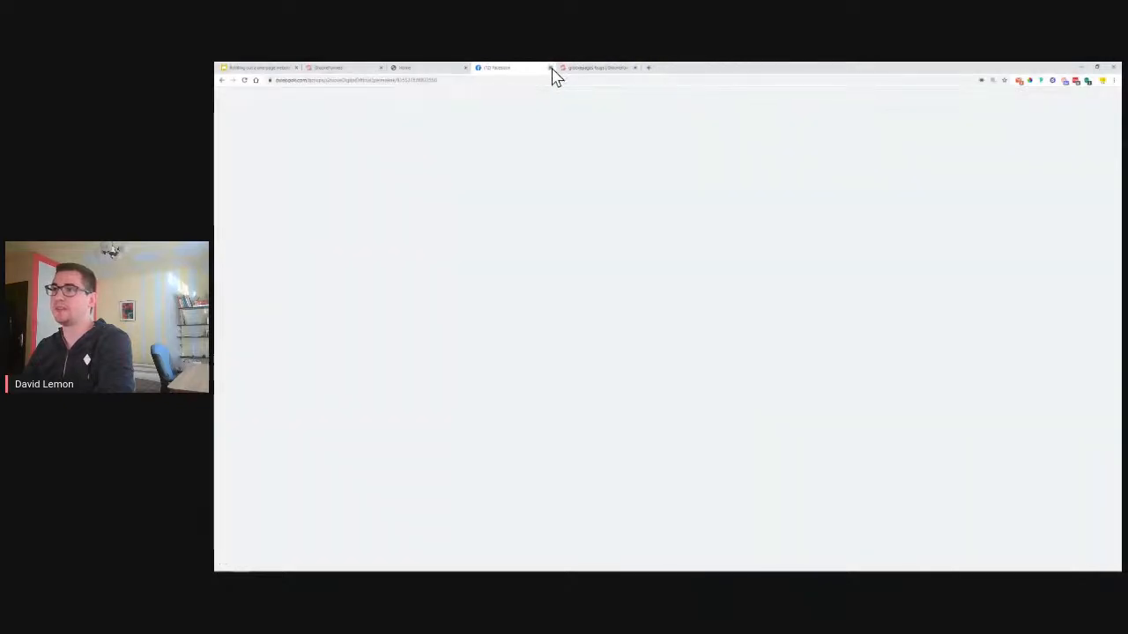
Close the Facebook and bugs feedback tabs and reload the timed-out builder
left_click(550, 68)
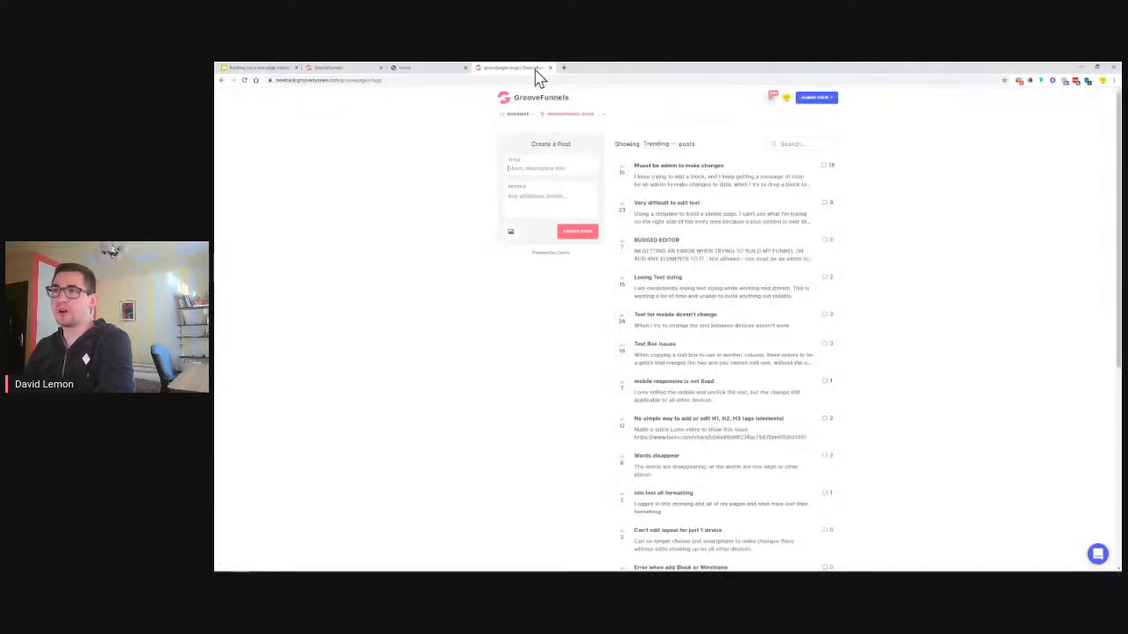
left_click(550, 68)
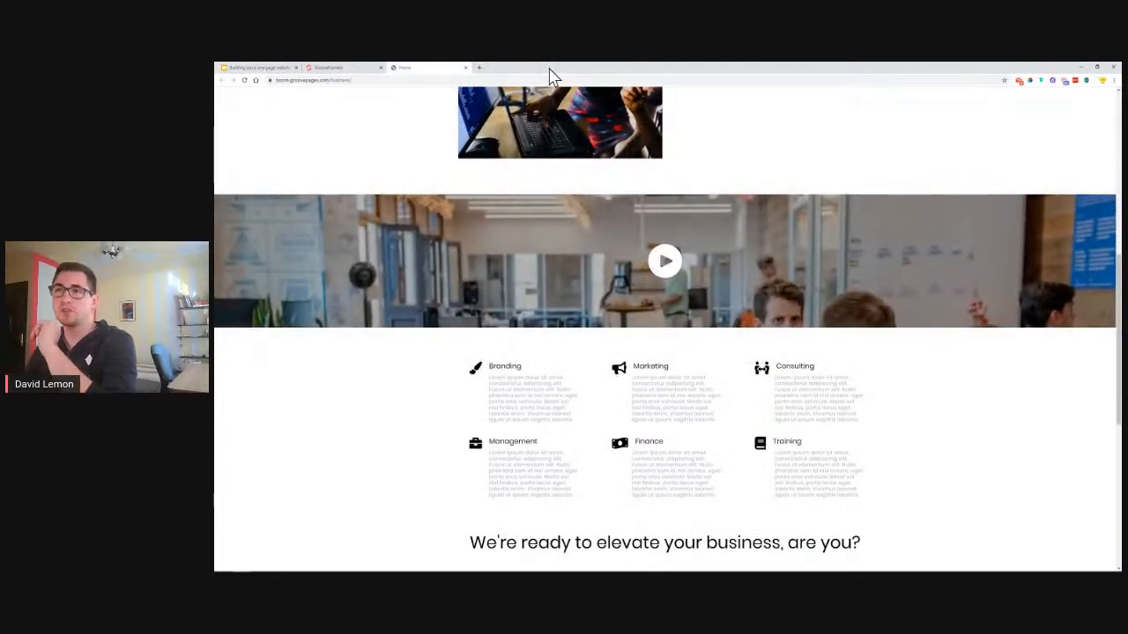
left_click(327, 69)
left_click(667, 155)
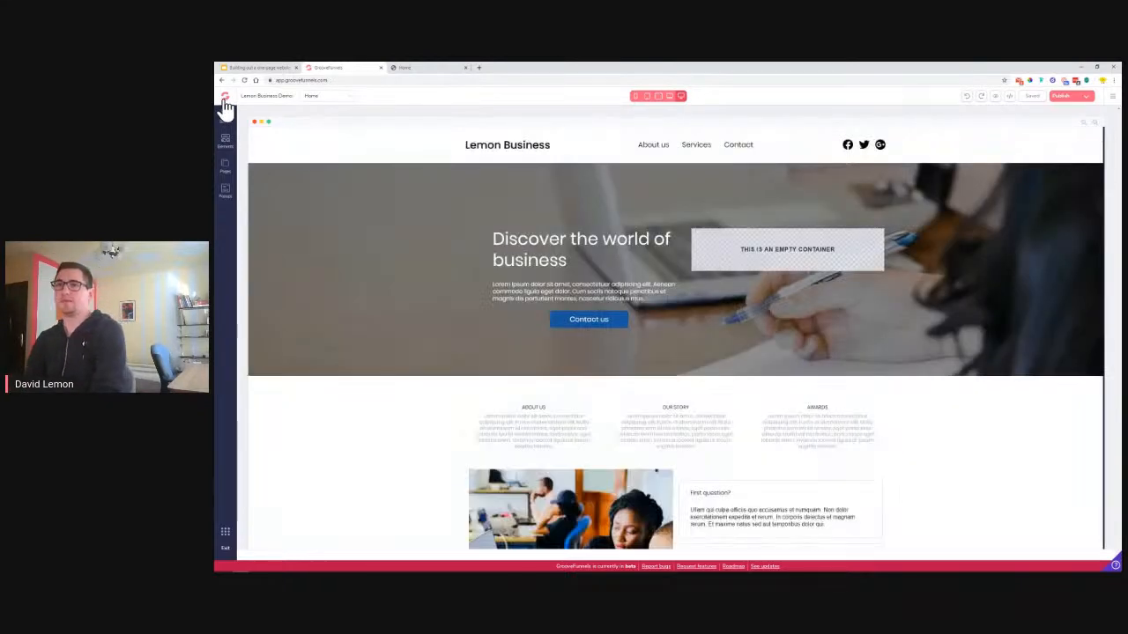
Leave the builder for the GrooveFunnels dashboard, check the Lemon Business reference, and open GroovePages
left_click(226, 100)
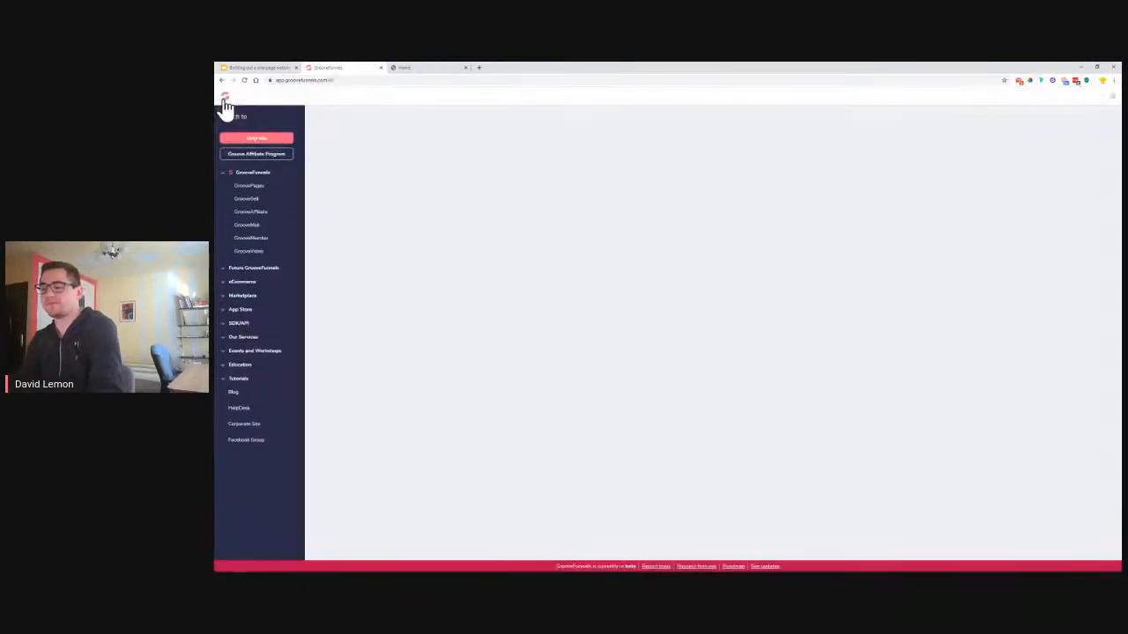
left_click(443, 68)
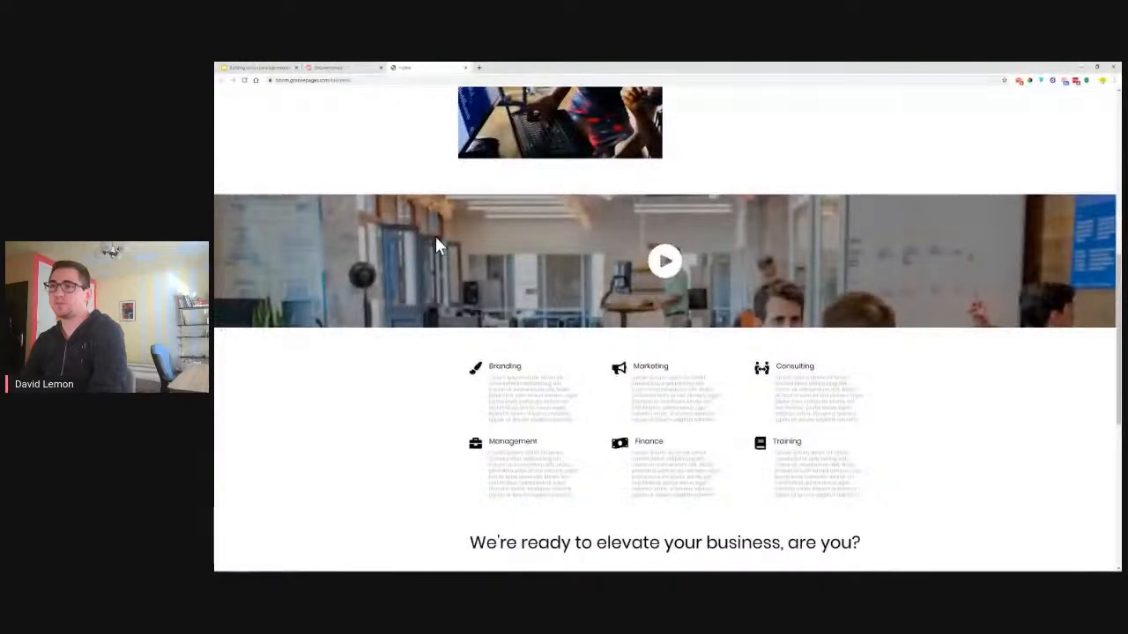
scroll(700, 229, "up", 5)
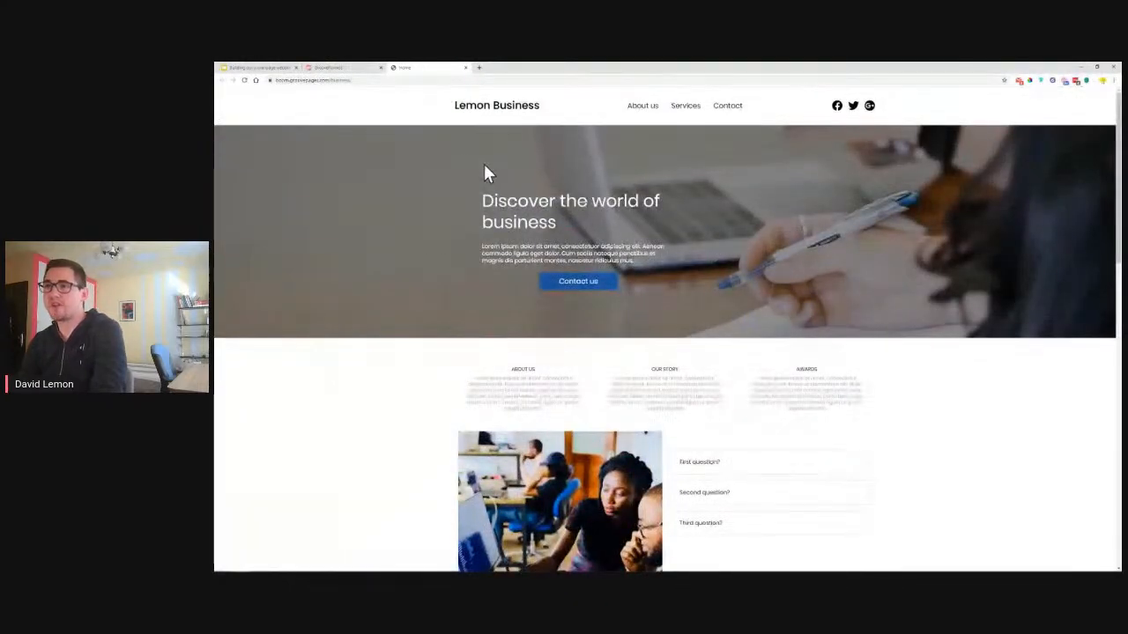
left_click(353, 68)
left_click(251, 189)
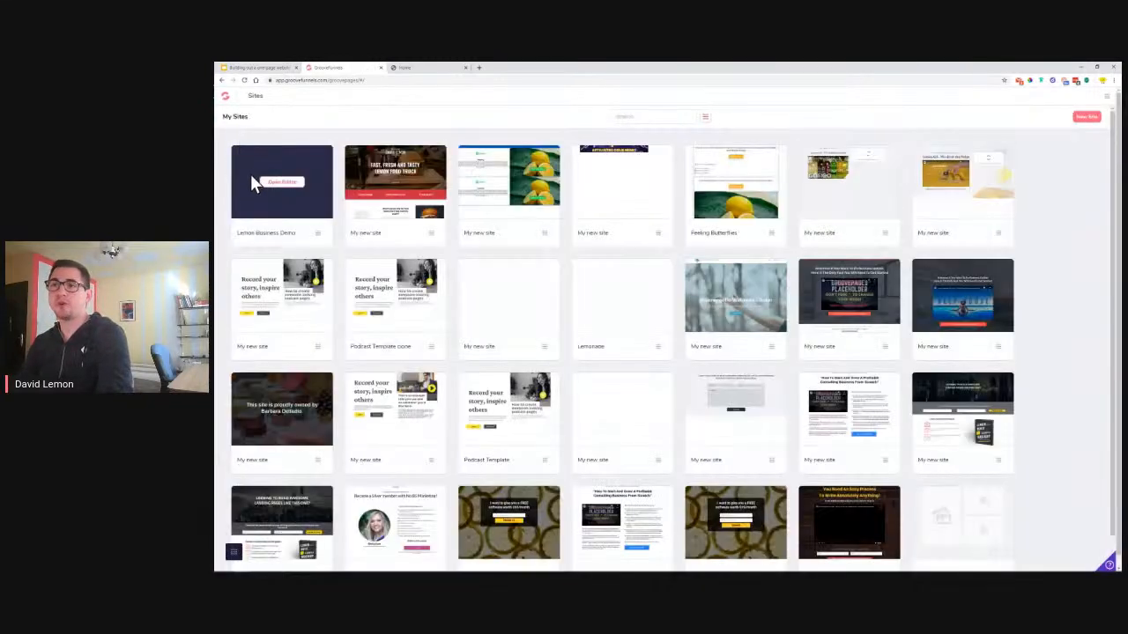
Create a new site from the Blank Template and bring up the Blocks library
left_click(1087, 119)
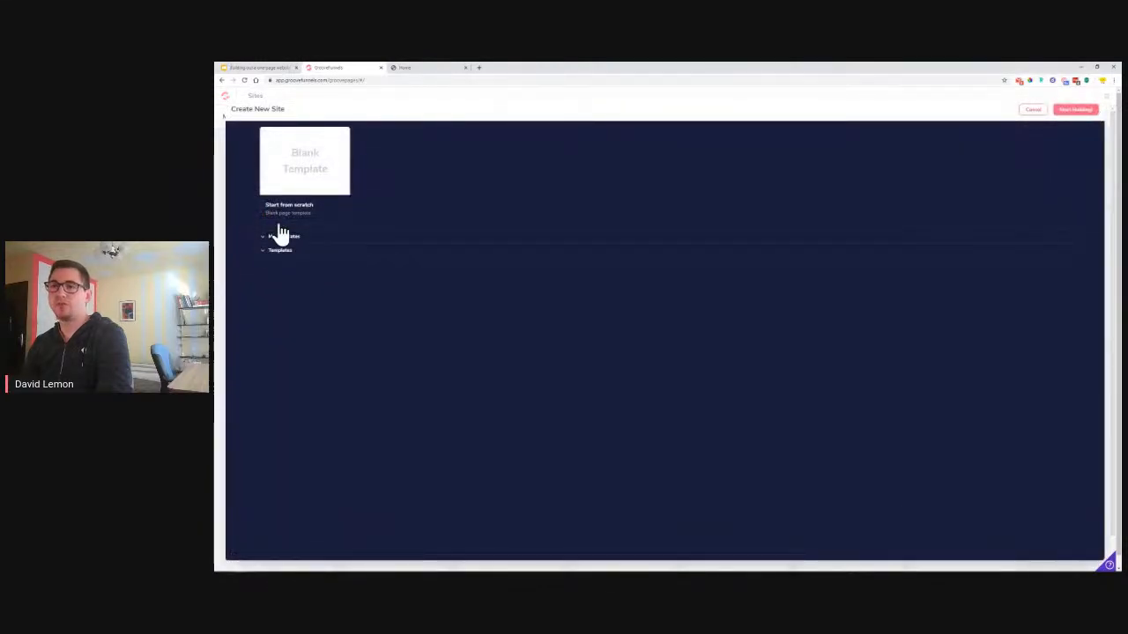
left_click(320, 181)
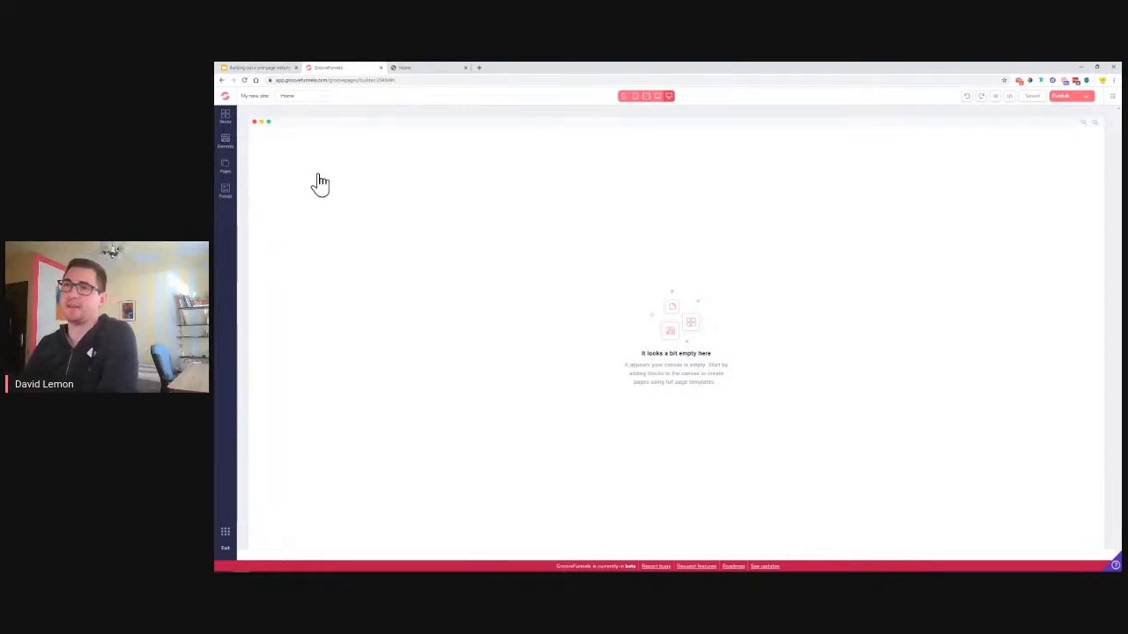
left_click(428, 69)
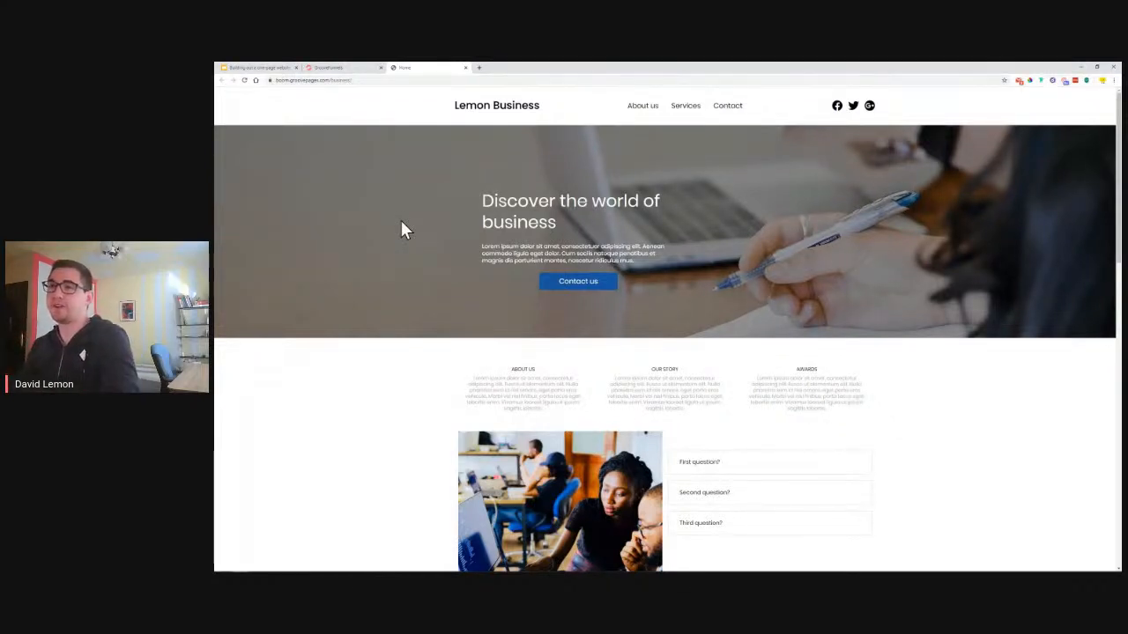
left_click(360, 70)
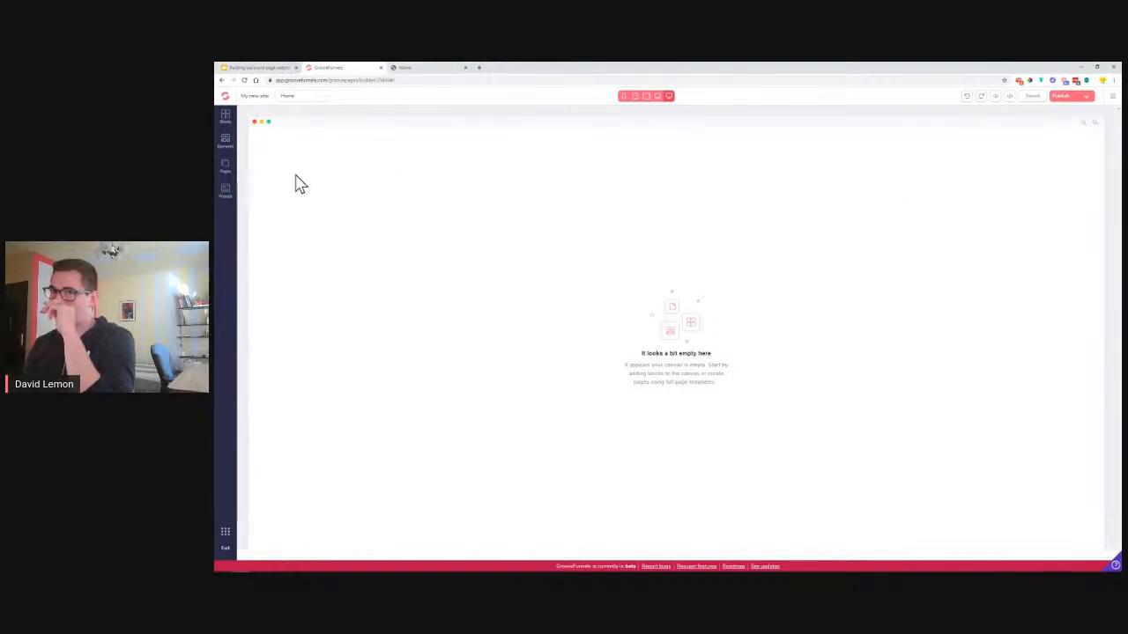
left_click(226, 126)
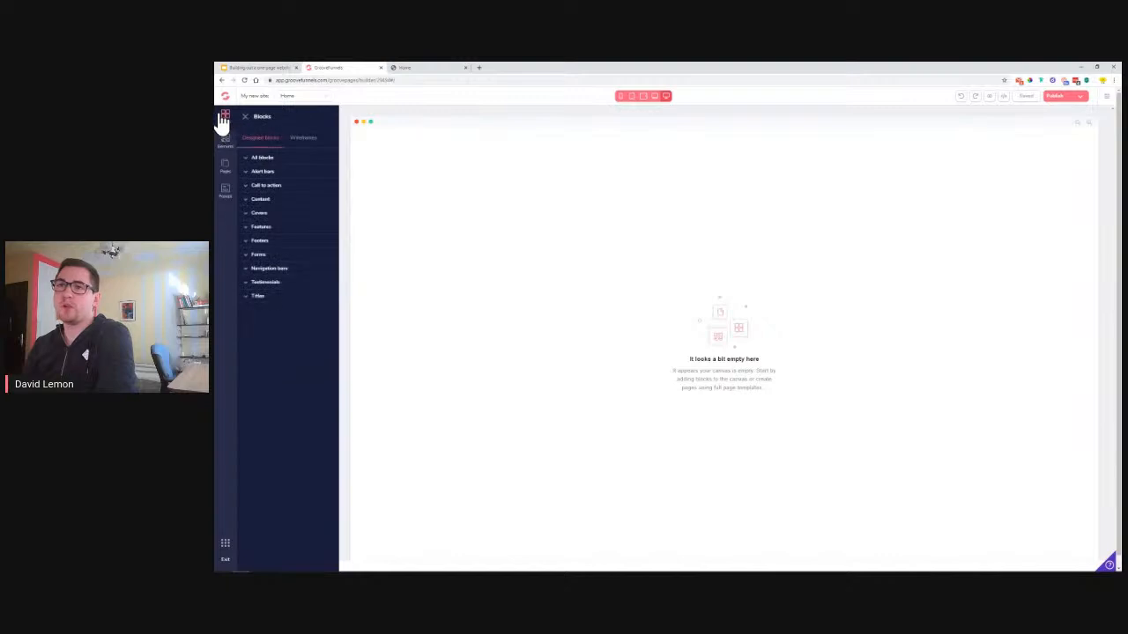
Drop a Wireframes navigation bar with logo, Home link and social icons at the page top
left_click(269, 270)
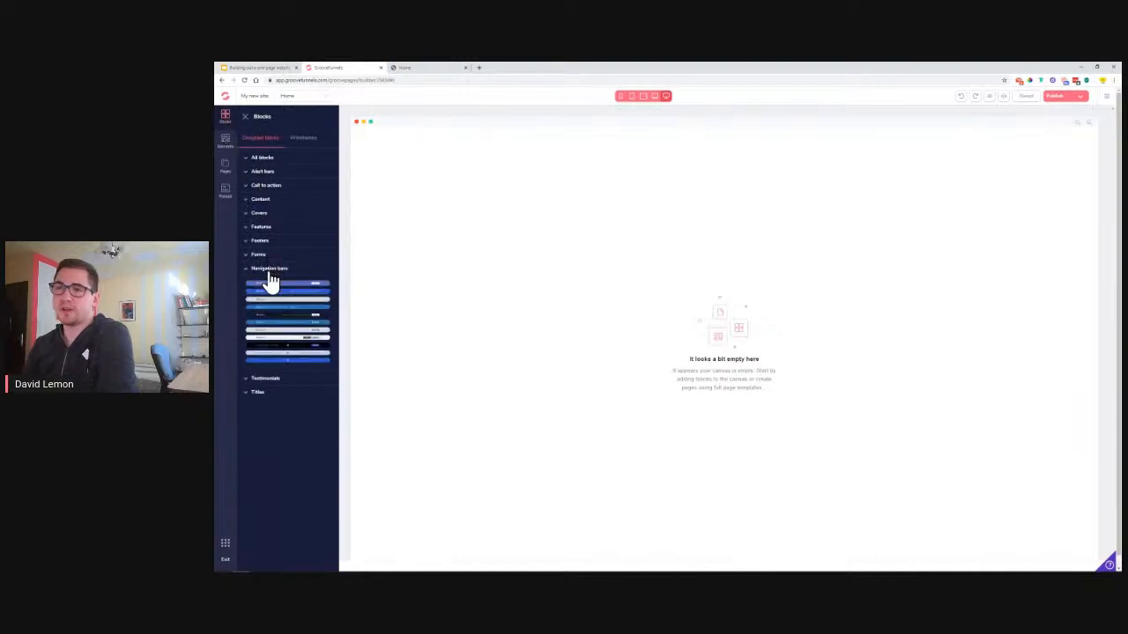
left_click(303, 139)
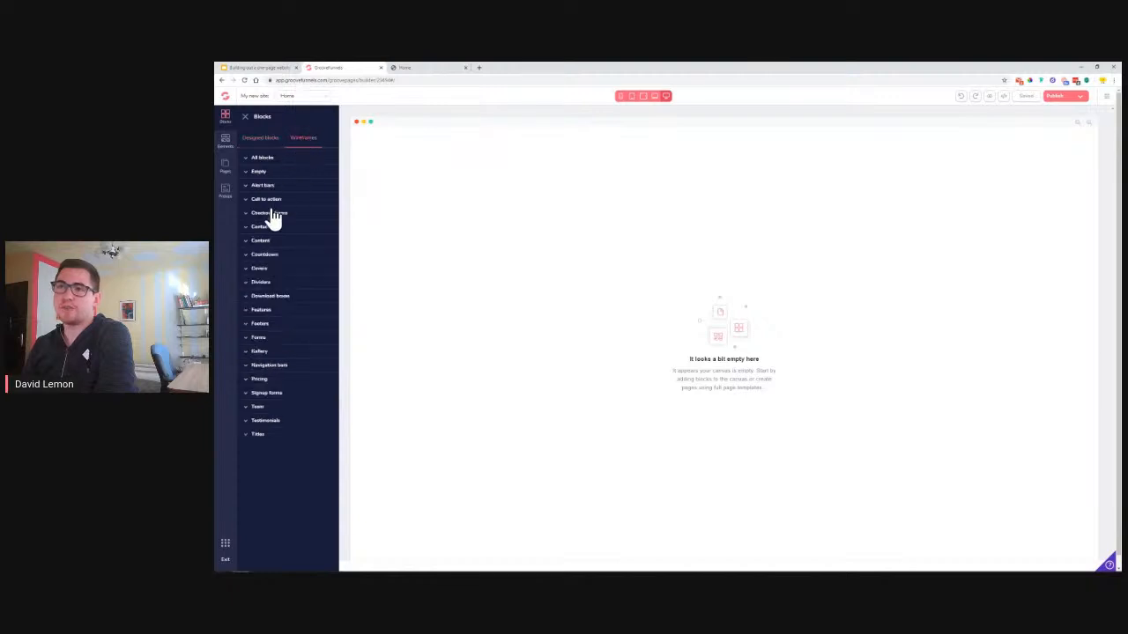
left_click(273, 365)
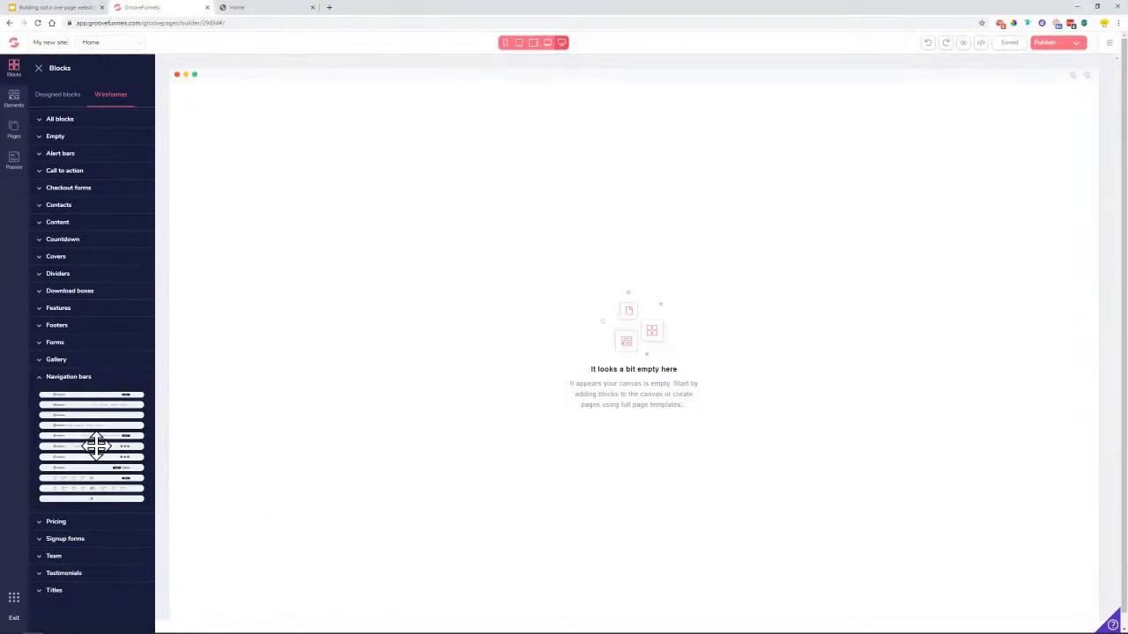
left_click_drag(95, 447, 516, 134)
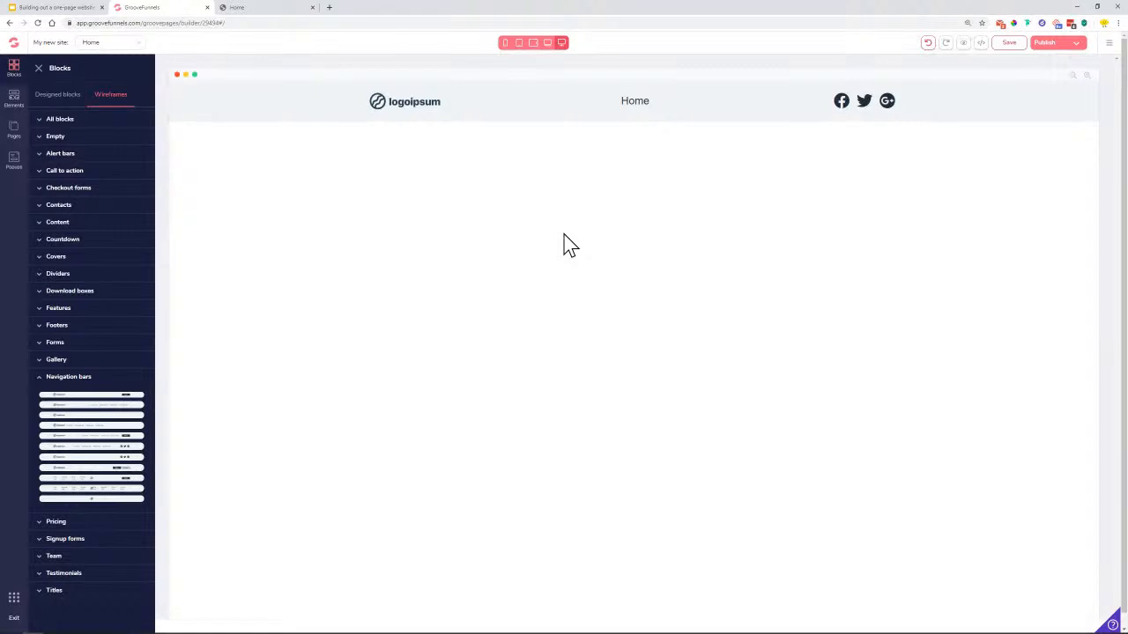
key("ctrl+plus")
key("ctrl+plus")
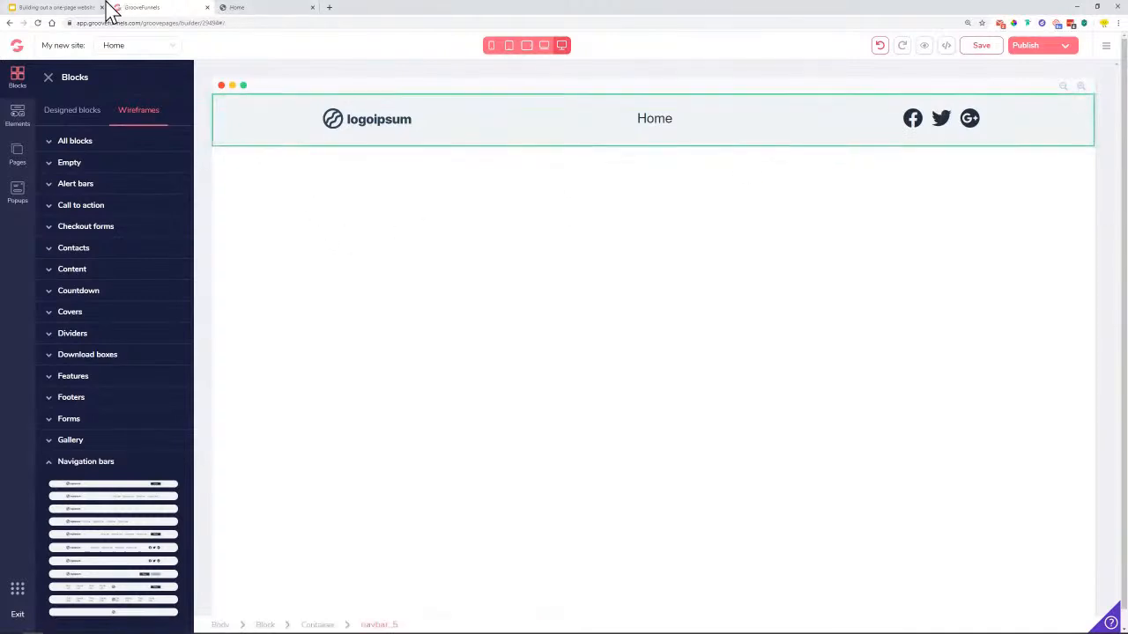
Add a Wireframes Empty container directly under the navigation bar
left_click(227, 8)
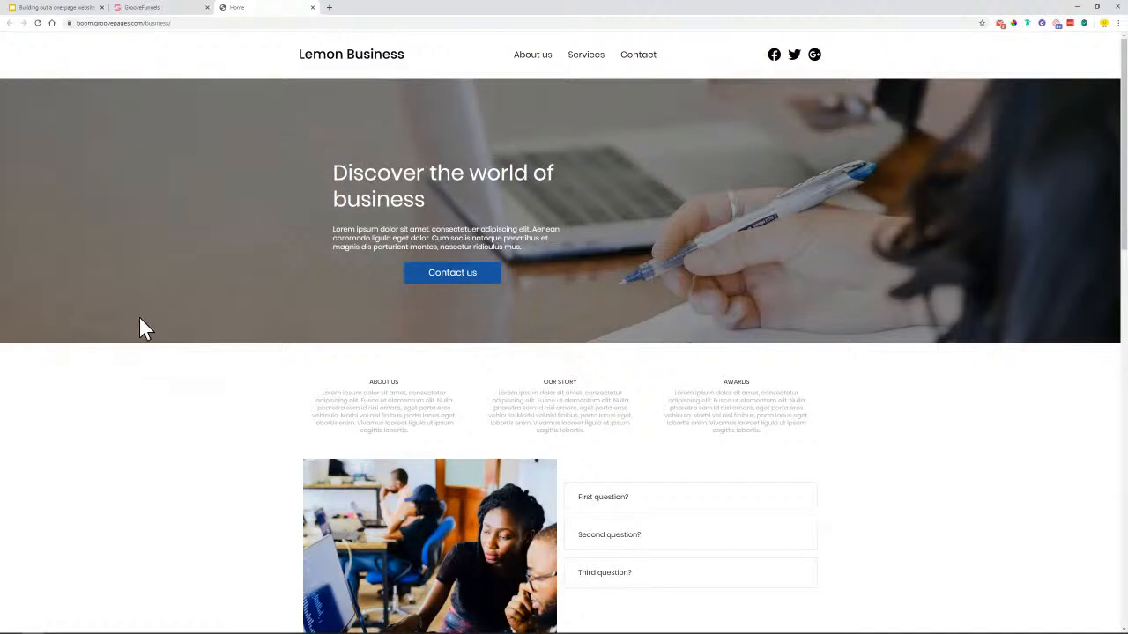
left_click(176, 11)
left_click(134, 108)
left_click(97, 164)
left_click_drag(101, 205, 390, 221)
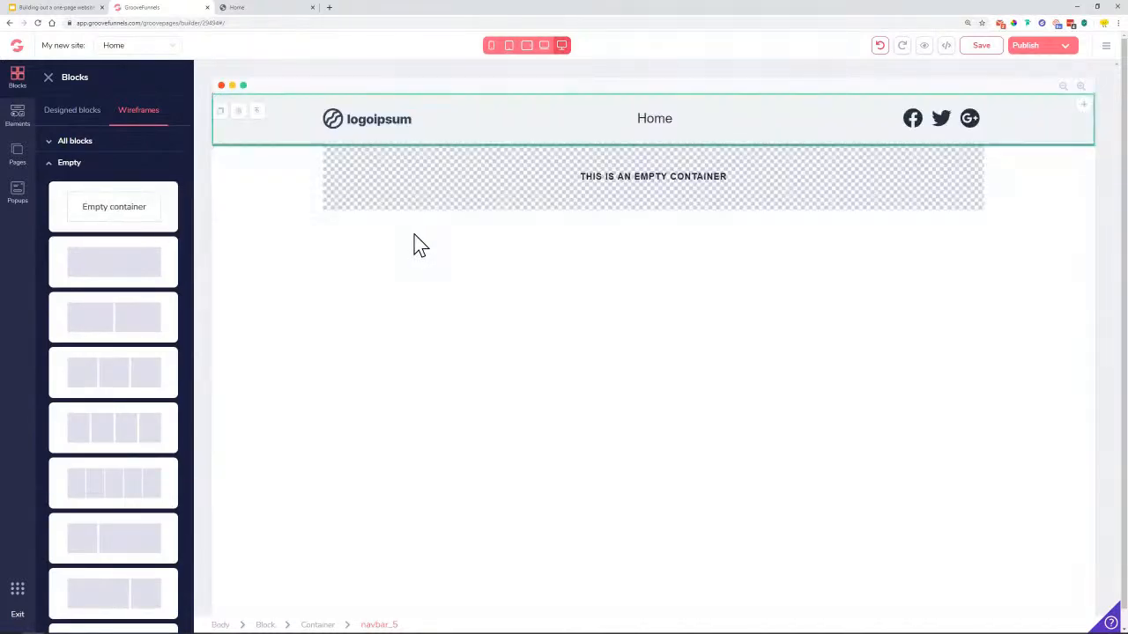
Select the hero heading and paragraph text on the Lemon Business reference page
left_click(247, 9)
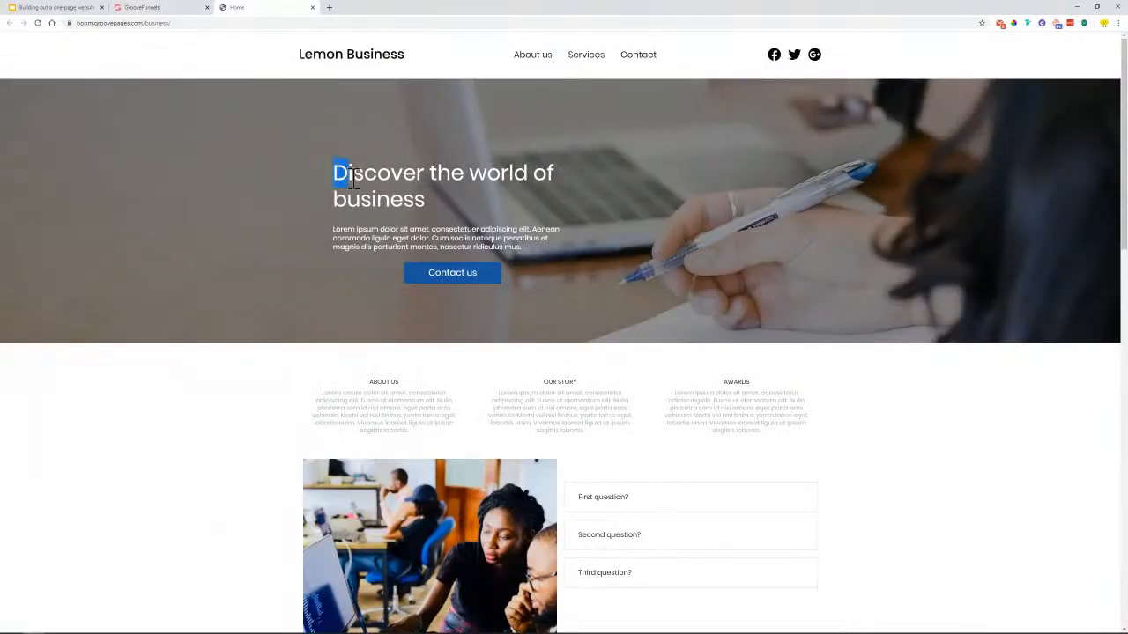
left_click_drag(334, 173, 416, 211)
left_click_drag(331, 232, 501, 265)
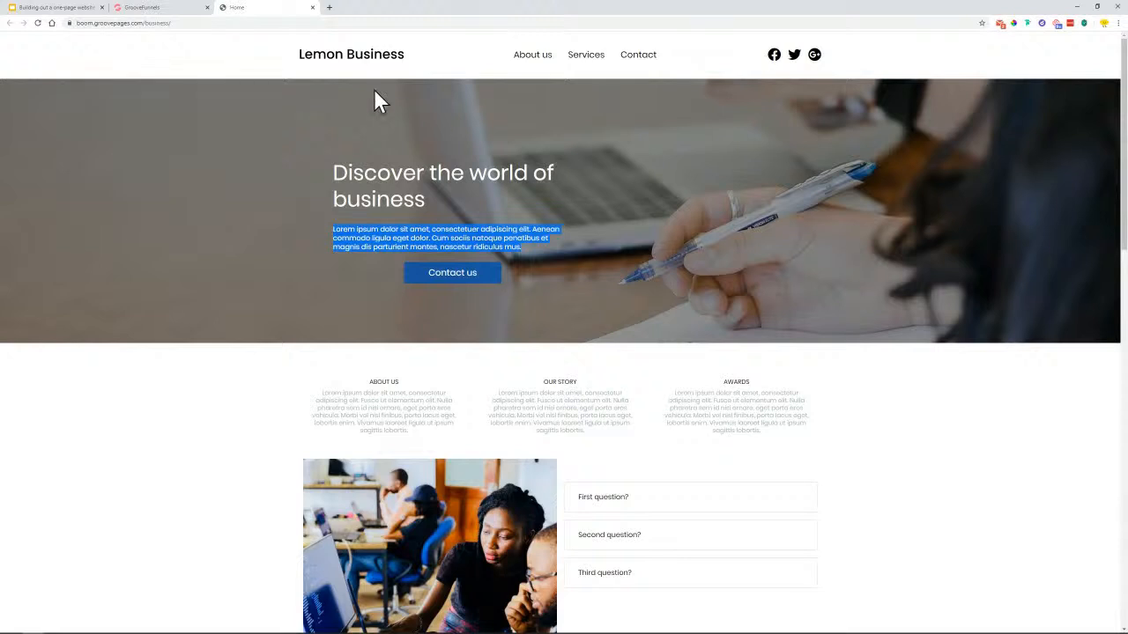
left_click(143, 8)
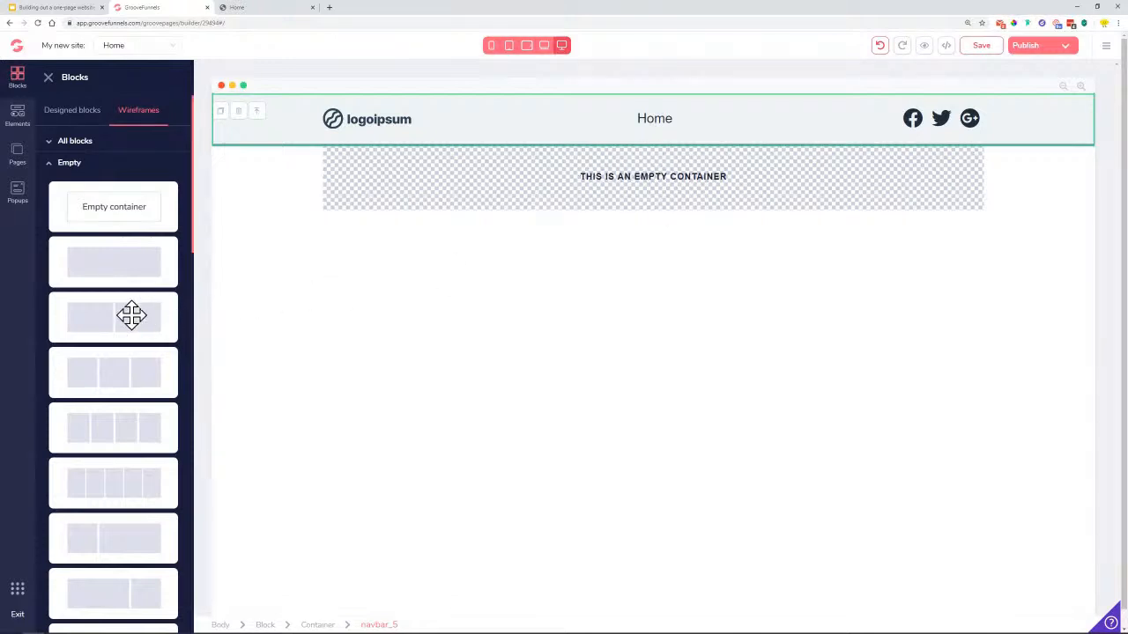
left_click(18, 121)
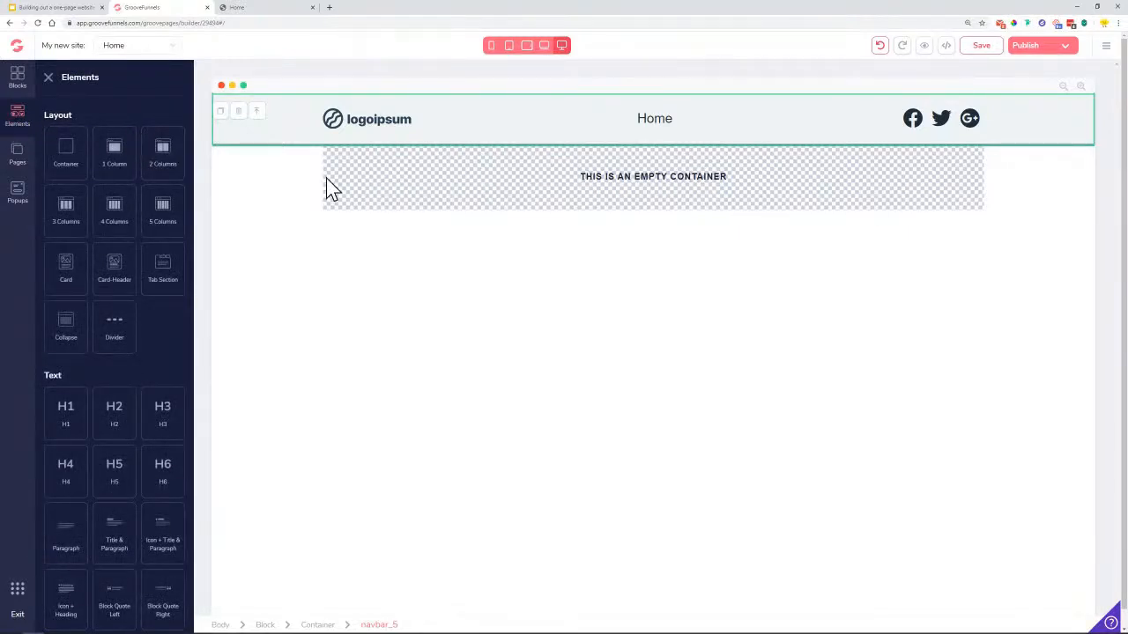
Split the empty container into a 2 Columns layout
left_click_drag(159, 152, 620, 181)
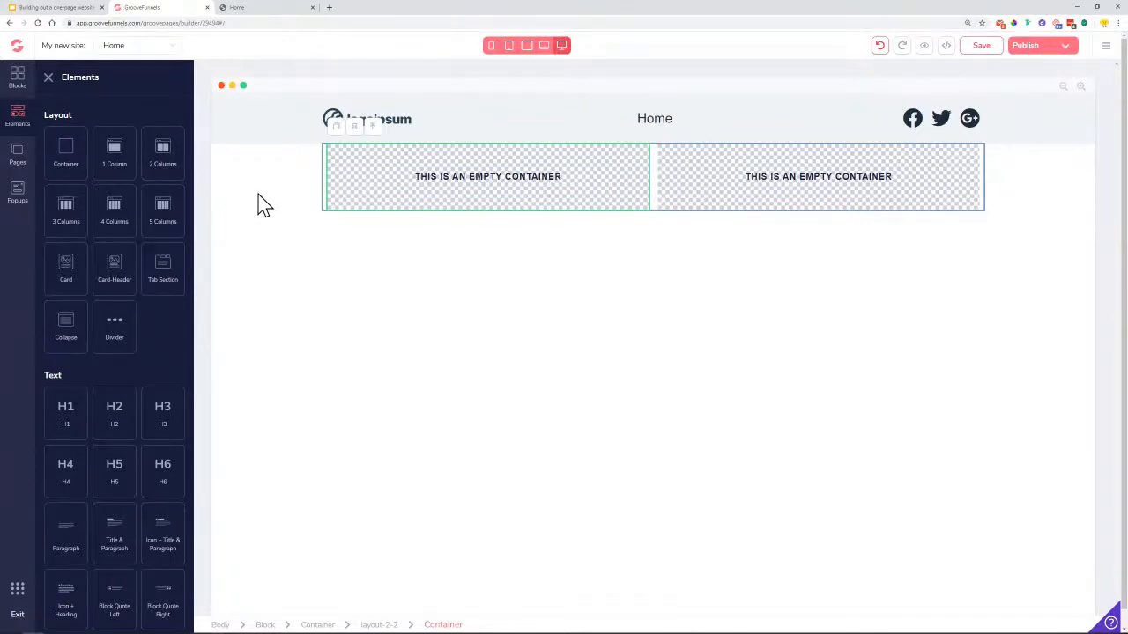
left_click(261, 7)
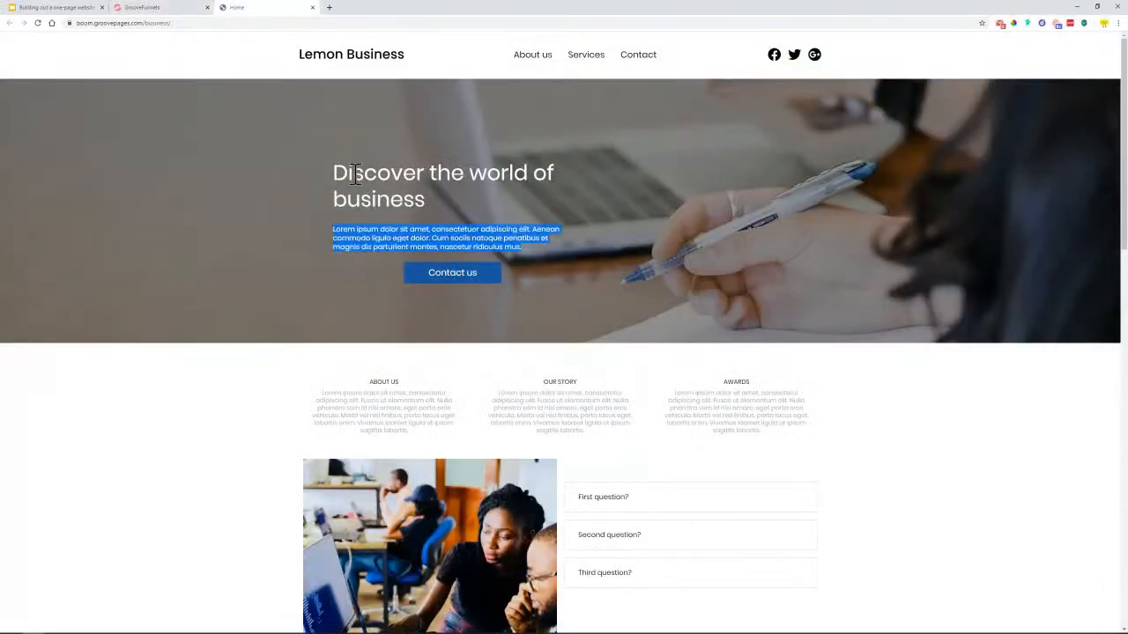
left_click(141, 8)
Fill the left column with an H1 heading, a paragraph and a solid button
left_click_drag(71, 410, 473, 196)
left_click(259, 9)
left_click(156, 8)
left_click_drag(66, 533, 397, 194)
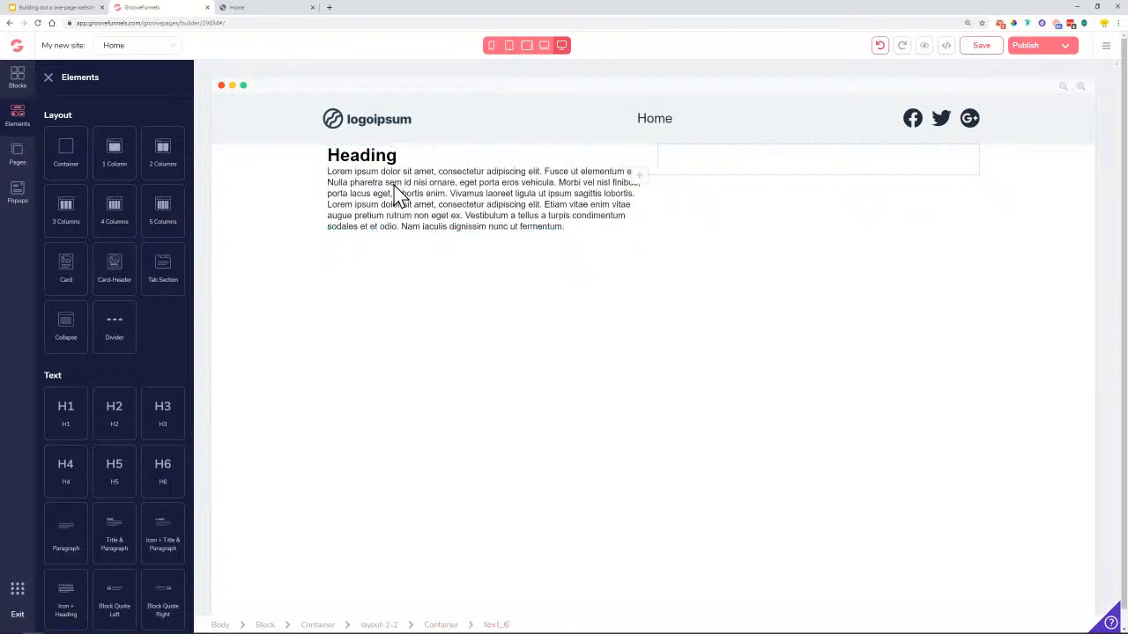
scroll(89, 491, "down", 5)
left_click_drag(62, 502, 393, 252)
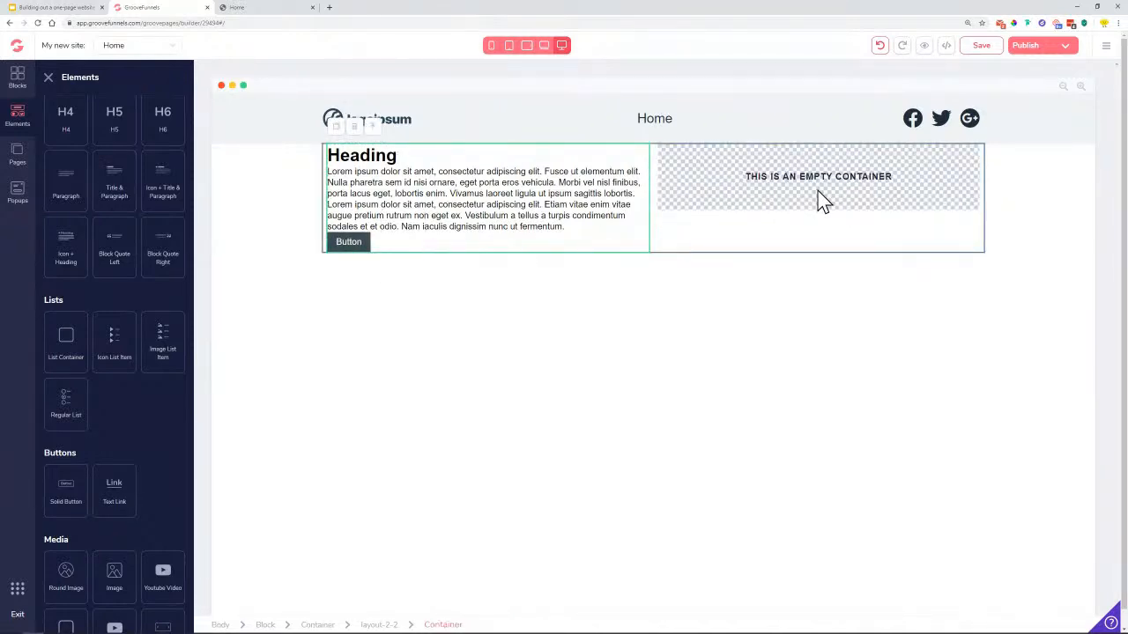
left_click(273, 209)
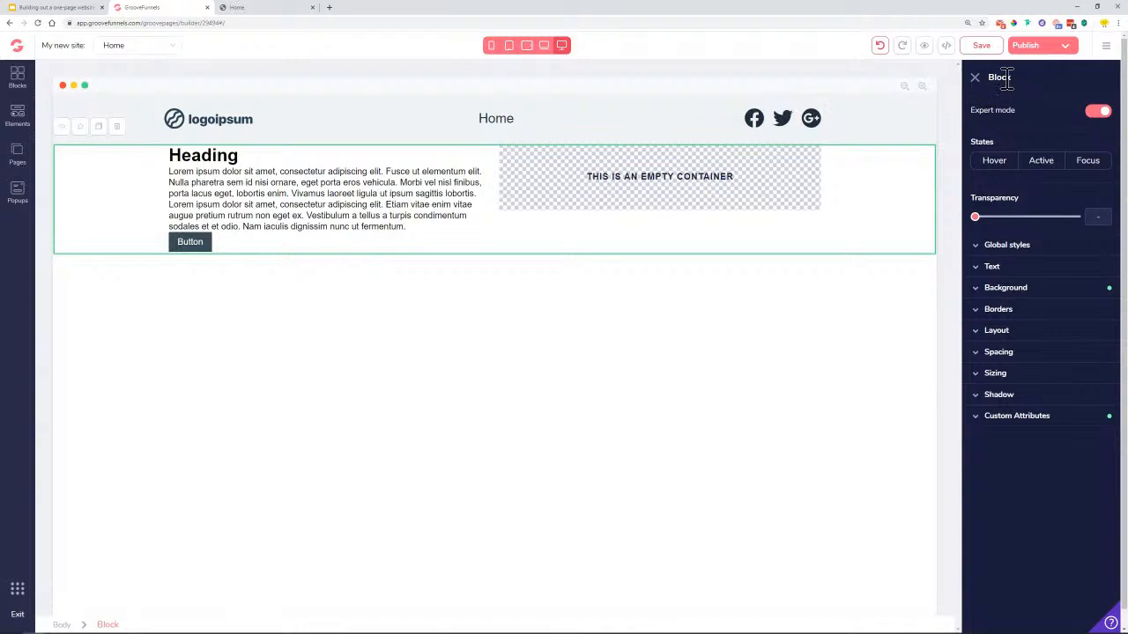
Expand the block's Background settings and launch the Image Library with Choose Image
left_click(1019, 290)
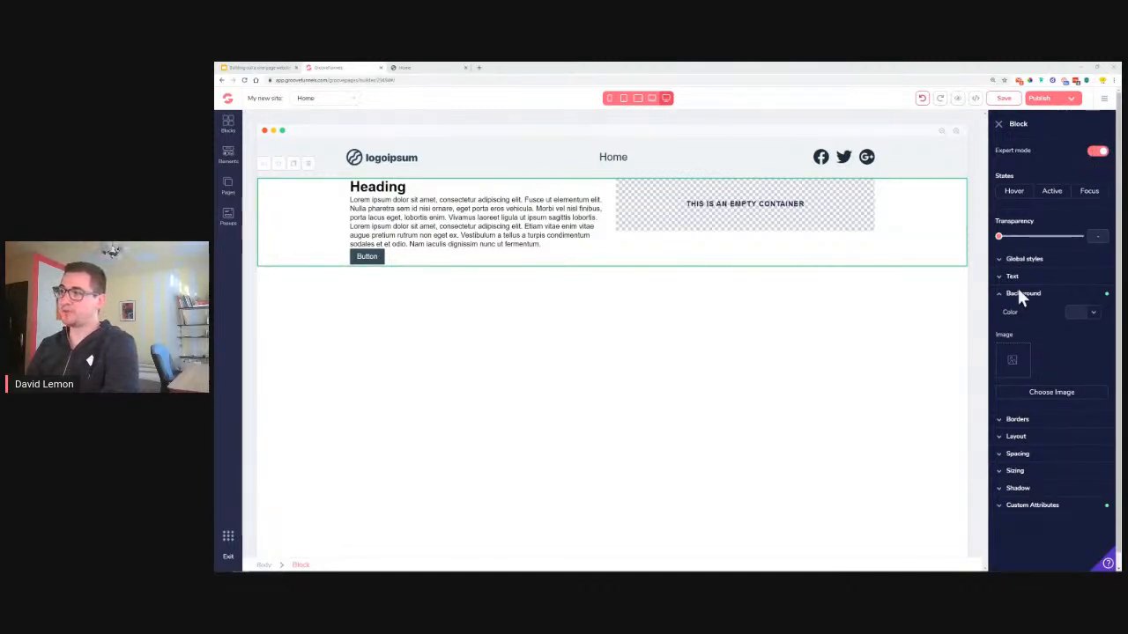
left_click(1094, 150)
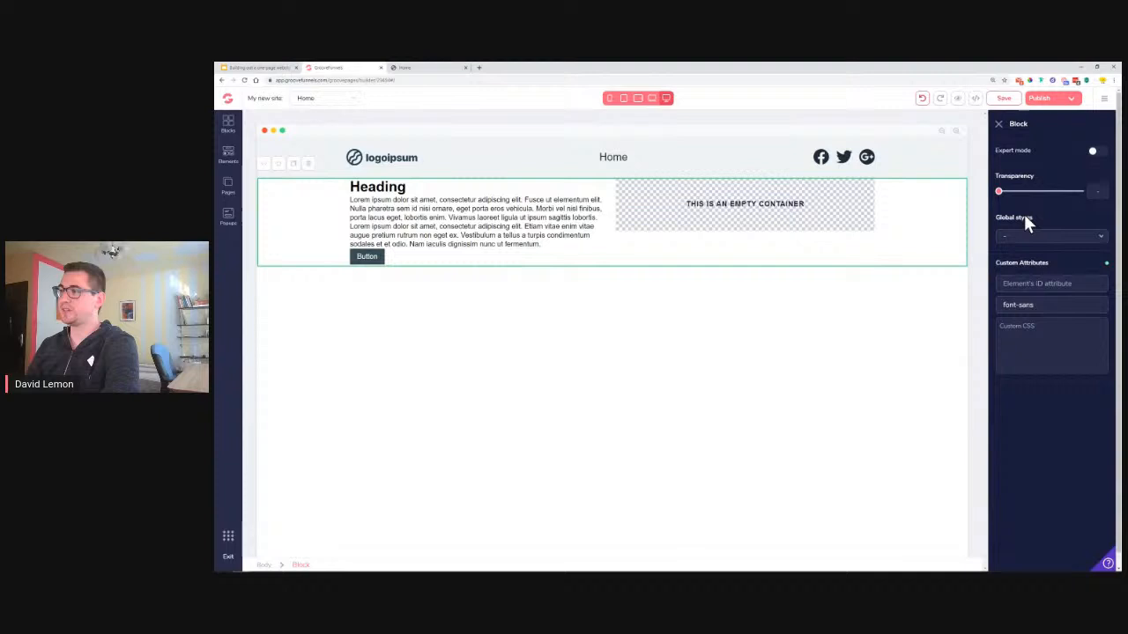
left_click(1093, 154)
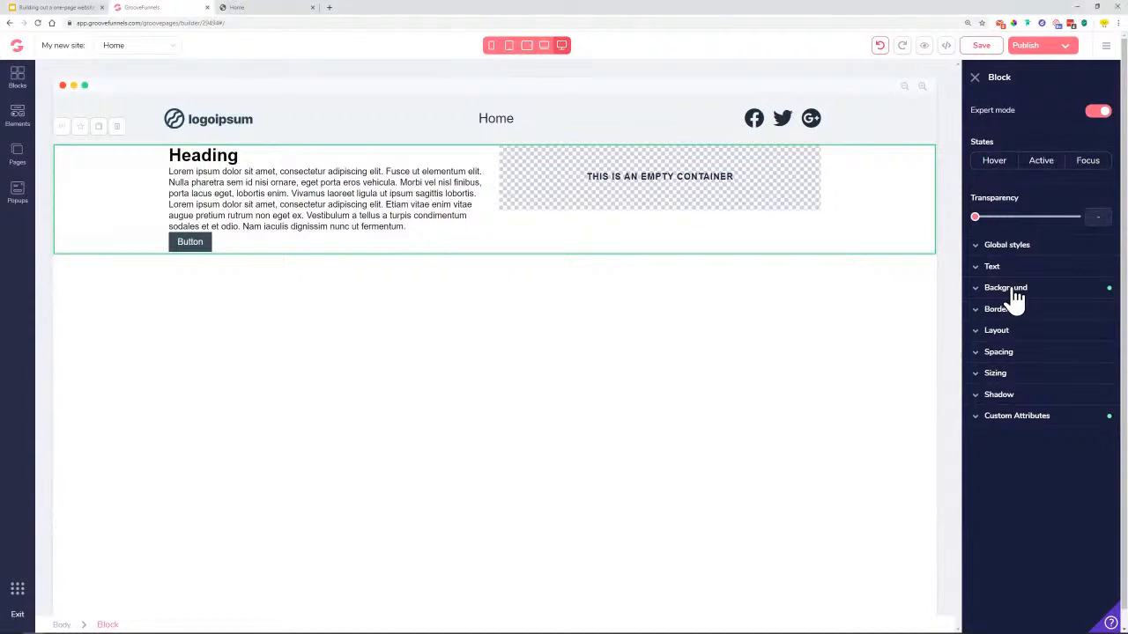
left_click(1013, 291)
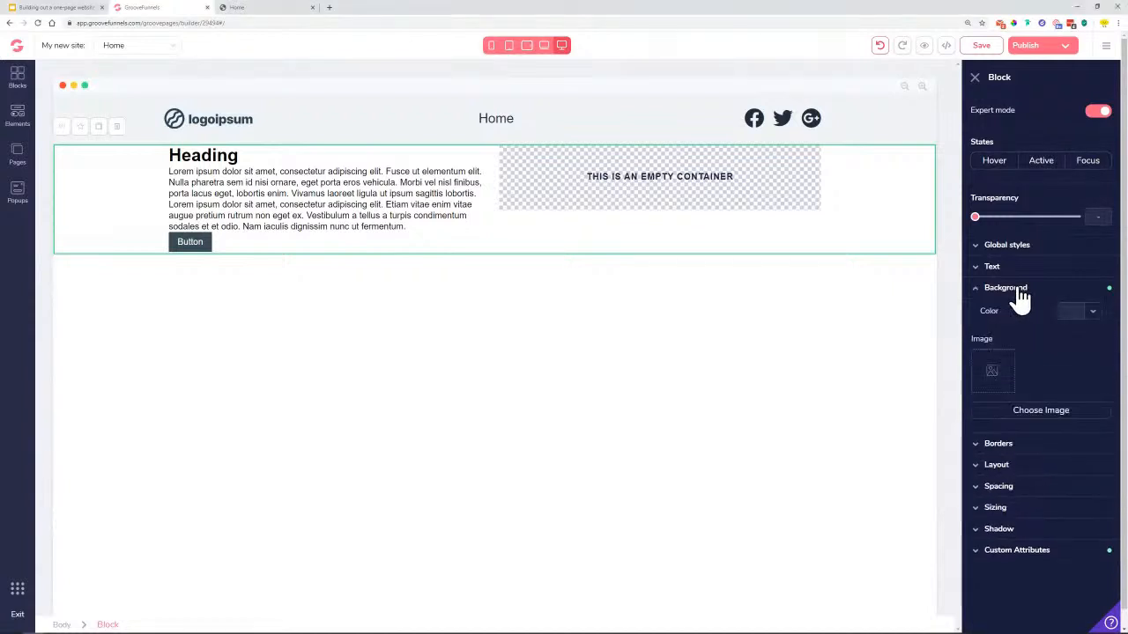
left_click(1011, 419)
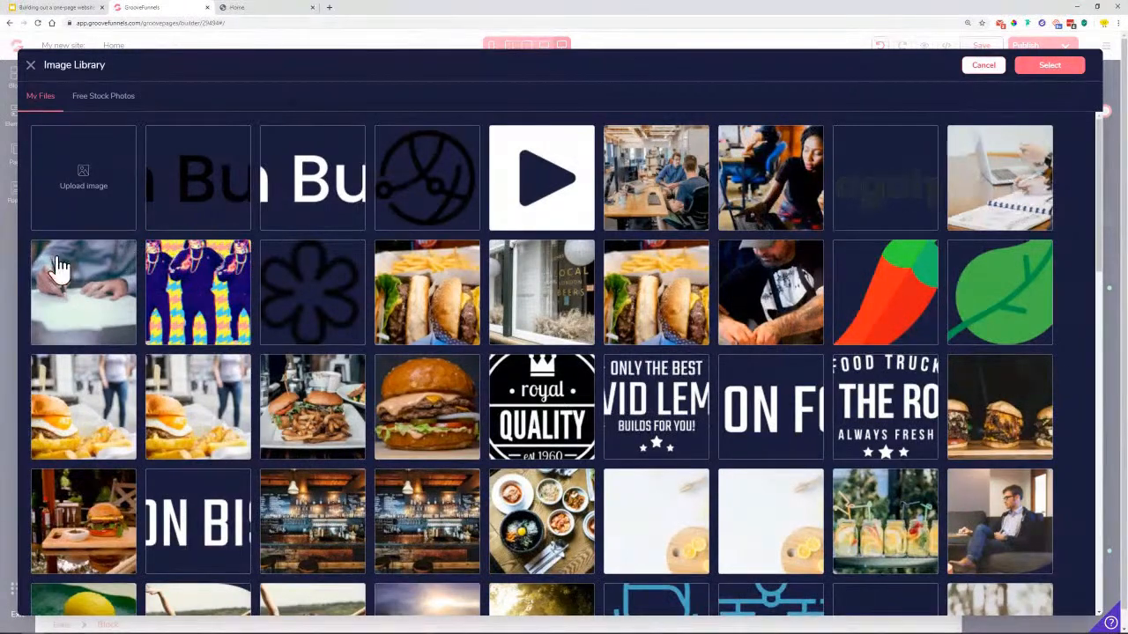
Pick the hand-writing-by-laptop photo, resize it to 1000 × 729, and select it
left_click(1007, 186)
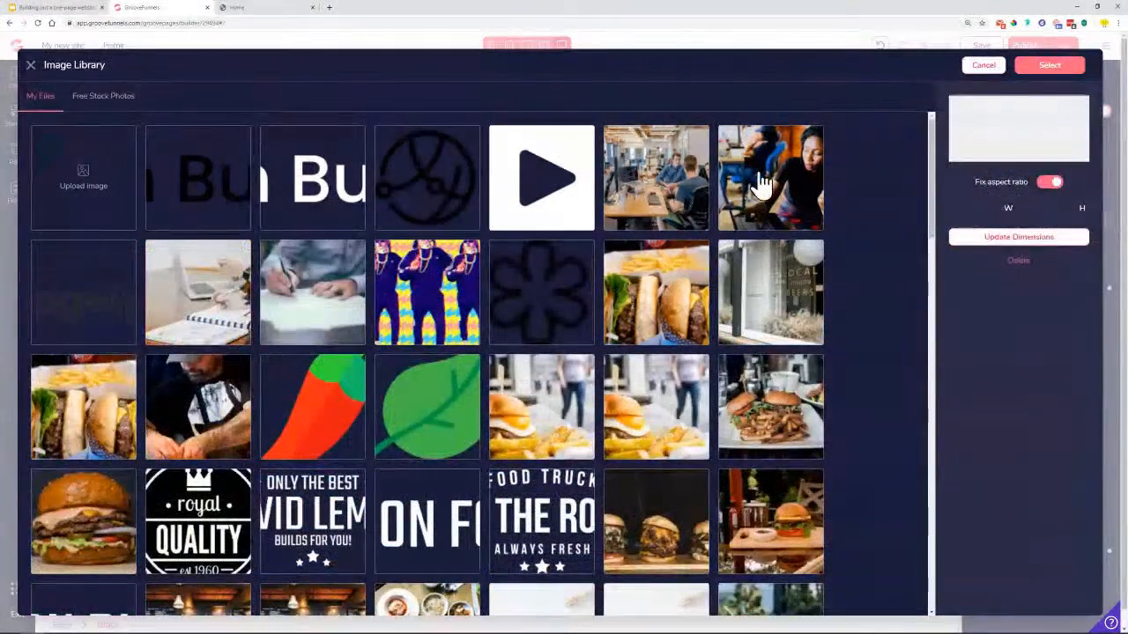
left_click(994, 240)
double_click(994, 239)
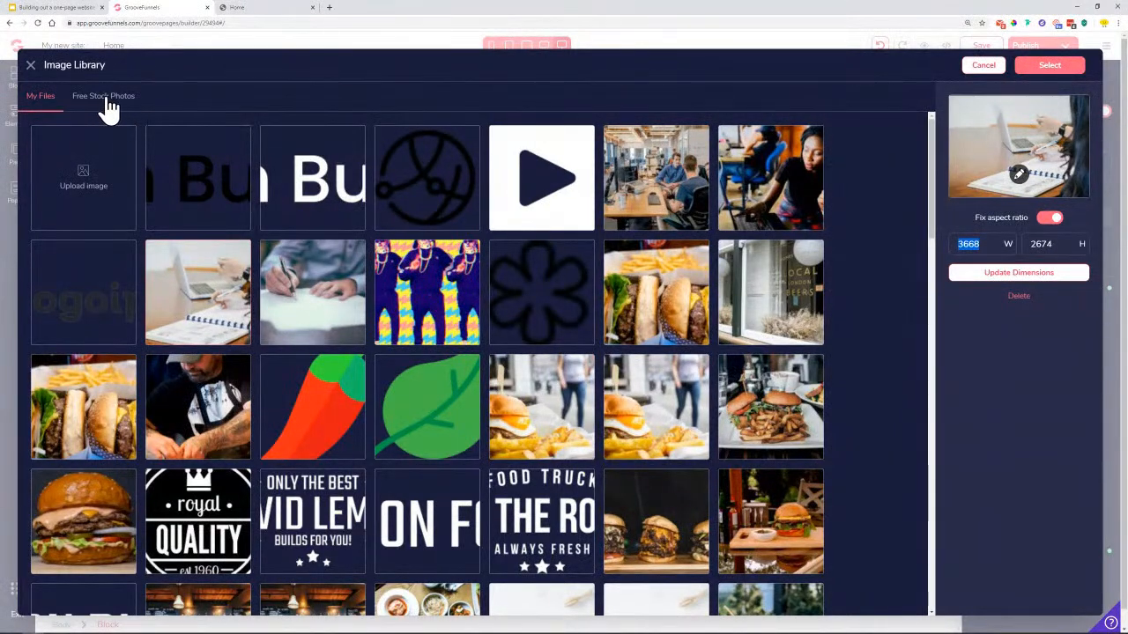
type("1000")
left_click(1003, 273)
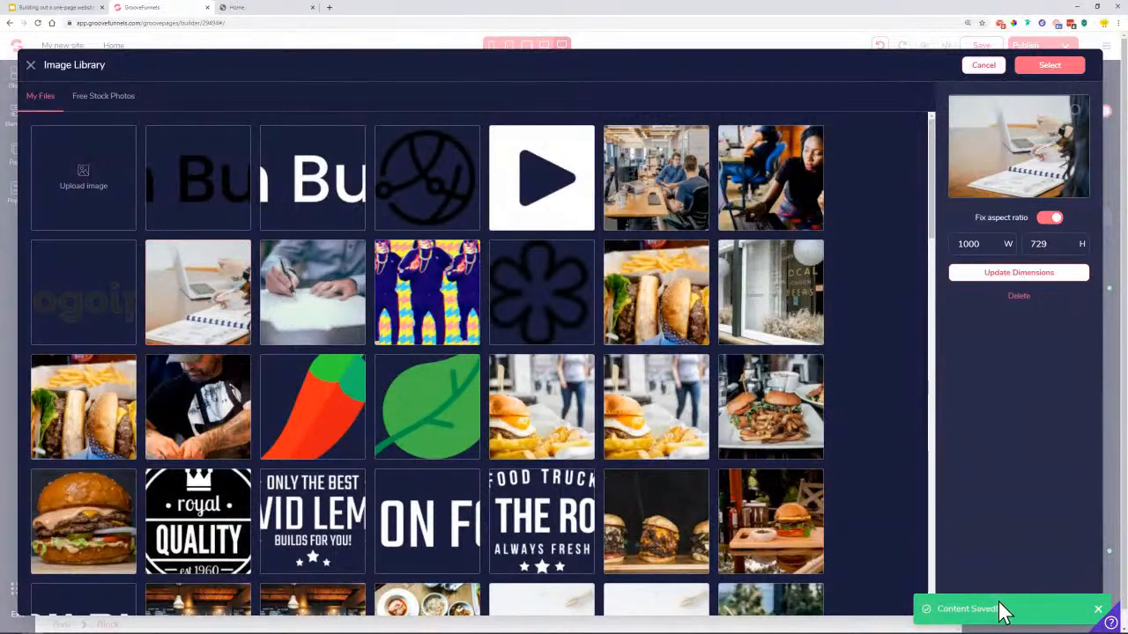
left_click(1049, 65)
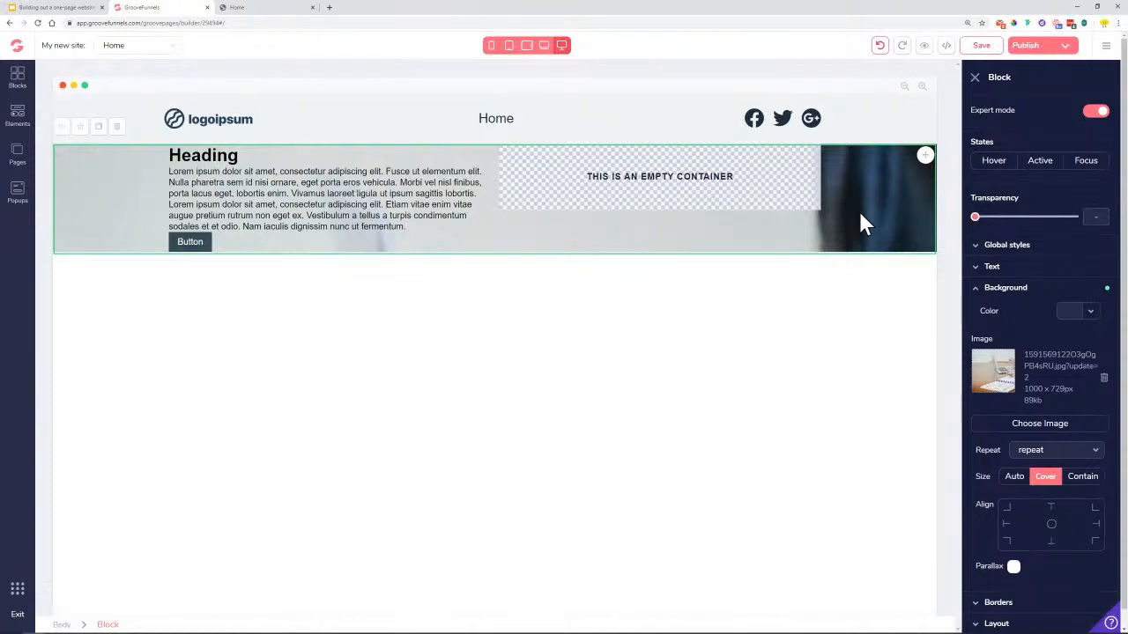
Set the hero background photo's Align option to centre
left_click(1045, 480)
left_click(1054, 526)
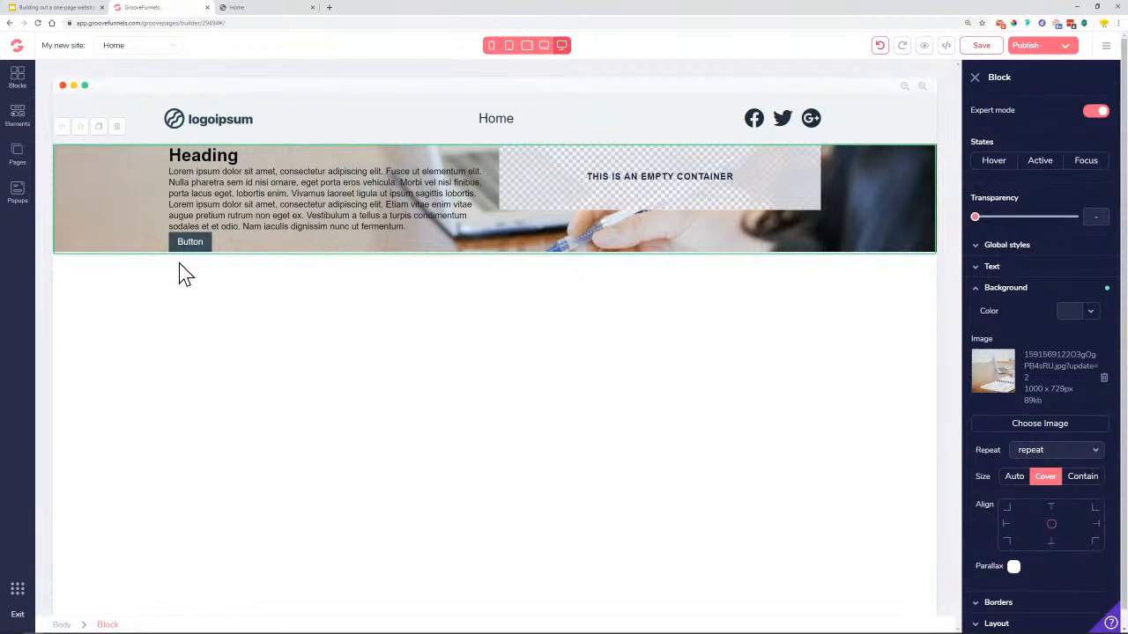
left_click(1009, 291)
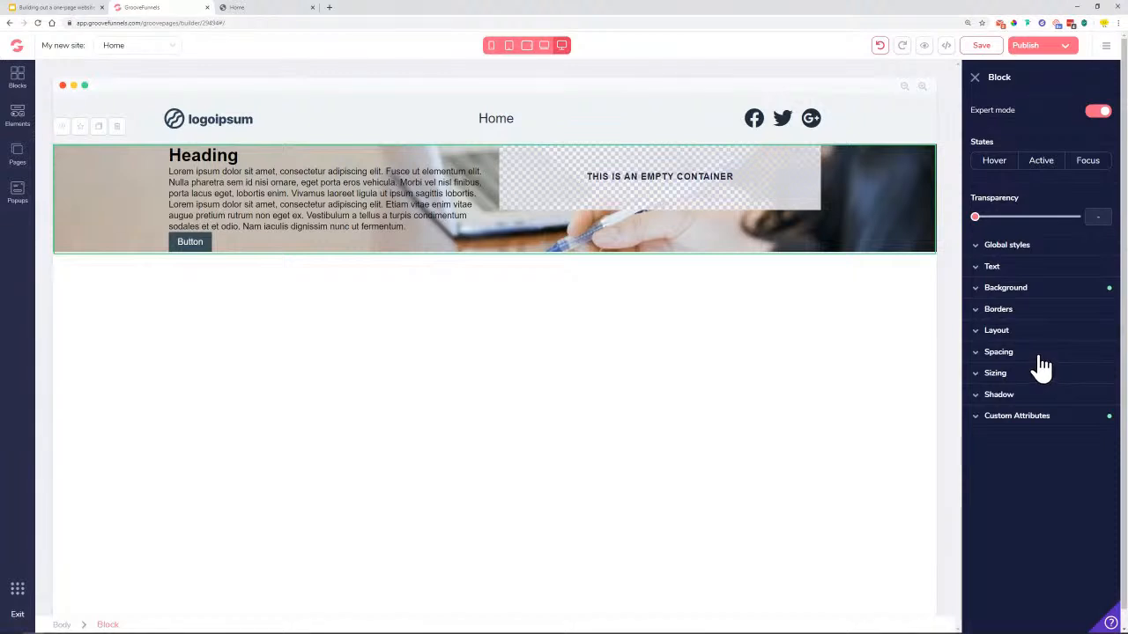
Give the hero block 8rem of top and bottom padding
left_click(1038, 357)
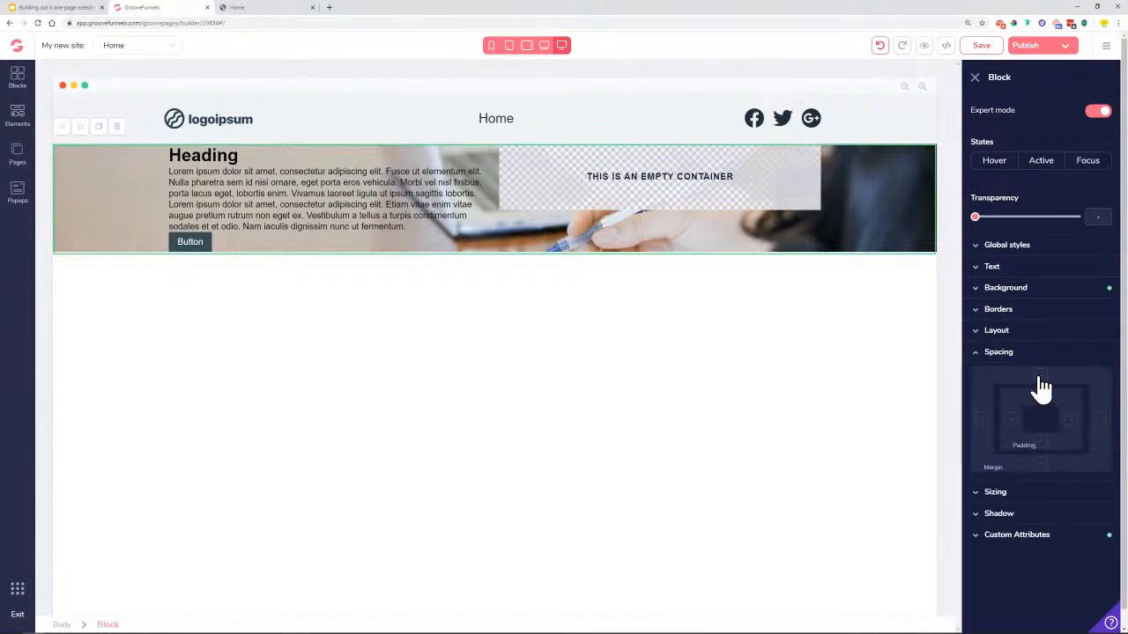
left_click(1040, 377)
left_click(1041, 465)
mouse_move(975, 485)
left_mouse_down()
mouse_move(1002, 487)
mouse_move(966, 498)
left_mouse_up()
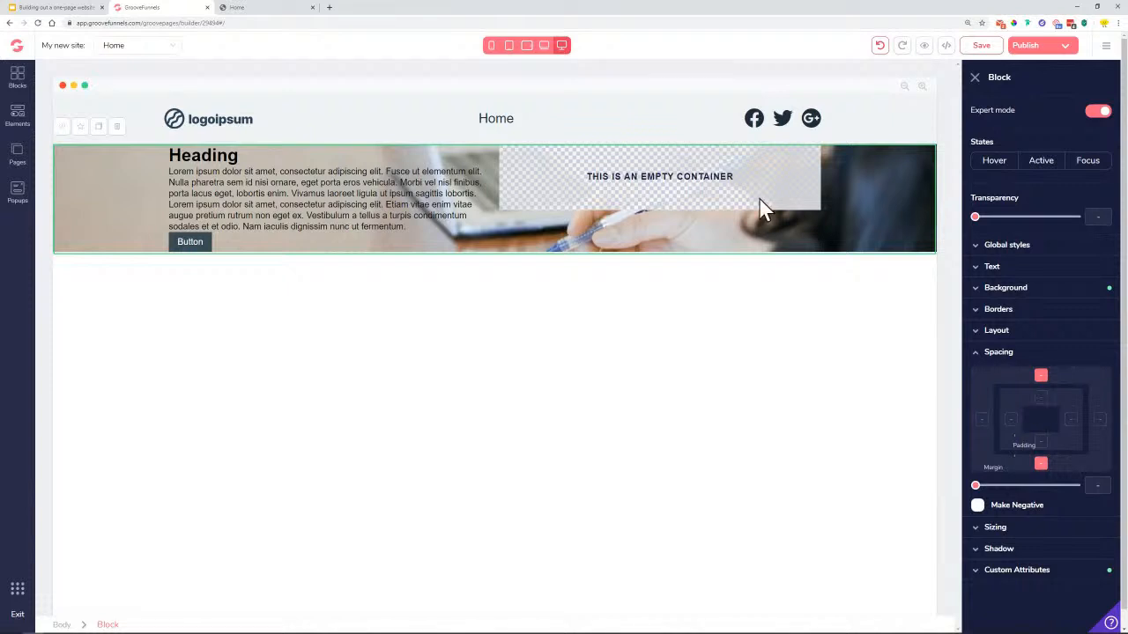
left_click(1041, 397)
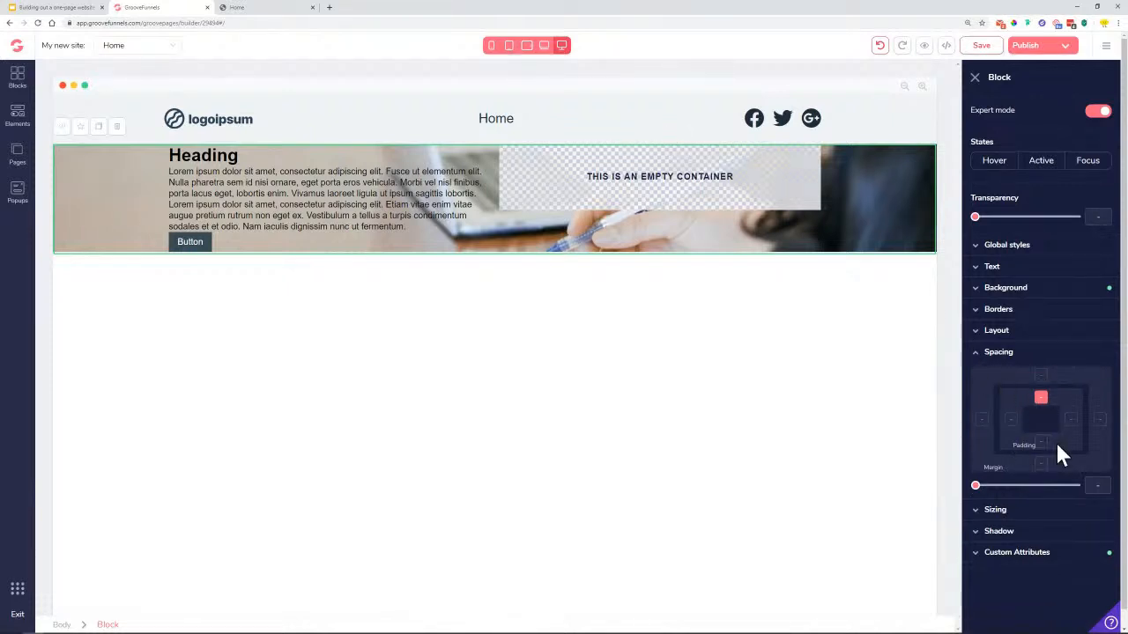
left_click_drag(976, 485, 1055, 506)
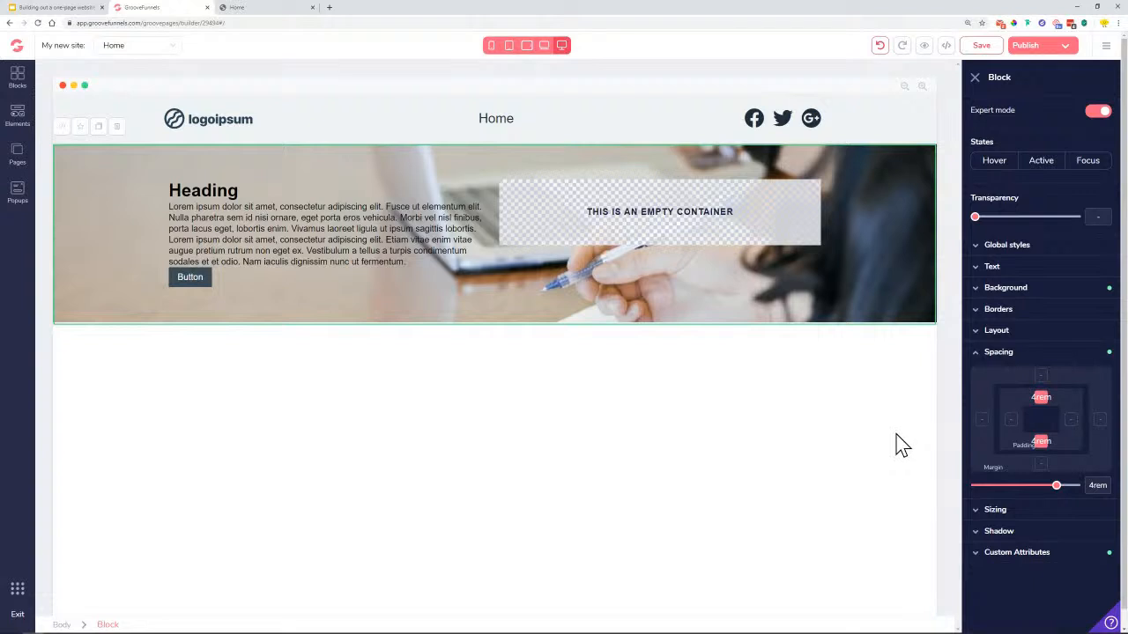
left_click_drag(1056, 486, 1080, 500)
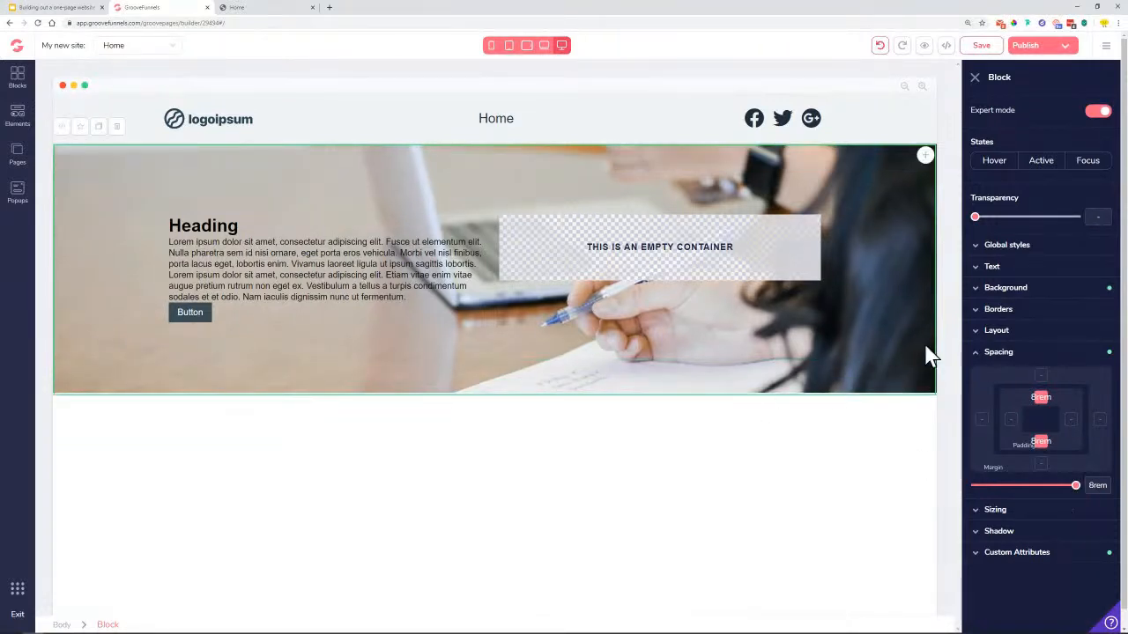
left_click(1001, 289)
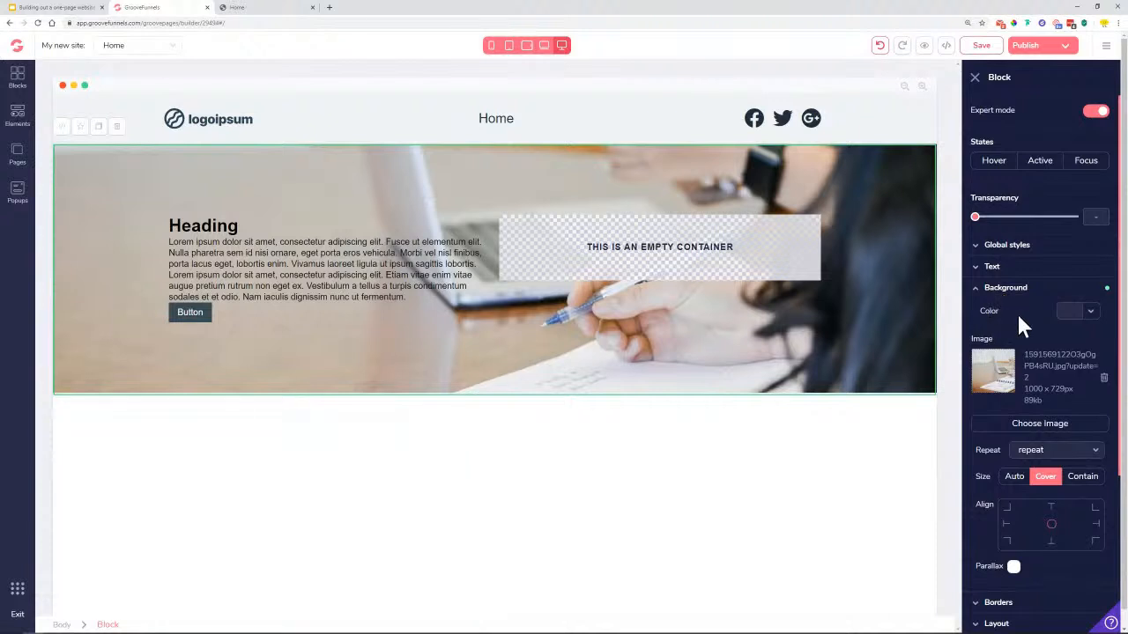
Overlay the hero photo with black #000000 at 60% opacity and save the page
left_click(1090, 313)
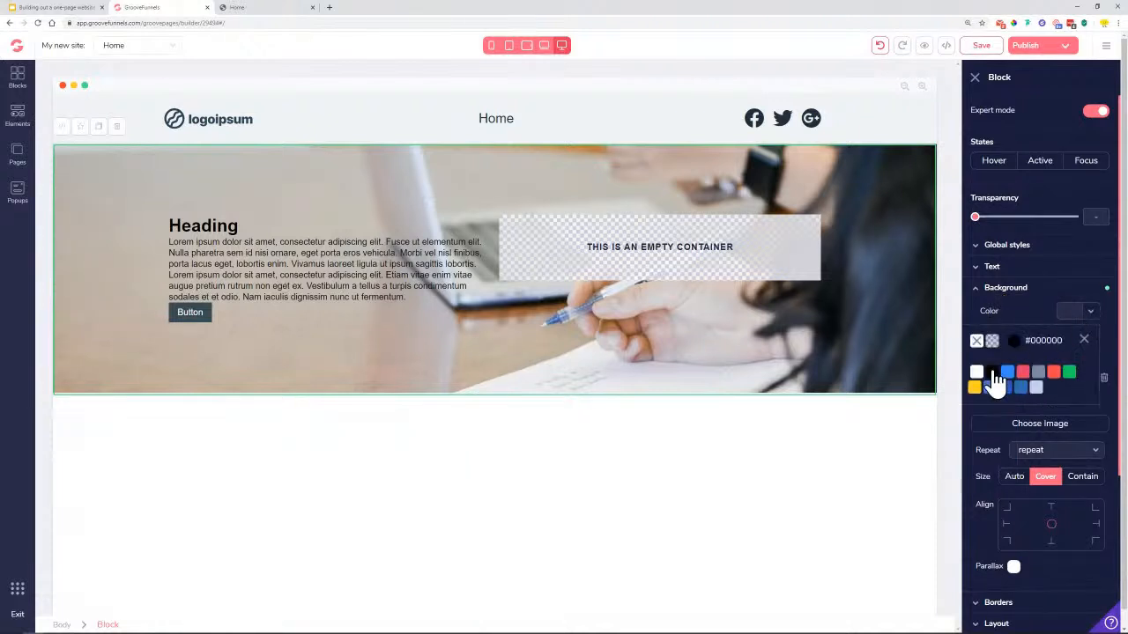
left_click(992, 373)
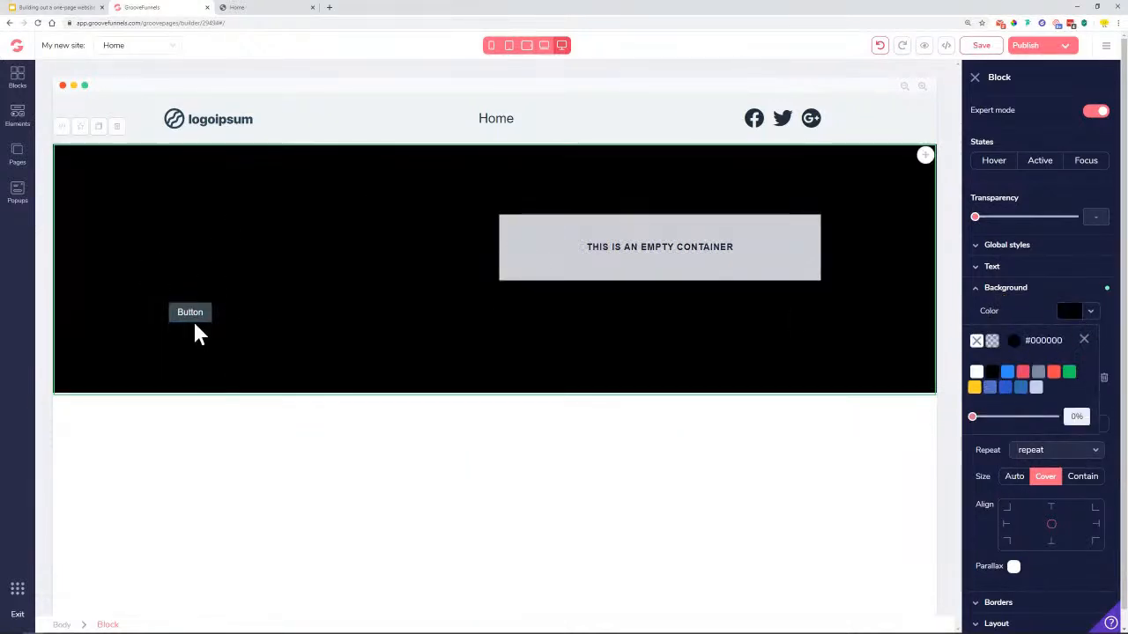
left_click_drag(974, 420, 1019, 432)
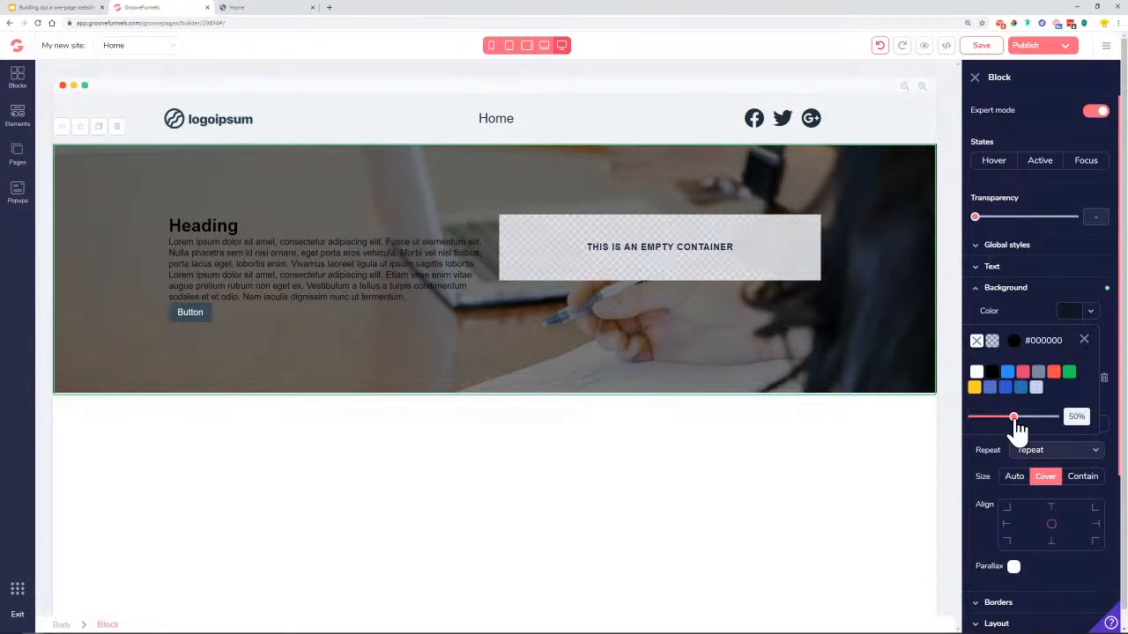
left_click_drag(1020, 432, 1025, 430)
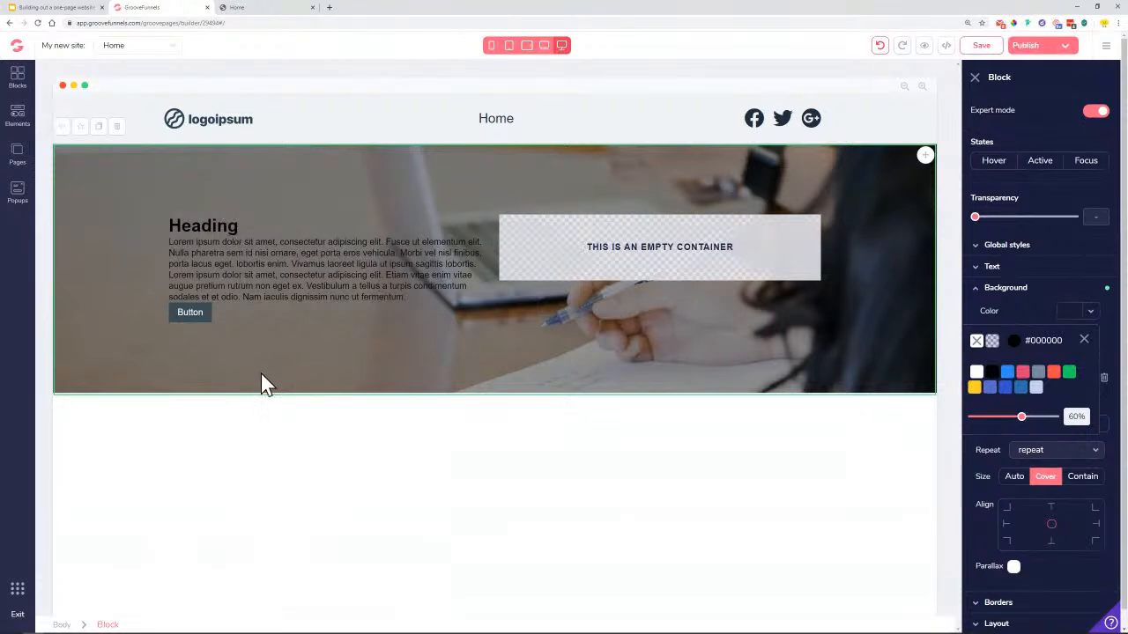
left_click(981, 47)
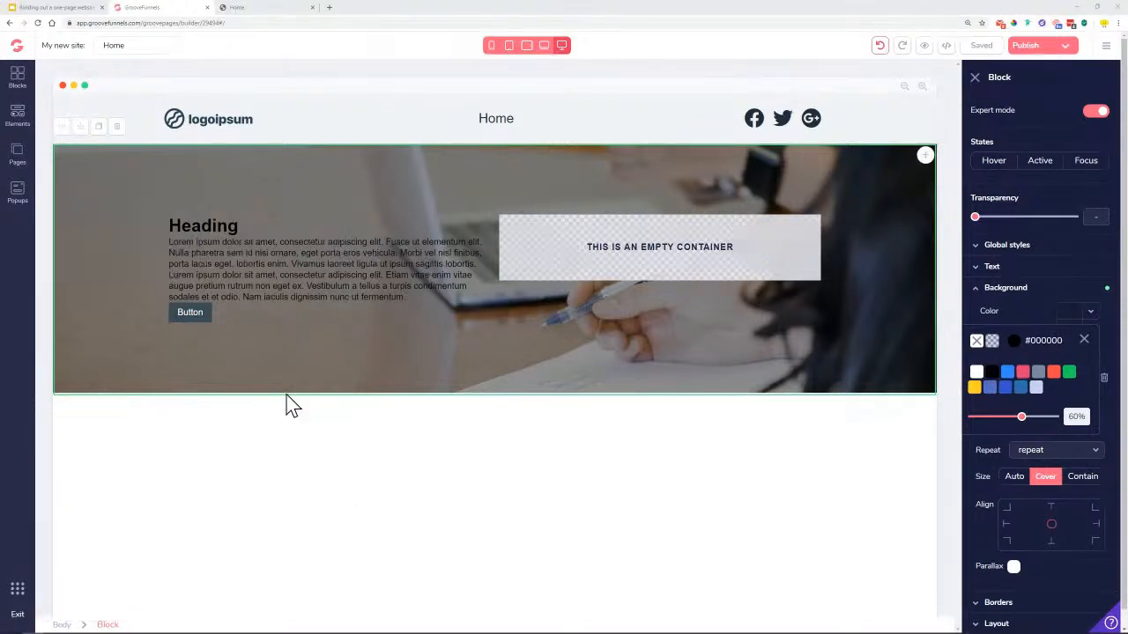
left_click(243, 9)
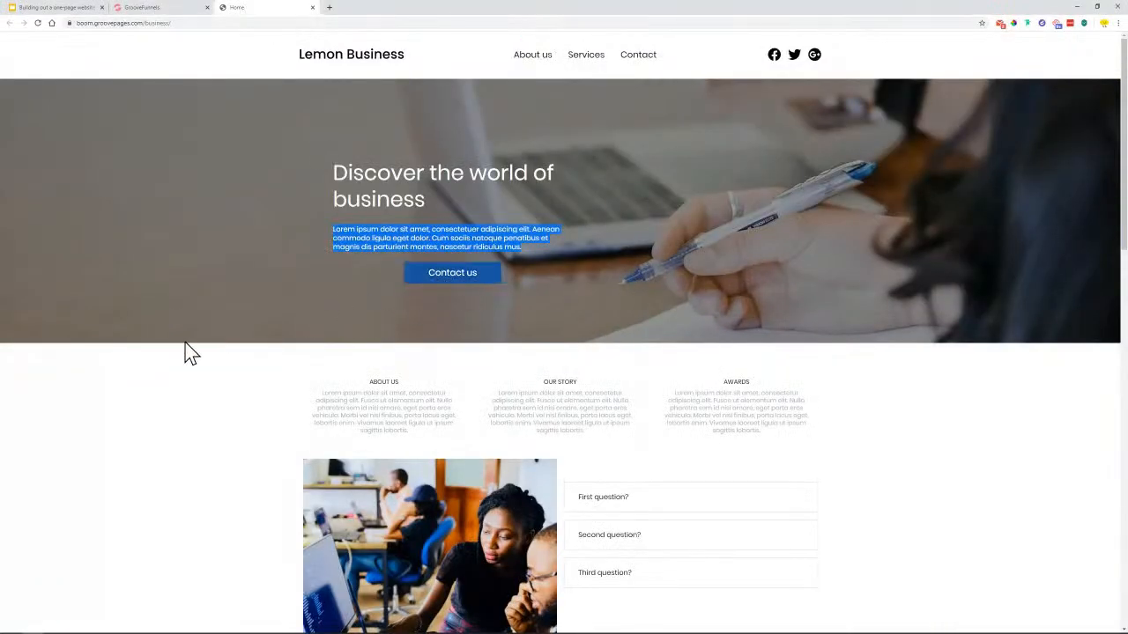
Drag a Wireframes Empty container in beneath the darkened hero section
scroll(198, 353, "down", 1)
scroll(198, 352, "down", 1)
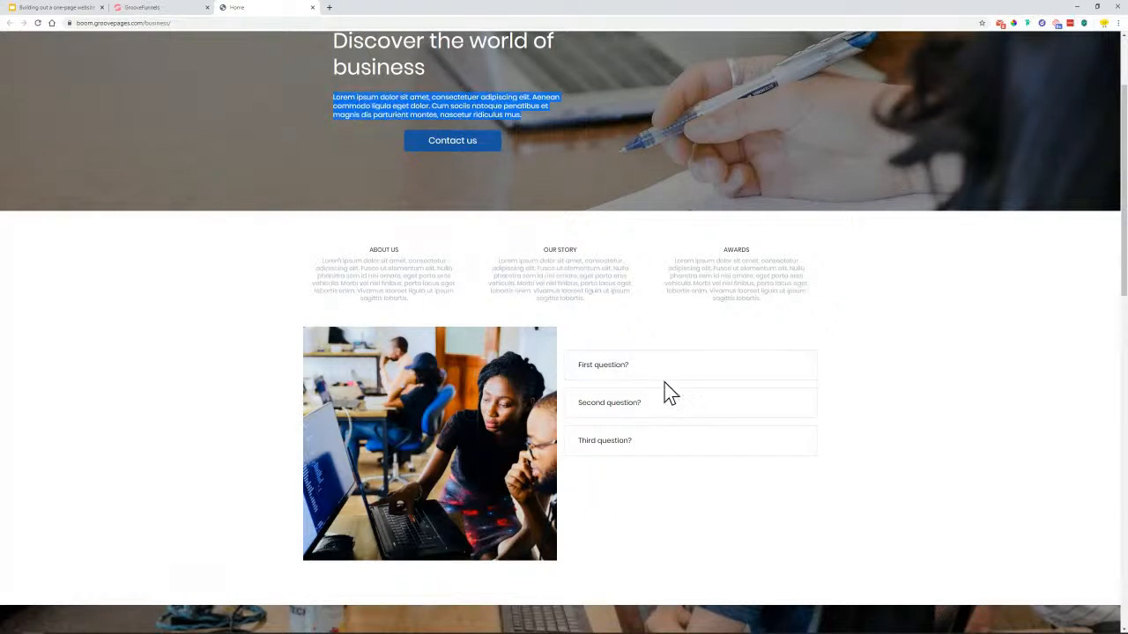
left_click(160, 10)
left_click(16, 81)
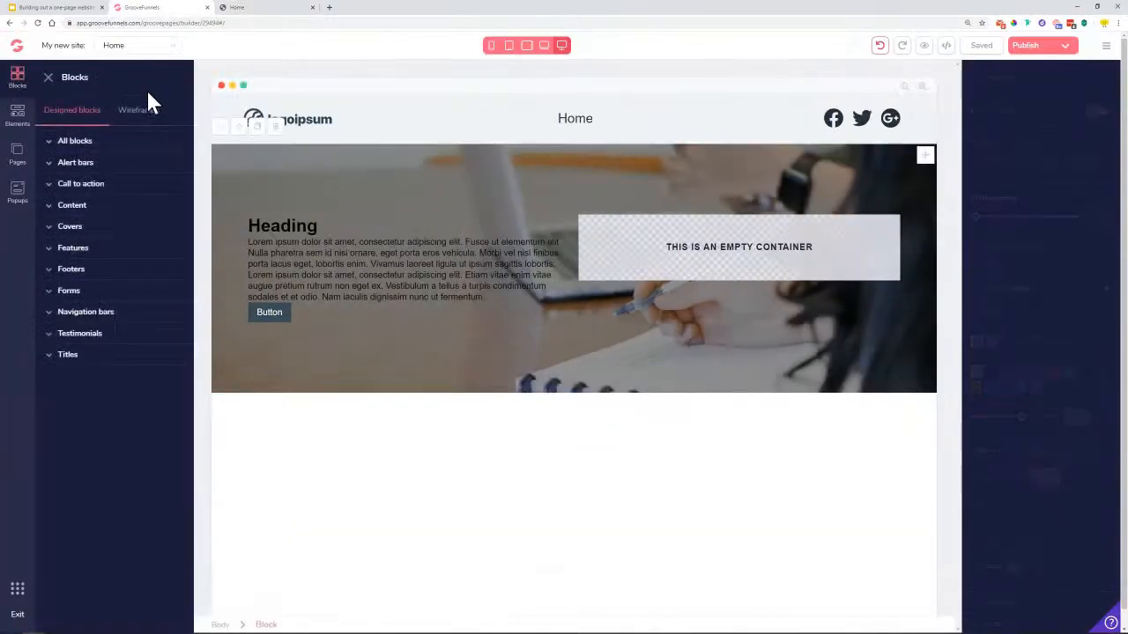
left_click(145, 110)
left_click_drag(97, 198, 495, 485)
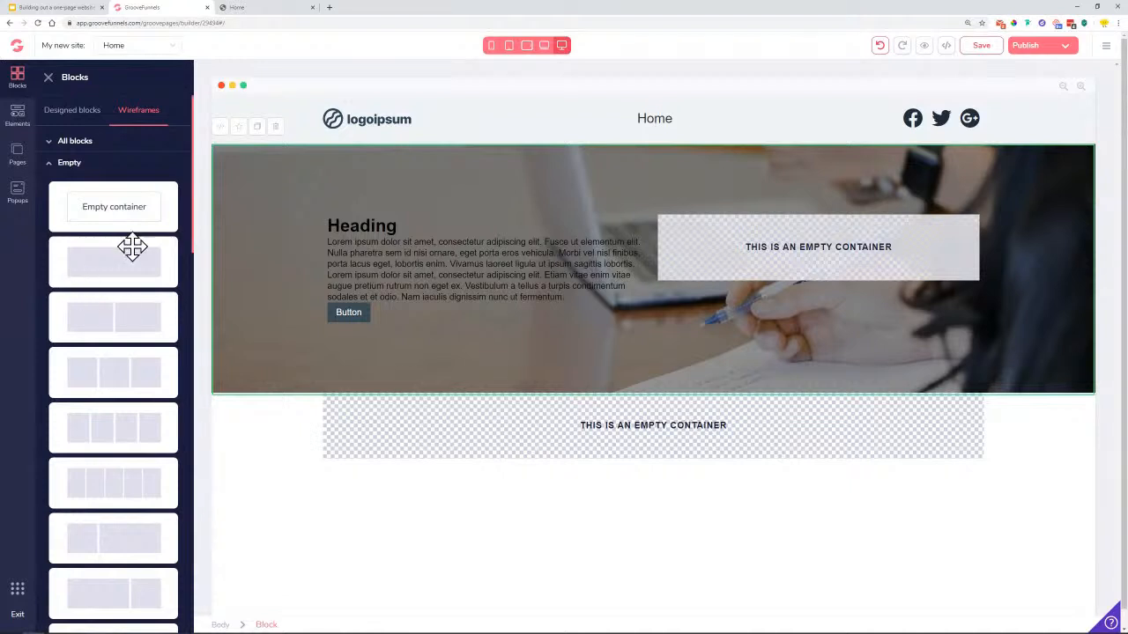
Drop a 3 Columns row into the container, then a 2 Columns row above it
left_click(18, 123)
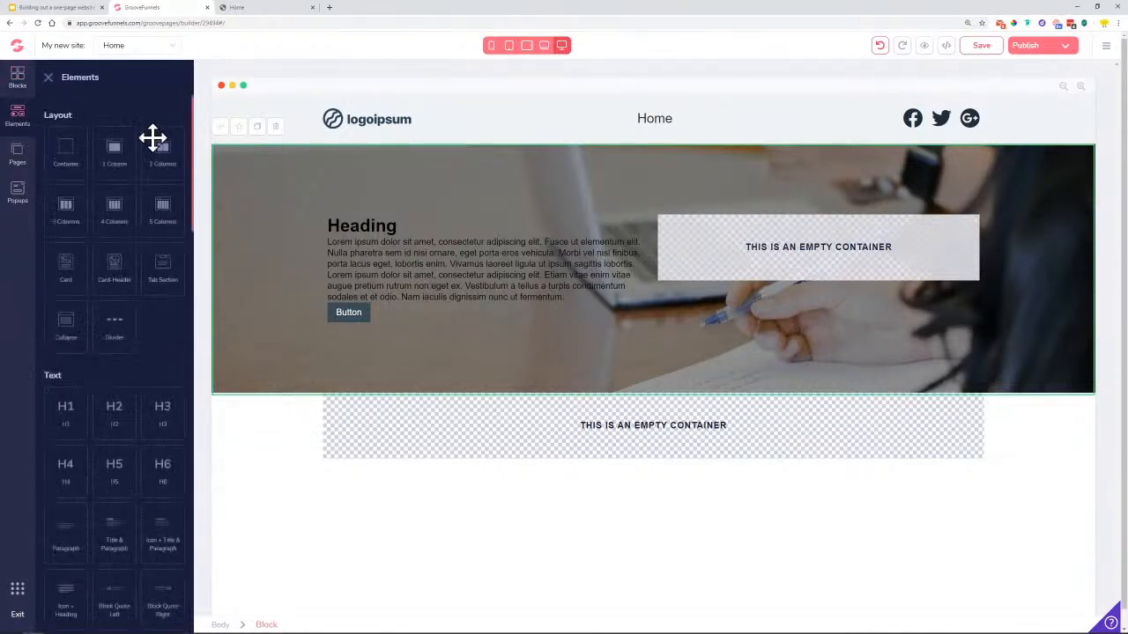
left_click_drag(63, 209, 554, 433)
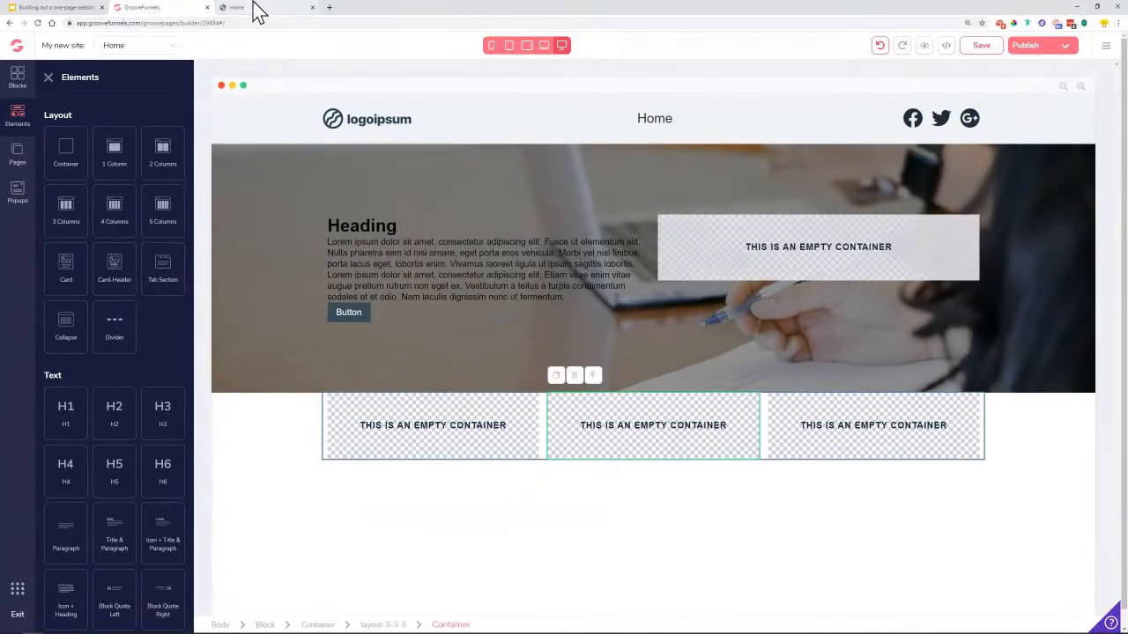
left_click(252, 11)
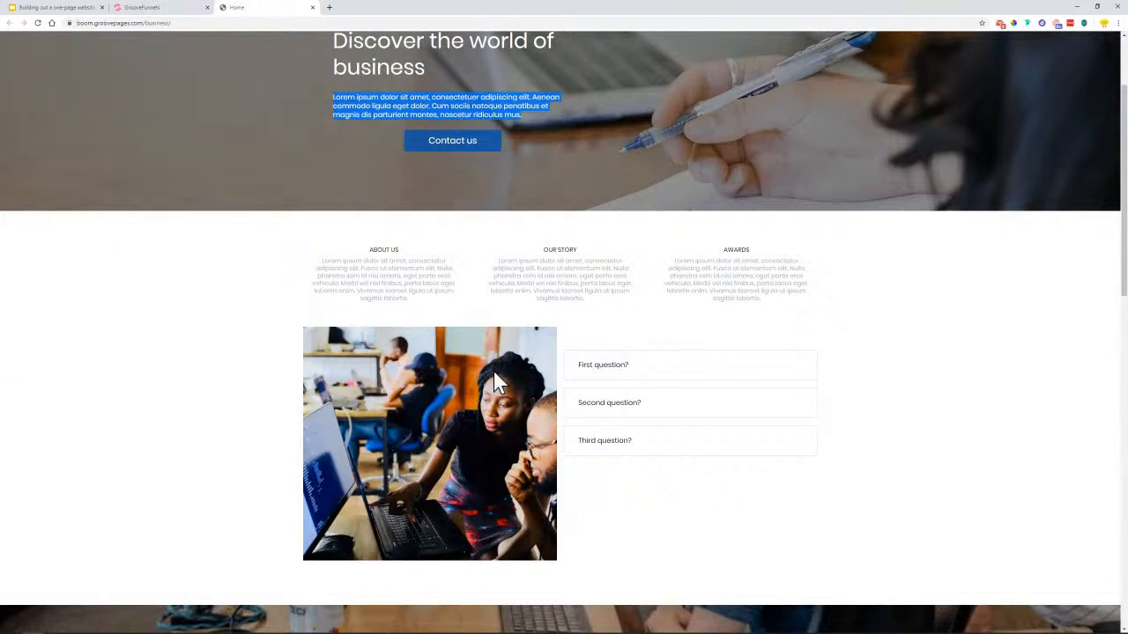
left_click(141, 8)
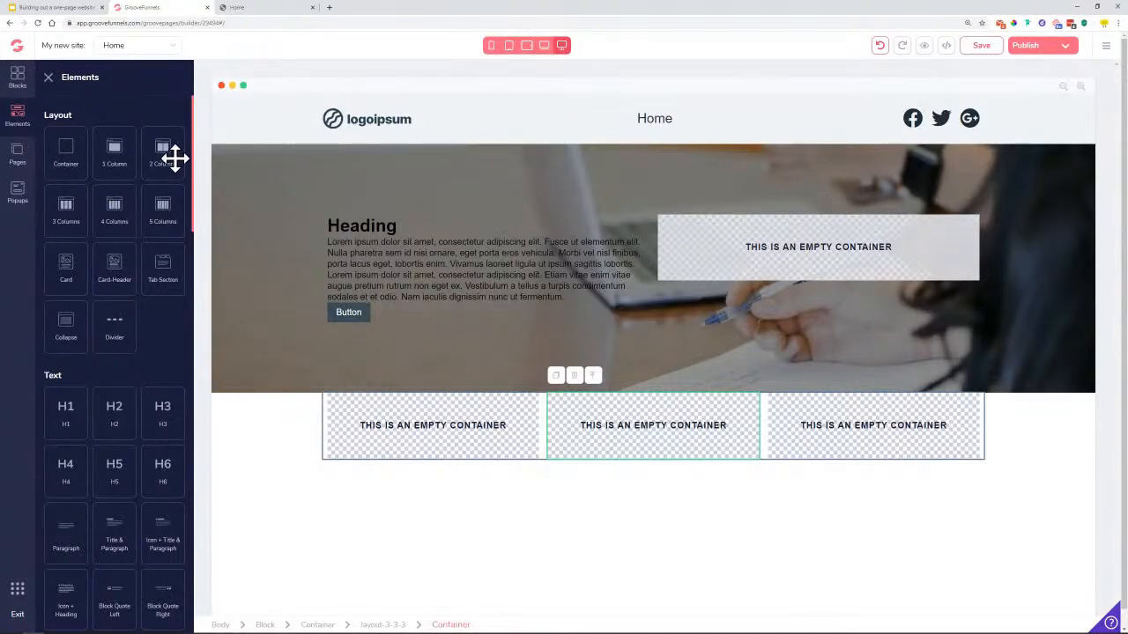
left_click_drag(161, 153, 514, 409)
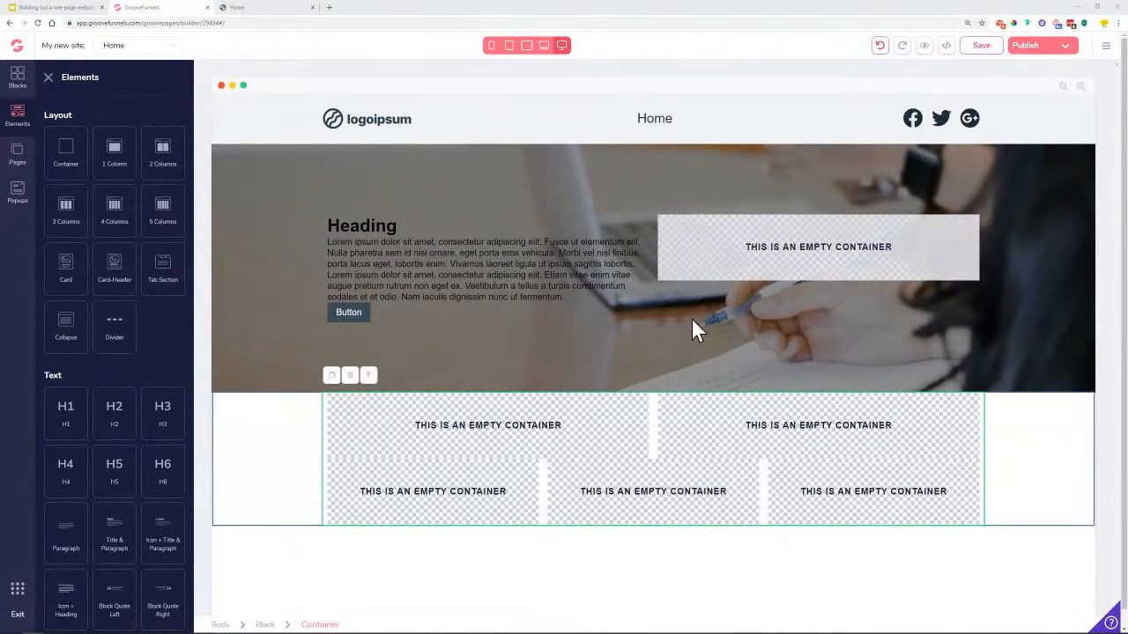
Check the length of the reference page's ABOUT US heading and paragraph
left_click(246, 7)
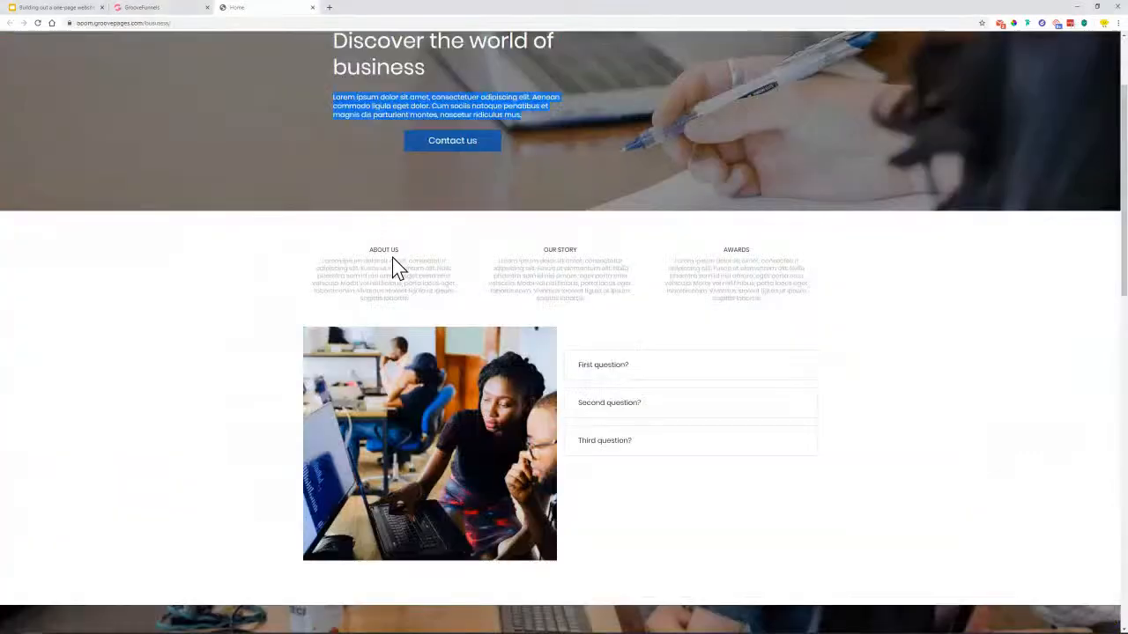
left_click_drag(374, 249, 402, 252)
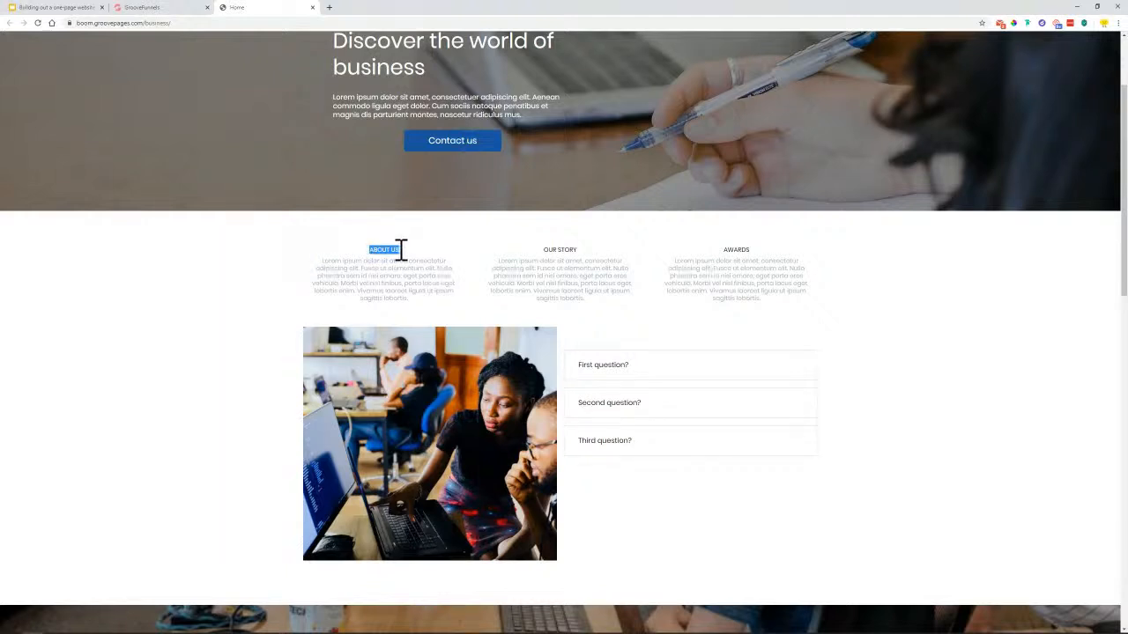
left_click_drag(325, 266, 434, 304)
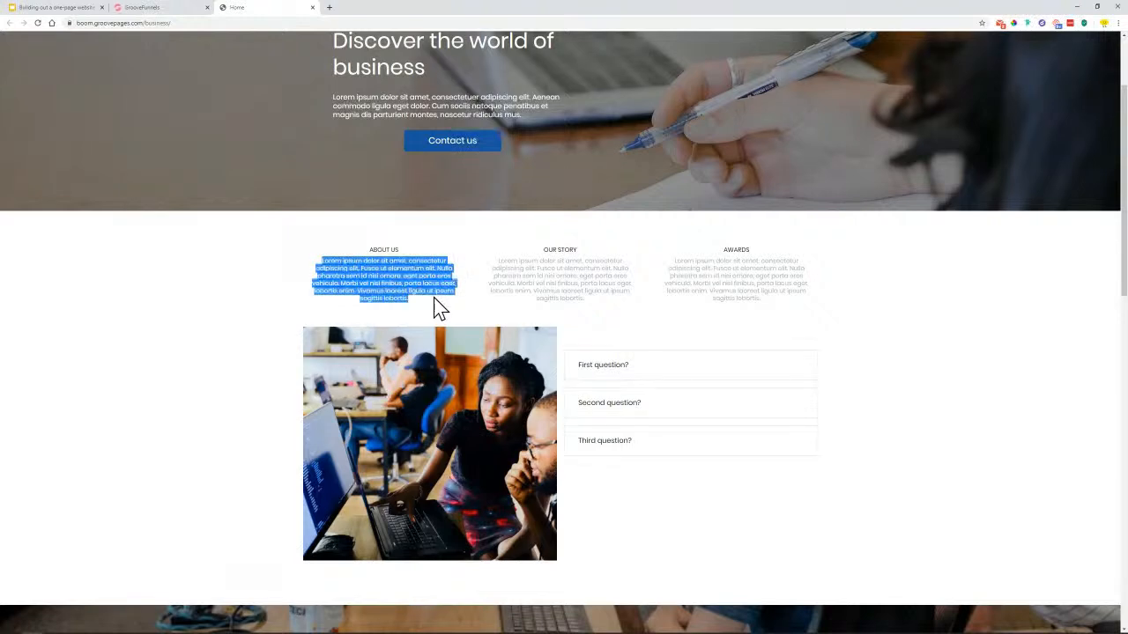
left_click(169, 10)
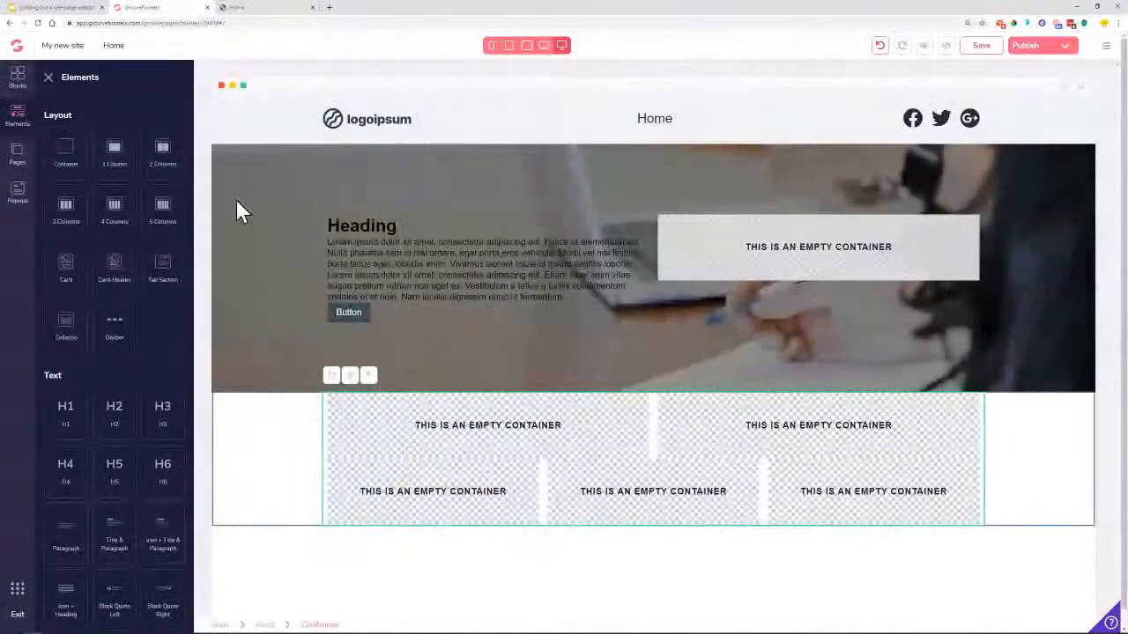
scroll(111, 387, "down", 3)
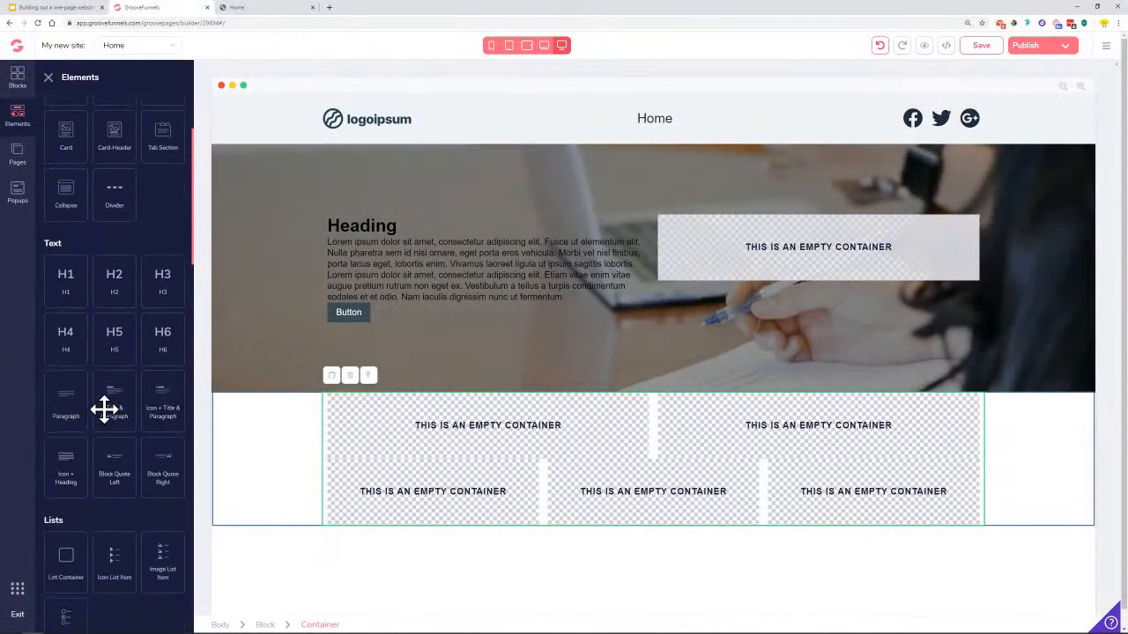
Add an H6 heading and paragraph to the first lower column, deleting the paragraph's extra sentences
left_click_drag(167, 350, 431, 476)
left_click_drag(65, 401, 372, 503)
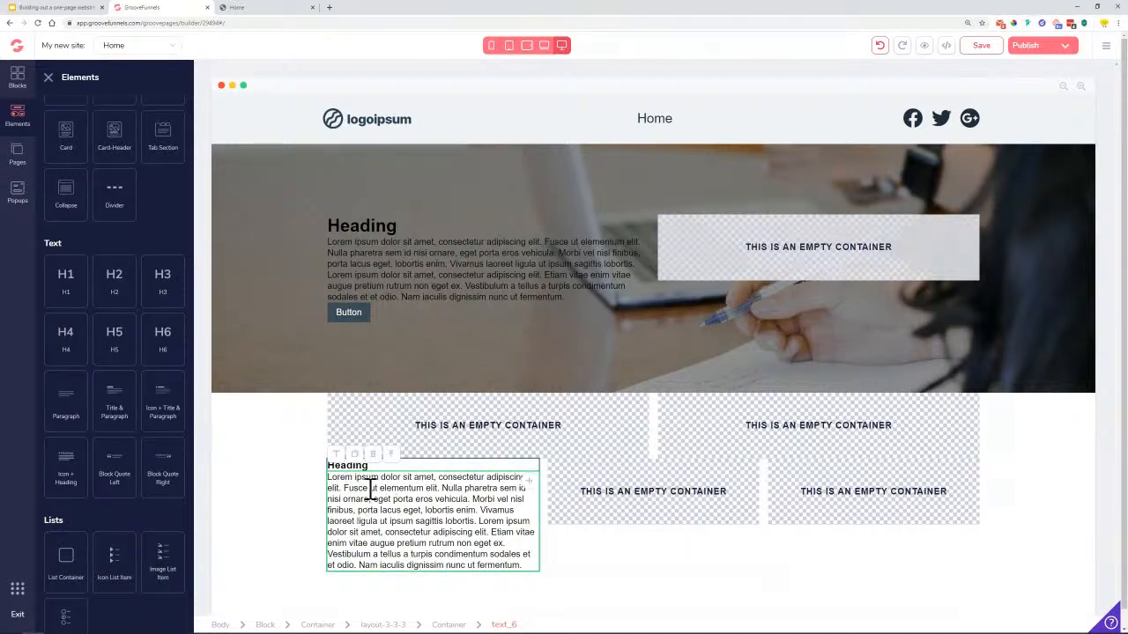
left_click_drag(477, 522, 529, 571)
key("BackSpace")
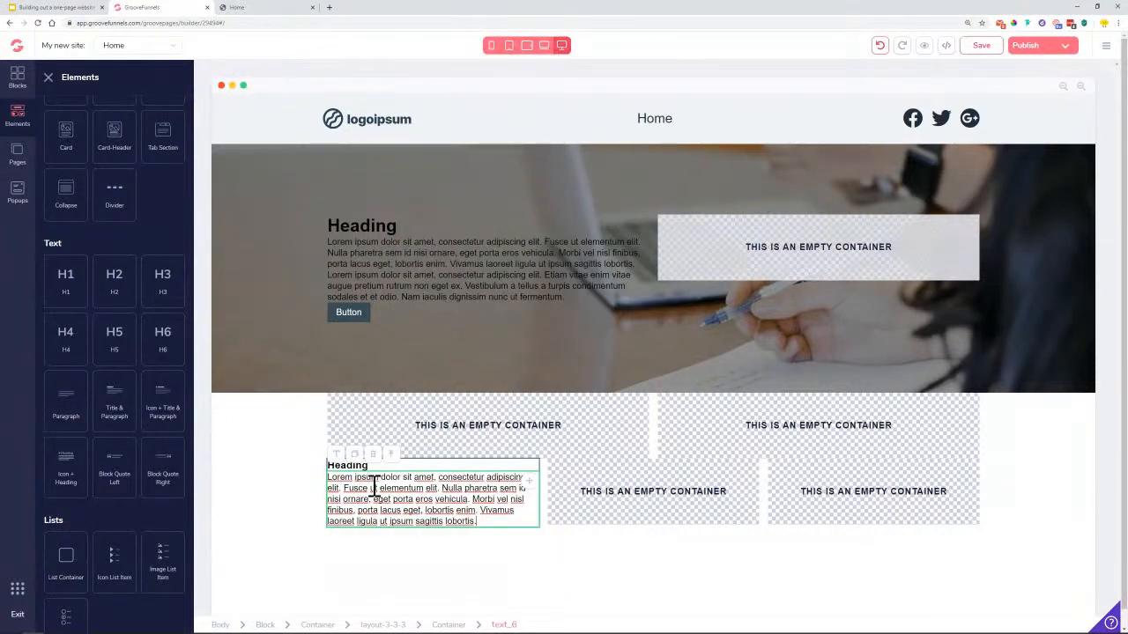
left_click(243, 9)
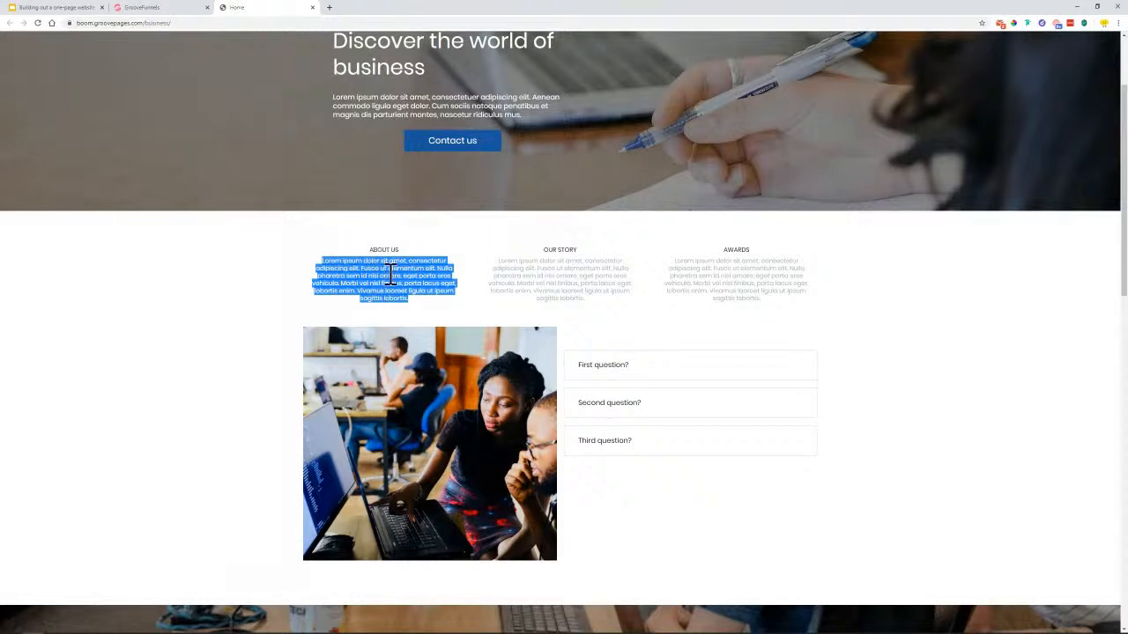
left_click(144, 8)
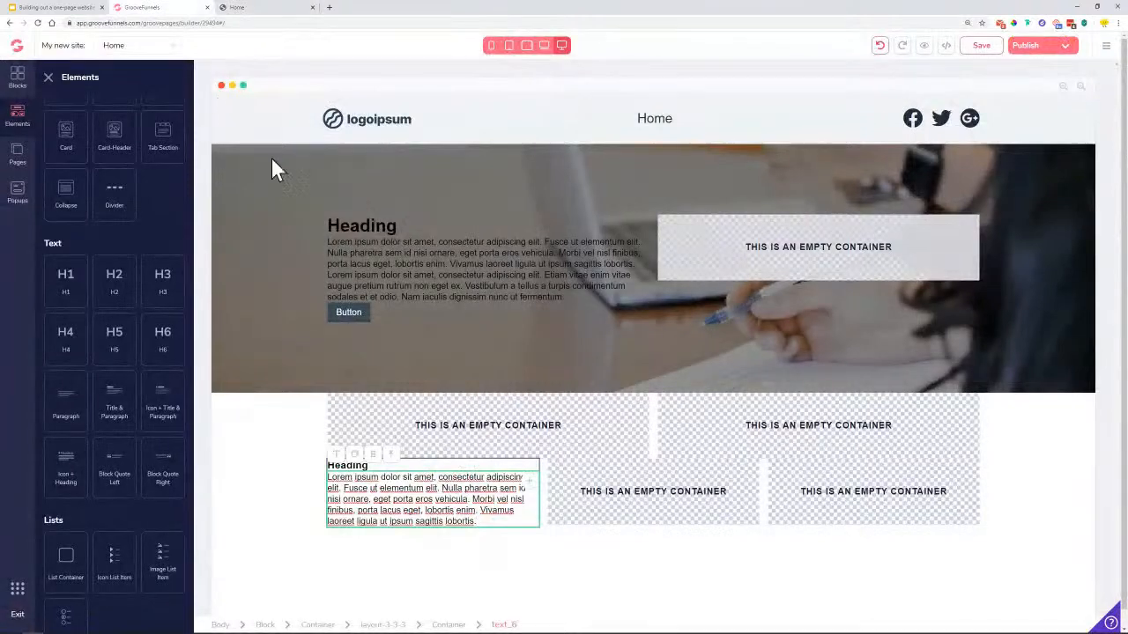
left_click(349, 468)
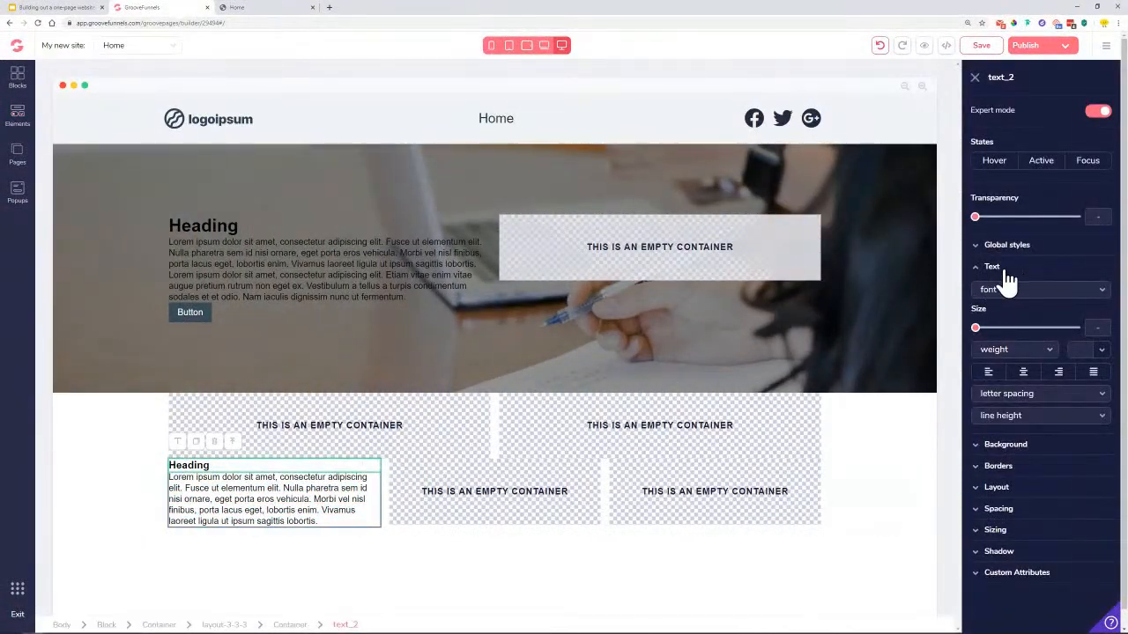
Centre-align the heading text and the paragraph text in the first lower-row column
left_click(1026, 376)
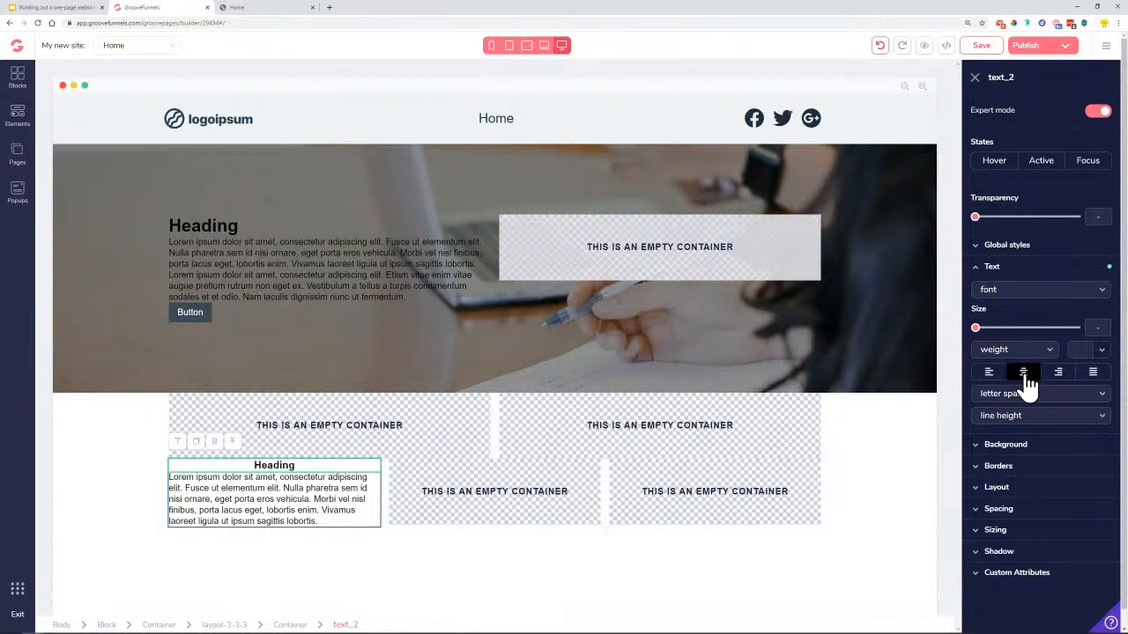
left_click(271, 498)
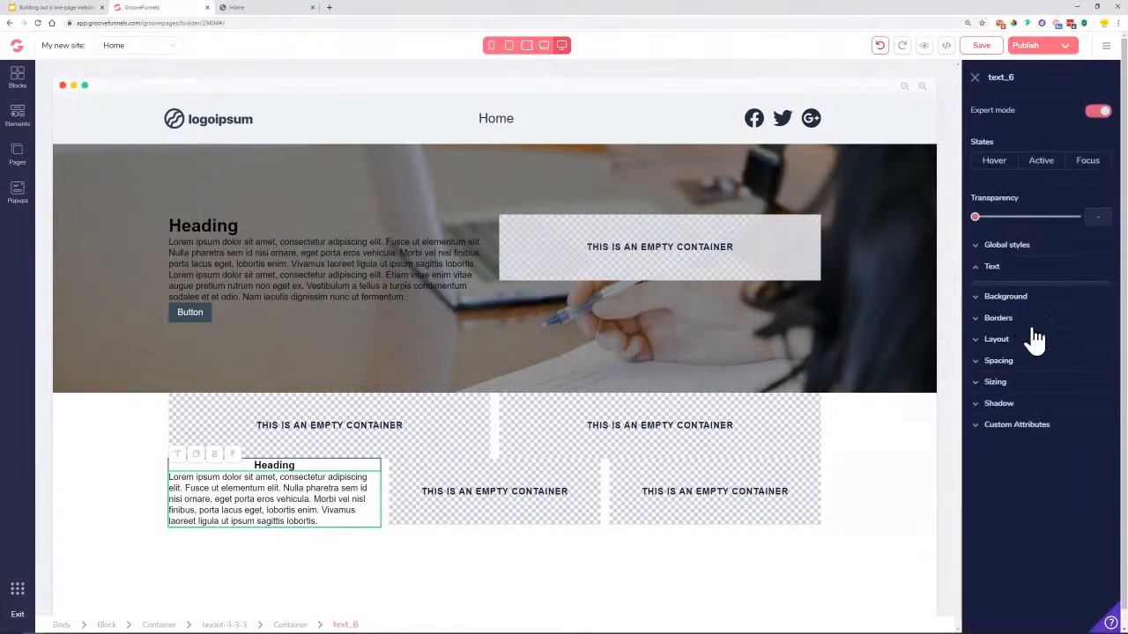
left_click(1025, 373)
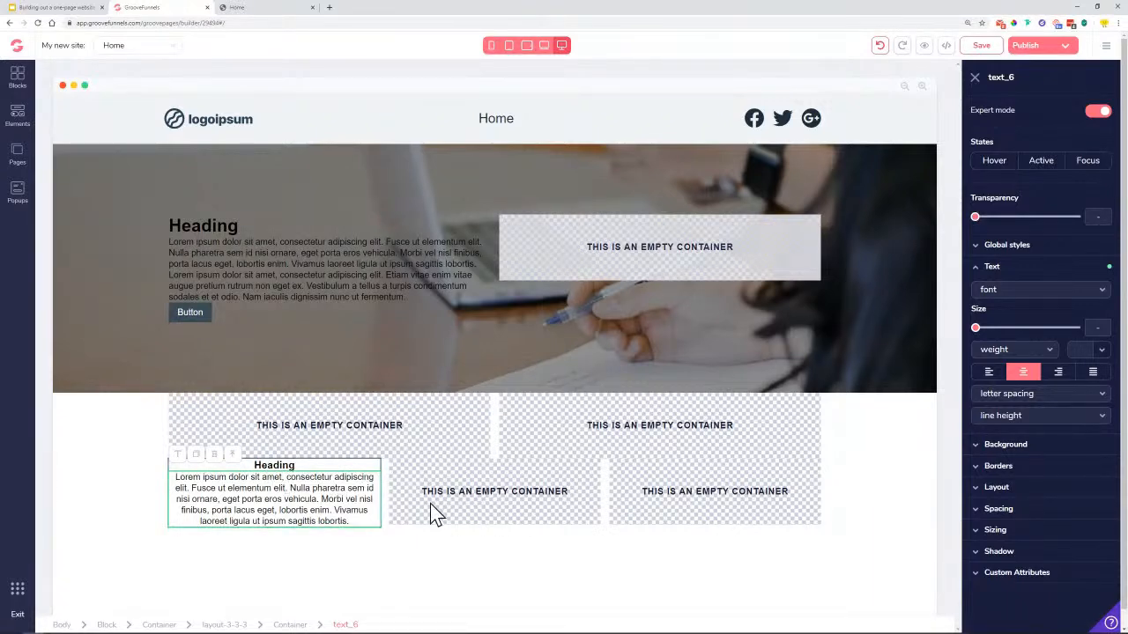
left_click(264, 7)
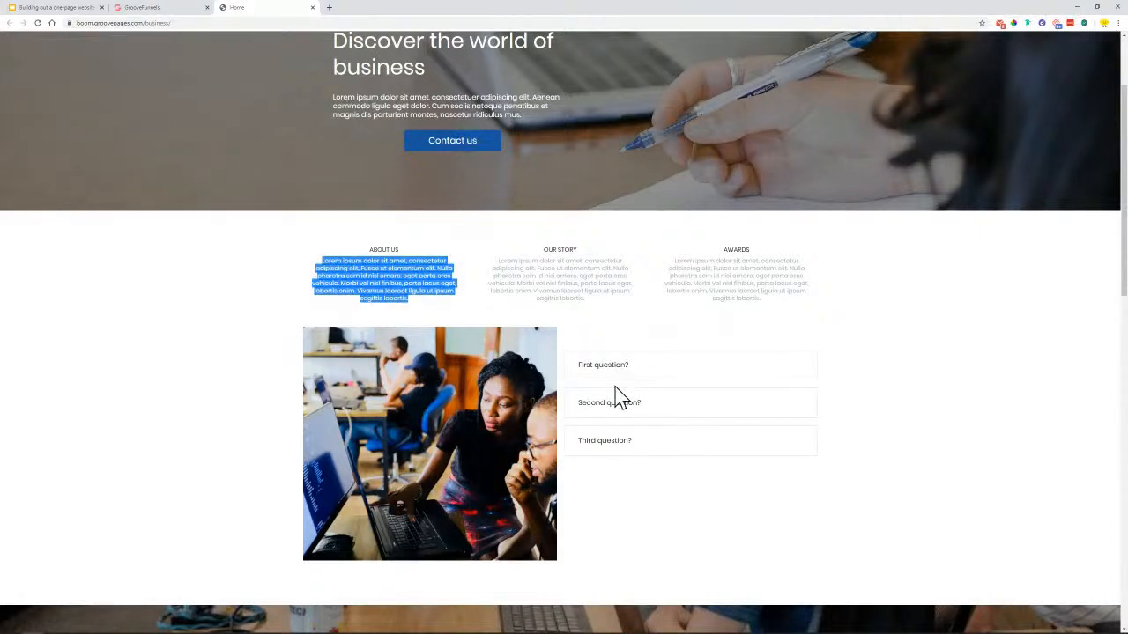
left_click(166, 9)
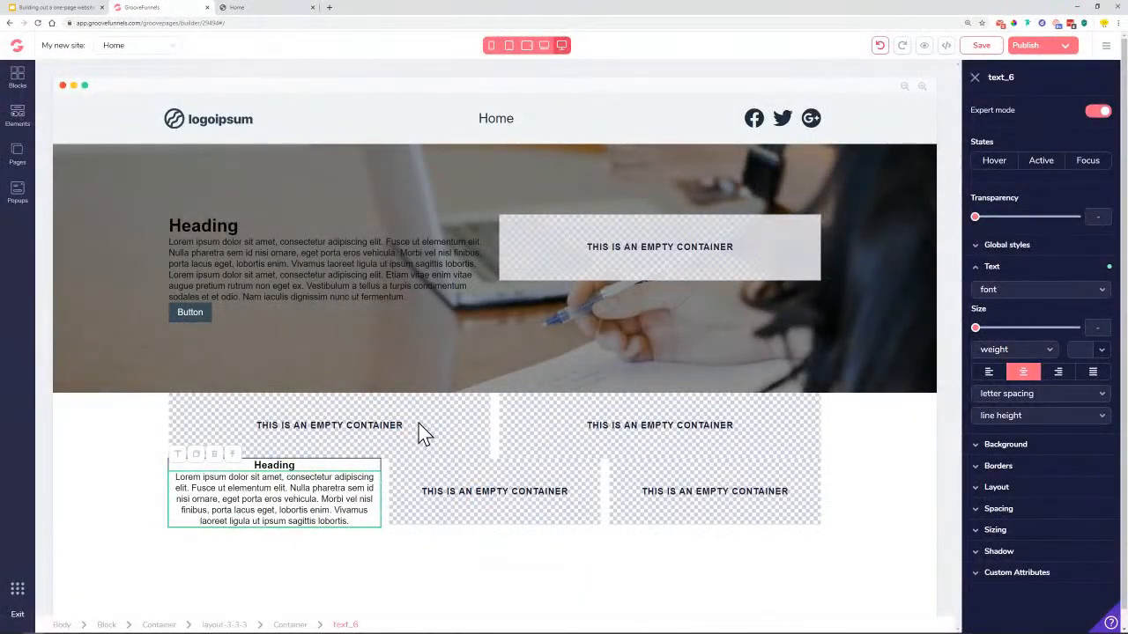
left_click(27, 124)
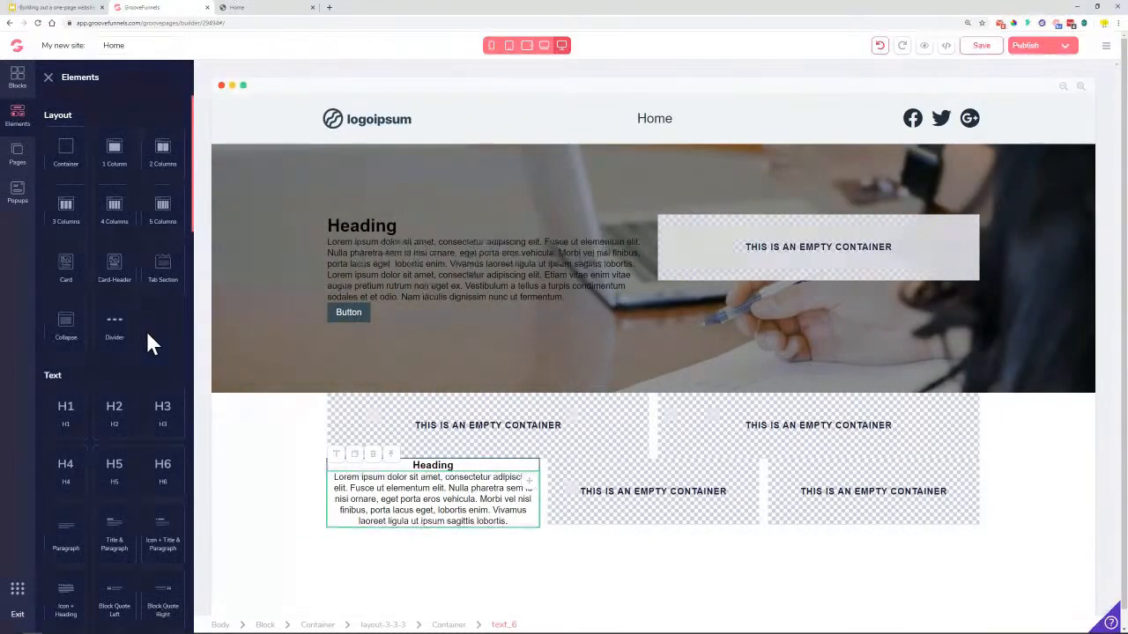
Drop an Image placeholder into the two-column row's left cell
scroll(145, 332, "down", 1)
scroll(147, 333, "down", 7)
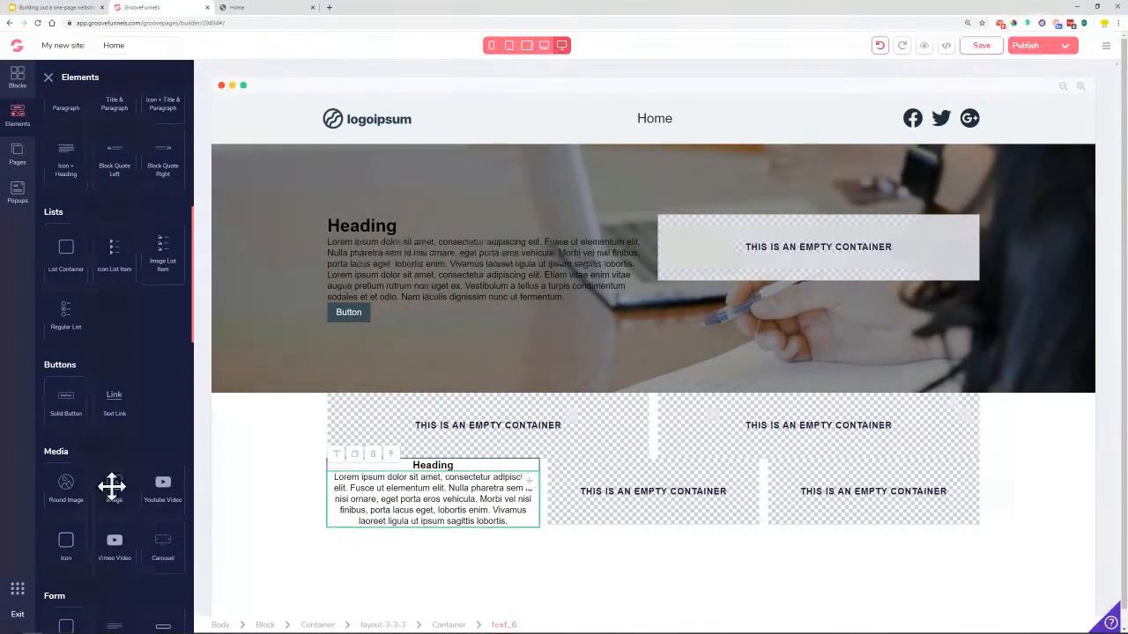
left_click_drag(113, 491, 503, 427)
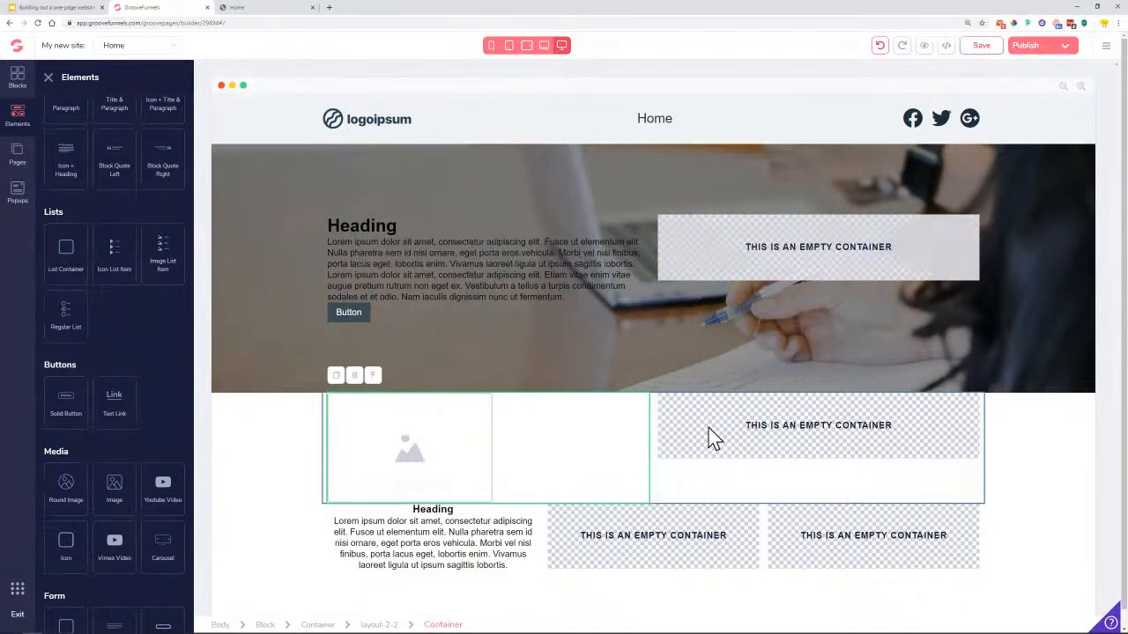
left_click(48, 78)
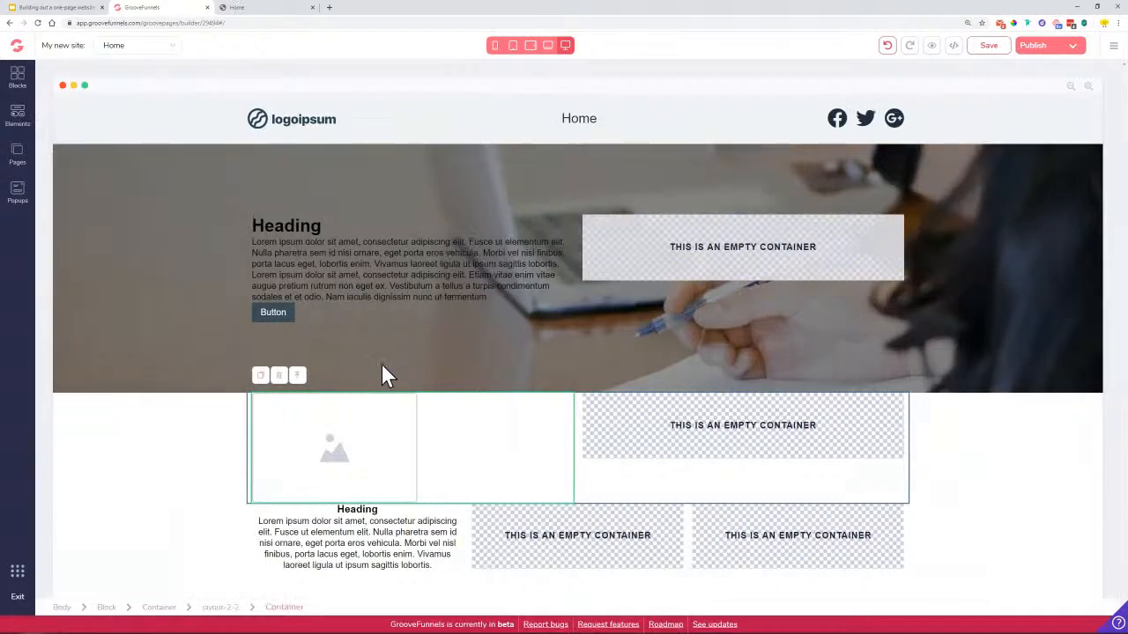
Set the image's container layout to Vertical with center secondary alignment
left_click(330, 432)
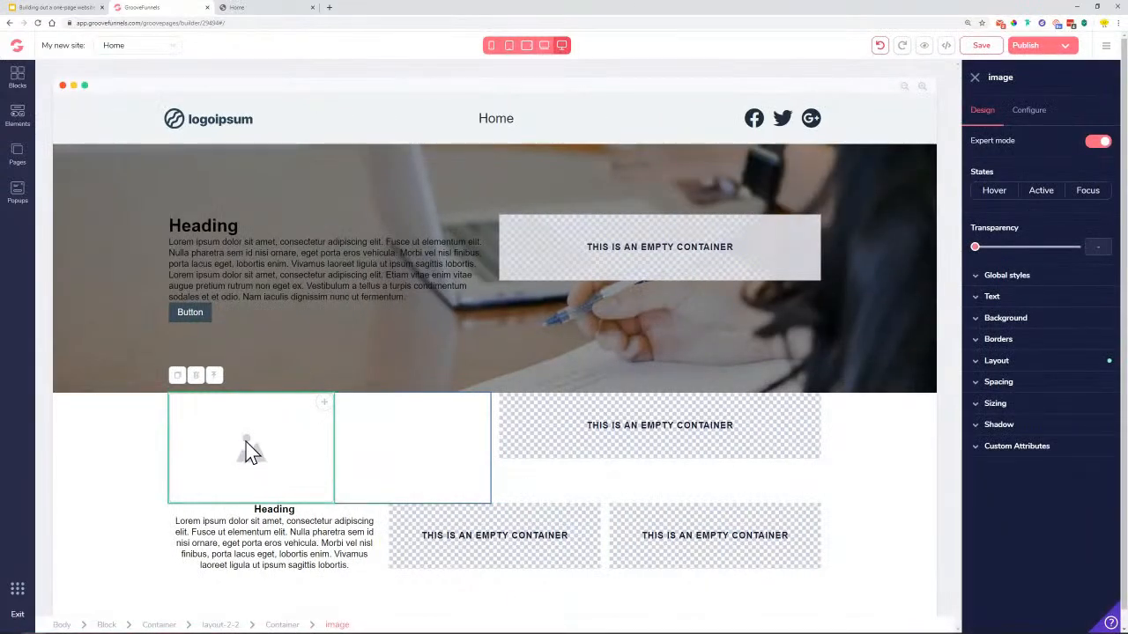
left_click(282, 625)
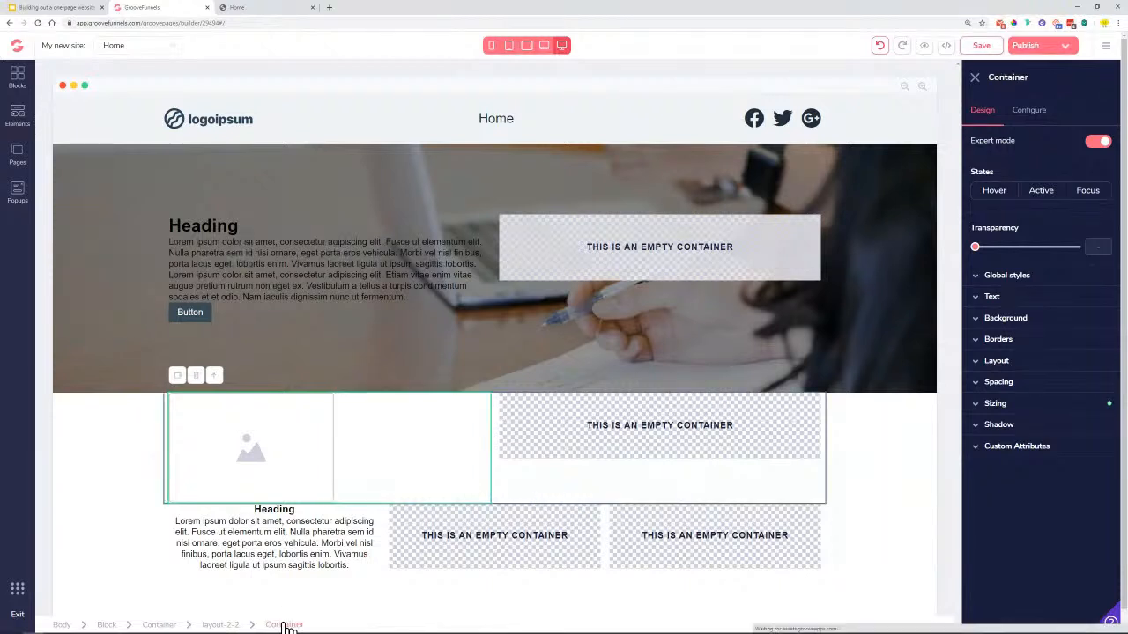
left_click(996, 362)
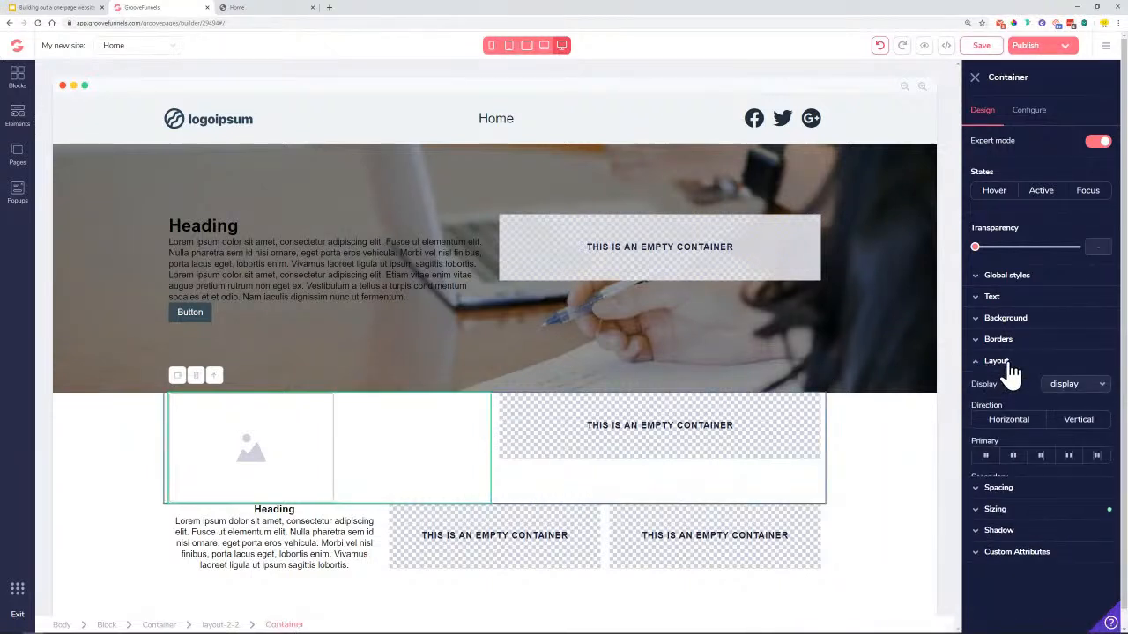
left_click(1079, 423)
left_click(1023, 492)
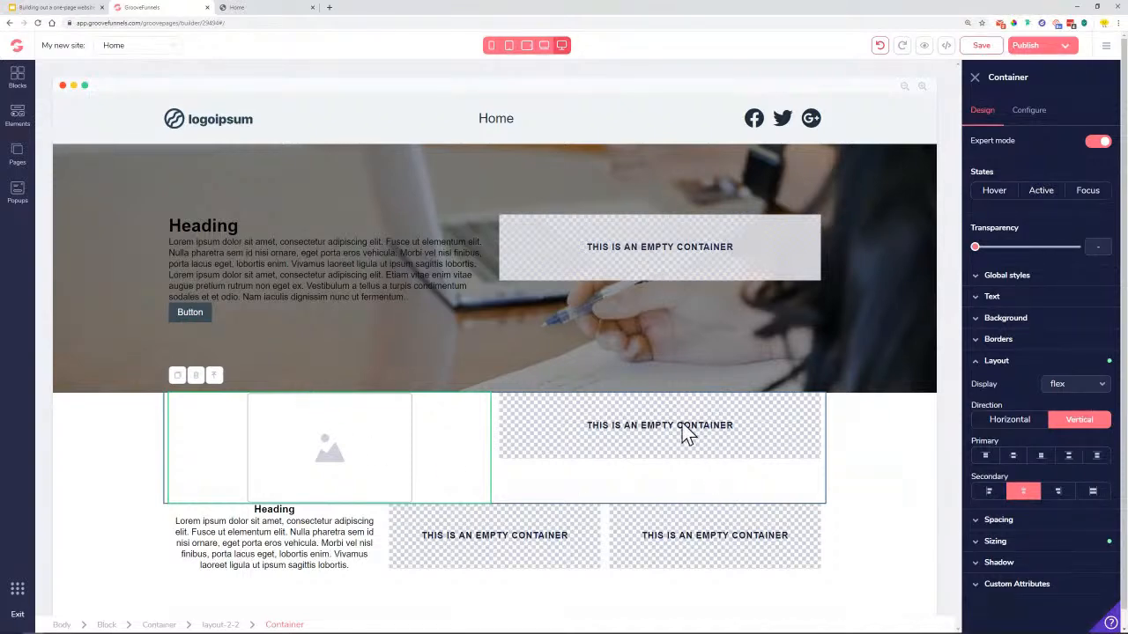
left_click(17, 118)
scroll(139, 375, "down", 3)
scroll(141, 353, "down", 3)
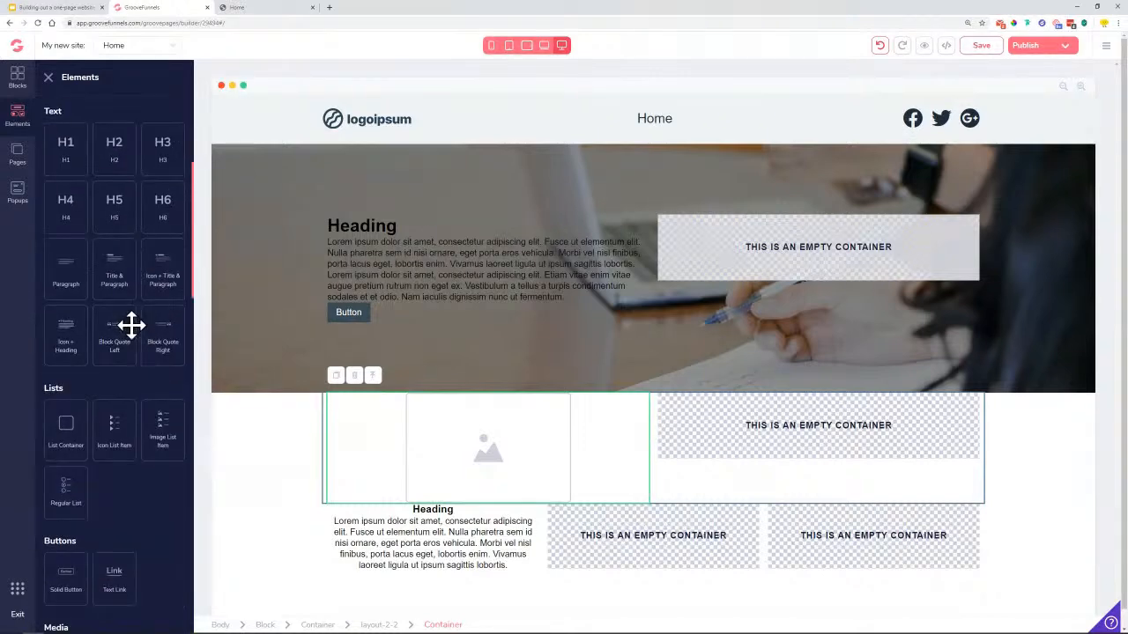
scroll(131, 328, "up", 5)
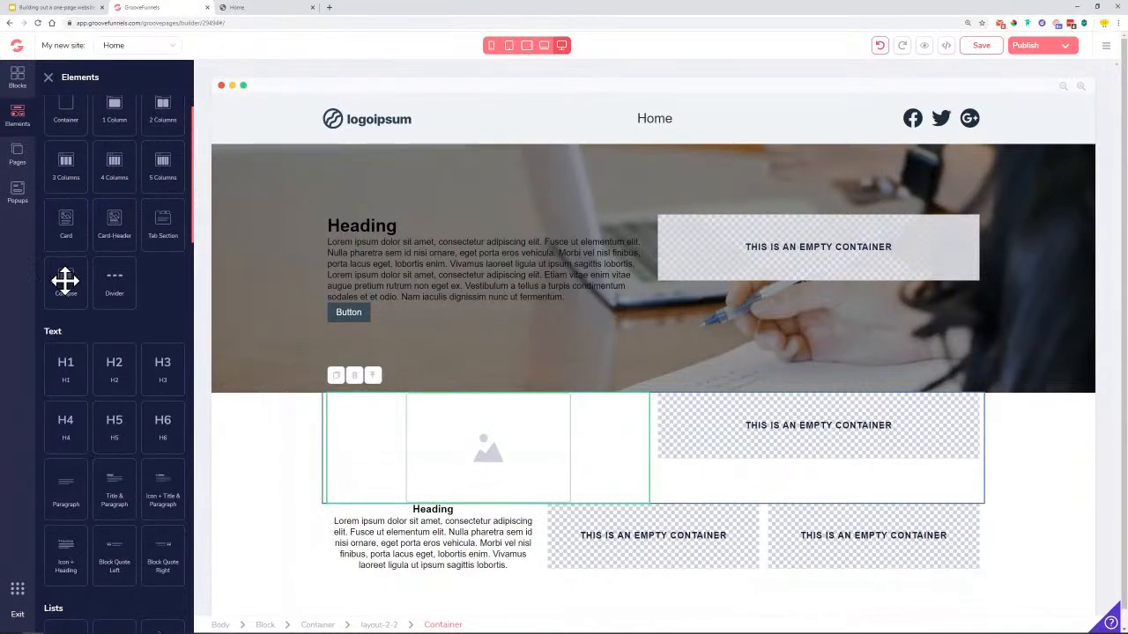
Drop a Collapse element into the right column beside the image
left_click_drag(65, 280, 842, 457)
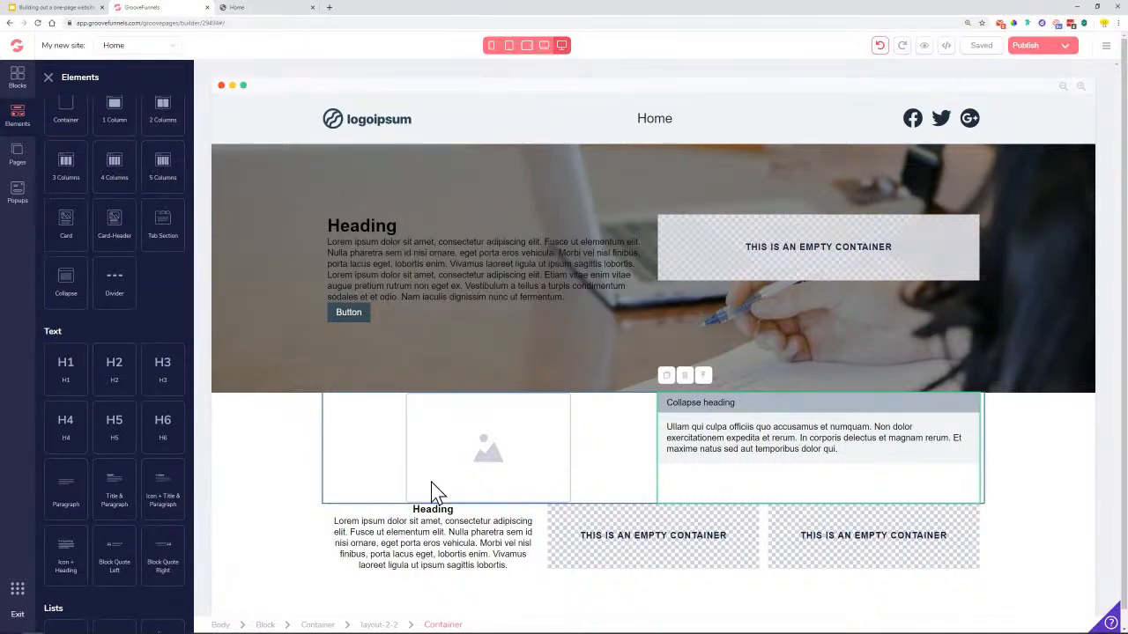
left_click(381, 624)
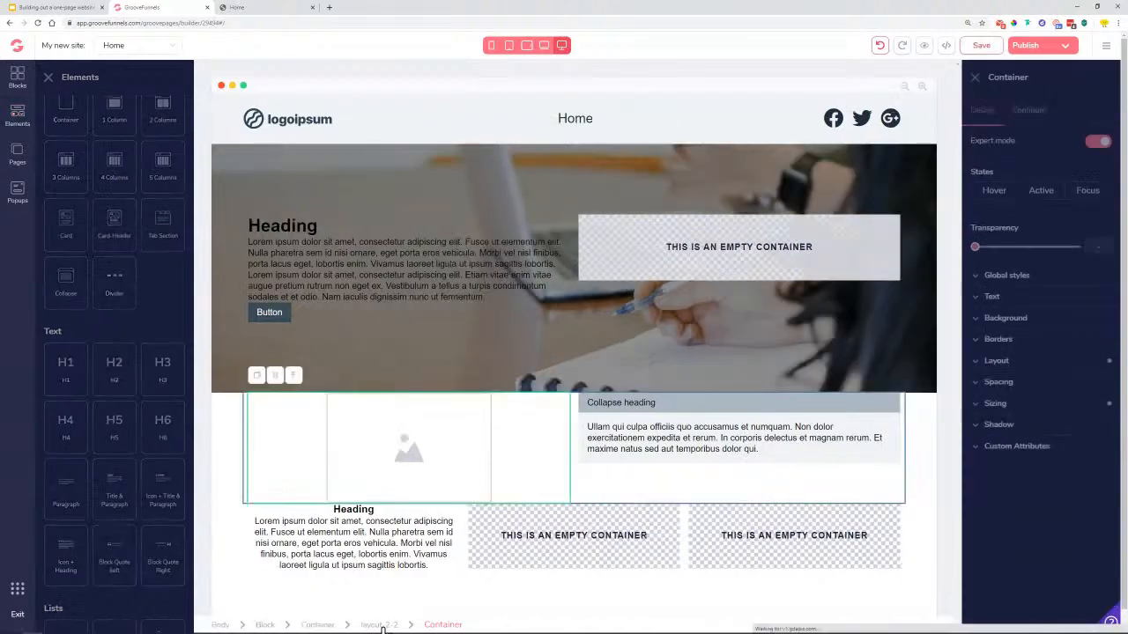
Move the layout-3-3-3 text row above the layout-2-2 image-and-FAQ row
left_click(231, 625)
left_click_drag(818, 411, 798, 442)
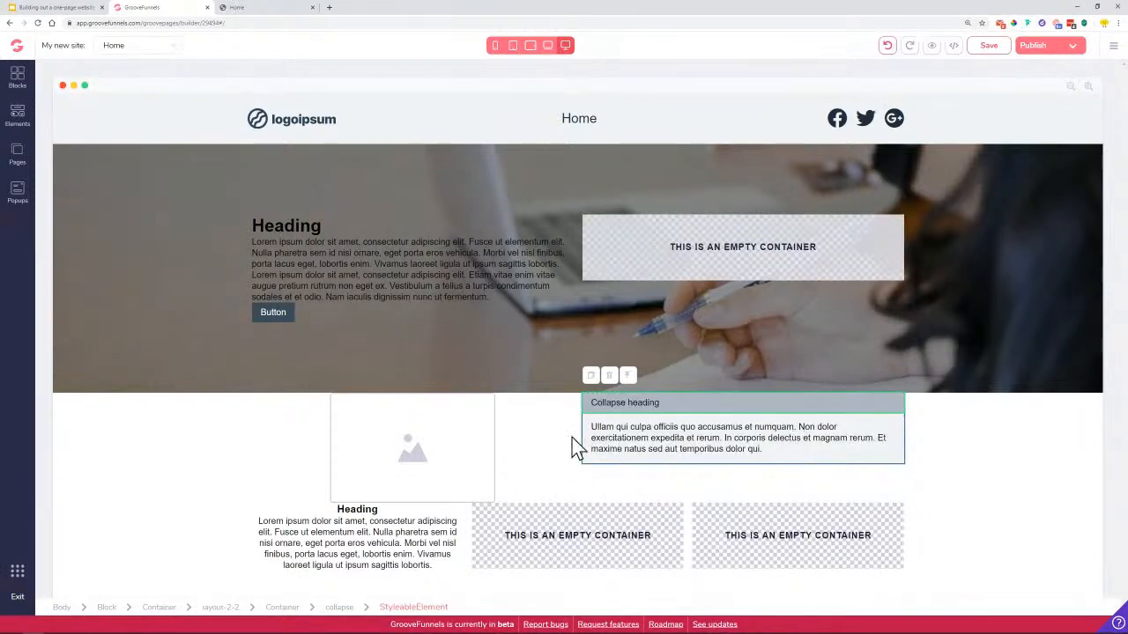
left_click(284, 607)
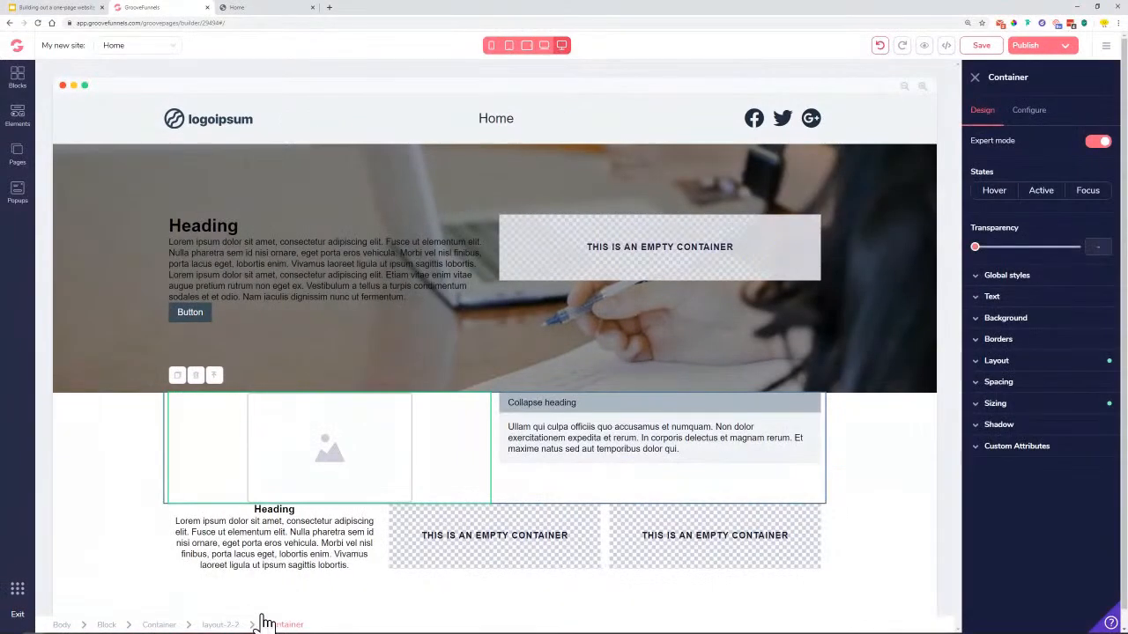
left_click(263, 623)
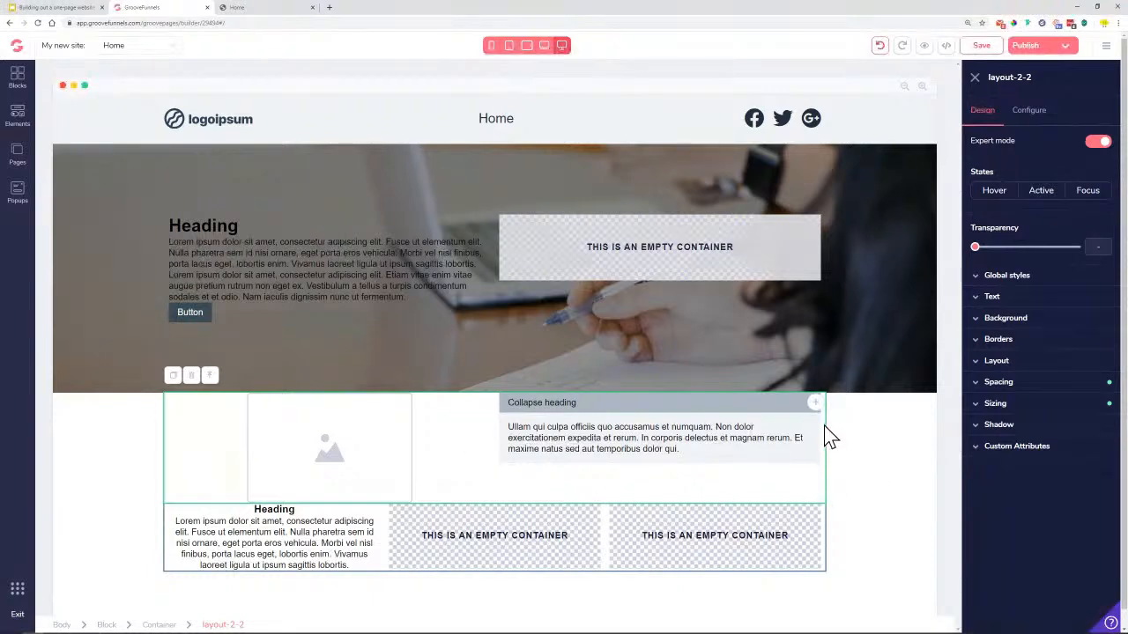
left_click_drag(816, 413, 846, 435)
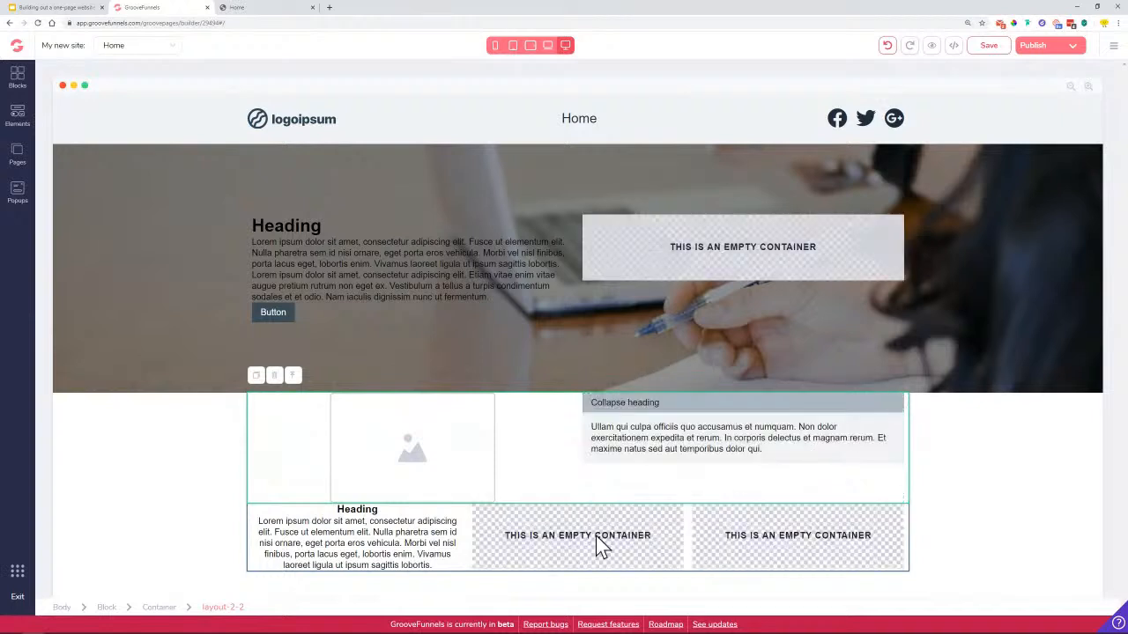
left_click(455, 568)
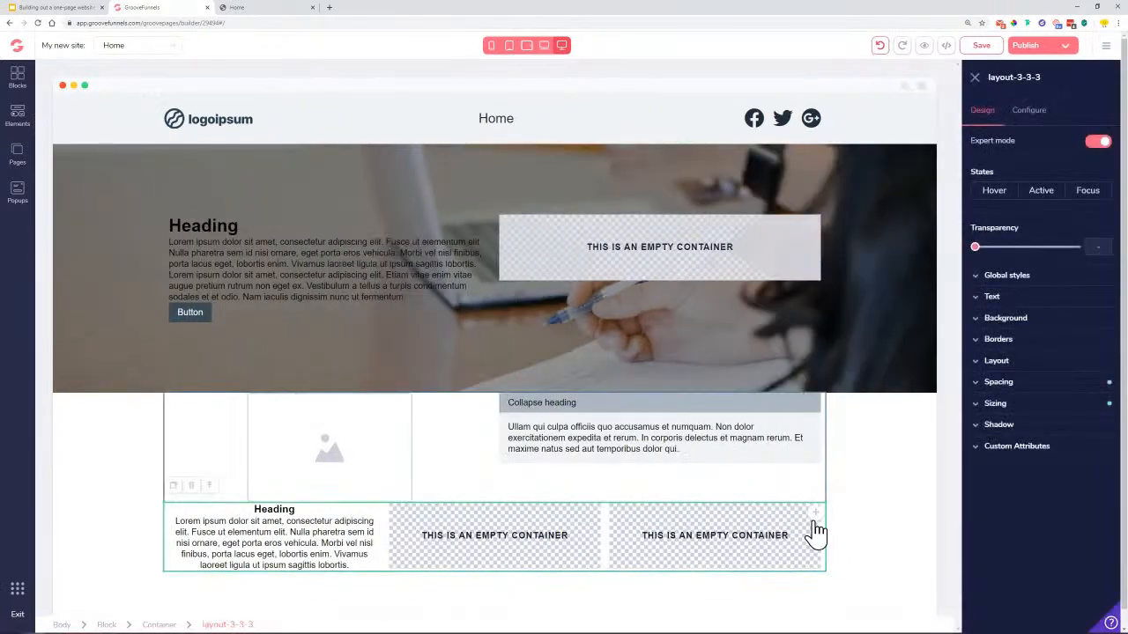
left_click_drag(814, 518, 577, 421)
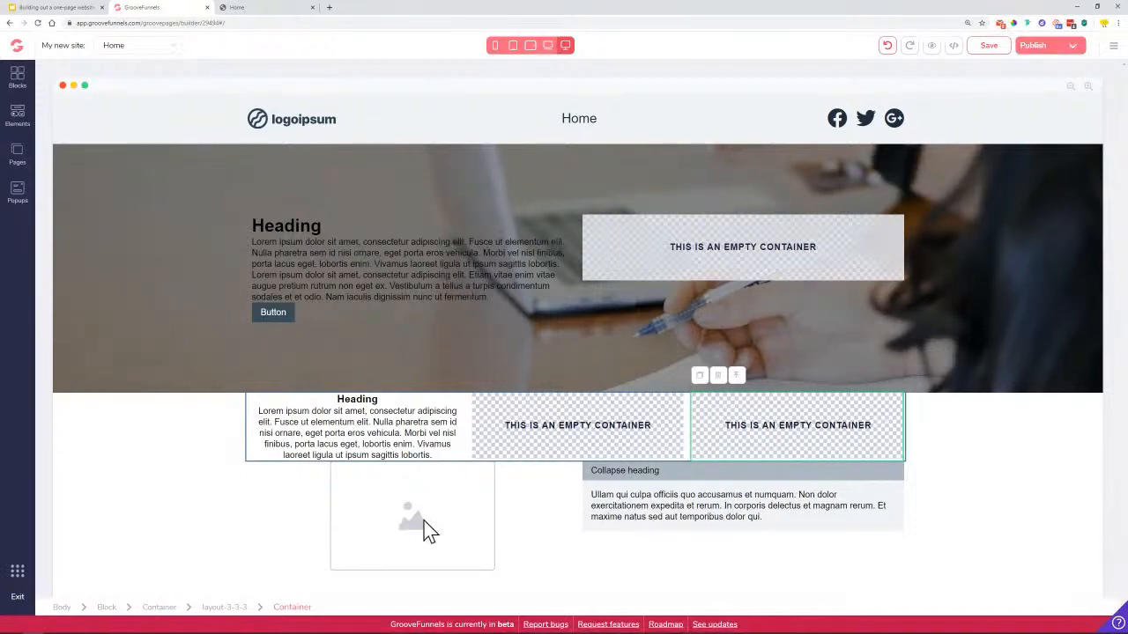
left_click(290, 8)
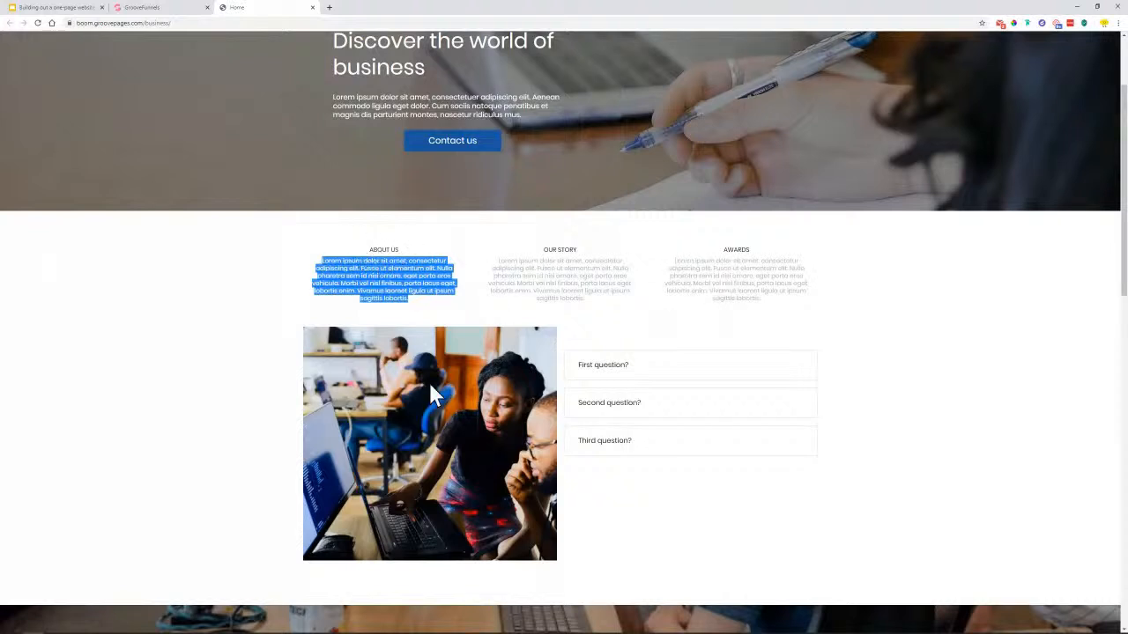
Scroll the Lemon Business reference page down to its video banner section
scroll(913, 404, "down", 2)
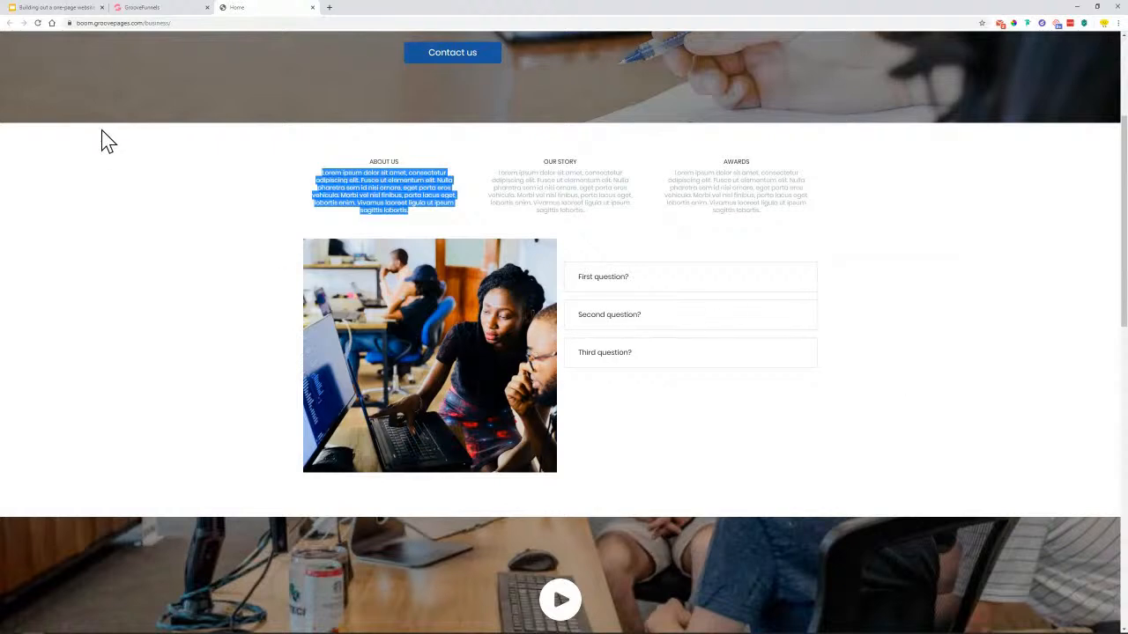
left_click(139, 8)
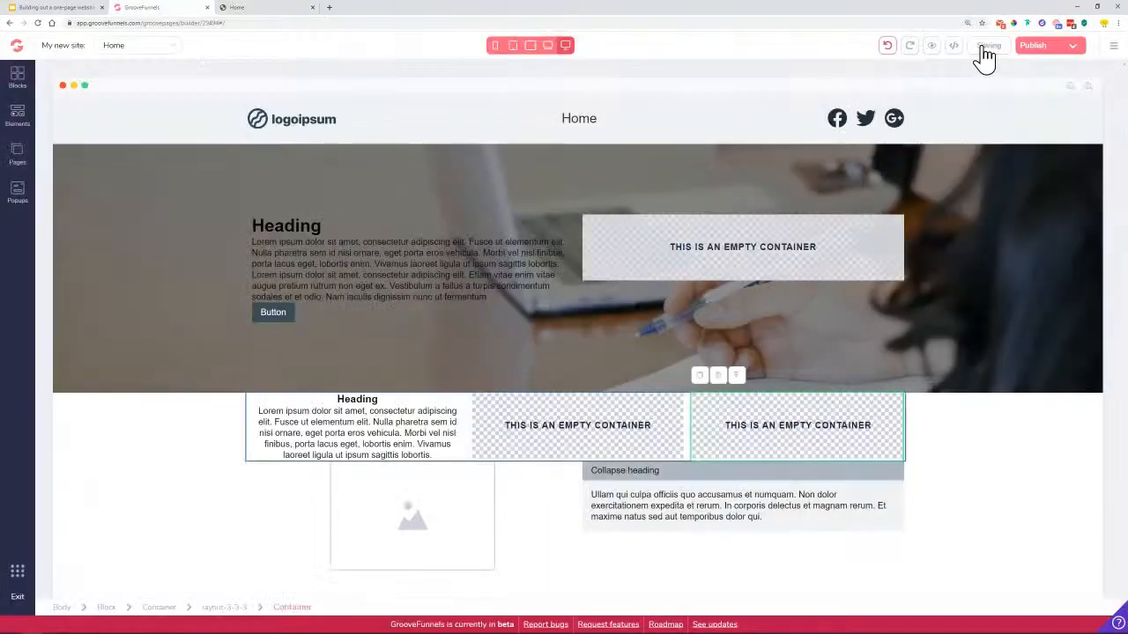
left_click(277, 11)
scroll(326, 415, "down", 3)
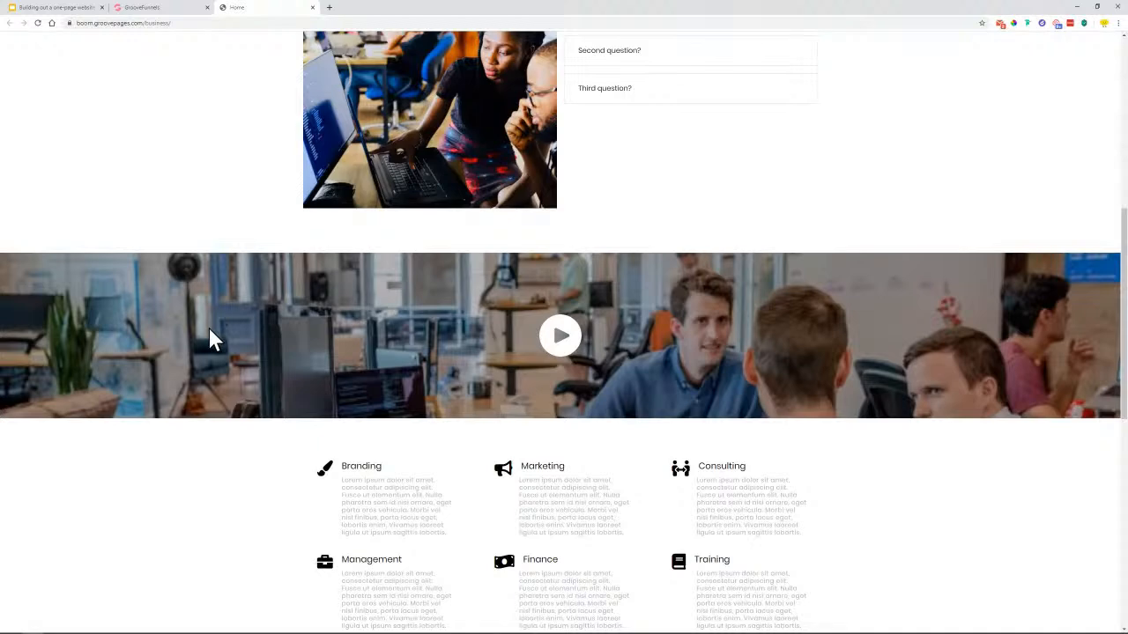
left_click(164, 11)
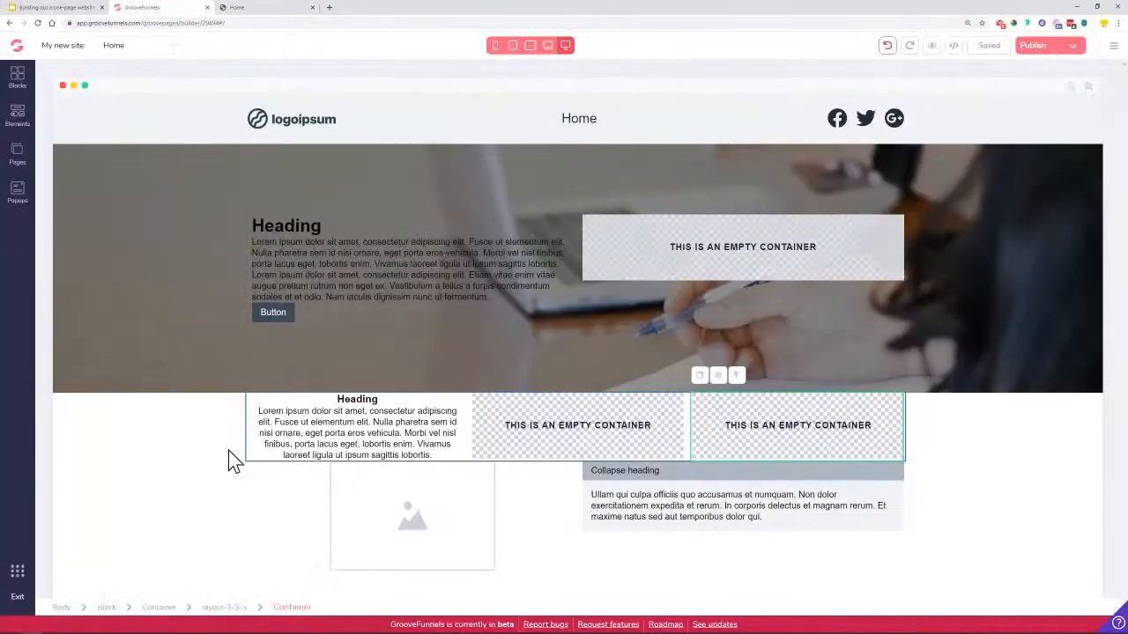
left_click(16, 92)
Add an empty wireframe container below the image-and-FAQ row
left_click(128, 121)
left_click(99, 166)
left_click_drag(97, 211, 396, 585)
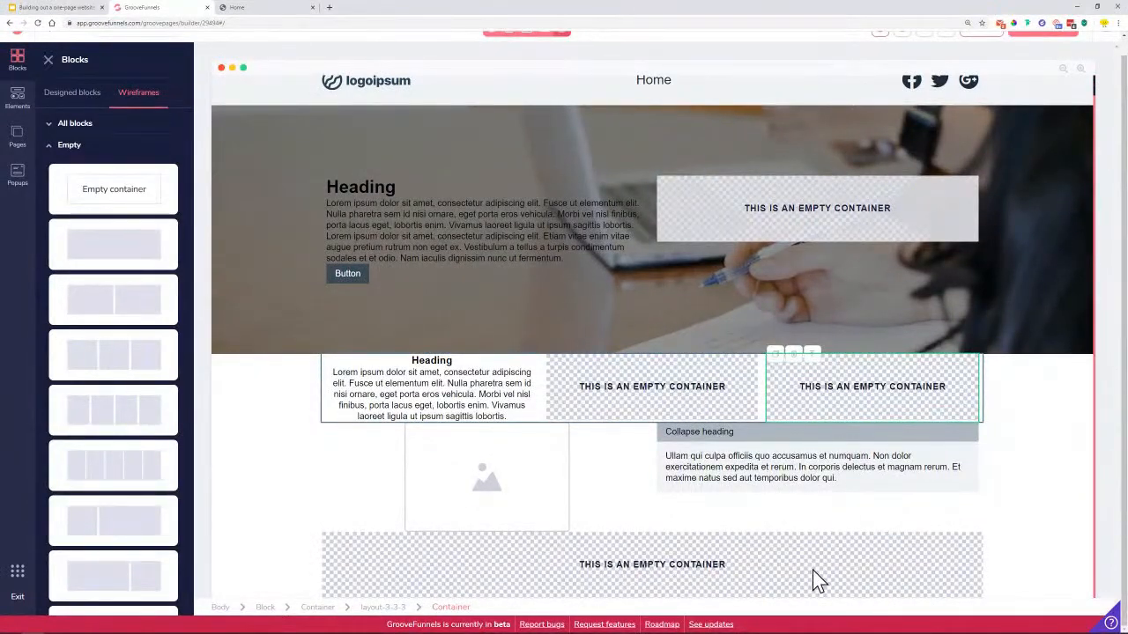
Place an Image placeholder from Media inside the new empty section
left_click(18, 97)
scroll(94, 314, "down", 5)
left_click_drag(110, 429, 633, 515)
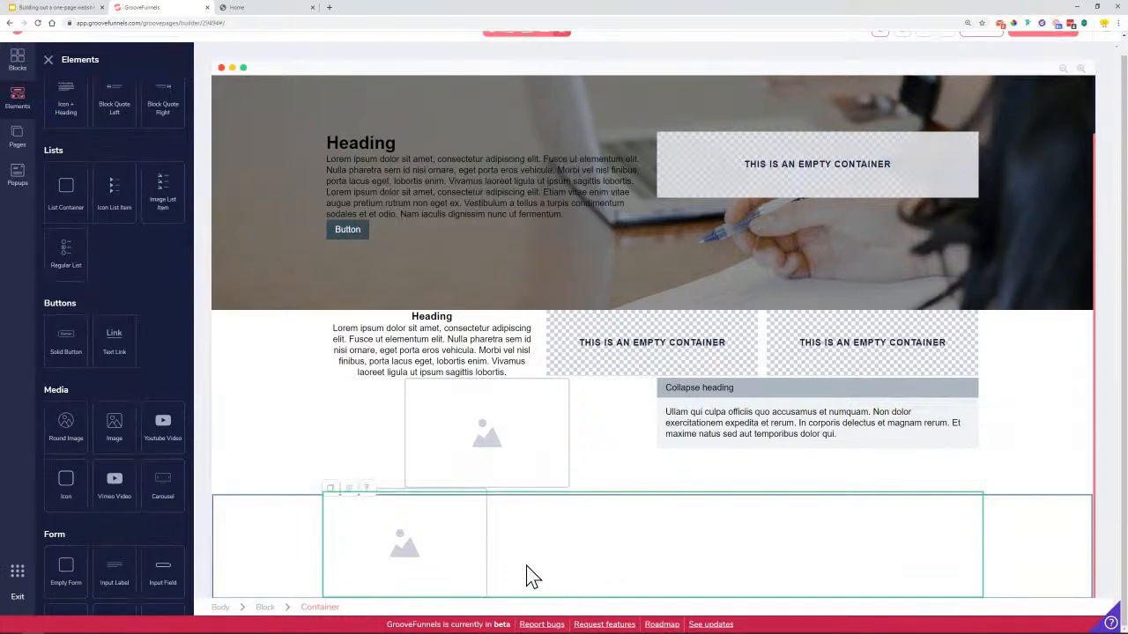
left_click(264, 9)
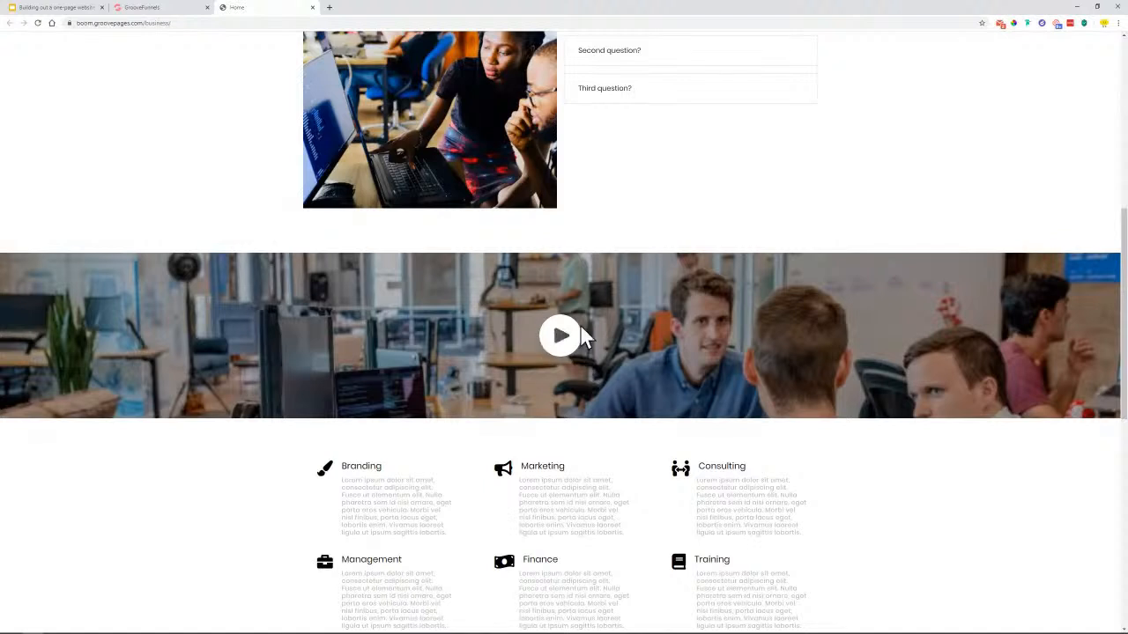
left_click(143, 8)
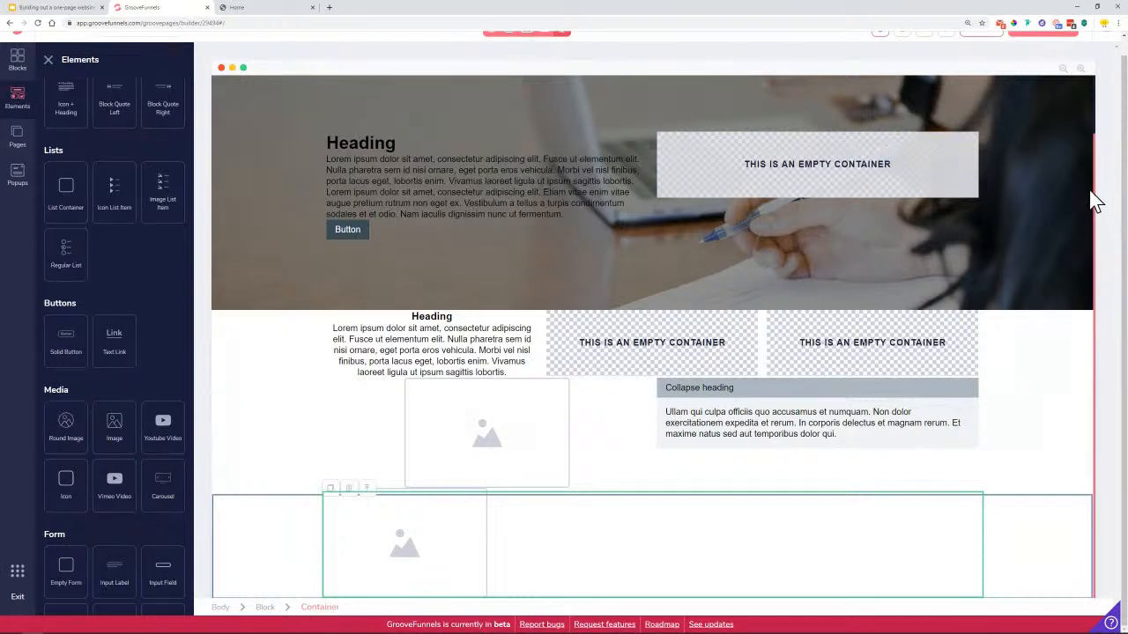
left_click(48, 60)
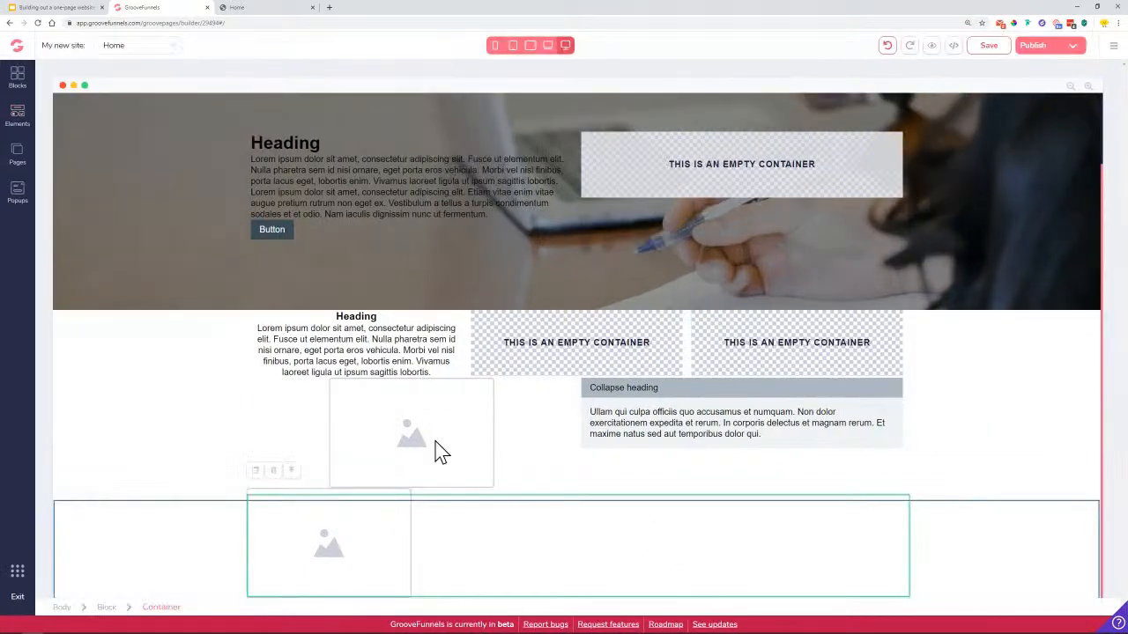
Set the image's container layout to Vertical direction with center secondary alignment
left_click(346, 533)
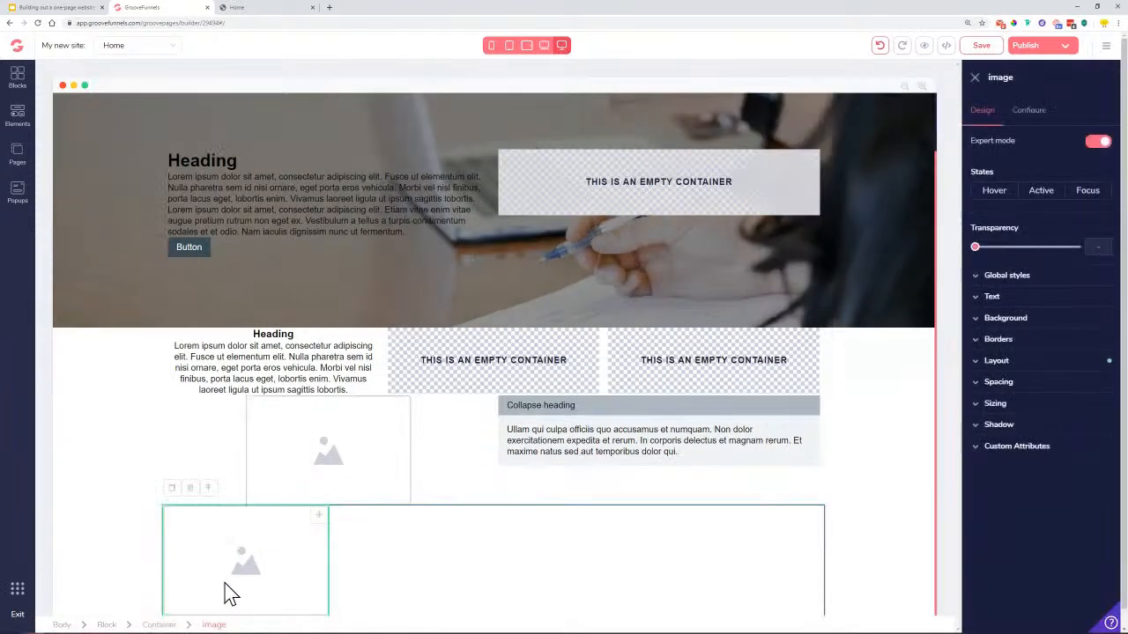
left_click(163, 625)
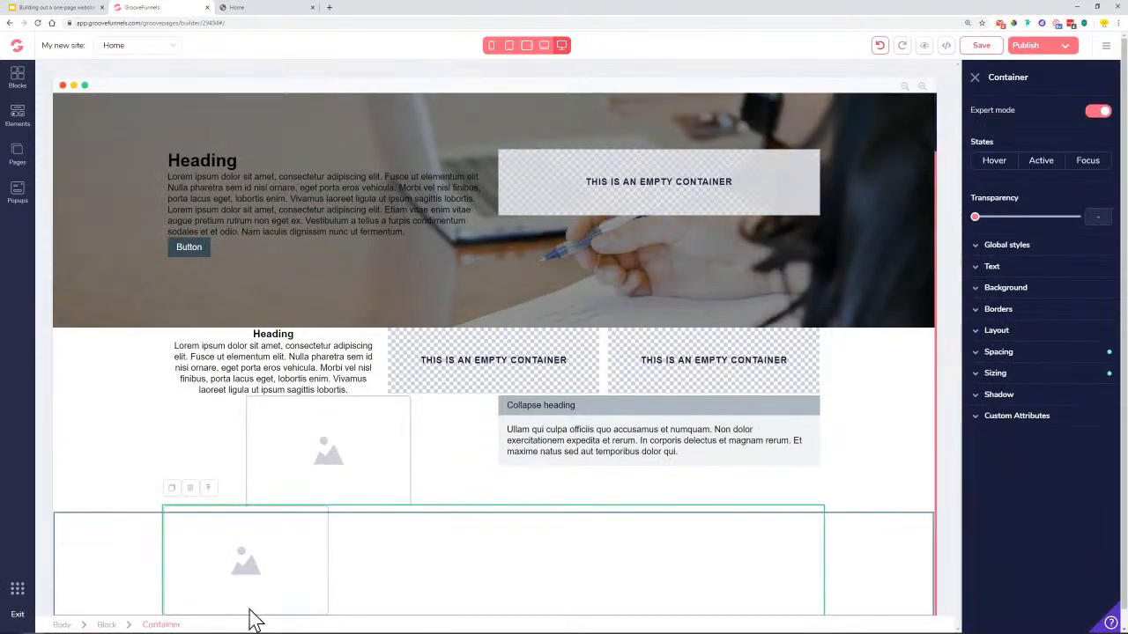
left_click(1043, 334)
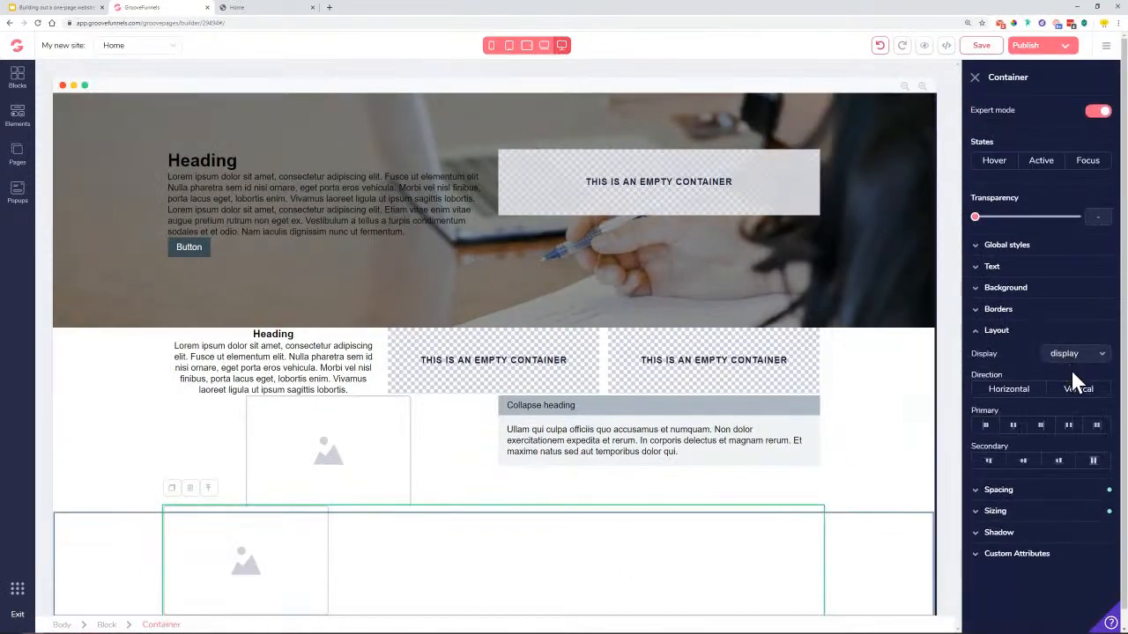
left_click(1081, 393)
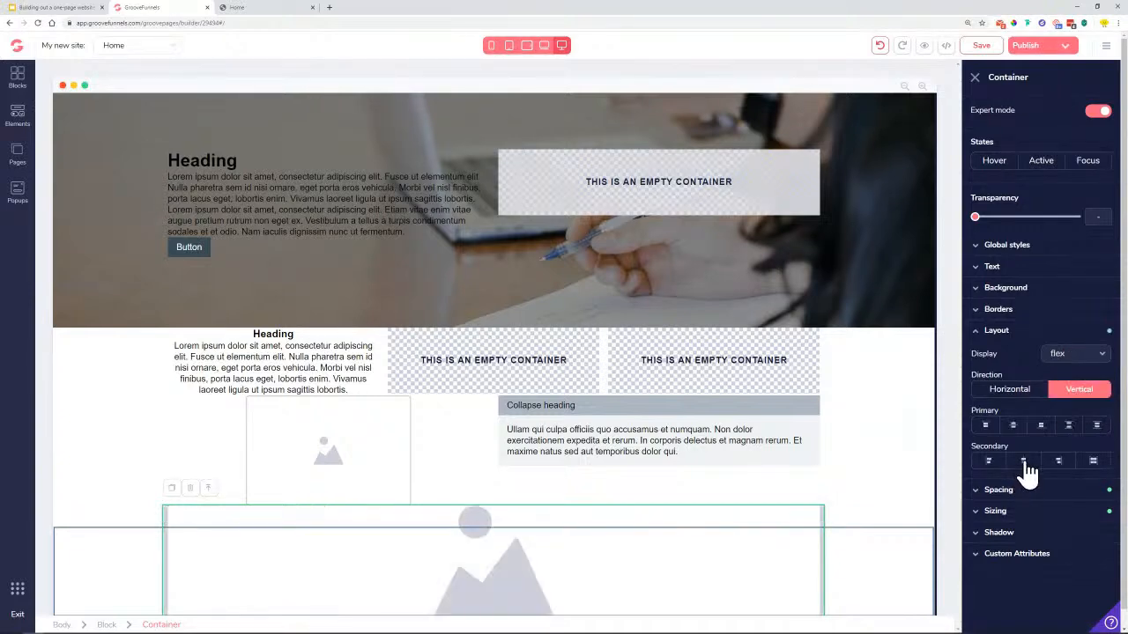
left_click(1023, 461)
scroll(496, 588, "down", 2)
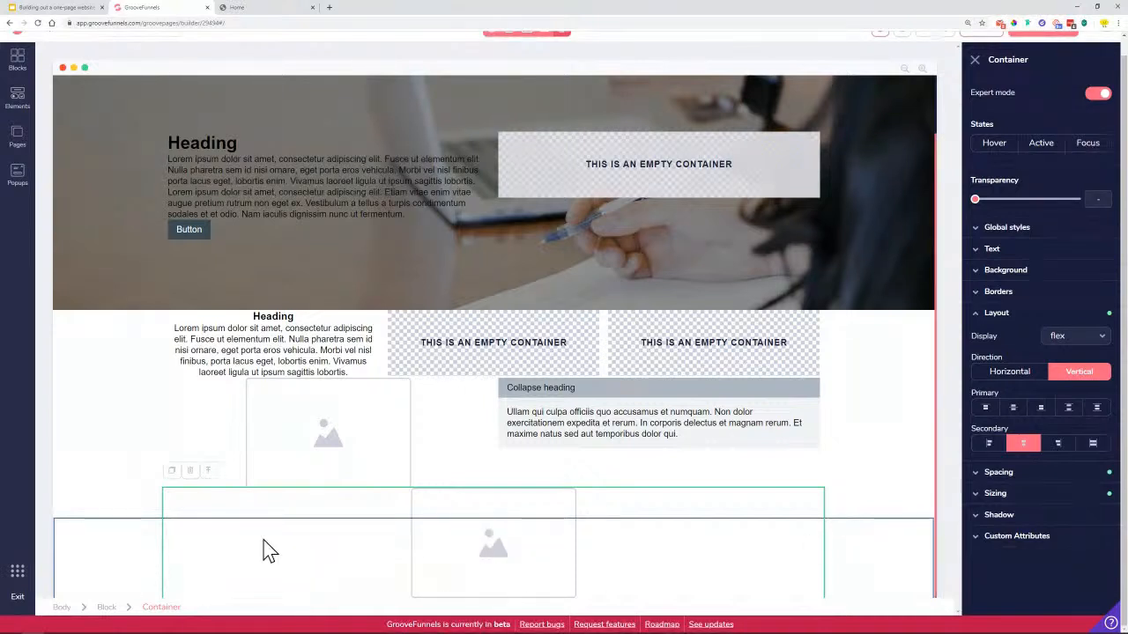
left_click(107, 608)
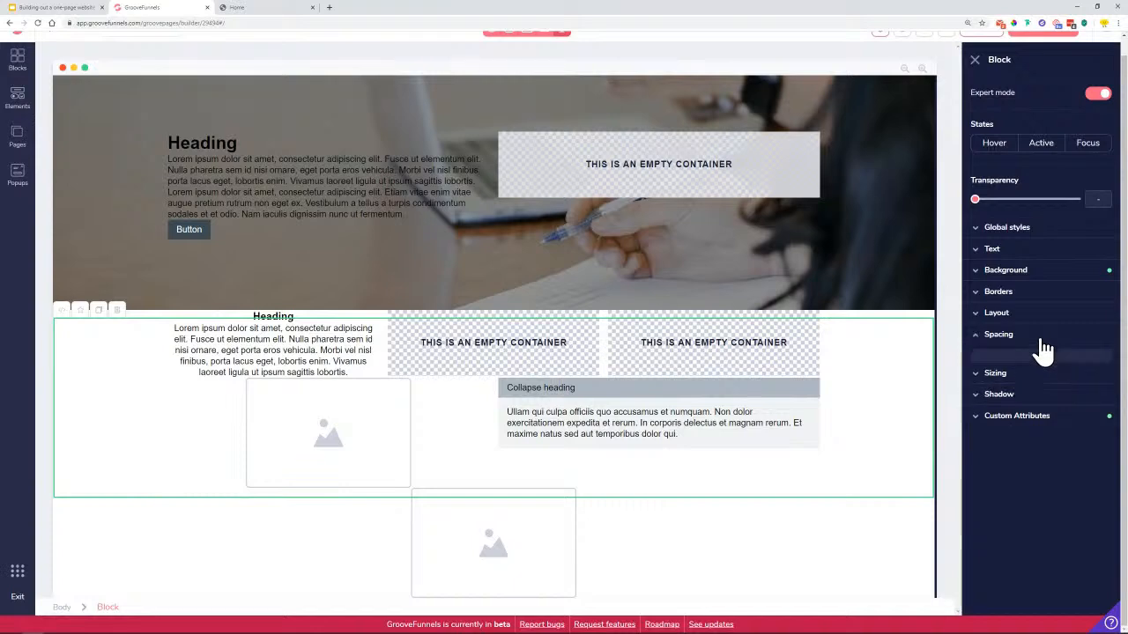
Give the new video-banner block a 6rem margin in its Spacing settings
left_click(1038, 339)
left_click(1042, 450)
left_click_drag(976, 472, 1068, 490)
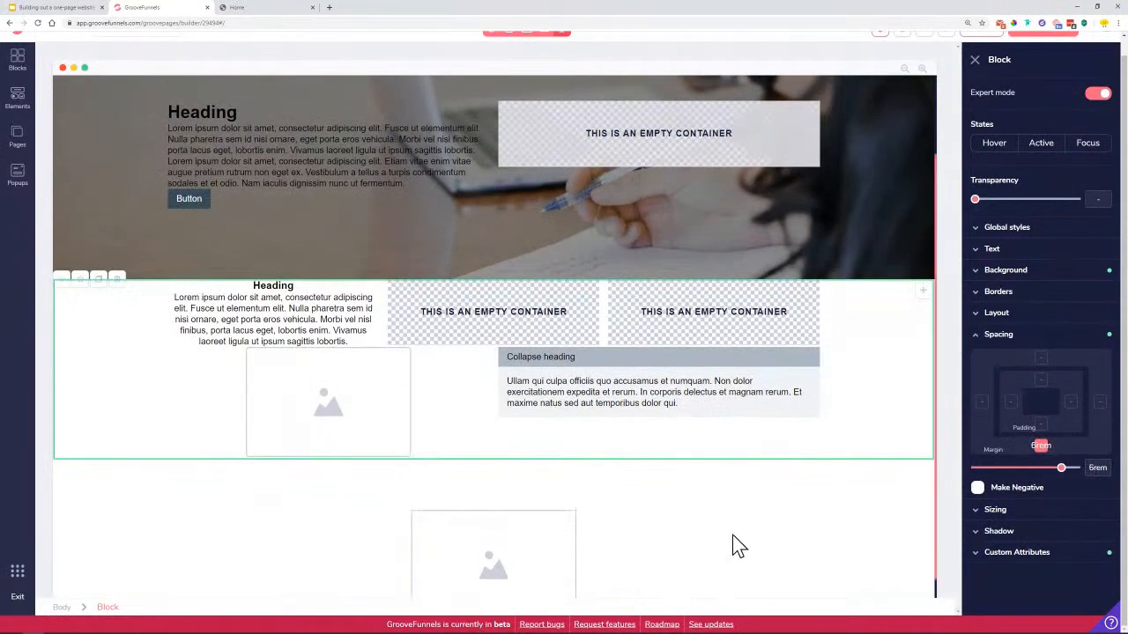
left_click(738, 546)
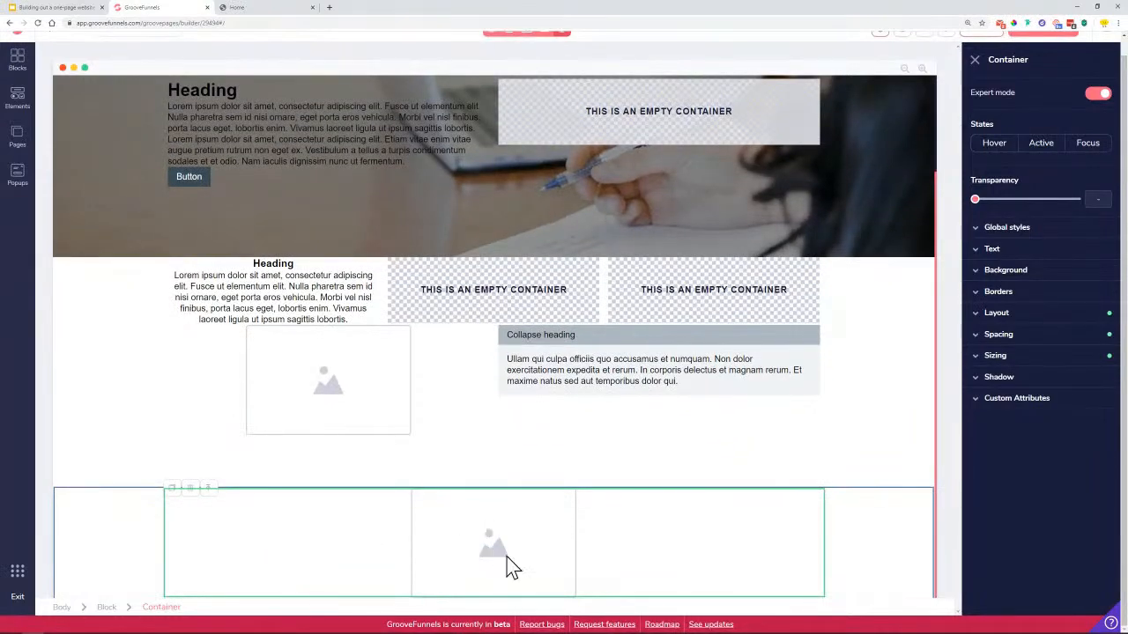
scroll(1014, 102, "up", 1)
scroll(1013, 102, "down", 1)
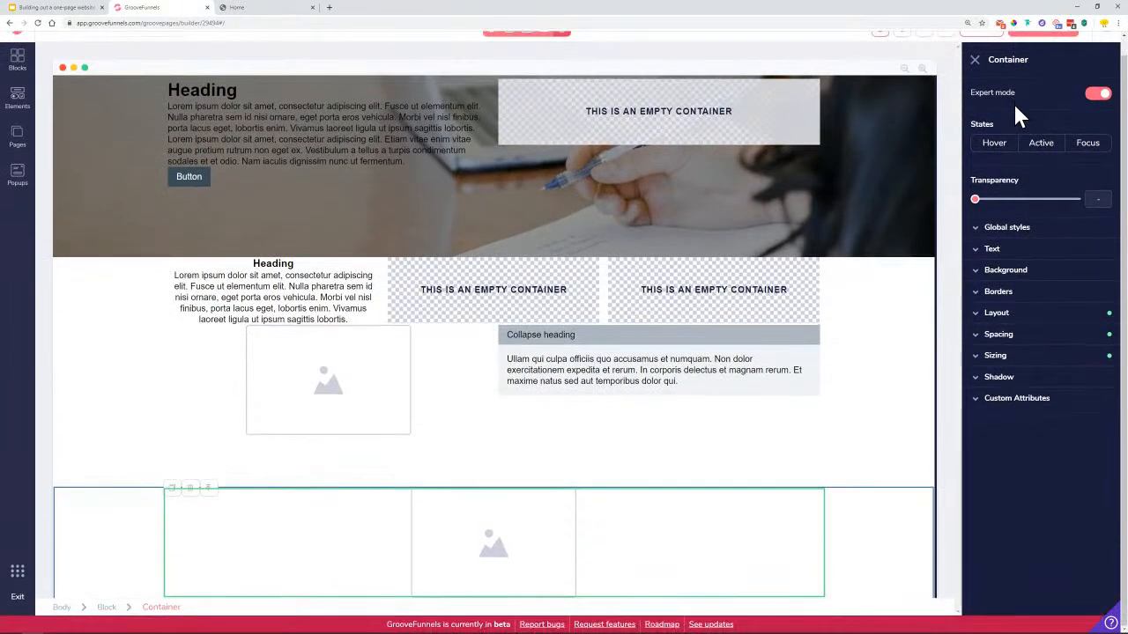
left_click(864, 522)
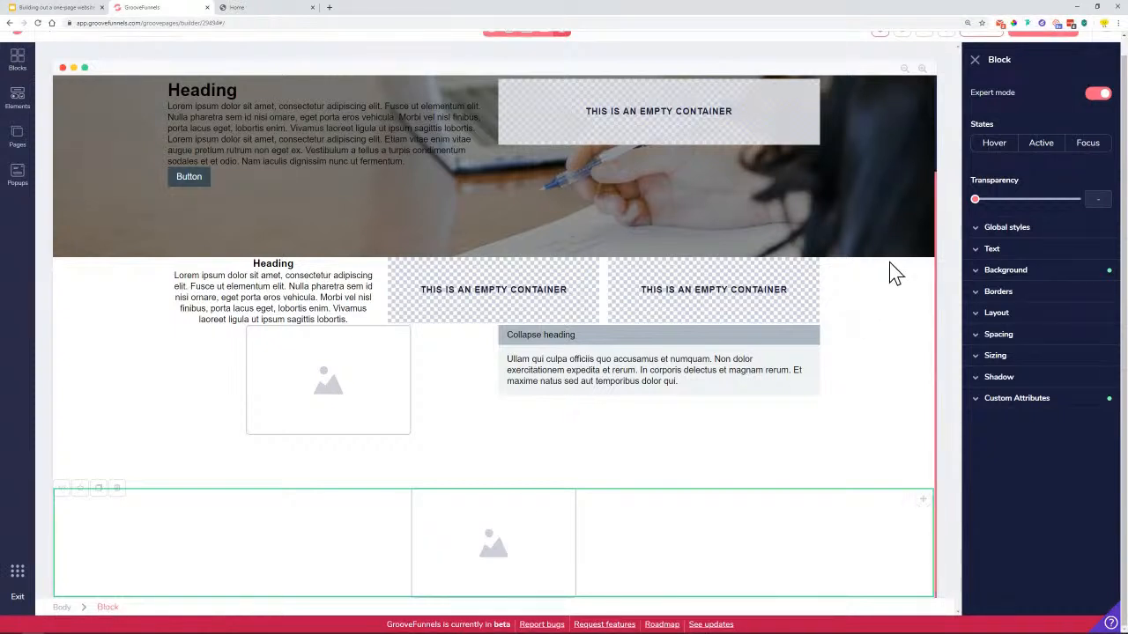
double_click(993, 60)
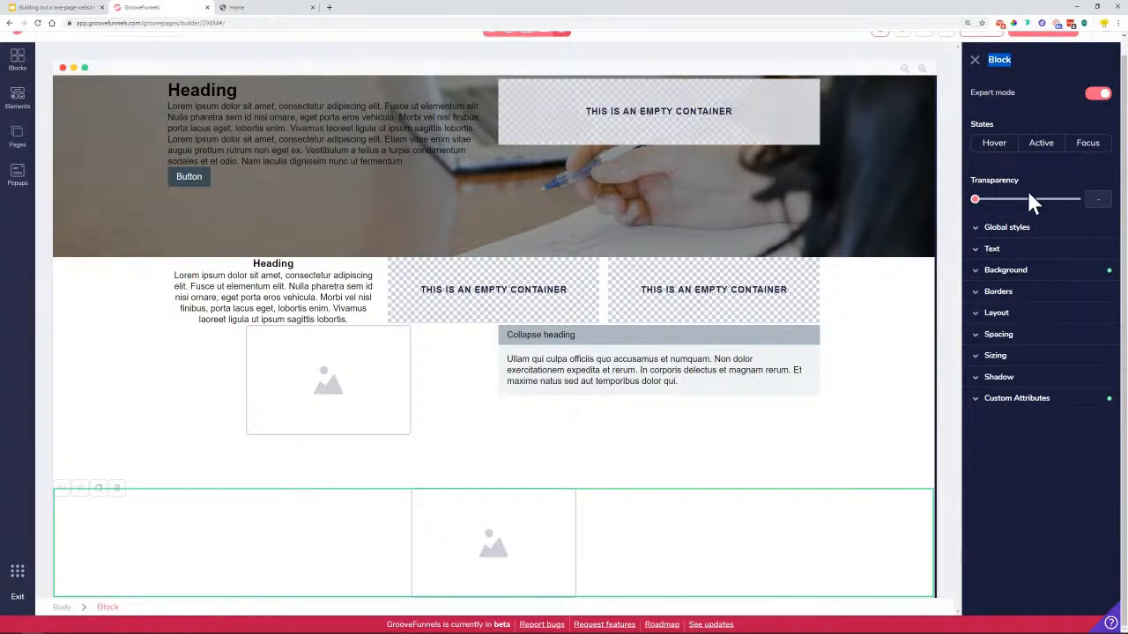
Set the office-interior photo from the Image Library as the section's background image
left_click(1014, 275)
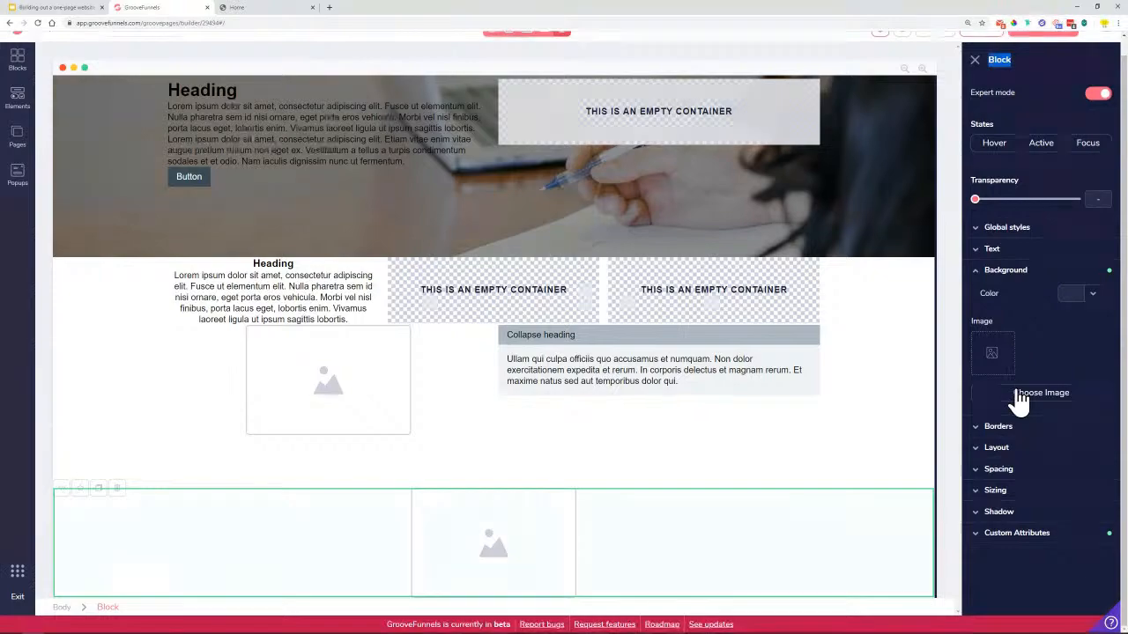
left_click(1015, 395)
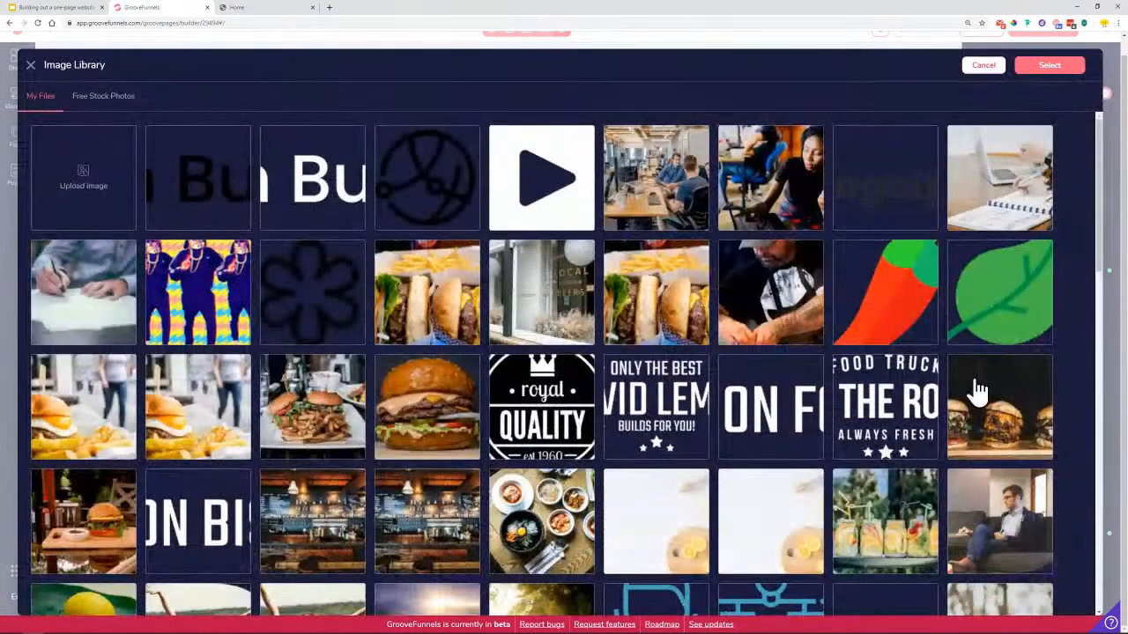
left_click(675, 182)
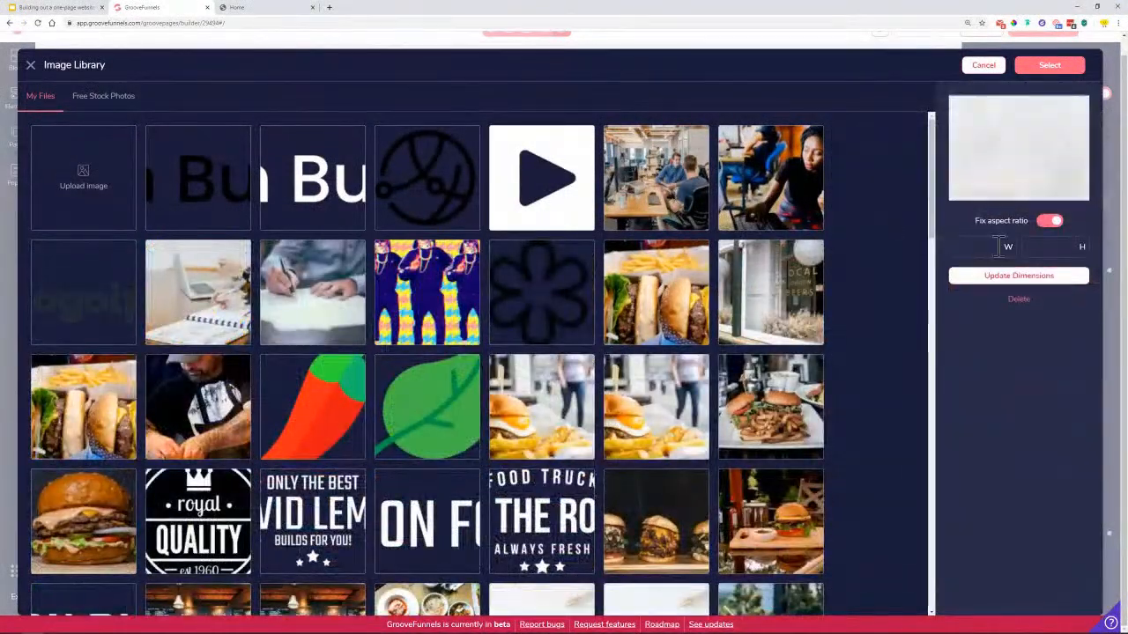
left_click(1050, 66)
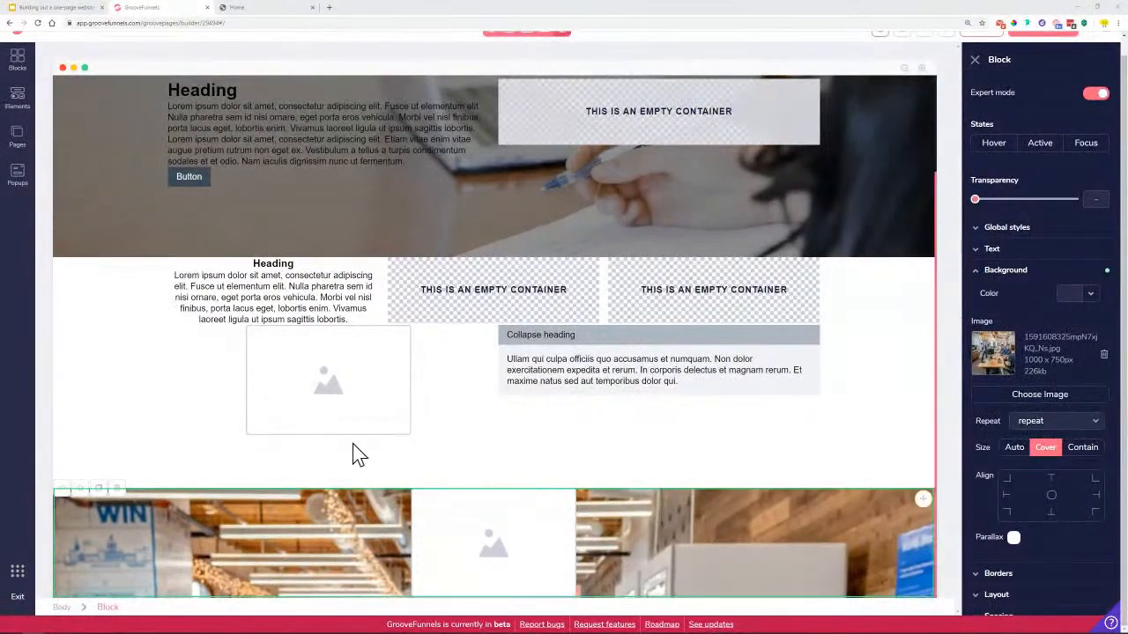
Set the background size to Cover, centre its alignment, and enable Parallax
left_click(1044, 450)
left_click(1046, 449)
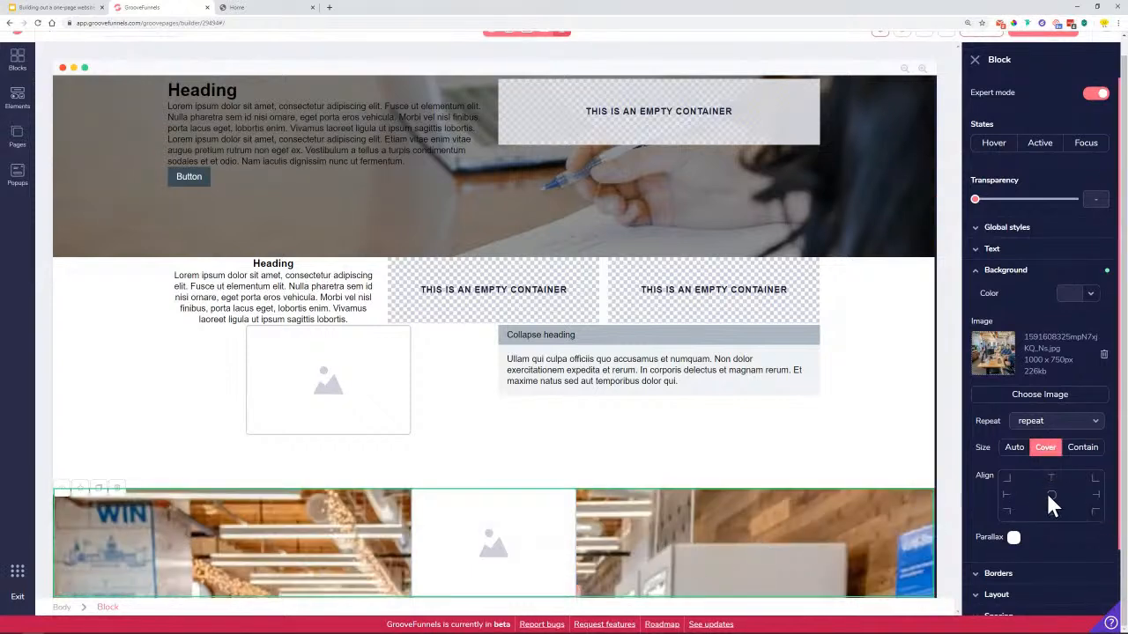
left_click(1050, 498)
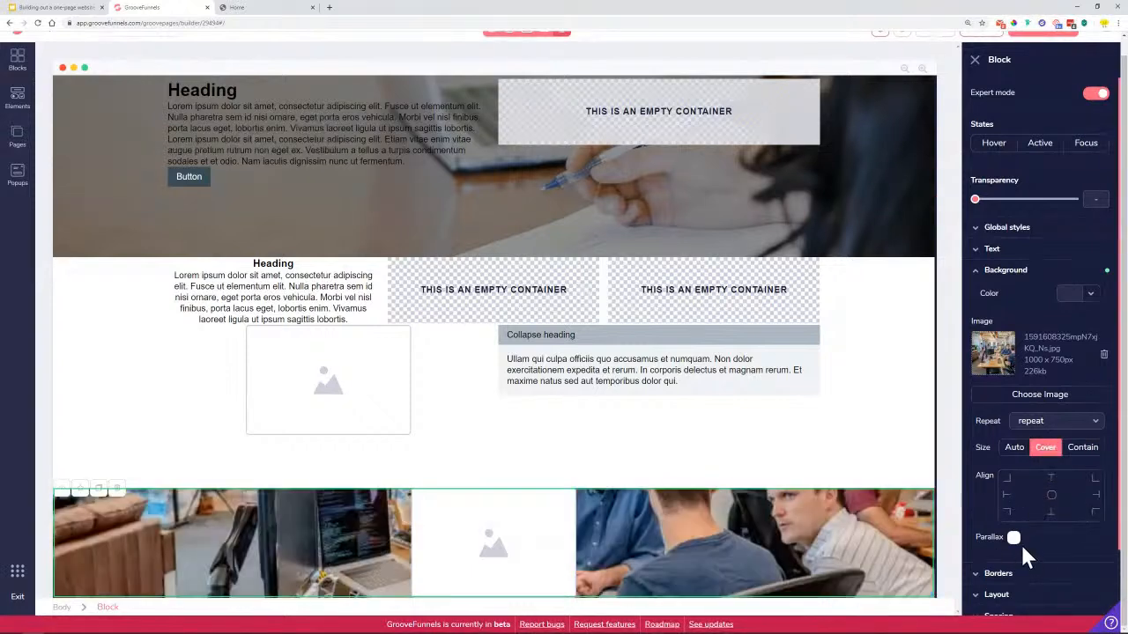
left_click(1015, 540)
Scroll to preview the parallax effect, then compare with the reference site's video banner
scroll(763, 525, "up", 3)
scroll(760, 536, "down", 3)
scroll(760, 539, "up", 3)
scroll(760, 539, "down", 3)
scroll(774, 542, "up", 2)
scroll(773, 550, "down", 2)
scroll(774, 551, "up", 3)
scroll(774, 554, "down", 3)
scroll(775, 551, "down", 1)
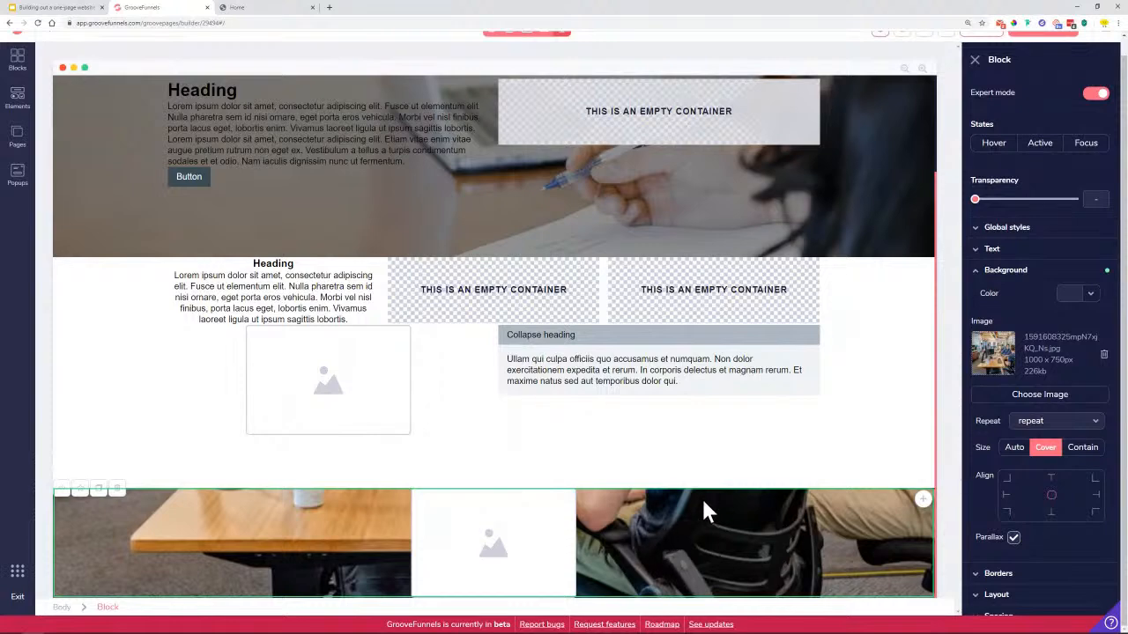
scroll(742, 519, "up", 2)
scroll(746, 542, "down", 2)
left_click(269, 9)
scroll(551, 396, "down", 1)
scroll(579, 387, "up", 3)
scroll(849, 441, "down", 3)
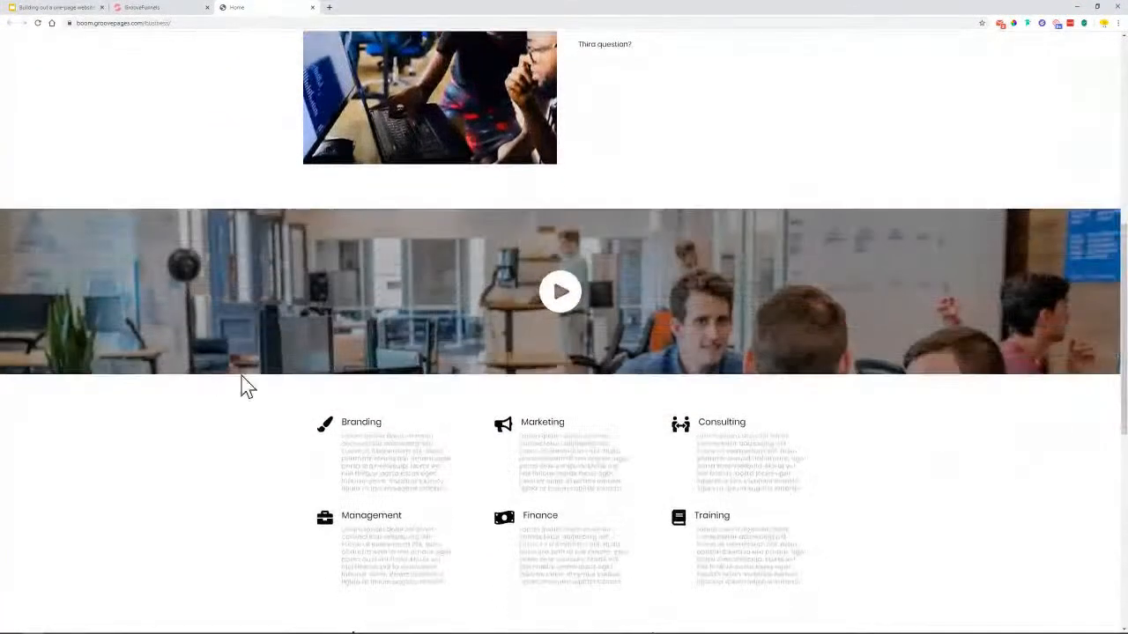
scroll(613, 339, "up", 3)
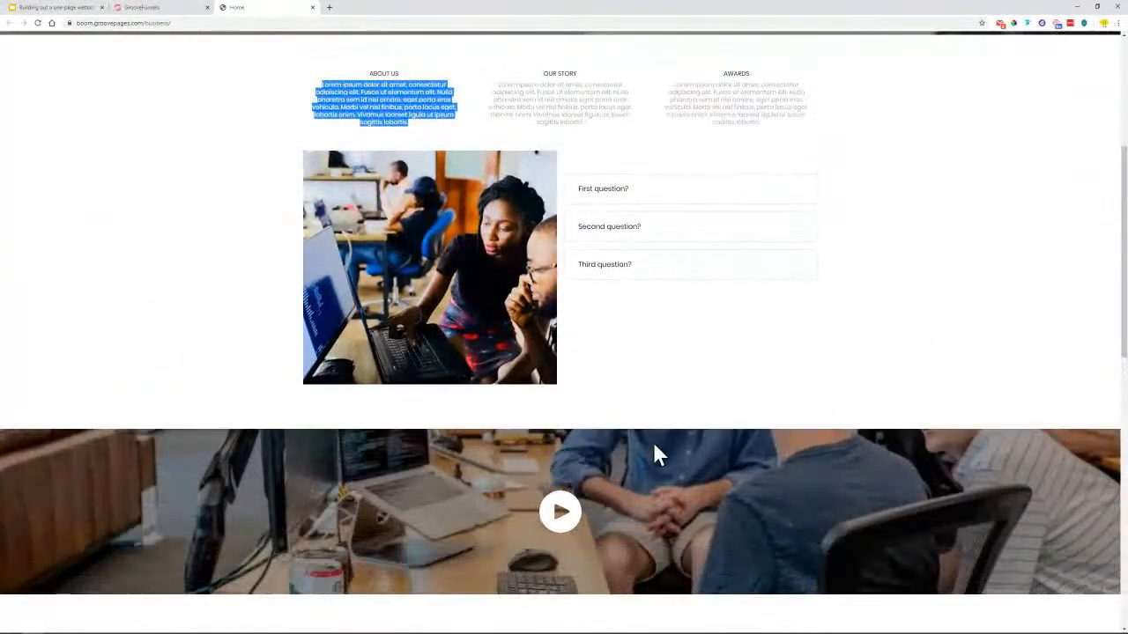
scroll(803, 443, "down", 2)
scroll(801, 434, "down", 1)
scroll(801, 434, "up", 3)
scroll(801, 434, "down", 2)
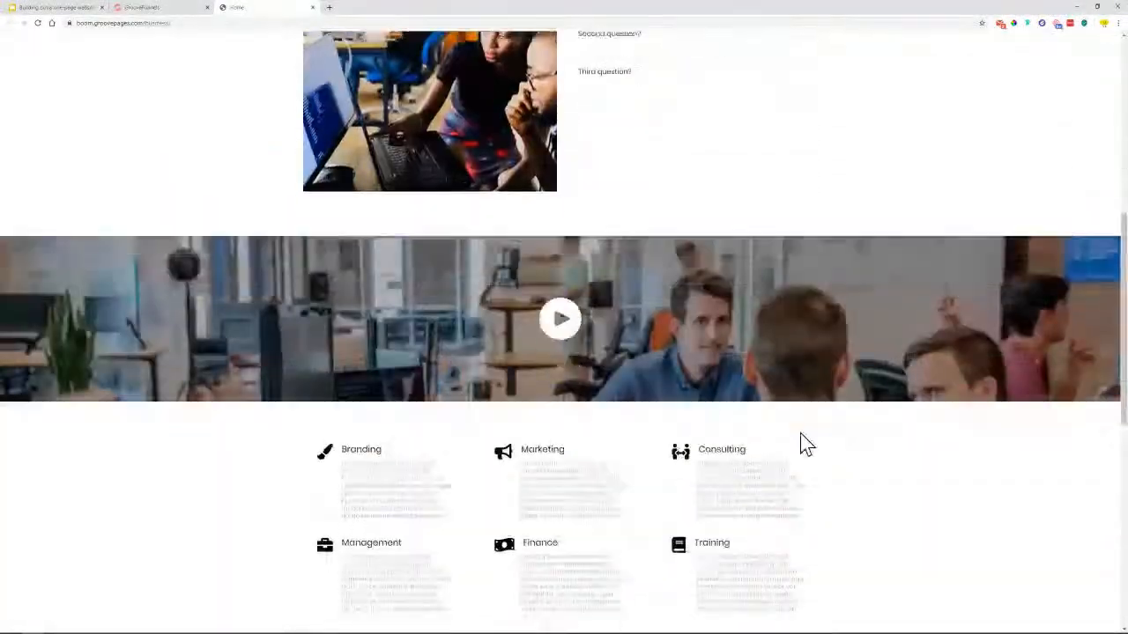
scroll(802, 441, "up", 3)
left_click(156, 8)
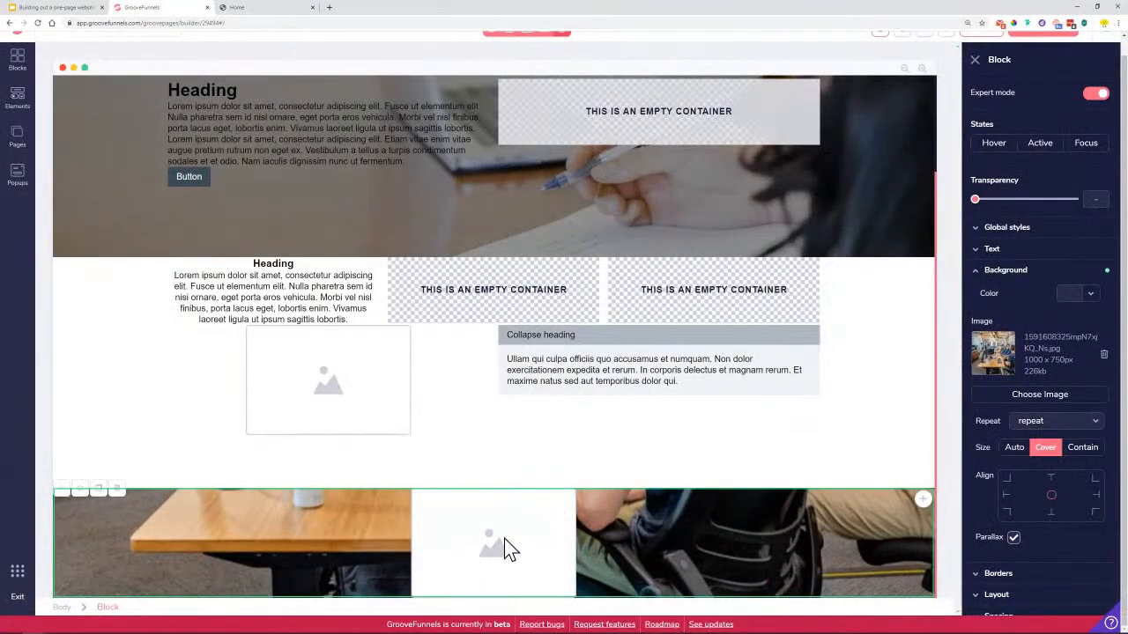
Replace the banner's placeholder image with the white 512 × 512 play-button graphic
left_click(1029, 92)
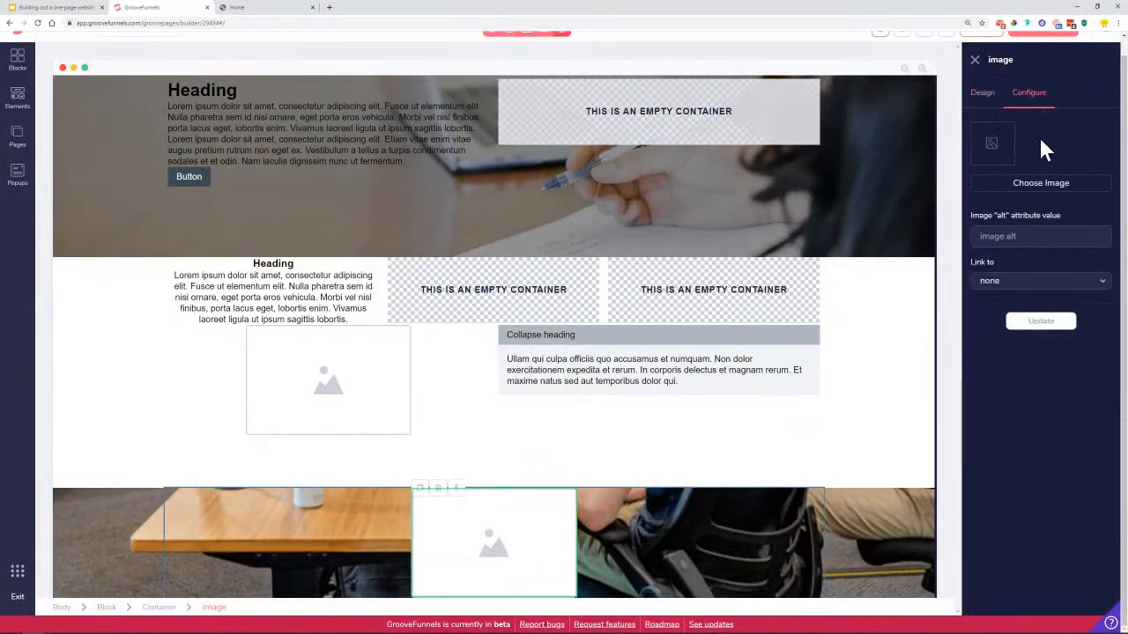
left_click(1054, 199)
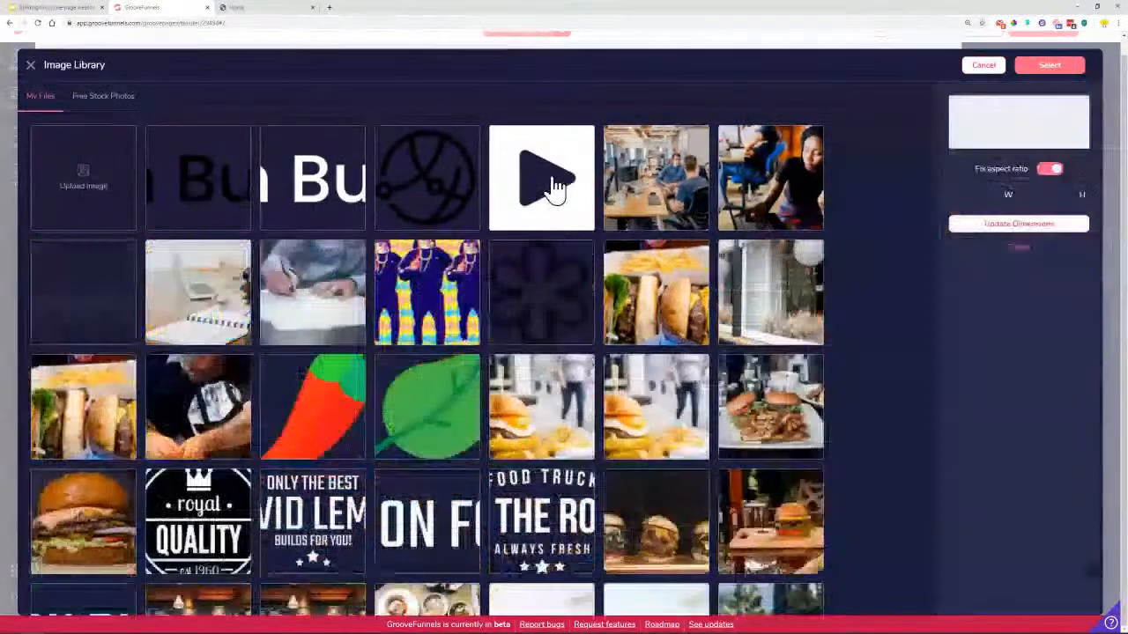
left_click(553, 187)
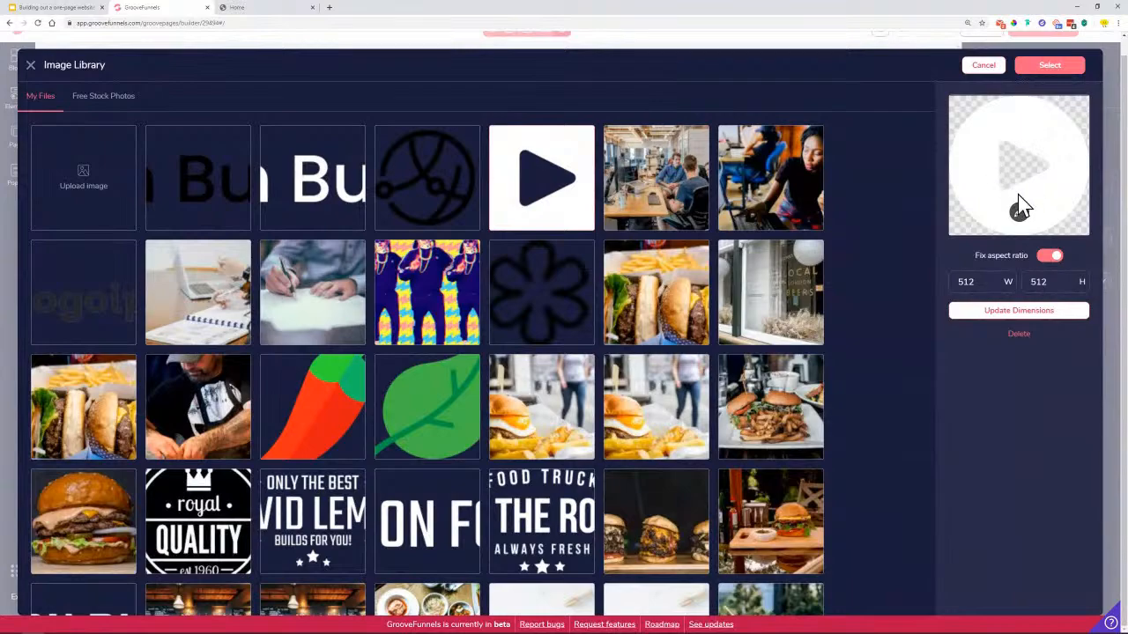
left_click(1050, 67)
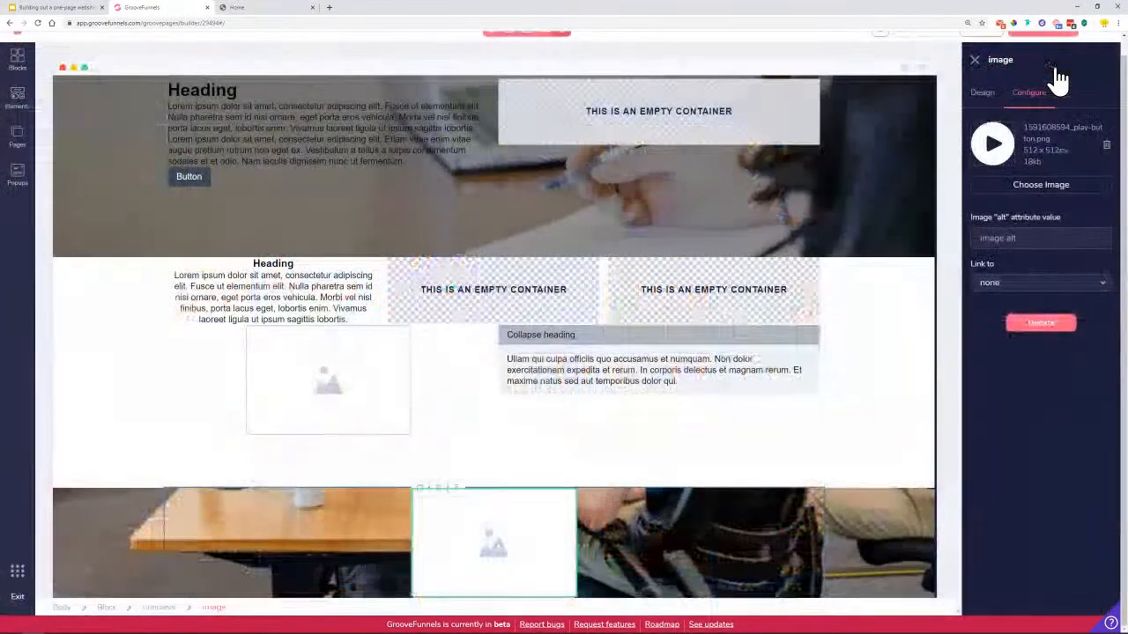
left_click(1040, 333)
scroll(690, 560, "down", 1)
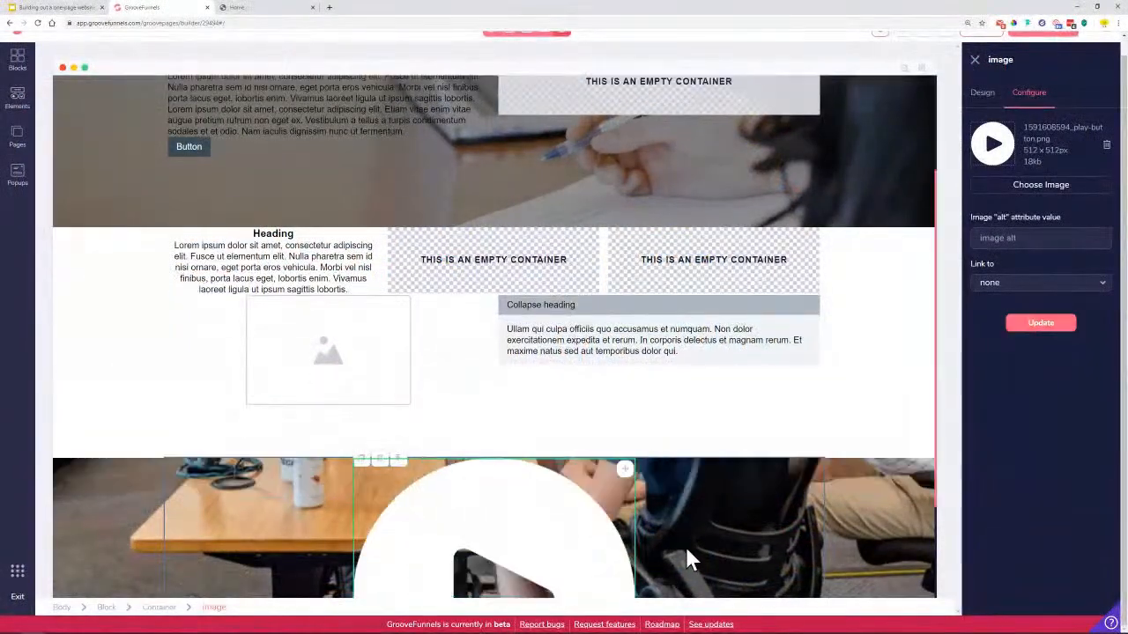
scroll(690, 559, "down", 3)
left_click(983, 94)
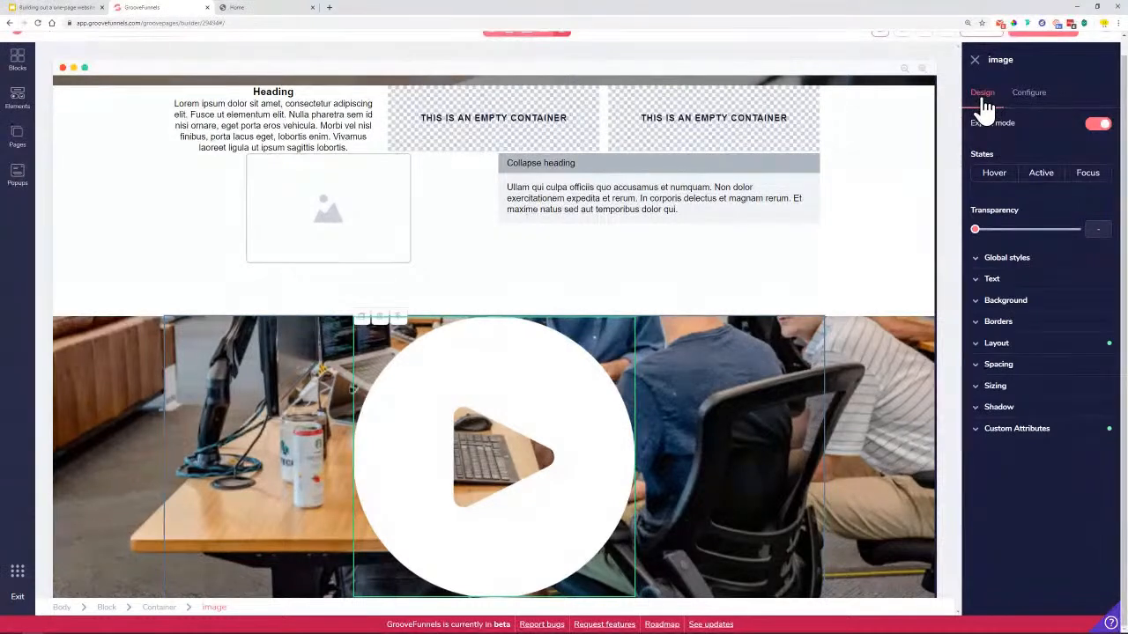
Set the play-button image width to 150px using pixel units
left_click(1024, 388)
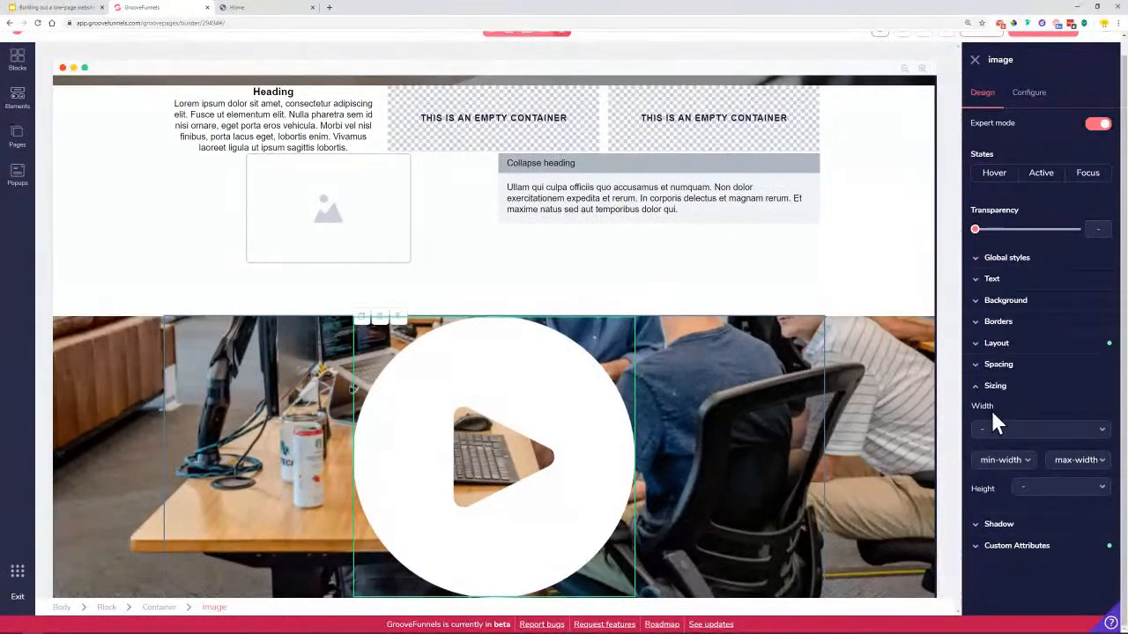
left_click(999, 430)
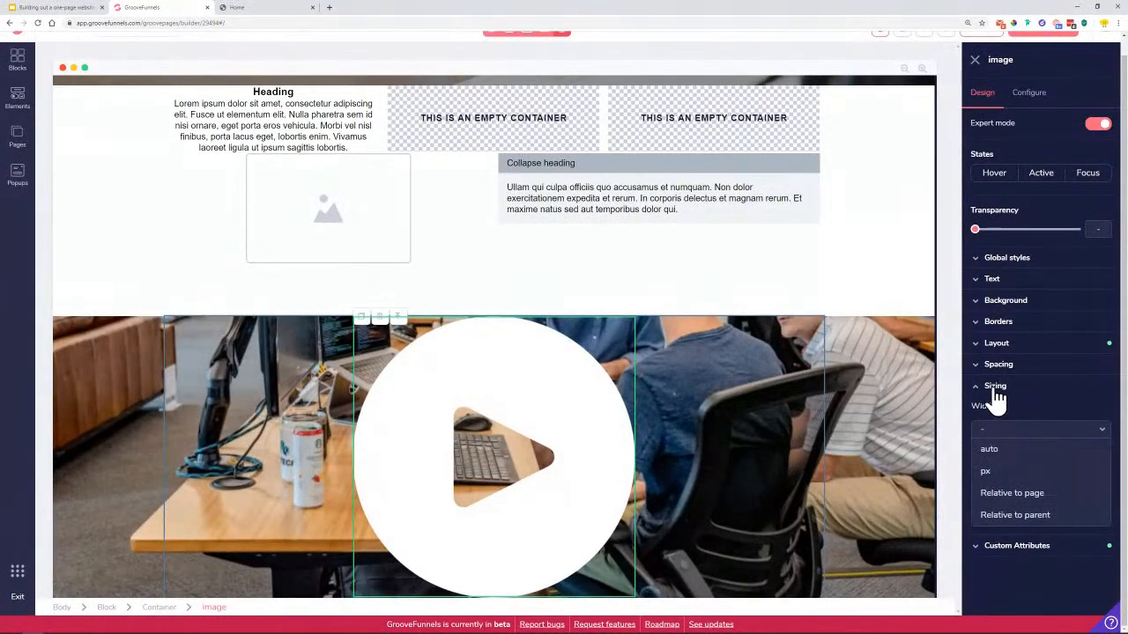
left_click(986, 470)
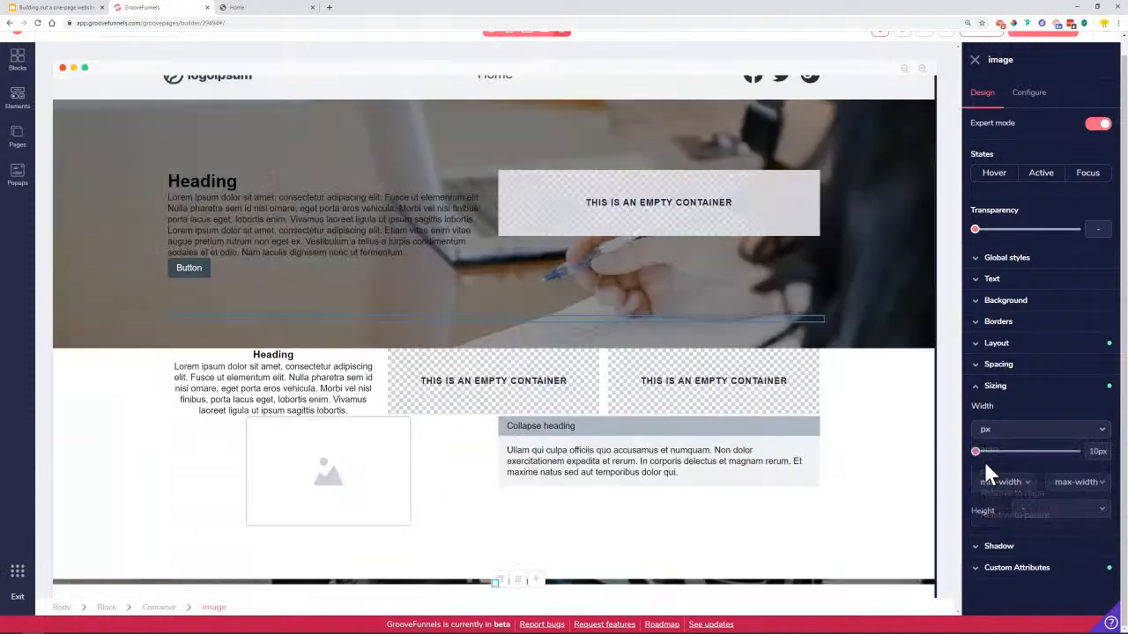
left_click_drag(974, 452, 1003, 452)
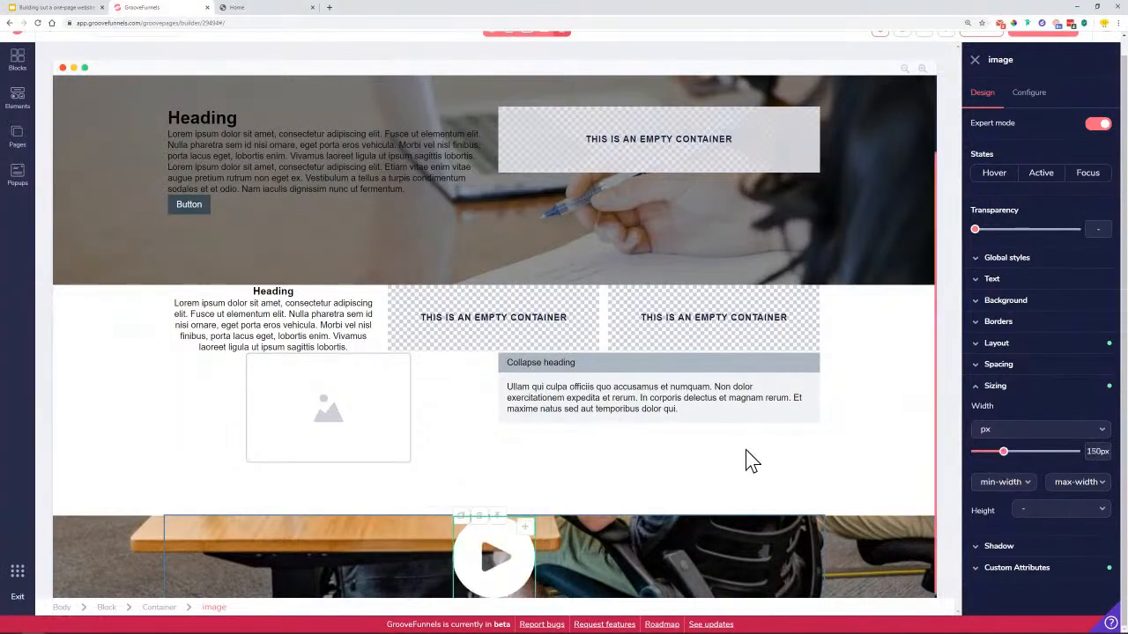
scroll(746, 469, "down", 1)
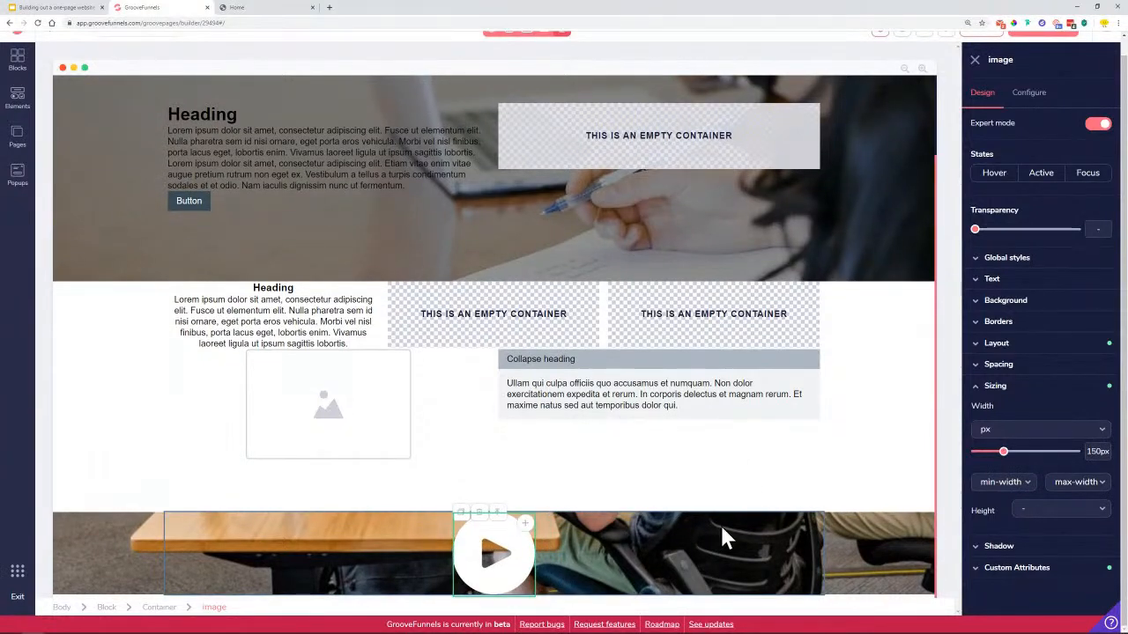
left_click(137, 545)
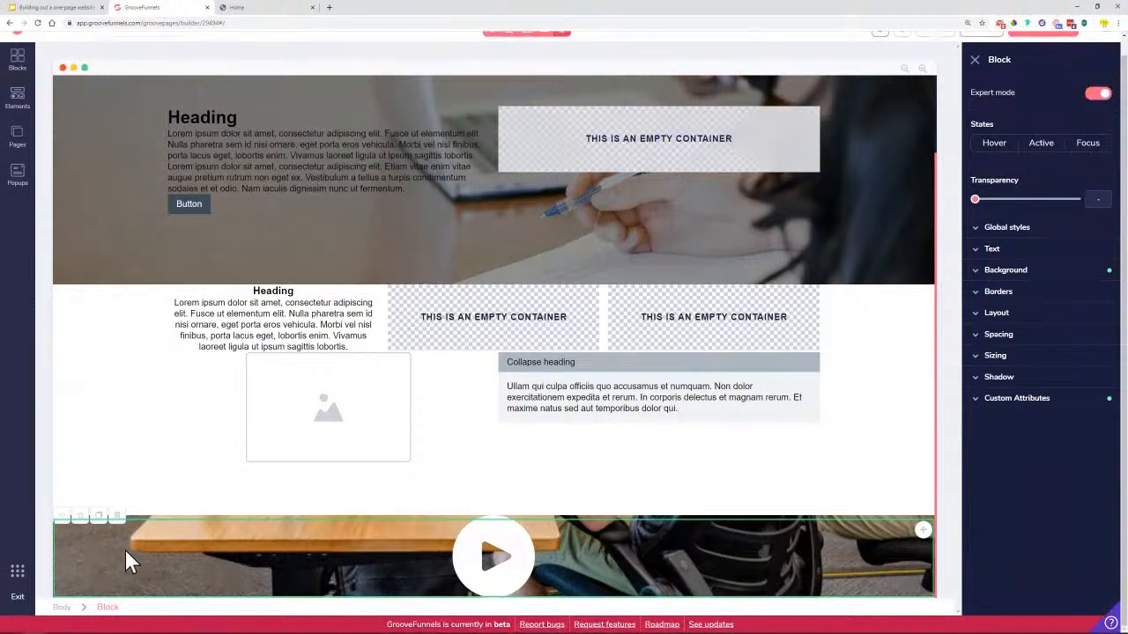
Give the video banner block 4rem of top and bottom padding
left_click(1004, 335)
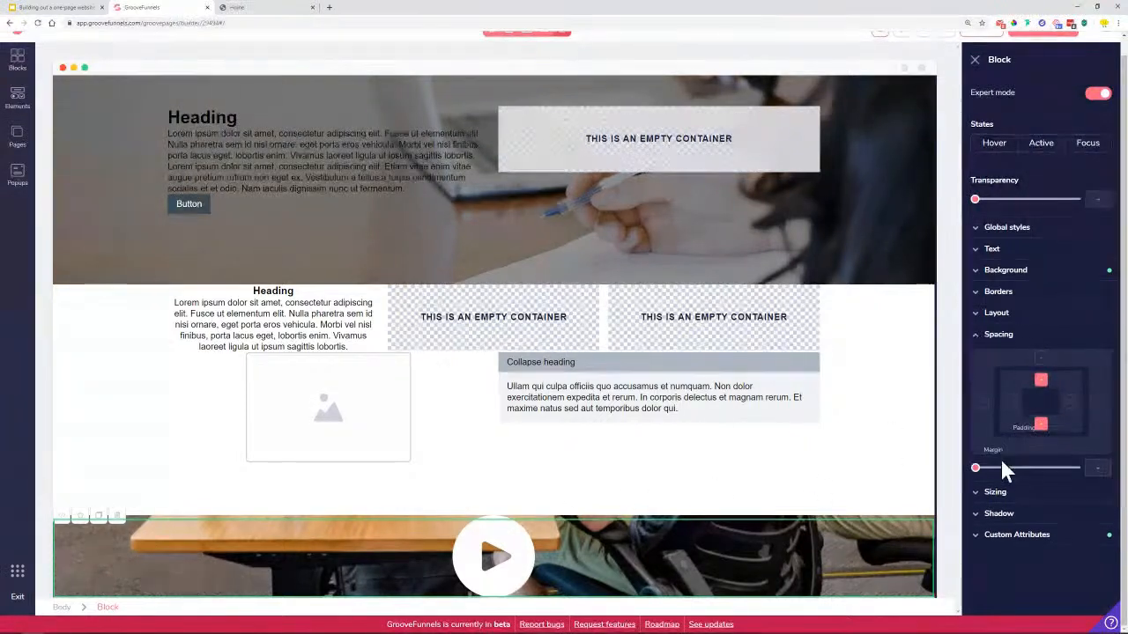
left_click_drag(984, 474, 1047, 486)
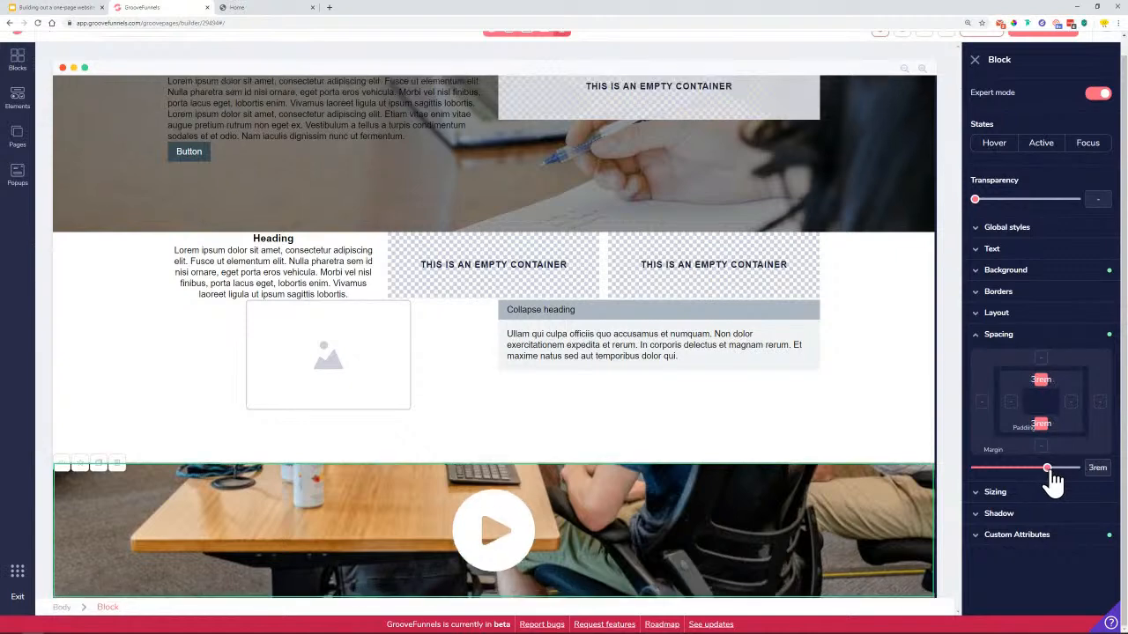
left_click_drag(1047, 476, 1057, 484)
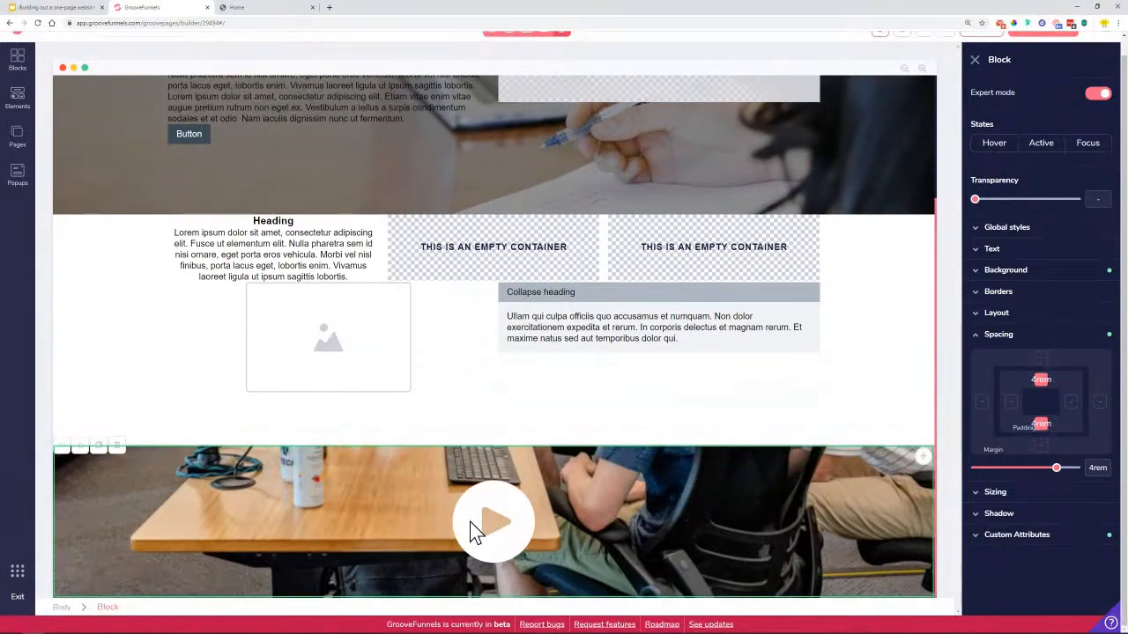
scroll(453, 396, "up", 3)
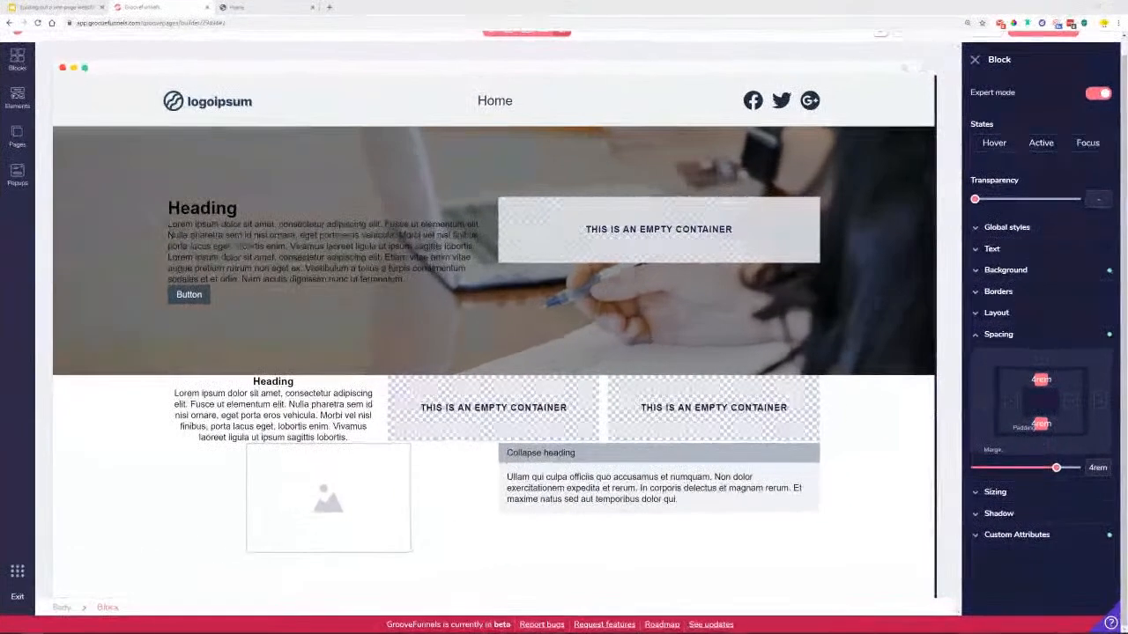
scroll(585, 387, "down", 4)
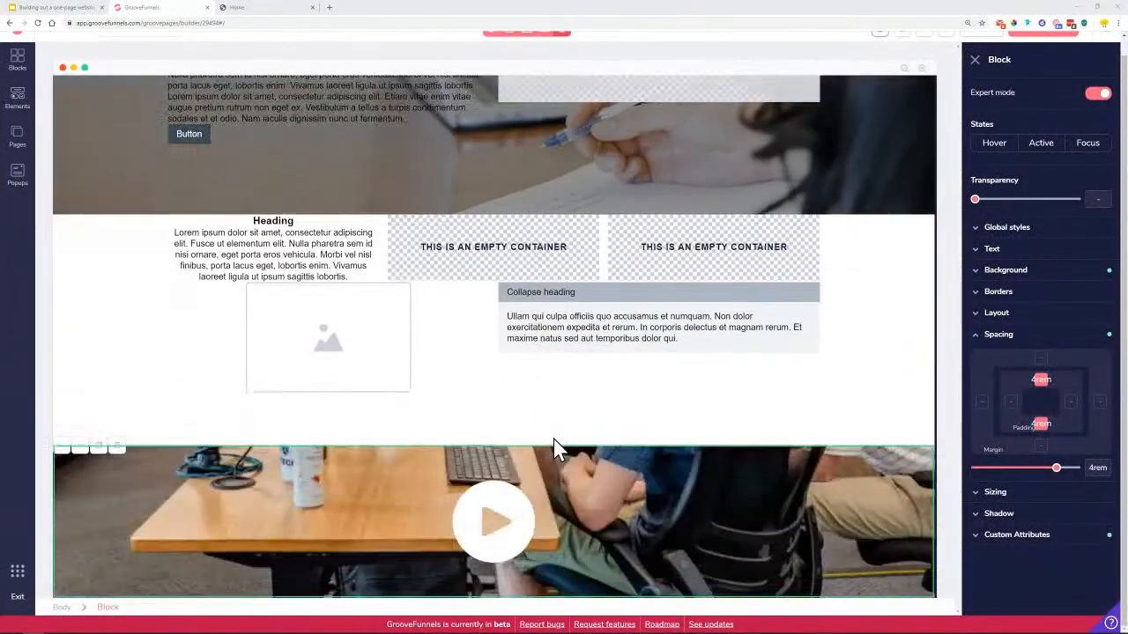
left_click(282, 7)
scroll(594, 428, "down", 4)
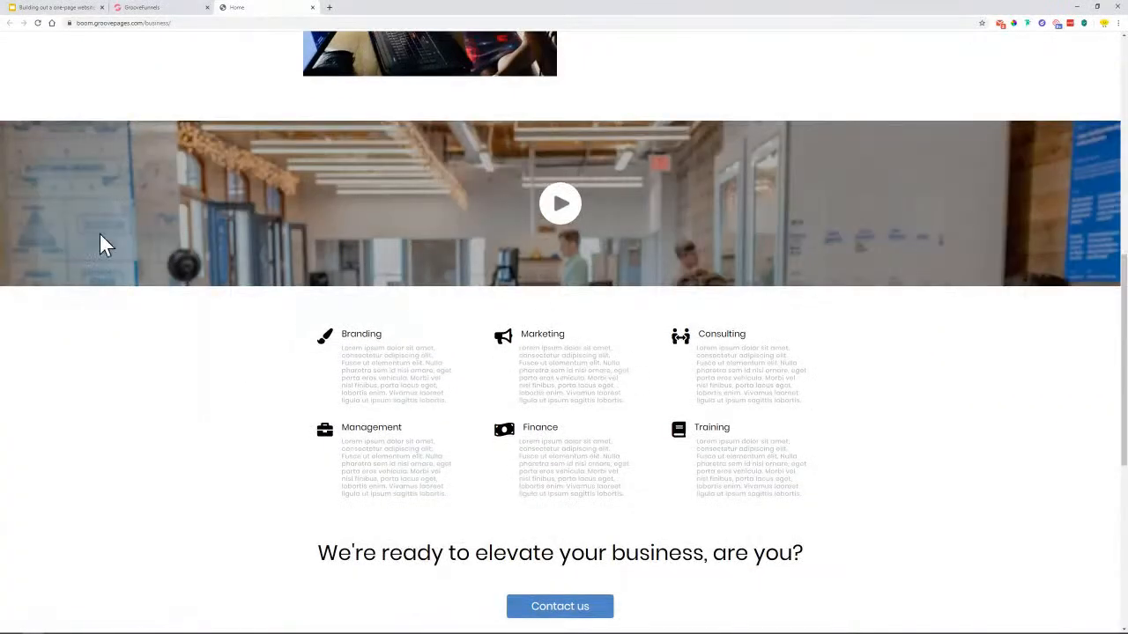
scroll(458, 234, "down", 2)
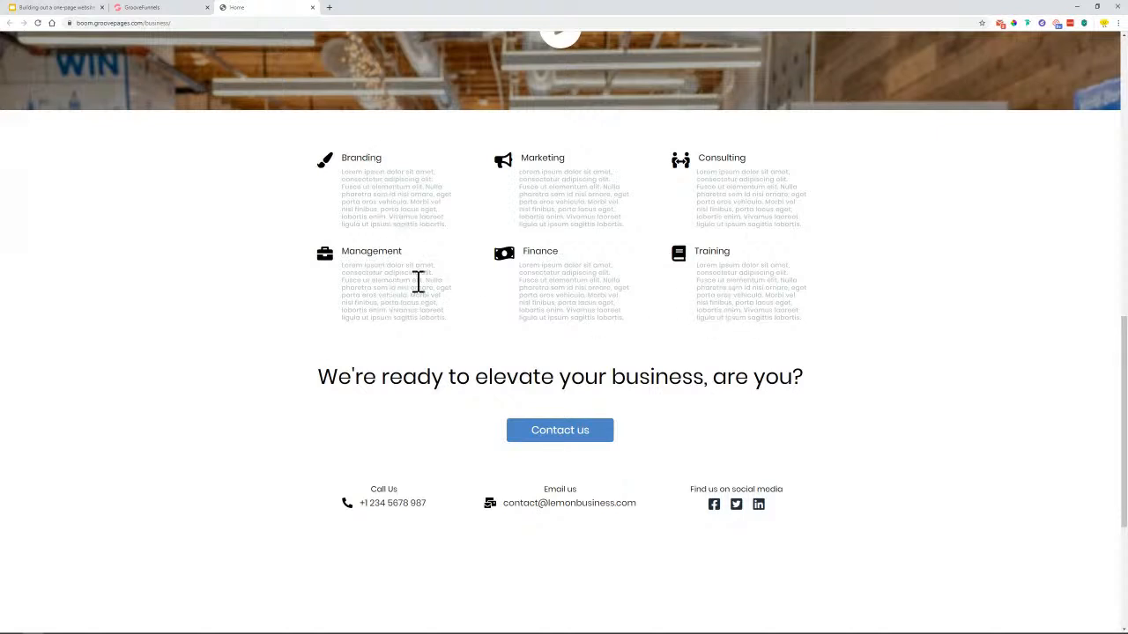
left_click_drag(348, 254, 412, 251)
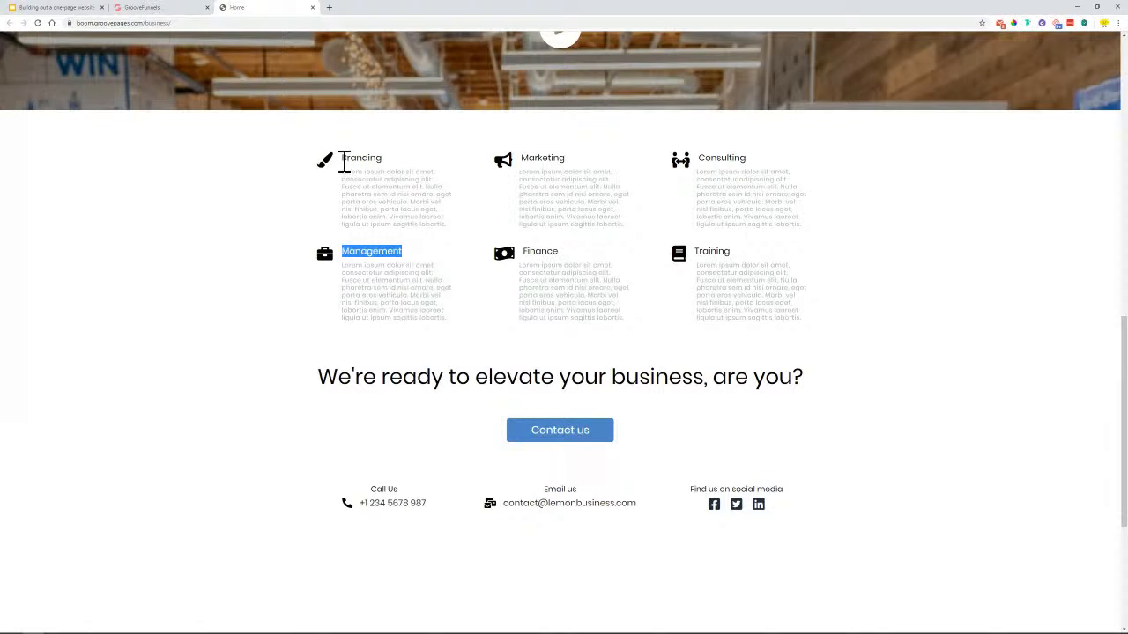
left_click_drag(345, 160, 402, 159)
left_click_drag(522, 160, 566, 158)
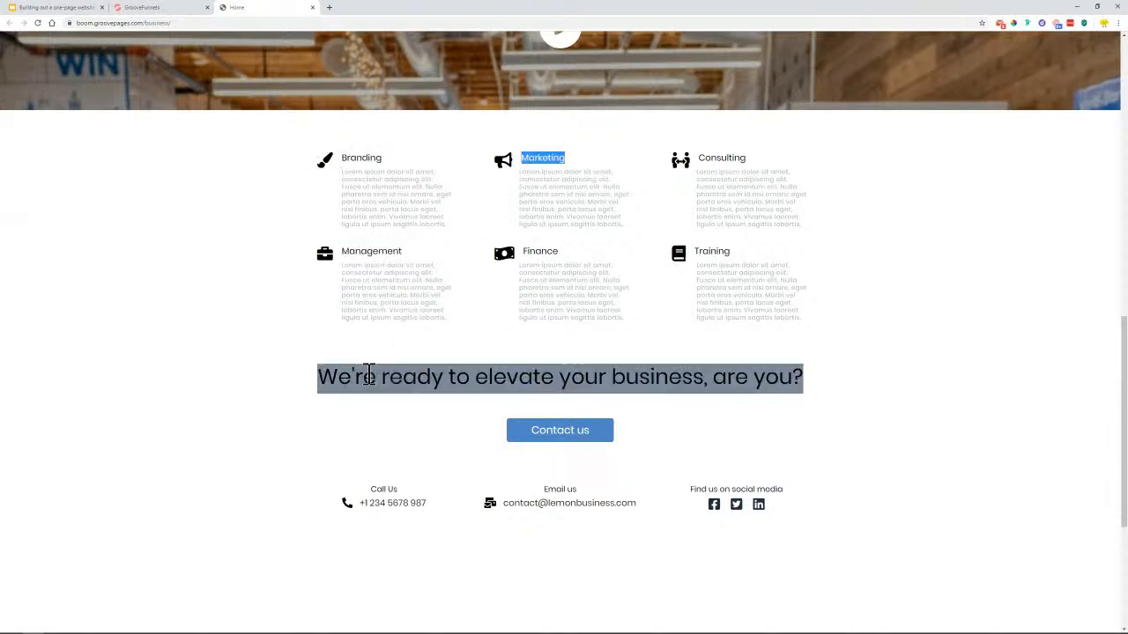
left_click(150, 8)
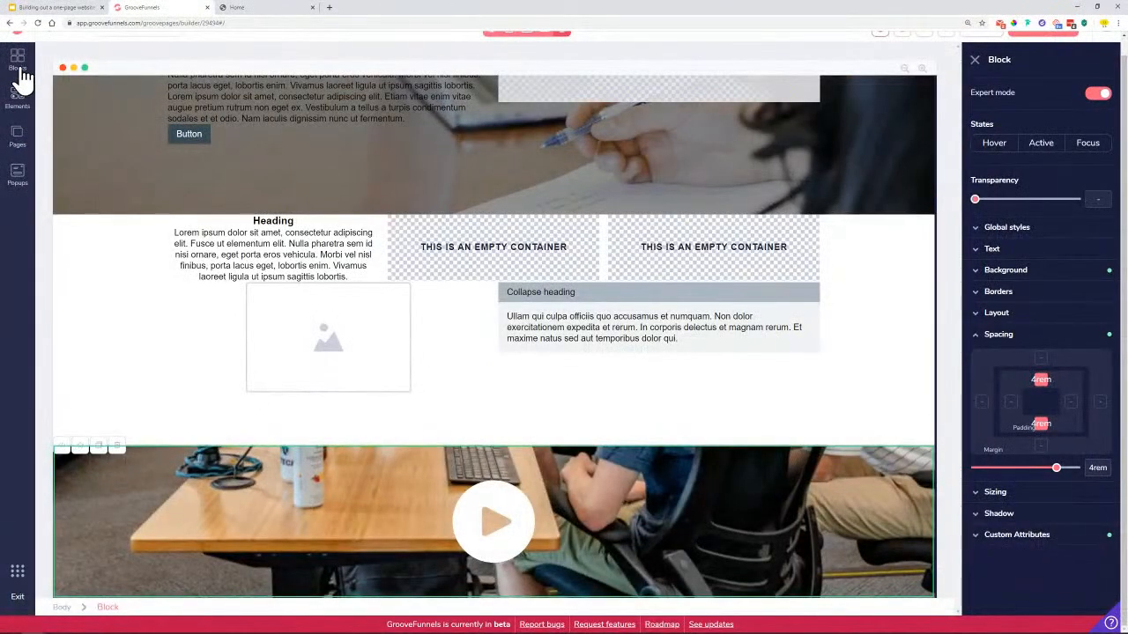
Drop an Empty wireframe container below the video banner
left_click(18, 64)
left_click(134, 98)
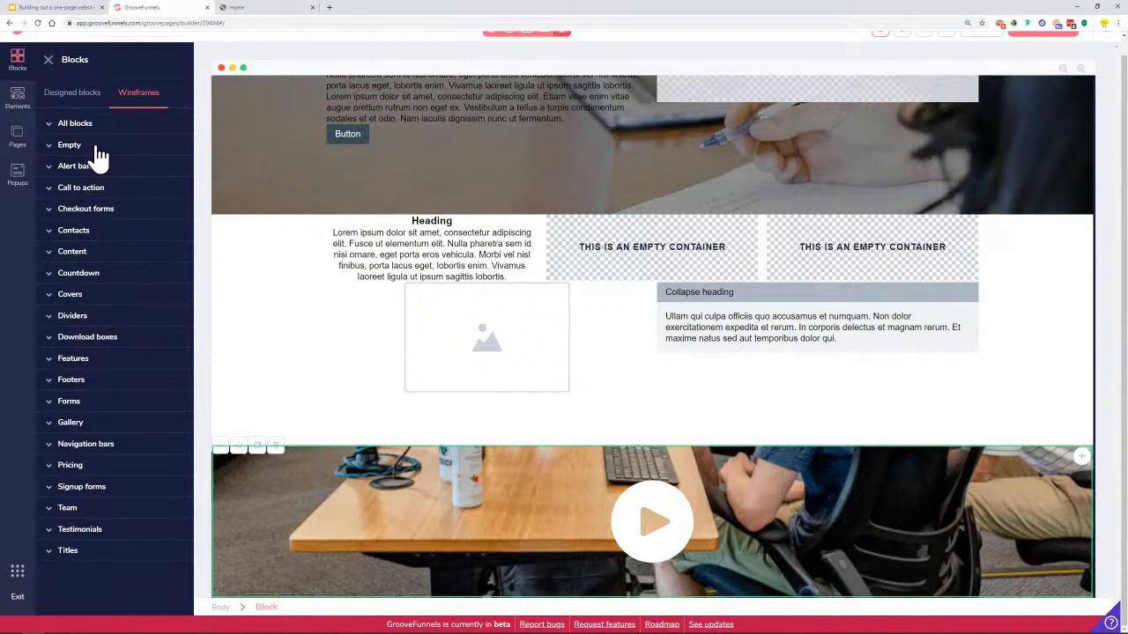
left_click(98, 151)
left_click_drag(101, 188, 631, 504)
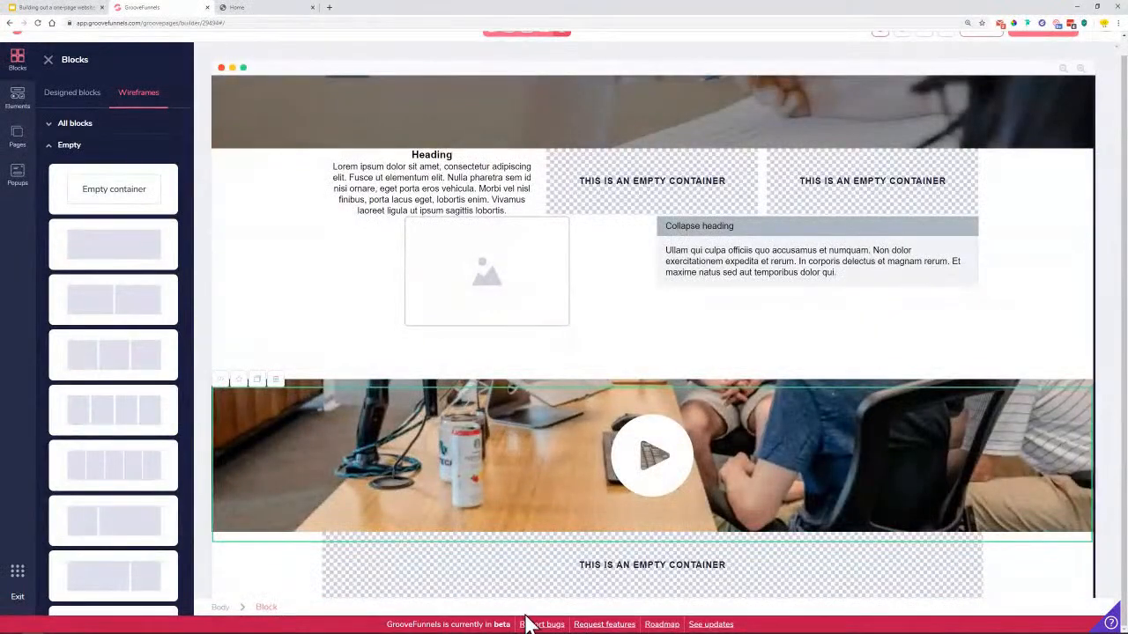
Split the new container into a 3 Columns row and check it against the reference site
left_click(506, 596)
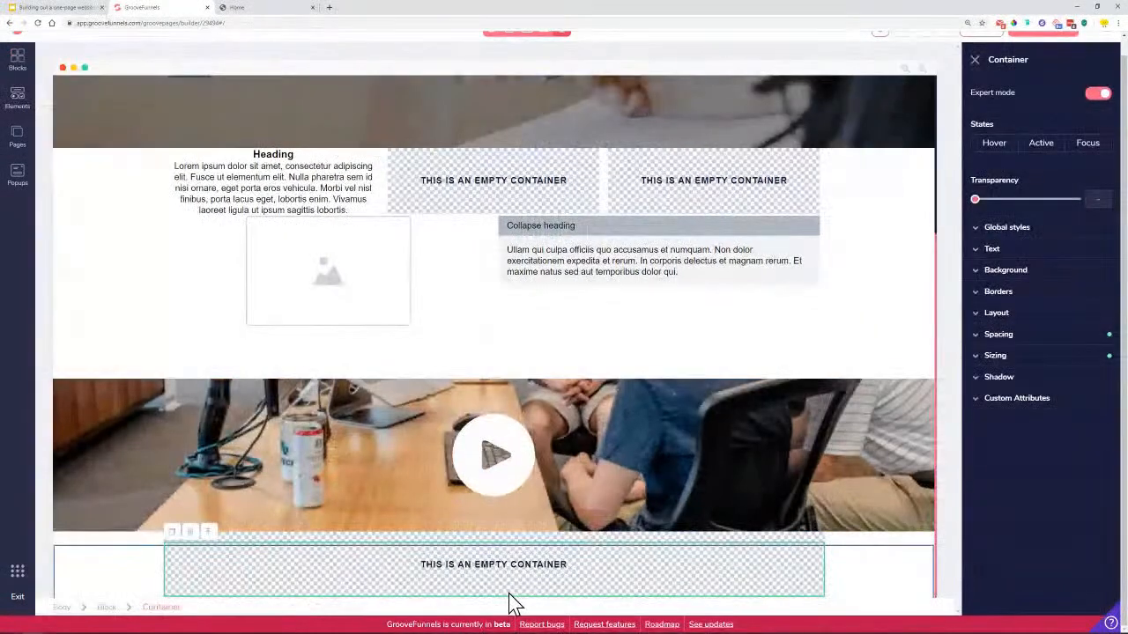
left_click(17, 99)
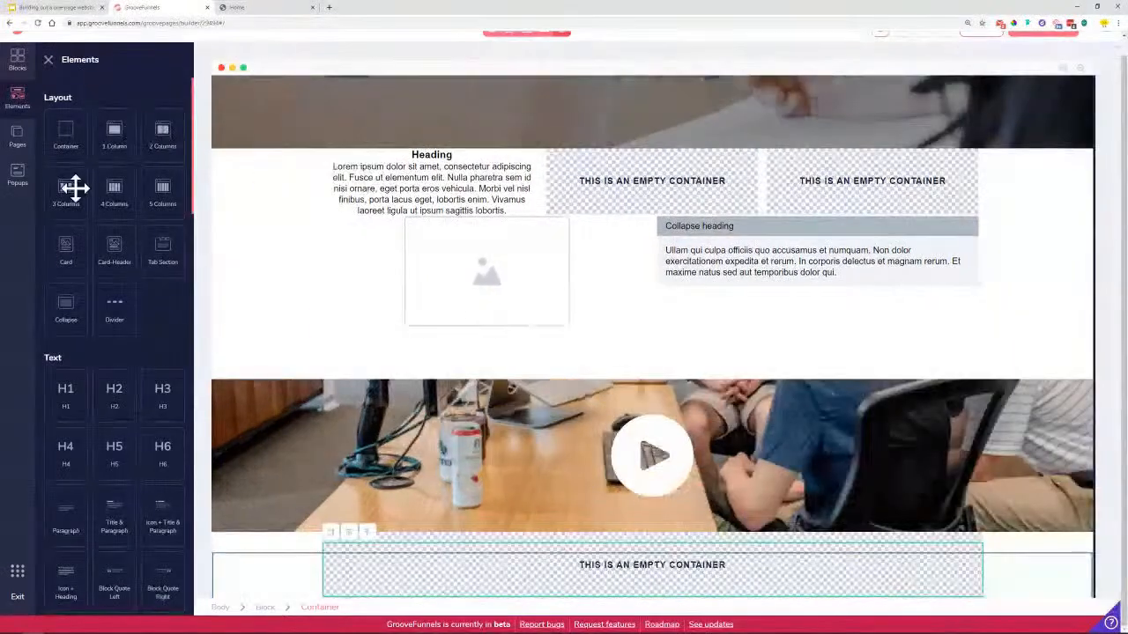
left_click_drag(68, 187, 539, 583)
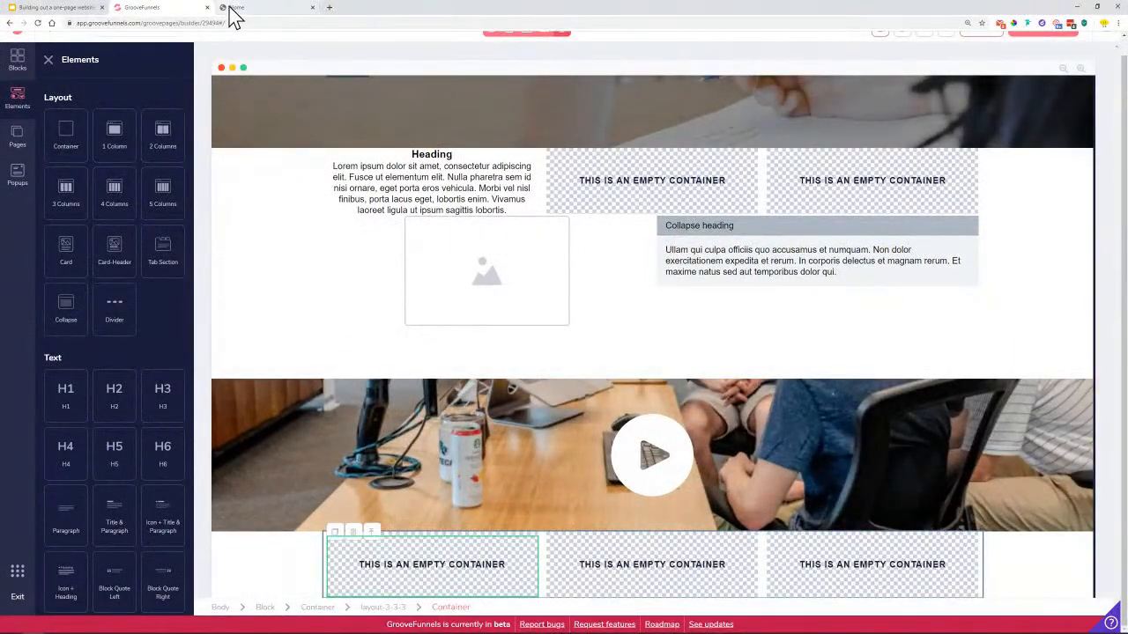
left_click(233, 9)
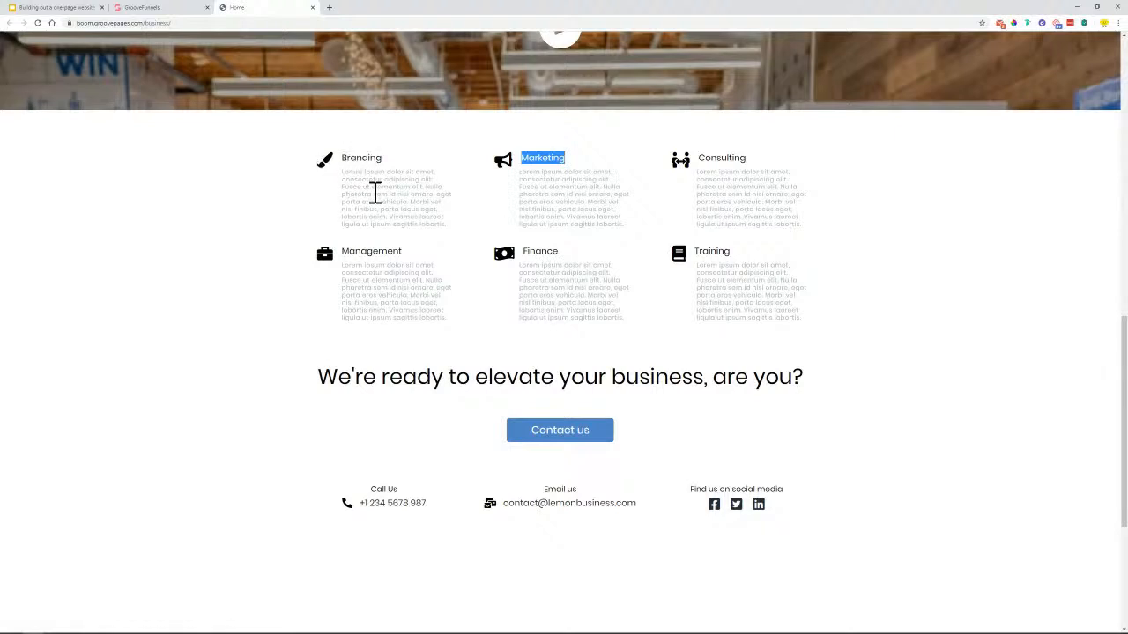
left_click(145, 11)
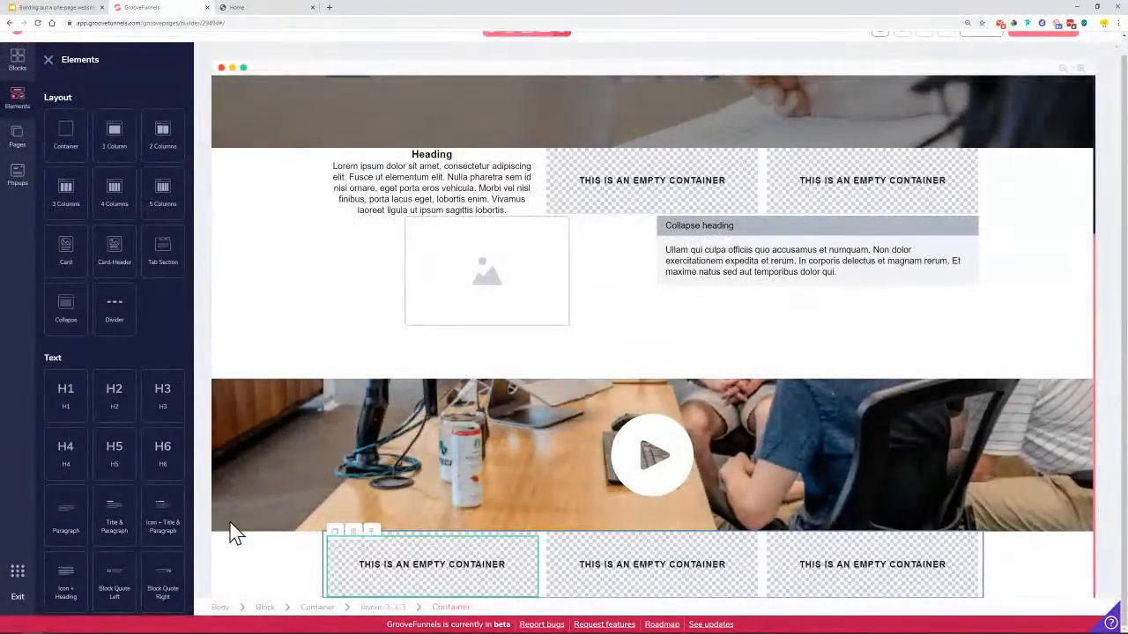
Add an icon, 'Title goes here' heading and paragraph to the first column, trimming the lorem text
scroll(146, 433, "down", 3)
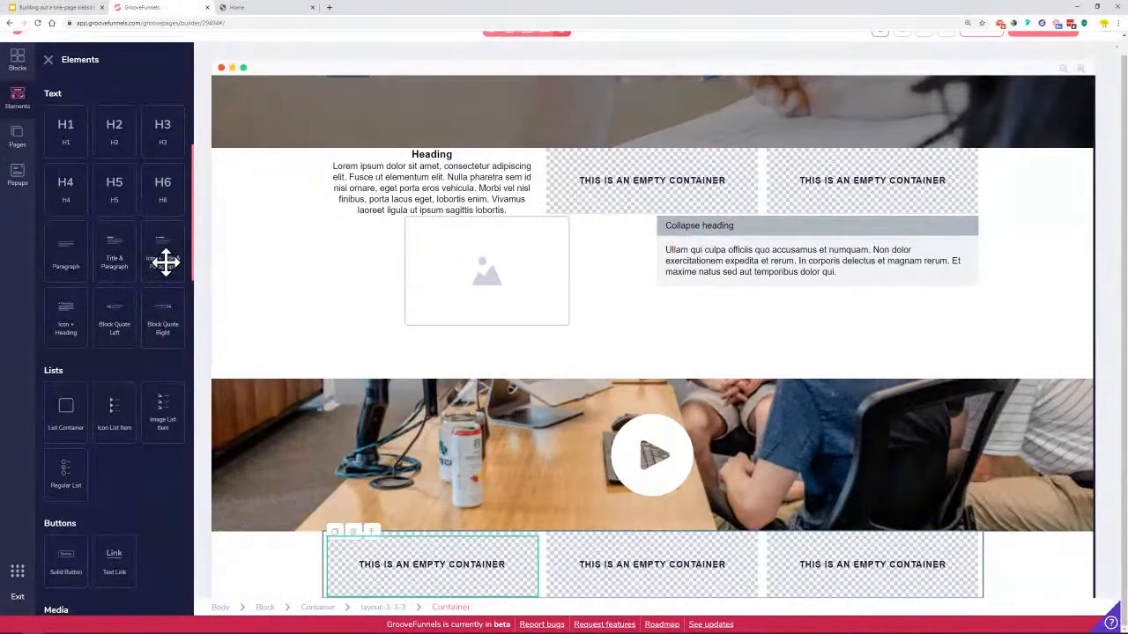
left_click_drag(159, 245, 419, 514)
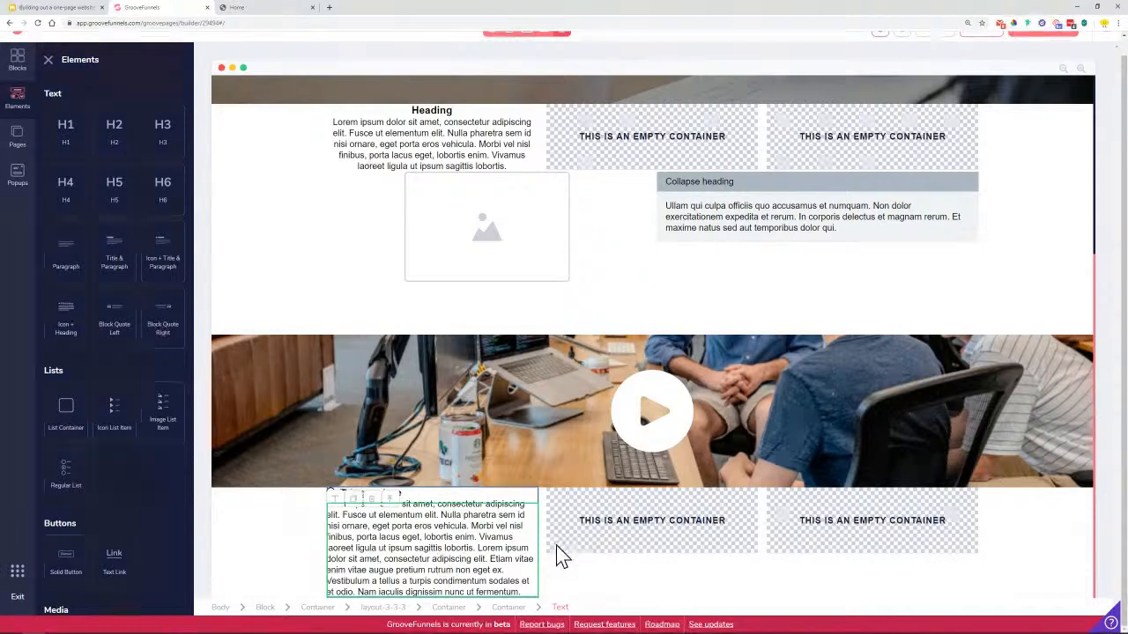
double_click(490, 548)
left_click_drag(479, 549, 529, 586)
key("BackSpace")
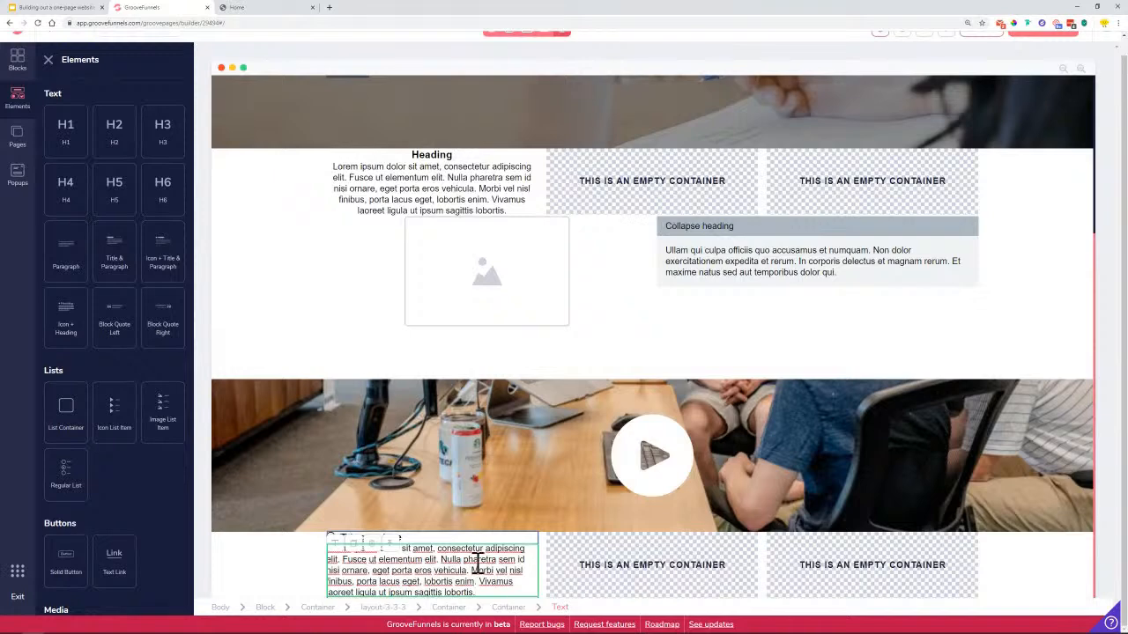
left_click(271, 559)
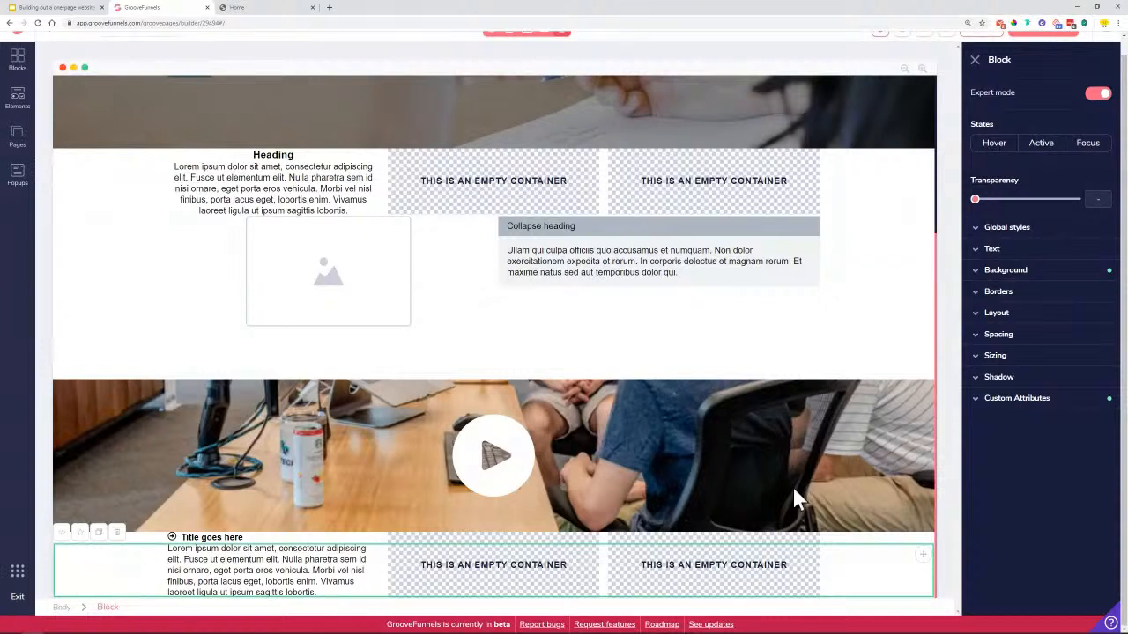
Set the three-column row's top and bottom margin to 5.5rem
left_click(1021, 339)
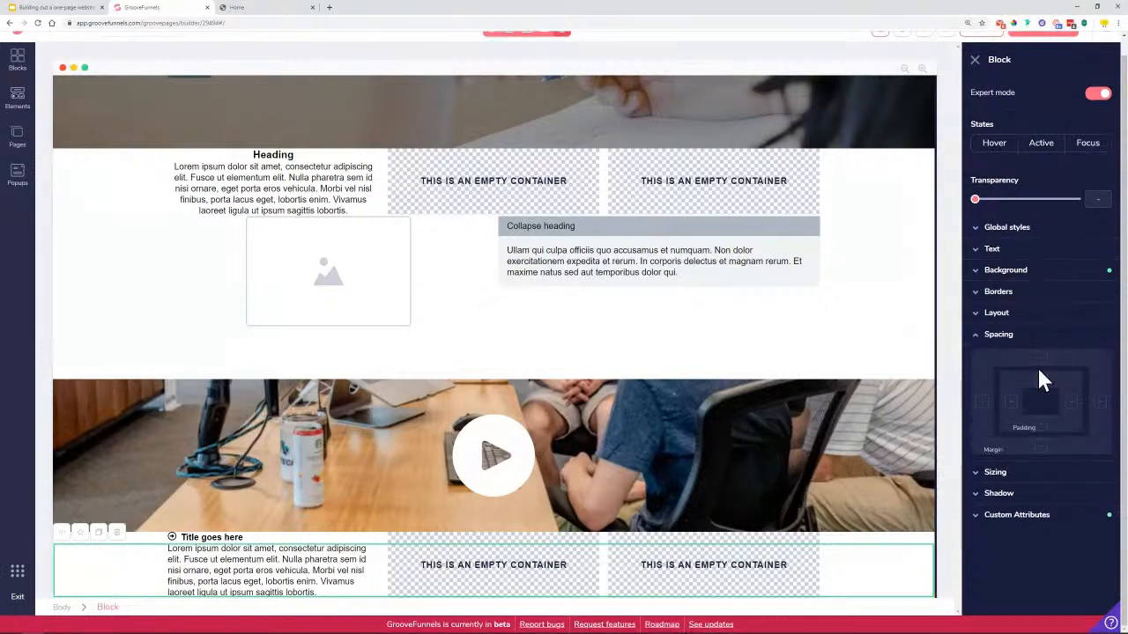
left_click(1041, 359)
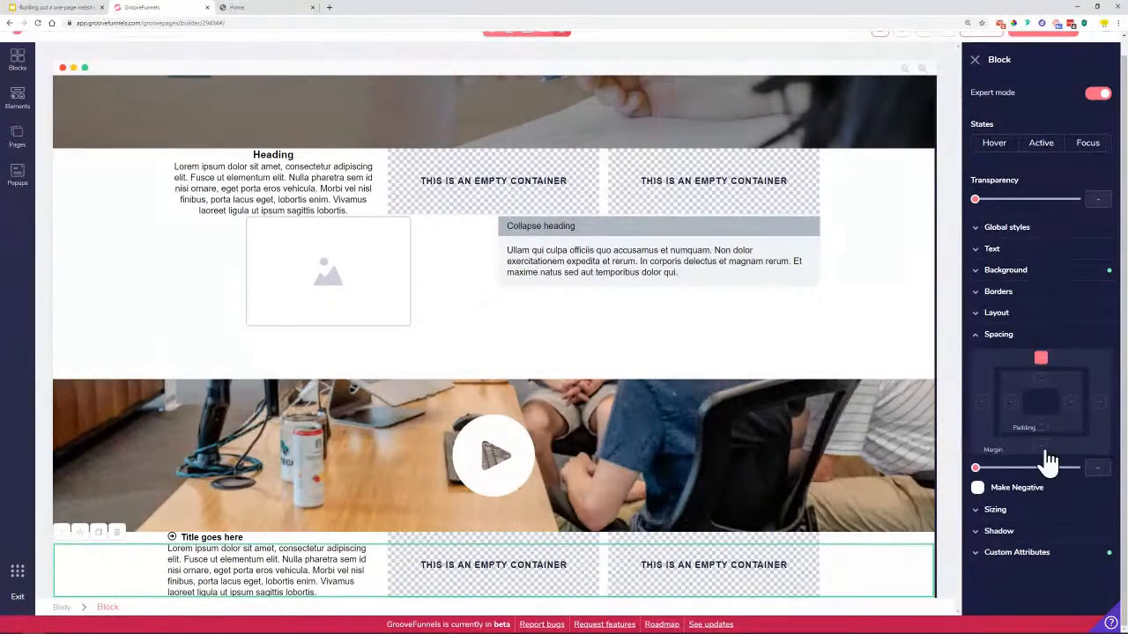
left_click_drag(980, 474, 1056, 474)
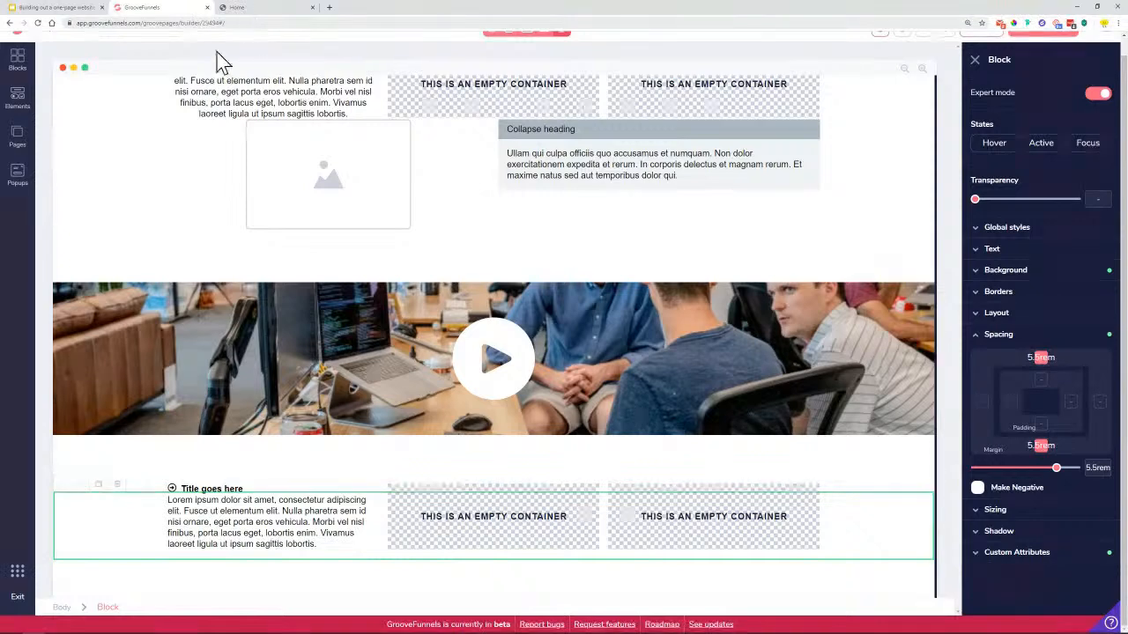
left_click(238, 7)
Inspect the reference's 'We're ready to elevate your business, are you?' heading, then return to the builder
triple_click(362, 395)
left_click(363, 395)
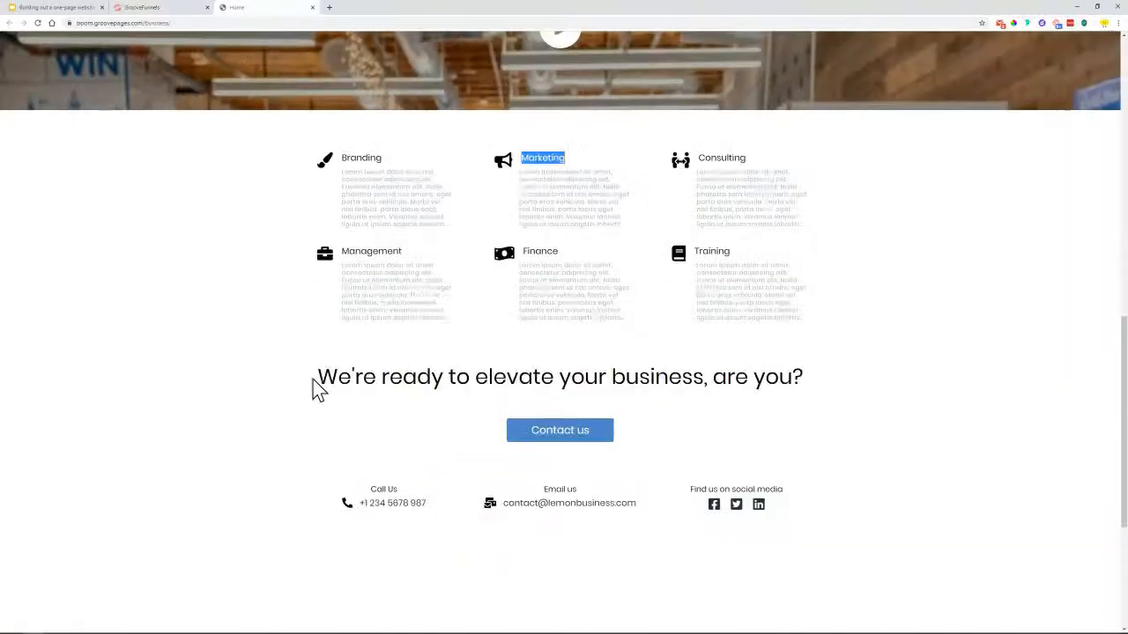
triple_click(347, 364)
left_click(346, 364)
triple_click(343, 384)
left_click(636, 366)
triple_click(322, 377)
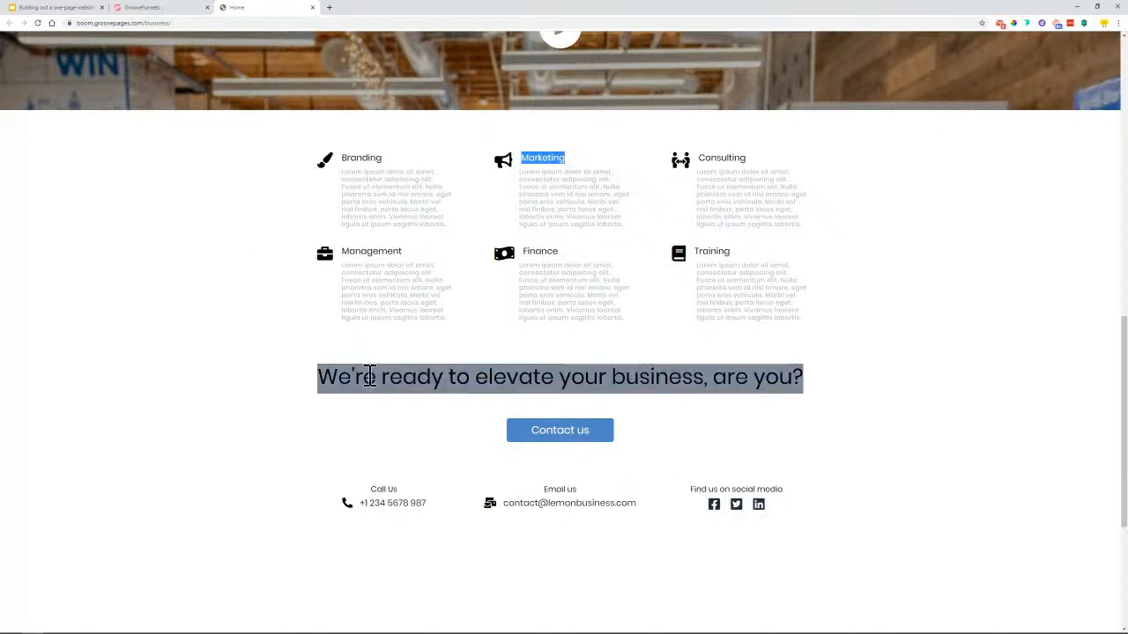
left_click(318, 378)
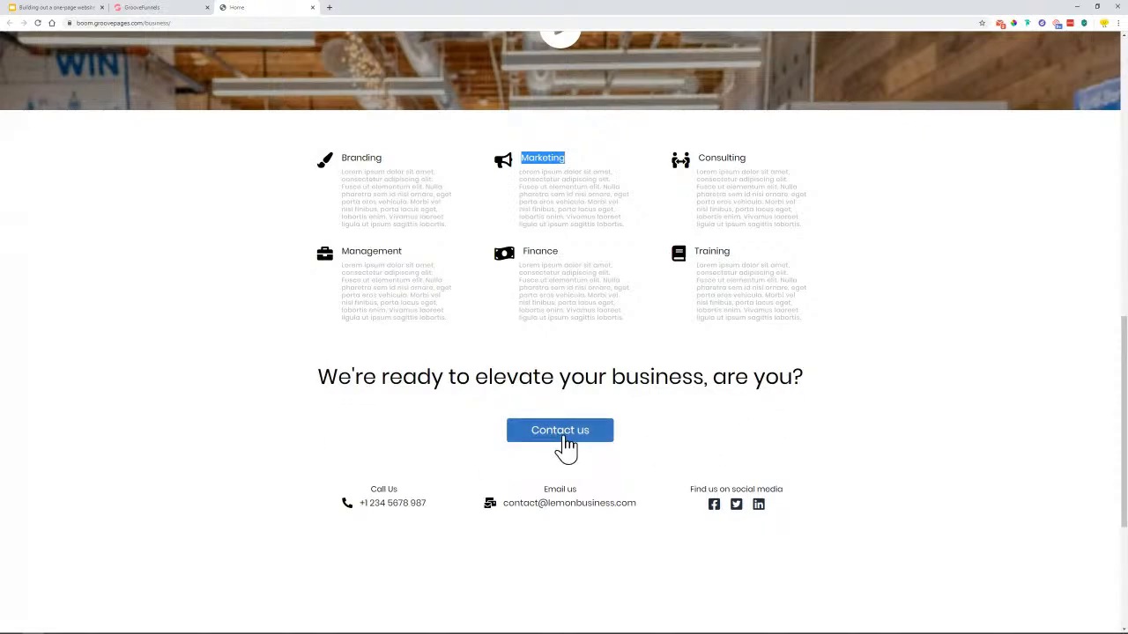
left_click(163, 6)
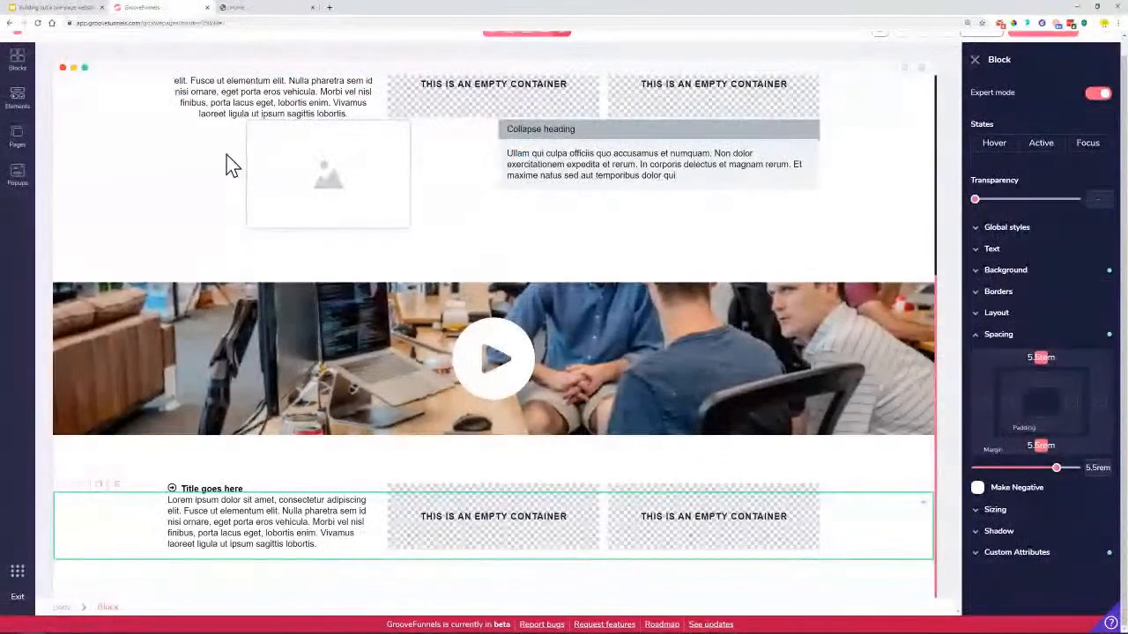
Place an Empty wireframe container at the bottom of the page
left_click(29, 66)
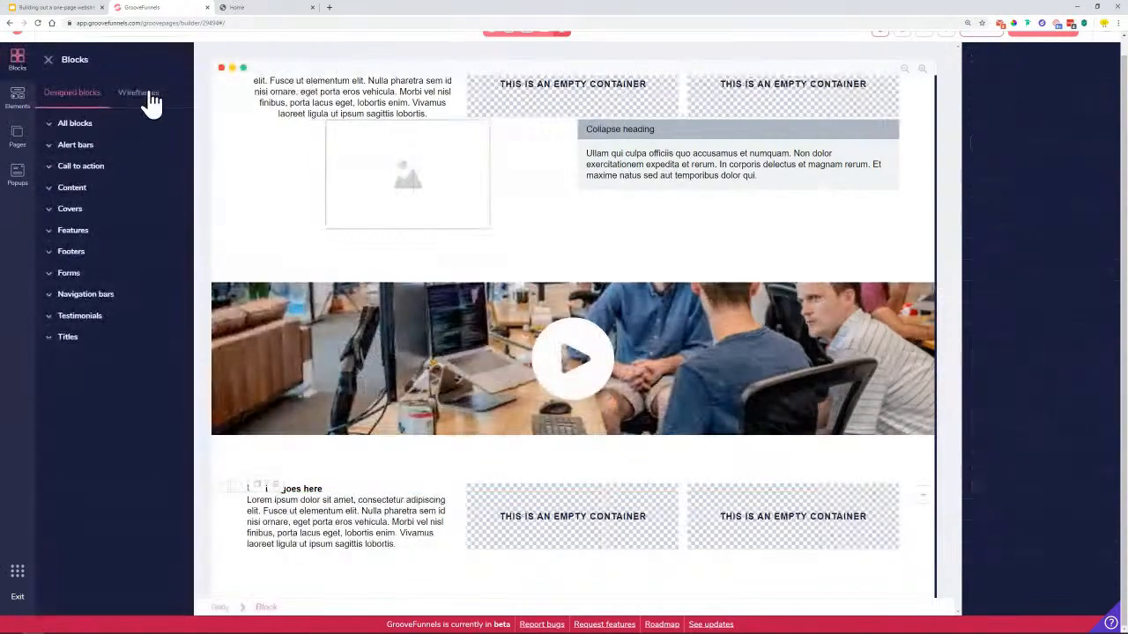
left_click(141, 97)
left_click(93, 146)
left_click_drag(110, 180, 647, 574)
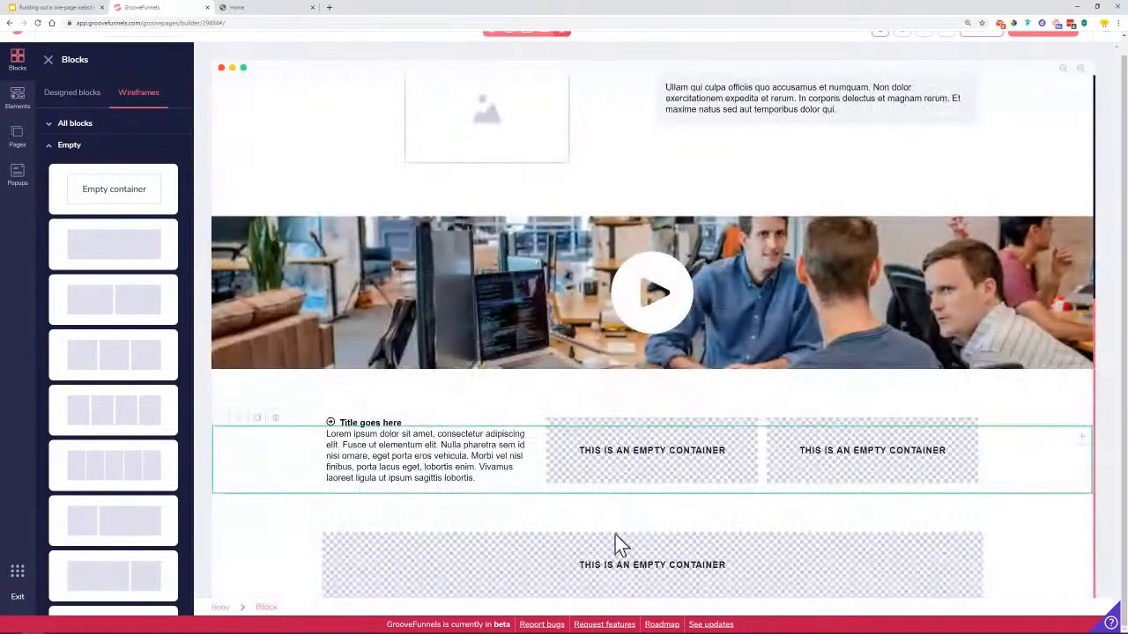
left_click(537, 579)
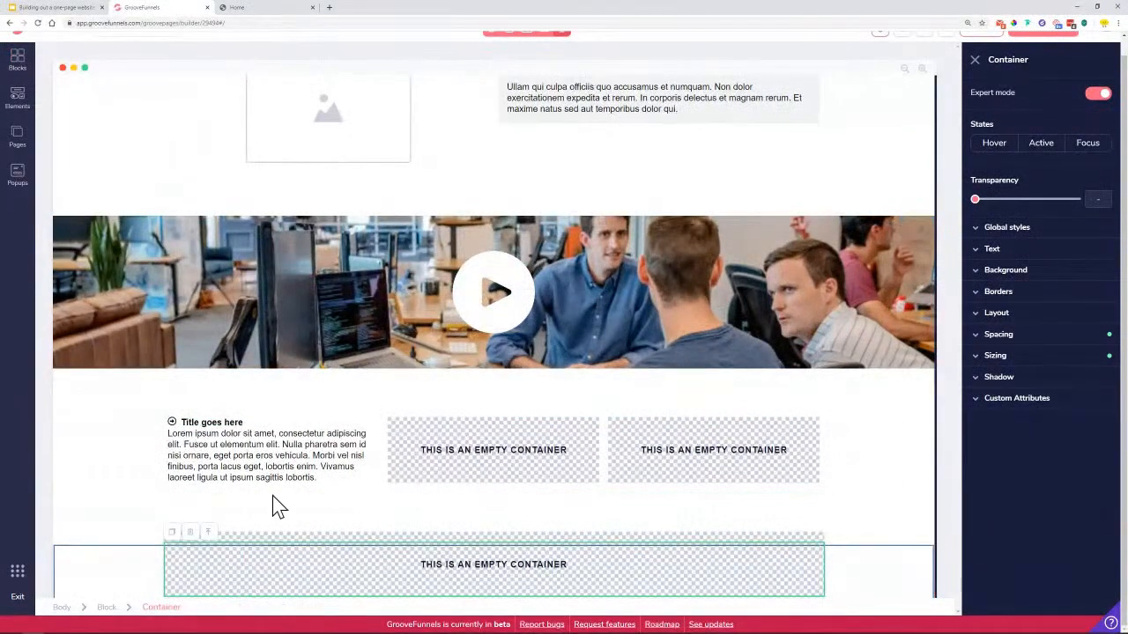
Add an H2 heading and a Solid Button beneath it inside the new container
left_click(13, 114)
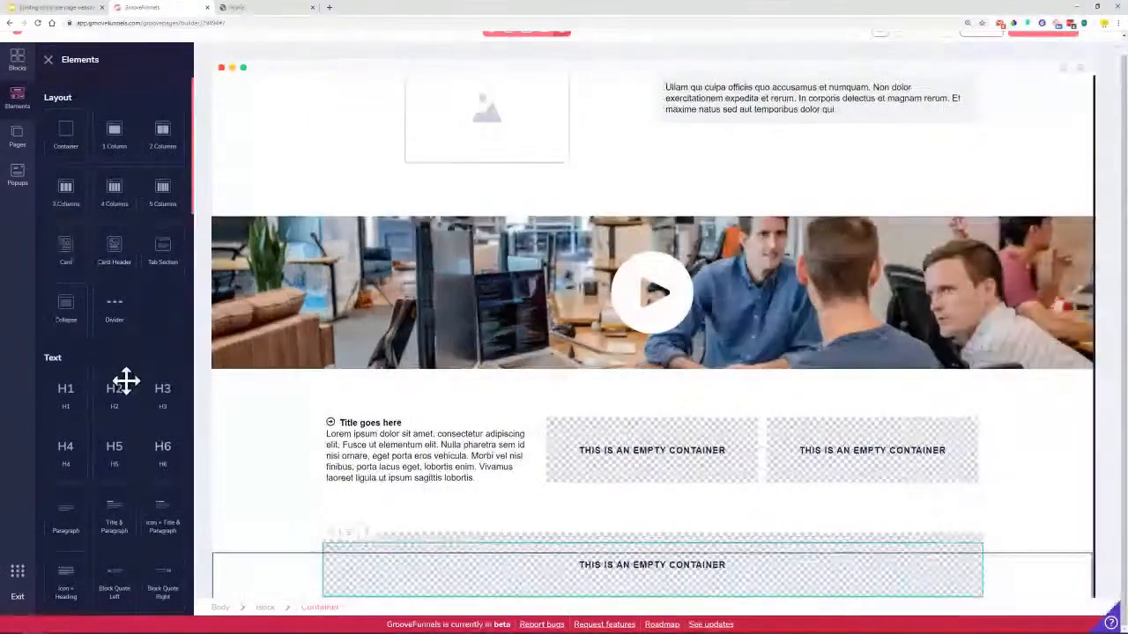
scroll(121, 382, "down", 2)
left_click_drag(116, 324, 443, 586)
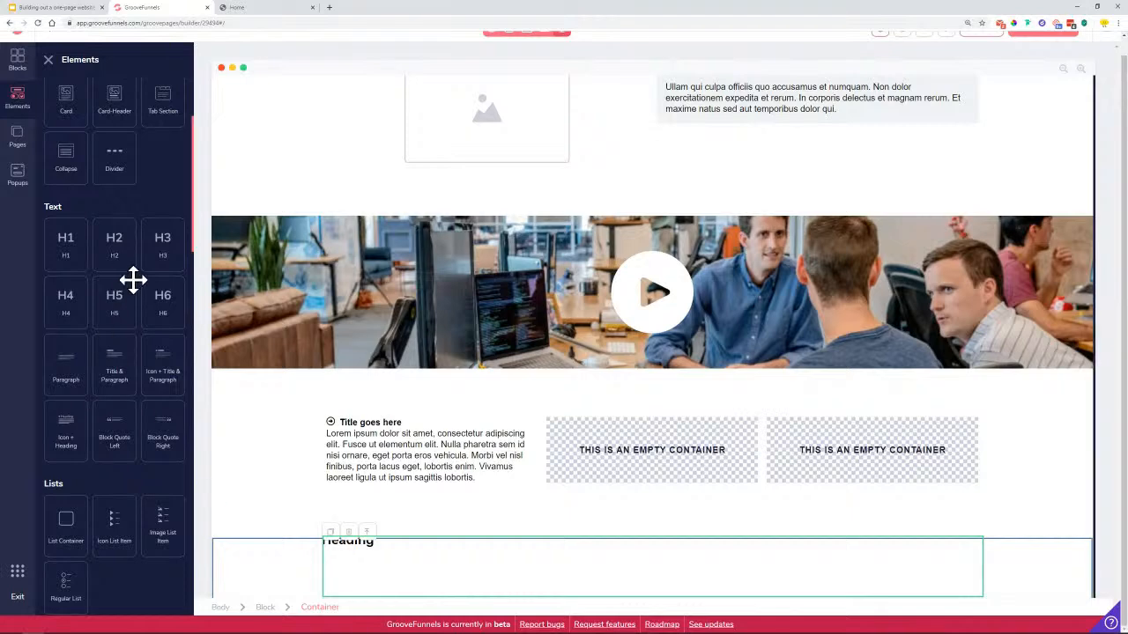
scroll(93, 564, "down", 1)
scroll(97, 571, "down", 1)
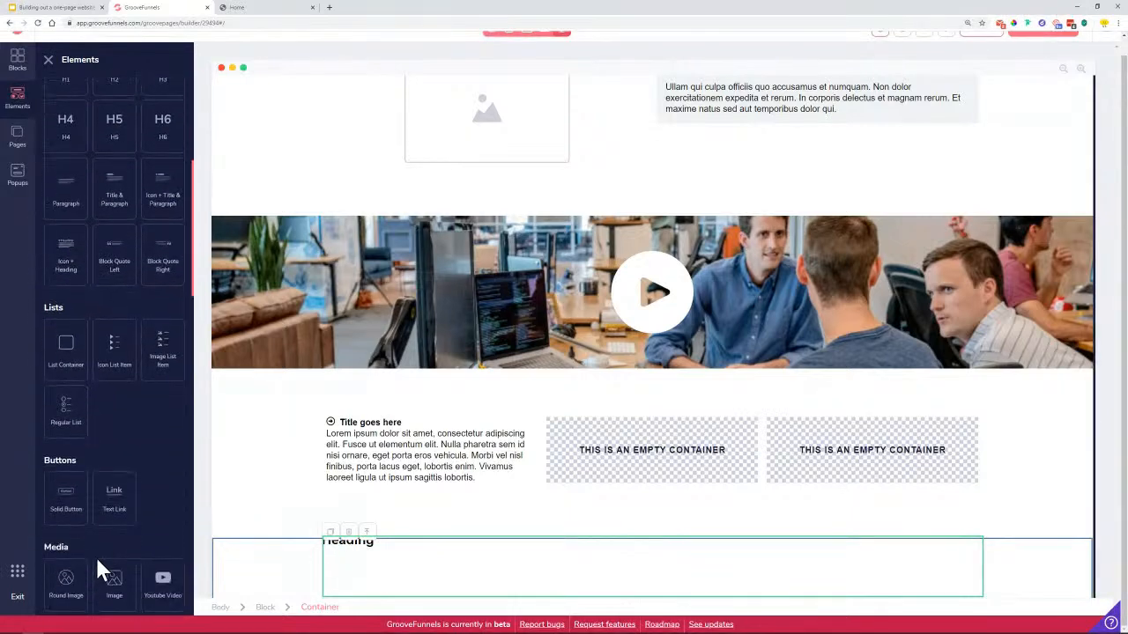
left_click_drag(73, 465, 423, 586)
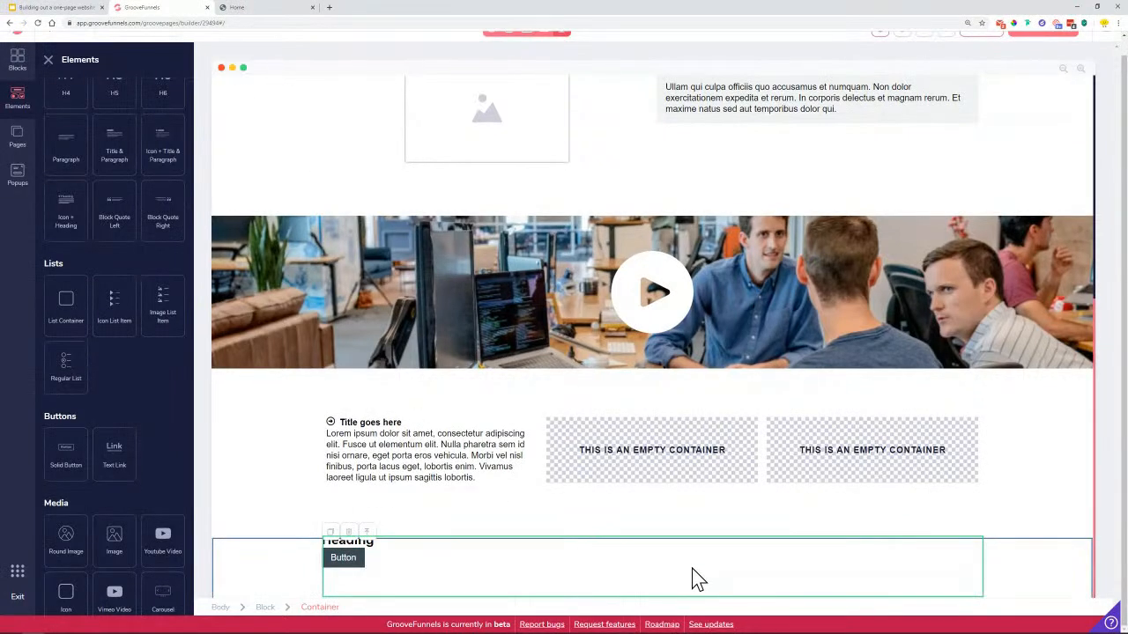
left_click(48, 61)
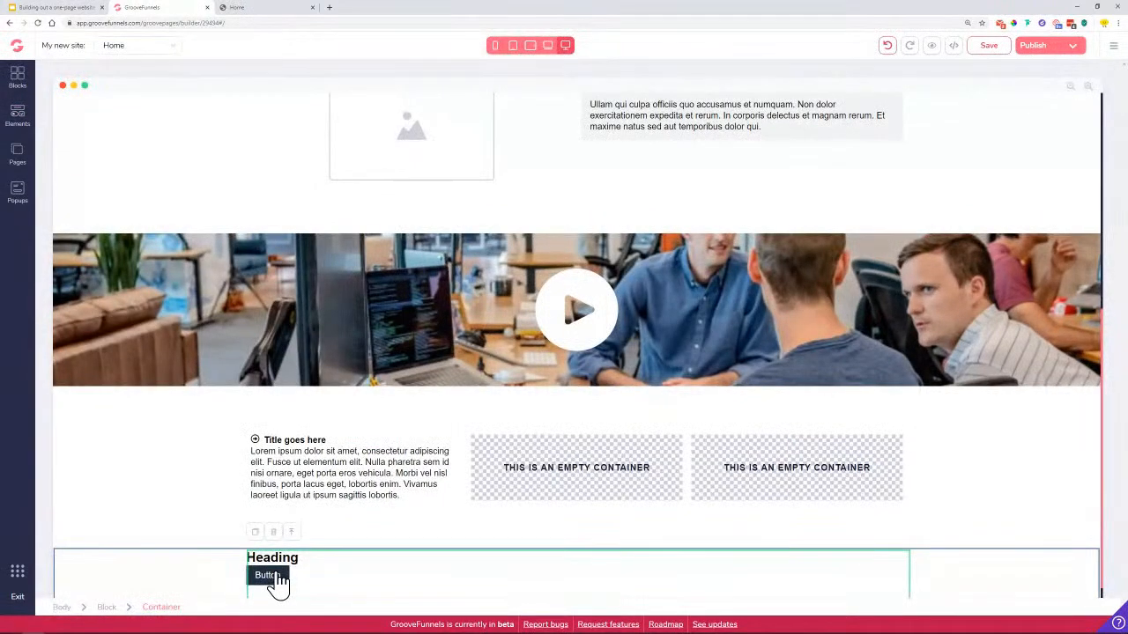
left_click(278, 588)
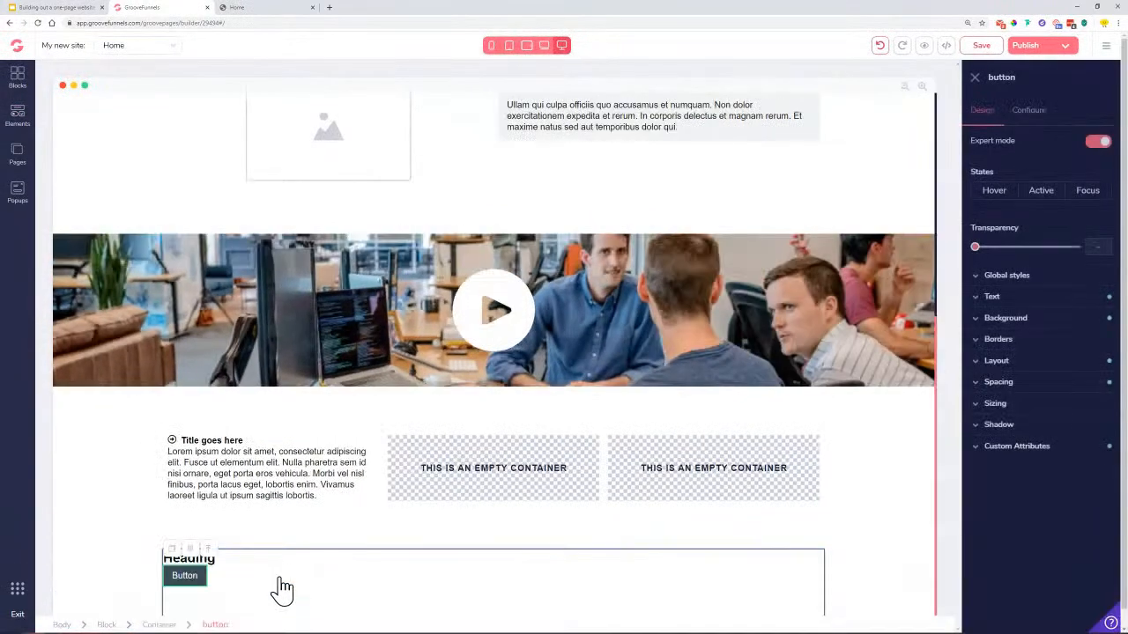
Set the heading-and-button container's Layout to Vertical direction with centred secondary alignment
left_click(158, 625)
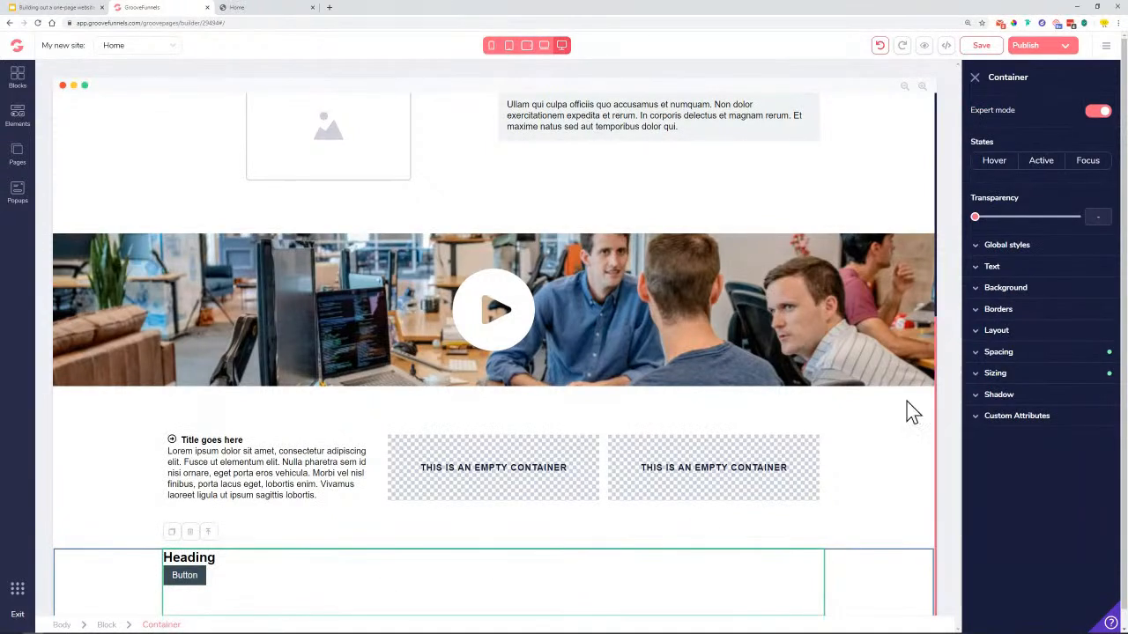
left_click(1035, 337)
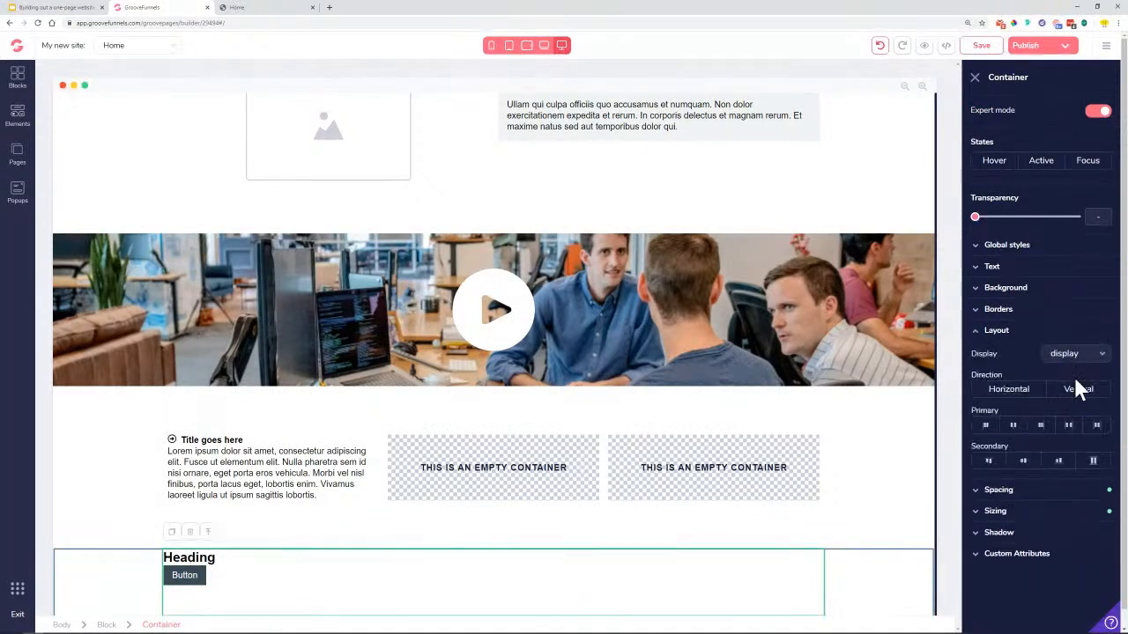
left_click(1079, 389)
left_click(1025, 464)
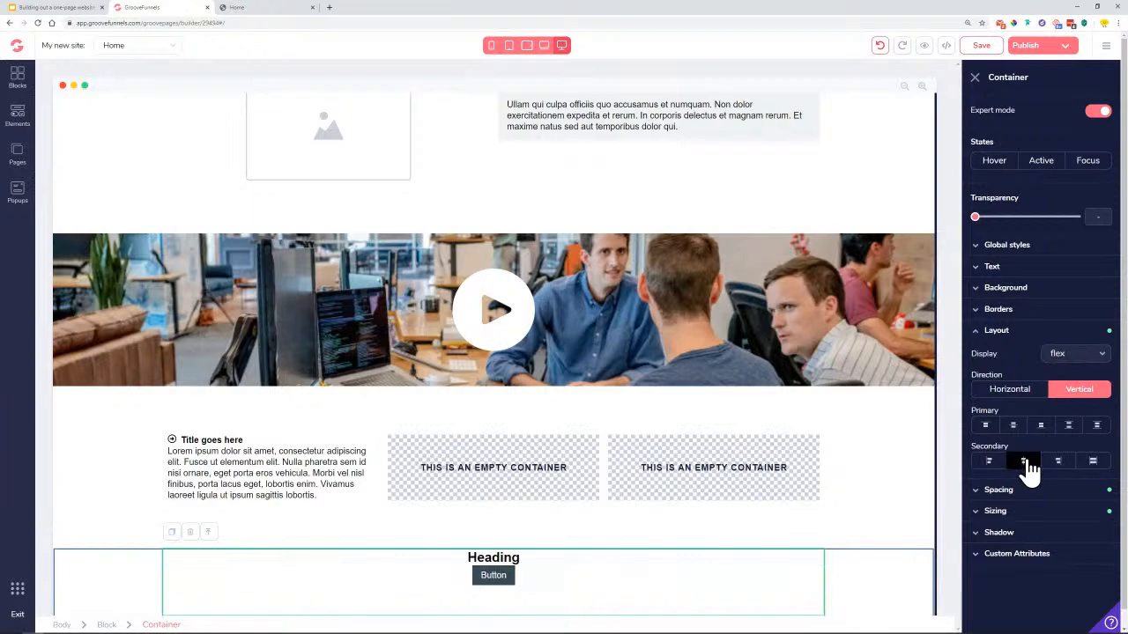
Compare the call-to-action with the Lemon Business reference page, then return to the builder
left_click(300, 7)
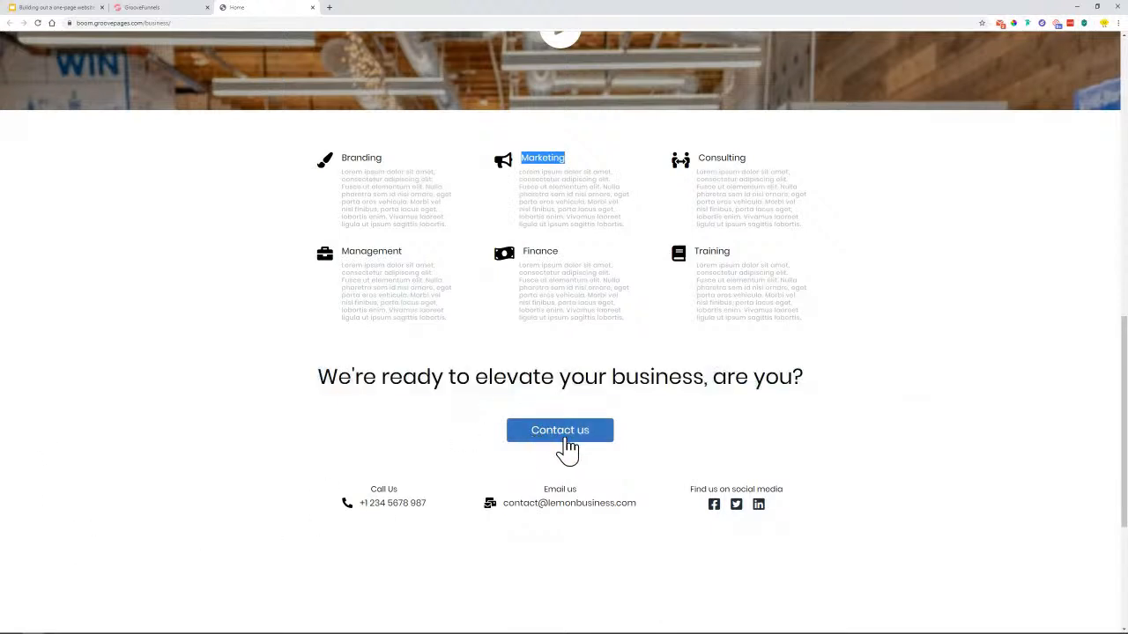
left_click(163, 10)
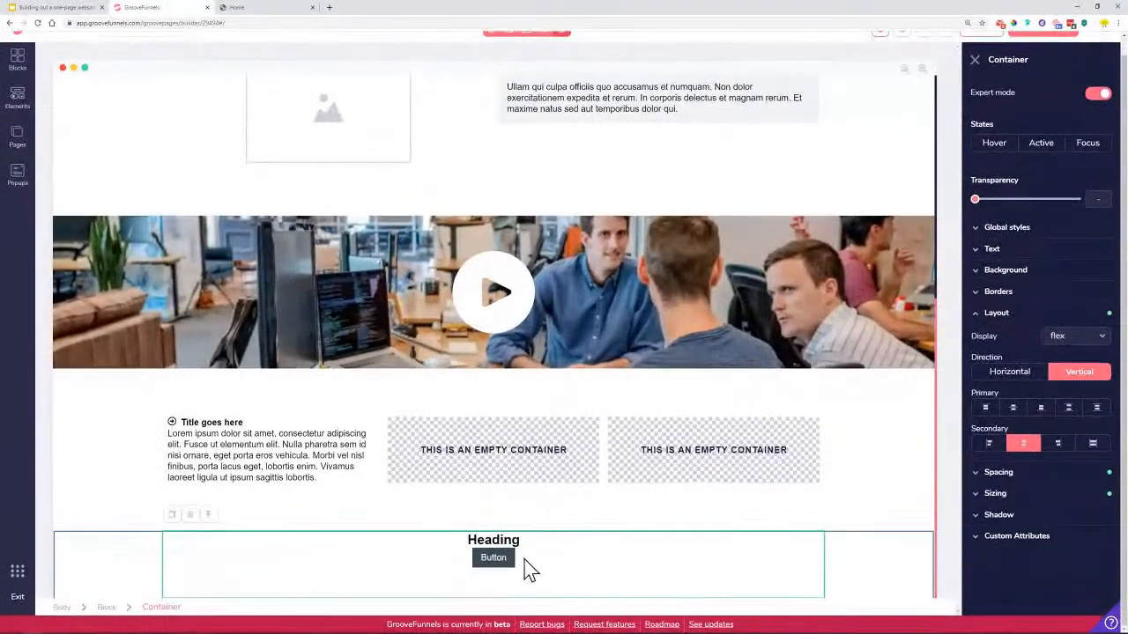
left_click(18, 99)
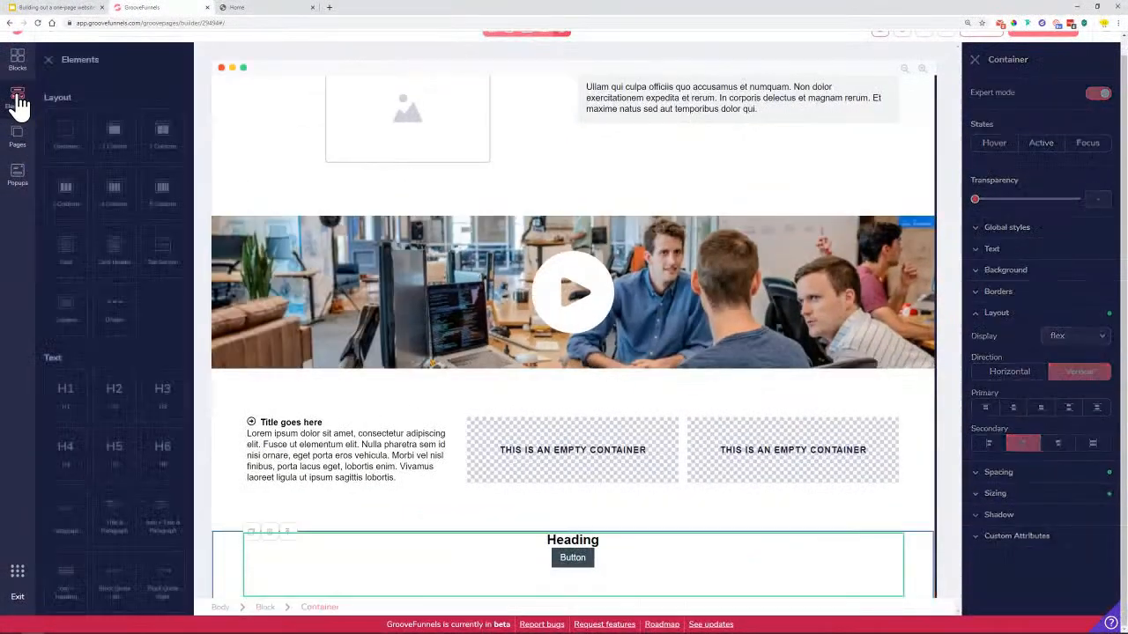
Place a 3 Columns row under the Button, checking the reference footer's 'Call Us' label
left_click_drag(66, 189, 625, 584)
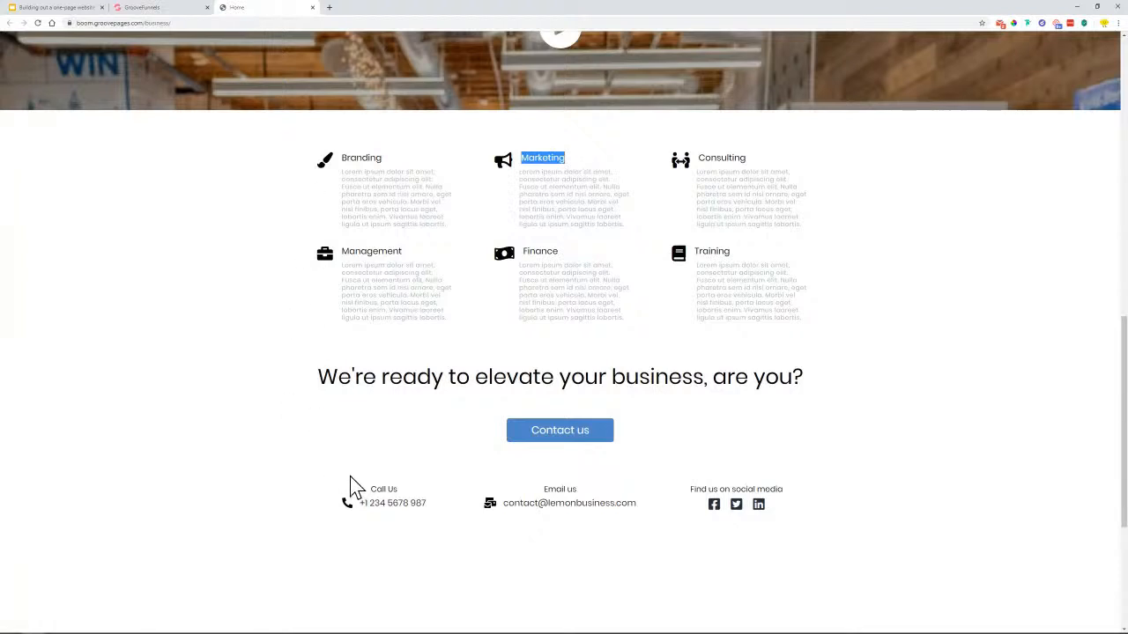
left_click_drag(370, 491, 396, 494)
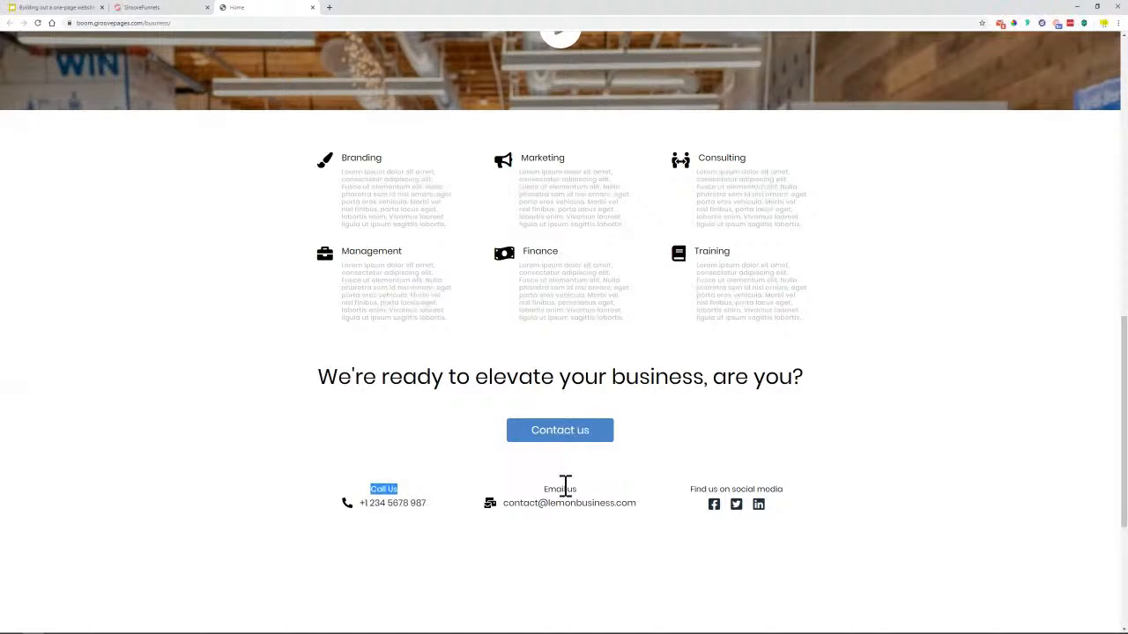
left_click(133, 8)
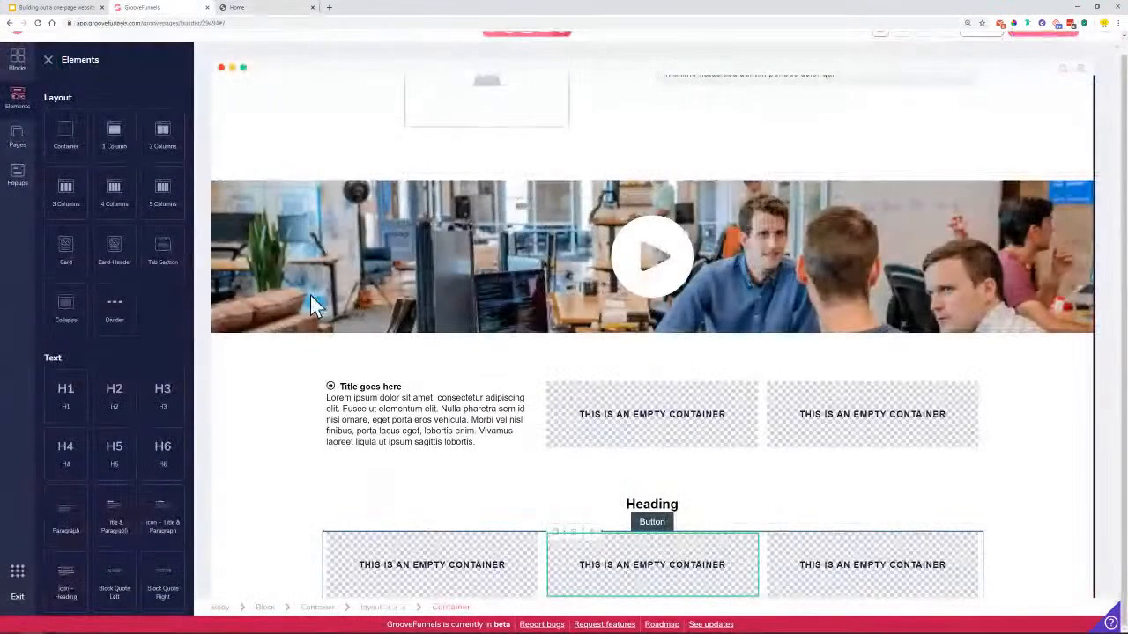
scroll(145, 299, "down", 1)
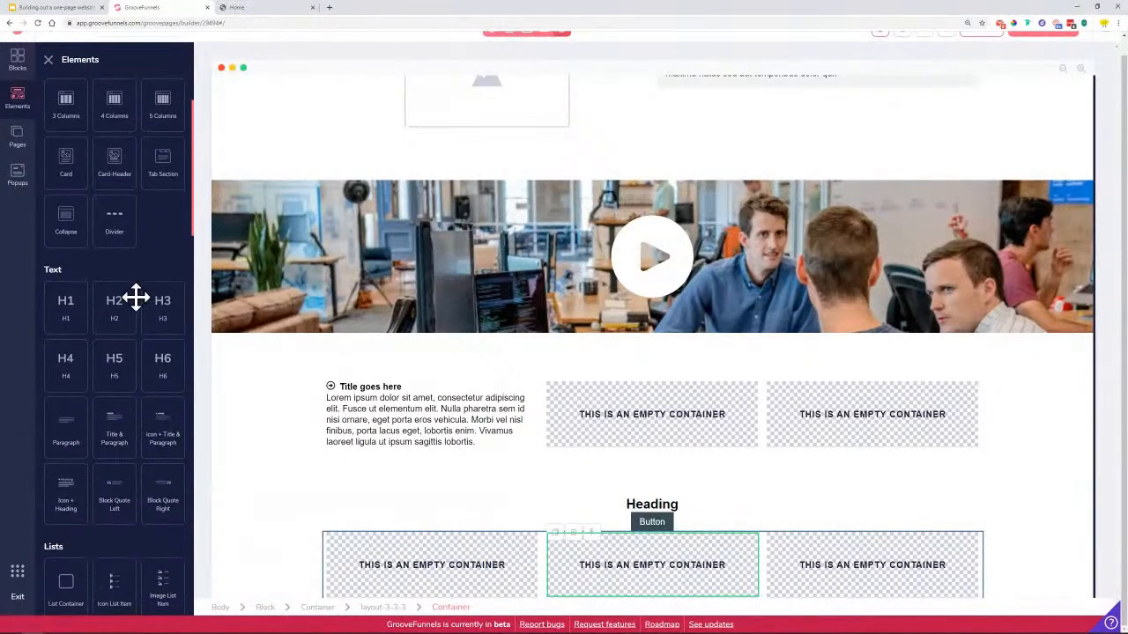
Add a heading and an icon-and-heading element to the first column, deleting its paragraph
left_click_drag(70, 365, 410, 569)
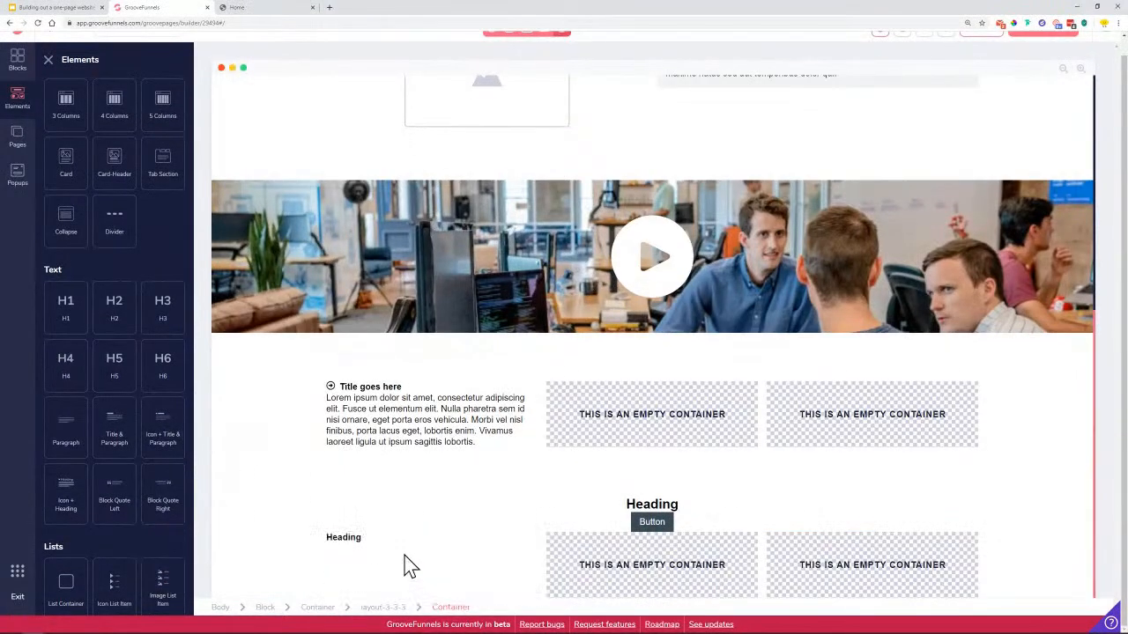
scroll(126, 310, "down", 1)
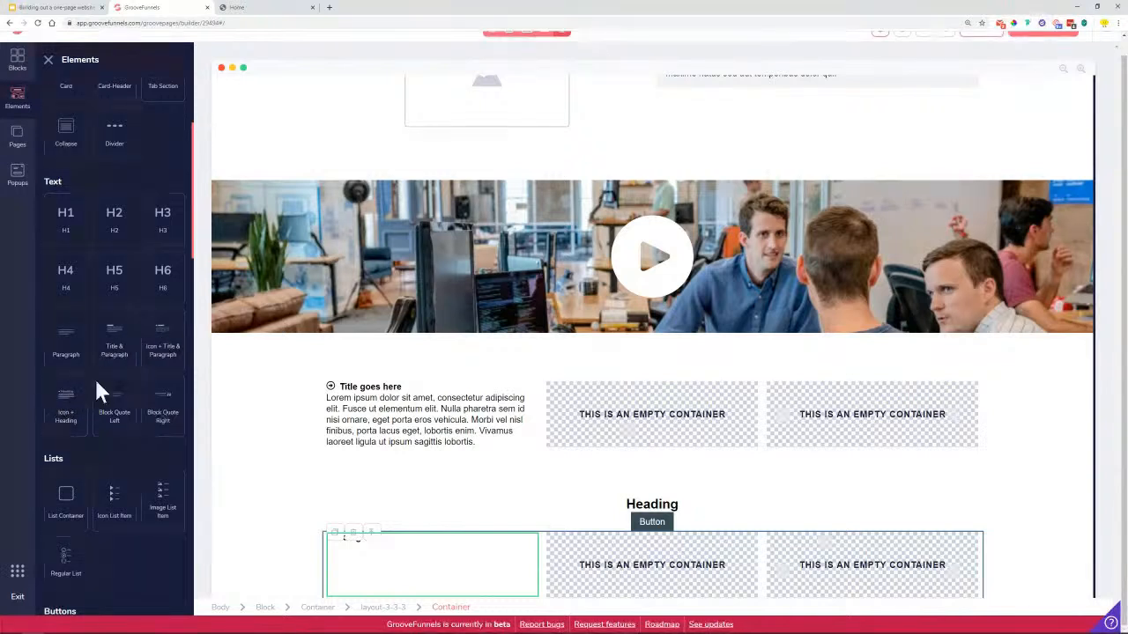
left_click_drag(68, 397, 410, 506)
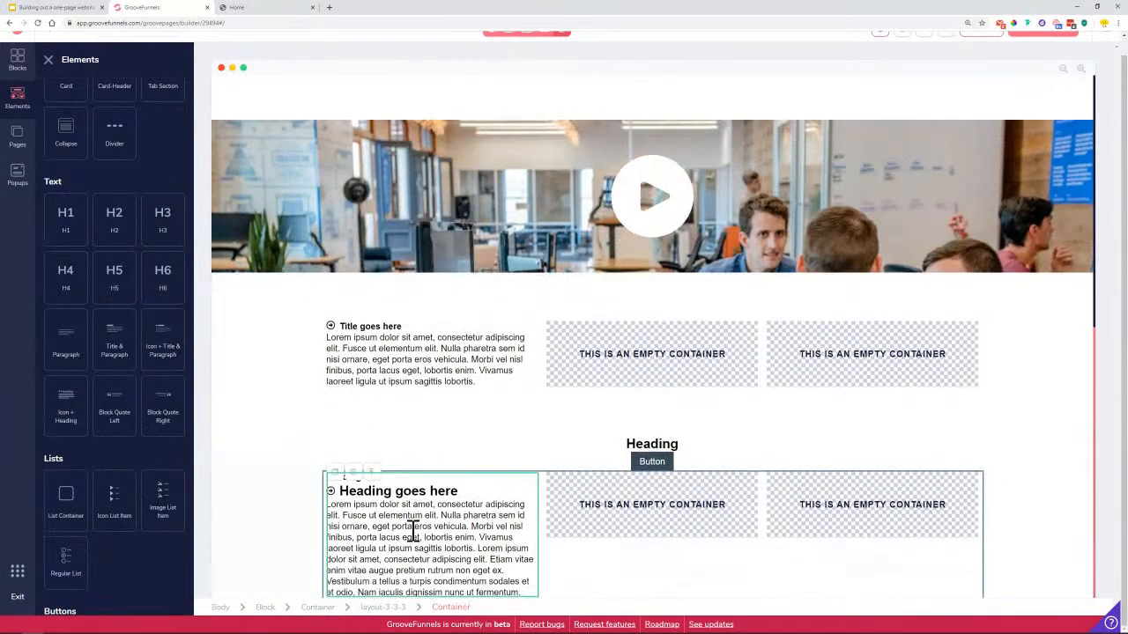
left_click(411, 536)
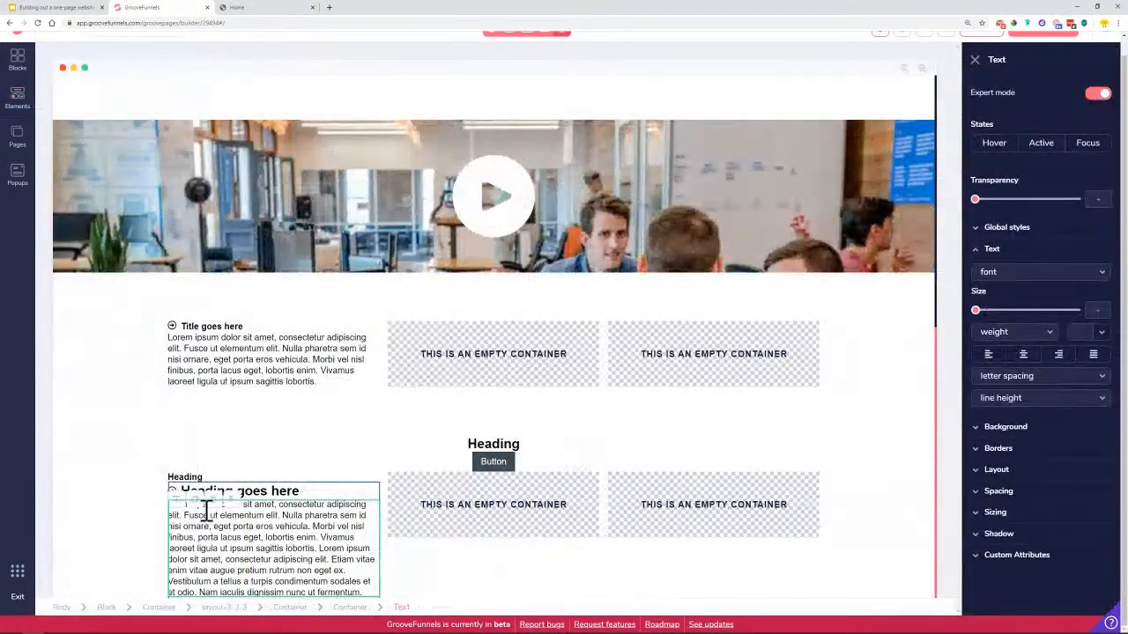
left_click(214, 505)
left_click(585, 352)
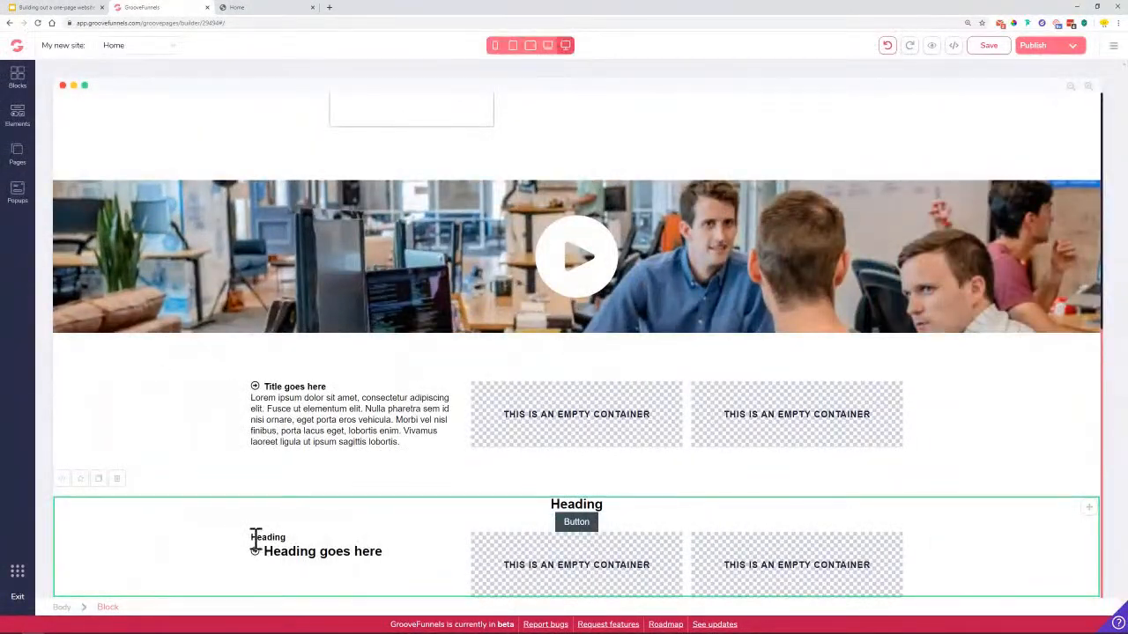
Select the 'Heading goes here' text and check the reference's 'Find us on social media' label
double_click(258, 539)
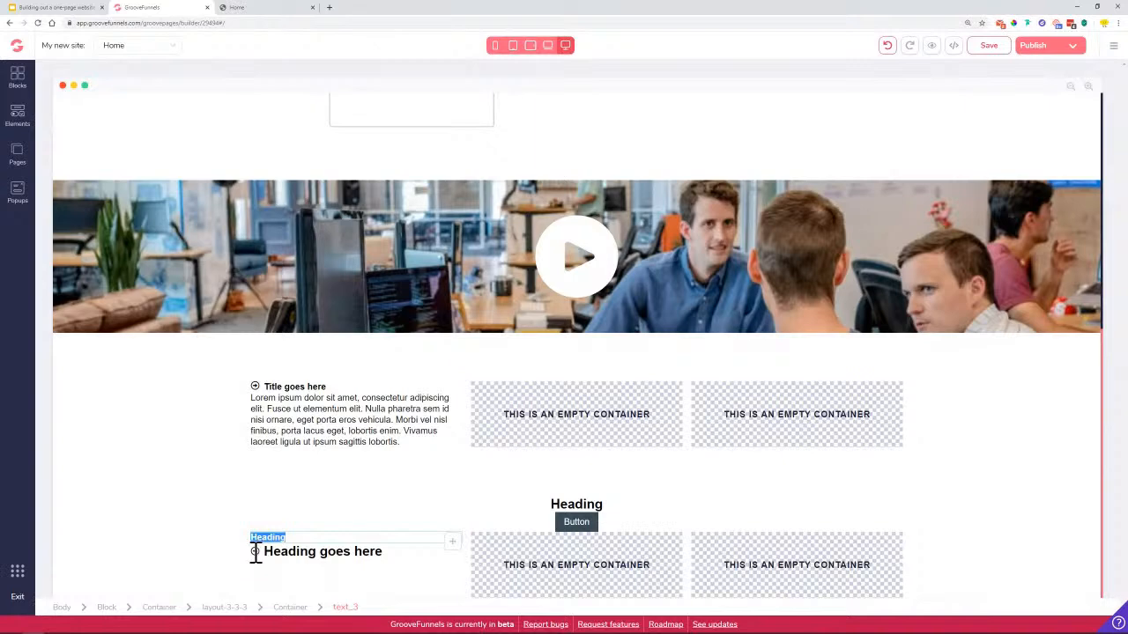
left_click(256, 553)
left_click_drag(190, 569, 317, 566)
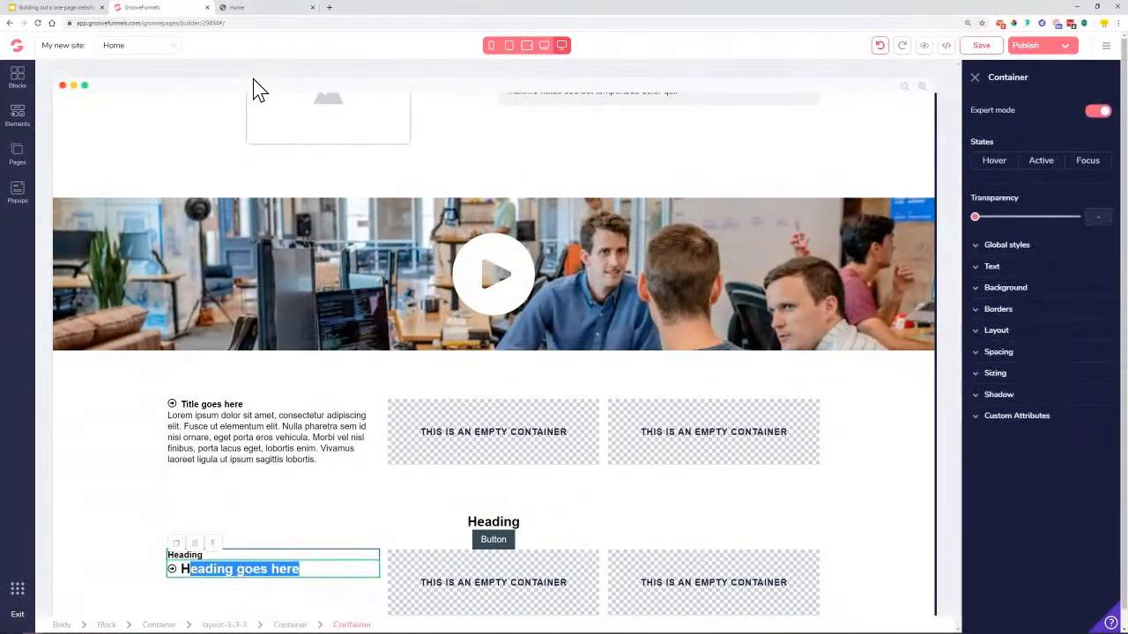
left_click(253, 11)
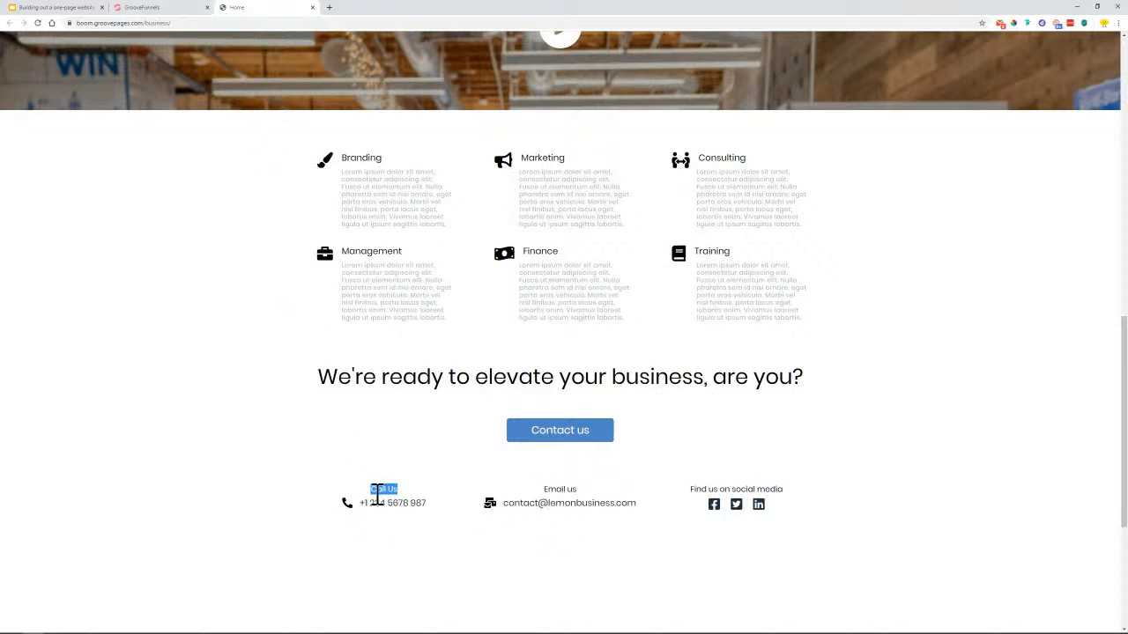
left_click_drag(692, 491, 789, 494)
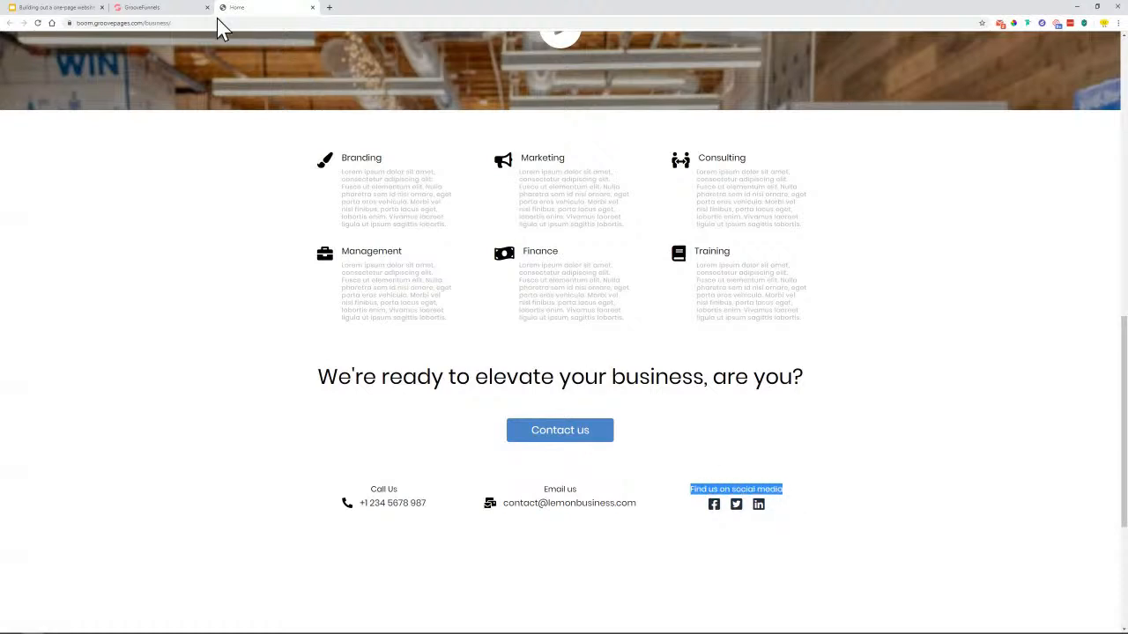
left_click(180, 6)
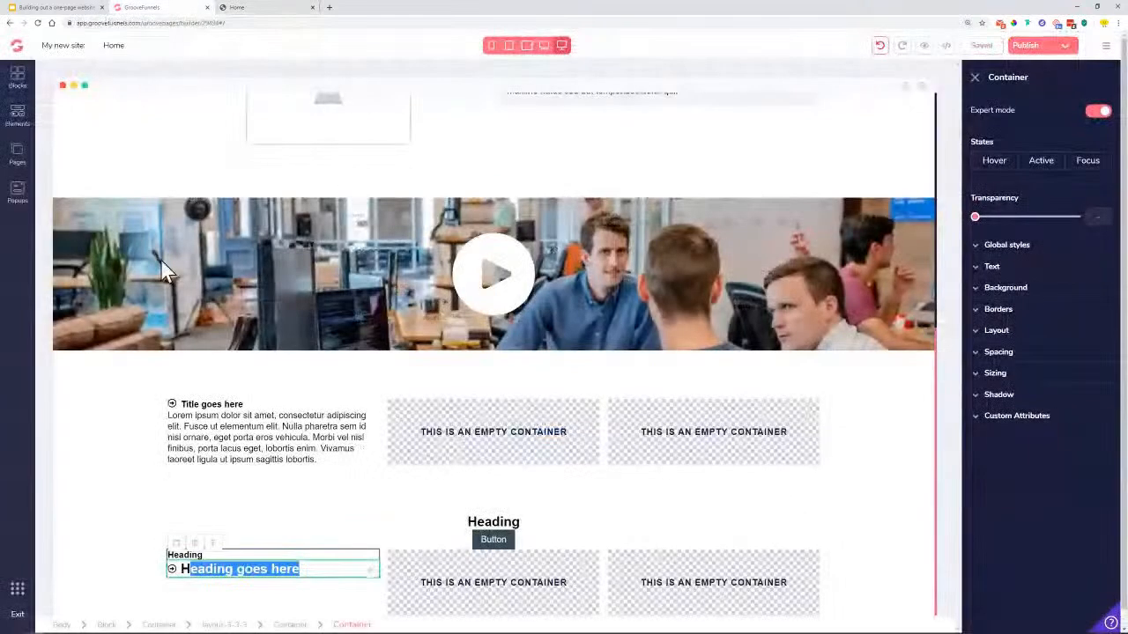
Duplicate the small Heading label and move the copy into the right column
left_click(187, 557)
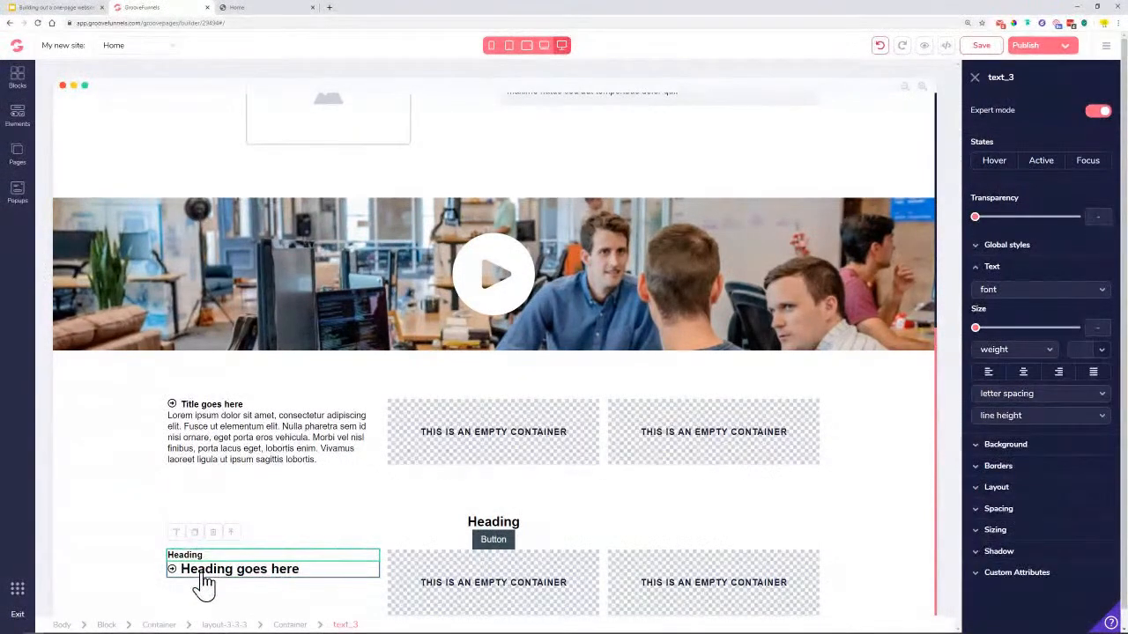
left_click(195, 532)
left_click_drag(371, 571, 716, 582)
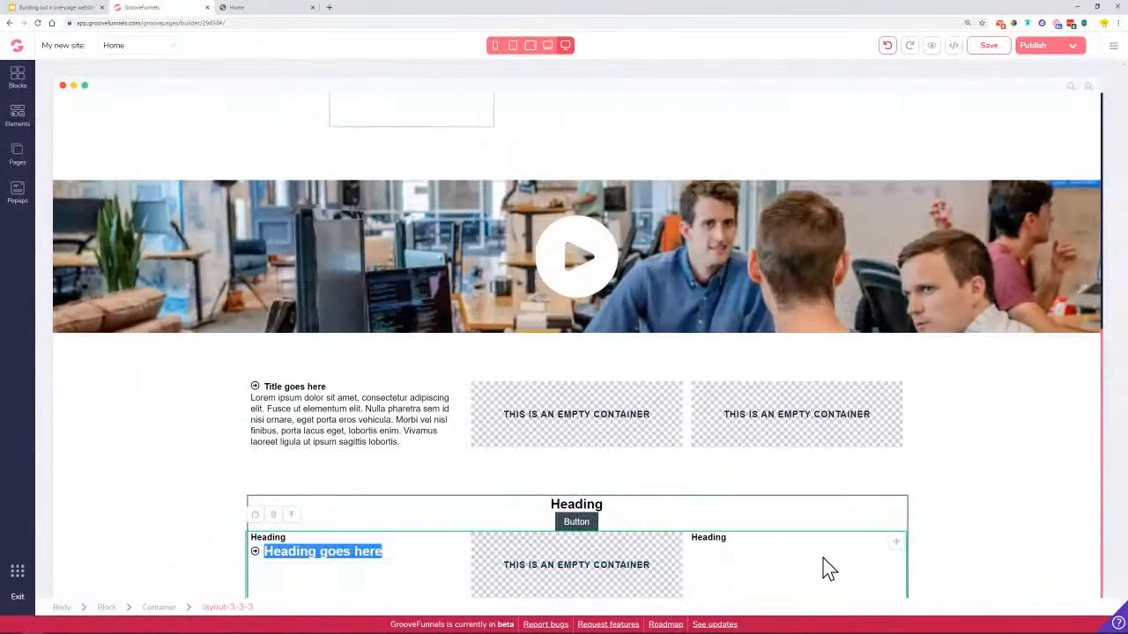
Set the left column container to Vertical direction with centred secondary alignment
left_click(434, 570)
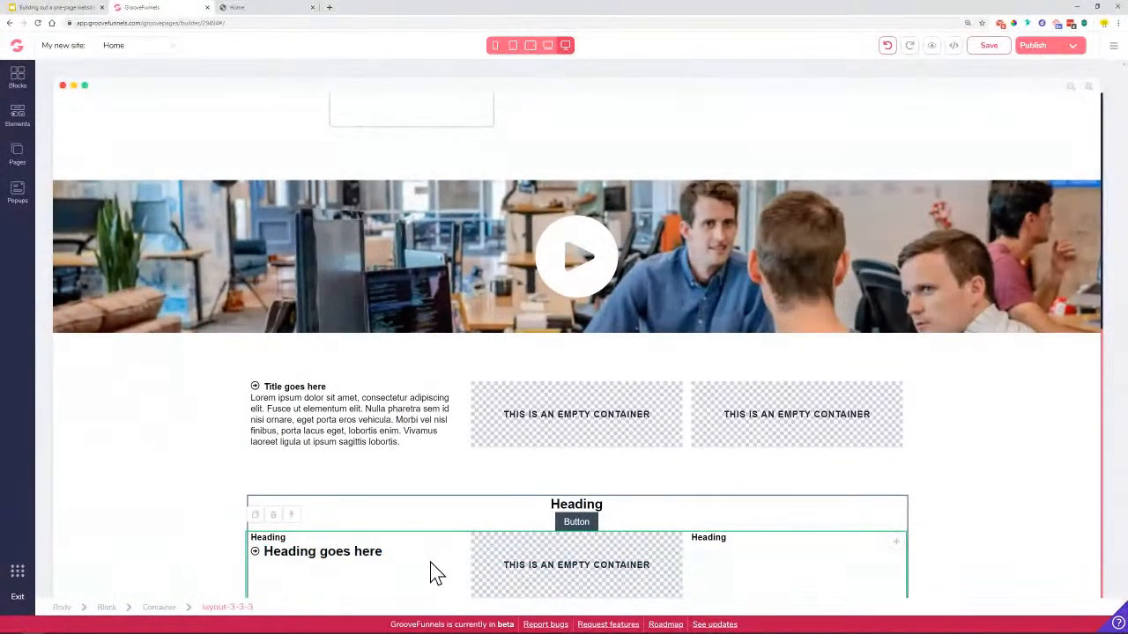
left_click(395, 553)
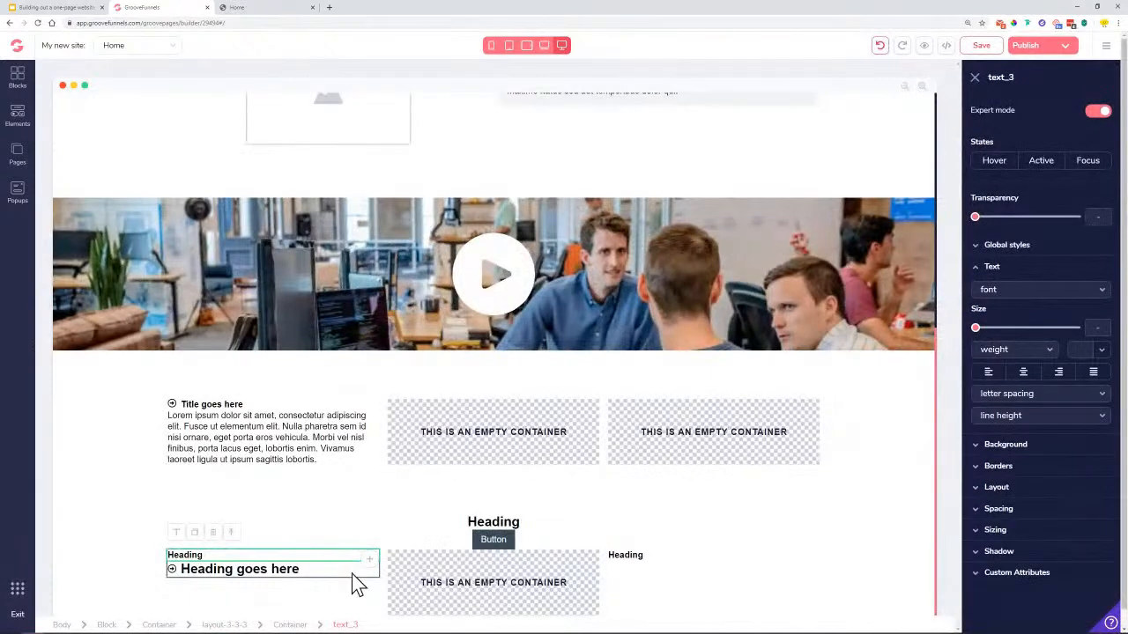
left_click(292, 625)
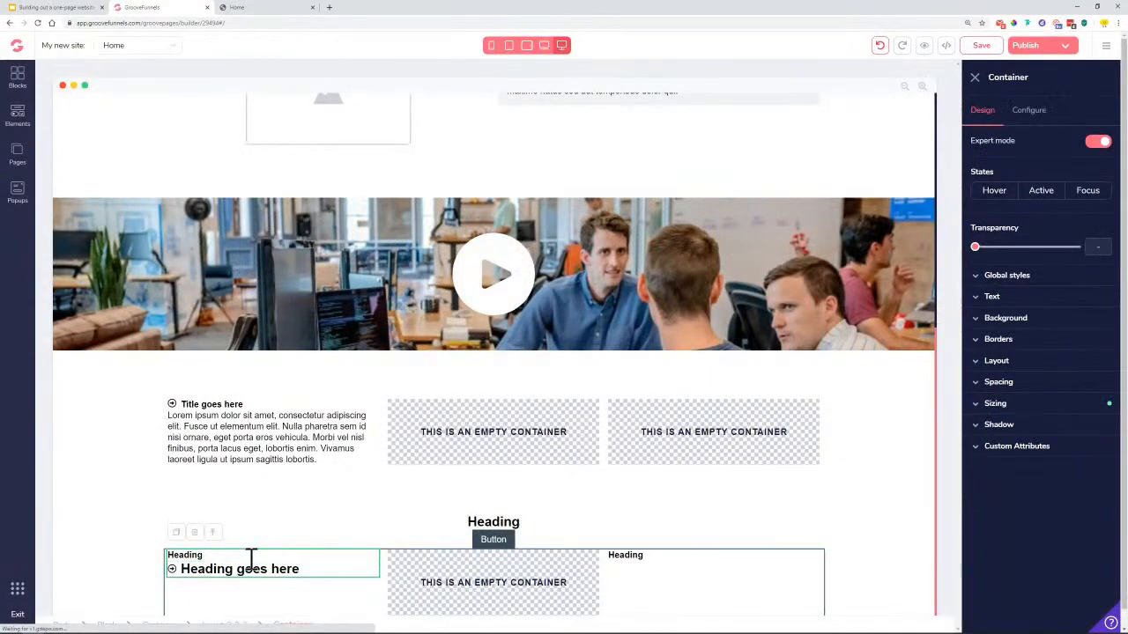
left_click(1015, 364)
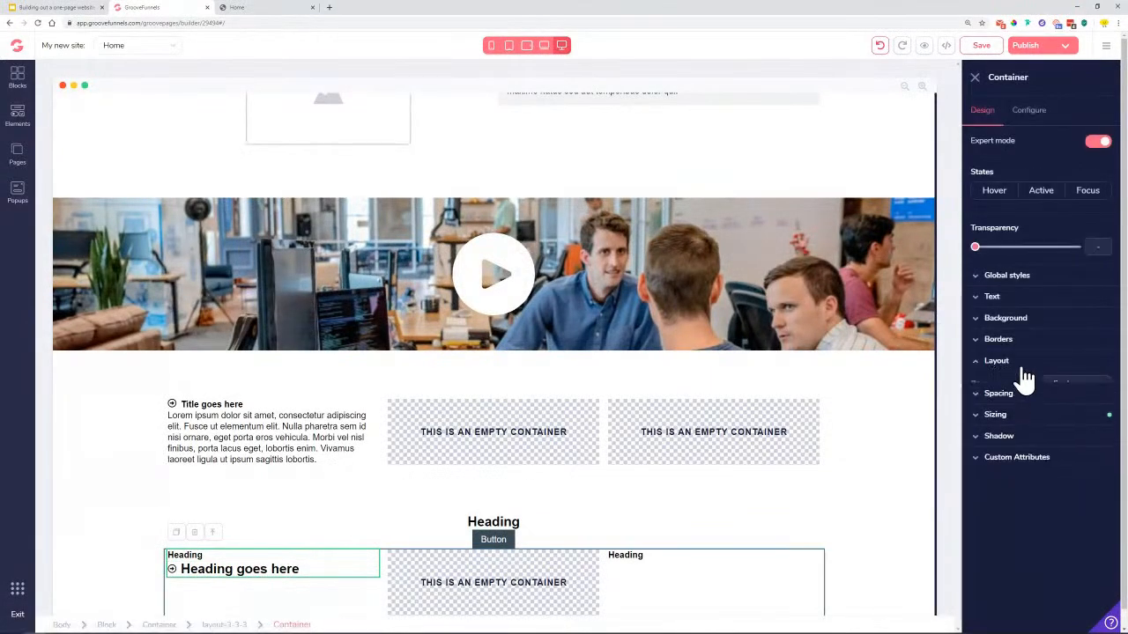
left_click(1097, 420)
left_click(1023, 491)
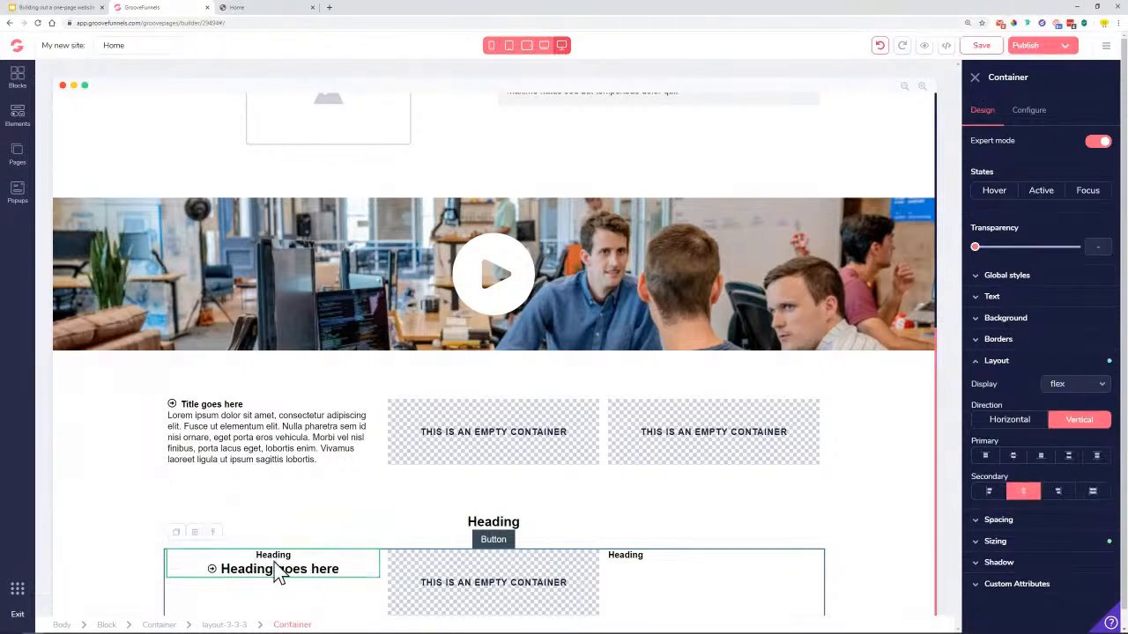
Give the middle and right columns the same Vertical direction and centred alignment
left_click(585, 582)
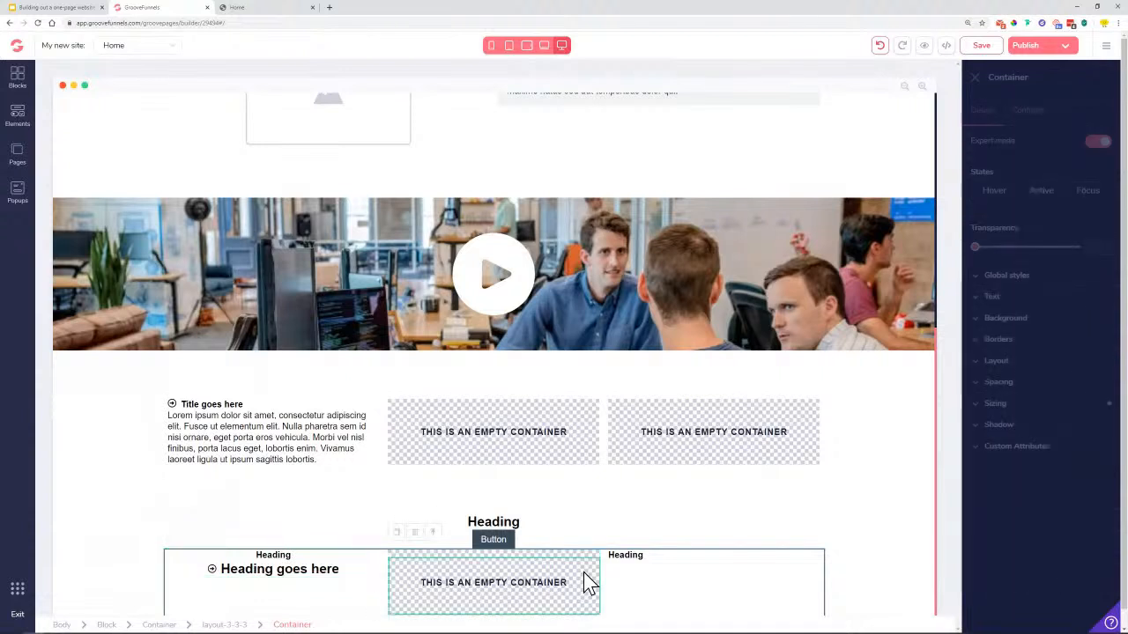
left_click(1054, 366)
left_click(1081, 421)
left_click(1023, 491)
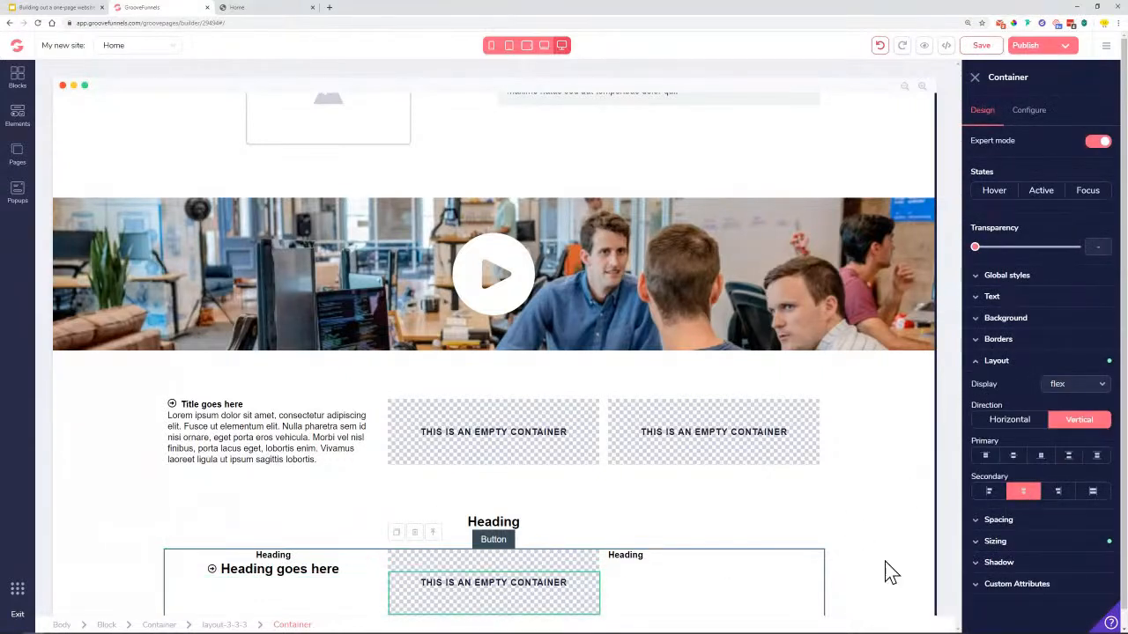
left_click(683, 592)
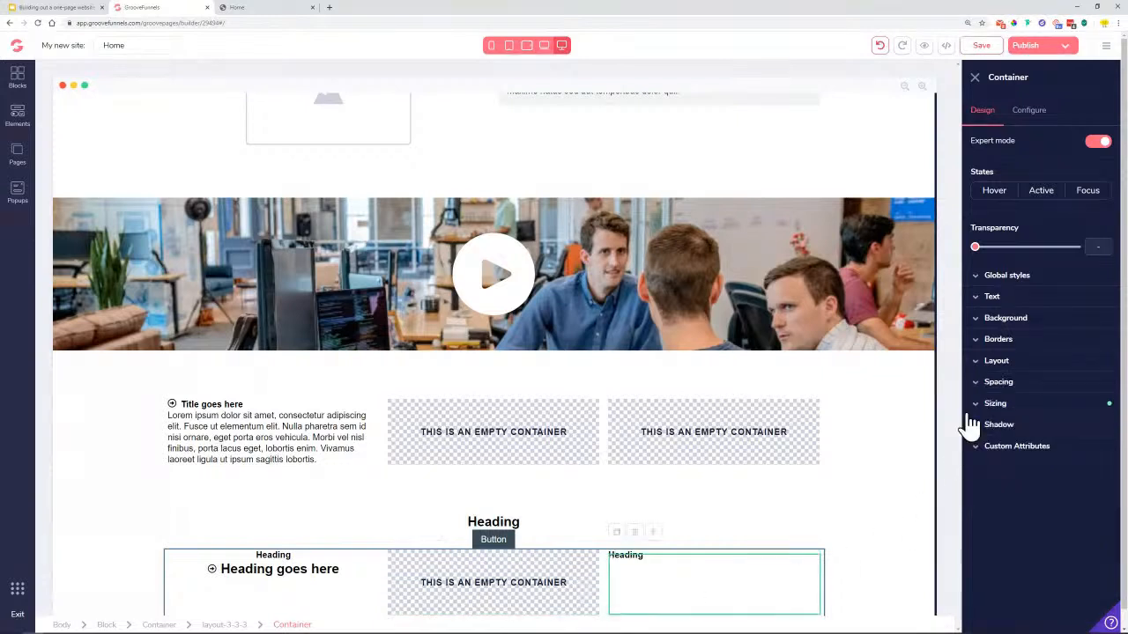
left_click(1013, 367)
left_click(1087, 422)
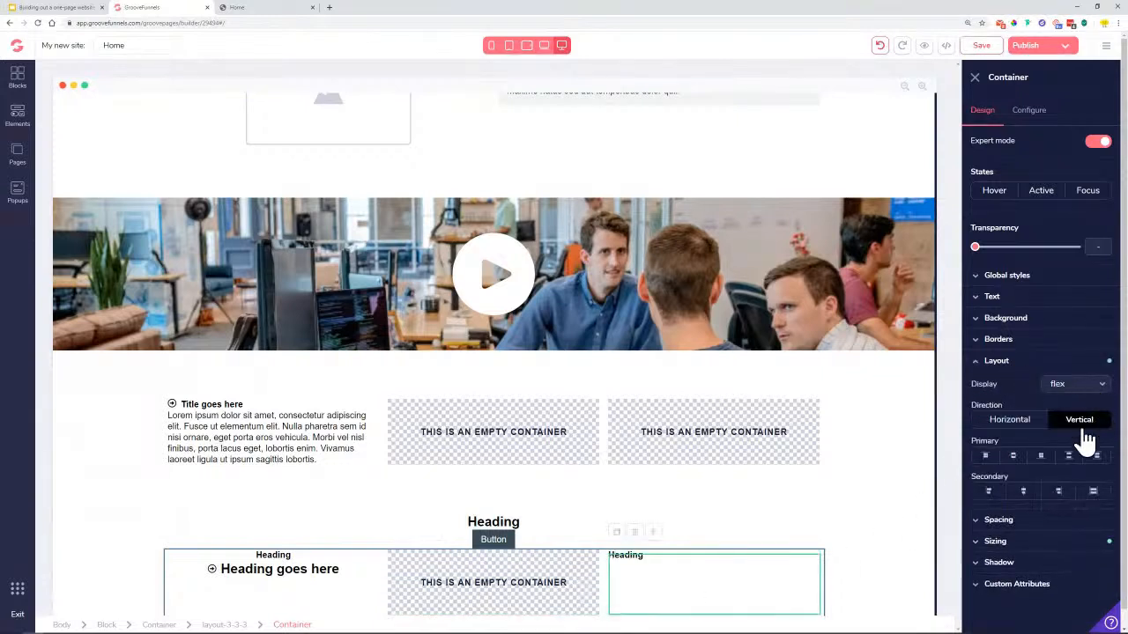
left_click(1032, 493)
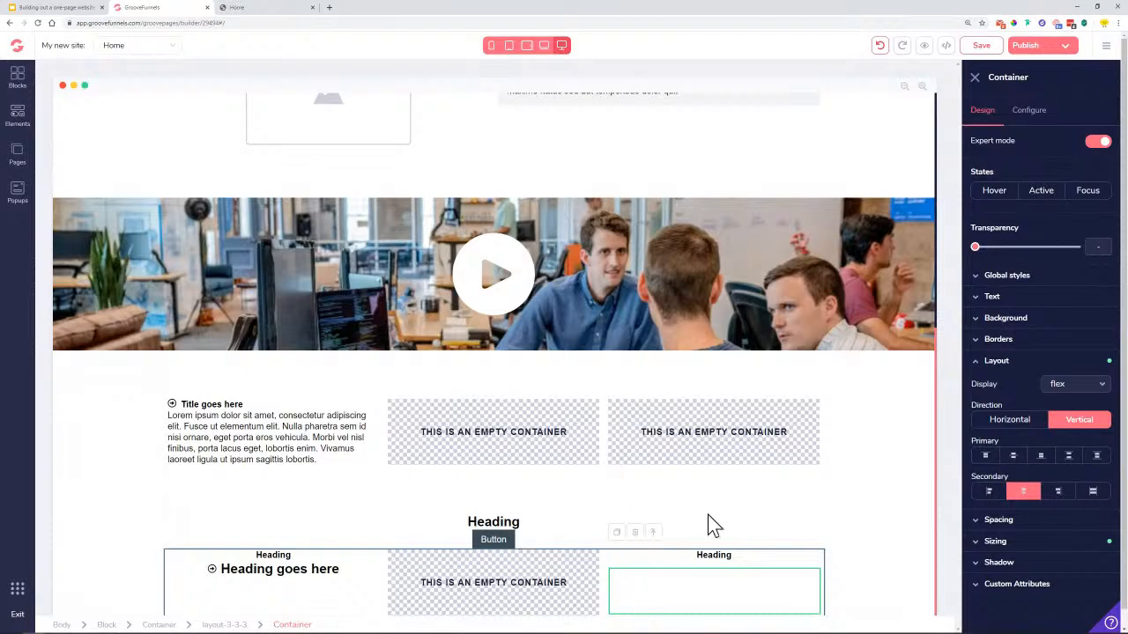
scroll(264, 539, "up", 5)
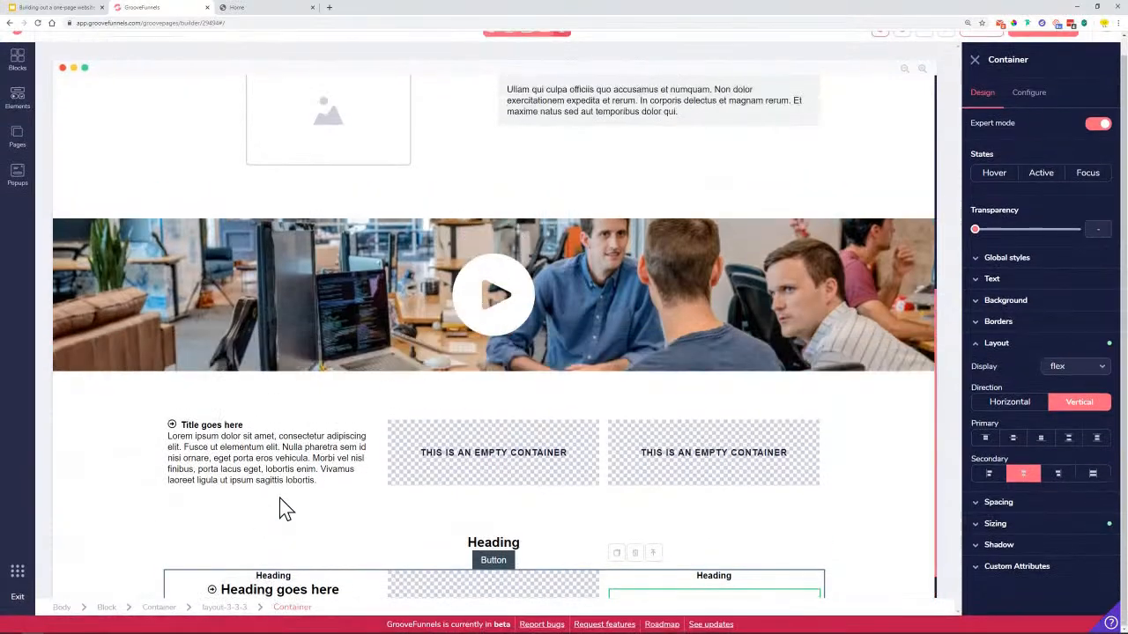
Review the reference page's contact section for comparison
scroll(289, 493, "down", 5)
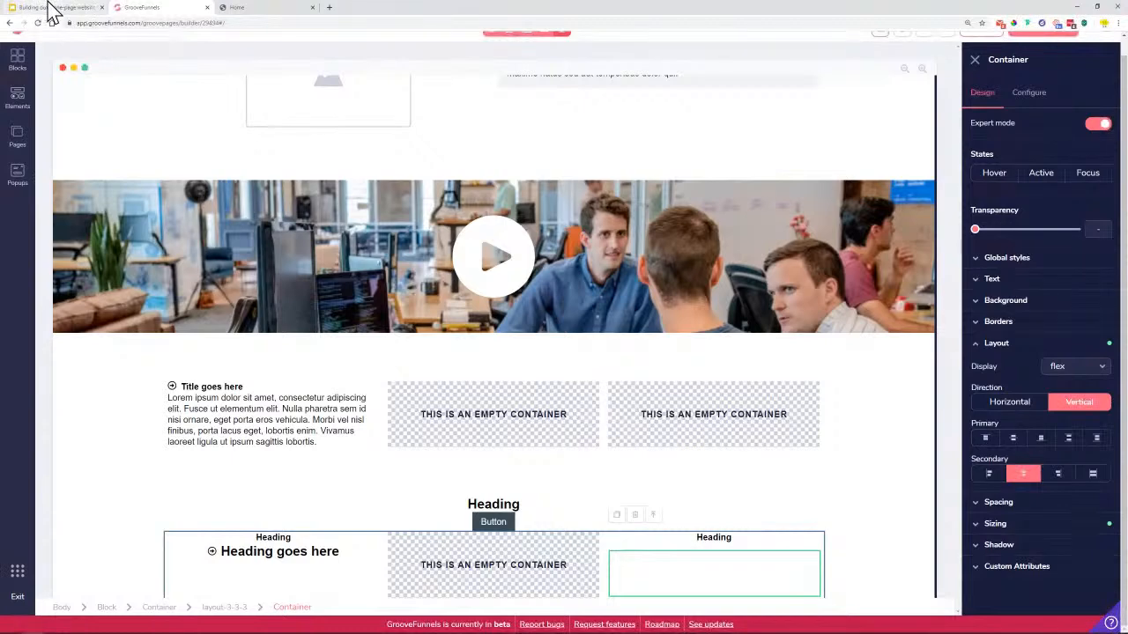
left_click(247, 9)
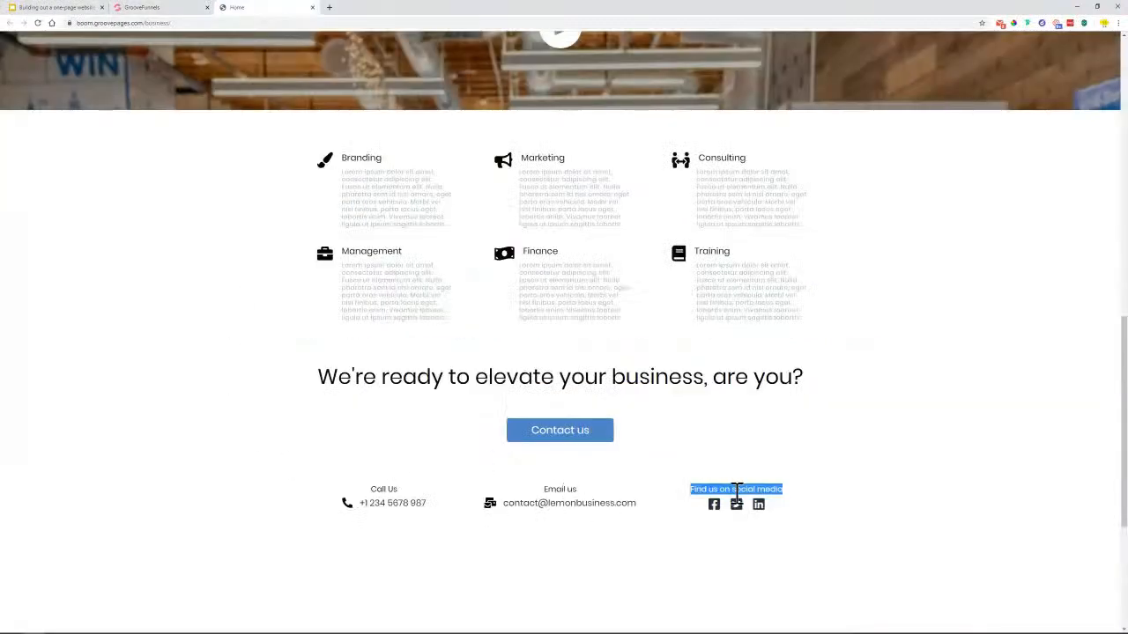
left_click(159, 8)
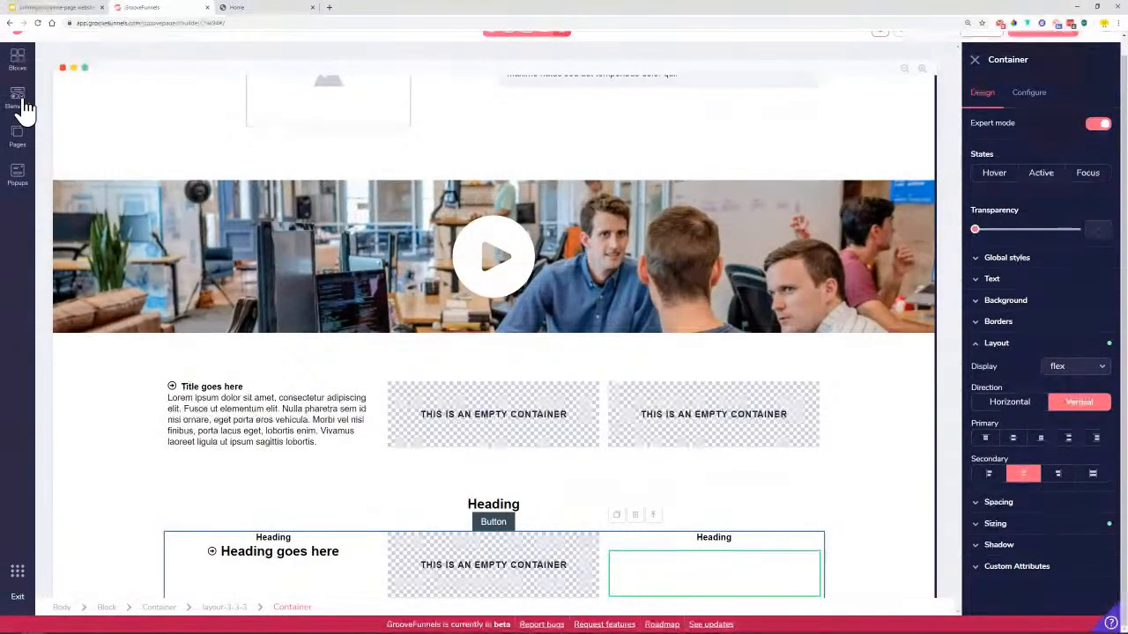
Drag an Icon element from the Media tiles beneath the right column's heading
left_click(18, 101)
scroll(120, 518, "down", 2)
scroll(121, 518, "down", 2)
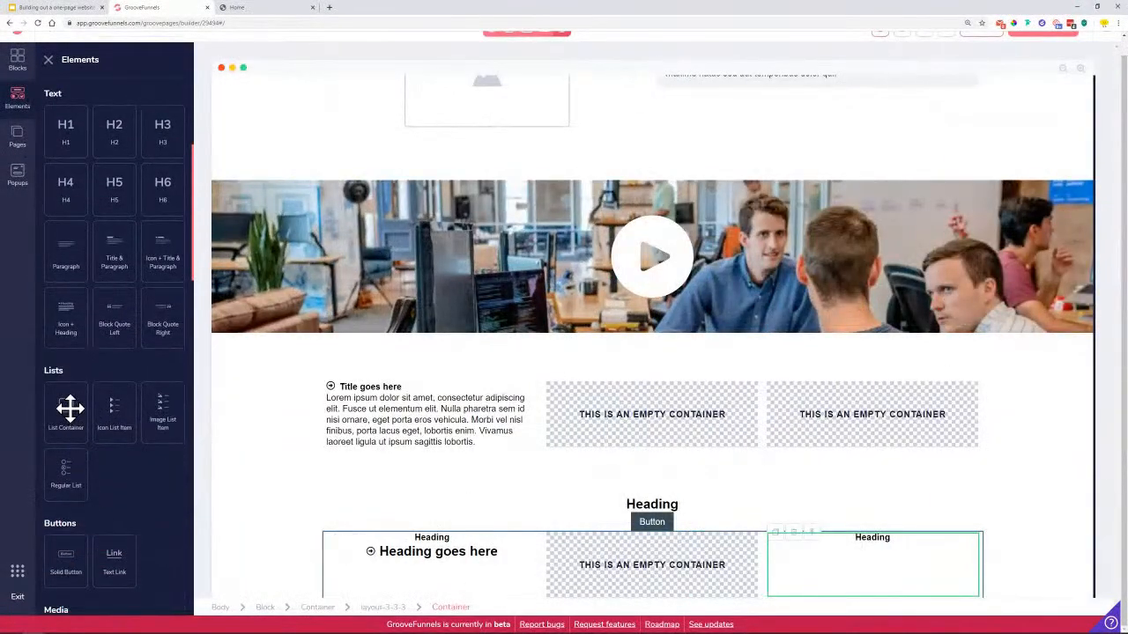
mouse_move(69, 405)
left_mouse_down()
mouse_move(100, 457)
mouse_move(541, 566)
mouse_move(79, 408)
left_mouse_up()
scroll(102, 427, "down", 4)
left_click_drag(63, 527, 877, 571)
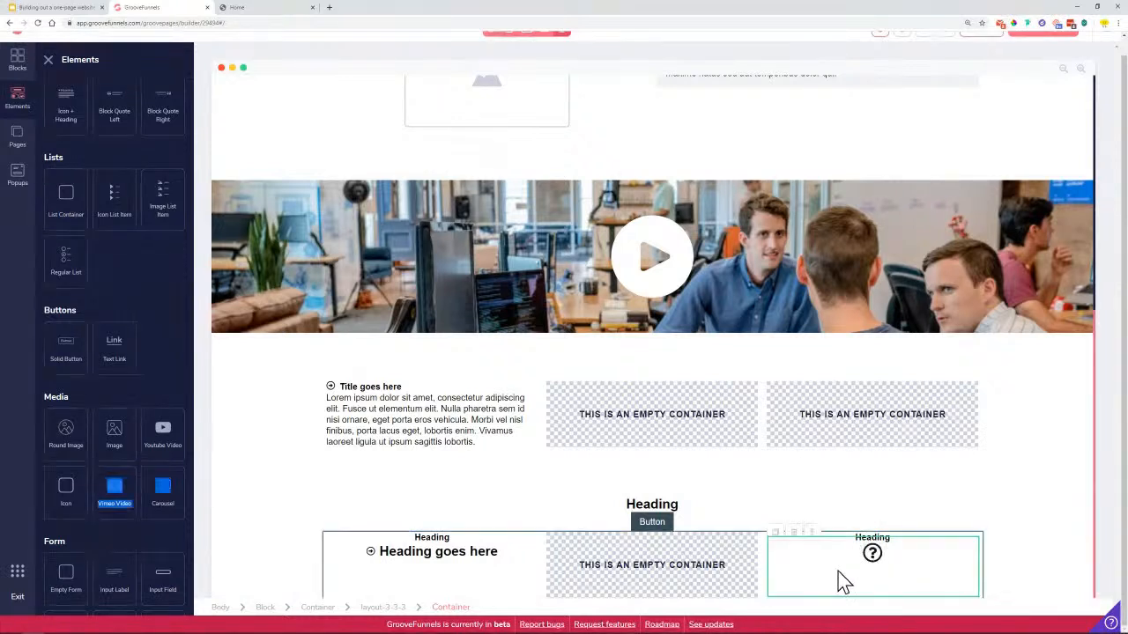
Close Elements and scroll through the reference site's map, footer and social icons
left_click(49, 61)
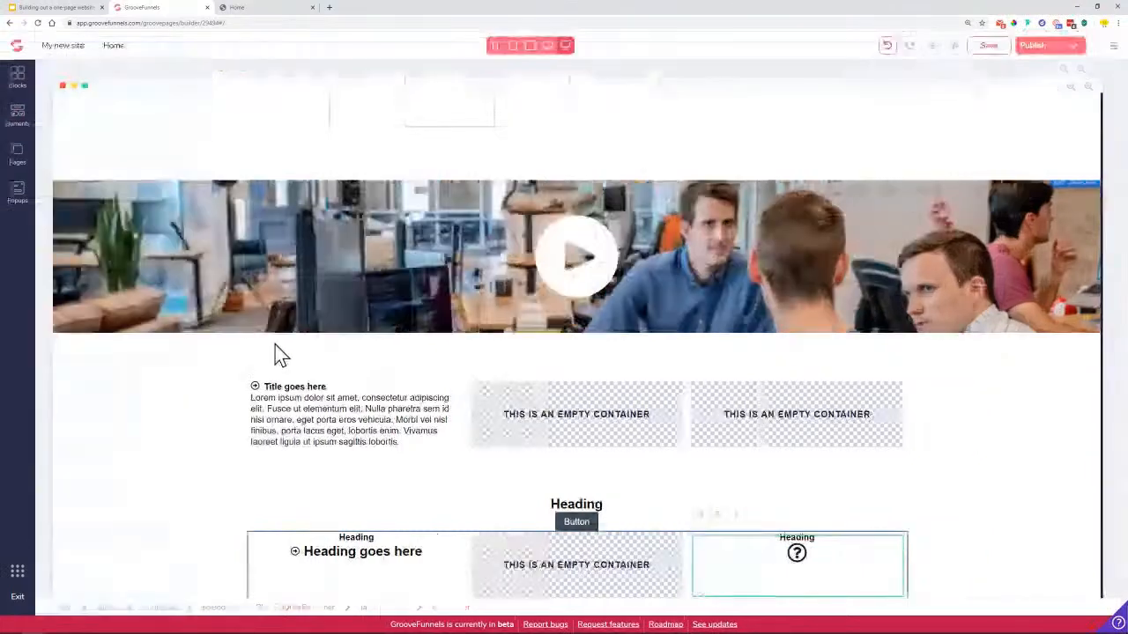
left_click(246, 9)
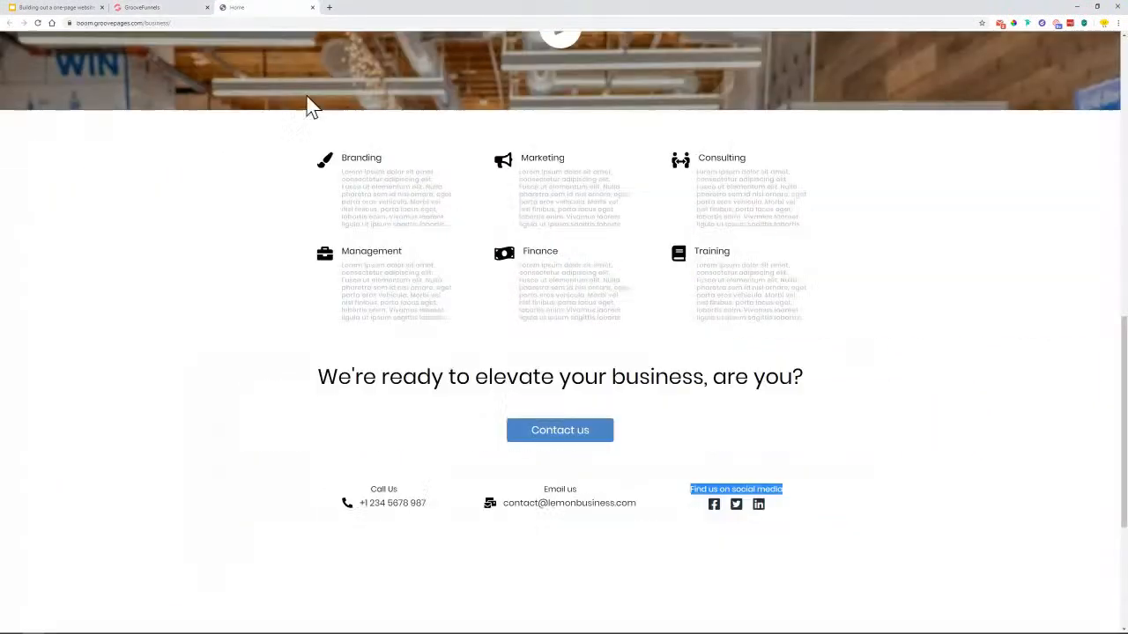
scroll(687, 489, "down", 1)
scroll(703, 484, "down", 2)
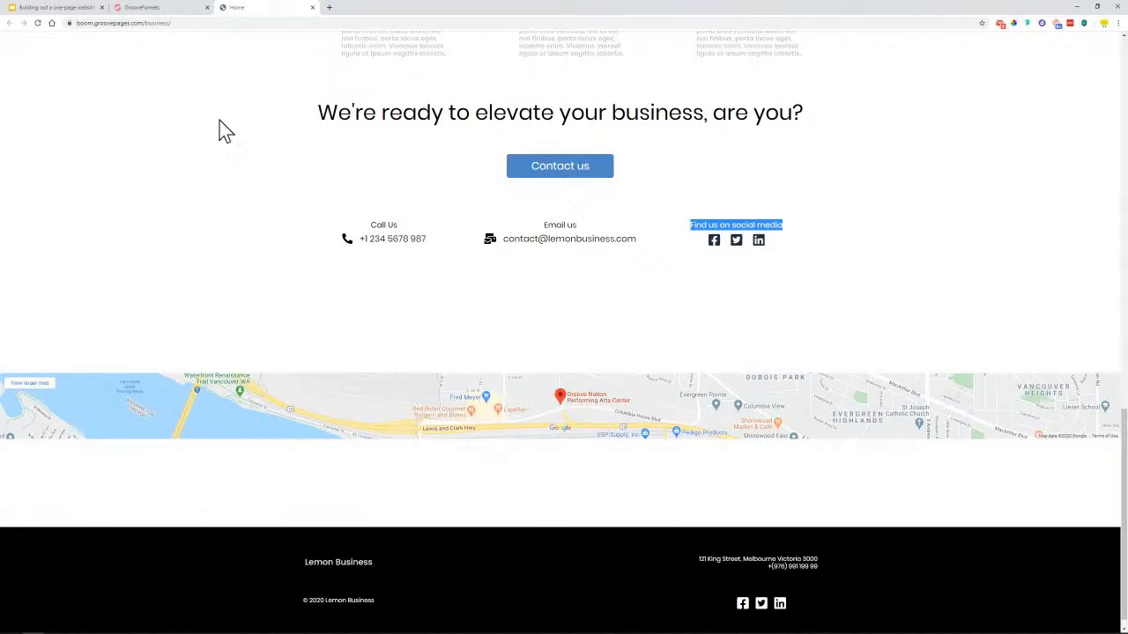
left_click(143, 8)
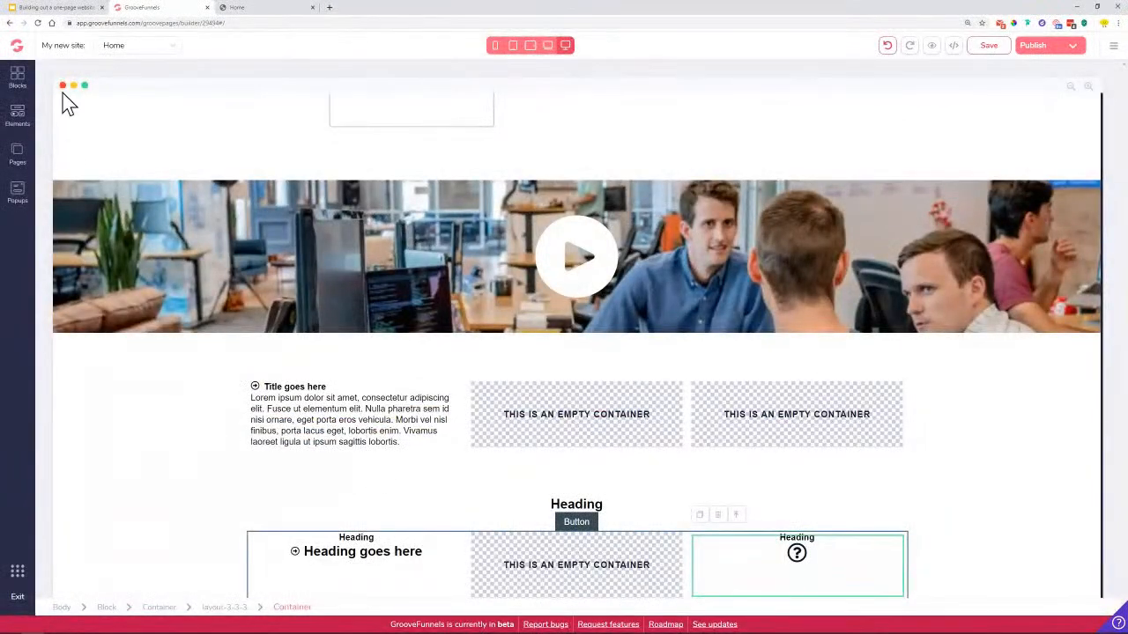
left_click(18, 116)
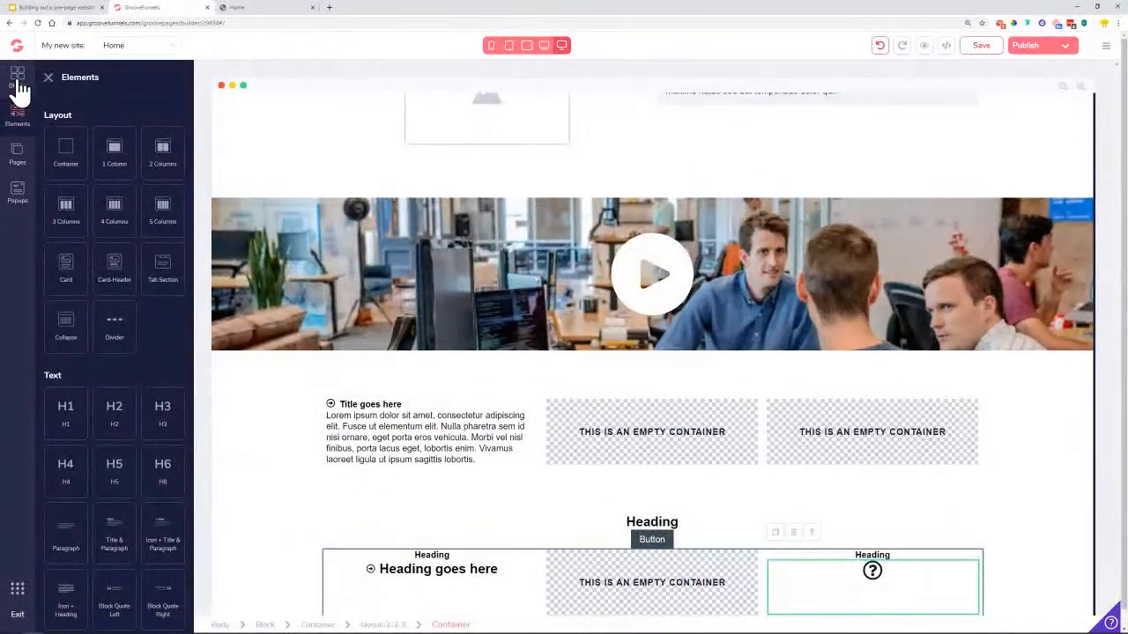
Drag a Blocks > Wireframes > Empty container block below the three-column row
left_click(19, 81)
left_click(144, 118)
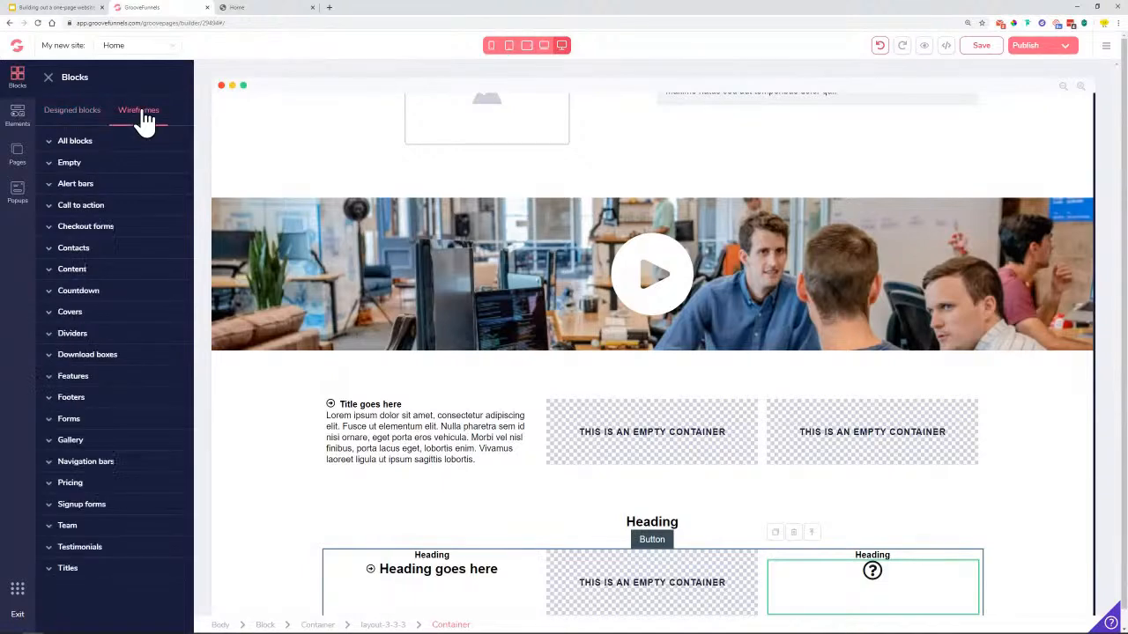
left_click(57, 165)
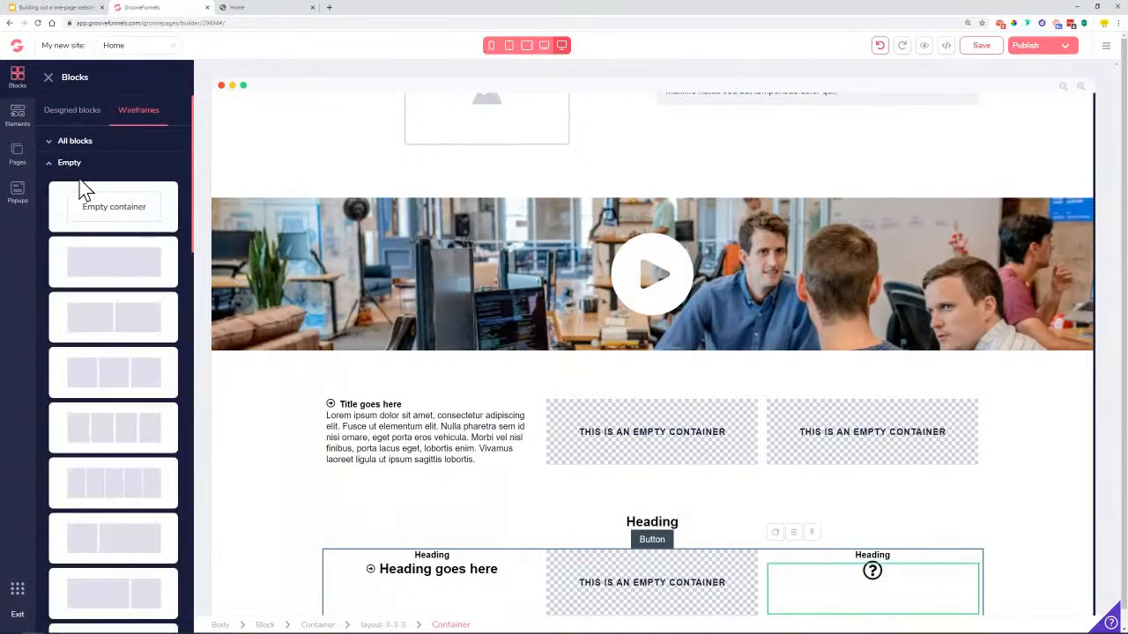
left_click_drag(106, 215, 550, 573)
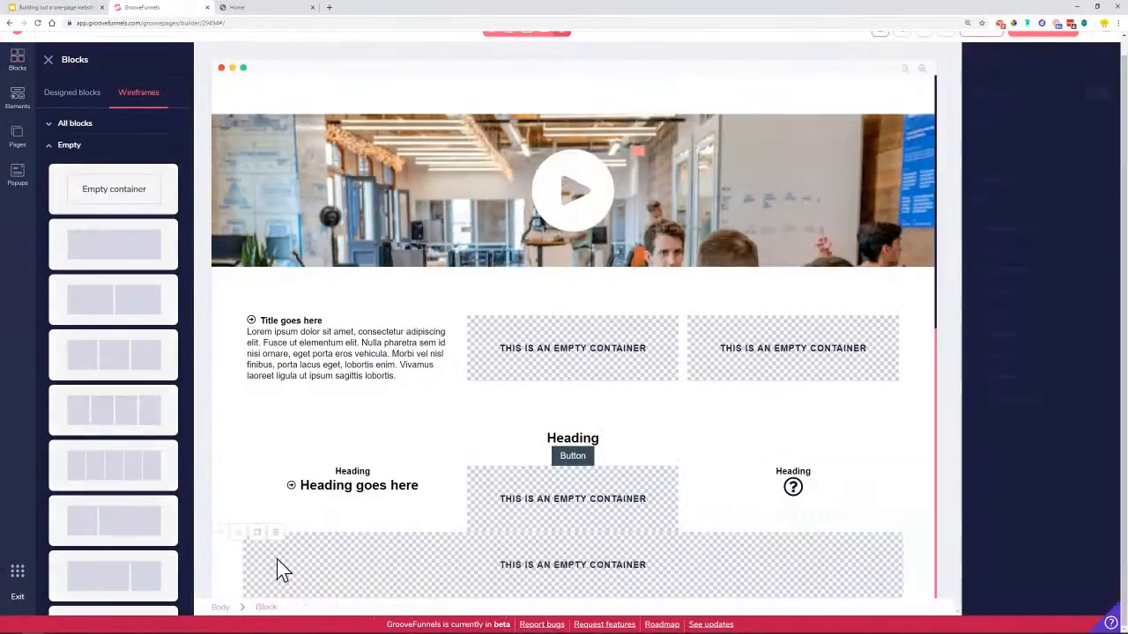
Set the bottom block's margin to 4.5rem and select its inner empty container
left_click(231, 567)
left_click(1022, 334)
left_click(1041, 359)
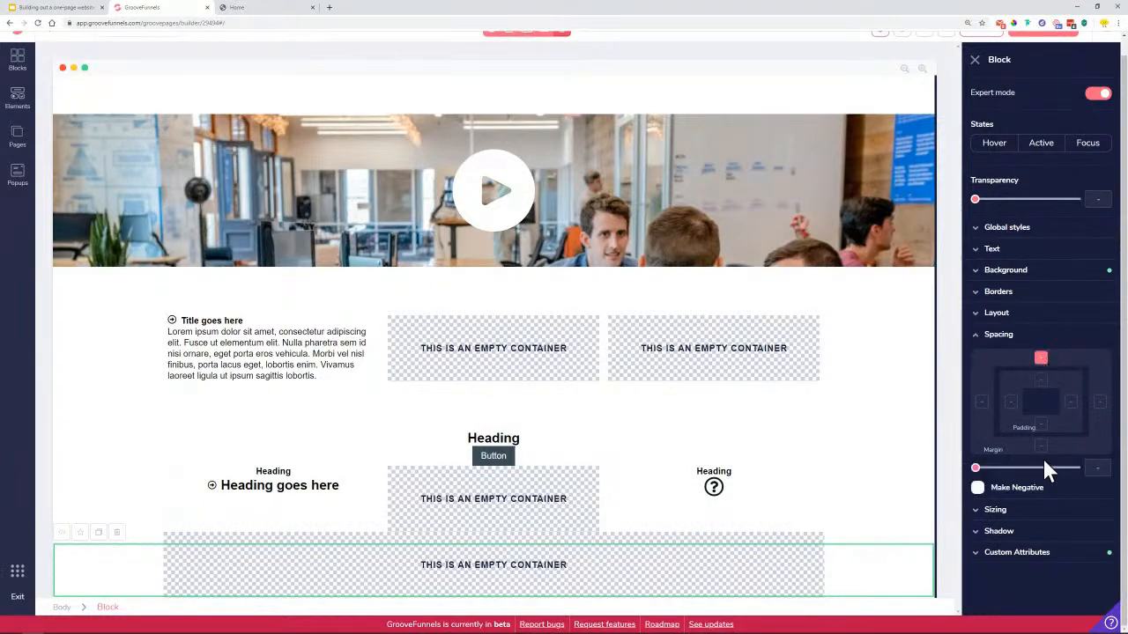
left_click_drag(978, 476, 1053, 489)
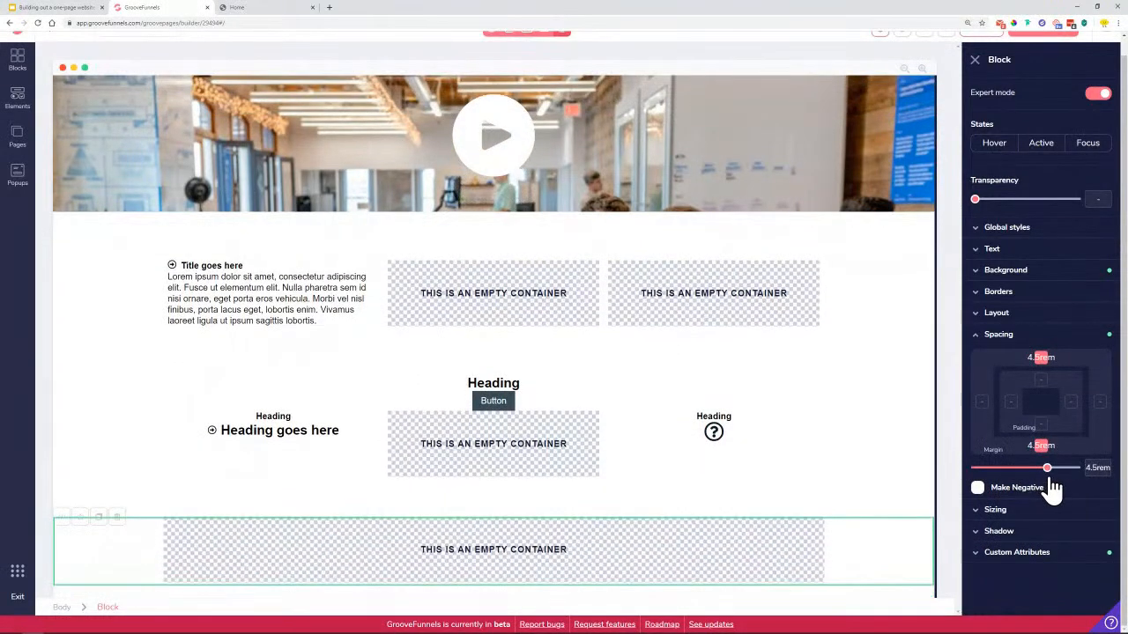
left_click(300, 564)
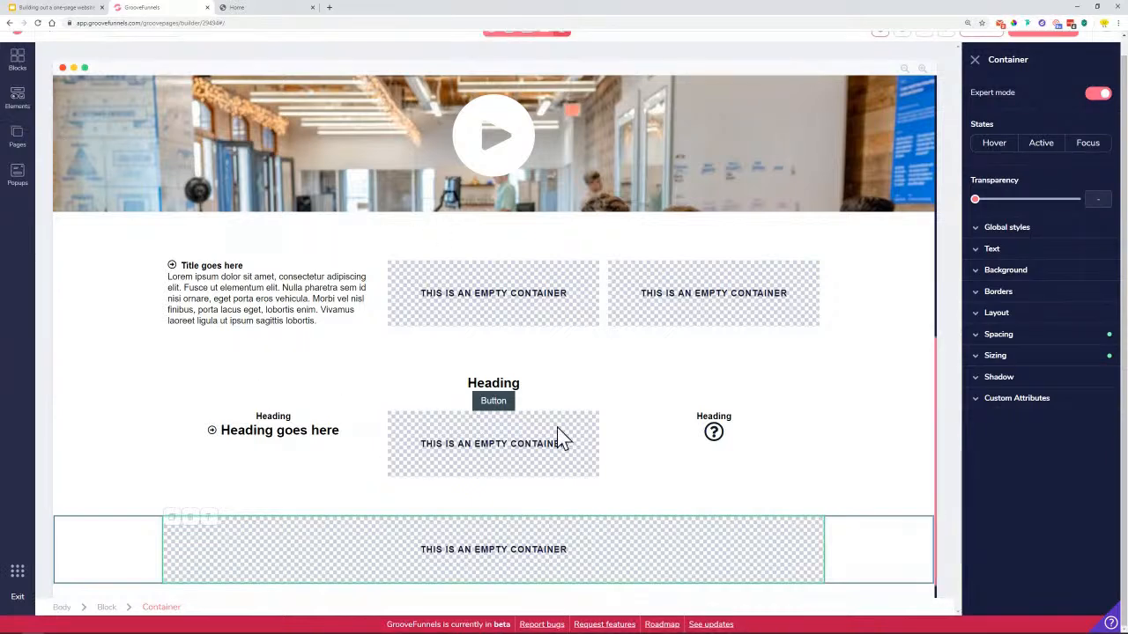
scroll(361, 126, "up", 1)
left_click(278, 11)
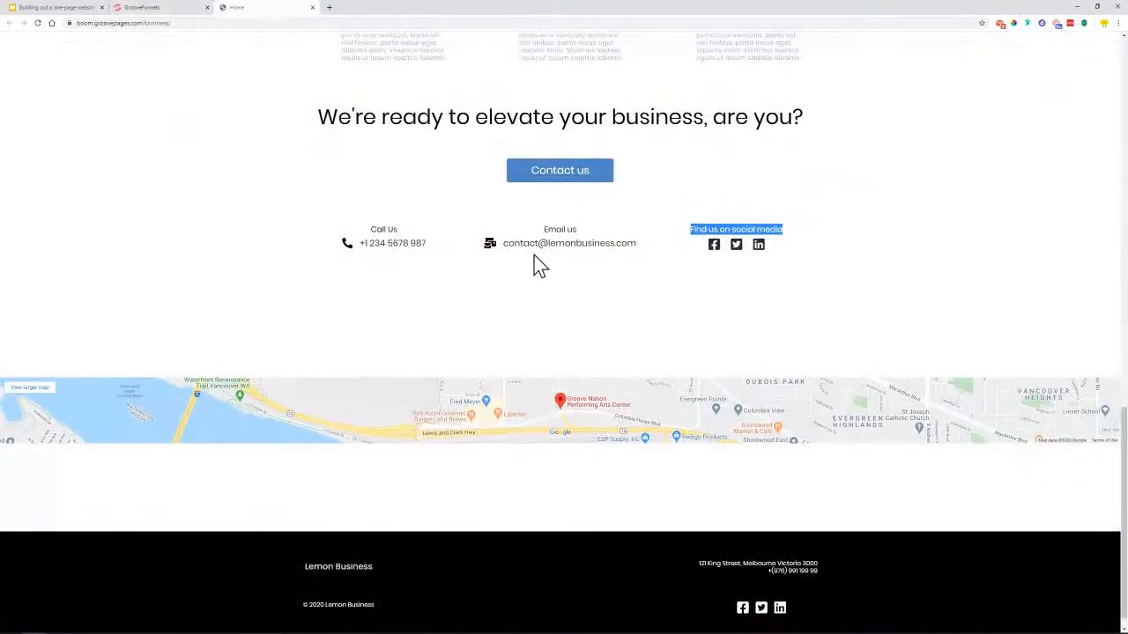
scroll(536, 255, "up", 10)
scroll(458, 168, "up", 1)
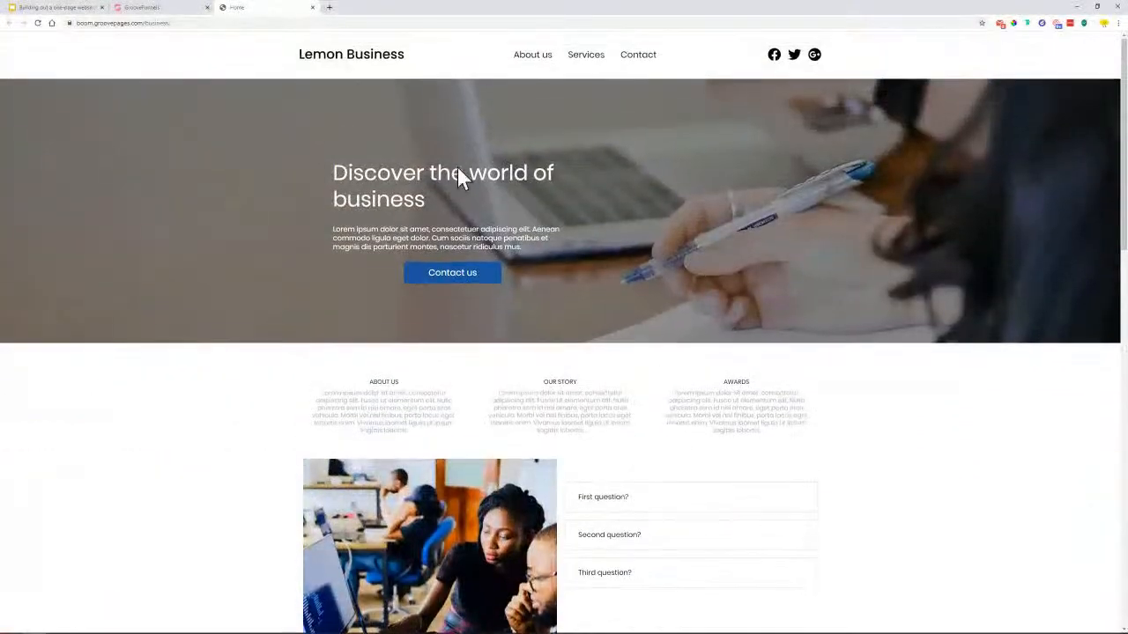
scroll(352, 358, "down", 10)
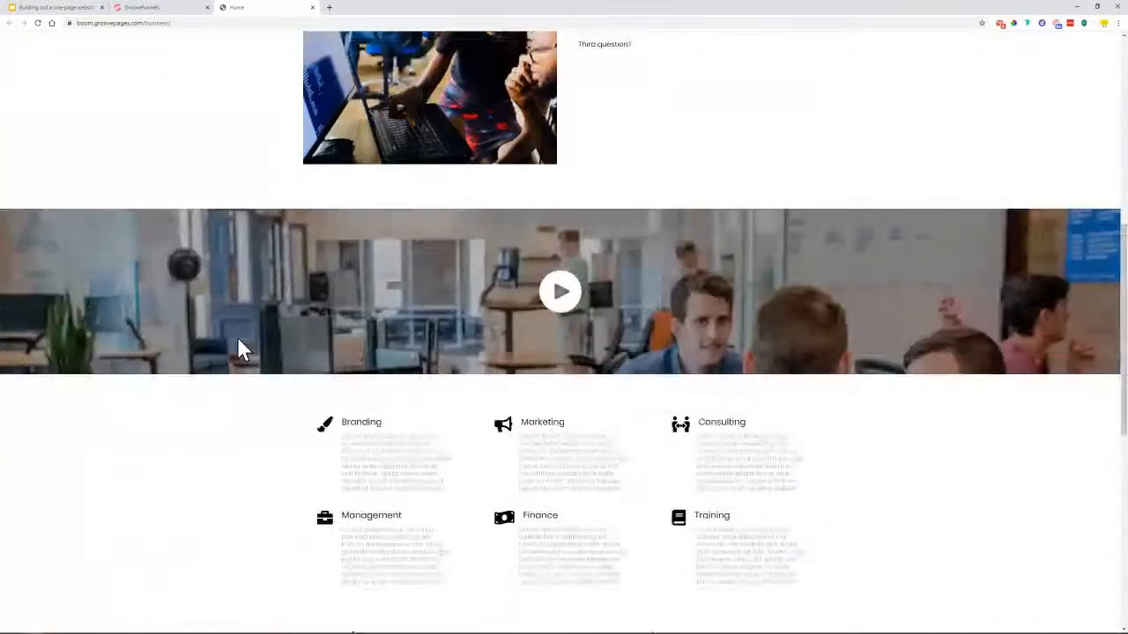
scroll(255, 363, "down", 4)
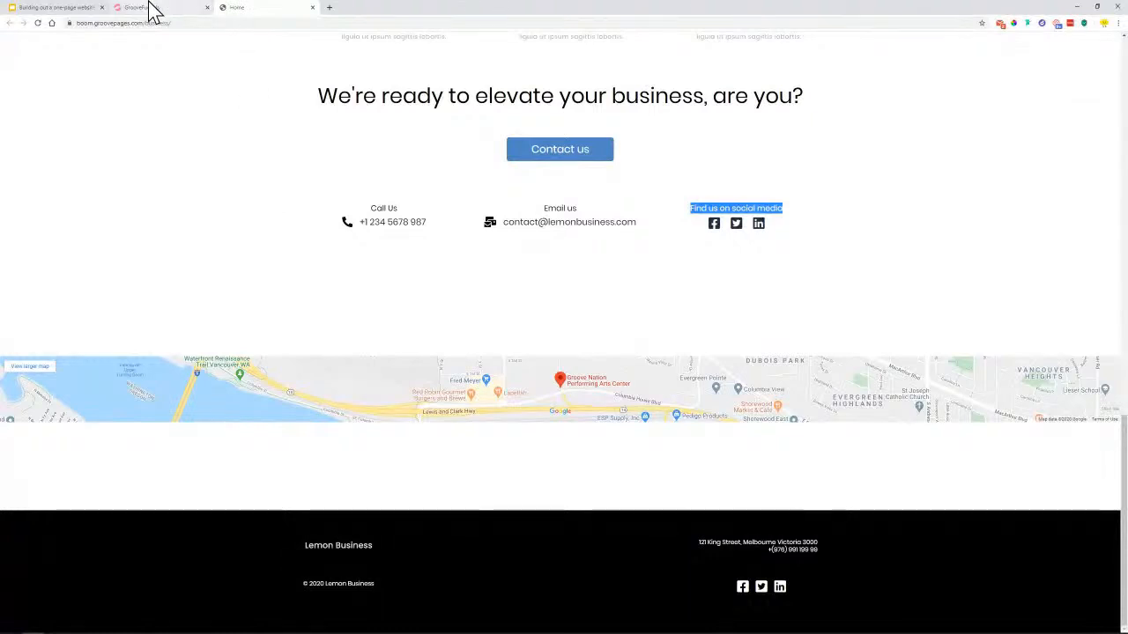
left_click(153, 8)
scroll(457, 554, "down", 2)
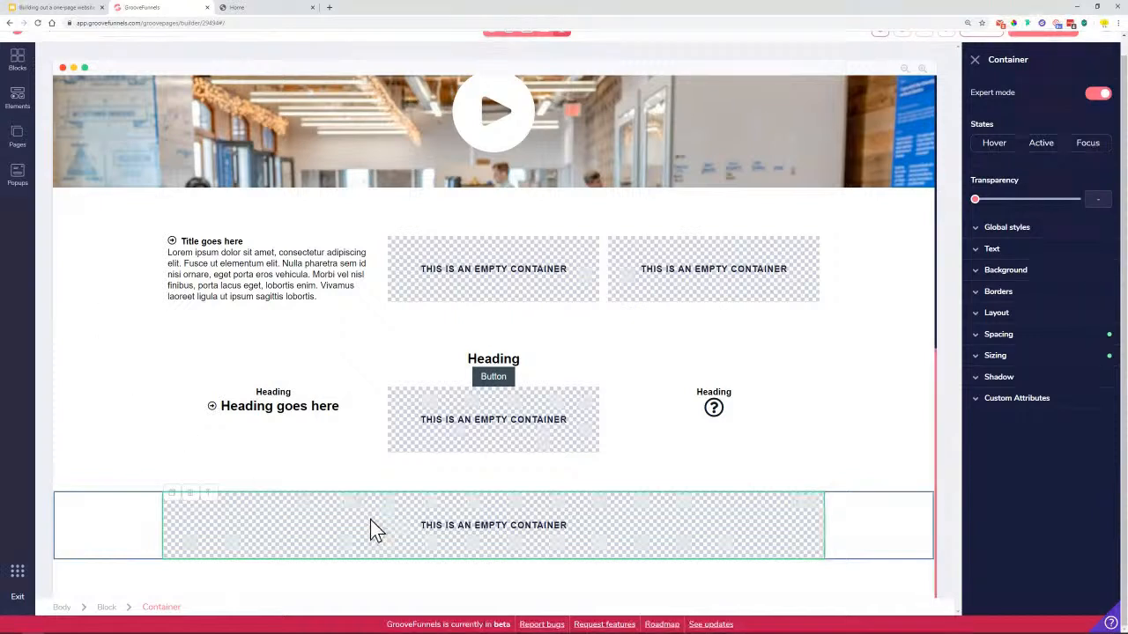
Drag a Google Maps element from the Other section into the bottom empty container
left_click(19, 101)
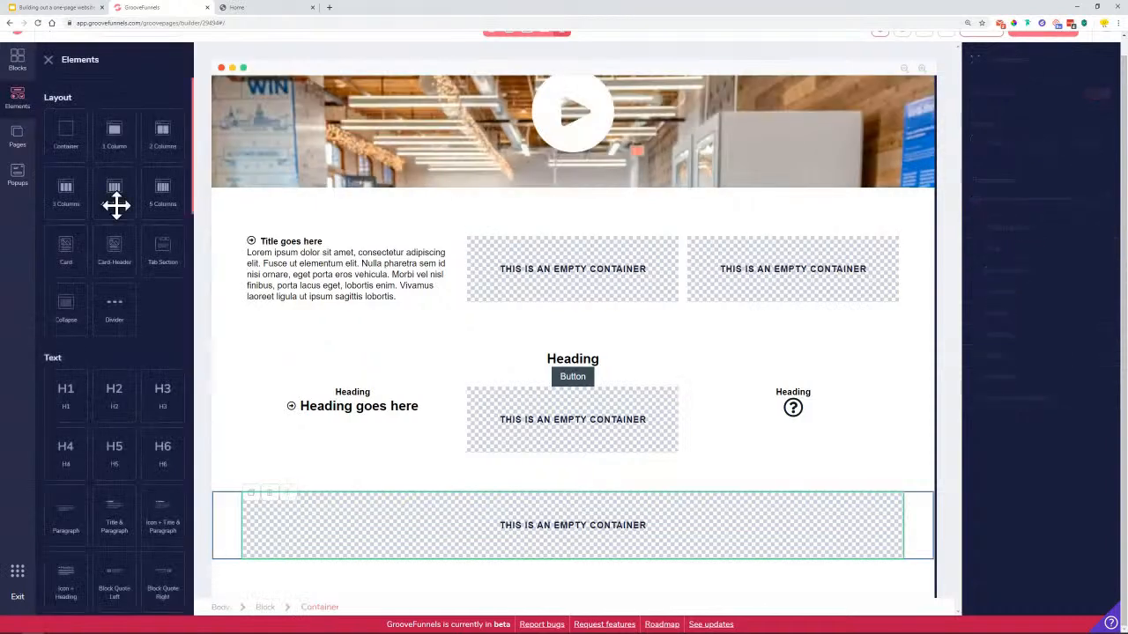
scroll(130, 229, "down", 10)
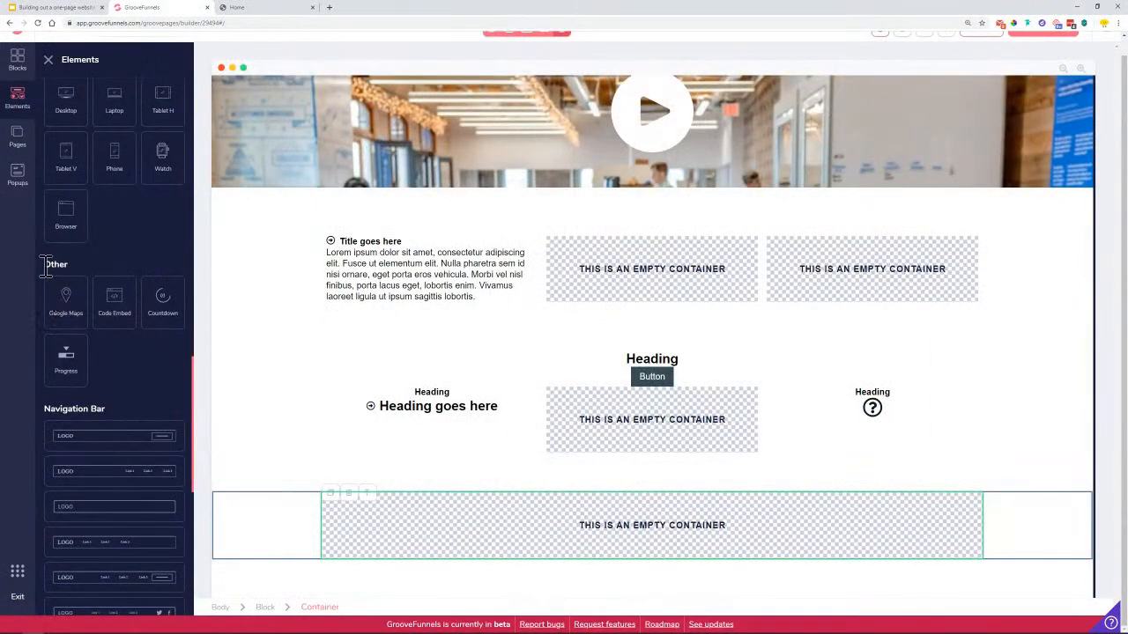
left_click_drag(64, 300, 503, 536)
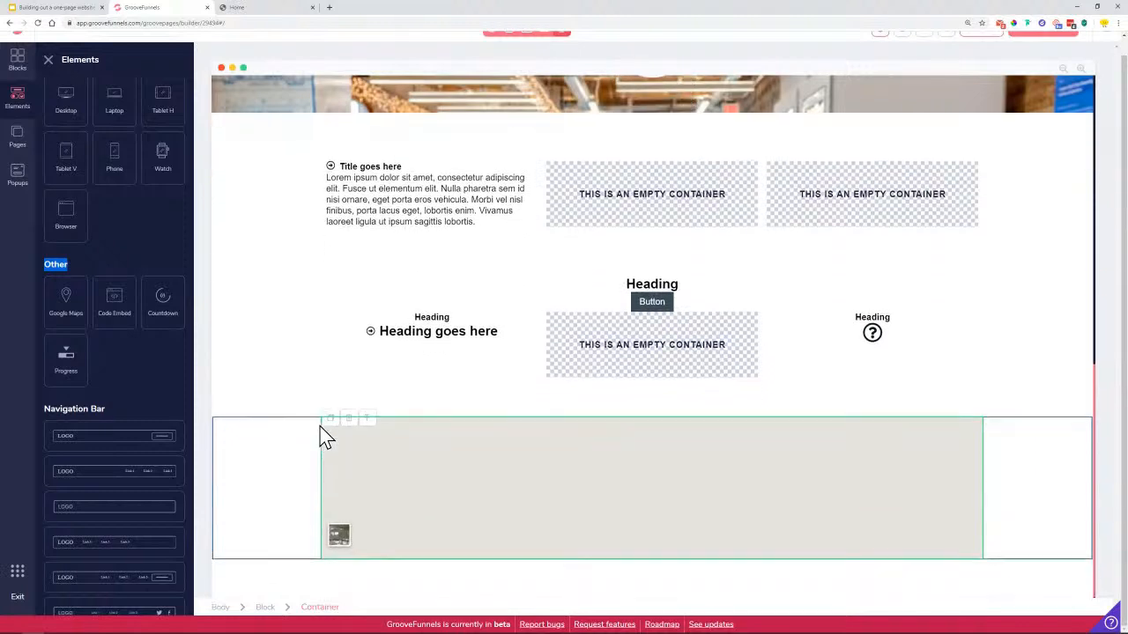
left_click(49, 59)
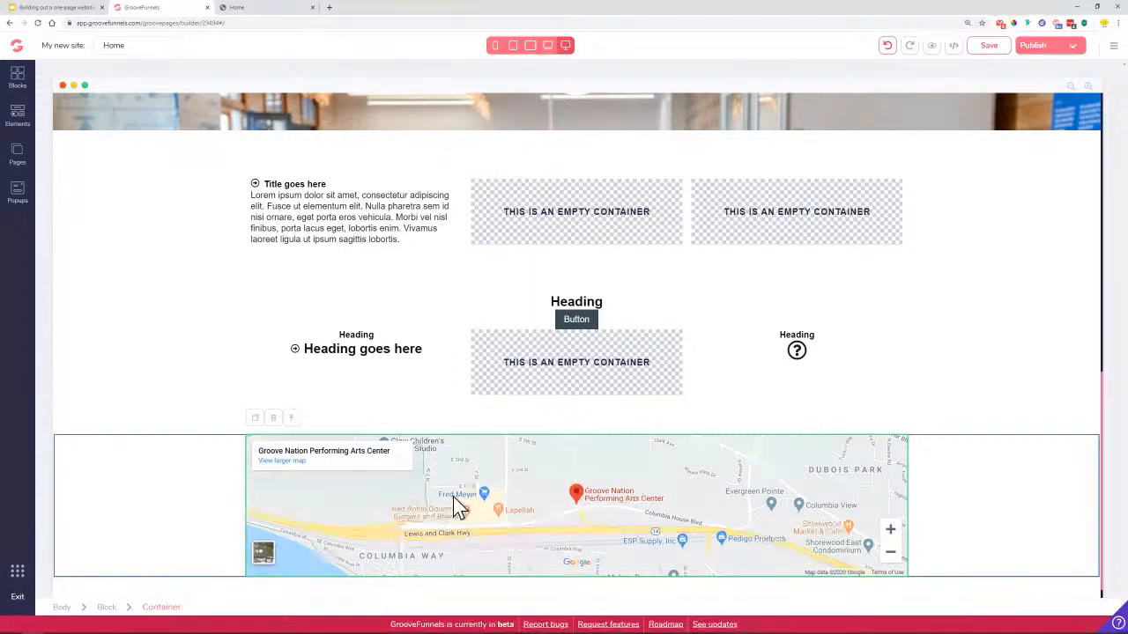
Set the map's parent container max-width to 100%, then compare with the reference map
left_click(529, 528)
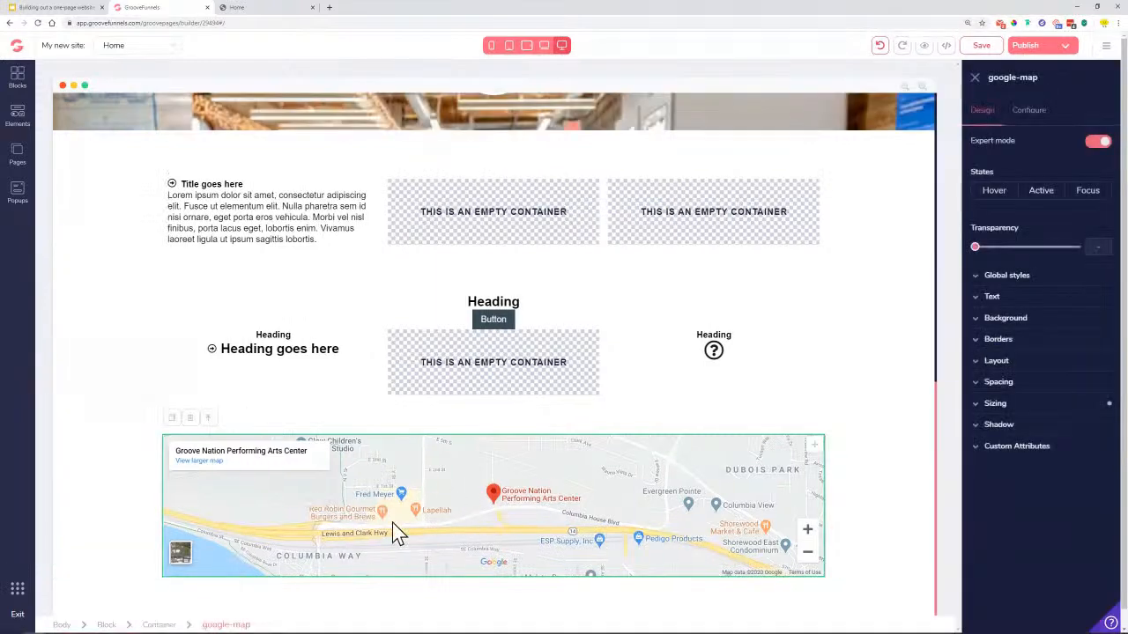
left_click(161, 625)
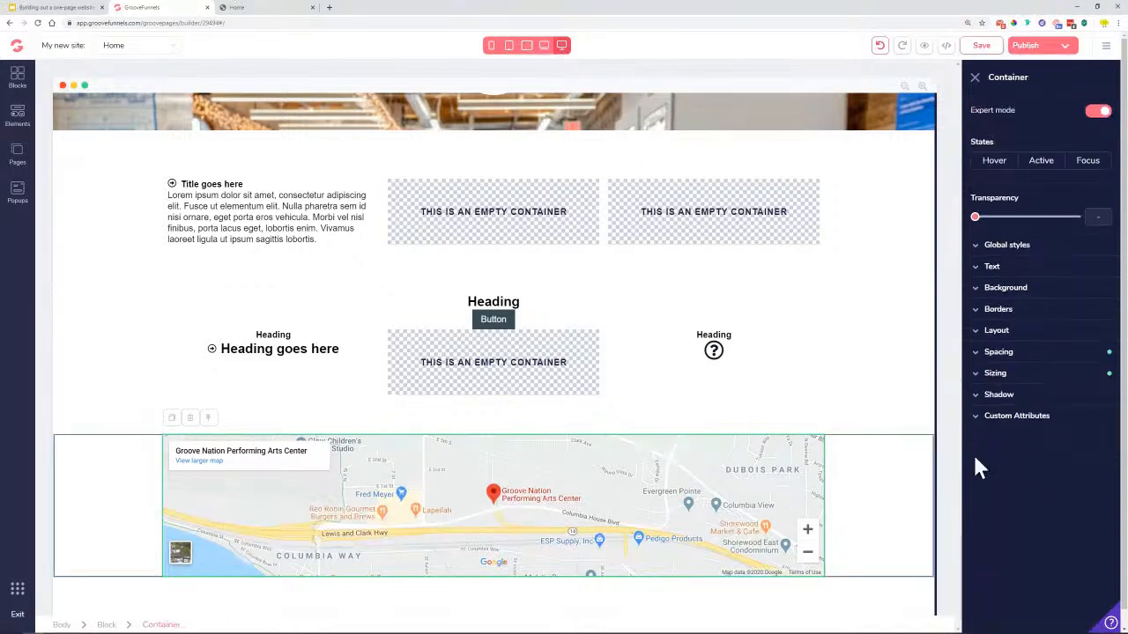
left_click(1022, 384)
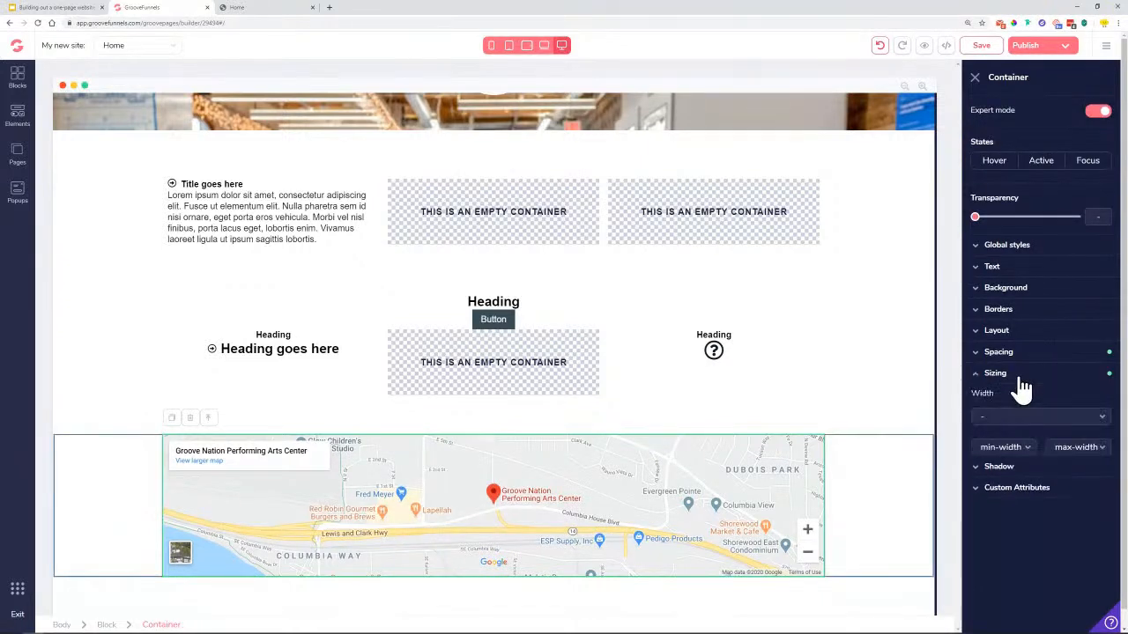
left_click(1080, 447)
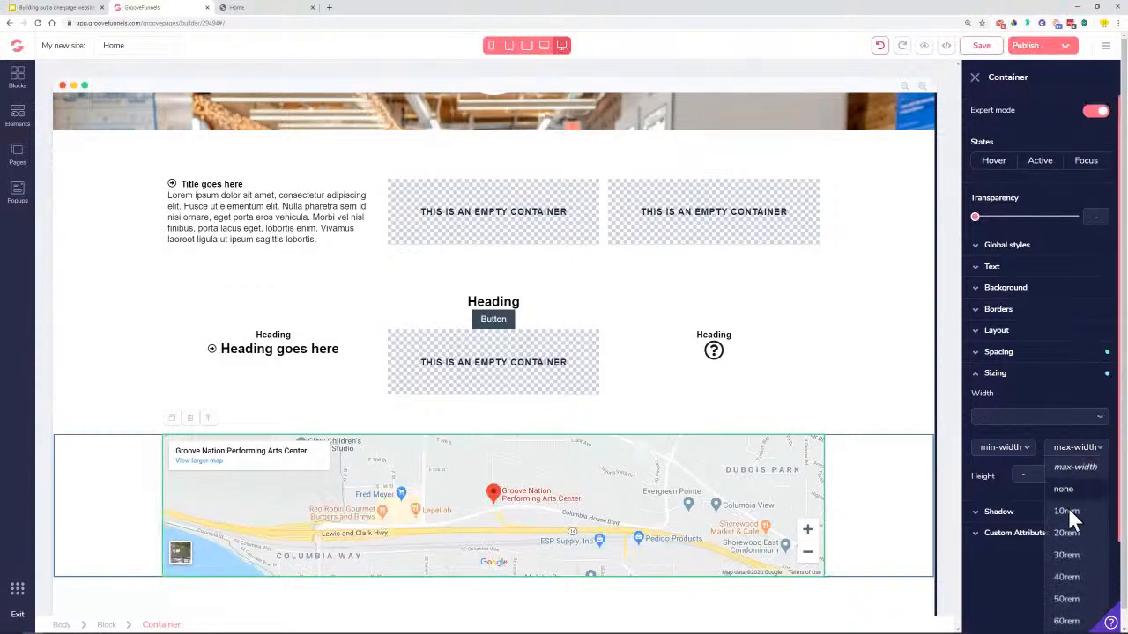
scroll(1067, 529, "down", 2)
left_click(1065, 621)
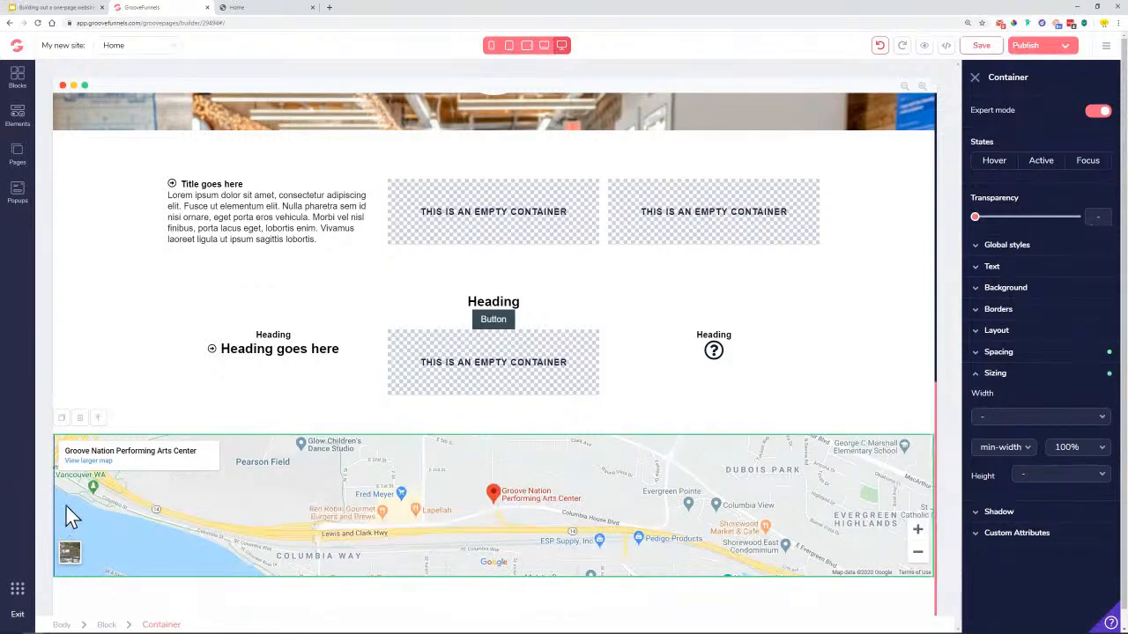
left_click(260, 9)
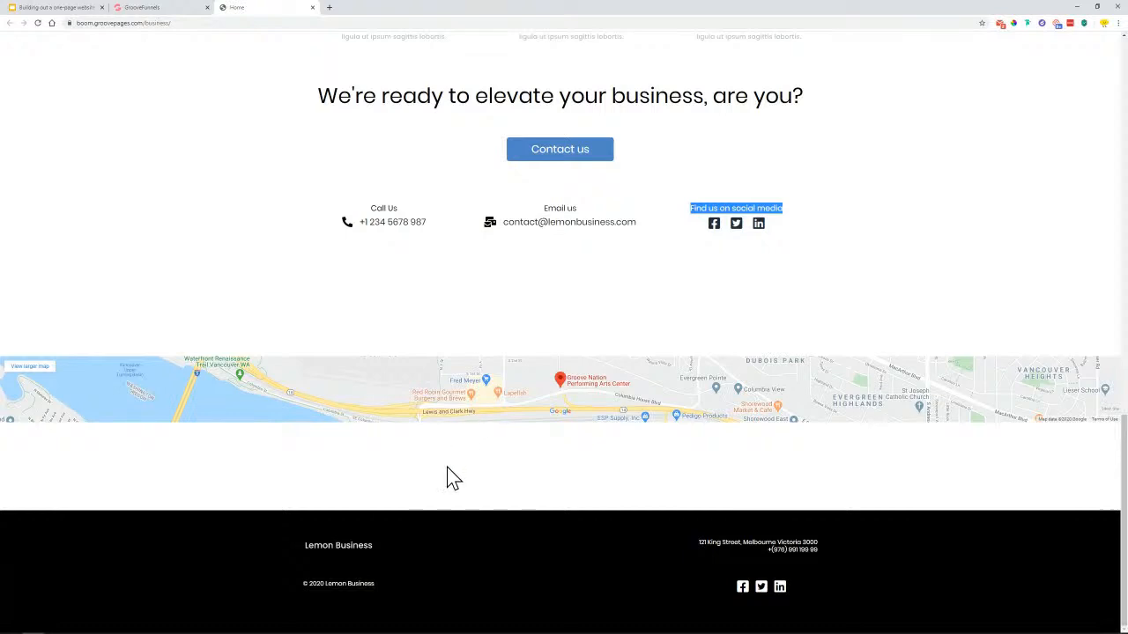
Switch back to the GrooveFunnels builder tab and scroll down to the map block
left_click(163, 8)
scroll(351, 483, "down", 2)
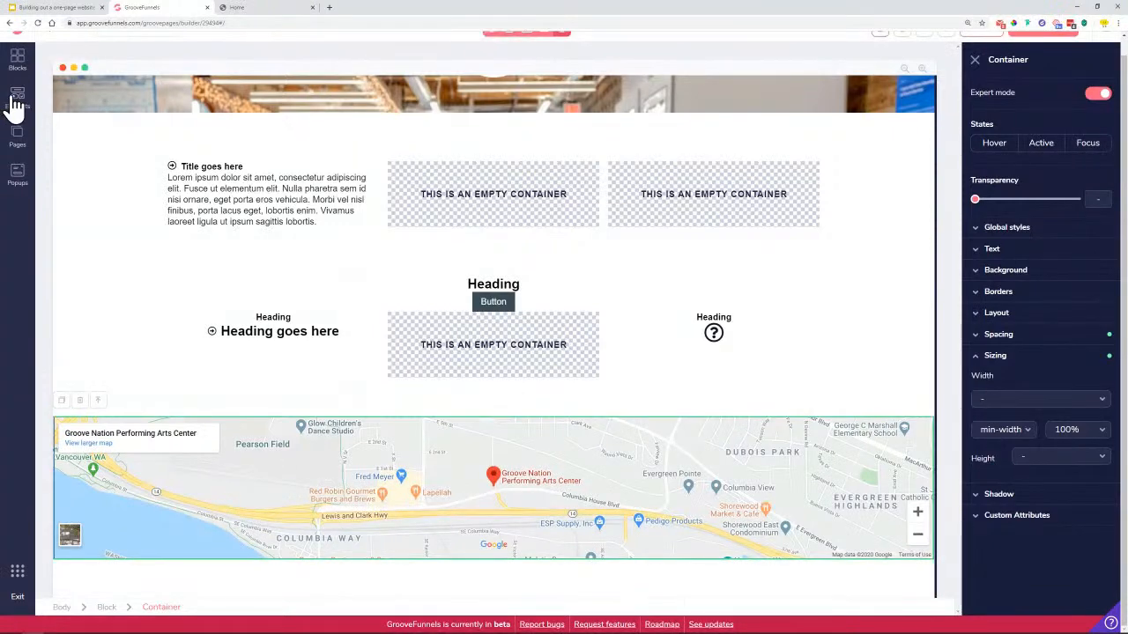
Drag a wireframe footer with logo, lorem text, copyright and social icons below the map
left_click(17, 63)
left_click(133, 102)
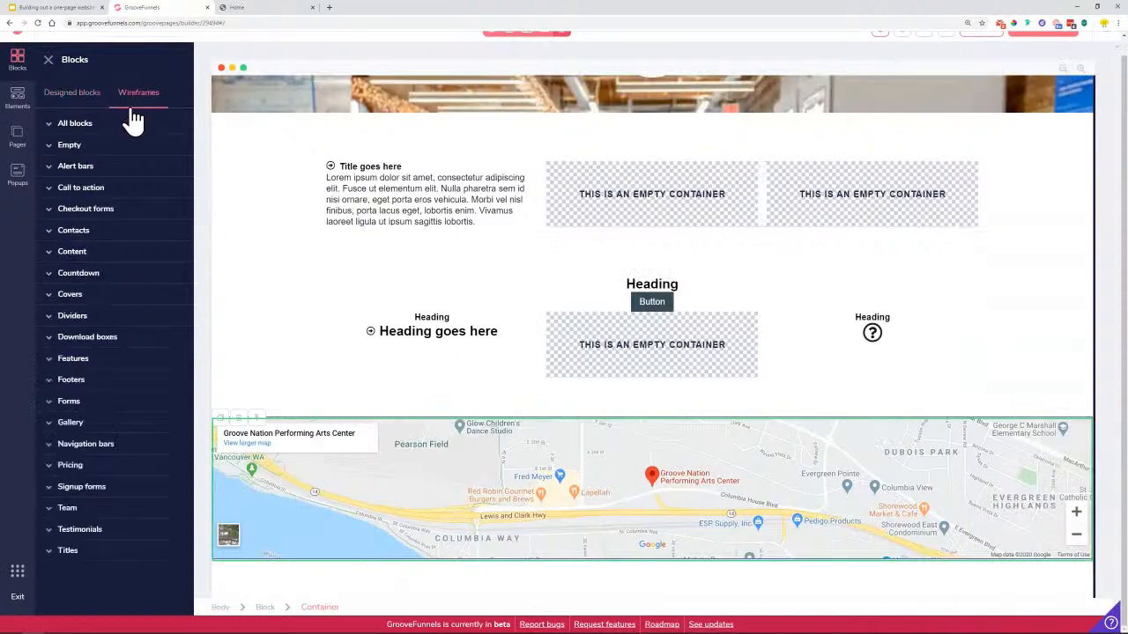
left_click(92, 388)
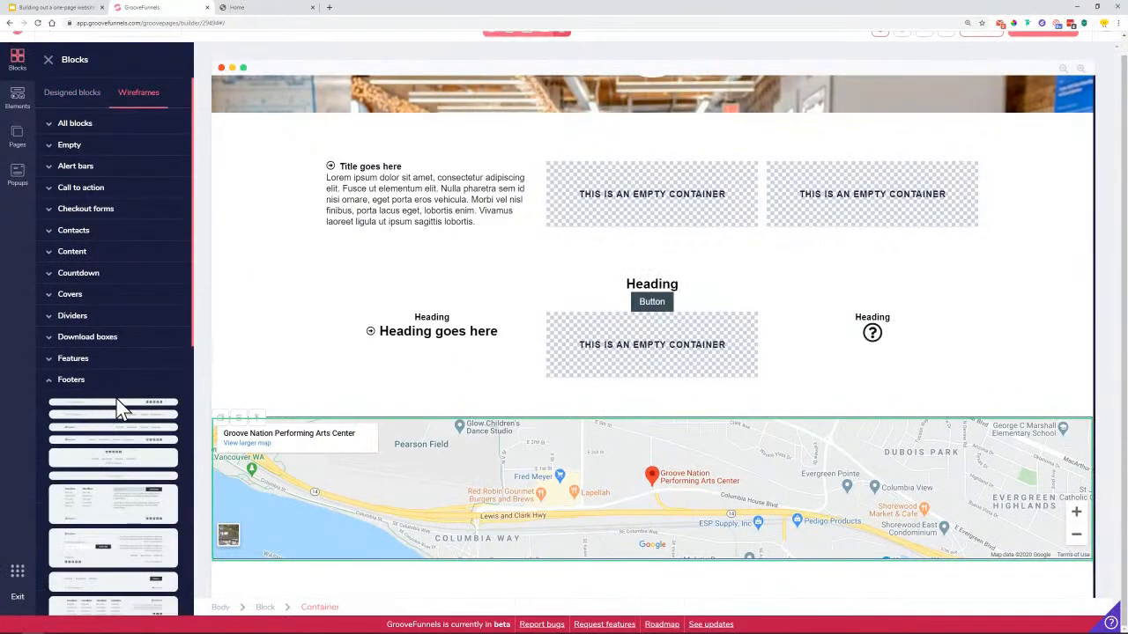
scroll(115, 410, "down", 5)
left_click_drag(105, 469, 474, 554)
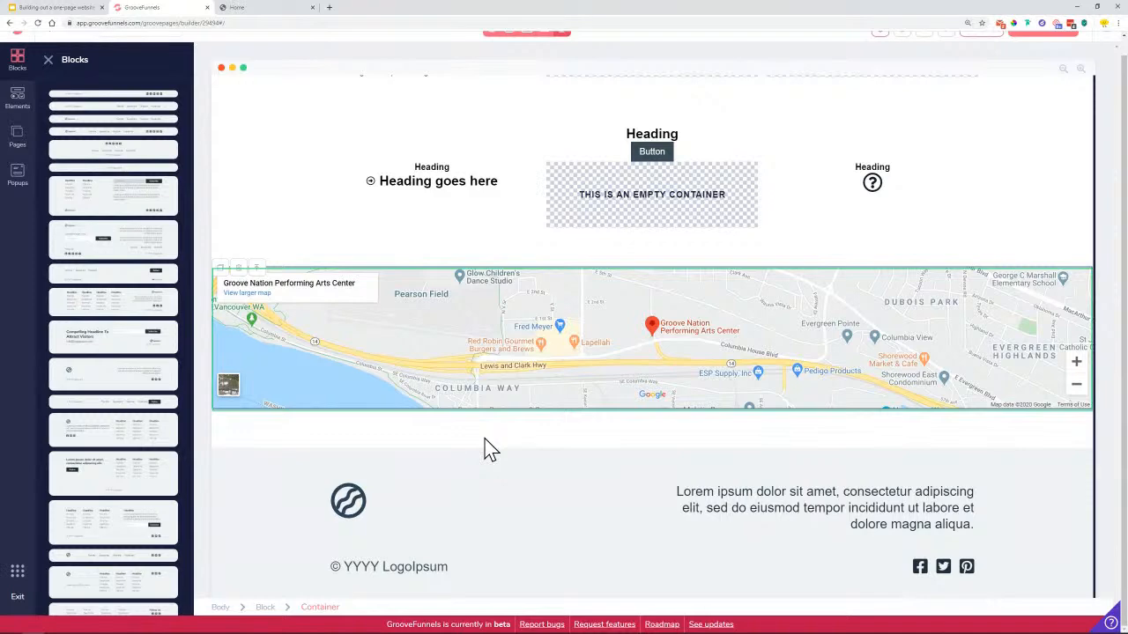
left_click(266, 608)
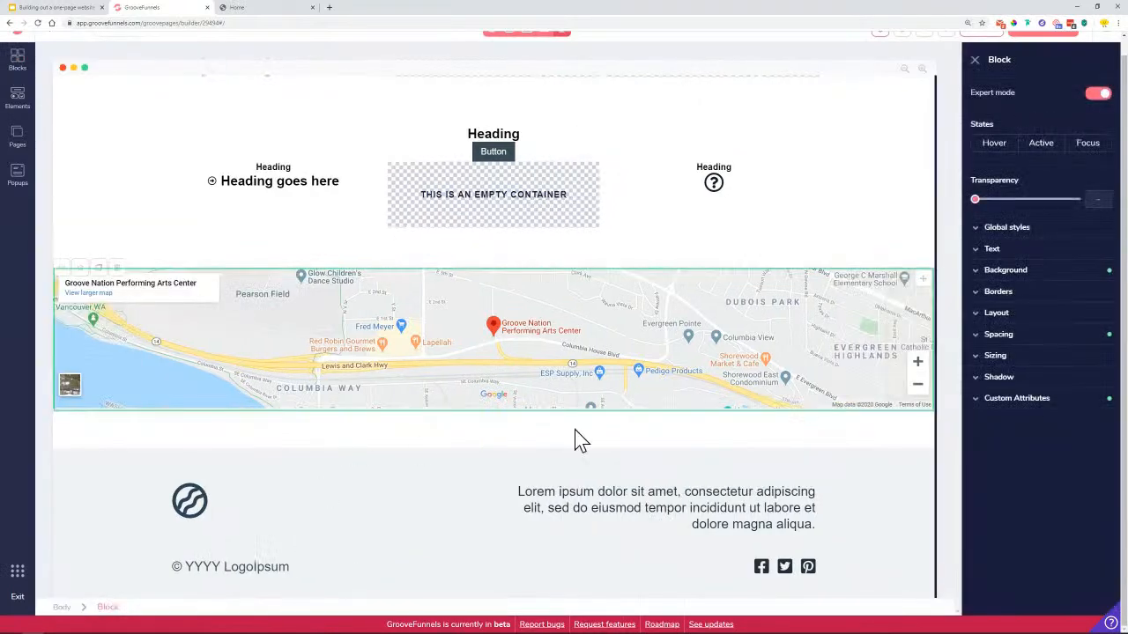
Drop the map block's 4.5rem margin to zero so it meets the footer, then save
left_click(1029, 338)
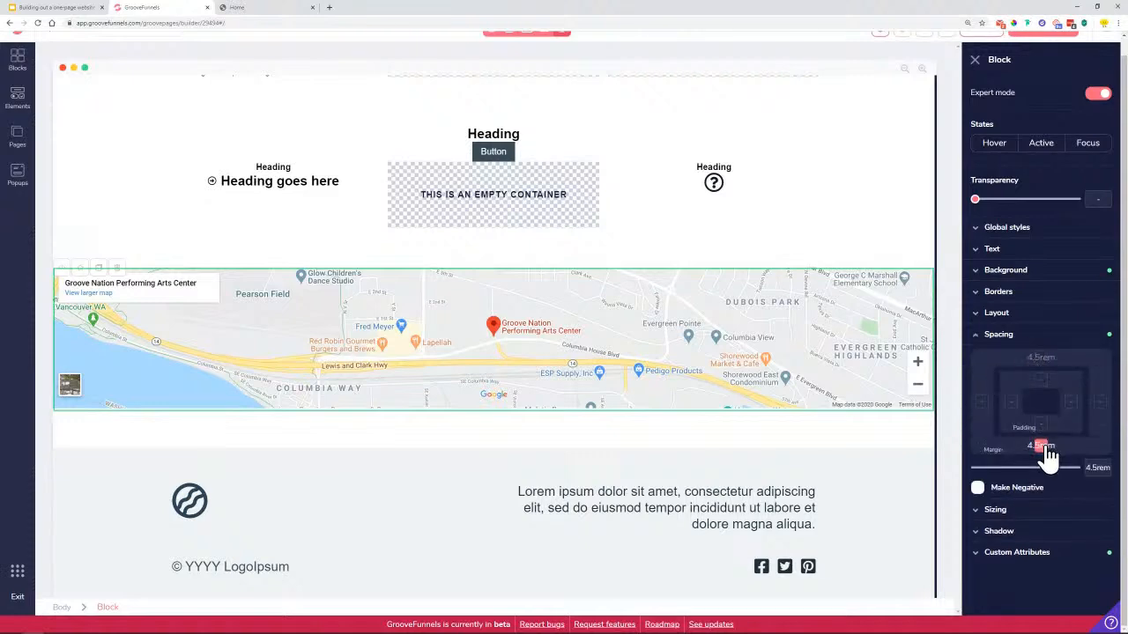
left_click_drag(1053, 476, 969, 478)
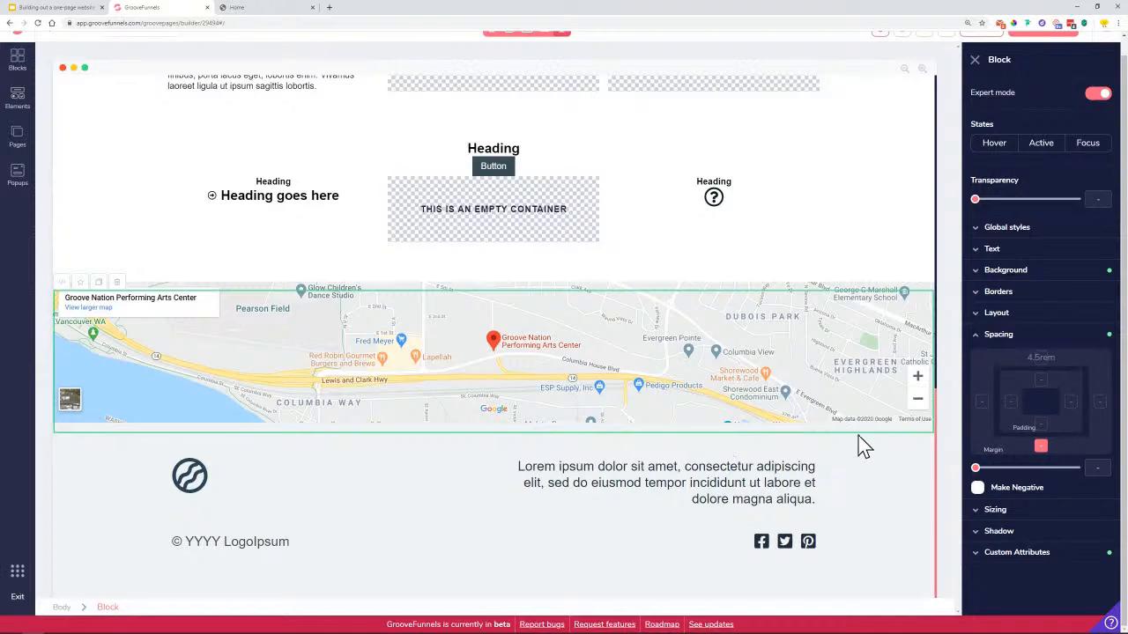
left_click(133, 468)
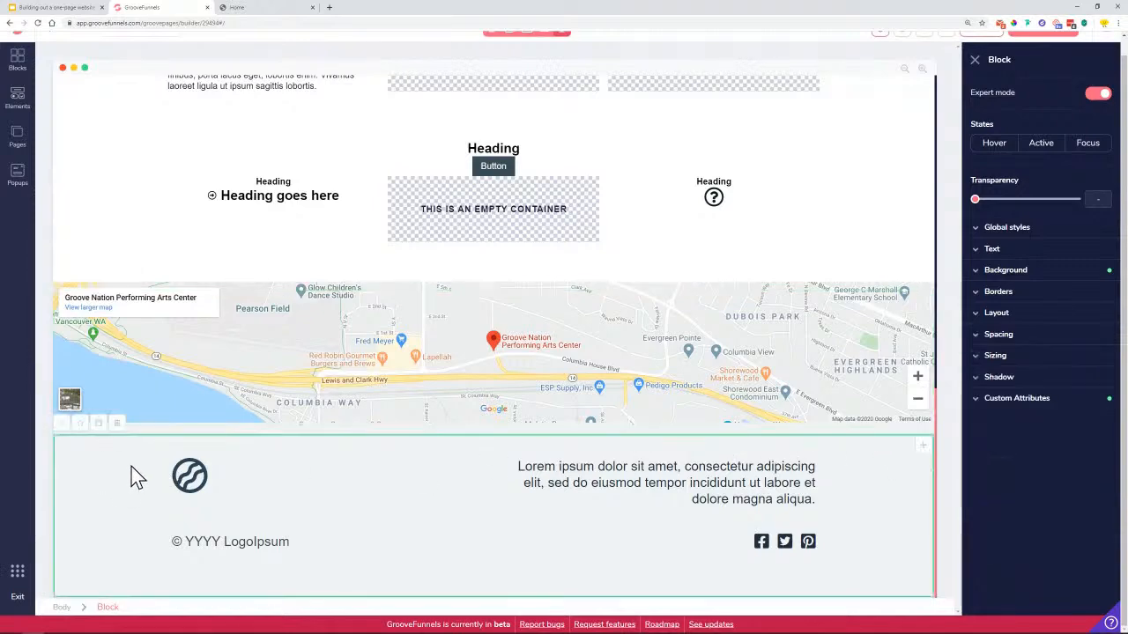
scroll(562, 423, "up", 10)
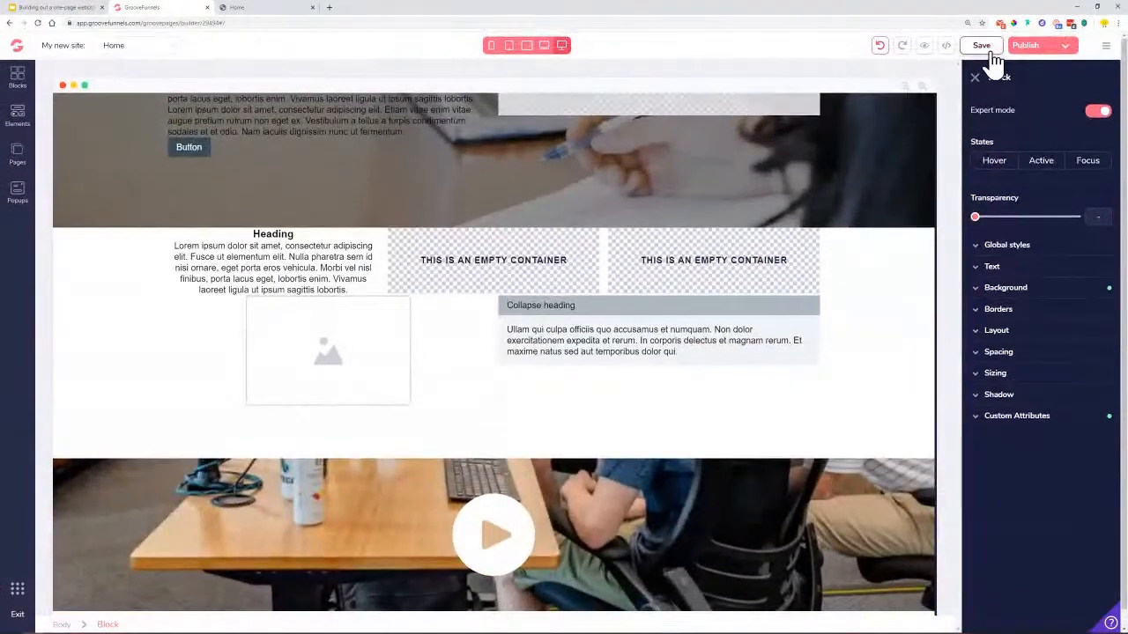
left_click(985, 46)
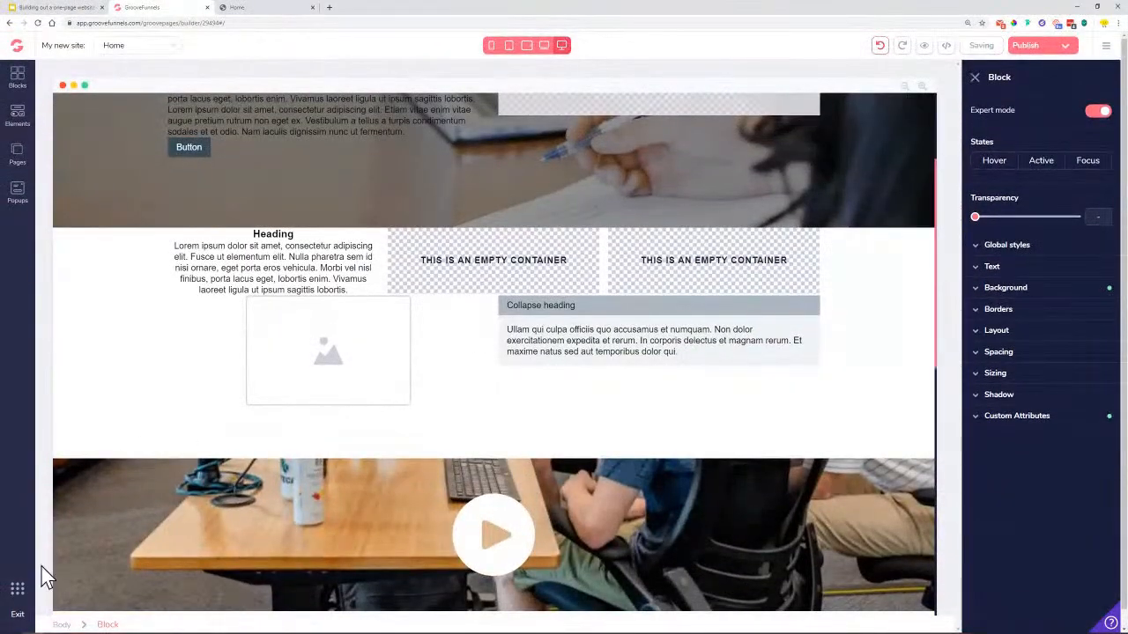
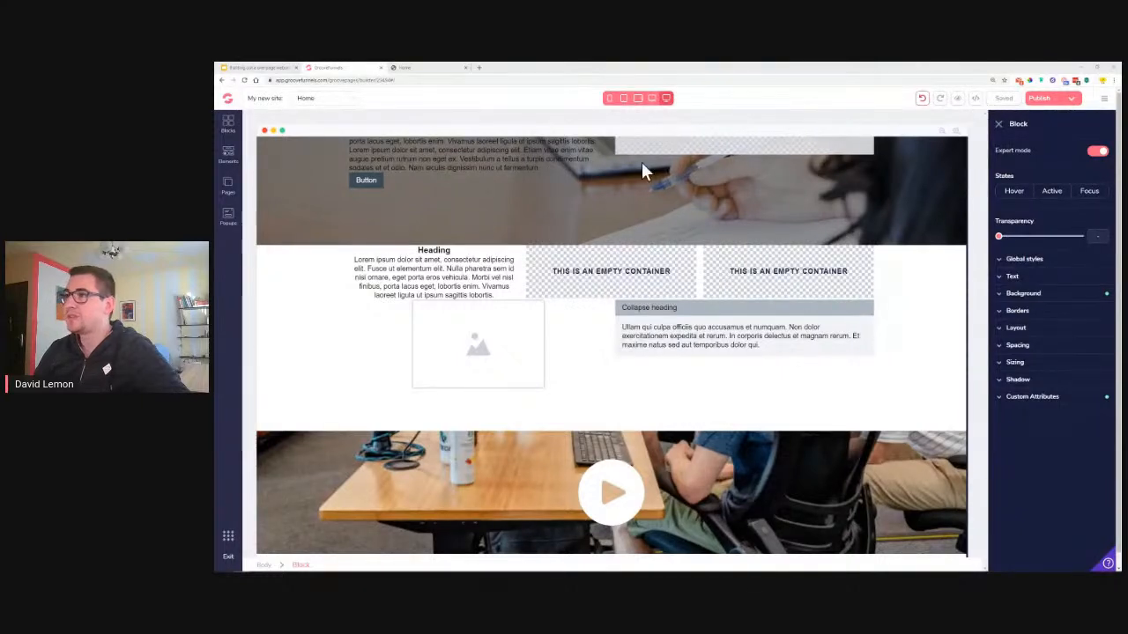
Glance at the page source code, close it unsaved, and select the page's second section
left_click(974, 101)
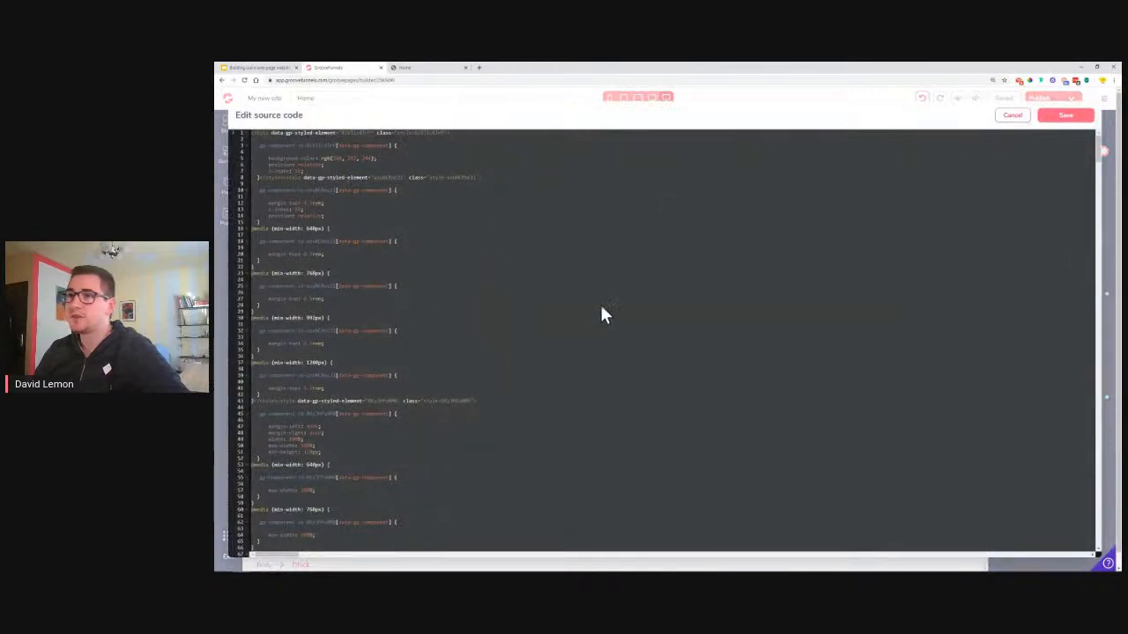
left_click(1012, 116)
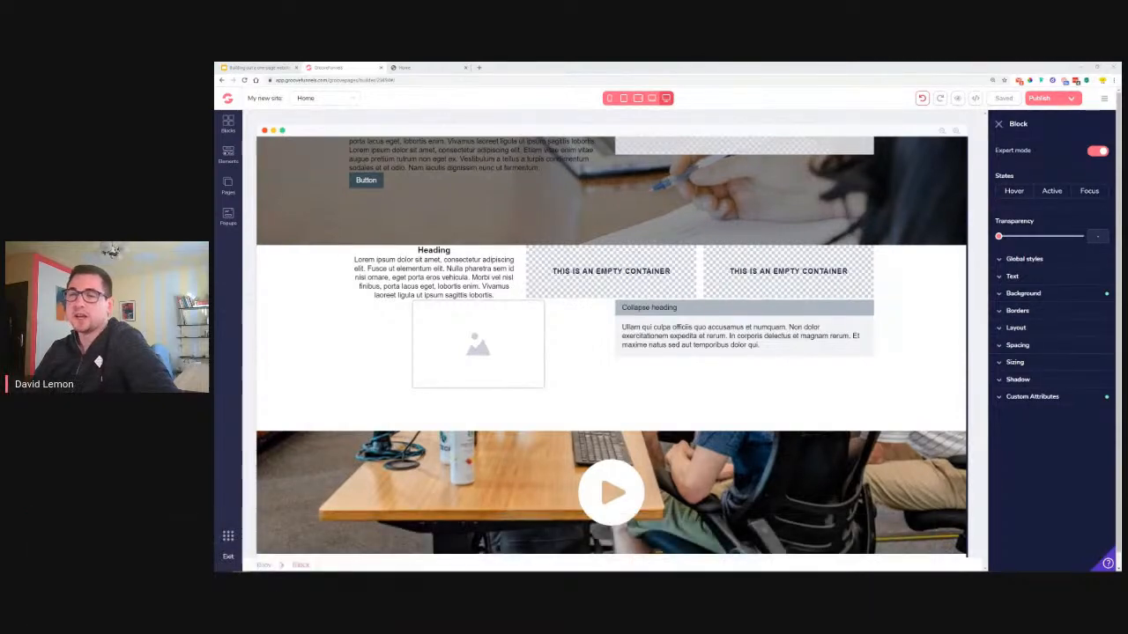
scroll(302, 436, "up", 3)
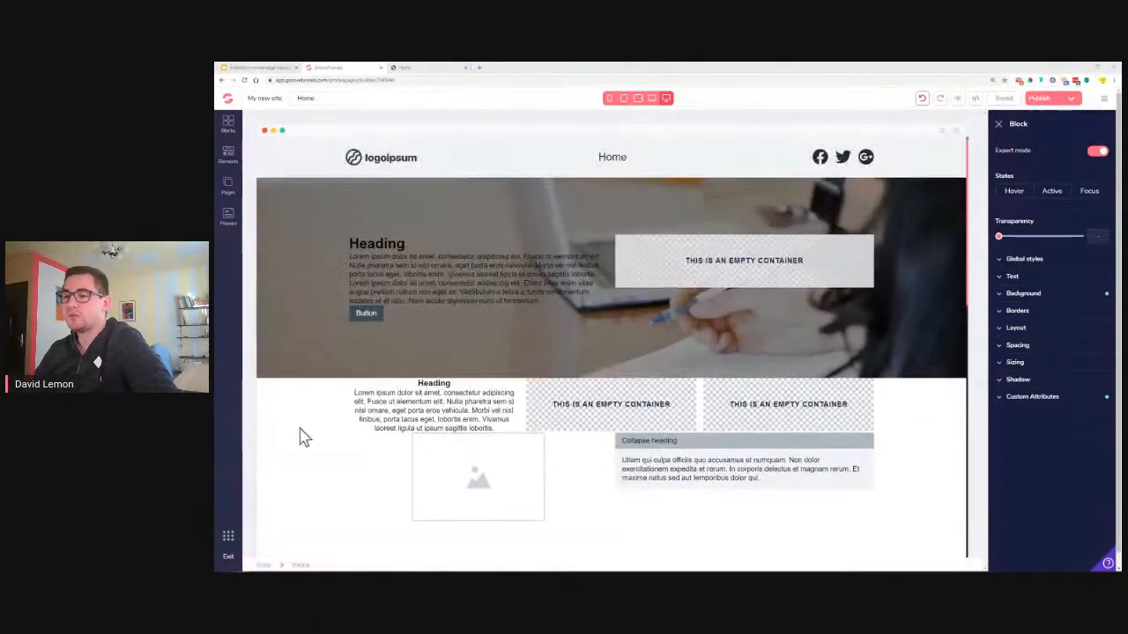
scroll(297, 418, "down", 1)
left_click(295, 405)
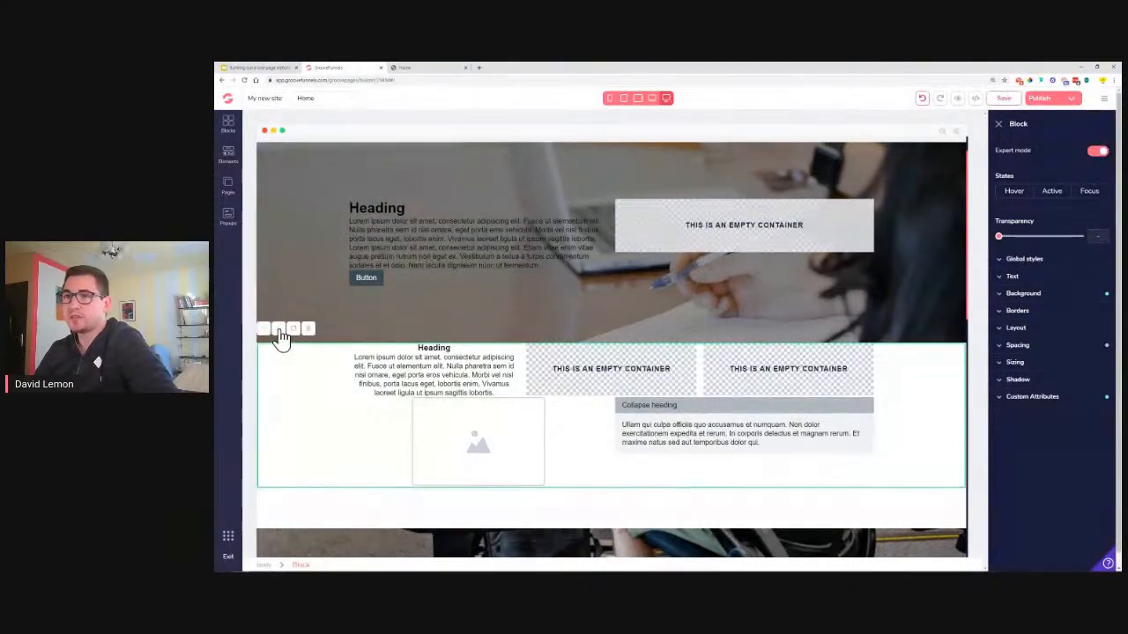
Delete the saved lemon-image block from All blocks in the Blocks library
left_click(230, 128)
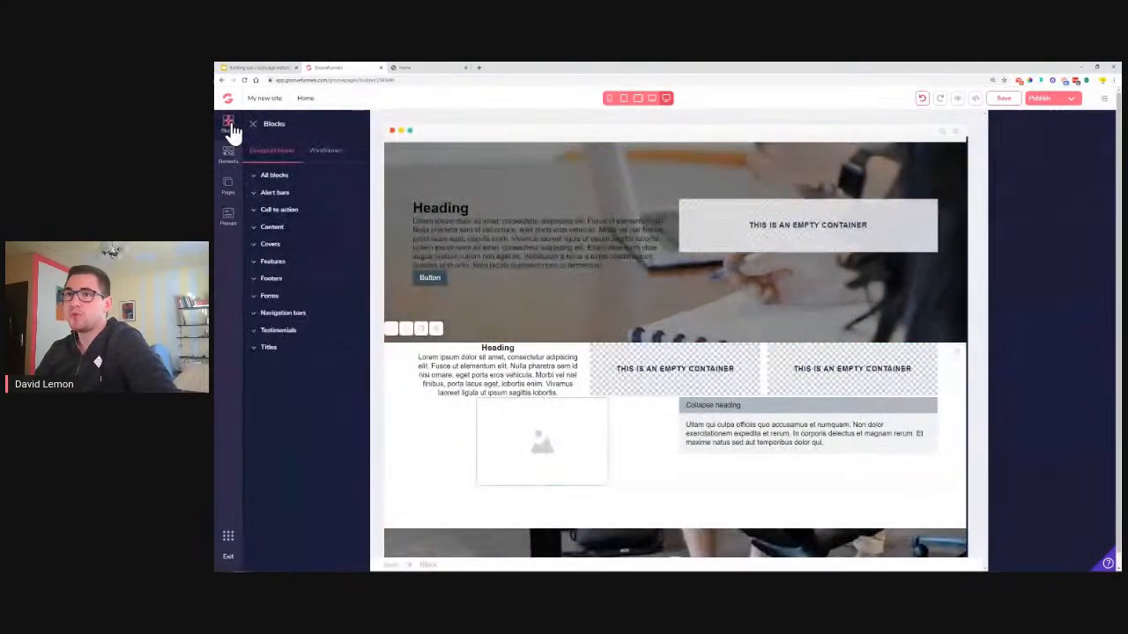
left_click(276, 175)
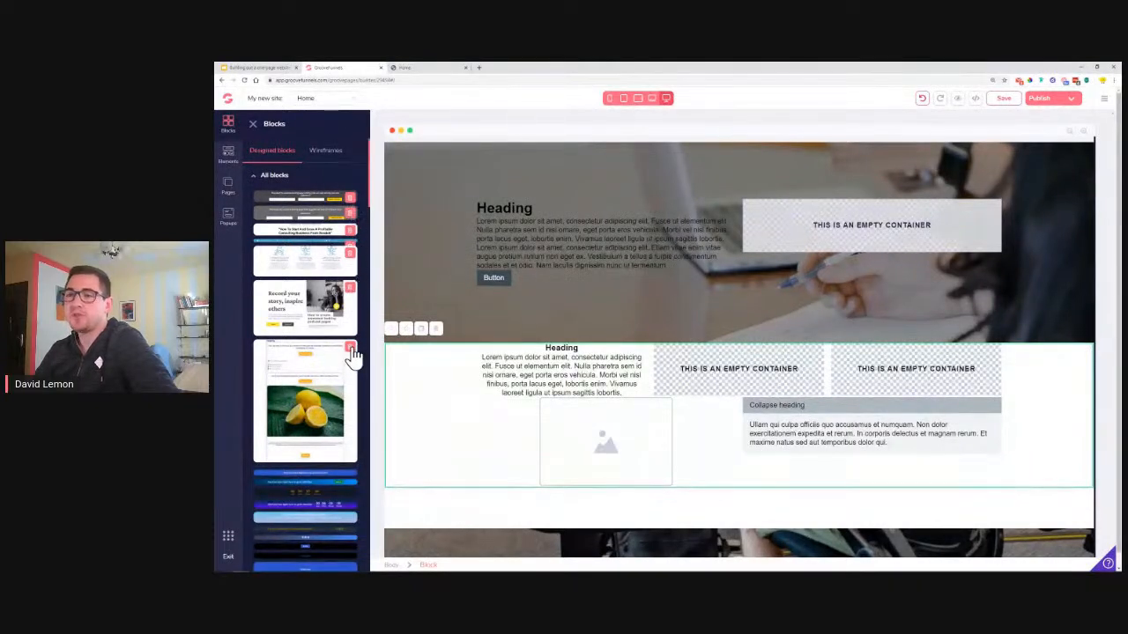
left_click(352, 350)
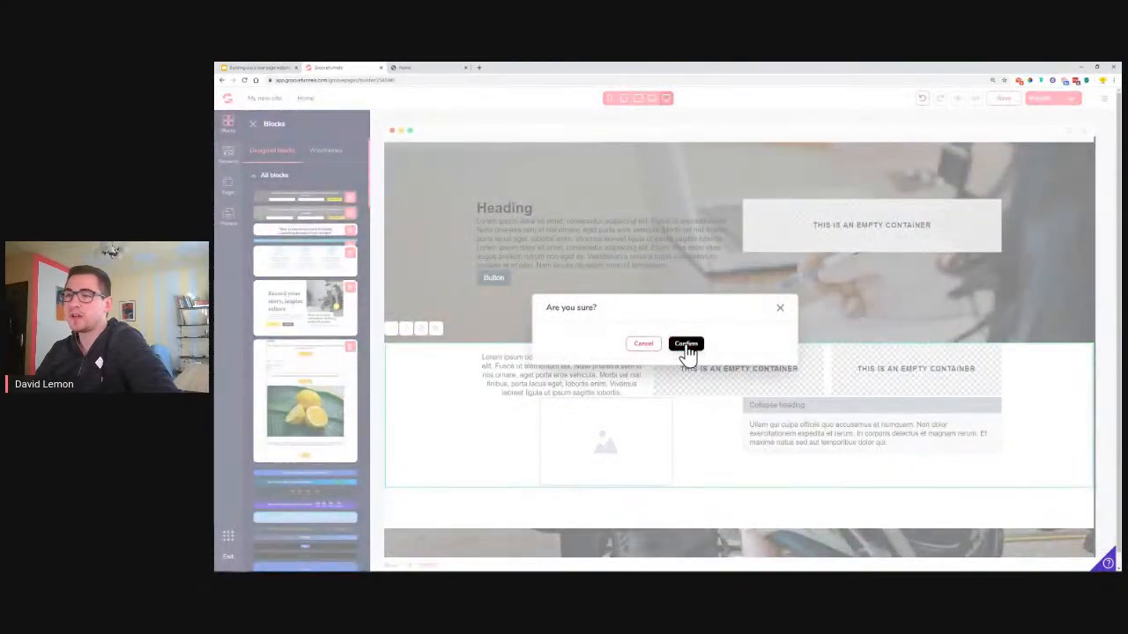
left_click(683, 344)
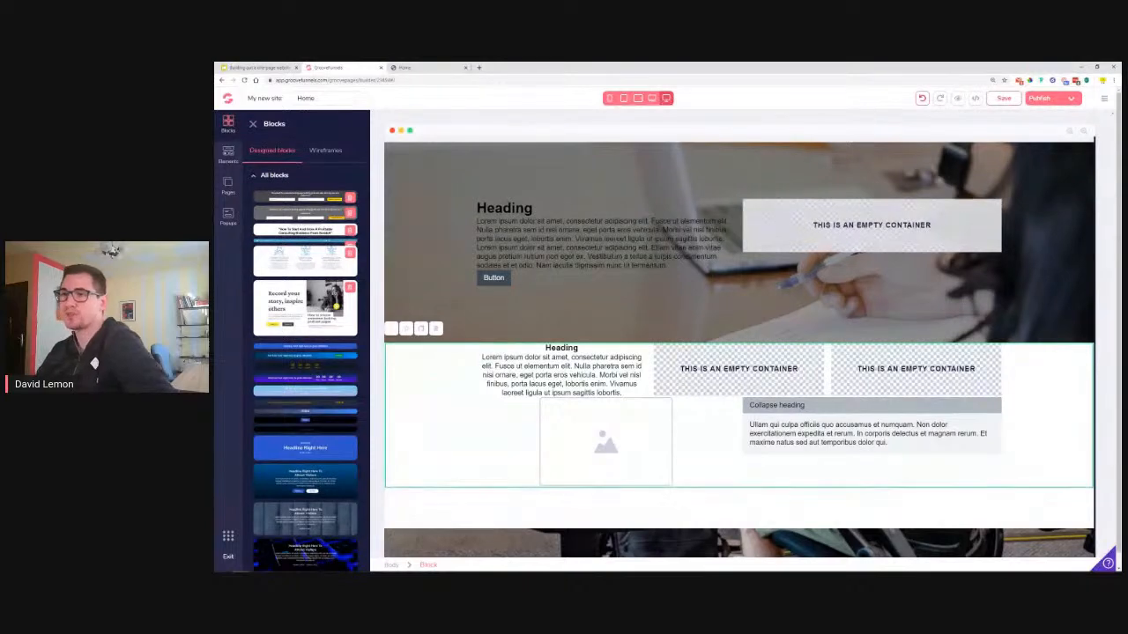
left_click(253, 124)
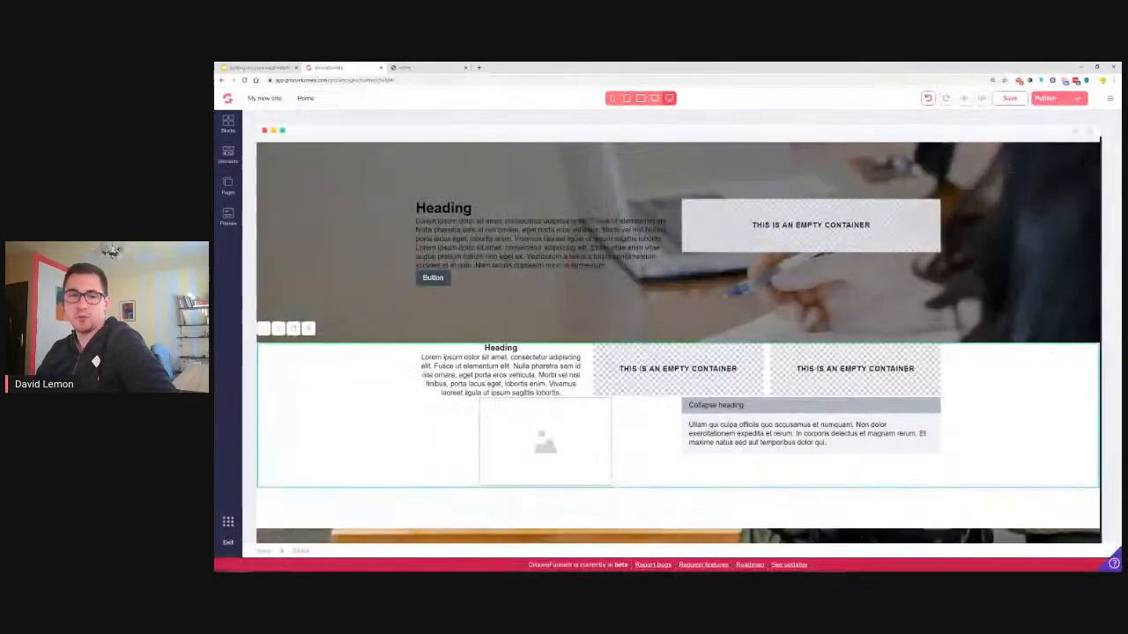
Select the builder's header navbar, then bring up the Lemon Business reference site
scroll(643, 348, "up", 1)
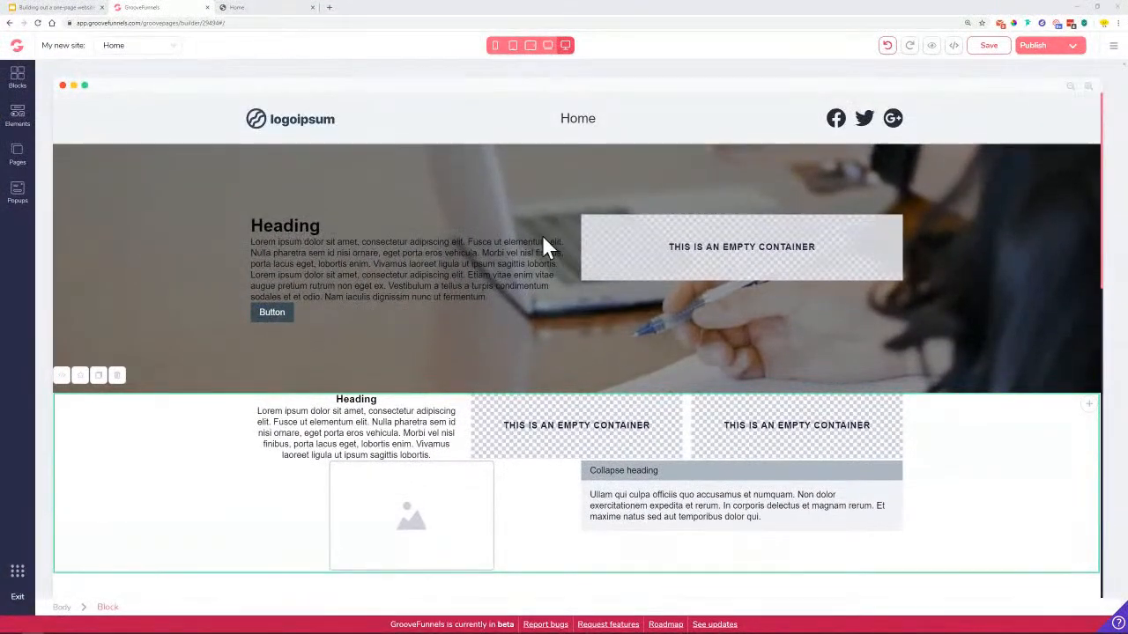
left_click(201, 138)
left_click(270, 9)
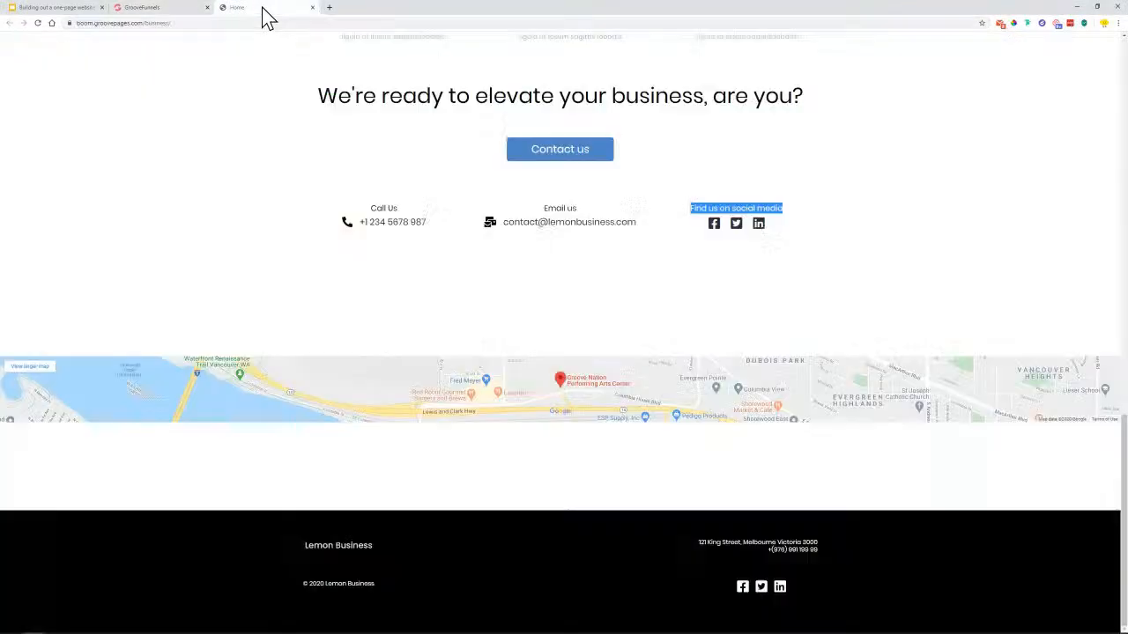
scroll(425, 236, "up", 6)
scroll(426, 234, "up", 5)
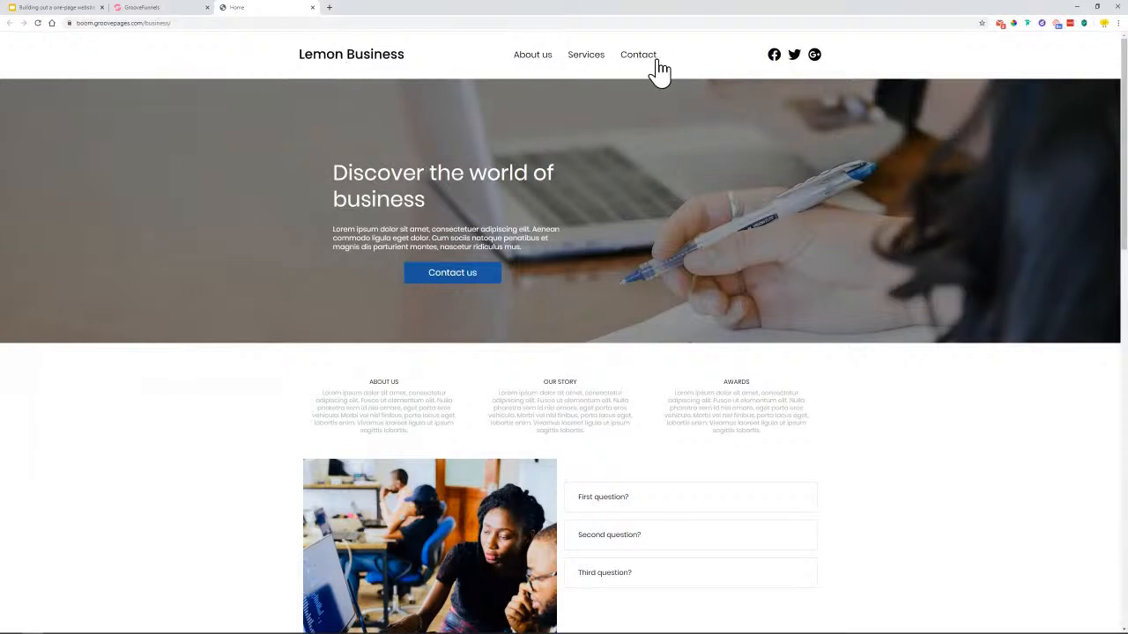
Jump through the reference site's Services, Contact and About us sections, then return to the builder
left_click(585, 64)
scroll(603, 92, "up", 10)
left_click(646, 64)
scroll(659, 132, "up", 10)
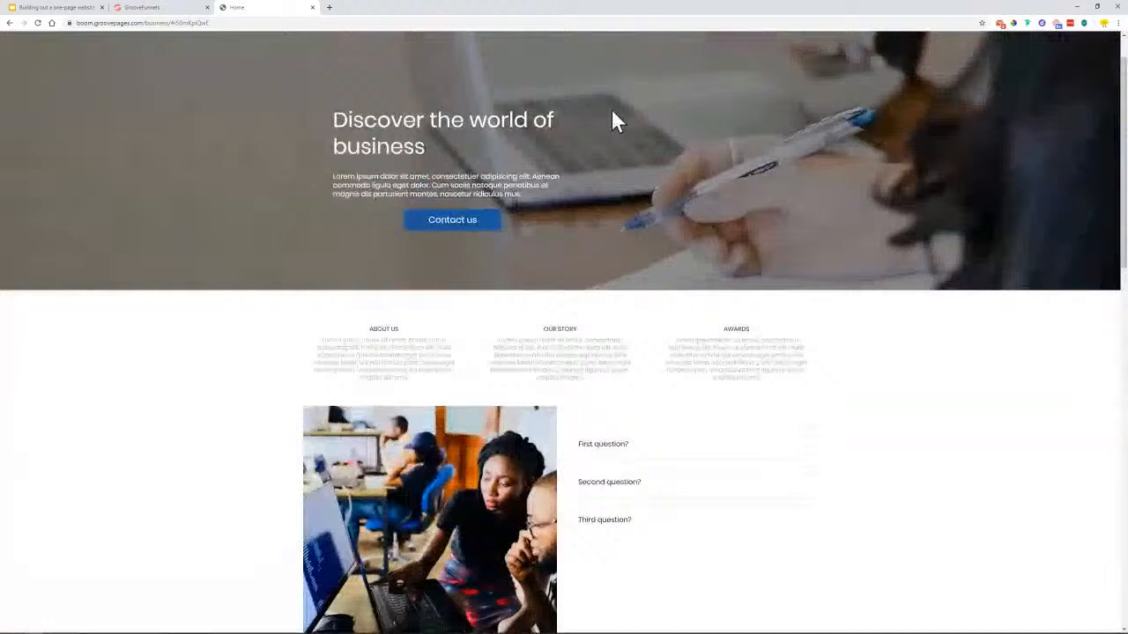
scroll(564, 96, "up", 1)
left_click(532, 54)
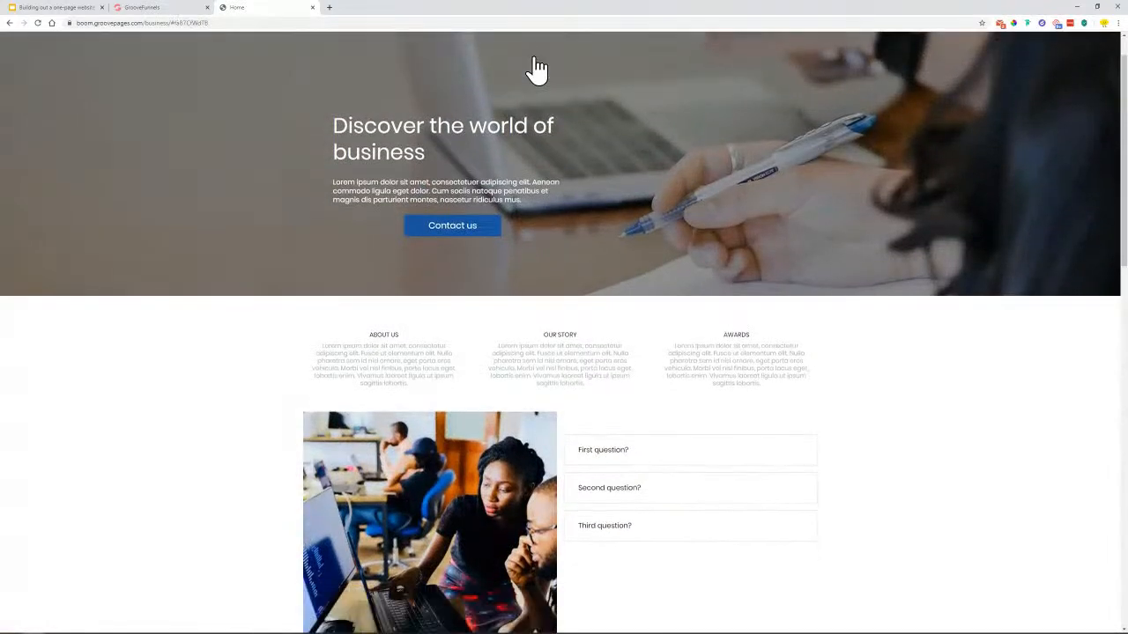
scroll(542, 137, "up", 1)
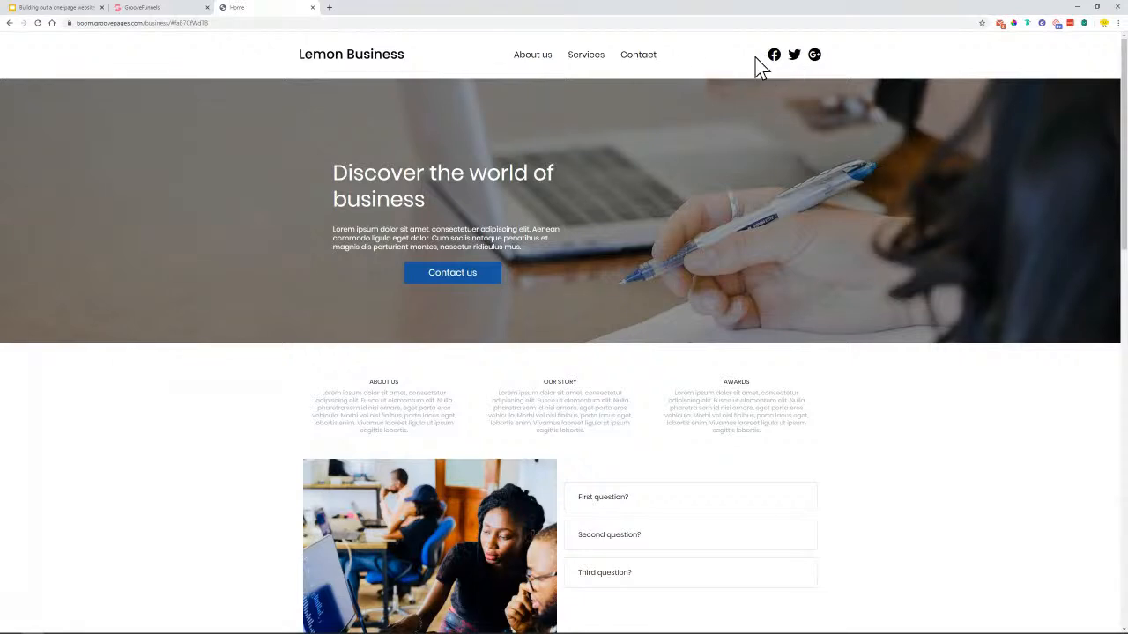
left_click(141, 7)
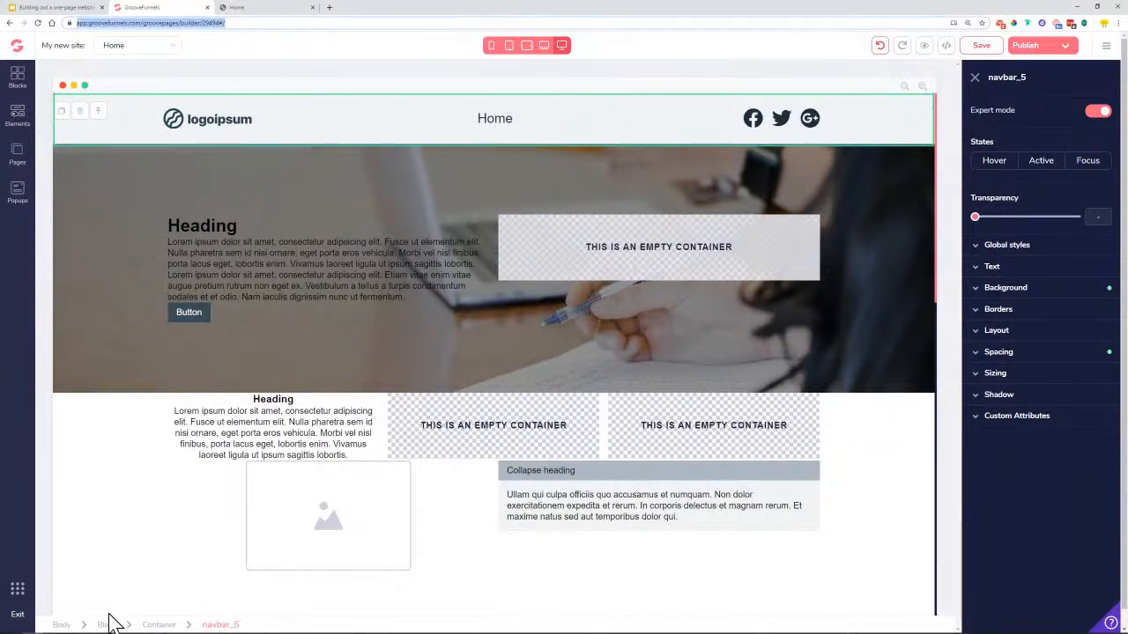
Give the navbar's containing block a white #FFFFFF background and reload the builder
left_click(106, 626)
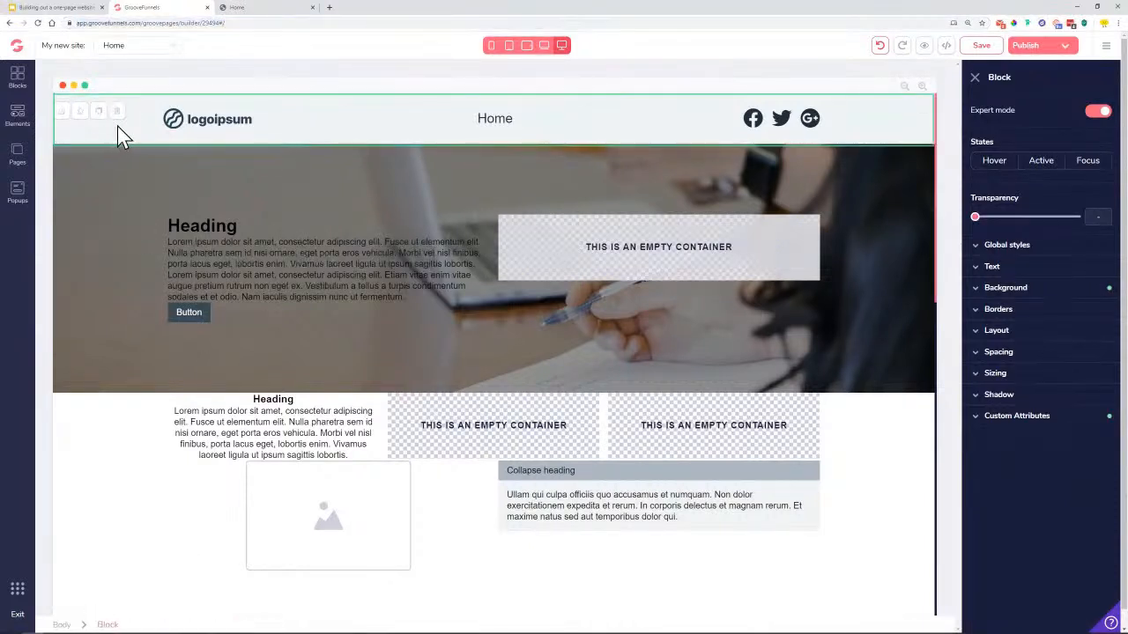
left_click(1042, 291)
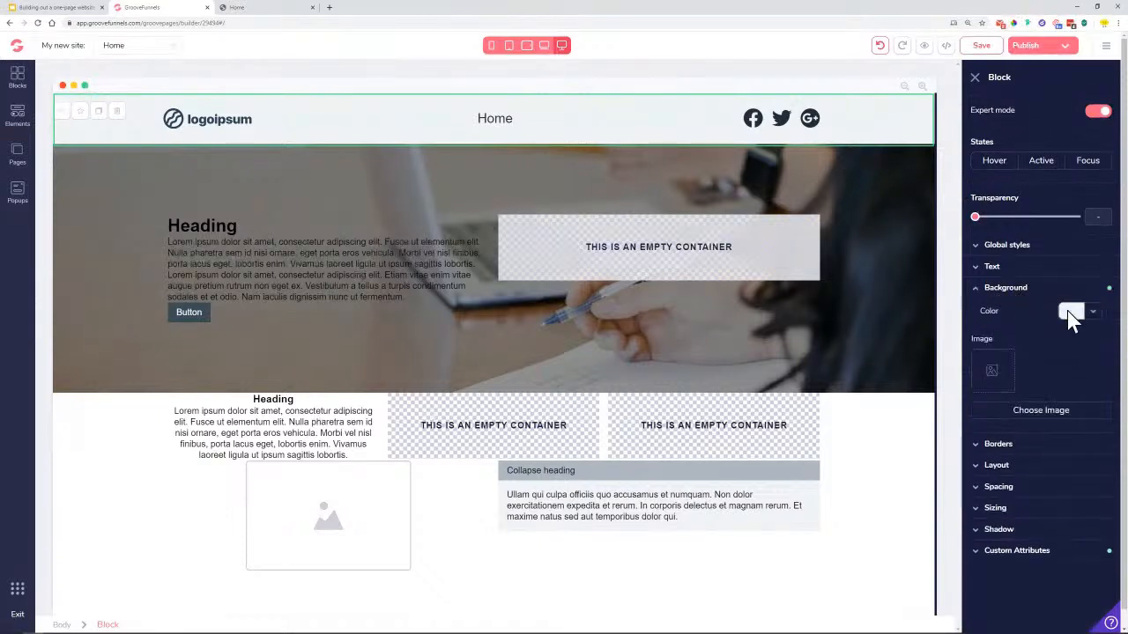
left_click(1092, 313)
left_click(980, 372)
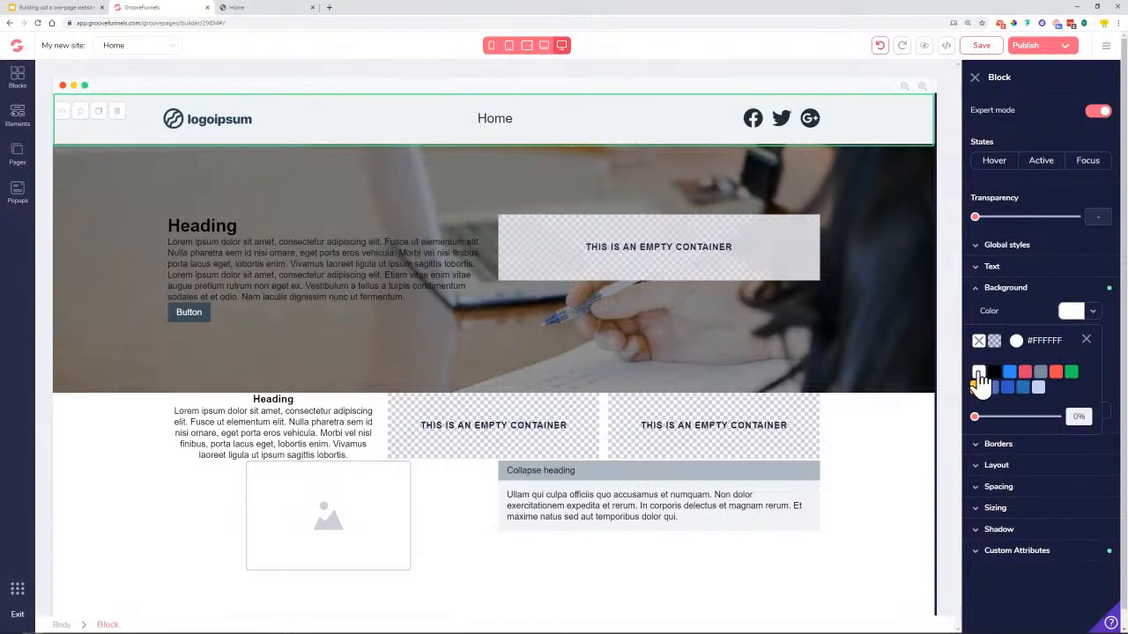
left_click(1087, 341)
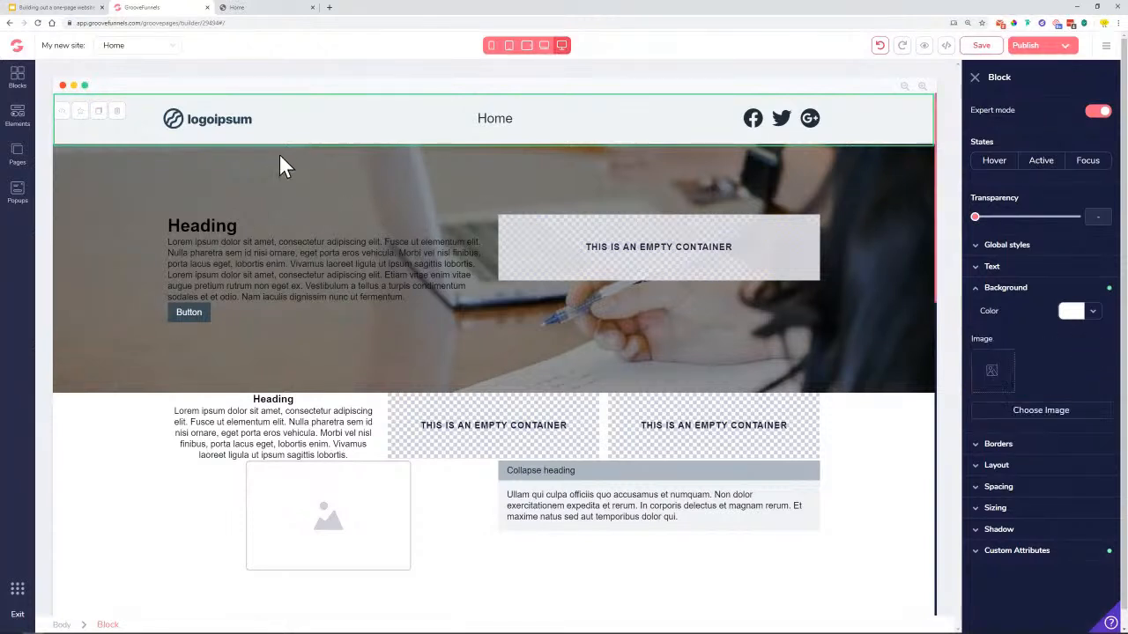
left_click(322, 132)
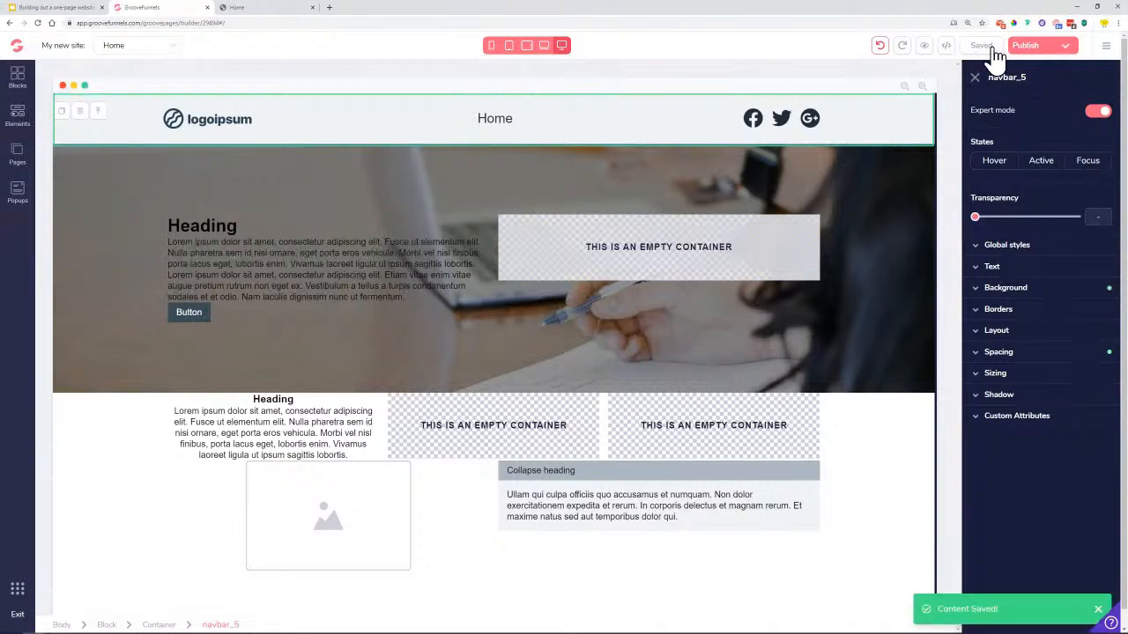
left_click(39, 27)
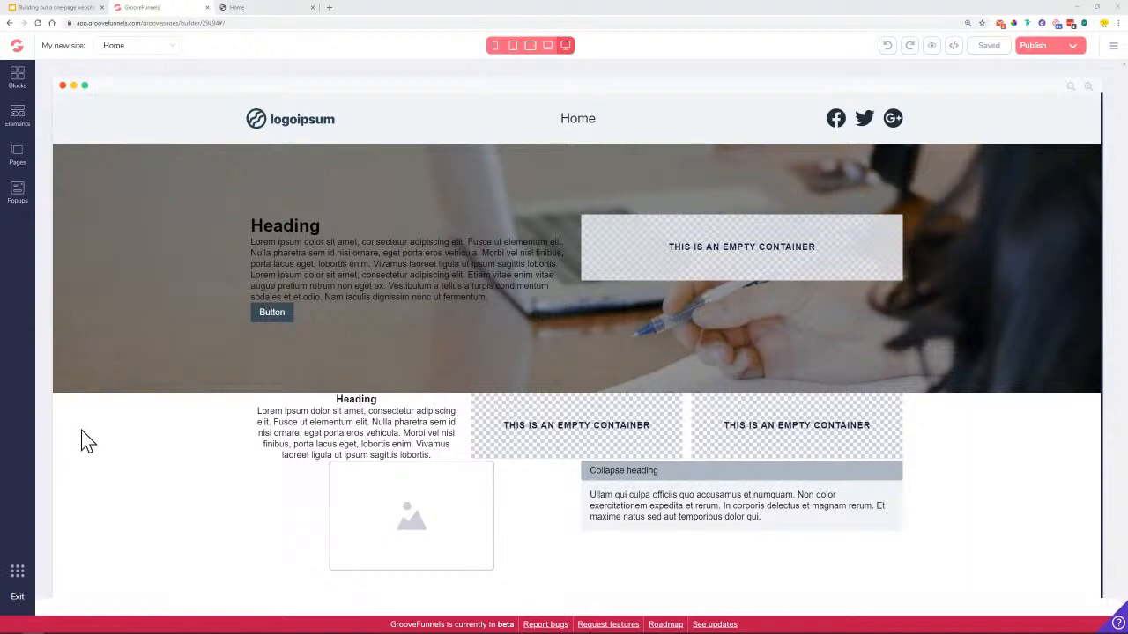
left_click(61, 8)
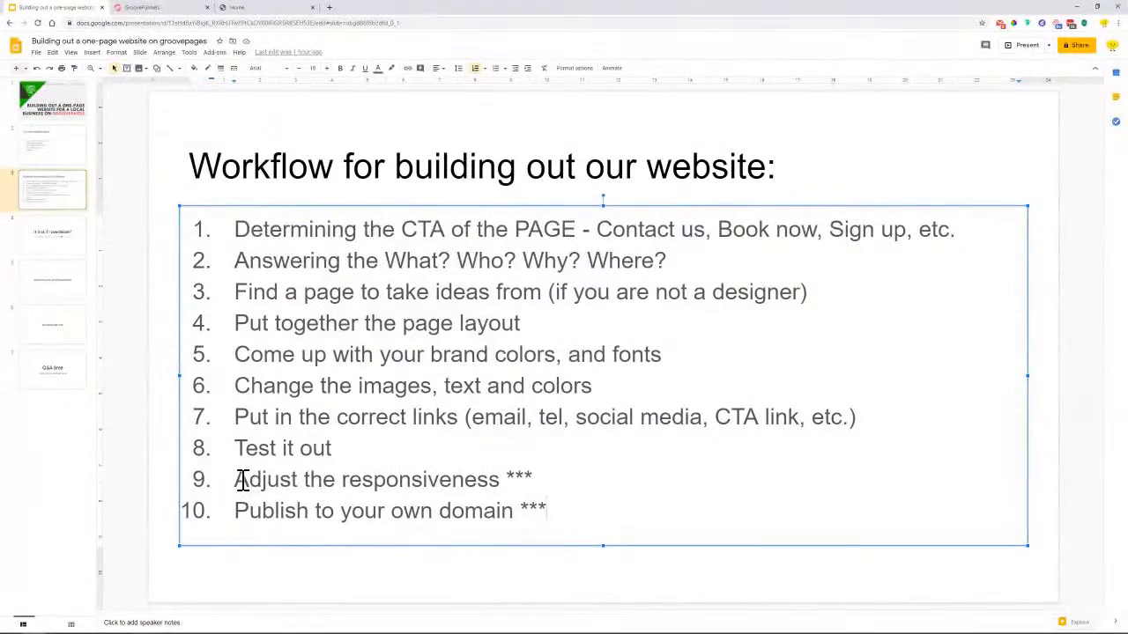
left_click_drag(238, 479, 518, 483)
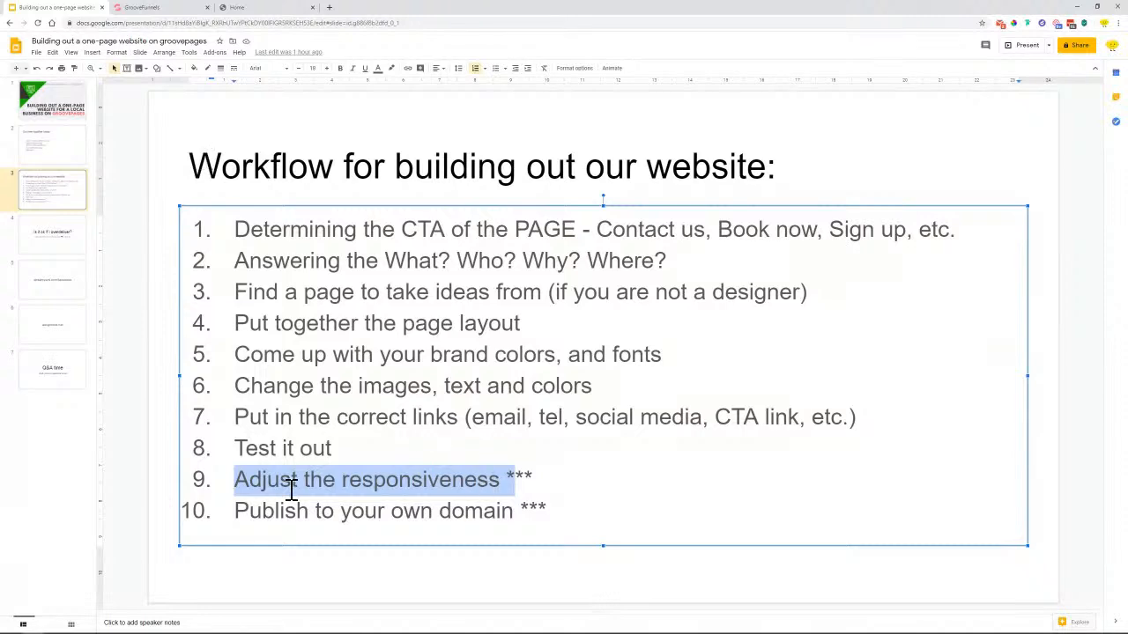
left_click(173, 8)
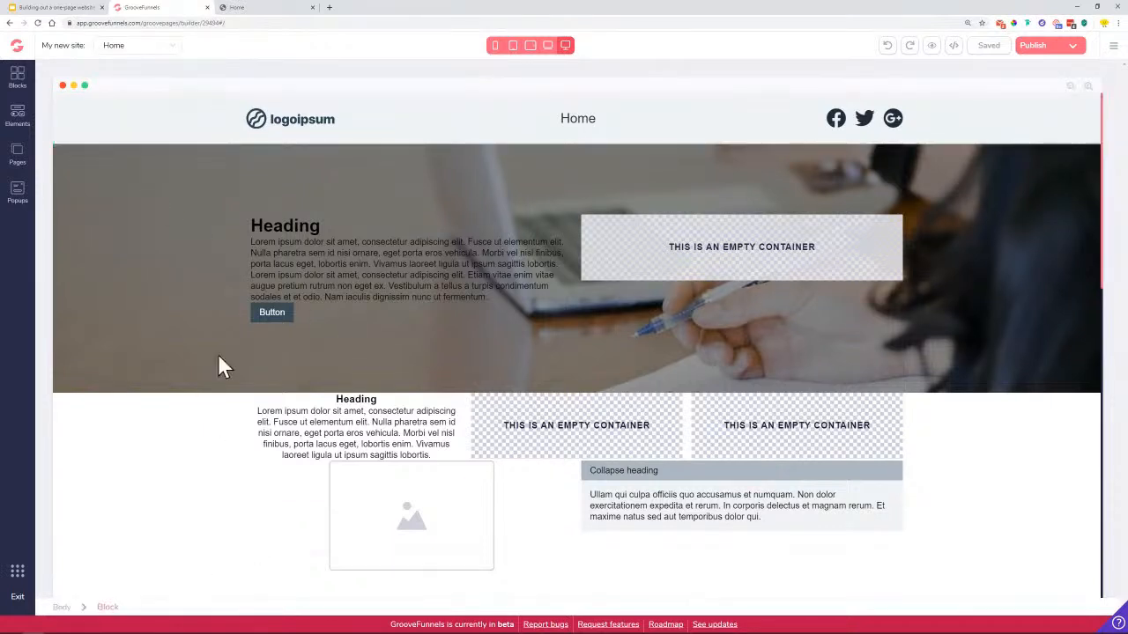
Check the background colours of the navbar's block and the navbar itself, leaving both unchanged
left_click(138, 121)
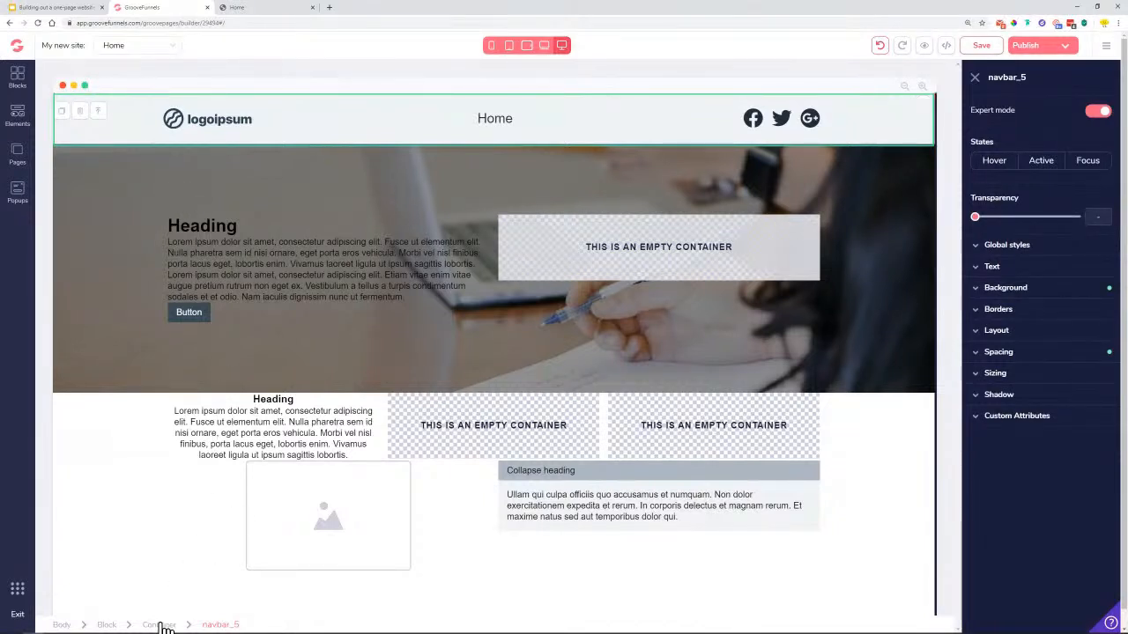
left_click(108, 625)
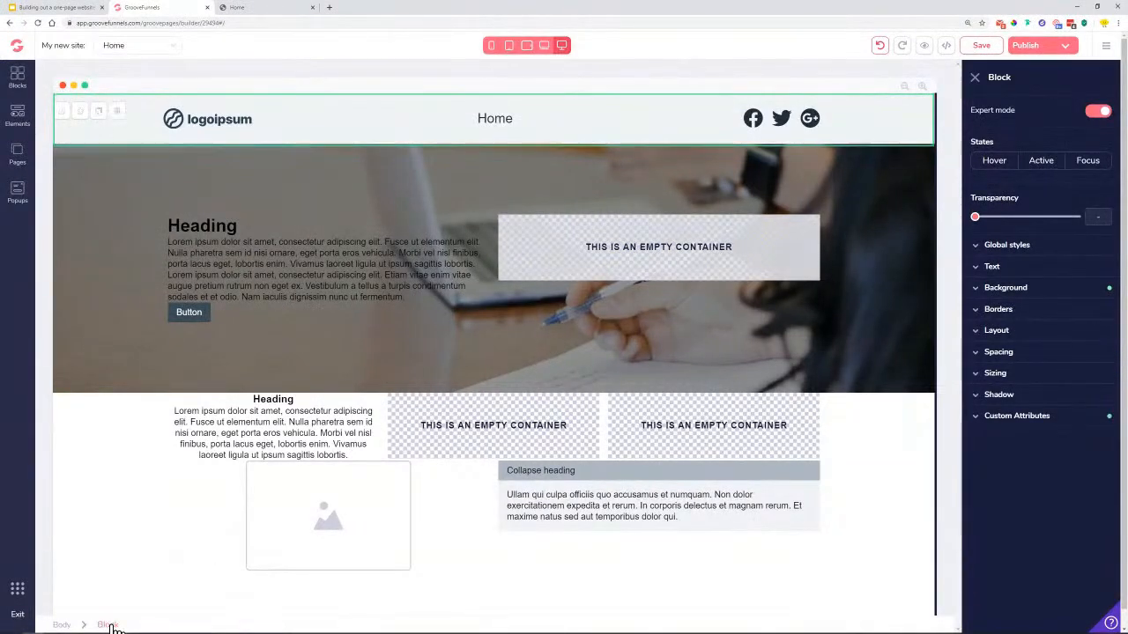
left_click(1052, 293)
left_click(1093, 314)
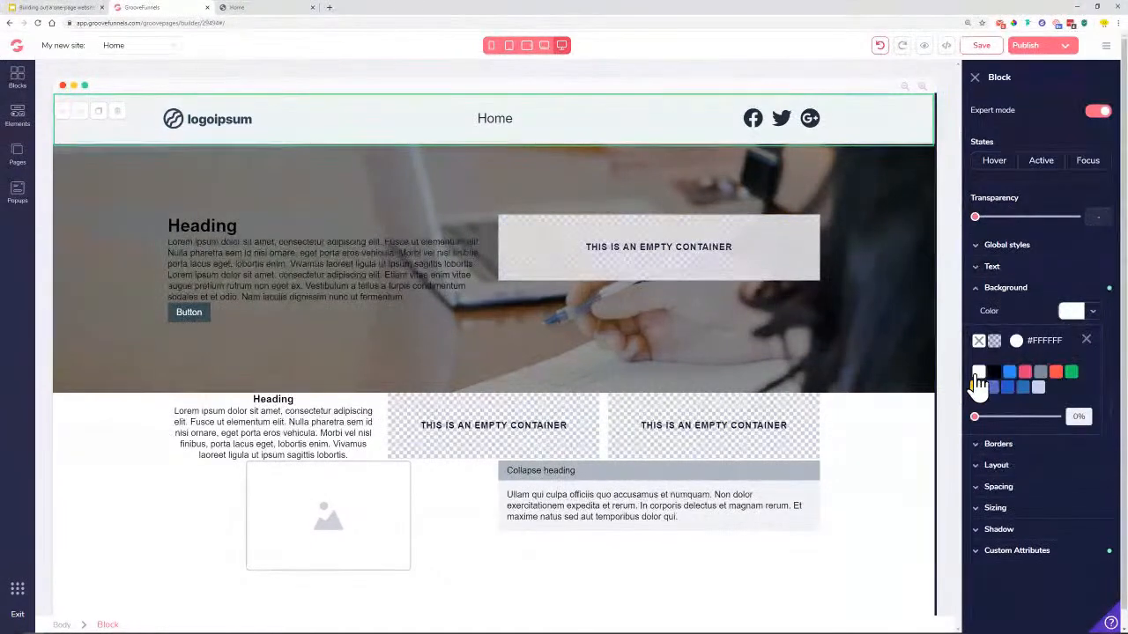
left_click(1086, 339)
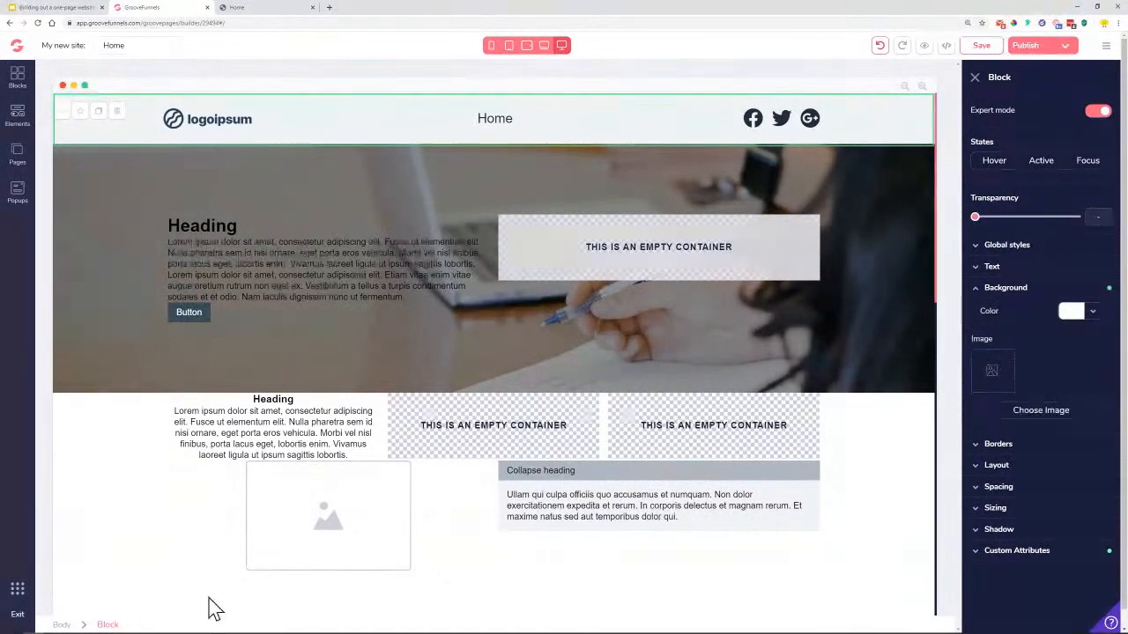
left_click(371, 125)
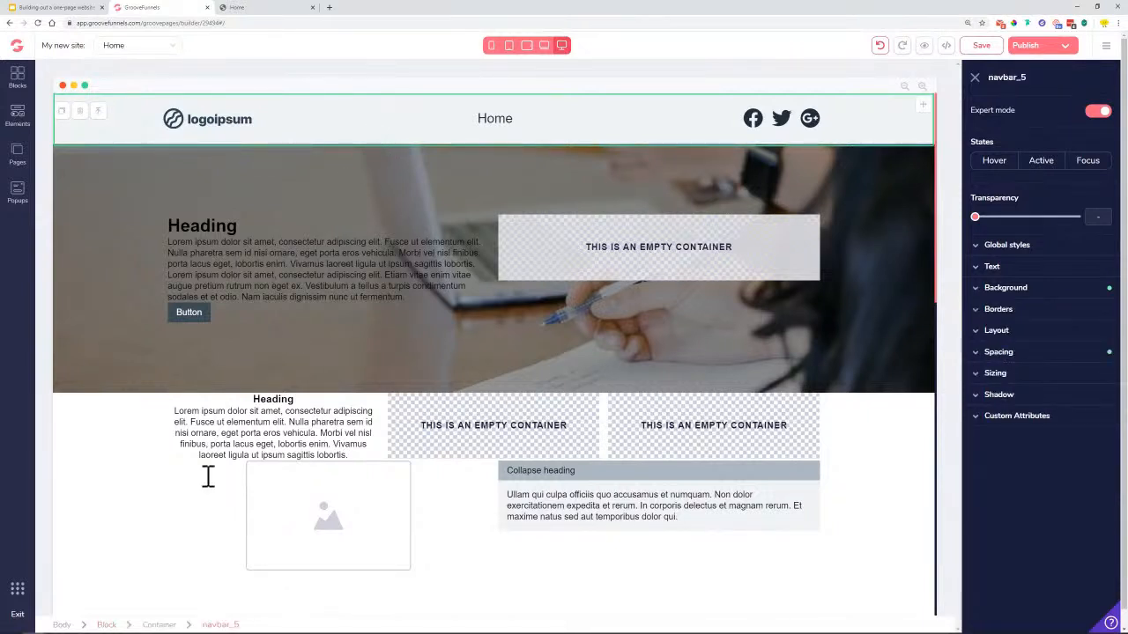
left_click(1005, 288)
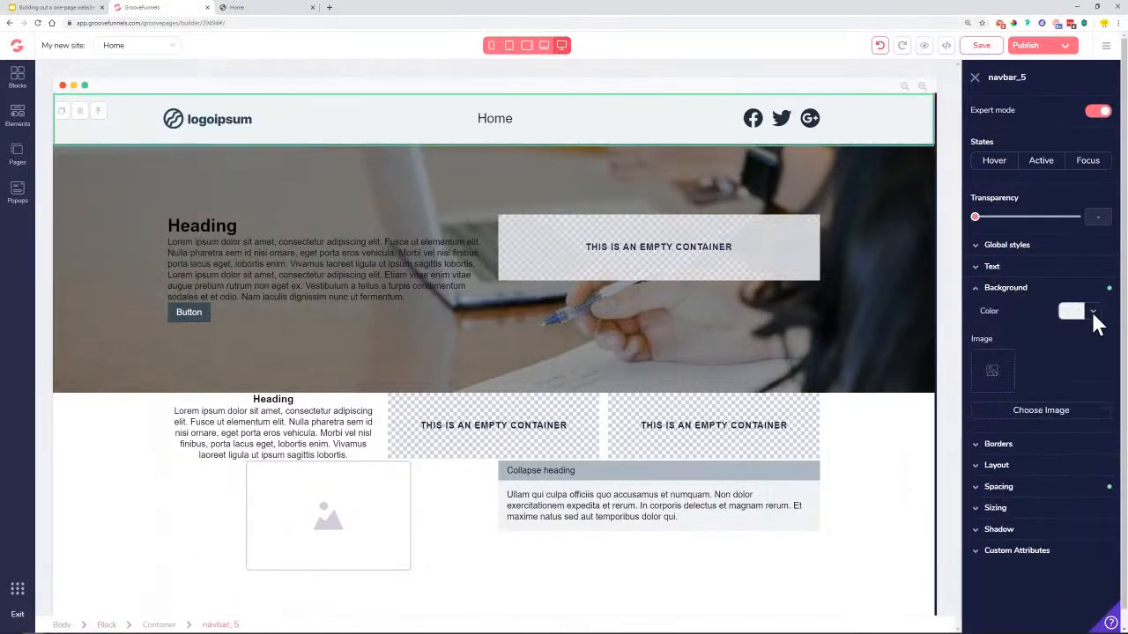
left_click(1092, 311)
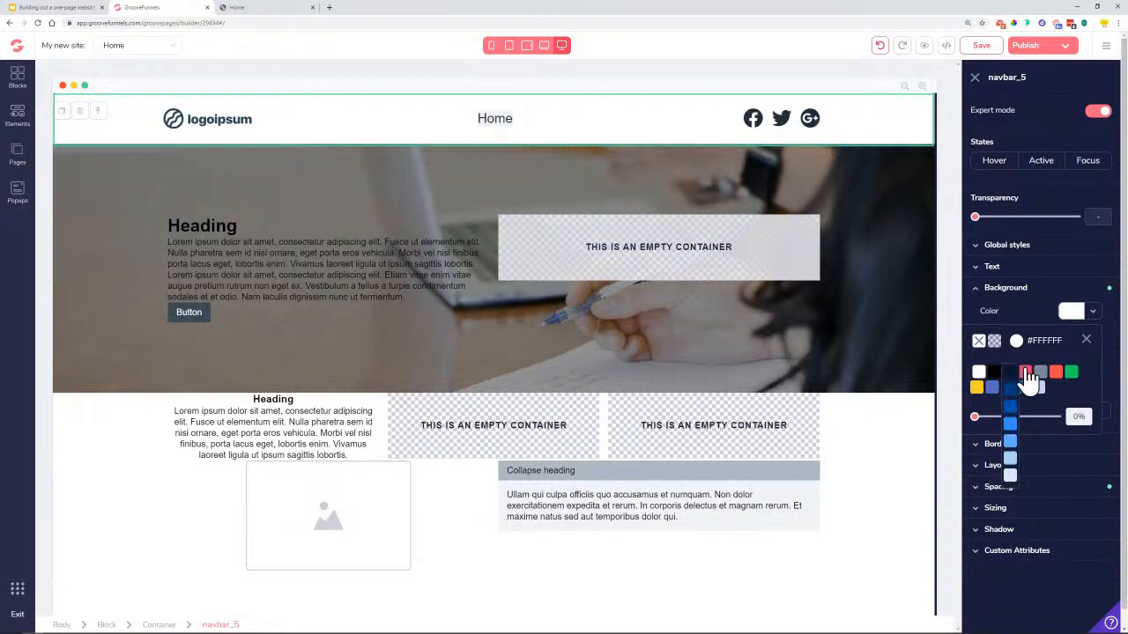
left_click(1087, 341)
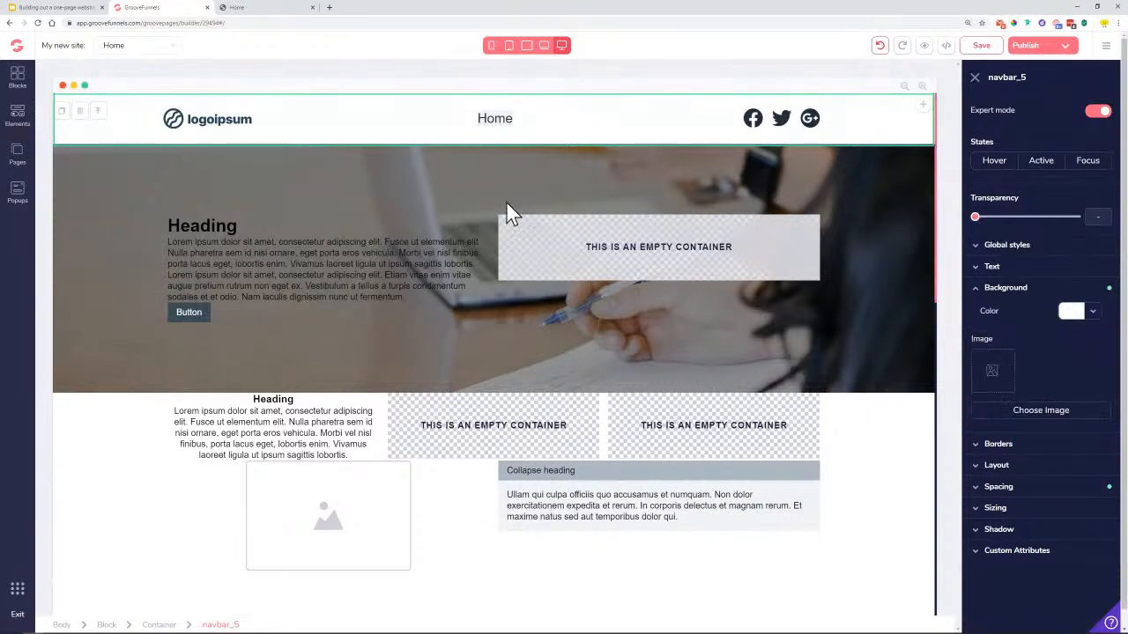
Set the Home navigation menu's background to white #FFFFFF
left_click(495, 124)
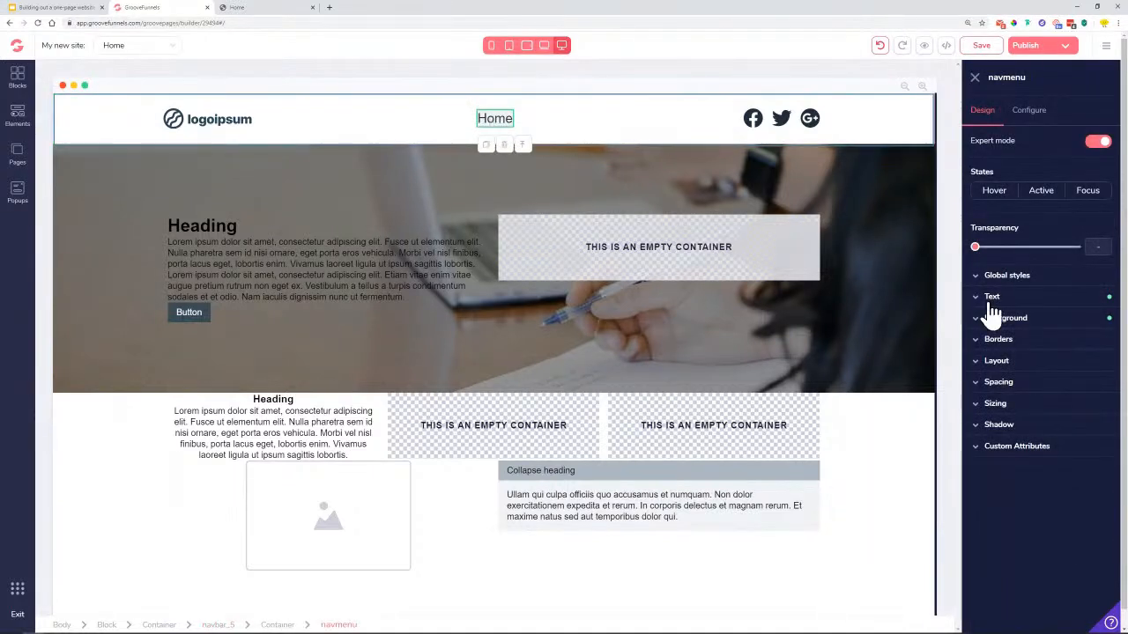
left_click(1033, 321)
left_click(1096, 345)
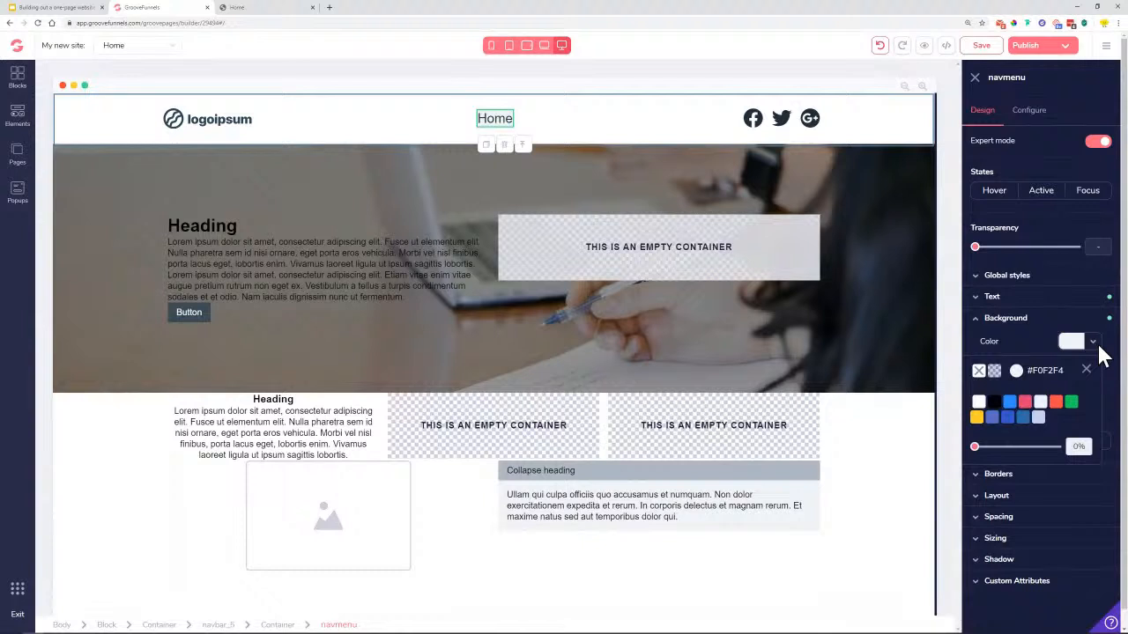
left_click(978, 404)
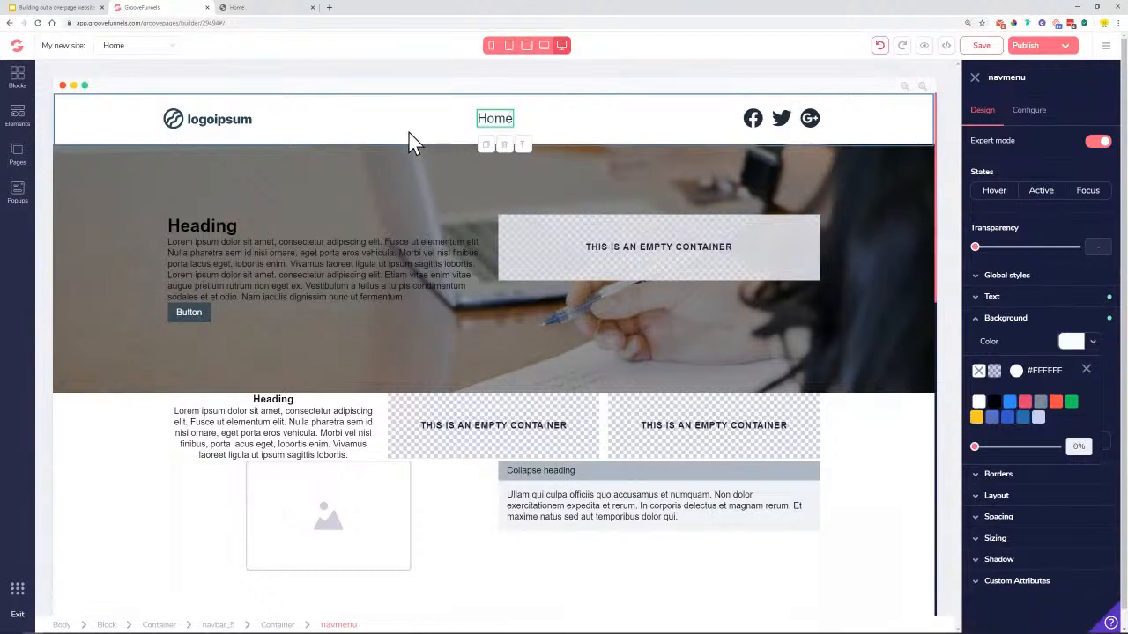
left_click(148, 128)
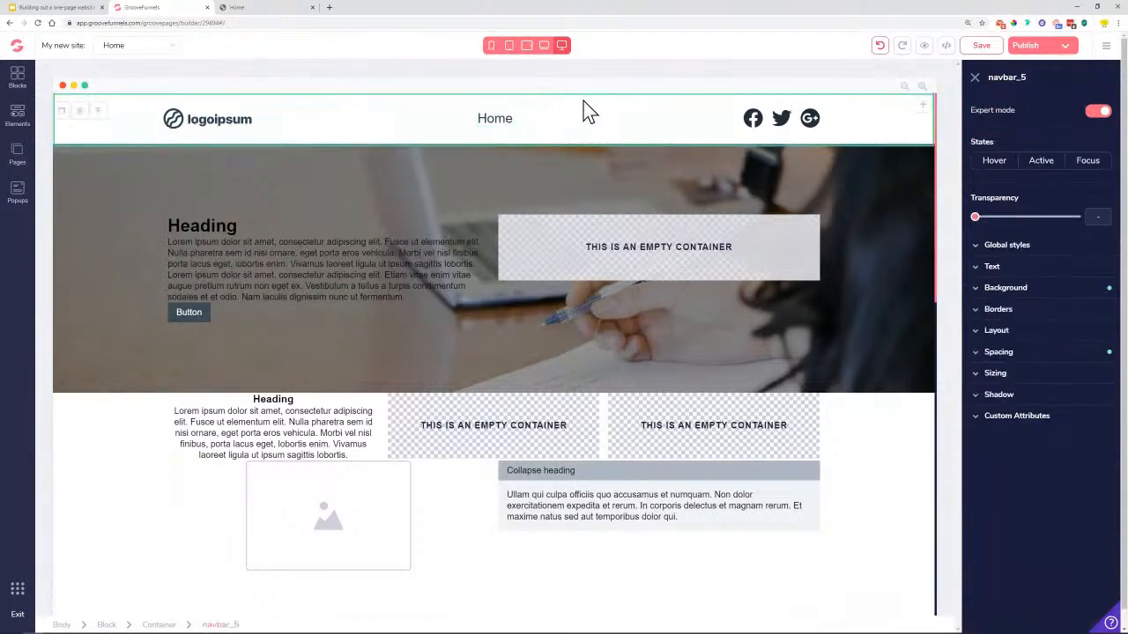
Swap the logoipsum header logo for the Lemon Business logo from the Image Library
left_click(216, 128)
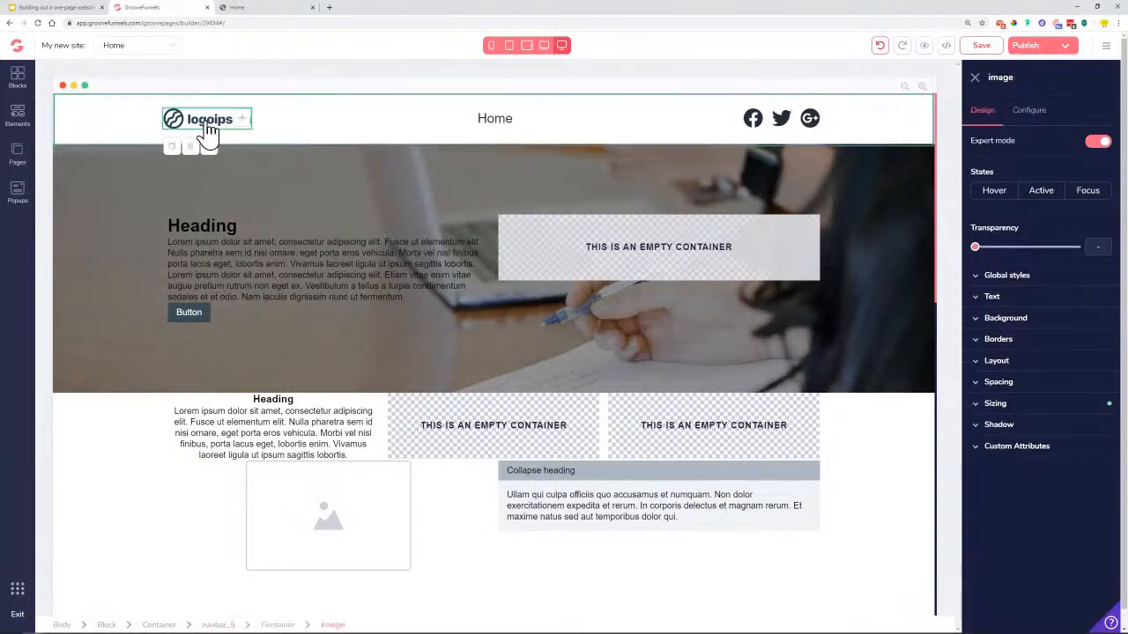
left_click(1033, 123)
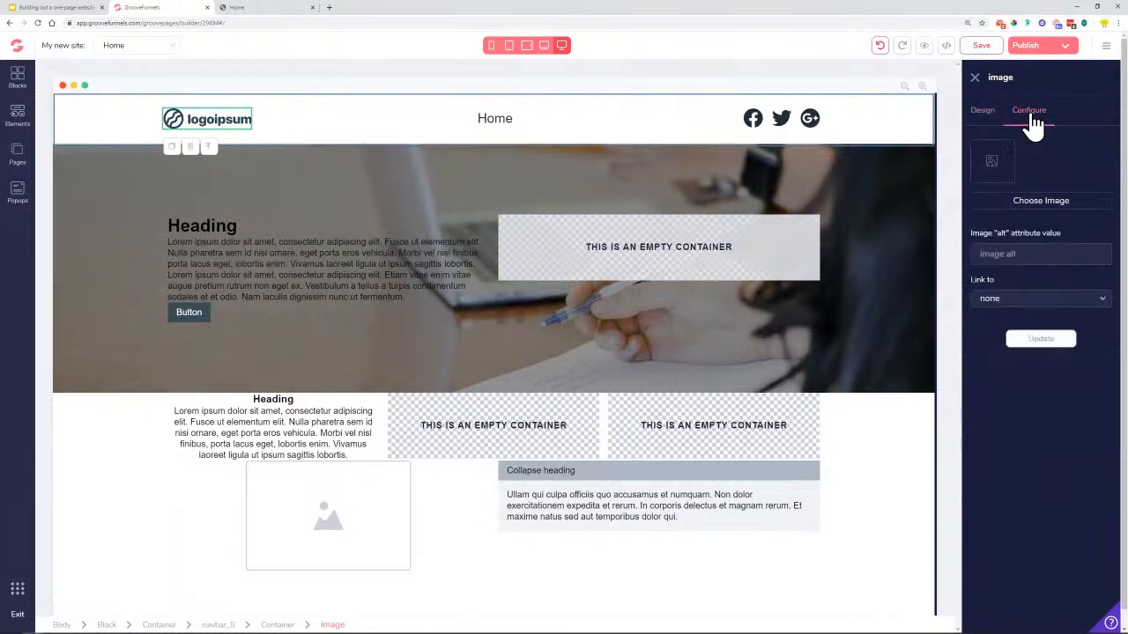
left_click(1057, 211)
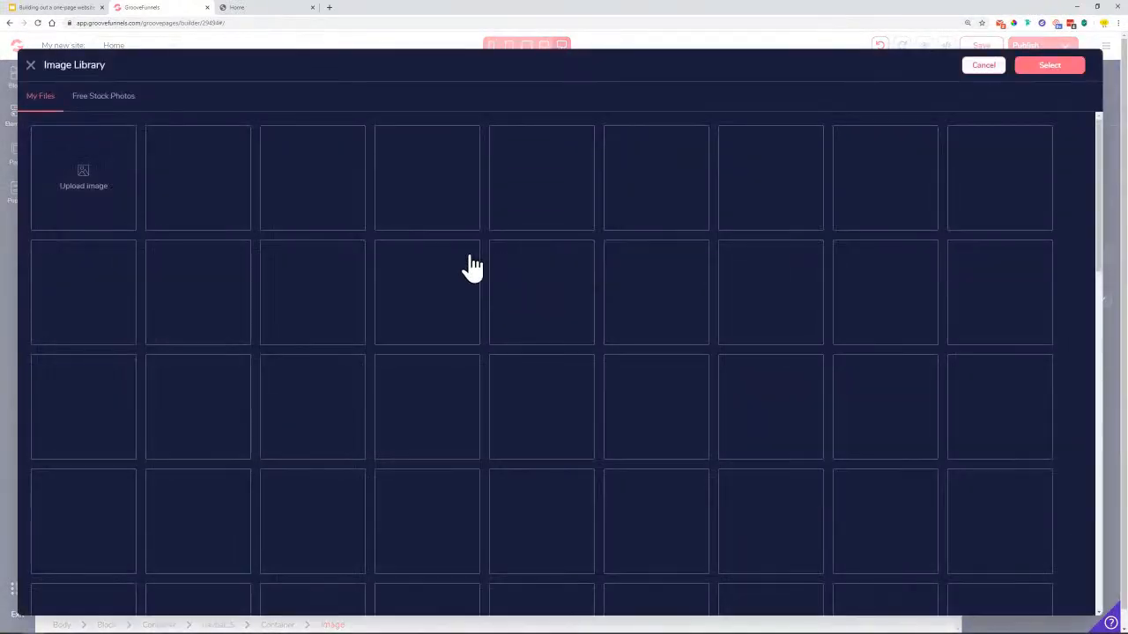
left_click(206, 194)
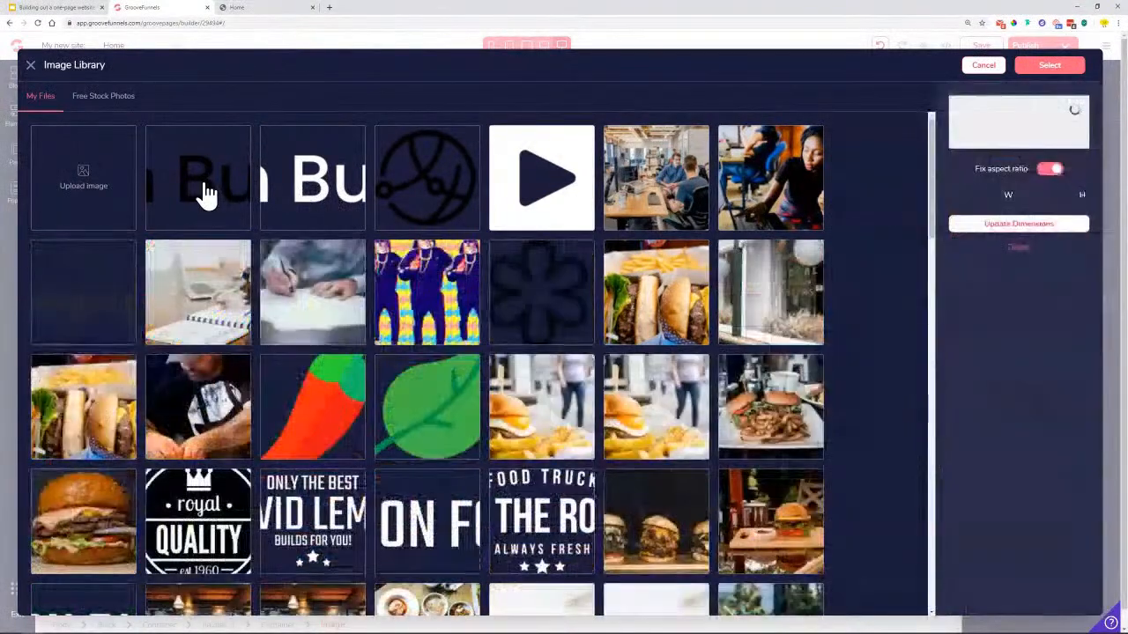
left_click(1057, 70)
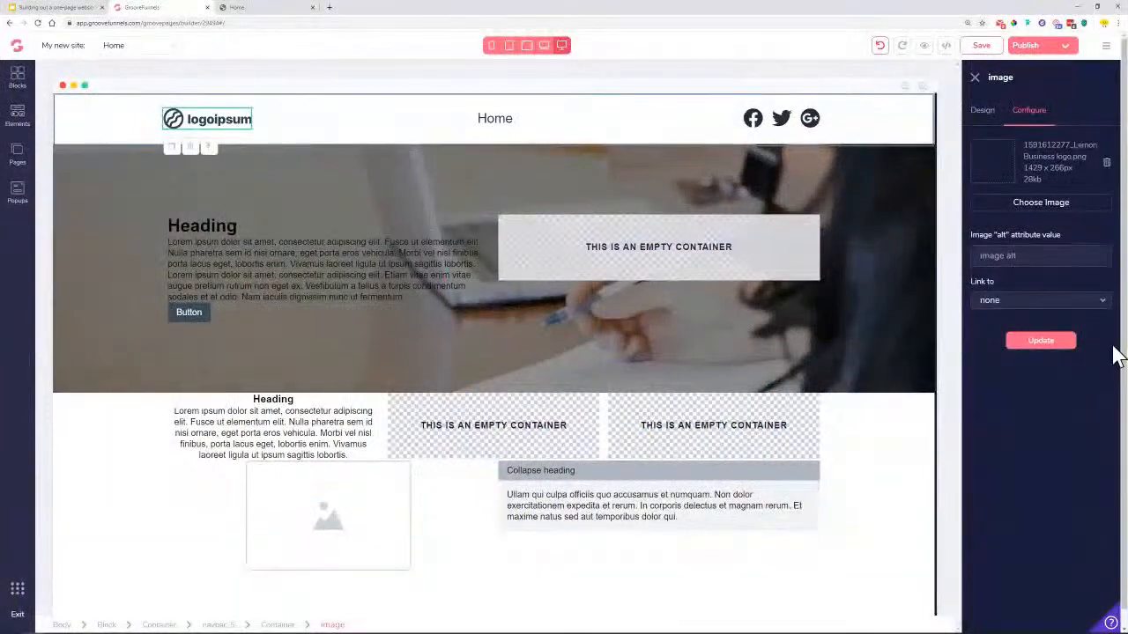
left_click(1048, 344)
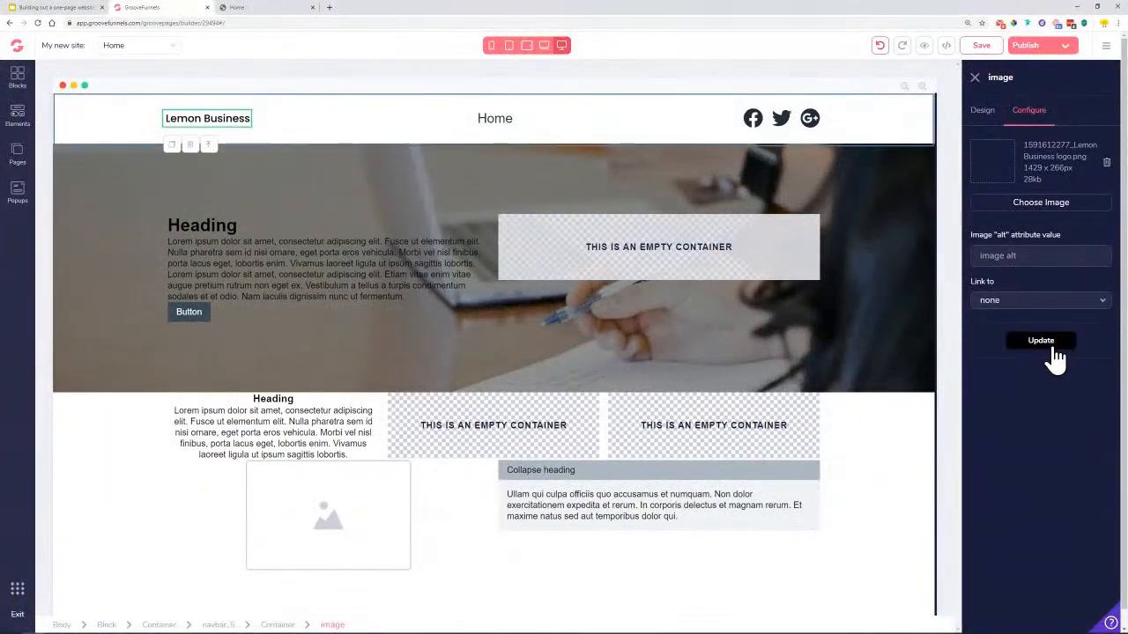
left_click(982, 112)
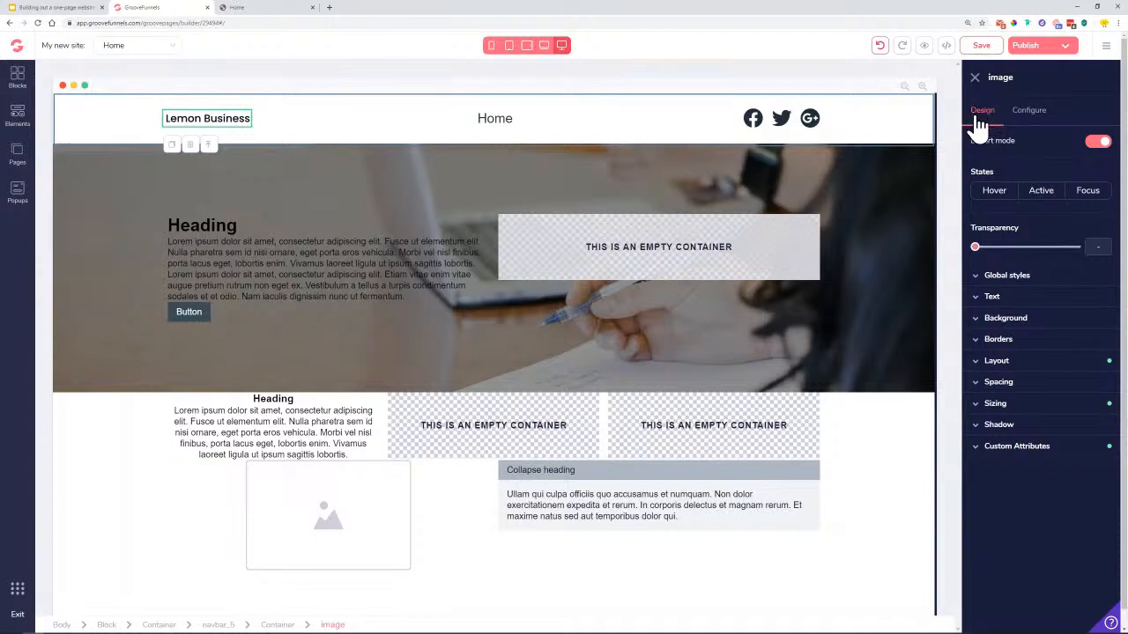
Size the Lemon Business logo to a 250px pixel width with a 20rem minimum width
left_click(1013, 404)
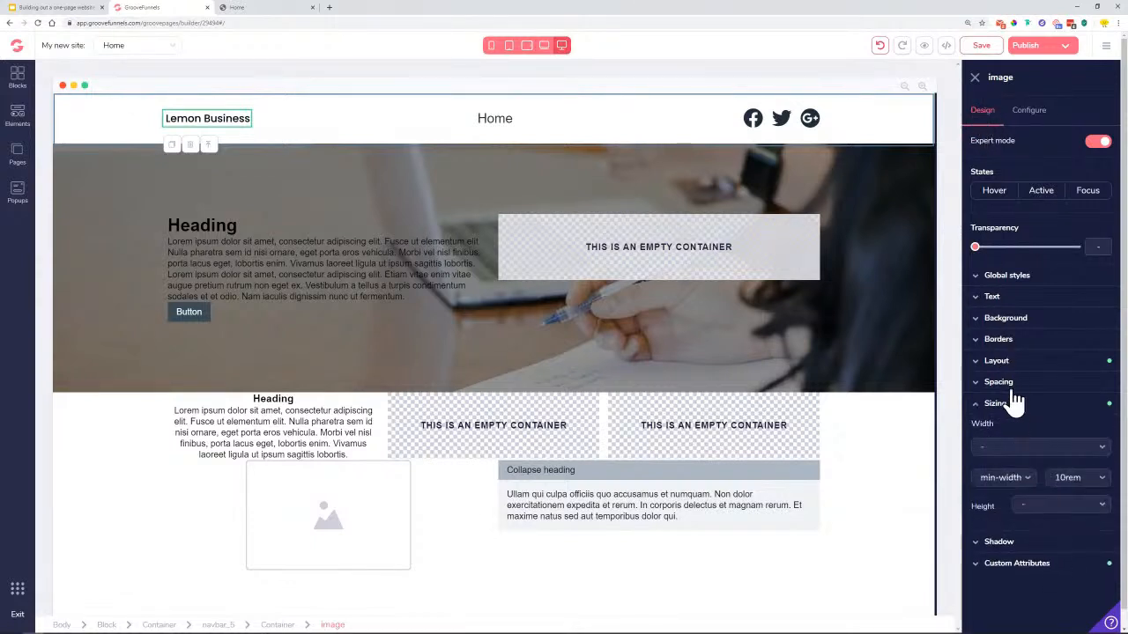
left_click(1003, 449)
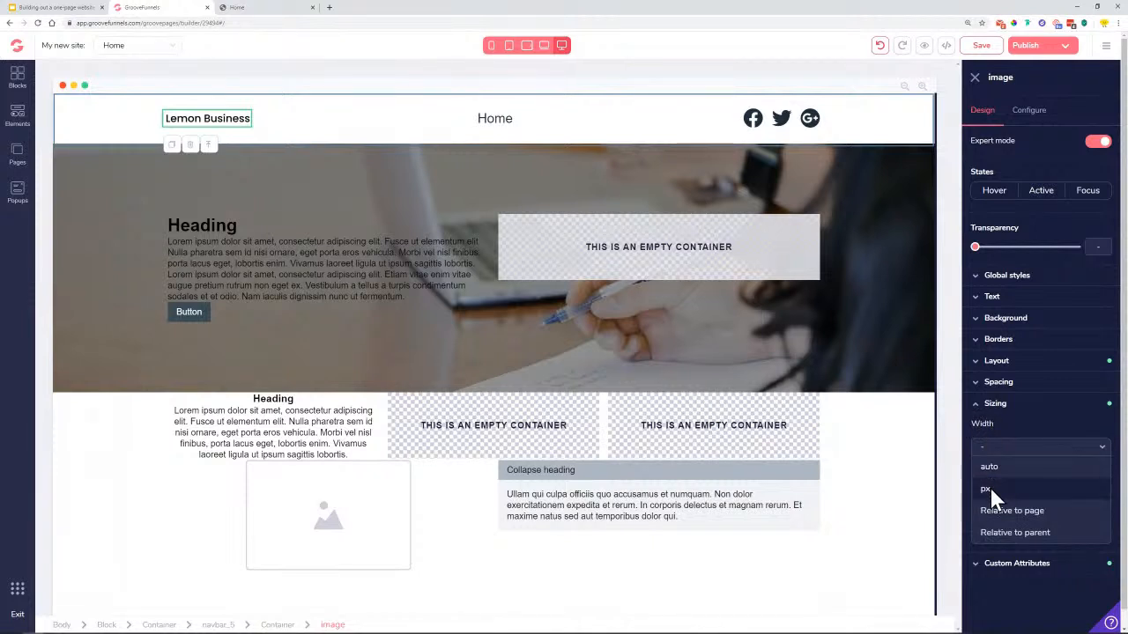
left_click(989, 489)
left_click_drag(977, 469, 1008, 476)
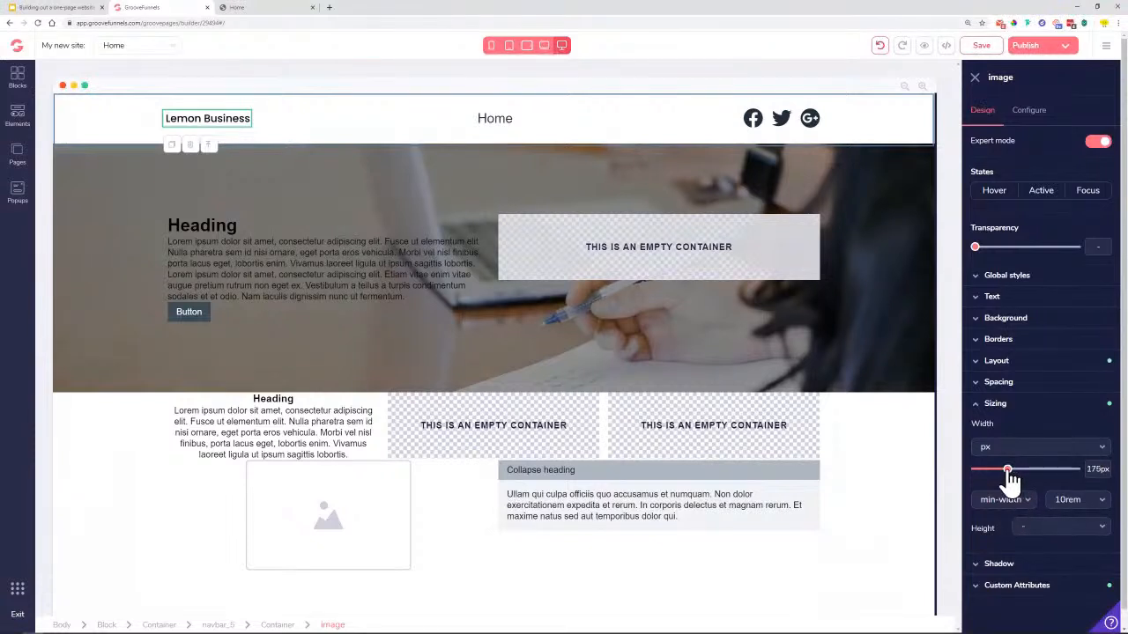
left_click(1065, 509)
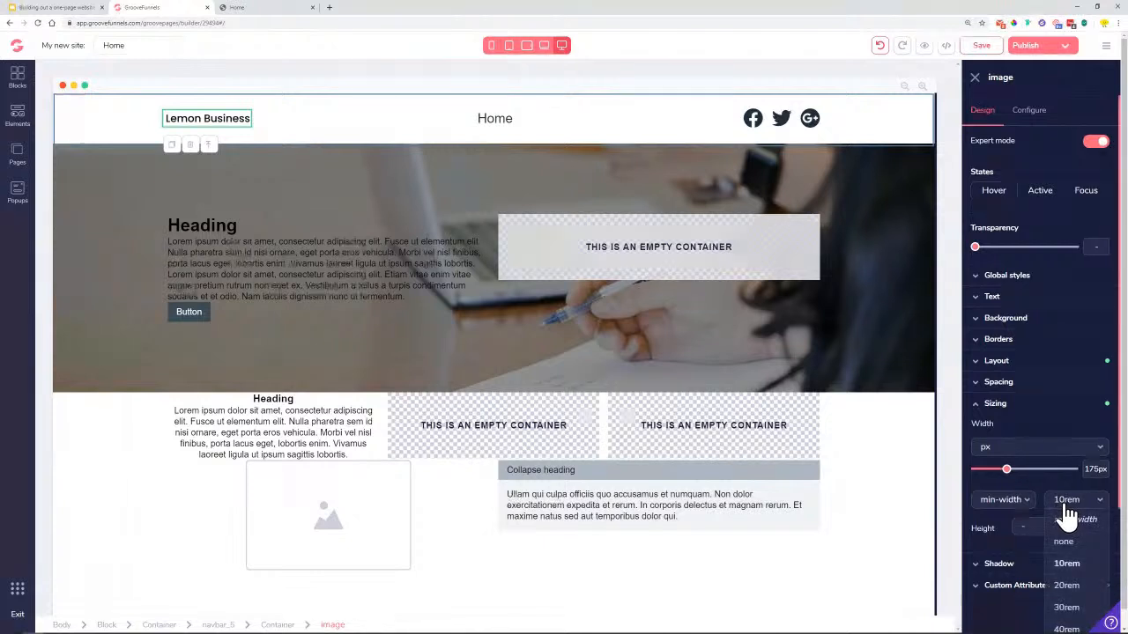
left_click(1065, 585)
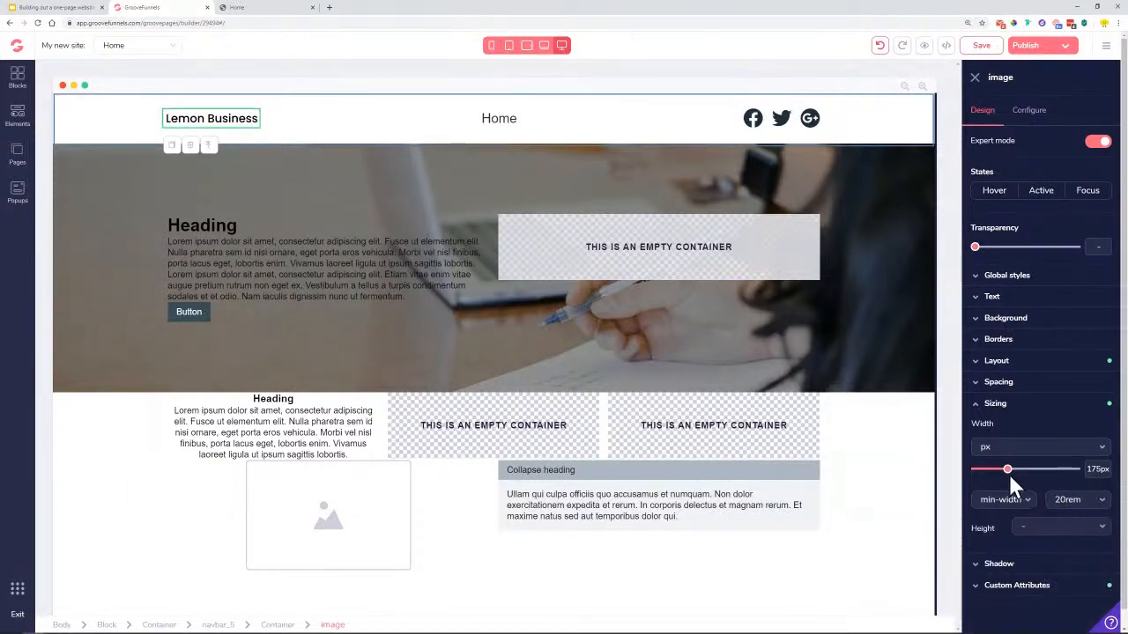
left_click_drag(1009, 470, 1015, 480)
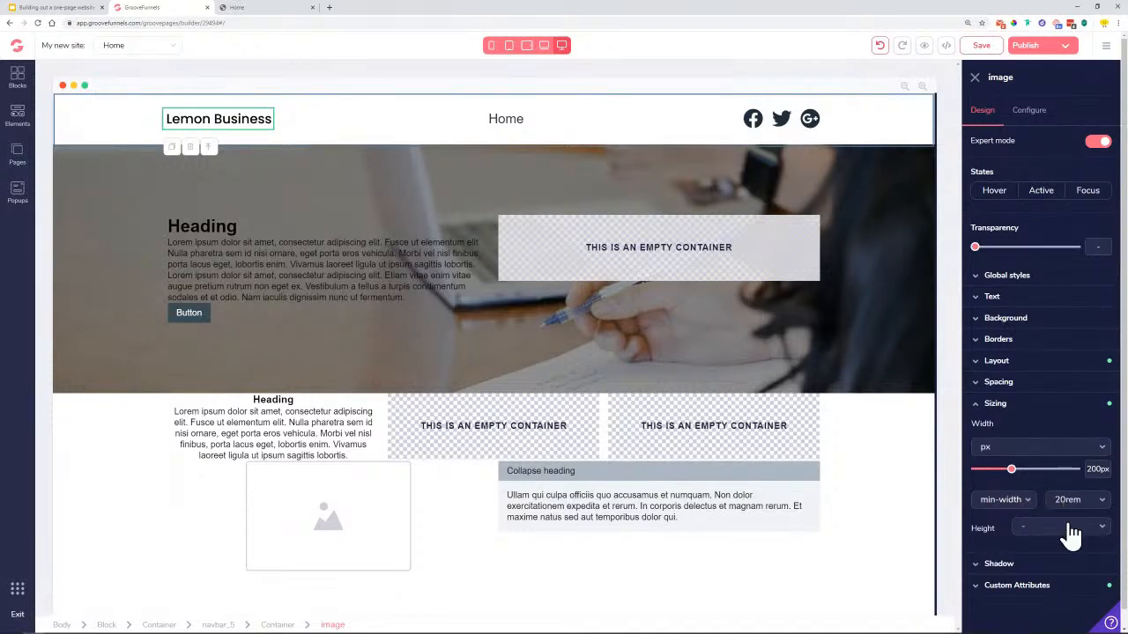
left_click_drag(1018, 480, 1018, 484)
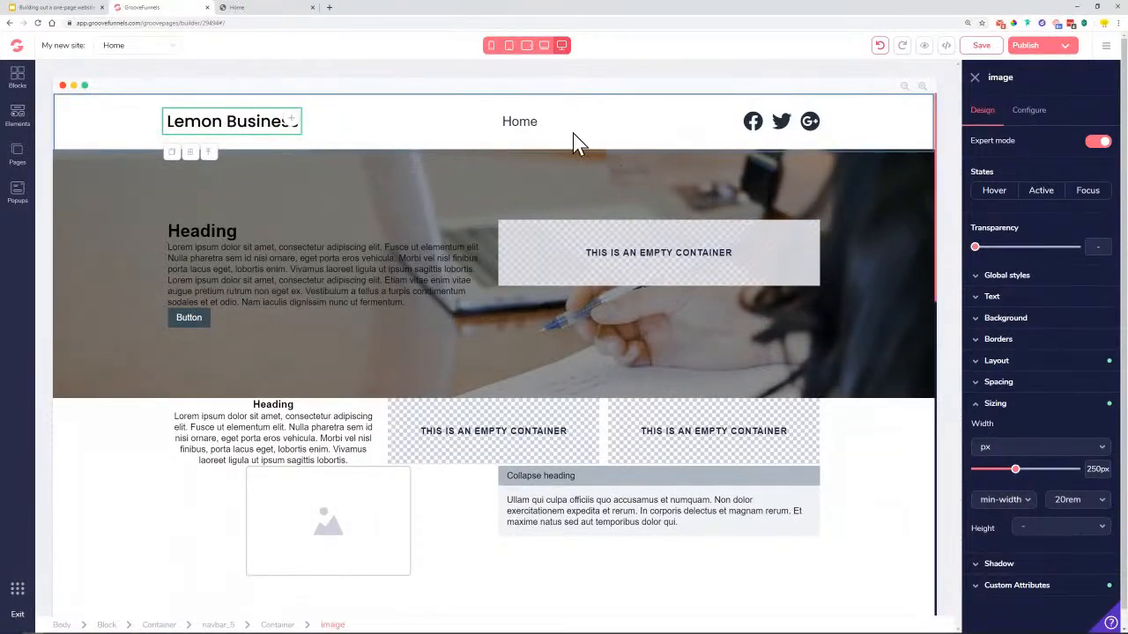
left_click(521, 131)
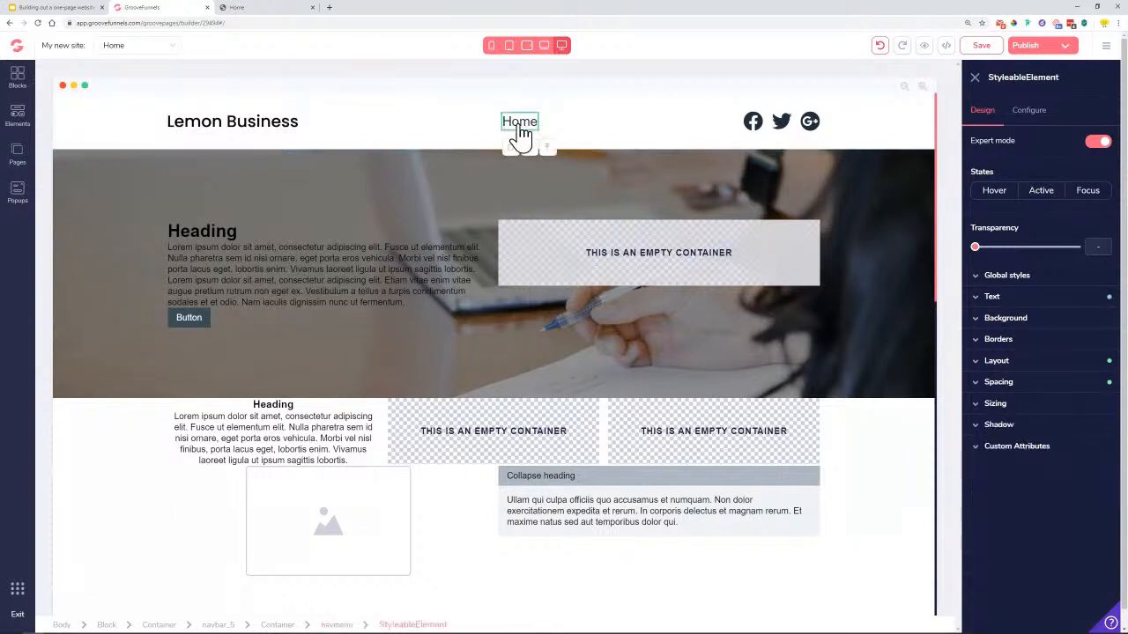
Save the page and switch to the live Lemon Business reference page
left_click(982, 49)
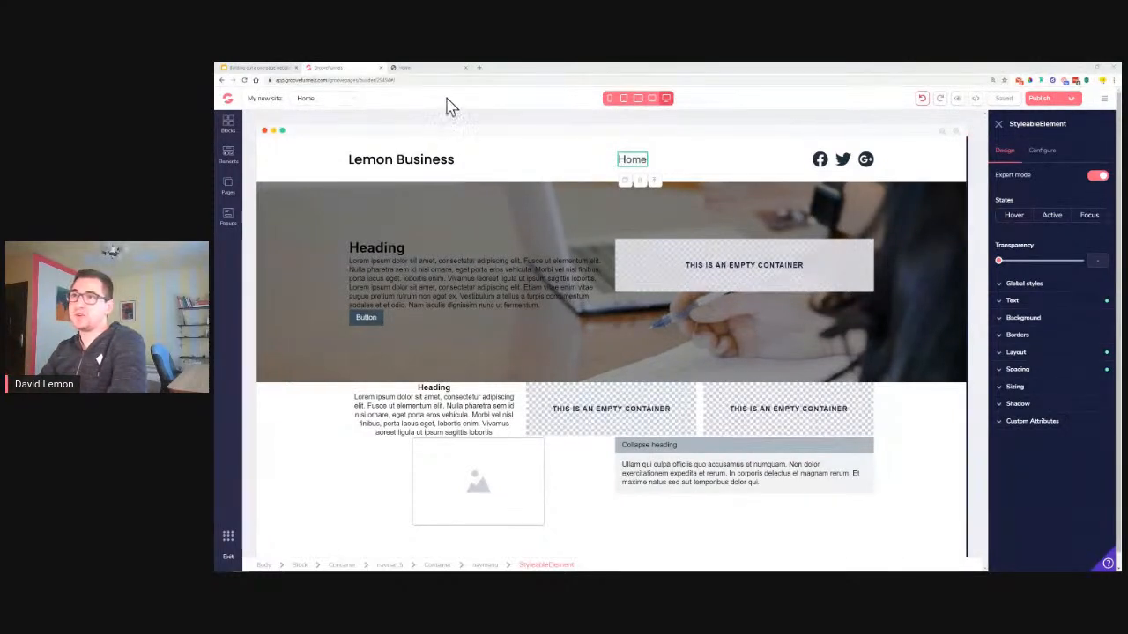
left_click(425, 69)
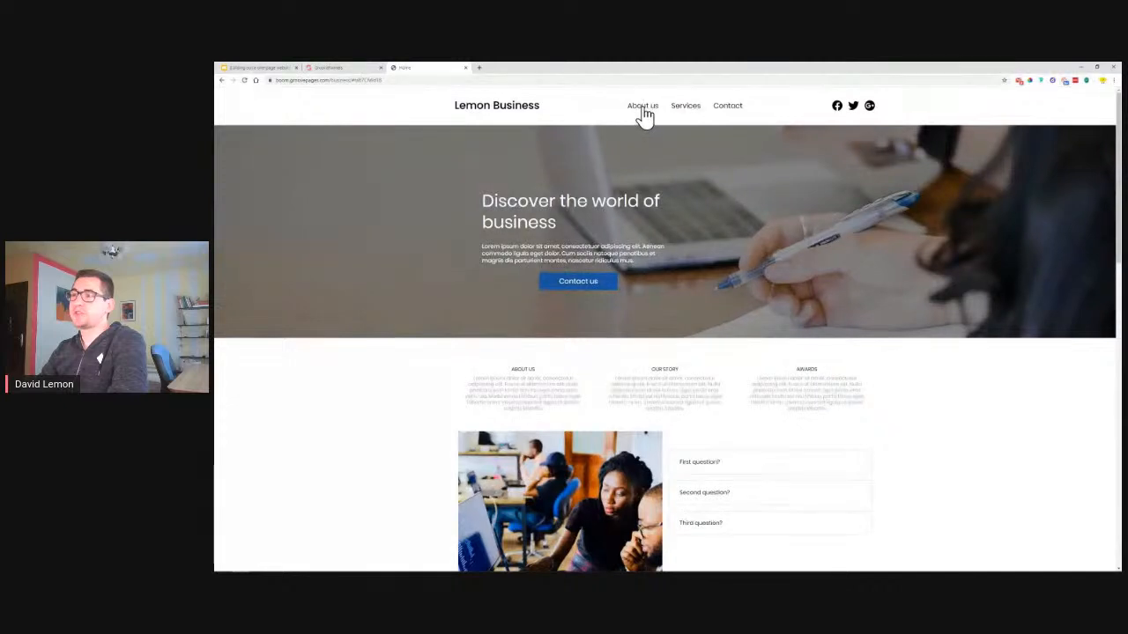
scroll(641, 113, "down", 1)
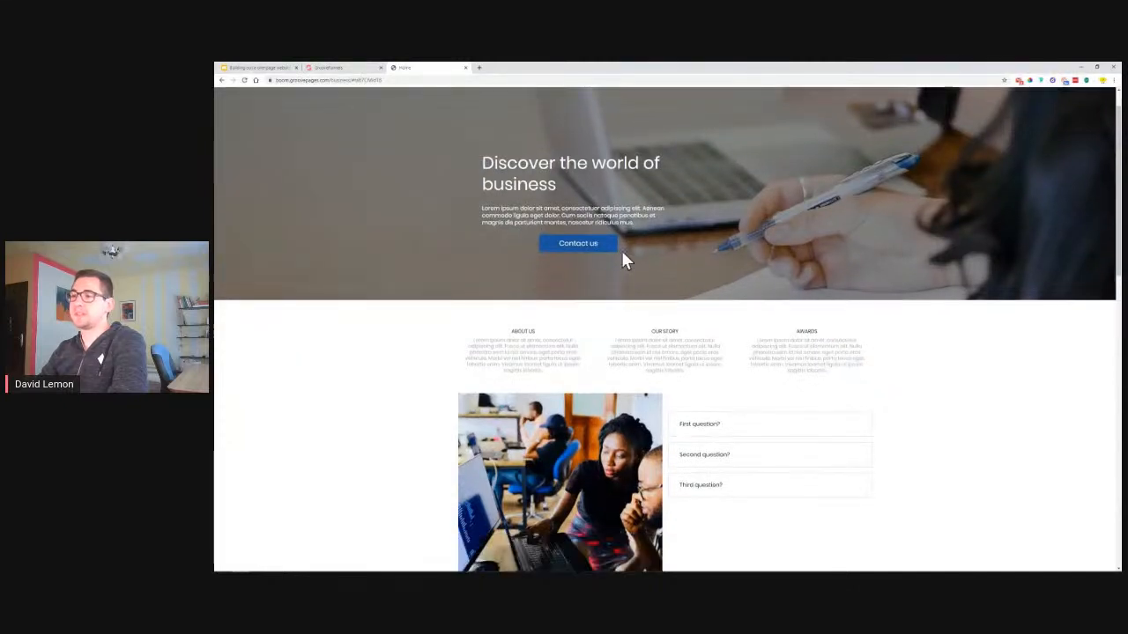
scroll(622, 255, "down", 2)
scroll(768, 176, "up", 2)
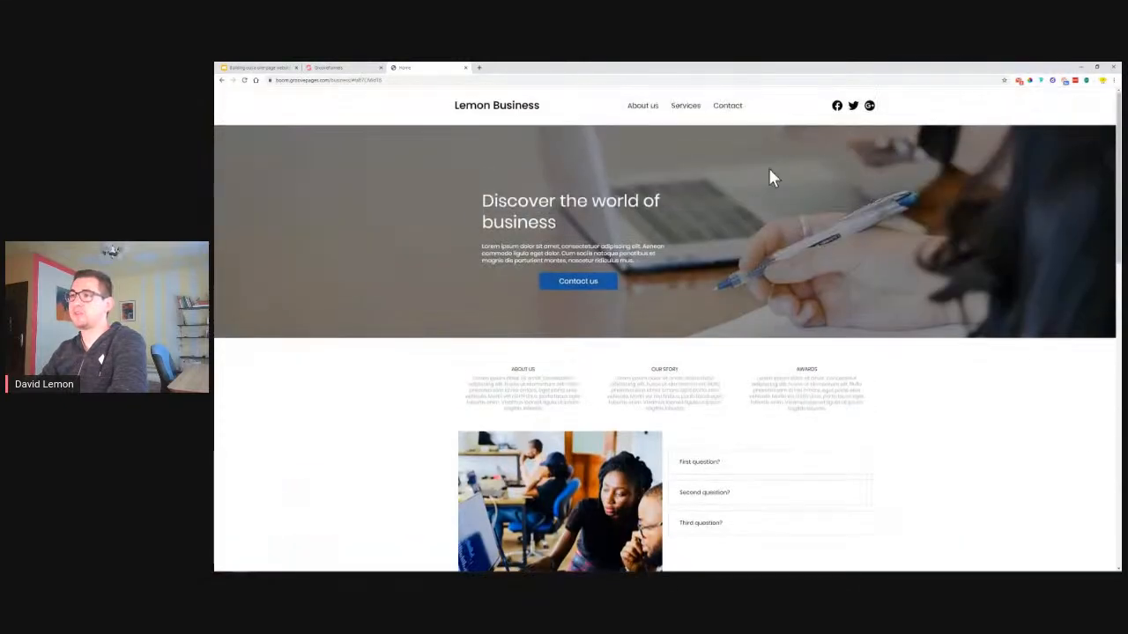
left_click(689, 110)
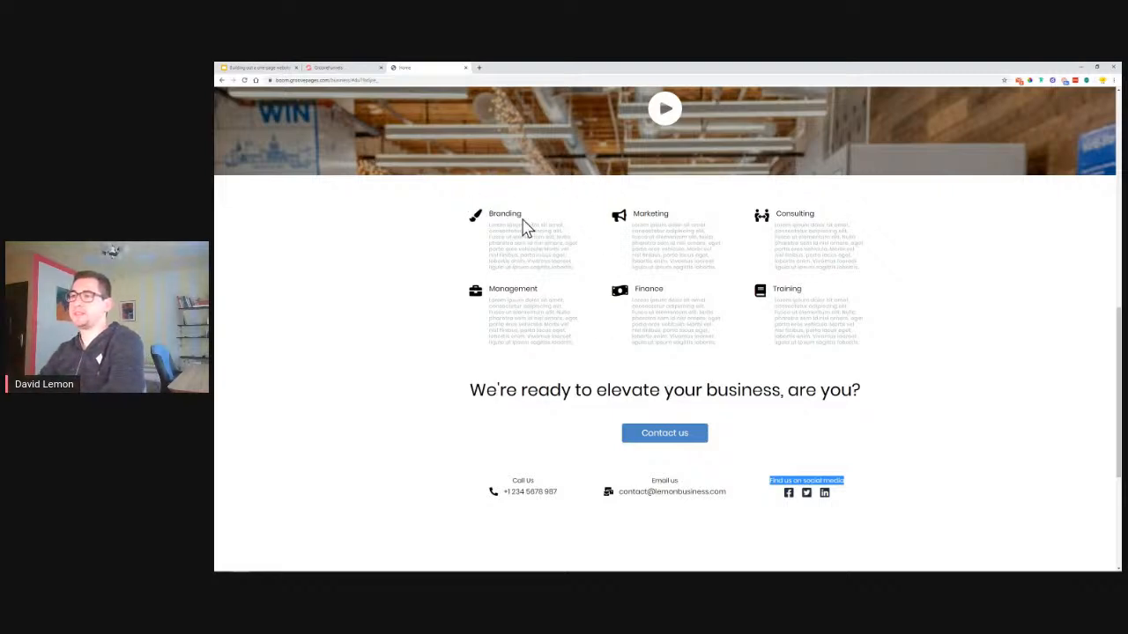
scroll(931, 262, "up", 10)
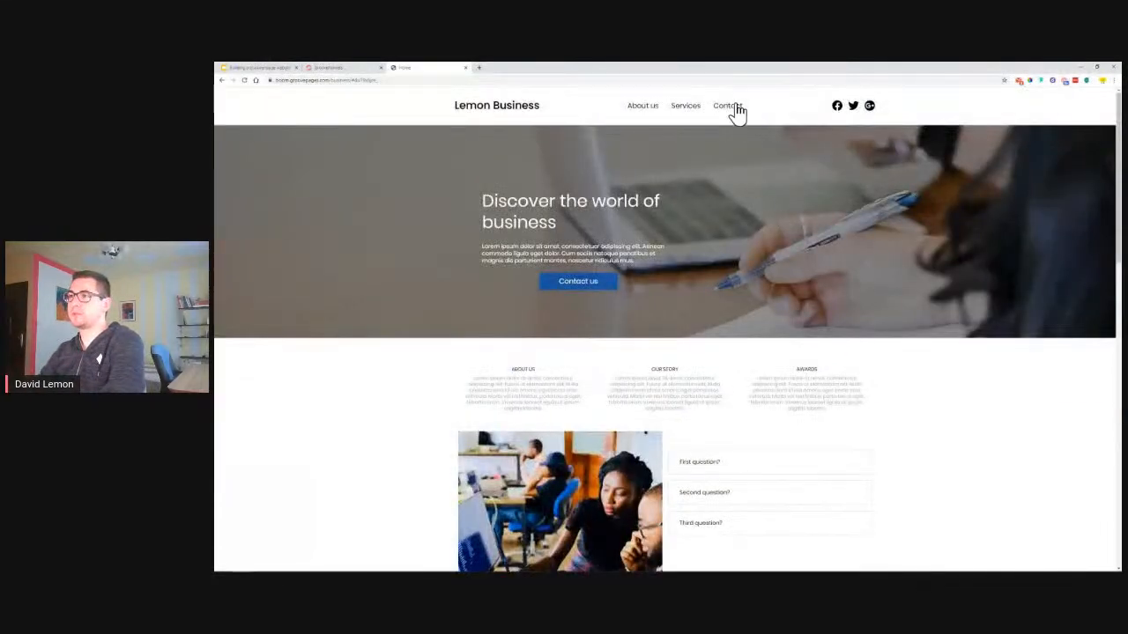
left_click(734, 107)
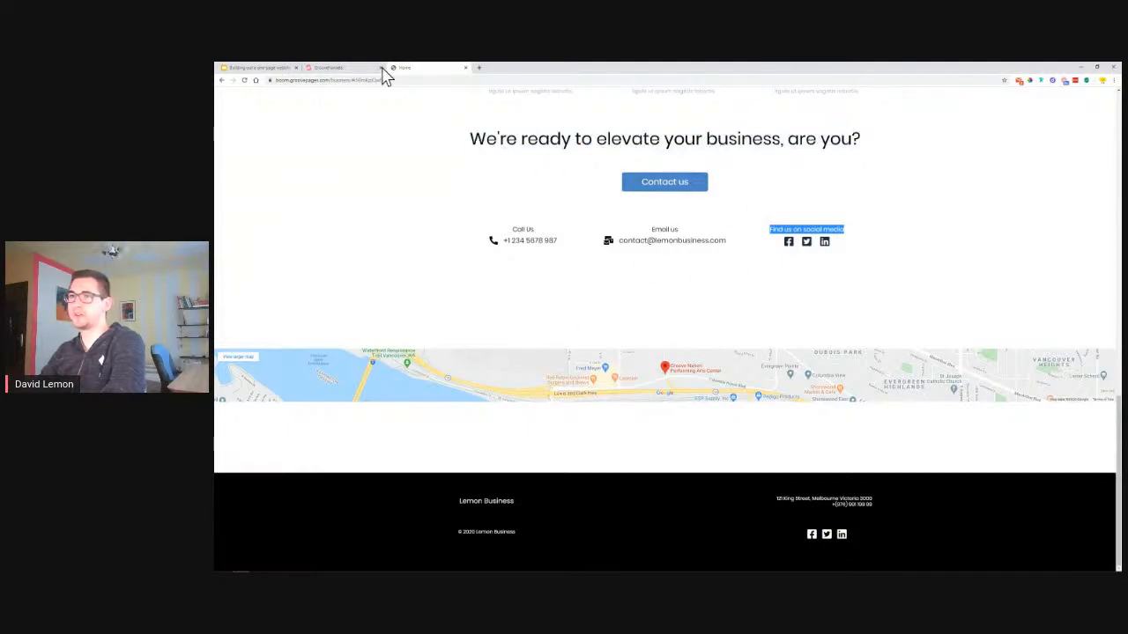
left_click(322, 69)
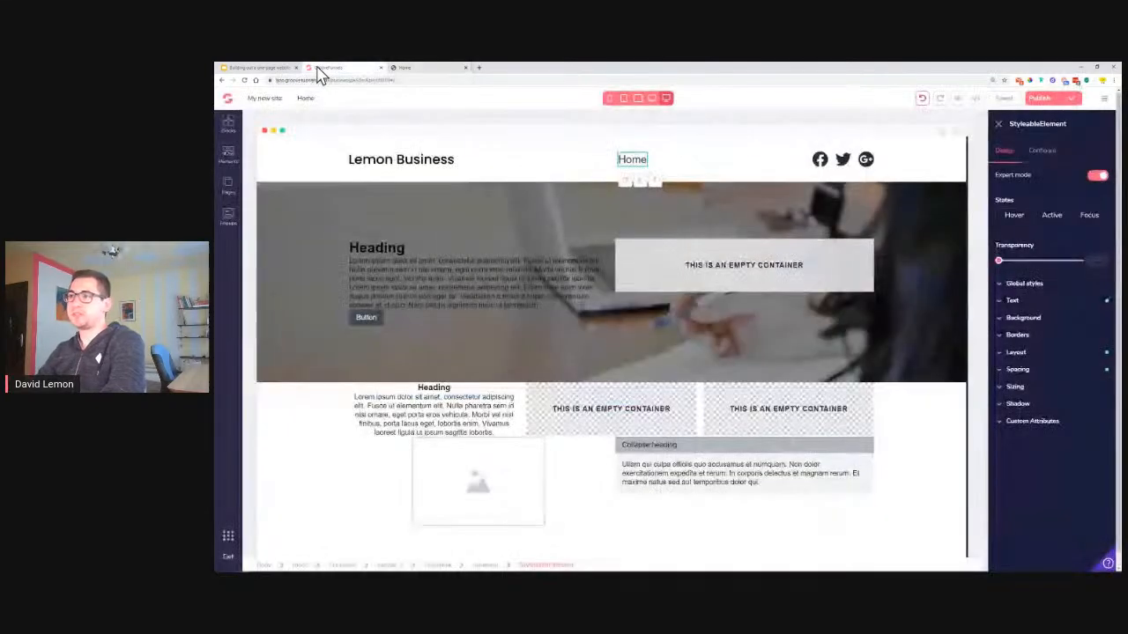
Select the navigation menu and look over its link settings and the site pages list
left_click(631, 168)
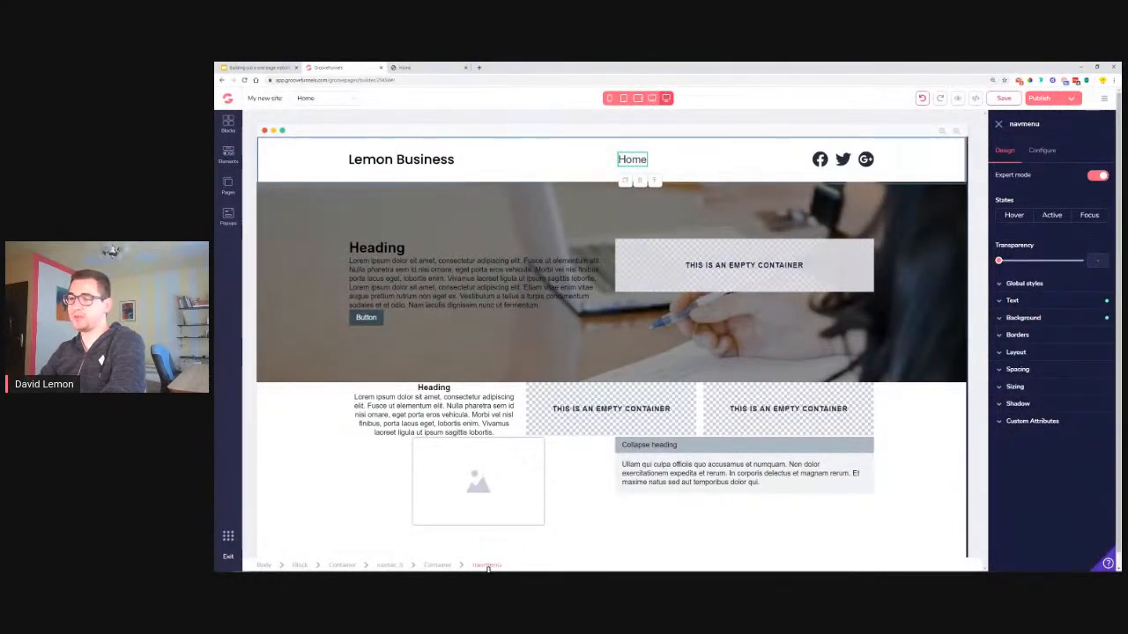
left_click(1050, 155)
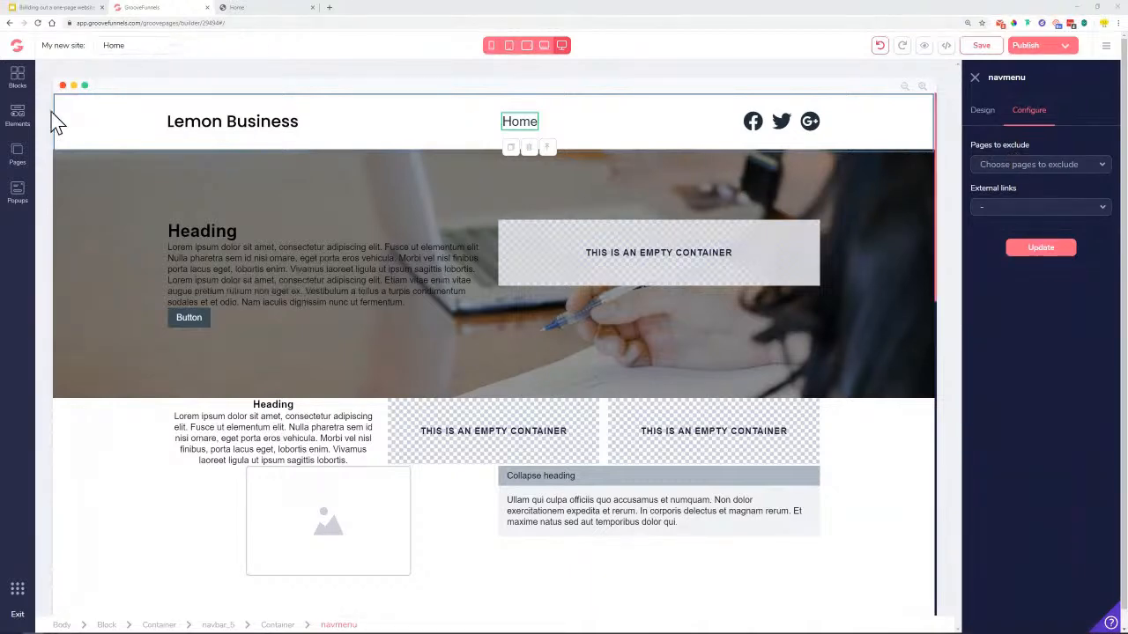
left_click(18, 155)
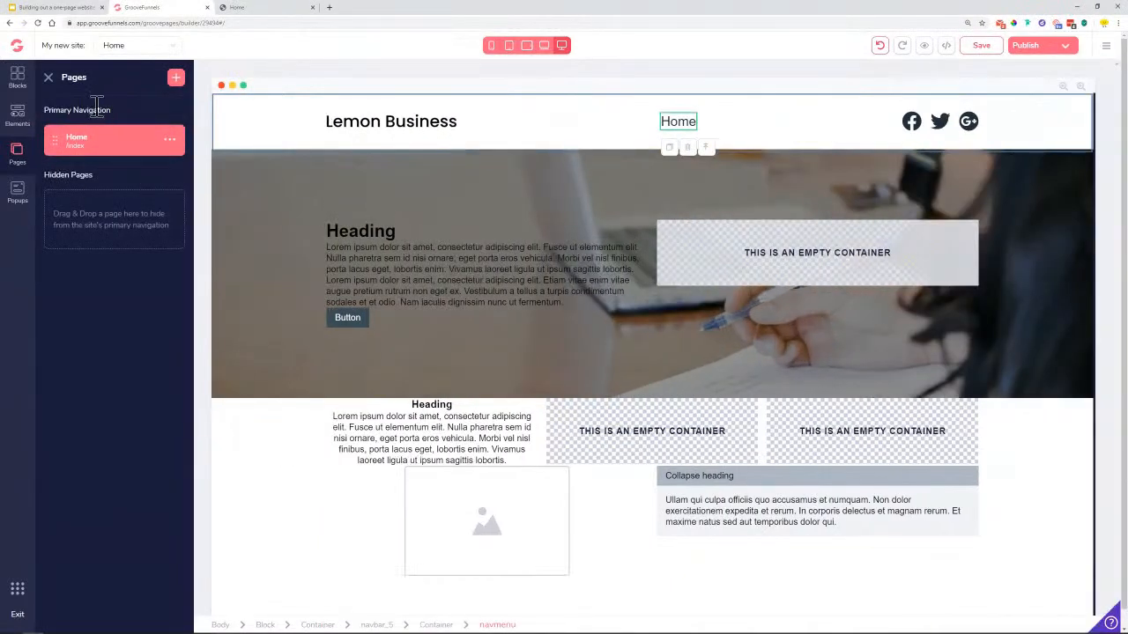
left_click(49, 81)
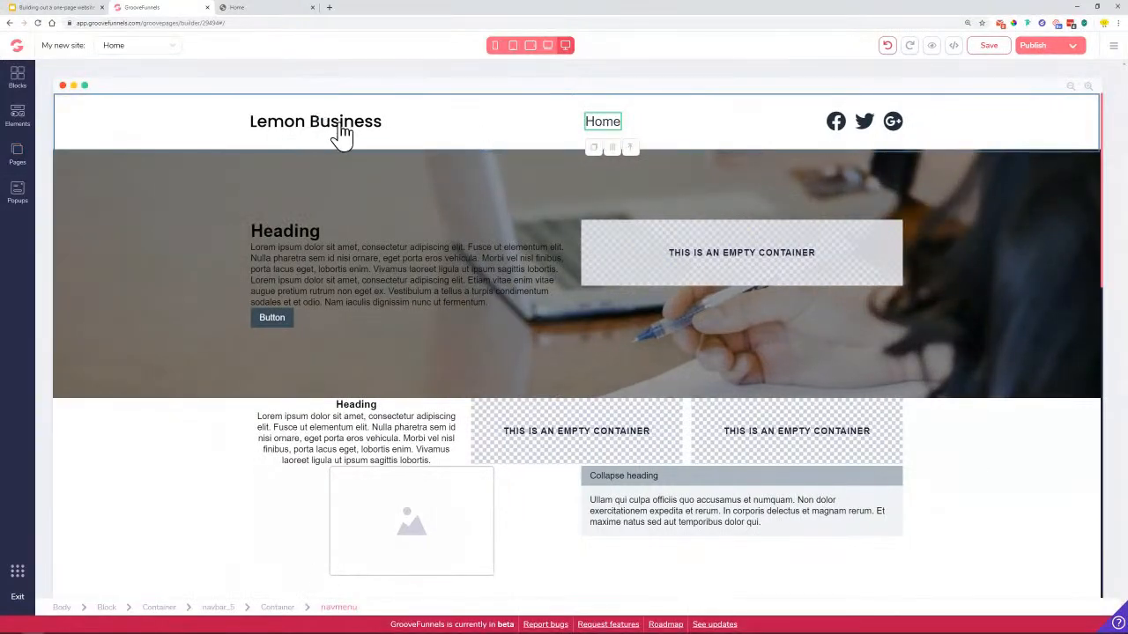
Exclude the Home page from the menu and set it to 3 external links
left_click(532, 141)
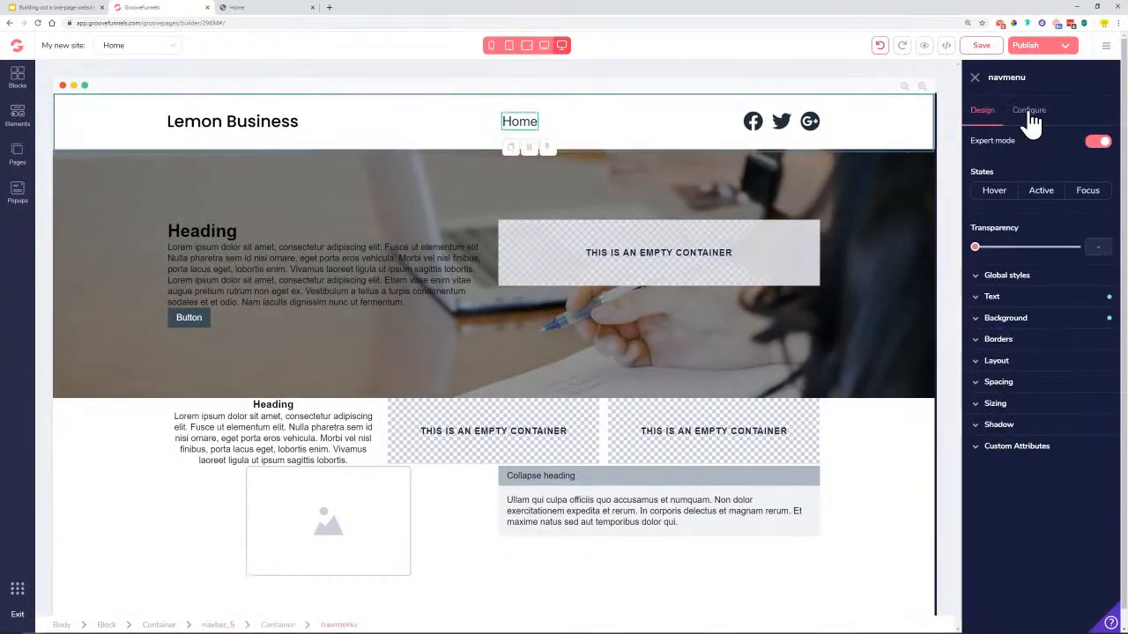
left_click(1029, 110)
left_click(1019, 167)
left_click(996, 187)
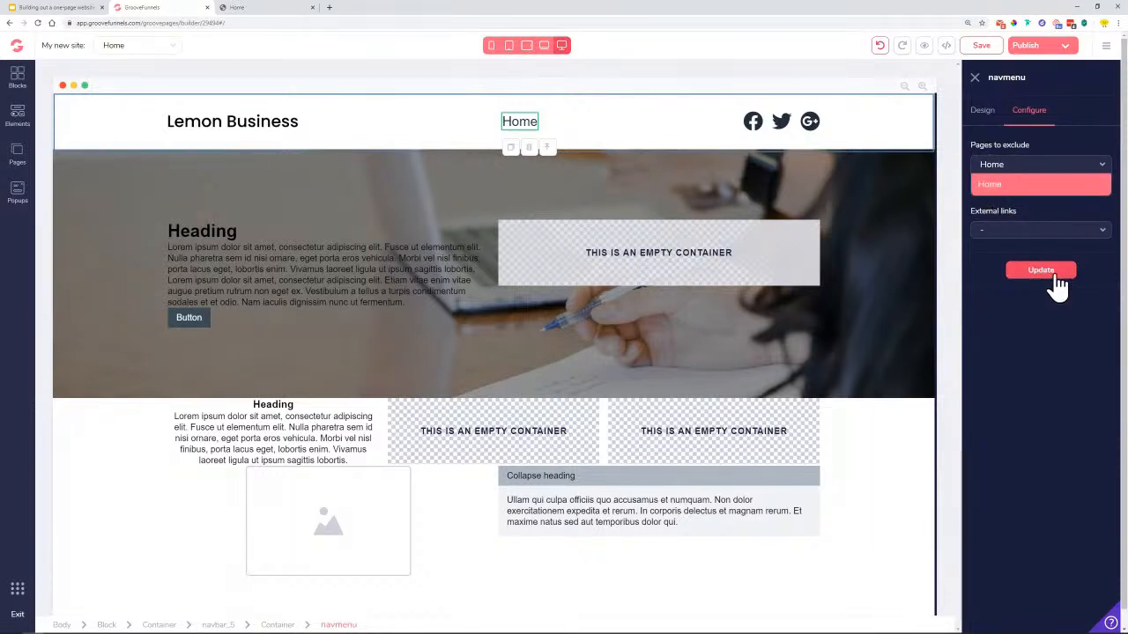
left_click(985, 231)
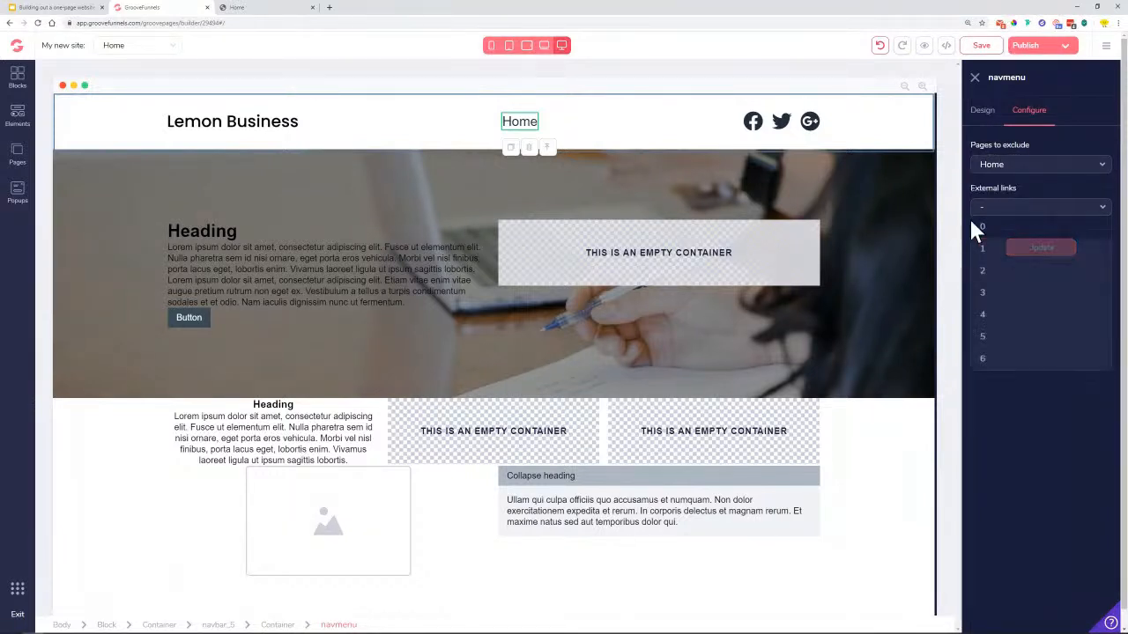
left_click(1004, 294)
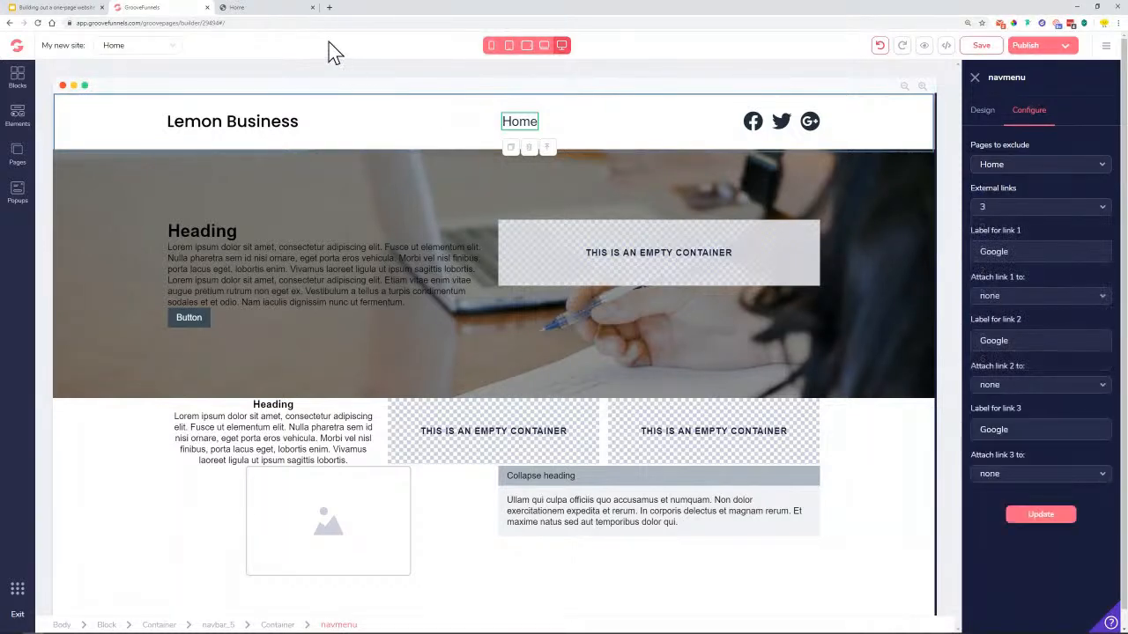
Relabel the three Google menu links as About us, Services and Contact, and apply
left_click(281, 8)
scroll(458, 106, "up", 20)
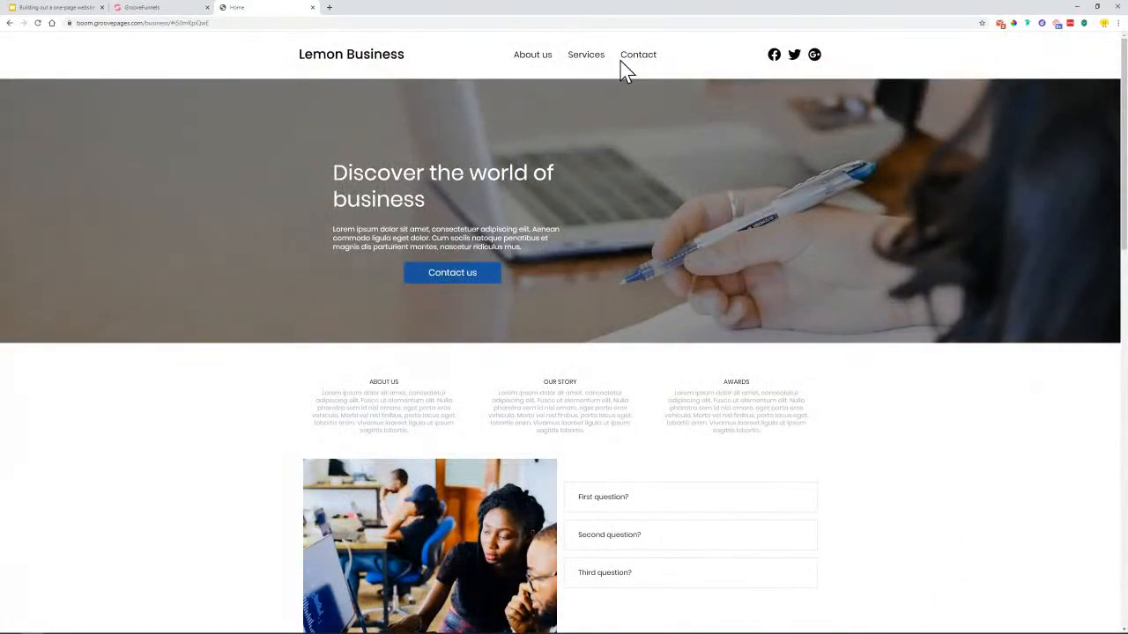
left_click(169, 8)
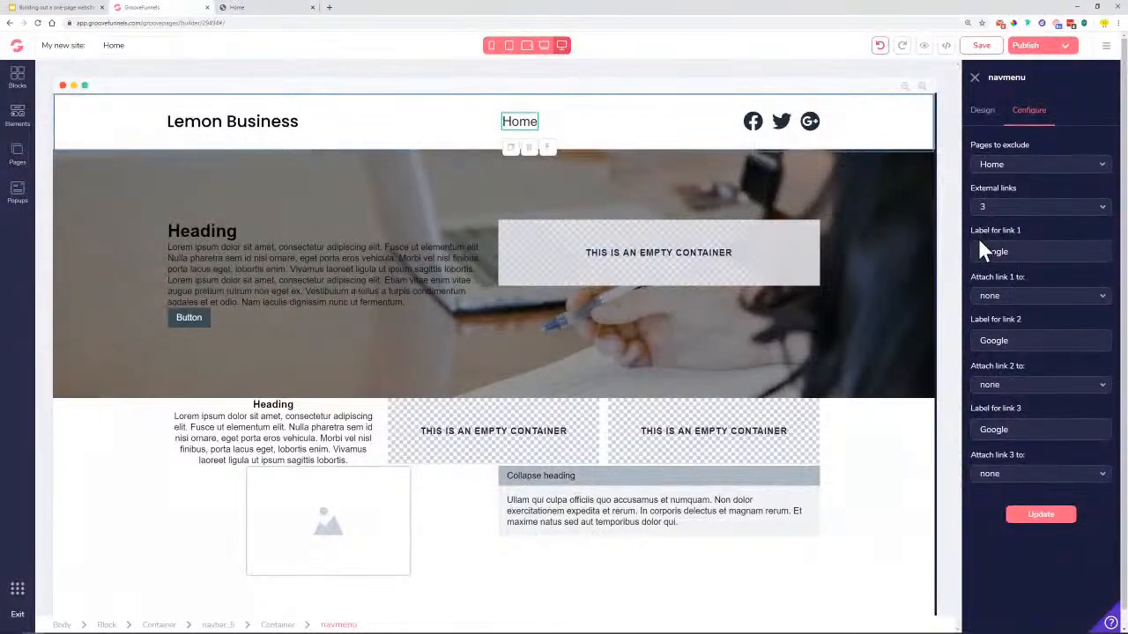
left_click_drag(981, 253, 1017, 254)
type("About us")
left_click_drag(1027, 342, 980, 341)
key("BackSpace")
left_click_drag(1023, 428, 954, 434)
type("Con")
left_click(1062, 524)
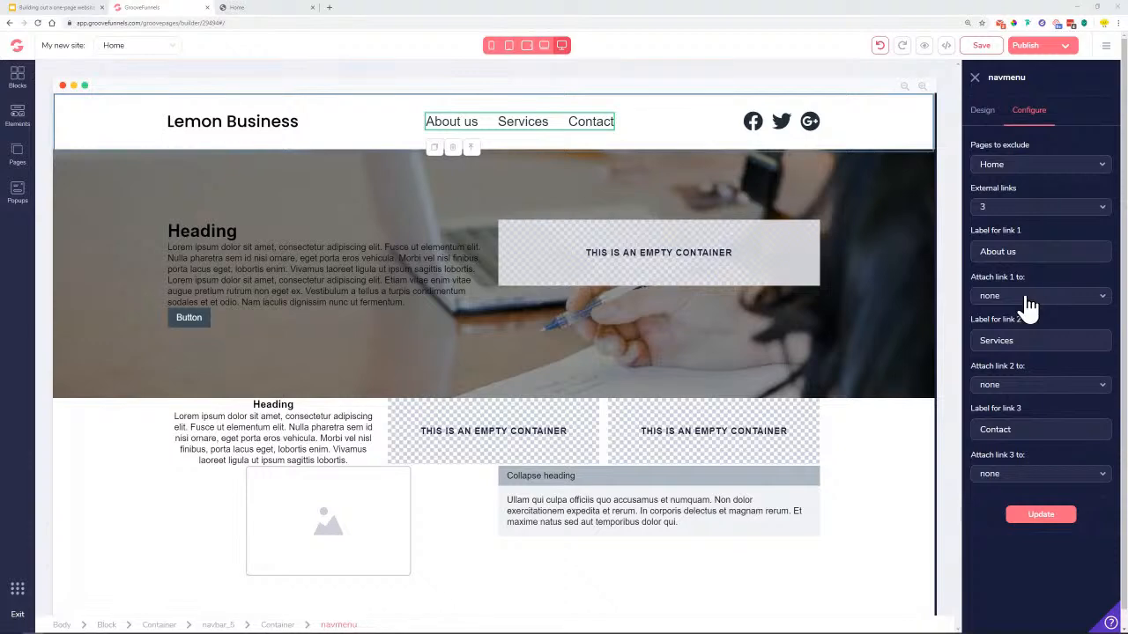
Set the About us link's target type to Block, checking the reference page's section order
left_click(1030, 301)
left_click(1010, 368)
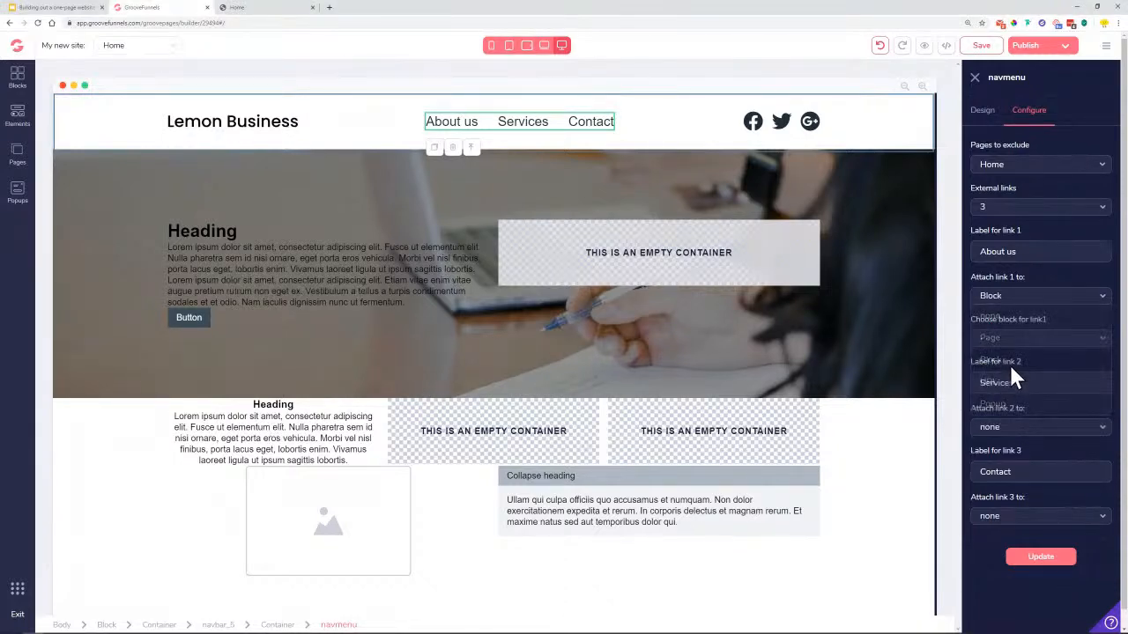
left_click(260, 10)
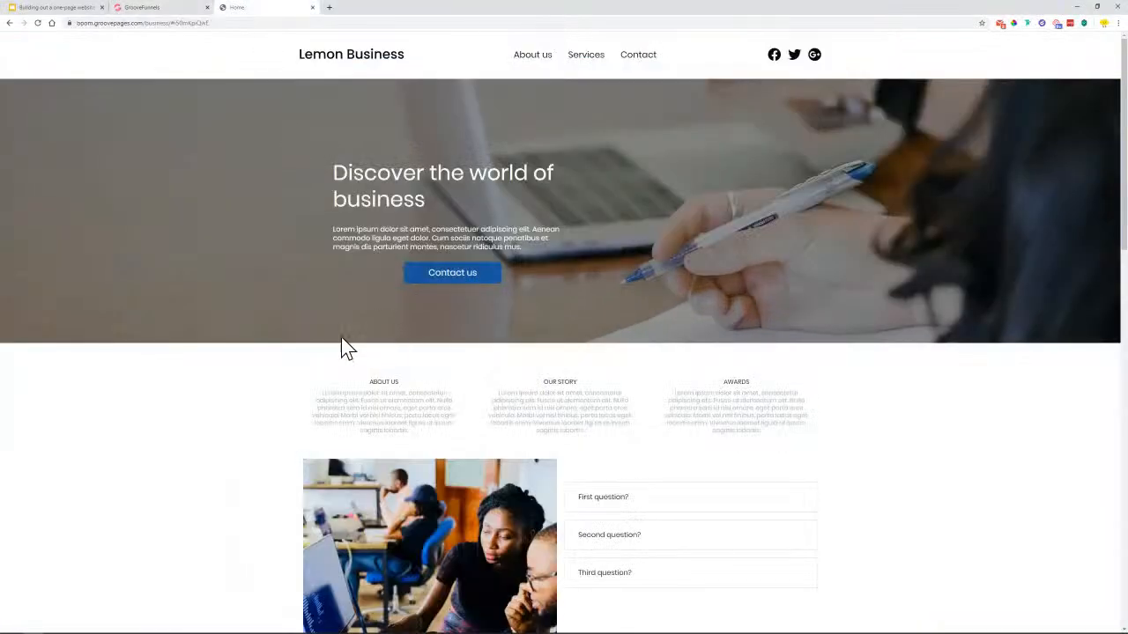
scroll(335, 352, "down", 1)
scroll(308, 414, "up", 1)
left_click(143, 8)
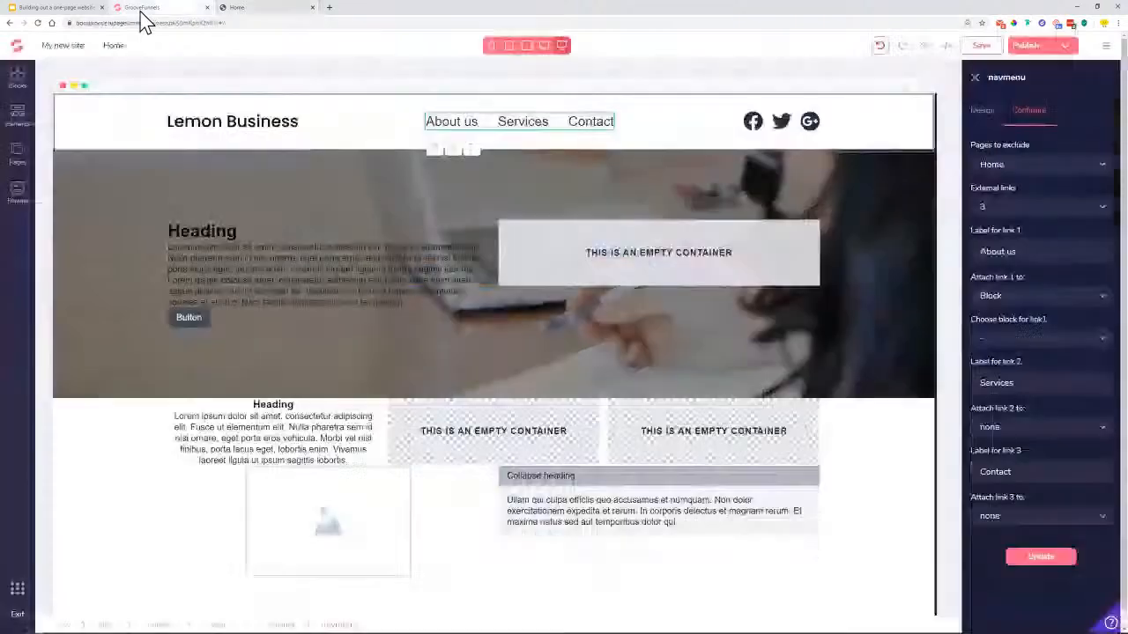
Point the About us link at Block 3 and apply the update
left_click(1001, 301)
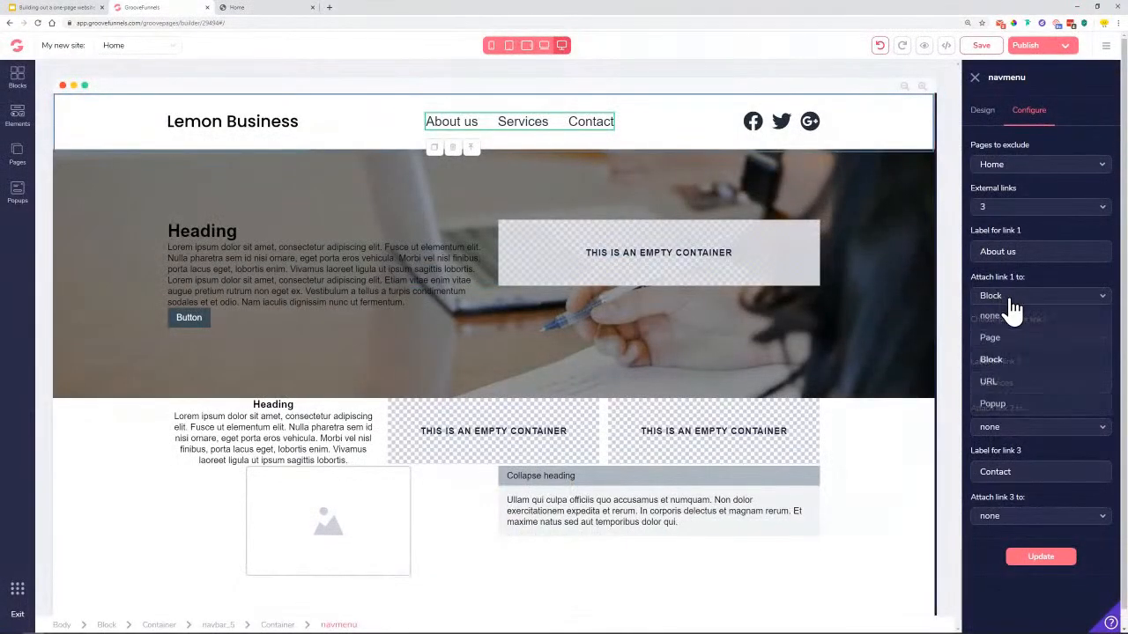
left_click(1000, 360)
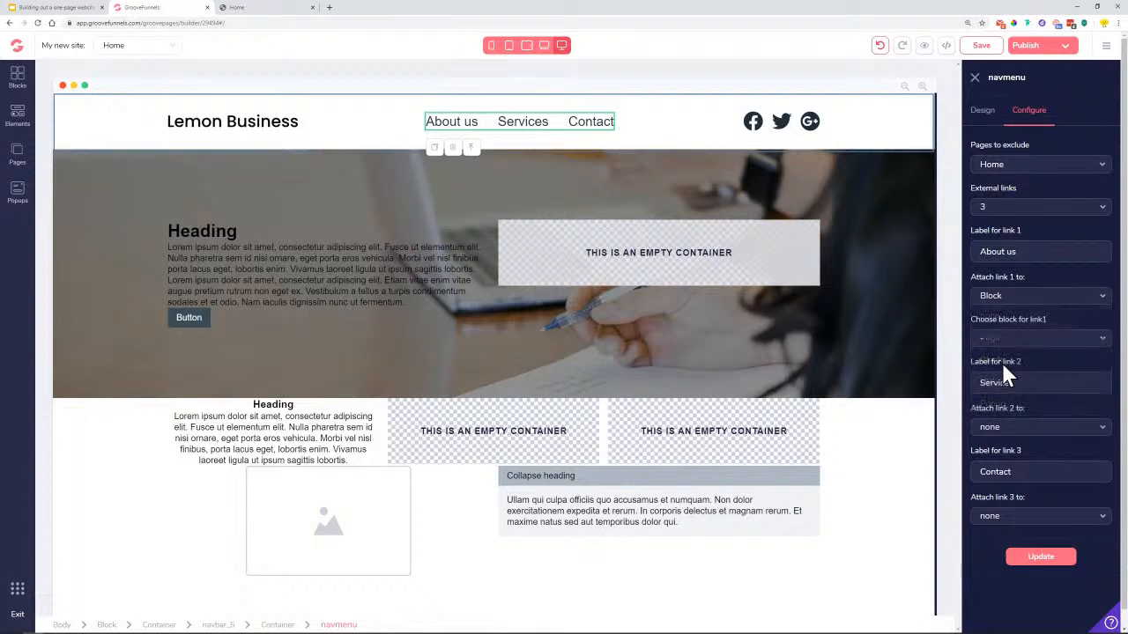
left_click(1004, 343)
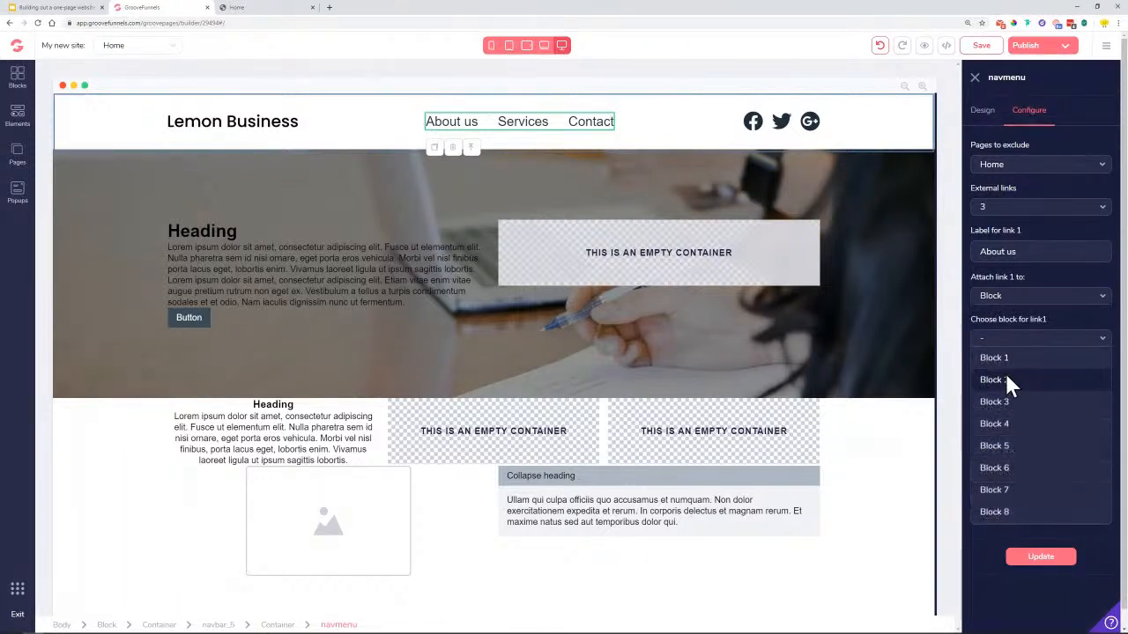
left_click(1010, 404)
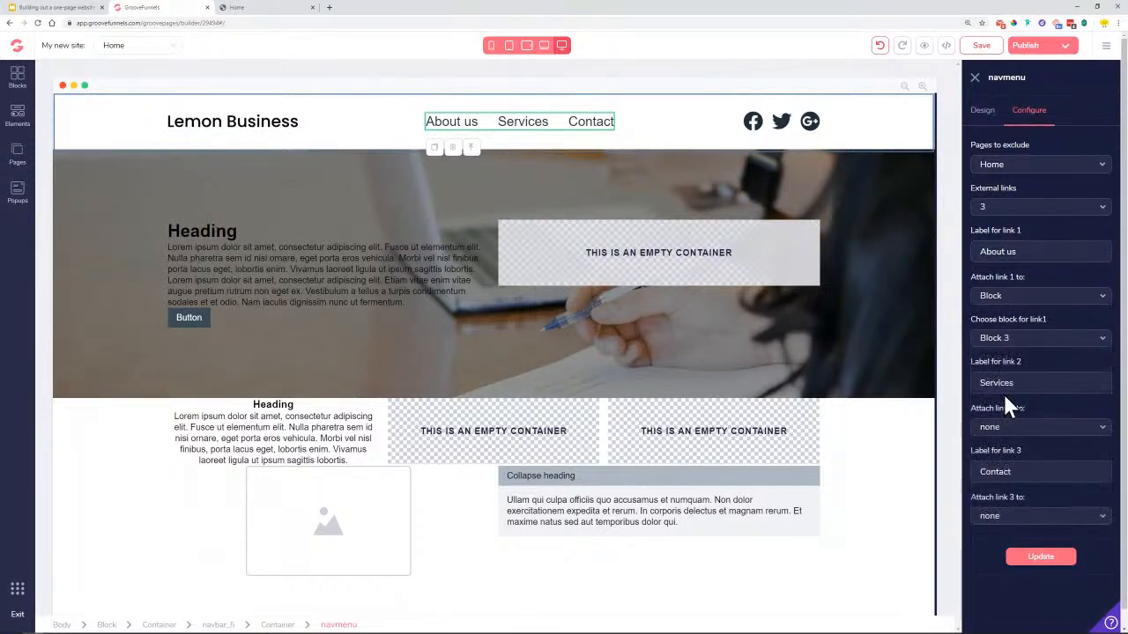
left_click(1038, 563)
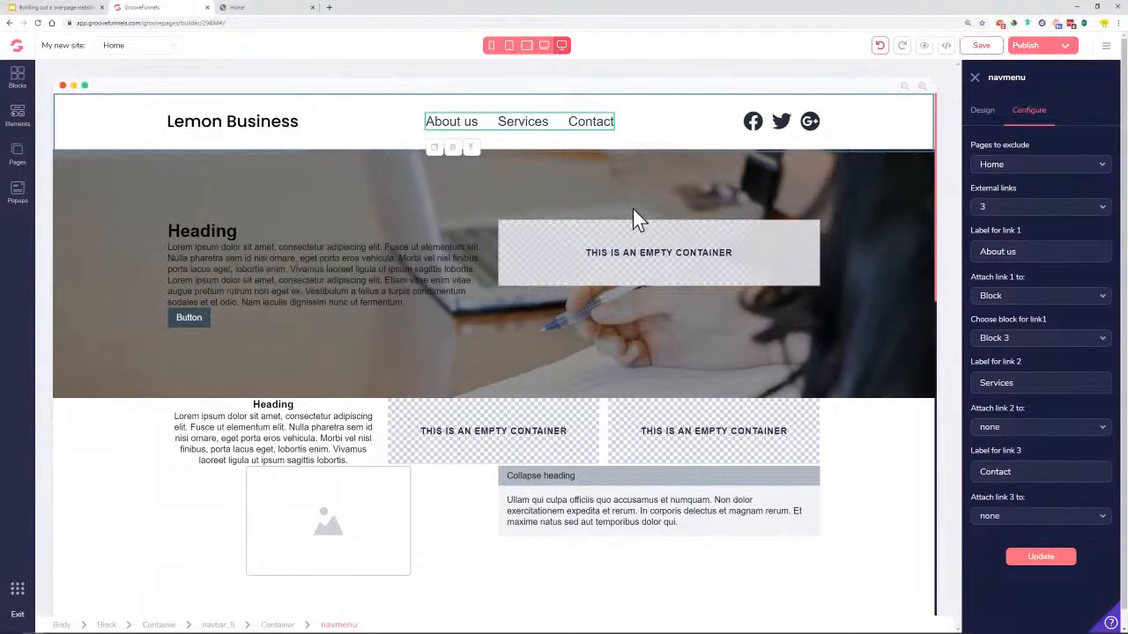
left_click(258, 8)
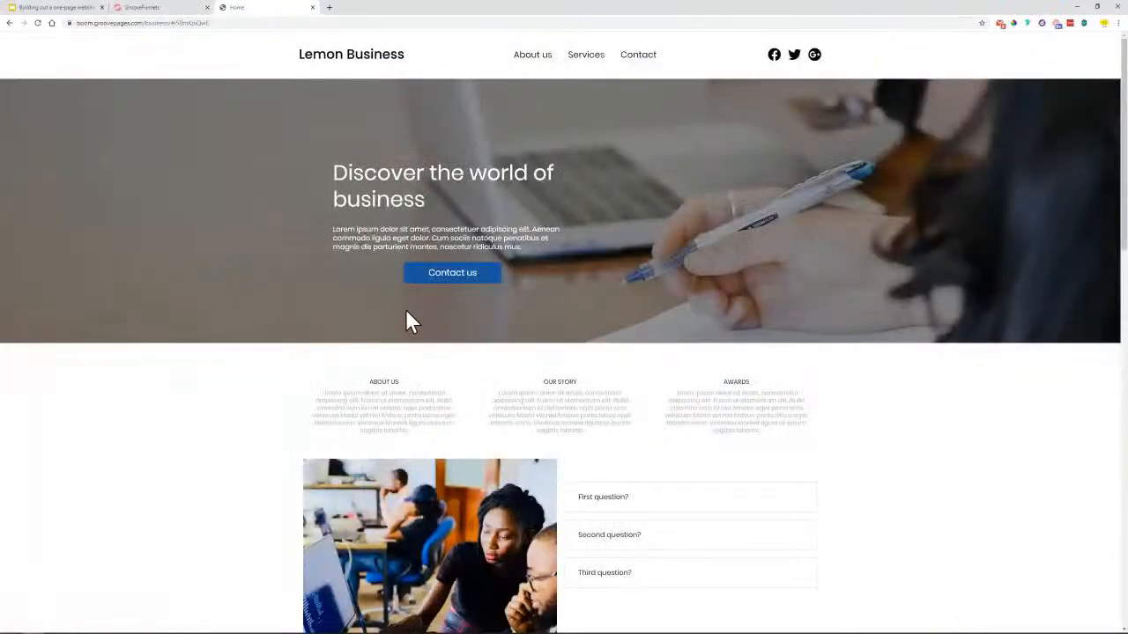
Try the Services nav link on the Lemon Business site and scroll down through the page
left_click(583, 65)
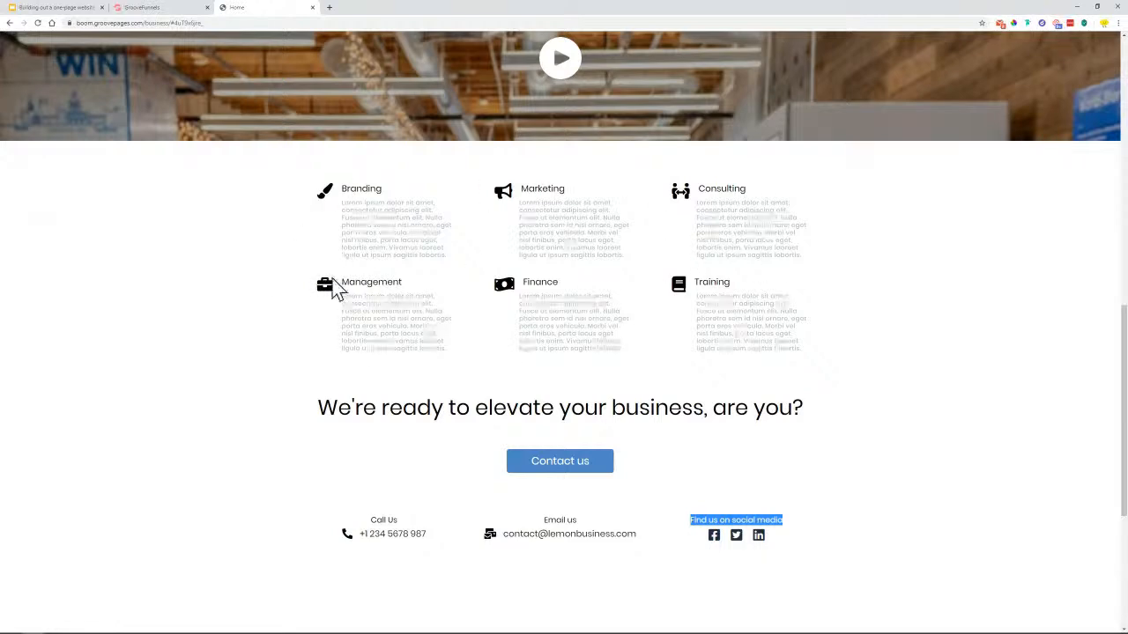
scroll(265, 300, "up", 12)
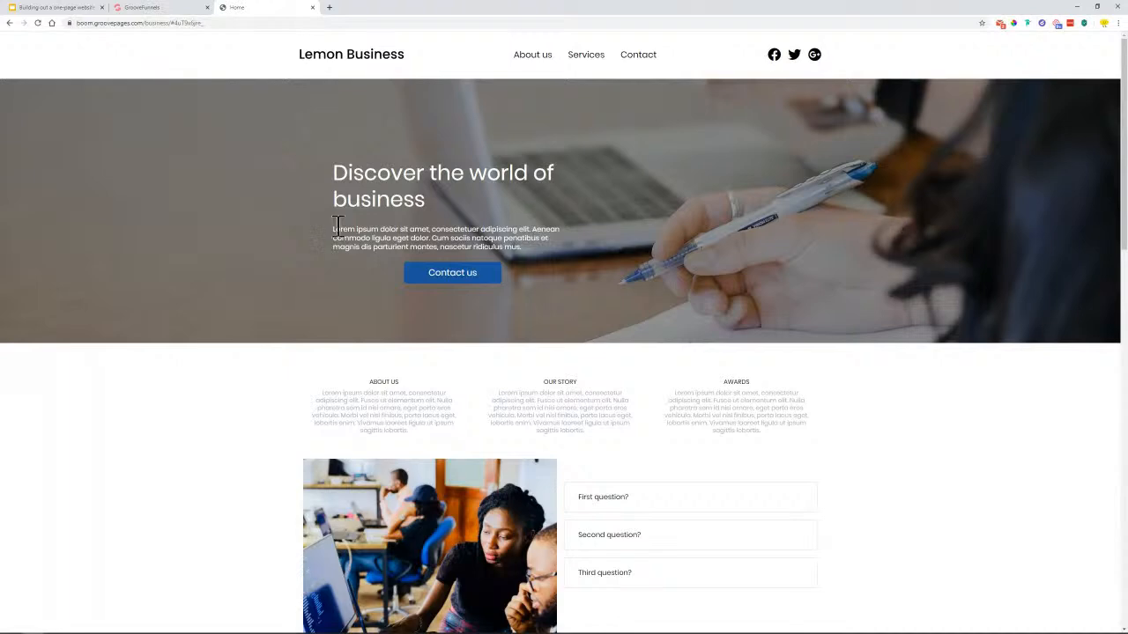
scroll(521, 224, "down", 3)
scroll(149, 364, "down", 1)
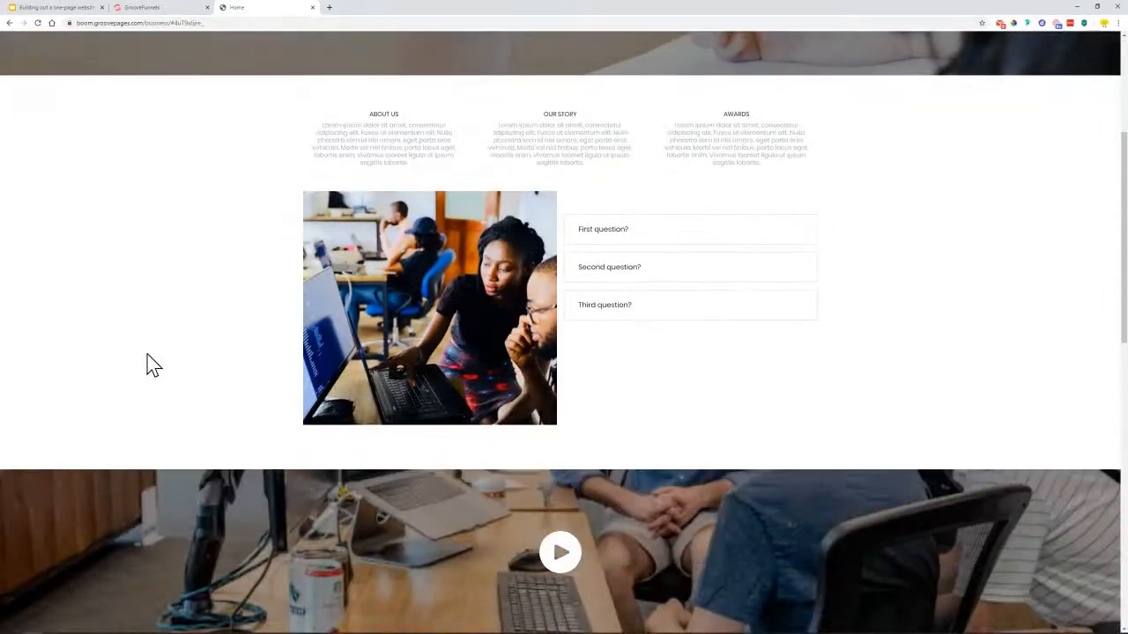
scroll(177, 414, "down", 2)
scroll(494, 378, "down", 3)
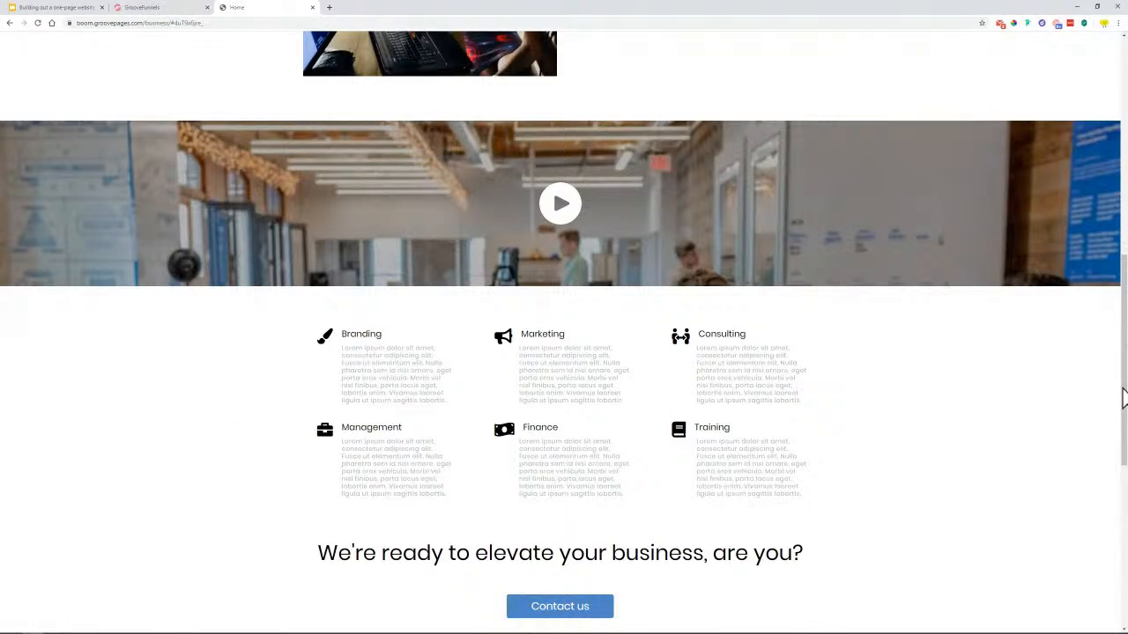
scroll(466, 324, "down", 1)
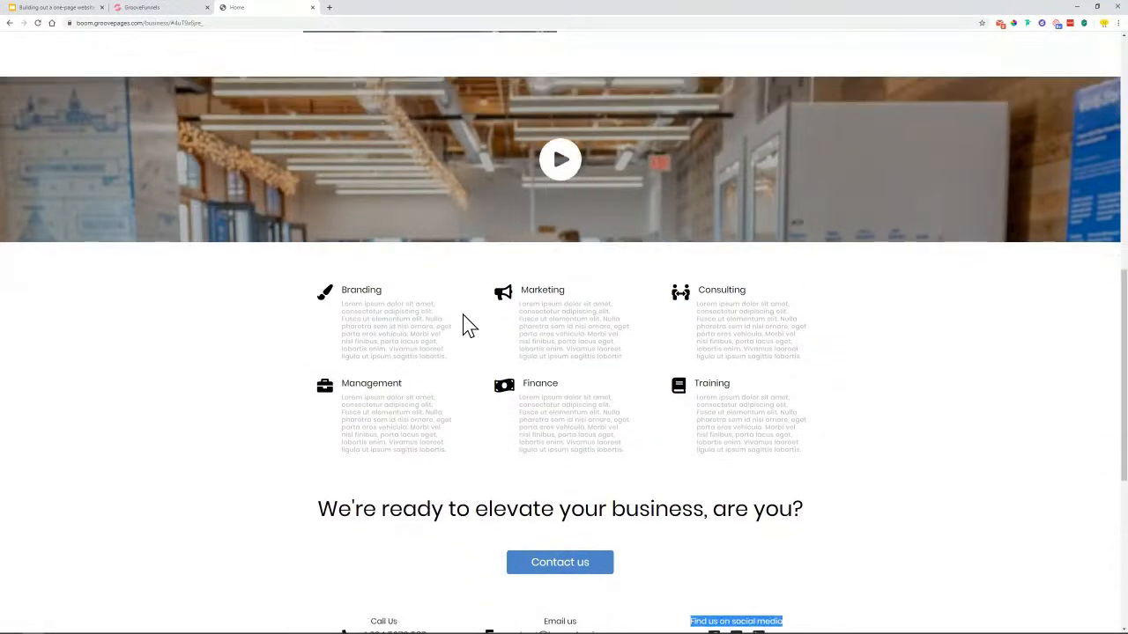
left_click_drag(1123, 356, 1105, 91)
Jump to the Services section again, browse it, and switch back to the GroovePages tab
left_click(587, 58)
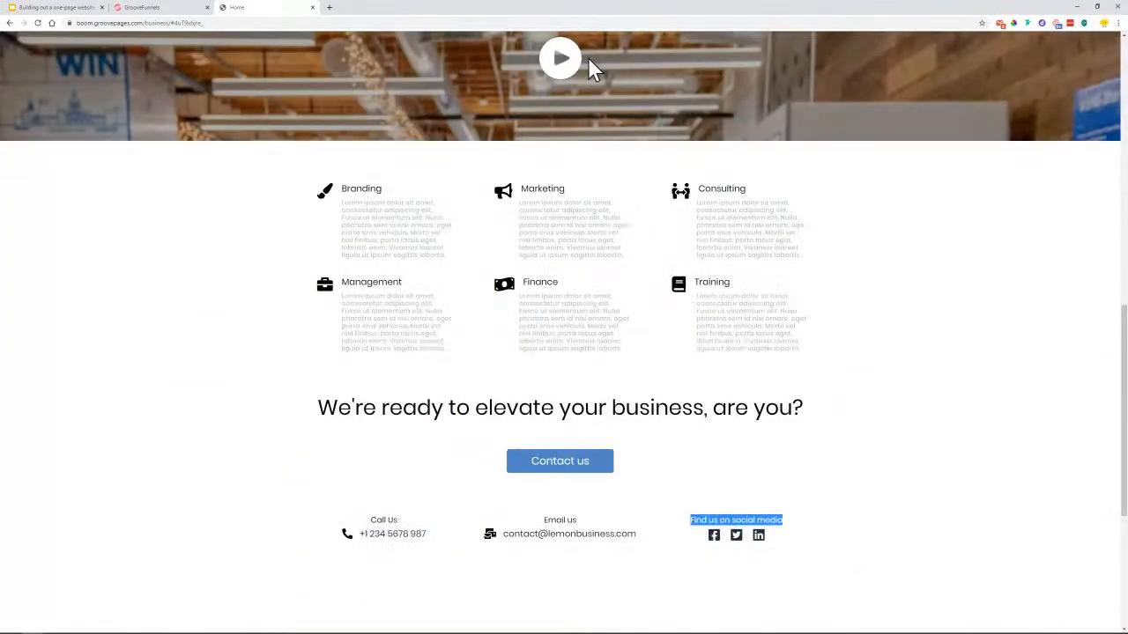
scroll(565, 104, "up", 1)
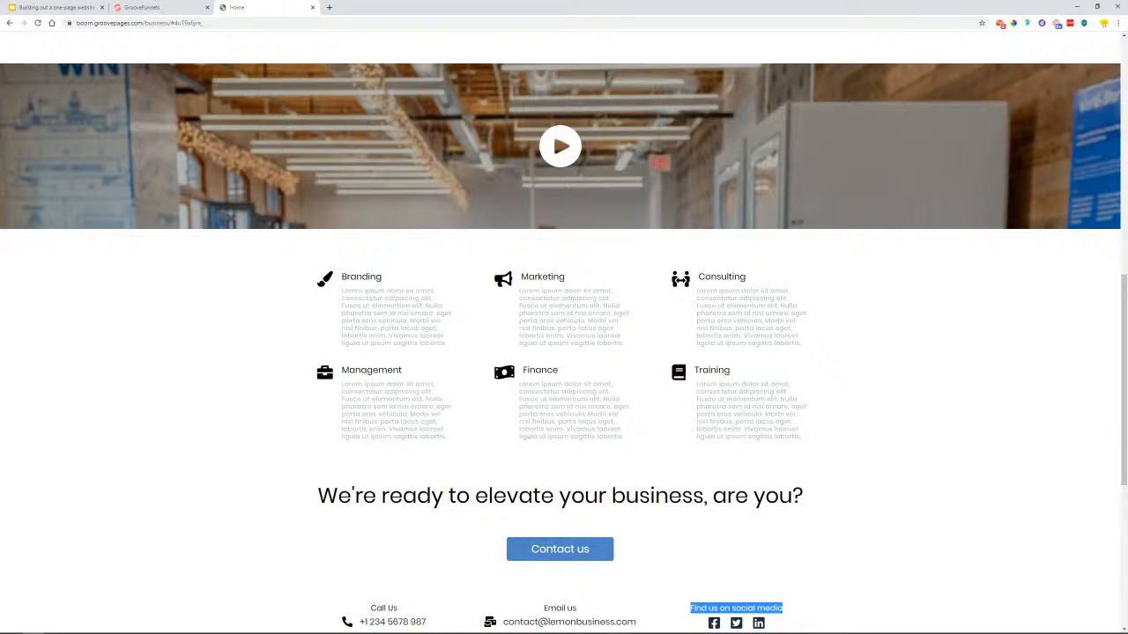
scroll(576, 199, "down", 3)
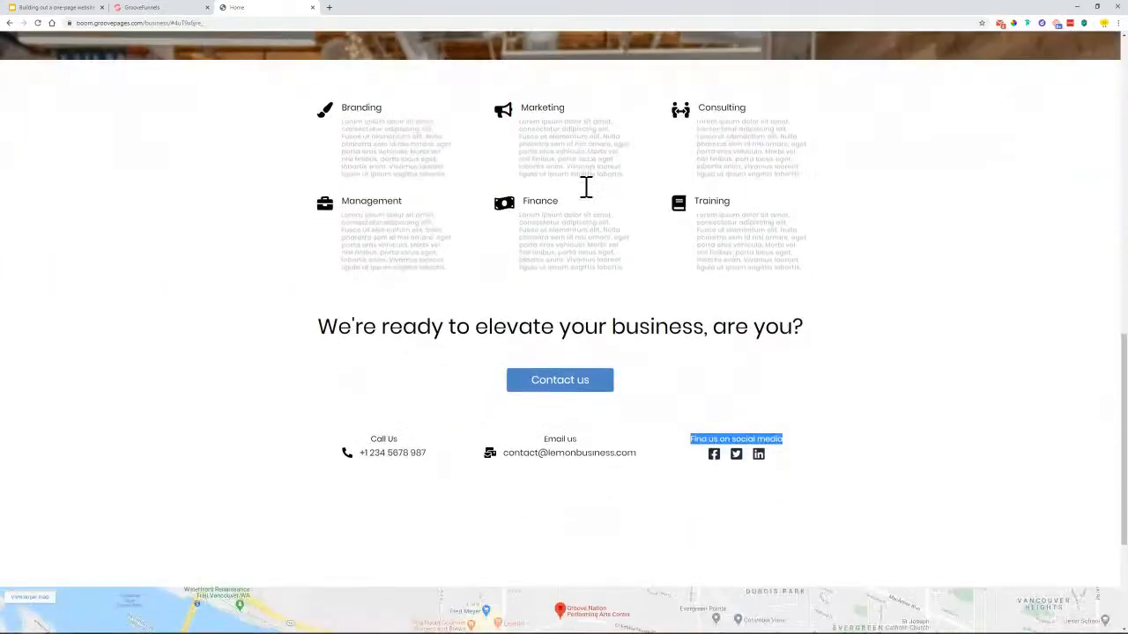
left_click_drag(1123, 401, 1124, 324)
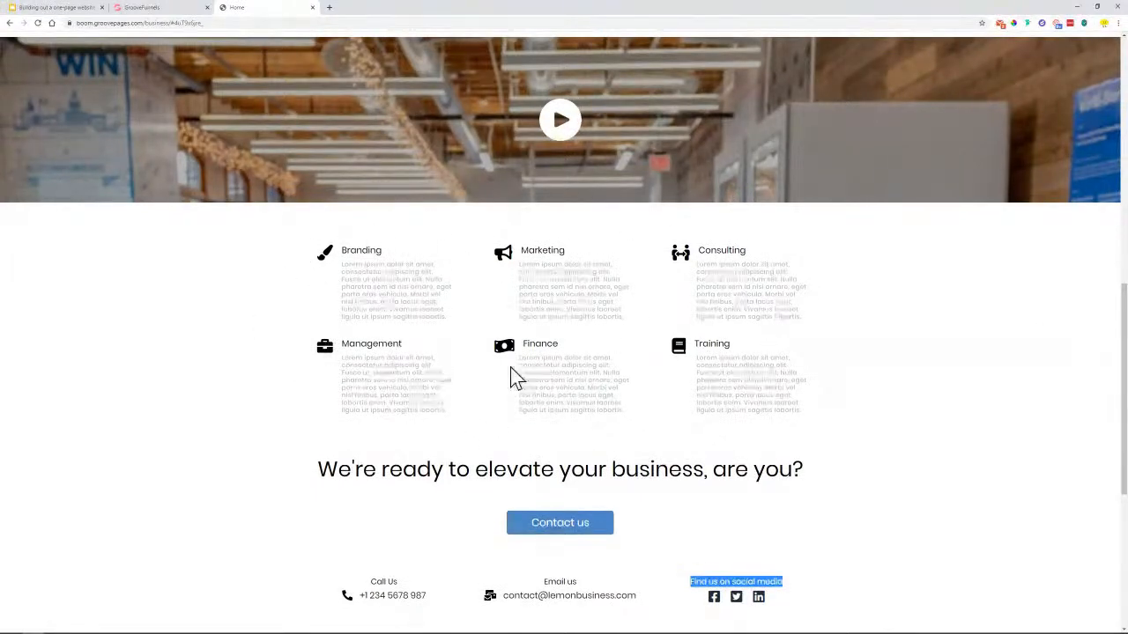
left_click_drag(1123, 370, 1114, 164)
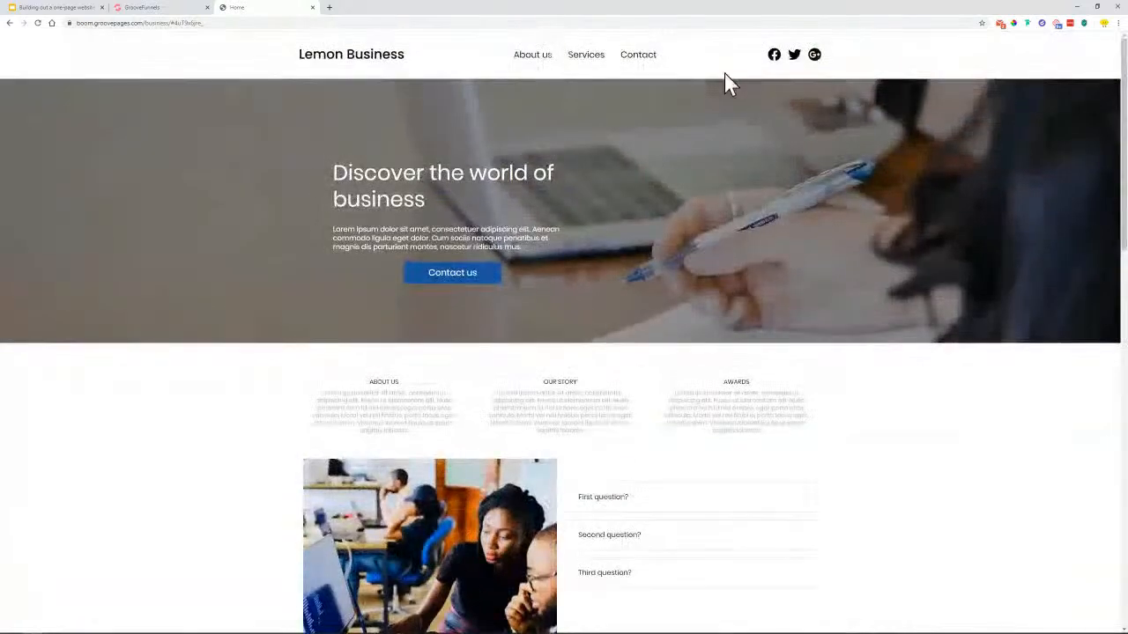
scroll(296, 456, "down", 4)
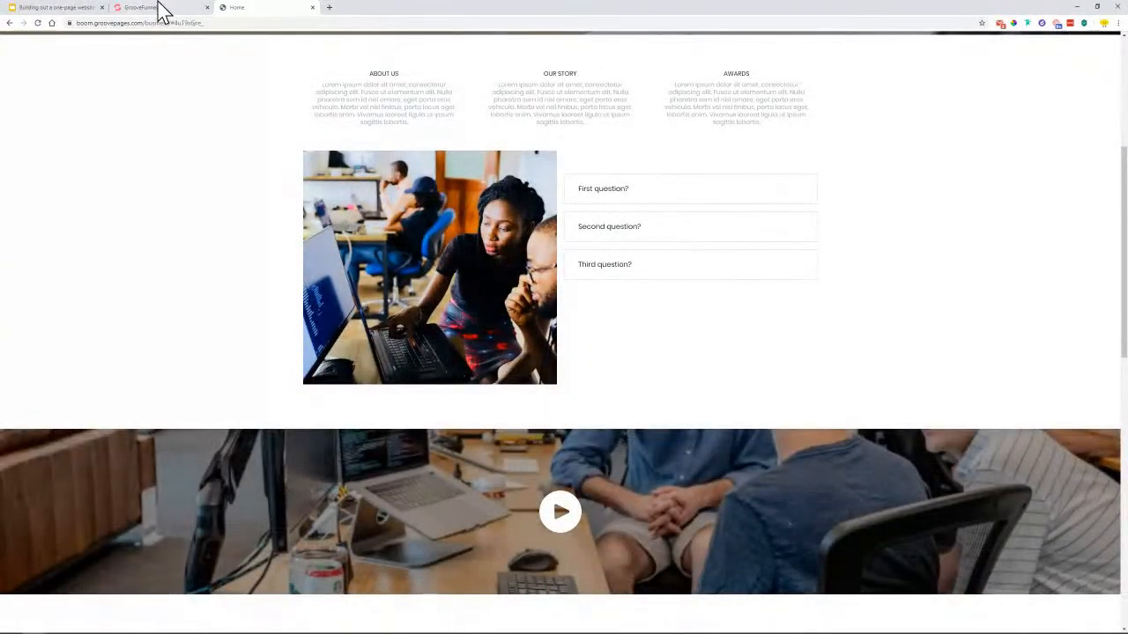
scroll(584, 414, "down", 4)
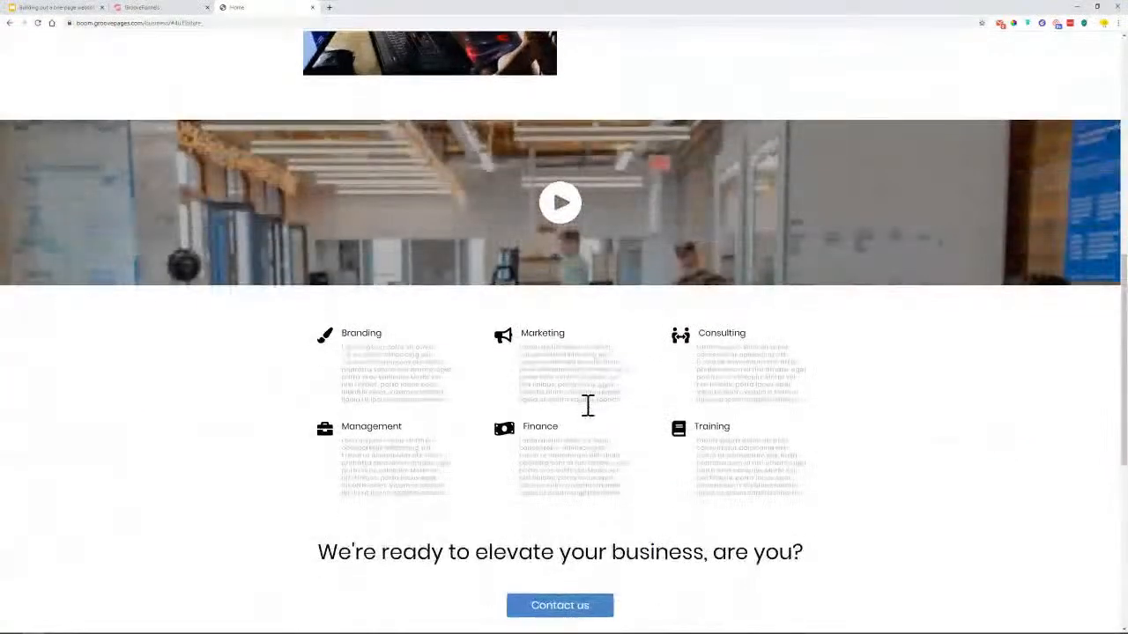
scroll(583, 401, "down", 1)
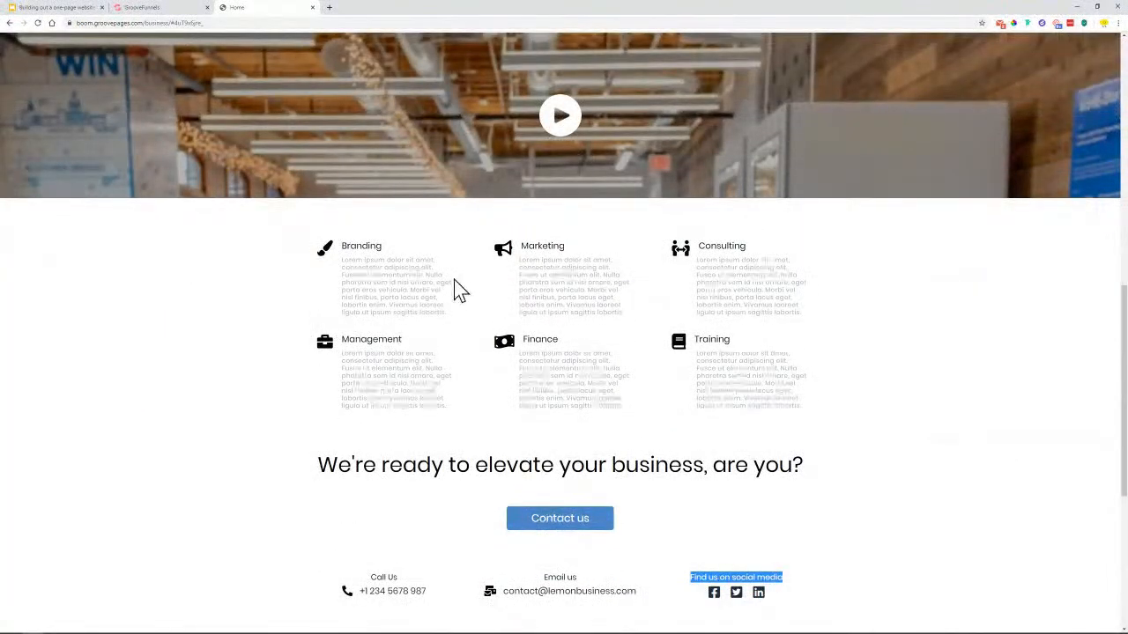
left_click(148, 11)
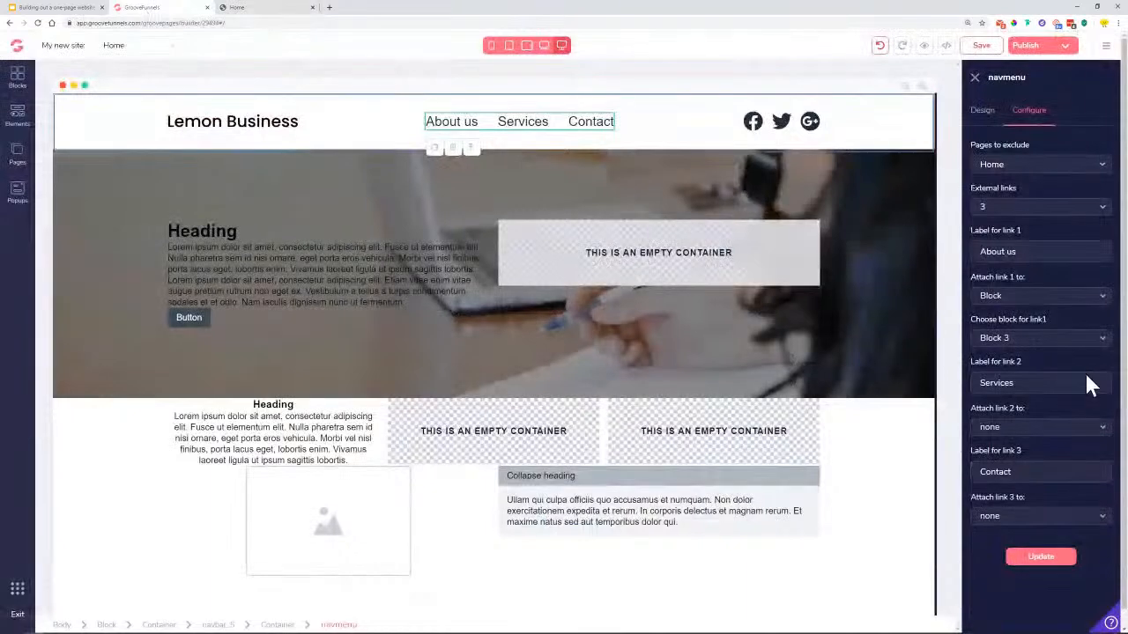
Keep About us on Block 3, point the Services menu link to Block 4, and update
left_click(1027, 343)
left_click(1029, 345)
left_click(998, 432)
left_click(1008, 483)
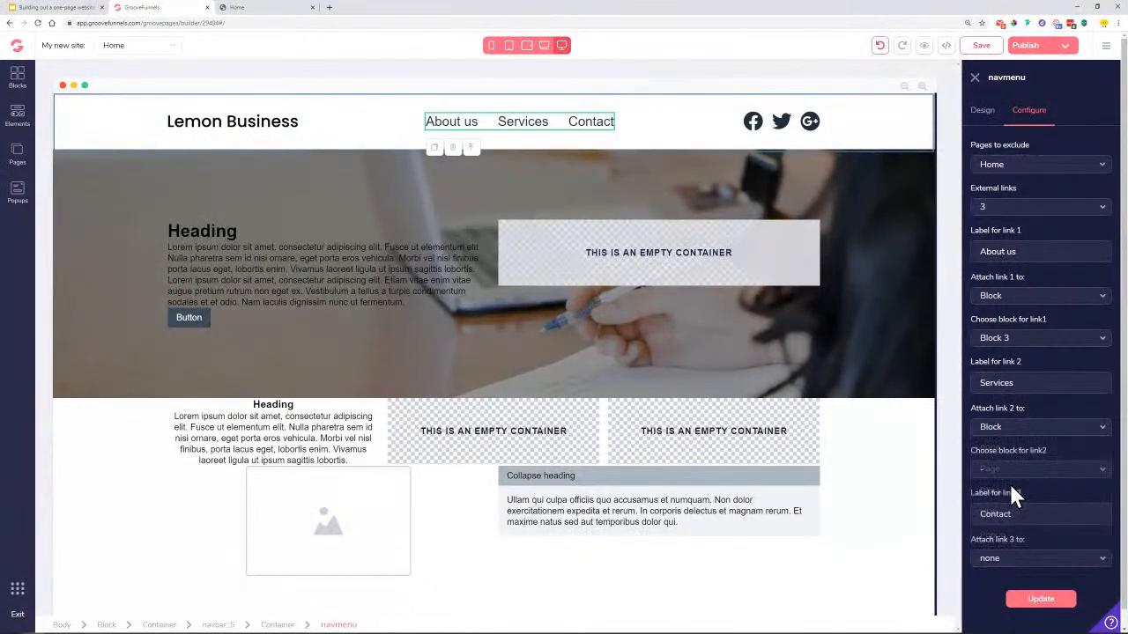
left_click(1015, 474)
left_click(1014, 555)
left_click(1038, 599)
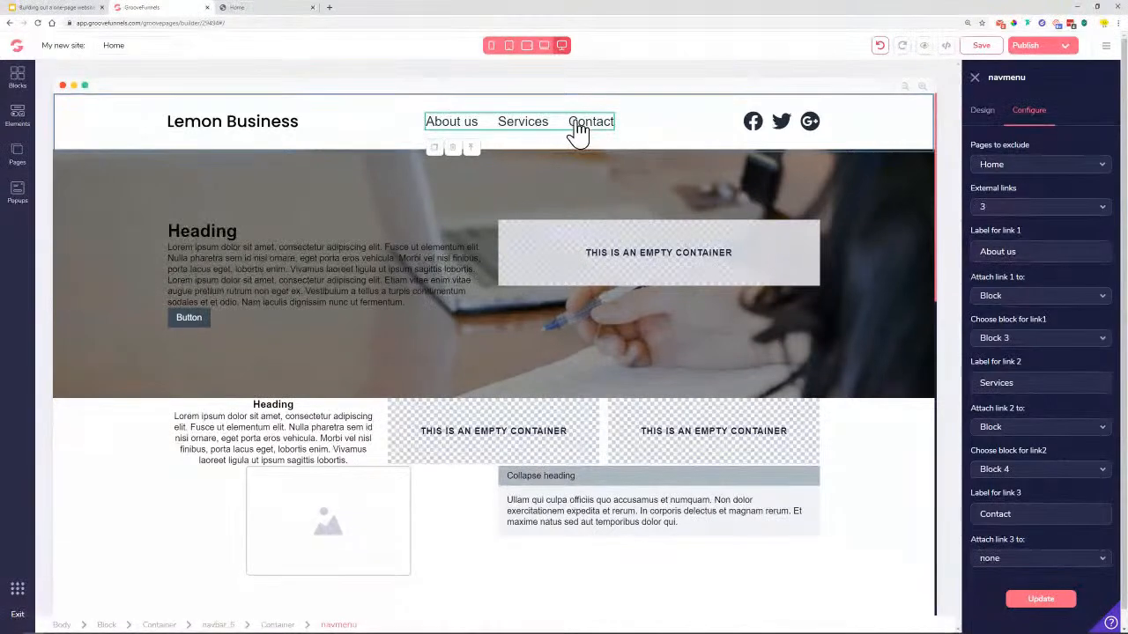
Bring up the Lemon Business reference page scrolled to its header and hero
left_click(265, 7)
scroll(560, 326, "up", 1)
scroll(556, 322, "up", 10)
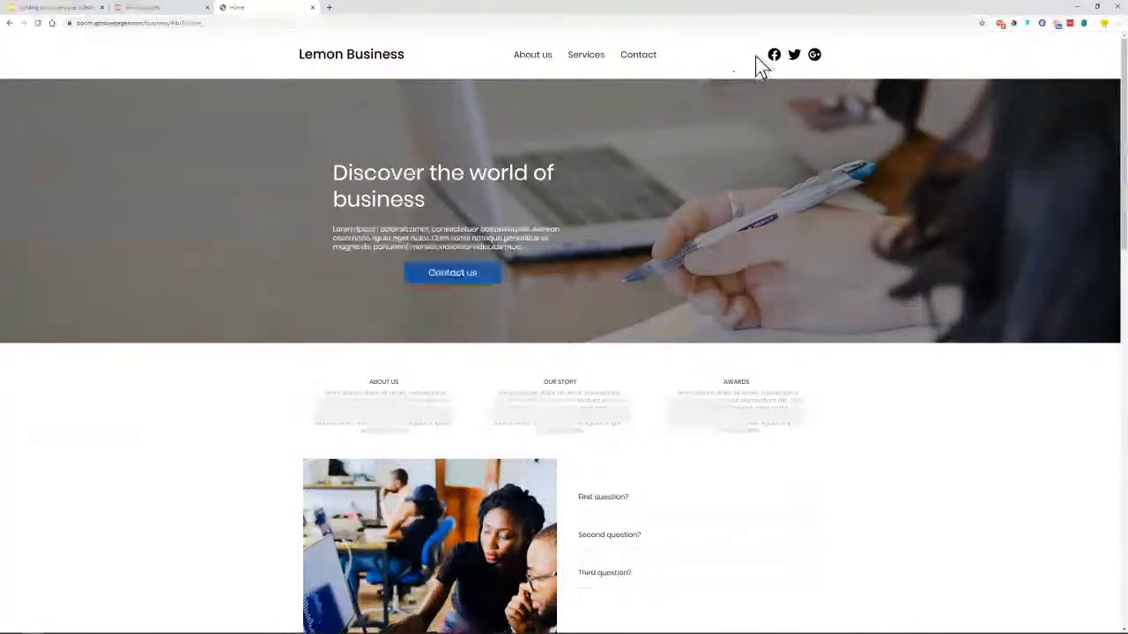
scroll(304, 359, "down", 7)
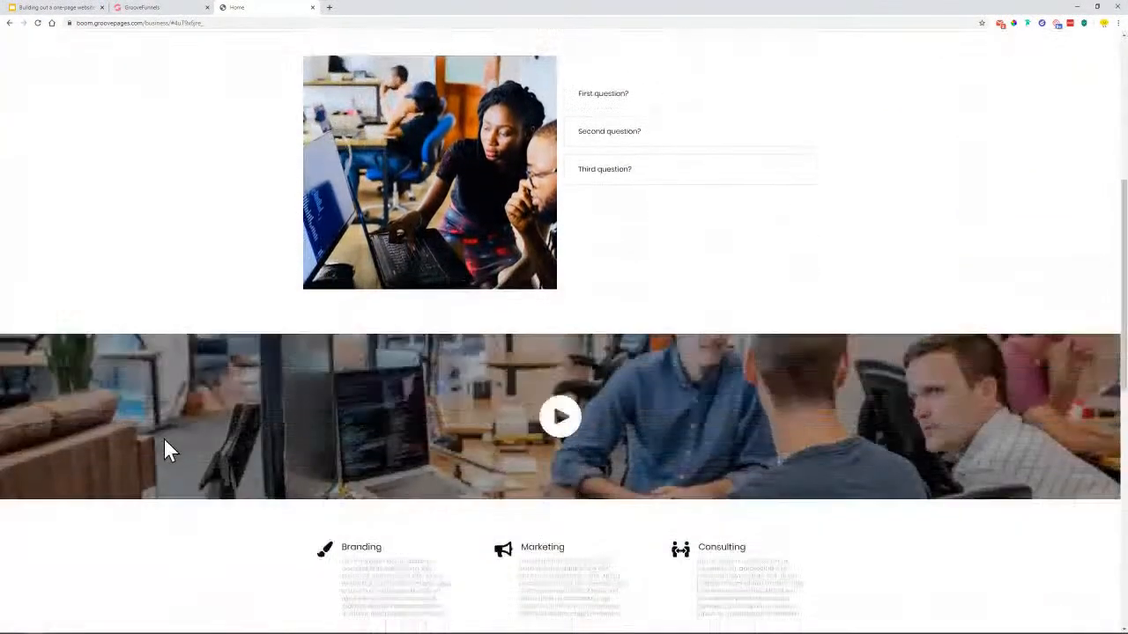
scroll(796, 343, "down", 2)
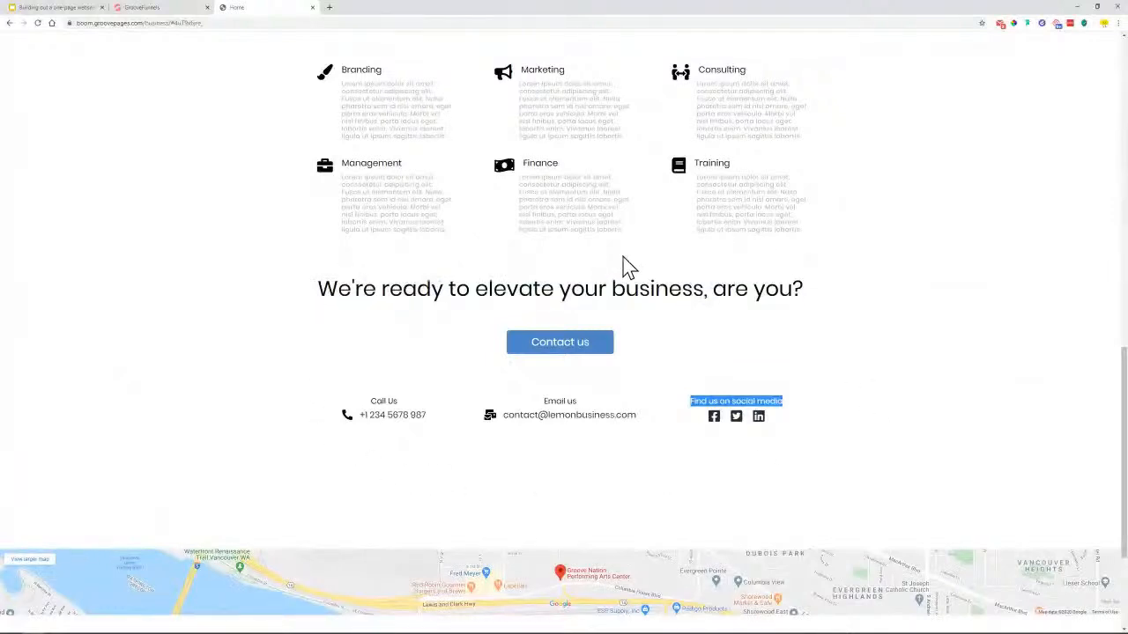
left_click(254, 361)
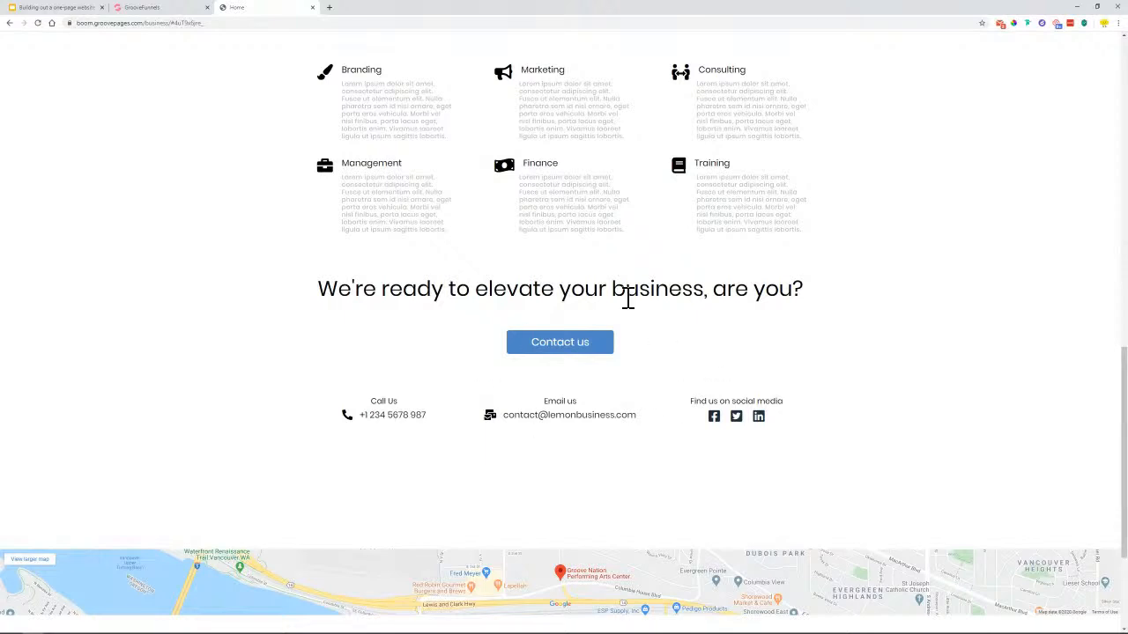
triple_click(373, 297)
left_click(490, 353)
scroll(433, 89, "down", 1)
scroll(620, 73, "up", 1)
left_click_drag(1126, 384, 1126, 381)
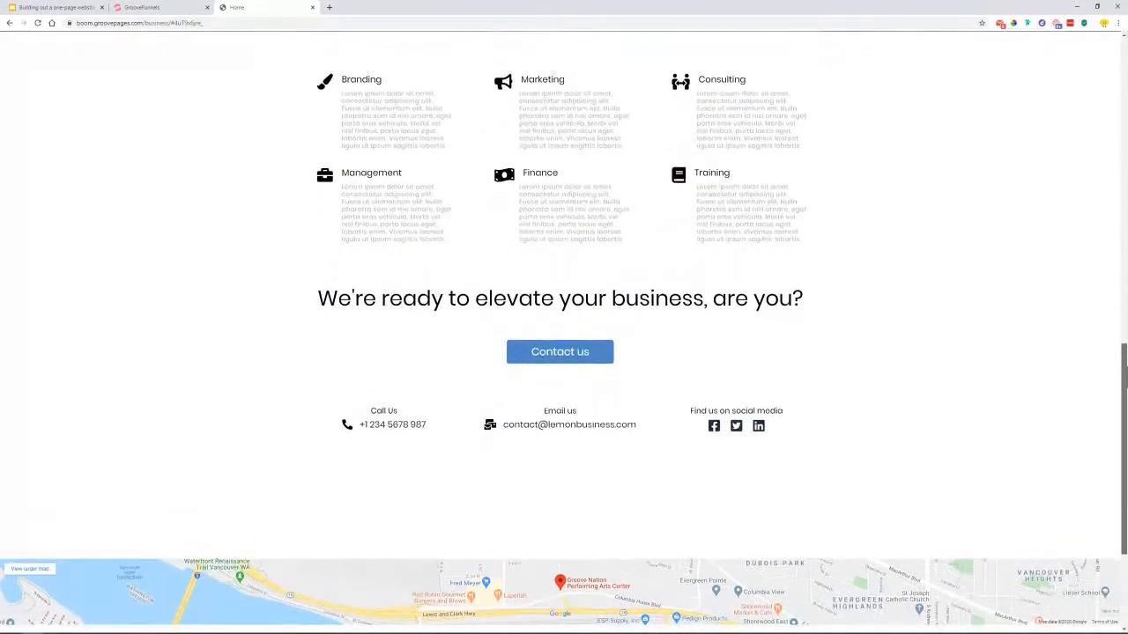
Attach the Contact menu link to Block 5 and update the menu settings
left_click(143, 11)
left_click(1064, 562)
left_click(1004, 580)
left_click(1011, 582)
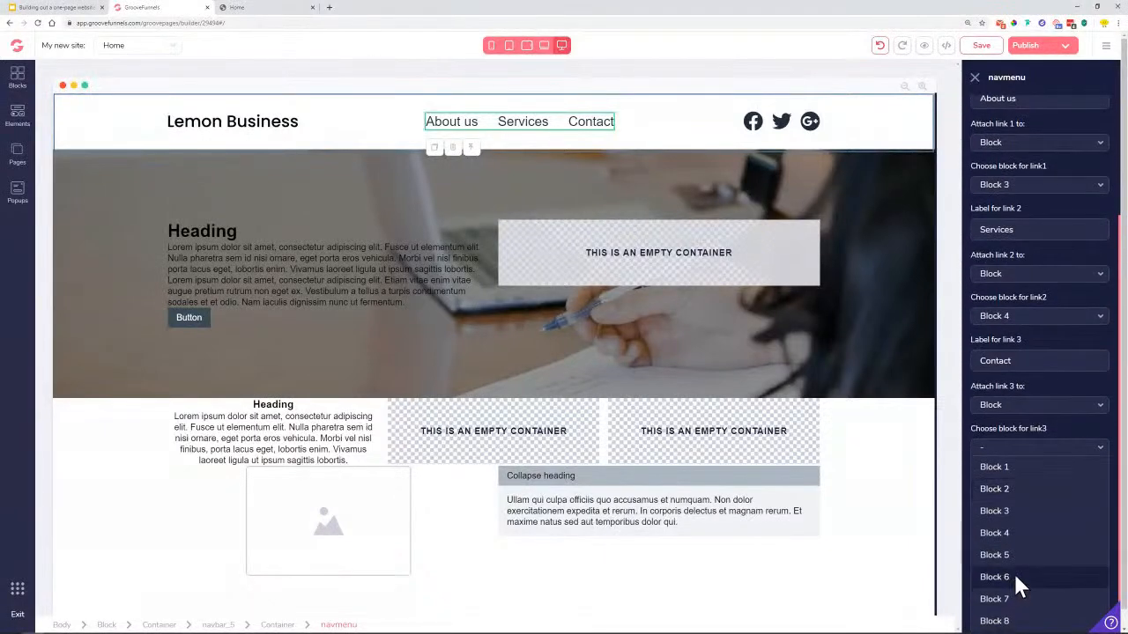
left_click(1012, 558)
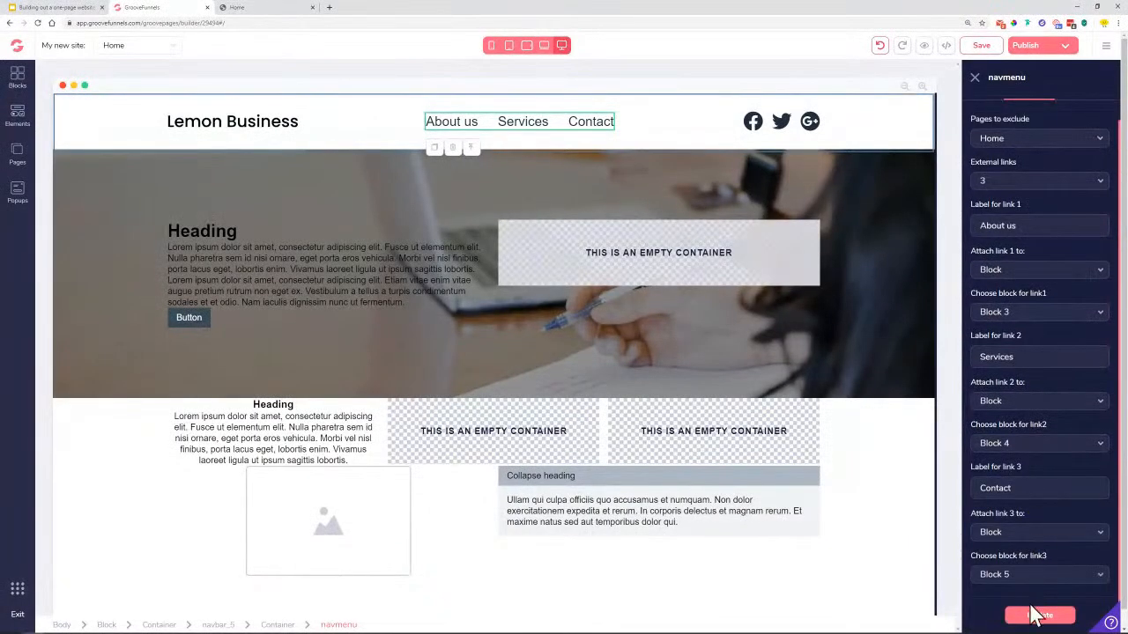
left_click(1040, 614)
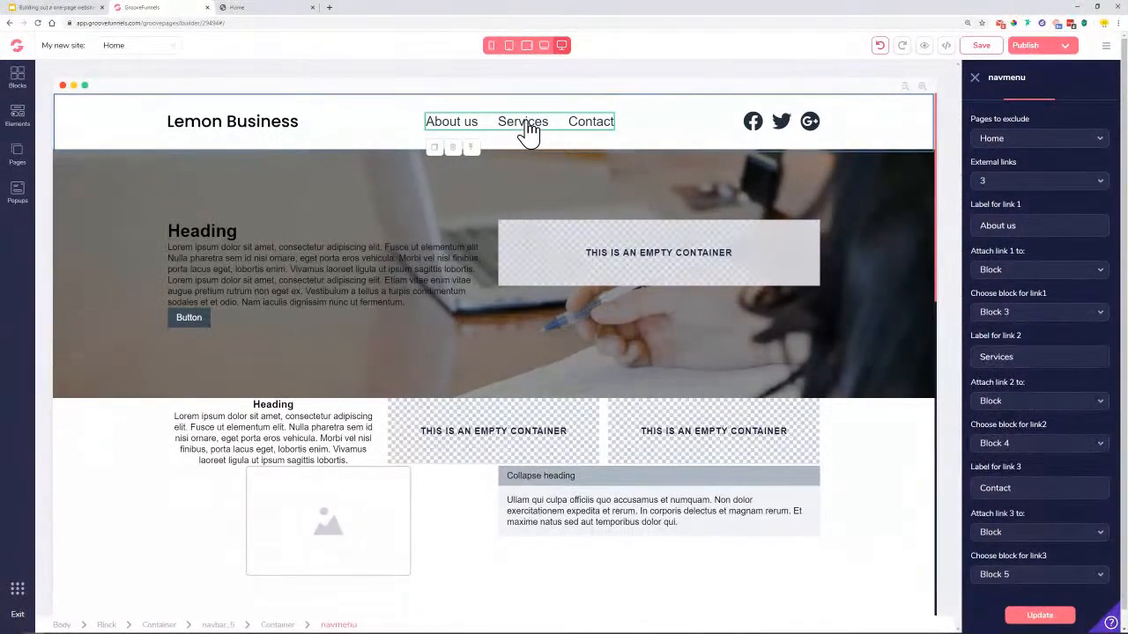
On the reference site, highlight and then deselect the call-to-action heading
scroll(506, 264, "down", 3)
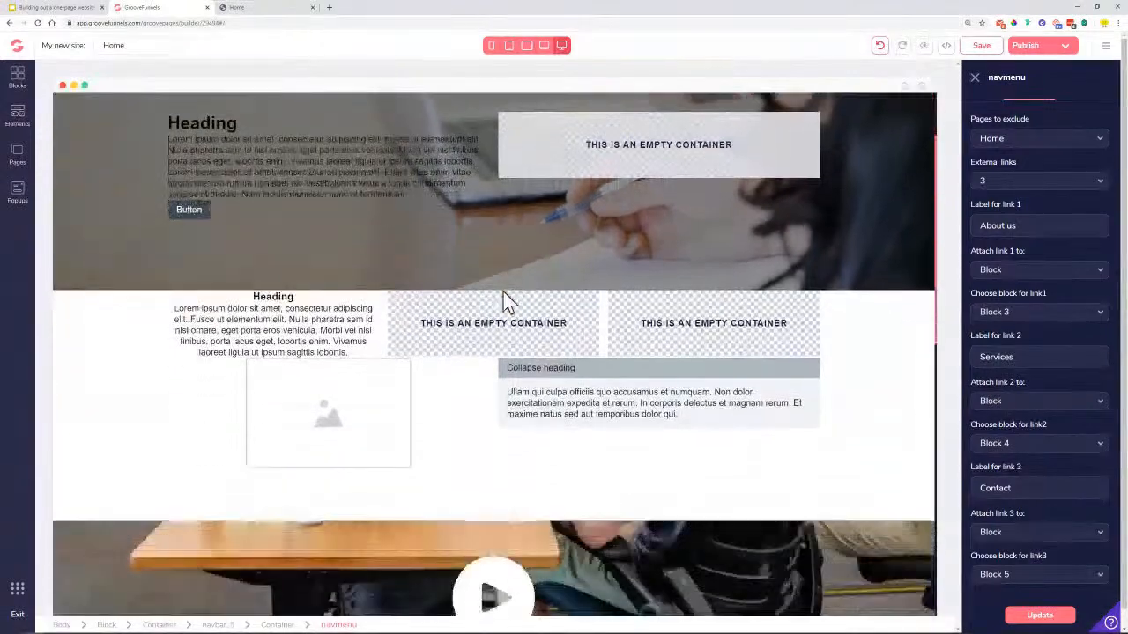
left_click(227, 8)
triple_click(541, 298)
scroll(541, 298, "up", 2)
left_click(524, 245)
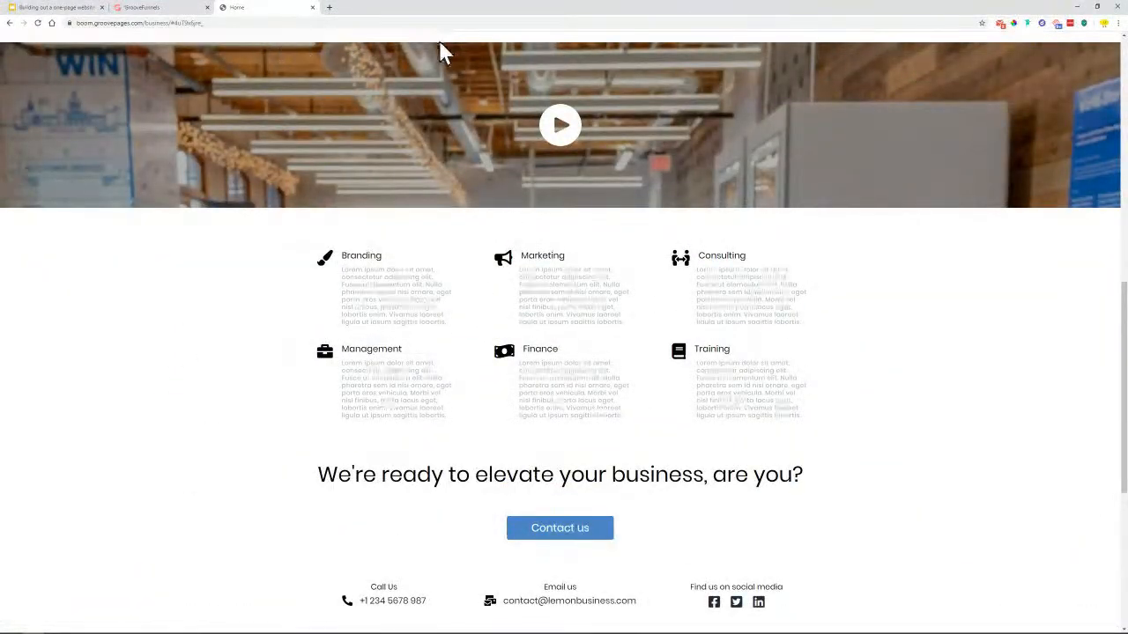
Highlight and deselect the reference call-to-action heading, then go back to the GroovePages builder
triple_click(479, 492)
left_click(383, 335)
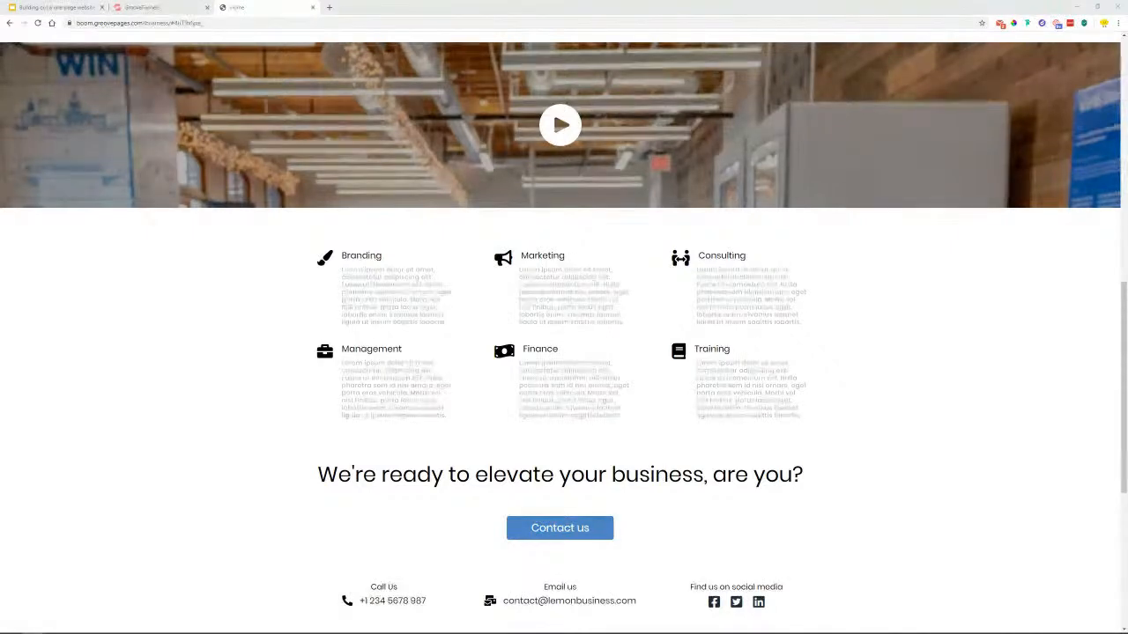
scroll(214, 356, "up", 1)
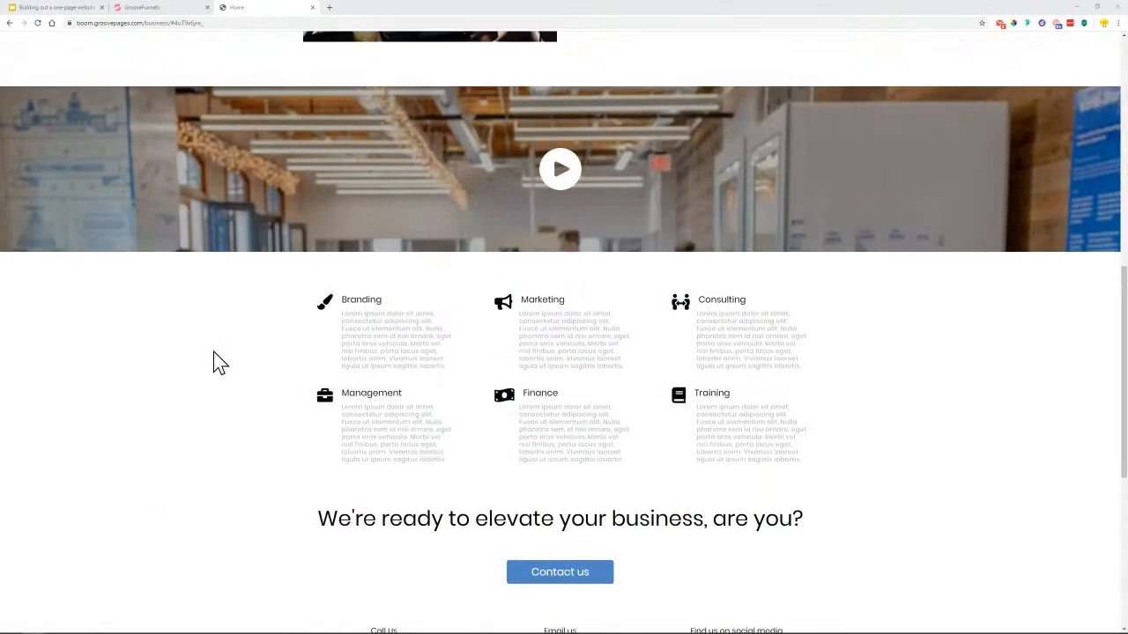
left_click(149, 7)
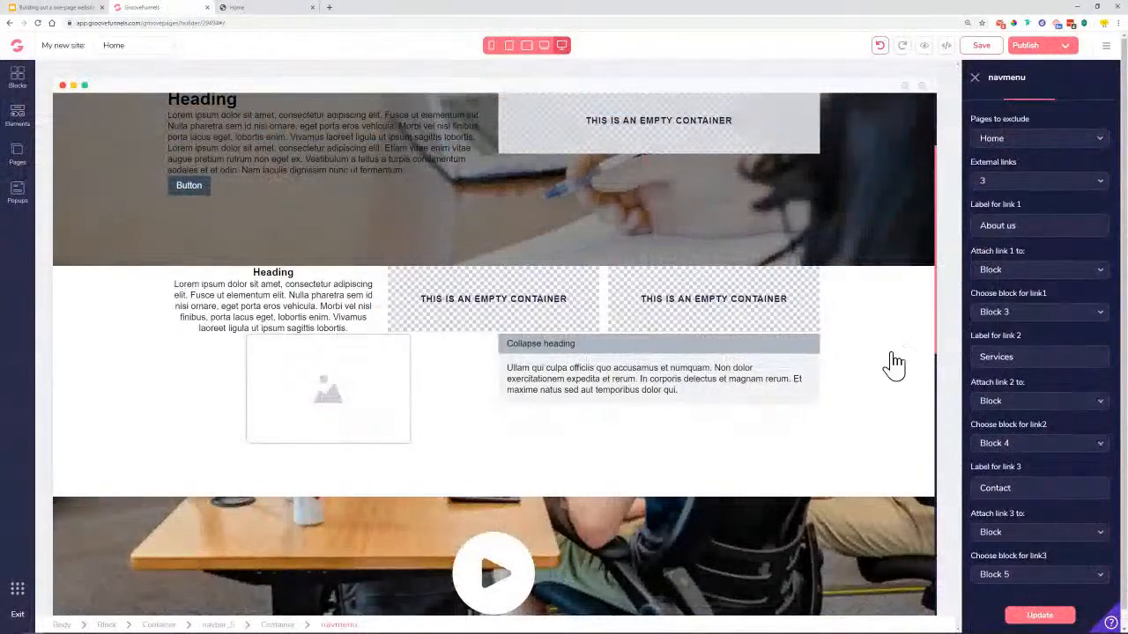
Close the menu settings, save the page, and select the header's Facebook icon
scroll(545, 168, "up", 2)
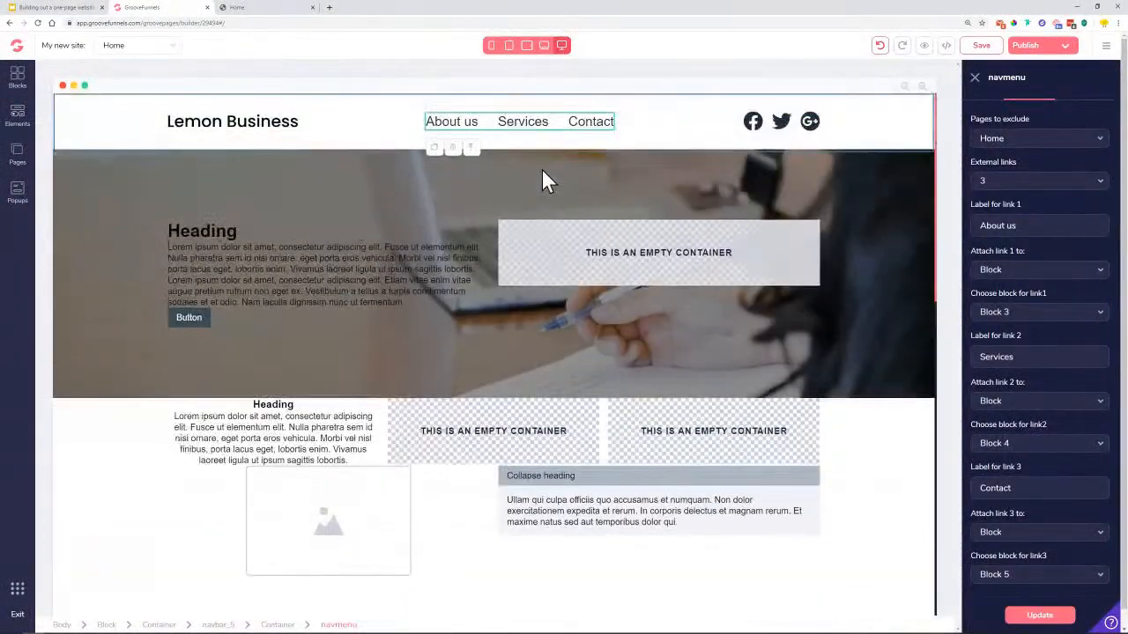
left_click(975, 79)
left_click(979, 53)
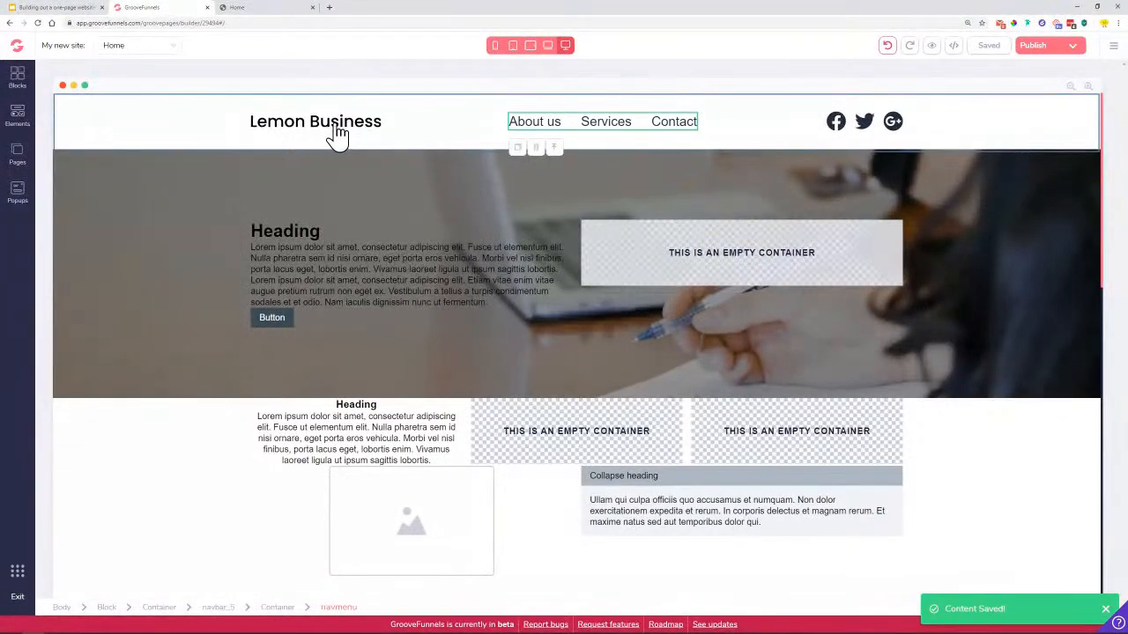
left_click(837, 126)
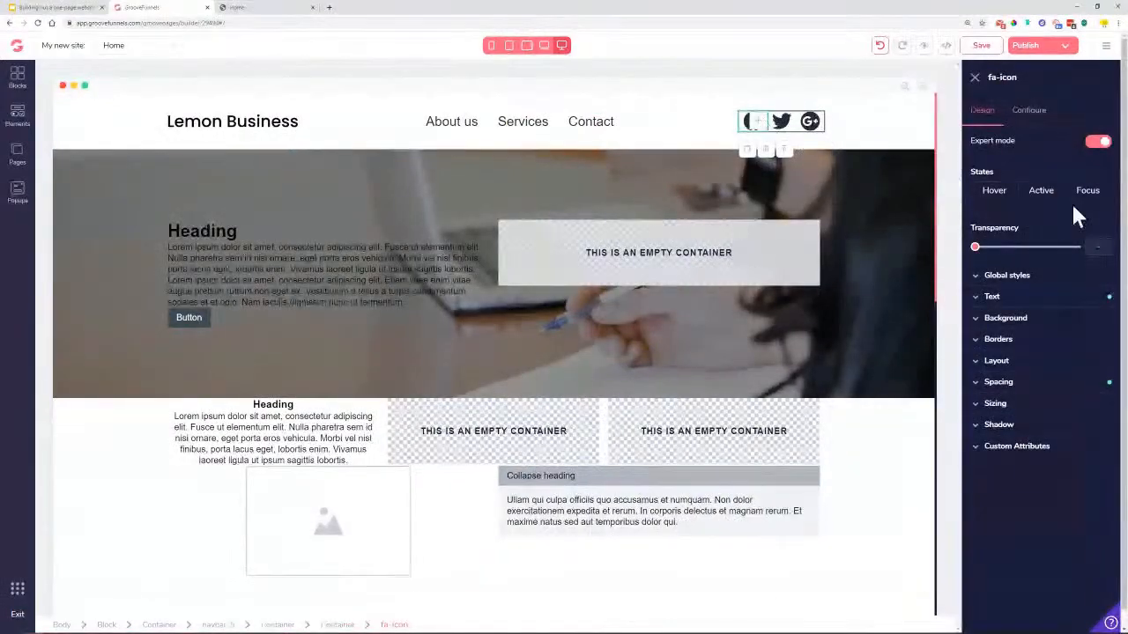
left_click(1007, 299)
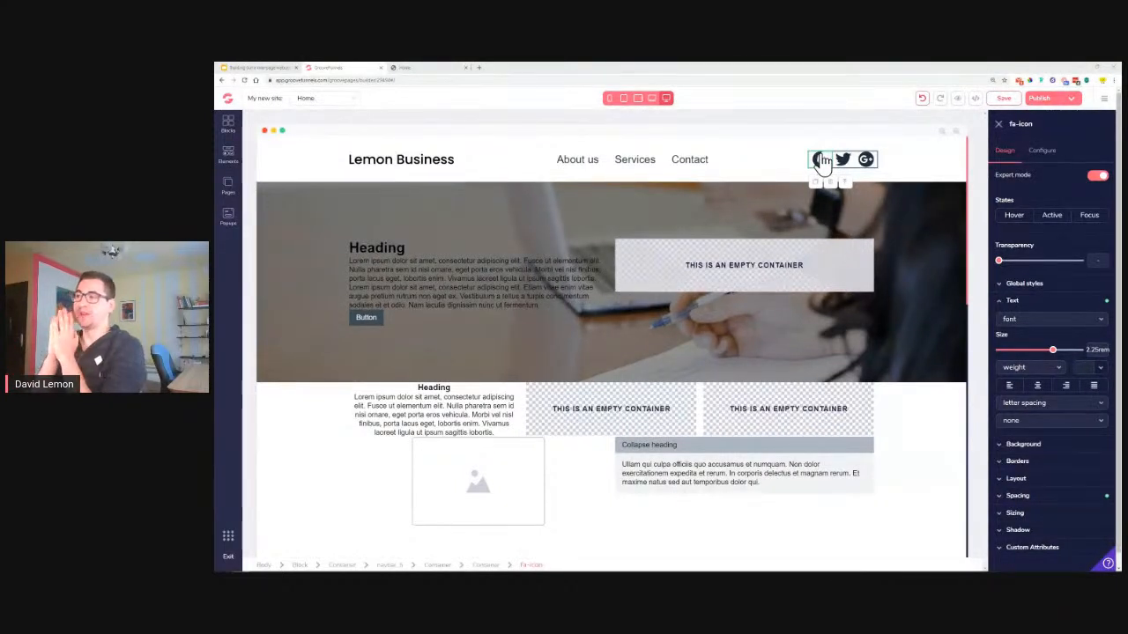
left_click(1043, 152)
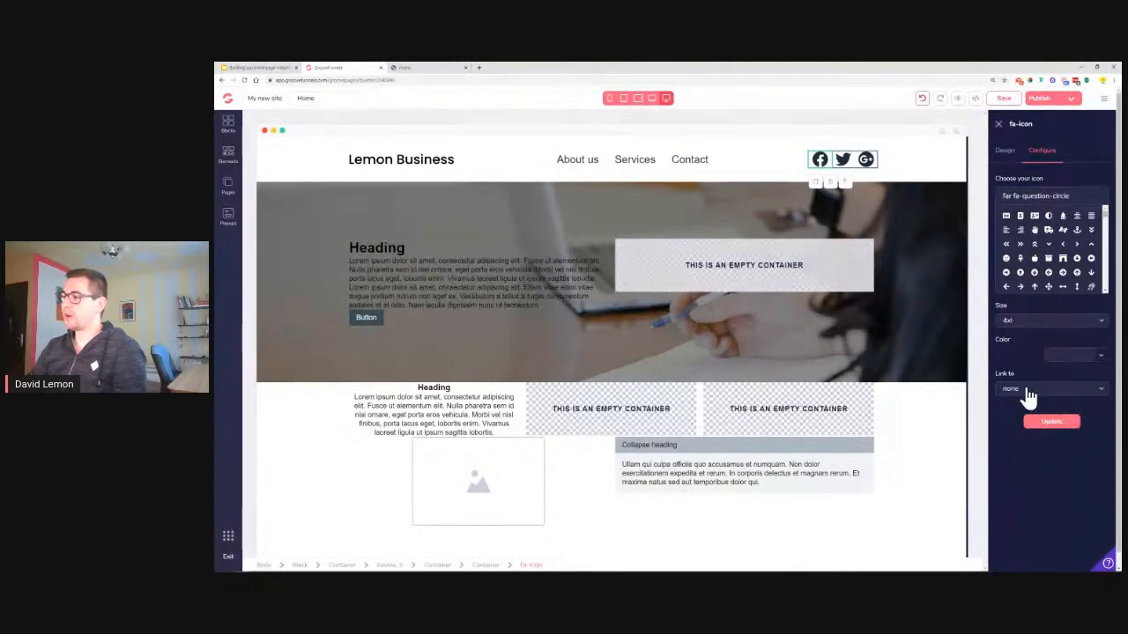
left_click(1009, 159)
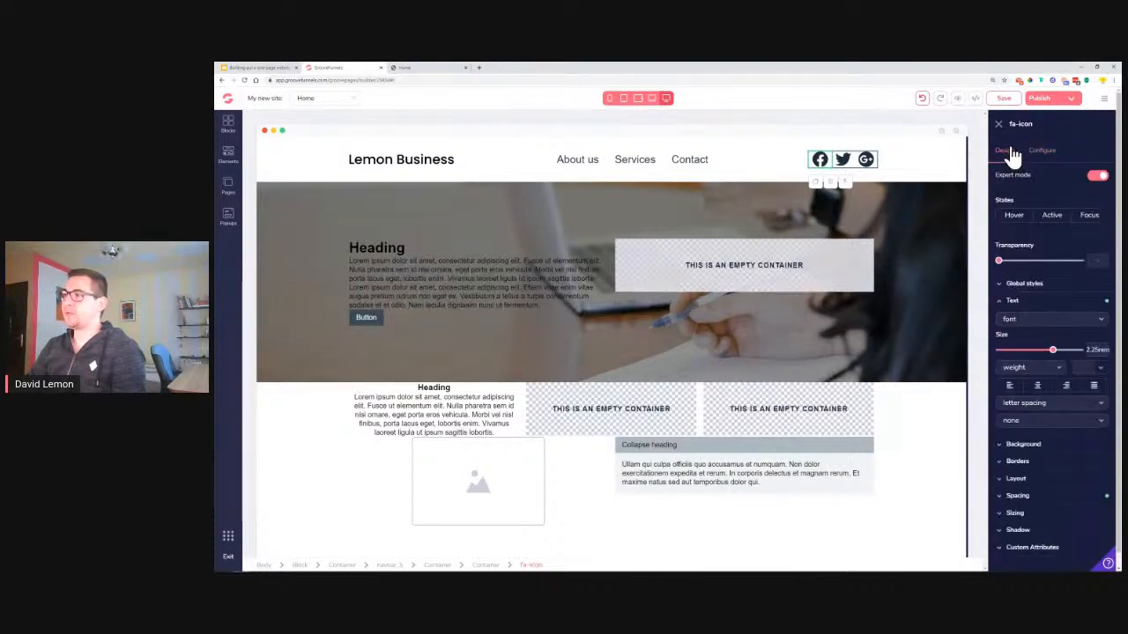
mouse_move(1052, 350)
left_mouse_down()
mouse_move(1028, 352)
mouse_move(1053, 354)
left_mouse_up()
left_click(1041, 152)
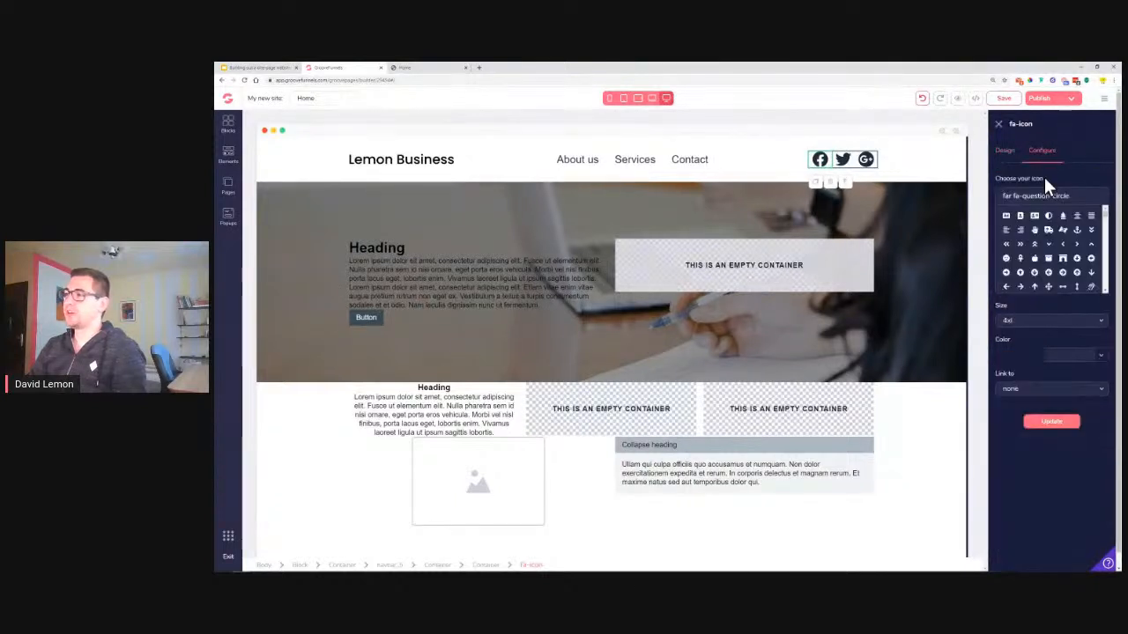
left_click(1012, 322)
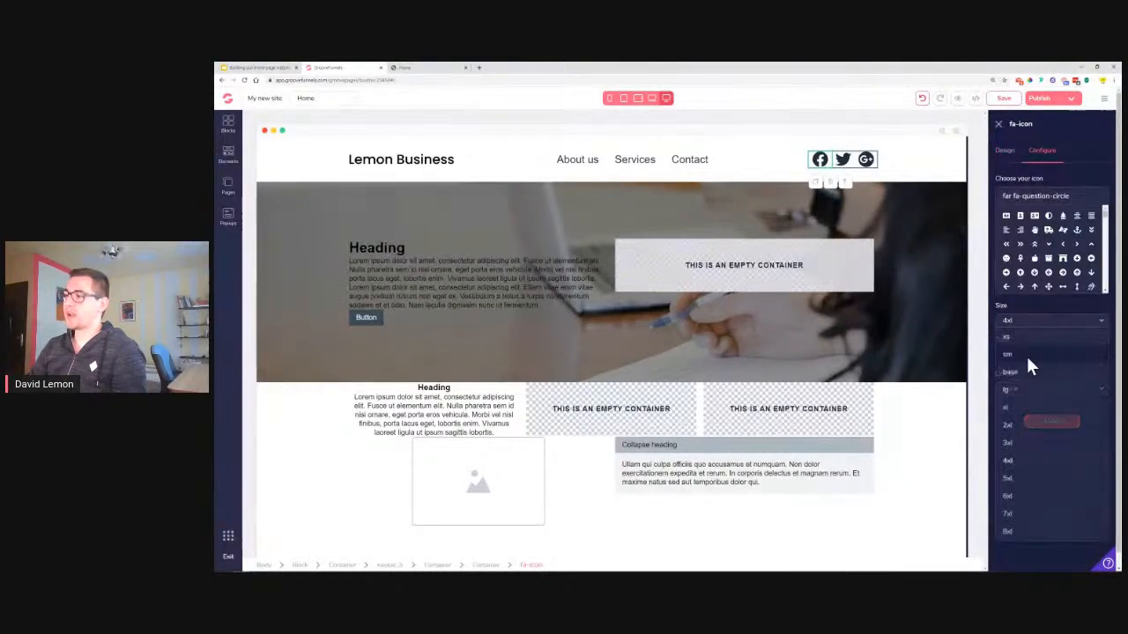
left_click(1019, 495)
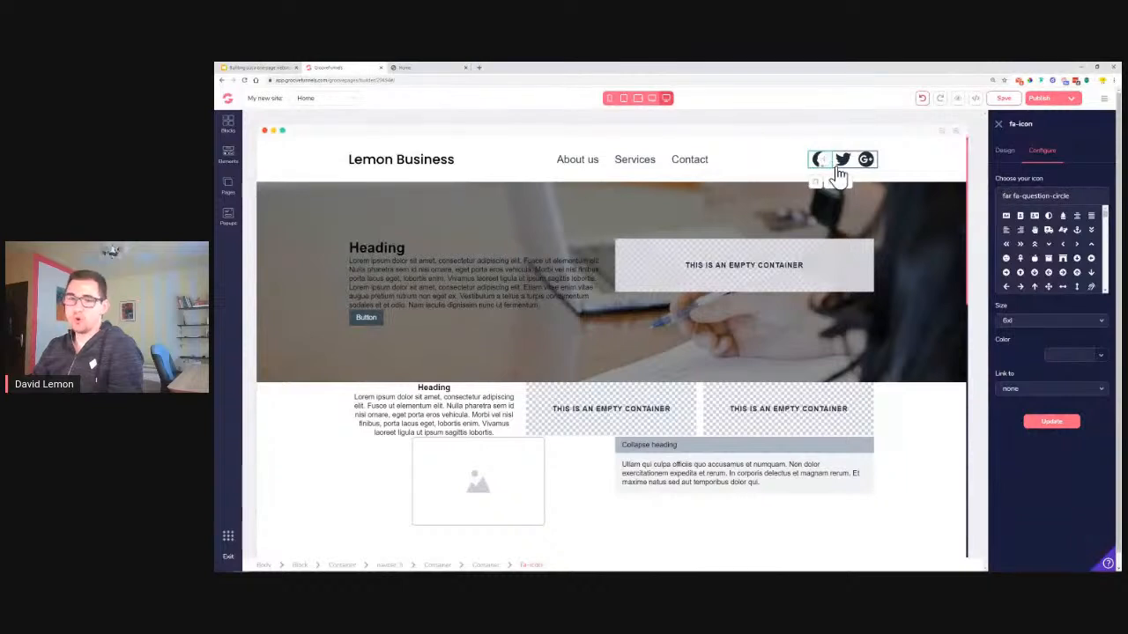
left_click(1061, 425)
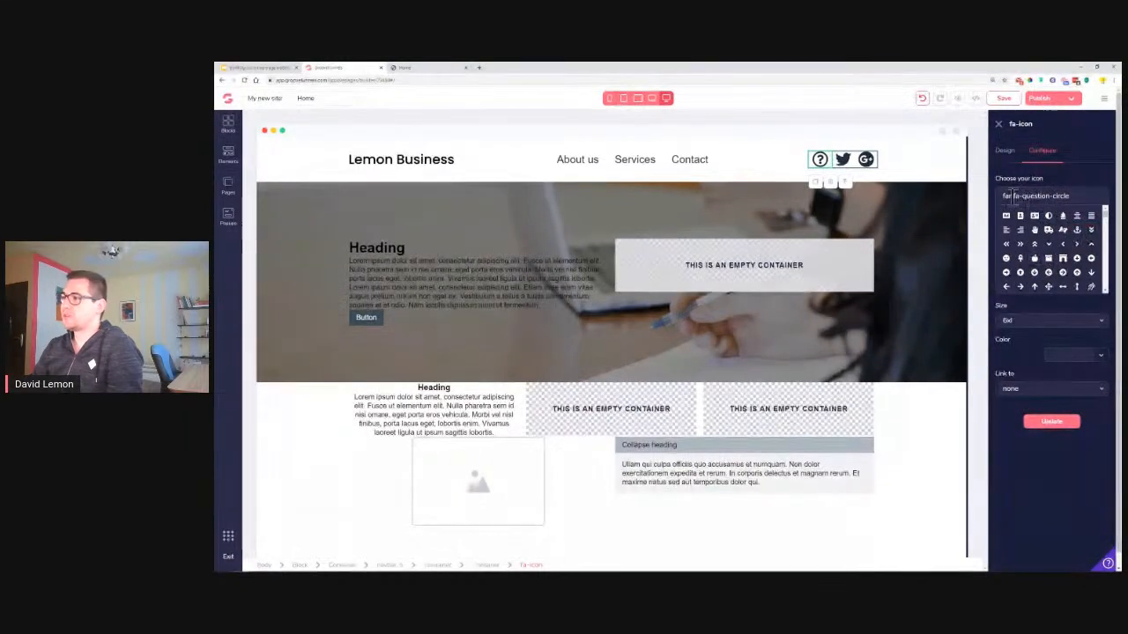
left_click_drag(1048, 197, 1071, 197)
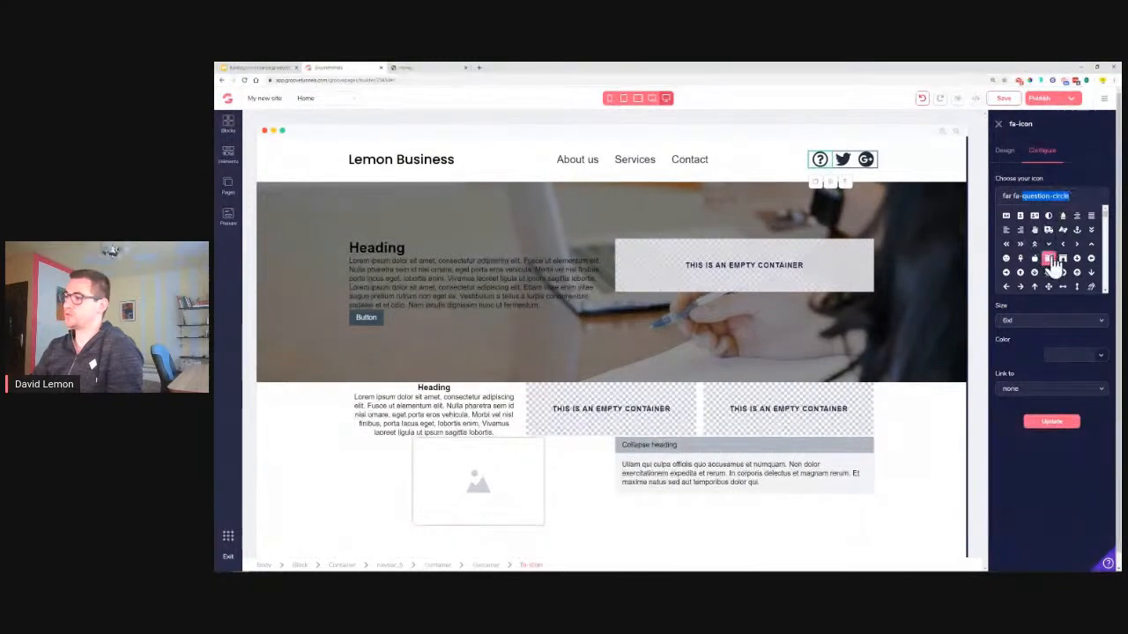
left_click(923, 98)
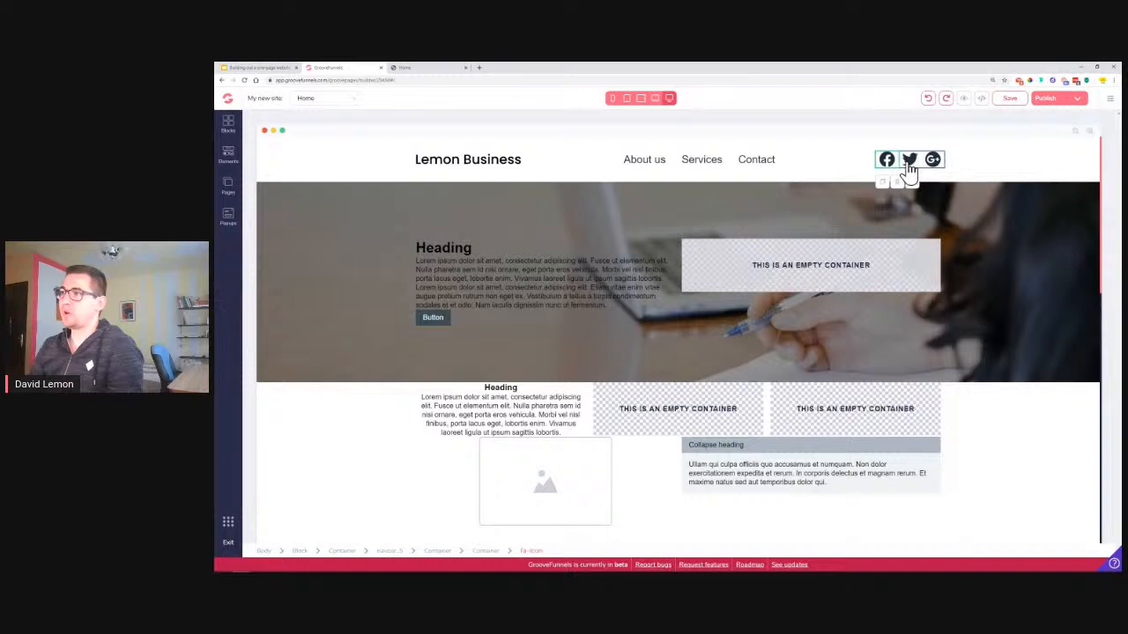
Make the header social icon black and size the social icons to 1.875rem
left_click(921, 167)
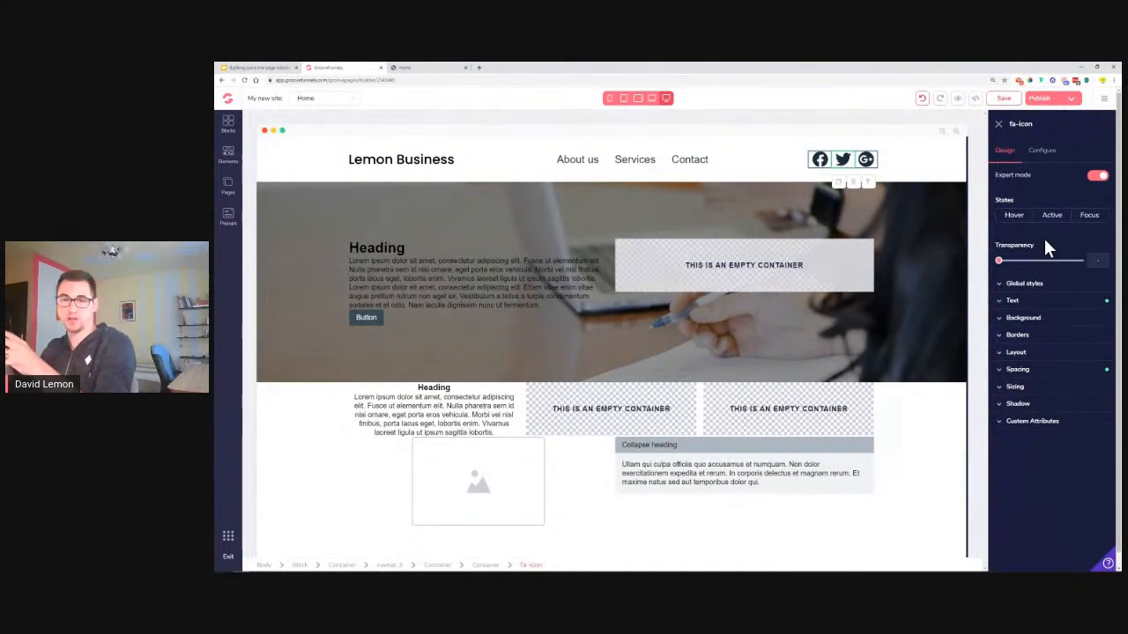
left_click(1056, 304)
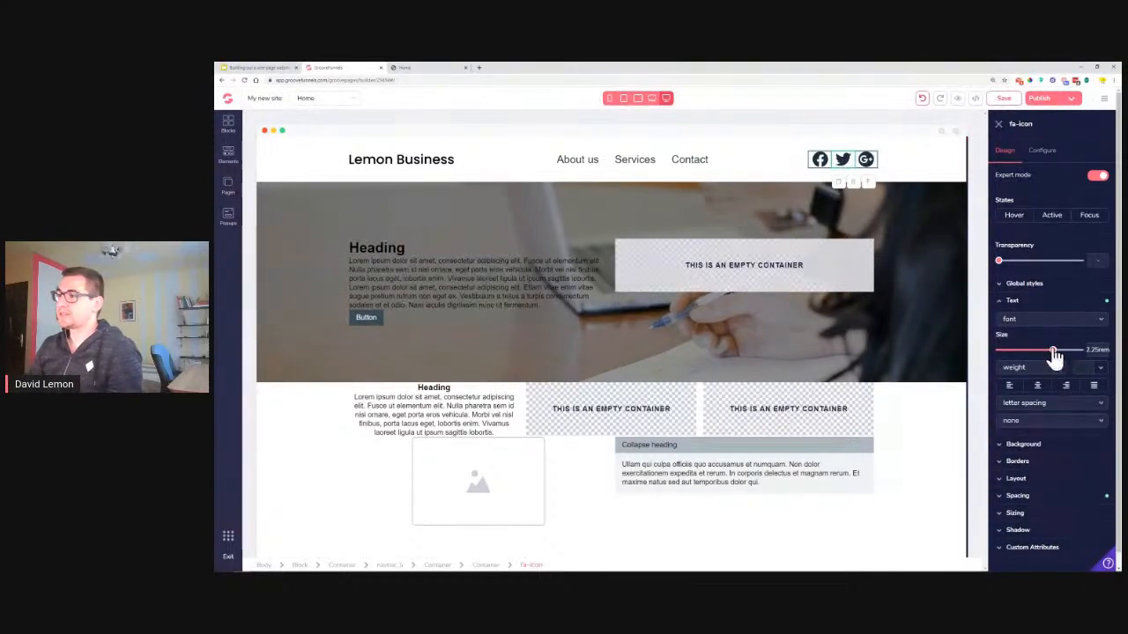
left_click(1098, 368)
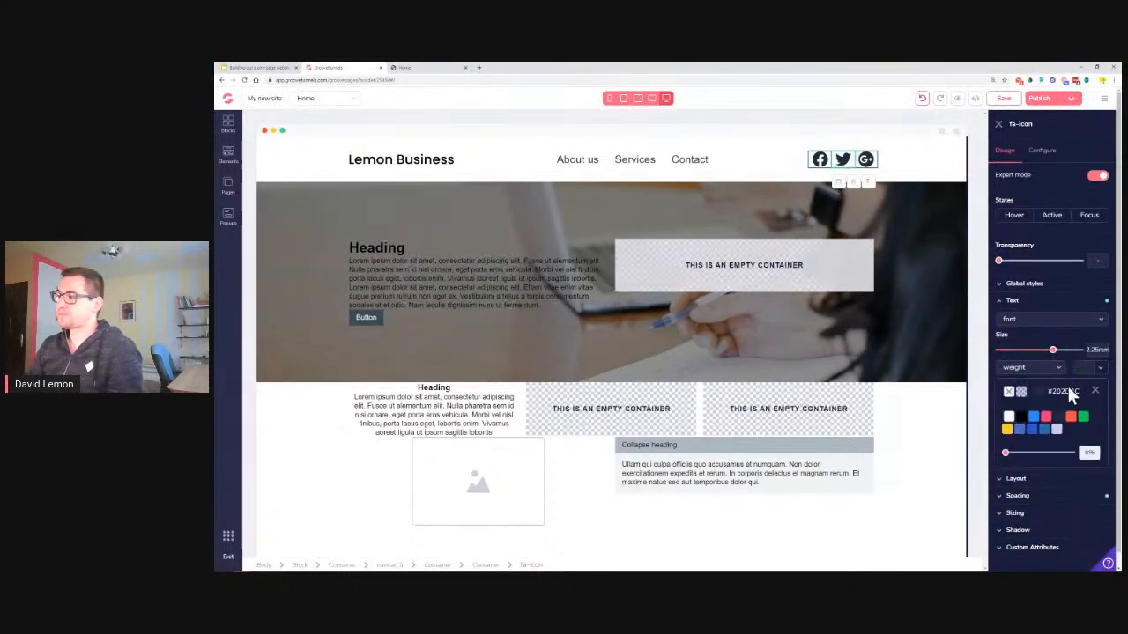
left_click(1021, 417)
left_click_drag(1054, 351, 1048, 353)
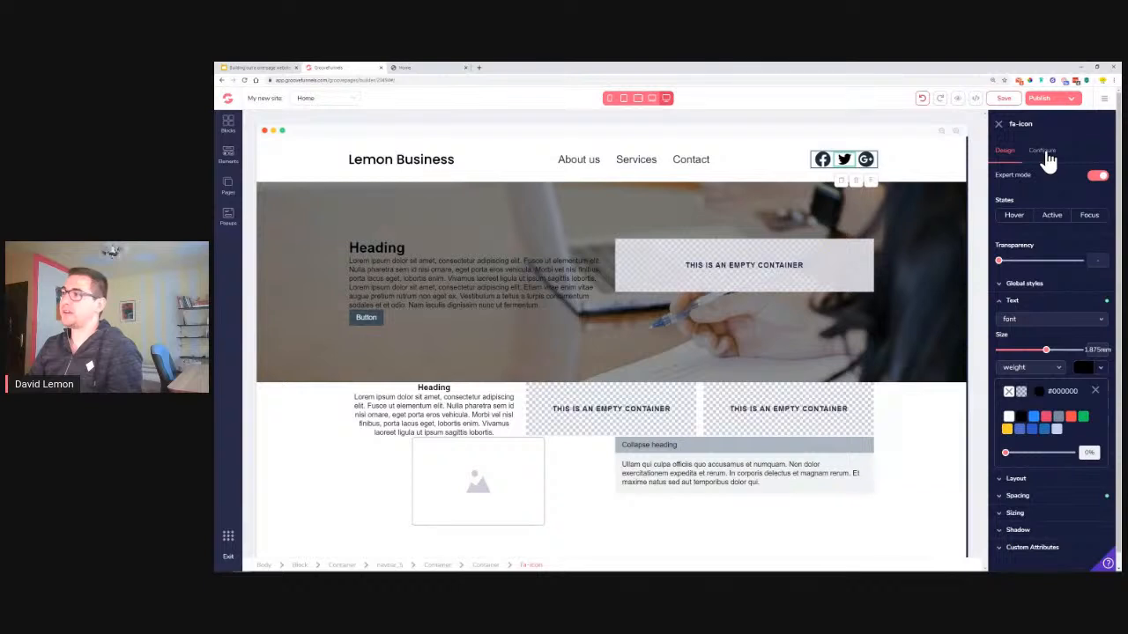
left_click(866, 163)
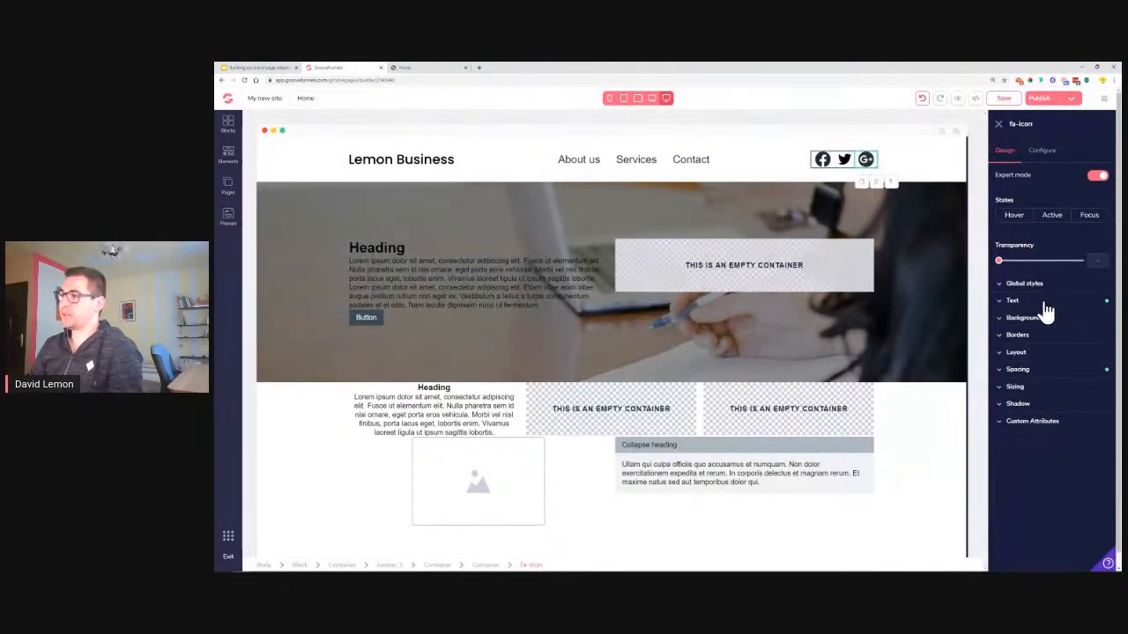
Turn the Google+ icon black
left_click(1045, 303)
left_click(1100, 368)
left_click(1022, 418)
Make the Facebook icon black, close its settings, and select the navigation menu links
left_click(823, 164)
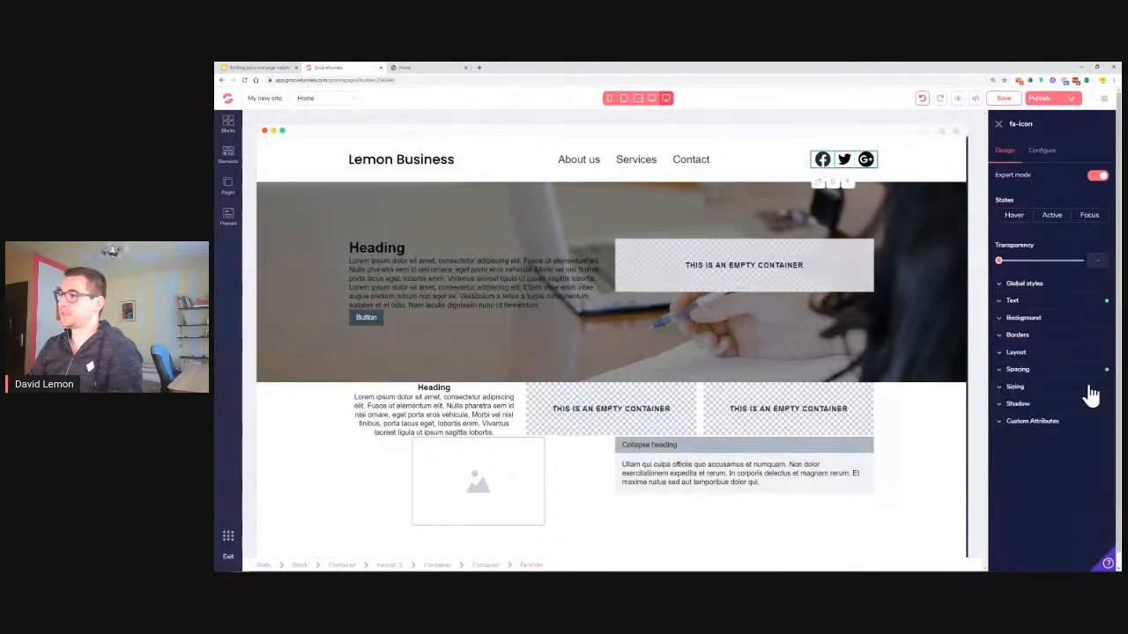
left_click(1064, 302)
left_click(1099, 370)
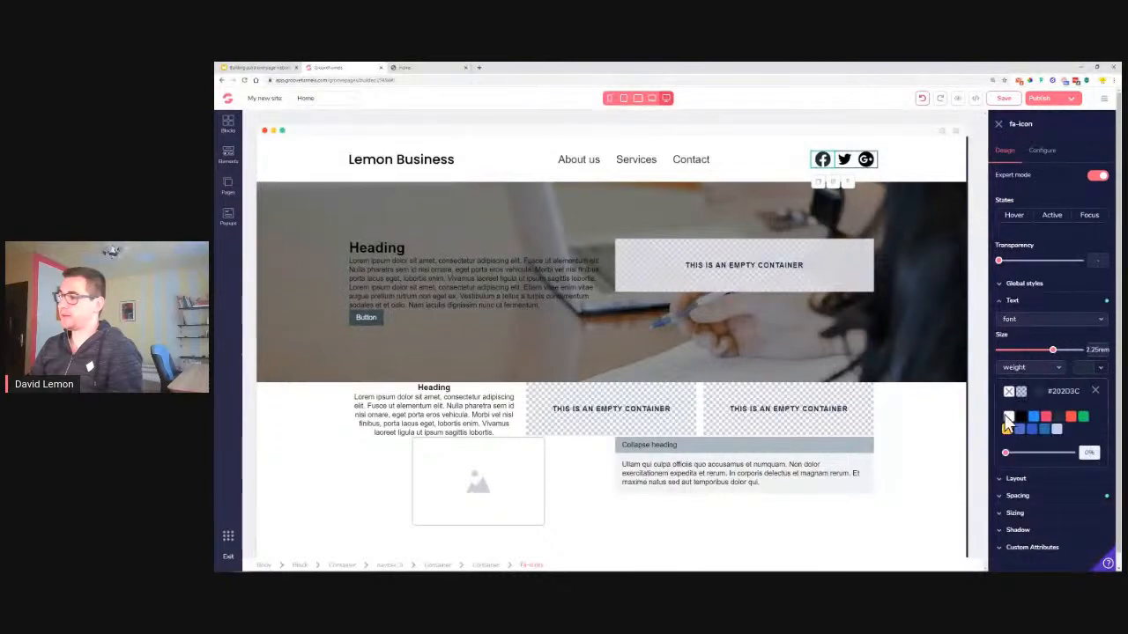
left_click(1021, 417)
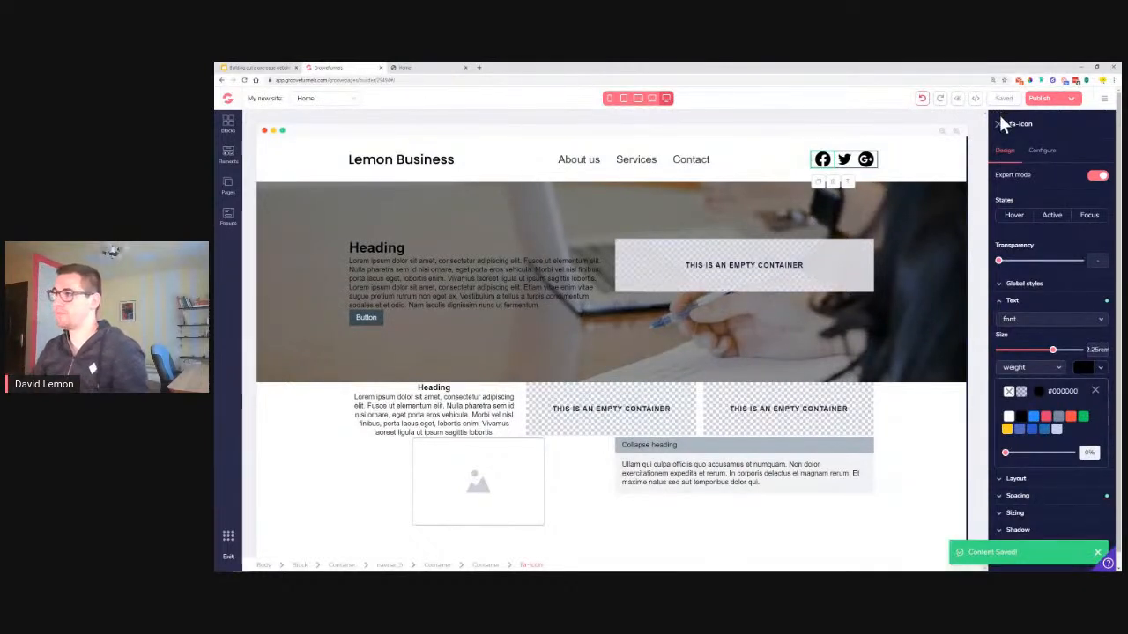
left_click(998, 127)
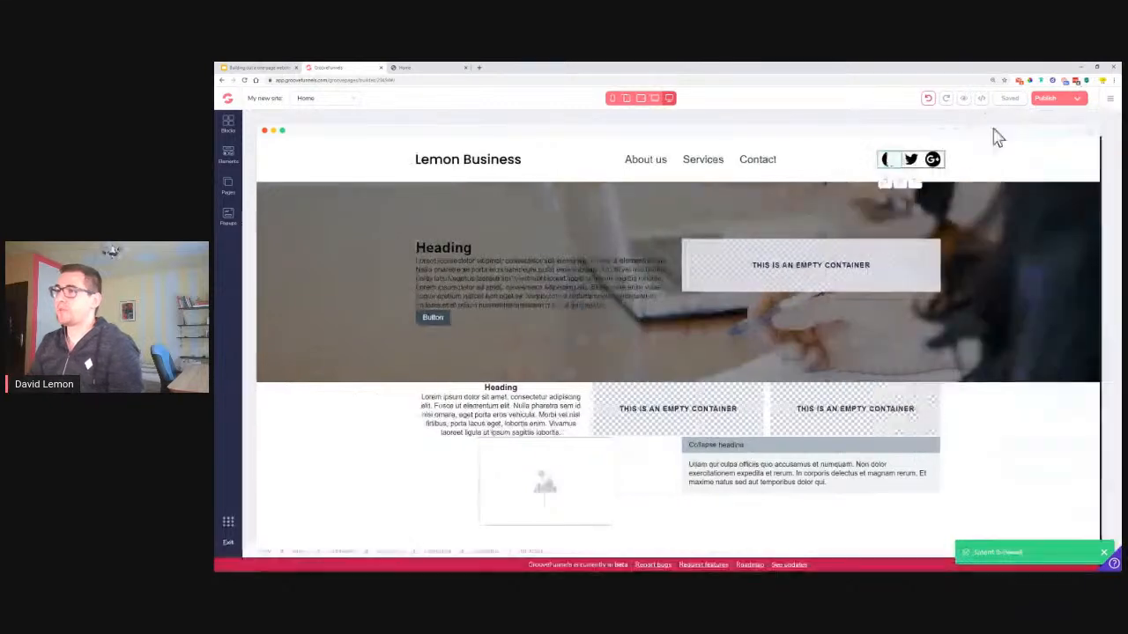
left_click(692, 172)
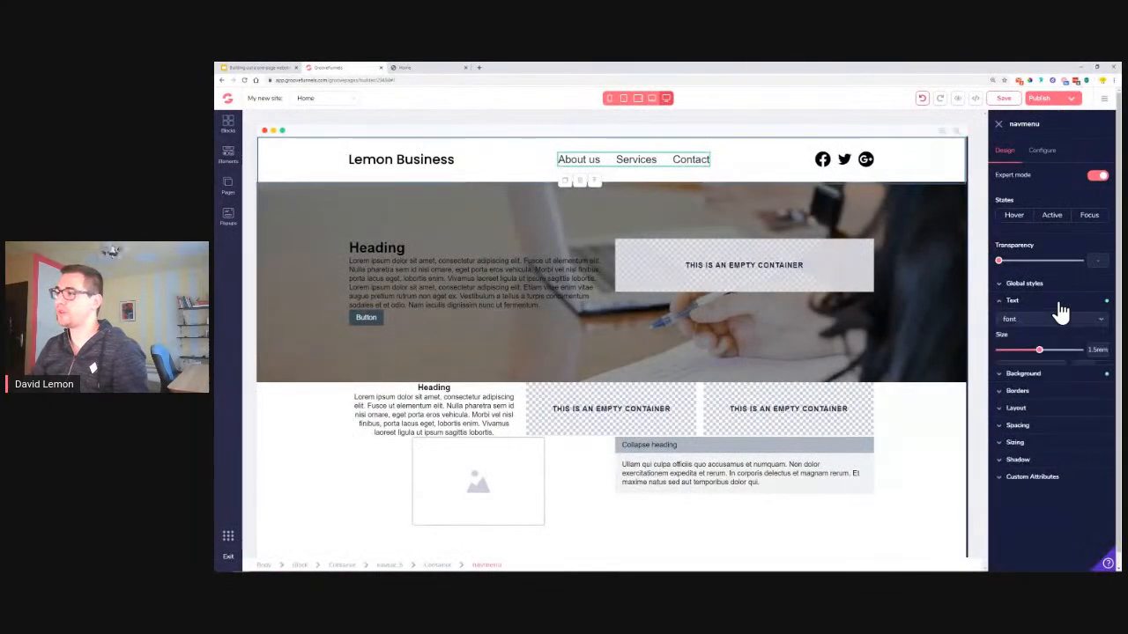
left_click(1043, 321)
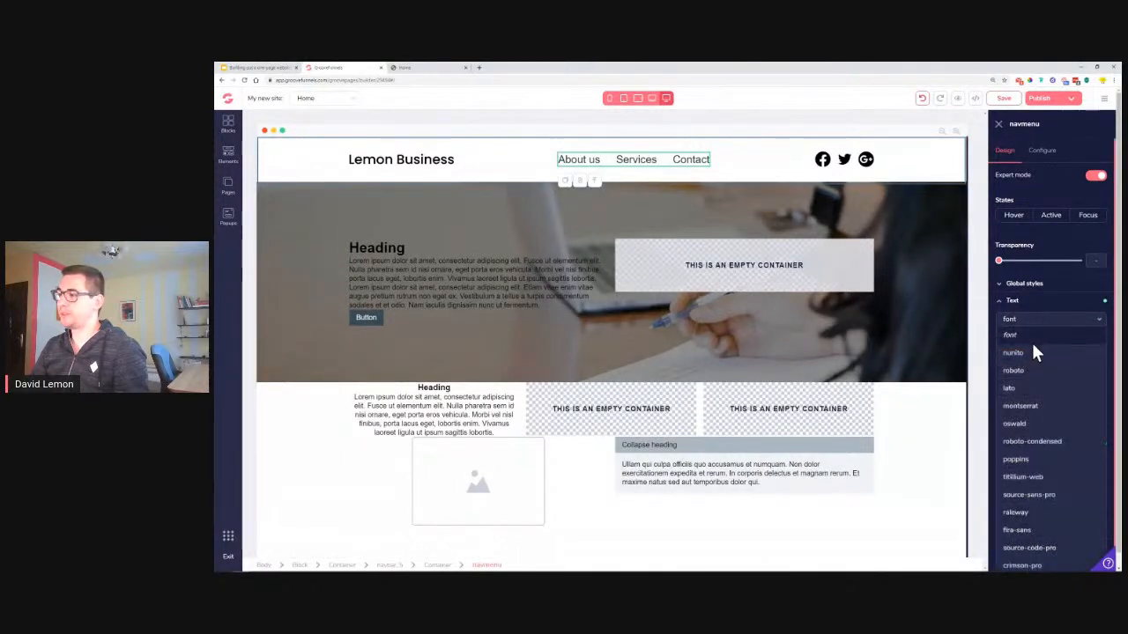
Give the About us, Services and Contact links poppins at 1.25rem, save, and view the reference page
left_click(1029, 458)
left_click_drag(1041, 355, 1037, 355)
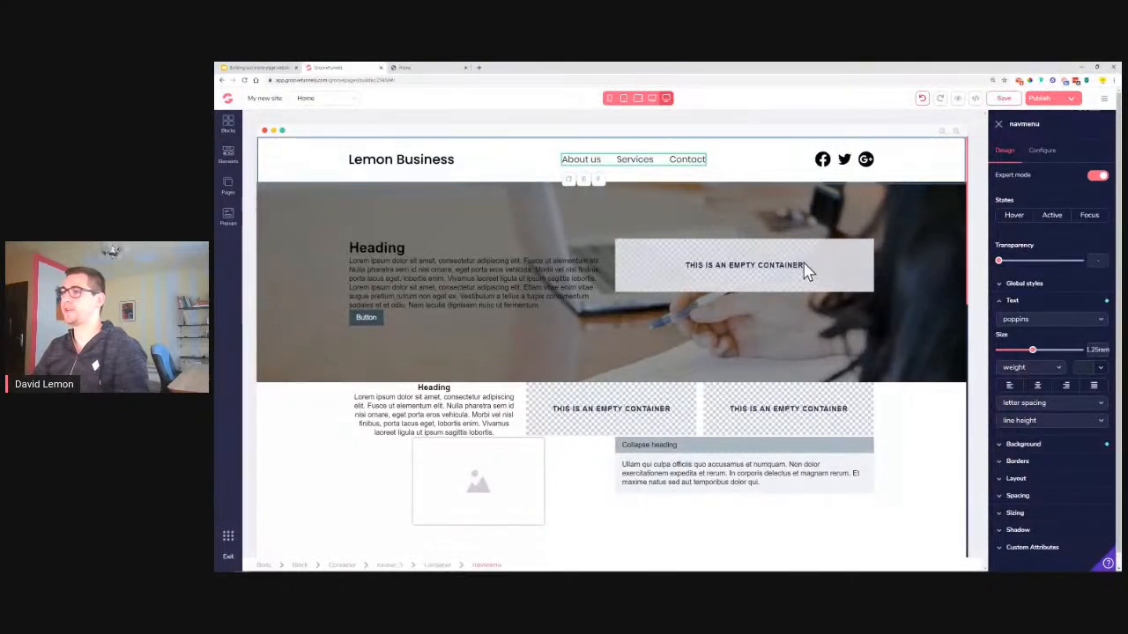
left_click(1013, 102)
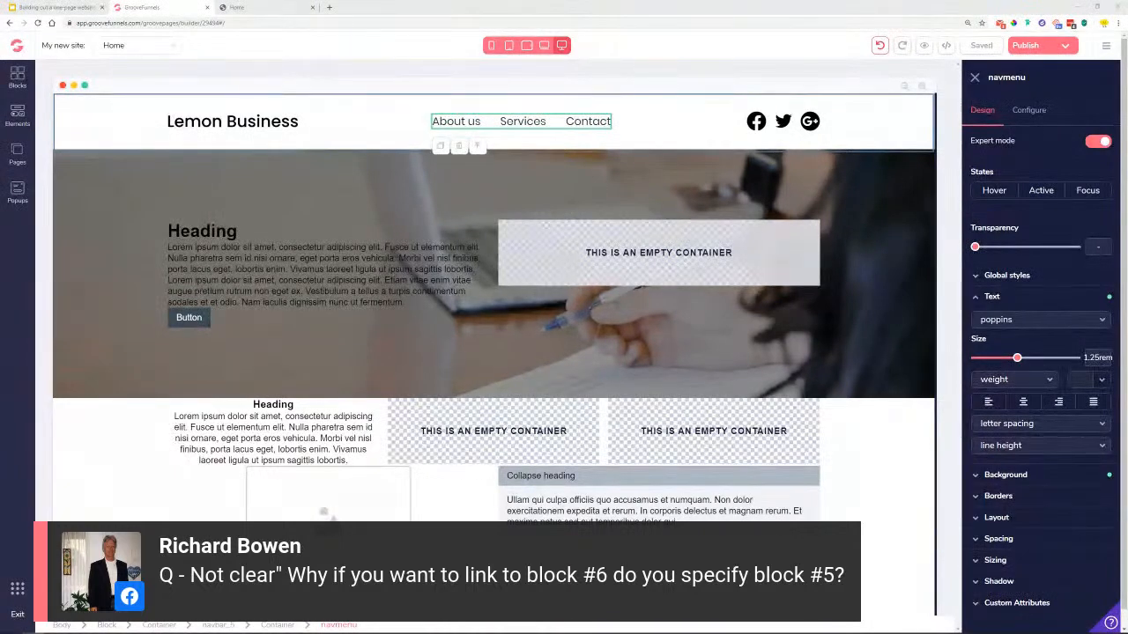
left_click(280, 11)
scroll(454, 200, "up", 7)
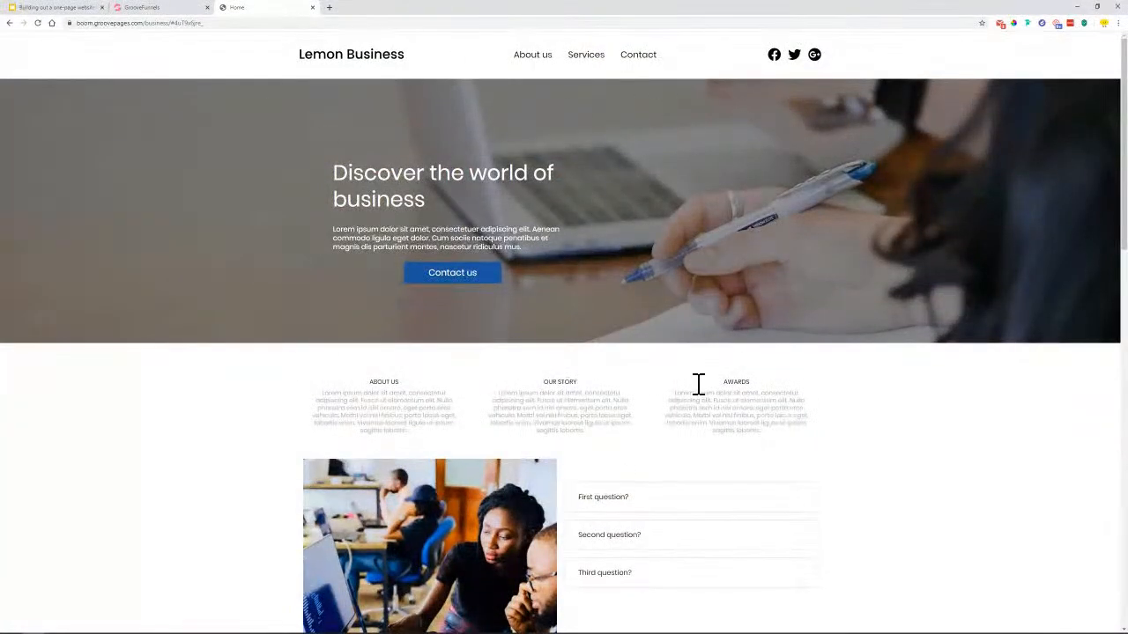
left_click(597, 65)
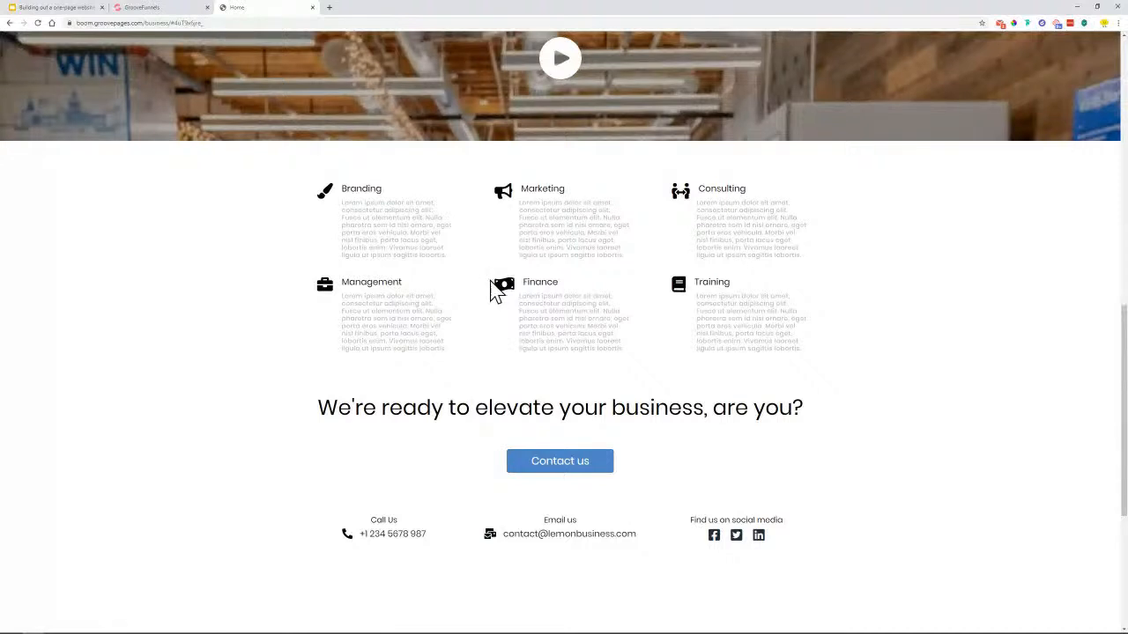
scroll(297, 239, "up", 2)
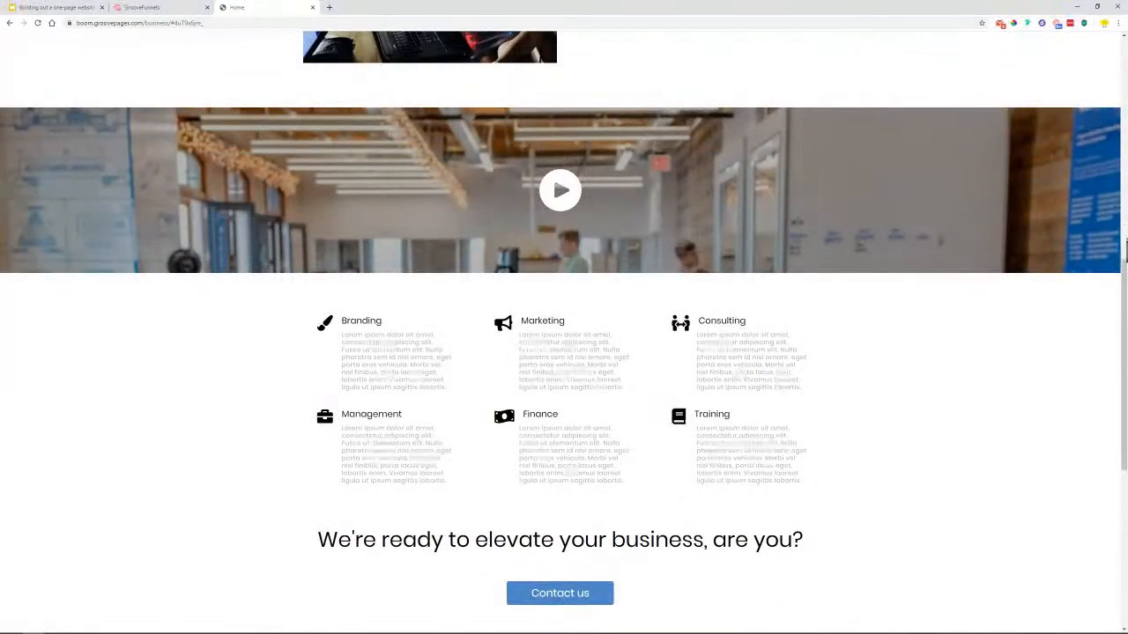
left_click_drag(1125, 273, 1124, 306)
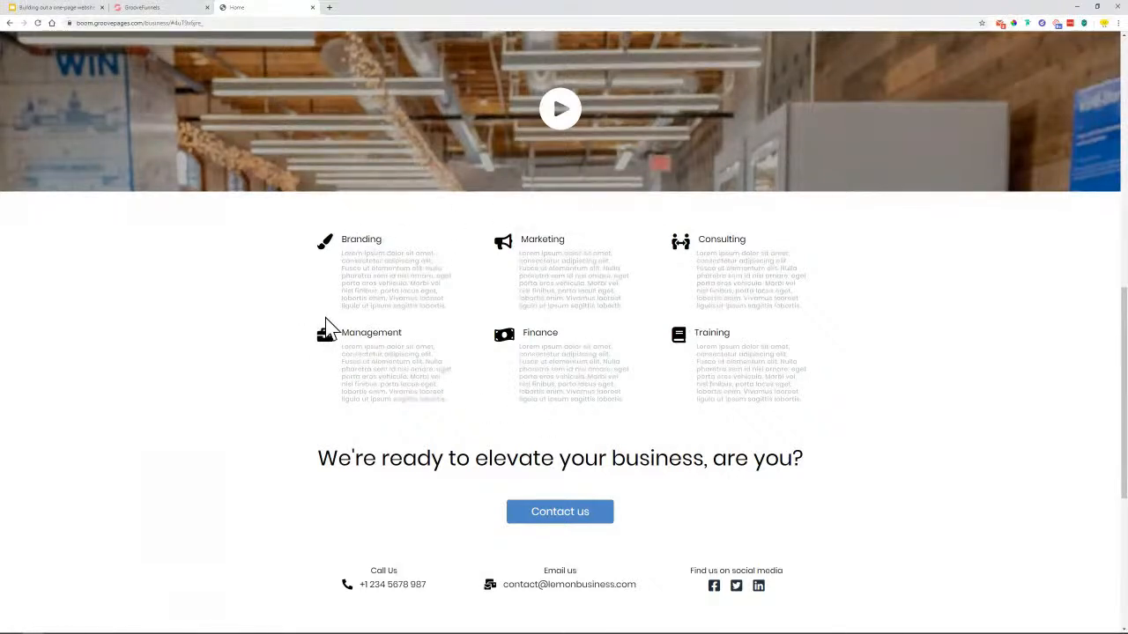
left_click_drag(1125, 375, 1065, 80)
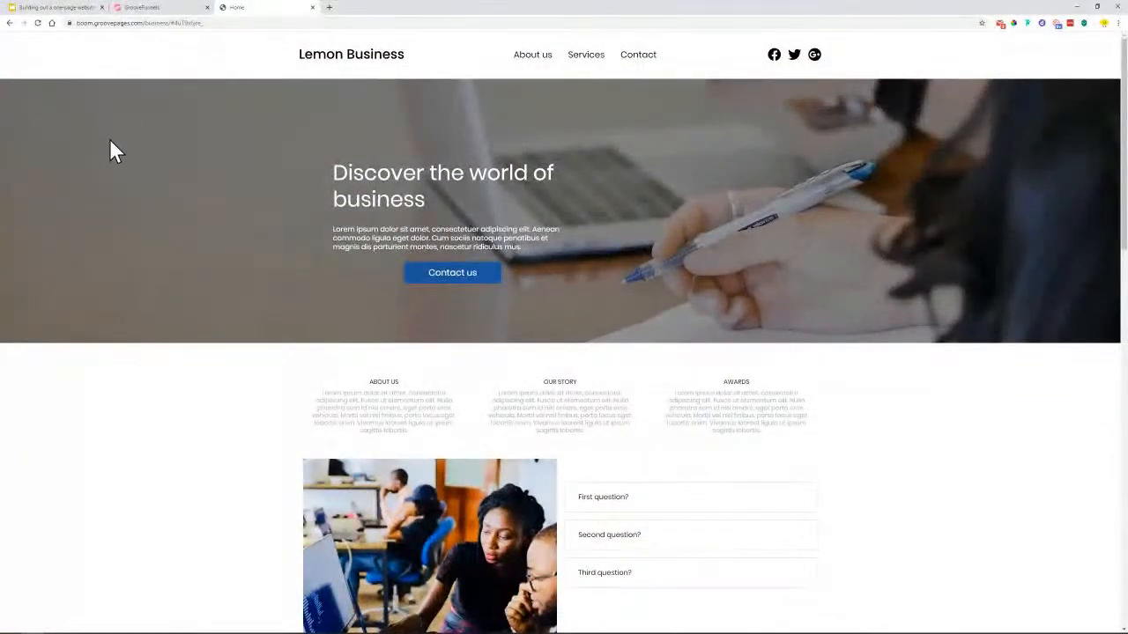
scroll(143, 445, "down", 4)
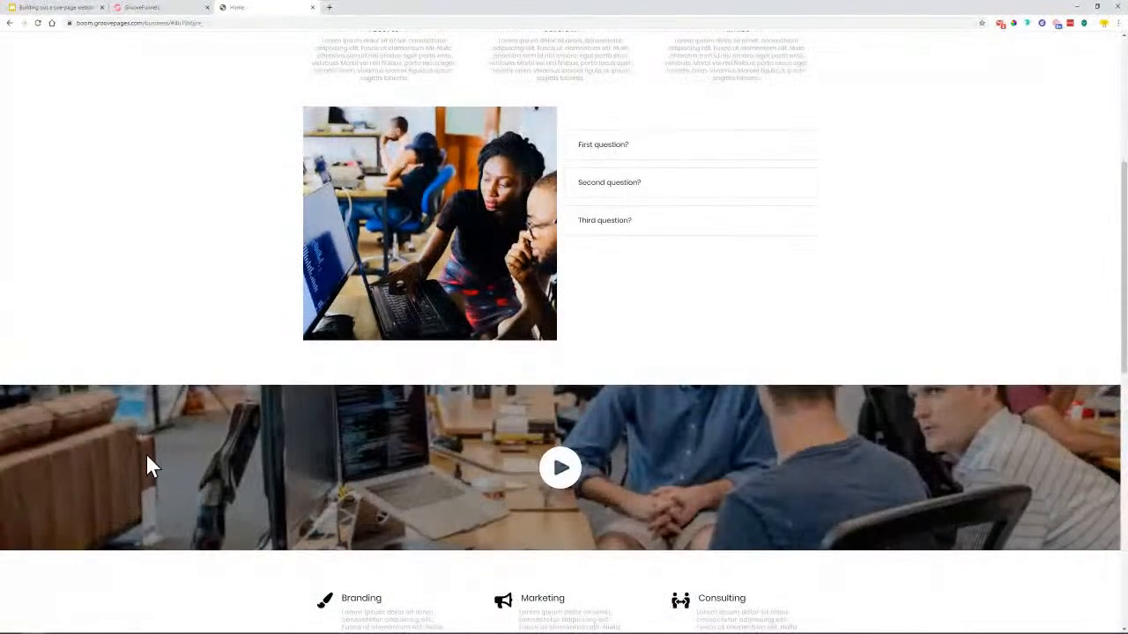
scroll(243, 467, "down", 2)
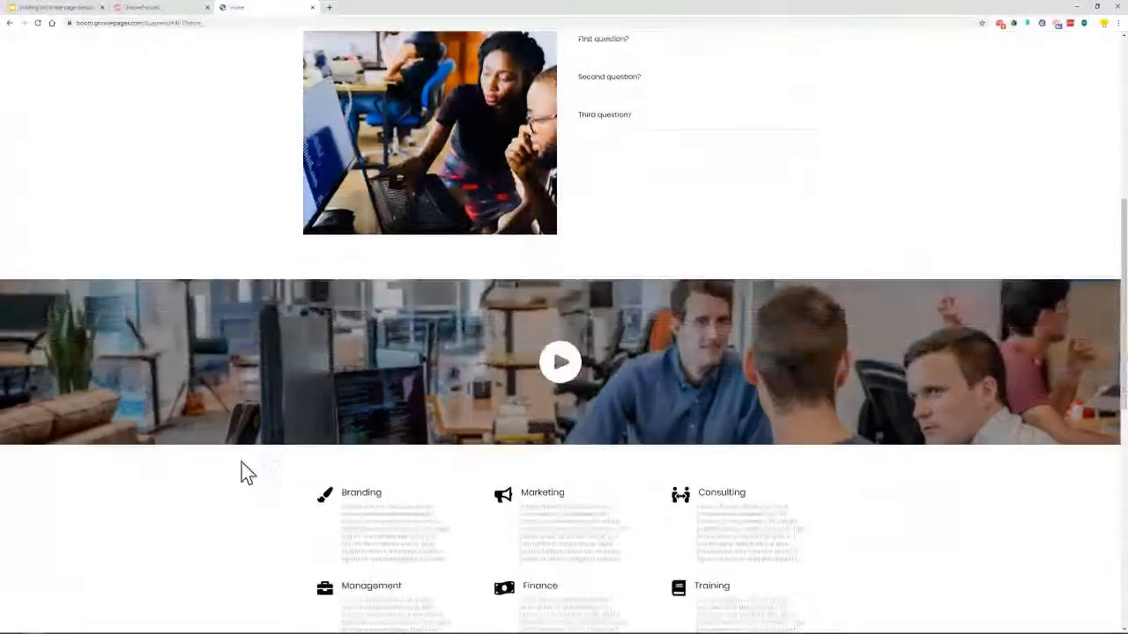
scroll(427, 470, "down", 1)
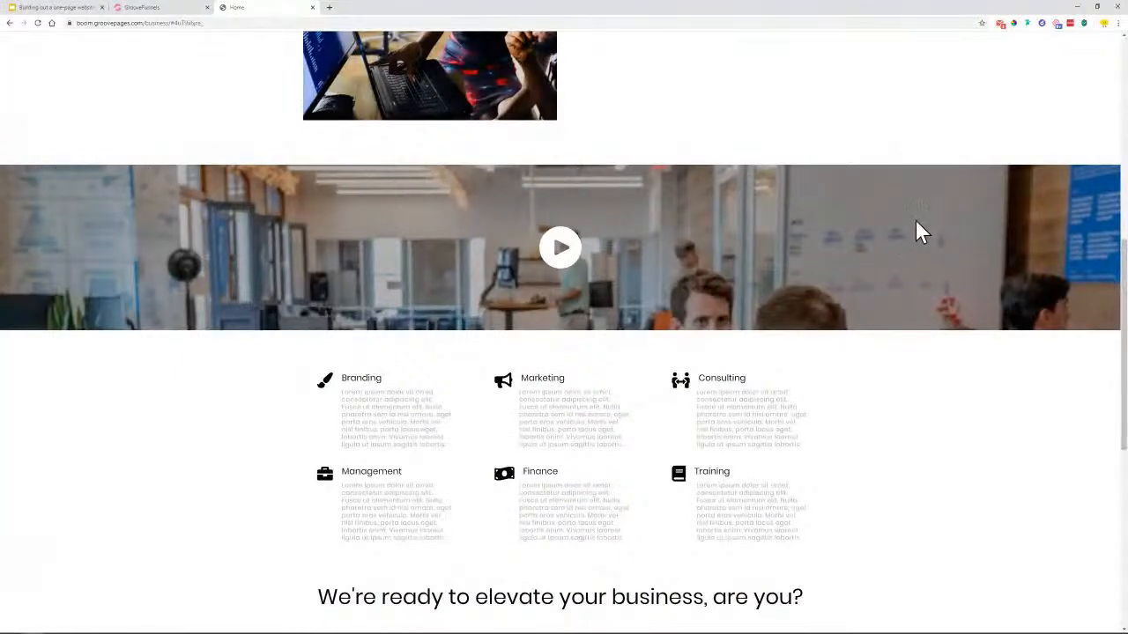
left_click_drag(1121, 246, 1125, 298)
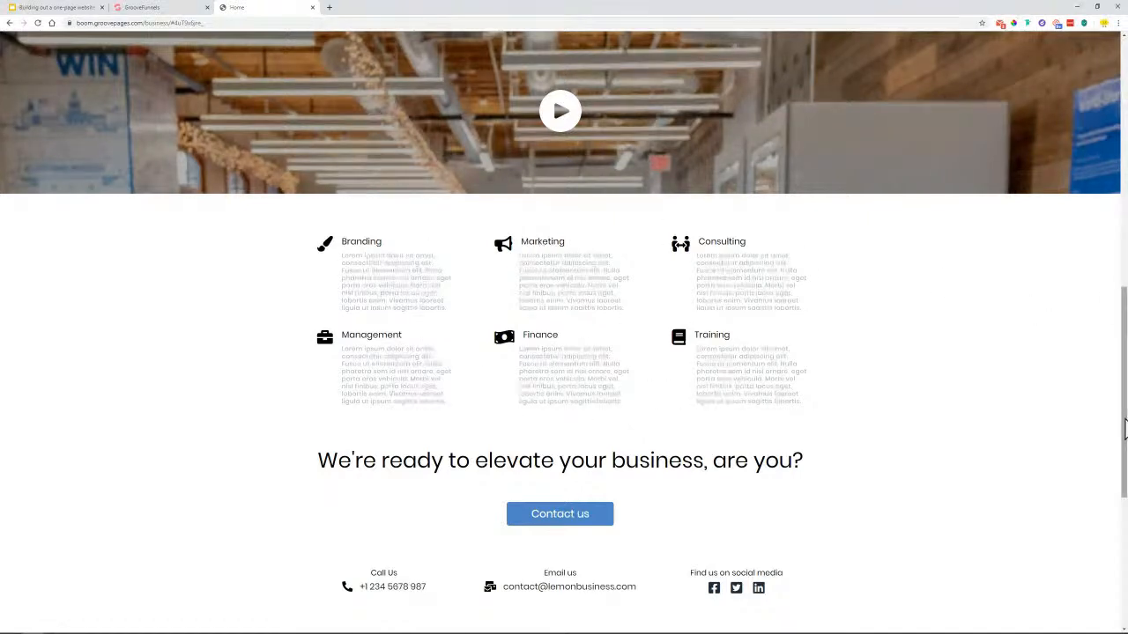
scroll(1097, 431, "up", 10)
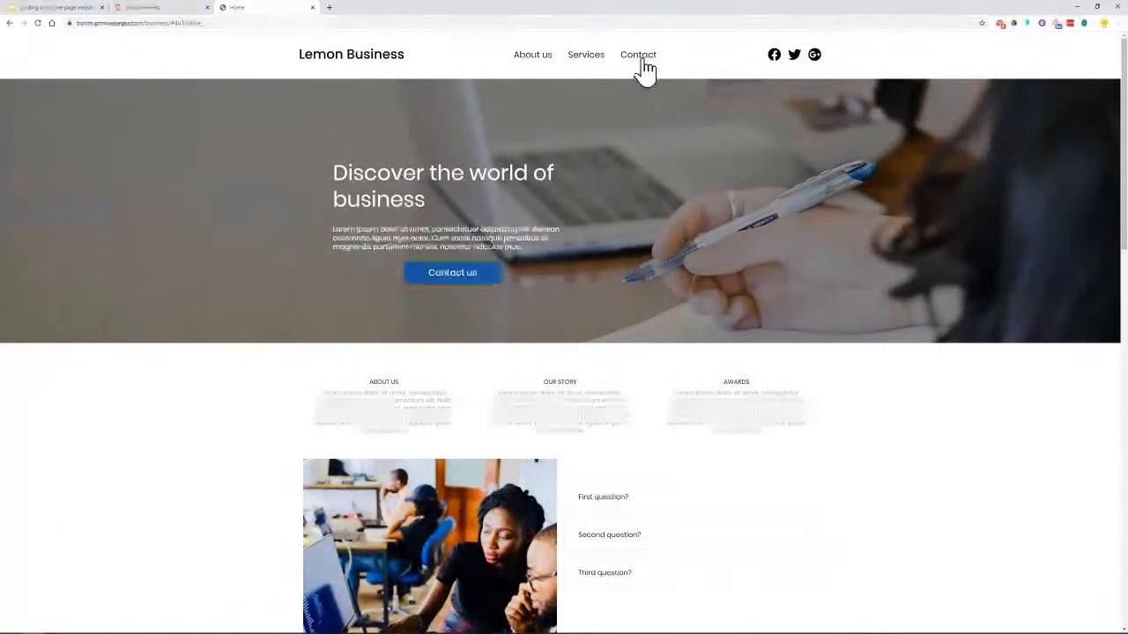
Test the Contact nav link and highlight the contact section headlines on the reference page
left_click(638, 56)
triple_click(721, 95)
left_click(432, 81)
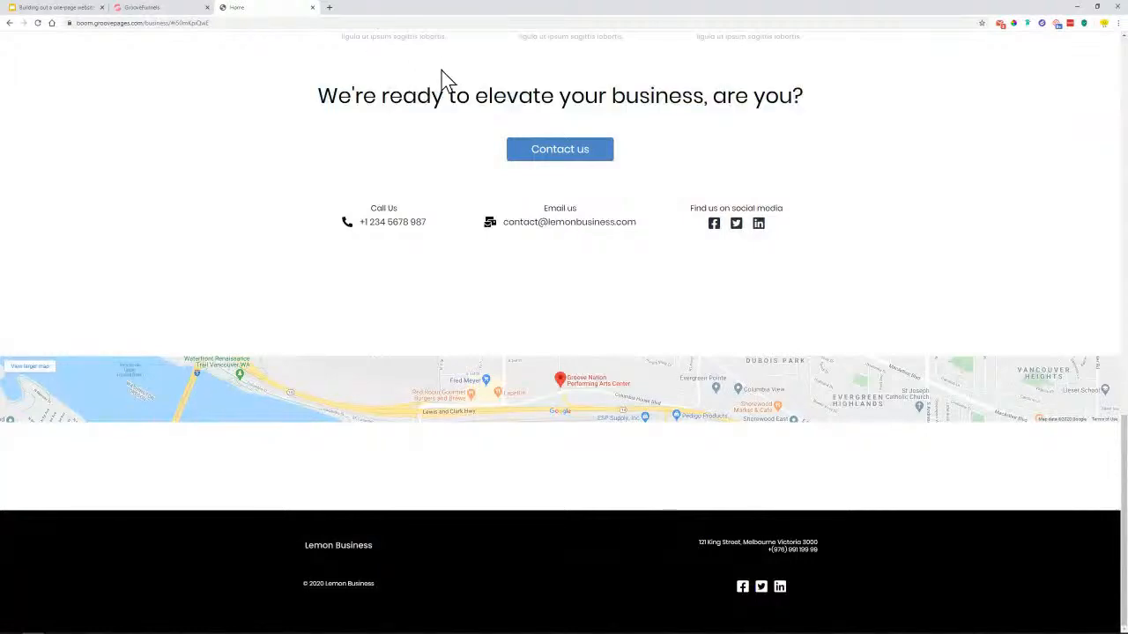
scroll(411, 101, "up", 2)
scroll(282, 132, "up", 1)
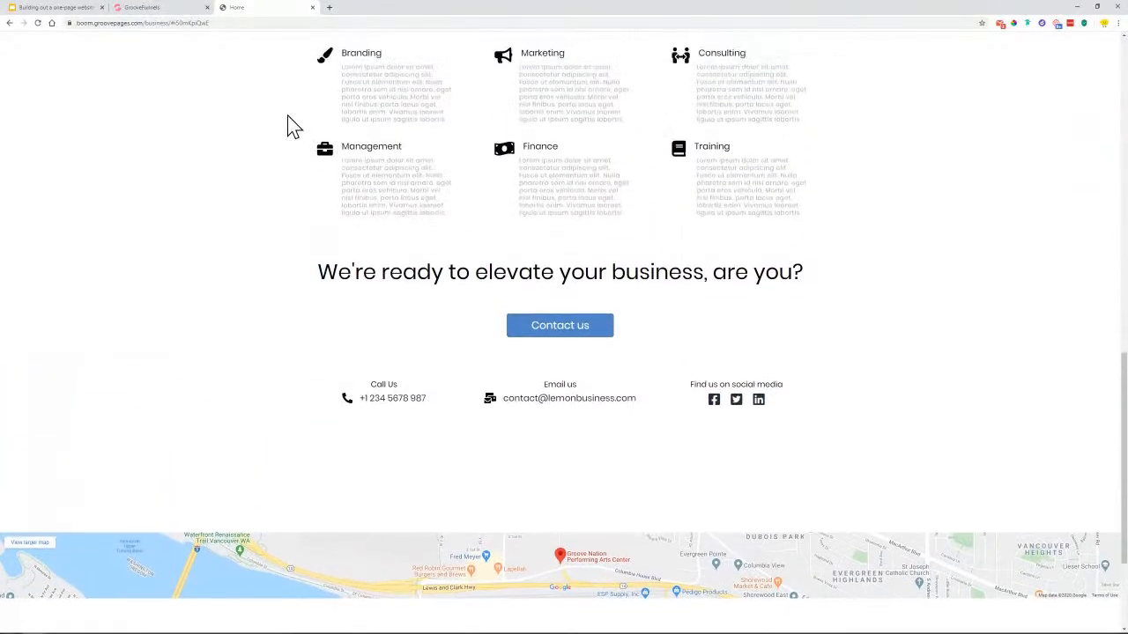
scroll(370, 194, "down", 1)
triple_click(432, 205)
left_click(441, 291)
triple_click(478, 202)
left_click(483, 294)
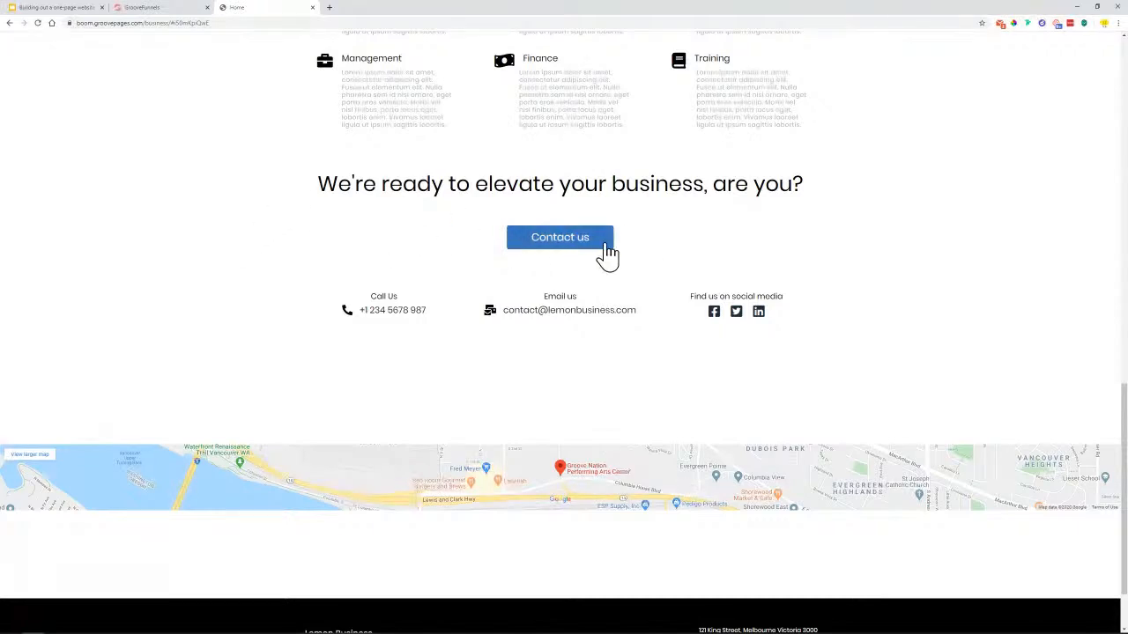
Scroll the contact section, select a headline, and glance at the GroovePages editor before returning
left_click_drag(1125, 398, 1107, 63)
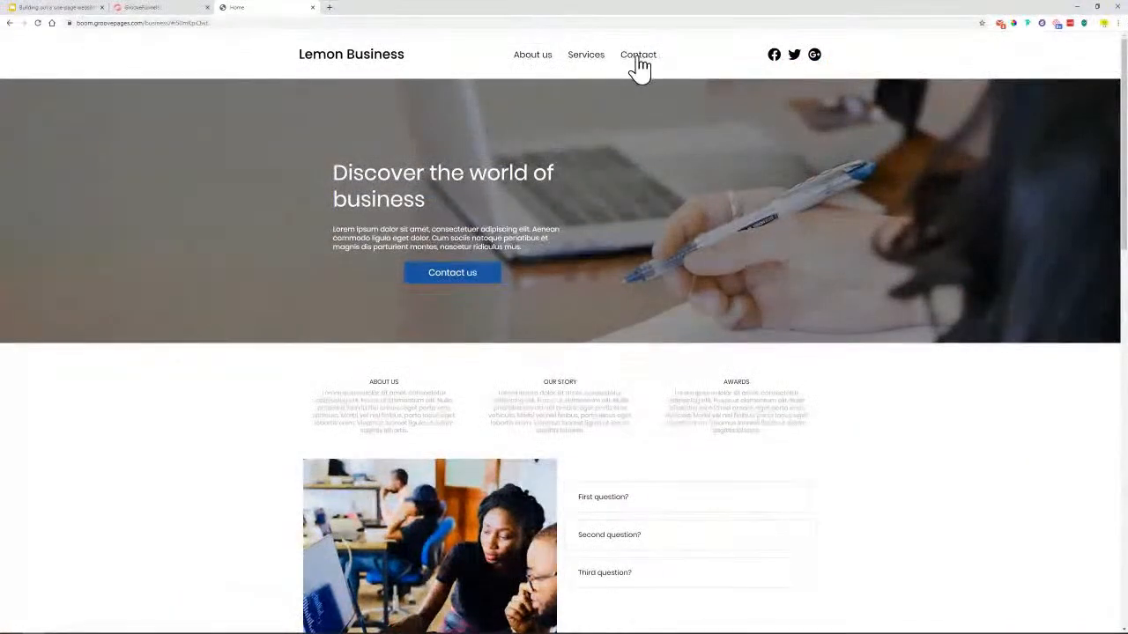
scroll(621, 310, "down", 2)
scroll(631, 321, "down", 10)
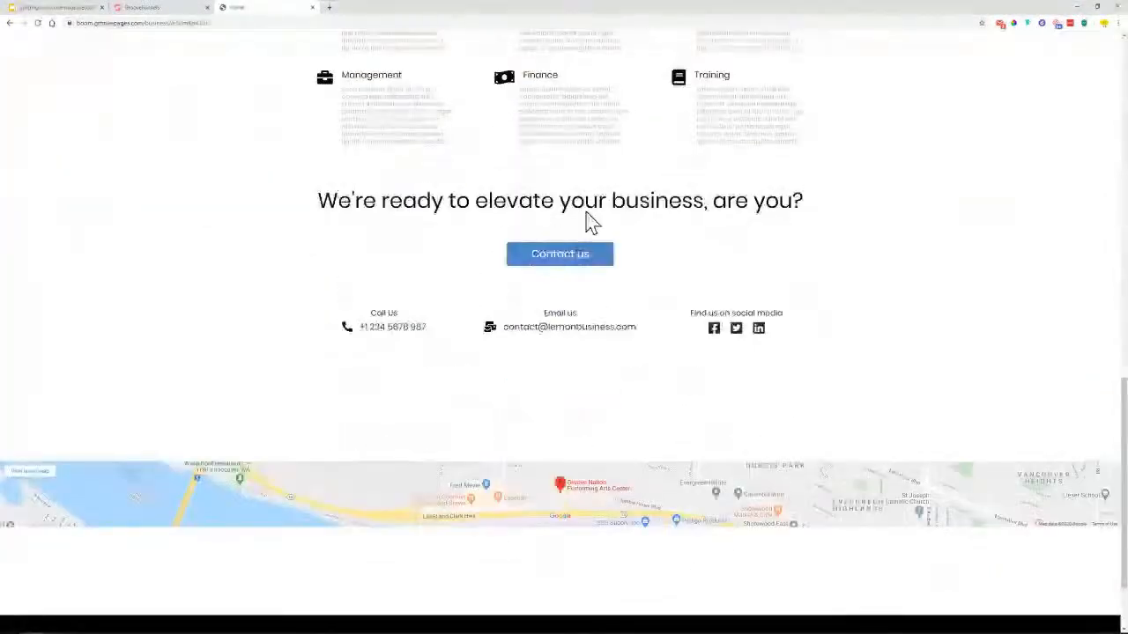
scroll(584, 256, "up", 2)
left_click_drag(483, 252, 428, 316)
left_click(457, 375)
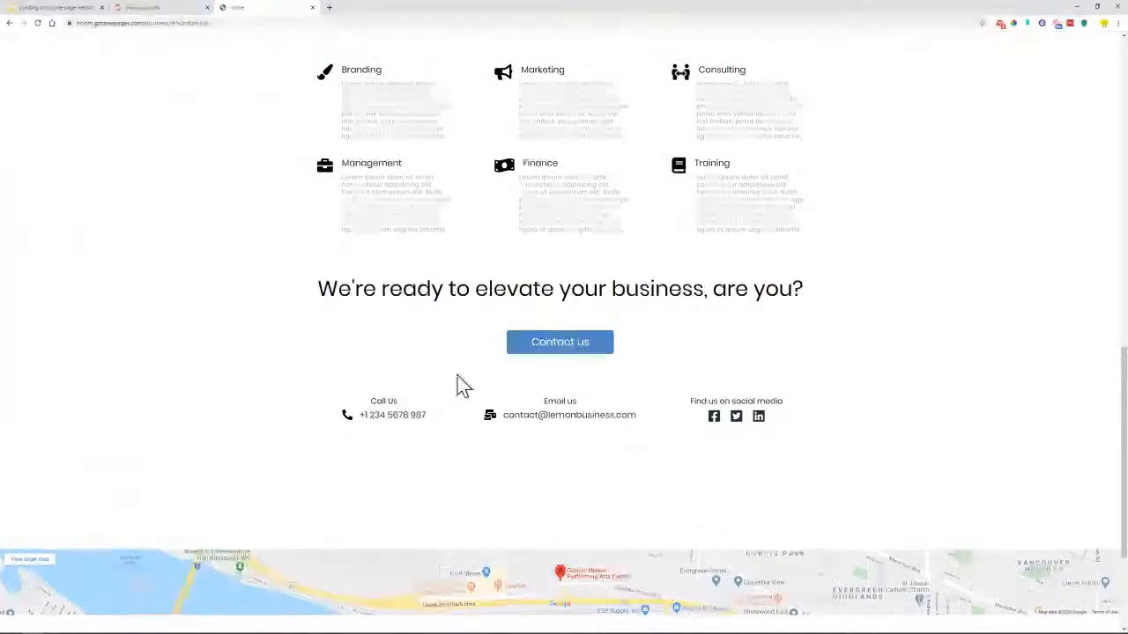
scroll(543, 343, "down", 1)
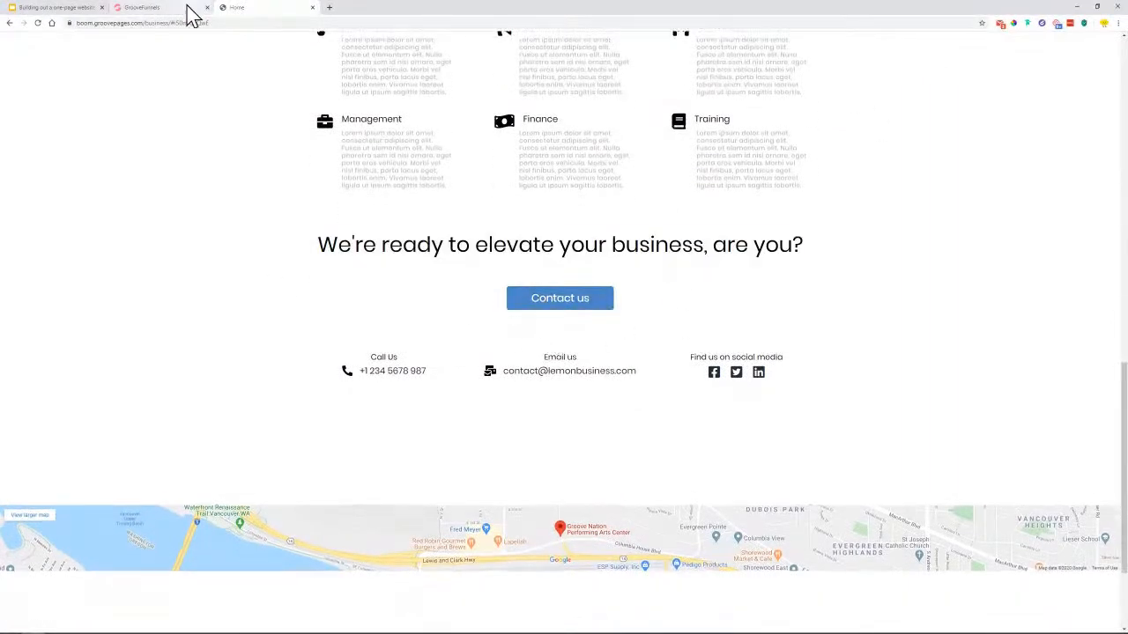
left_click(137, 9)
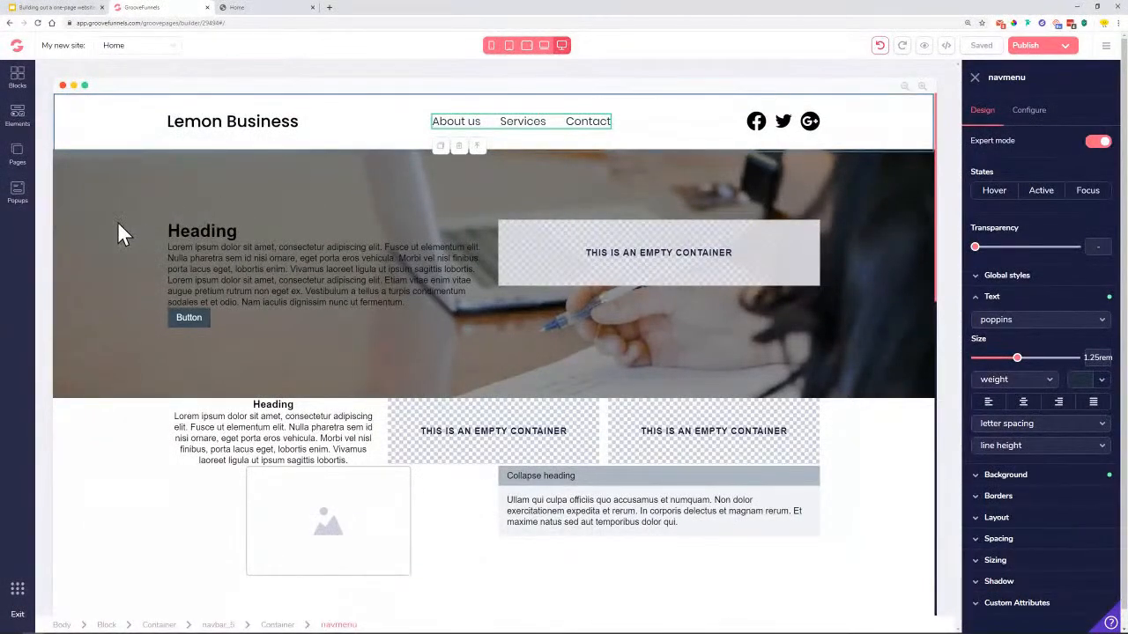
left_click(249, 9)
scroll(277, 216, "up", 20)
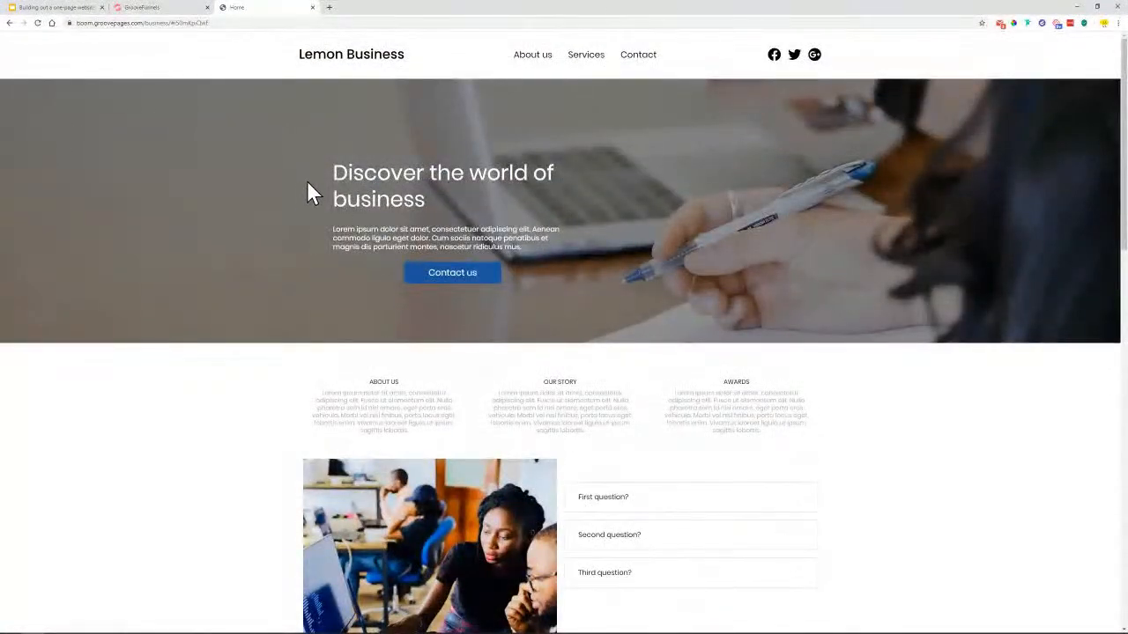
Select the reference hero heading and paragraph, then select the builder's placeholder Heading
left_click_drag(336, 172, 552, 192)
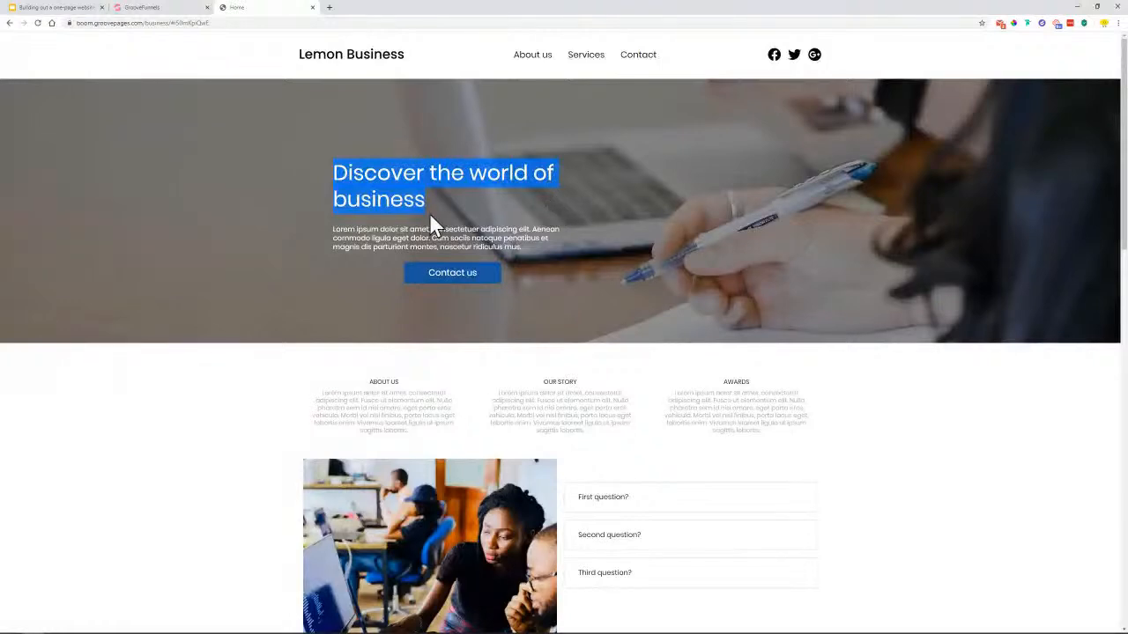
left_click_drag(333, 231, 521, 248)
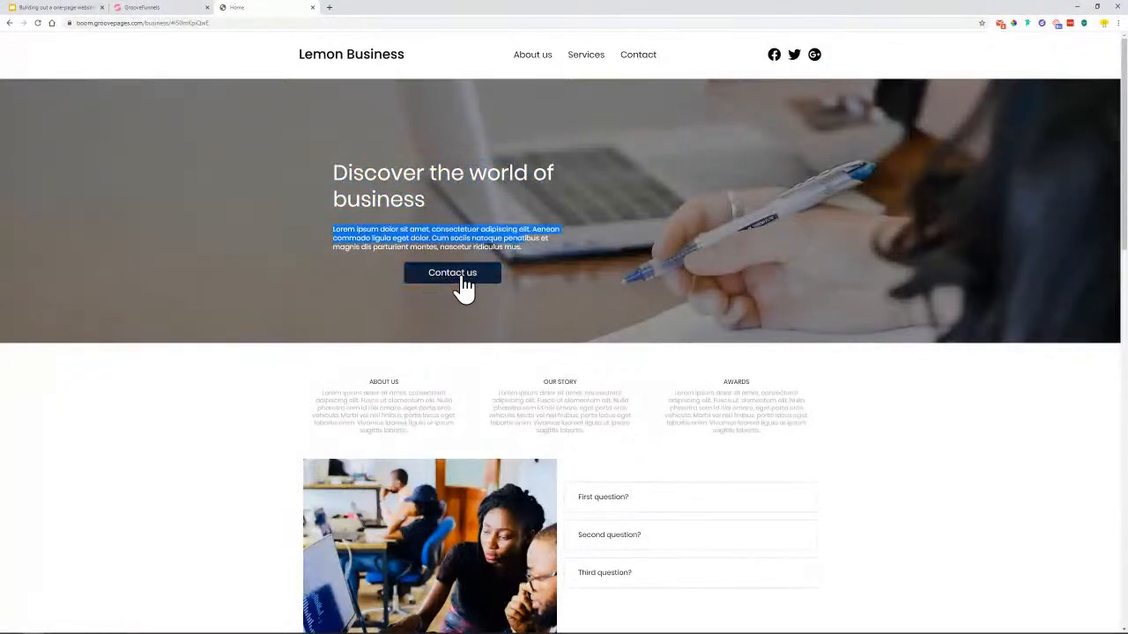
left_click(132, 7)
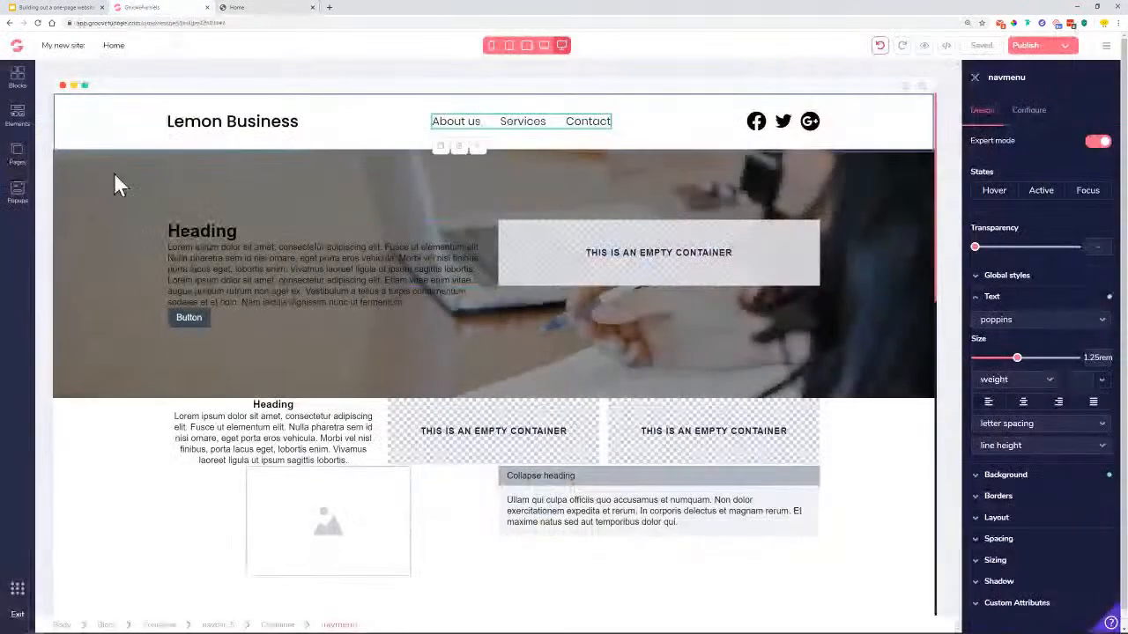
left_click(190, 228)
Copy the heading 'Discover the world of business' and bring it over to the editor
left_click(284, 8)
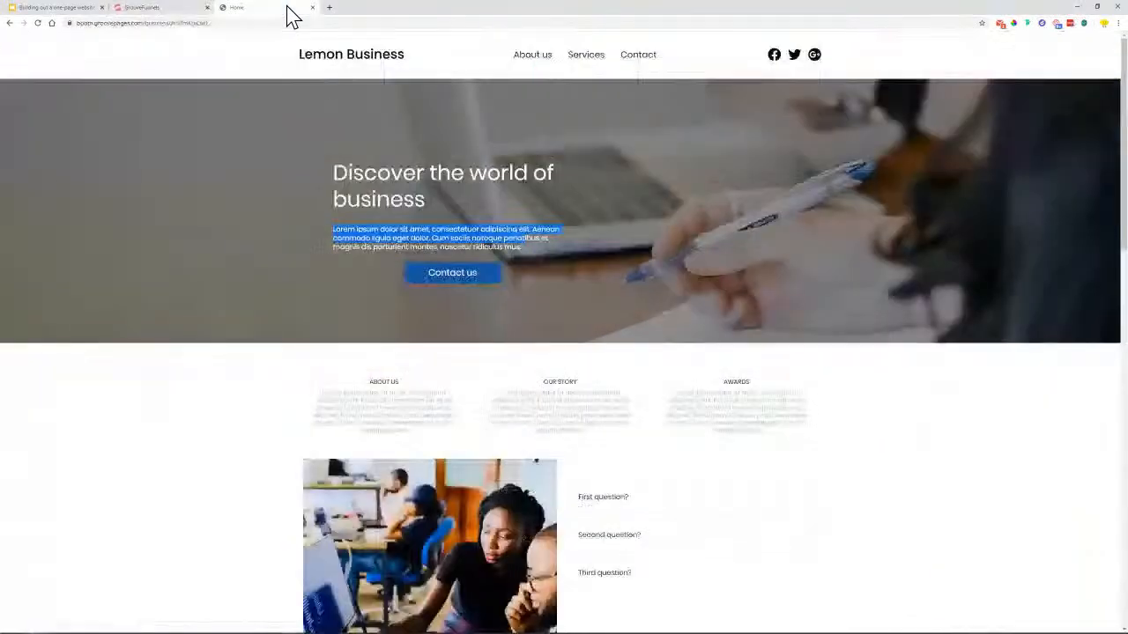
left_click_drag(337, 169, 401, 200)
right_click(420, 198)
left_click(447, 204)
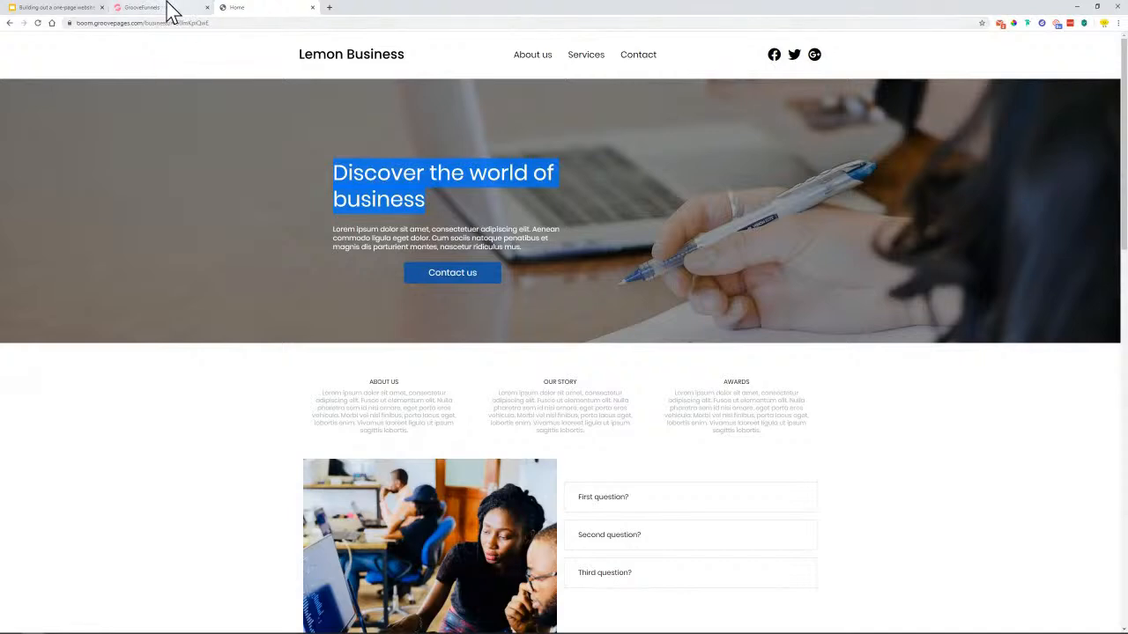
left_click(168, 9)
Replace the placeholder heading with 'Discover the world of business' and set its font to poppins
double_click(233, 229)
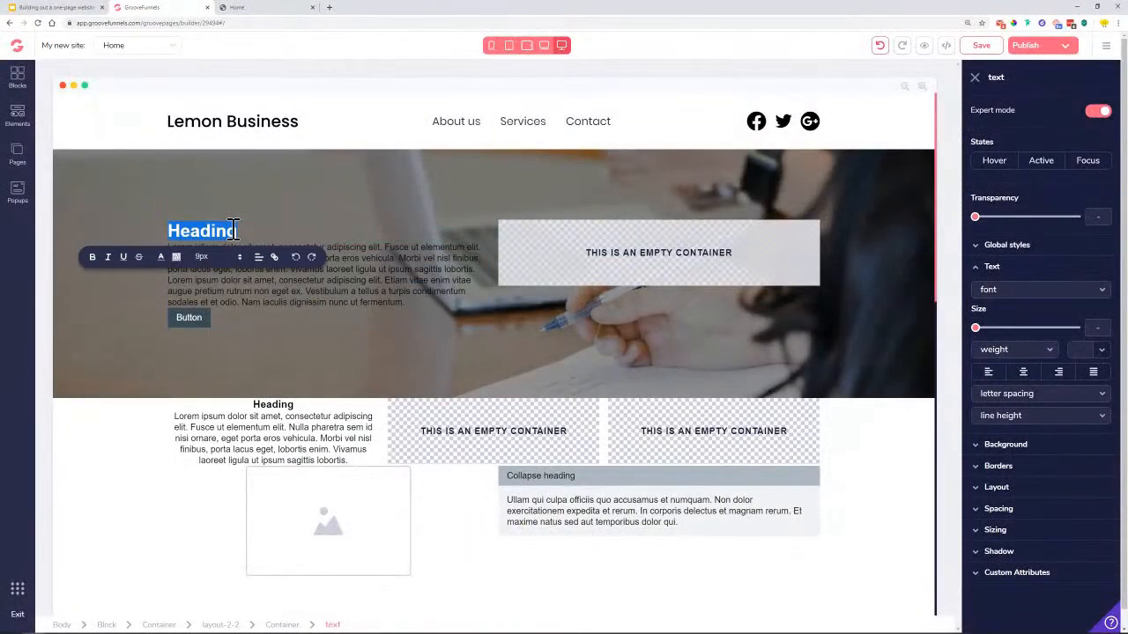
key("ctrl+v")
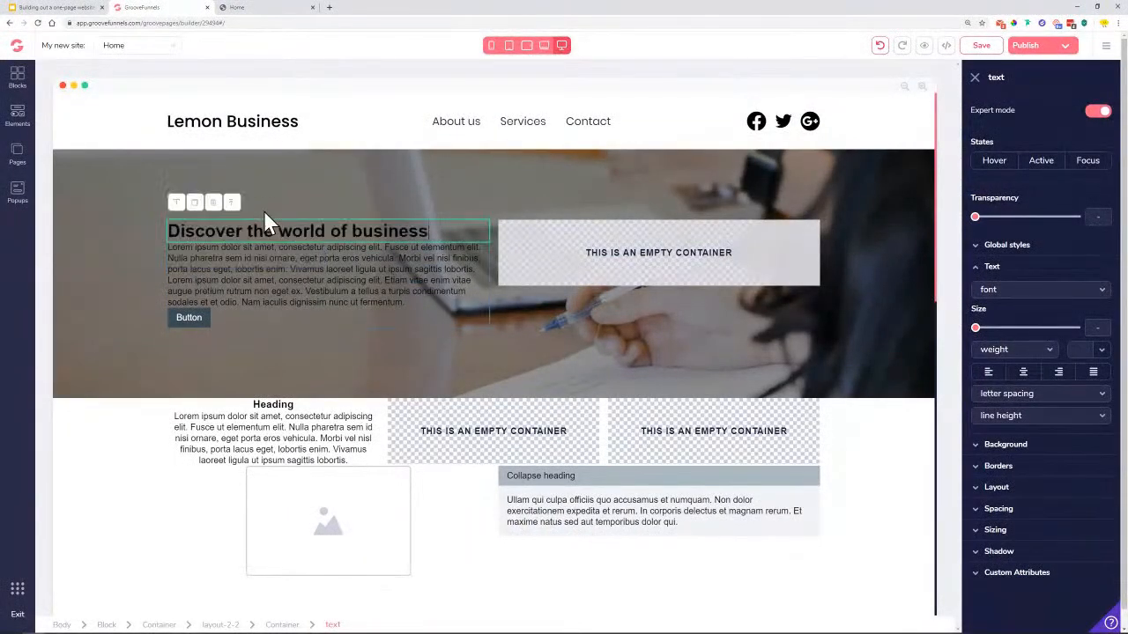
left_click(1002, 295)
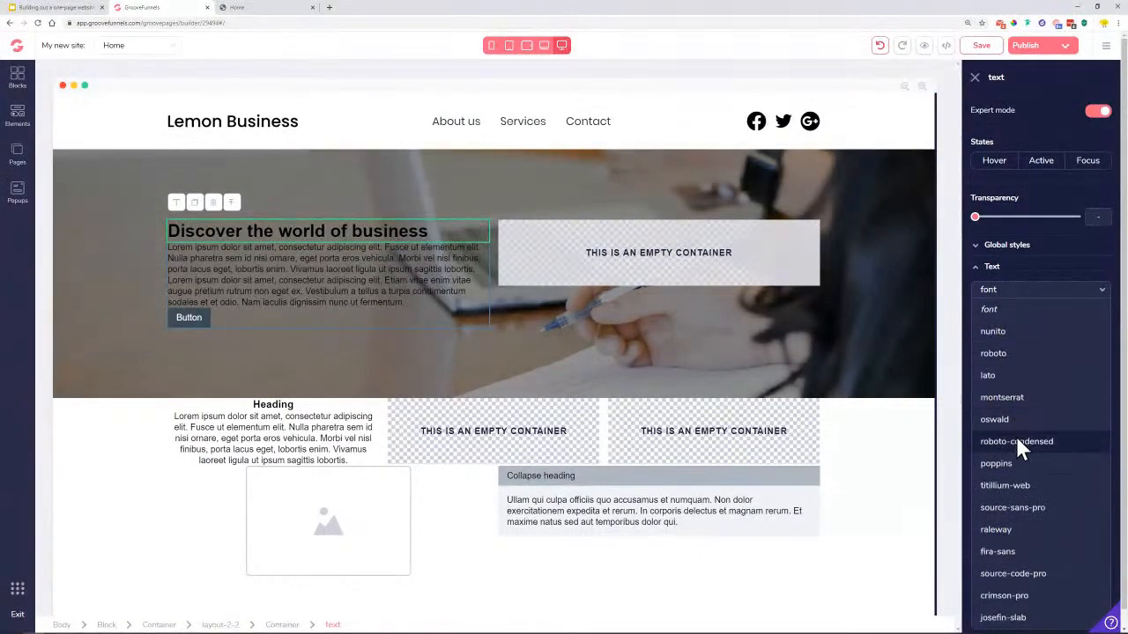
left_click(1014, 463)
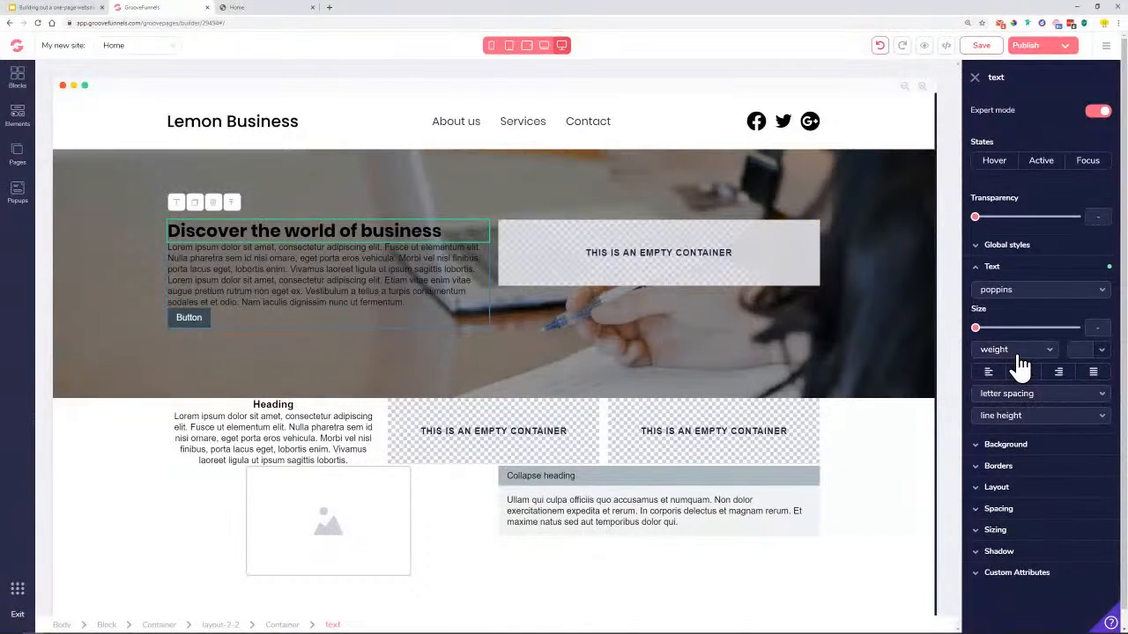
Make the heading white (#FFFFFF), normal weight, 3rem in size, and save the page
left_click(1089, 351)
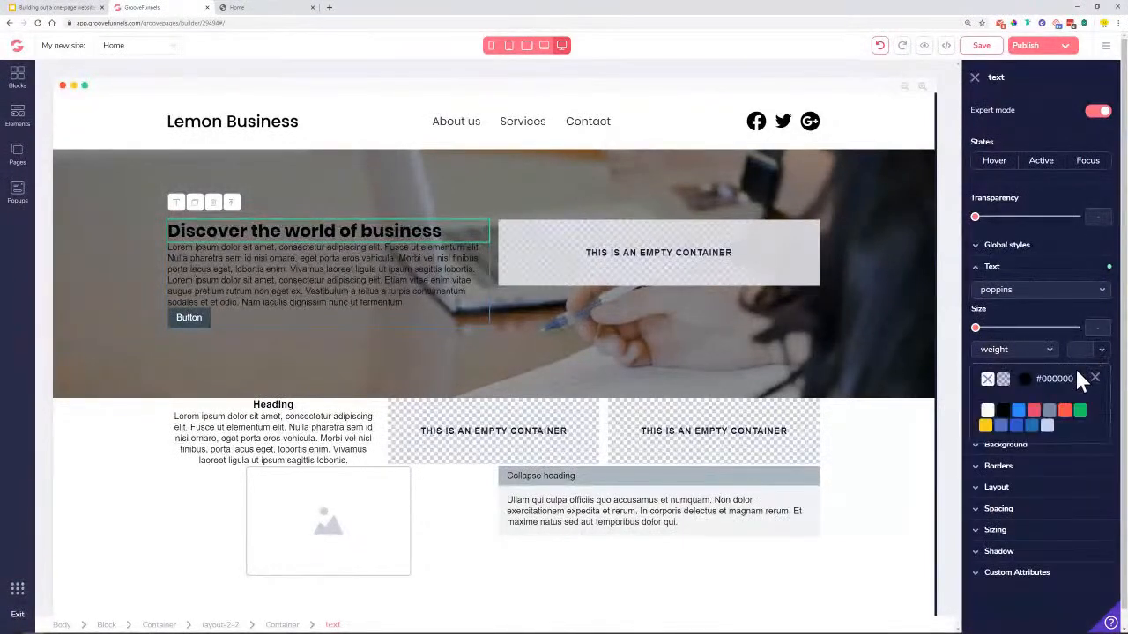
left_click(987, 410)
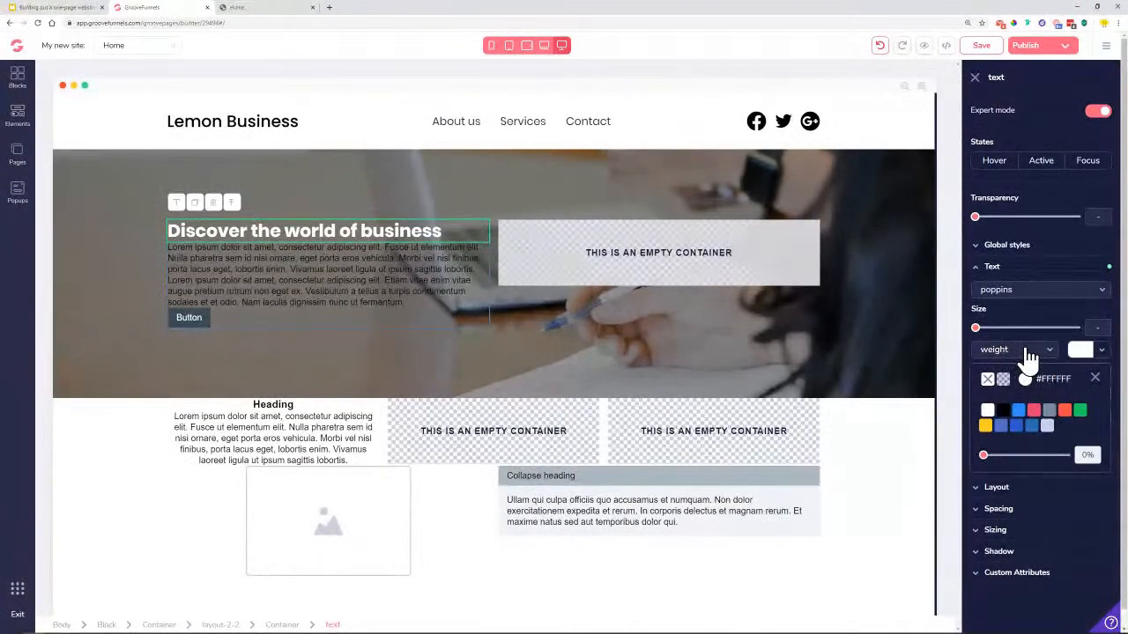
left_click(1094, 378)
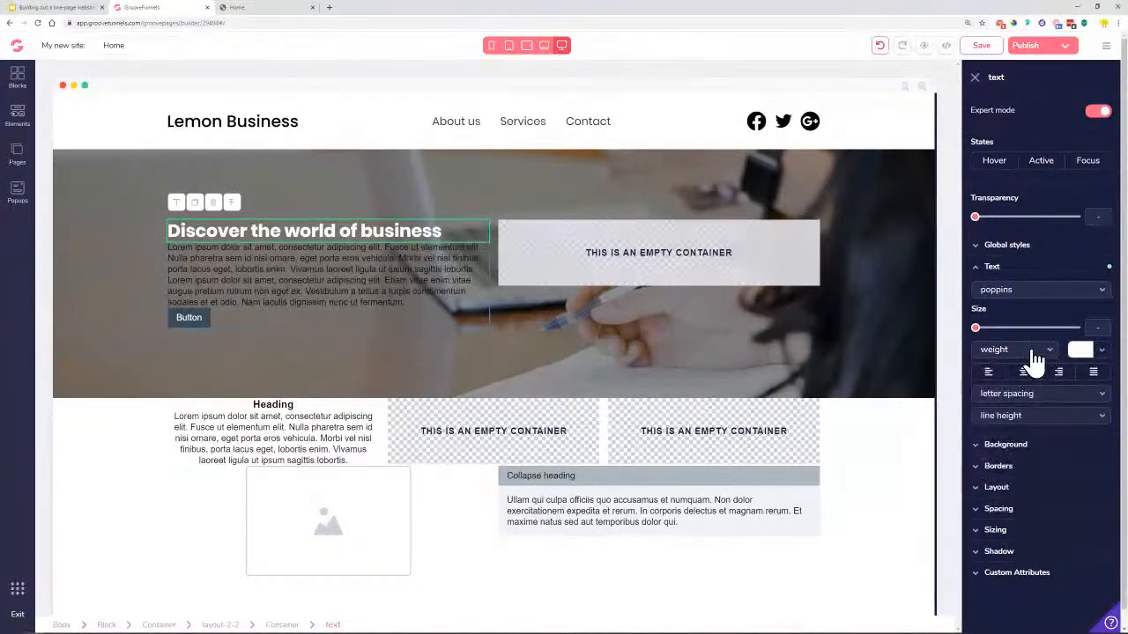
left_click(1035, 353)
left_click(1014, 432)
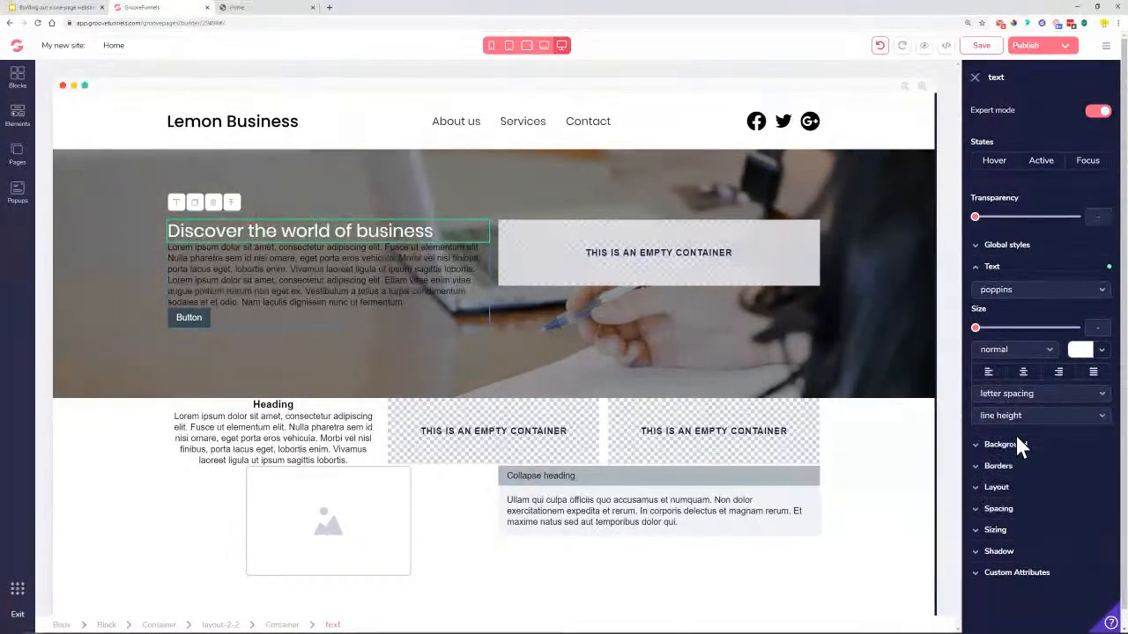
left_click_drag(975, 327, 1051, 331)
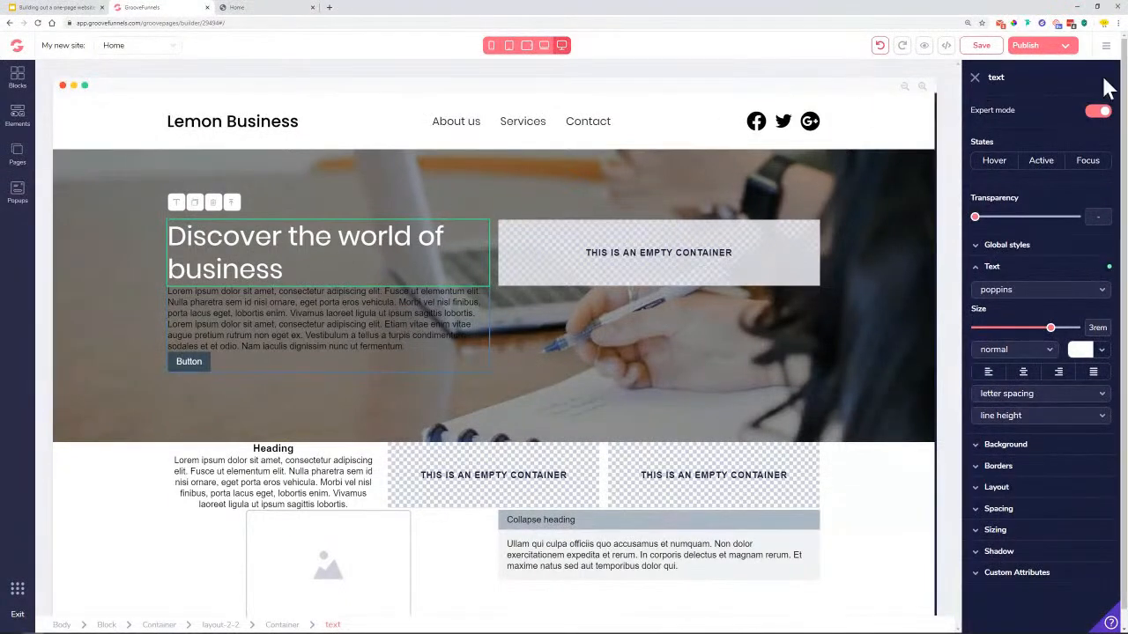
left_click(987, 46)
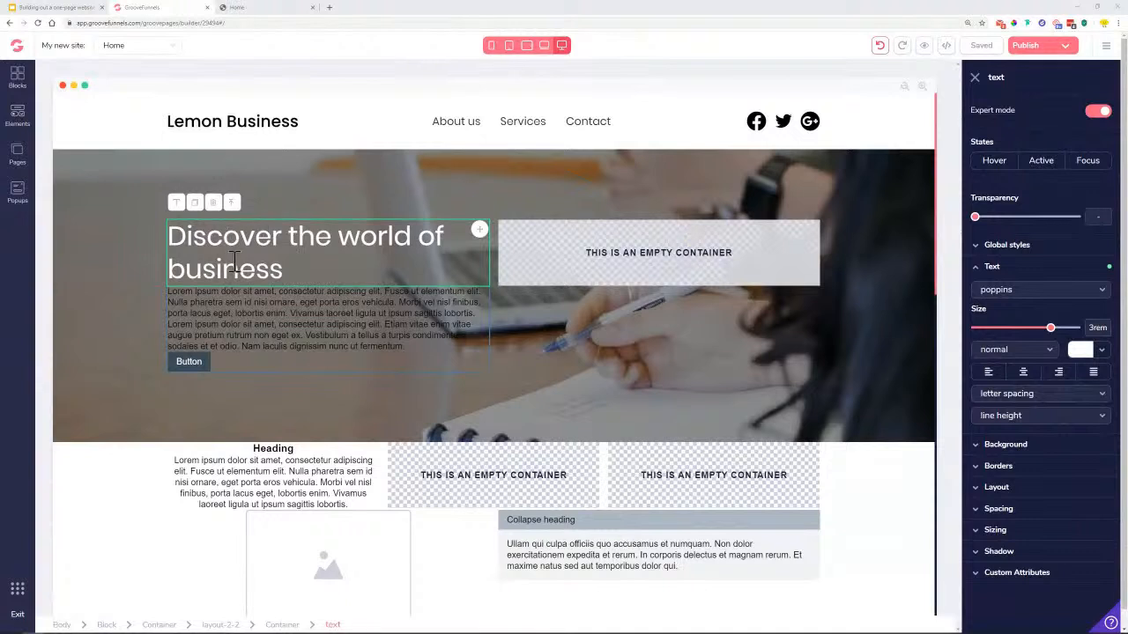
Save the hero heading's styling as a new global style named 'Heading 1', then view the reference page
left_click(998, 250)
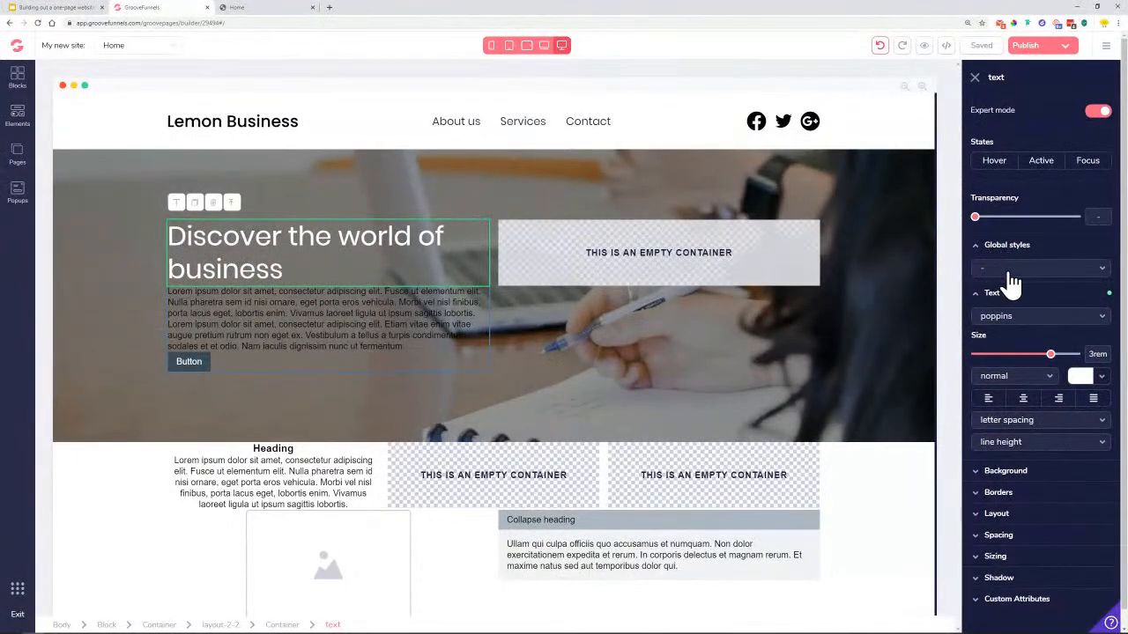
left_click(1013, 284)
left_click(1006, 278)
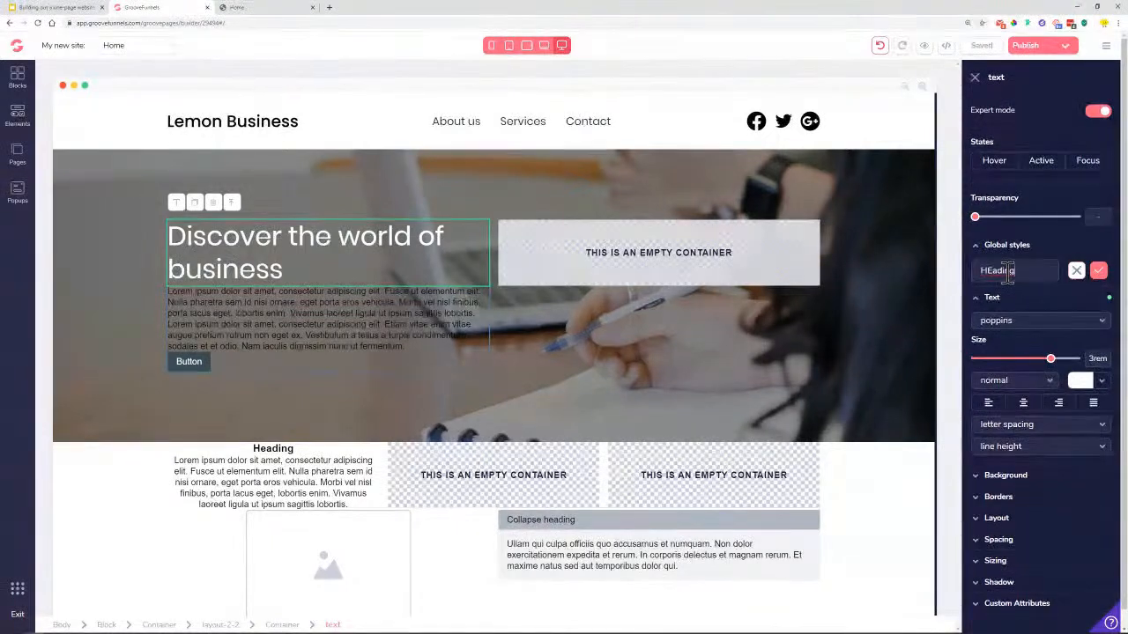
type("Heading 1 style")
left_click(1098, 274)
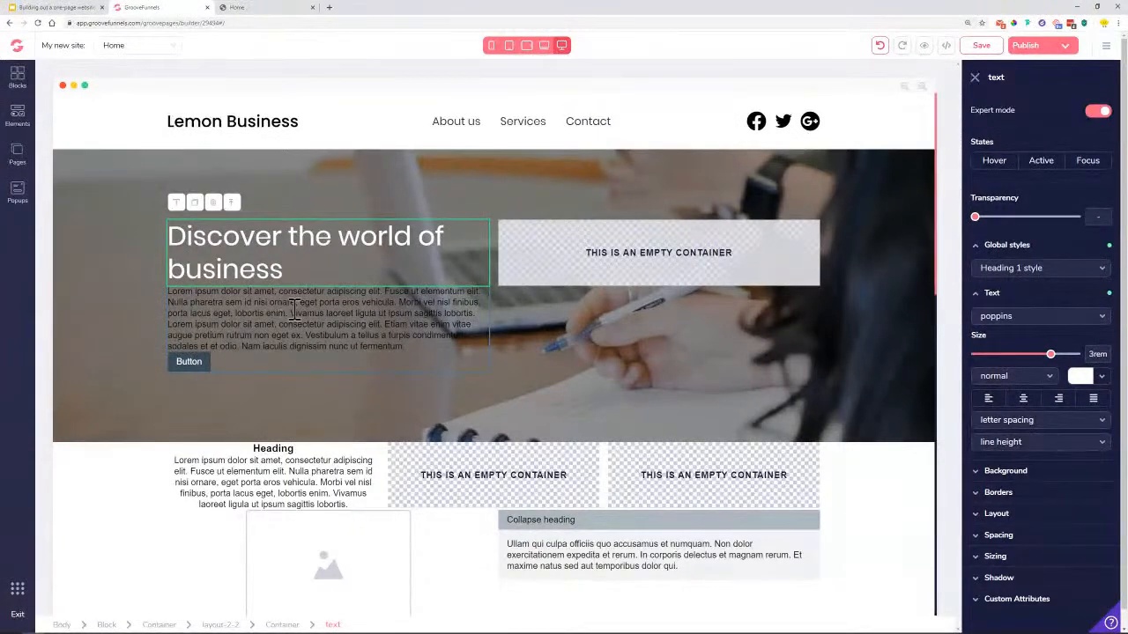
left_click(246, 10)
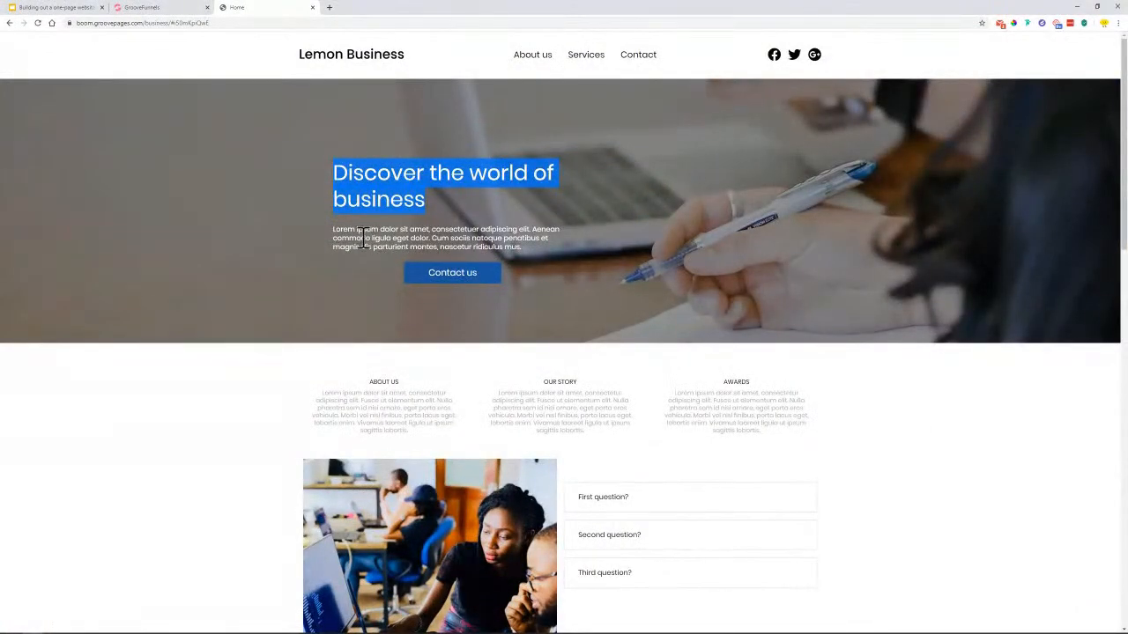
Back in the builder, delete the last three lines of the hero paragraph's placeholder text
left_click(148, 8)
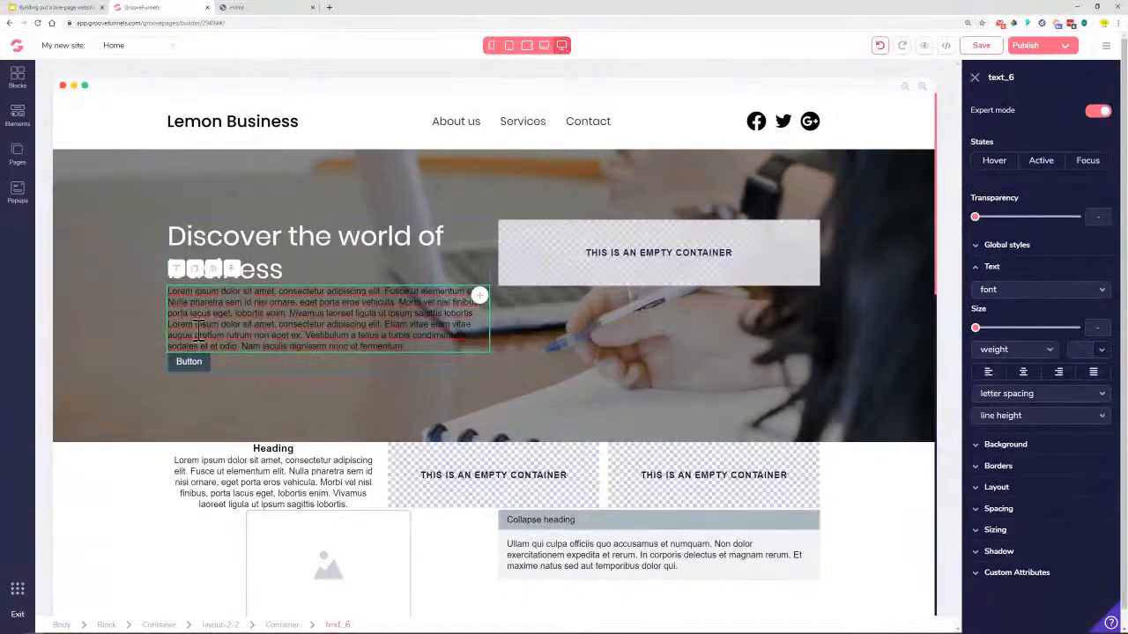
left_click_drag(169, 326, 434, 345)
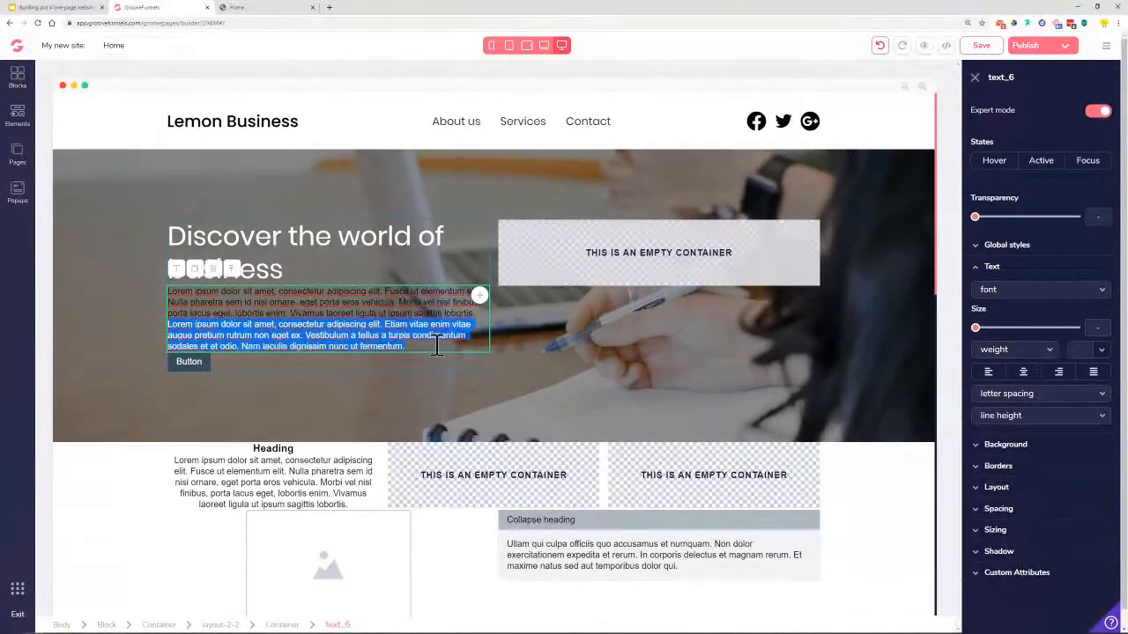
key("BackSpace")
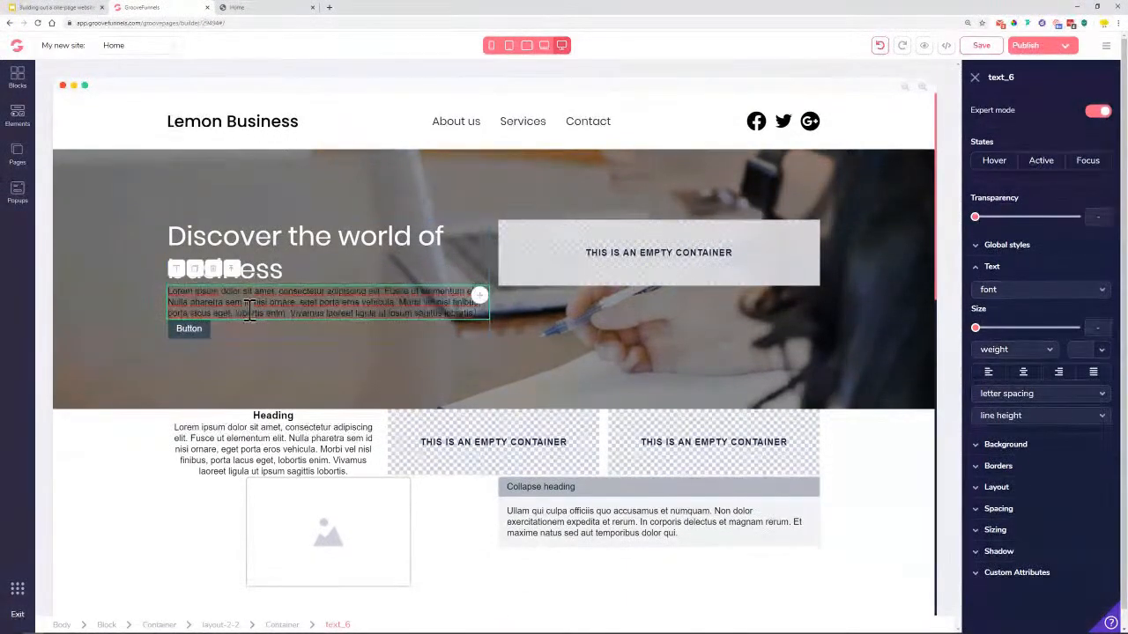
left_click(1005, 295)
Make the hero paragraph white, light-weight Poppins at 1rem
left_click(1004, 463)
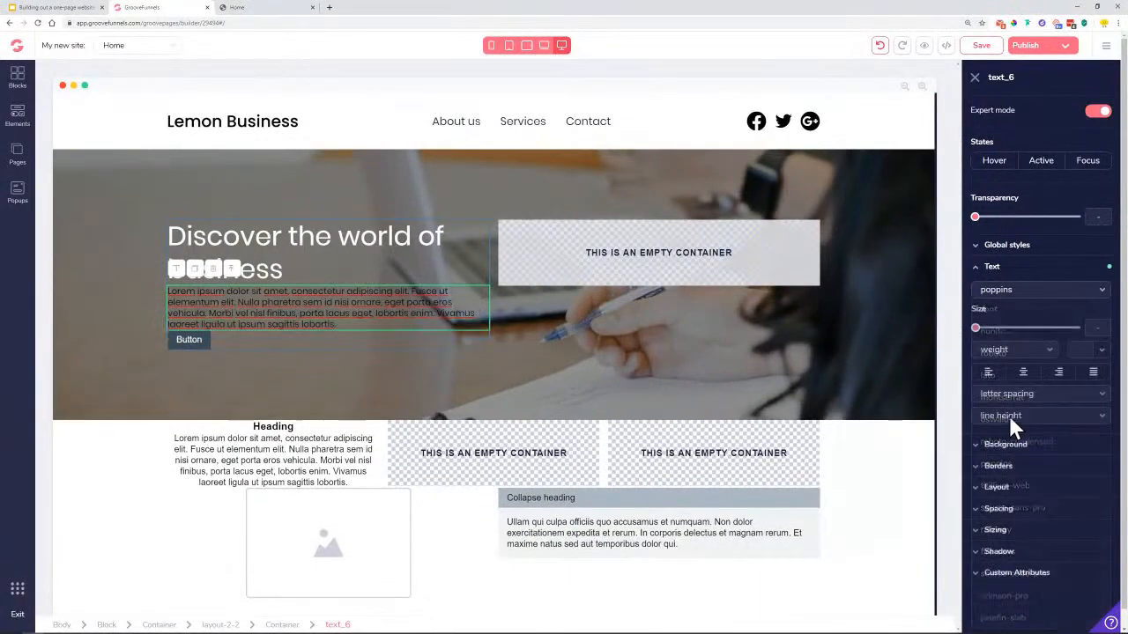
left_click(1102, 353)
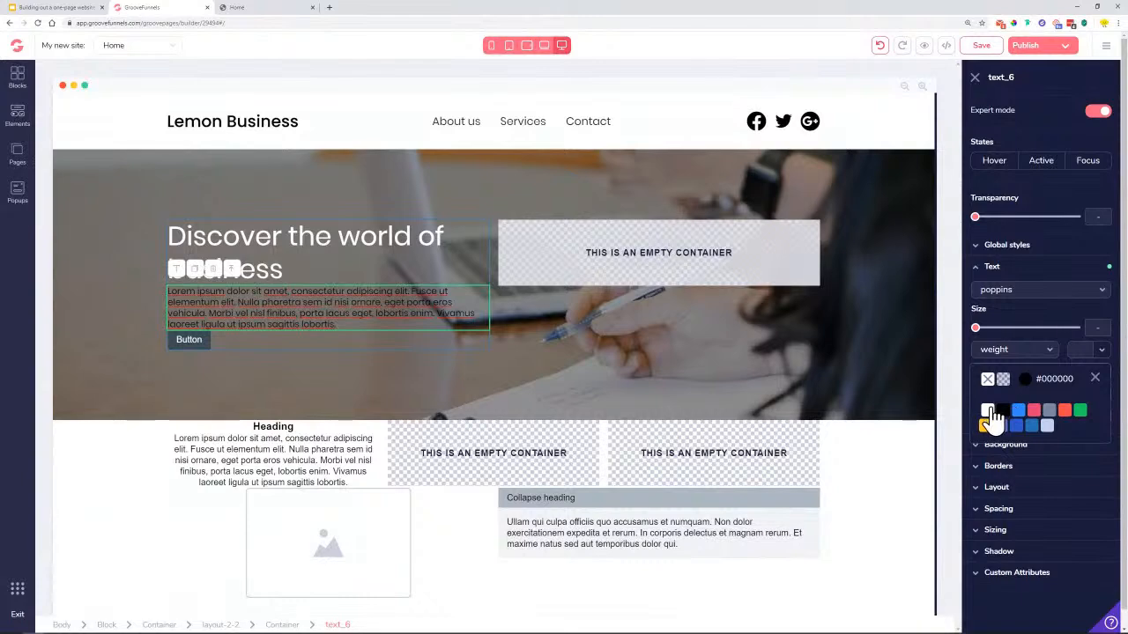
left_click(989, 422)
left_click(1045, 351)
left_click(1004, 412)
left_click_drag(976, 330, 1002, 342)
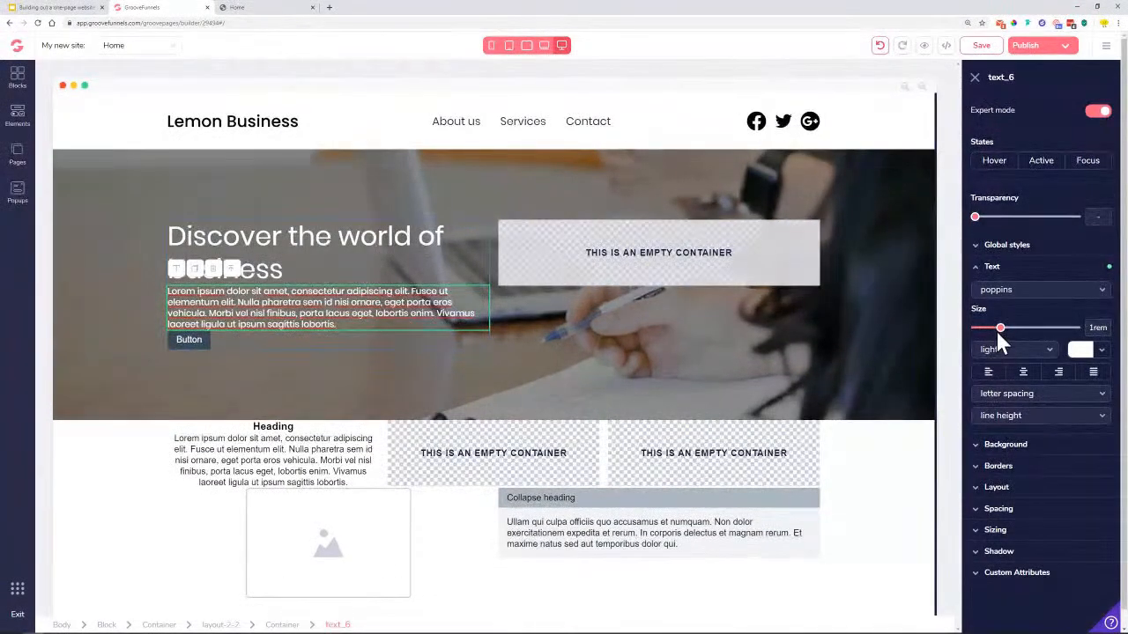
Compare against the Lemon Business reference headline, then reselect the hero paragraph's spacing settings
left_click(280, 7)
triple_click(499, 182)
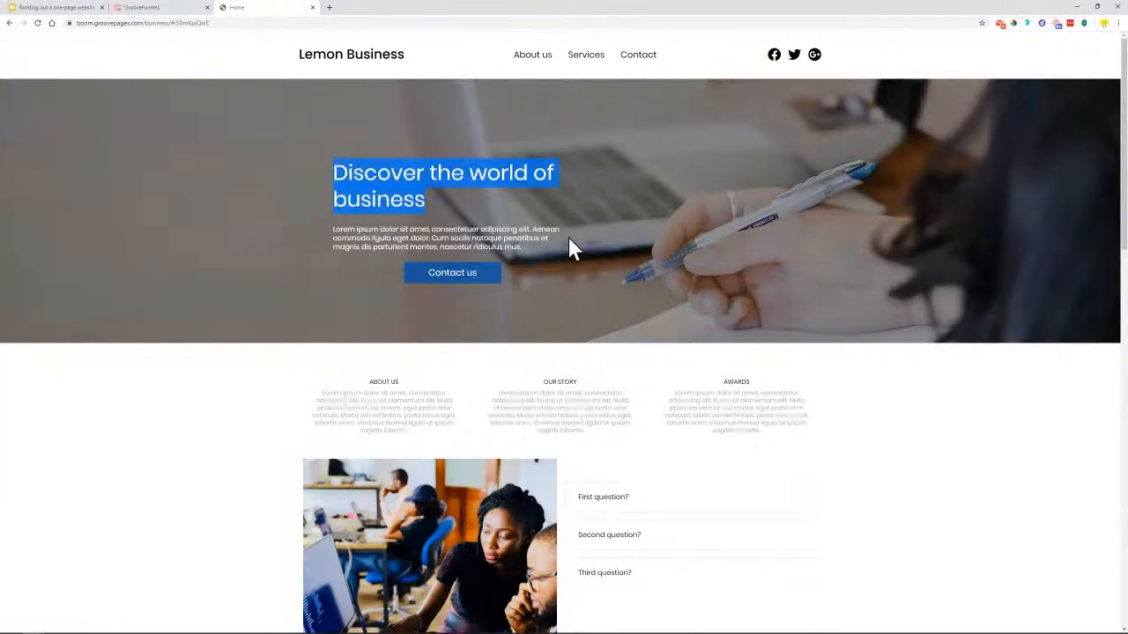
left_click(185, 12)
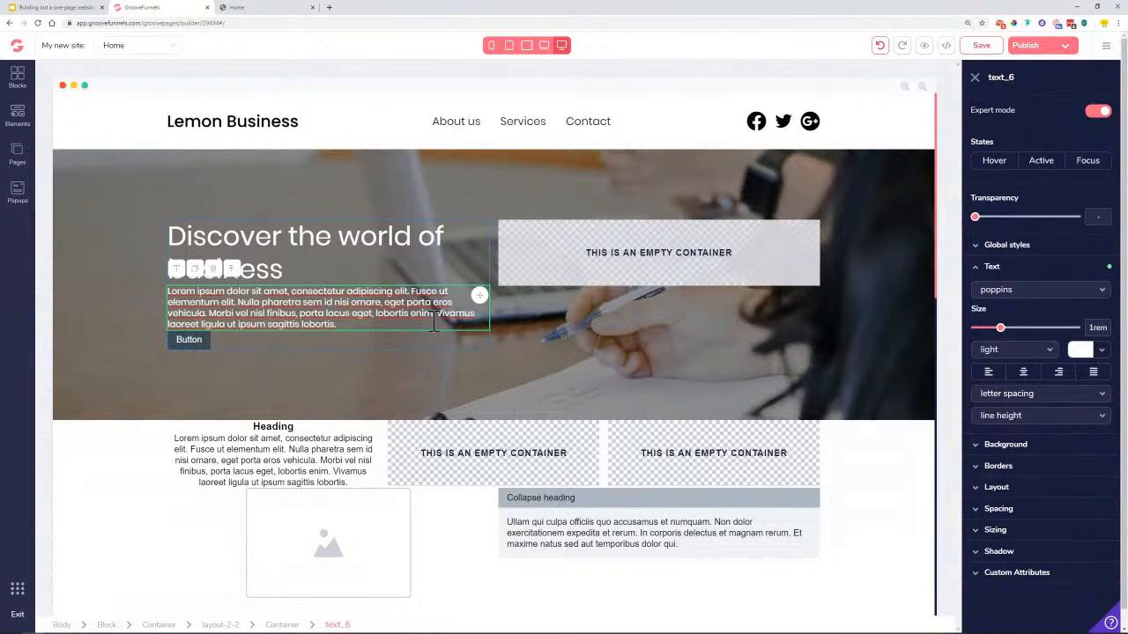
double_click(424, 236)
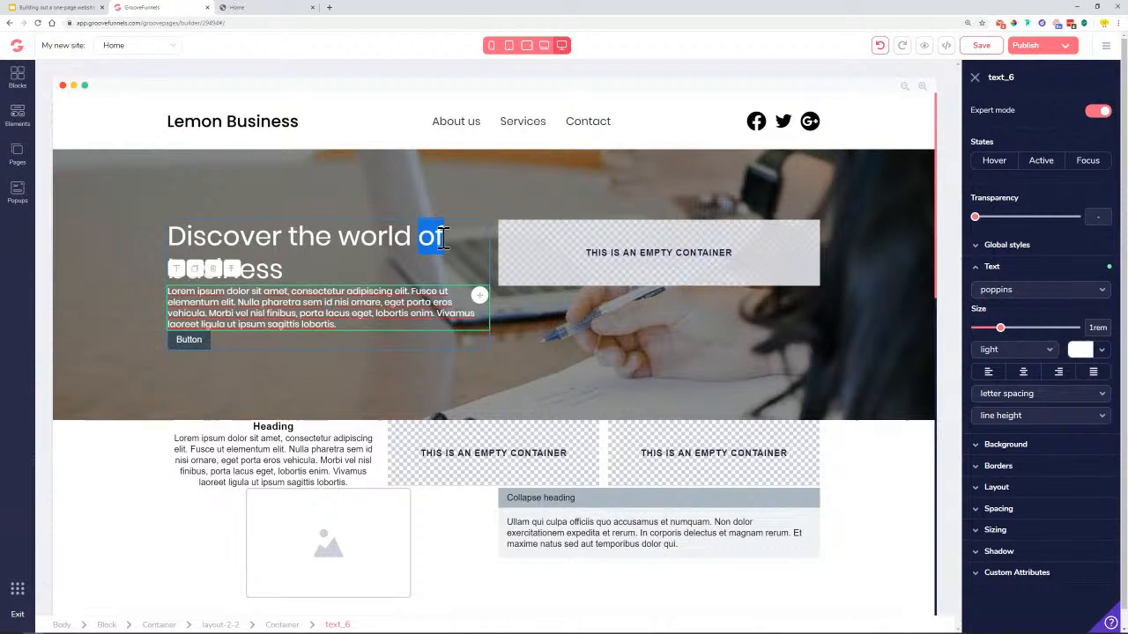
left_click(449, 321)
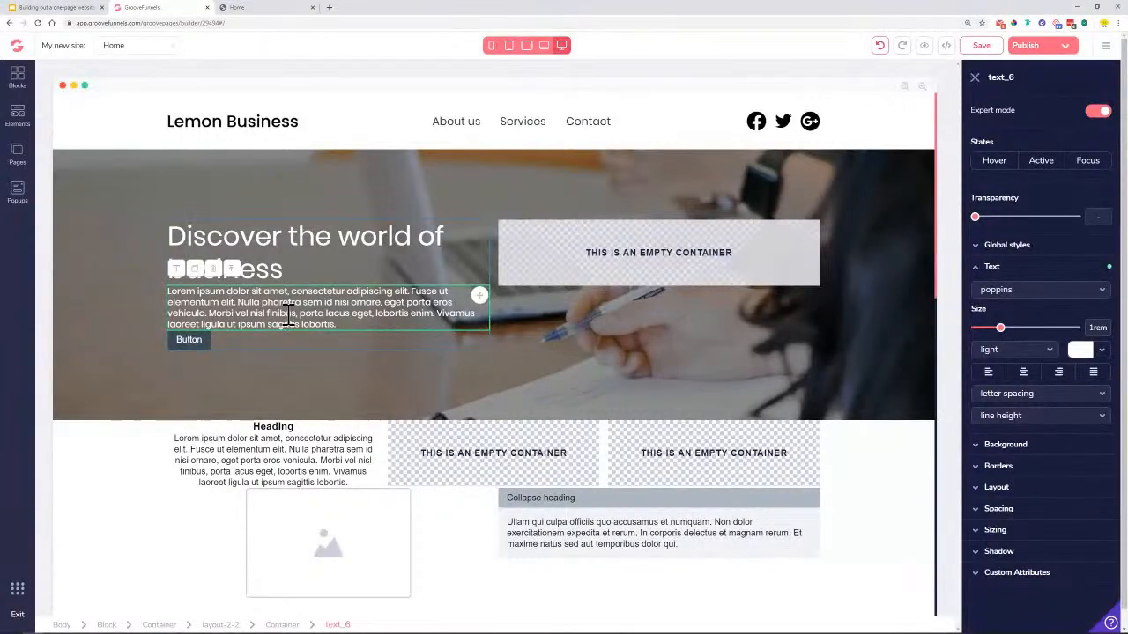
left_click(999, 509)
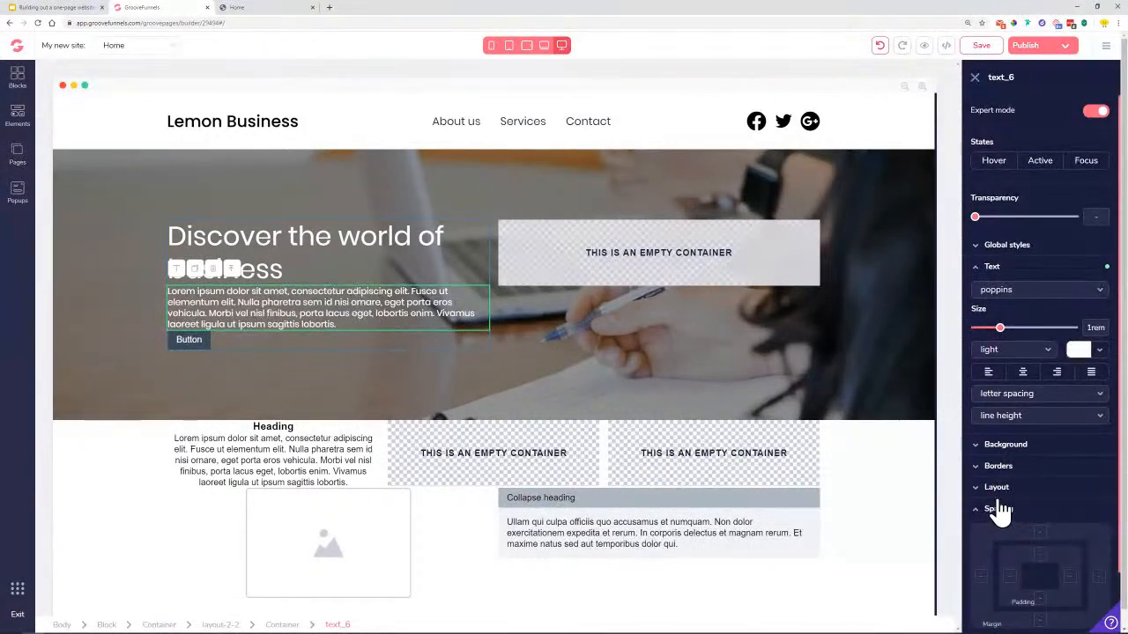
Shrink the hero paragraph text to .875rem and add right padding
scroll(1045, 512, "down", 1)
left_click(1071, 533)
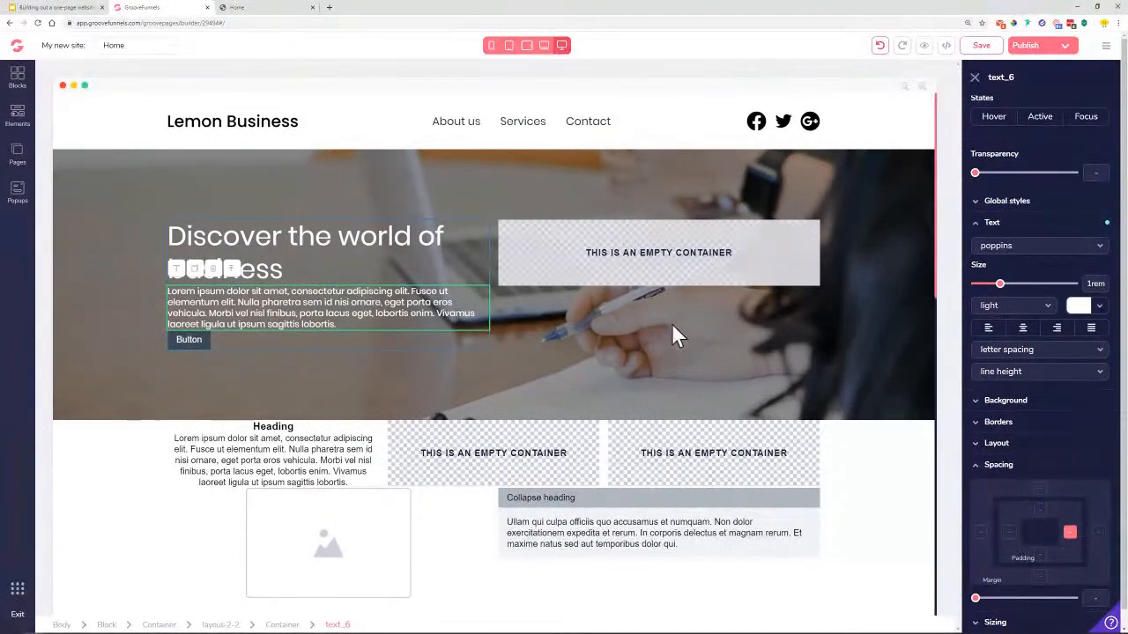
left_click_drag(975, 599, 1009, 601)
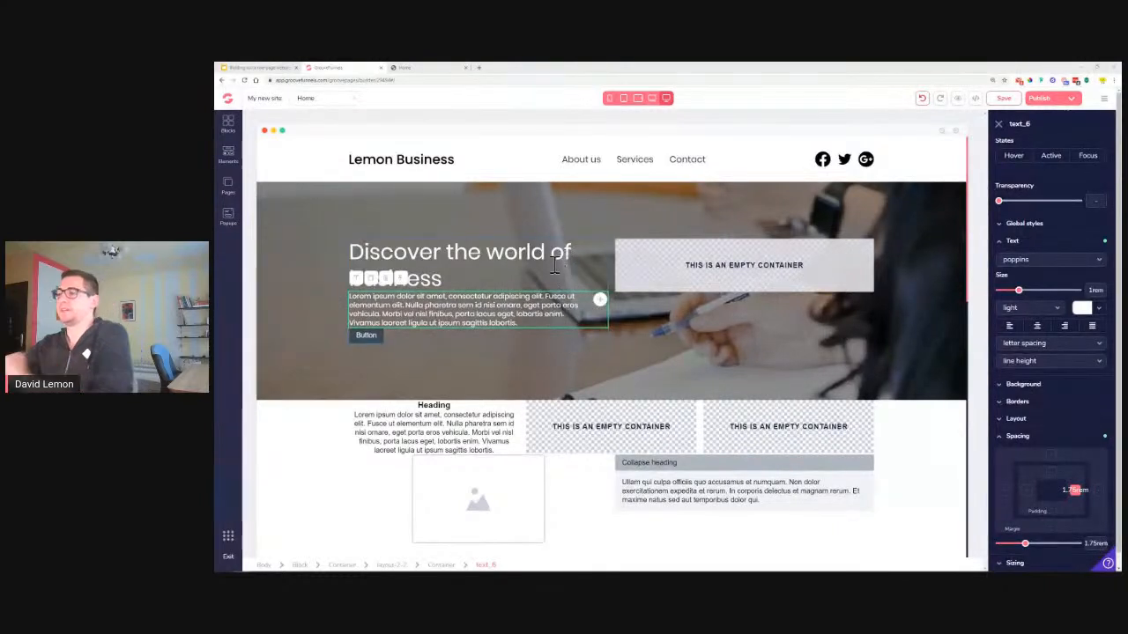
left_click_drag(1019, 298, 1012, 293)
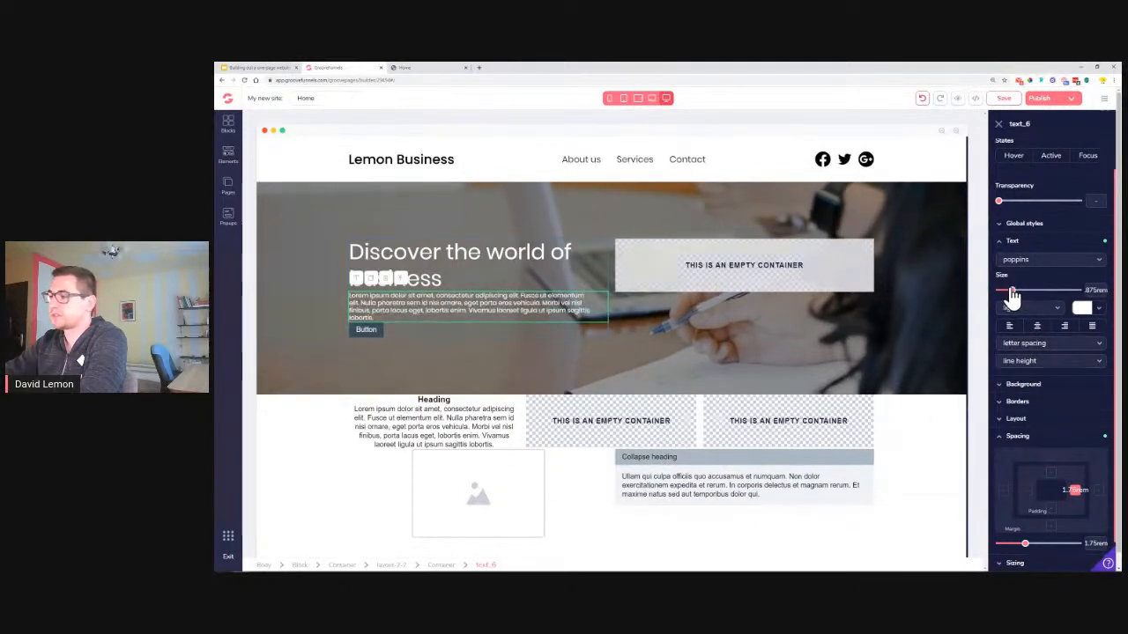
left_click_drag(1024, 542, 1079, 545)
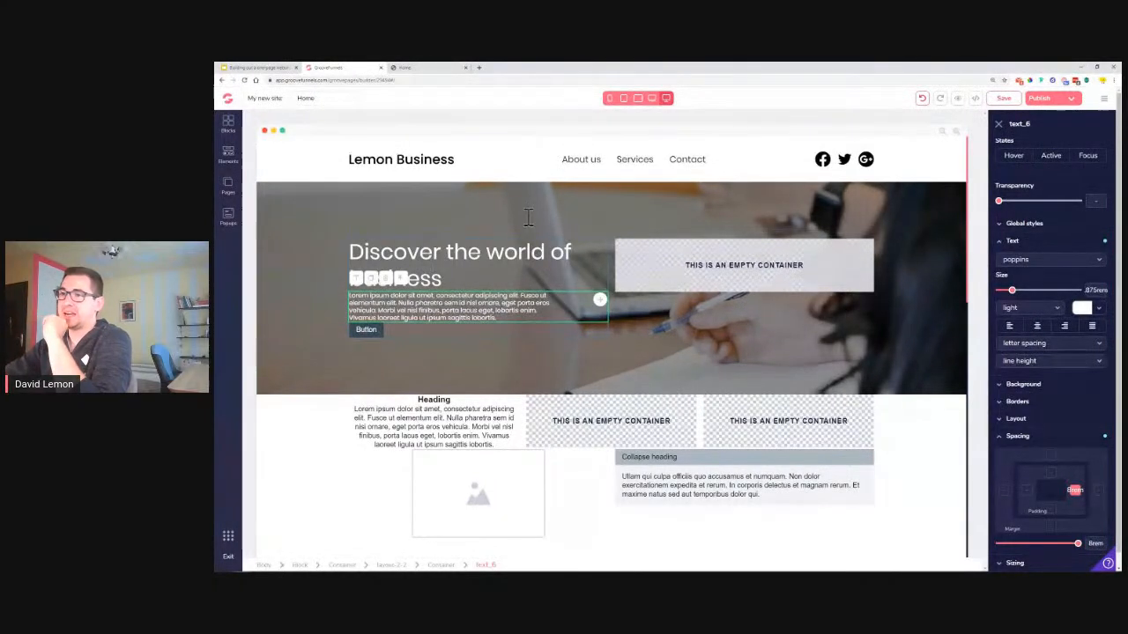
Add top and bottom margins to the hero paragraph, pushing the button down
left_click(1051, 459)
left_click_drag(999, 545, 1025, 546)
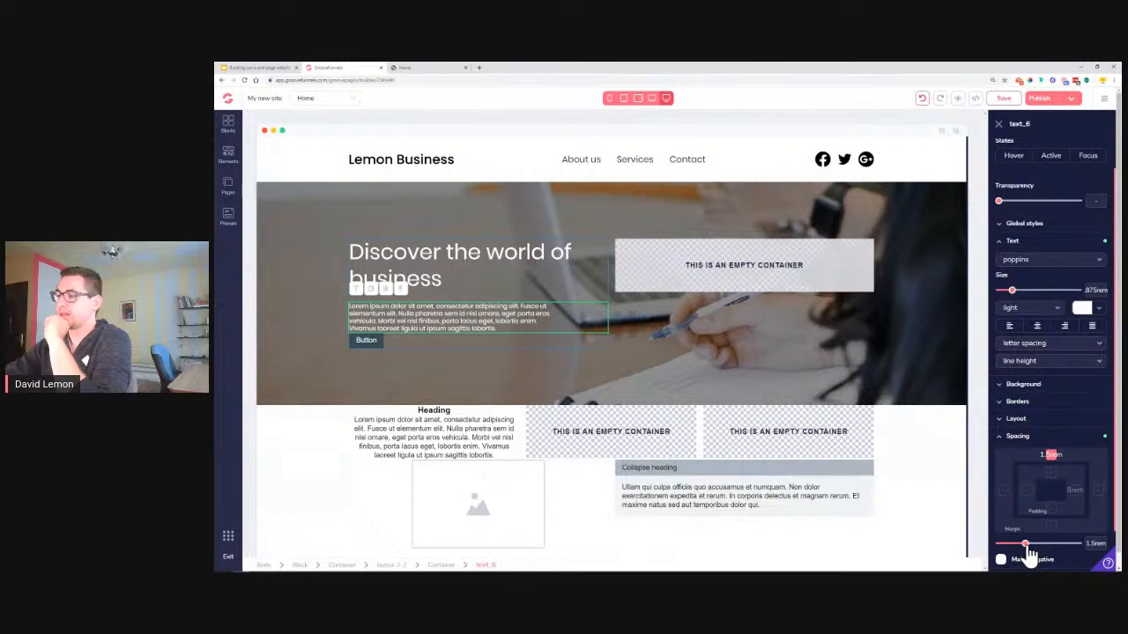
left_click(1050, 526)
left_click_drag(999, 544, 1025, 546)
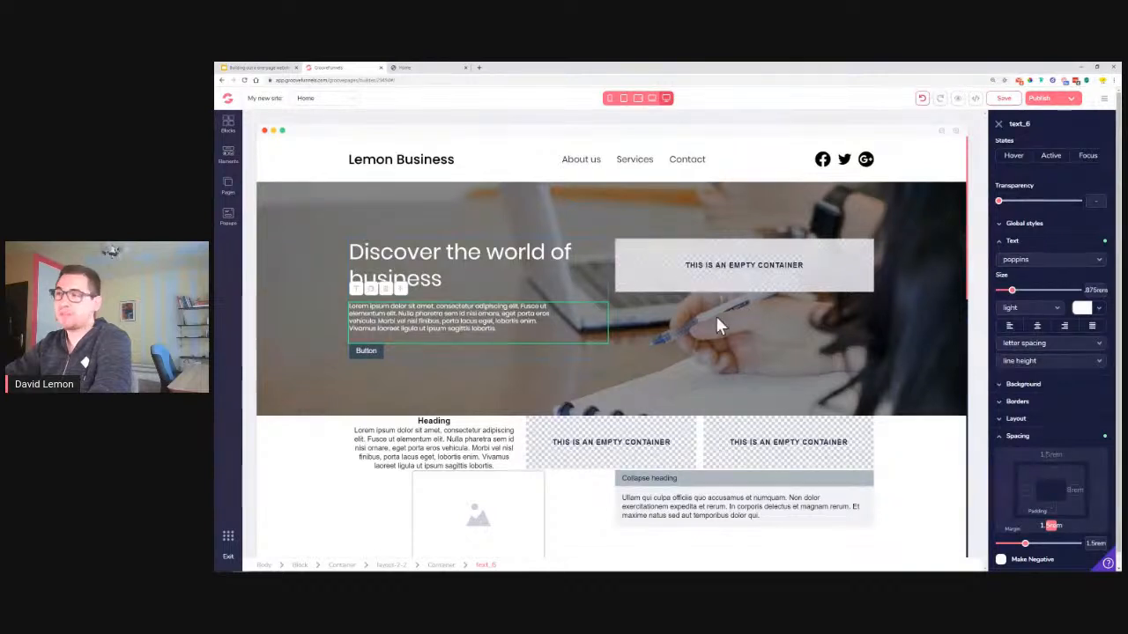
Save the page, check the Lemon Business reference, and select the hero button
left_click(1002, 98)
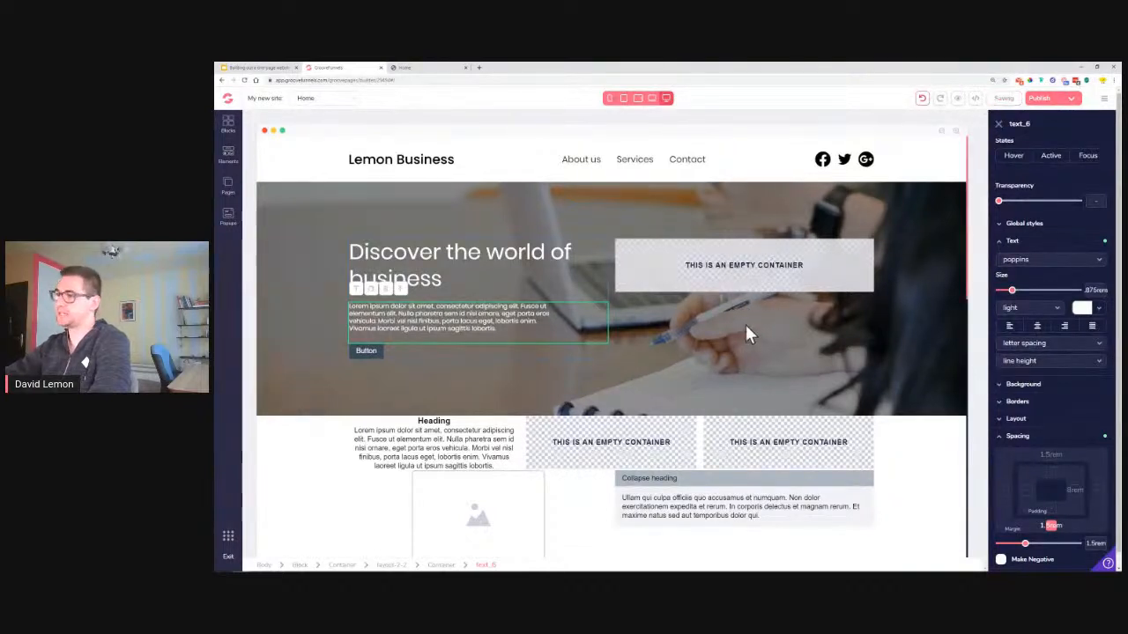
left_click(407, 68)
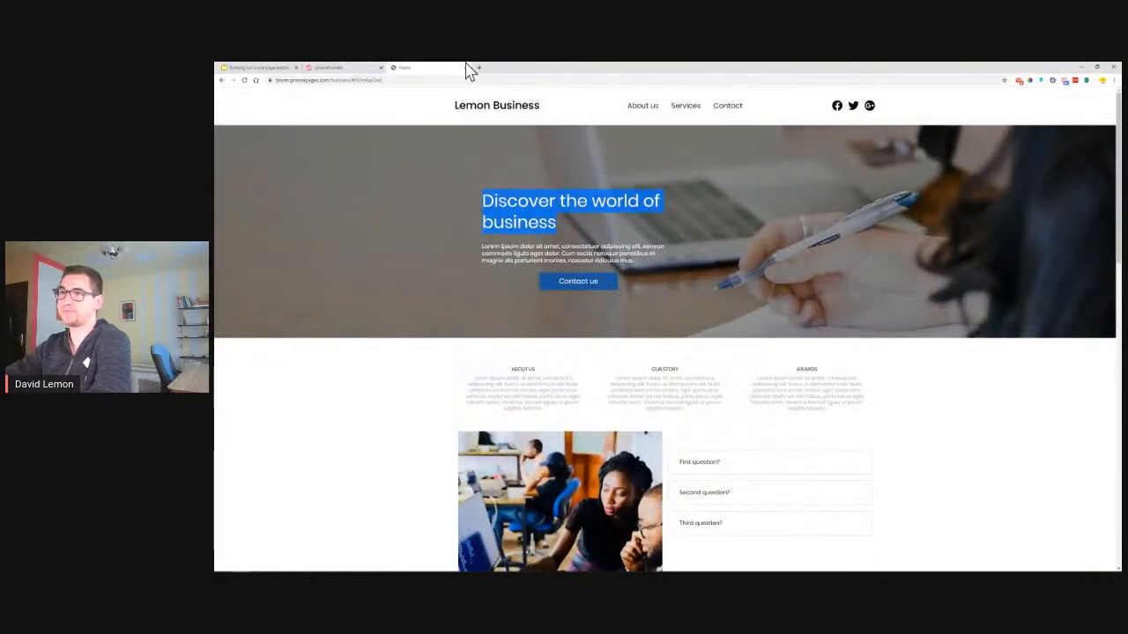
left_click(327, 68)
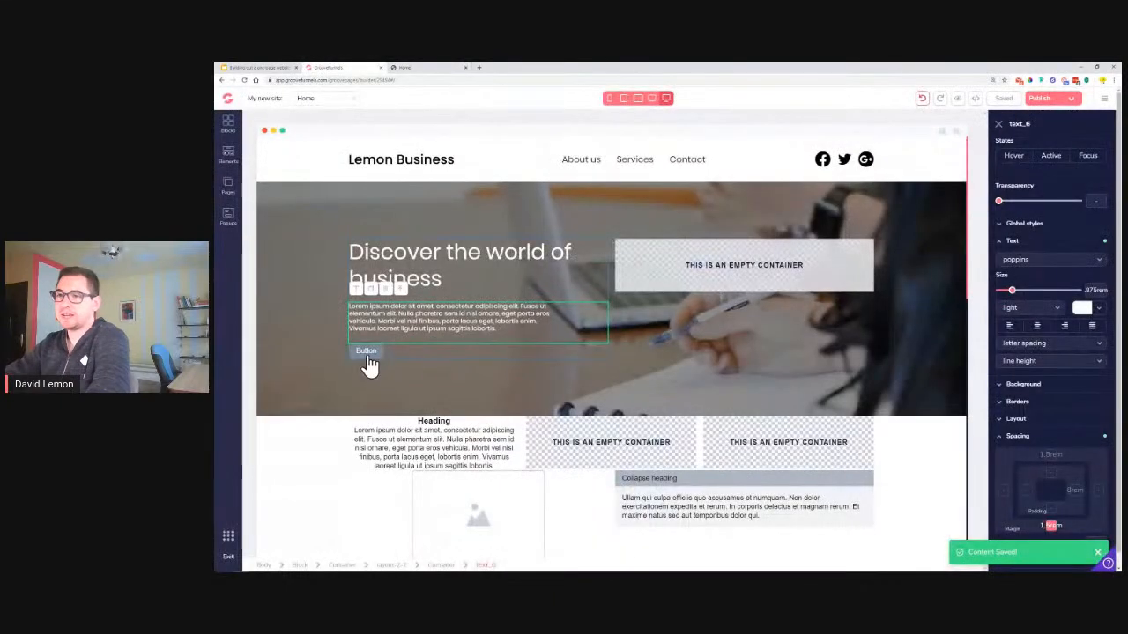
left_click(367, 352)
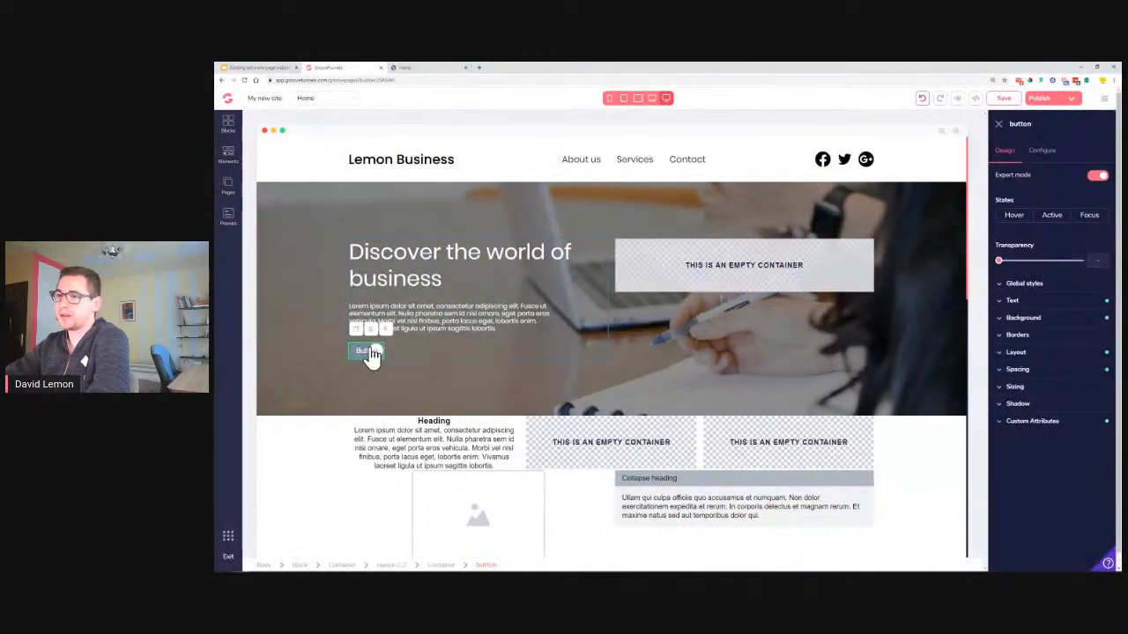
Change the button label to 'Contact us' and apply it
left_click(1040, 151)
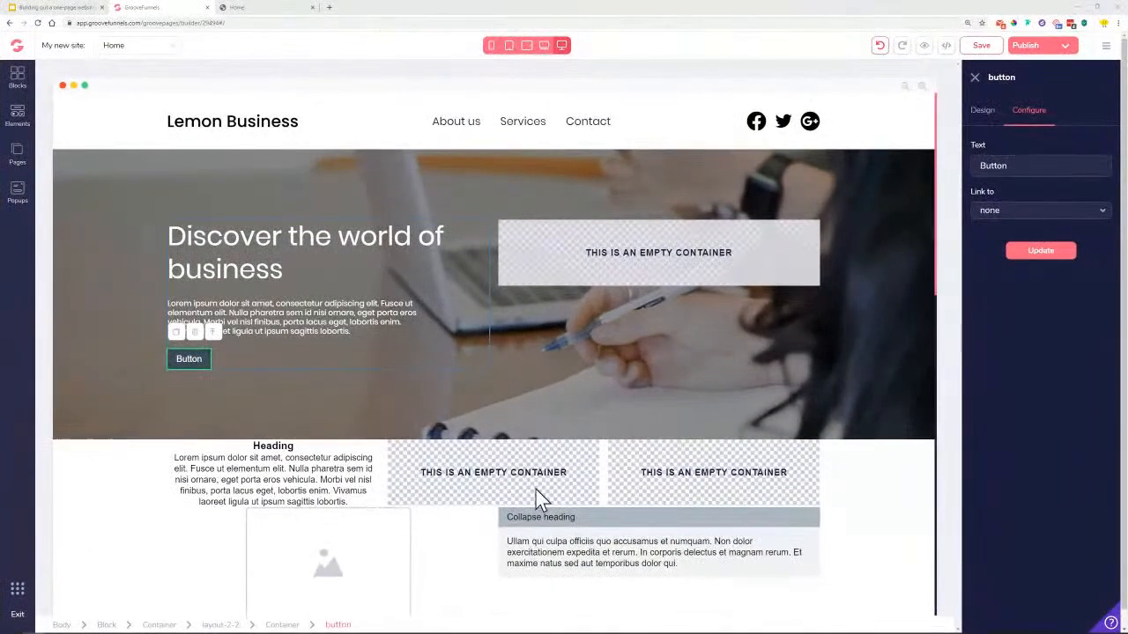
double_click(1039, 170)
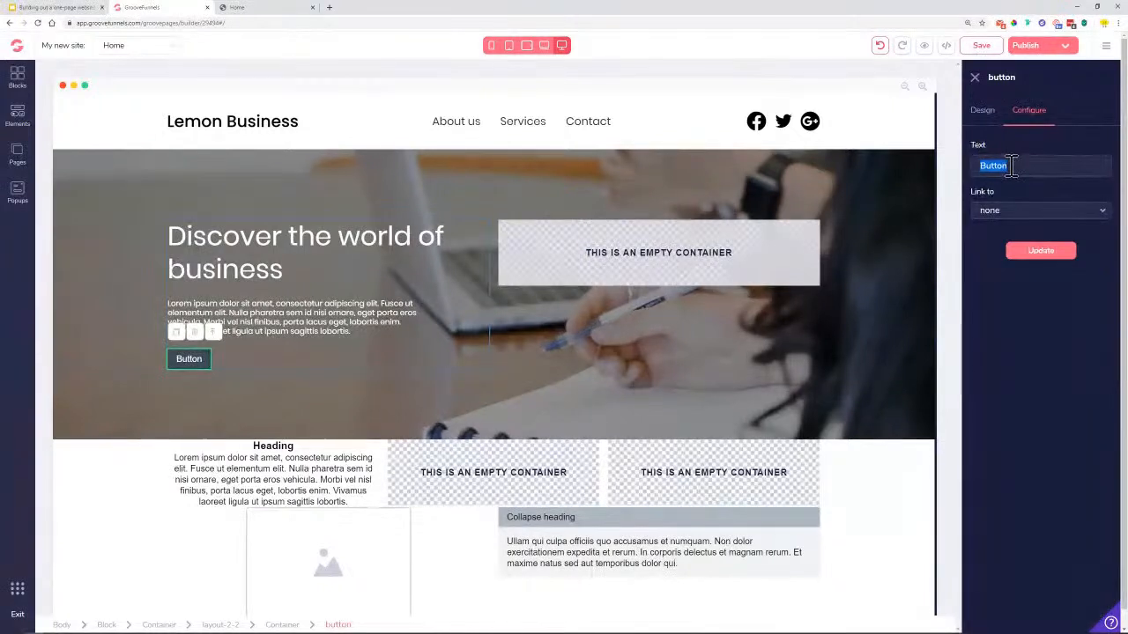
type("Contact us")
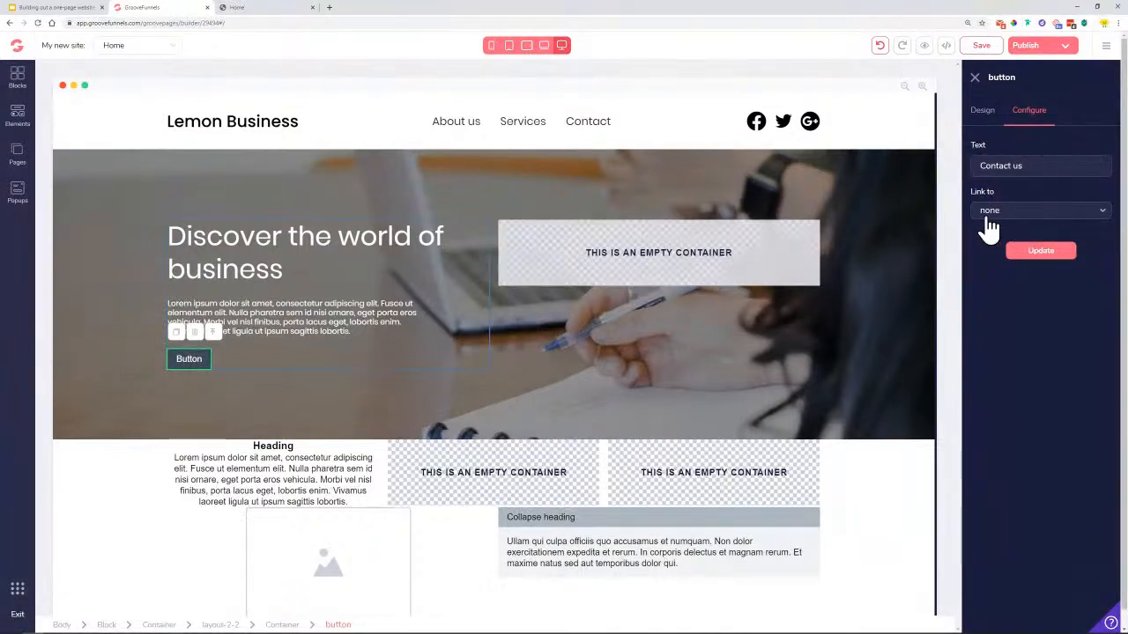
left_click(1050, 260)
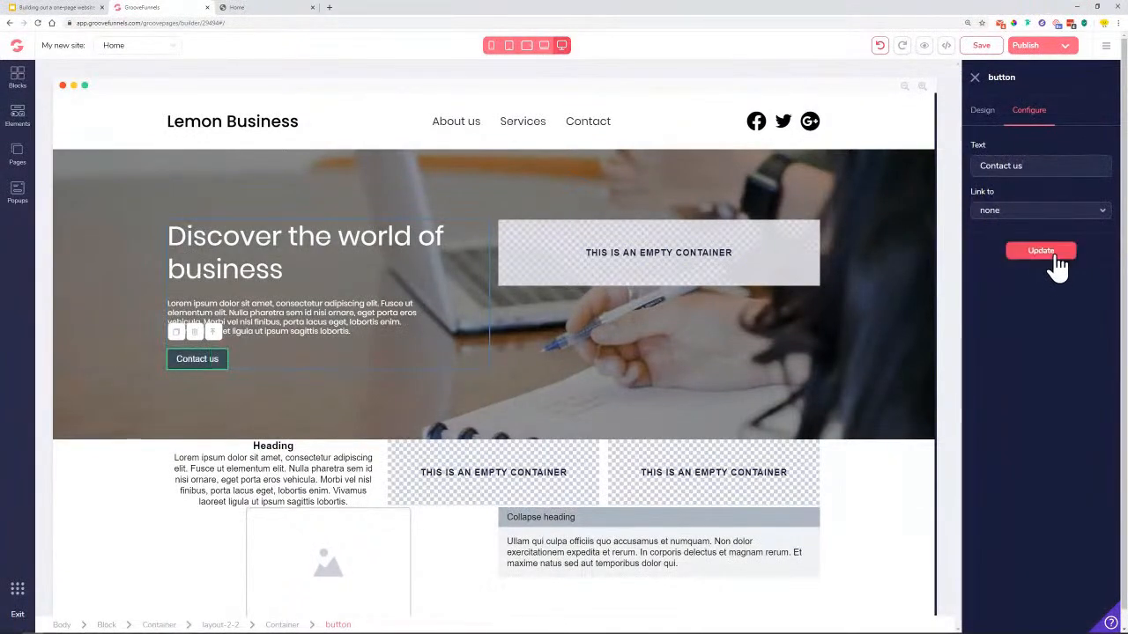
Style the button text as light-weight Poppins at 1.25rem
left_click(987, 116)
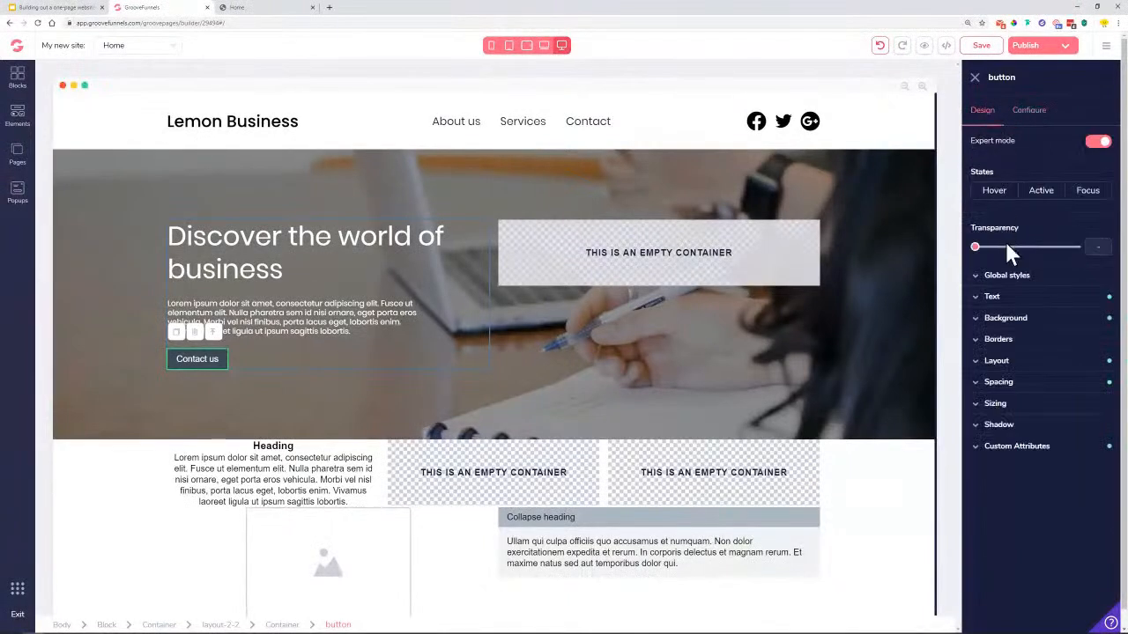
left_click(1014, 300)
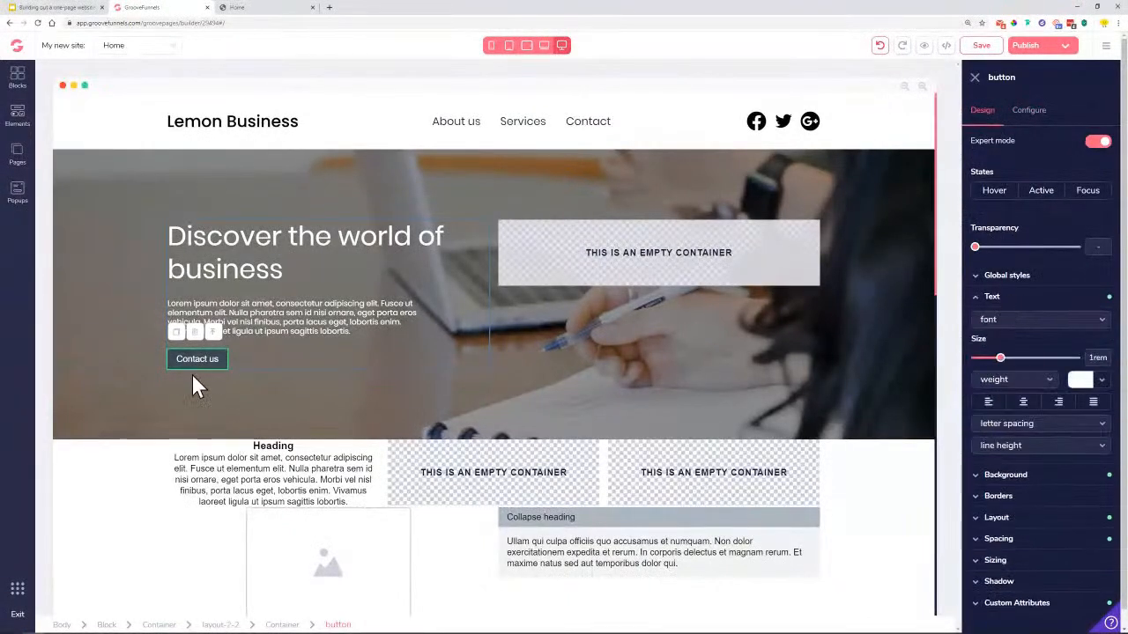
left_click(1019, 330)
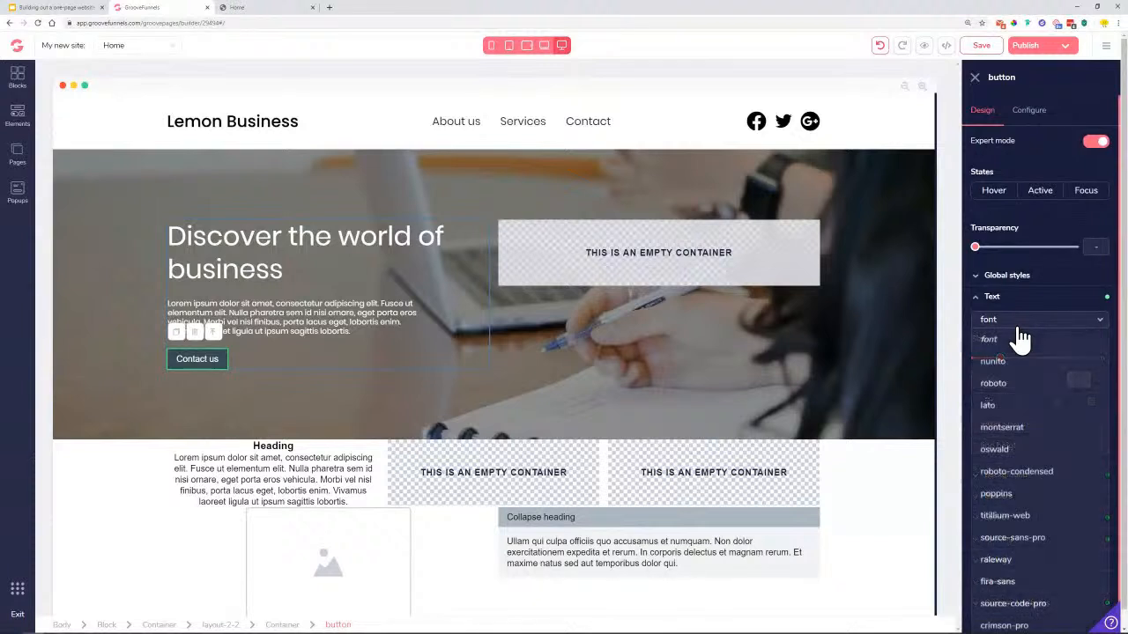
left_click(1007, 493)
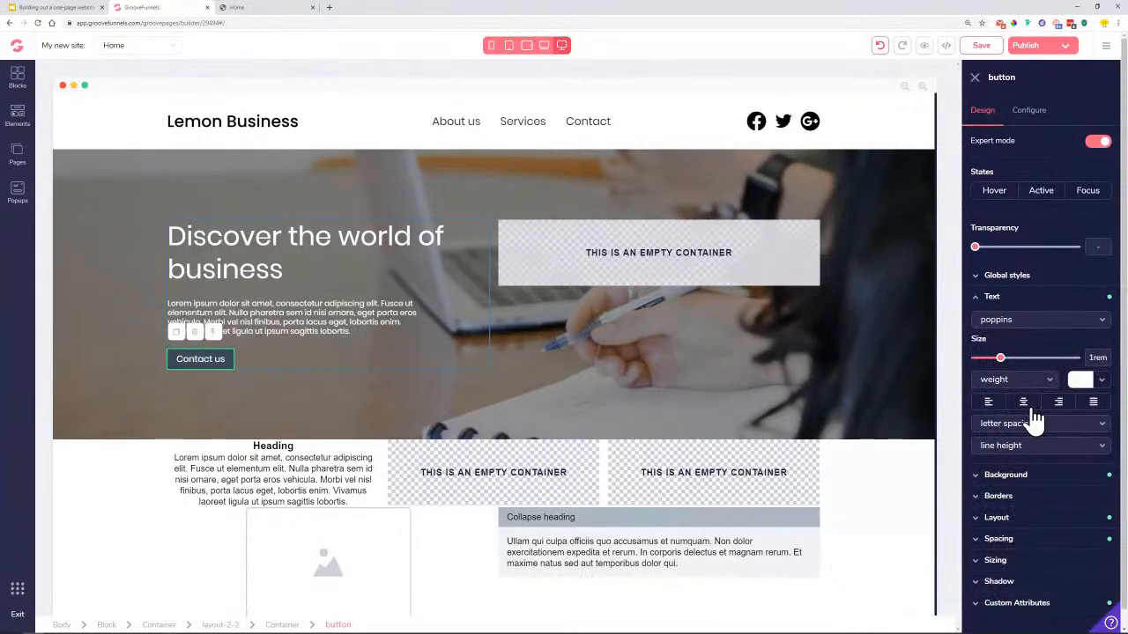
left_click(1038, 382)
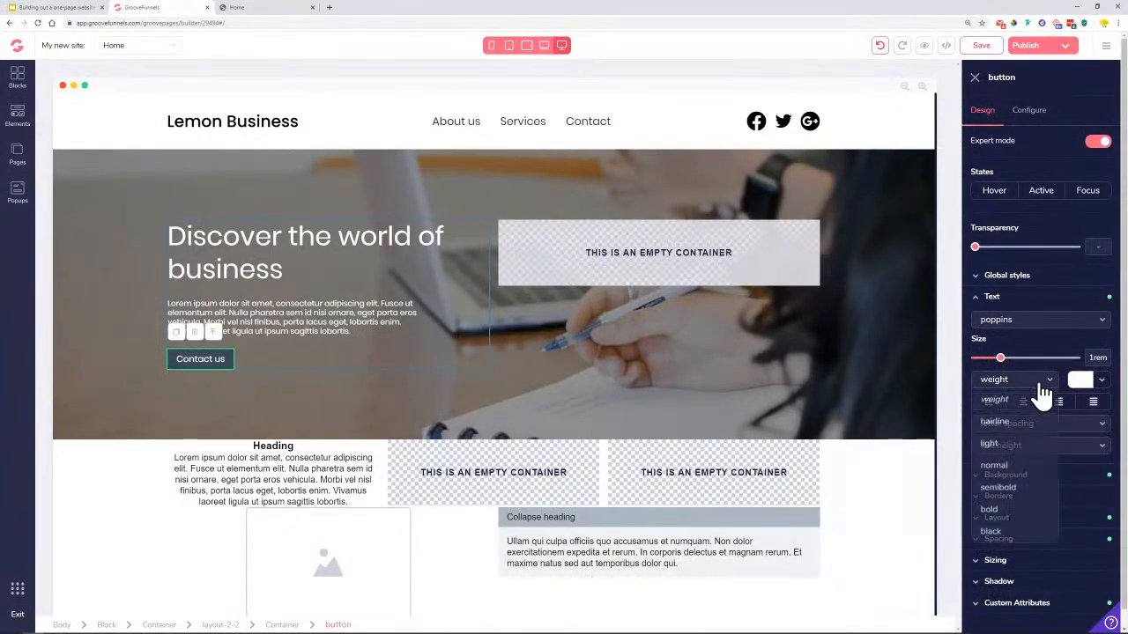
left_click(1012, 445)
left_click_drag(997, 358, 1018, 363)
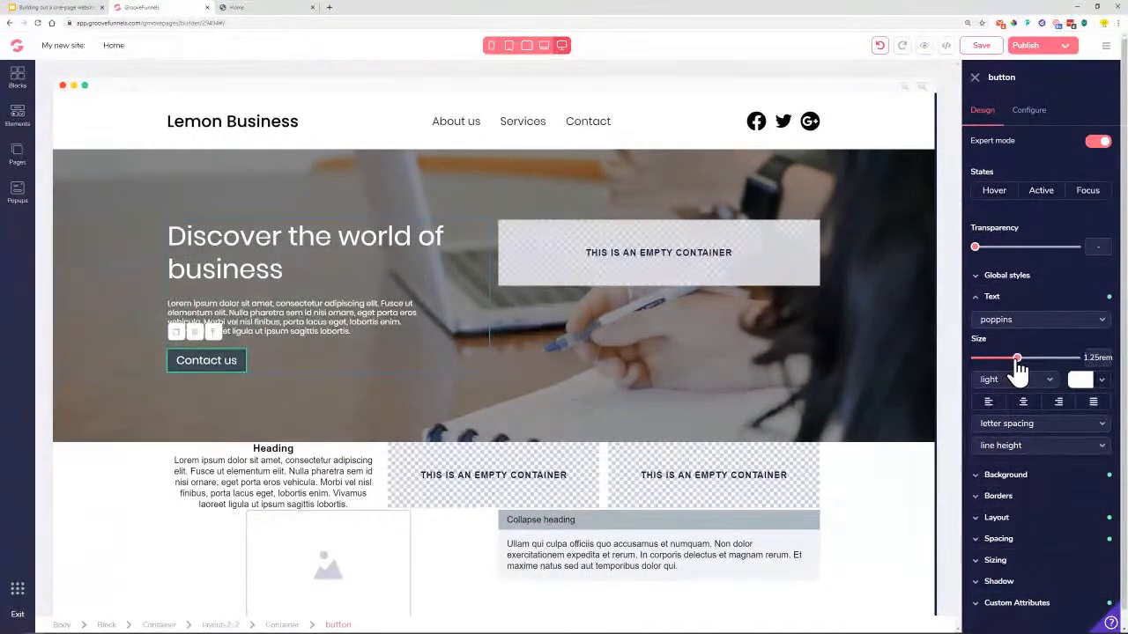
left_click(1003, 302)
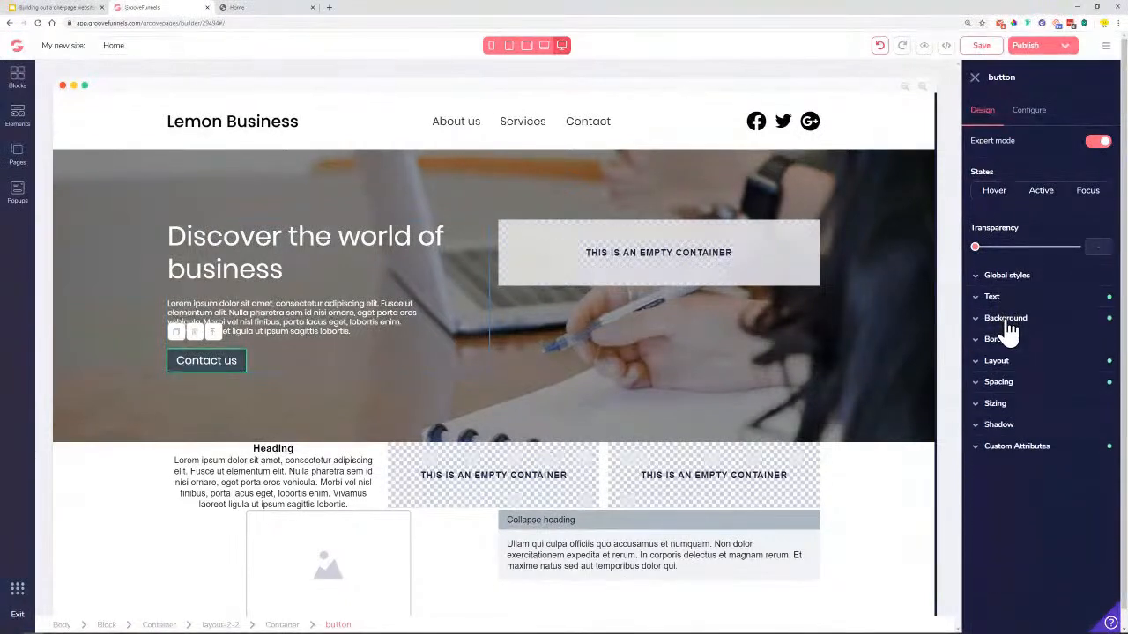
left_click(1007, 322)
left_click(1091, 343)
Give the button a #0451AE background and a darker #033A7C hover background
mouse_move(1014, 400)
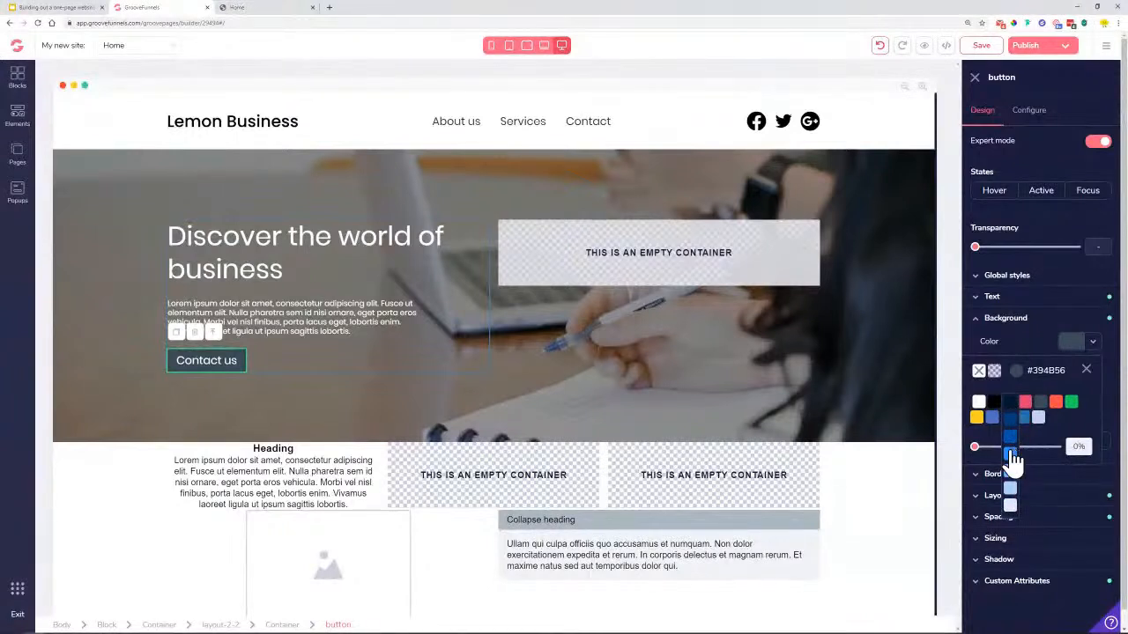
left_click(1011, 442)
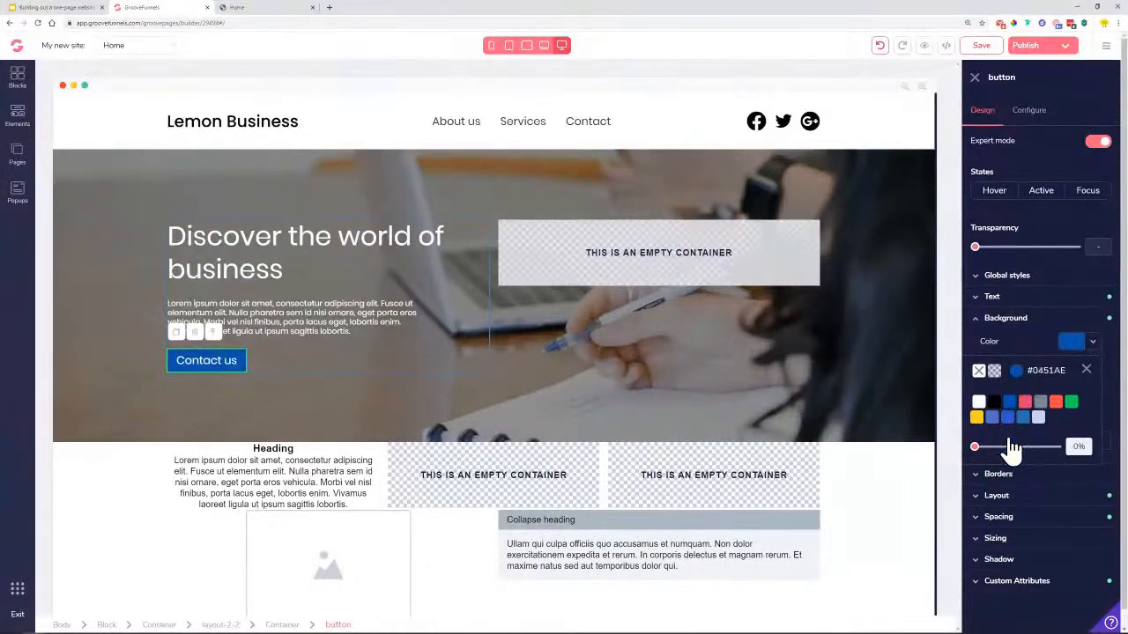
left_click(1086, 370)
left_click(995, 192)
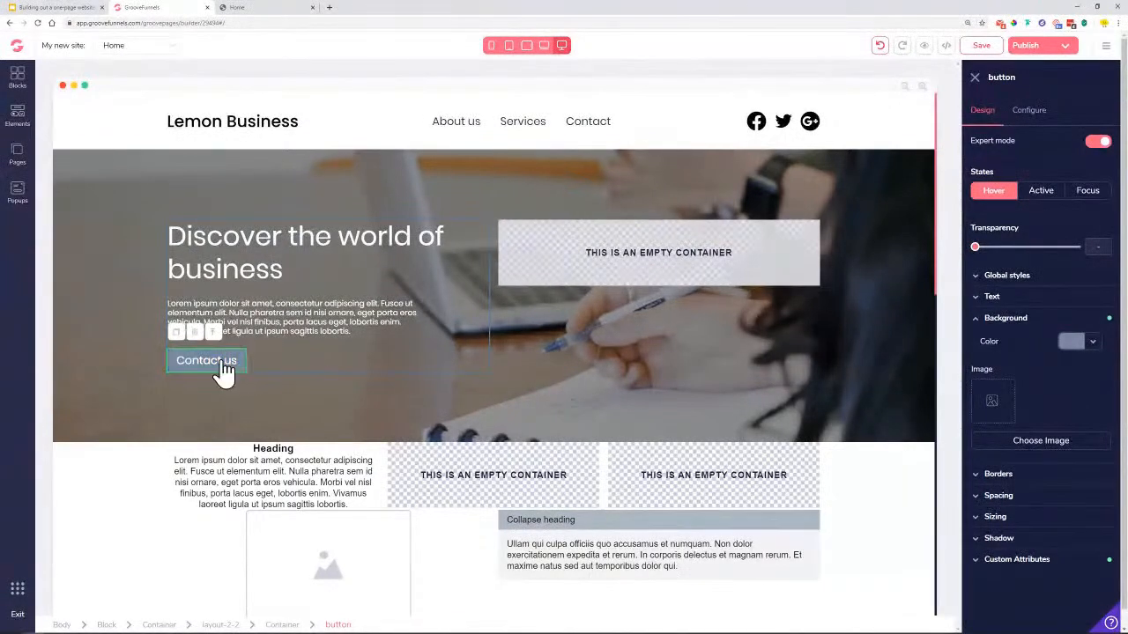
left_click(1092, 343)
mouse_move(1011, 407)
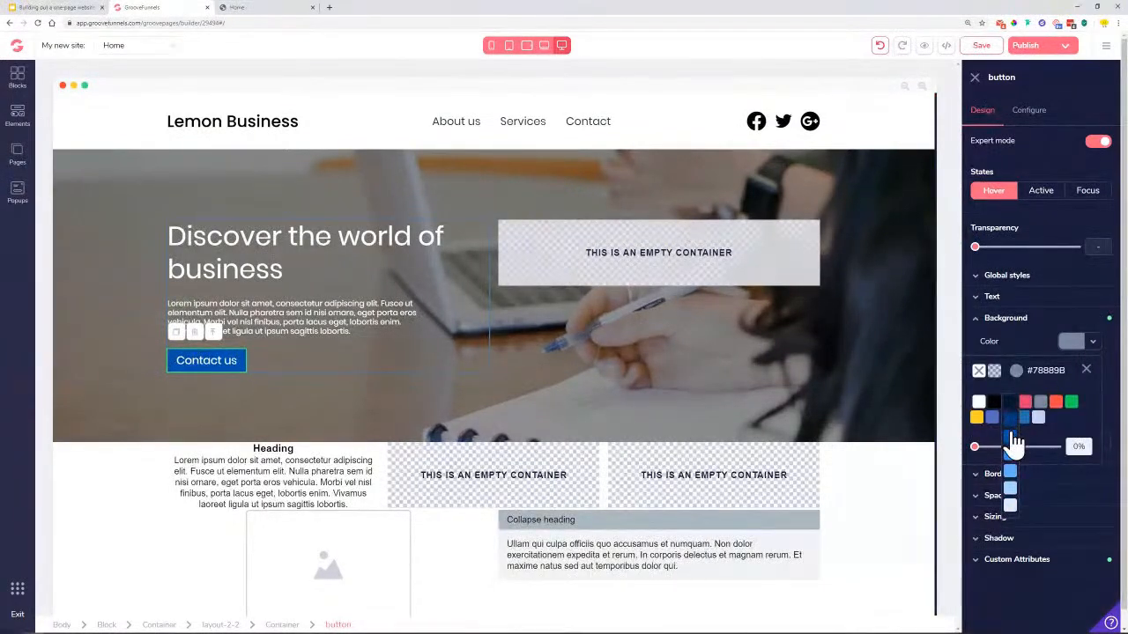
left_click(1013, 426)
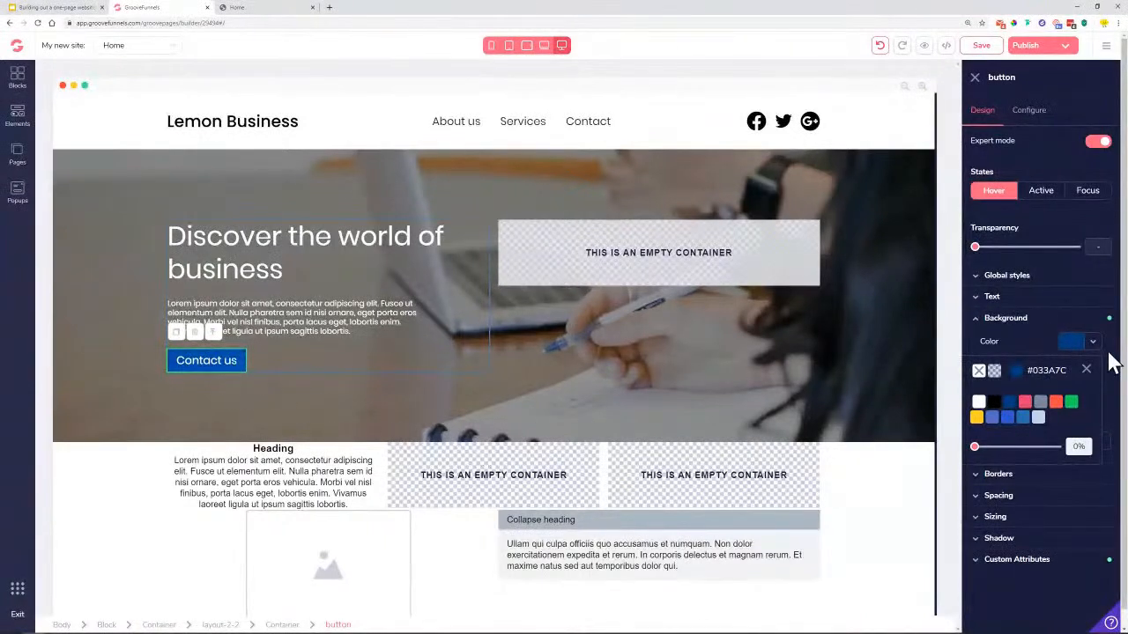
left_click(1085, 370)
left_click(987, 199)
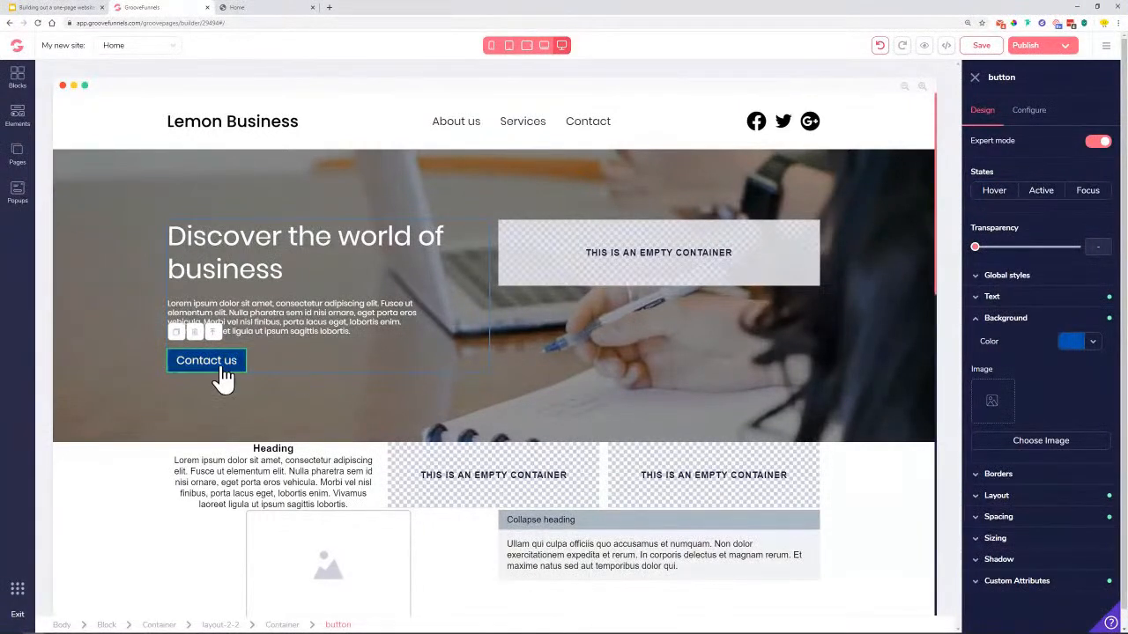
Round the button's corners to .35rem
left_click(1011, 477)
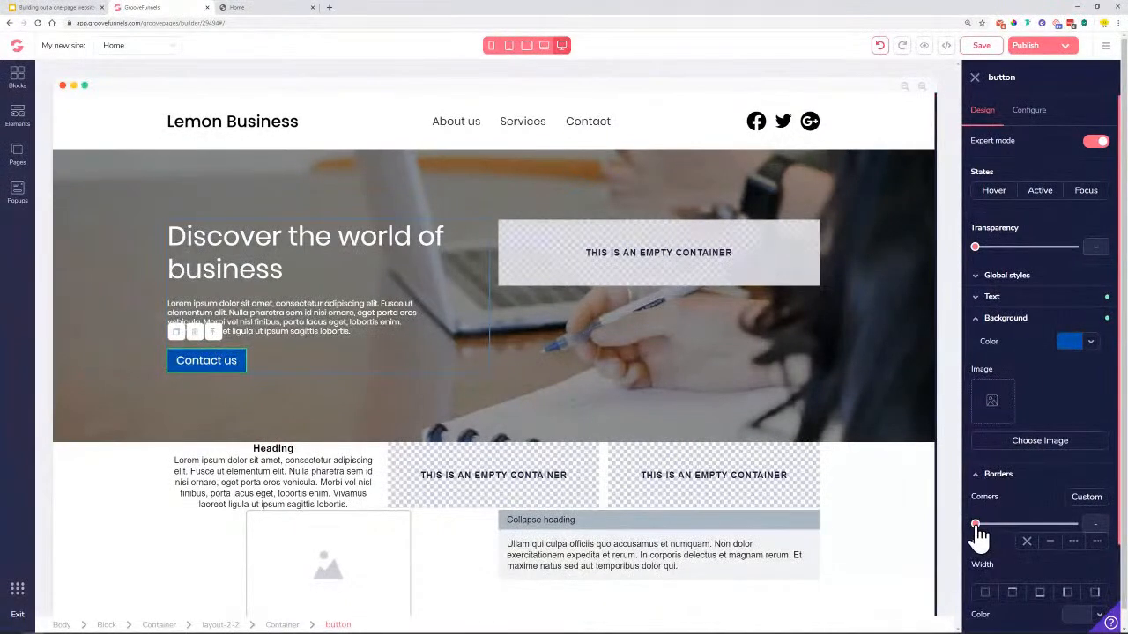
left_click_drag(976, 527, 1024, 527)
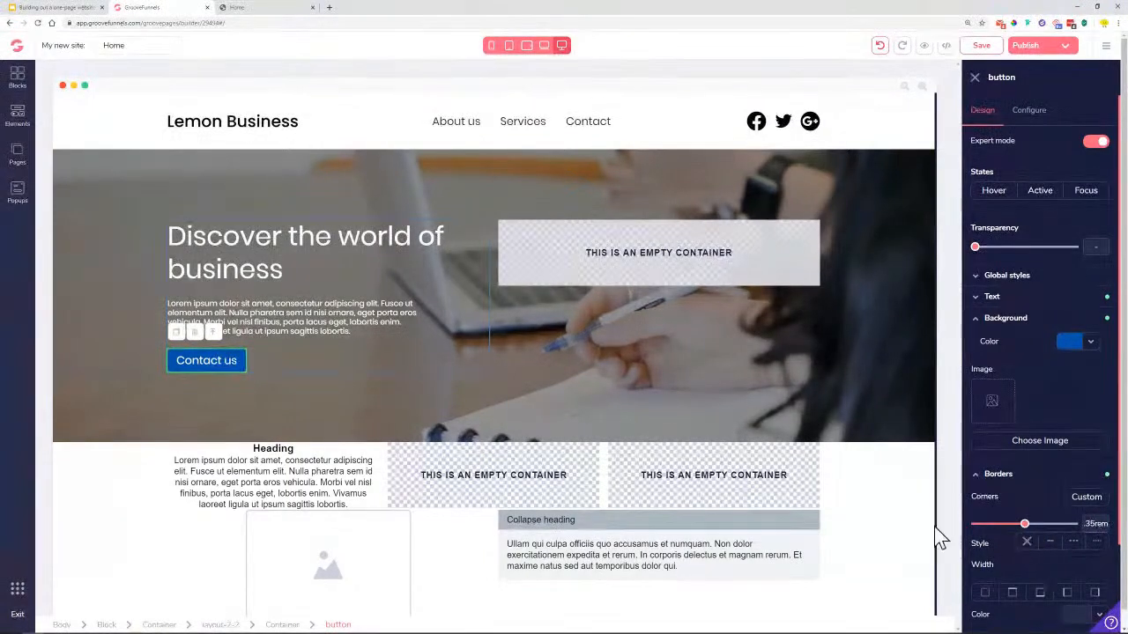
left_click(407, 361)
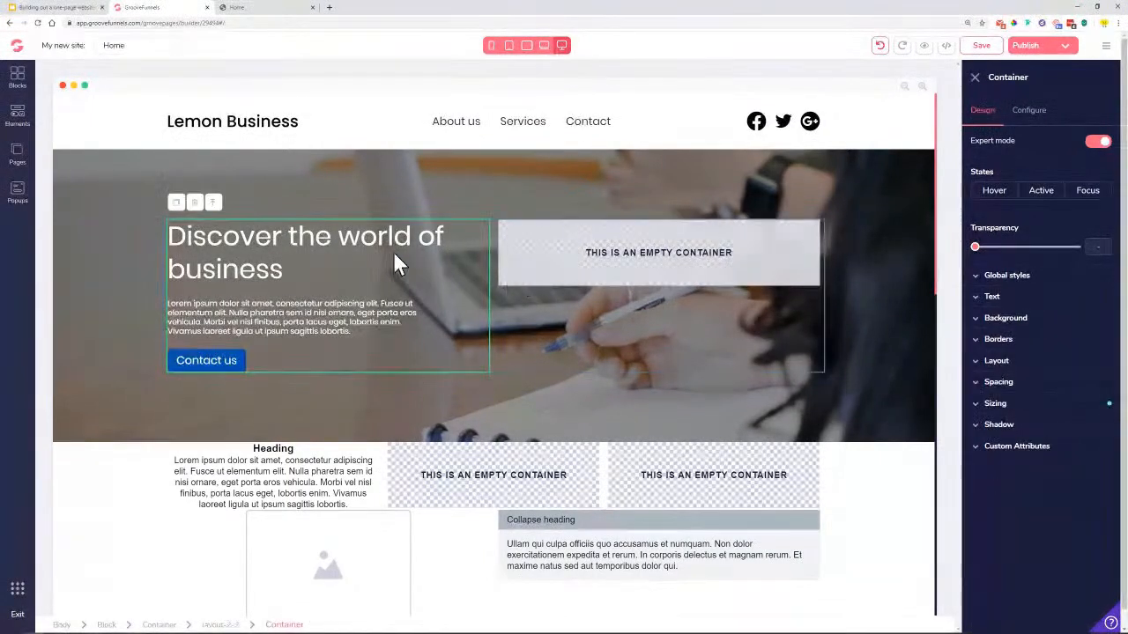
Deselect the hero, save the page, and scroll through the Elements library
left_click(975, 77)
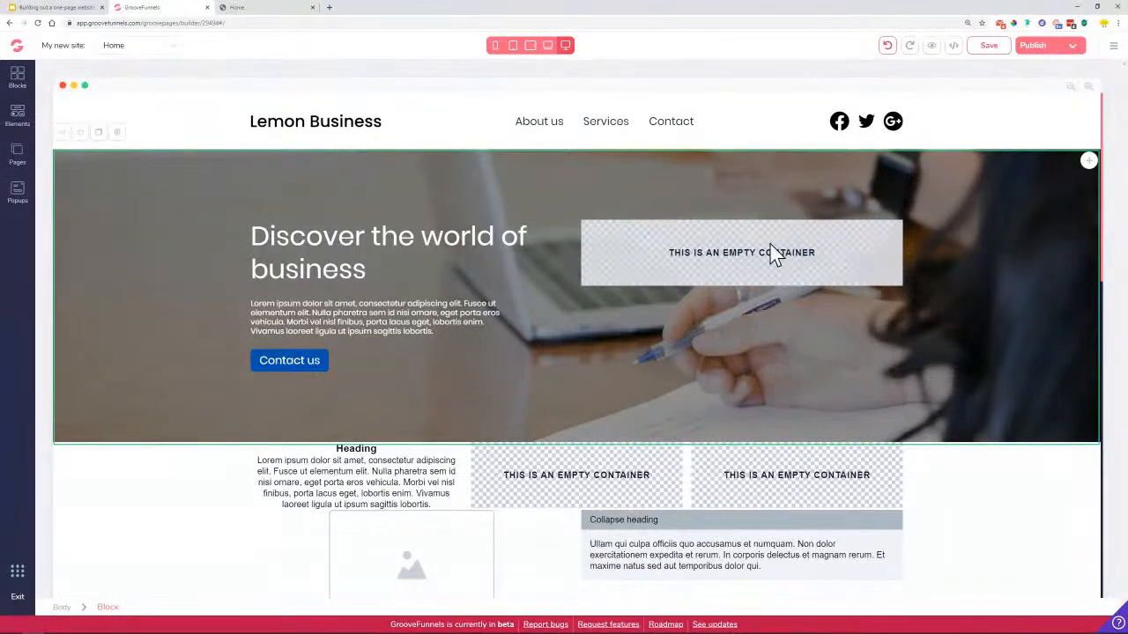
left_click(981, 52)
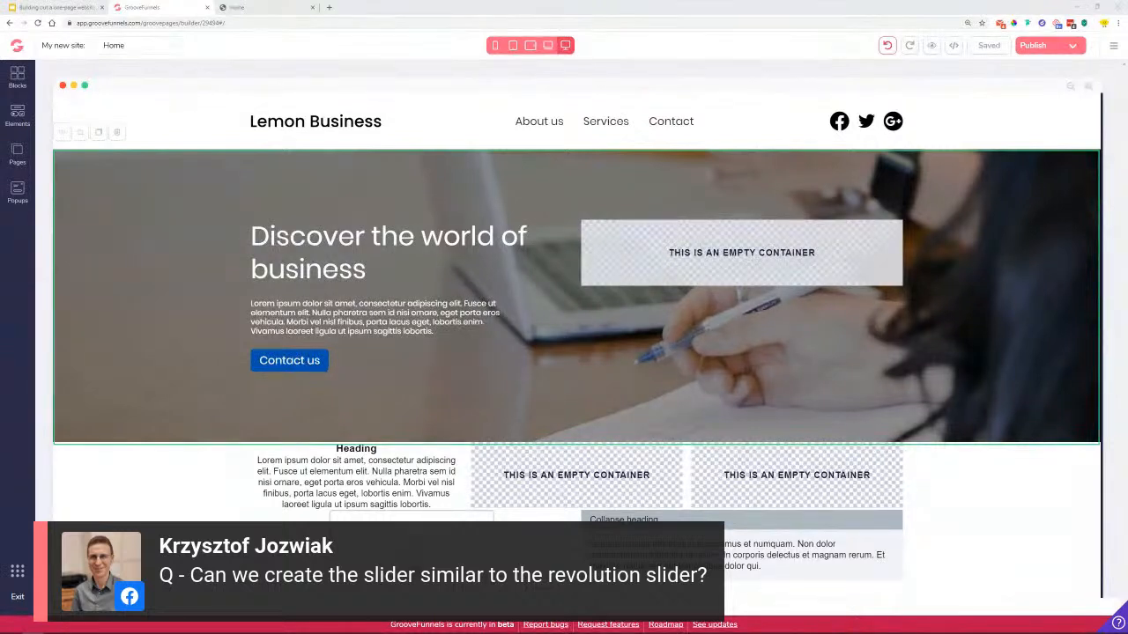
left_click(18, 117)
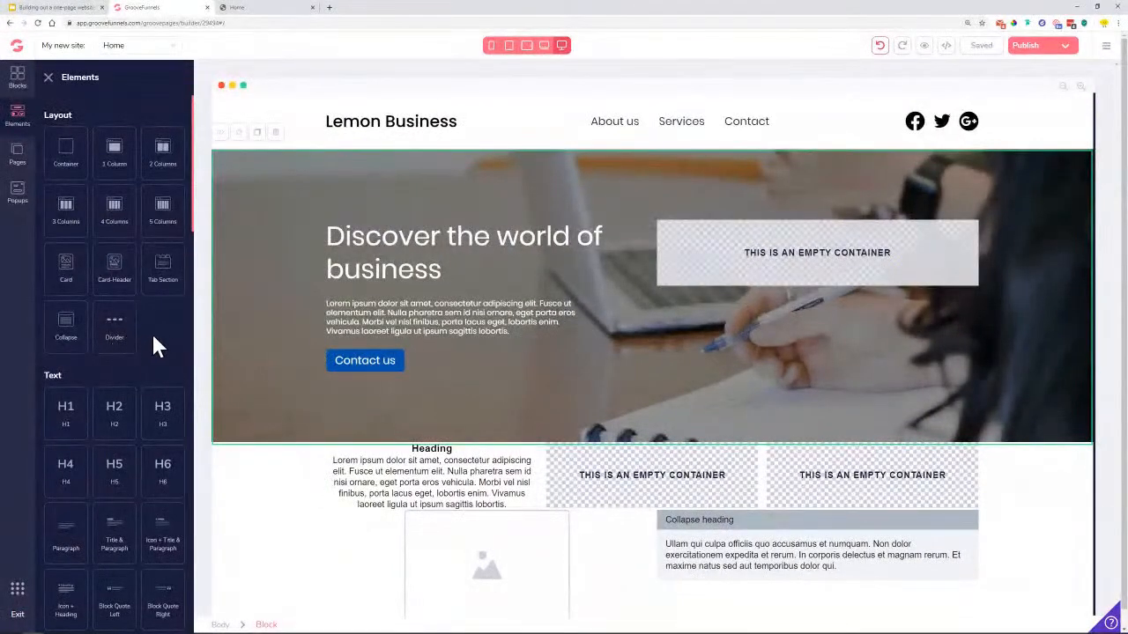
scroll(158, 342, "down", 1)
scroll(156, 327, "down", 5)
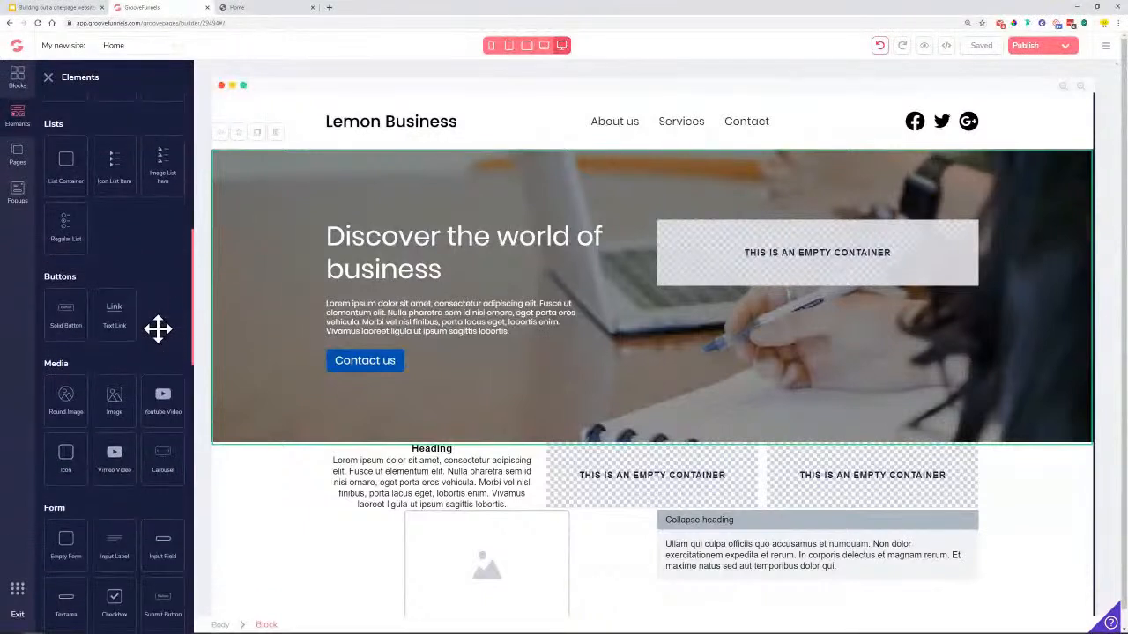
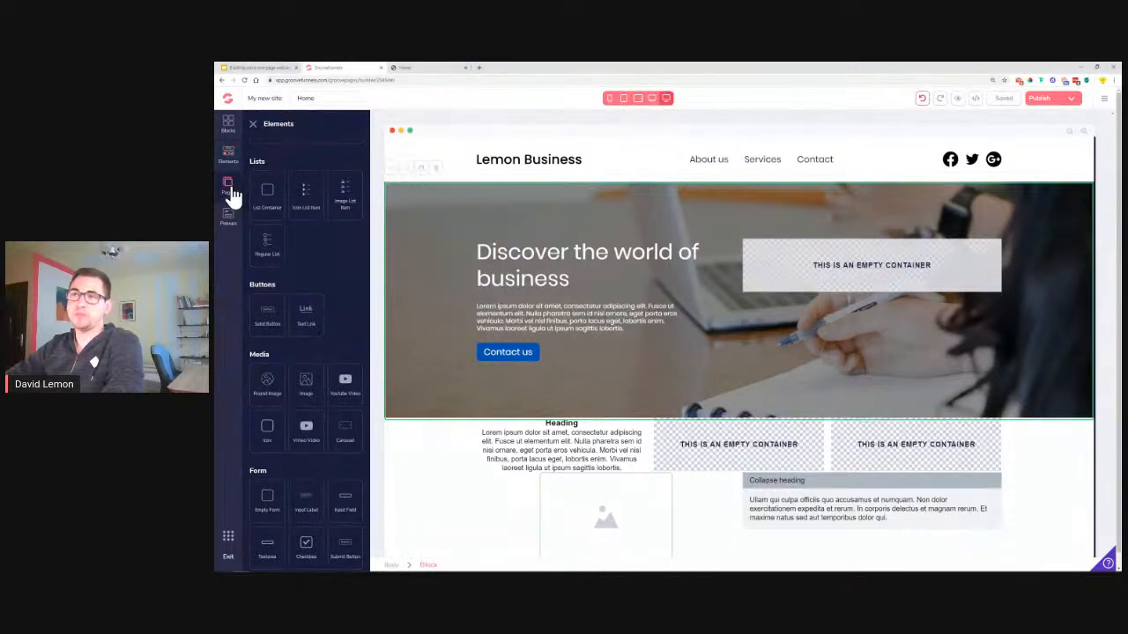
Inspect the Pages list and header navigation menu, then close the menu's settings panel
left_click(227, 188)
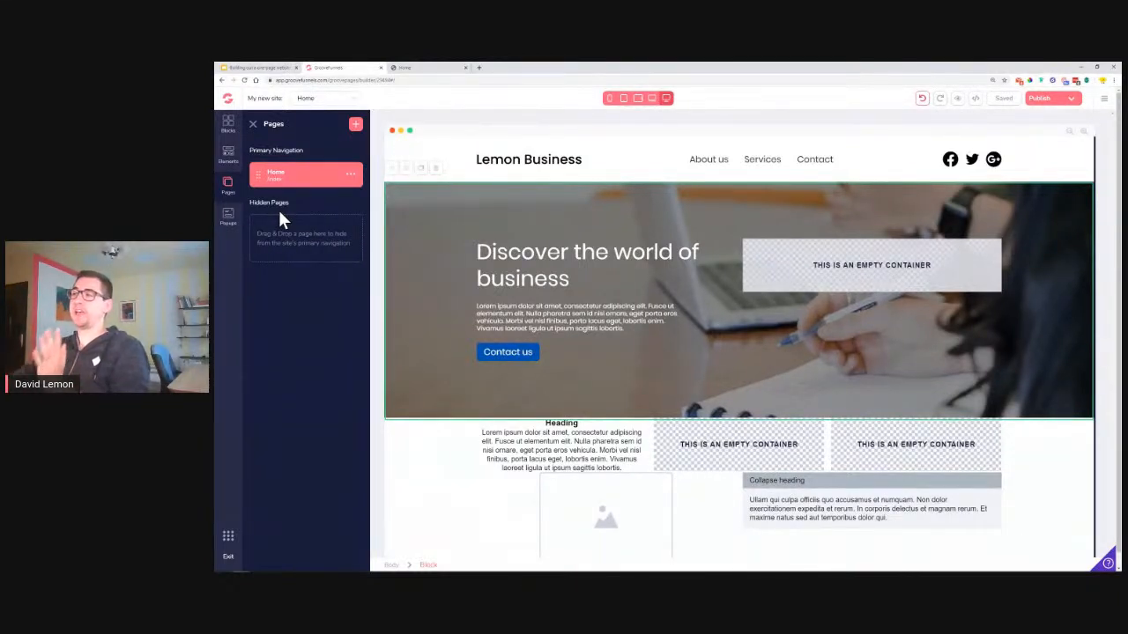
left_click(735, 167)
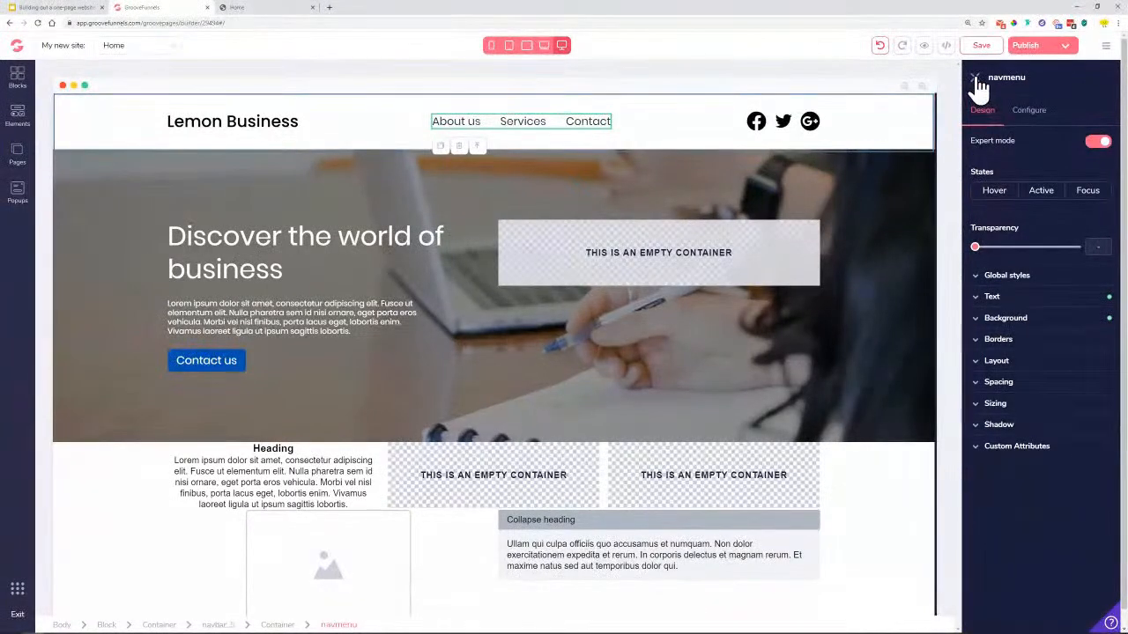
left_click(974, 79)
scroll(584, 243, "down", 1)
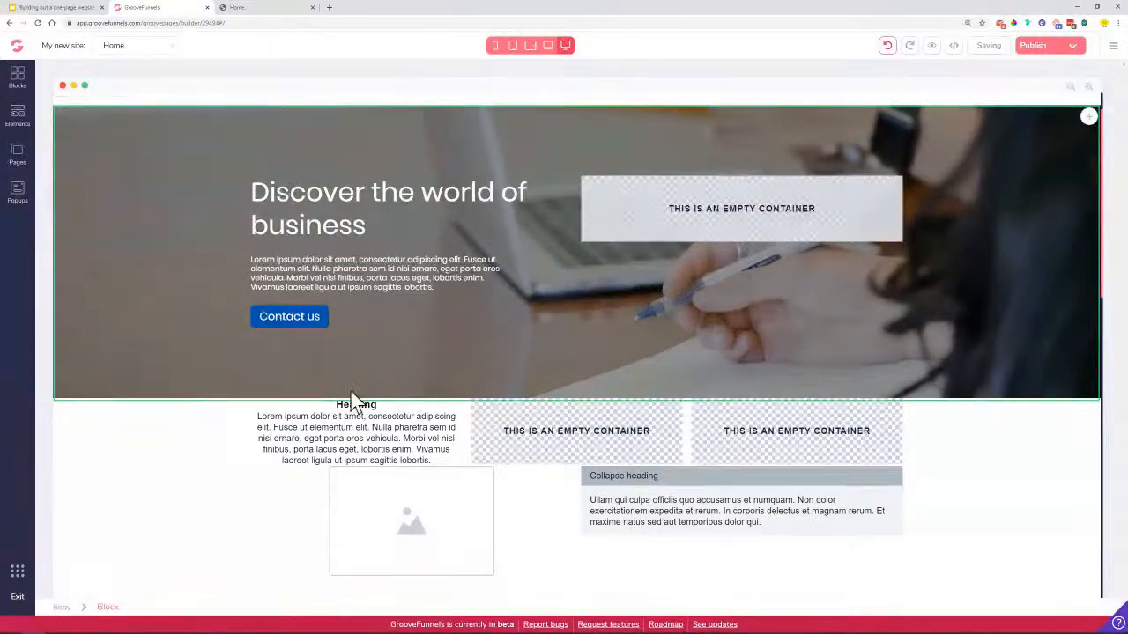
left_click(236, 8)
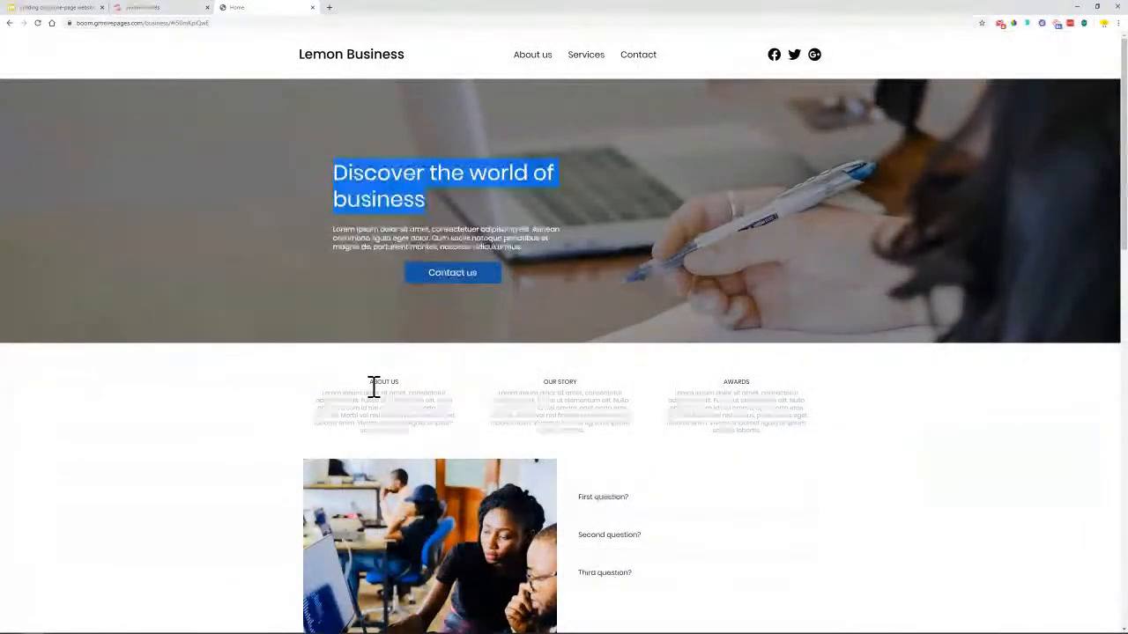
left_click_drag(372, 385, 430, 431)
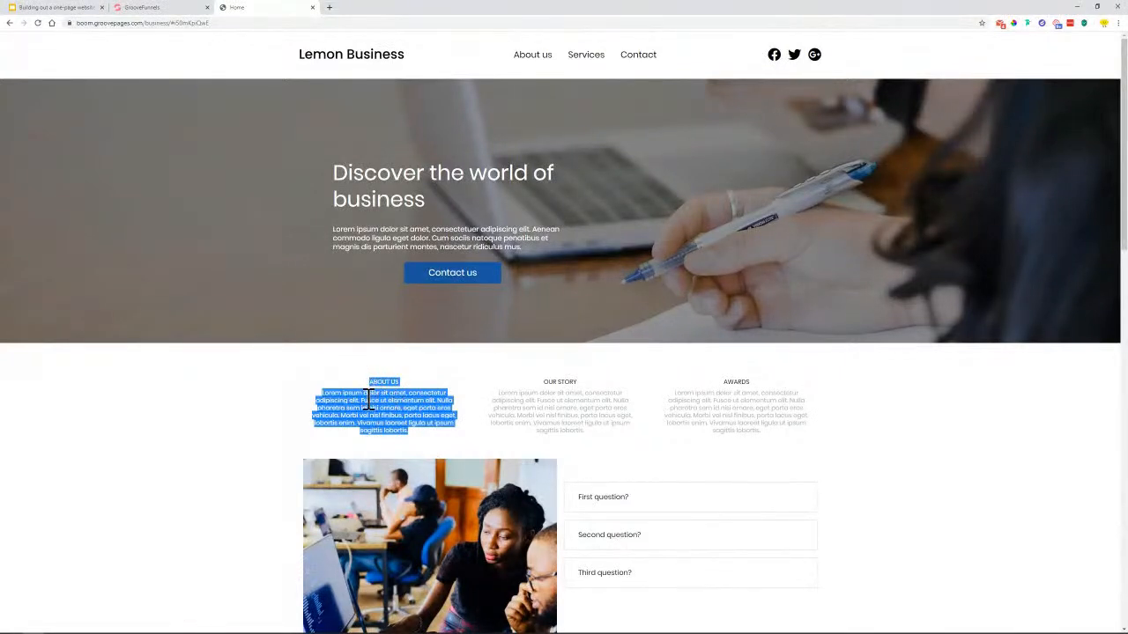
left_click_drag(539, 385, 574, 432)
left_click_drag(731, 381, 753, 425)
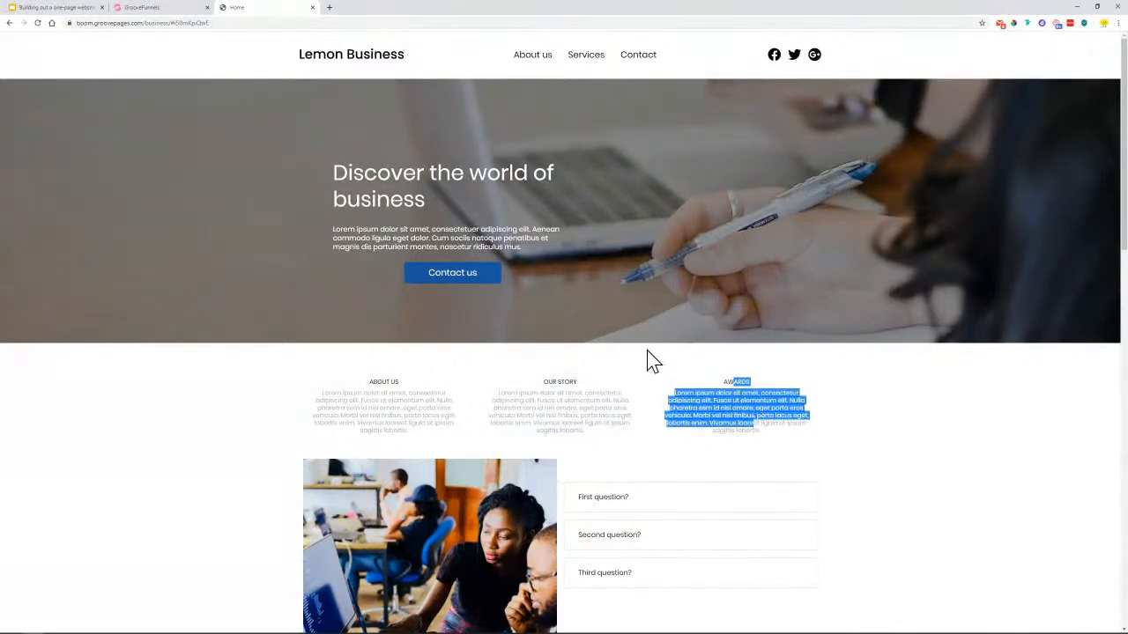
left_click(162, 10)
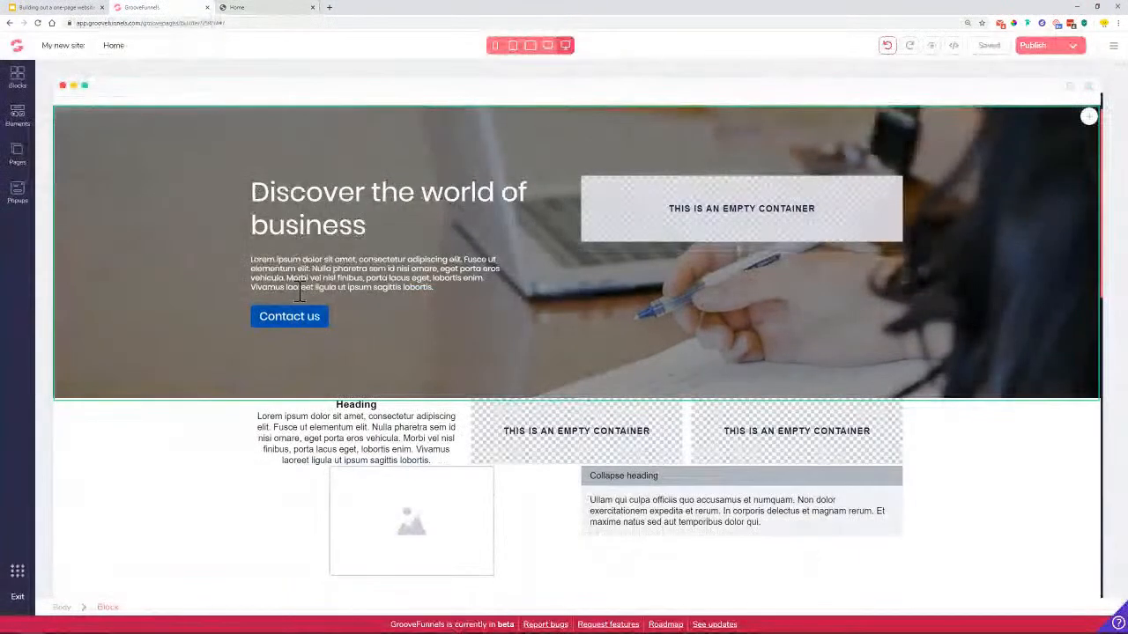
Create a global style called 'Blue button' from the Contact us button's styling
left_click(295, 322)
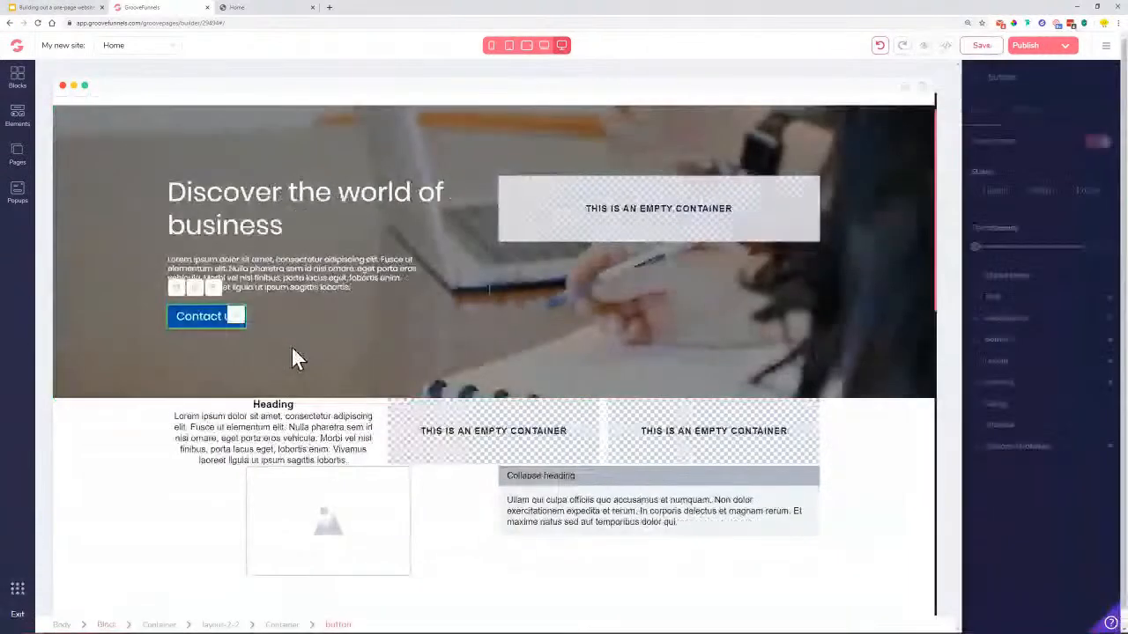
left_click(1011, 277)
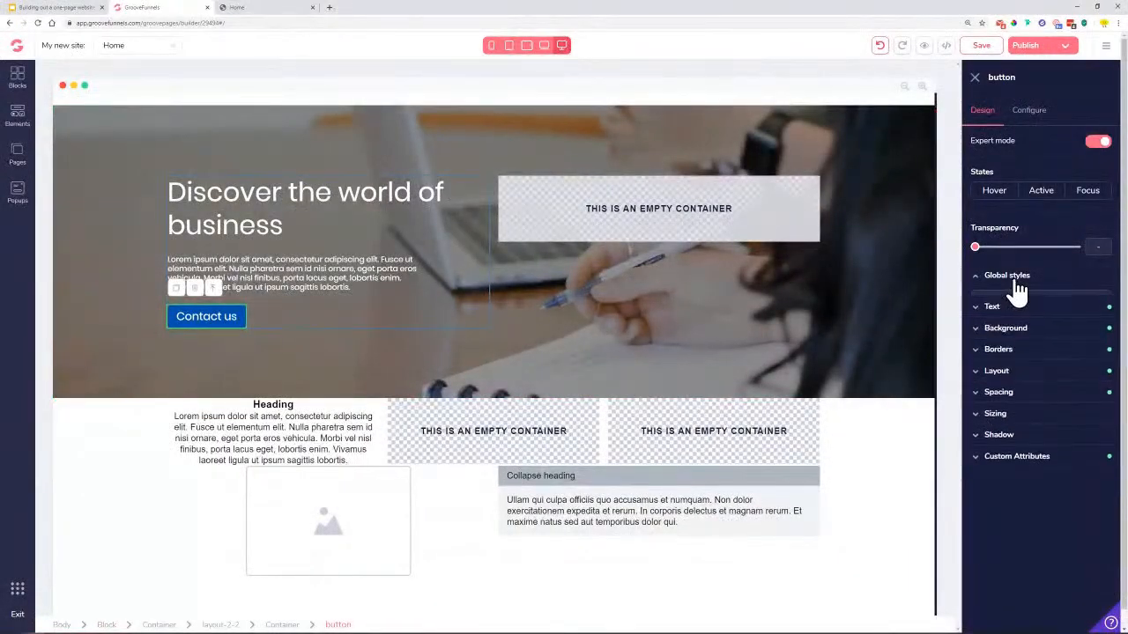
left_click(1031, 300)
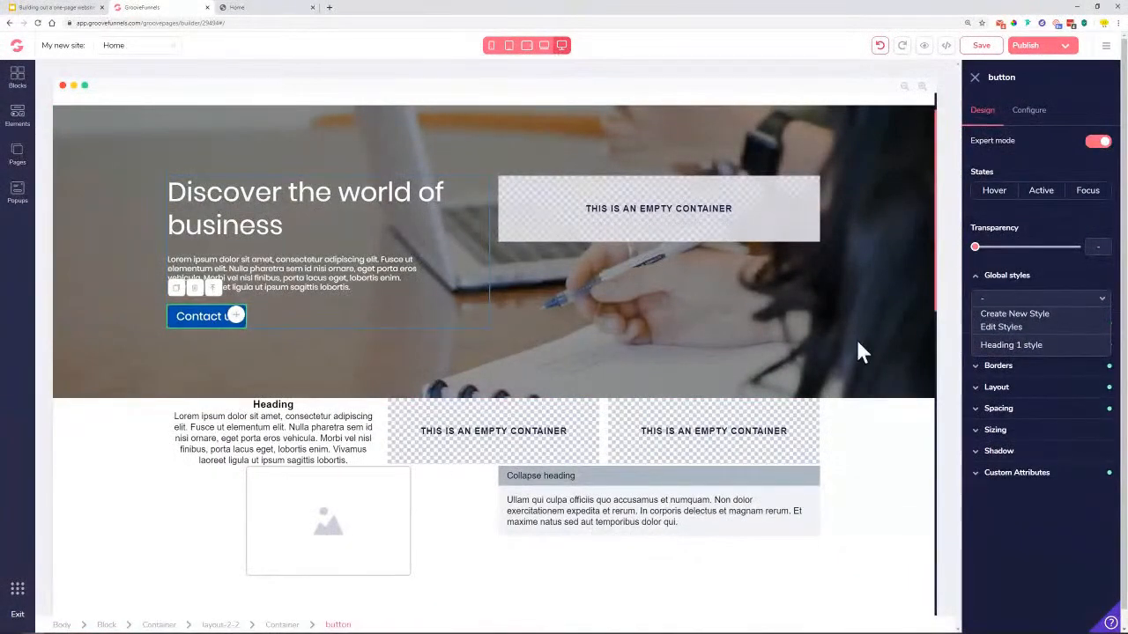
left_click(1015, 312)
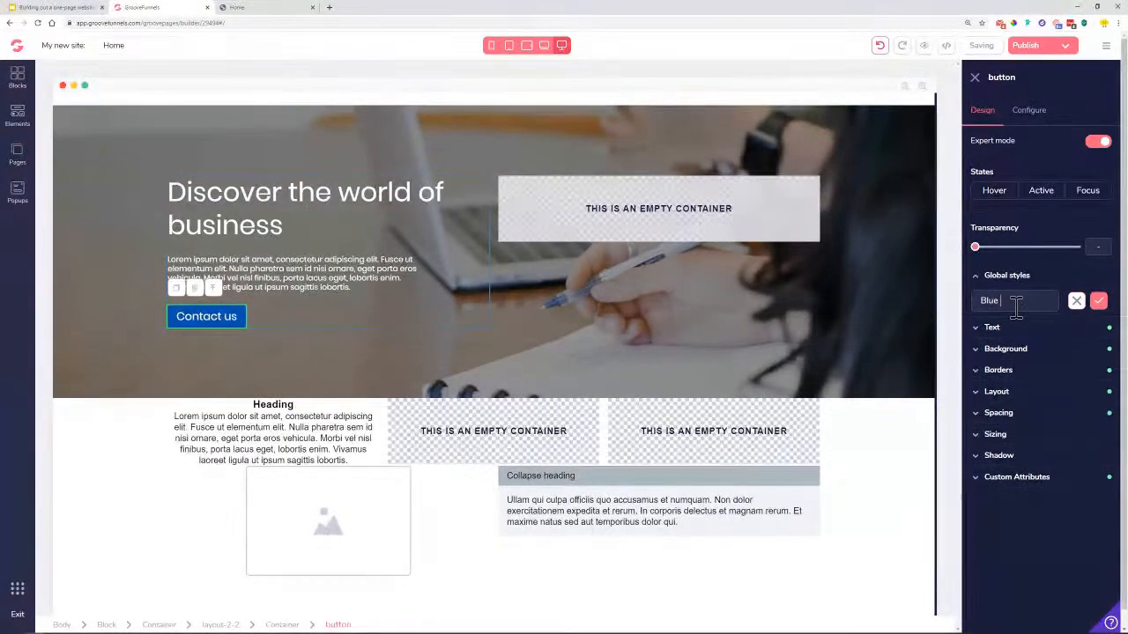
type("Blue button")
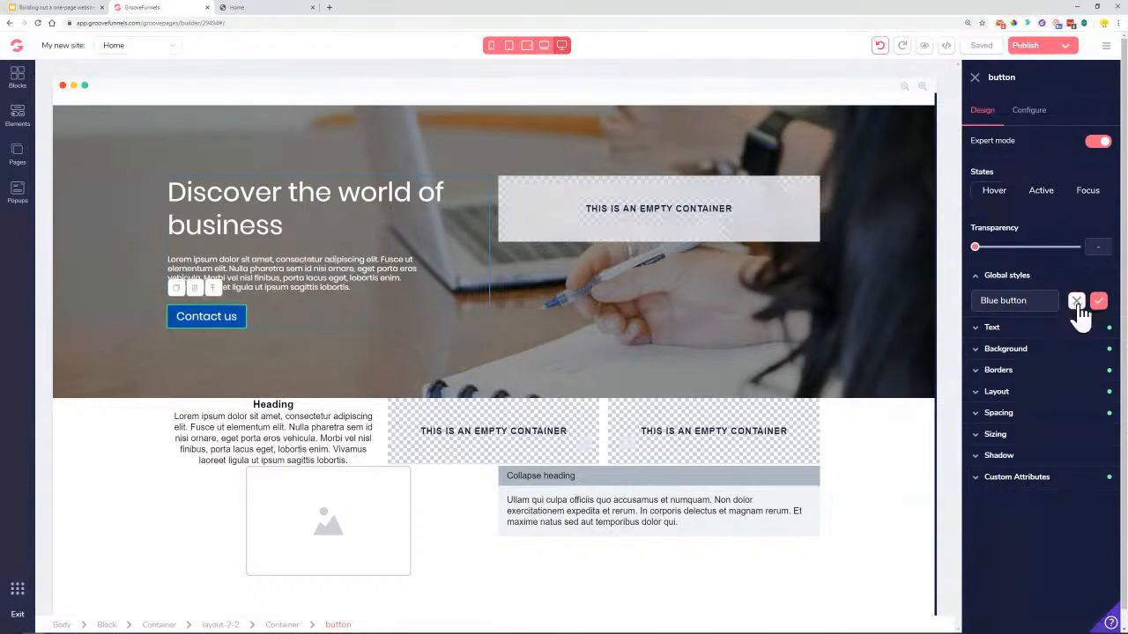
left_click(1098, 301)
scroll(428, 458, "down", 7)
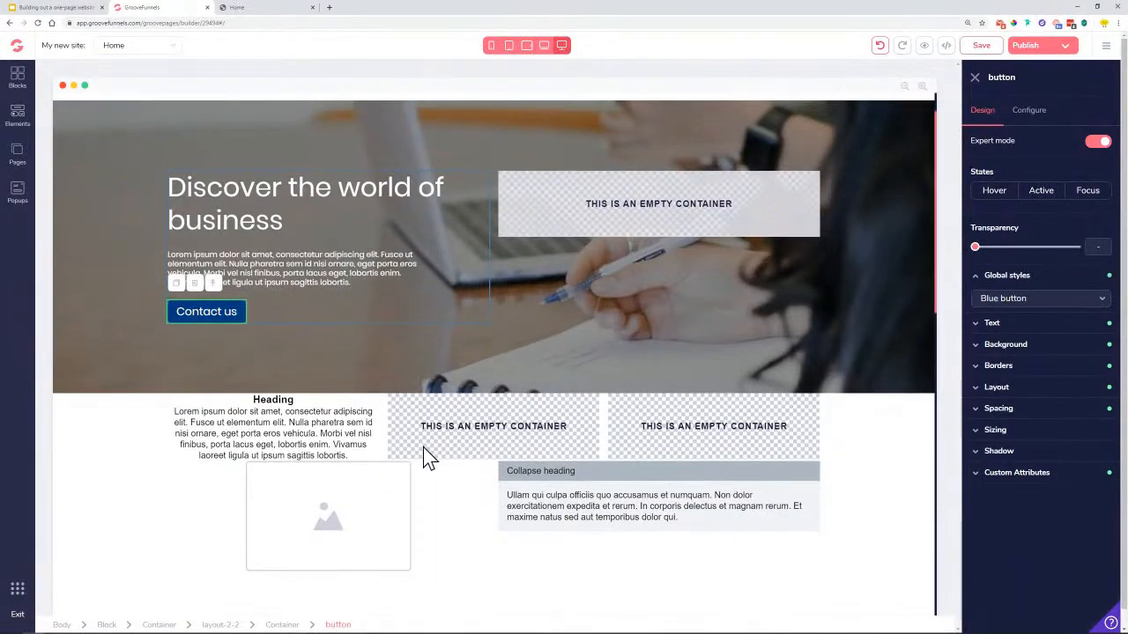
scroll(528, 418, "up", 8)
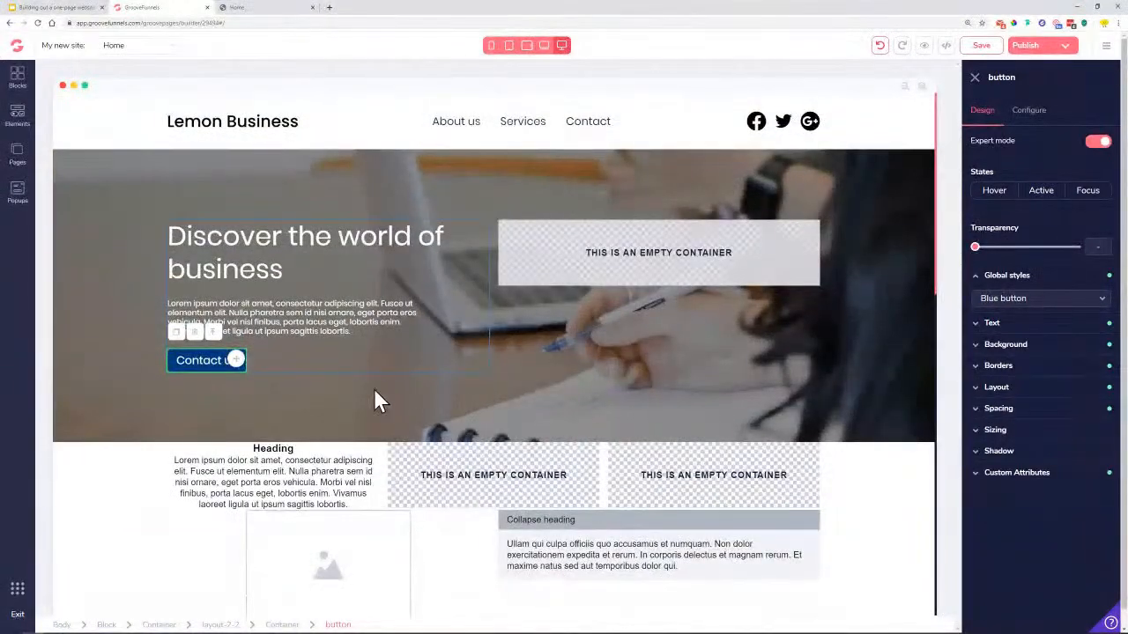
Check the reference heading and retitle the first column's Heading as ABOUT US
left_click(282, 454)
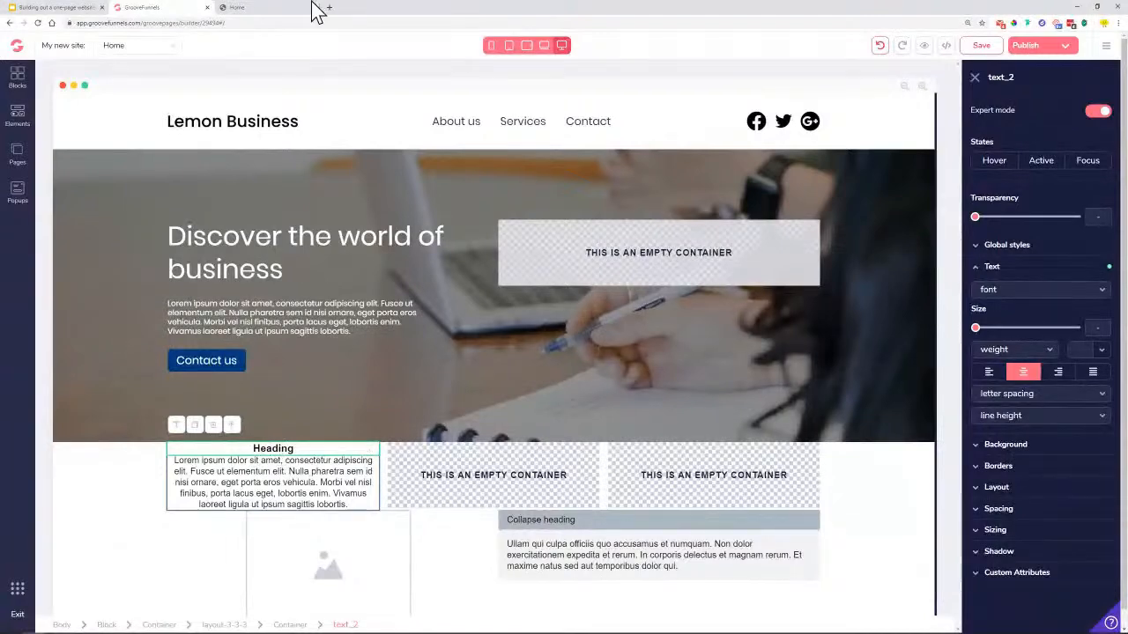
left_click(293, 11)
left_click_drag(372, 384, 405, 380)
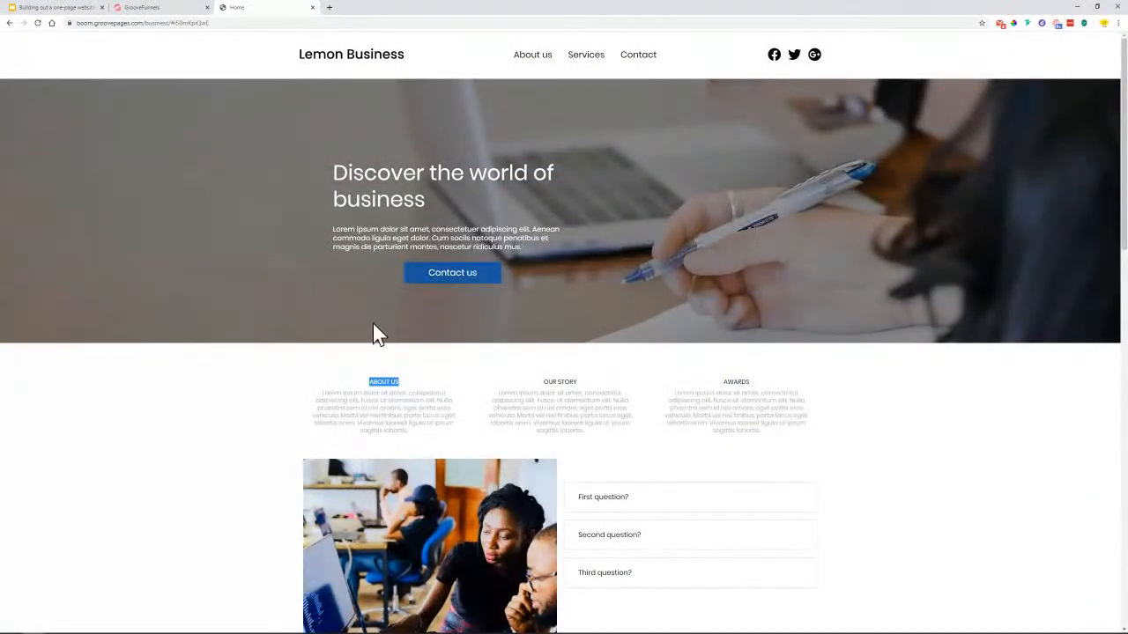
left_click(134, 8)
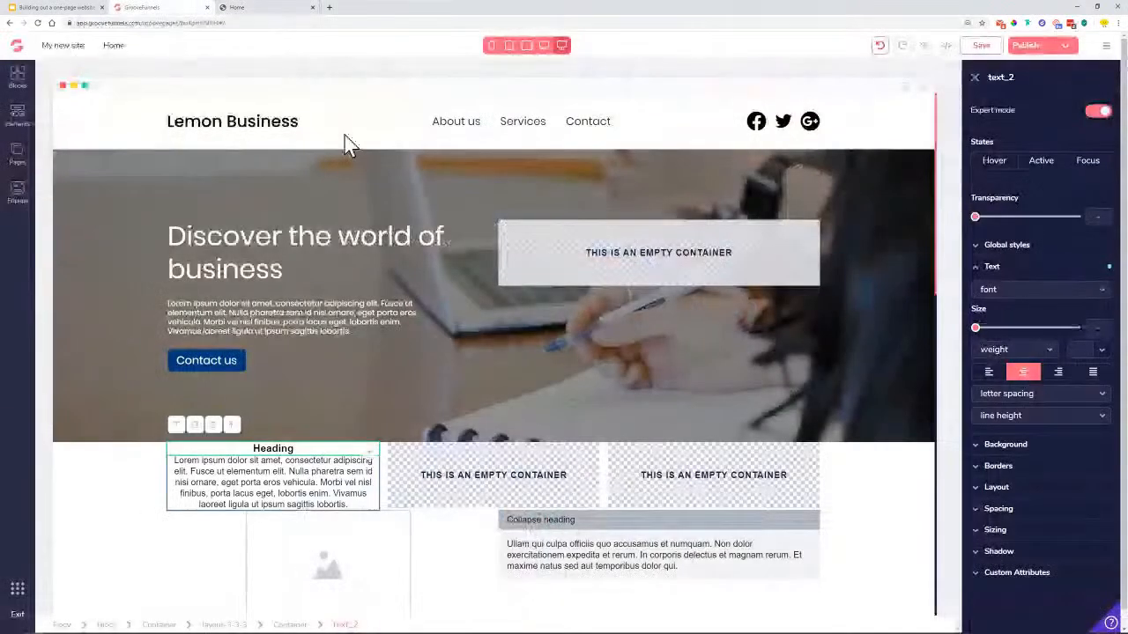
double_click(276, 448)
type("ABOUT US")
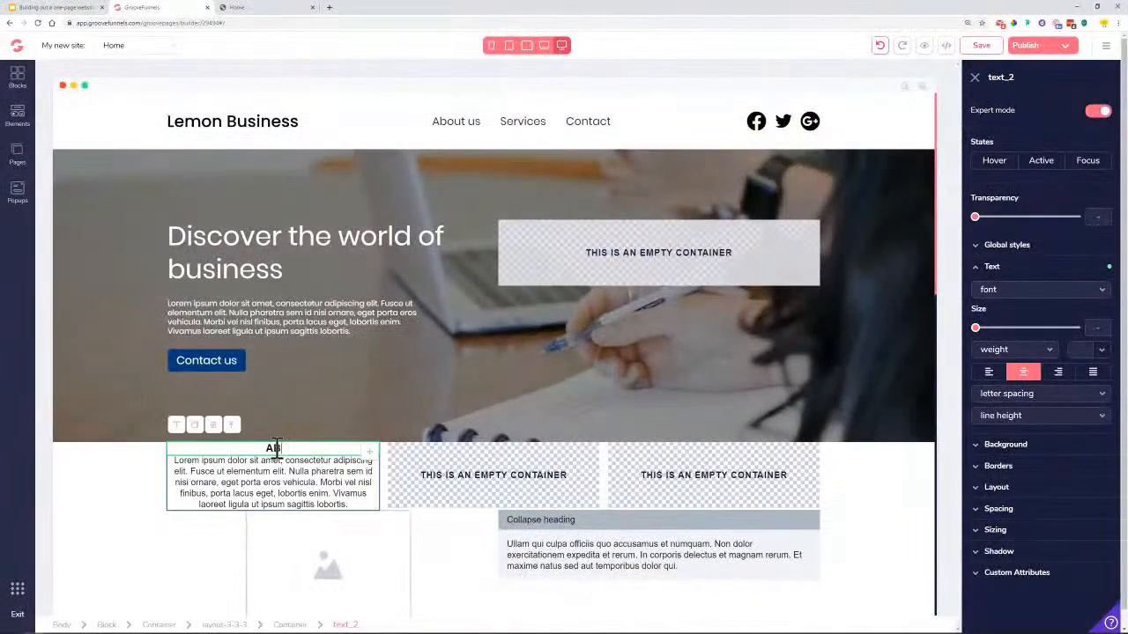
Style the ABOUT US heading in normal-weight black Poppins at .875rem
left_click(1007, 292)
left_click(1020, 460)
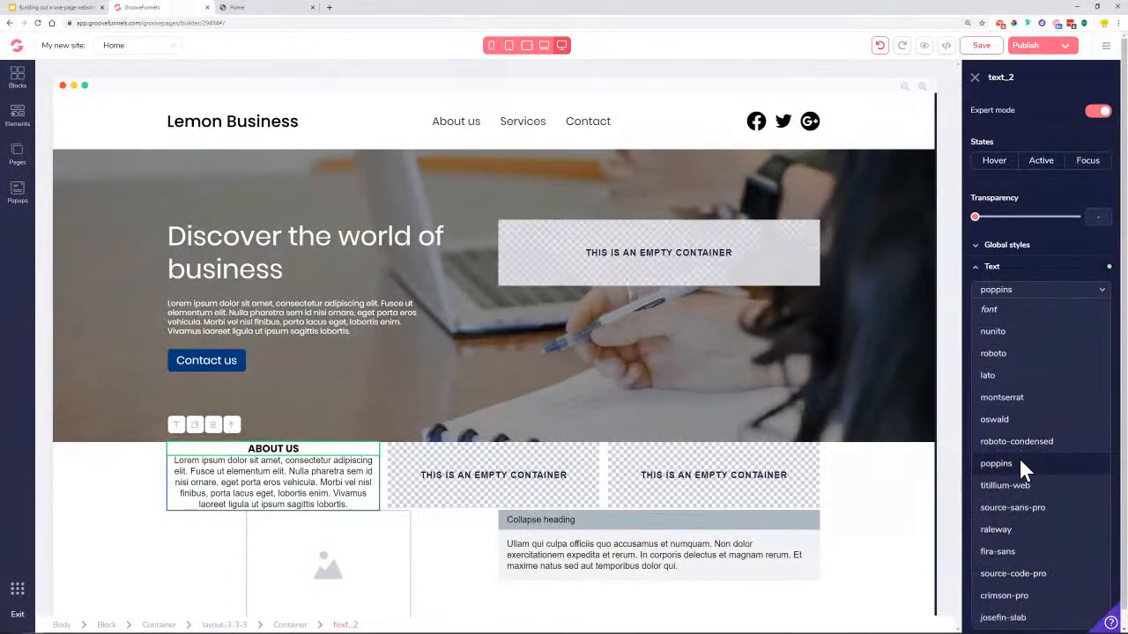
left_click(1036, 355)
left_click(1011, 435)
left_click(1100, 353)
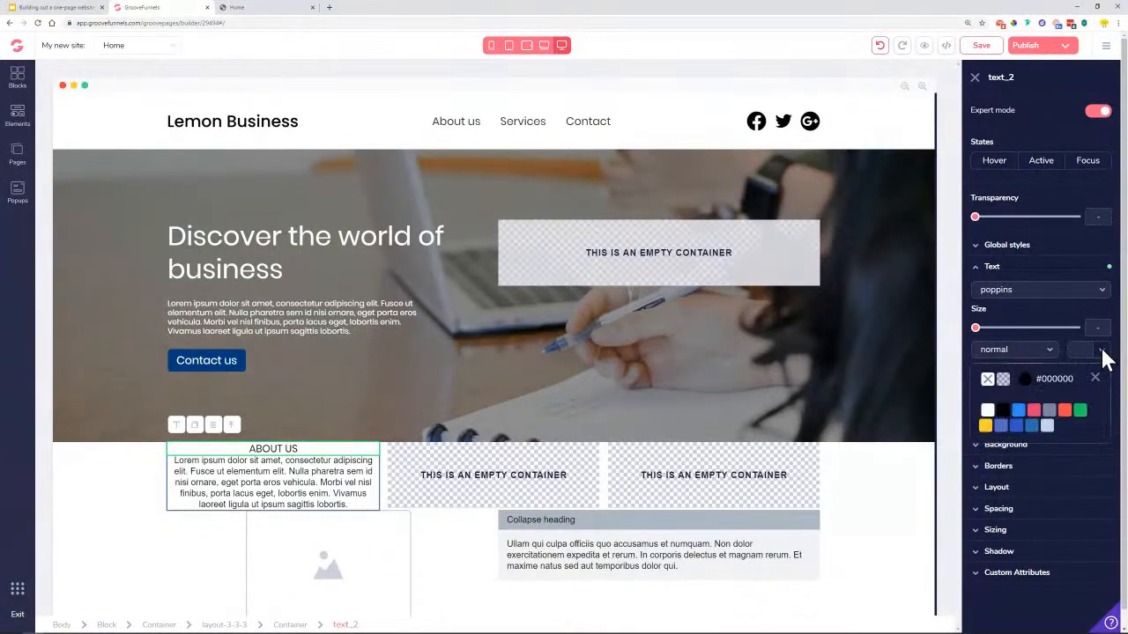
left_click(1102, 352)
left_click(1100, 354)
left_click(1003, 412)
left_click(1094, 379)
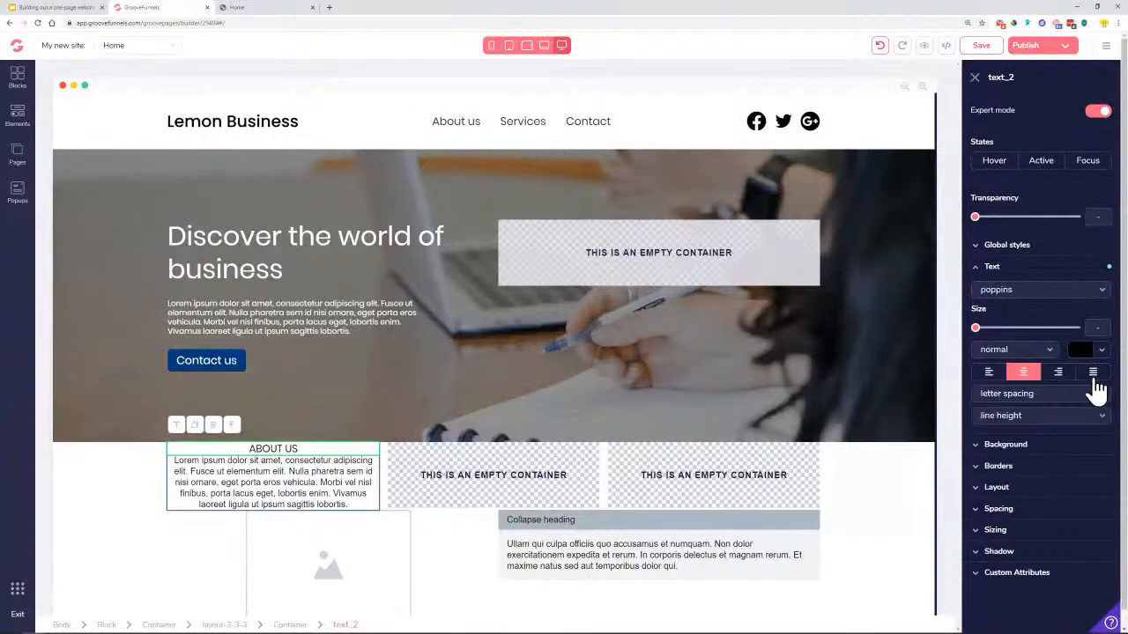
left_click_drag(975, 328, 992, 334)
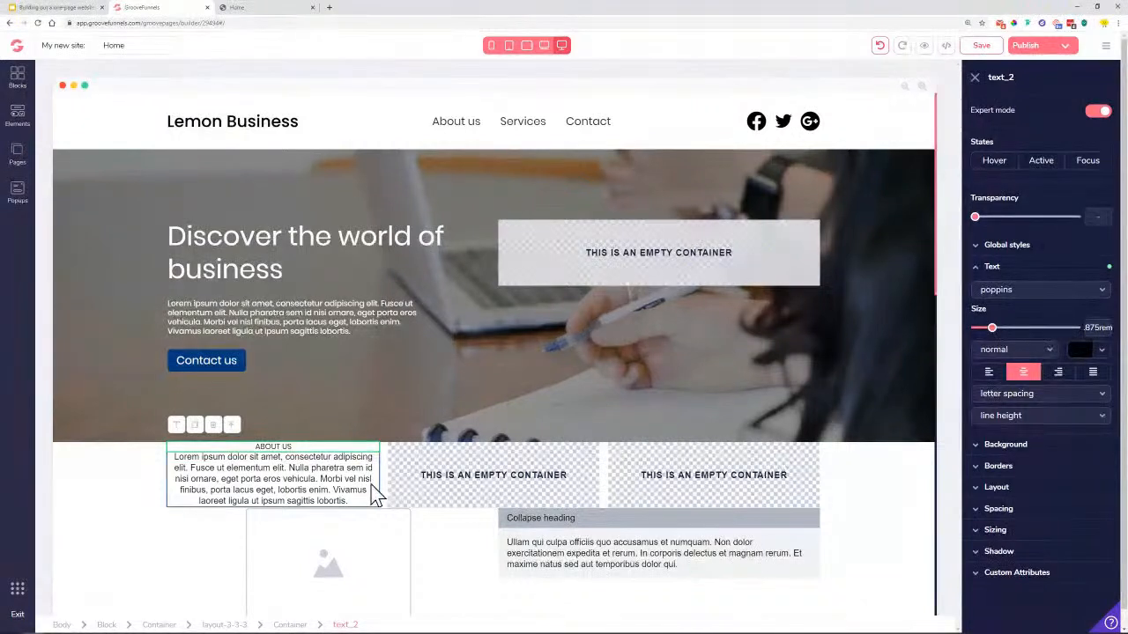
left_click(300, 468)
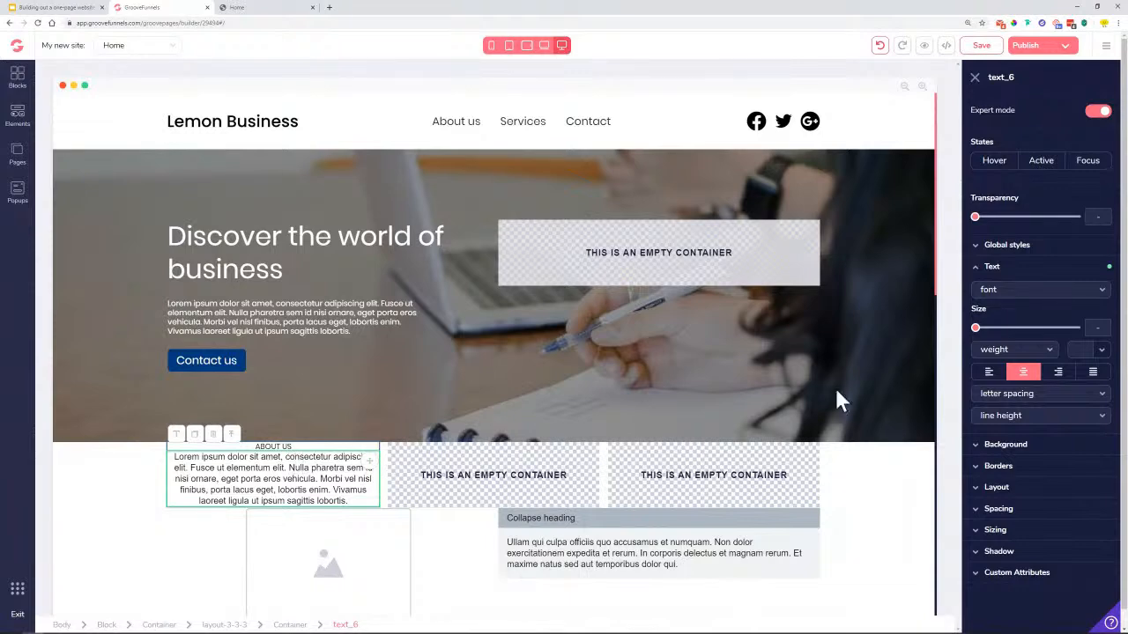
Make the ABOUT US paragraph light-weight Poppins in grey #ADB7C2 at .875rem
left_click(994, 298)
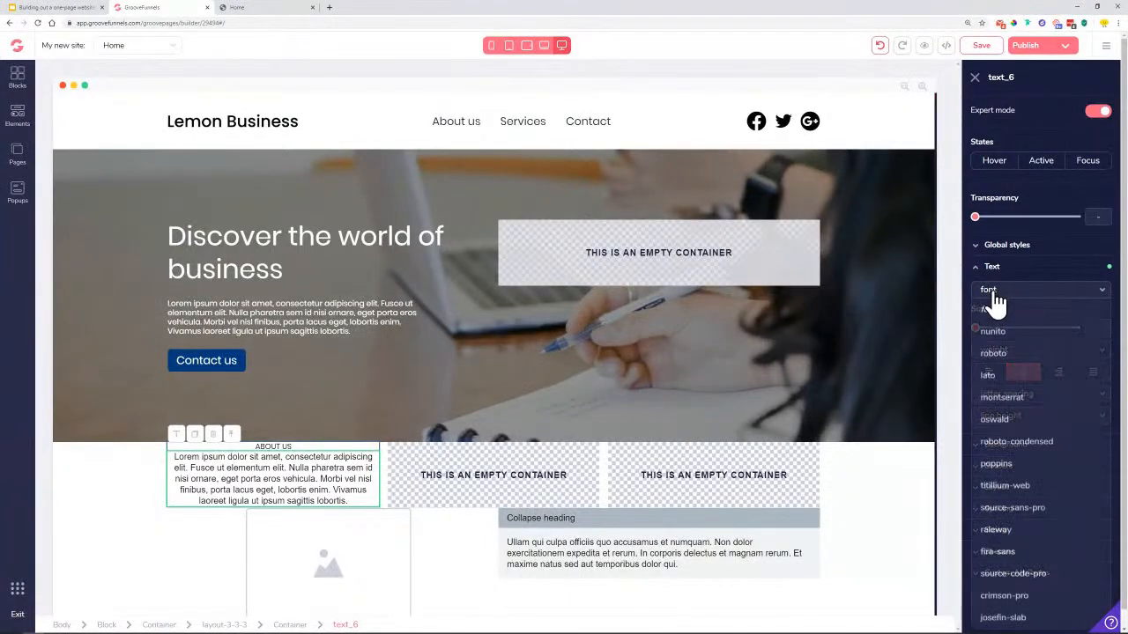
left_click(1007, 465)
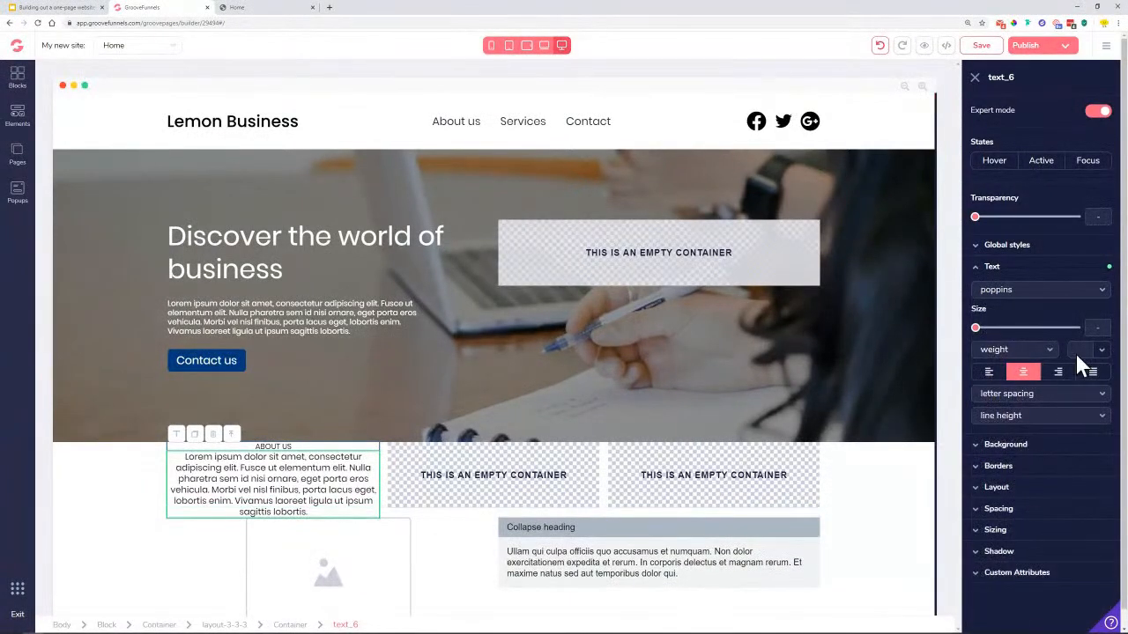
left_click(1101, 350)
mouse_move(1055, 412)
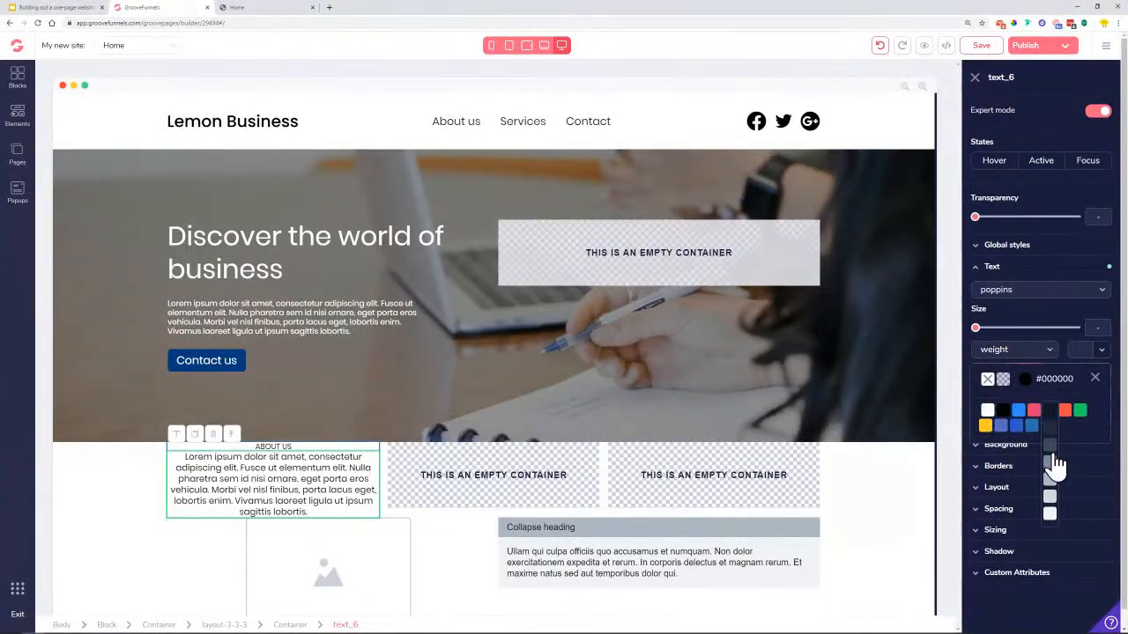
left_click(1053, 483)
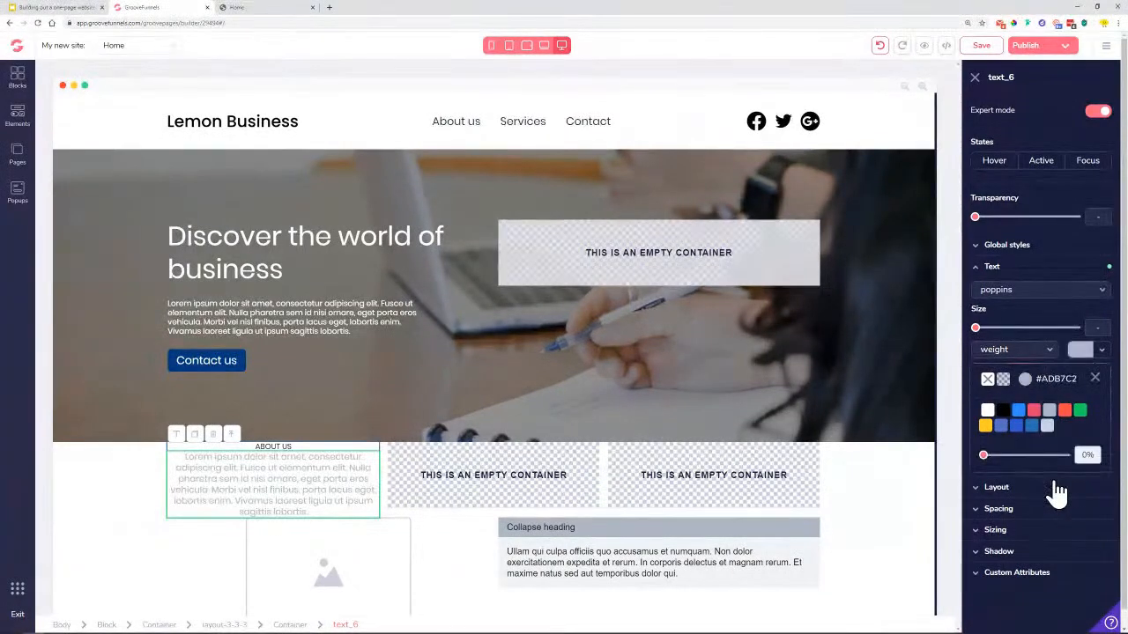
left_click(1094, 379)
left_click(1048, 352)
left_click(1024, 415)
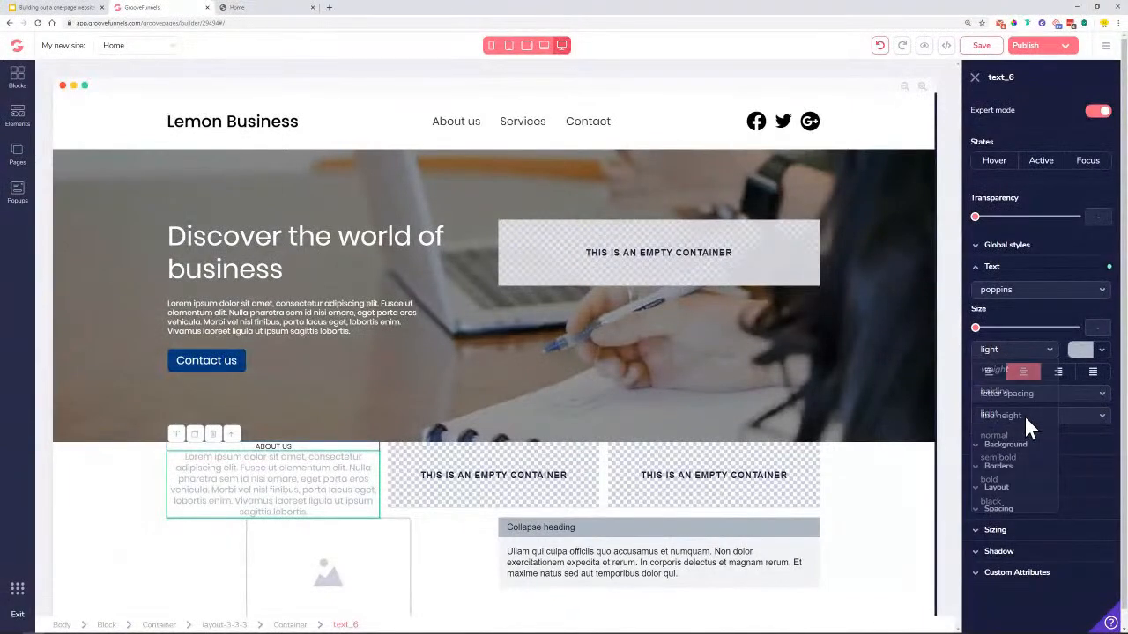
mouse_move(976, 329)
left_mouse_down()
mouse_move(1009, 340)
mouse_move(980, 338)
mouse_move(994, 338)
left_mouse_up()
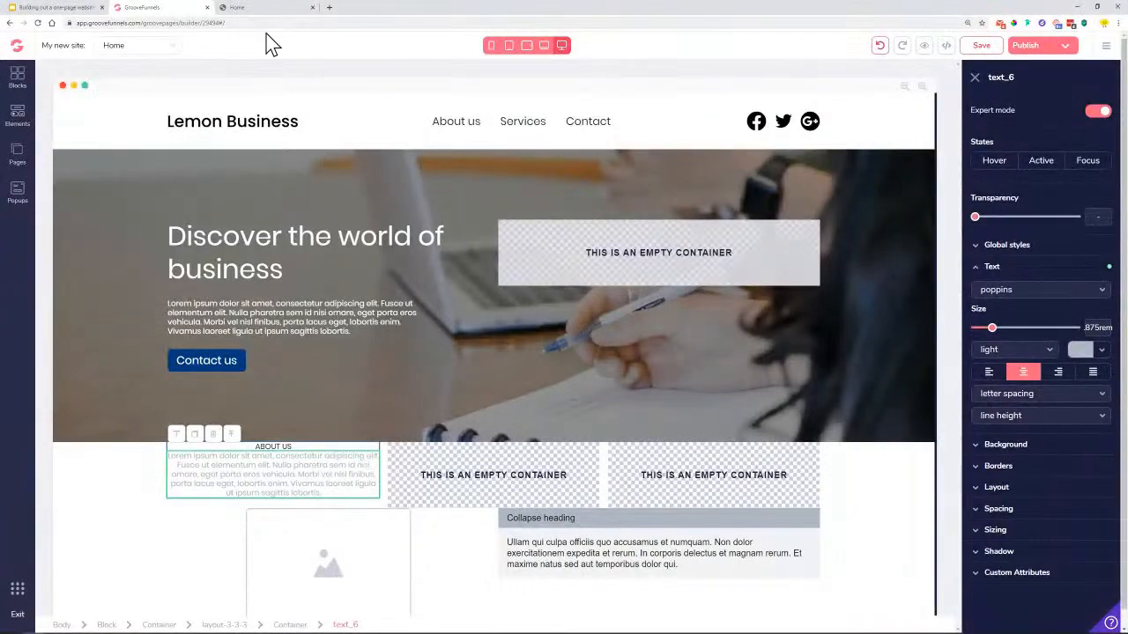
left_click(236, 7)
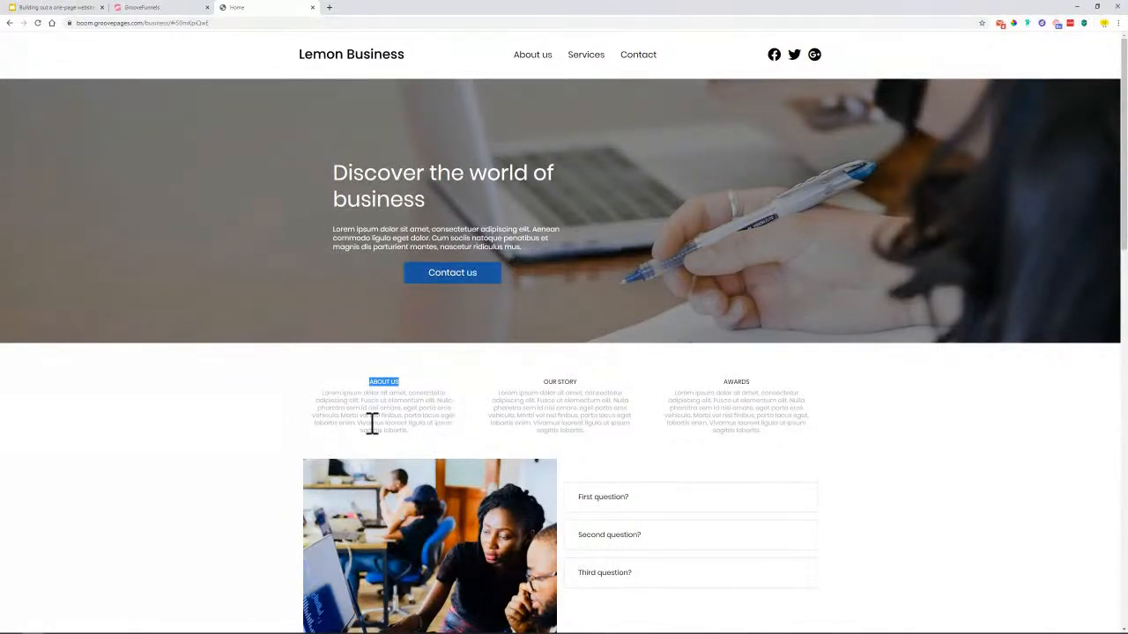
Give the About Us paragraph 2.5rem left and right padding
left_click(163, 7)
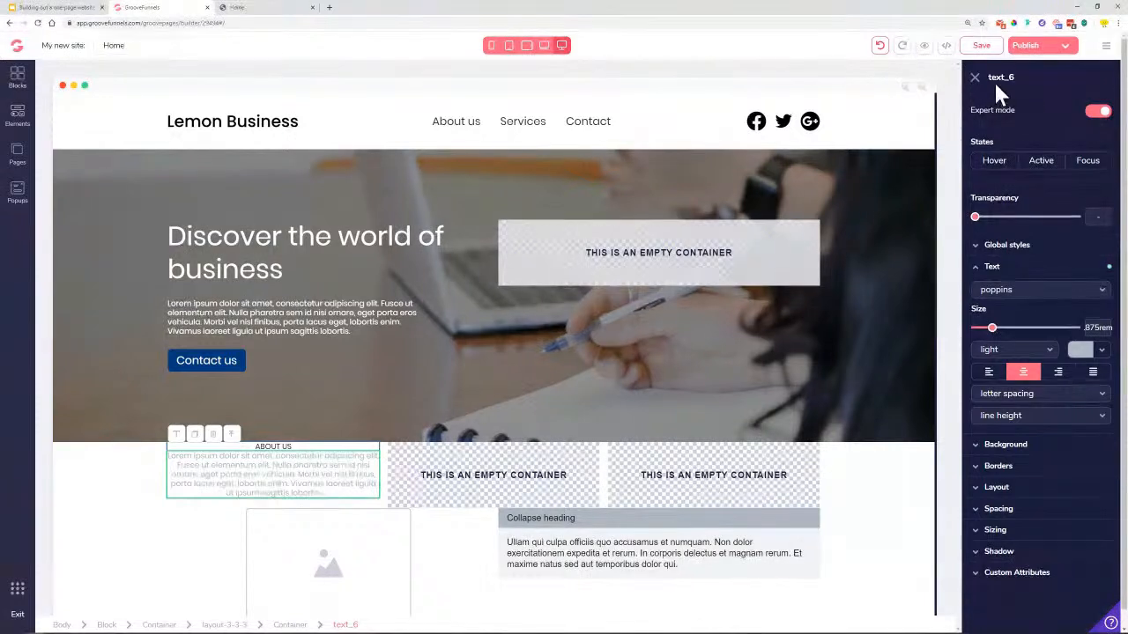
left_click(1022, 515)
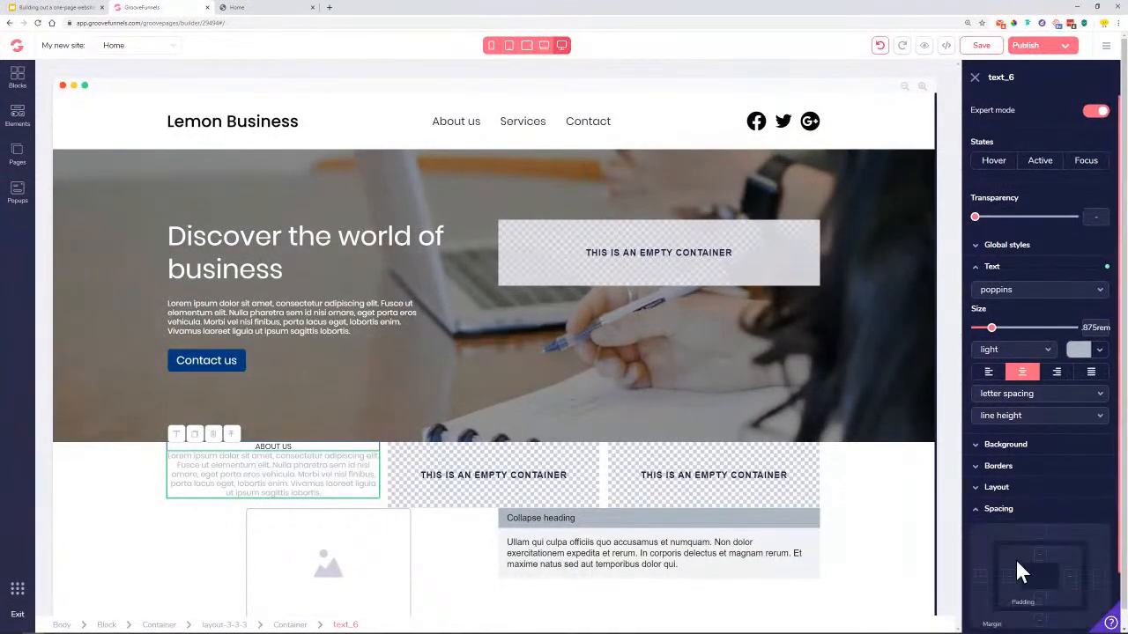
left_click(1070, 577)
scroll(1070, 564, "down", 1)
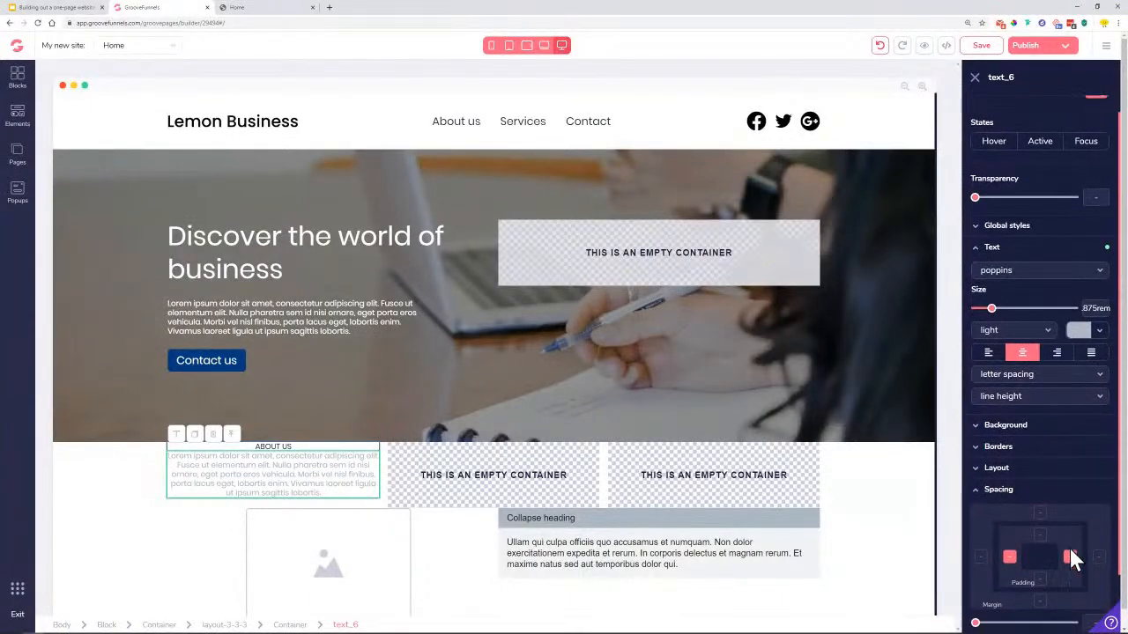
left_click_drag(978, 560, 1037, 571)
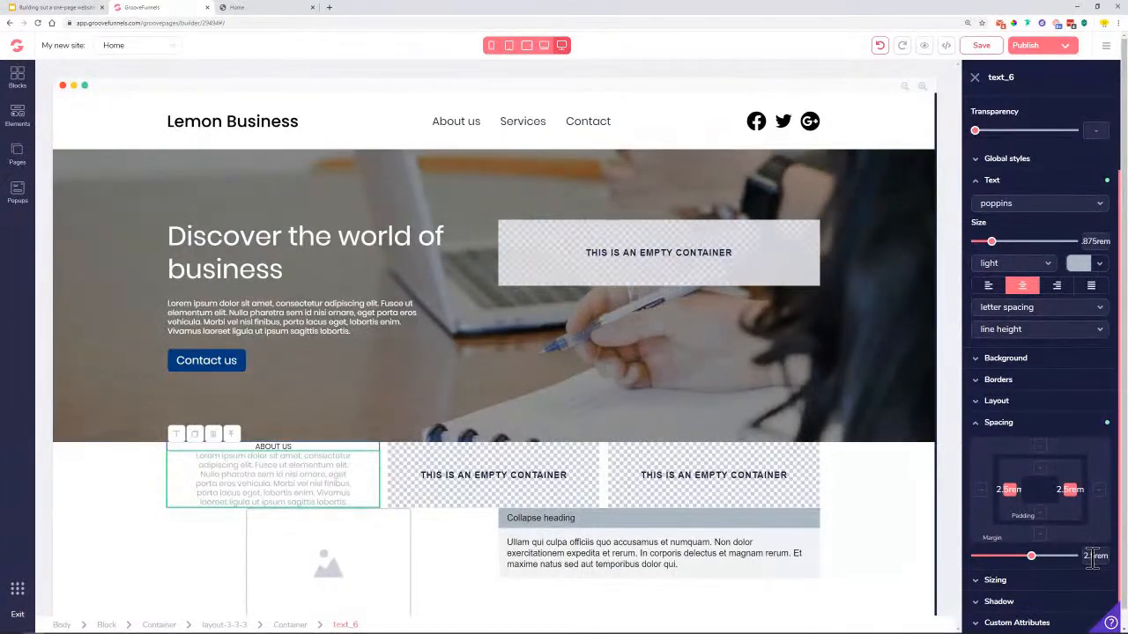
Add 0.25rem top padding to the About Us paragraph
left_click(272, 449)
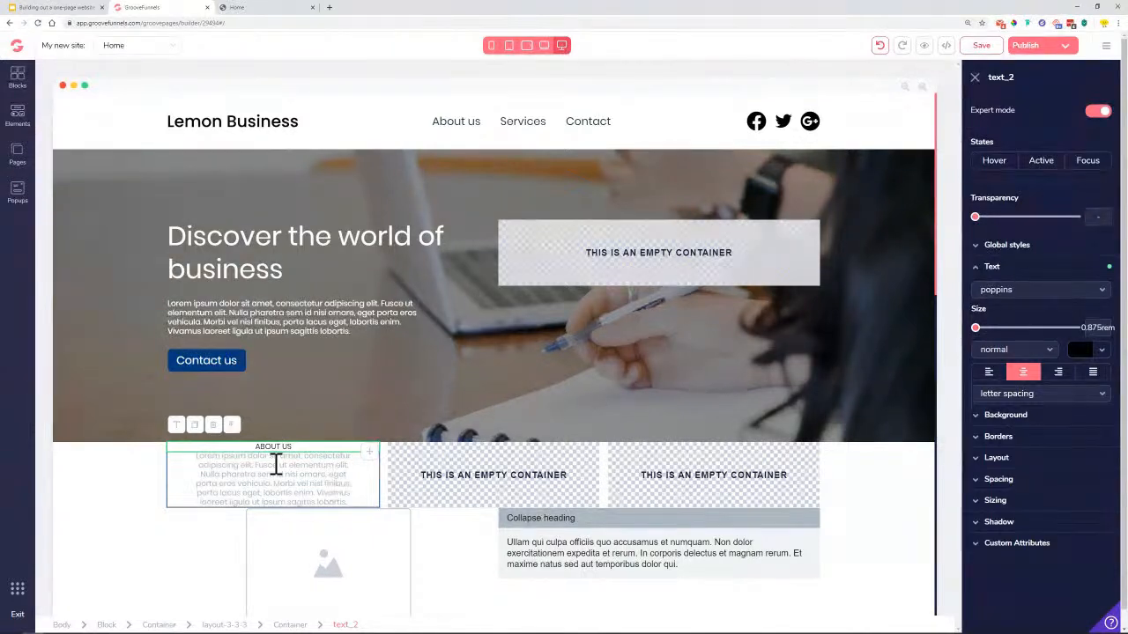
left_click(277, 464)
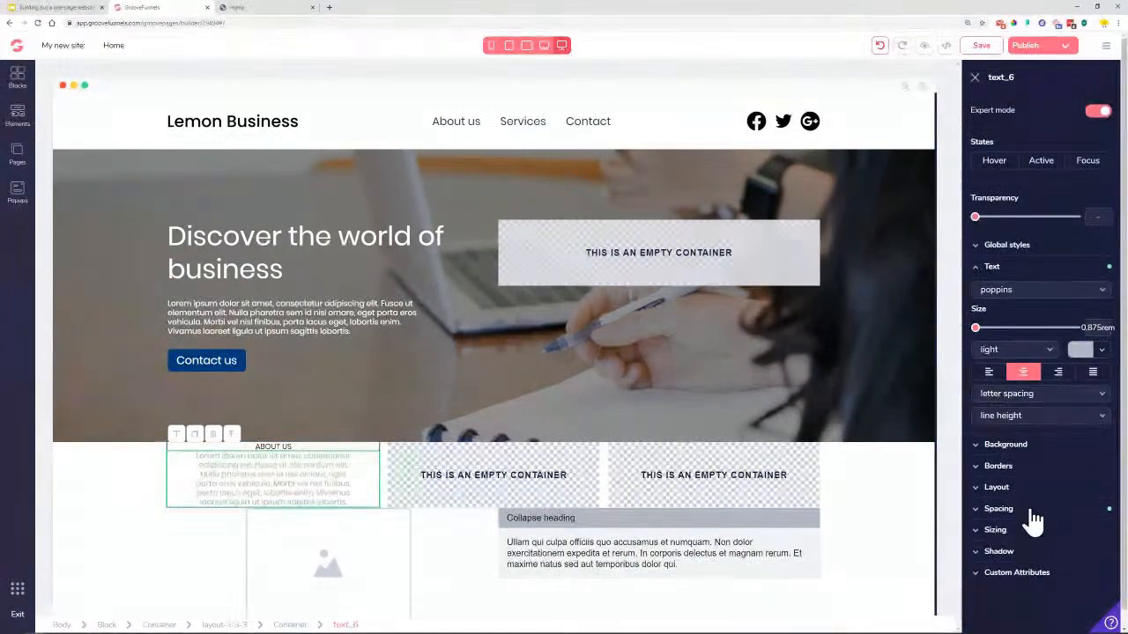
left_click(1034, 509)
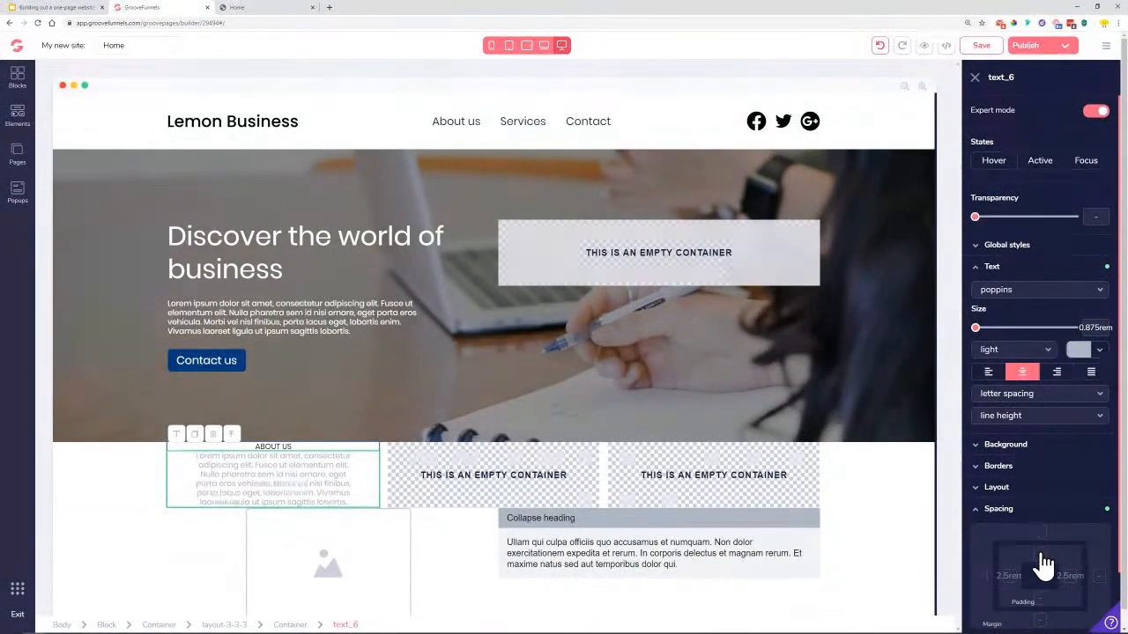
left_click(1040, 553)
left_click_drag(975, 557, 984, 557)
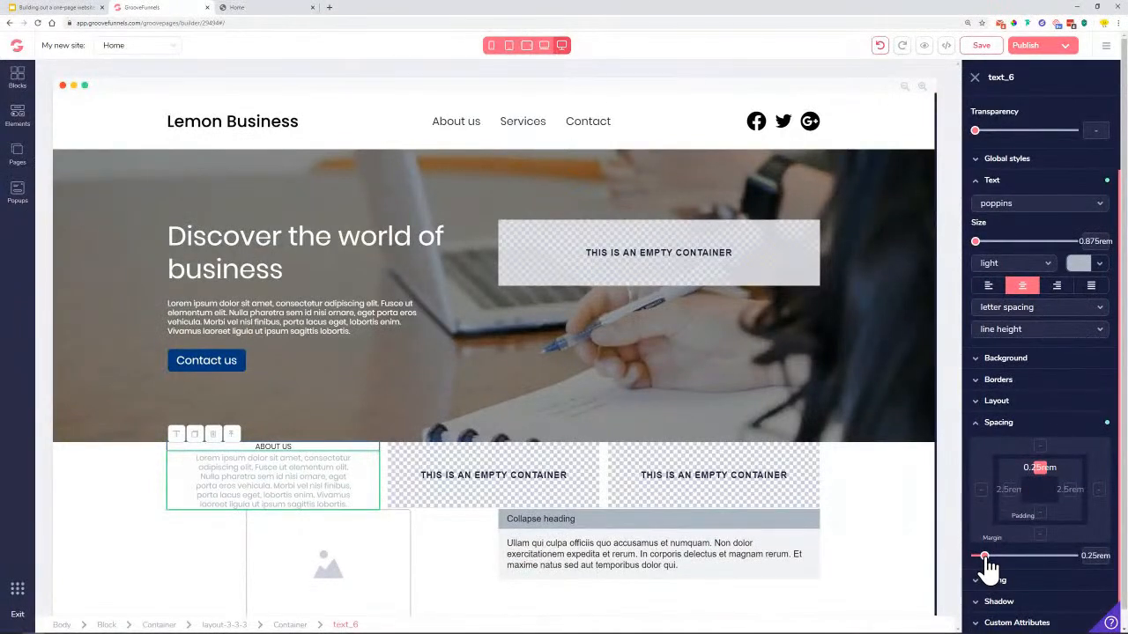
left_click(261, 480)
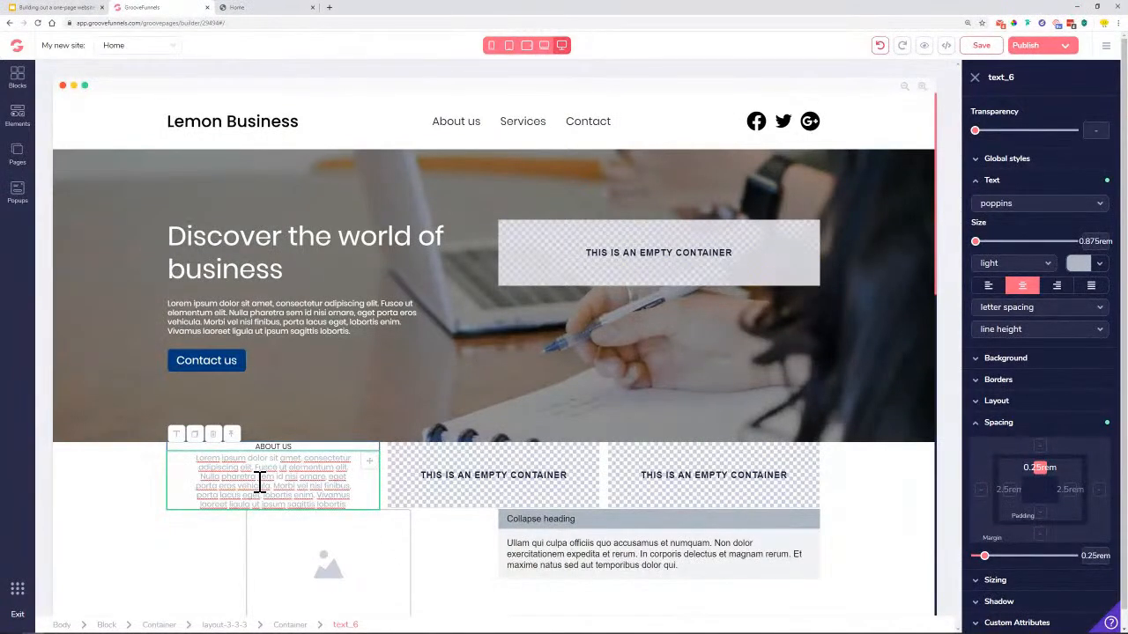
left_click(1012, 164)
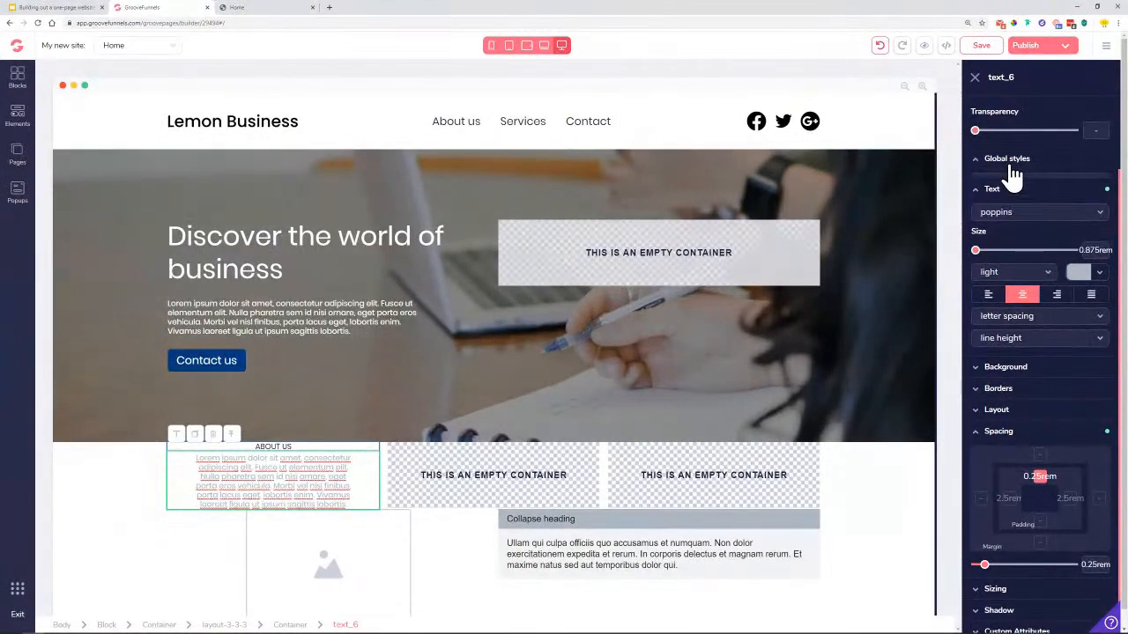
Save the paragraph's look as a new global style named 'Grey paragraph'
left_click(1017, 183)
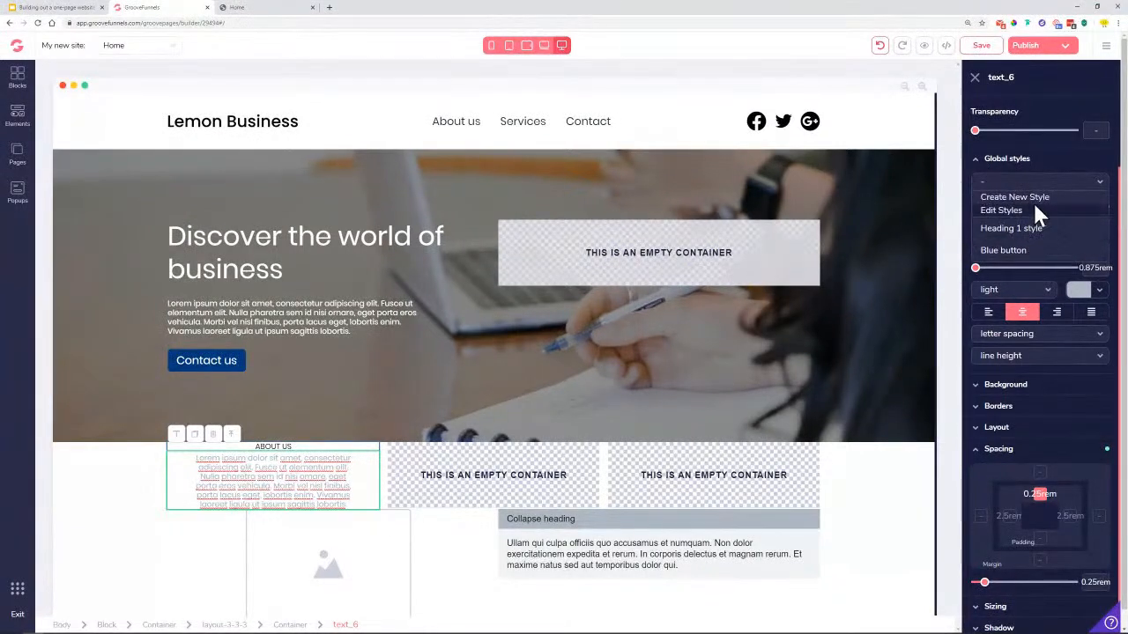
left_click(1035, 199)
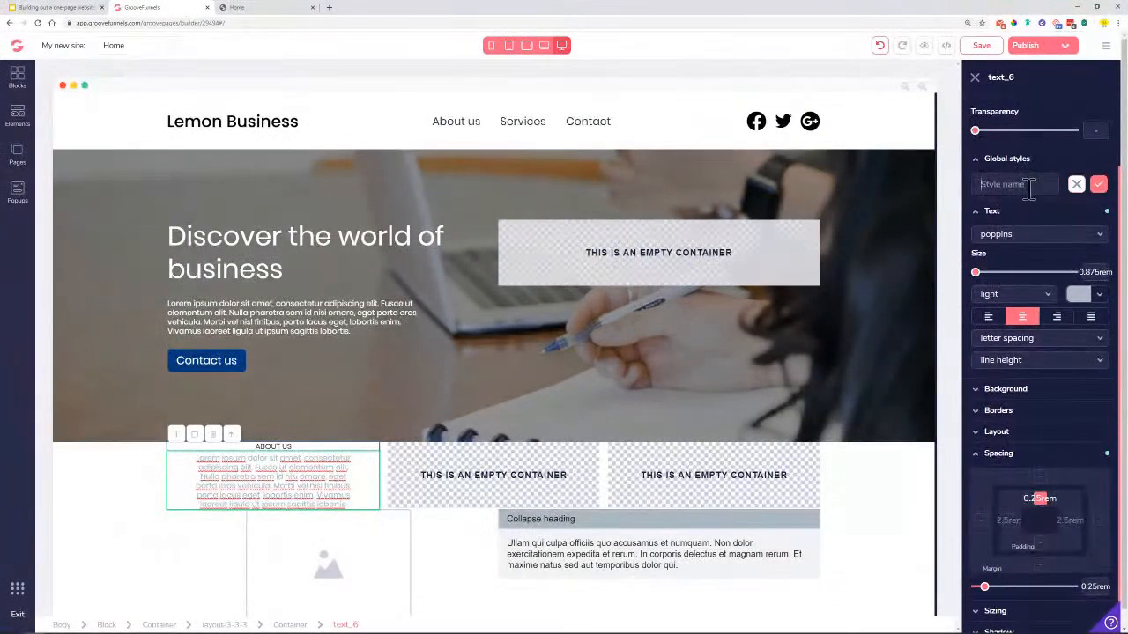
type("Grey paragraph")
left_click(1097, 186)
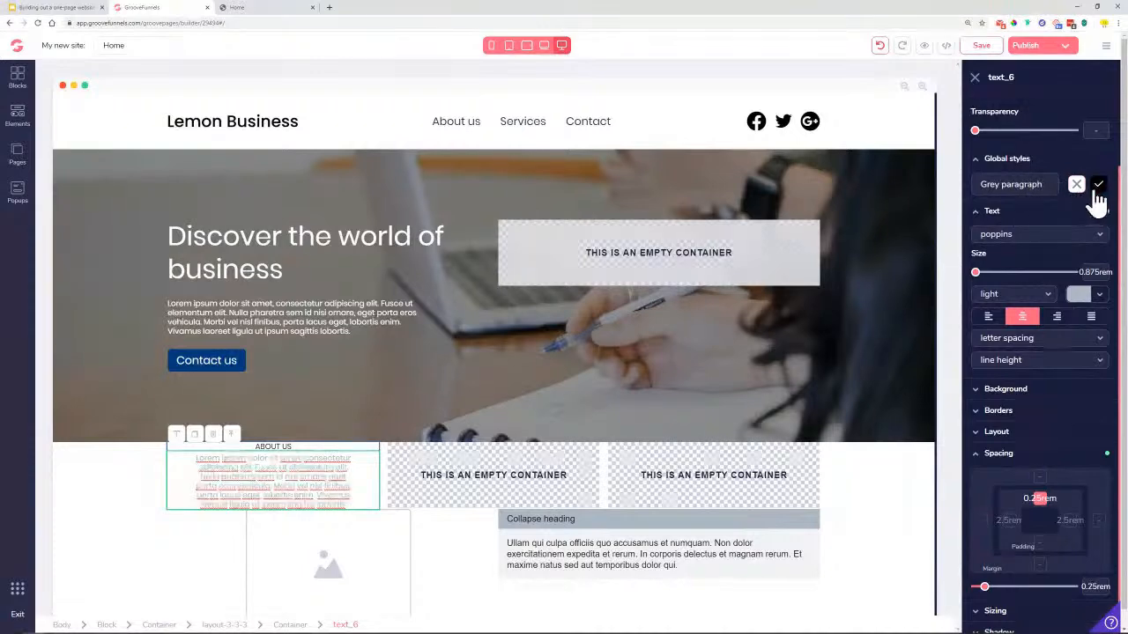
Save the ABOUT US heading's look as a new global style named 'Small Heading'
left_click(274, 447)
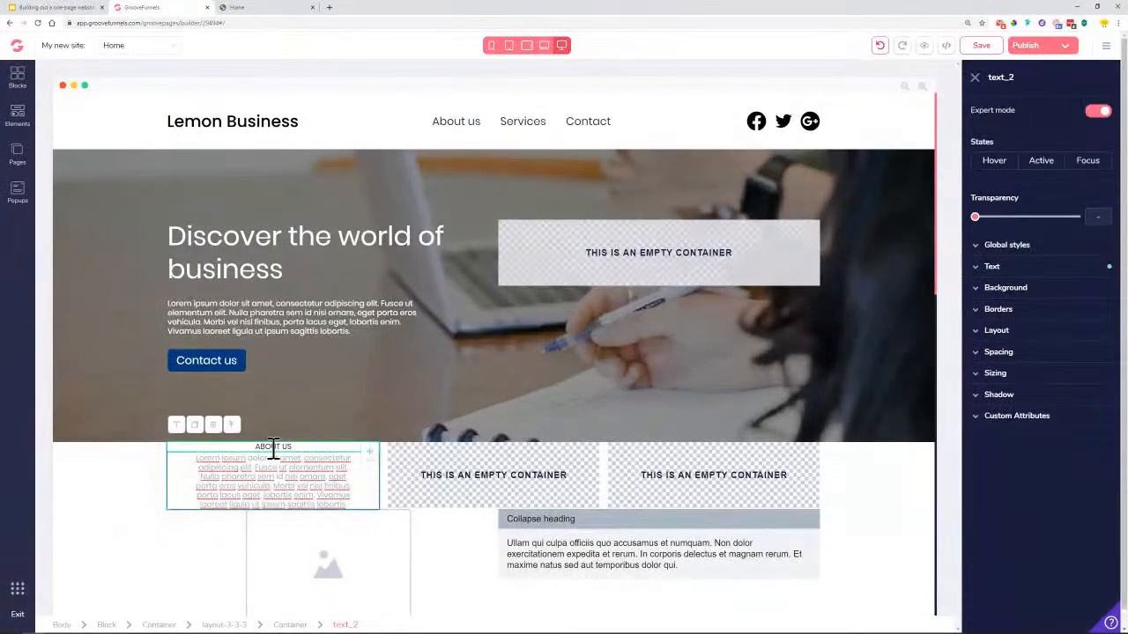
left_click(1031, 250)
left_click(1041, 272)
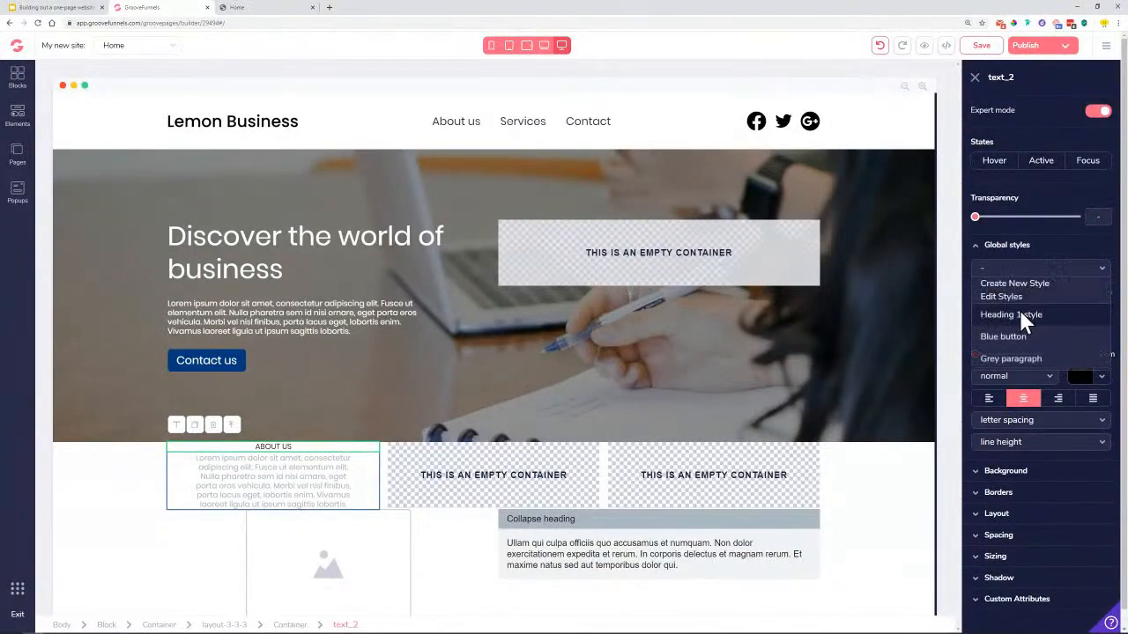
left_click(1023, 285)
left_click(1018, 273)
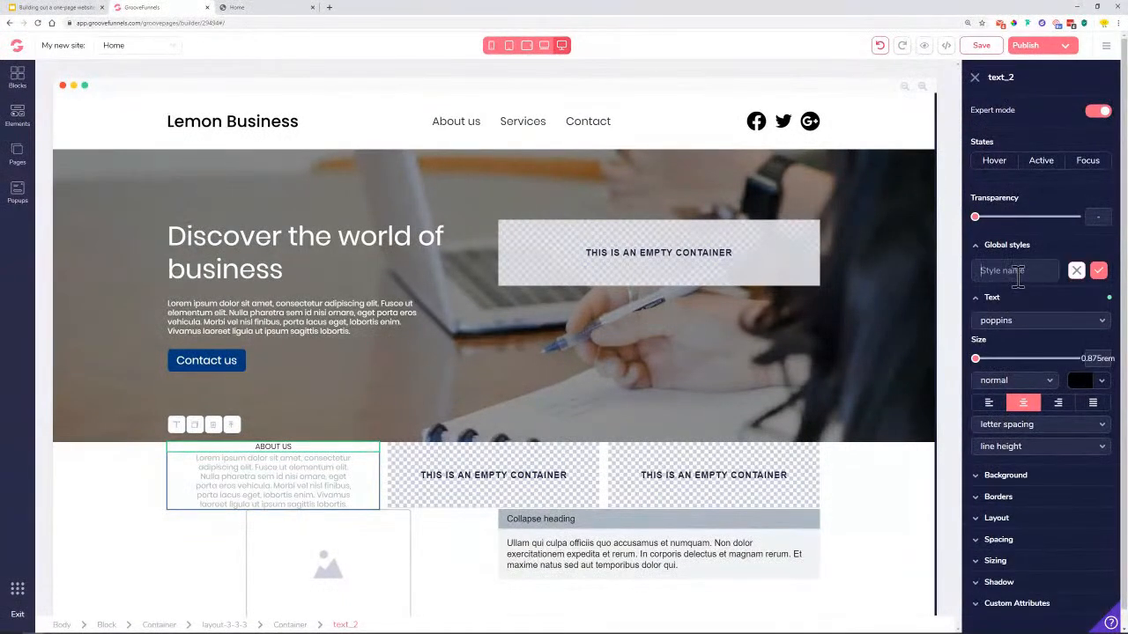
type("Small Headingading")
left_click(1098, 271)
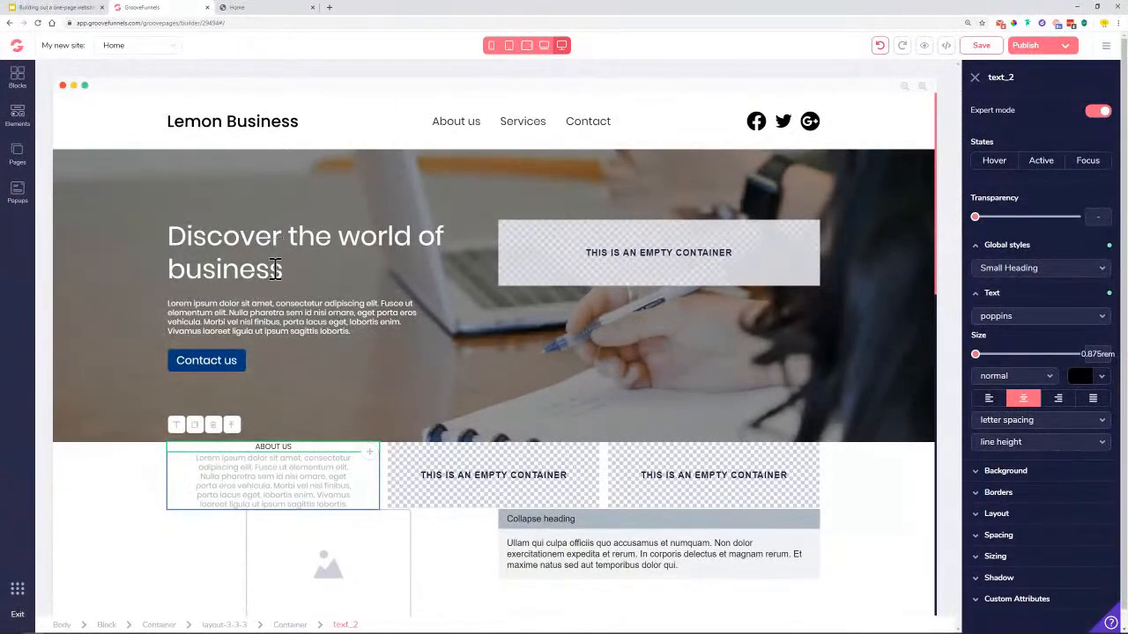
Duplicate the About Us column, then delete the duplicate
scroll(473, 413, "down", 1)
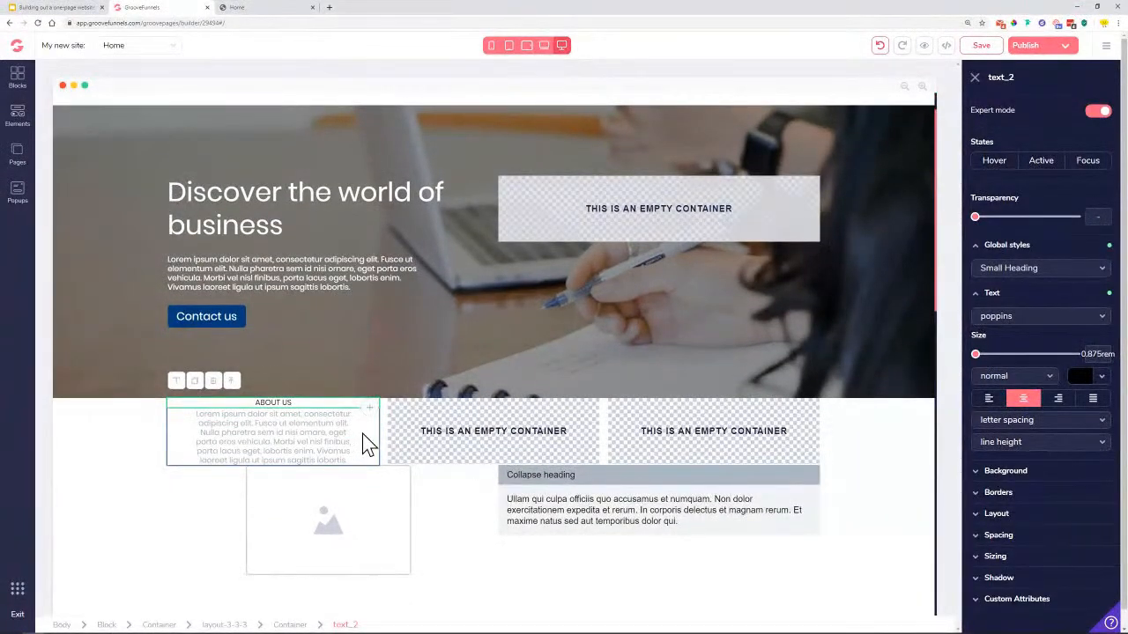
left_click(317, 448)
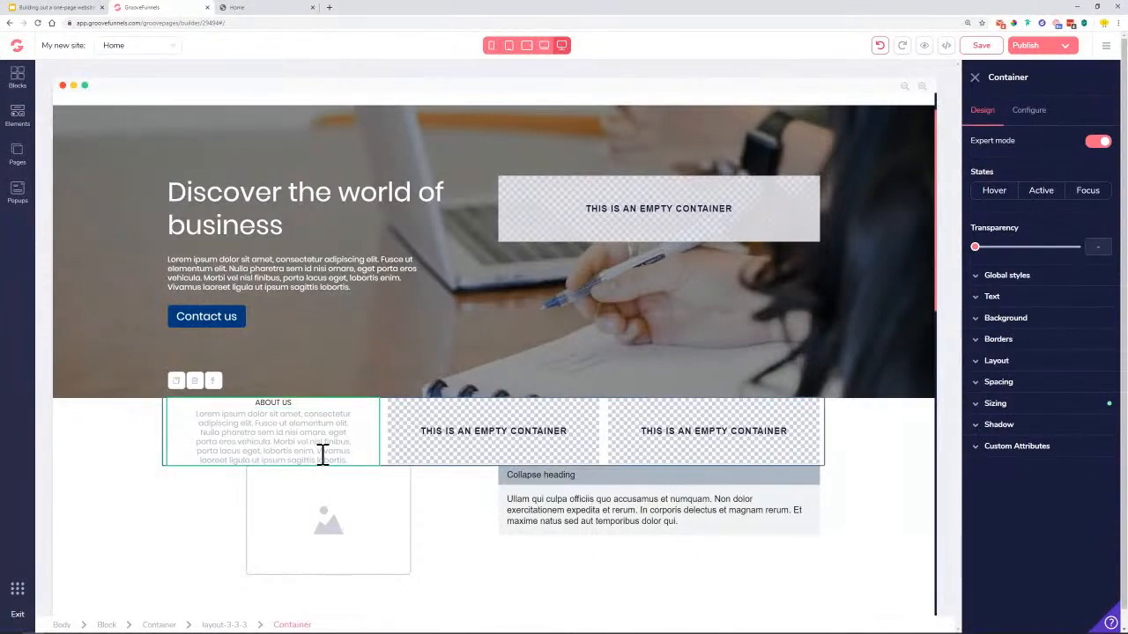
left_click(176, 382)
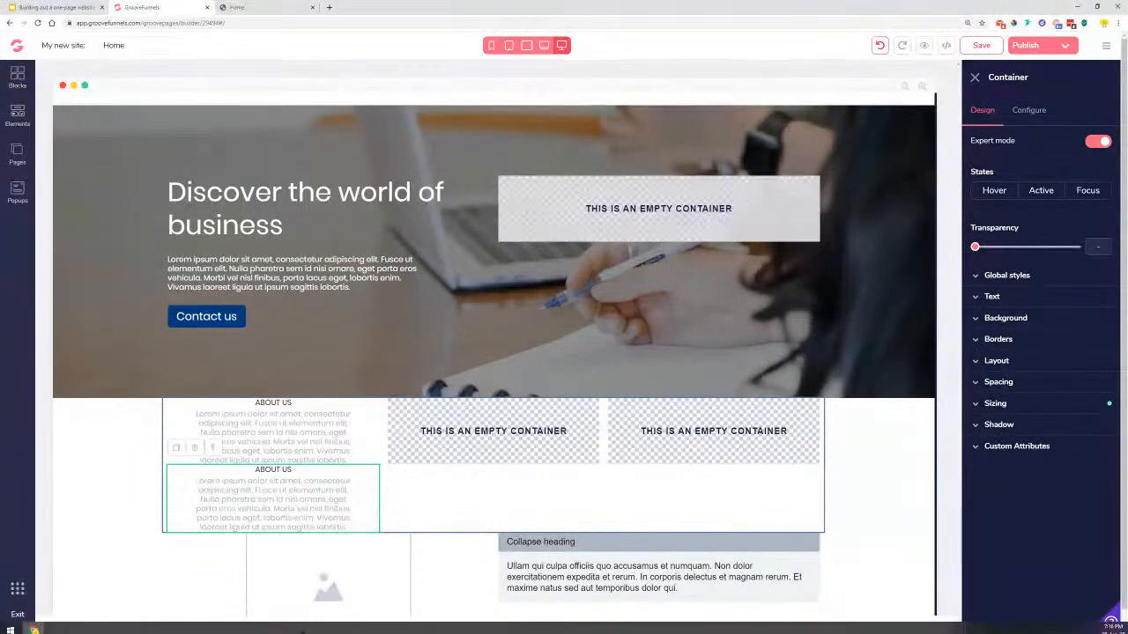
left_click(194, 448)
left_click(582, 356)
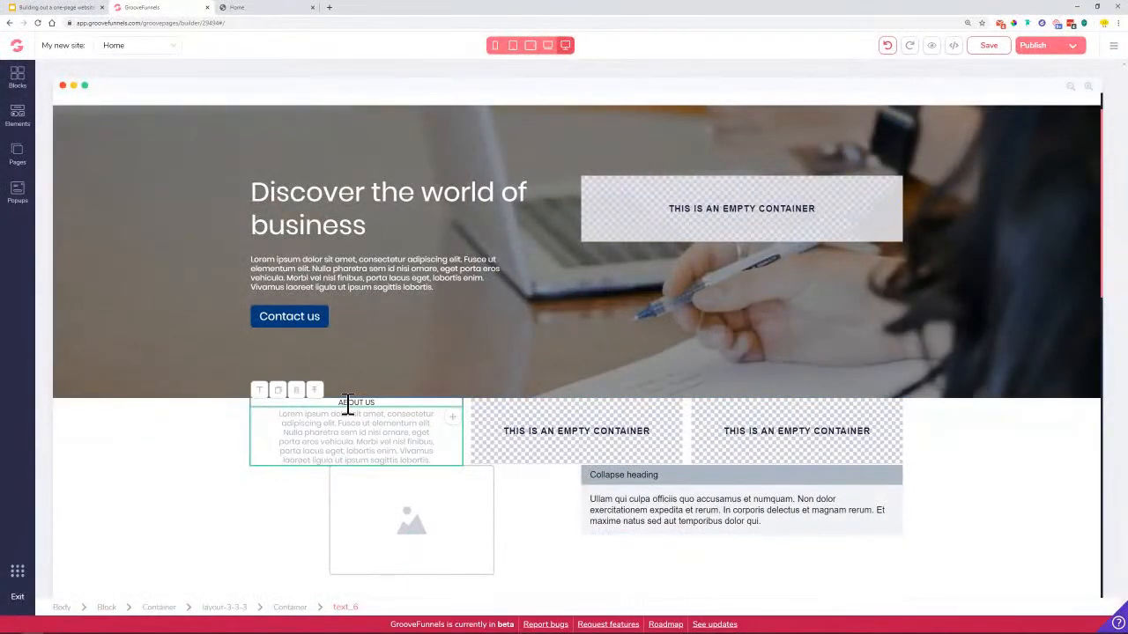
Copy the ABOUT US heading and paragraph into the middle column
left_click(348, 405)
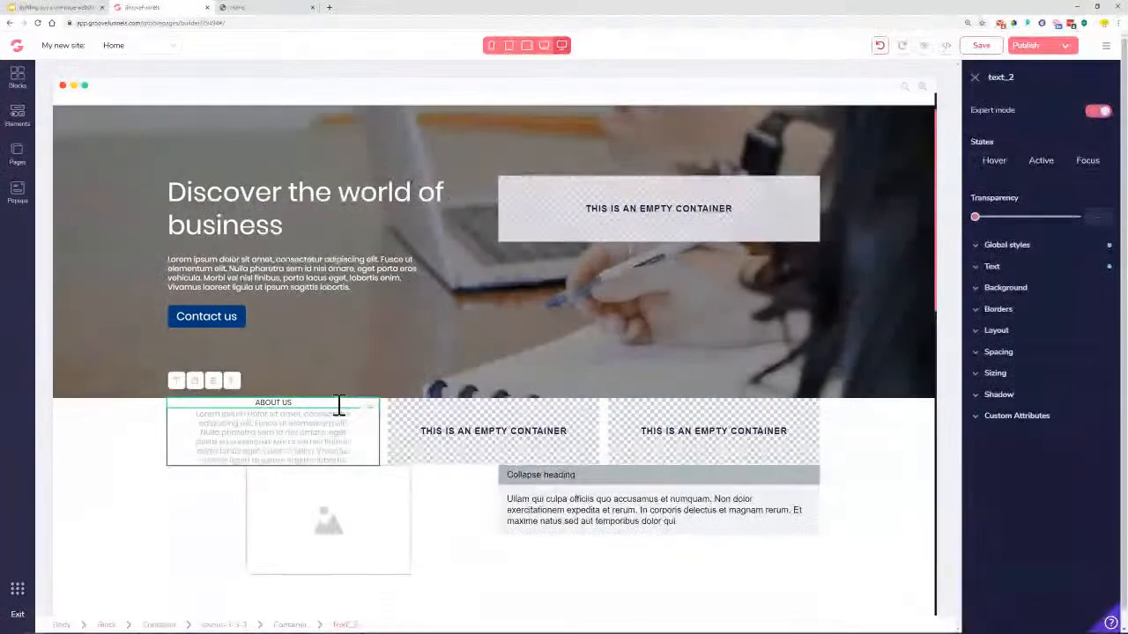
left_click(195, 383)
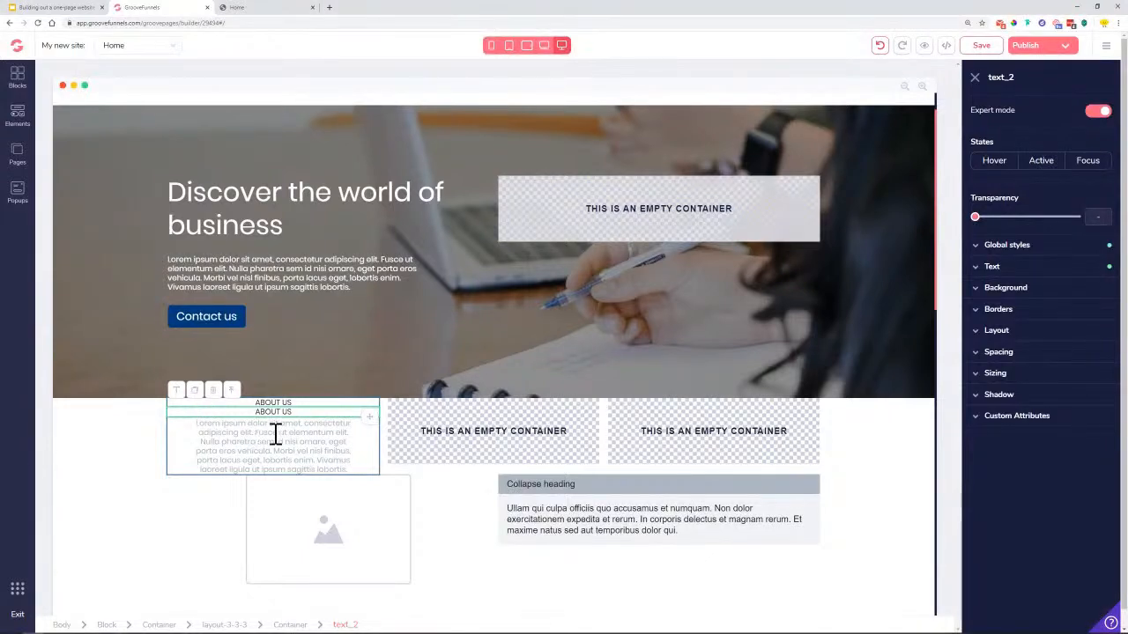
left_click_drag(377, 427, 471, 435)
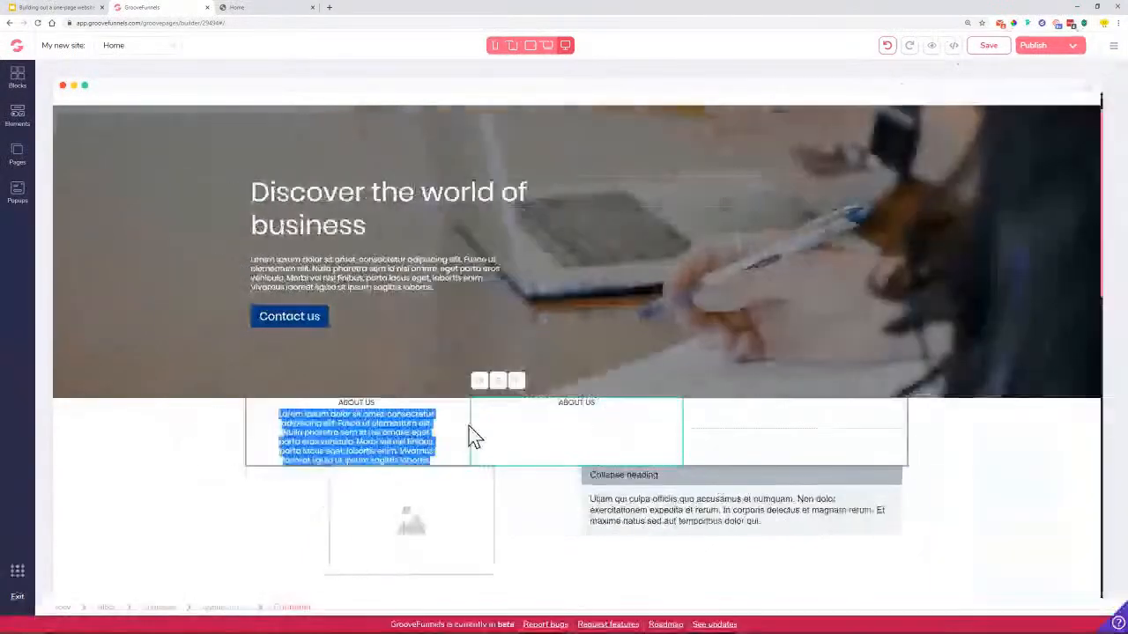
left_click(343, 431)
left_click(195, 392)
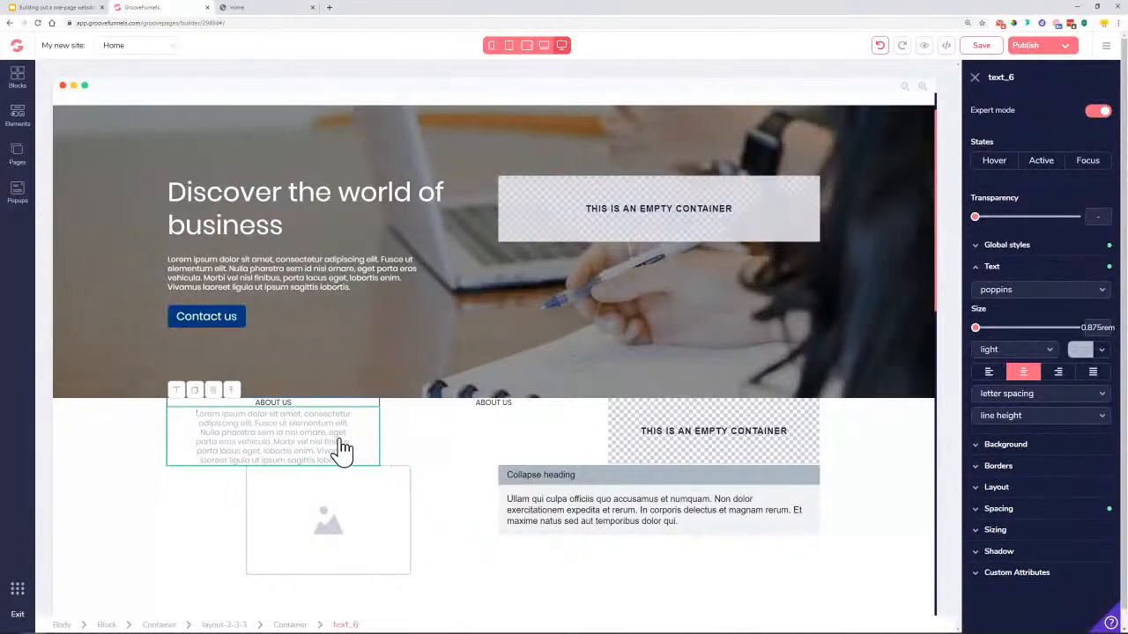
left_click_drag(368, 486, 543, 434)
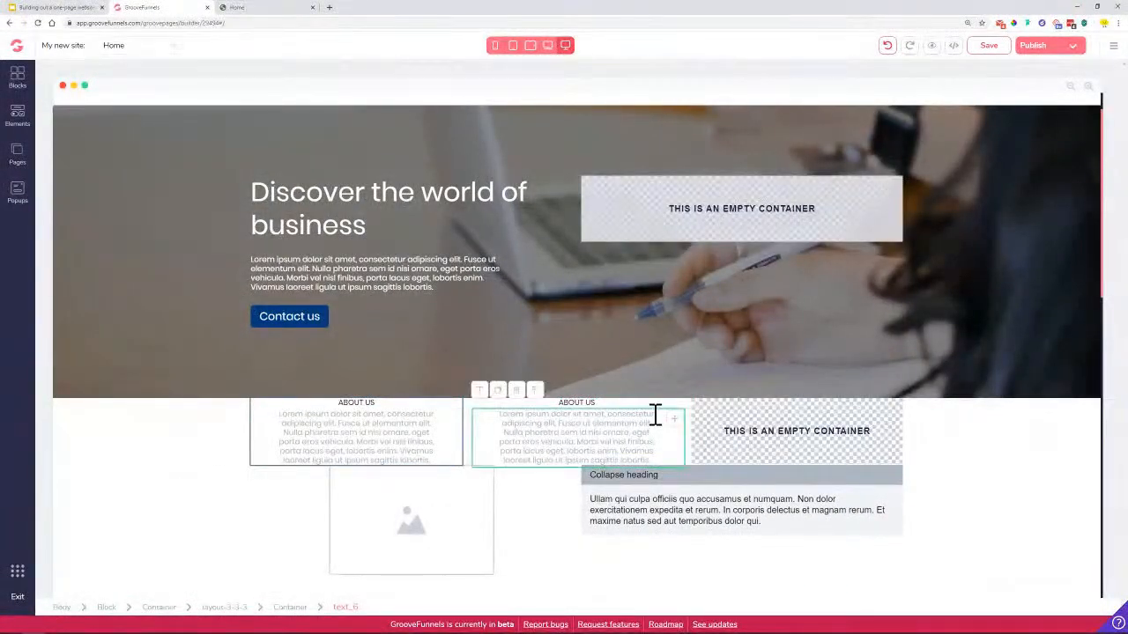
left_click(596, 404)
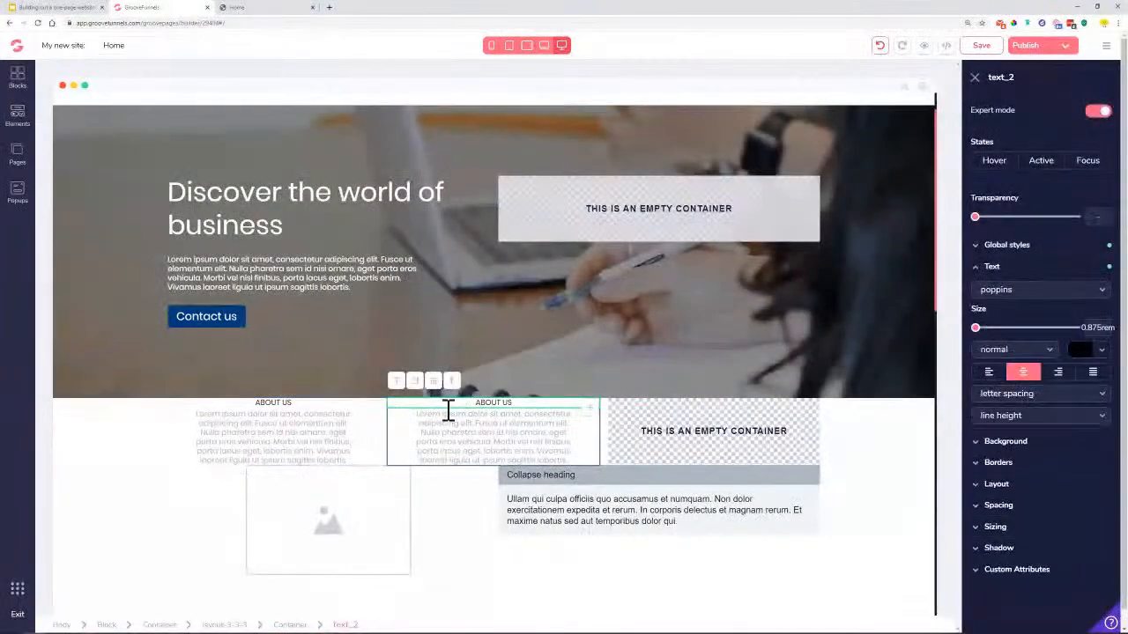
left_click_drag(417, 394, 680, 440)
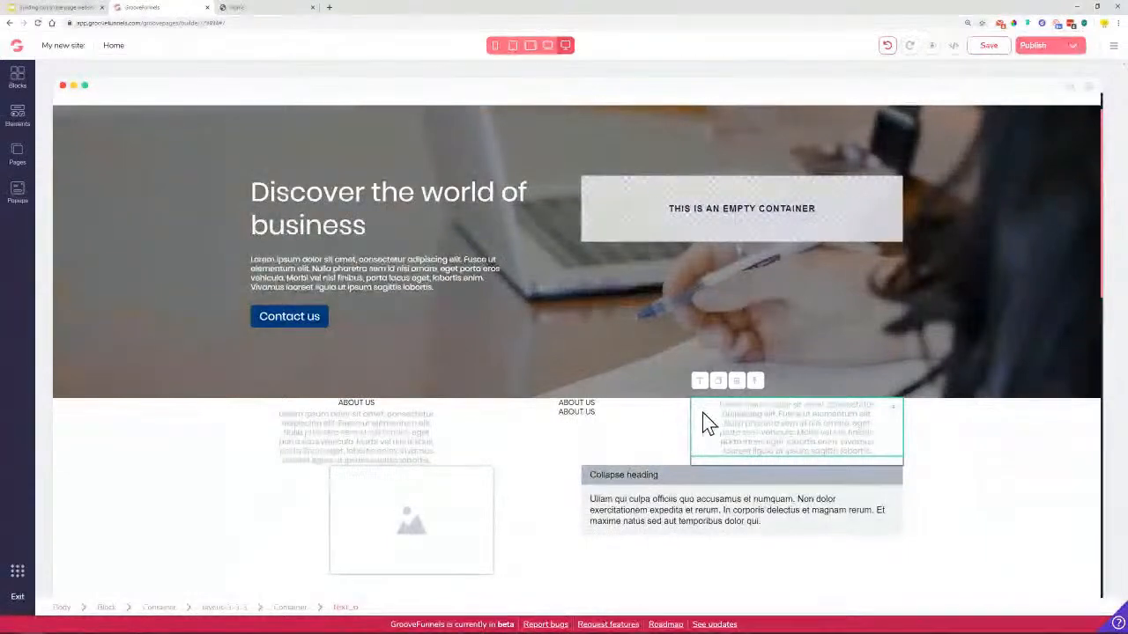
left_click(888, 47)
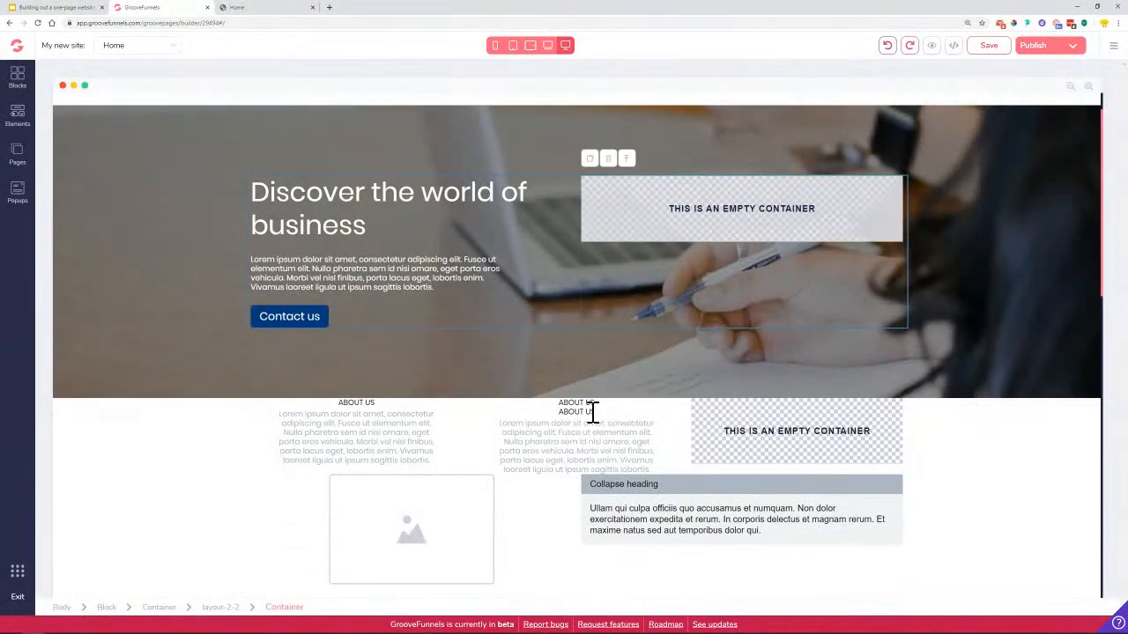
Move an ABOUT US heading and a copied lorem paragraph into the right column
left_click(588, 411)
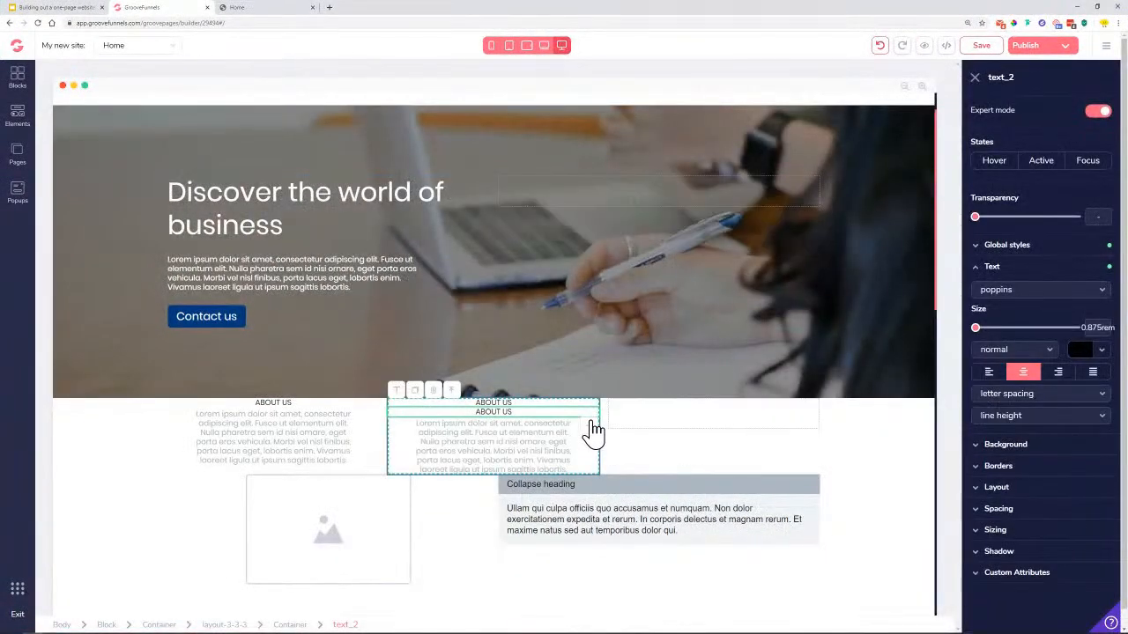
left_click_drag(561, 414, 646, 431)
left_click(523, 430)
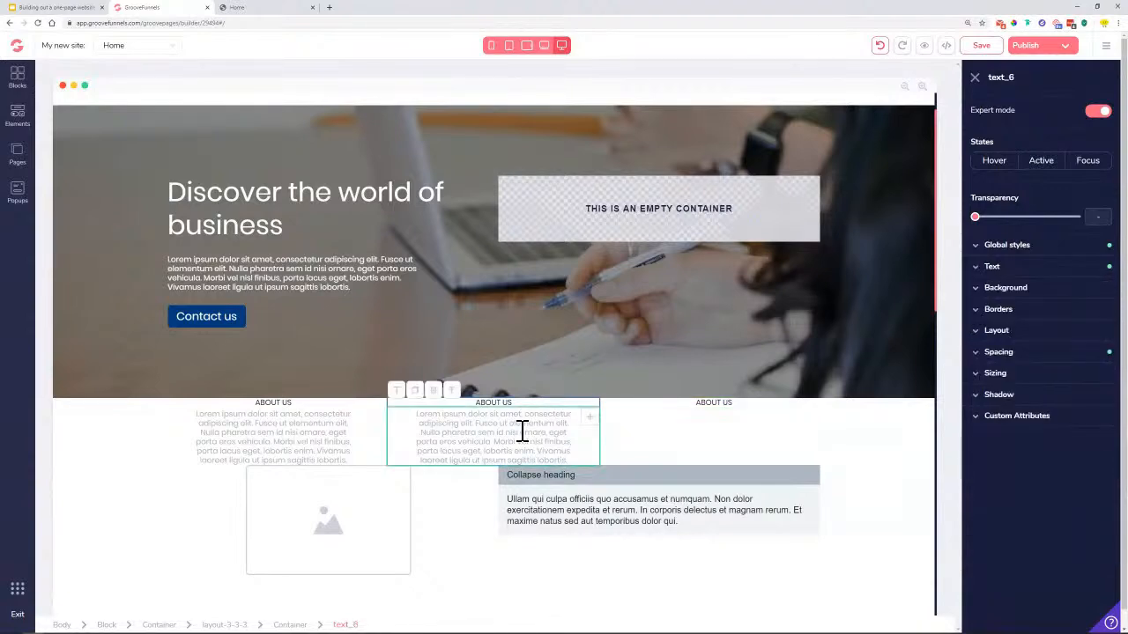
left_click(415, 393)
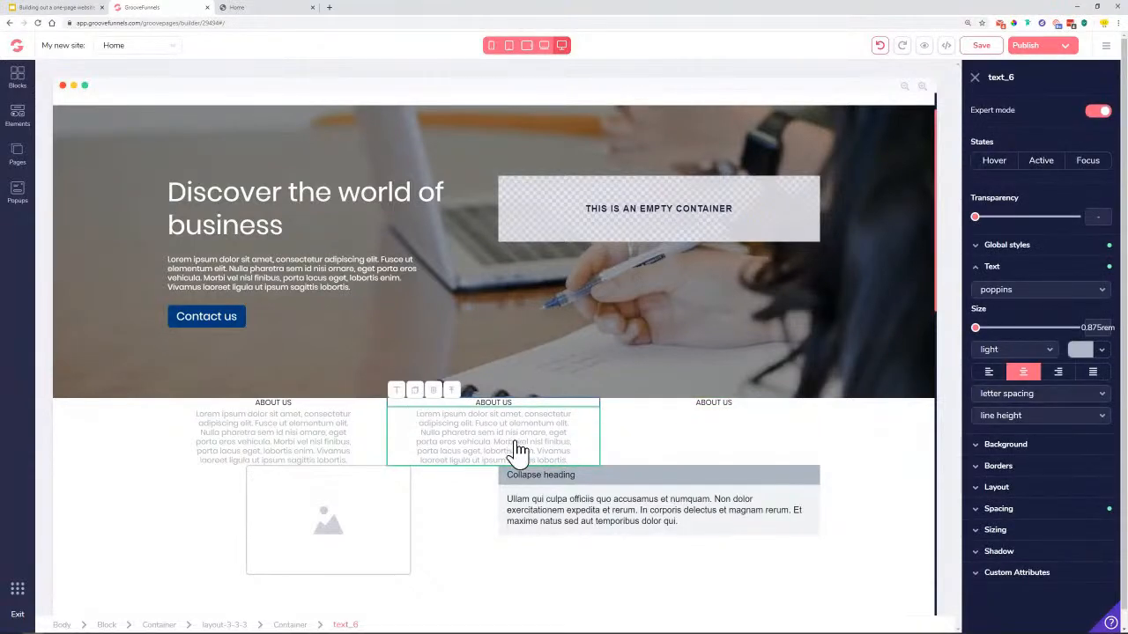
left_click_drag(586, 487, 809, 440)
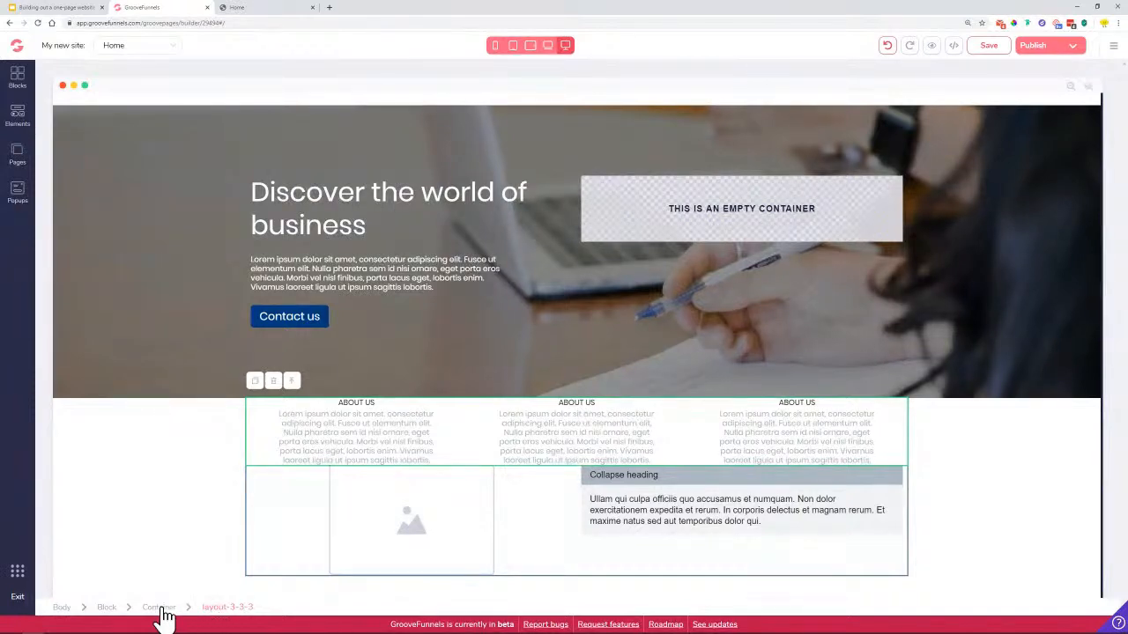
Set the column container's top margin to 6rem
left_click(169, 608)
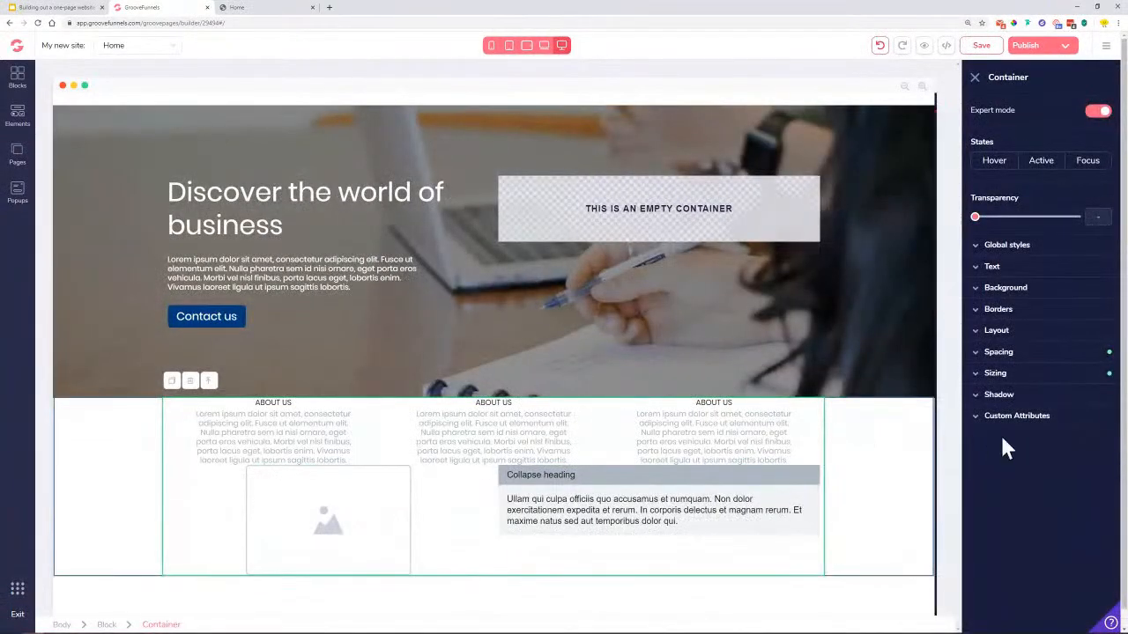
left_click(1014, 354)
left_click(1040, 377)
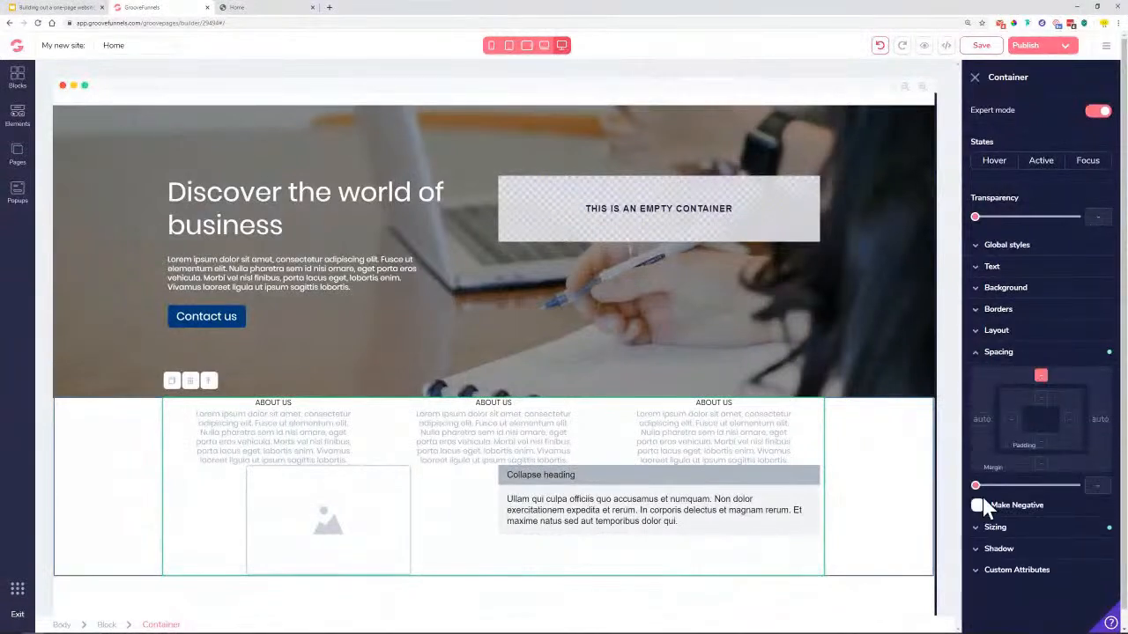
left_click_drag(976, 485, 1064, 500)
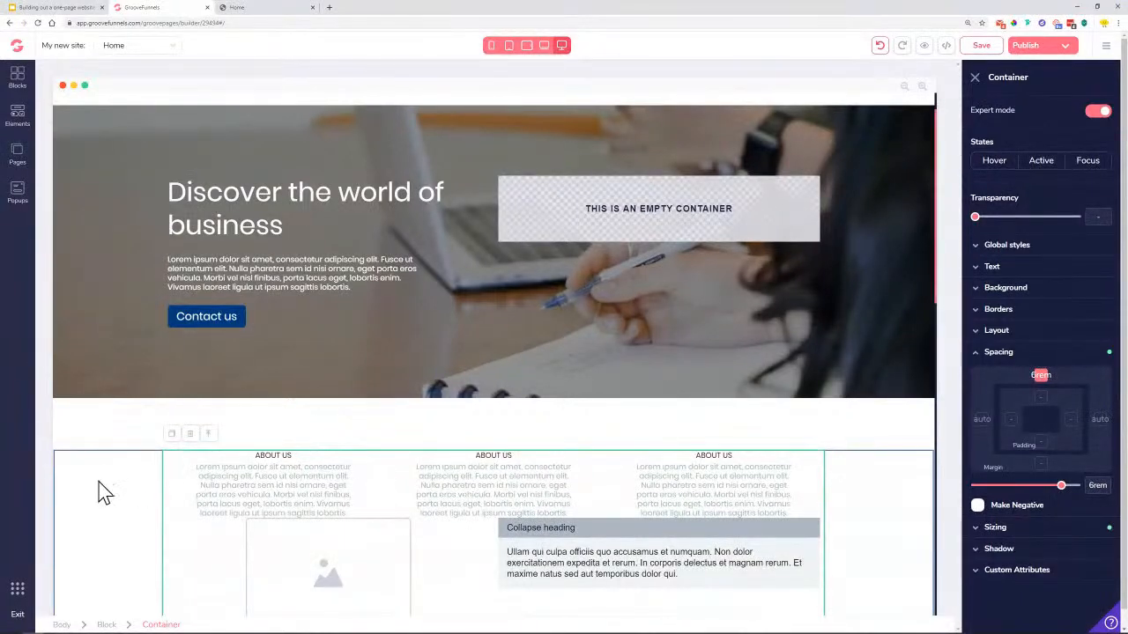
scroll(124, 478, "down", 2)
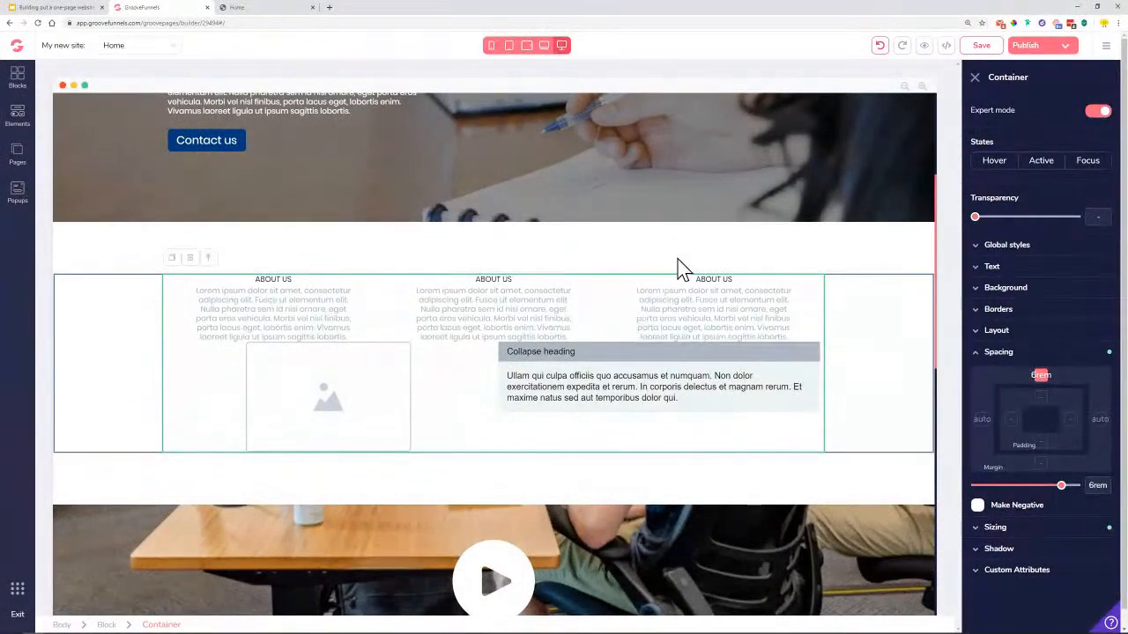
left_click(264, 8)
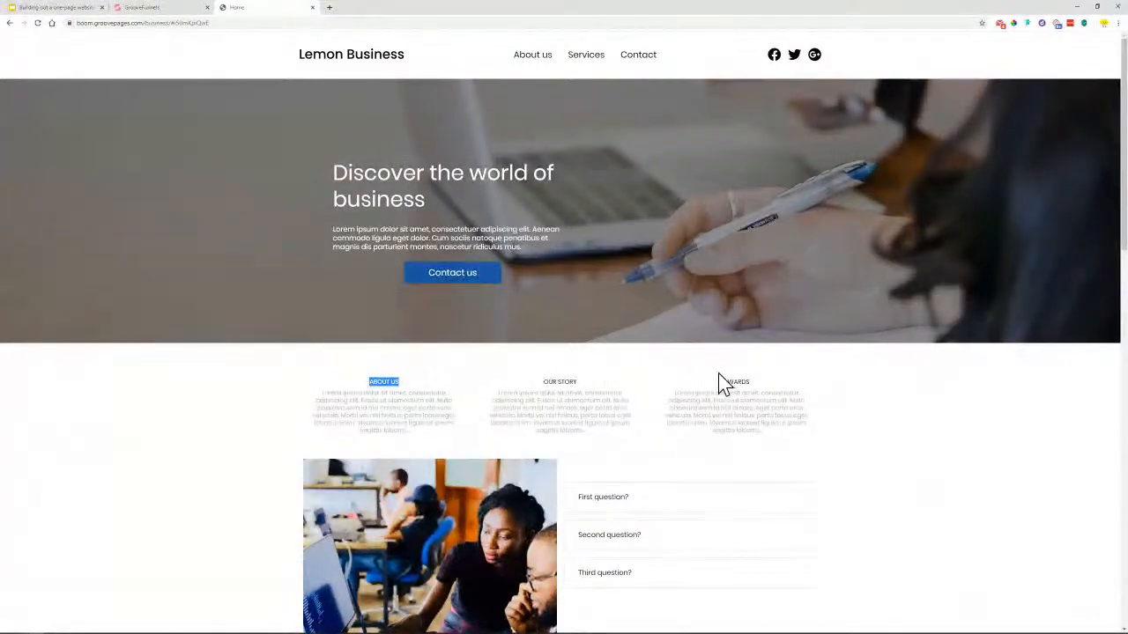
Rename the middle and right column headings to OUR STORY and AWARDS
left_click(174, 9)
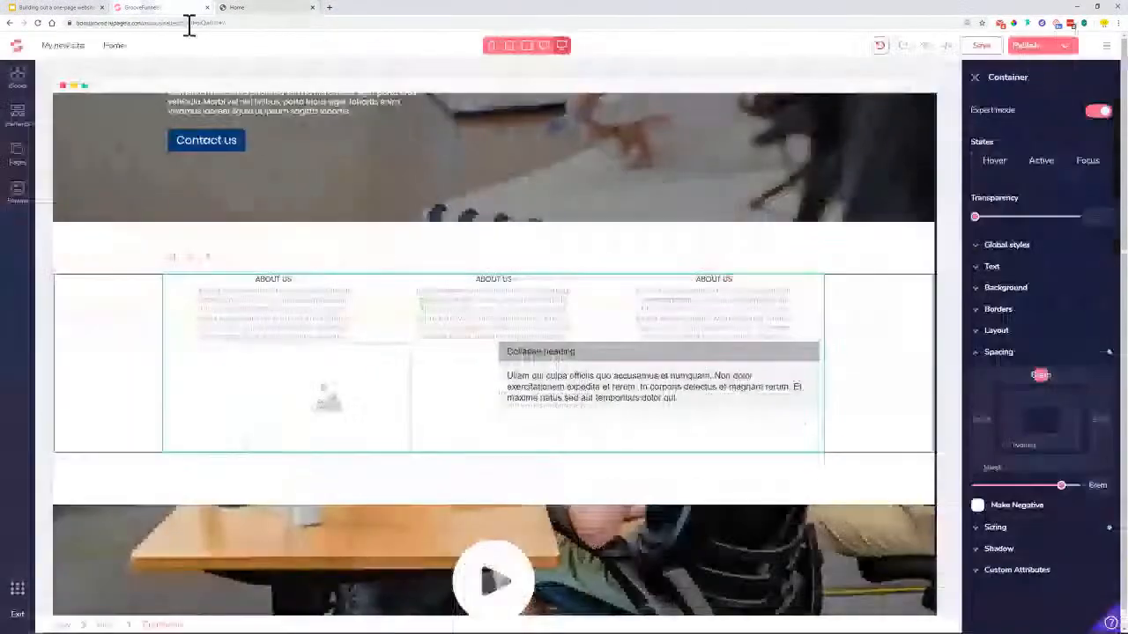
double_click(491, 278)
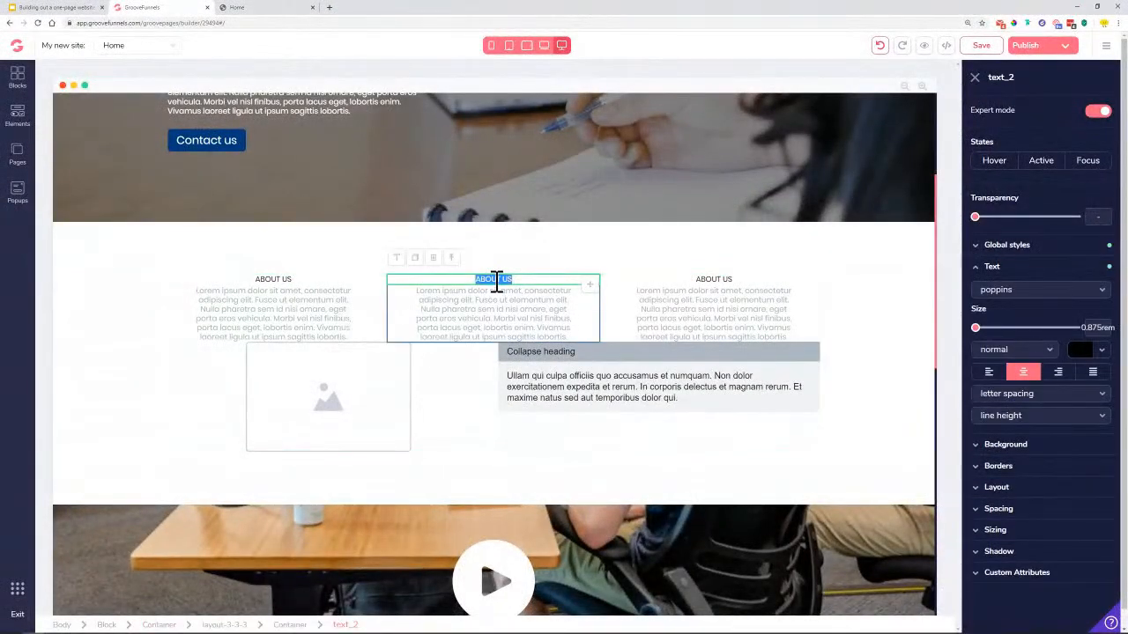
double_click(496, 279)
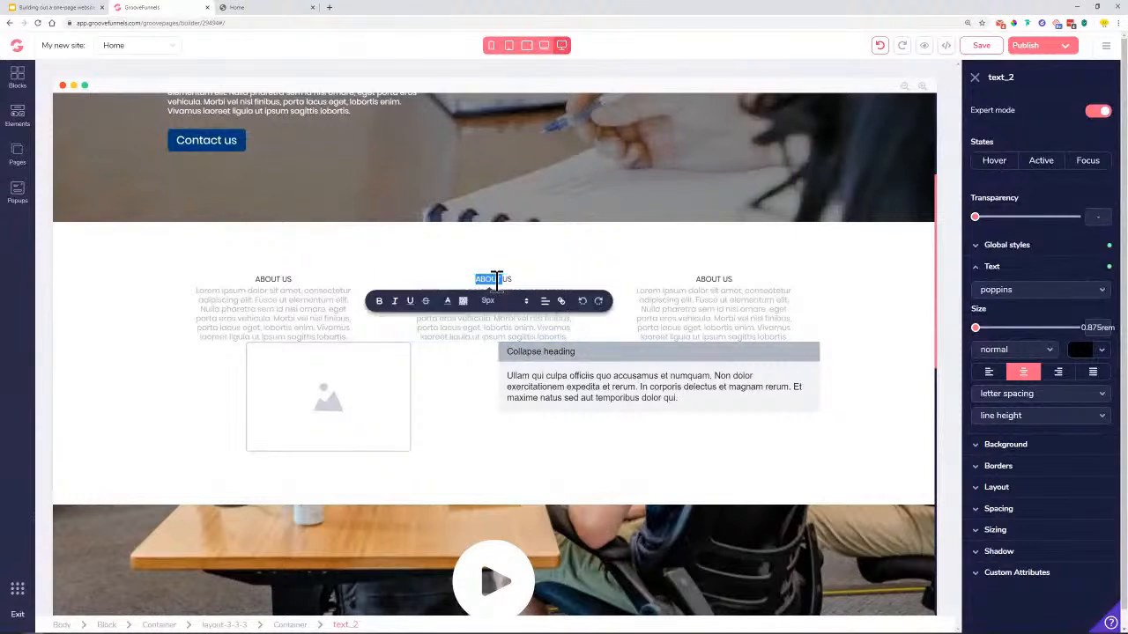
type("OUR STORY")
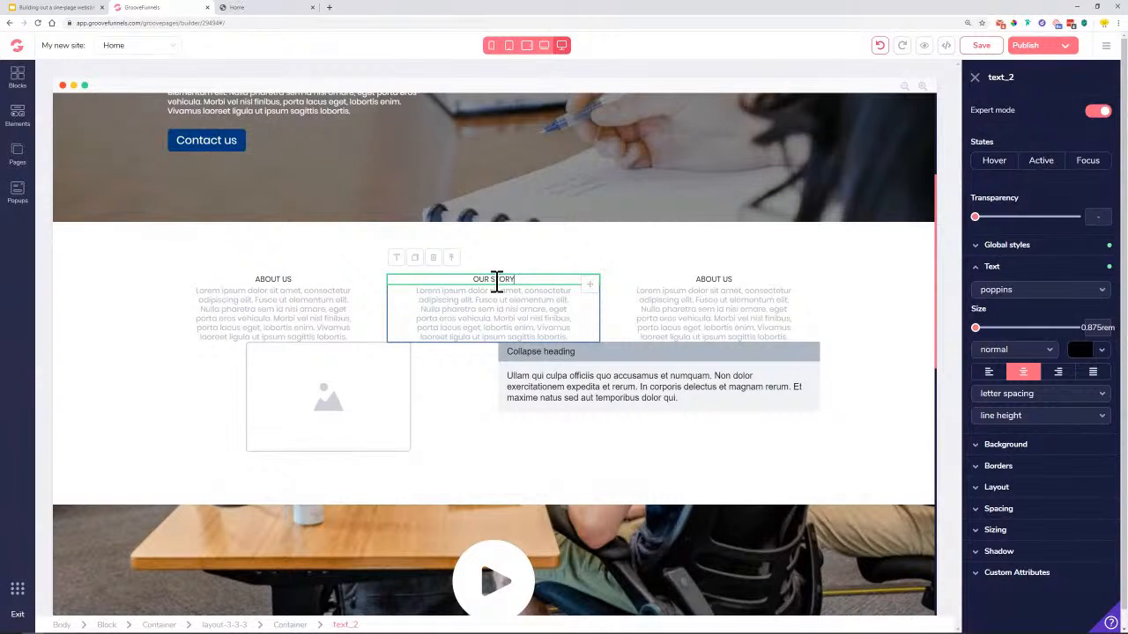
left_click(716, 278)
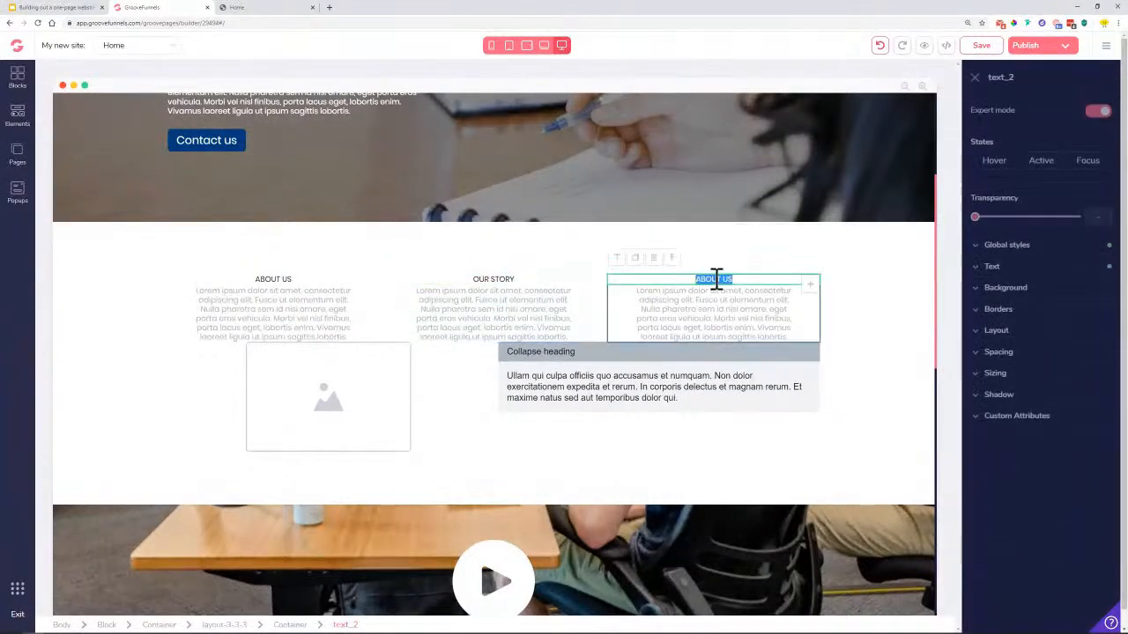
double_click(716, 279)
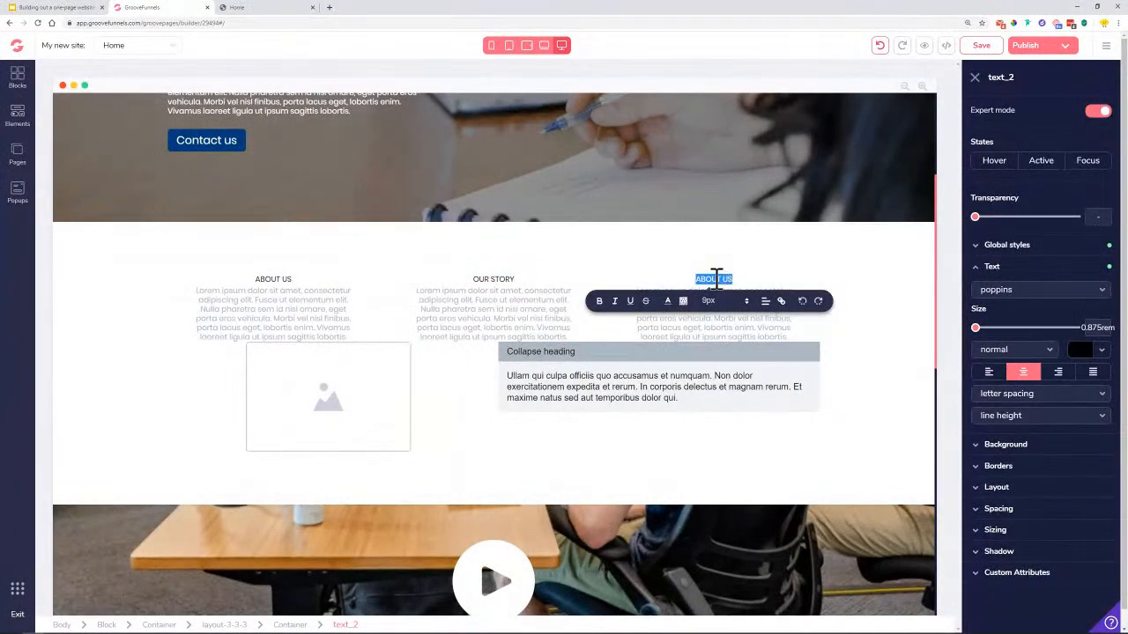
type("AWARDS")
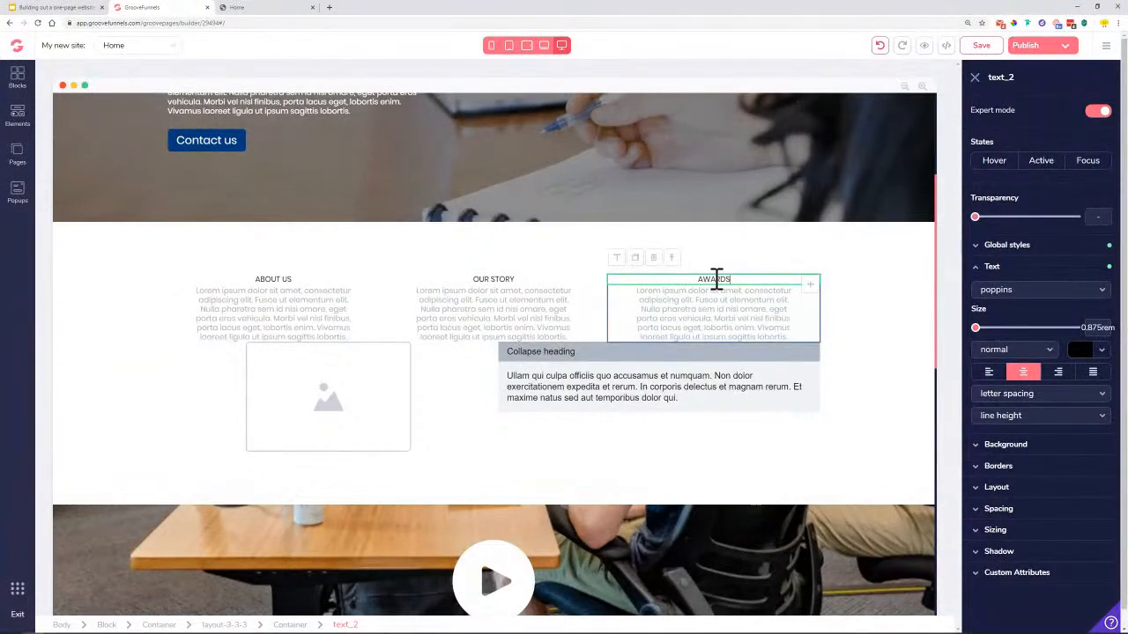
left_click(871, 345)
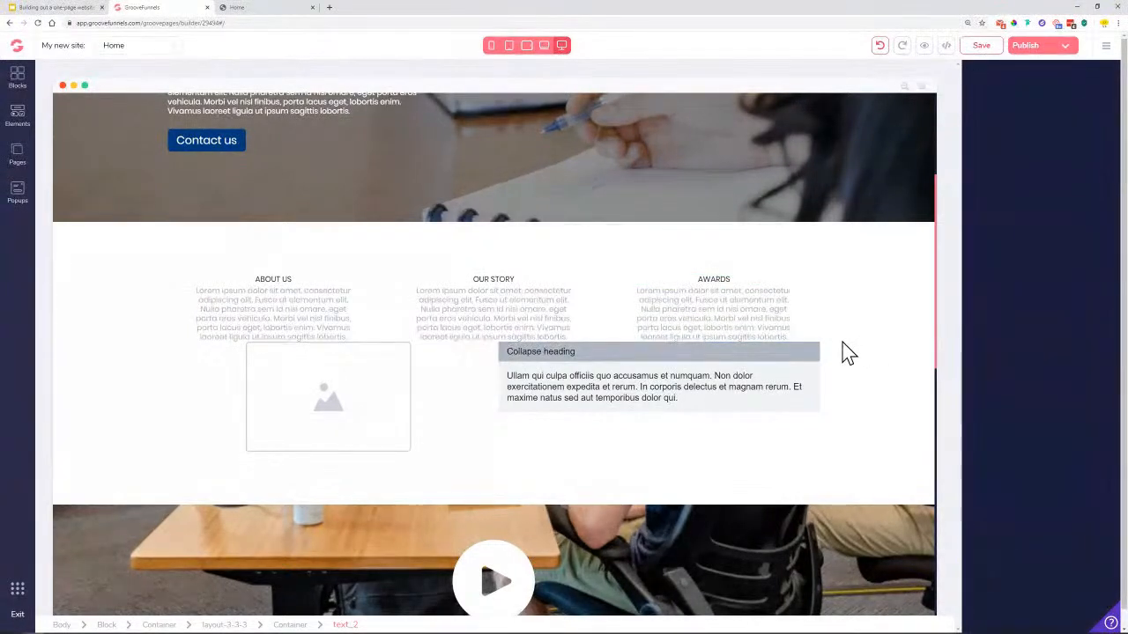
left_click(259, 8)
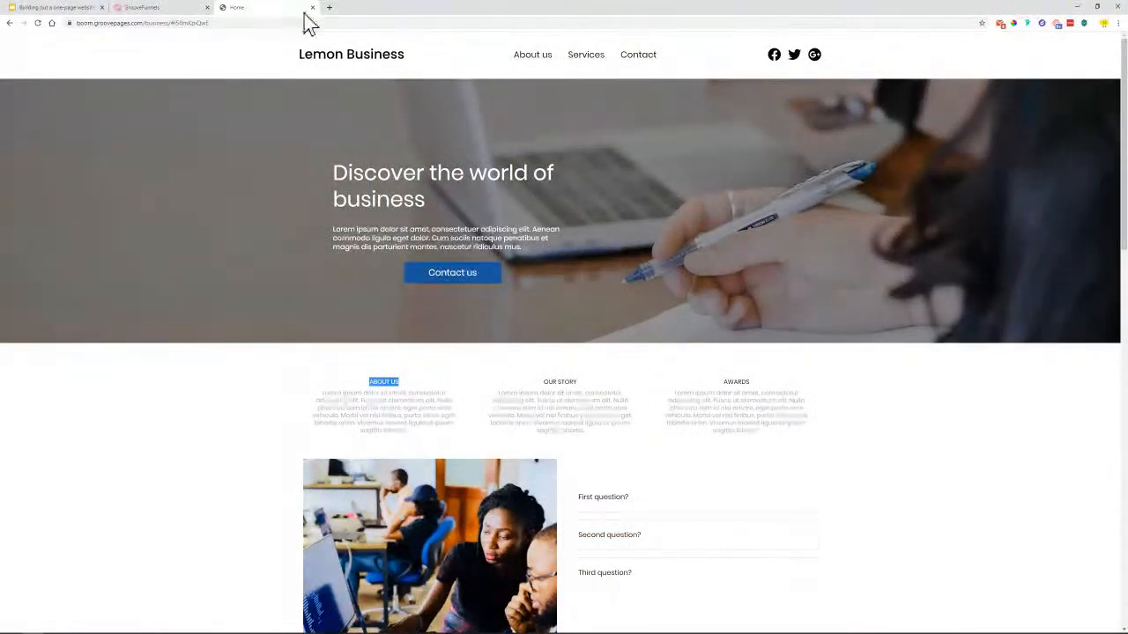
left_click(183, 8)
Select the layout-3-3-3 row and give it a 6rem bottom margin
left_click(279, 315)
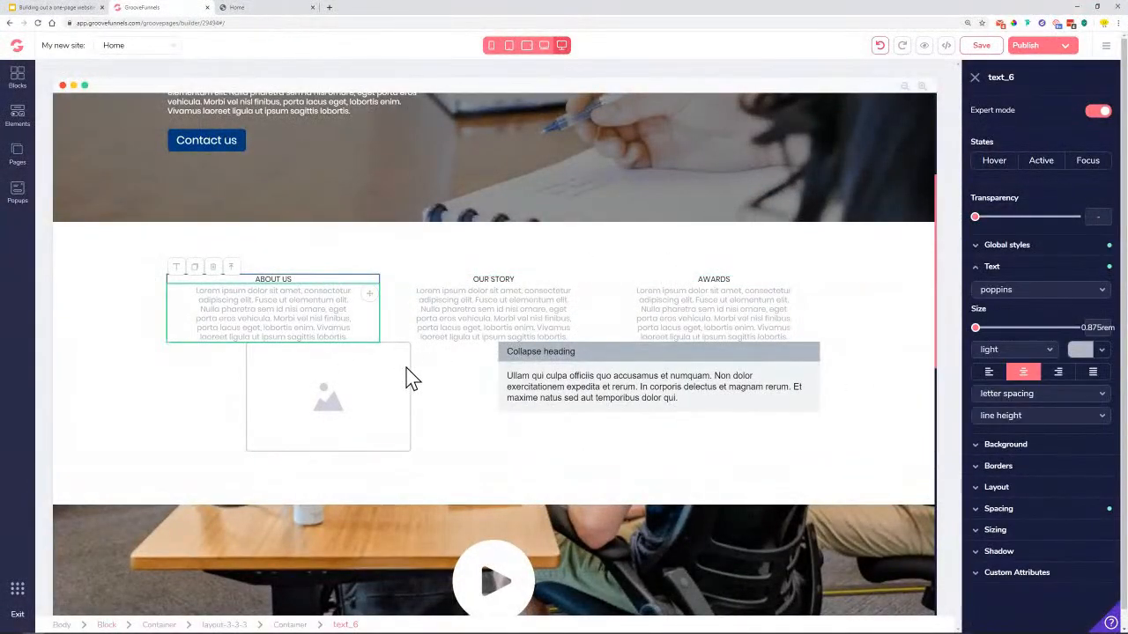
left_click(416, 319)
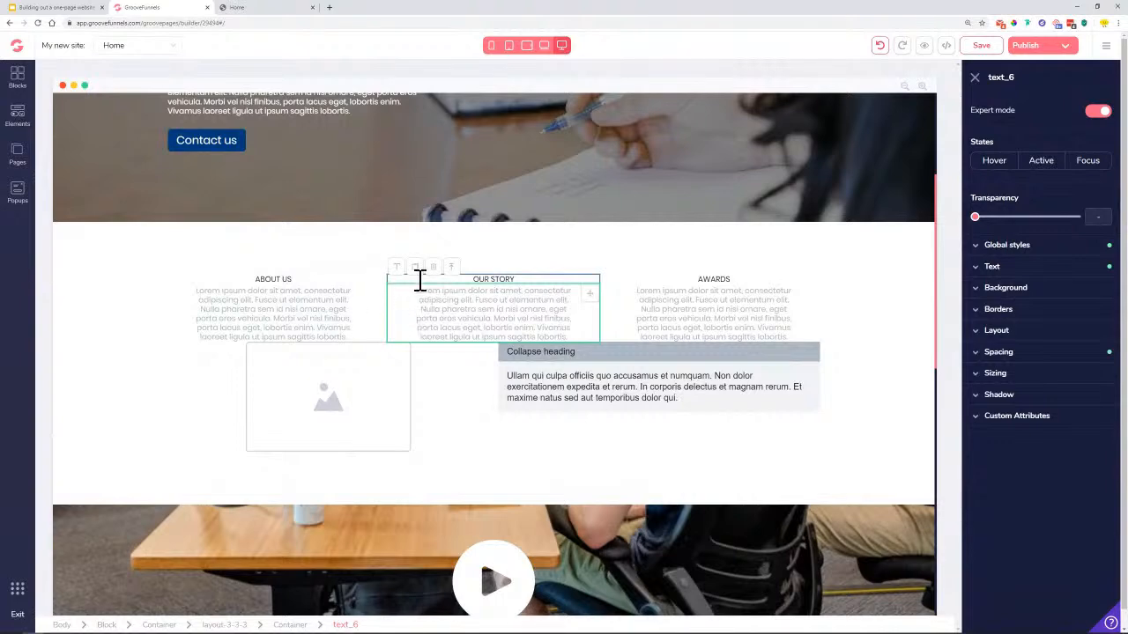
left_click(452, 268)
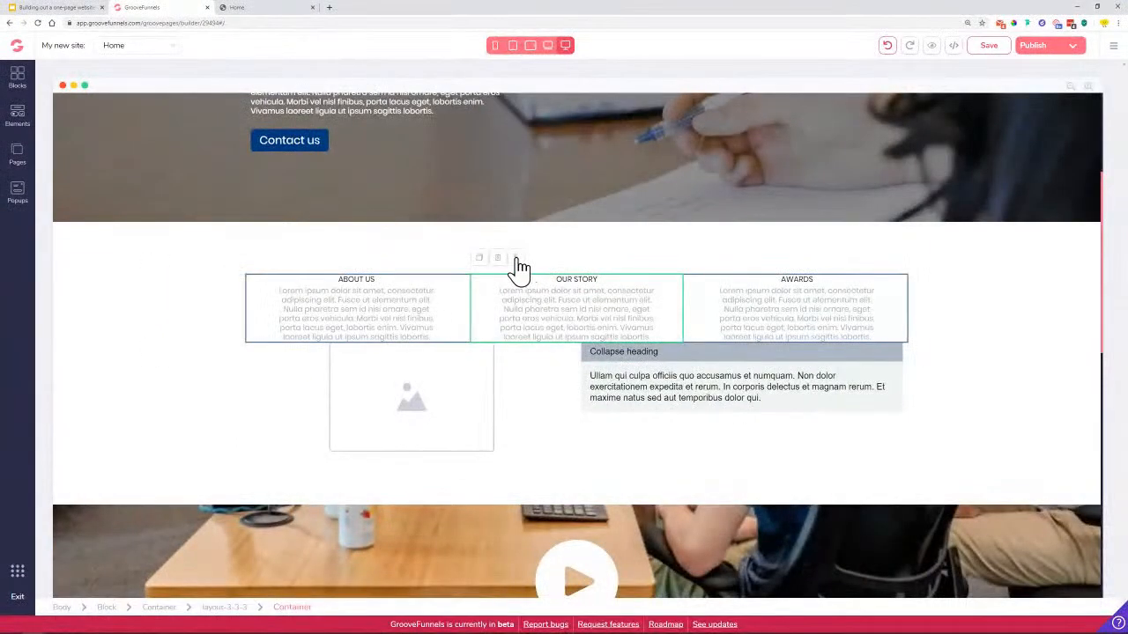
left_click(517, 260)
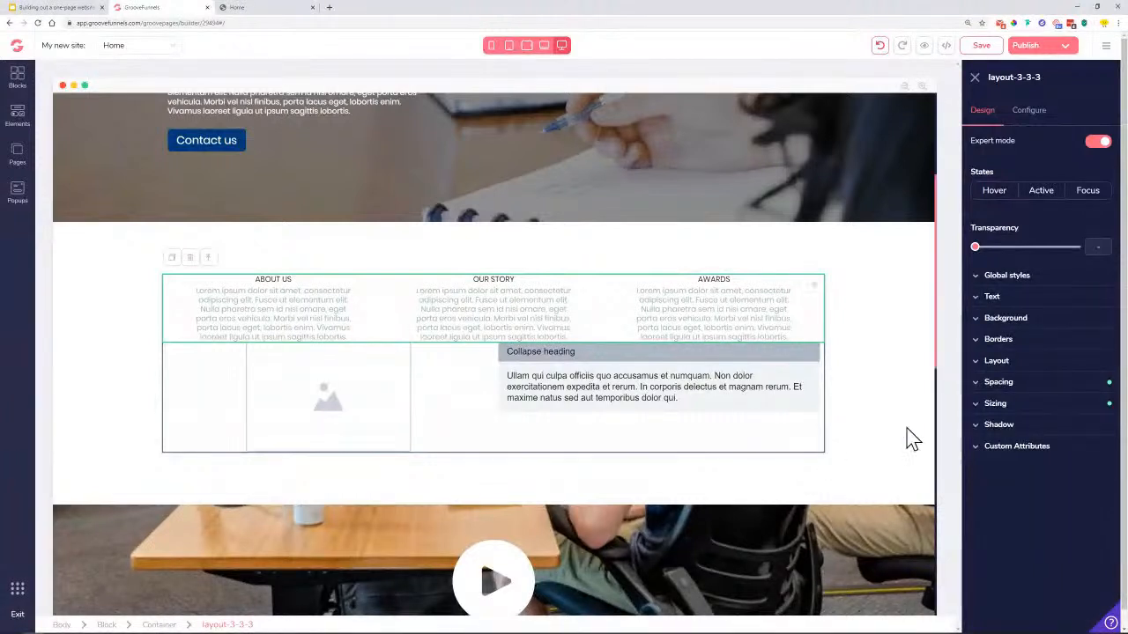
left_click(1099, 383)
left_click(1042, 474)
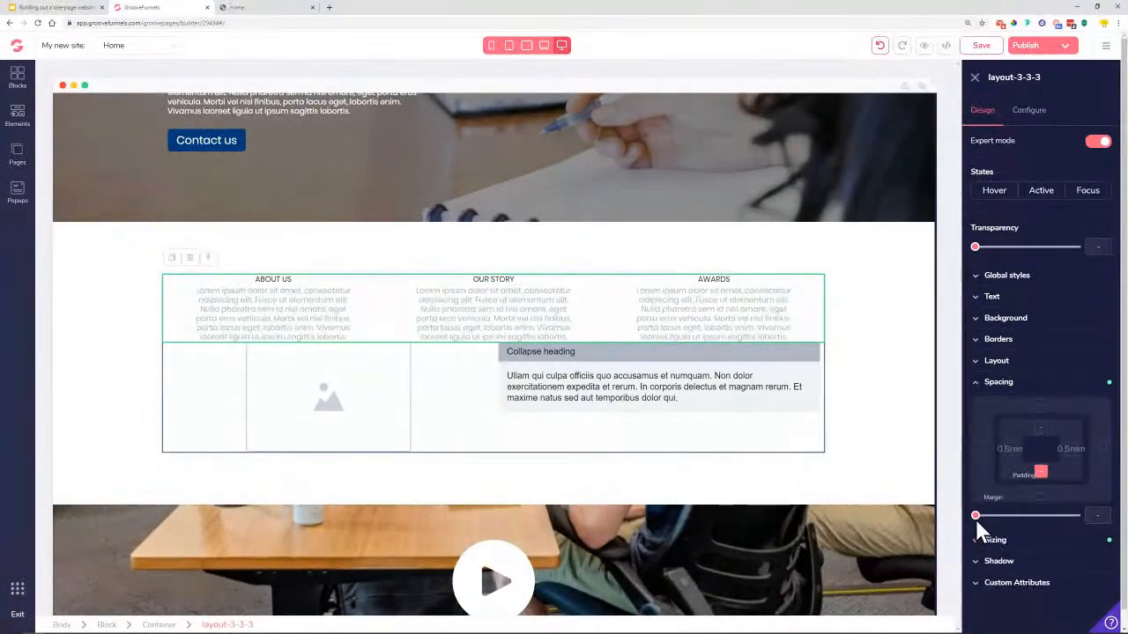
left_click(1041, 494)
left_click_drag(985, 520, 1050, 539)
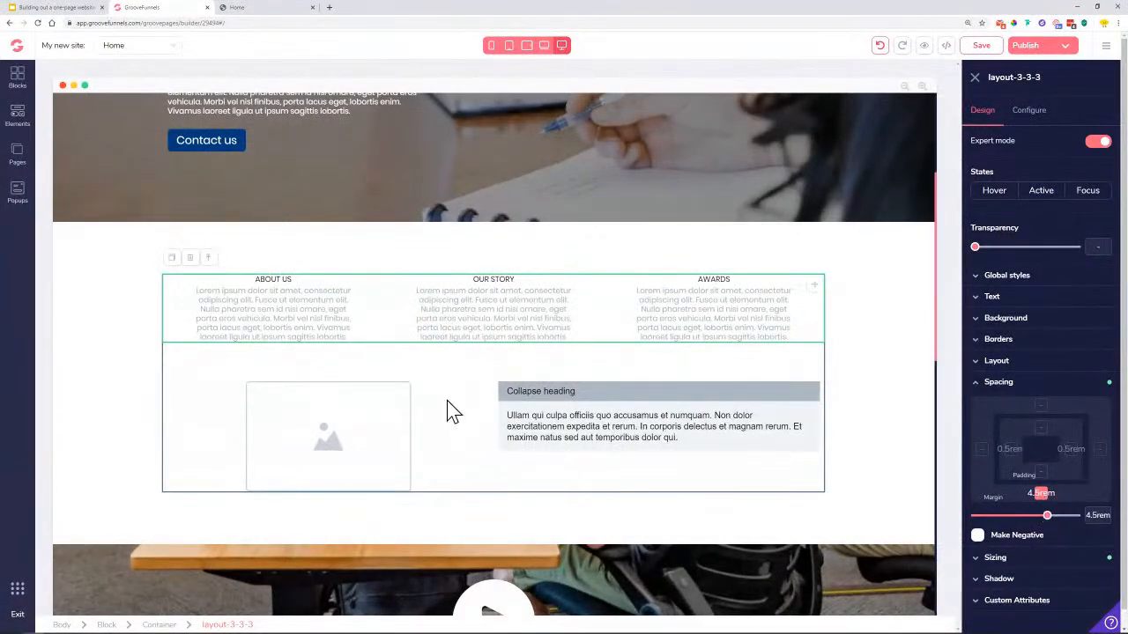
left_click_drag(1047, 525, 1060, 532)
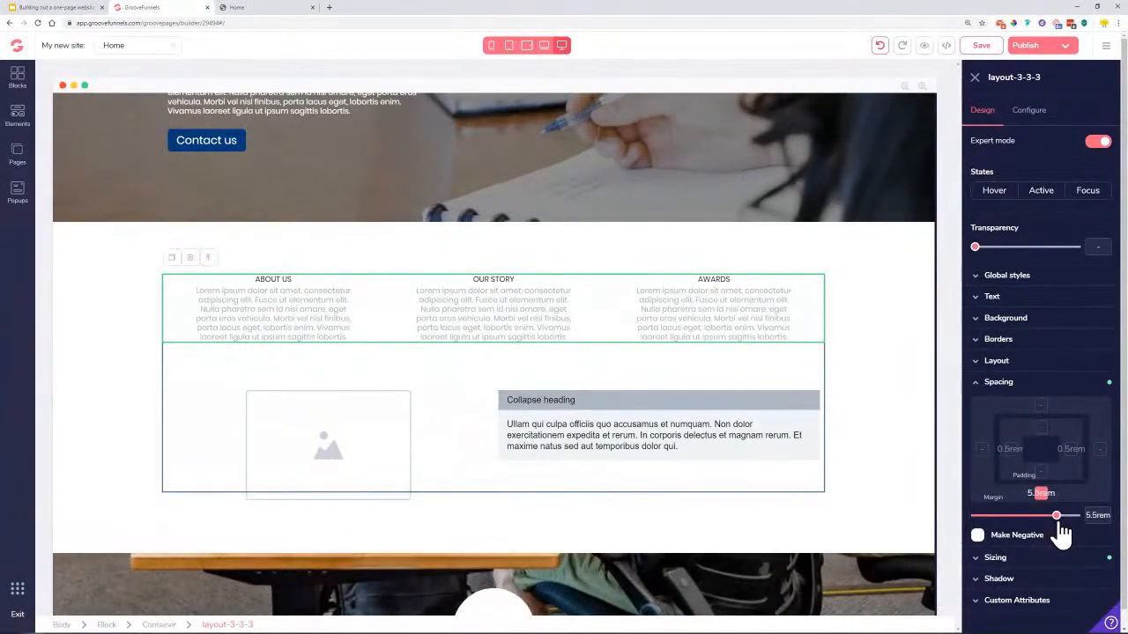
left_click(252, 7)
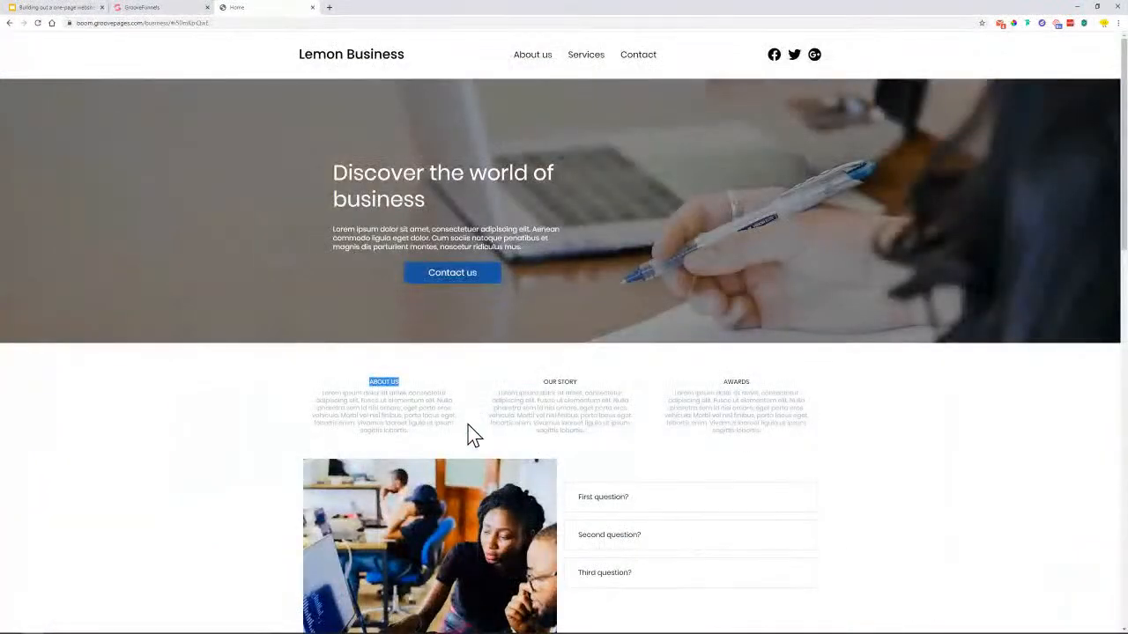
left_click(180, 11)
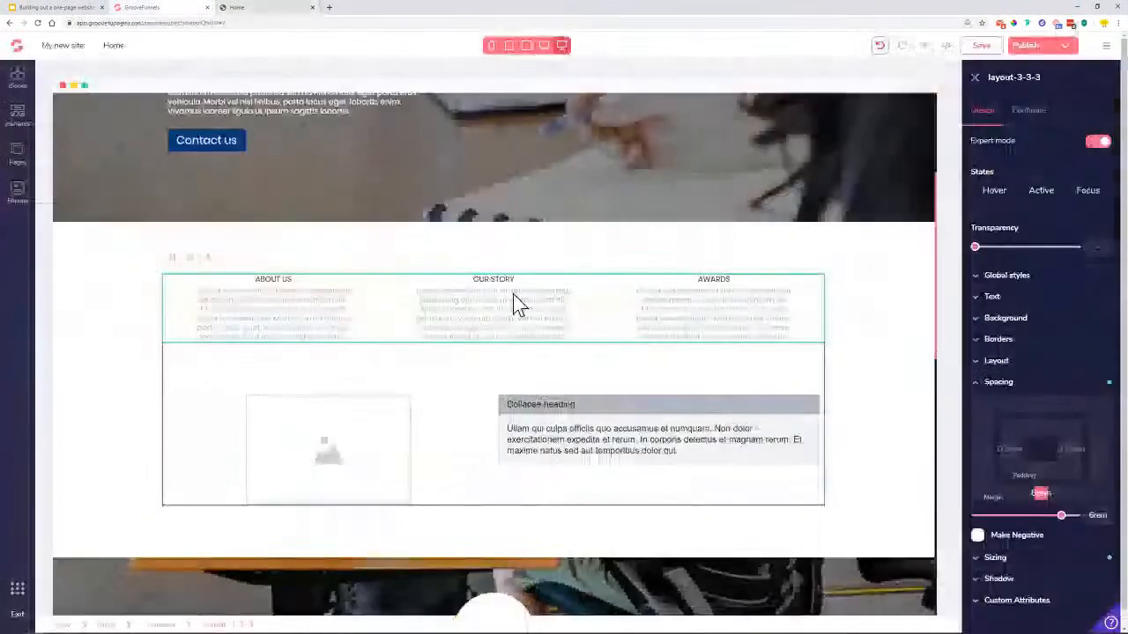
left_click(296, 453)
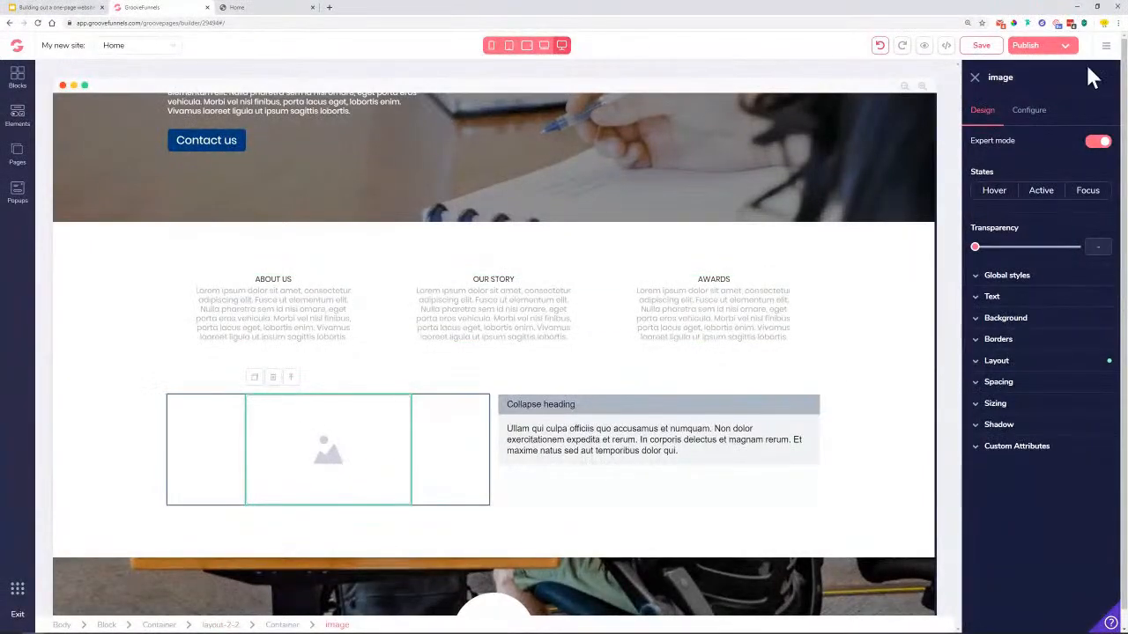
Put the Image Library photo of people working at laptops into the image slot beside the FAQ
left_click(1031, 113)
left_click(1023, 202)
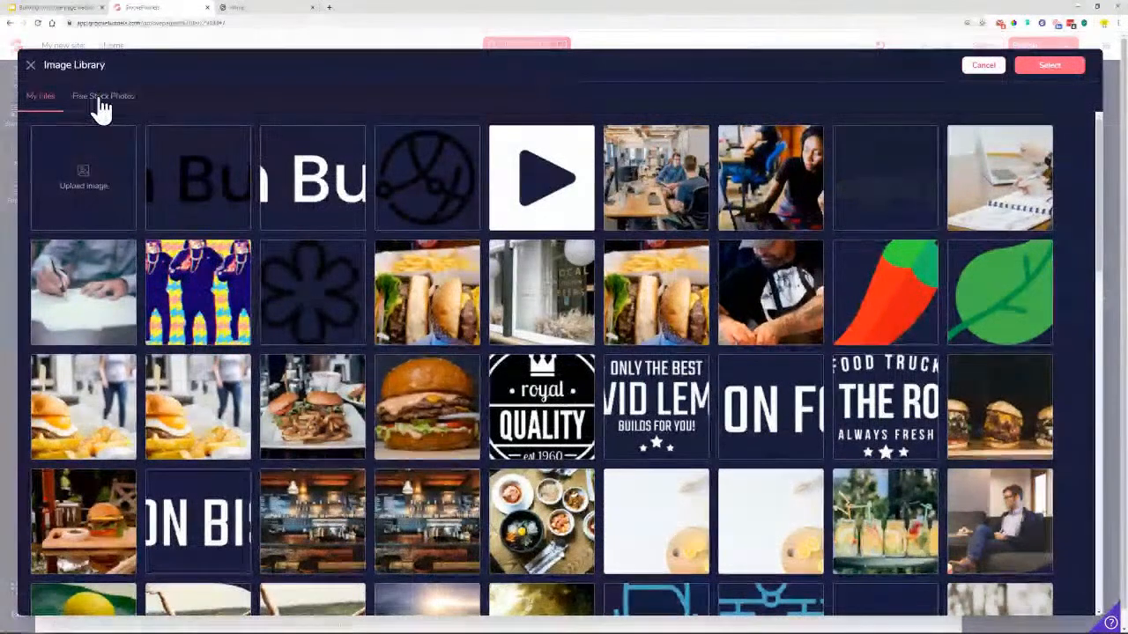
left_click(749, 180)
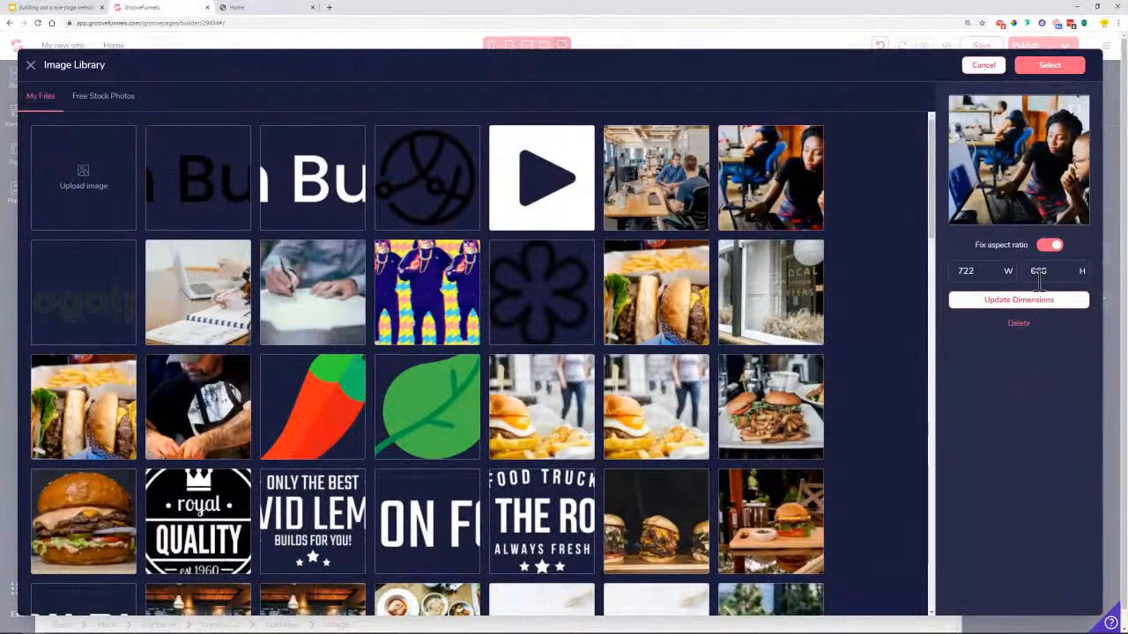
left_click(1062, 71)
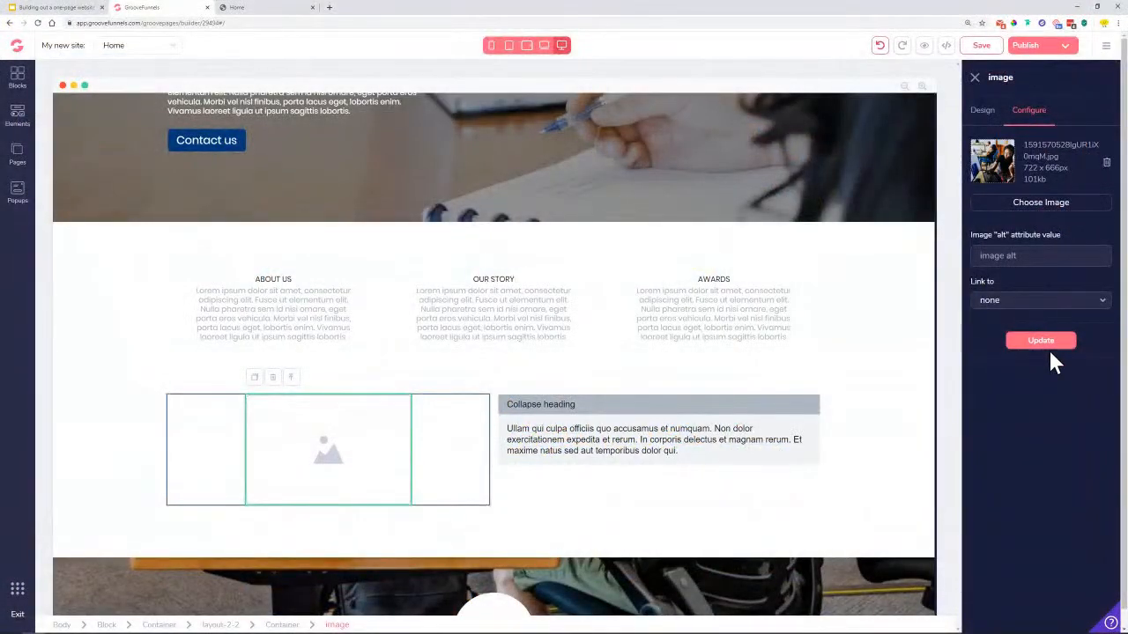
left_click(1047, 344)
scroll(441, 496, "down", 1)
scroll(440, 496, "down", 1)
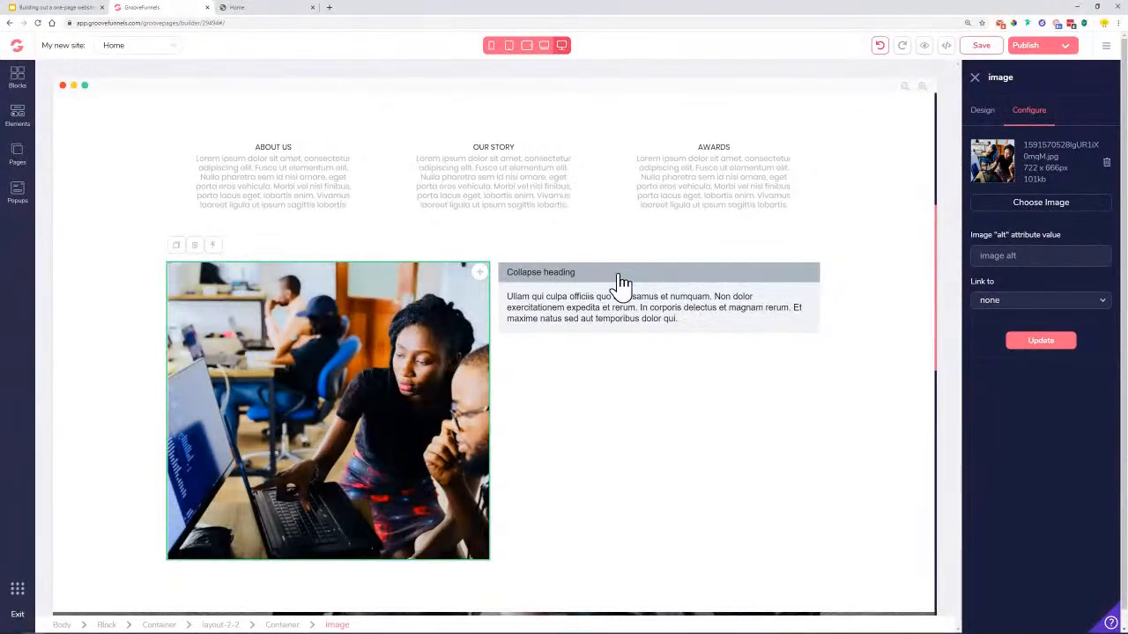
left_click(625, 284)
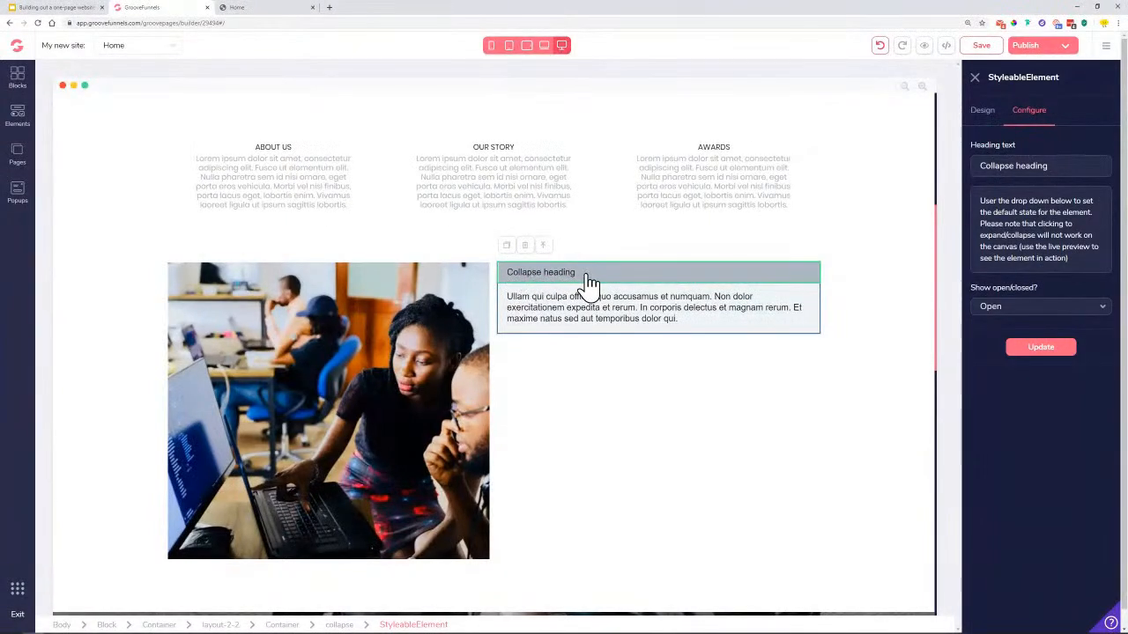
Replace the 'Collapse heading' text with 'First question?', checking the reference wording, and apply it
left_click(979, 116)
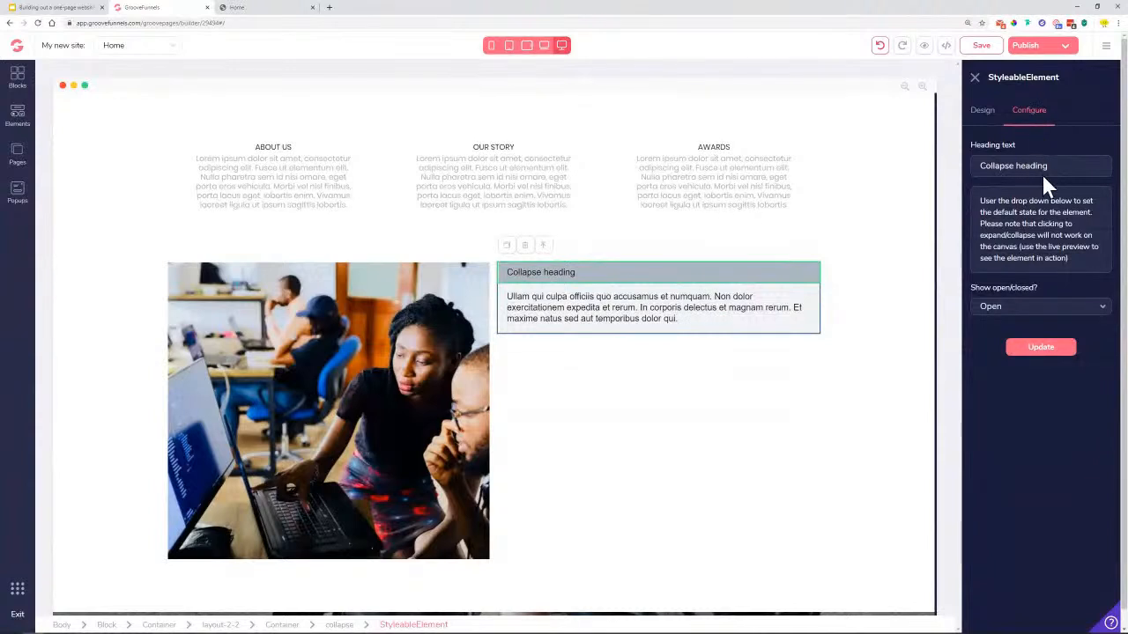
left_click_drag(1005, 166, 1065, 168)
type("Qu")
left_click(284, 7)
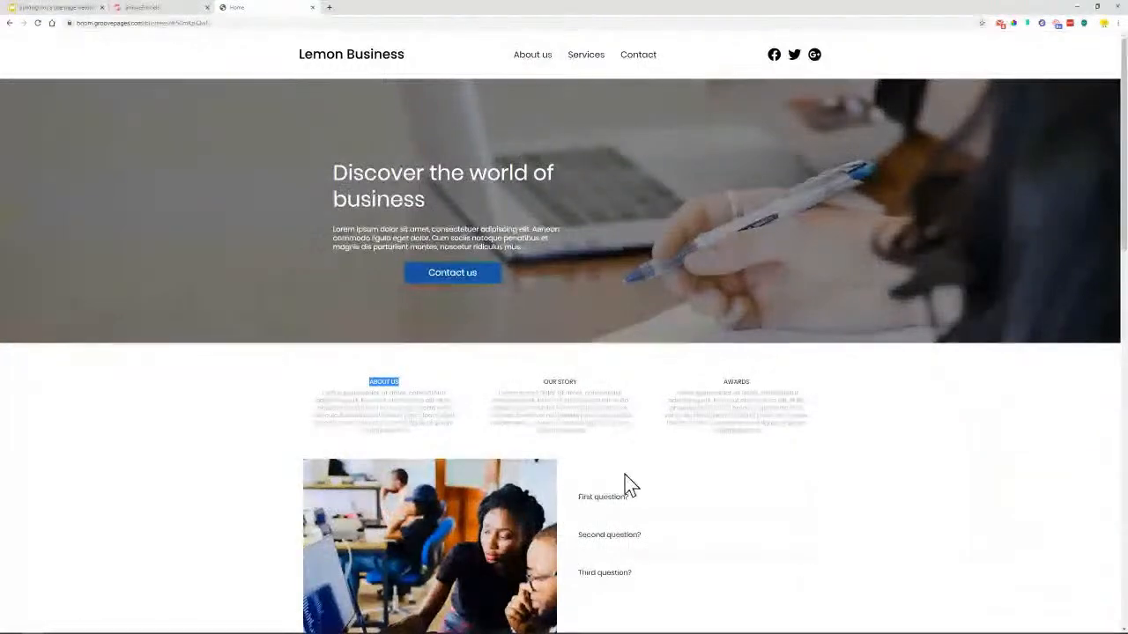
left_click(167, 8)
left_click_drag(1031, 166, 956, 181)
type("First question?")
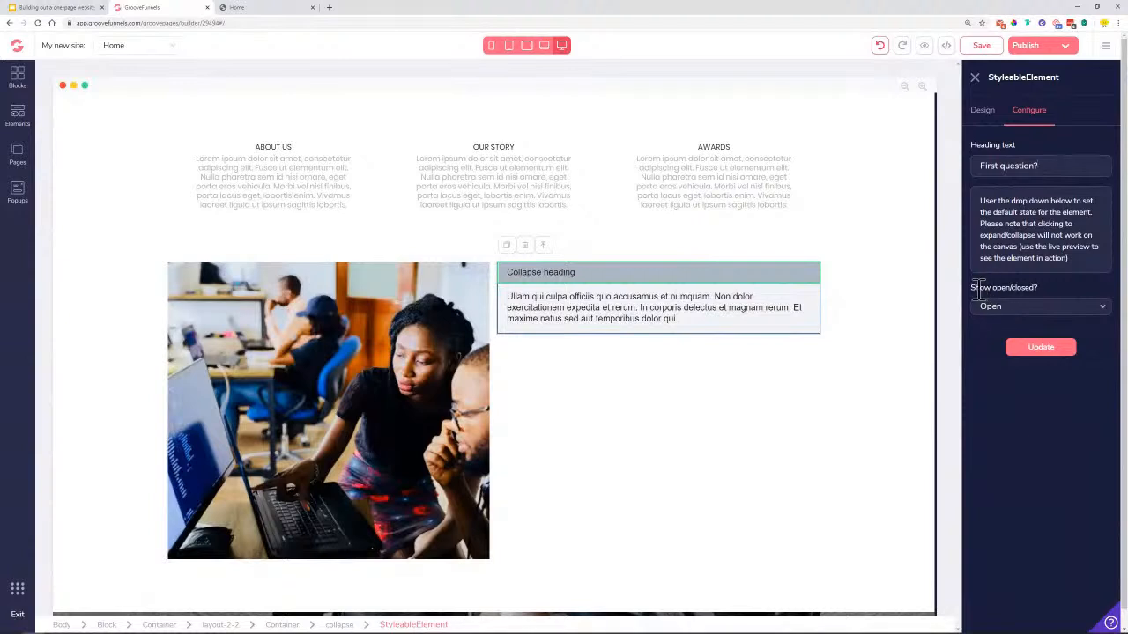
left_click_drag(971, 289, 1034, 291)
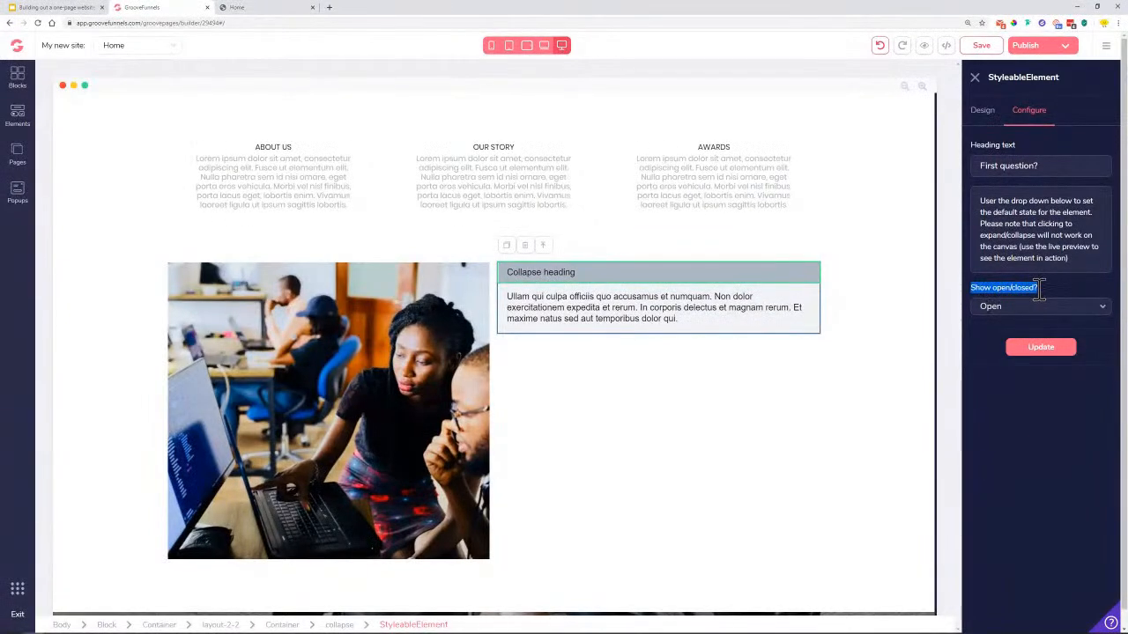
left_click(1037, 347)
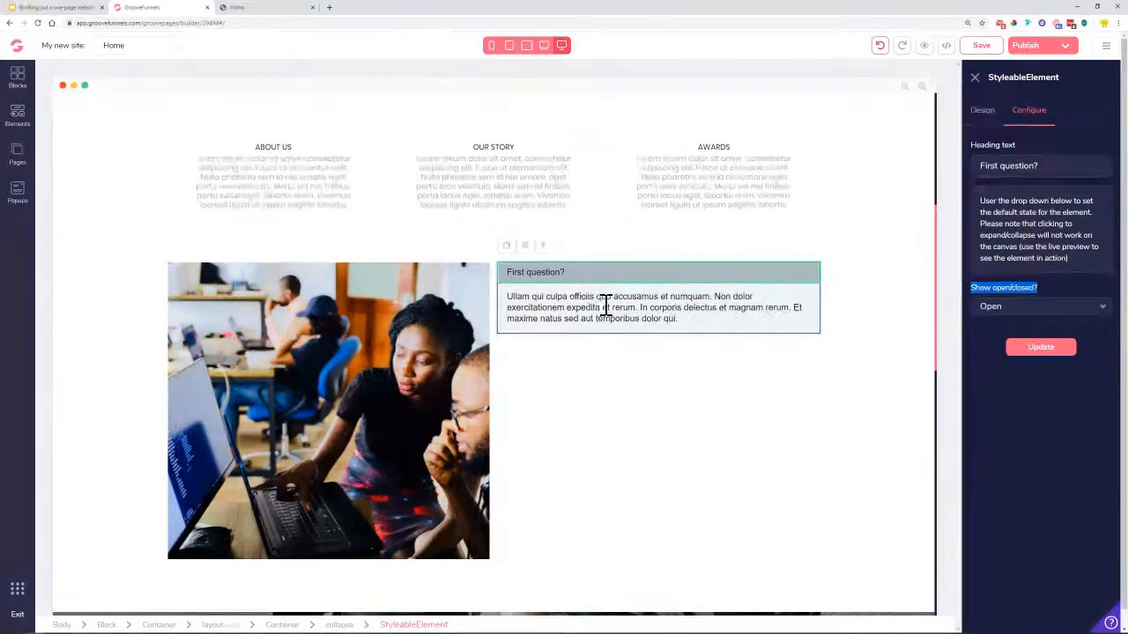
Set the FAQ answer paragraph to black Poppins text at 0.875rem
triple_click(546, 303)
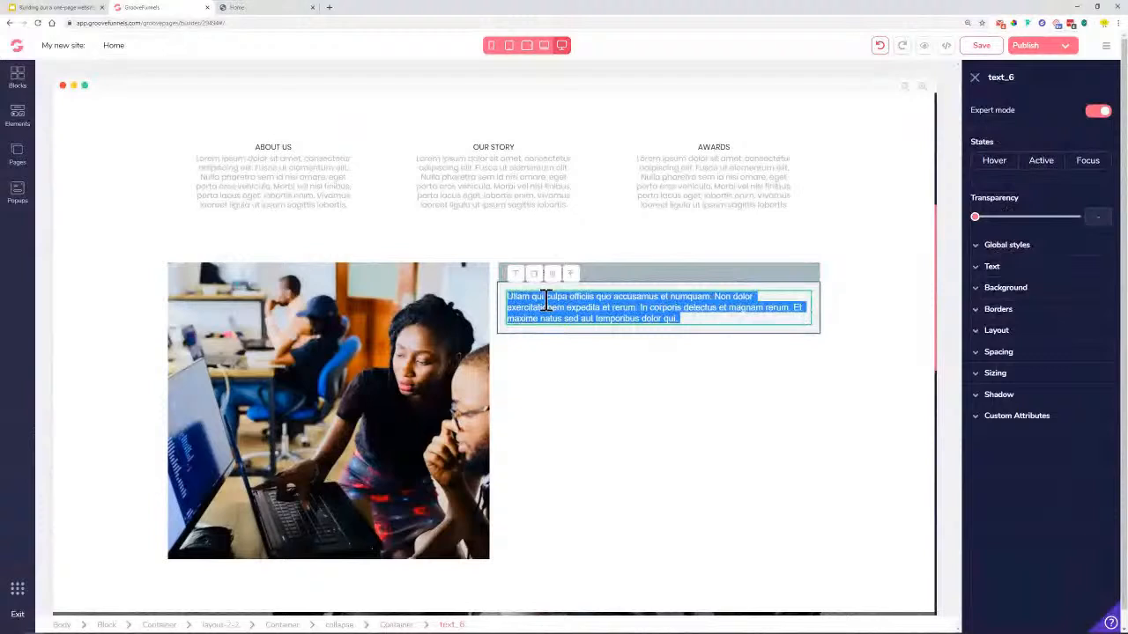
left_click(590, 309)
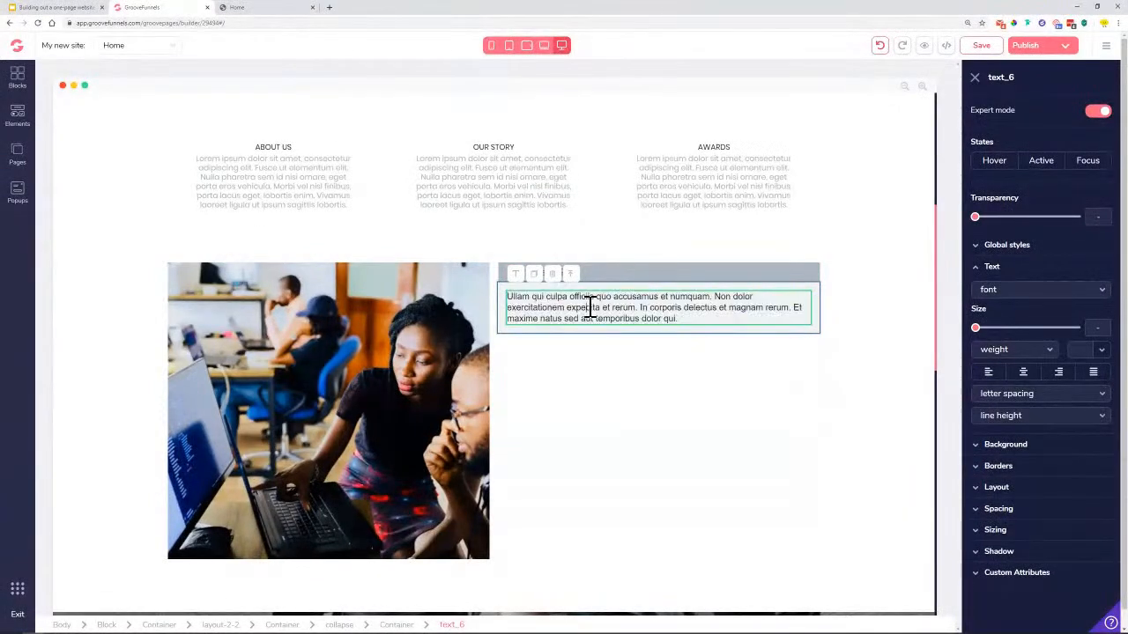
triple_click(591, 309)
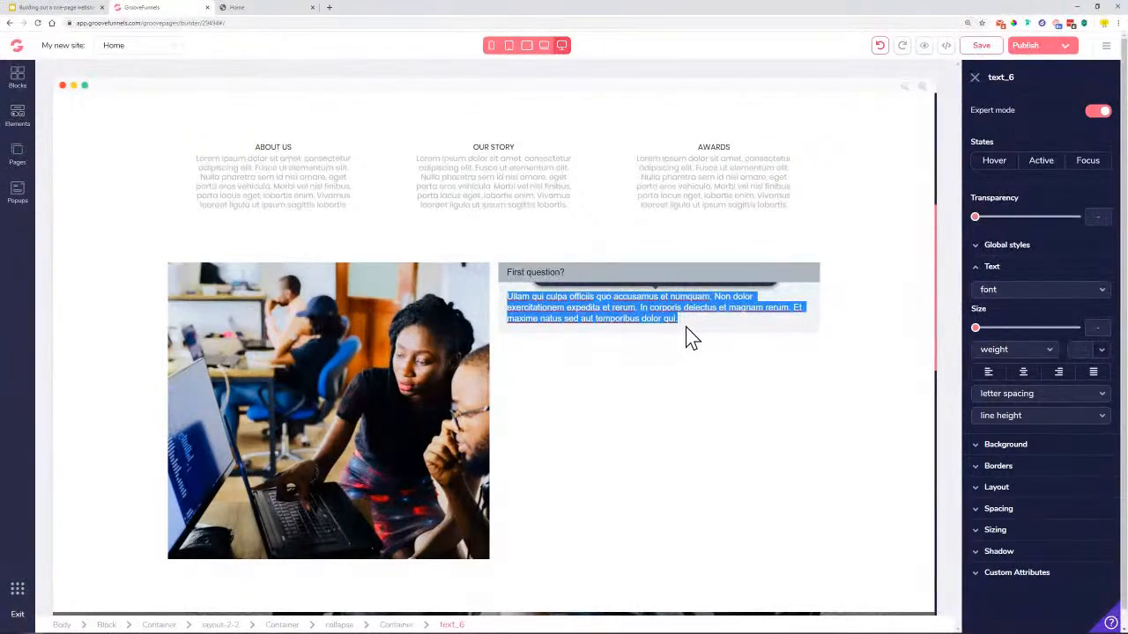
left_click(1048, 296)
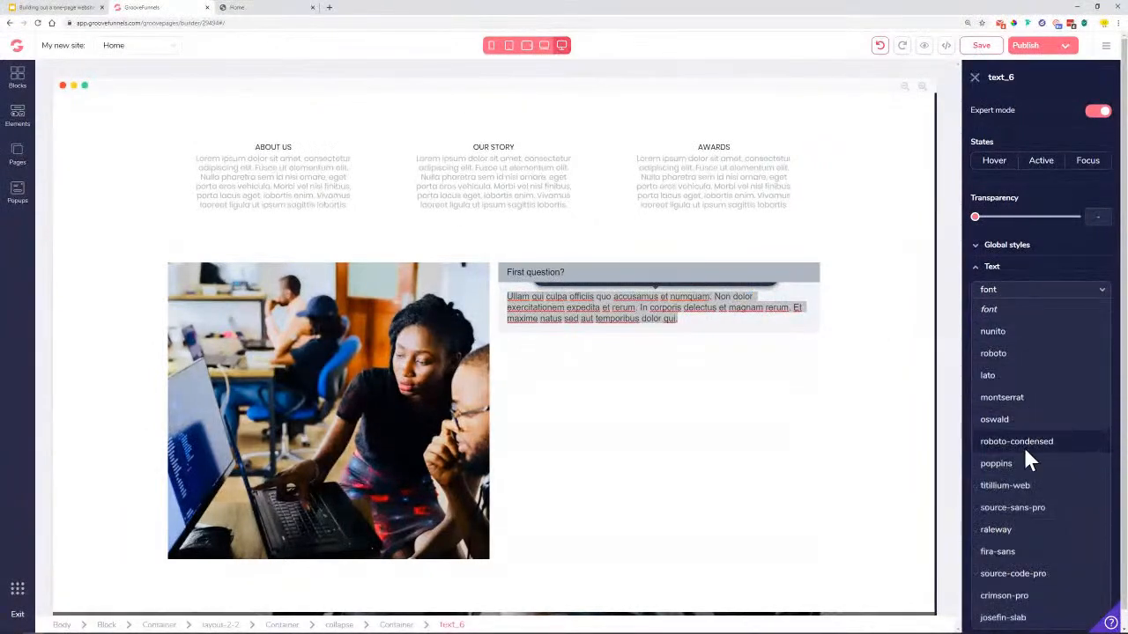
left_click(1019, 465)
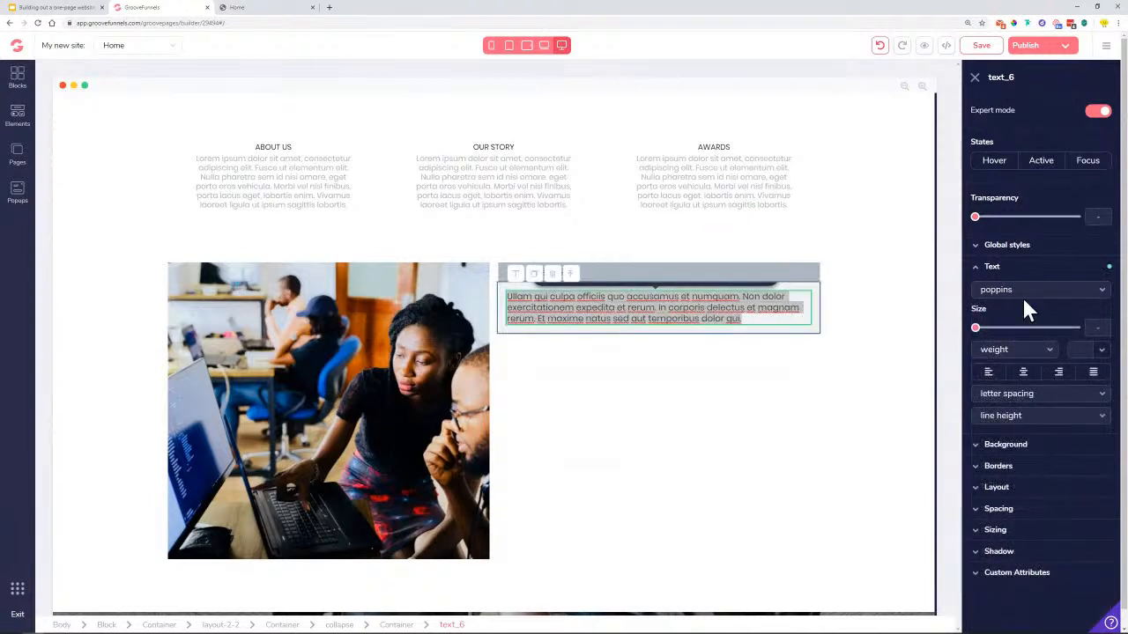
left_click(1101, 350)
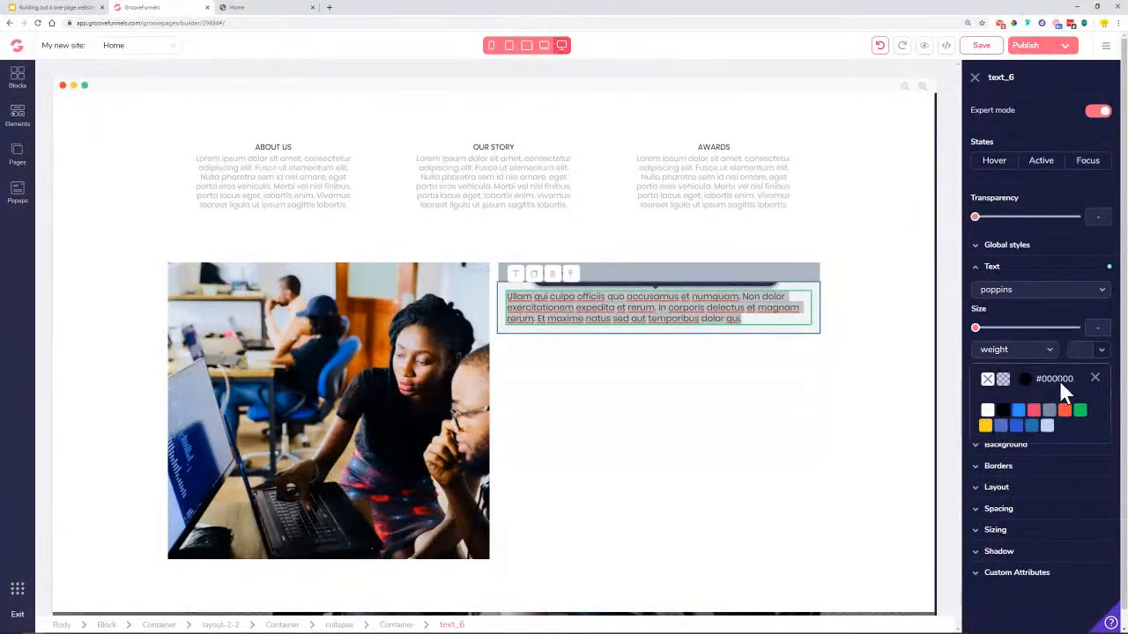
left_click(1004, 412)
left_click(1094, 377)
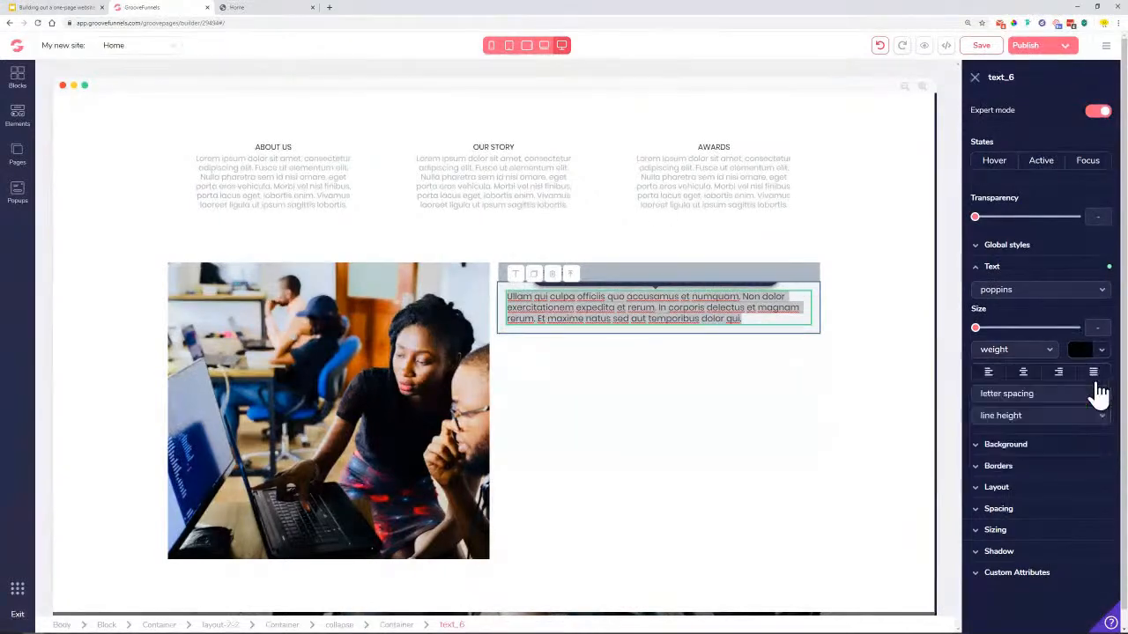
left_click_drag(977, 329, 994, 335)
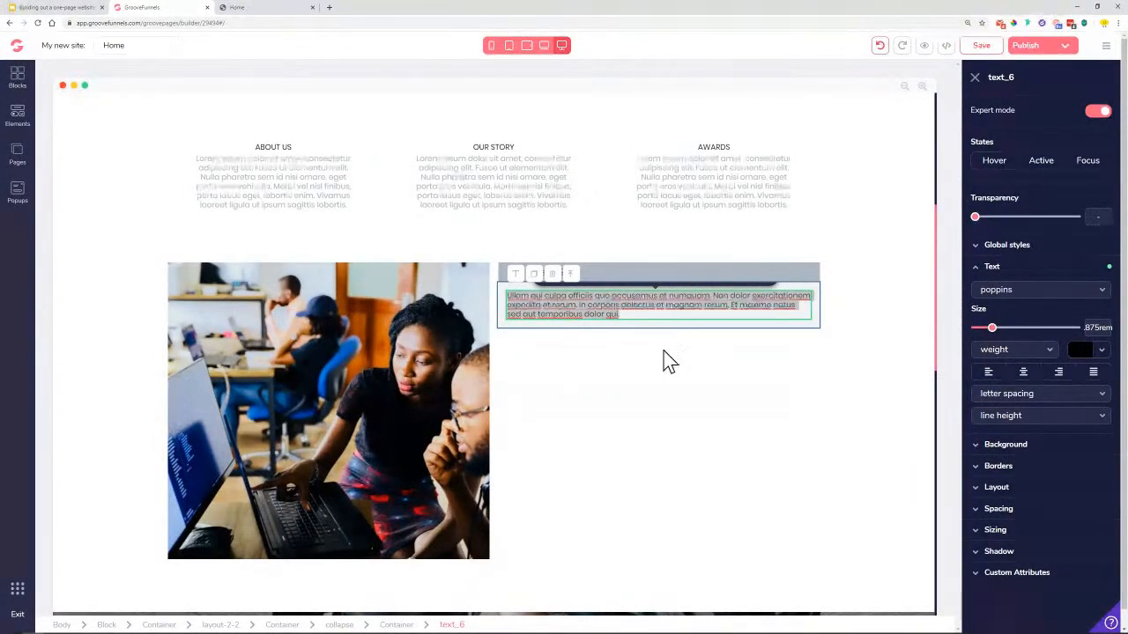
left_click(606, 276)
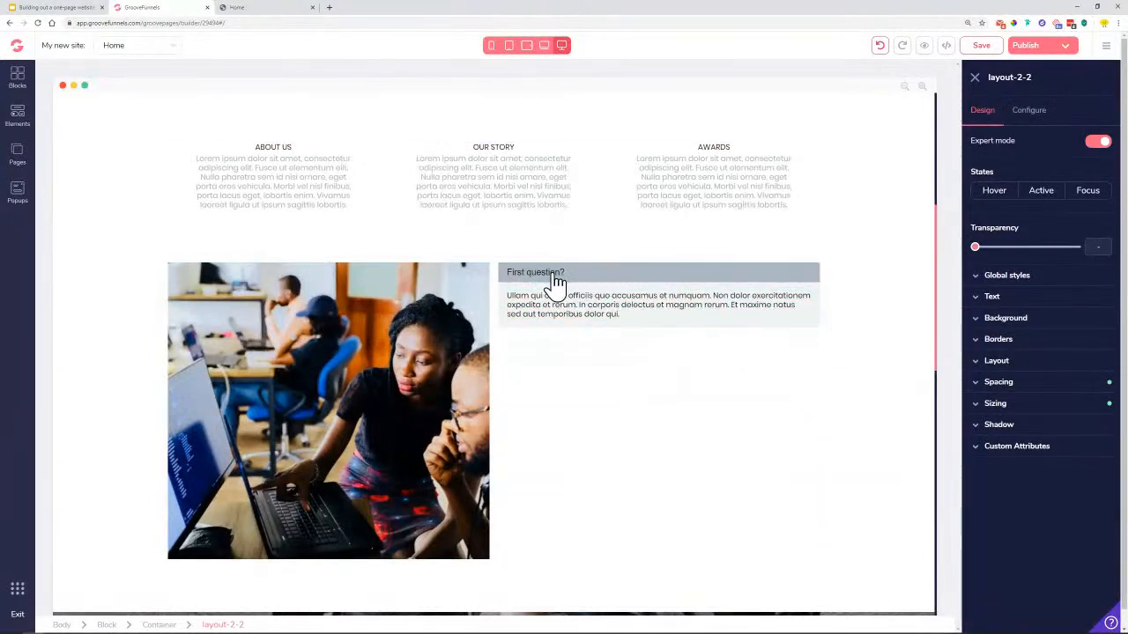
Style the 'First question?' heading with black Poppins text on a white background
left_click(564, 281)
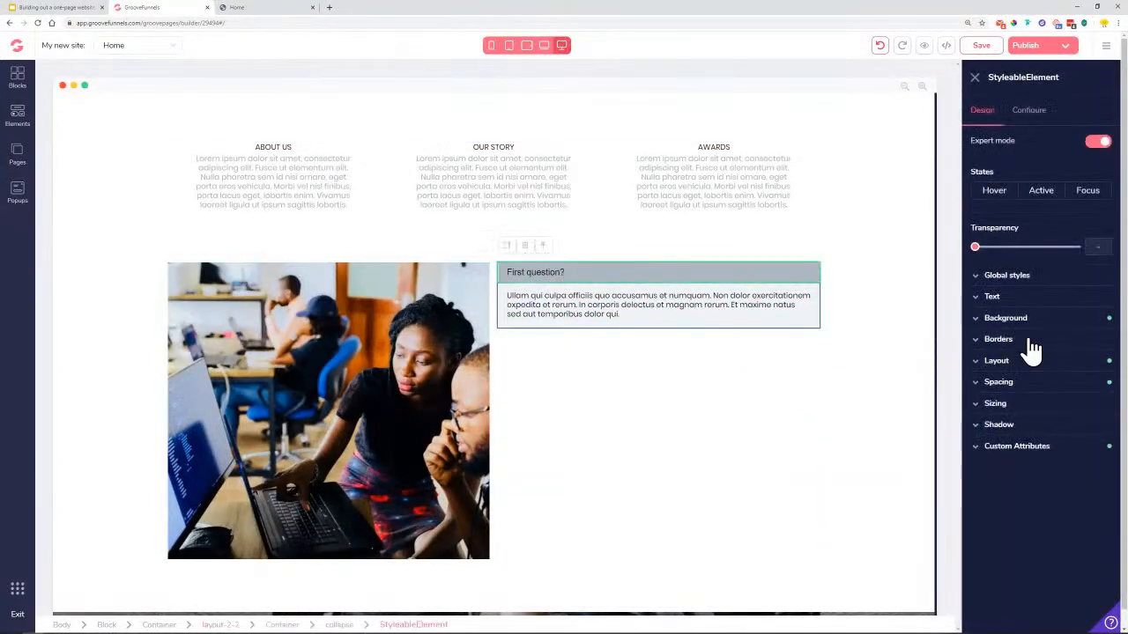
left_click(1014, 298)
left_click(1029, 321)
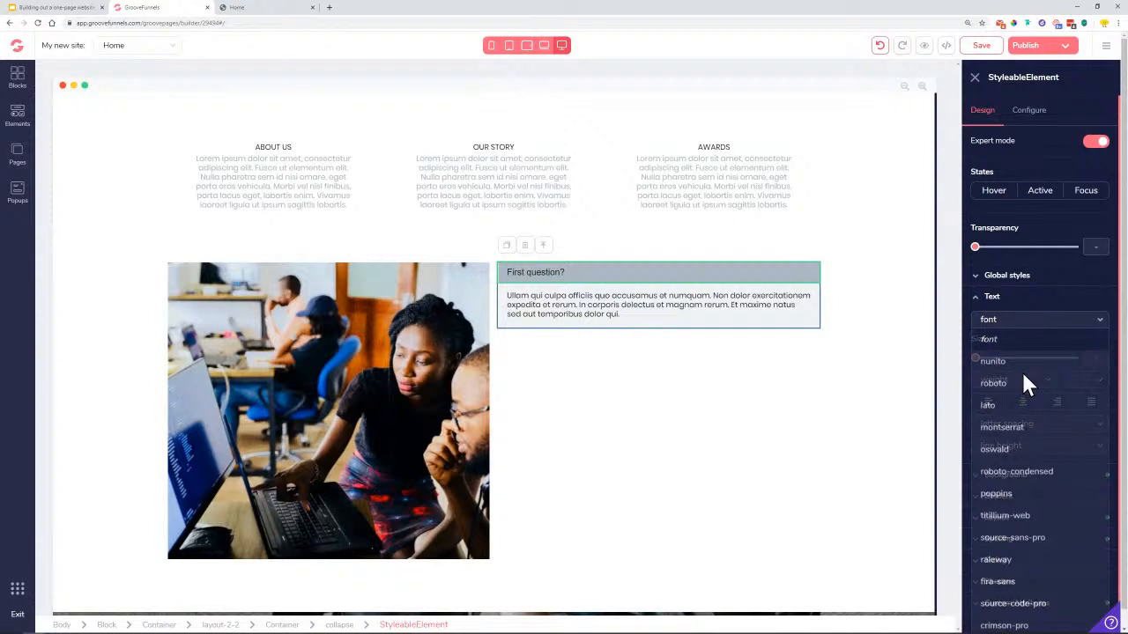
left_click(1003, 499)
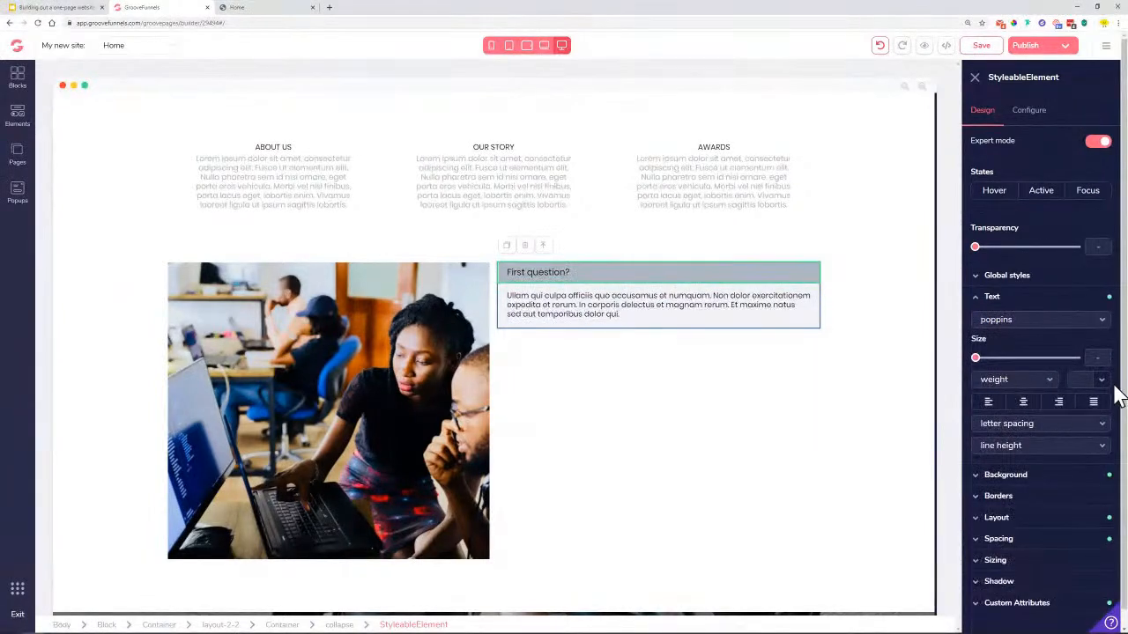
left_click(1107, 383)
left_click(1003, 442)
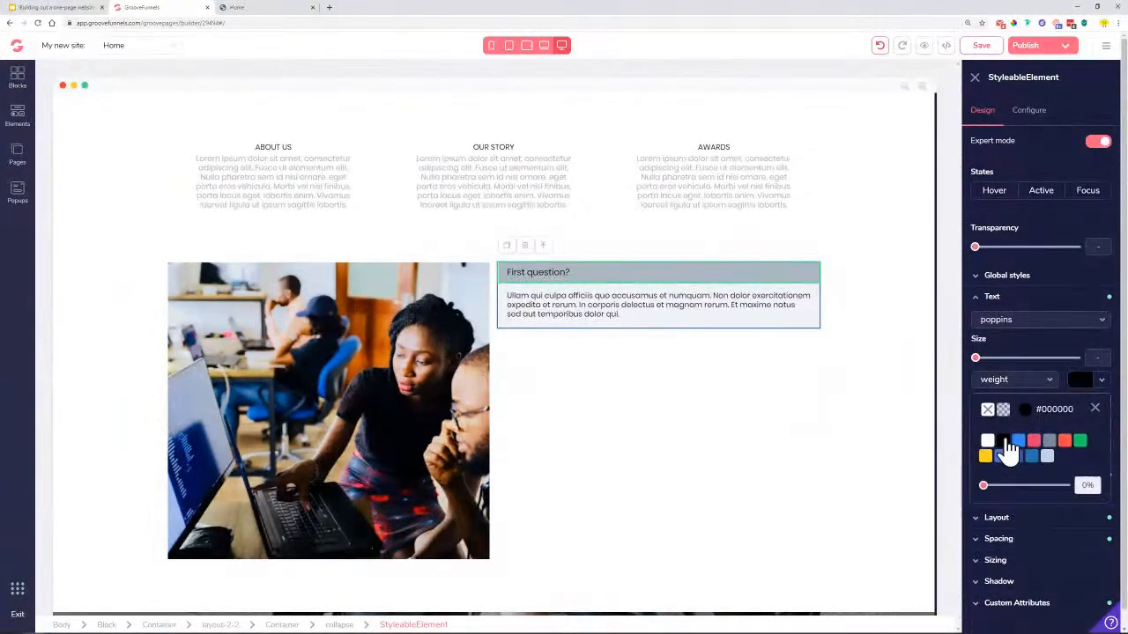
left_click(993, 299)
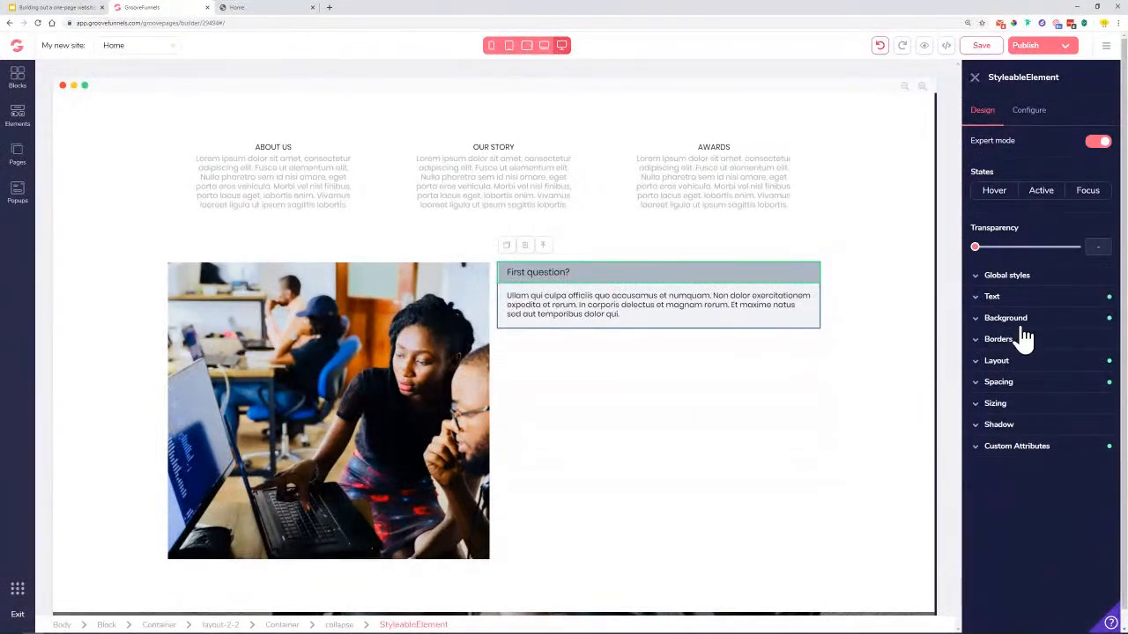
left_click(1050, 323)
left_click(1091, 342)
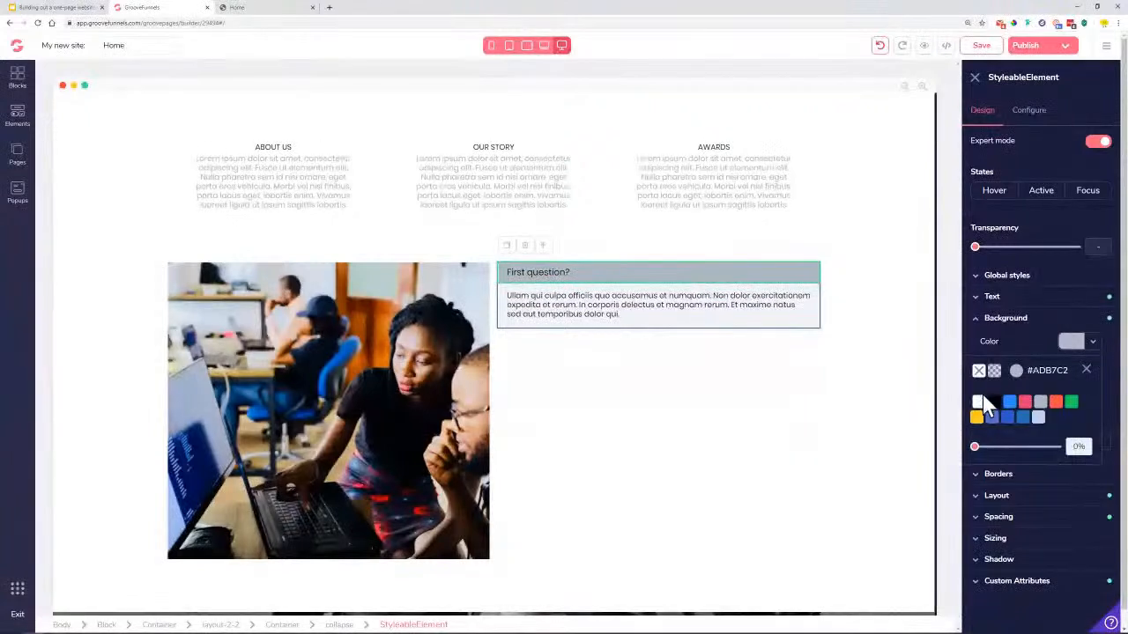
left_click(979, 403)
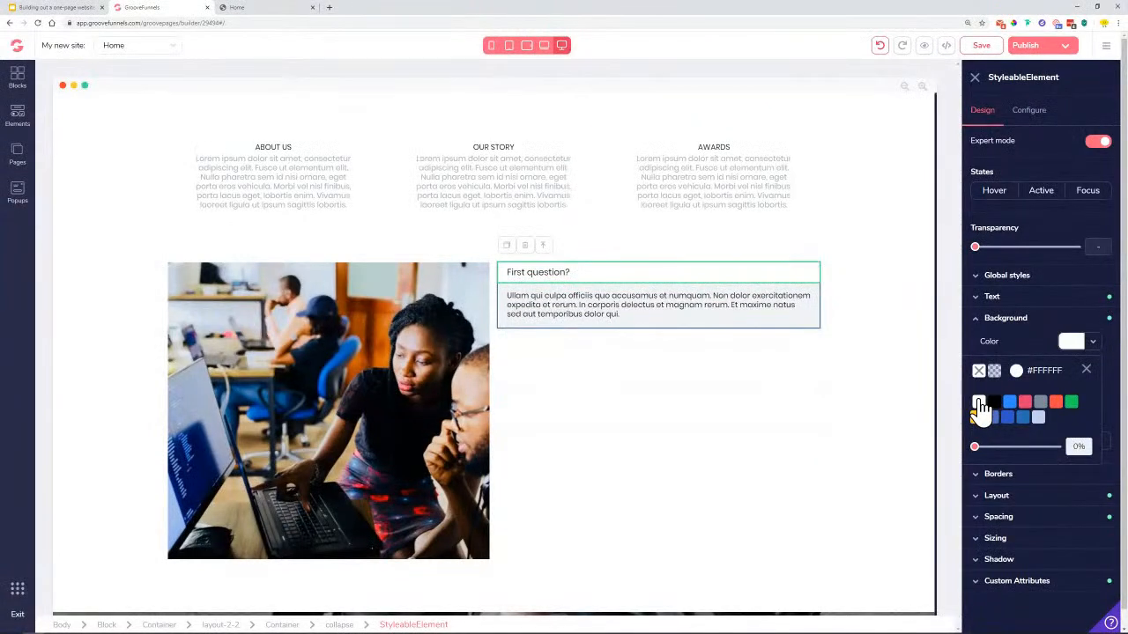
left_click(1087, 371)
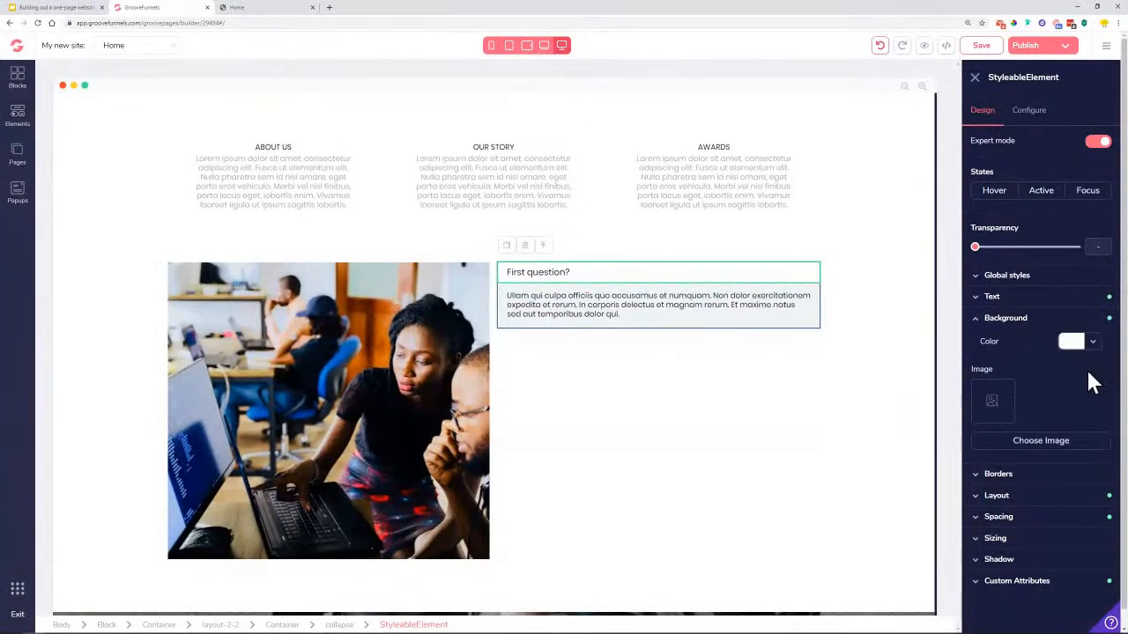
Make the container around the FAQ item white and compare with the reference page
left_click(698, 326)
left_click(1042, 326)
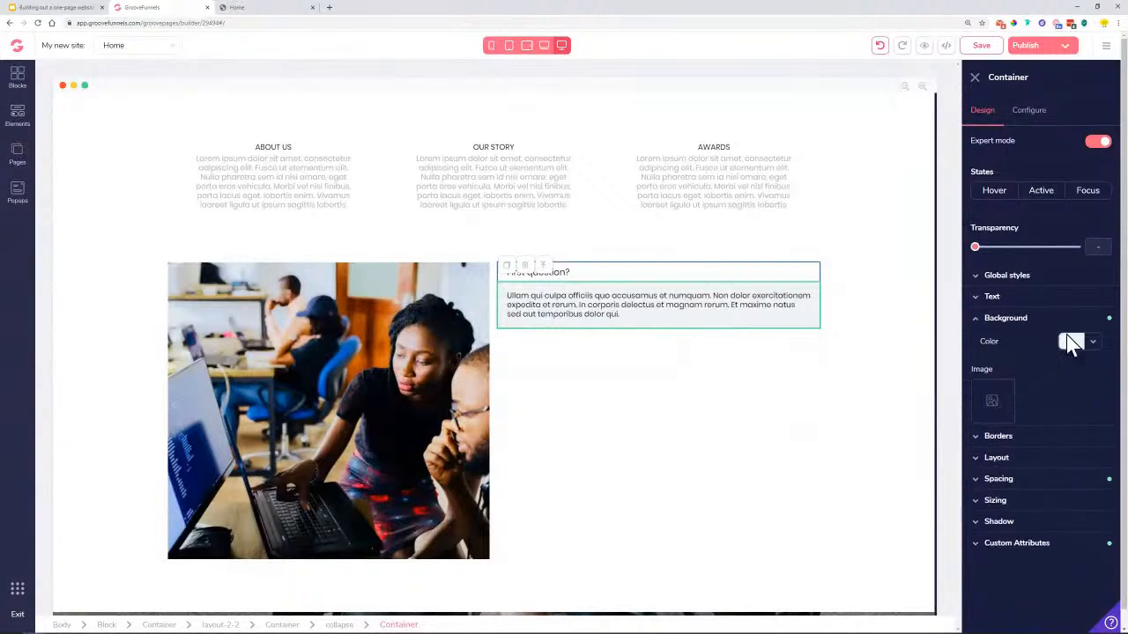
left_click(1092, 343)
left_click(978, 403)
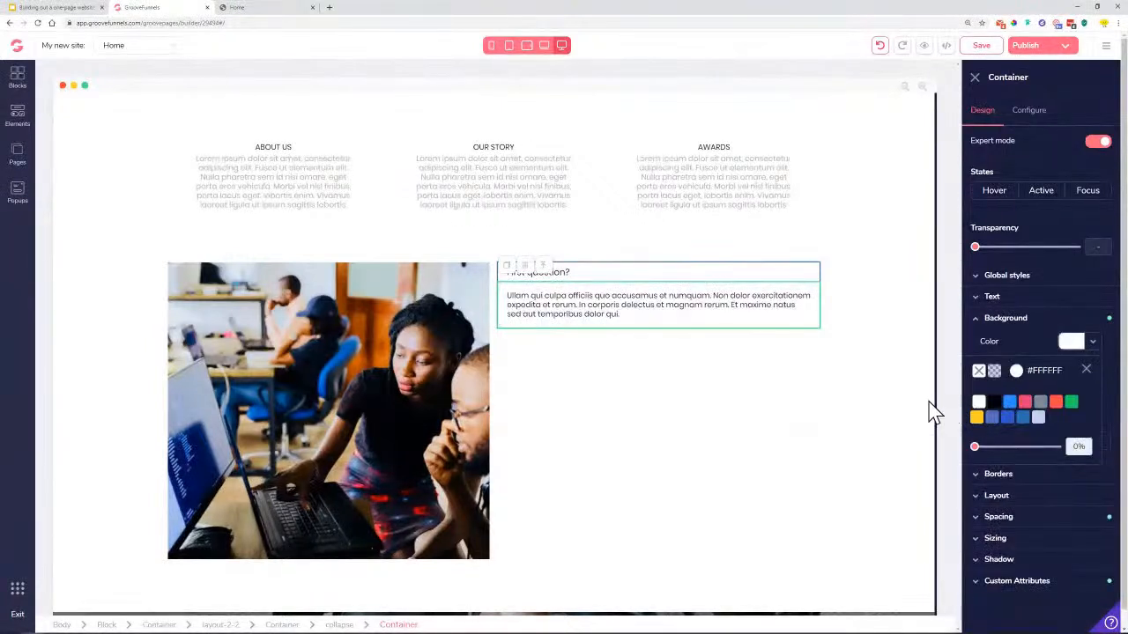
left_click(976, 79)
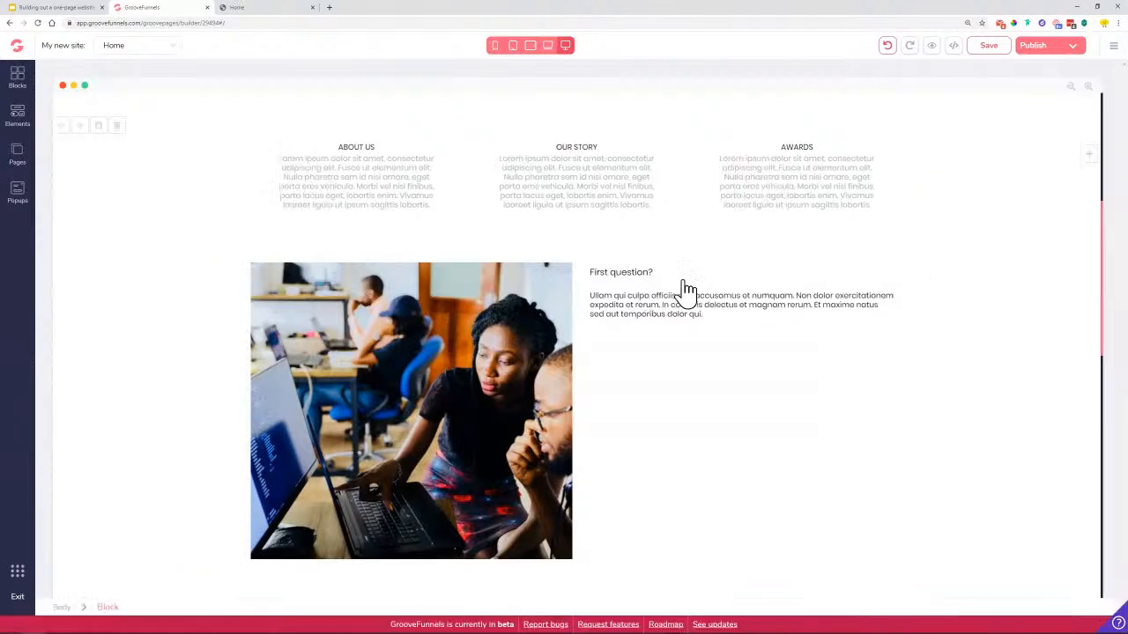
left_click(595, 290)
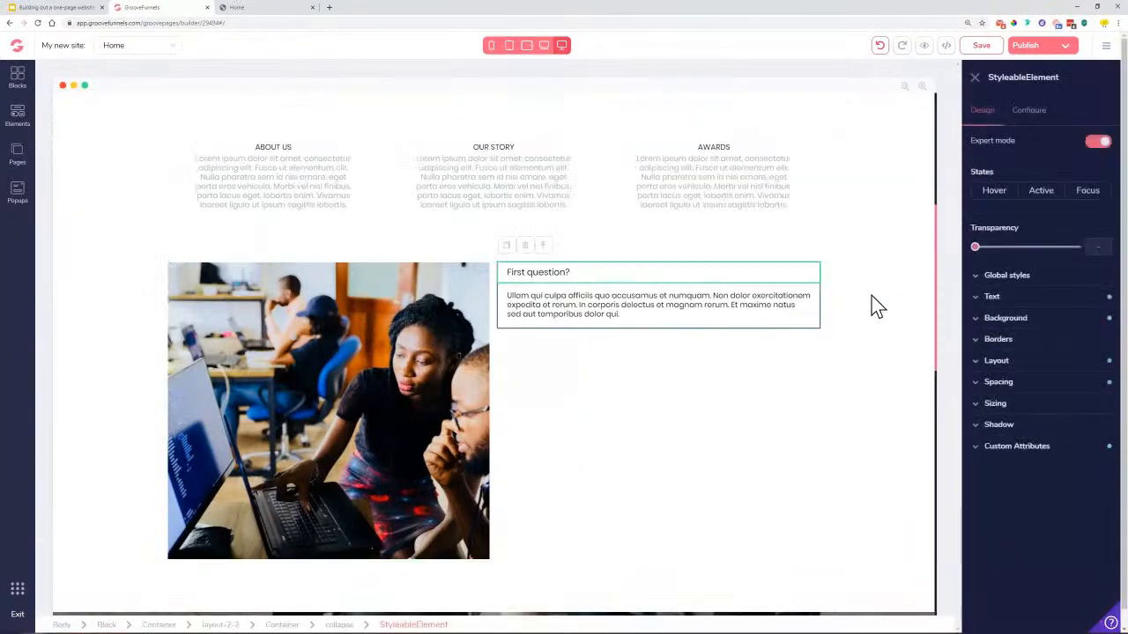
left_click(256, 8)
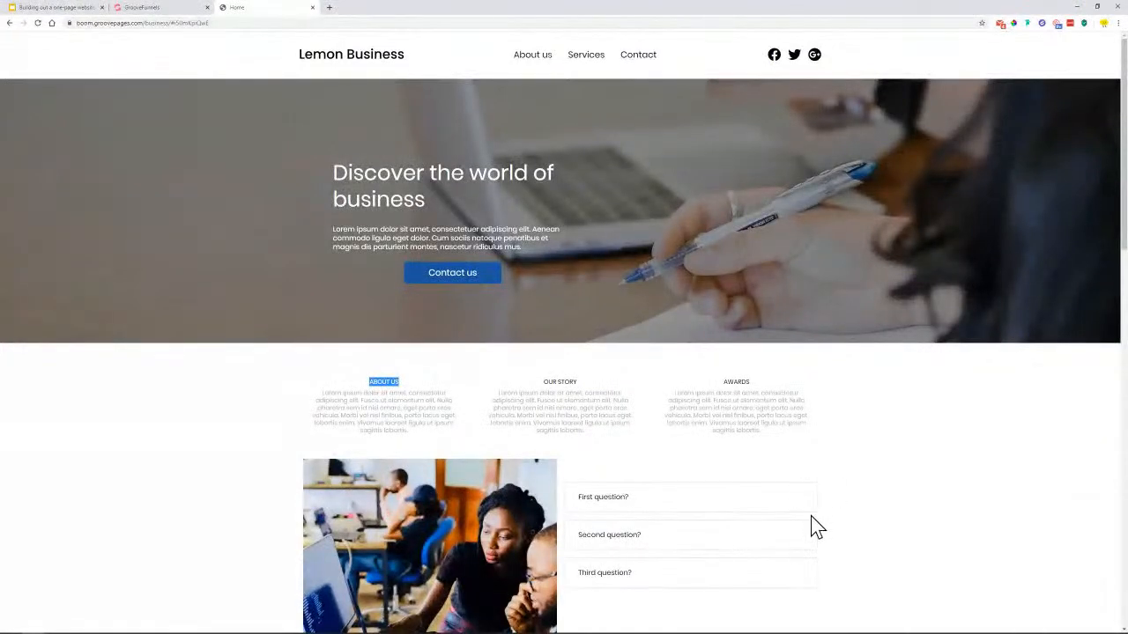
Scroll the reference page, then return to the GroovePages editor
scroll(581, 510, "down", 2)
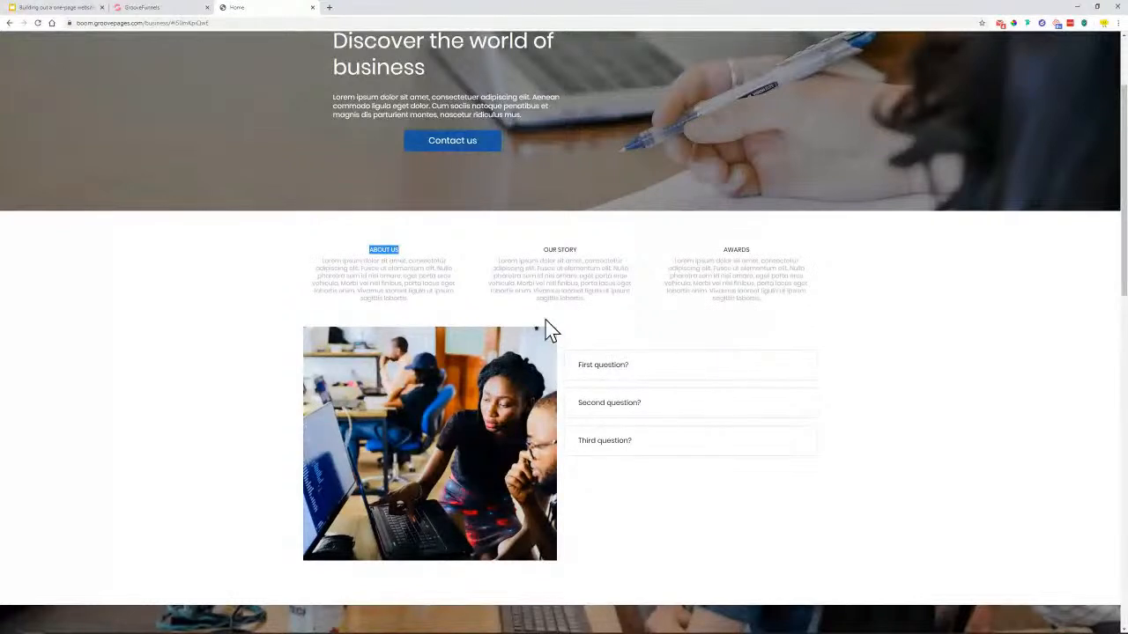
left_click(181, 8)
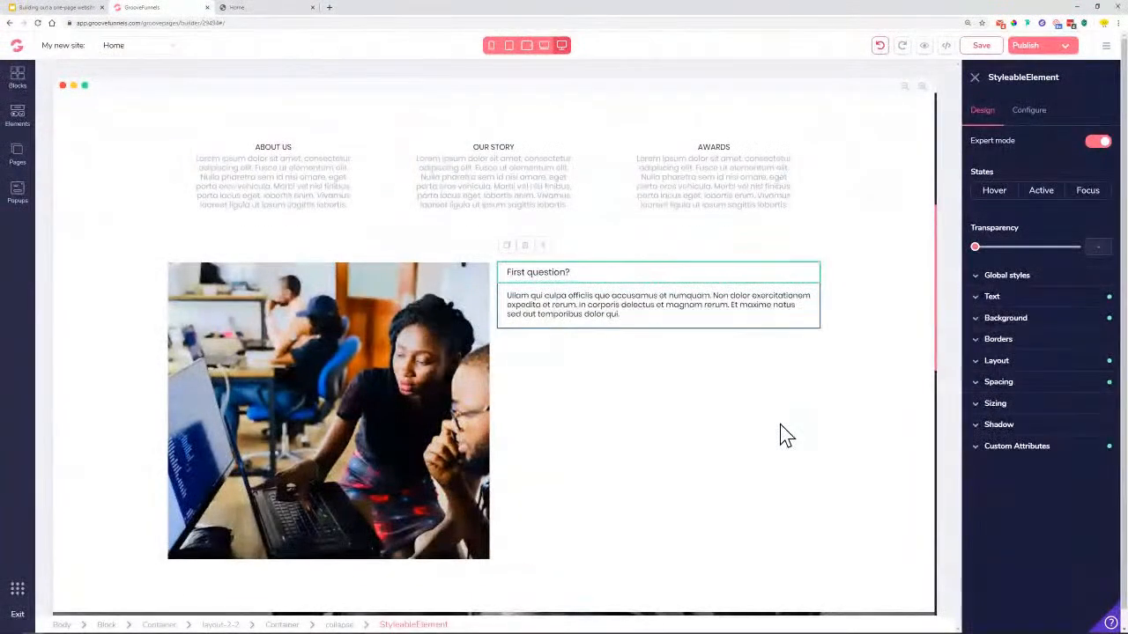
Add a 1px grey (#78889B) border on all four sides of the accordion box
left_click(345, 626)
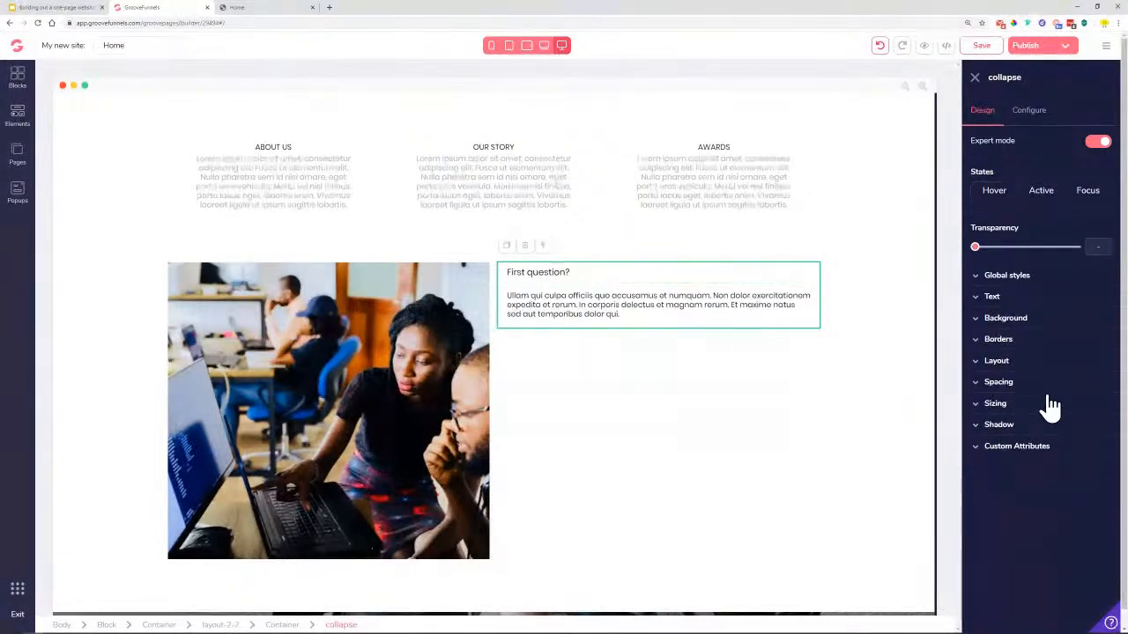
left_click(1029, 342)
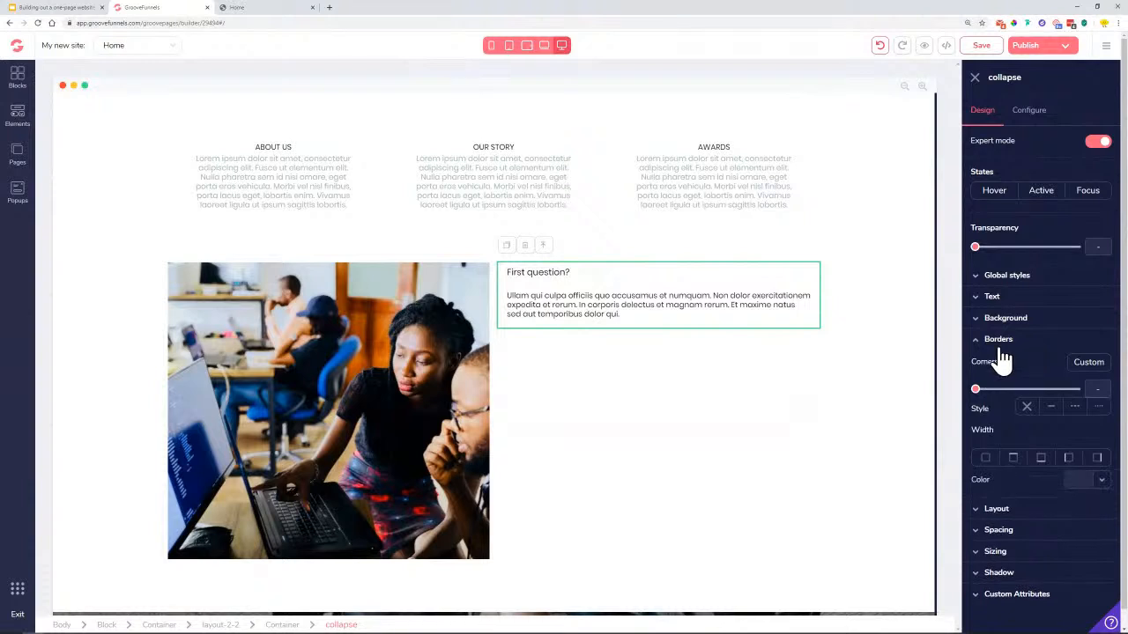
left_click(986, 459)
left_click(1008, 483)
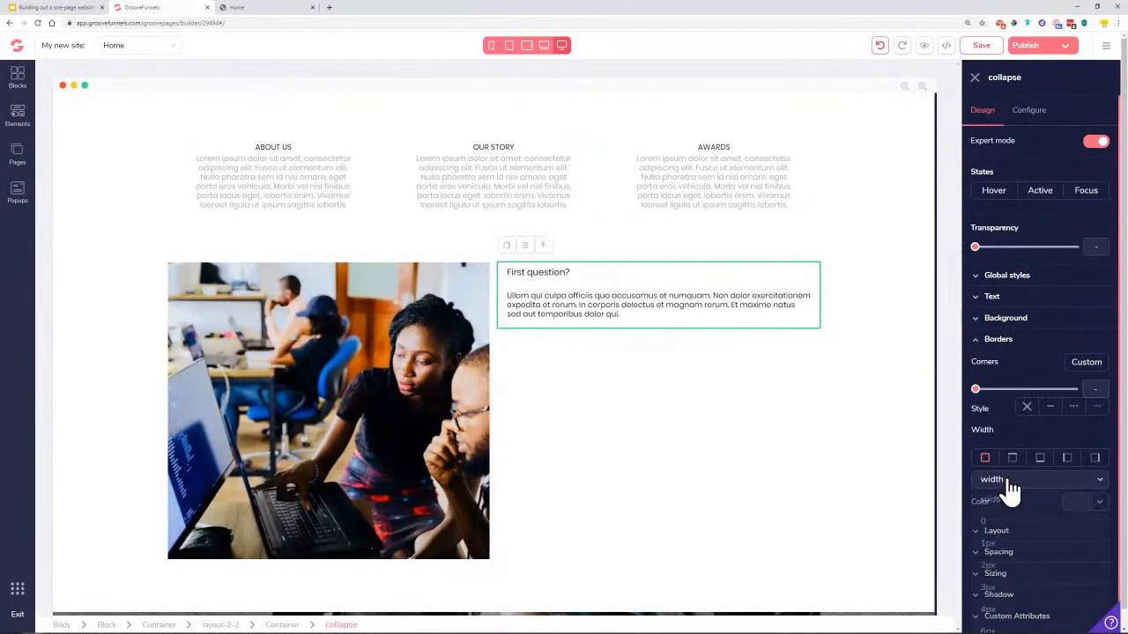
left_click(1009, 543)
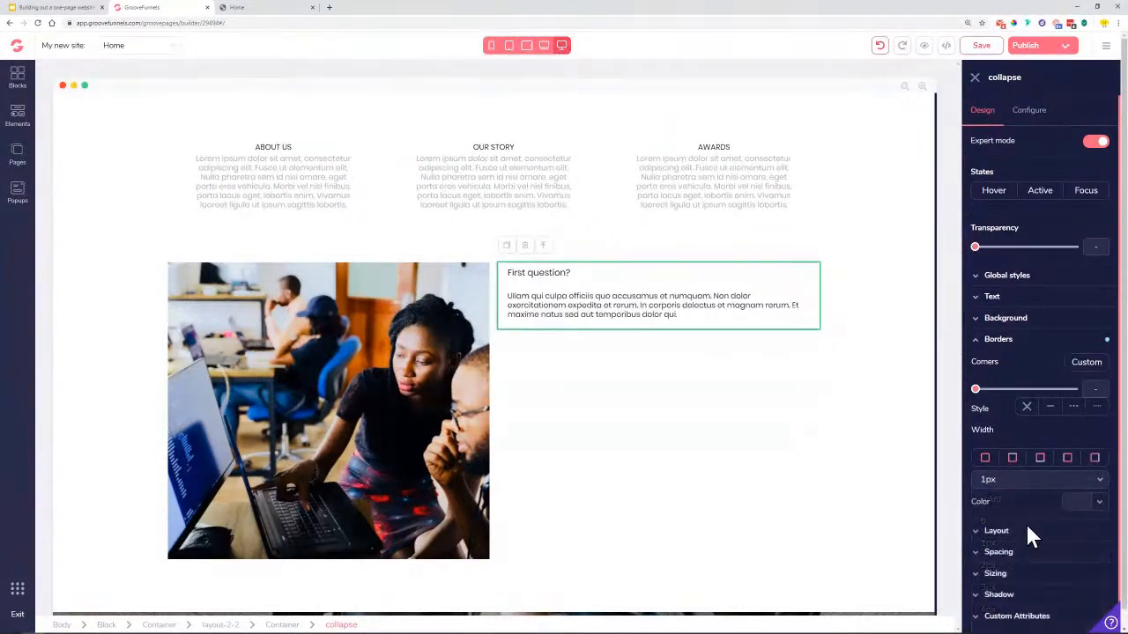
left_click(1101, 502)
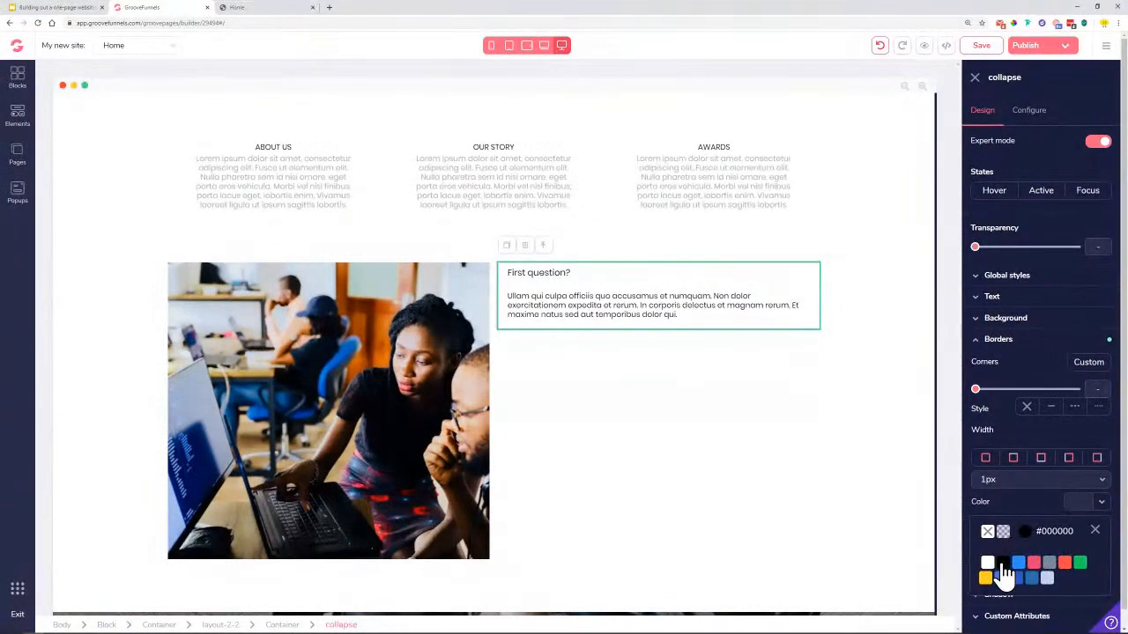
scroll(1052, 594, "down", 1)
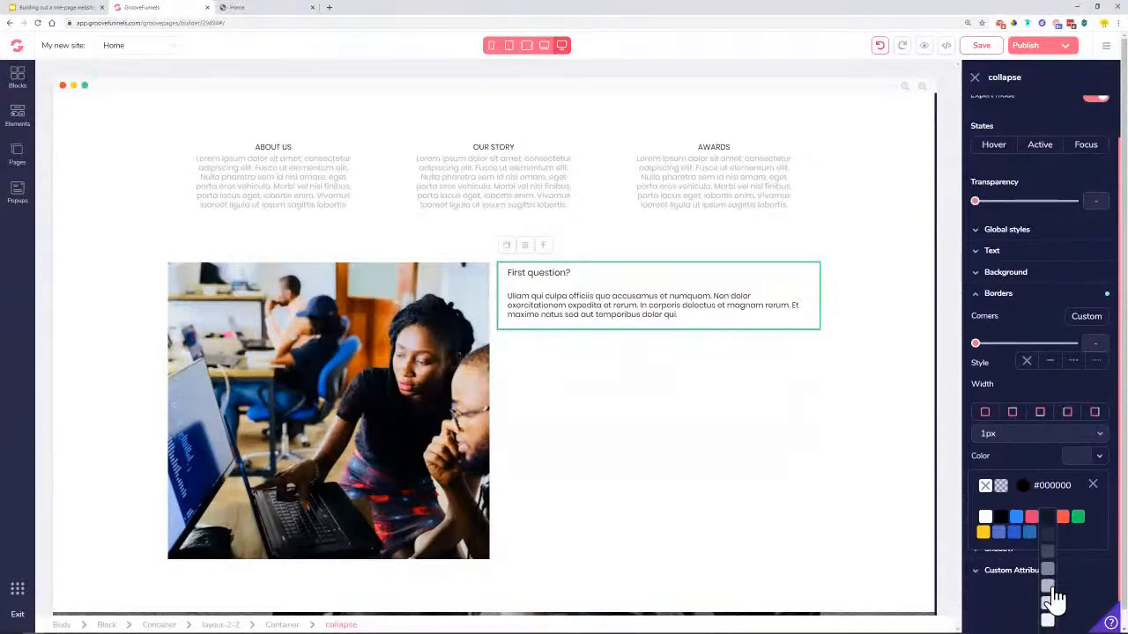
left_click(1047, 586)
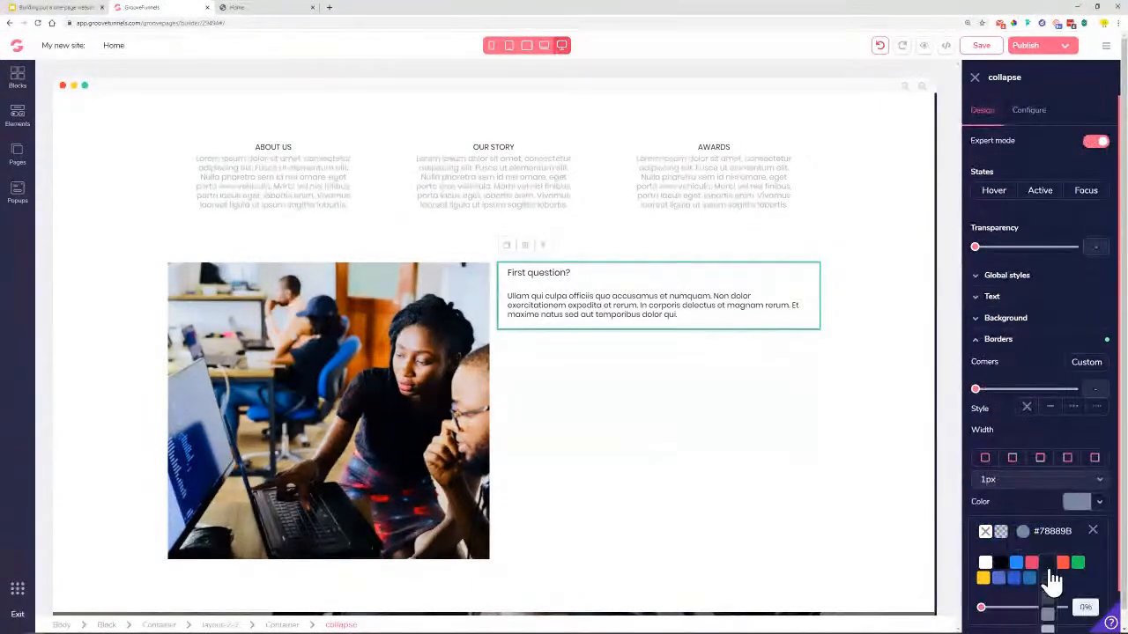
left_click(975, 79)
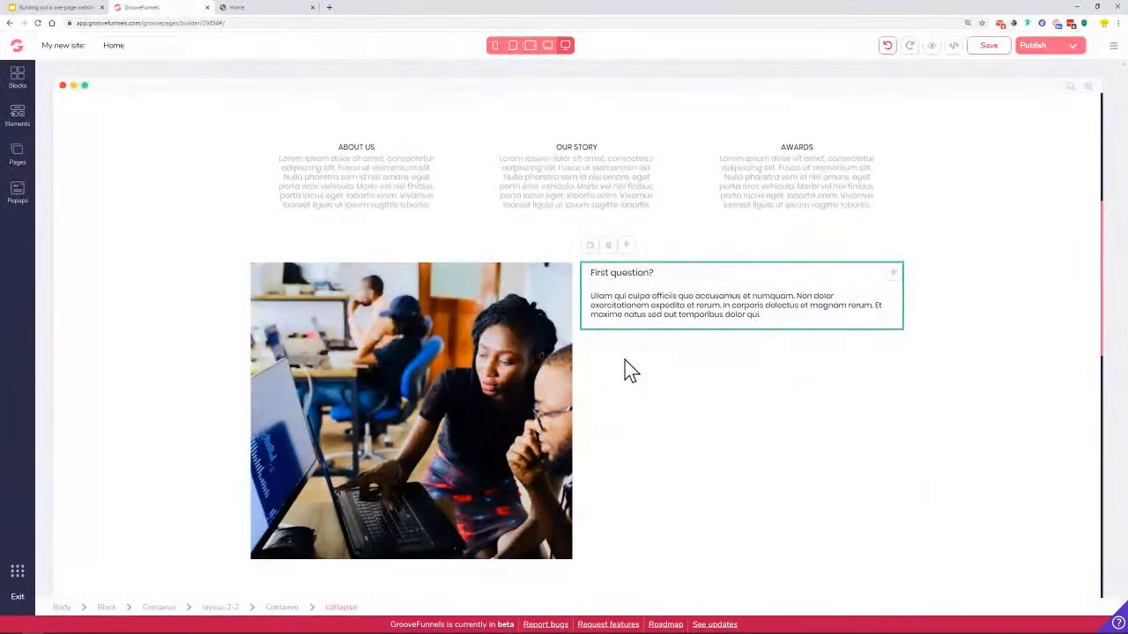
left_click(533, 163)
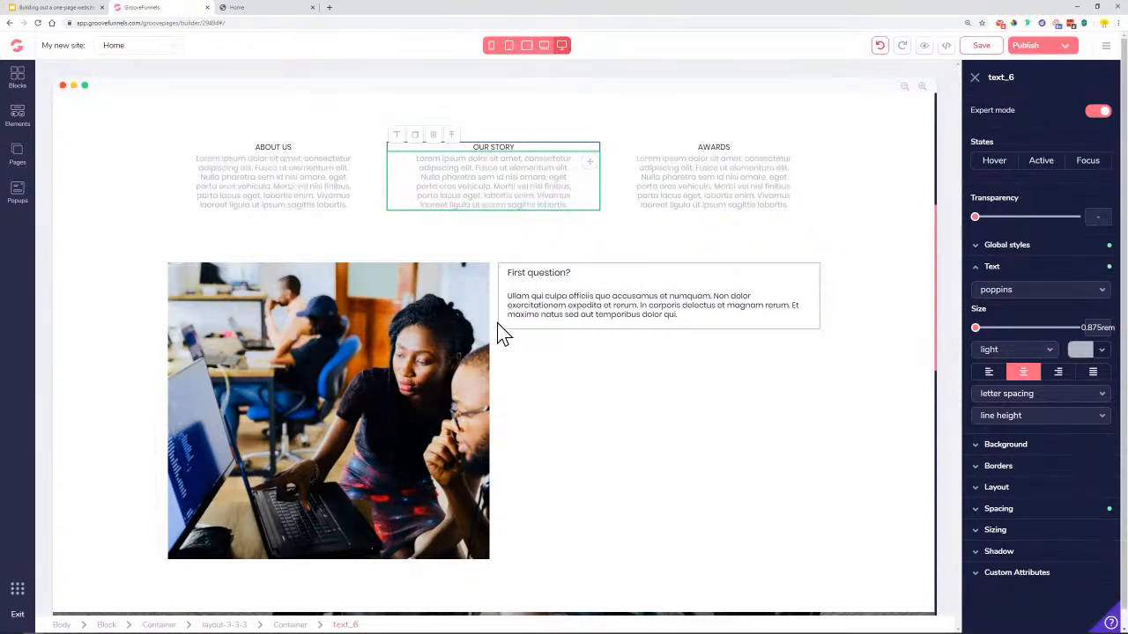
left_click(233, 11)
left_click(655, 370)
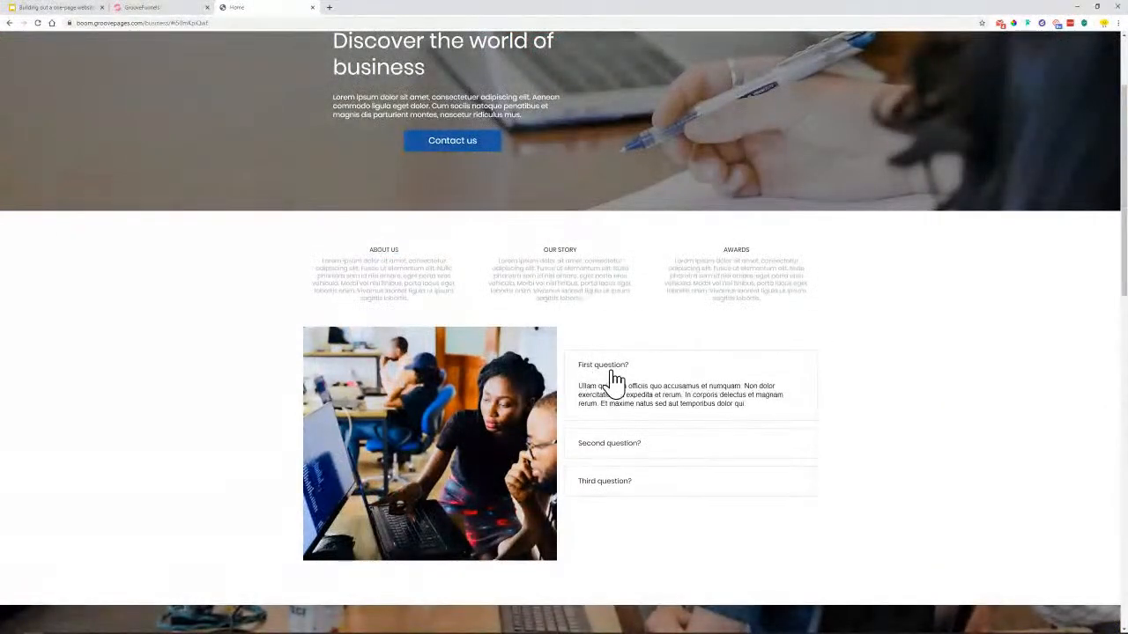
left_click(566, 367)
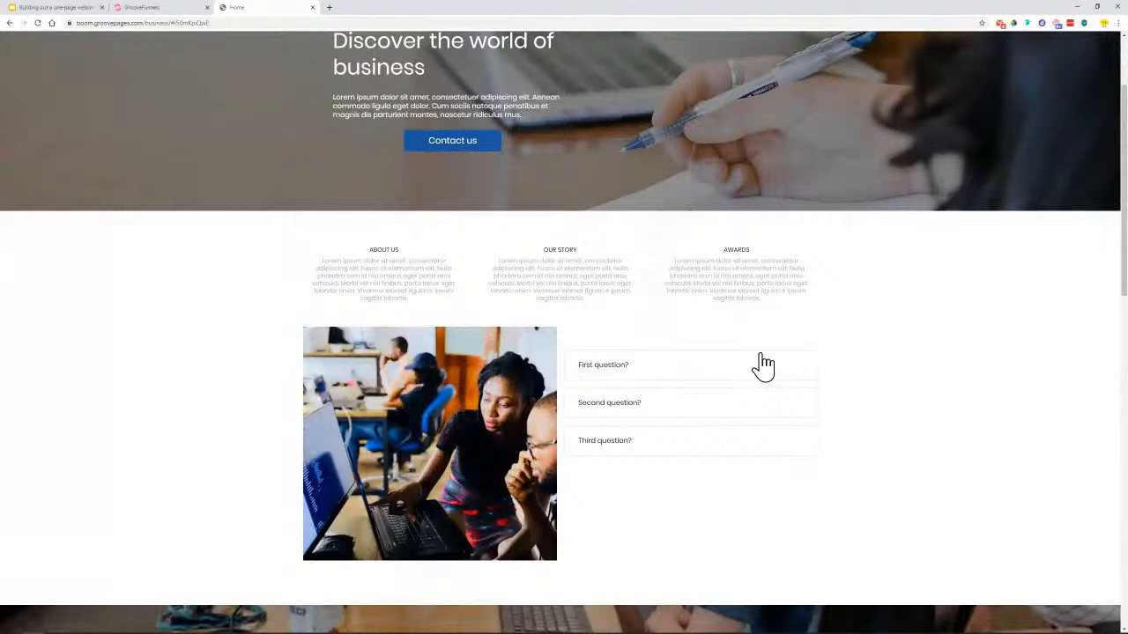
left_click(628, 368)
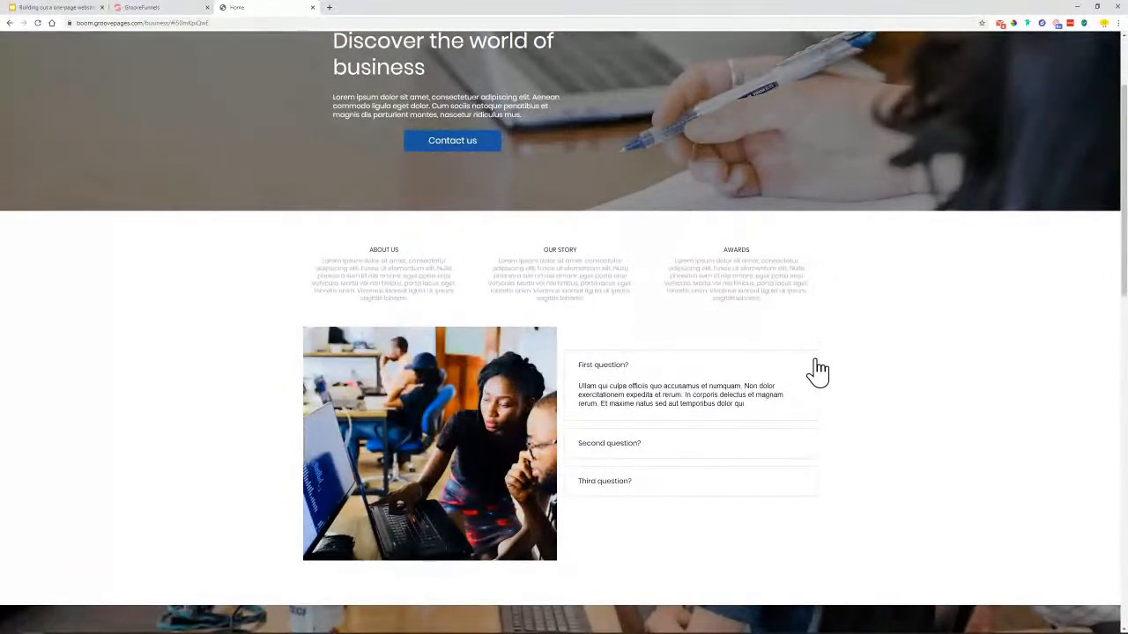
left_click(159, 7)
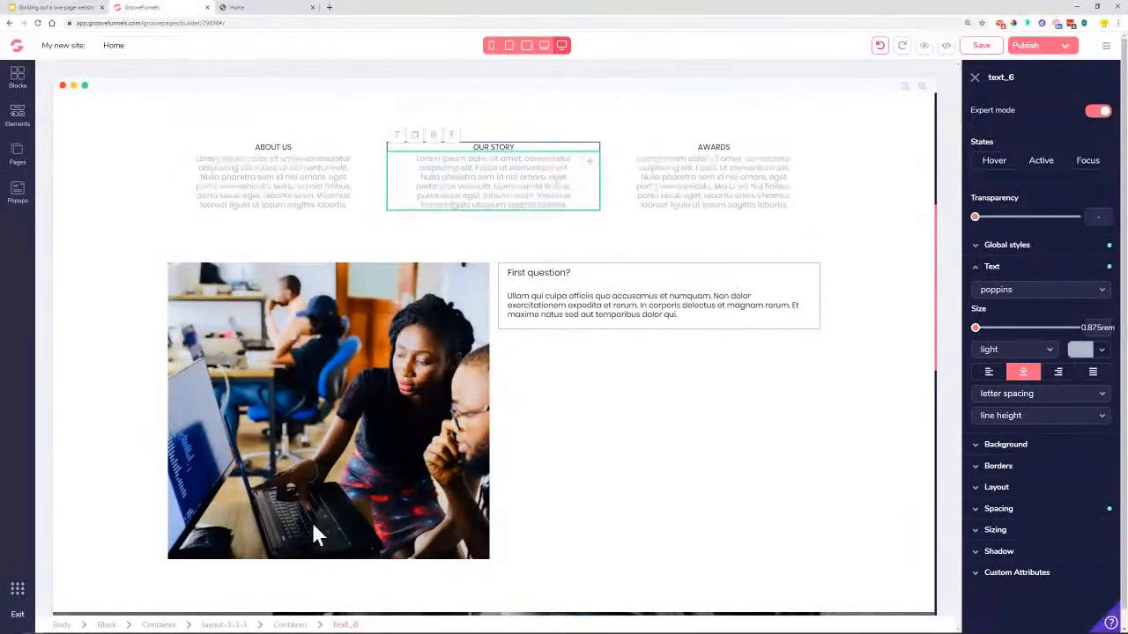
Round the accordion box's corners to .35rem
left_click(615, 291)
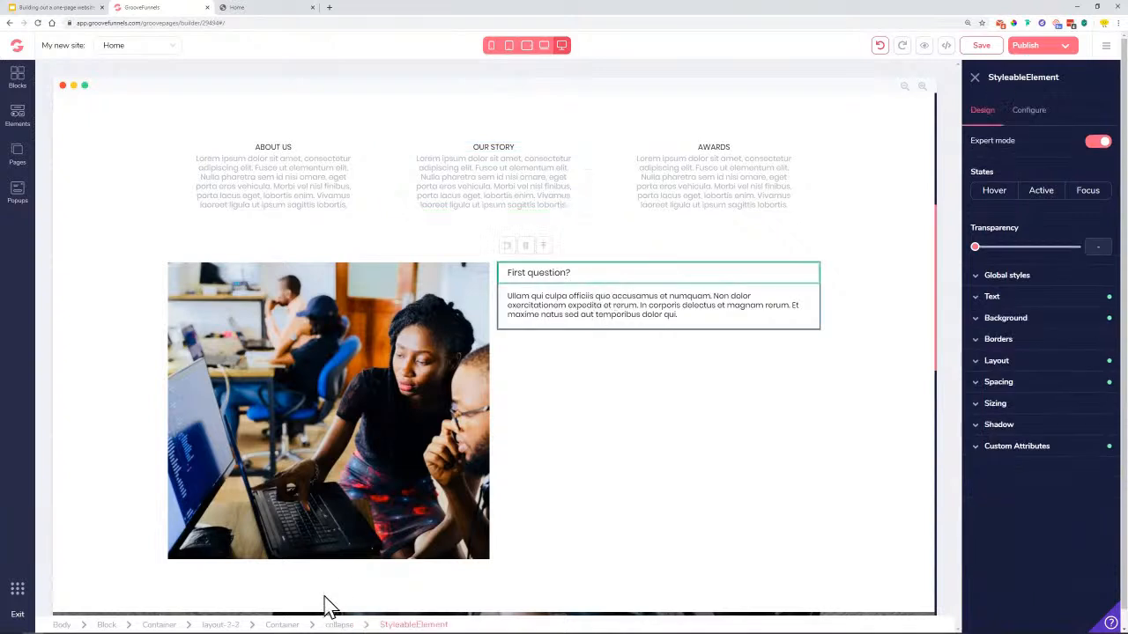
left_click(340, 624)
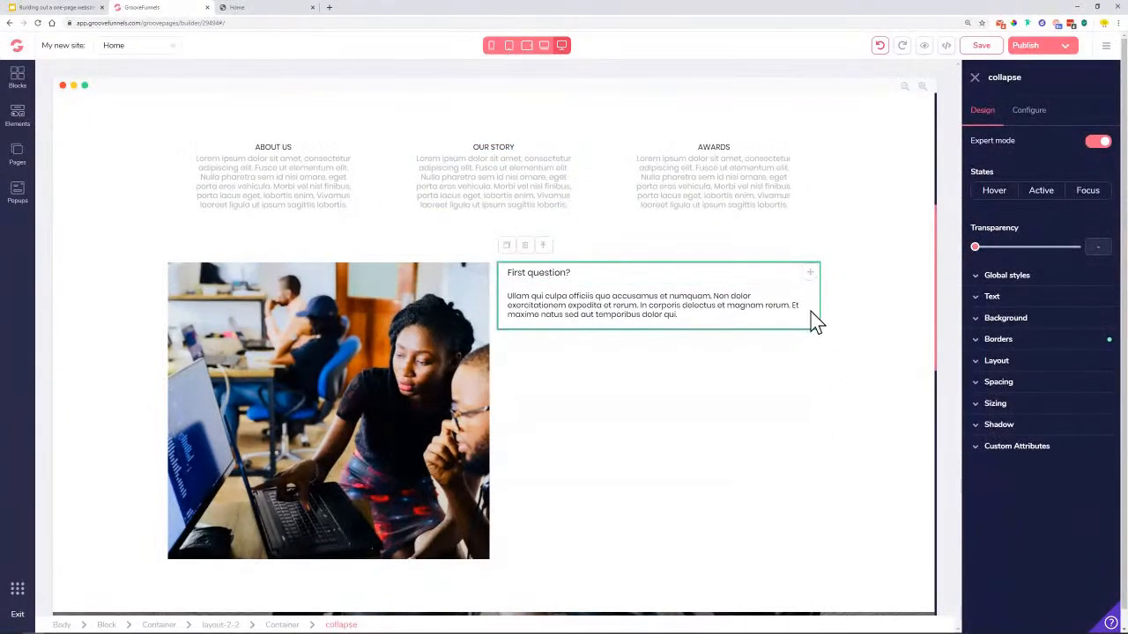
left_click(998, 342)
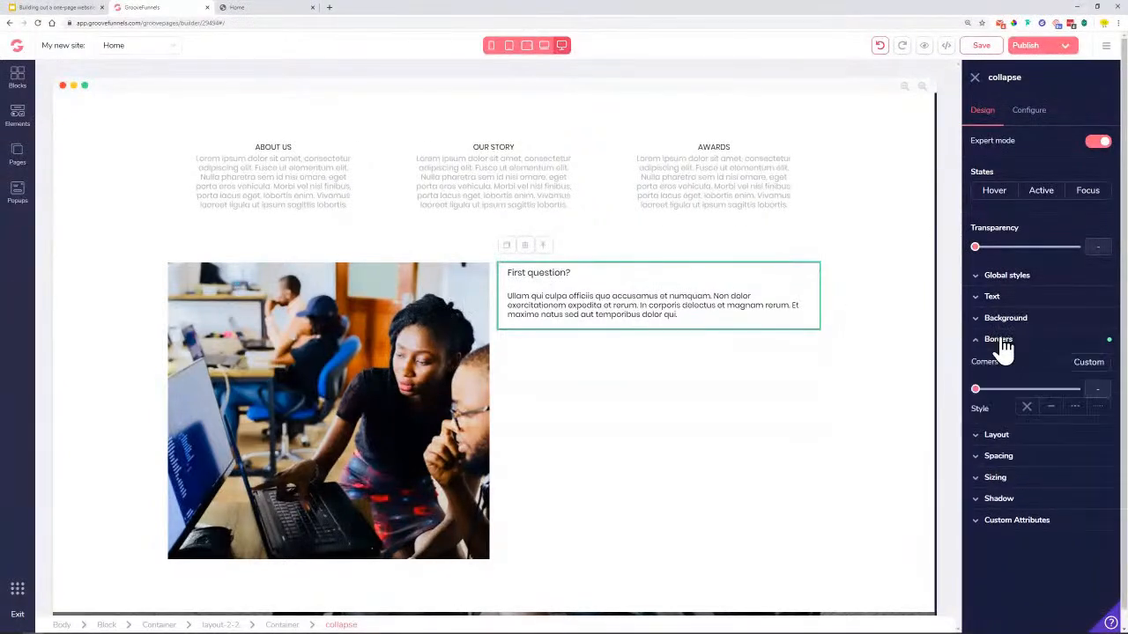
left_click_drag(978, 390, 1024, 391)
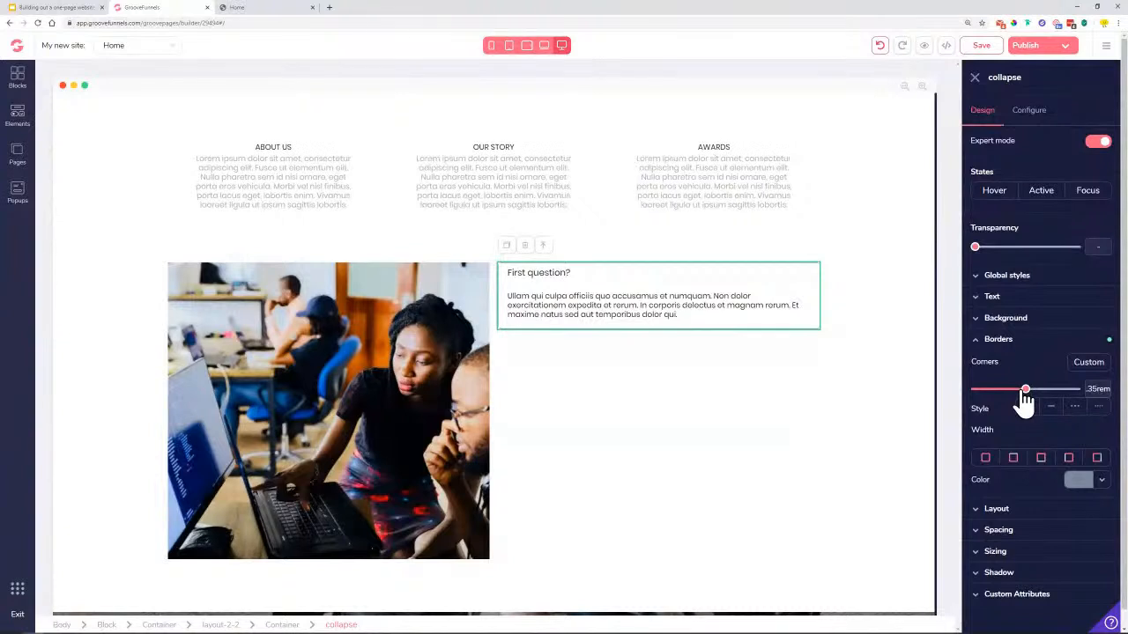
left_click(828, 362)
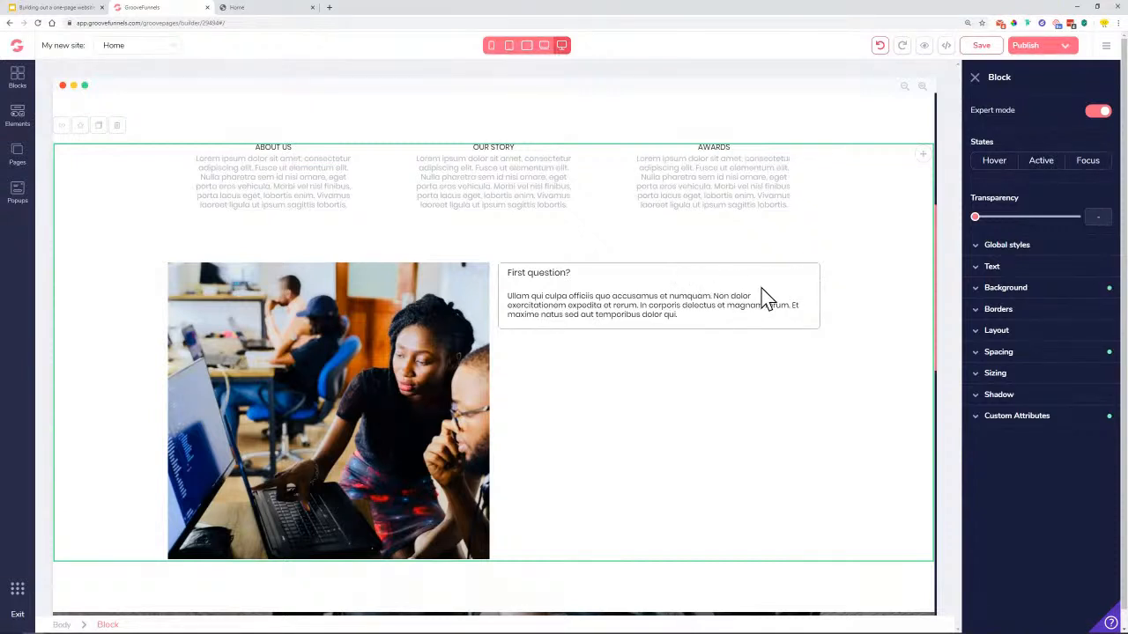
Duplicate the First question accordion box
left_click(573, 276)
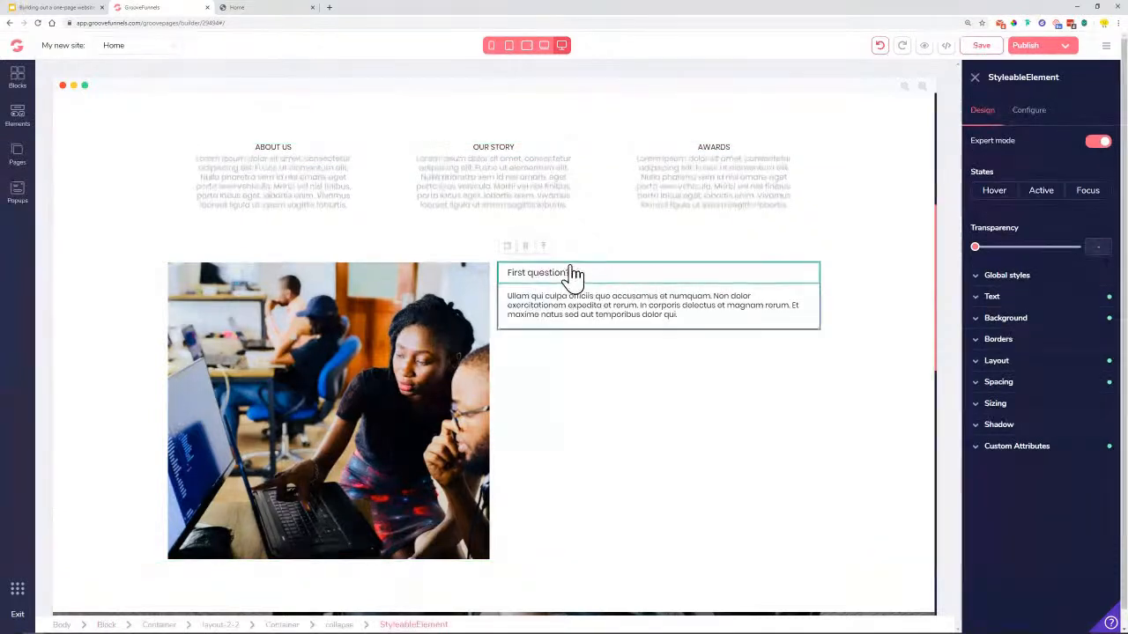
left_click(543, 247)
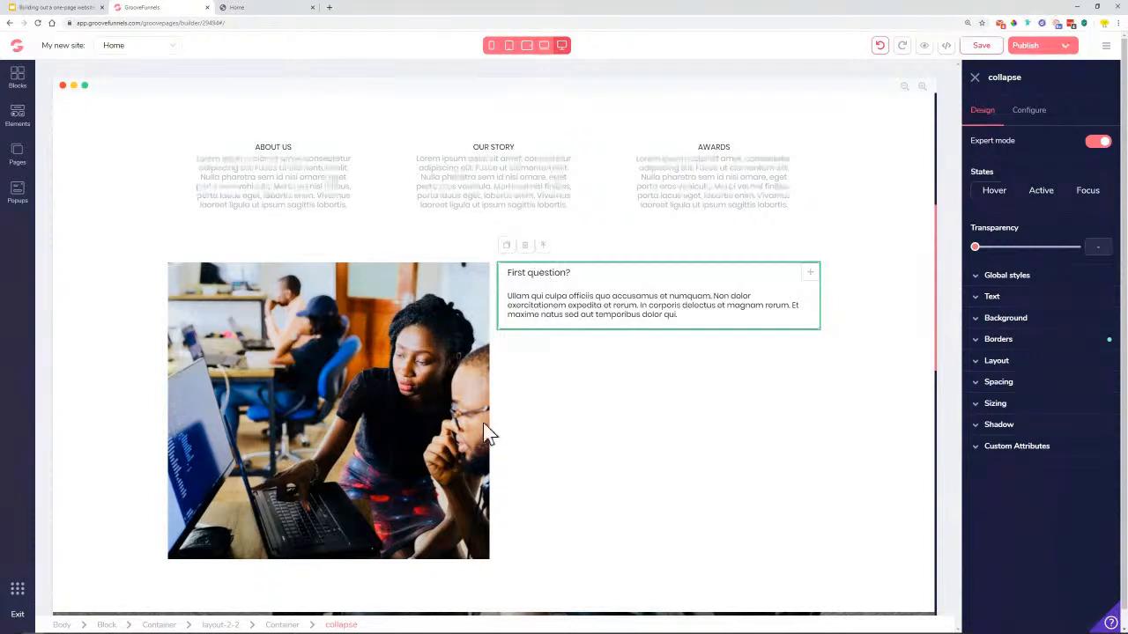
left_click(509, 247)
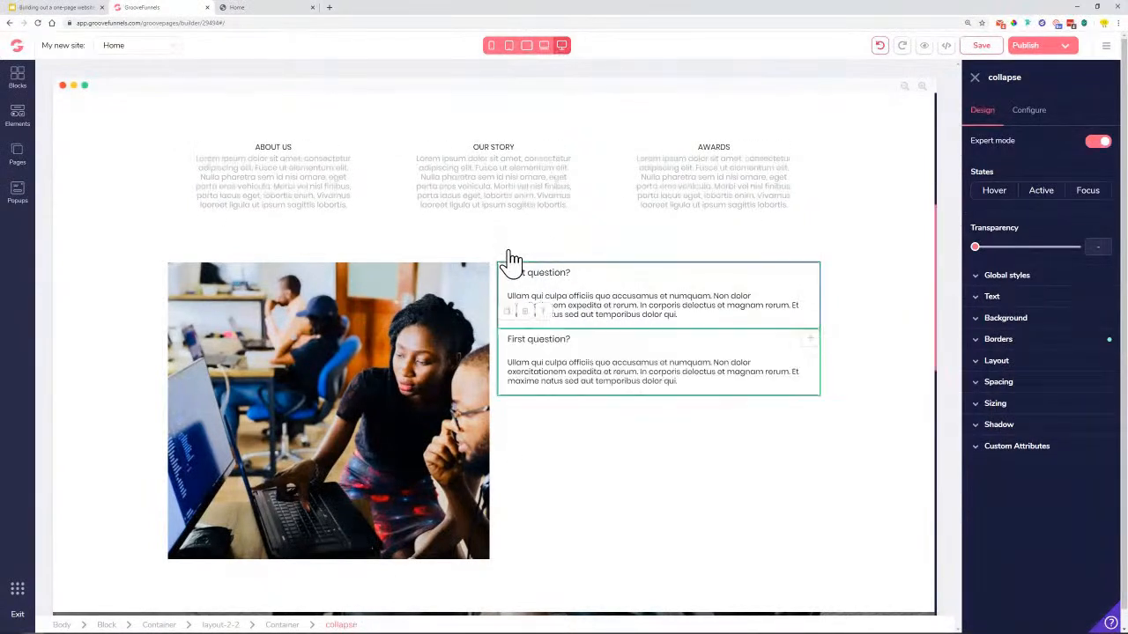
Make third and fourth copies of the accordion box, then select the second box's heading
left_click(508, 312)
left_click(509, 378)
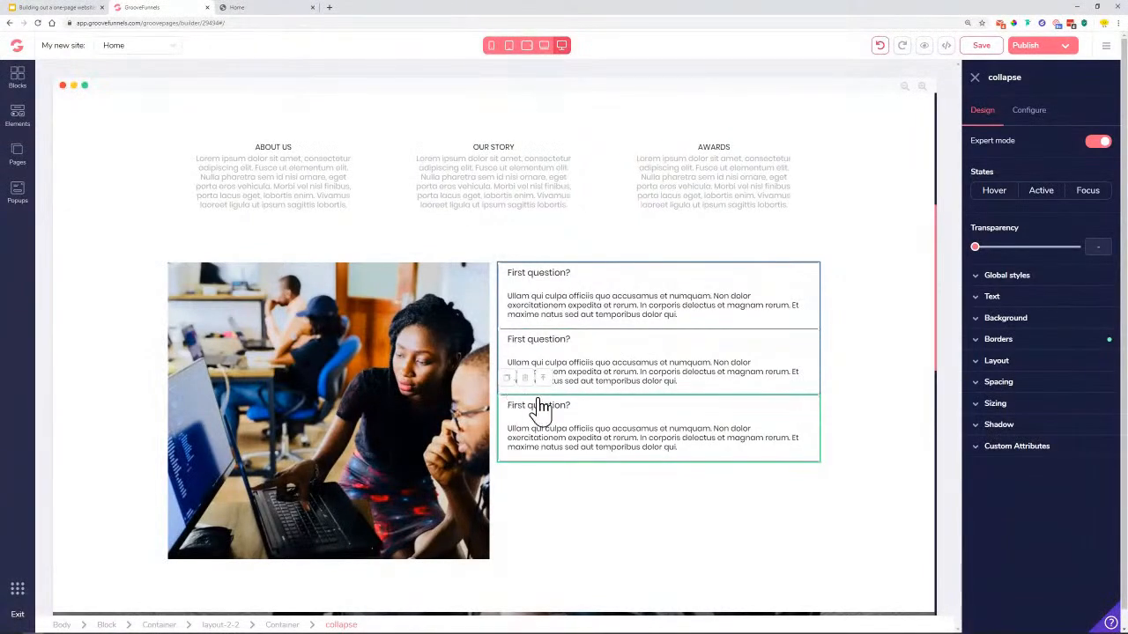
left_click(611, 349)
left_click(1038, 122)
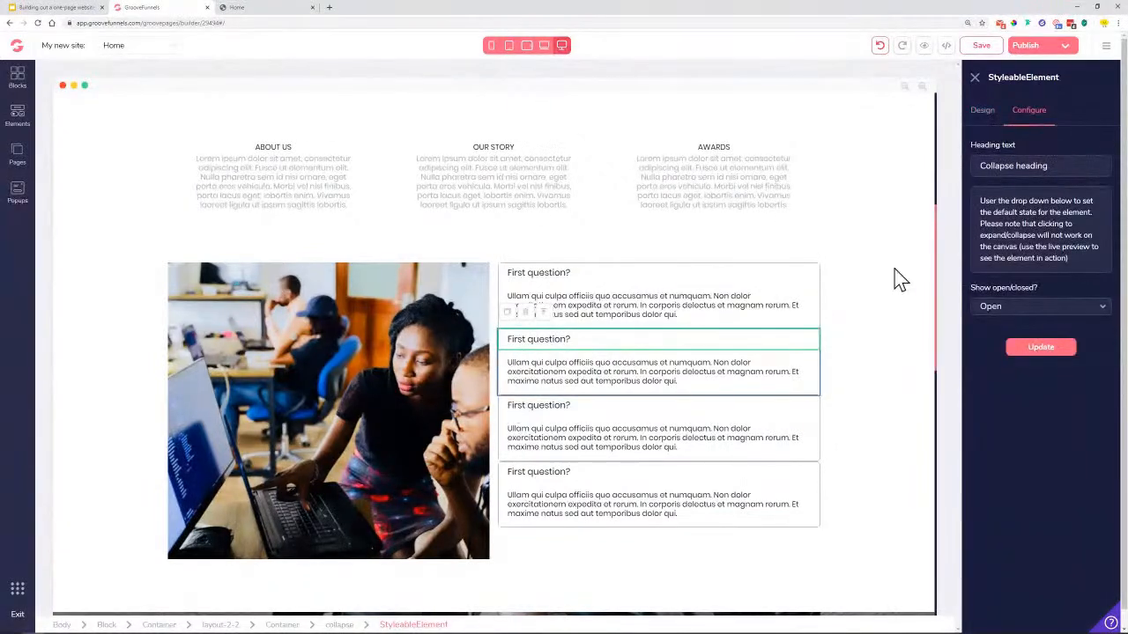
Rename the second FAQ item 'Second question?' and set it to start closed
left_click_drag(1083, 164, 907, 184)
type("S")
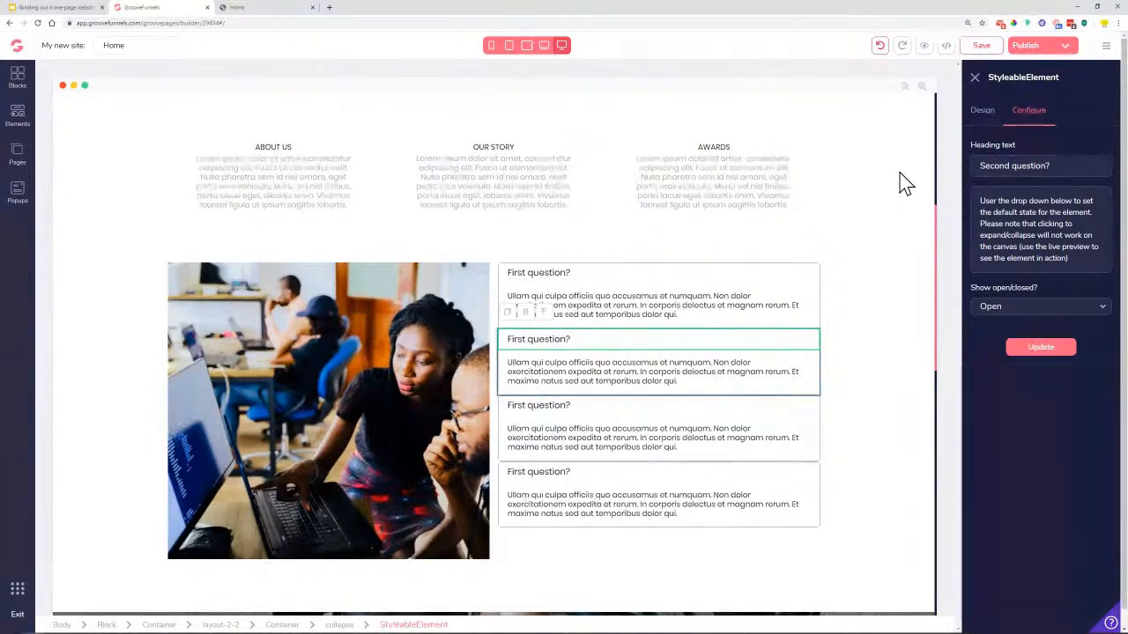
left_click(1032, 309)
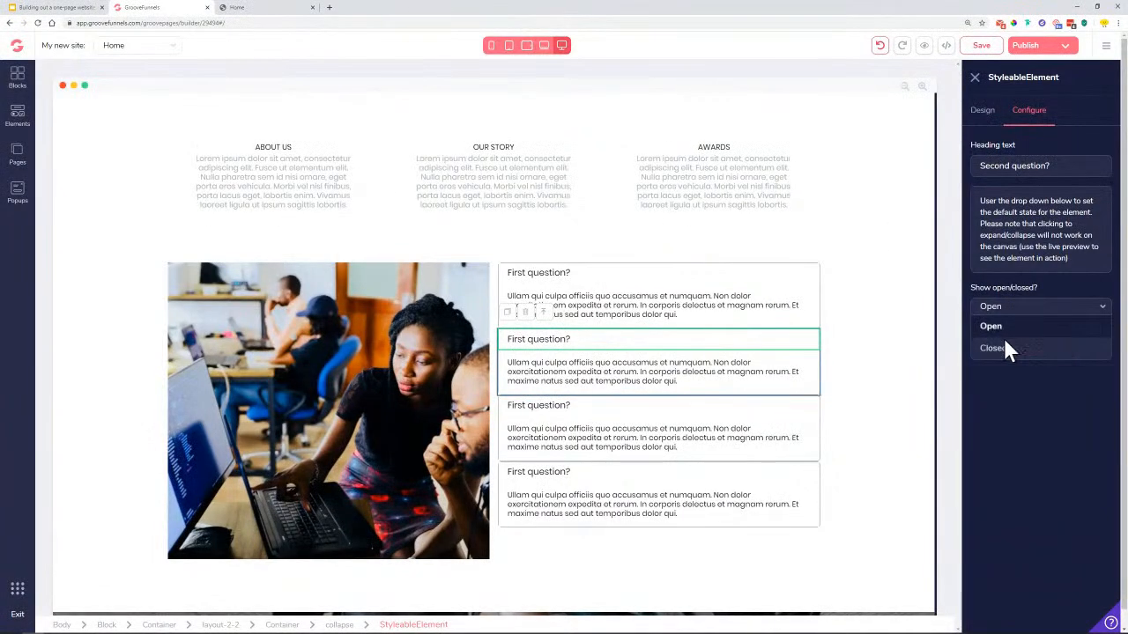
left_click(1001, 343)
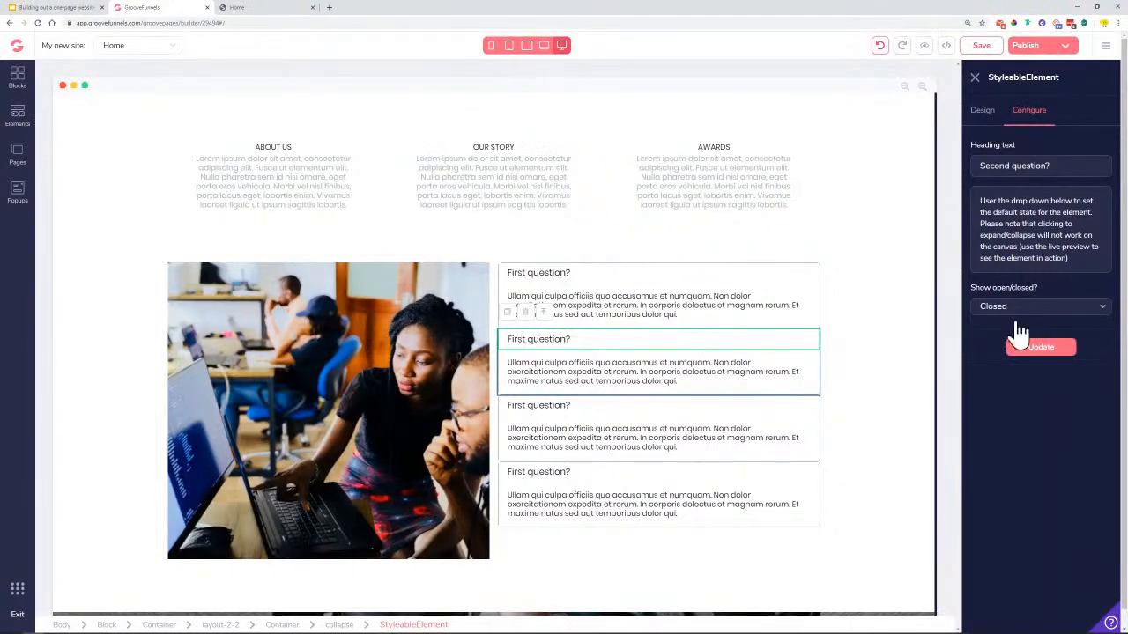
left_click(1041, 349)
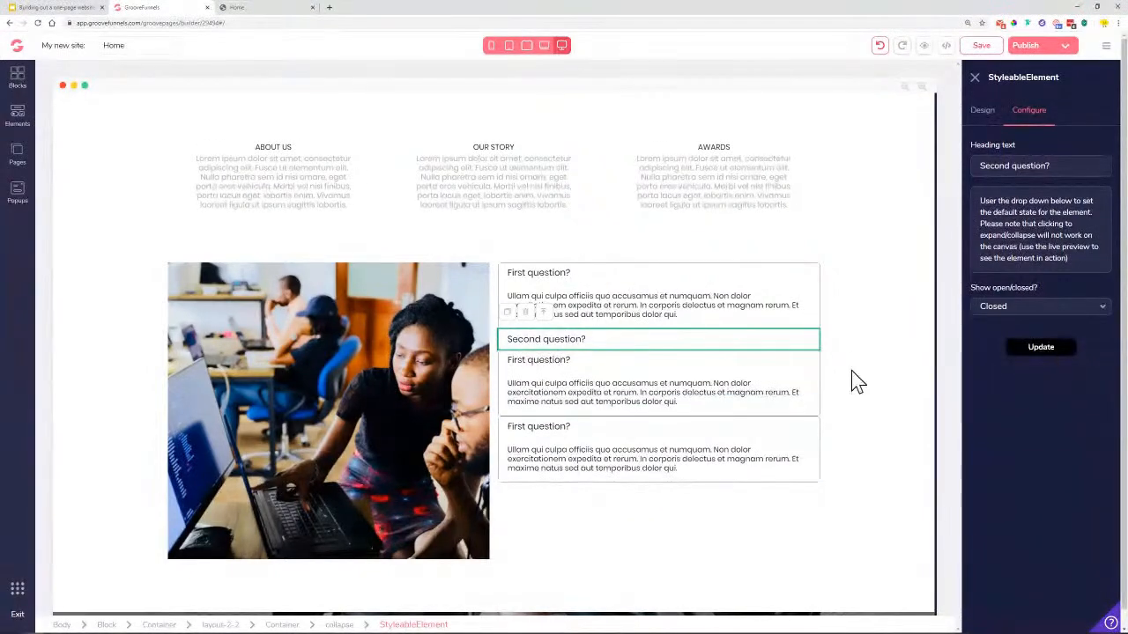
Change the third item's heading from 'Second' to 'Third question?'
left_click(537, 370)
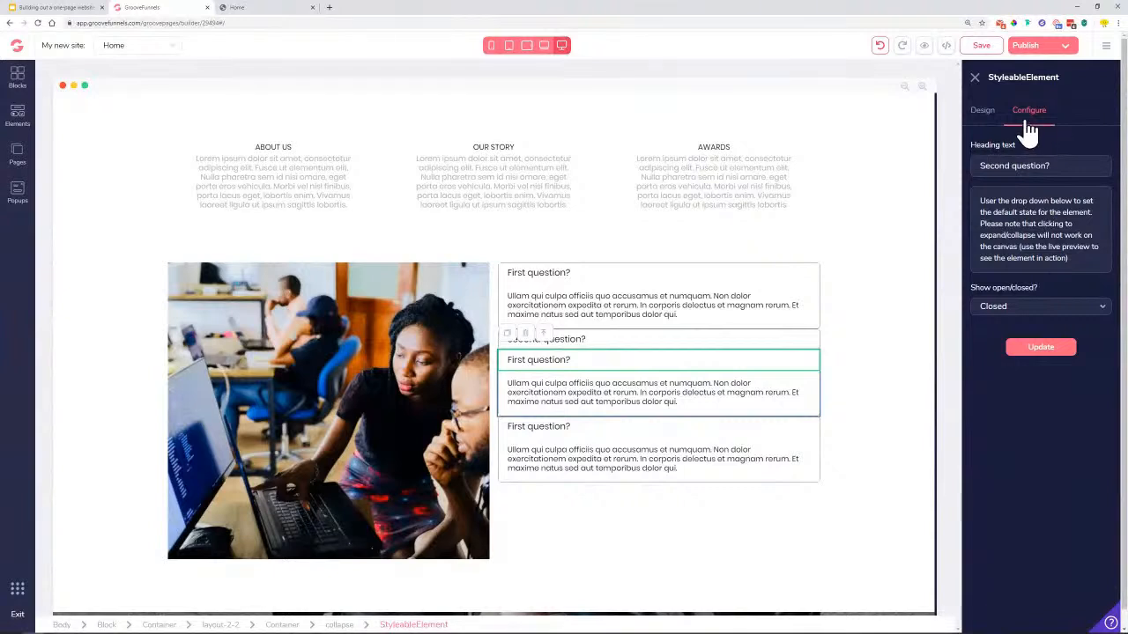
double_click(1069, 167)
left_click_drag(1010, 167, 952, 174)
type("Thir")
left_click(1035, 348)
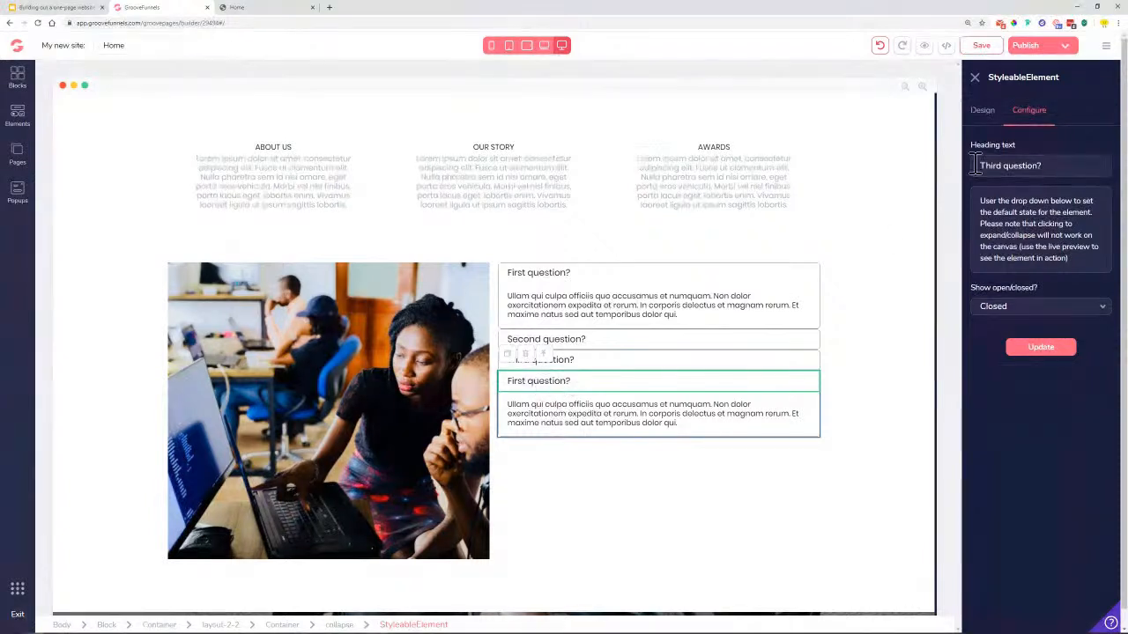
Retitle the last item 'Fourth question?', fixing the misspelling, and apply it
double_click(1003, 166)
type("Fo")
type("rth")
key("BackSpace")
type("th")
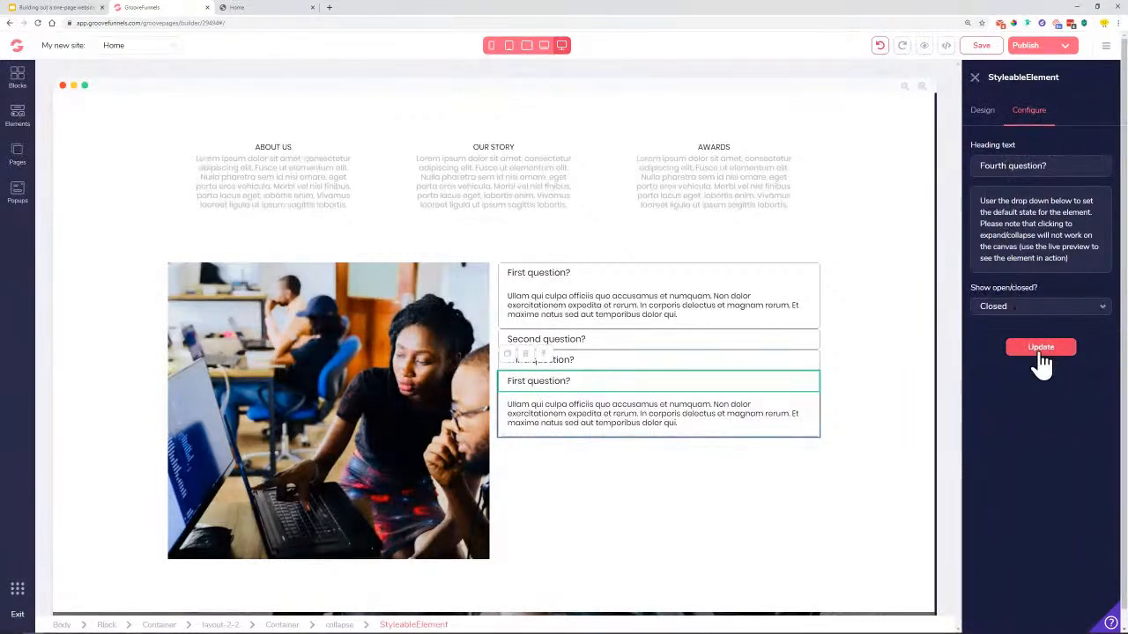
left_click(1041, 353)
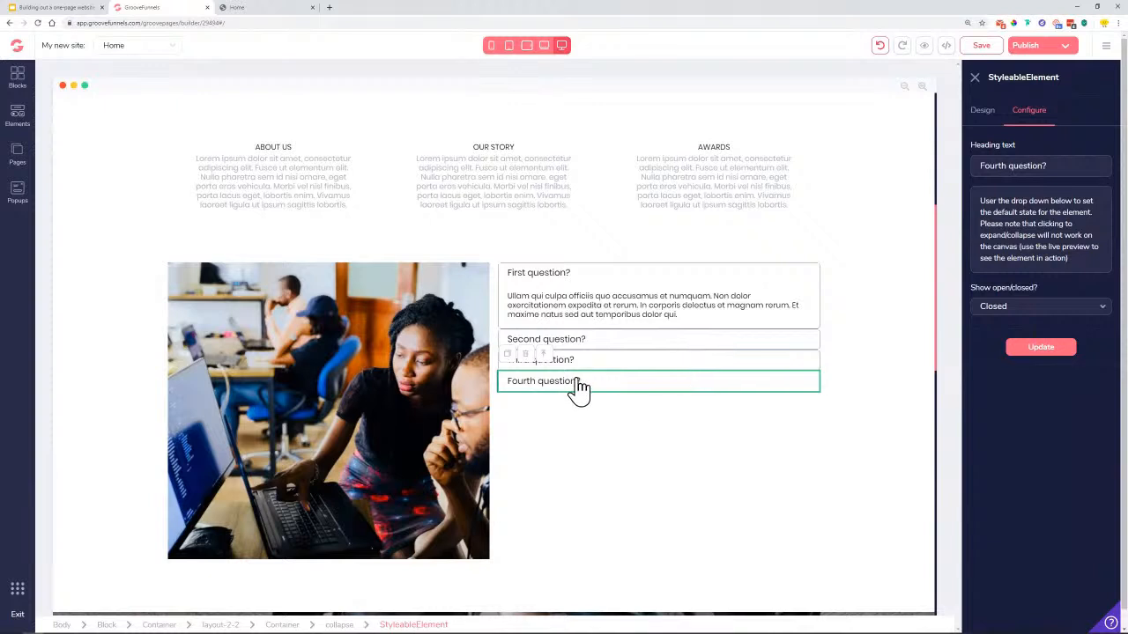
left_click(770, 342)
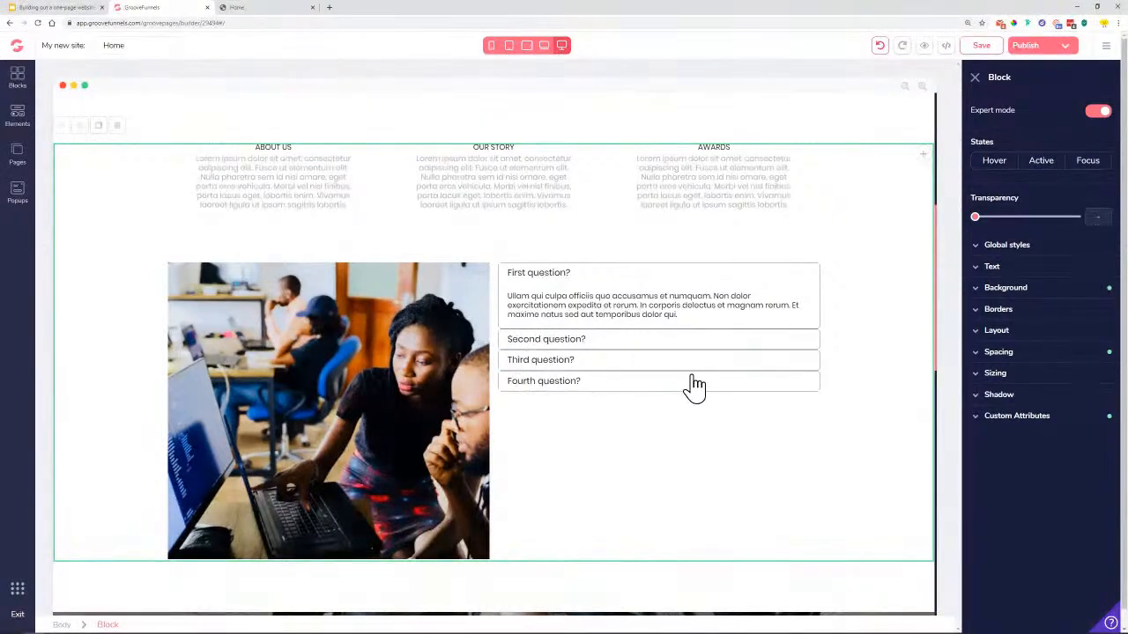
left_click(611, 344)
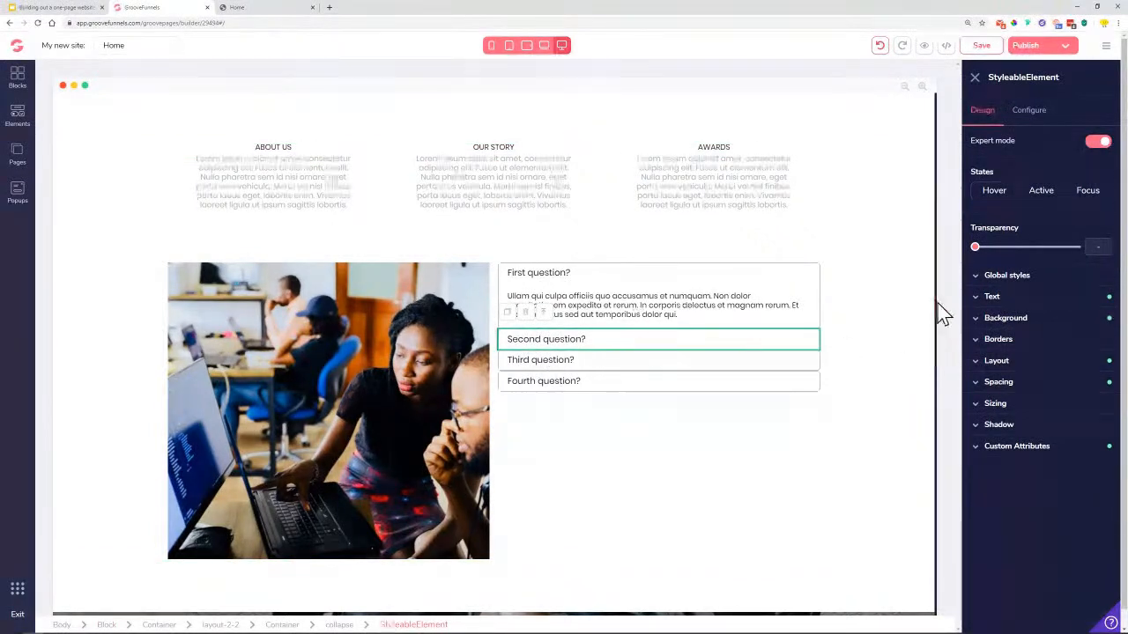
left_click(1007, 384)
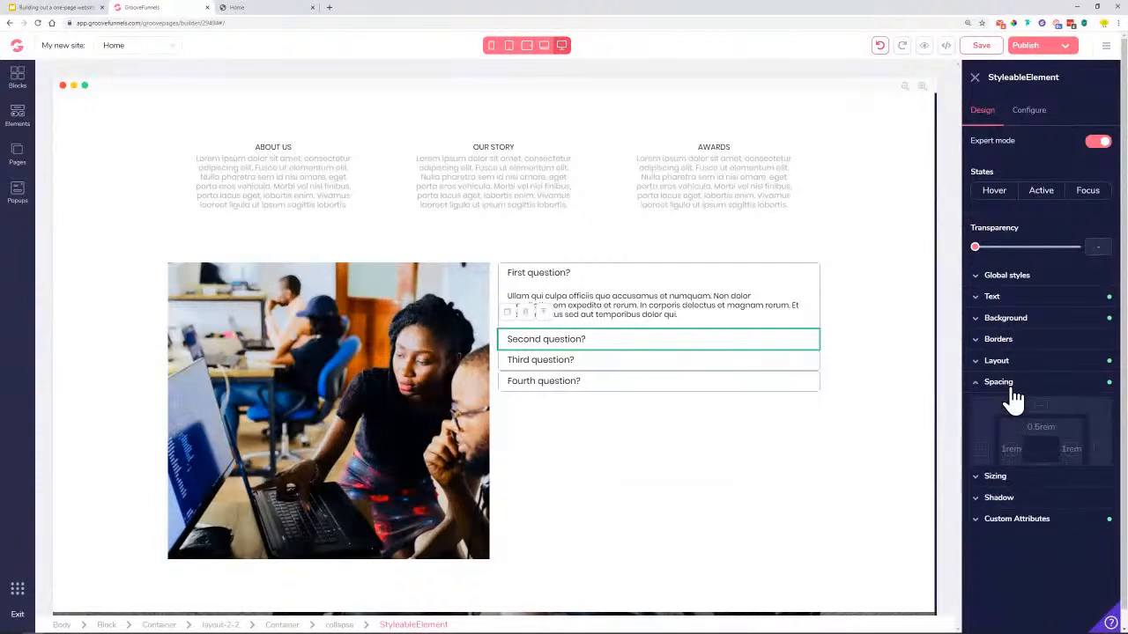
left_click(1042, 407)
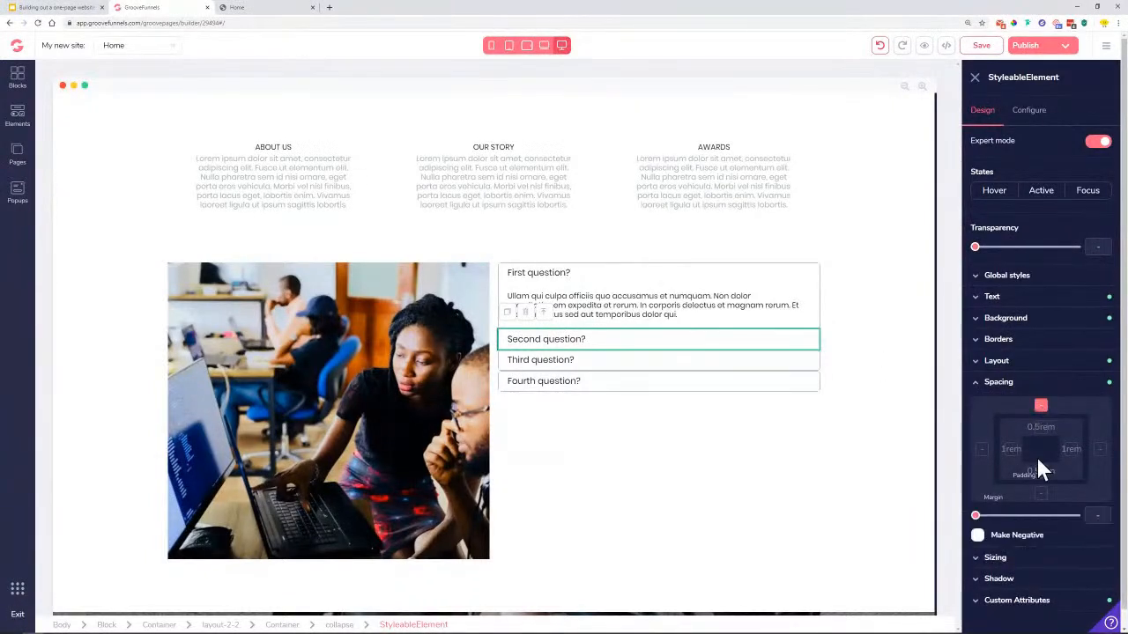
left_click_drag(975, 517, 999, 518)
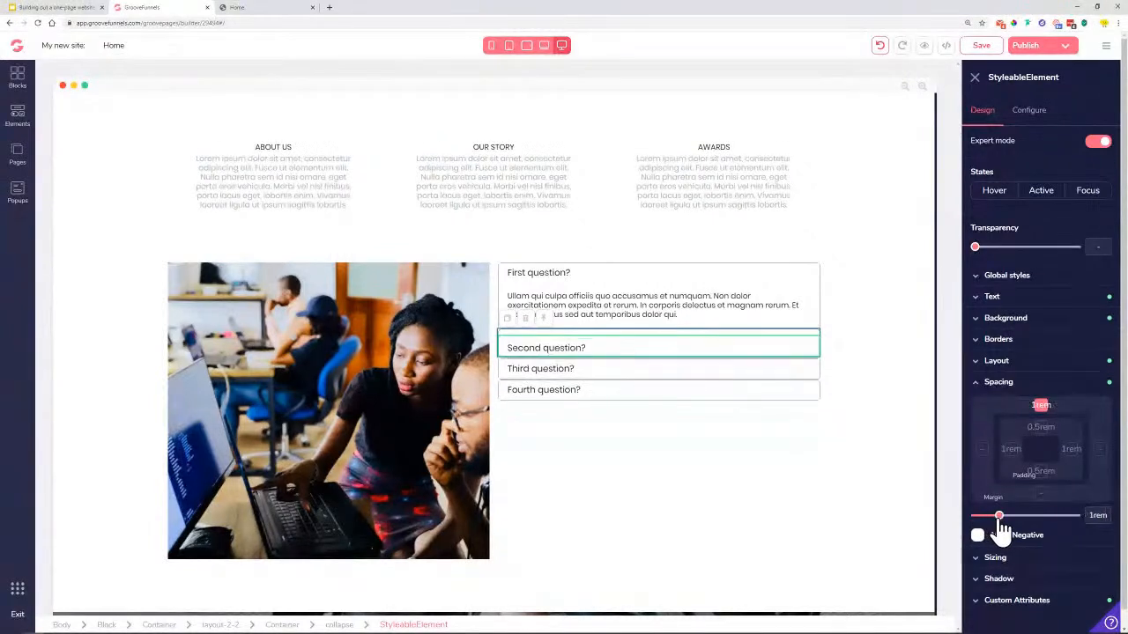
left_click(721, 372)
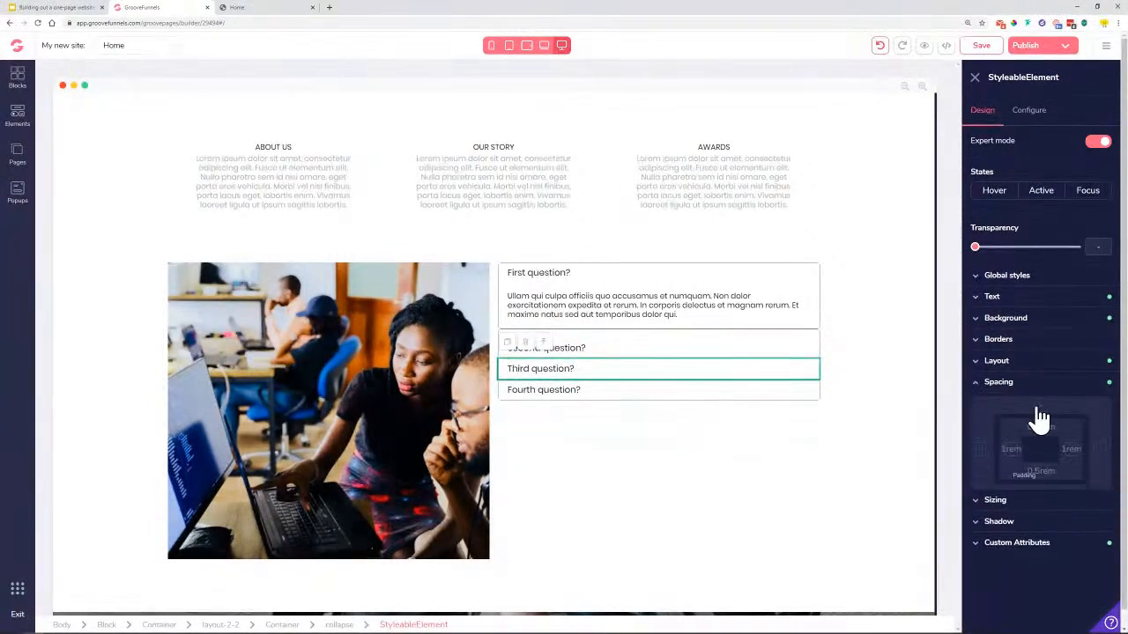
left_click(1041, 408)
left_click_drag(975, 516, 1001, 531)
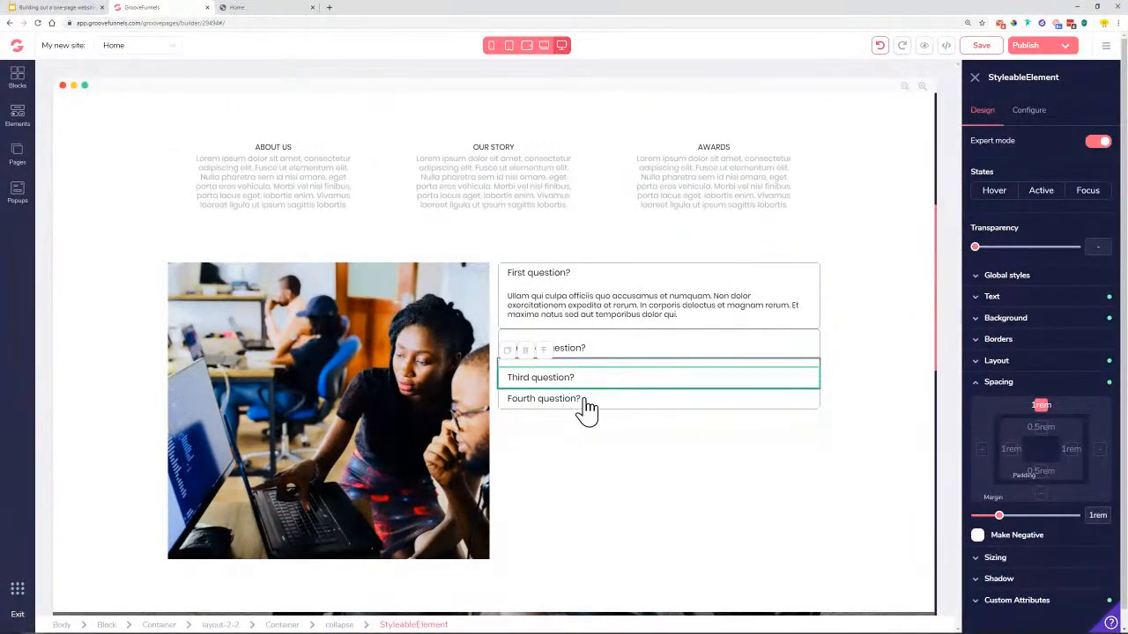
left_click(766, 416)
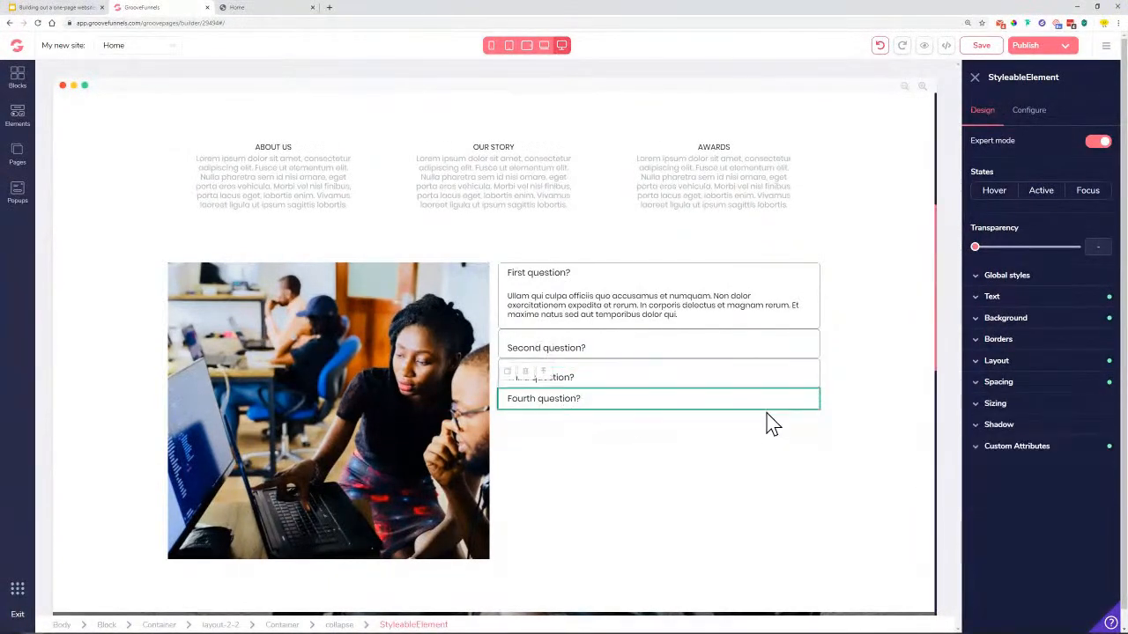
left_click(686, 384)
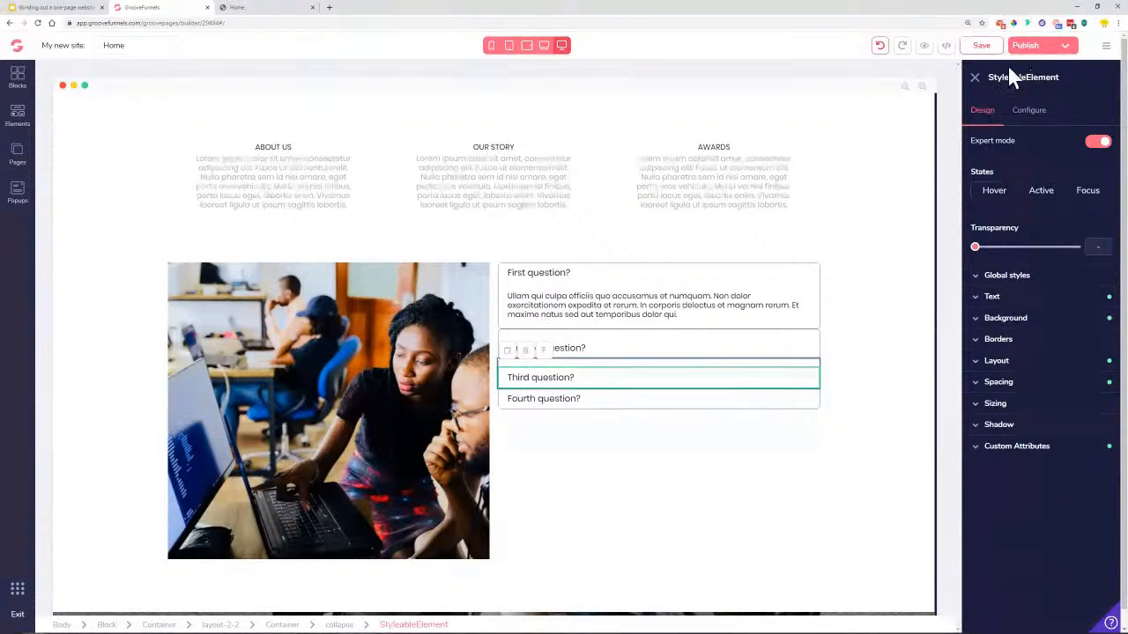
left_click(878, 50)
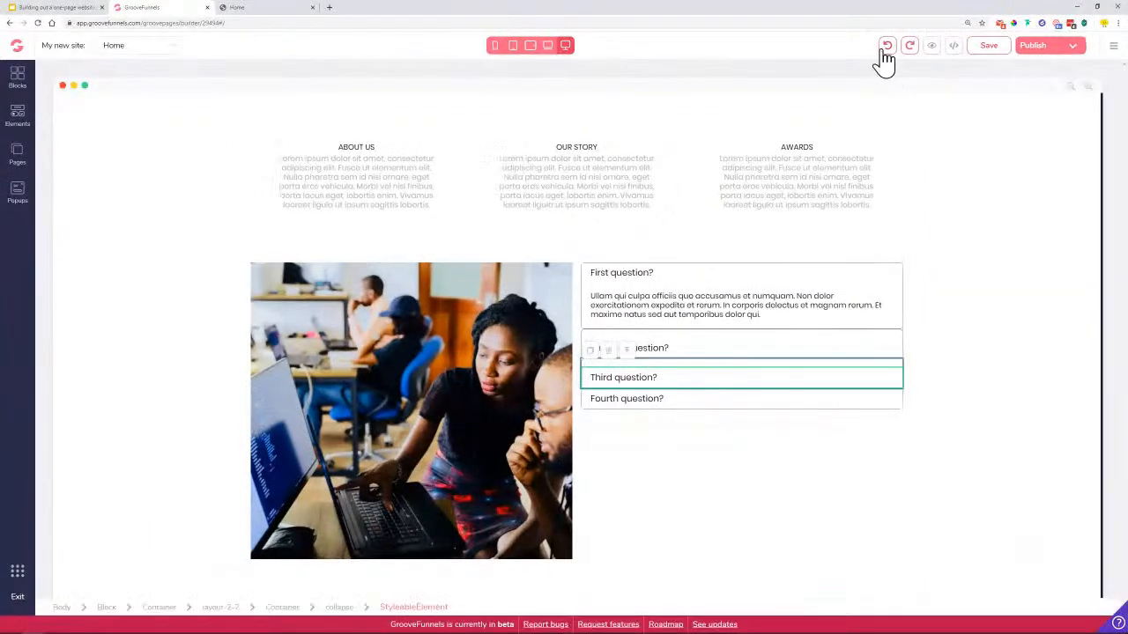
left_click(885, 47)
left_click(889, 49)
left_click(887, 50)
left_click(888, 49)
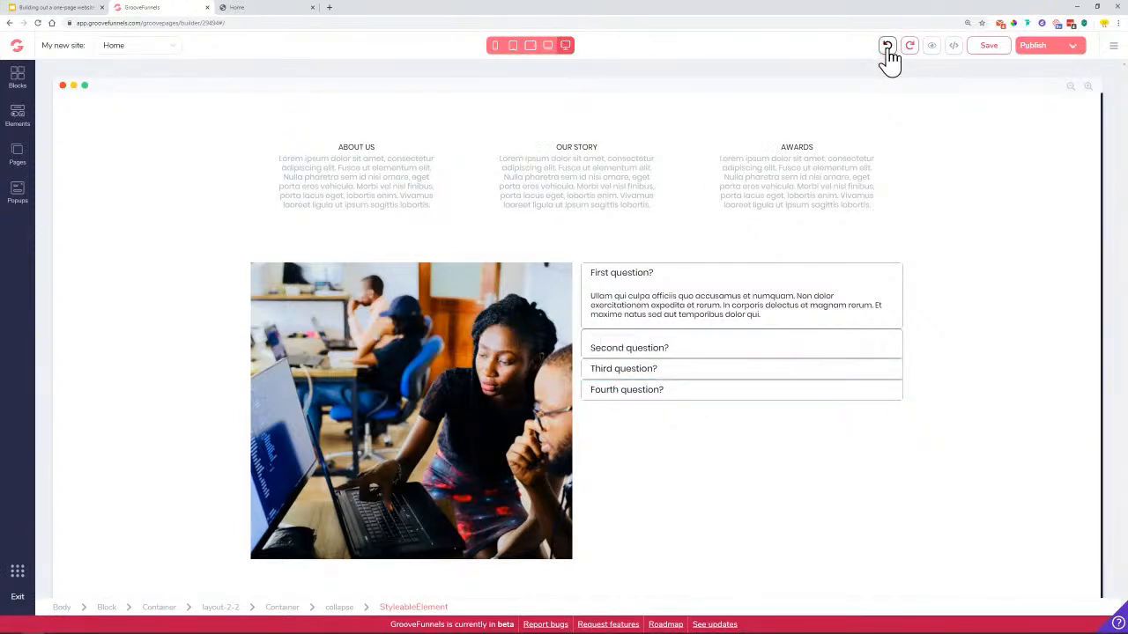
left_click(889, 49)
left_click(888, 49)
left_click(888, 50)
left_click(888, 50)
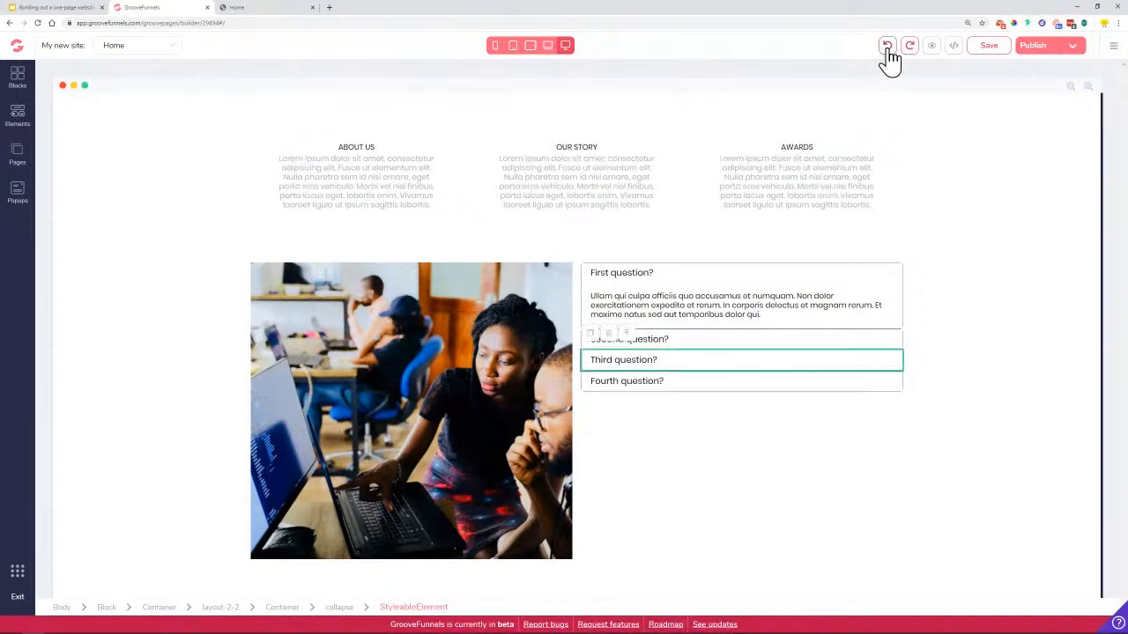
left_click(667, 346)
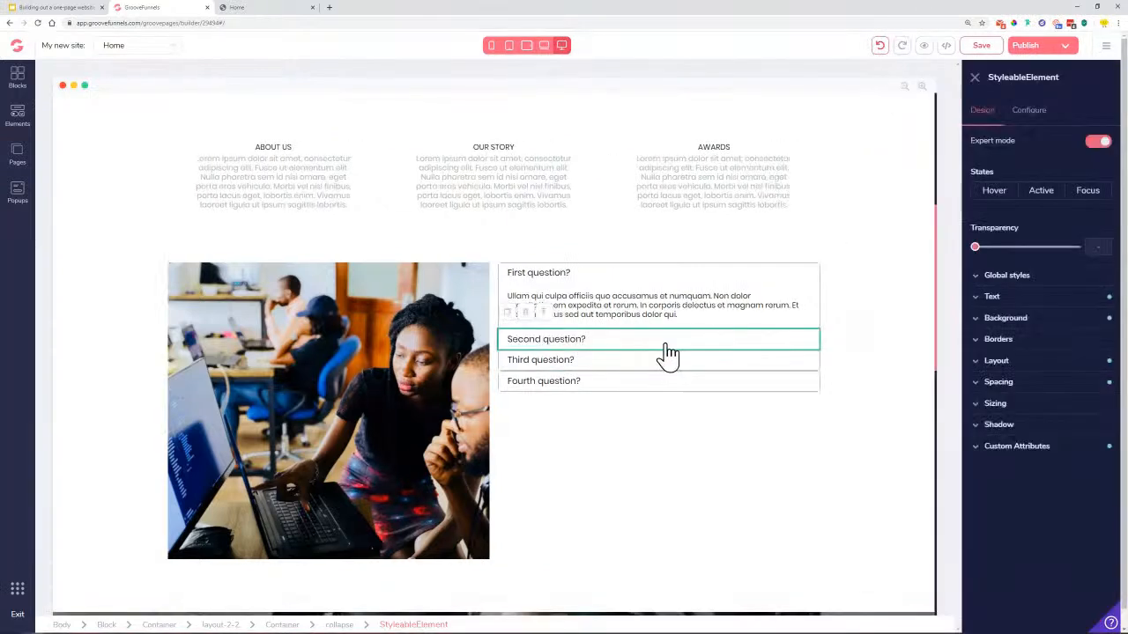
Give the FAQ accordion rows a top margin of about 1rem to separate them
left_click(340, 625)
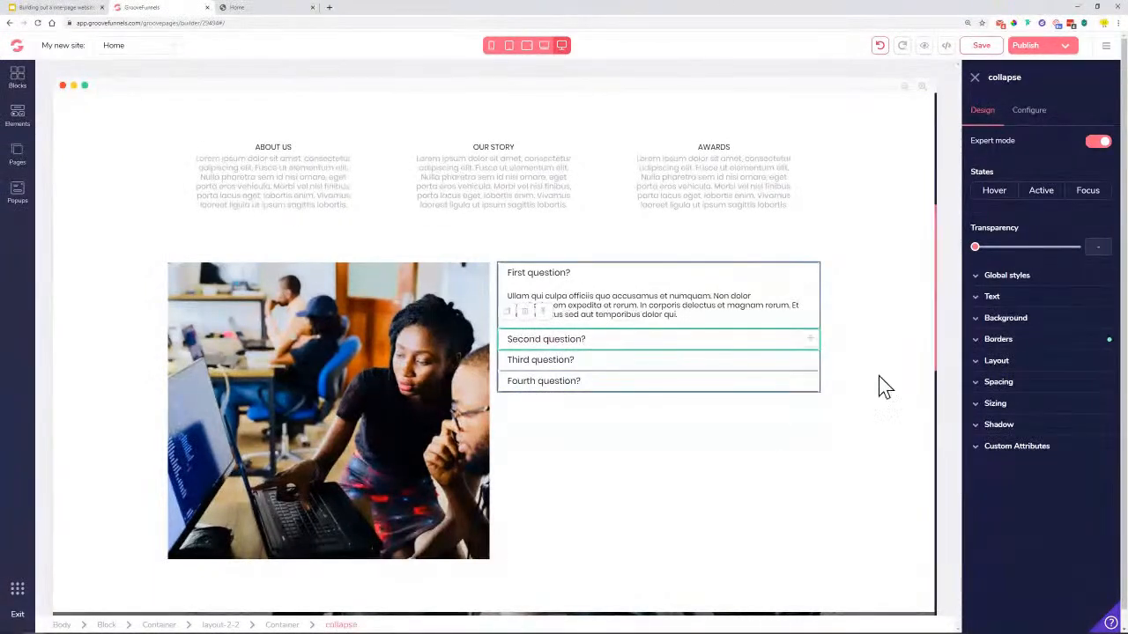
left_click(1024, 385)
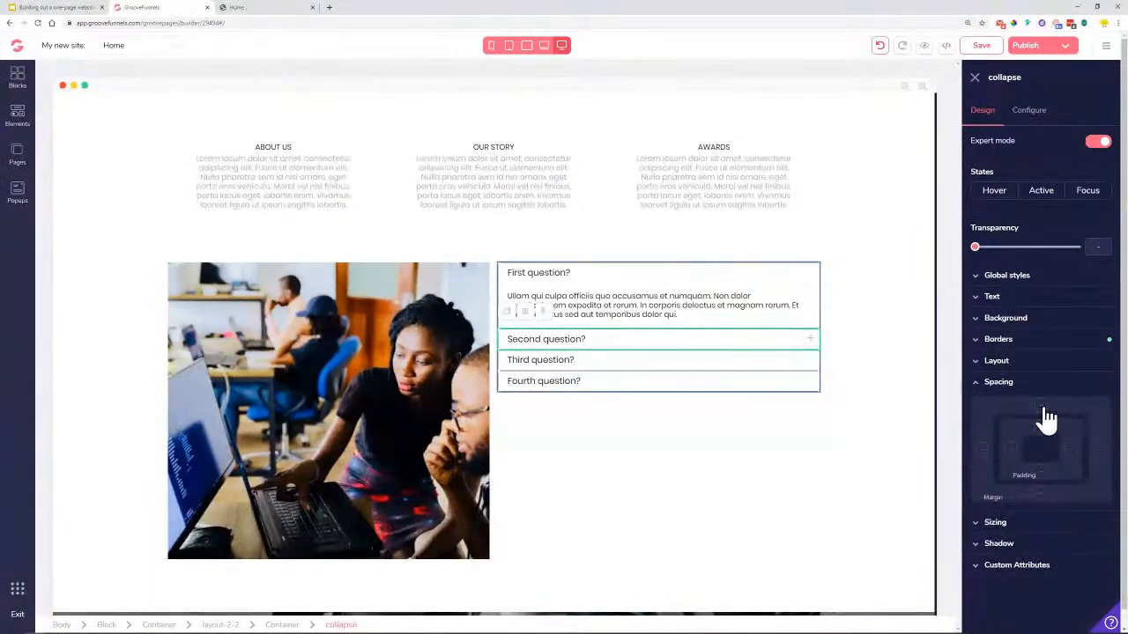
left_click_drag(976, 518, 1003, 519)
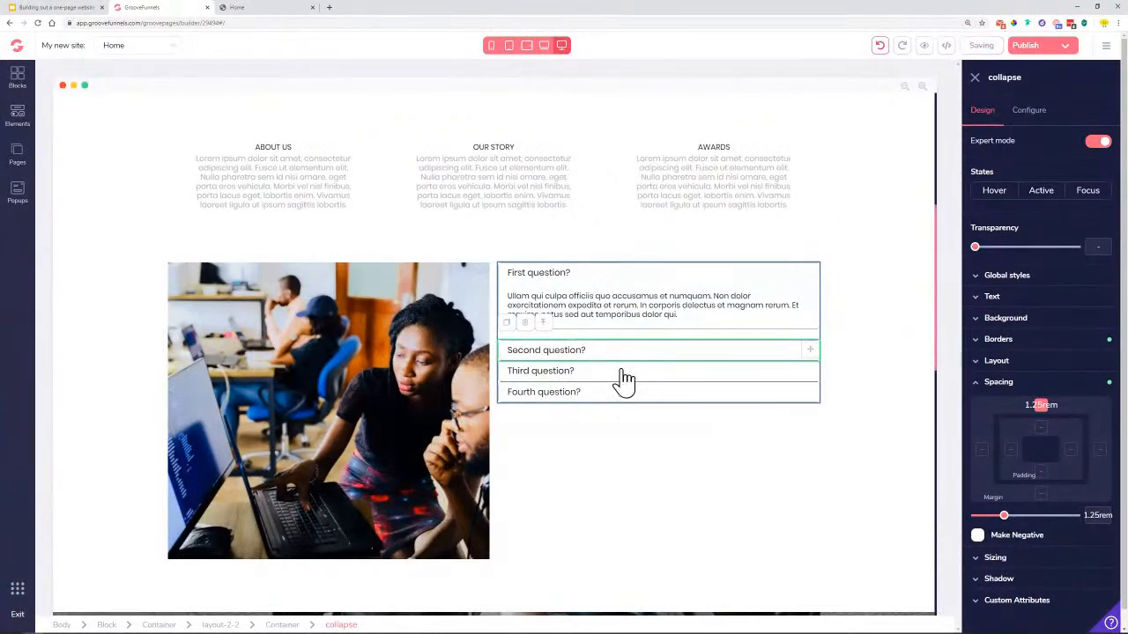
left_click(571, 375)
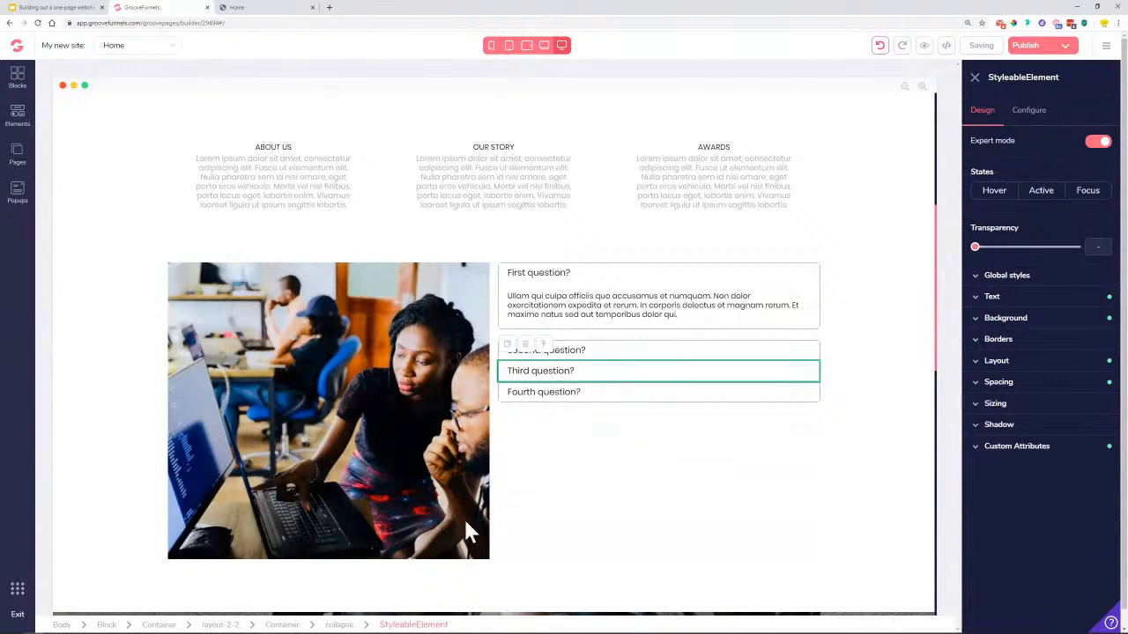
left_click(341, 625)
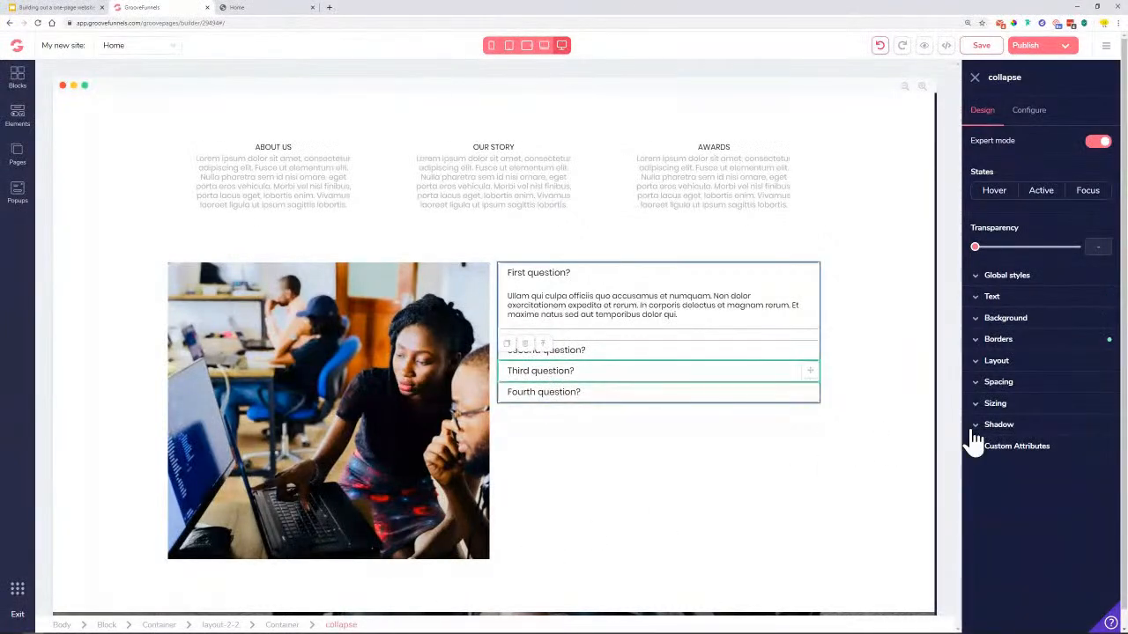
left_click(1011, 384)
left_click_drag(977, 517, 998, 517)
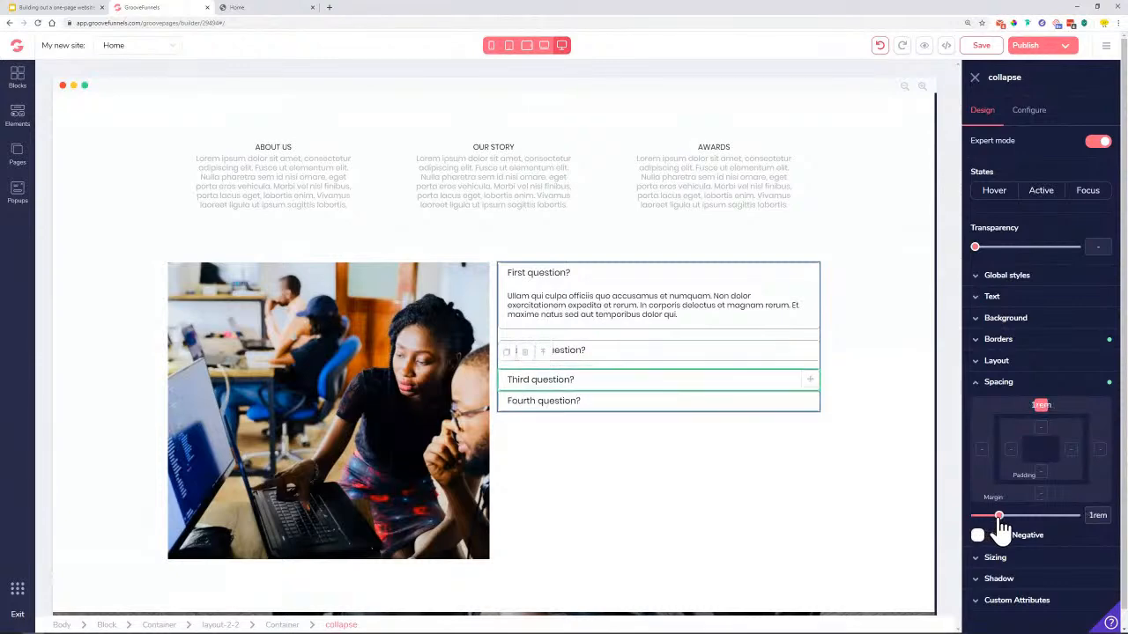
Push 'Fourth question?' down with a 1.25rem margin and save the page
left_click(580, 412)
left_click(351, 624)
left_click(1013, 385)
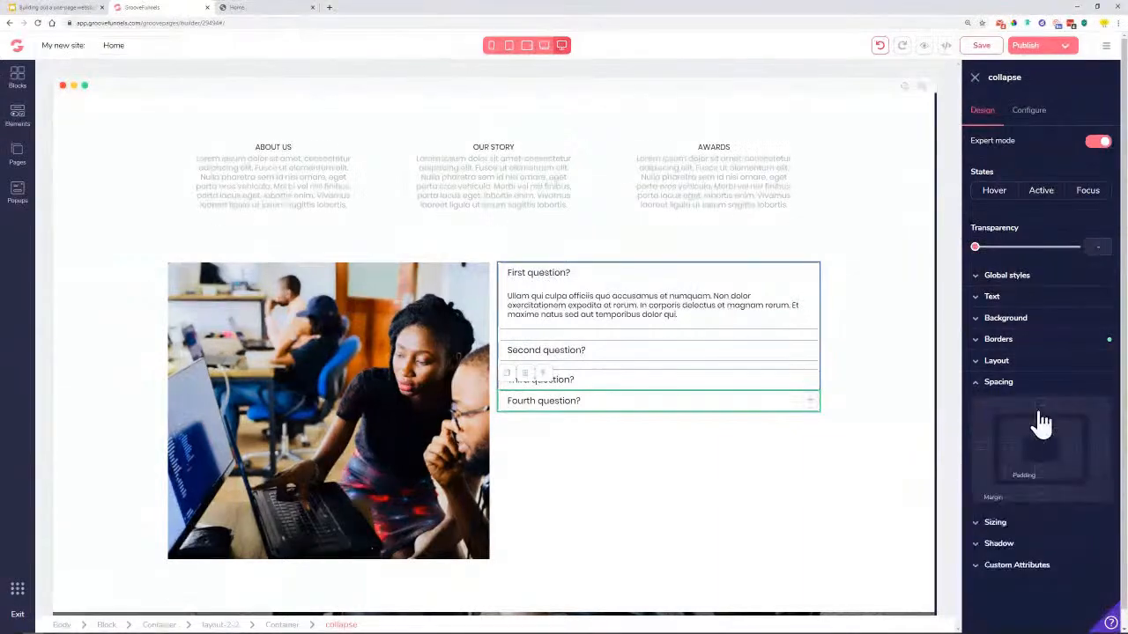
left_click_drag(978, 522, 1000, 535)
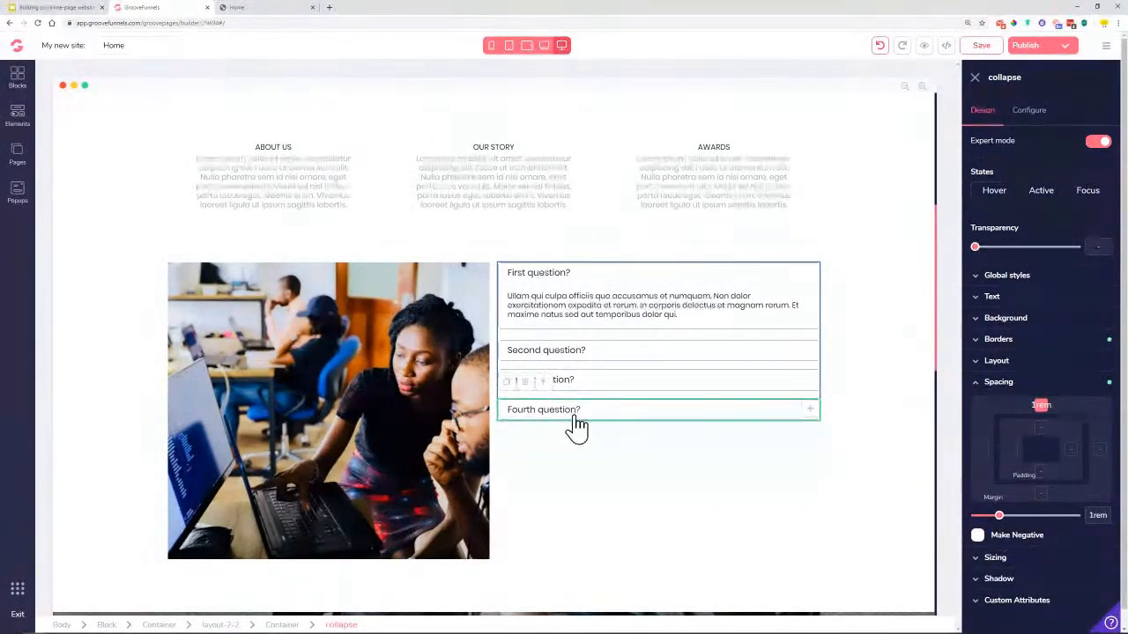
left_click(797, 354)
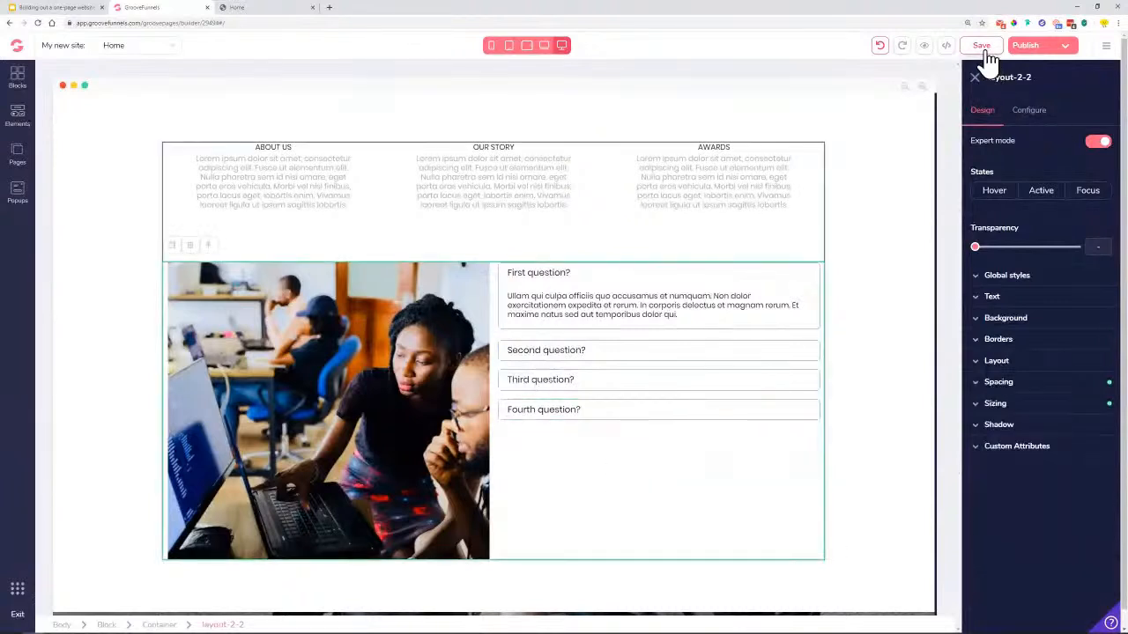
left_click(986, 47)
Open a live preview and expand and collapse the Second and Third FAQ answers
left_click(924, 47)
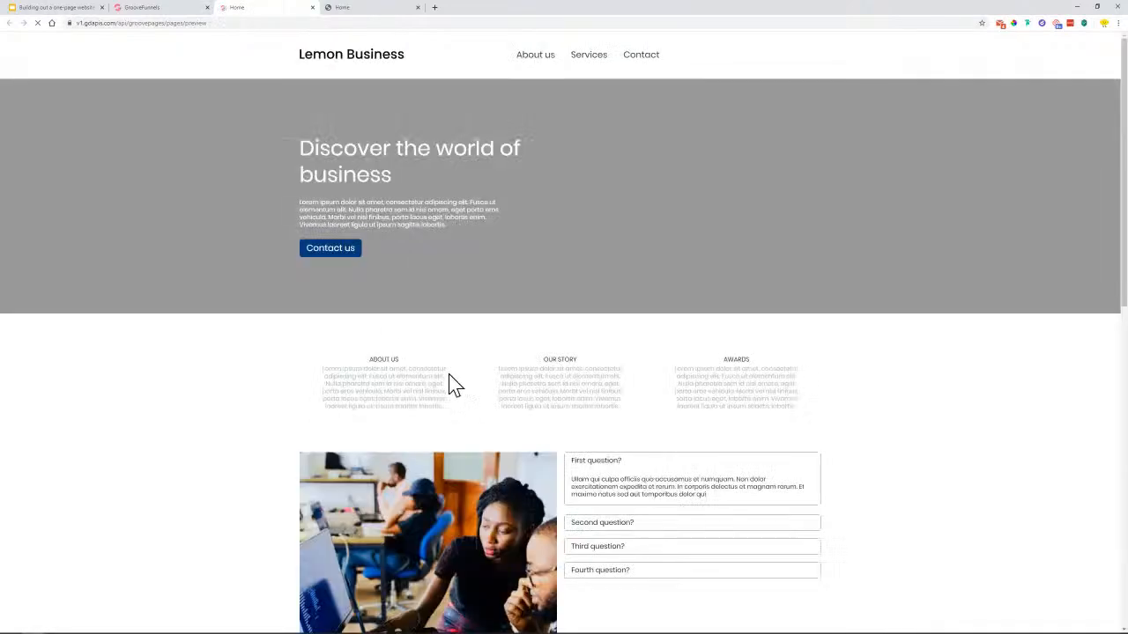
scroll(654, 541, "down", 1)
left_click(653, 446)
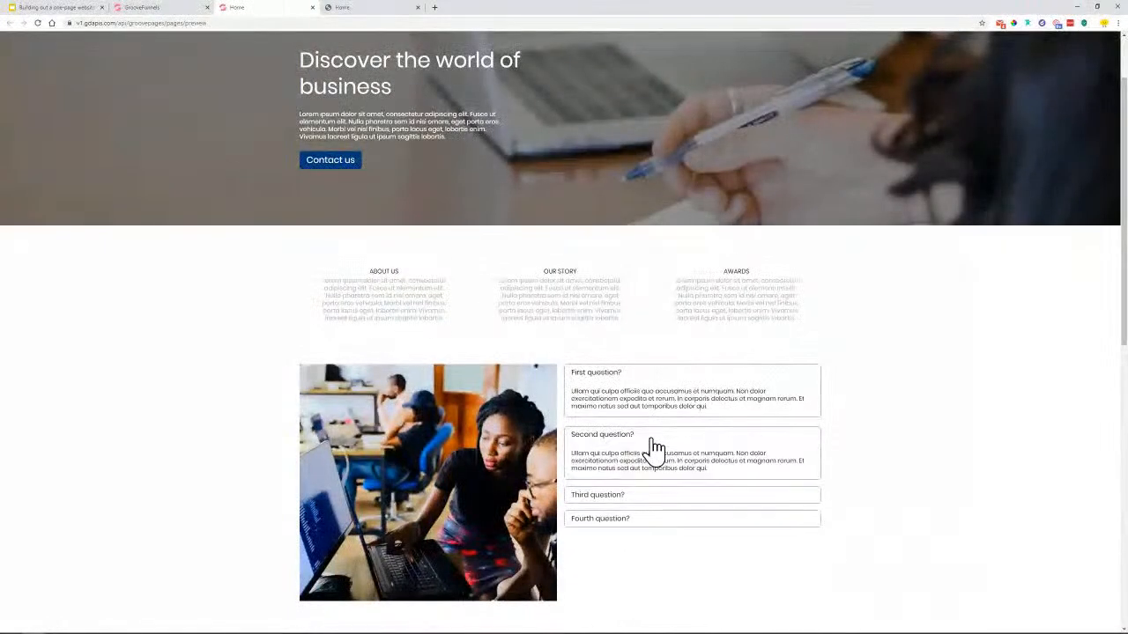
left_click(650, 450)
left_click(622, 463)
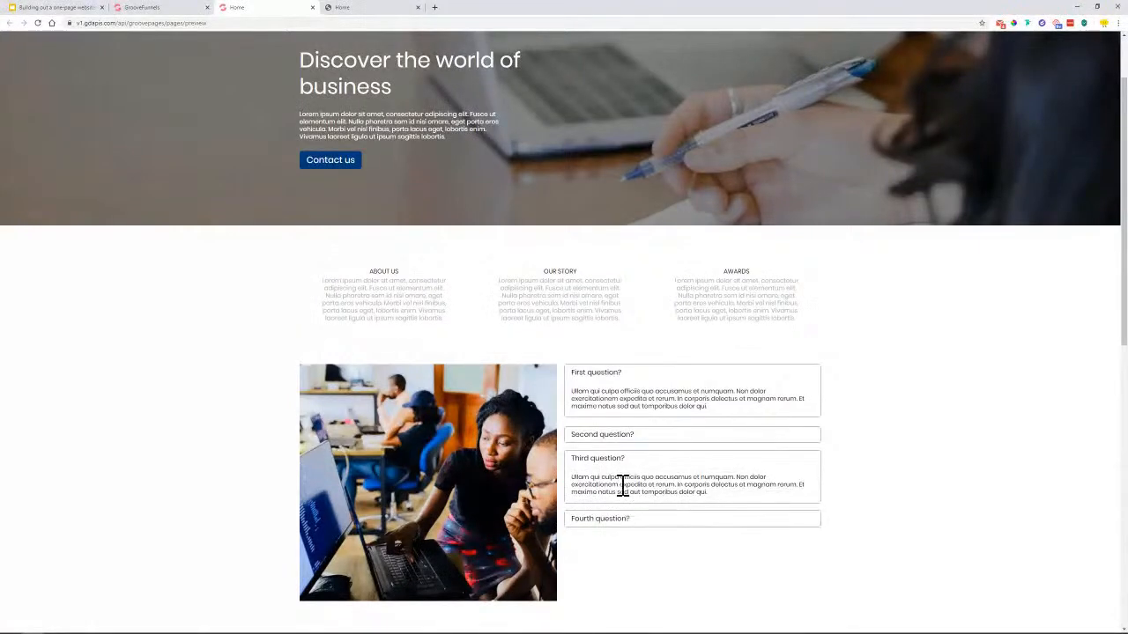
left_click(596, 377)
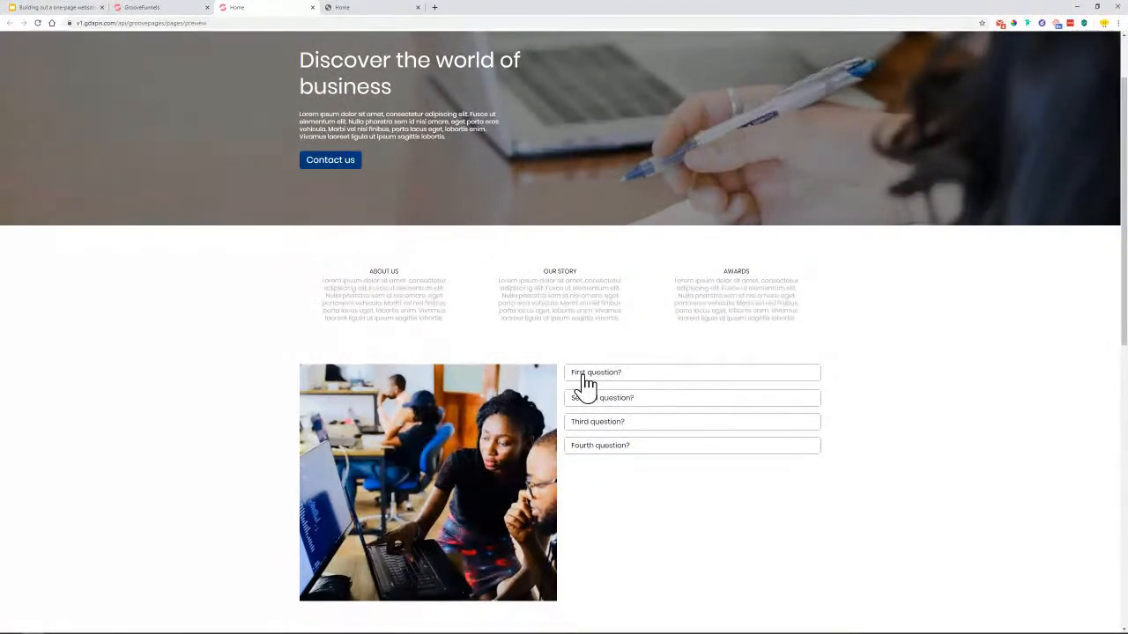
Expand each of the four FAQ answers in turn, then close the preview
left_click(628, 430)
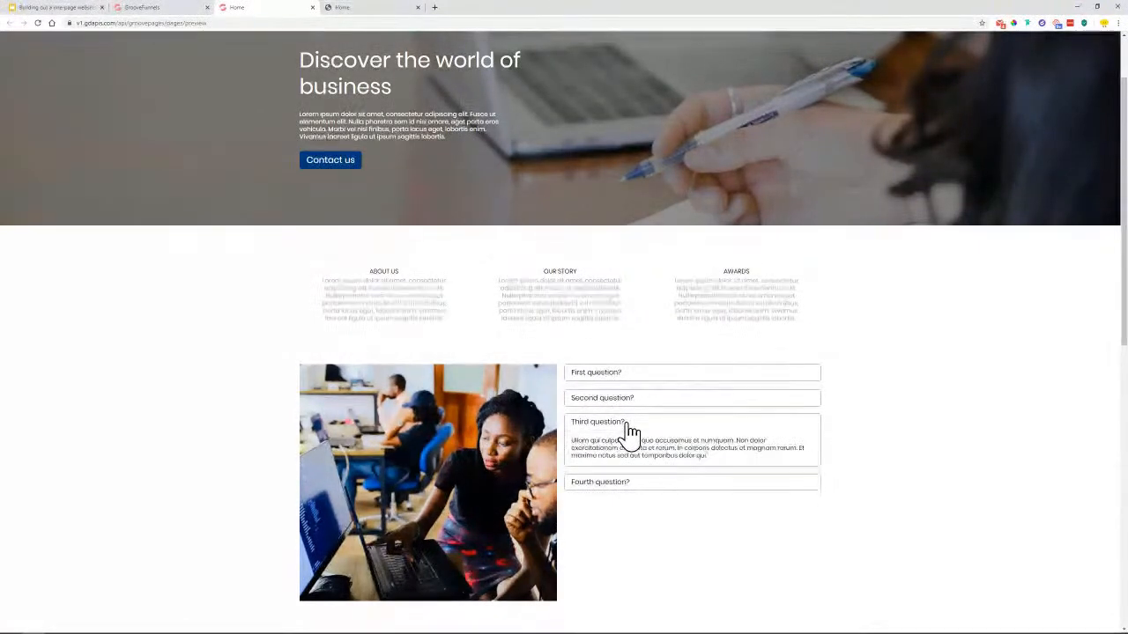
left_click(628, 424)
left_click(627, 451)
left_click(631, 449)
left_click(634, 424)
left_click(632, 399)
left_click(631, 377)
left_click(643, 559)
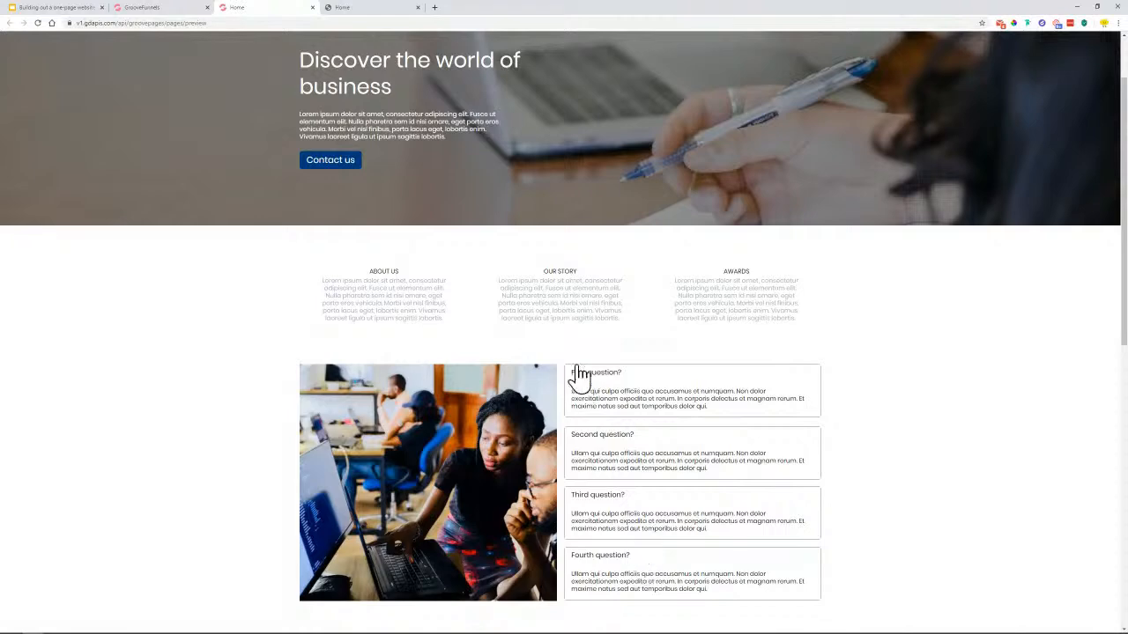
left_click(312, 7)
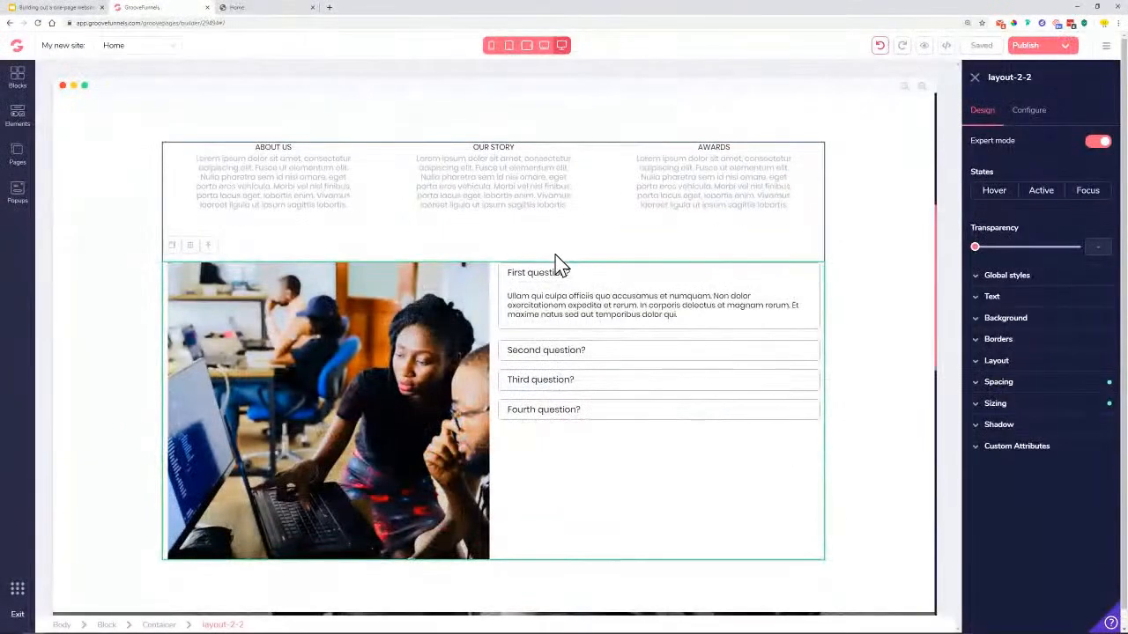
Round the FAQ accordion's border corners to about .125rem, then view the reference FAQ
left_click(504, 350)
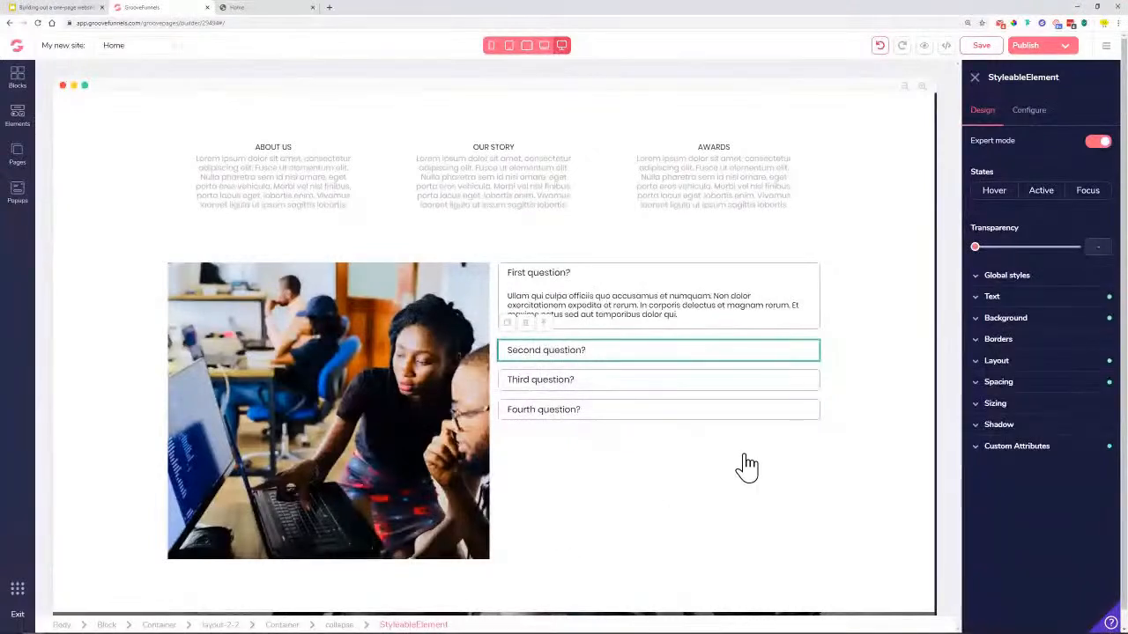
left_click(1006, 346)
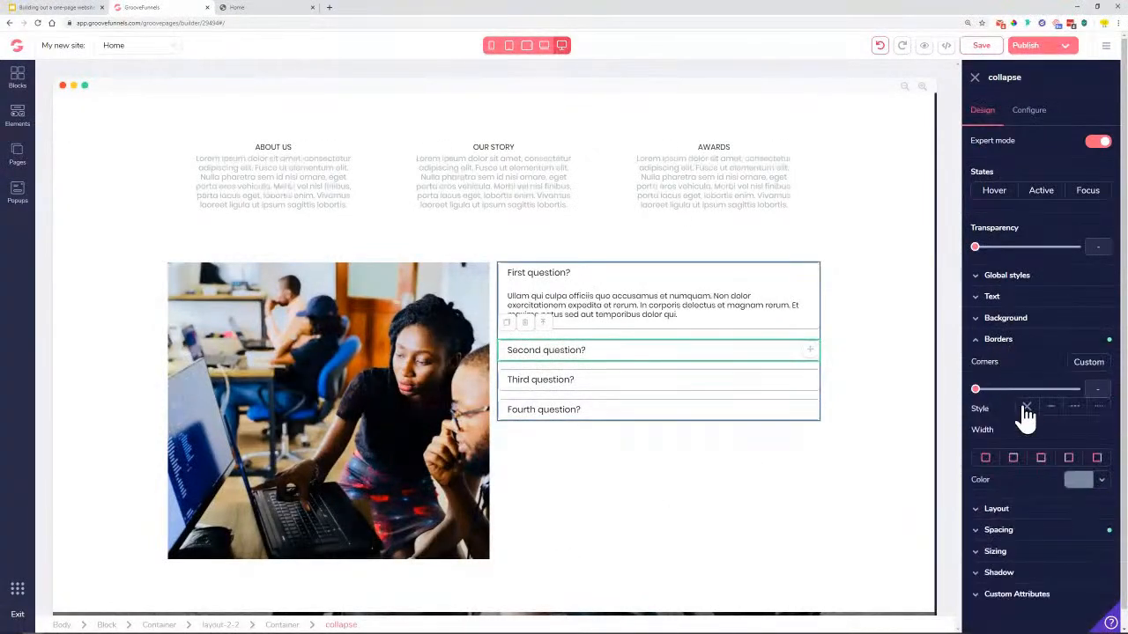
left_click_drag(976, 389, 1009, 394)
left_click(853, 414)
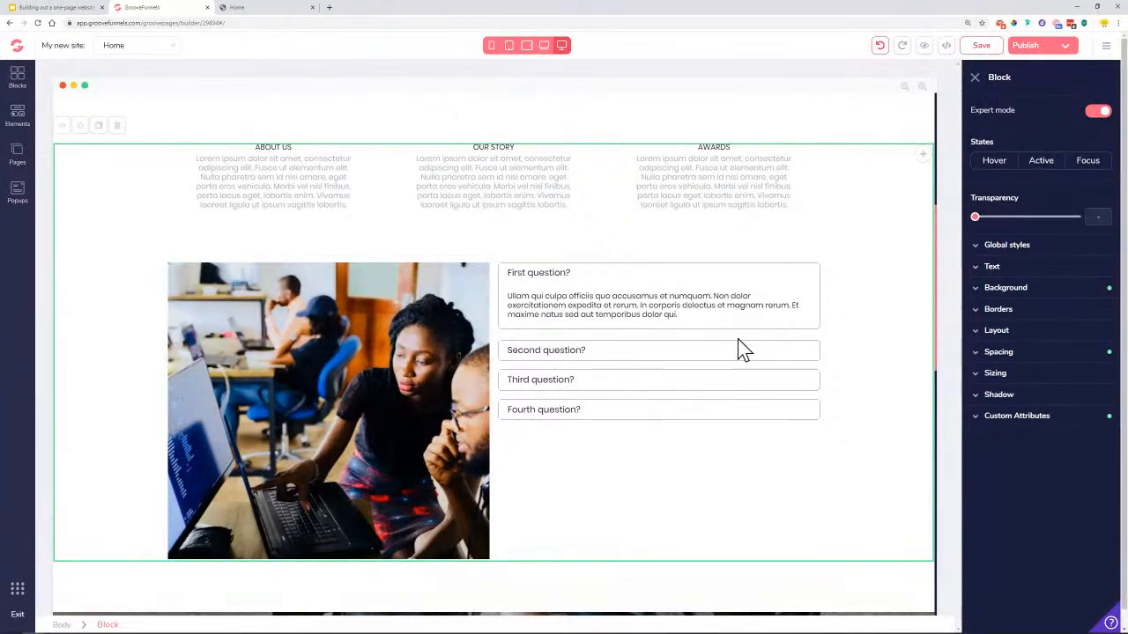
left_click(290, 7)
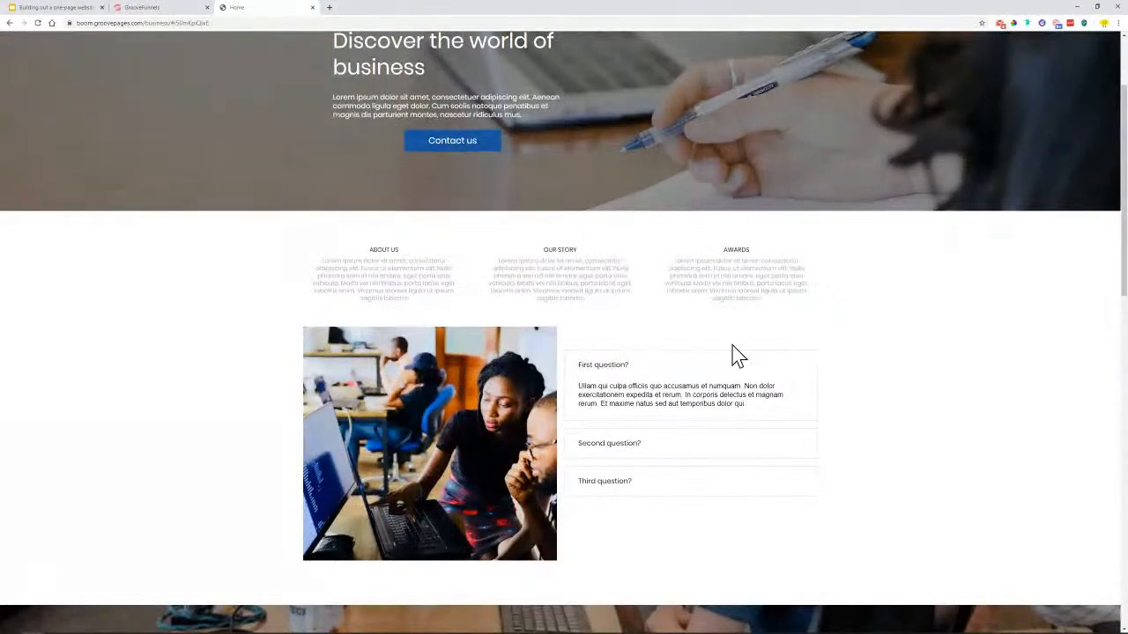
Return to the builder and save the page
left_click(161, 9)
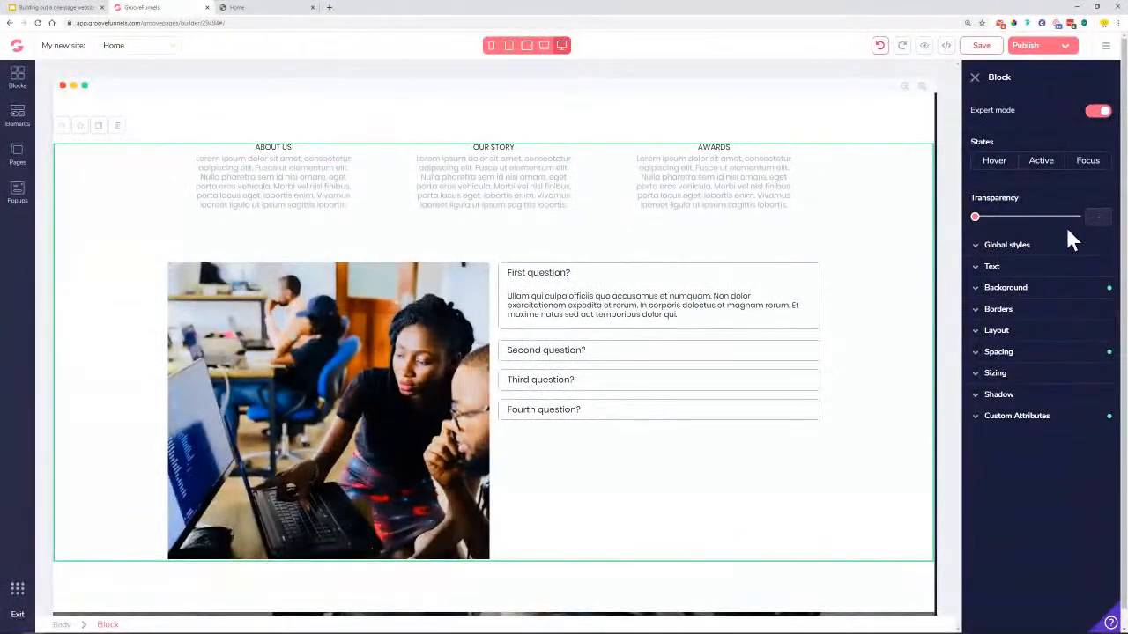
scroll(646, 428, "down", 2)
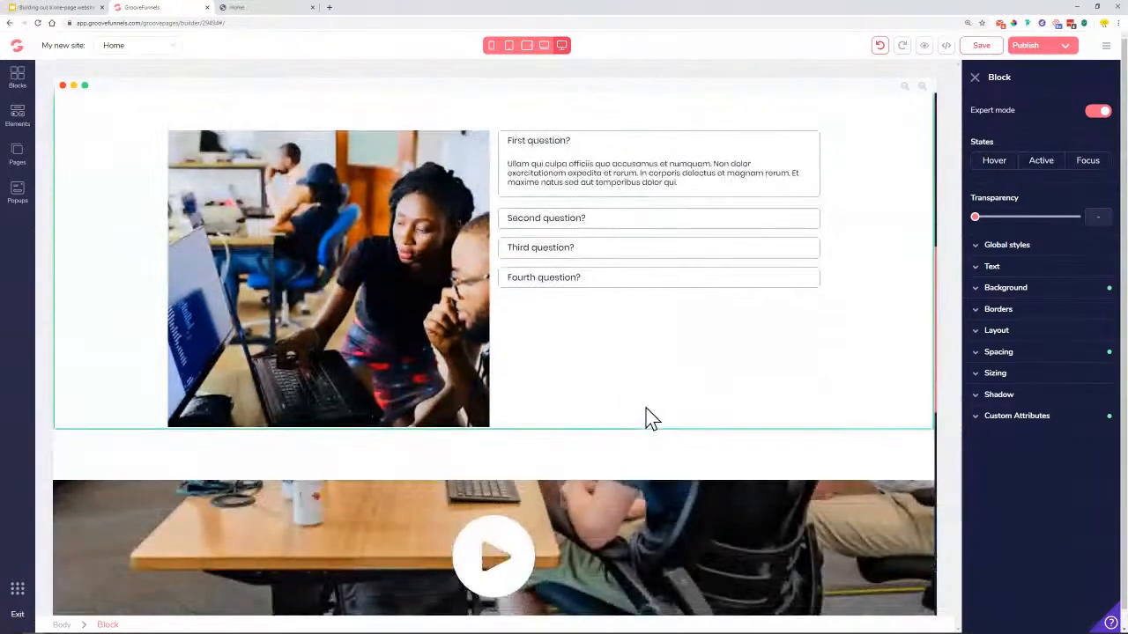
left_click(978, 48)
scroll(407, 360, "down", 3)
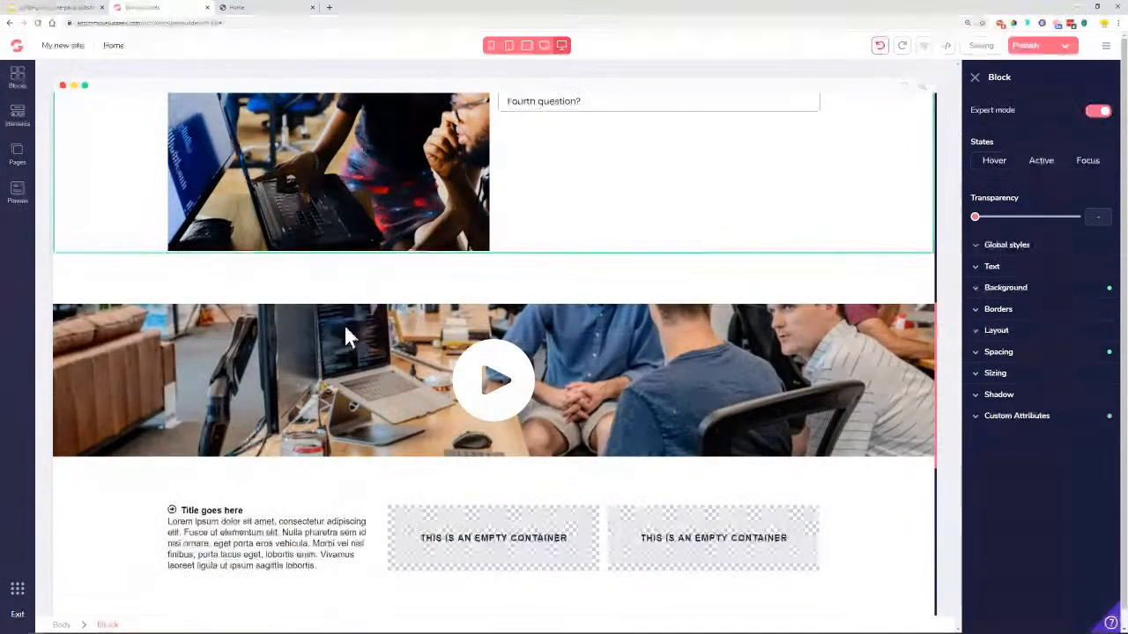
Compare the layout with the reference site again, then select the video banner's container
left_click(266, 11)
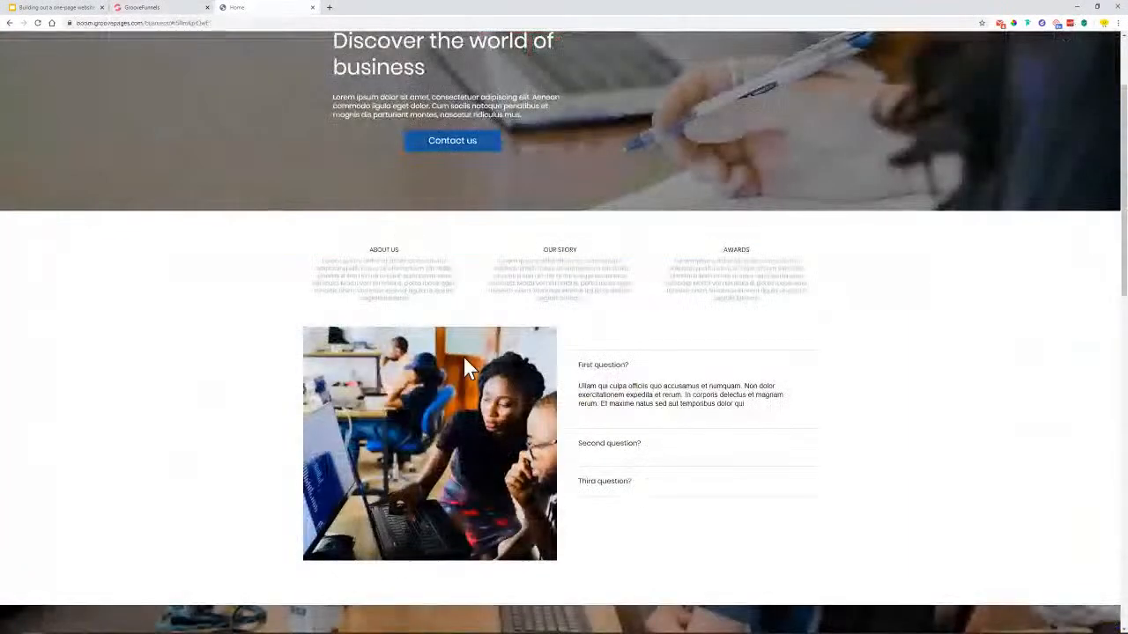
scroll(445, 346, "down", 5)
scroll(586, 348, "up", 1)
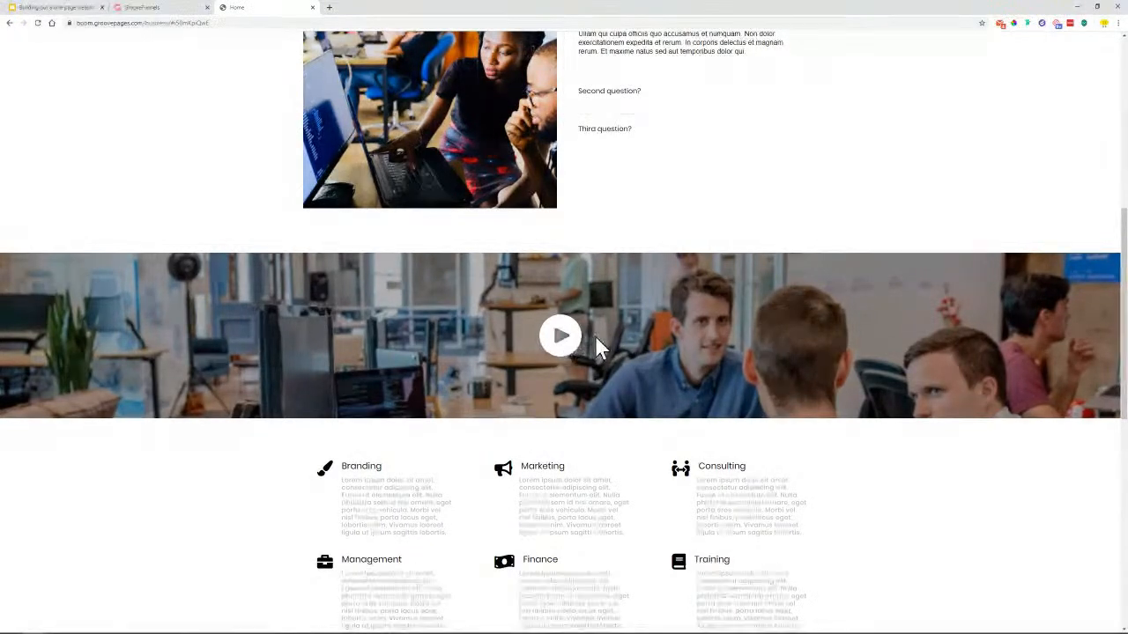
left_click(147, 7)
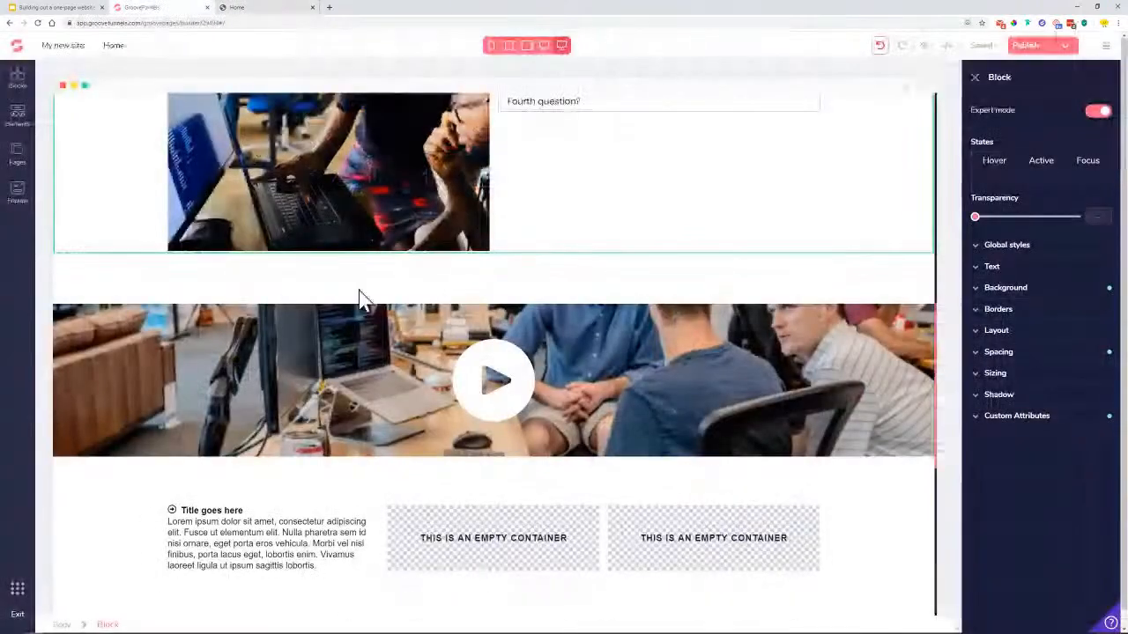
left_click(293, 397)
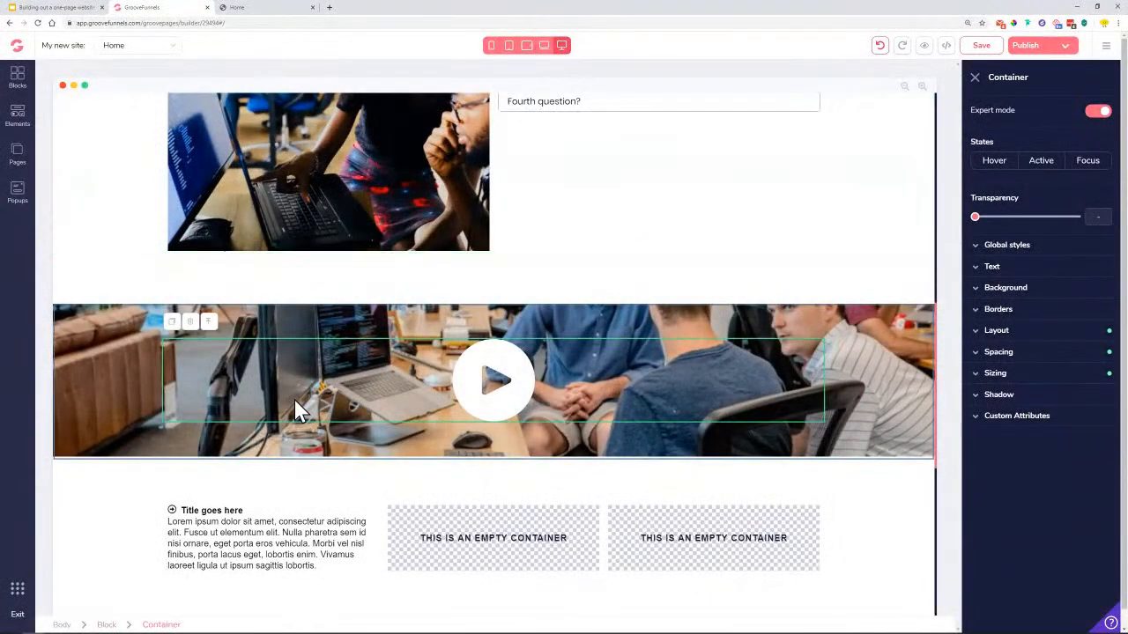
Give the video banner block a black background overlay at 60% opacity over the photo
left_click(111, 626)
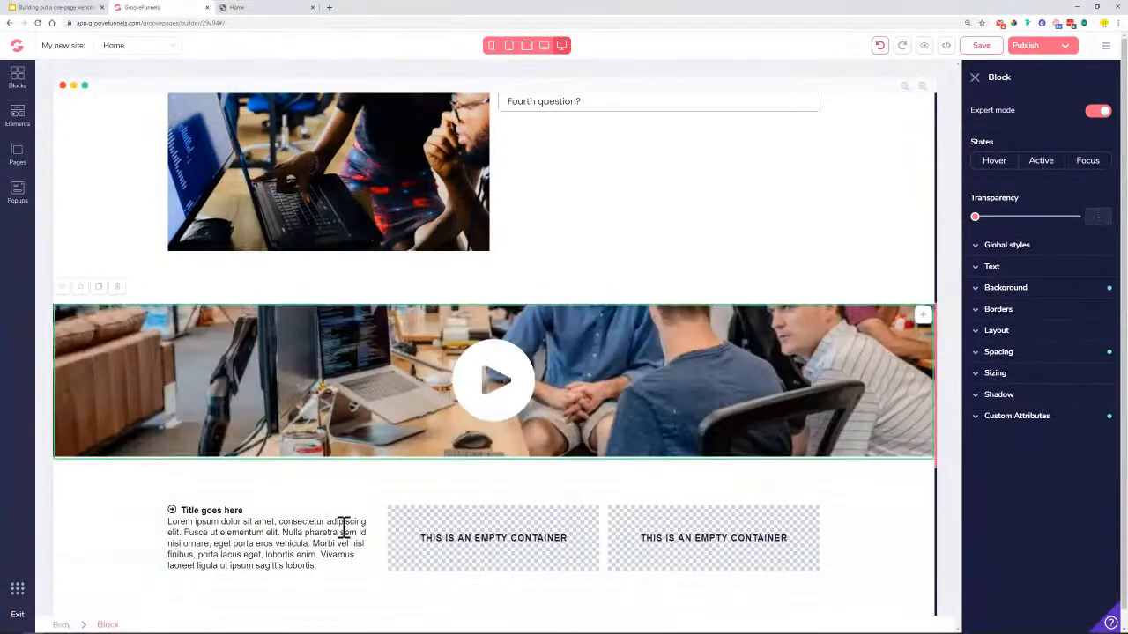
left_click(1057, 294)
left_click(1085, 312)
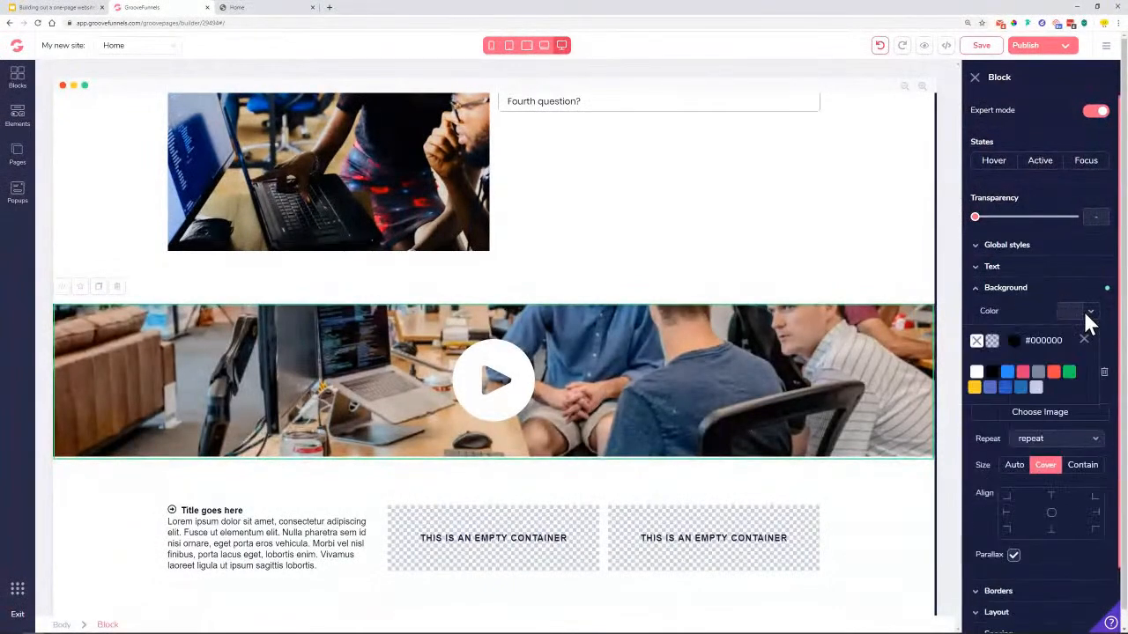
left_click(991, 372)
left_click_drag(974, 421, 1022, 431)
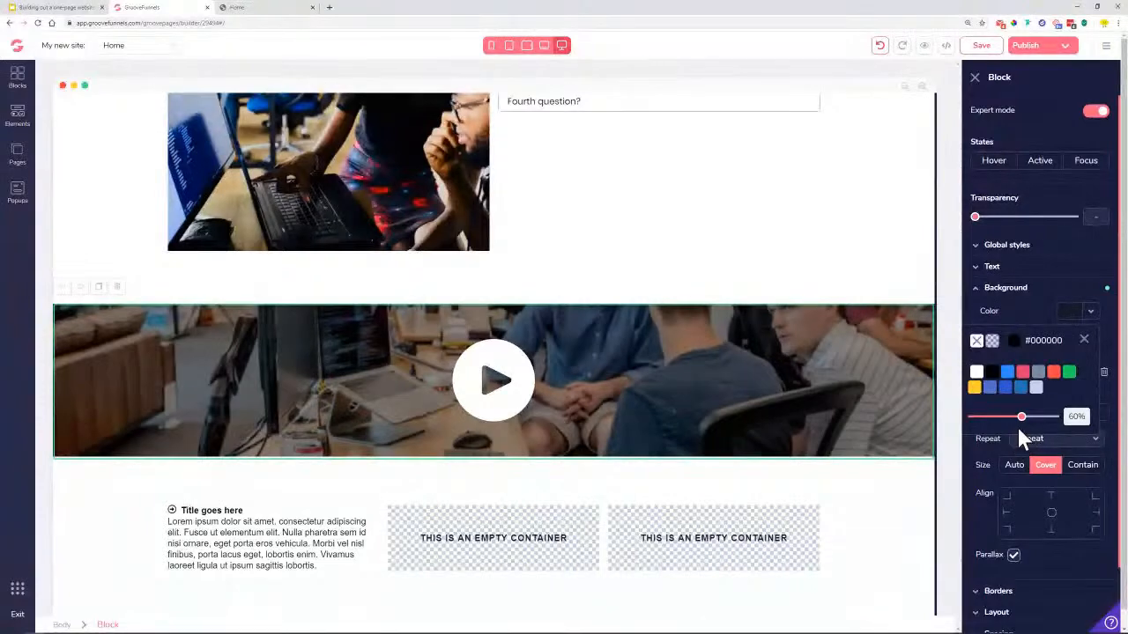
left_click(499, 407)
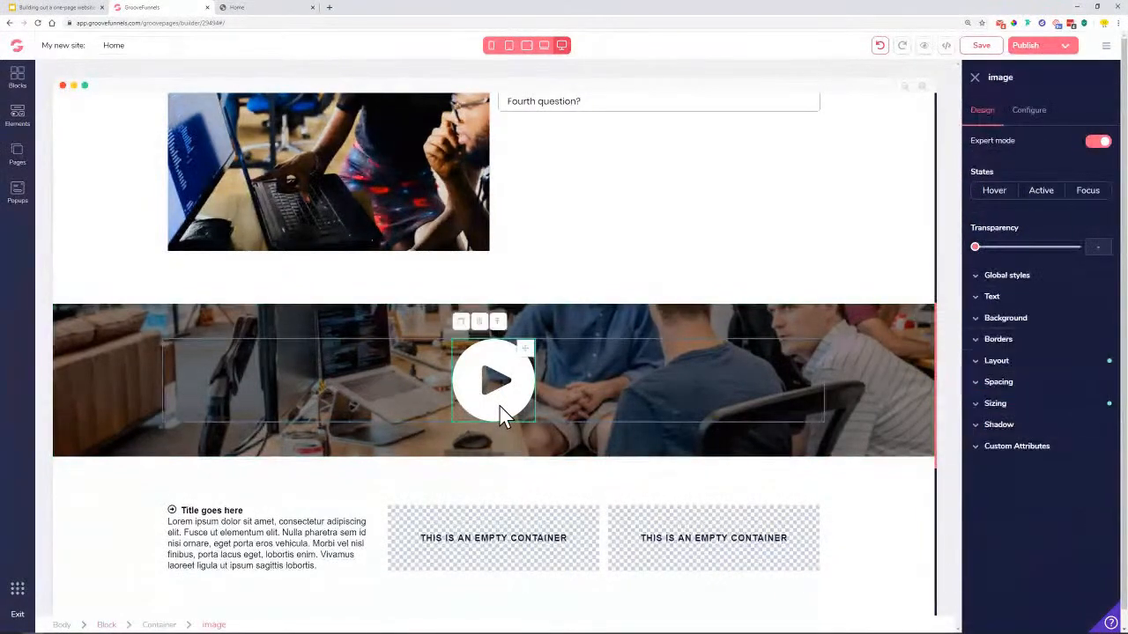
Shrink the play button to 100px wide, and try an xl shadow before resetting it
left_click(1024, 405)
left_click_drag(1005, 474, 996, 473)
left_click(998, 405)
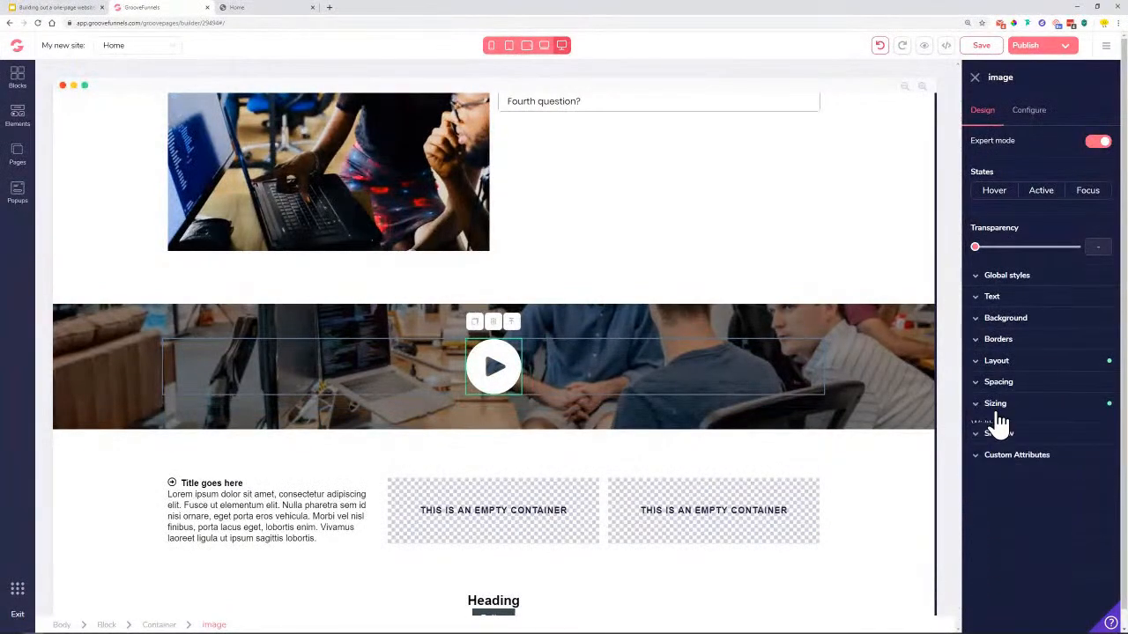
left_click(1001, 426)
left_click(1033, 451)
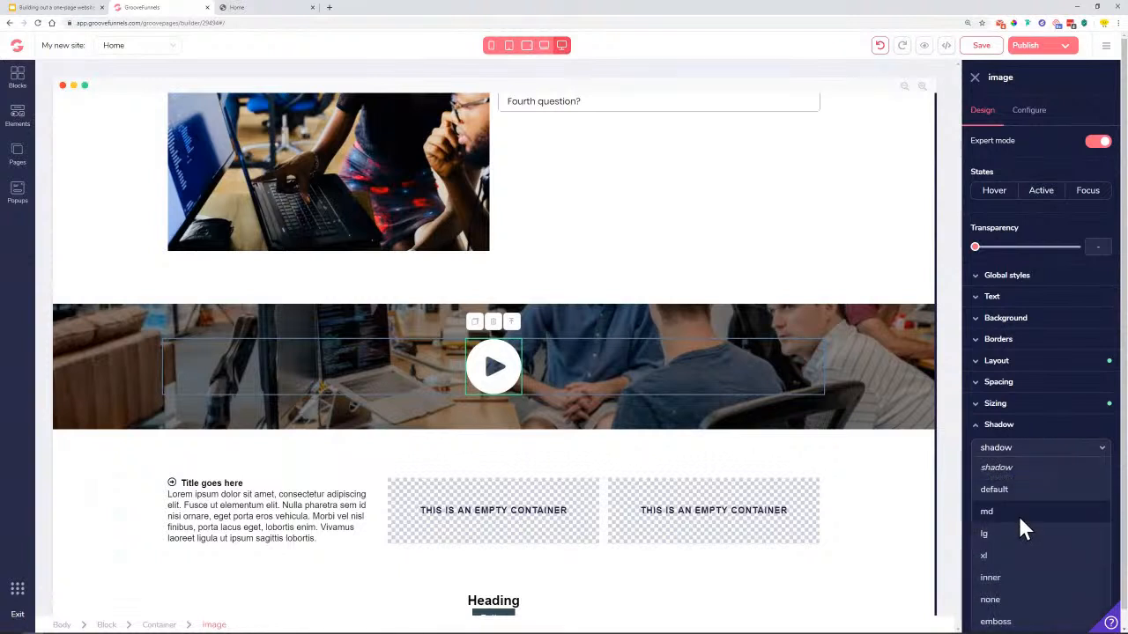
left_click(1007, 556)
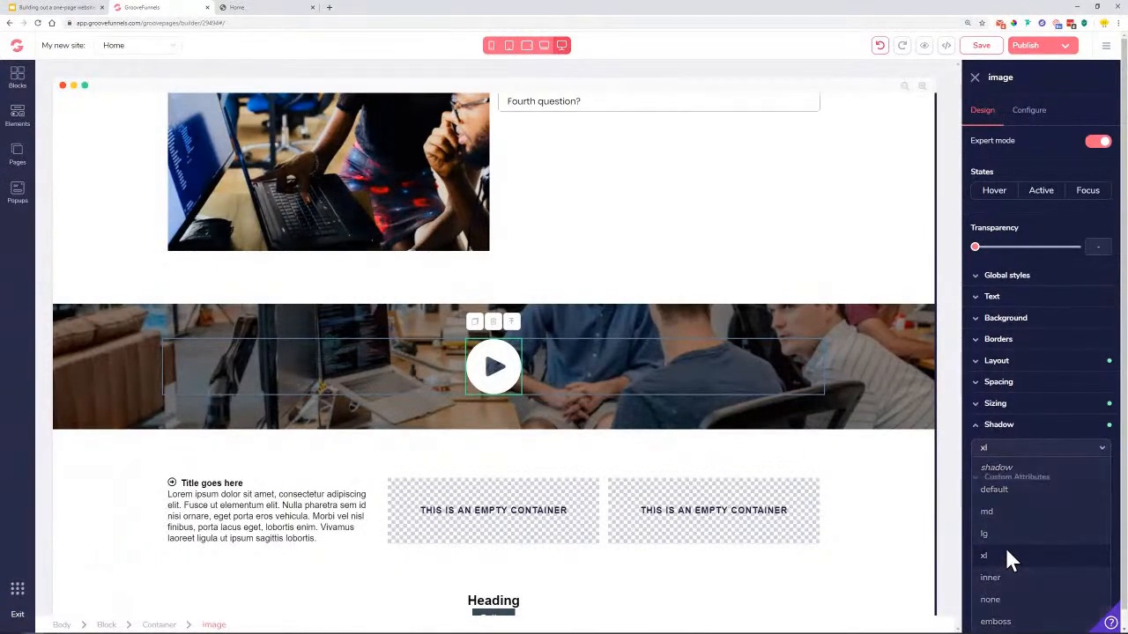
left_click(1013, 451)
left_click(1017, 476)
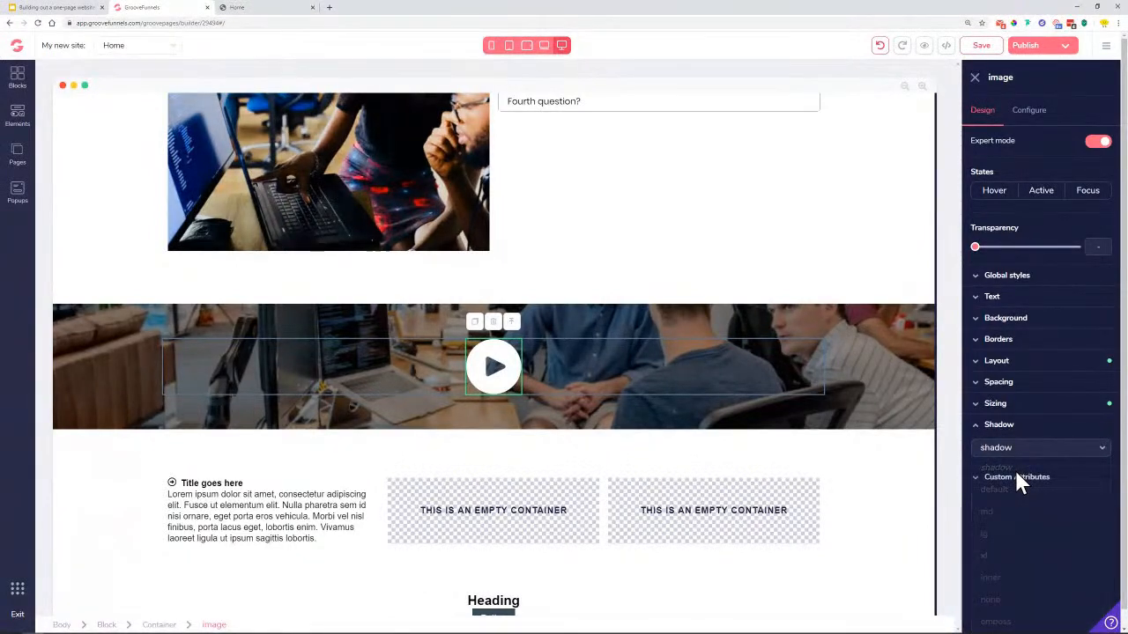
Give the play button an xl hover shadow; try a black hover background, then remove it
left_click(994, 194)
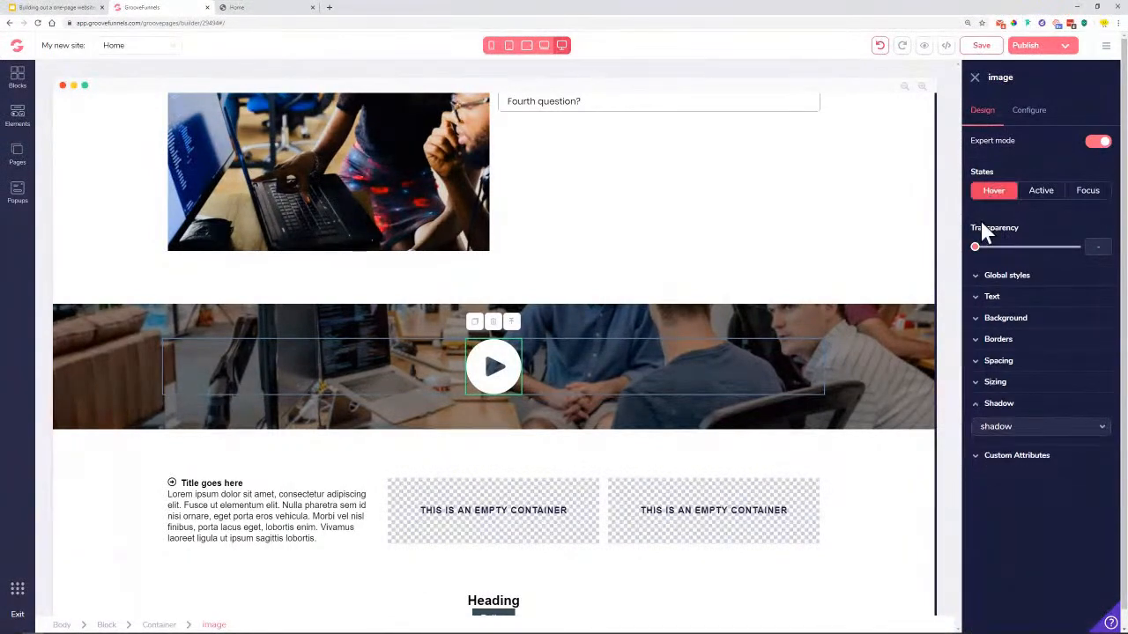
left_click(1042, 432)
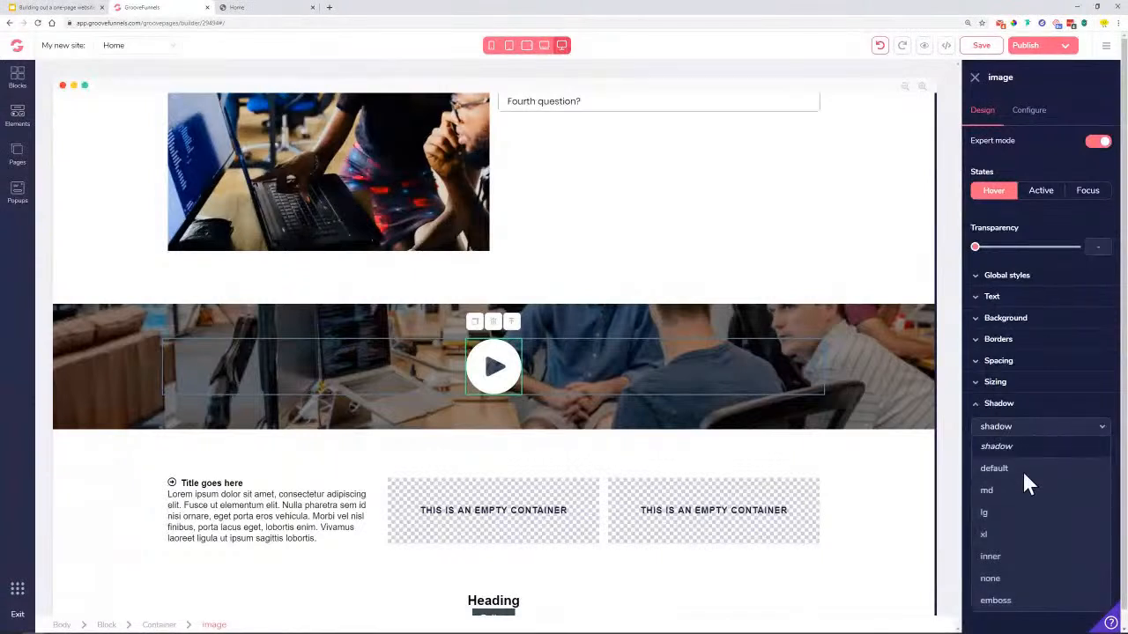
left_click(1002, 534)
left_click(1005, 195)
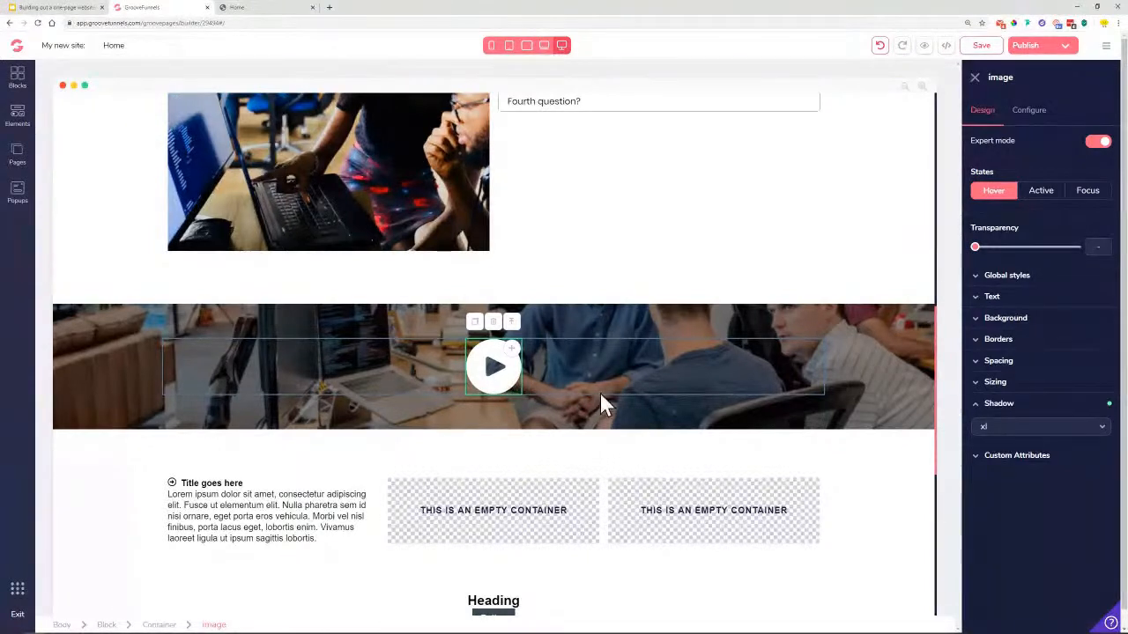
left_click(1007, 319)
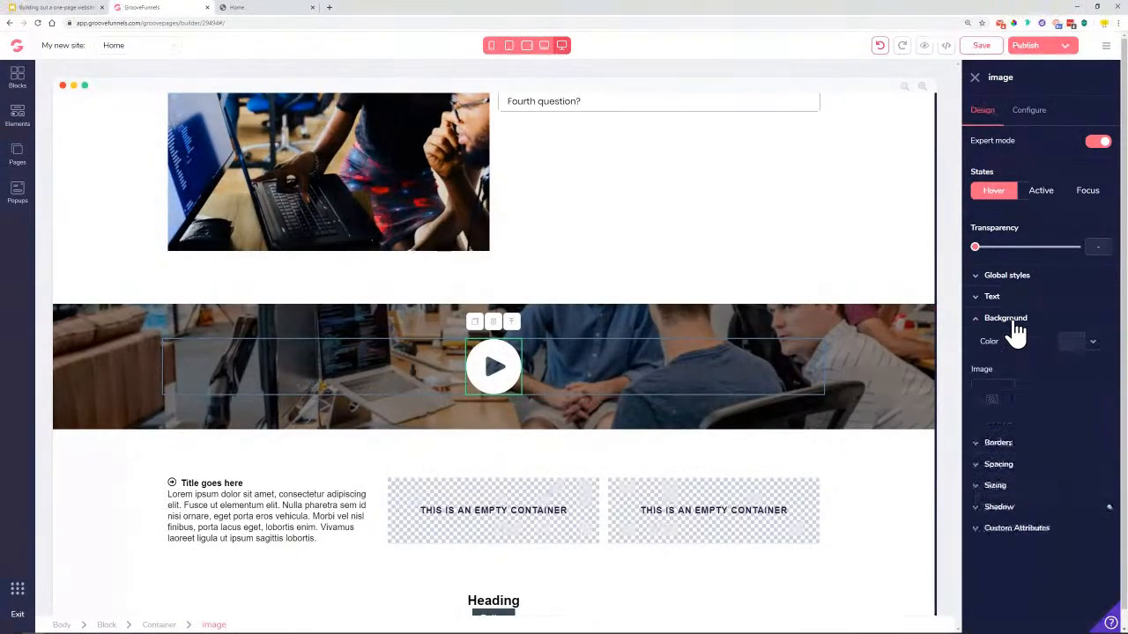
left_click(1092, 345)
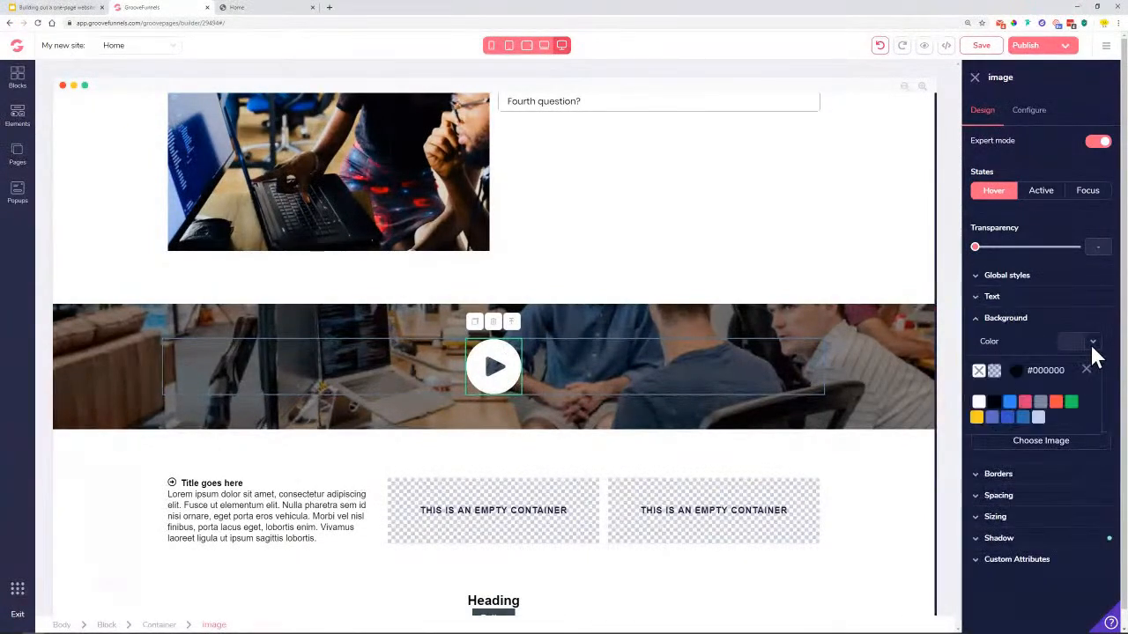
left_click(994, 404)
mouse_move(974, 447)
left_mouse_down()
mouse_move(1022, 458)
mouse_move(973, 449)
left_mouse_up()
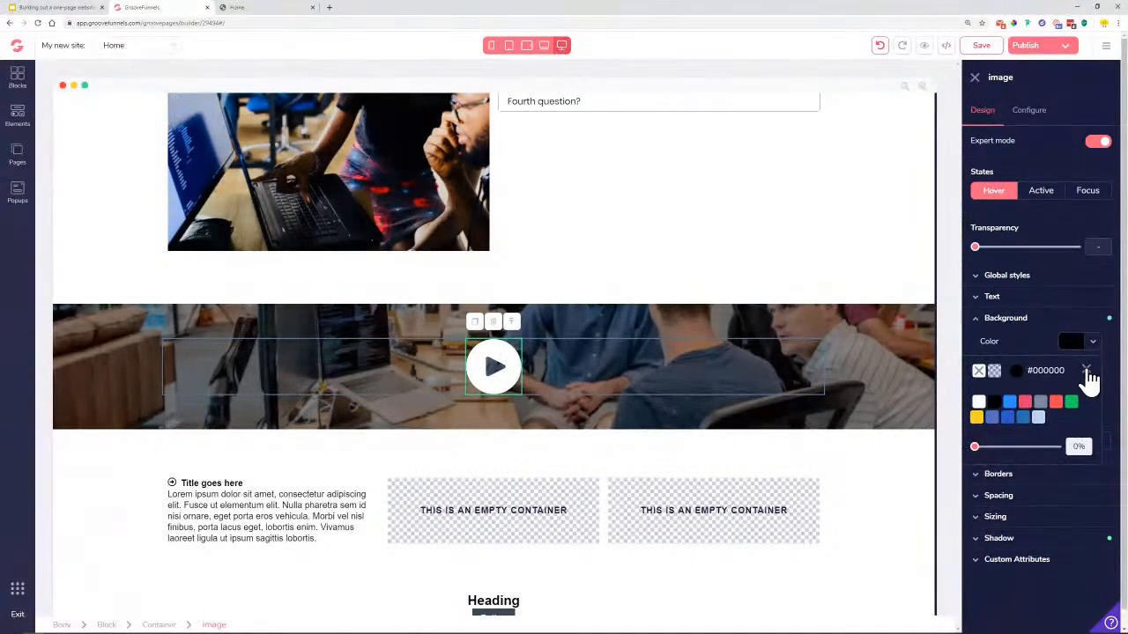
left_click_drag(979, 448, 983, 447)
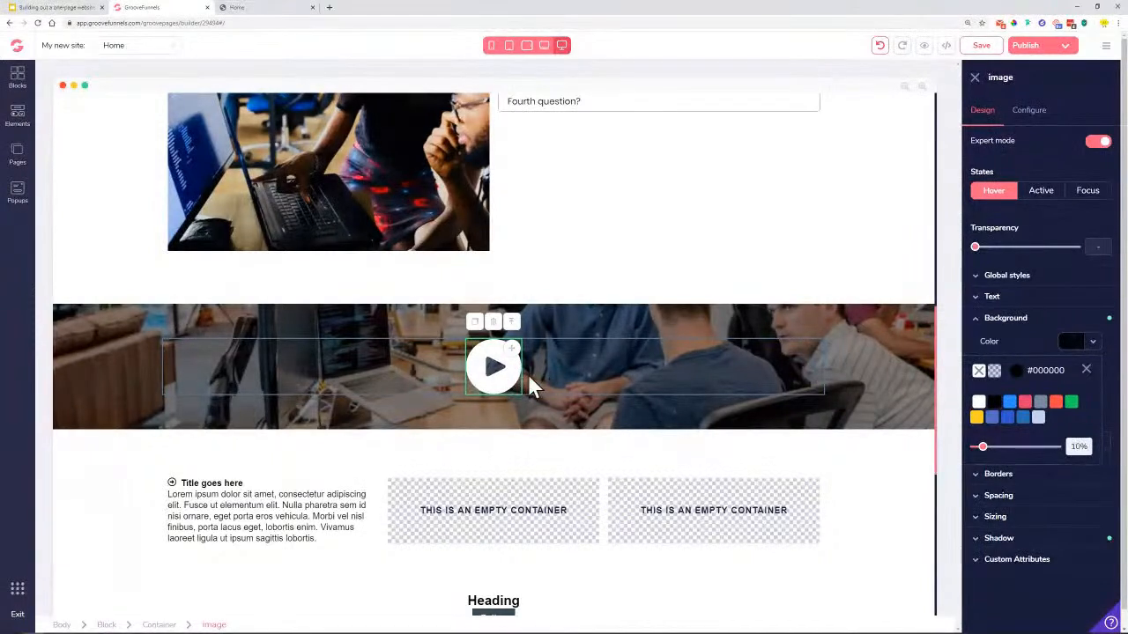
left_click_drag(984, 447, 1048, 448)
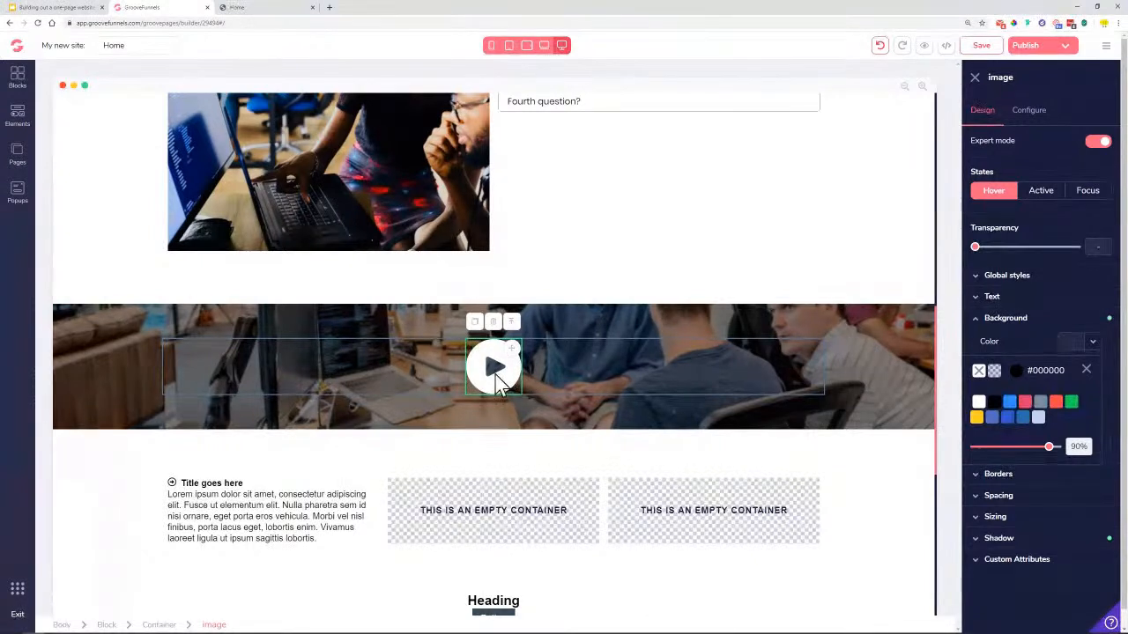
left_click(1087, 371)
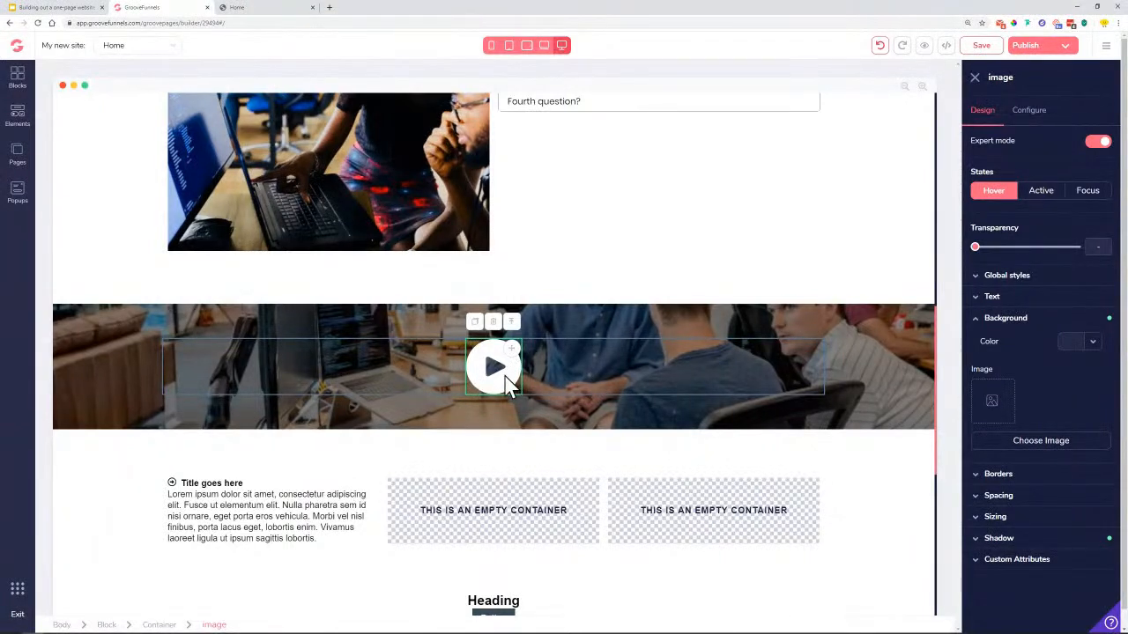
left_click(975, 81)
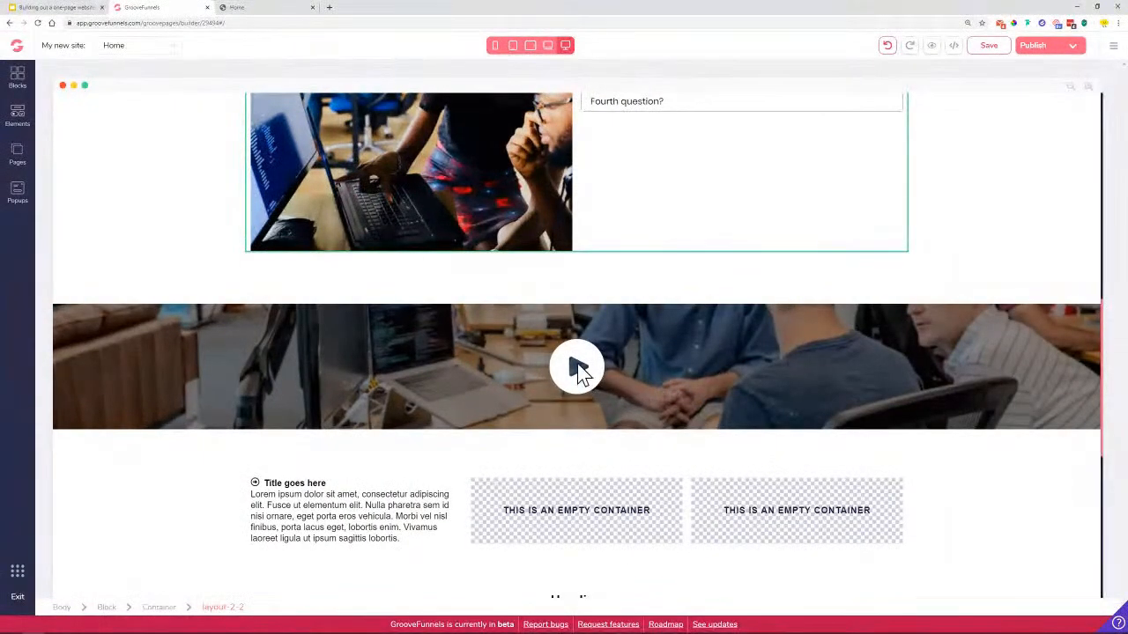
Set the play image's hover background to no colour and check which picture it uses
left_click(665, 379)
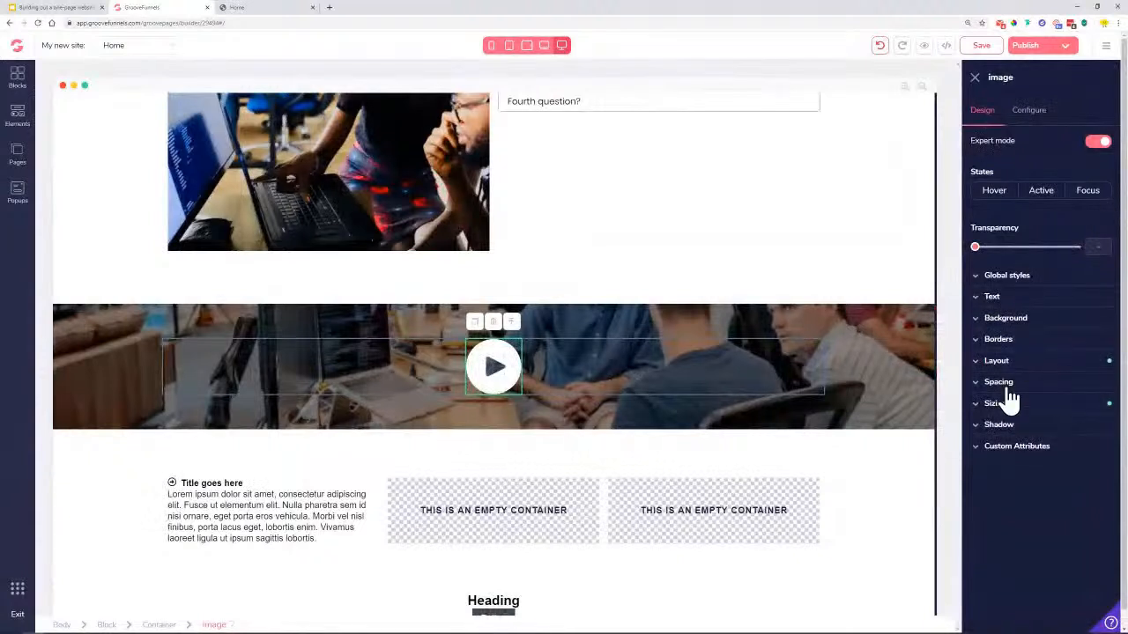
left_click(994, 190)
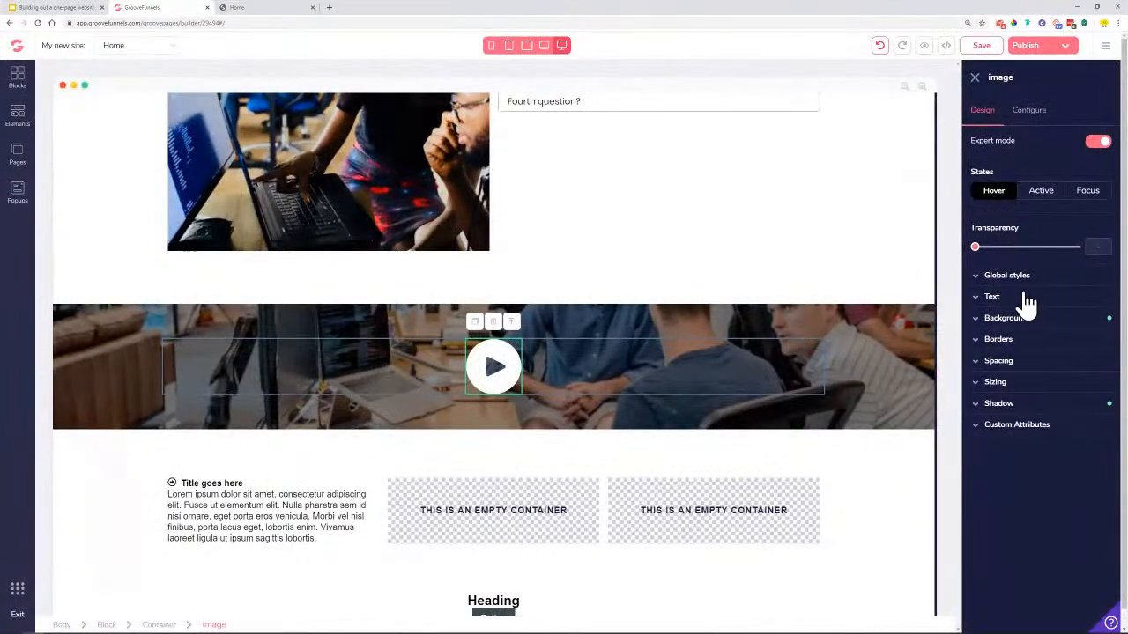
left_click(1005, 318)
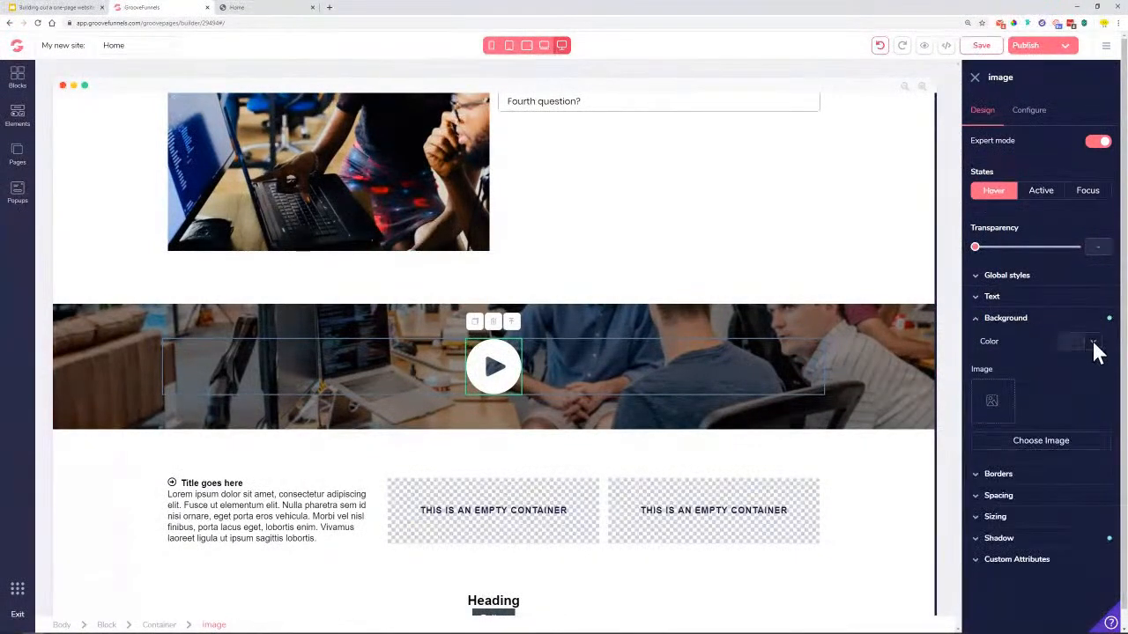
left_click(1093, 341)
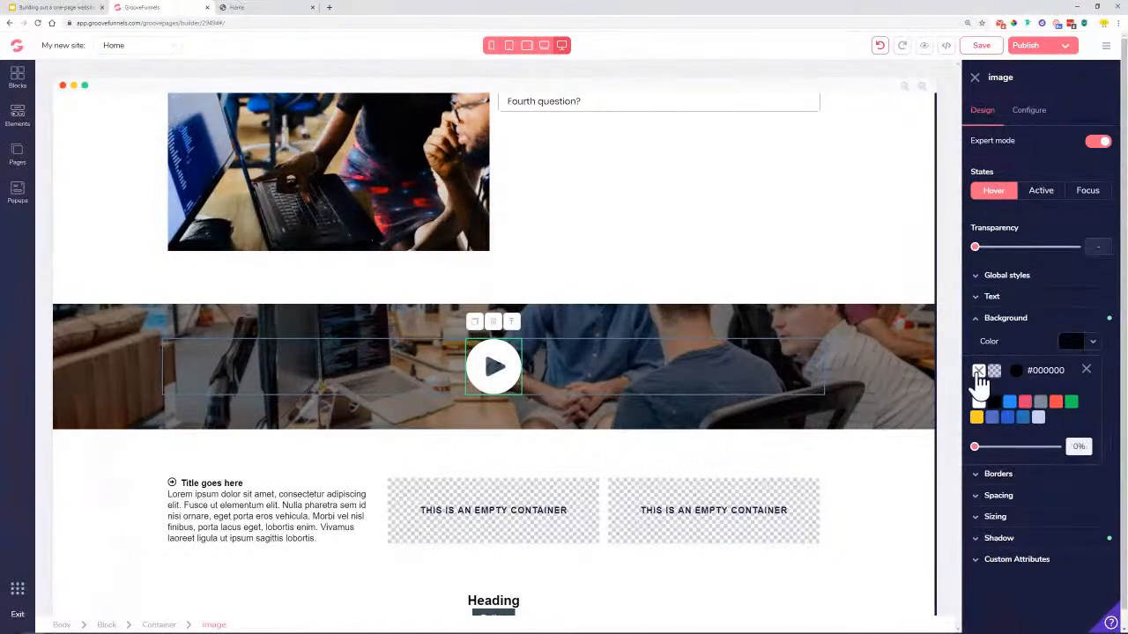
left_click(978, 371)
left_click(1086, 370)
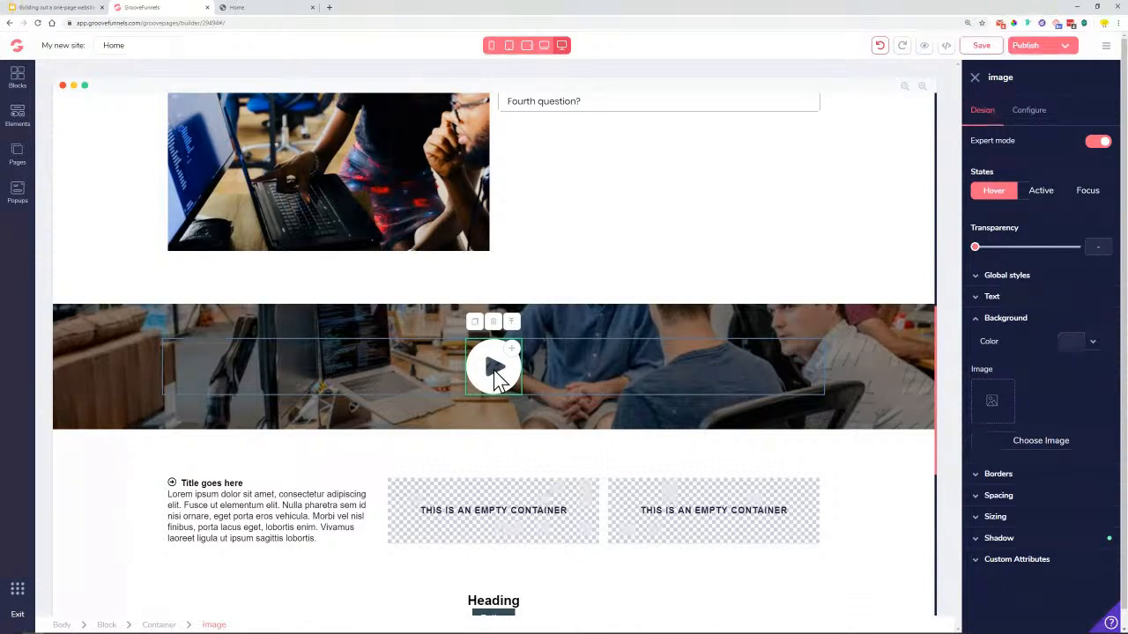
left_click(1029, 110)
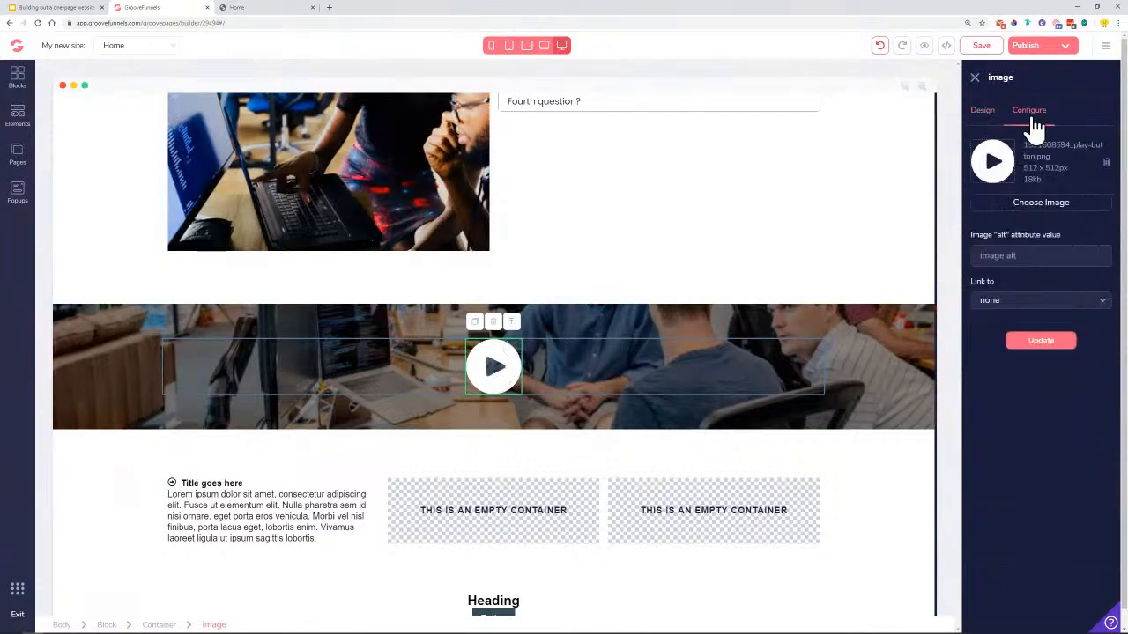
left_click(982, 110)
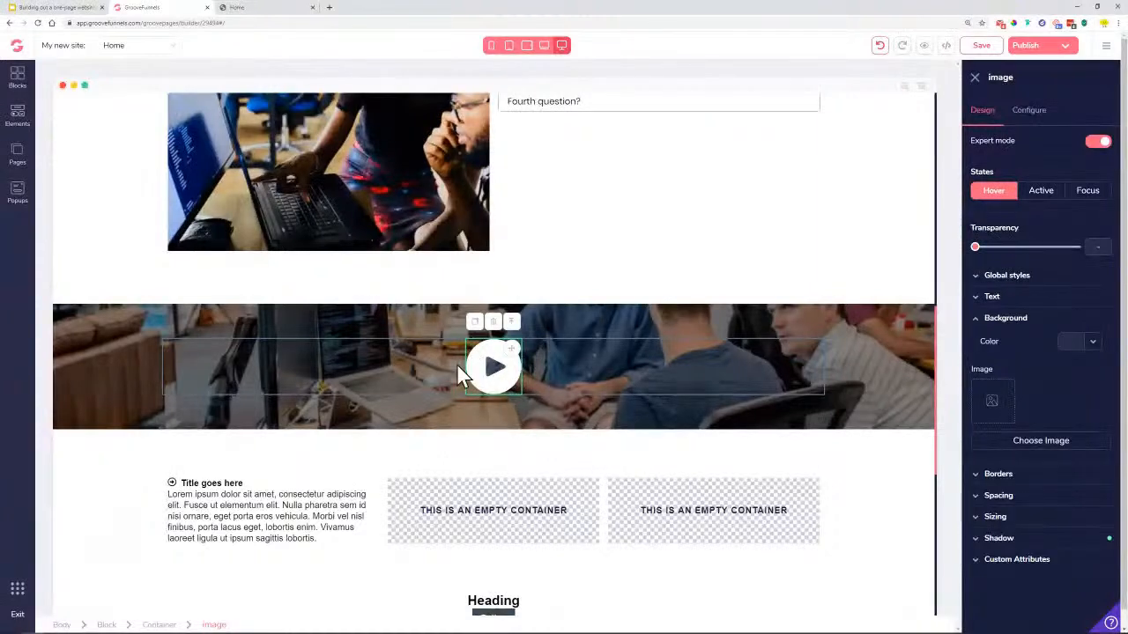
left_click(19, 134)
Drag a Round Image element into the banner and delete the old play element
scroll(121, 379, "down", 6)
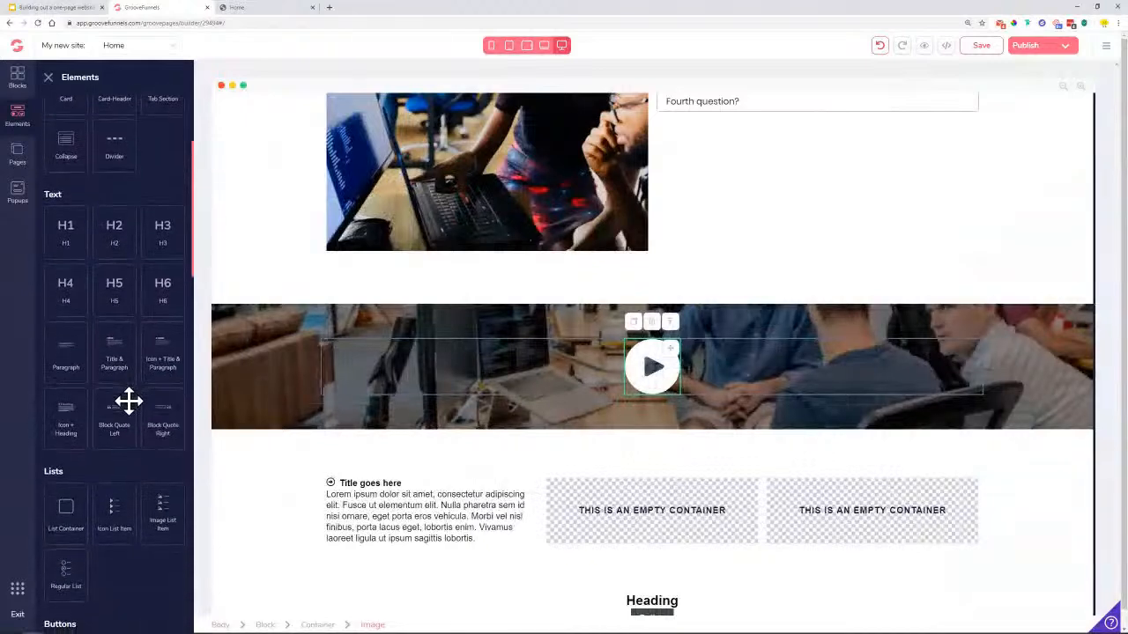
scroll(128, 416, "down", 2)
left_click_drag(66, 352, 659, 430)
left_click(653, 429)
left_click(591, 353)
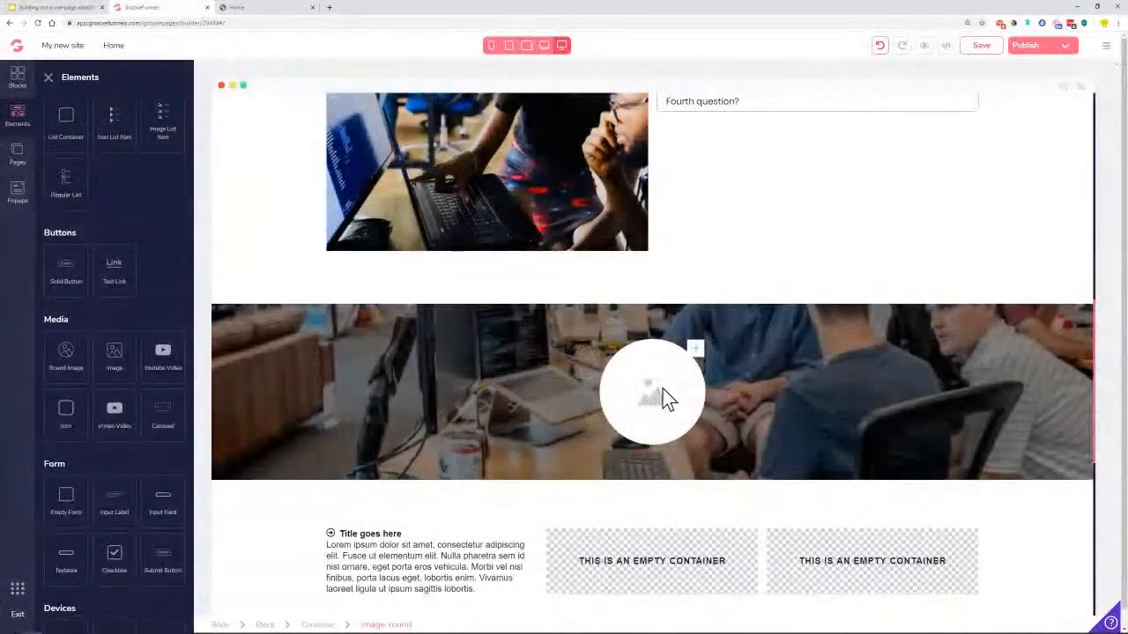
Set the round image's picture to the white play-button image from the library
left_click(675, 382)
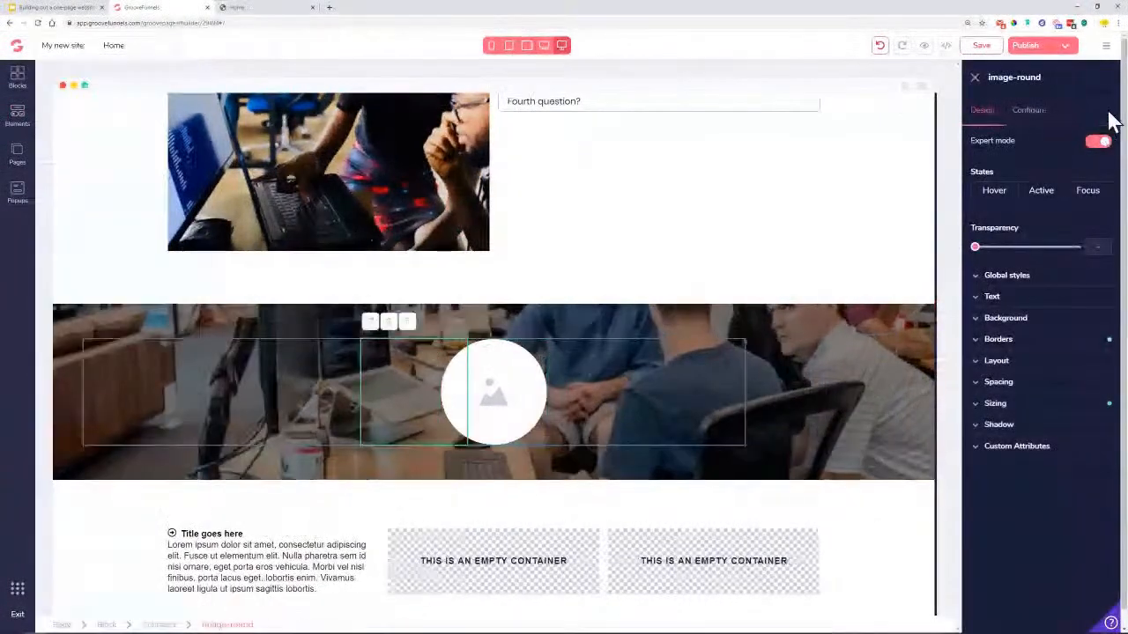
left_click(1031, 122)
left_click(1030, 207)
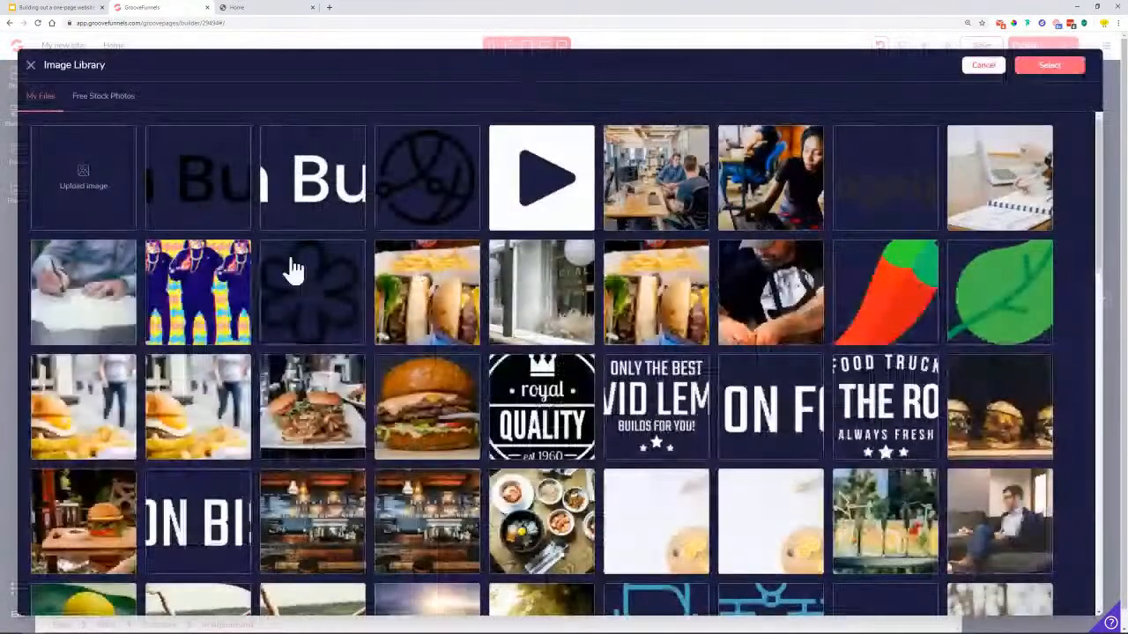
left_click(513, 199)
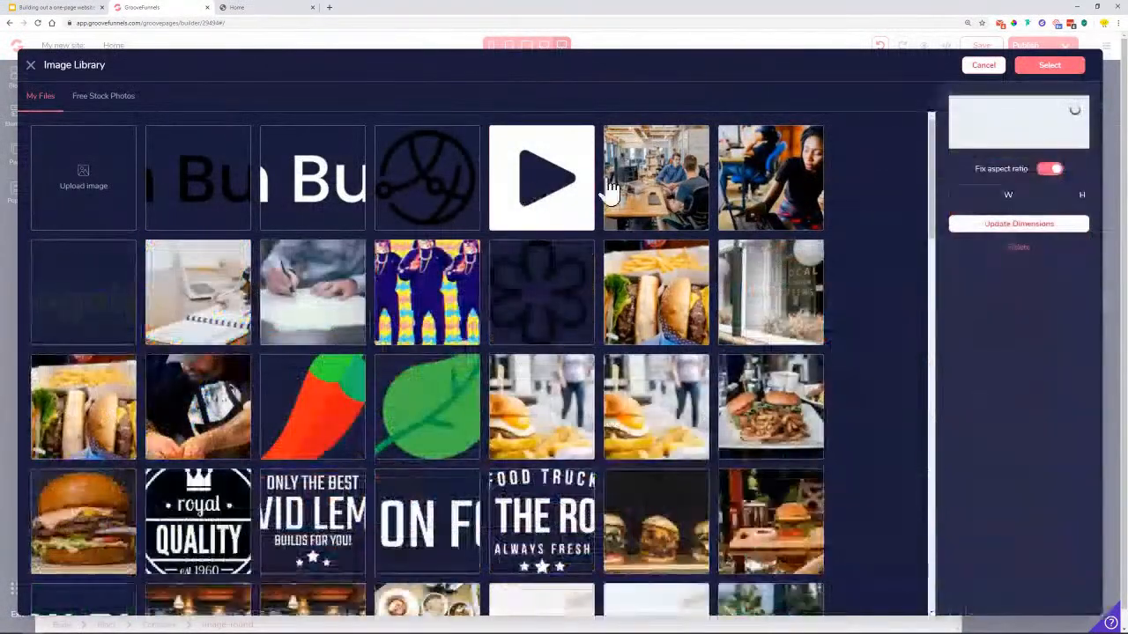
left_click(1049, 65)
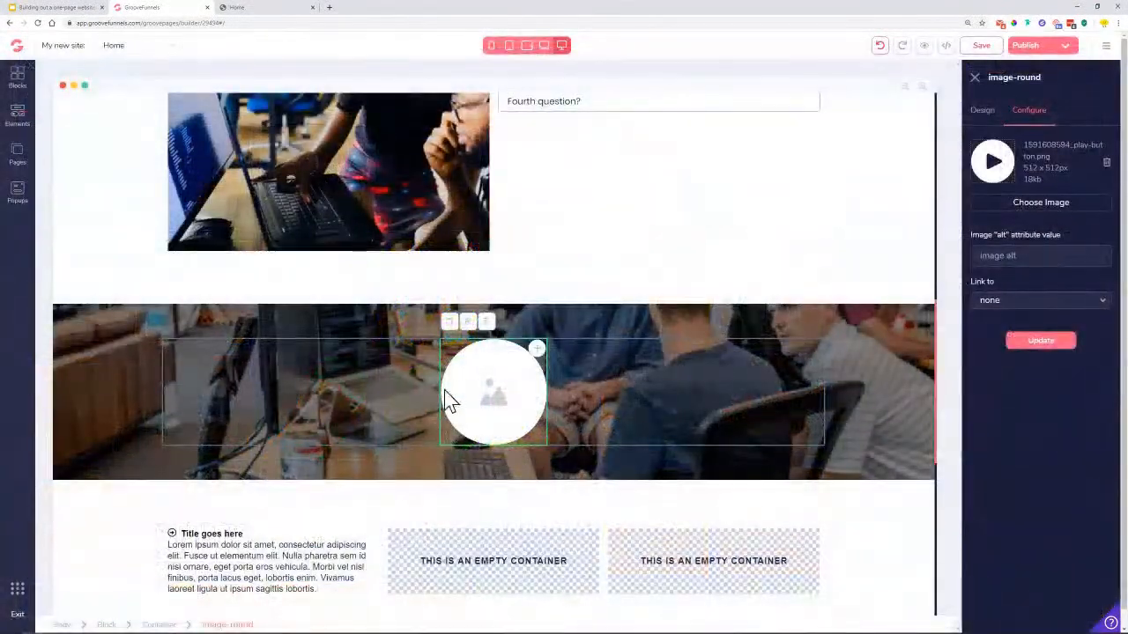
left_click(1048, 349)
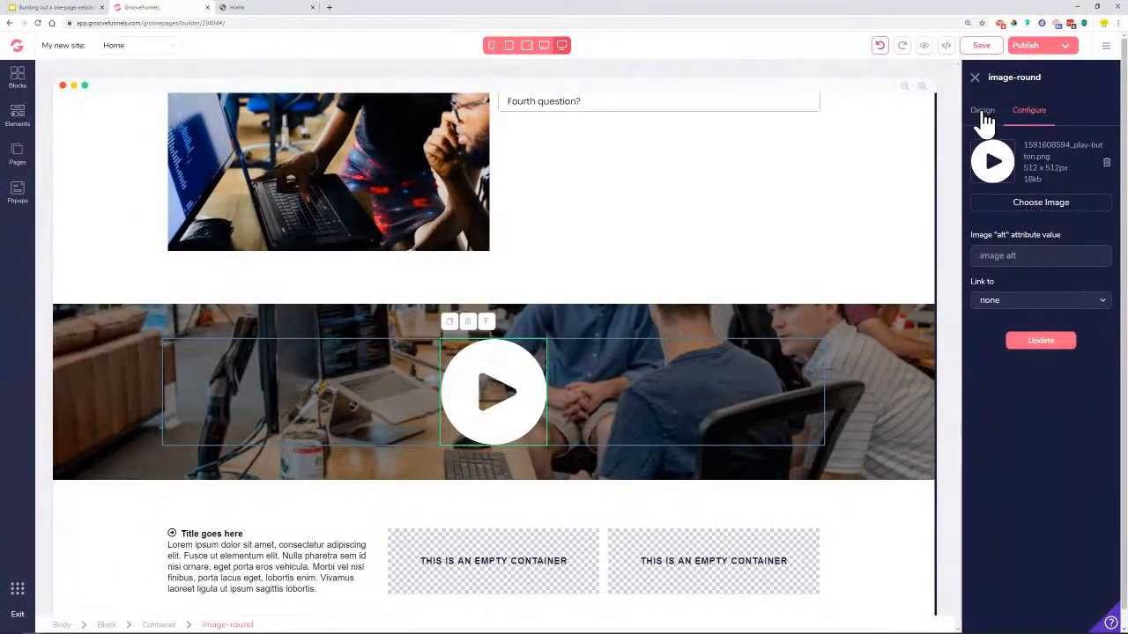
Size the round play button to 6rem wide and 6rem high
left_click(982, 112)
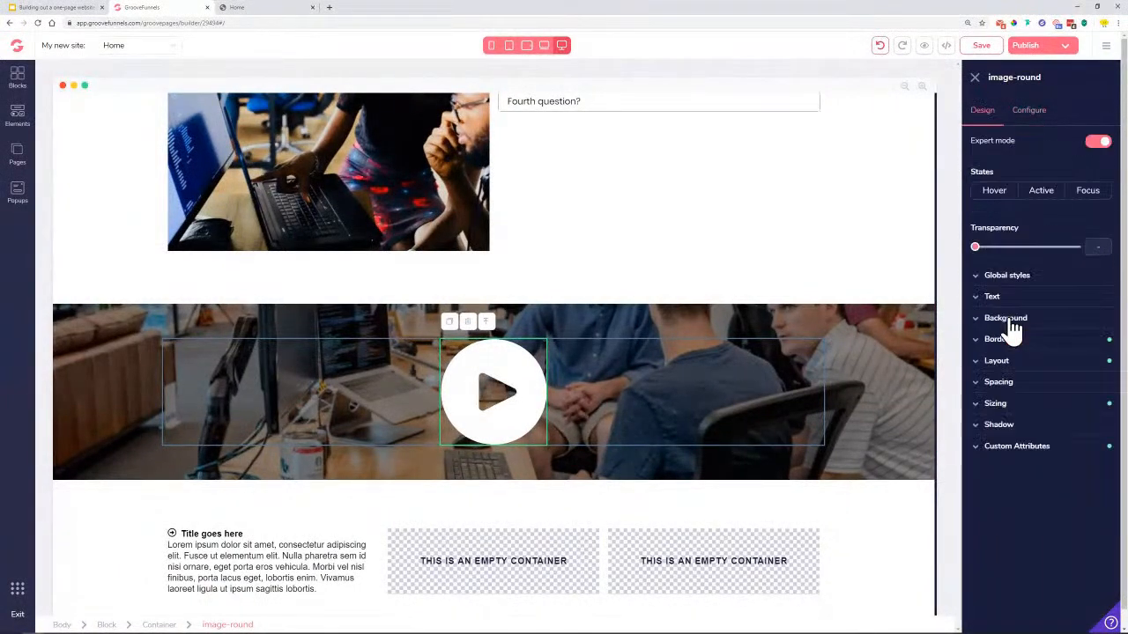
left_click(1014, 407)
left_click(1048, 446)
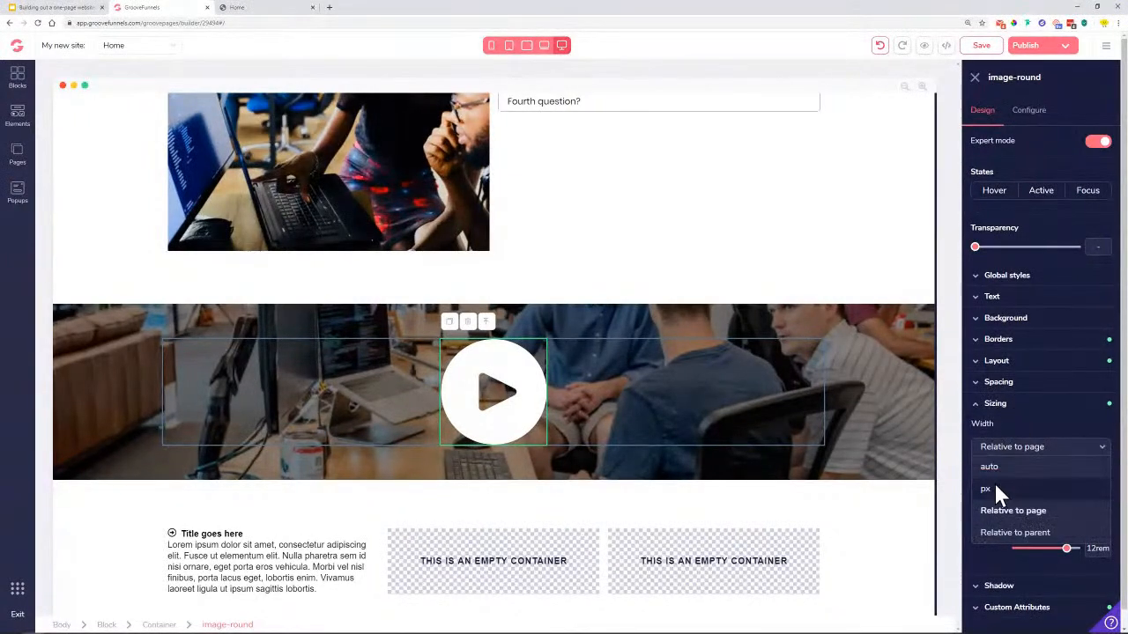
left_click(1049, 510)
mouse_move(1067, 475)
left_mouse_down()
mouse_move(1042, 480)
mouse_move(1053, 480)
left_mouse_up()
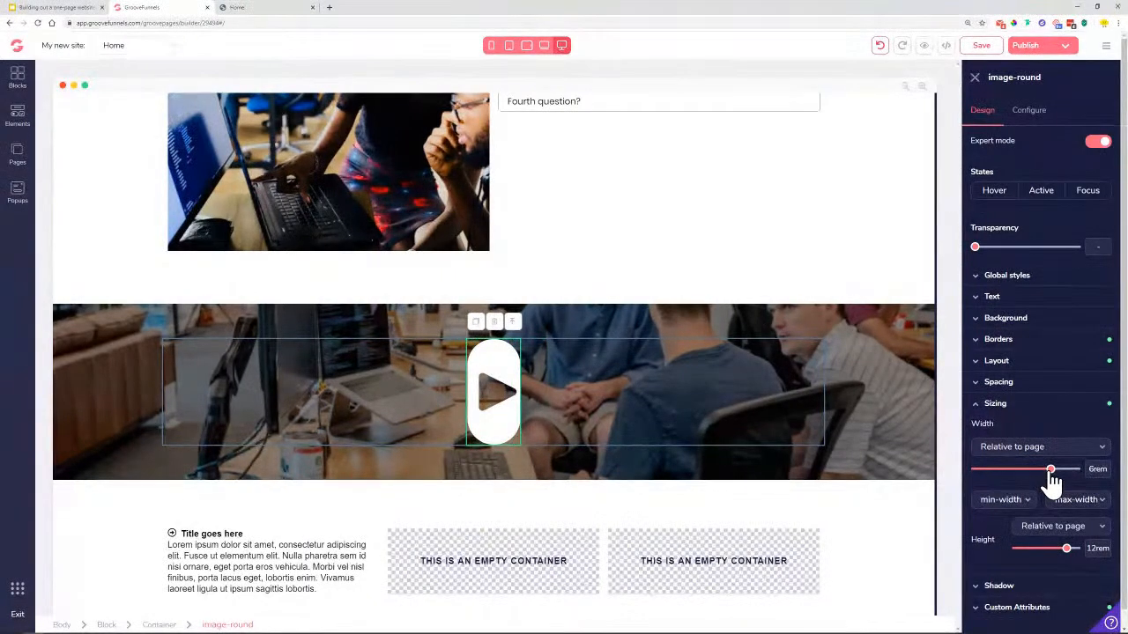
left_click_drag(1066, 549, 1060, 559)
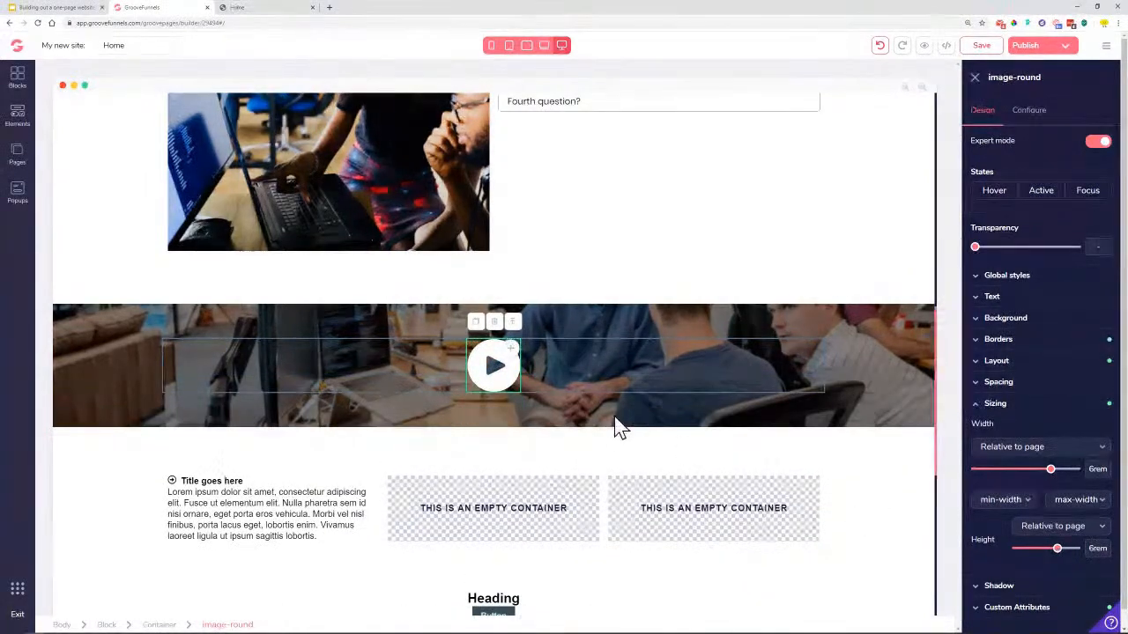
left_click(996, 404)
On hover, give it an xl shadow and a 60% opacity black background, then save
left_click(994, 191)
left_click(1016, 404)
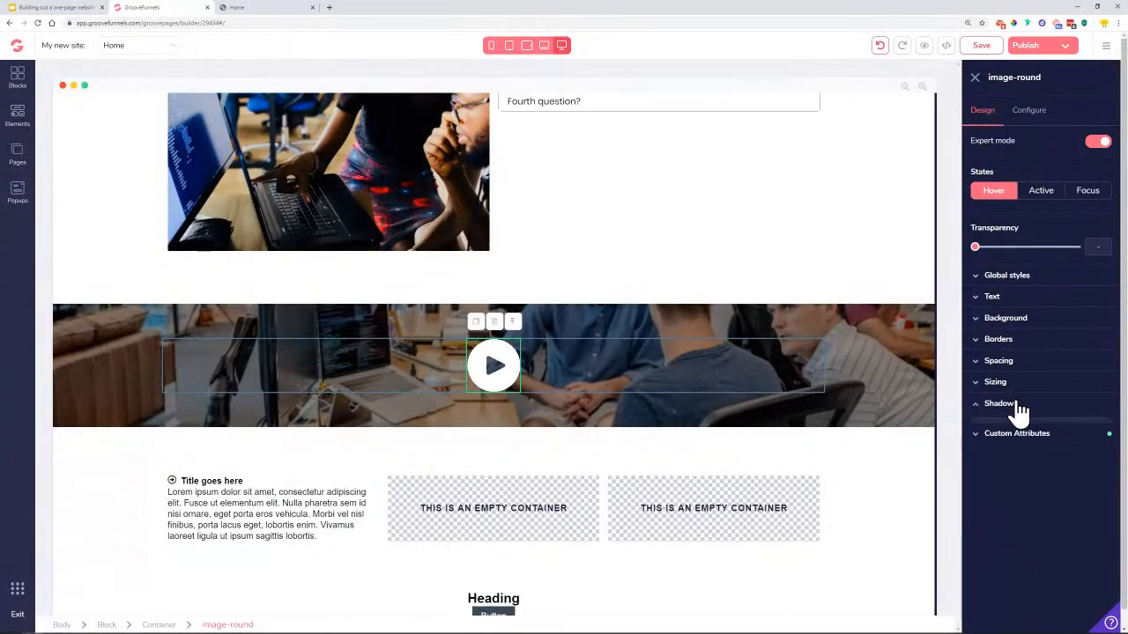
left_click(1037, 430)
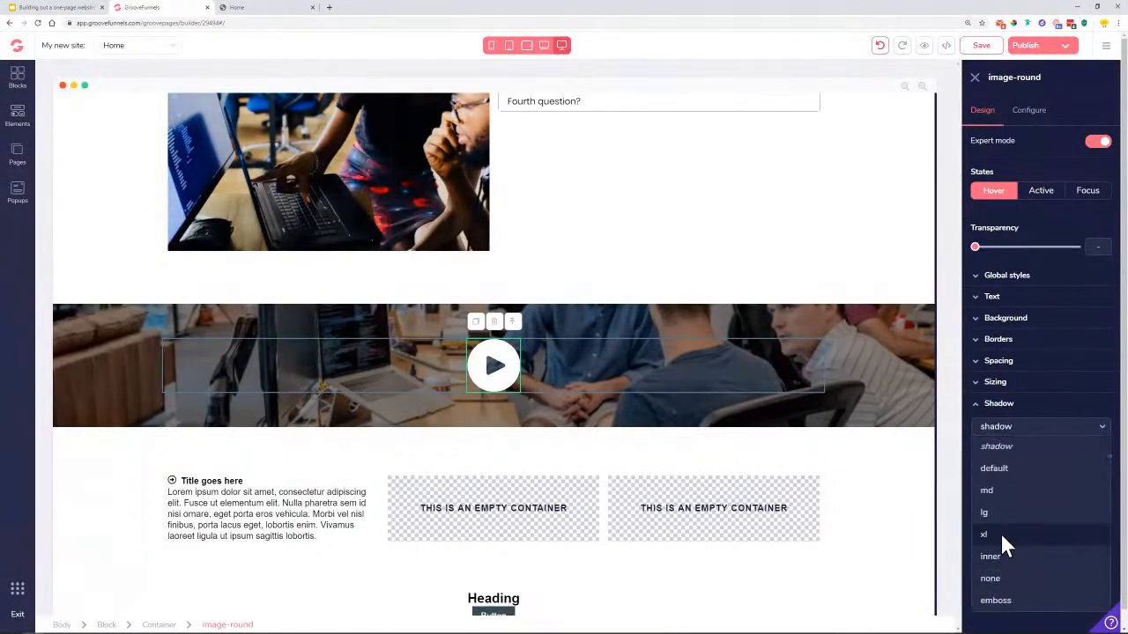
left_click(1000, 531)
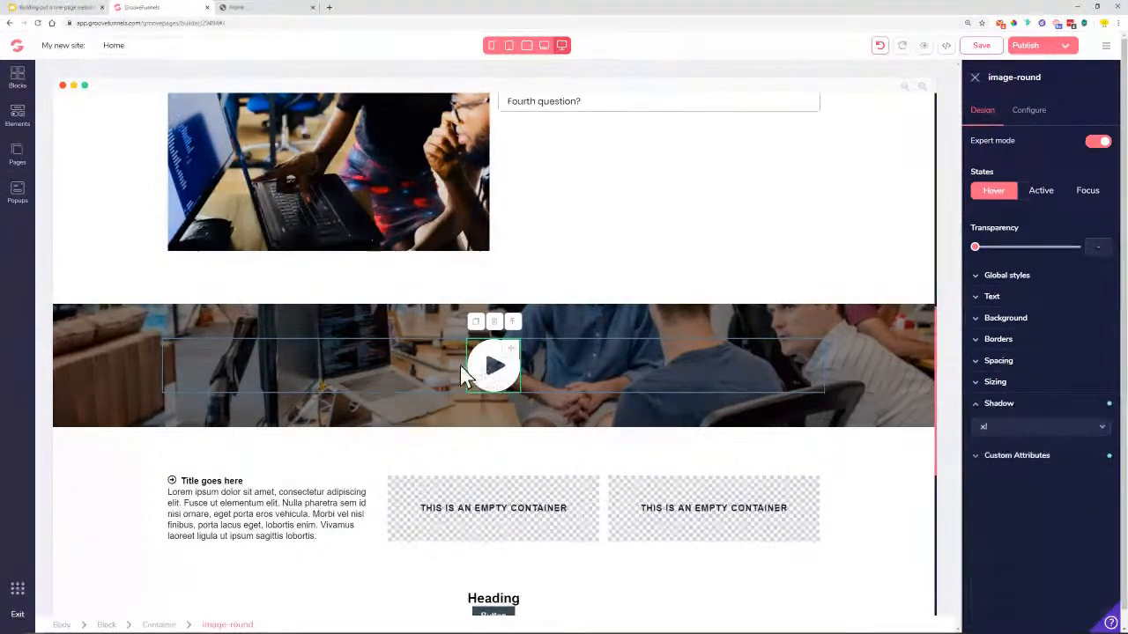
left_click(1040, 319)
left_click(1086, 343)
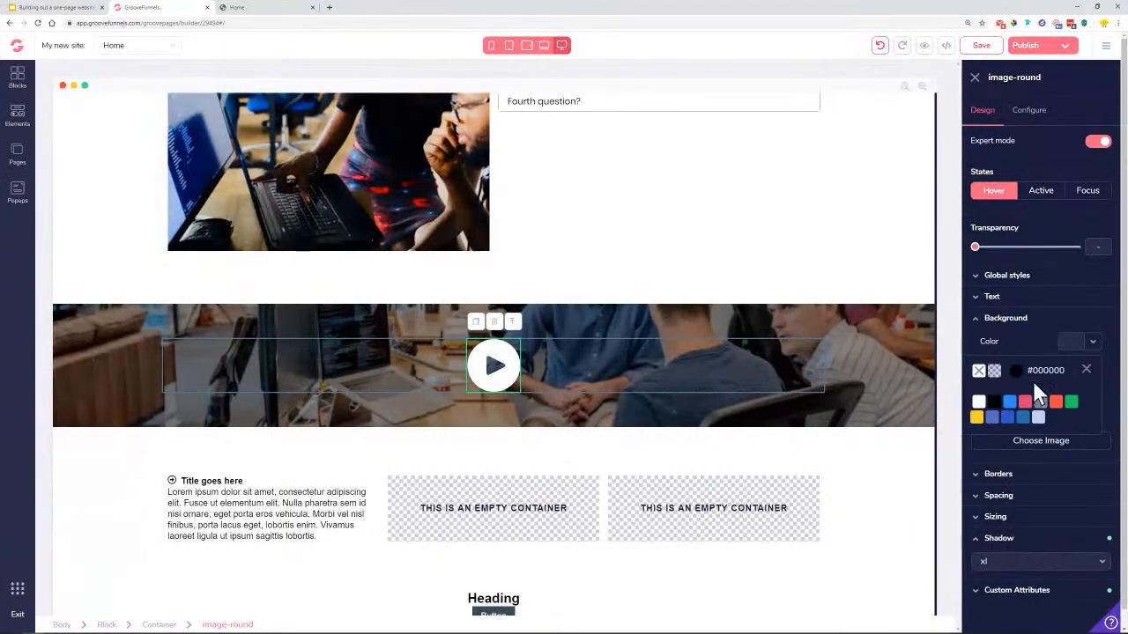
left_click(993, 402)
left_click_drag(976, 448, 1007, 448)
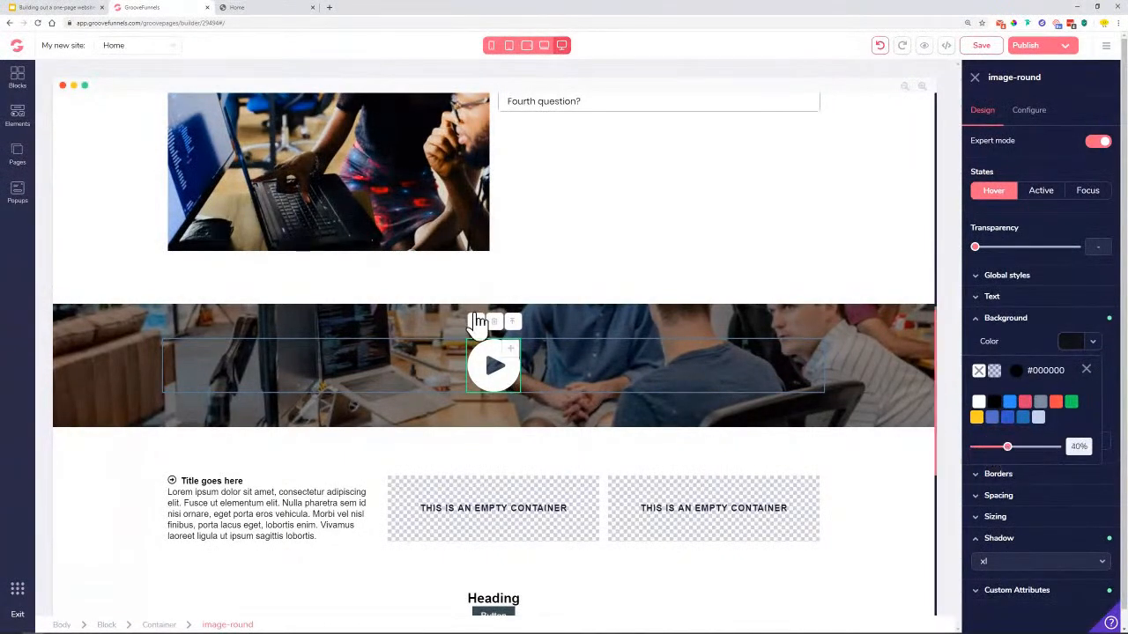
left_click_drag(1007, 447, 1023, 447)
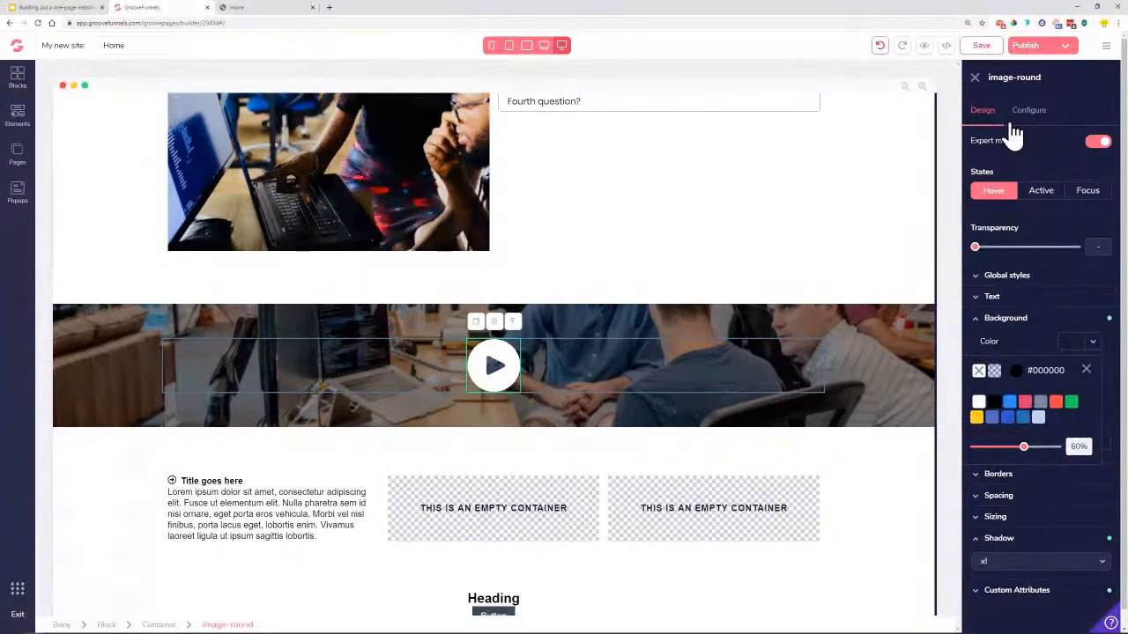
left_click(995, 189)
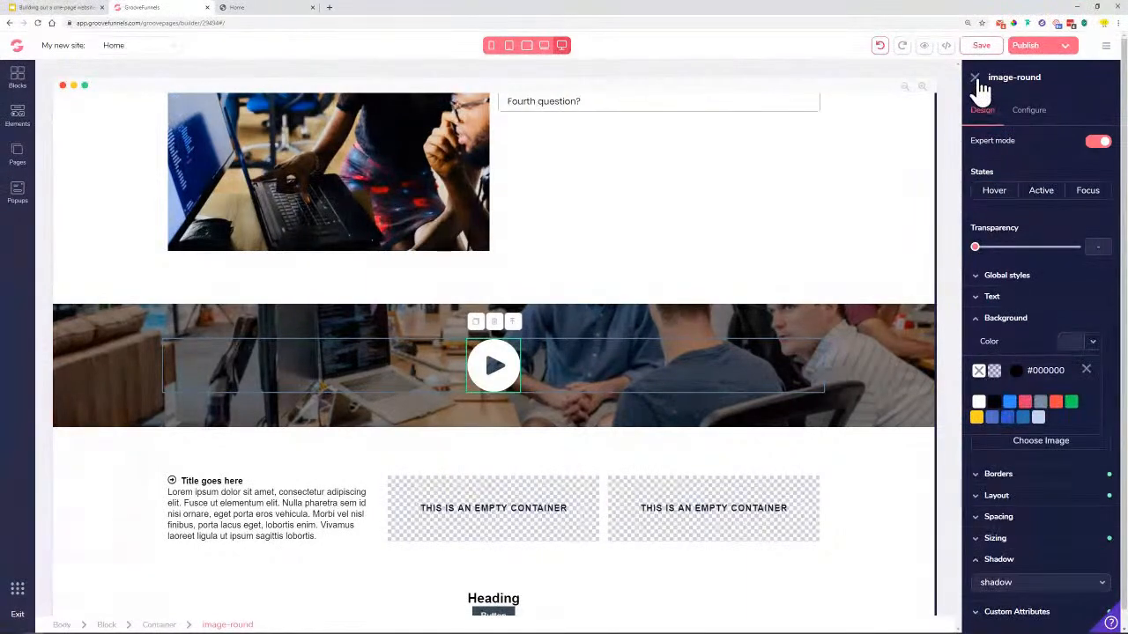
left_click(974, 77)
left_click(989, 48)
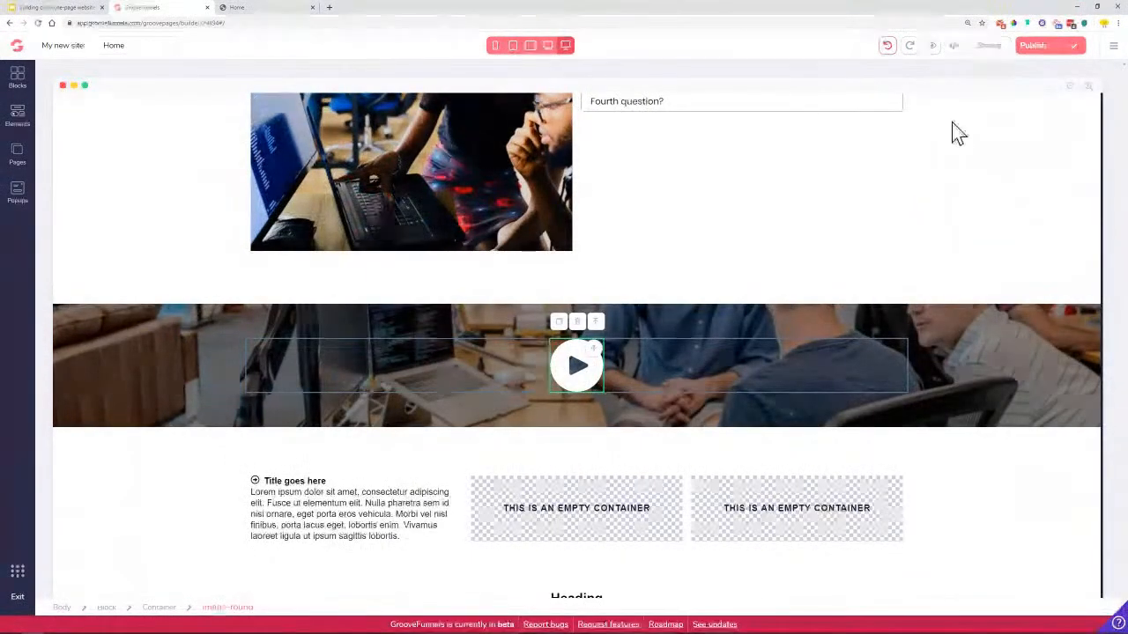
Set the video banner block's top and bottom padding to 8rem and save the page
left_click(95, 343)
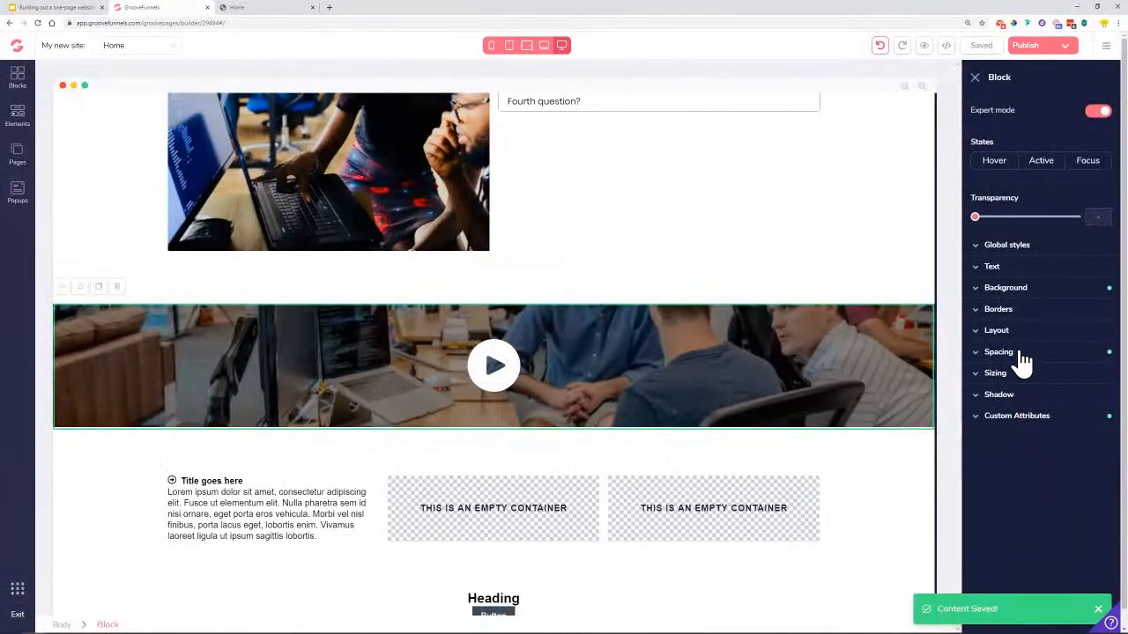
left_click(1022, 356)
left_click(1043, 414)
left_click_drag(1057, 487, 1077, 487)
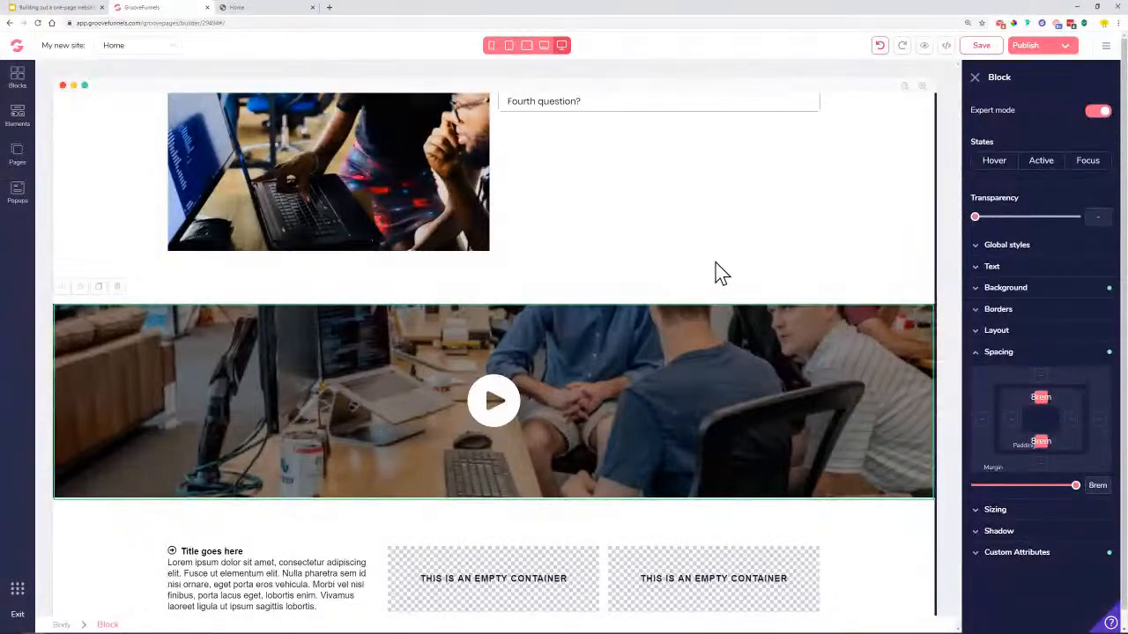
left_click(978, 48)
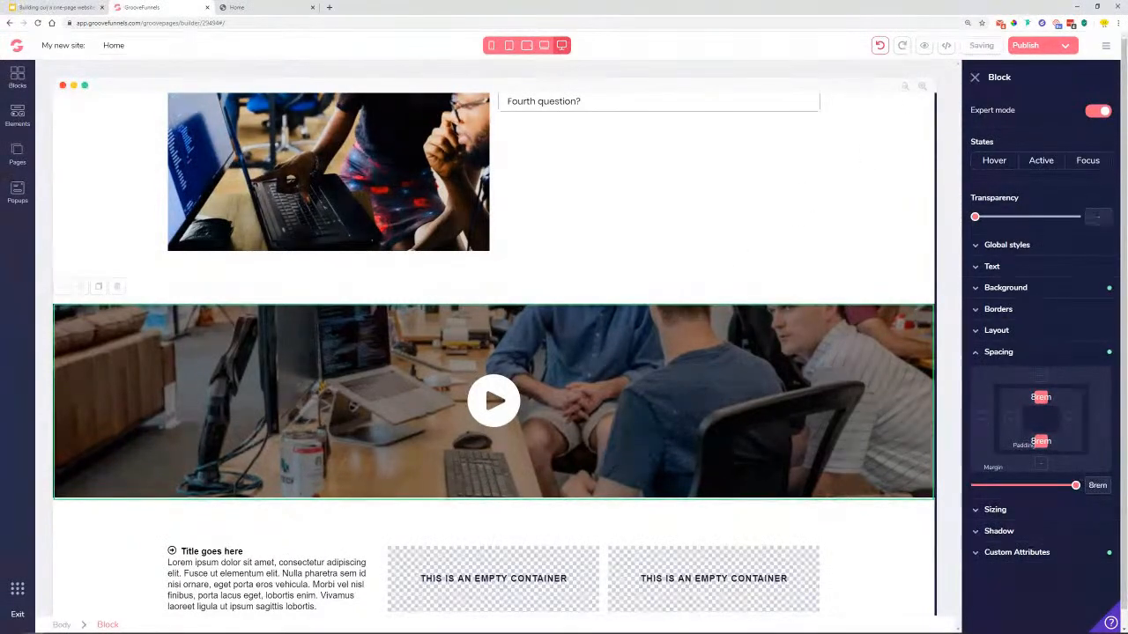
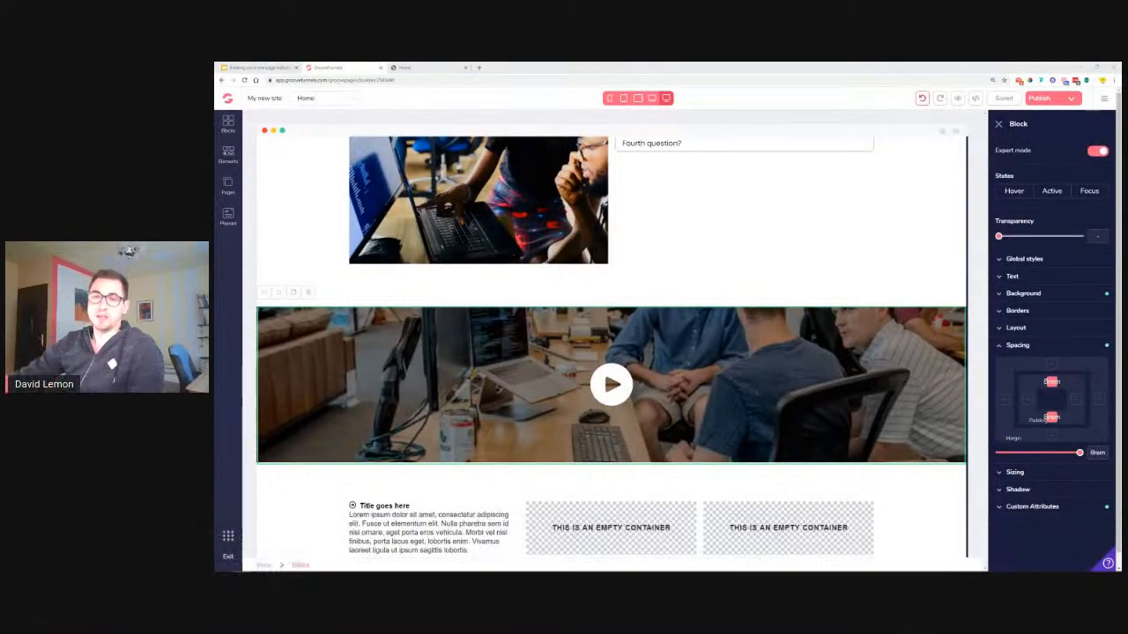
Expand the video block's Background settings to show the office photo set to cover with parallax
scroll(608, 344, "down", 5)
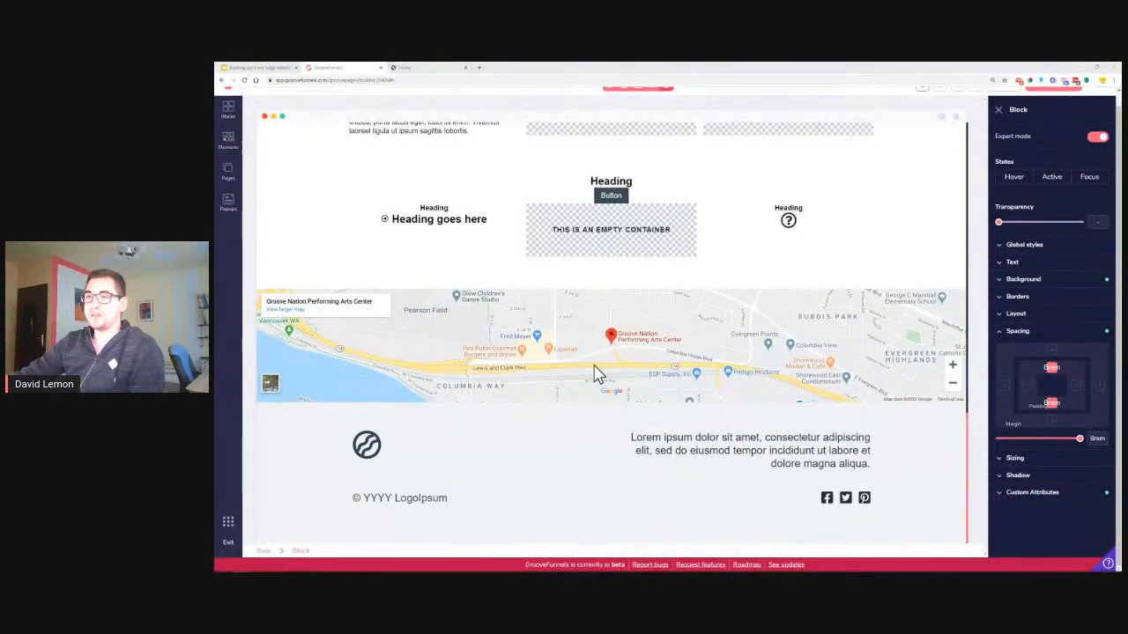
scroll(474, 375, "up", 5)
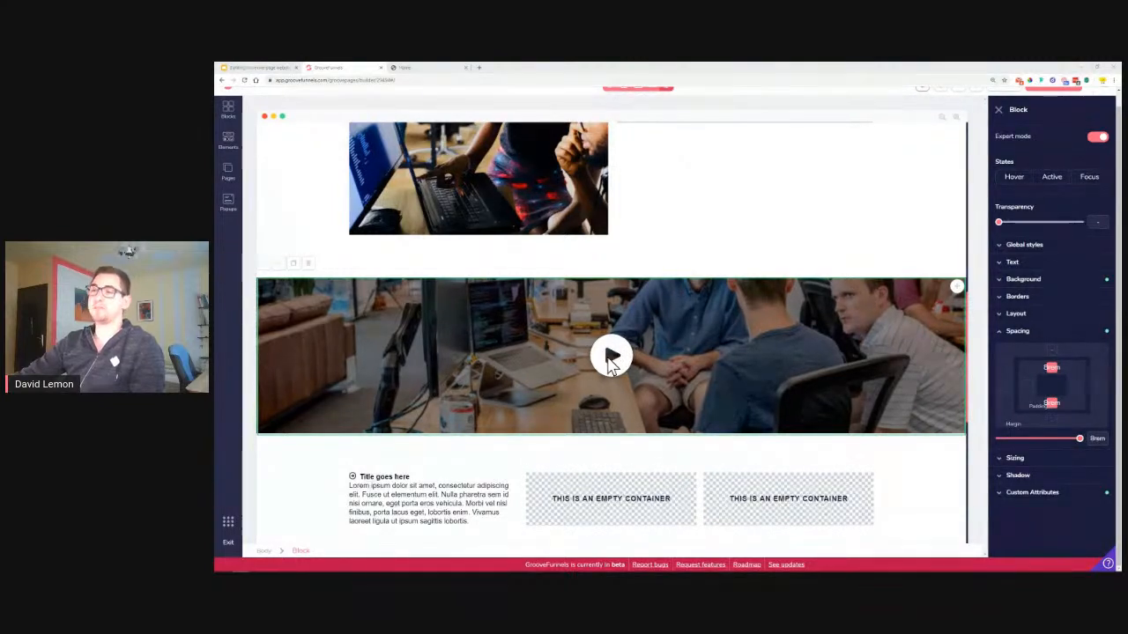
left_click(1024, 280)
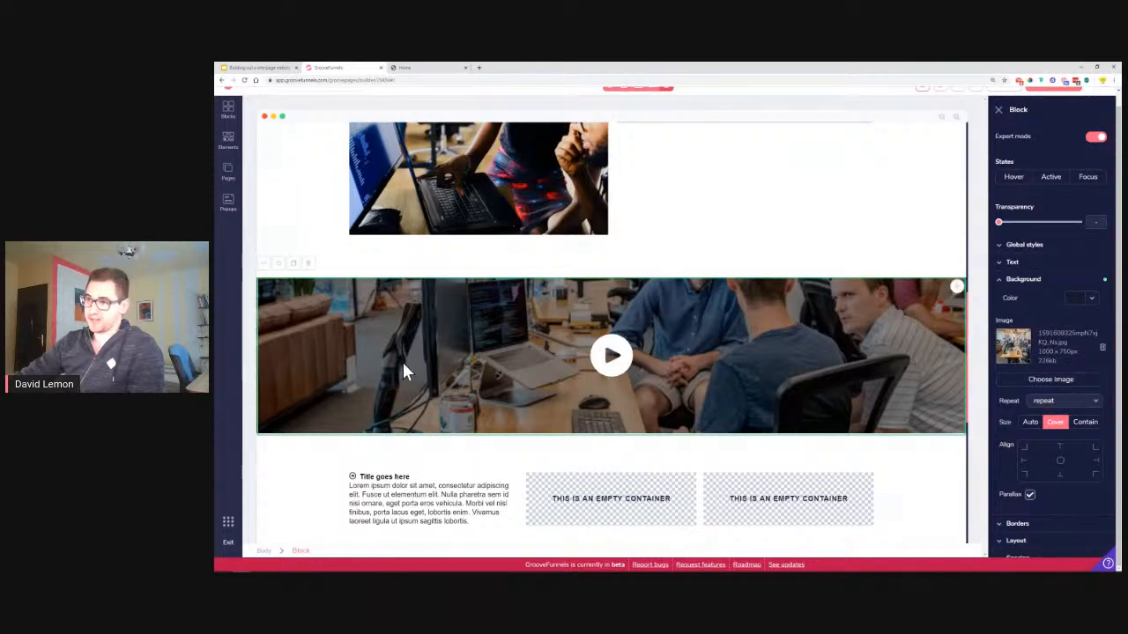
scroll(404, 370, "down", 5)
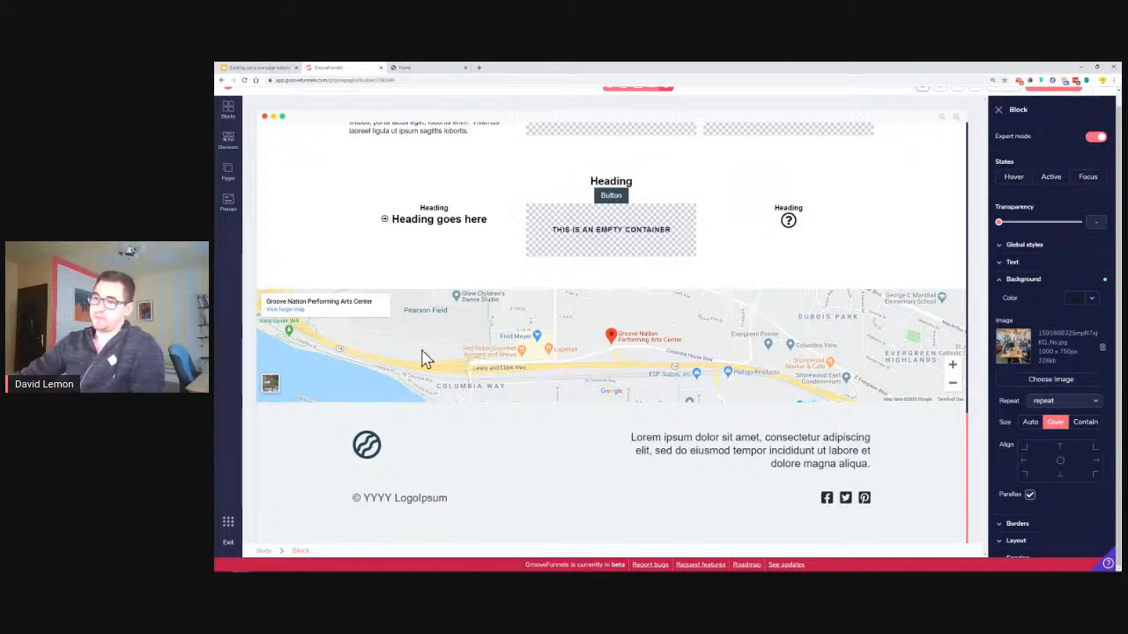
left_click(424, 360)
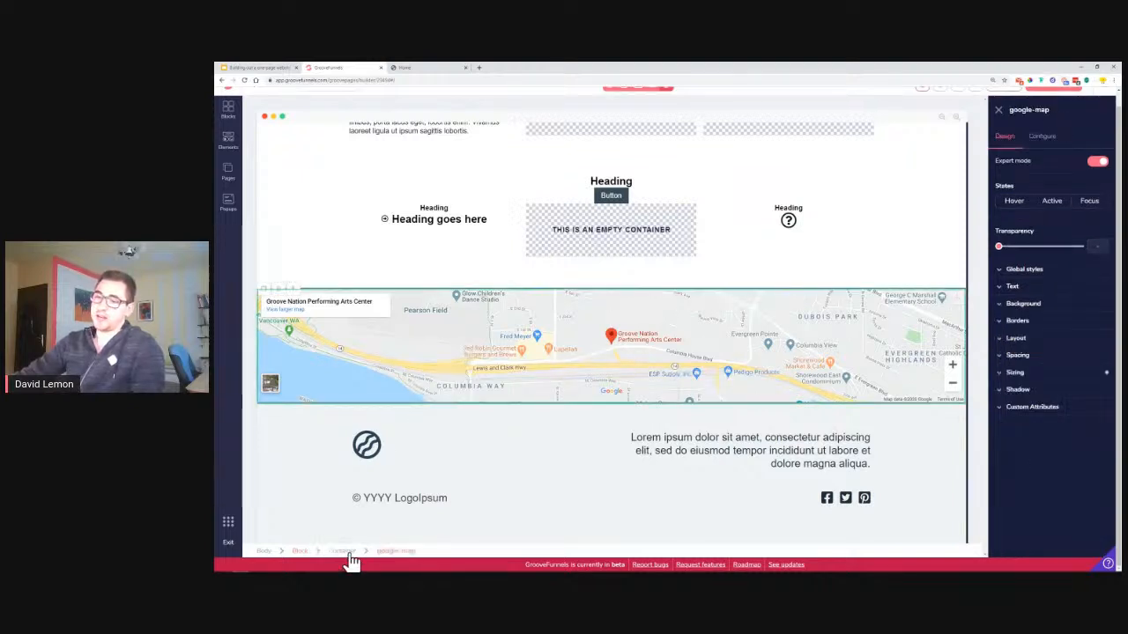
left_click(344, 550)
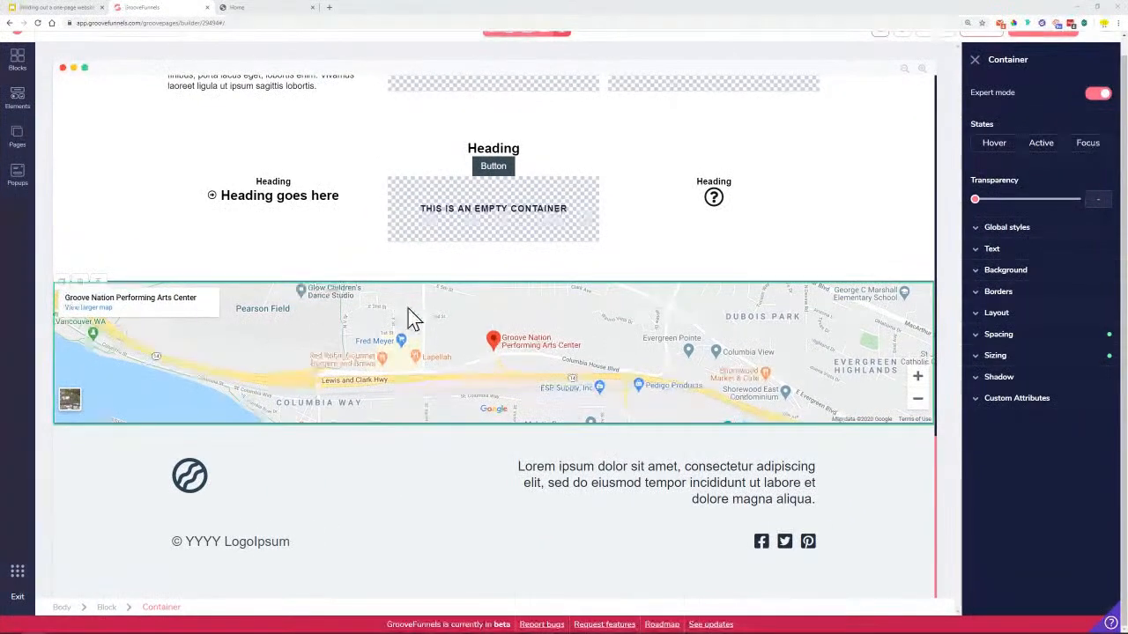
left_click(1040, 361)
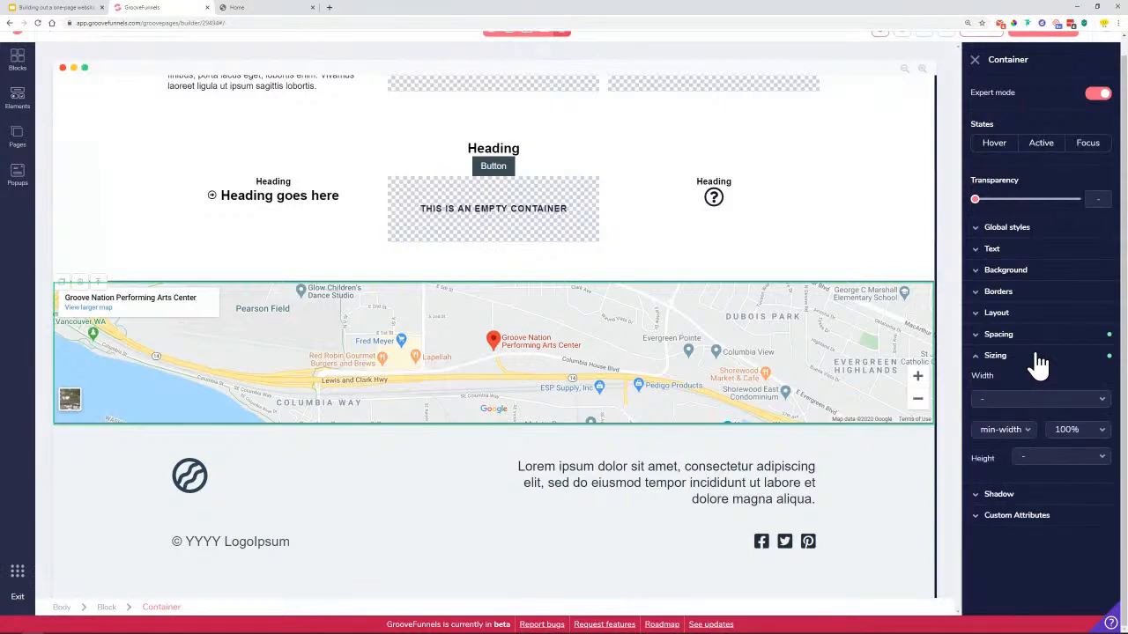
left_click(1088, 433)
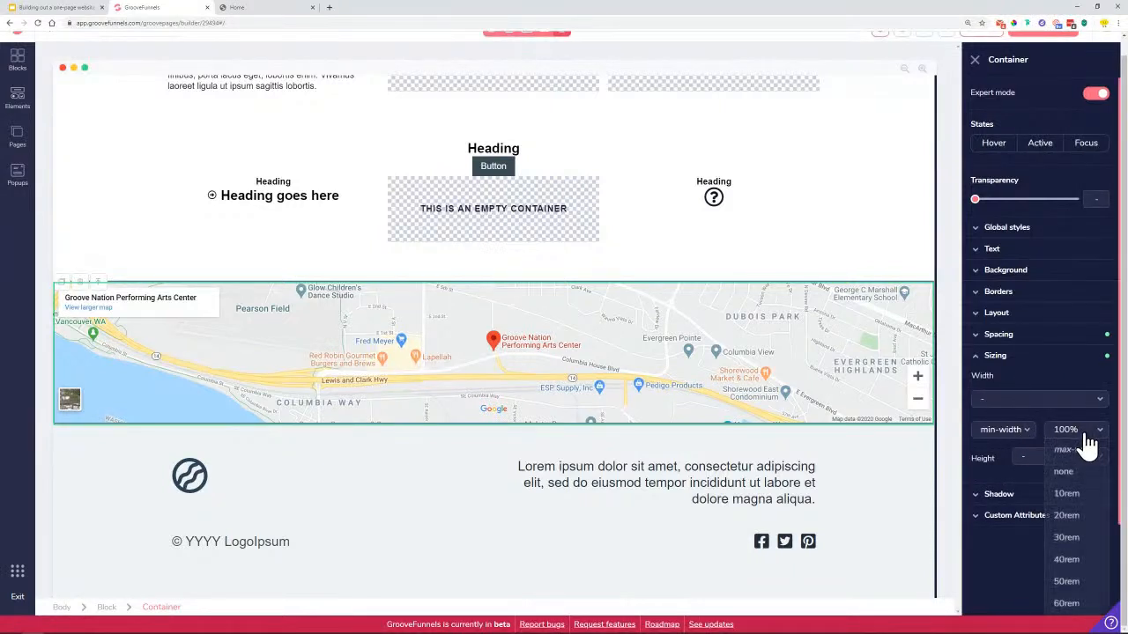
scroll(1075, 447, "down", 2)
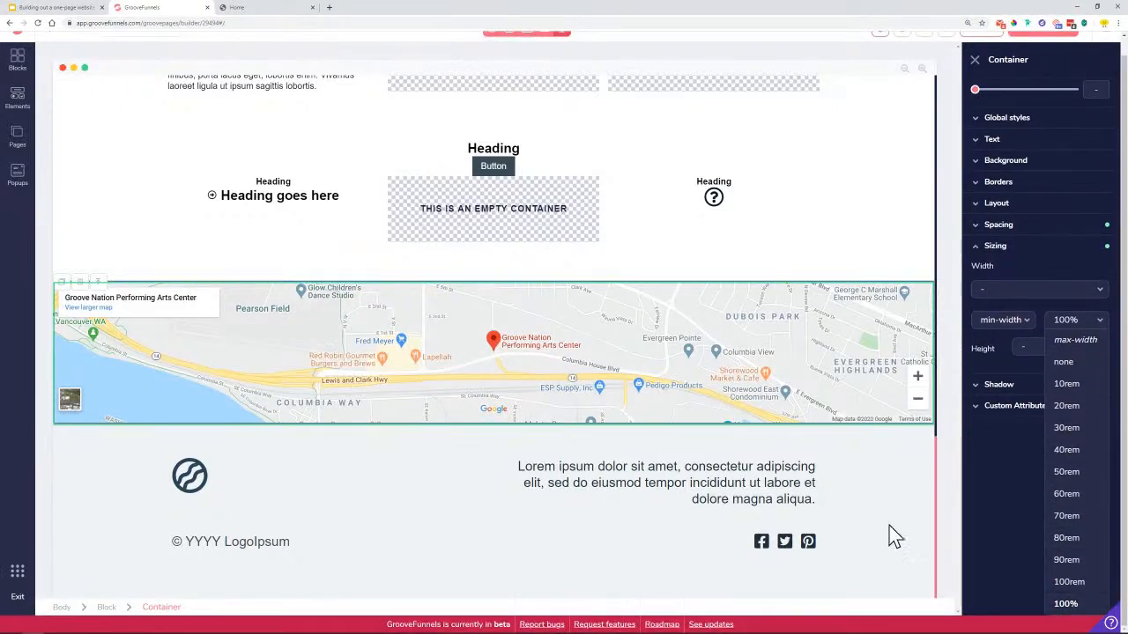
left_click(895, 494)
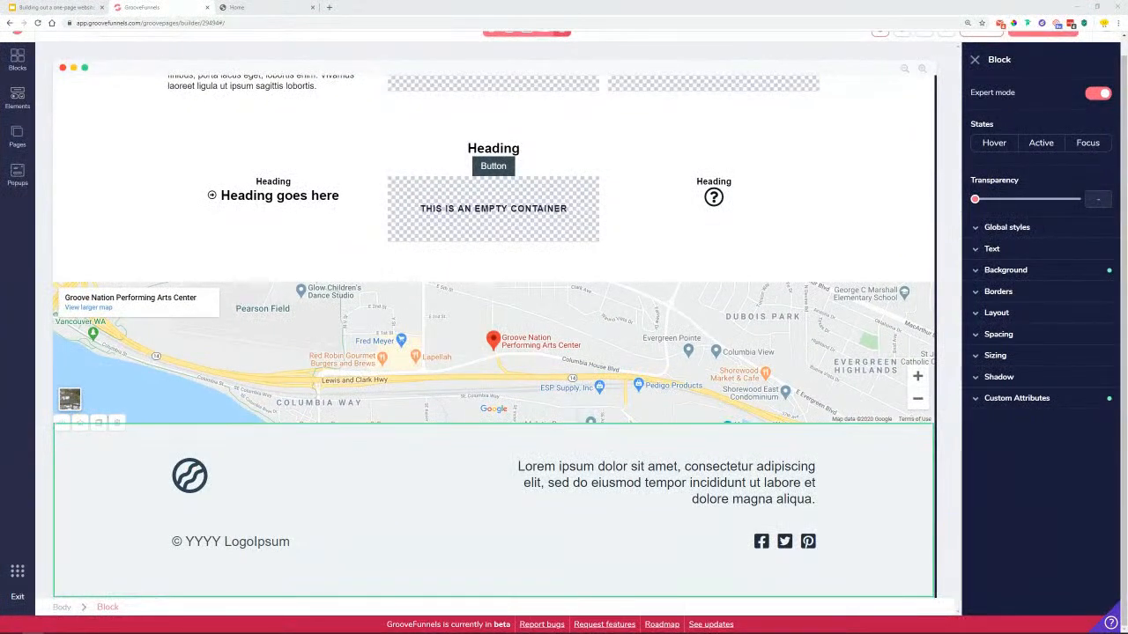
Scroll back up to the video banner and select its round play-button image
scroll(746, 302, "up", 4)
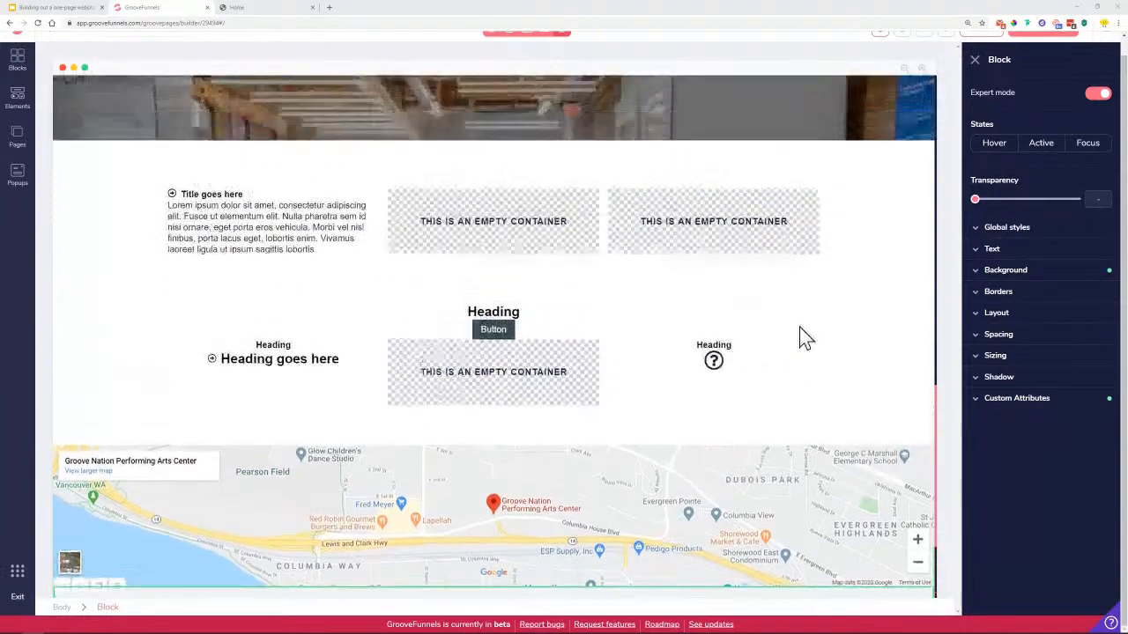
scroll(871, 370, "up", 1)
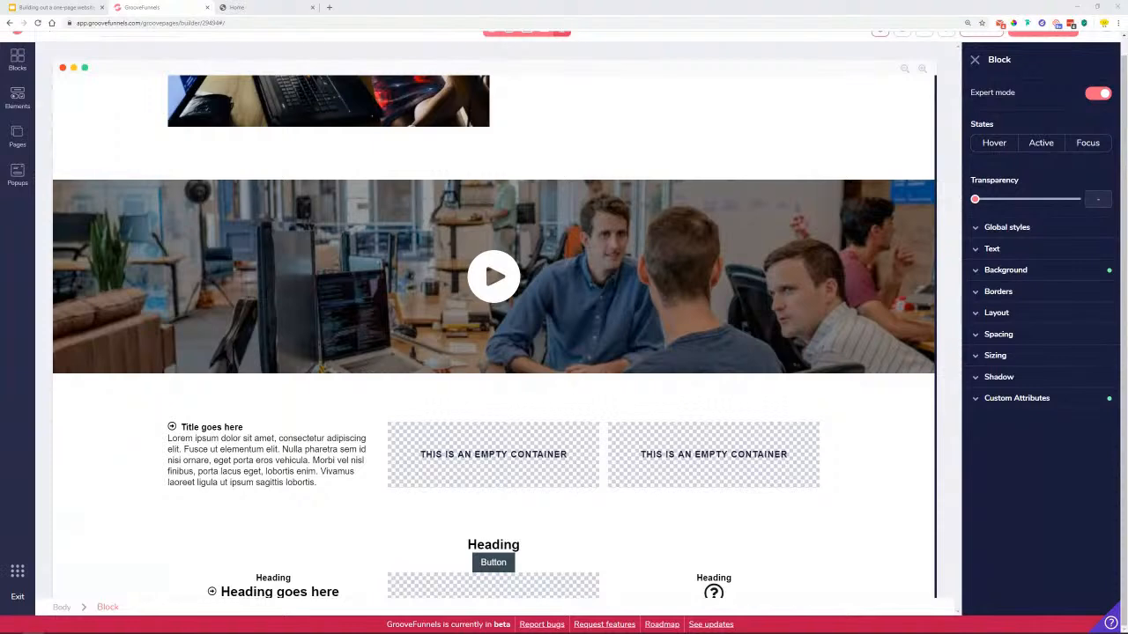
scroll(808, 395, "down", 2)
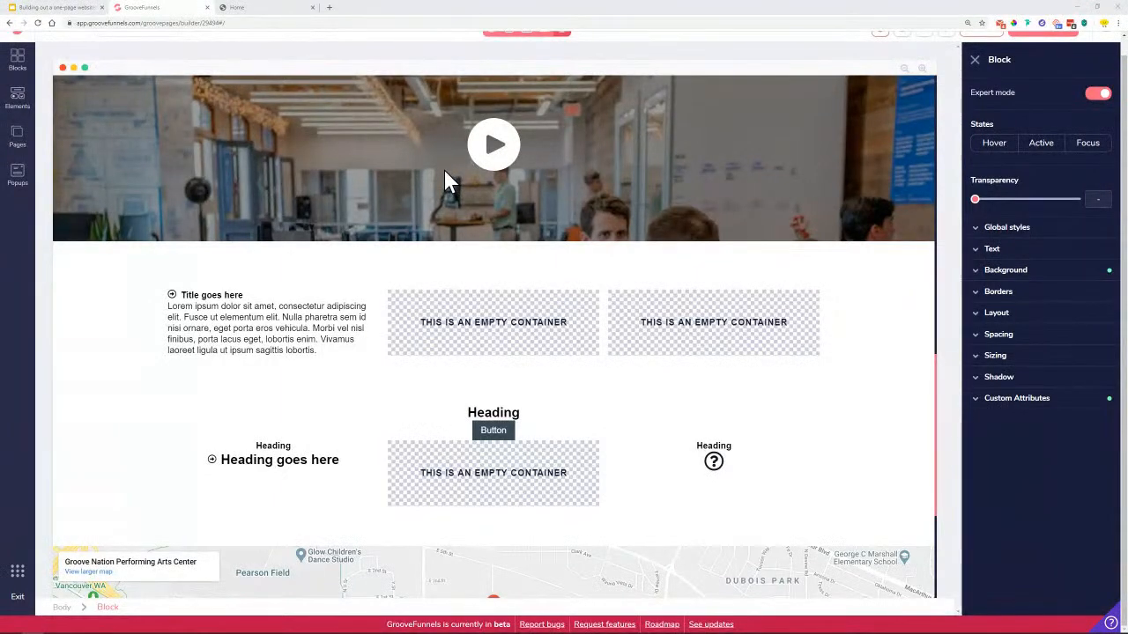
scroll(511, 194, "up", 1)
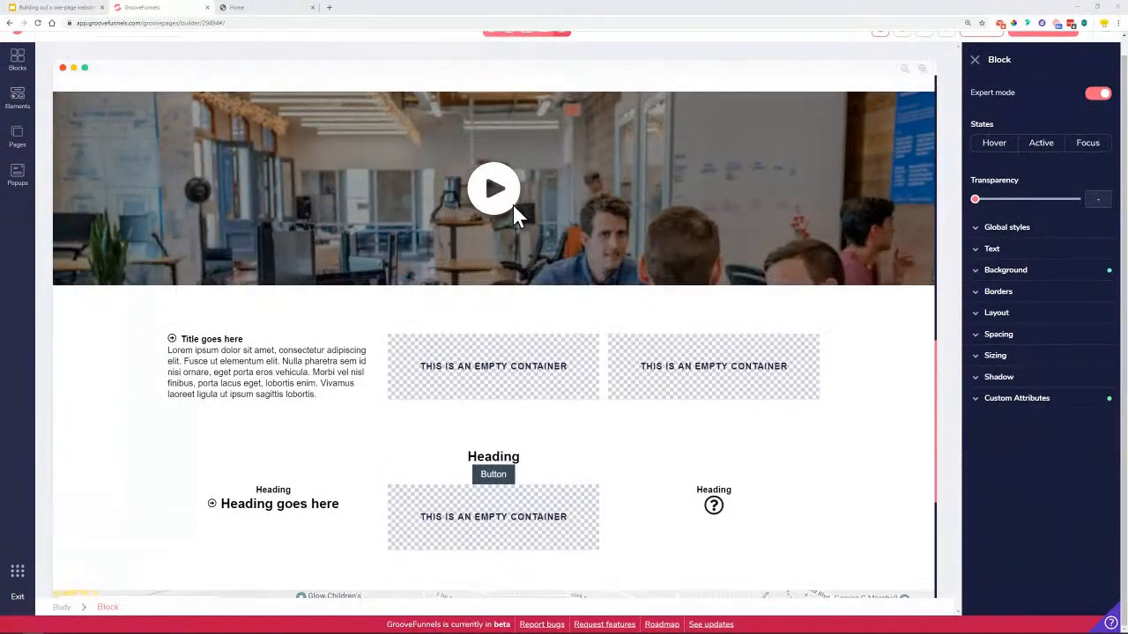
scroll(515, 216, "up", 1)
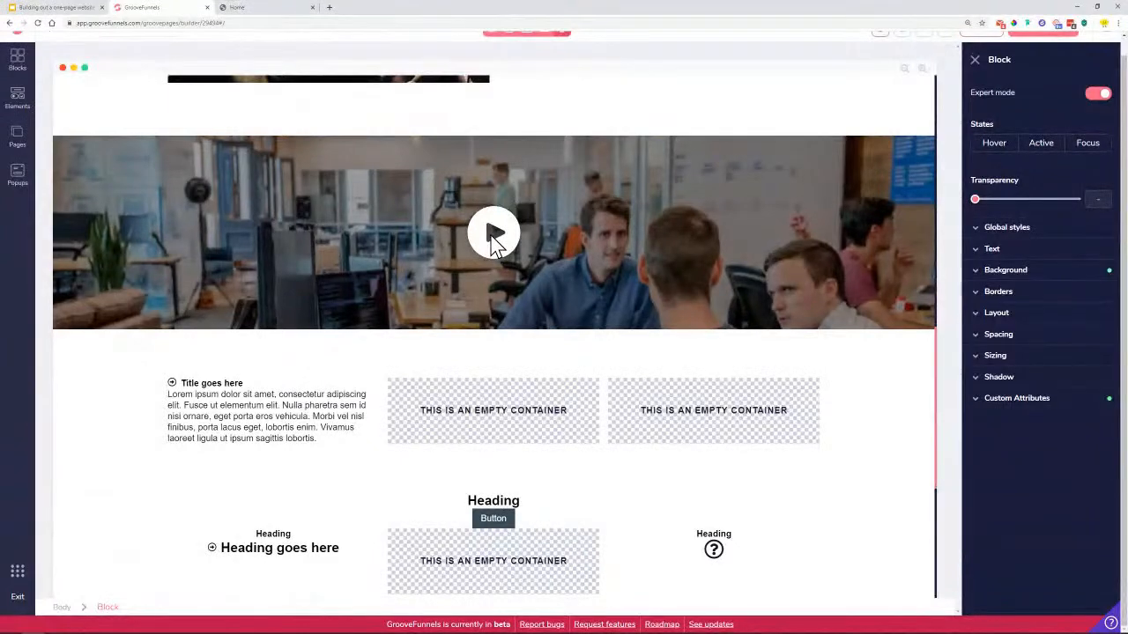
scroll(542, 264, "up", 1)
left_click(496, 278)
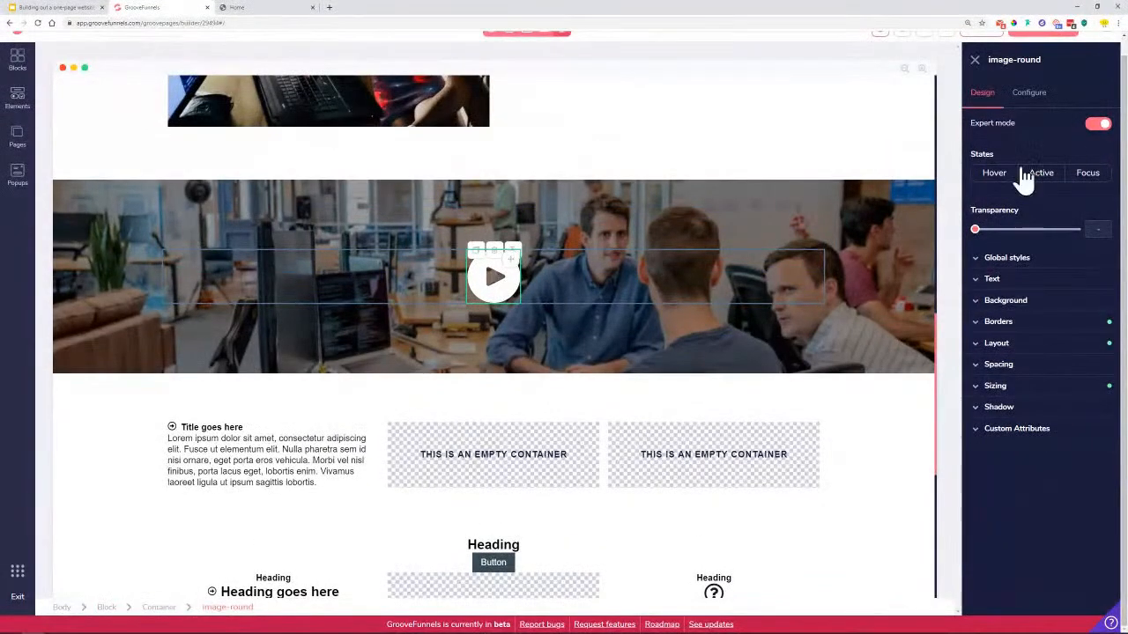
Check the play-button image's Link to options, leave it unlinked, and view the published Home page
left_click(1038, 99)
left_click(996, 283)
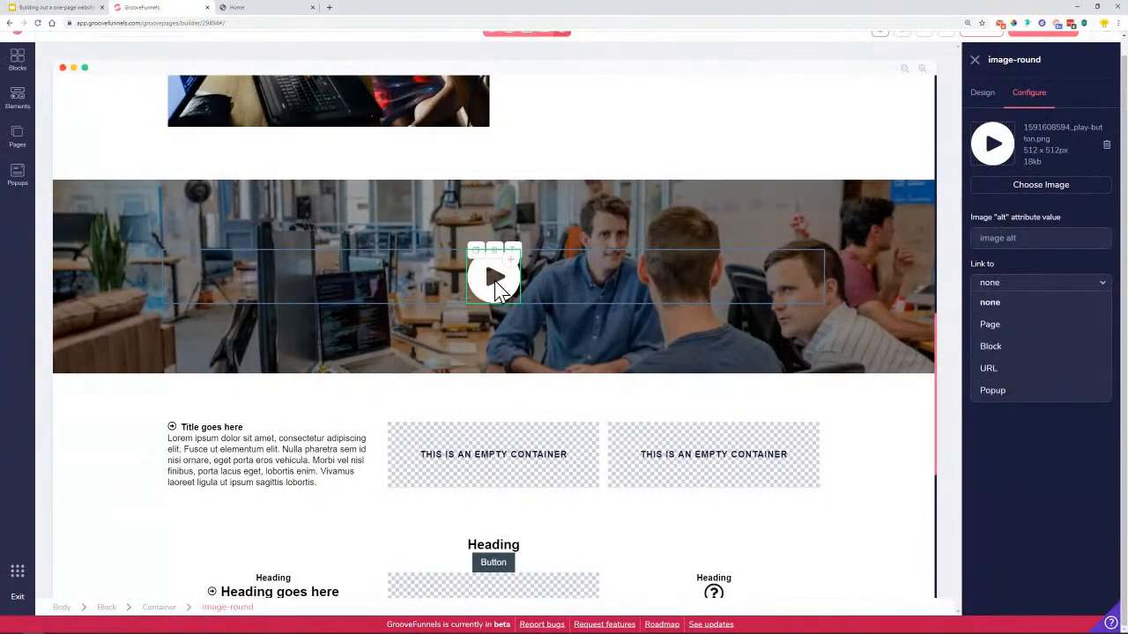
left_click(976, 62)
scroll(705, 233, "down", 2)
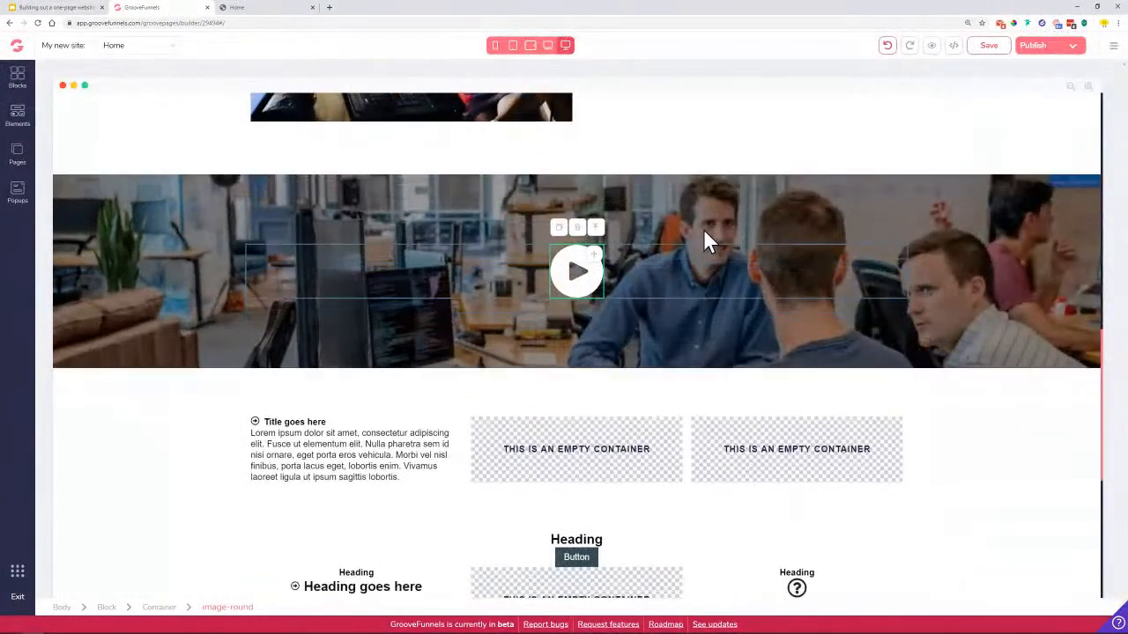
left_click(244, 8)
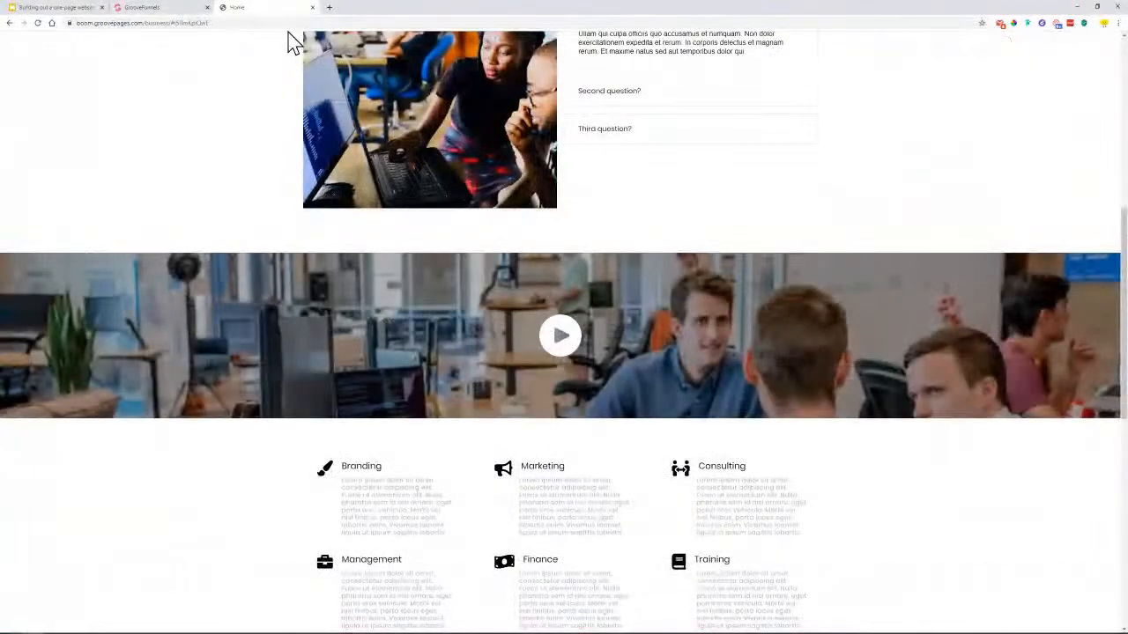
Copy the 'Branding' heading from the published Home page, then go back to the builder
scroll(300, 332, "down", 2)
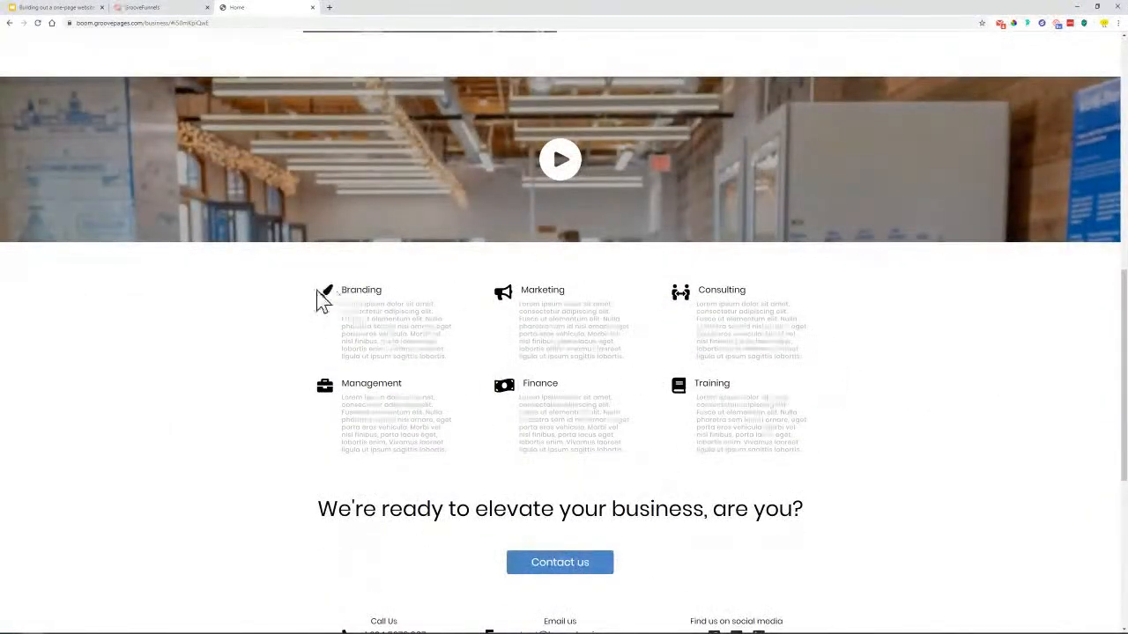
left_click_drag(344, 291, 397, 293)
right_click(359, 292)
left_click(374, 310)
left_click_drag(343, 303, 444, 357)
scroll(426, 357, "up", 4)
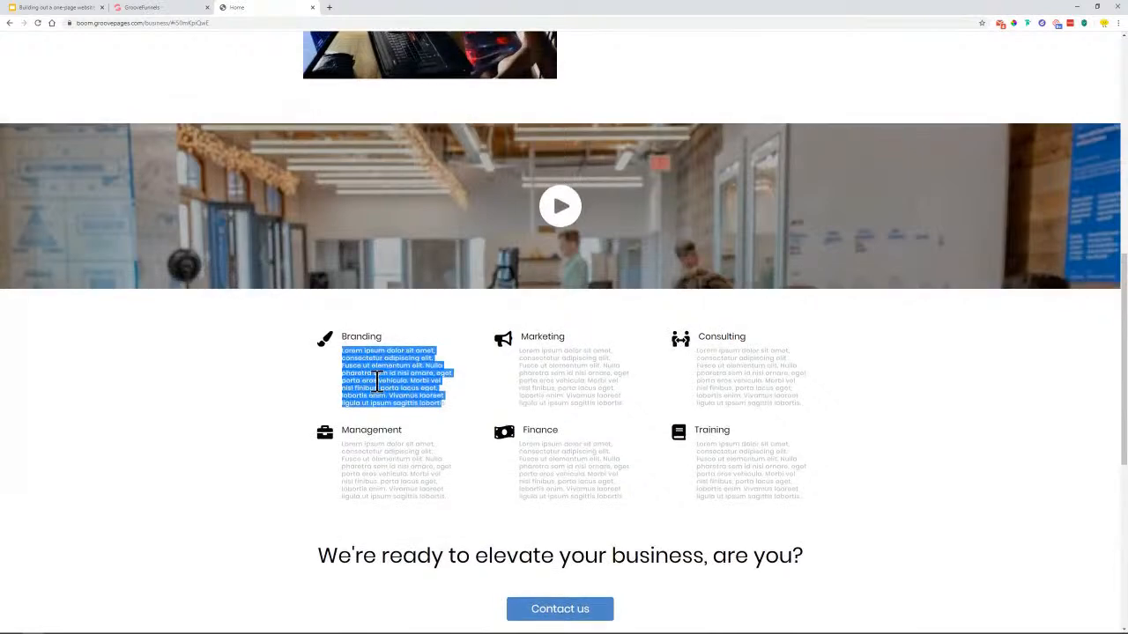
scroll(401, 426, "up", 2)
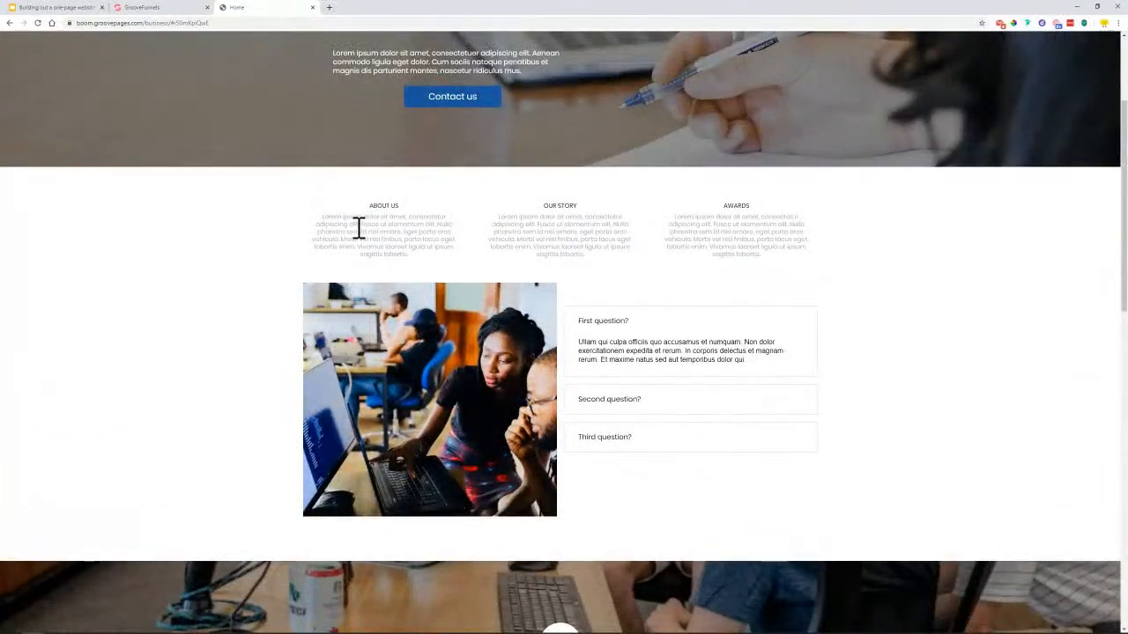
scroll(399, 361, "down", 3)
left_click(171, 8)
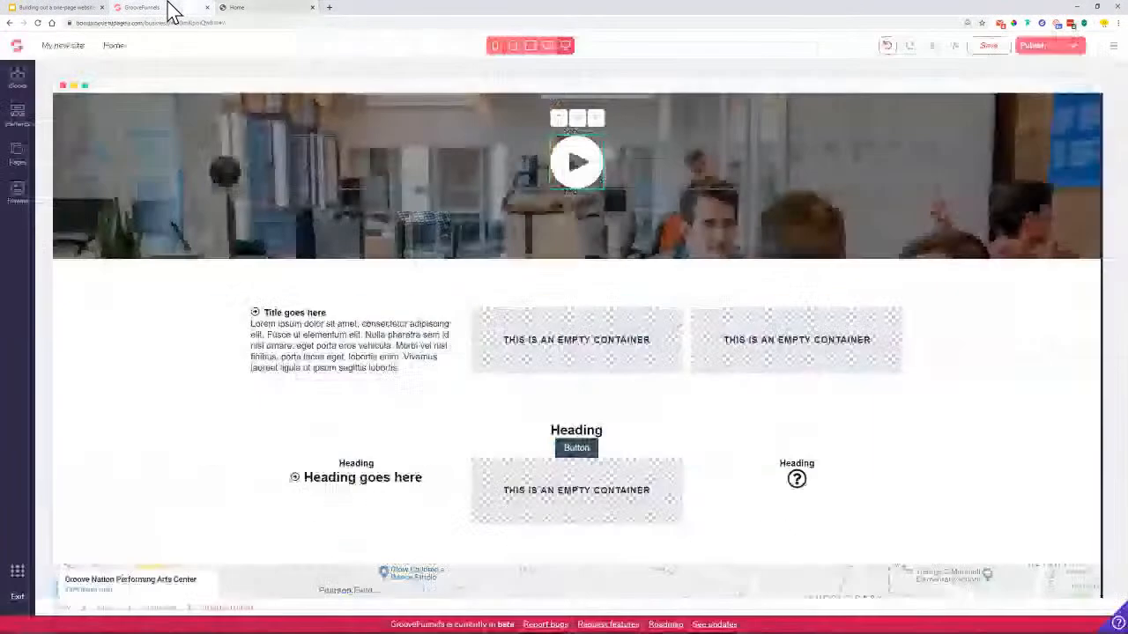
Apply the Grey paragraph global style to the 'Title goes here' text
left_click(338, 355)
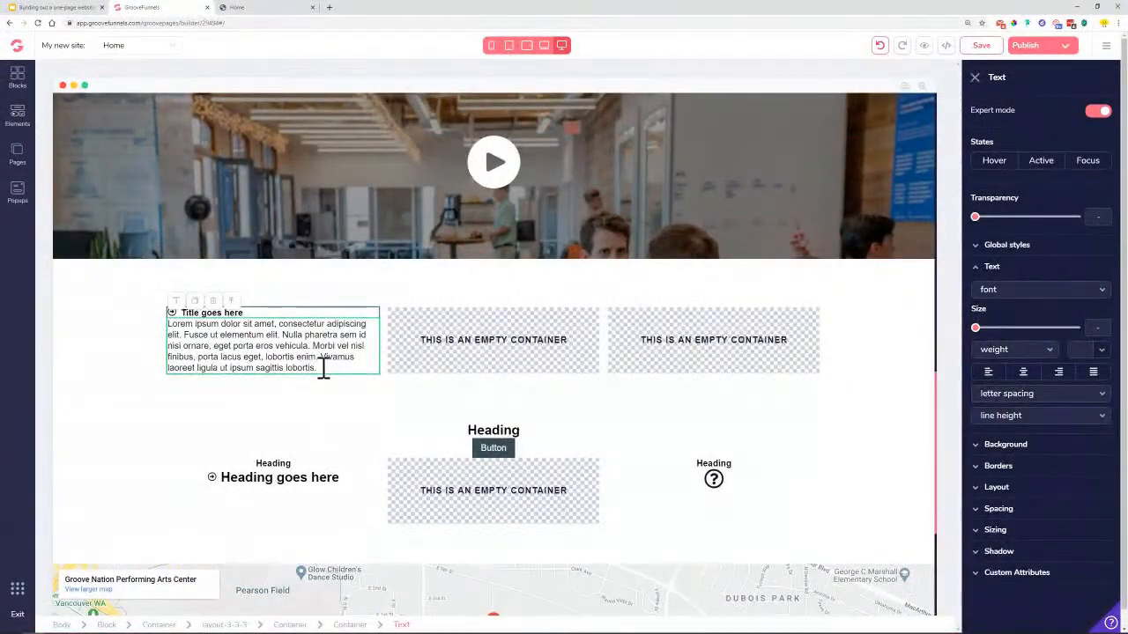
scroll(320, 352, "up", 7)
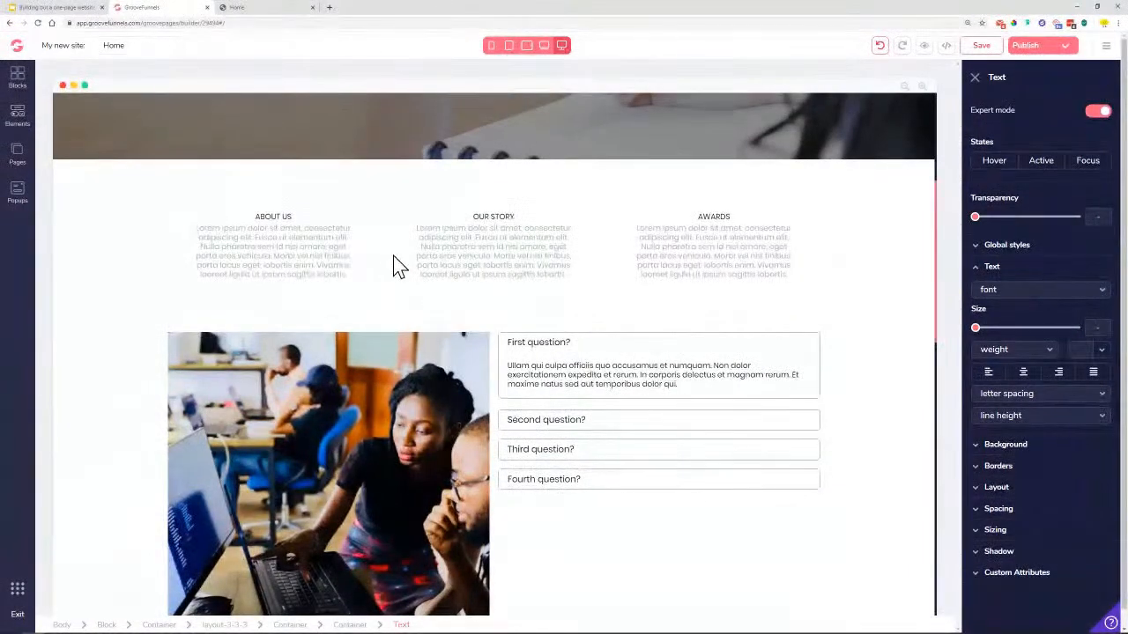
scroll(342, 282, "down", 5)
scroll(340, 276, "down", 2)
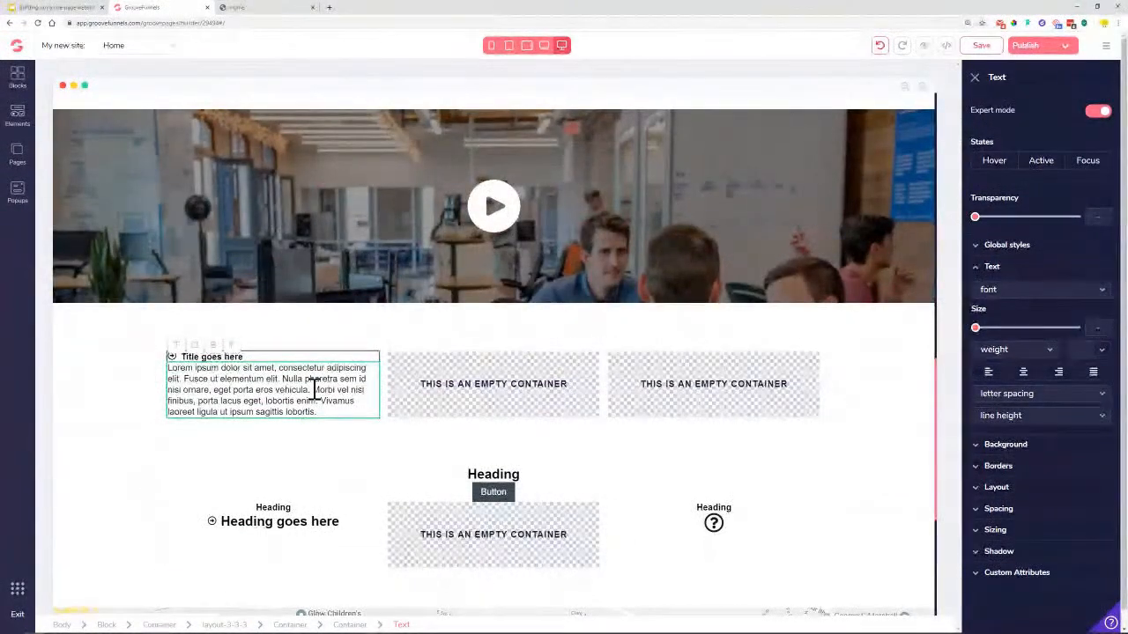
left_click(1045, 247)
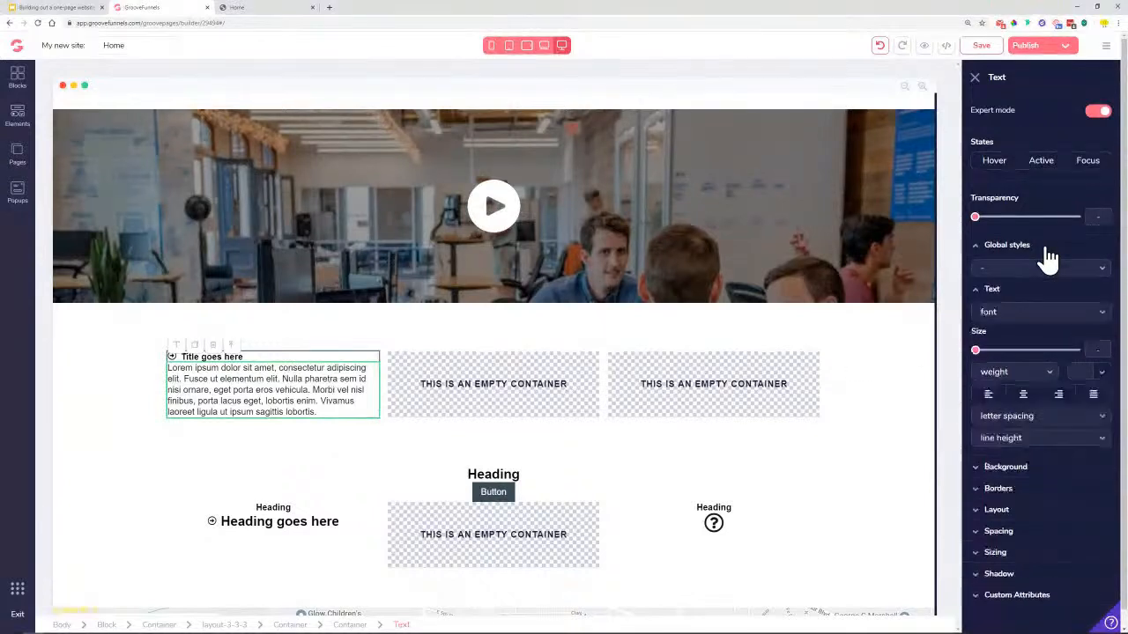
left_click(1031, 270)
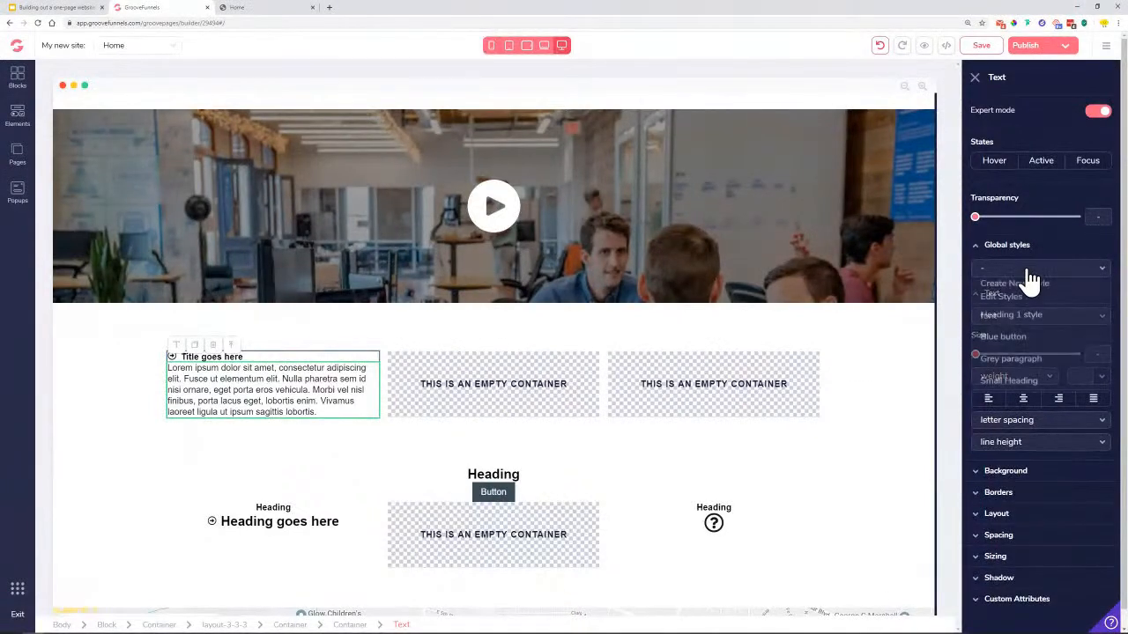
left_click(1022, 360)
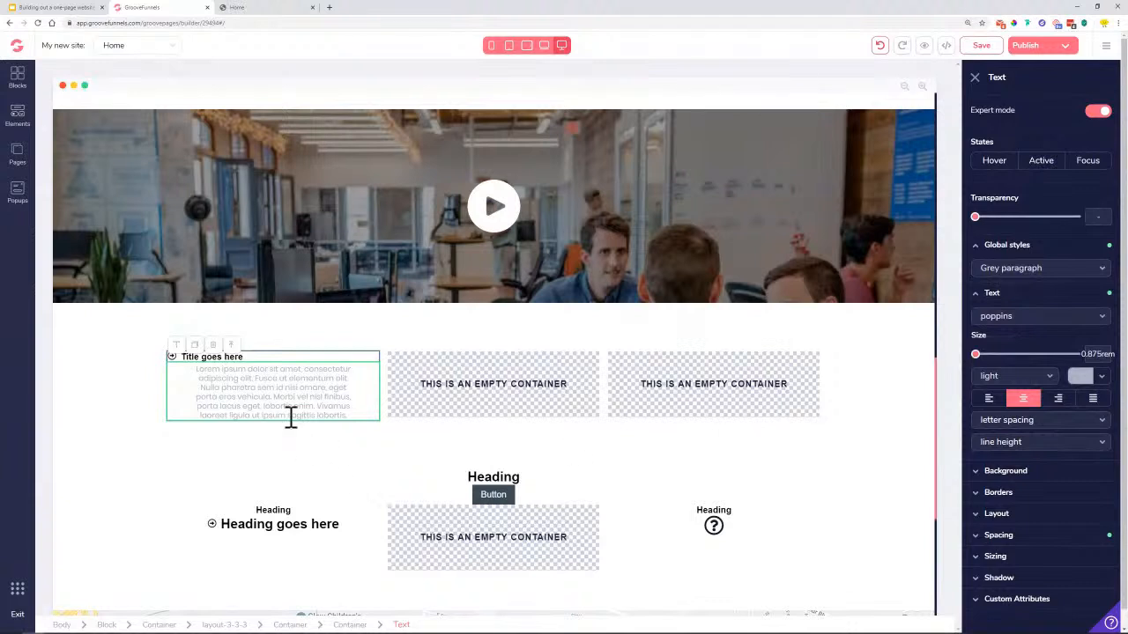
Give the three-column container a vertical flex layout with centred contents
left_click(277, 368)
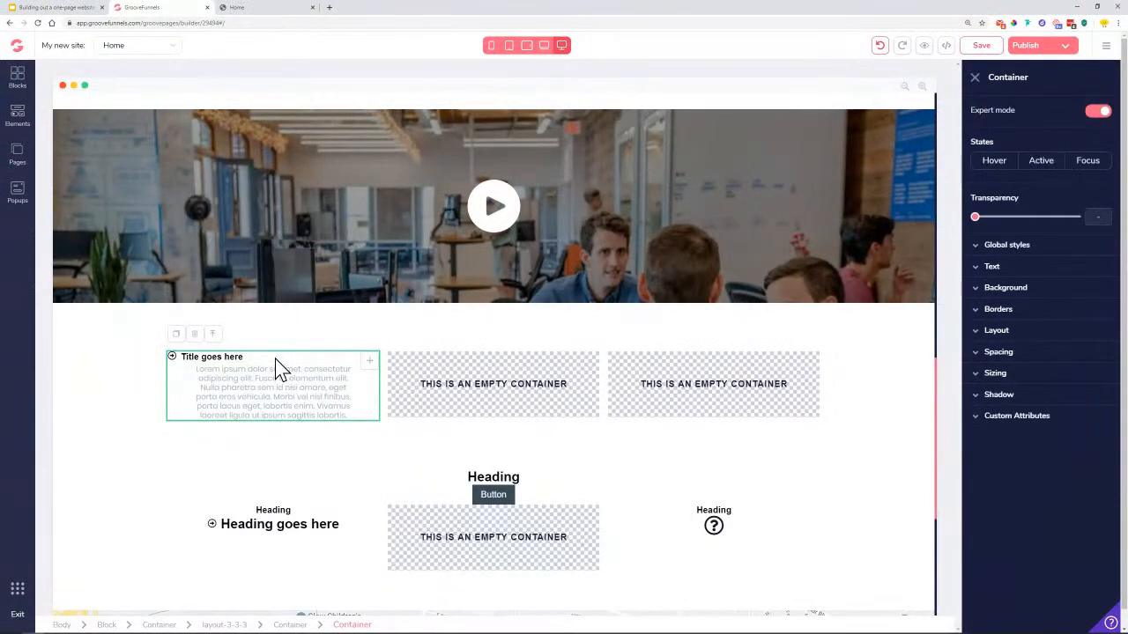
left_click(1020, 270)
left_click(1025, 375)
left_click(1024, 374)
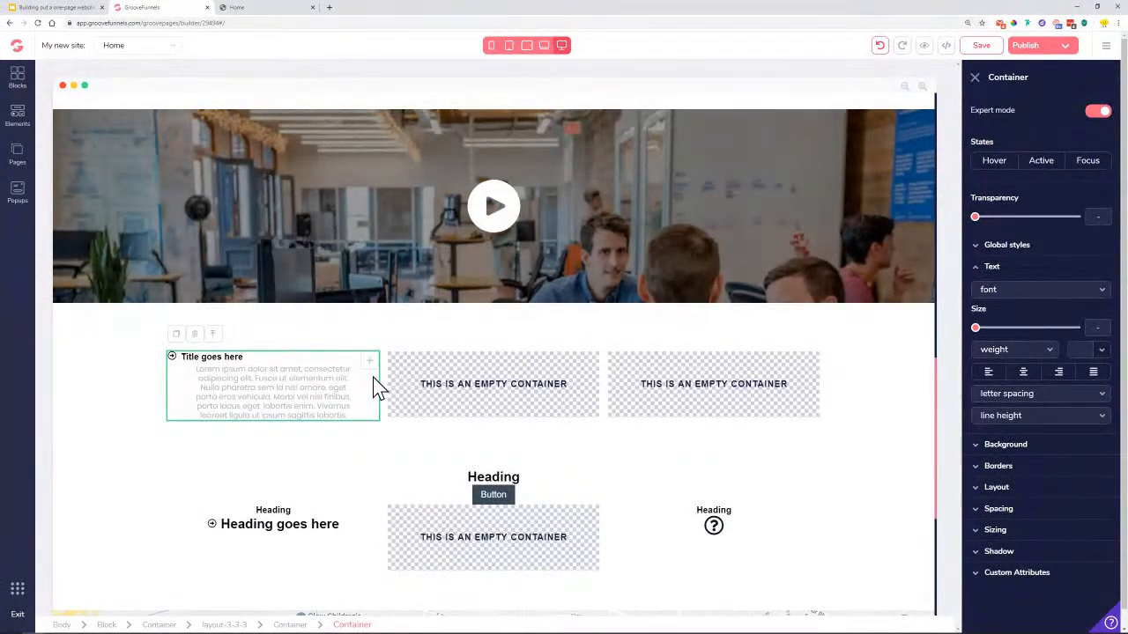
left_click(291, 625)
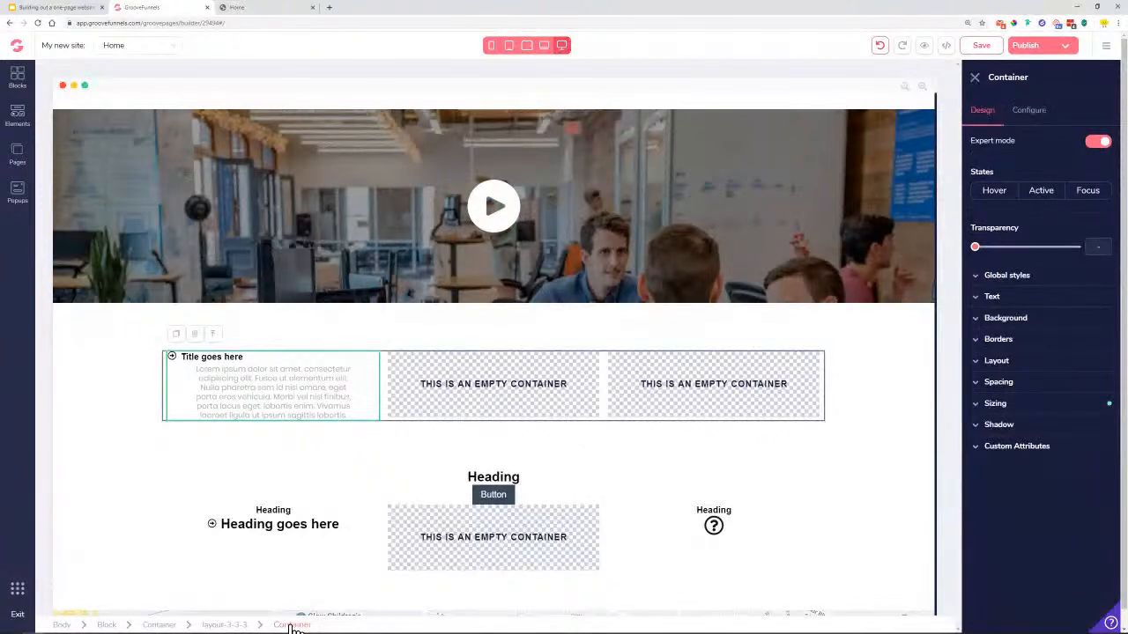
left_click(1040, 365)
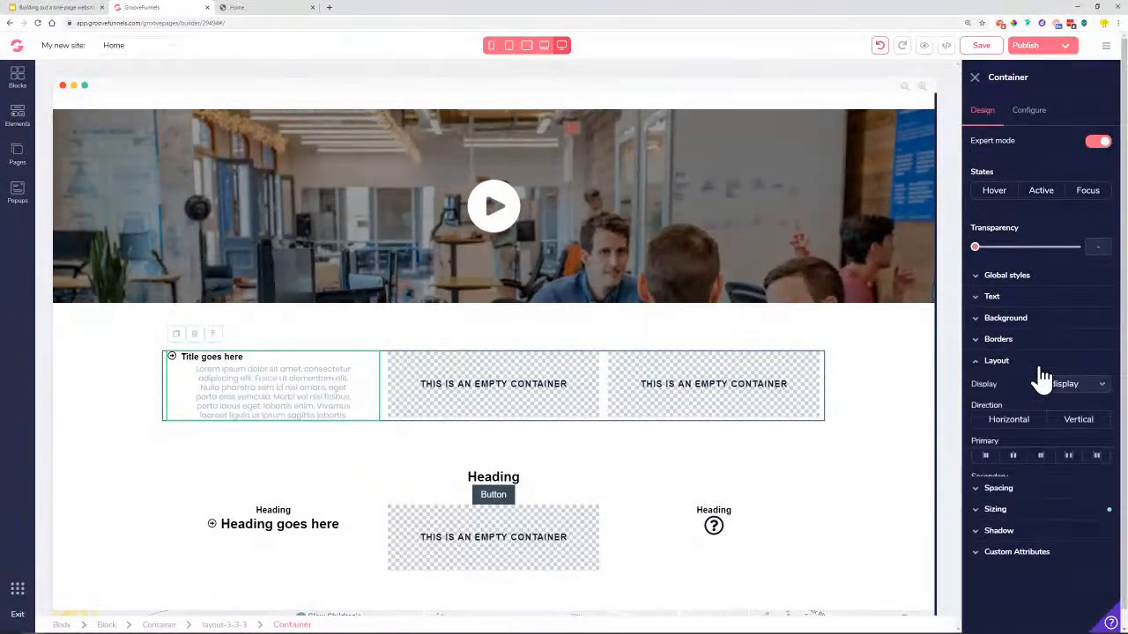
left_click(1090, 424)
left_click(1023, 491)
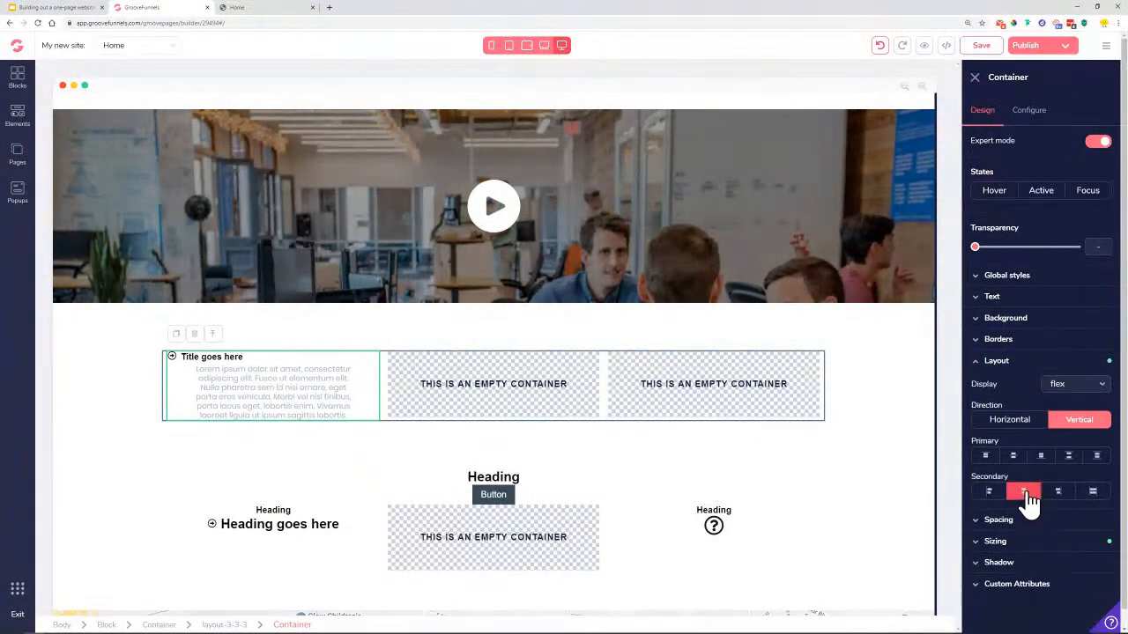
Stack the first column's icon and title vertically and centre them across the column
left_click(304, 371)
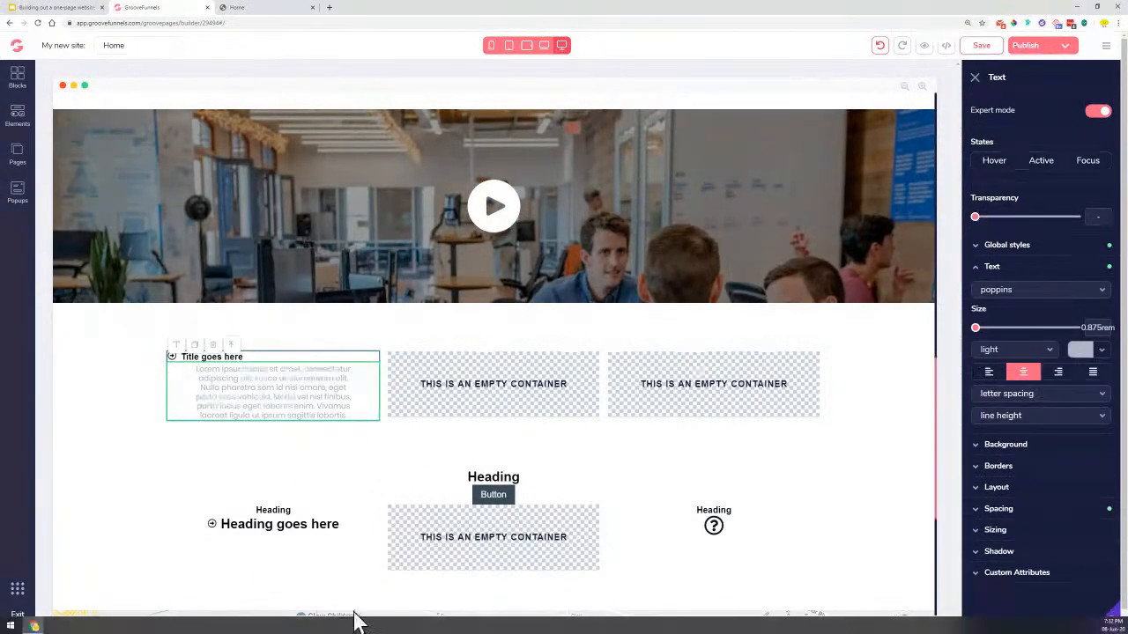
left_click(352, 625)
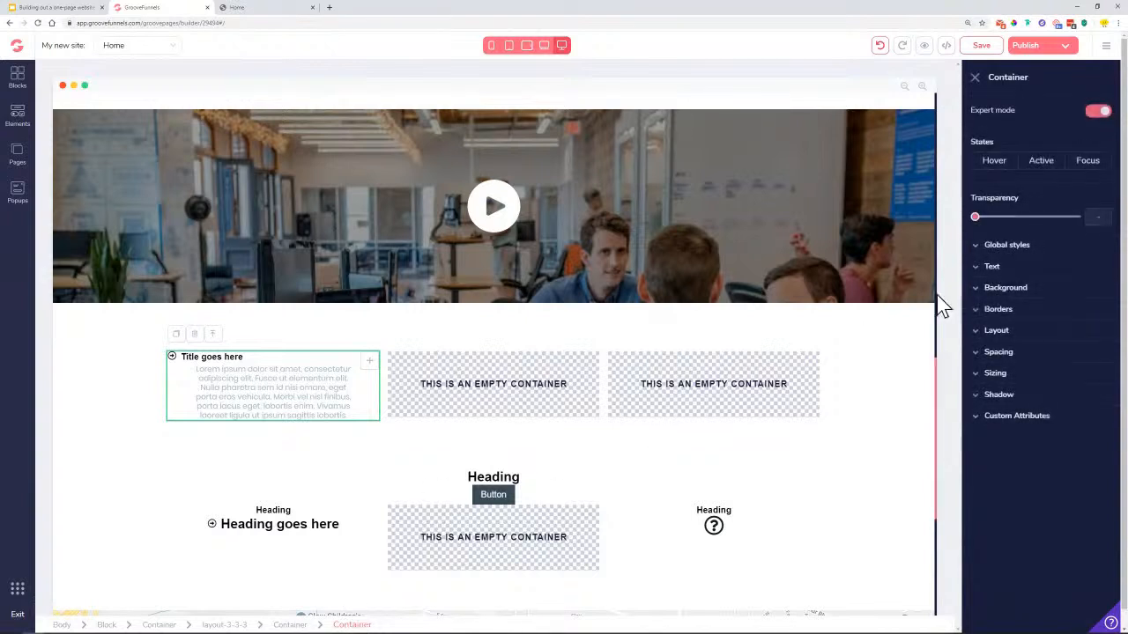
left_click(1020, 333)
left_click(1080, 390)
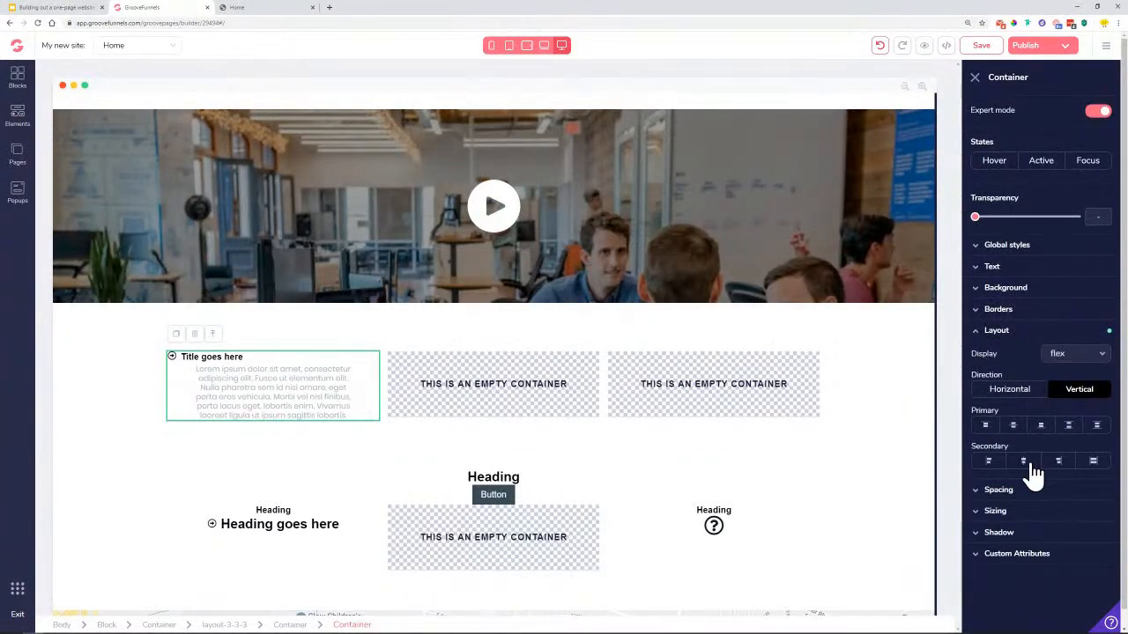
left_click(1023, 461)
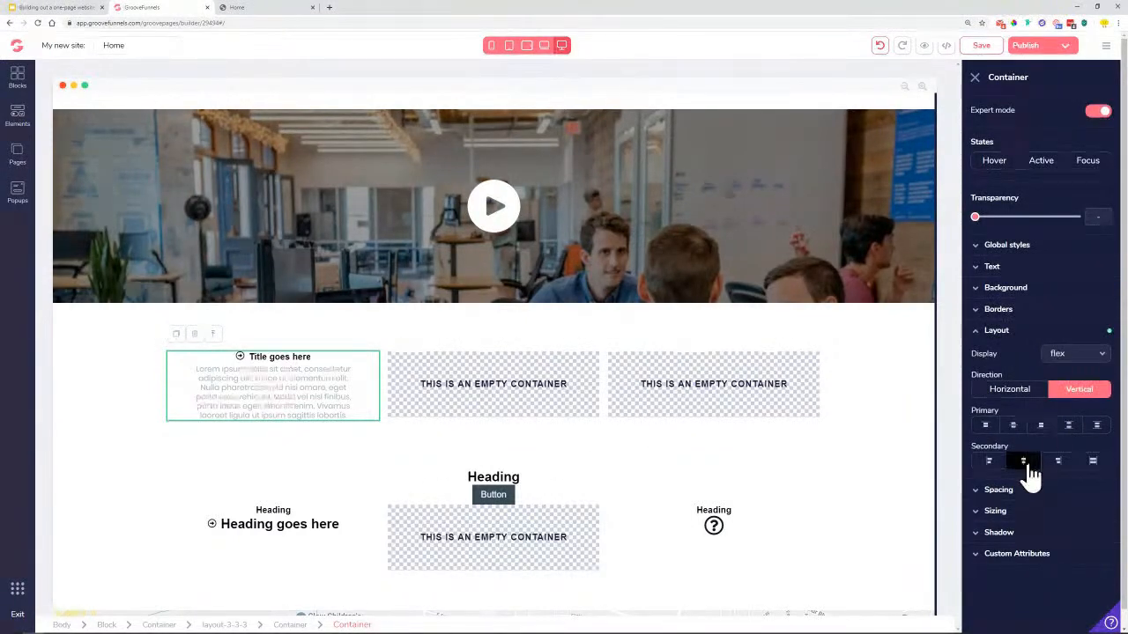
Retitle the first column 'Branding' with the Small Heading global style, sized up to 1rem
double_click(272, 357)
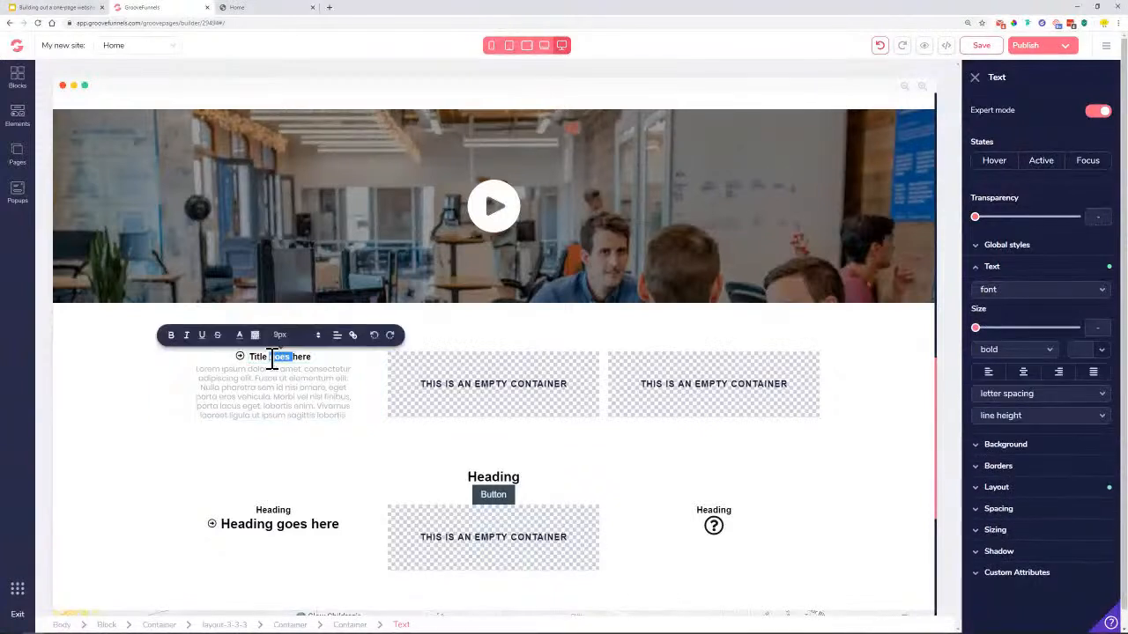
triple_click(272, 357)
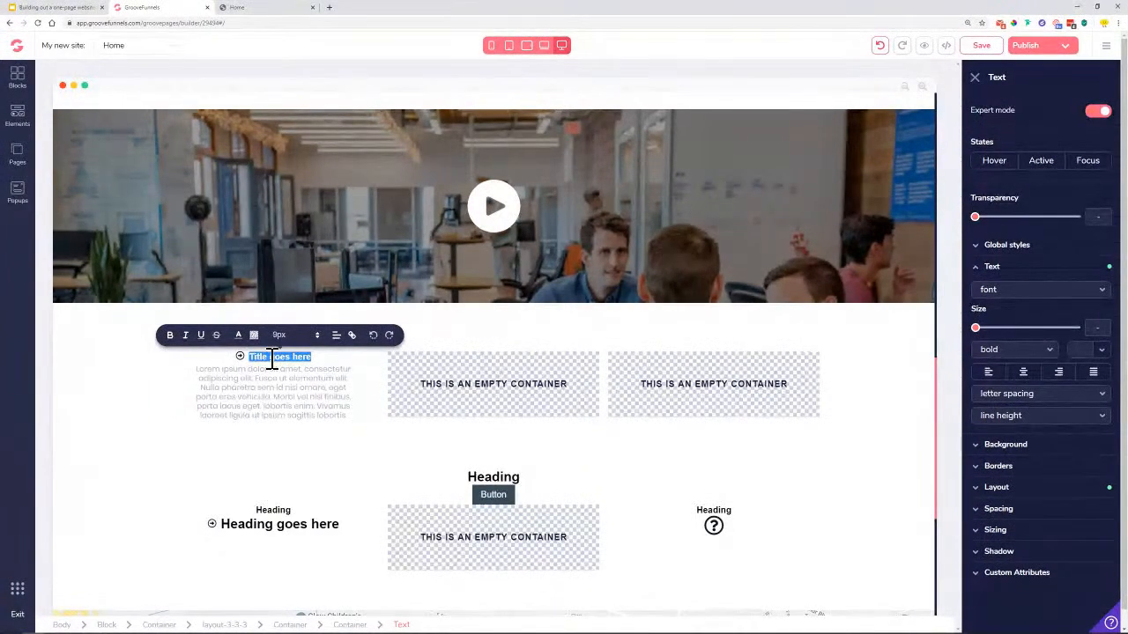
type("Branding")
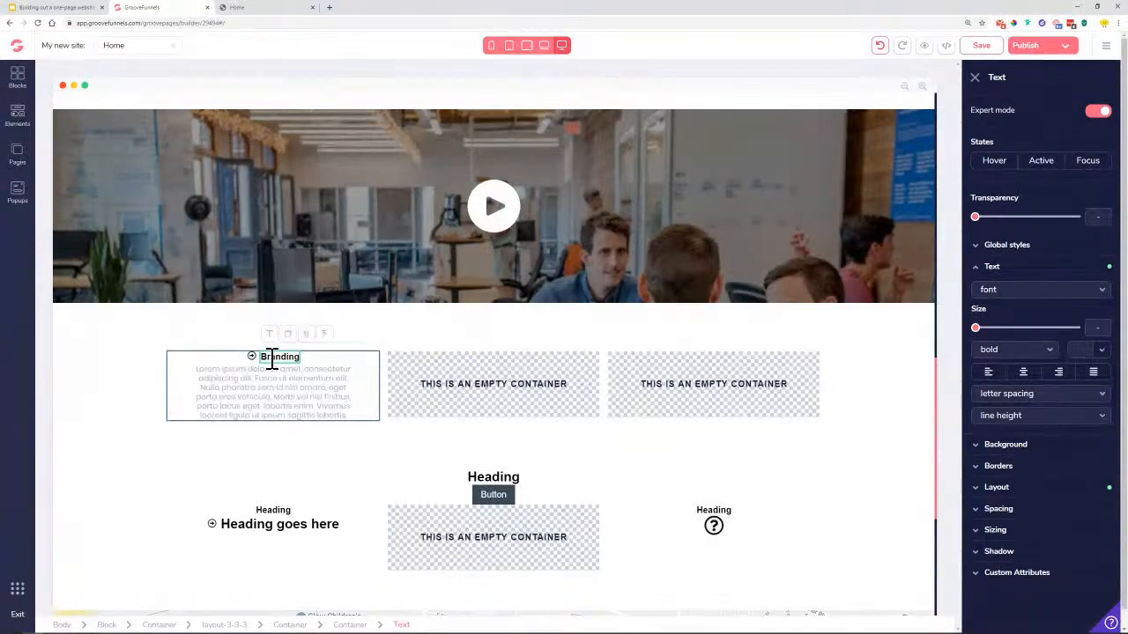
left_click(1013, 252)
left_click(1017, 273)
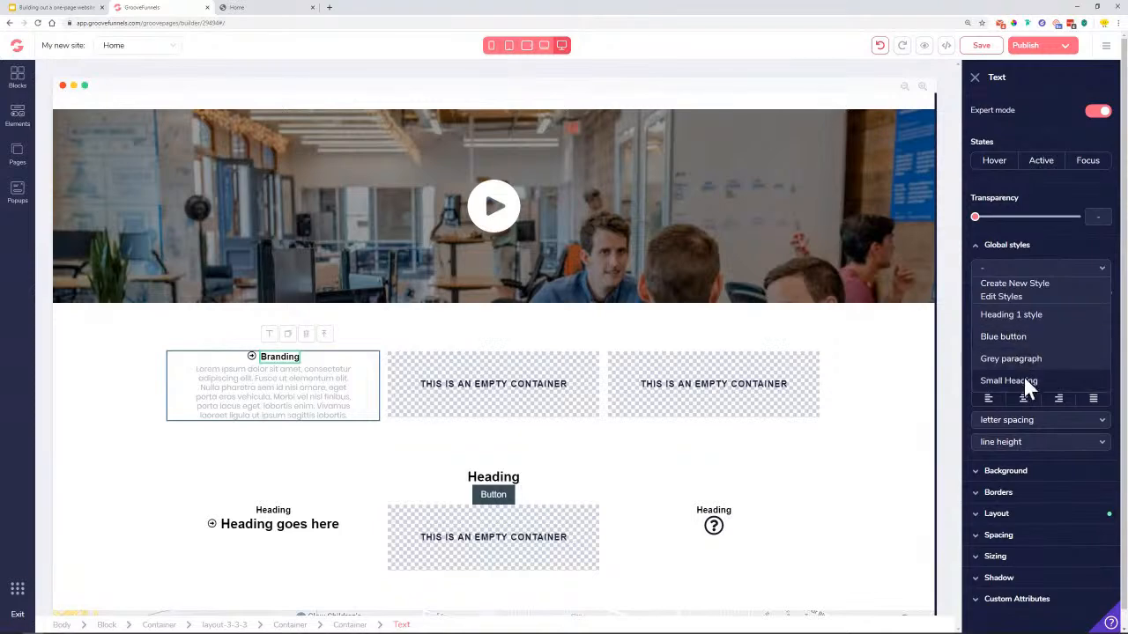
left_click(1027, 380)
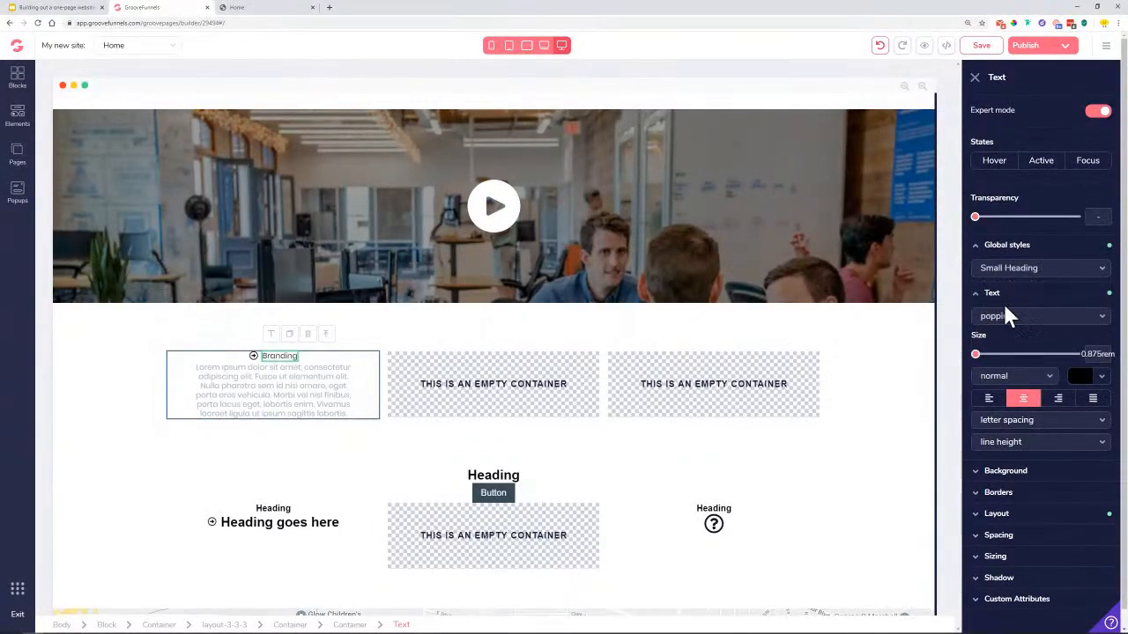
left_click_drag(981, 365, 1011, 375)
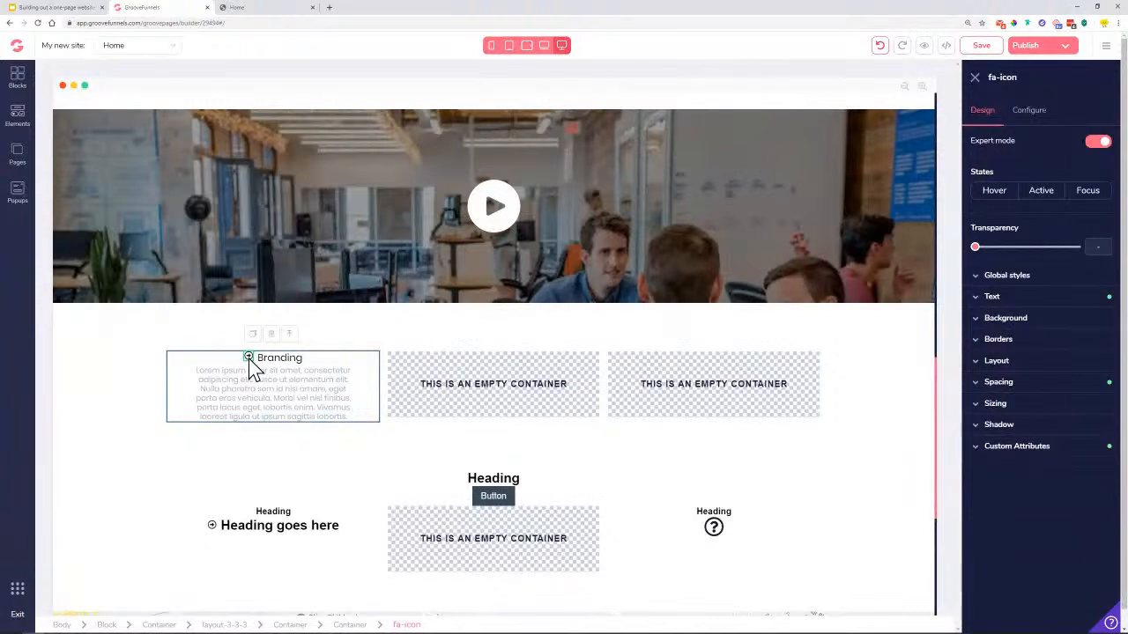
Swap the Branding icon for a black fa-paint-brush icon, then view the live Home page
left_click(1029, 113)
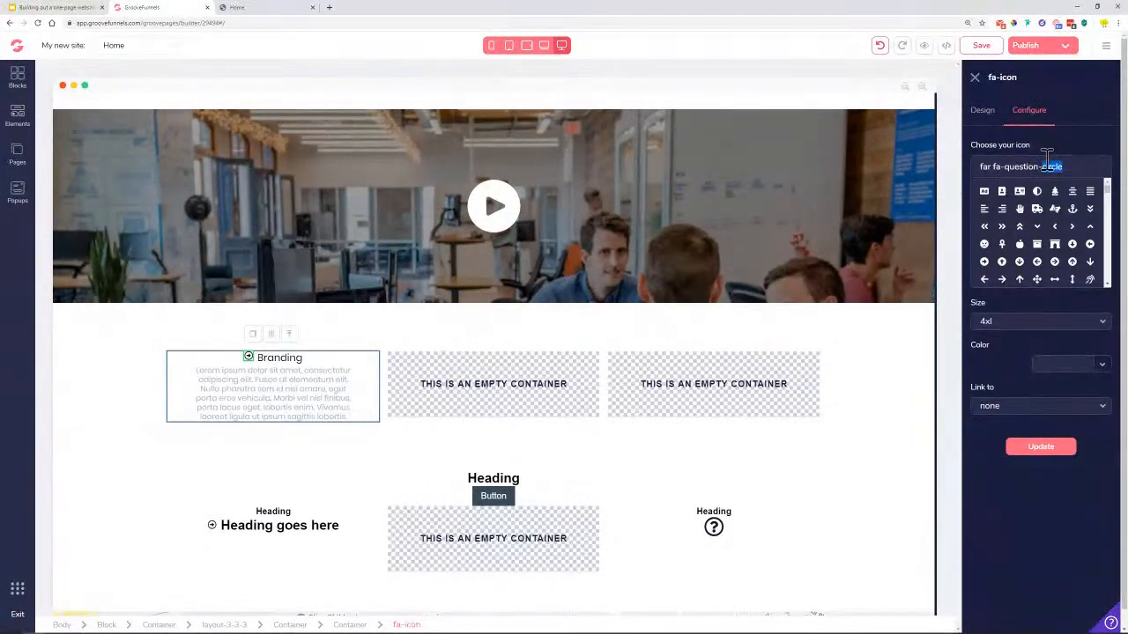
triple_click(1047, 166)
type("pain")
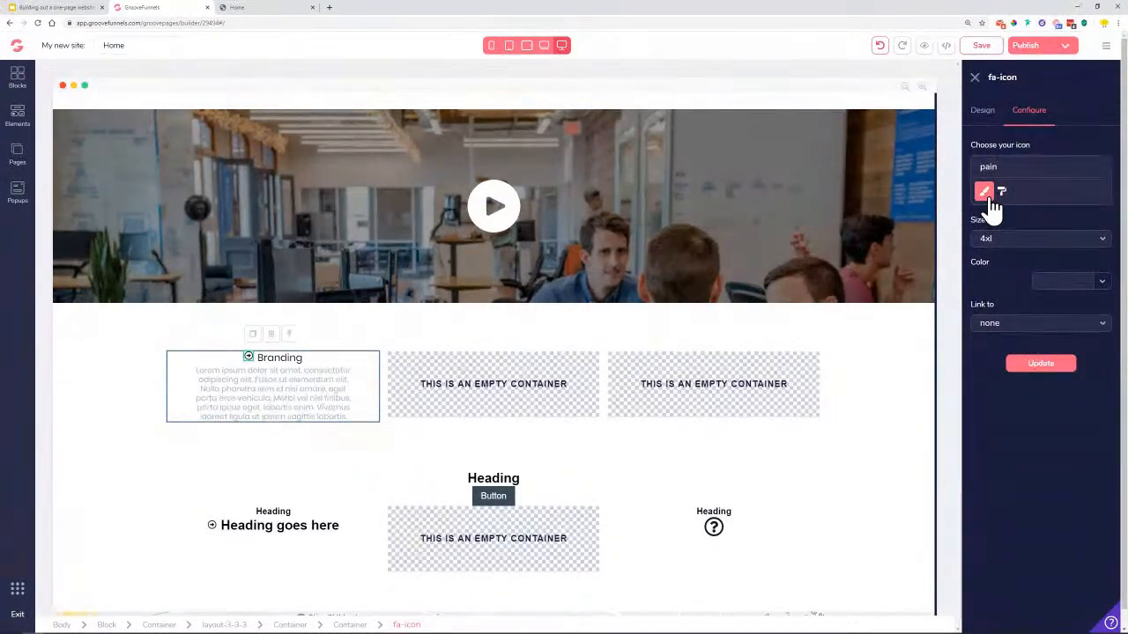
left_click(1040, 363)
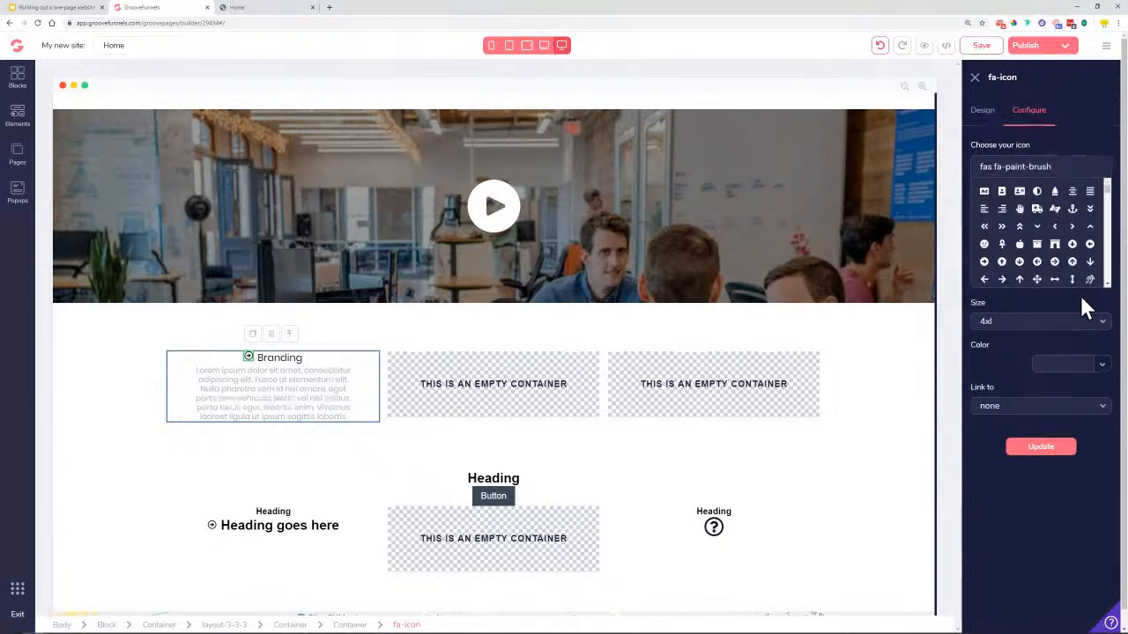
left_click(1102, 365)
left_click(1006, 437)
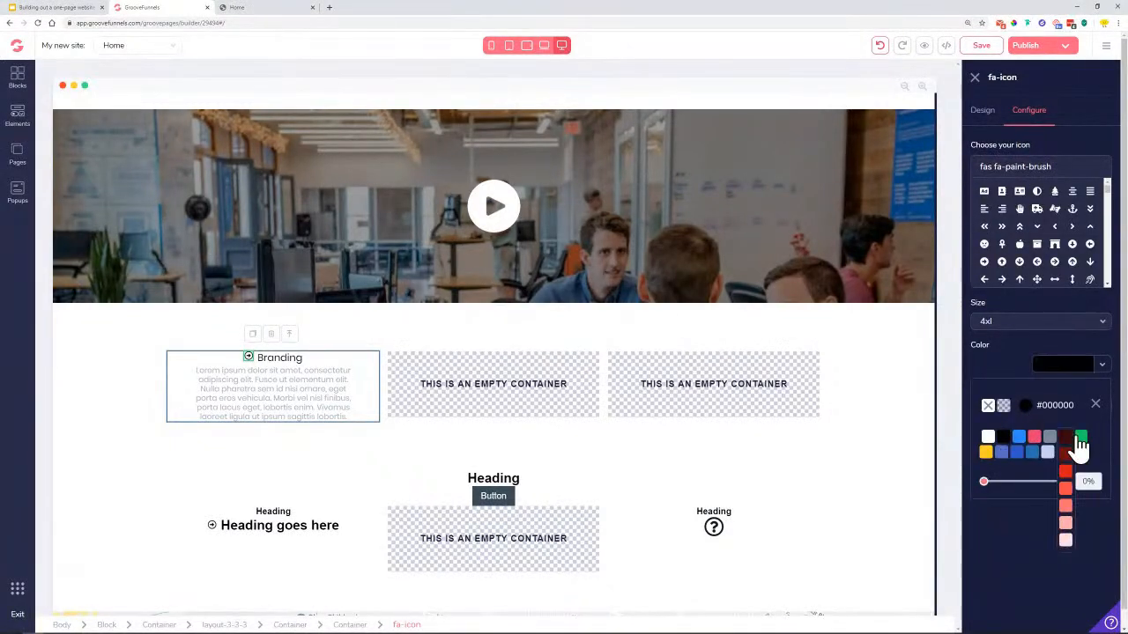
left_click(1096, 406)
left_click(1041, 453)
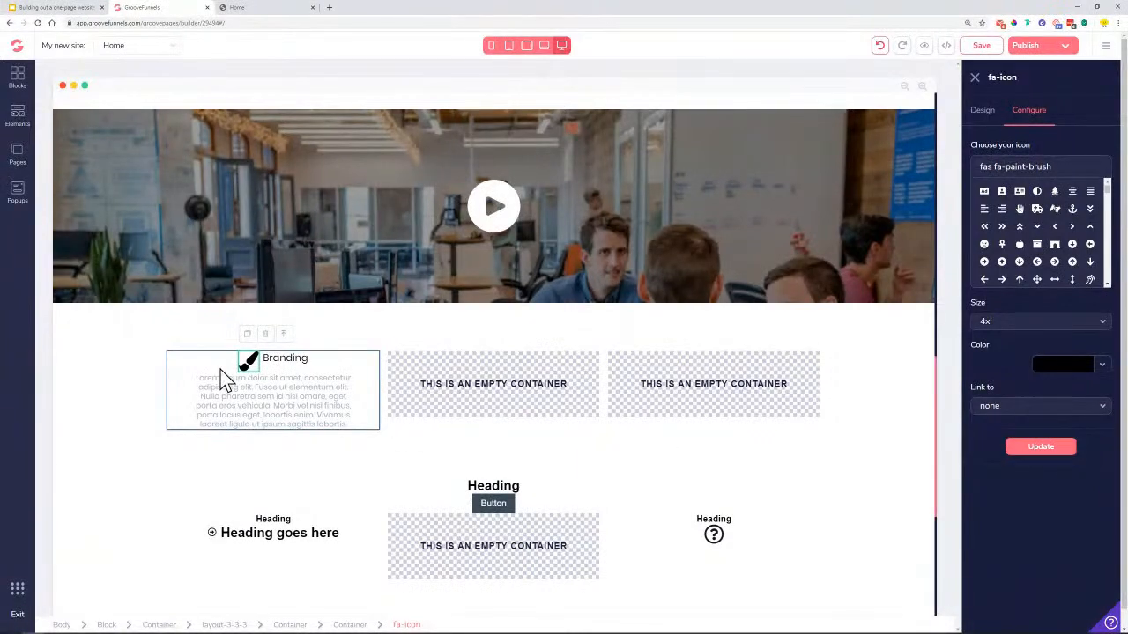
left_click(286, 8)
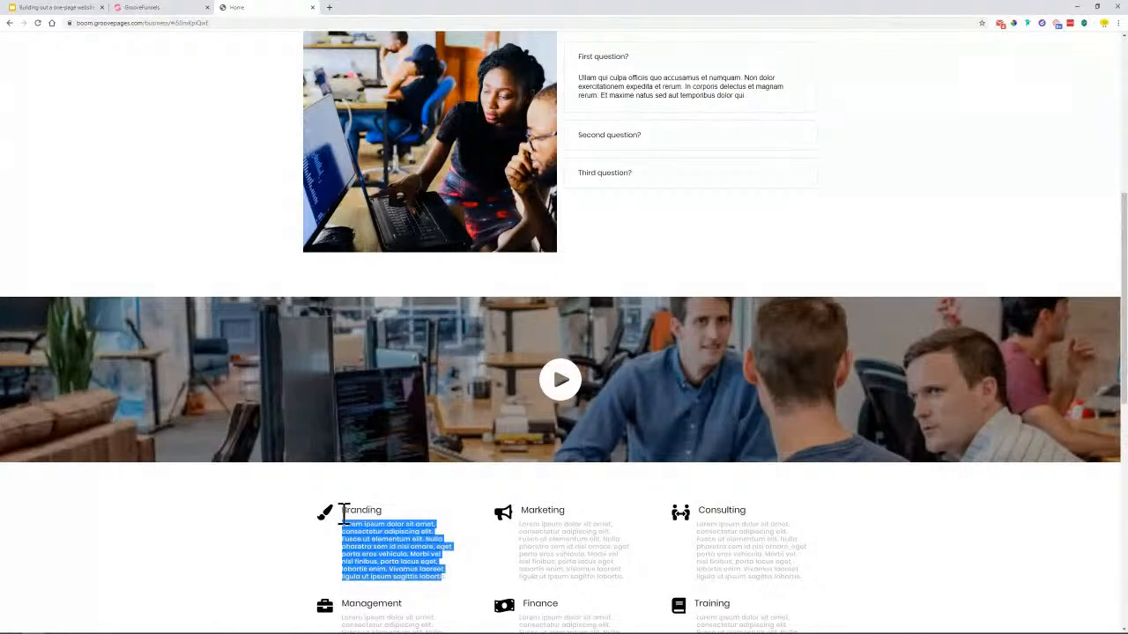
Back in the builder, left-align the Branding column's icon, title and paragraph text
left_click(172, 7)
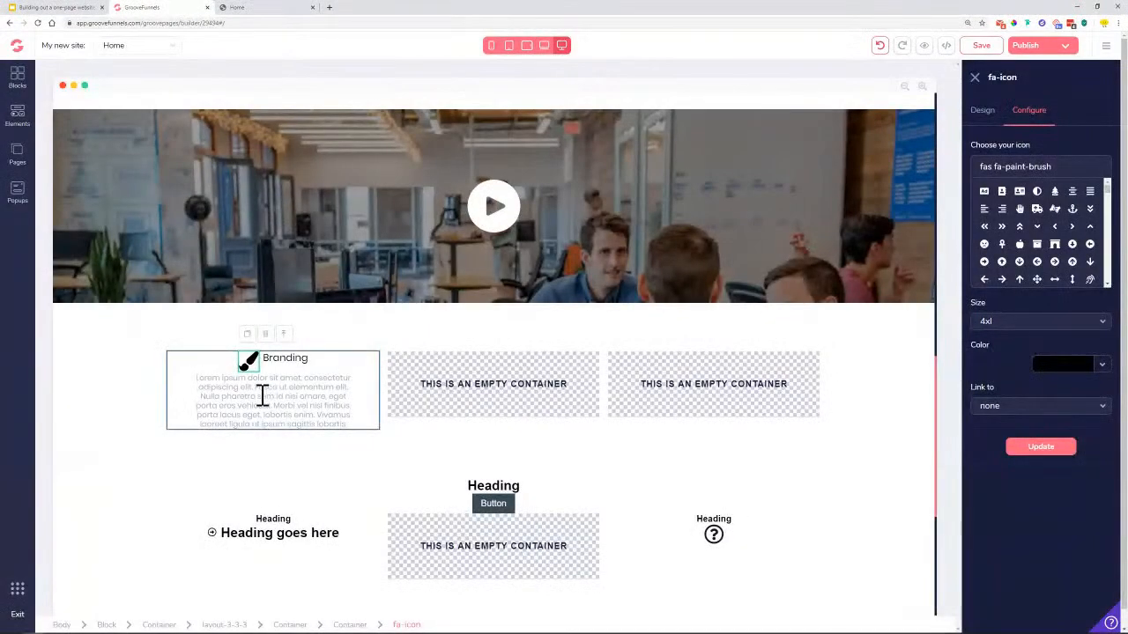
left_click(341, 372)
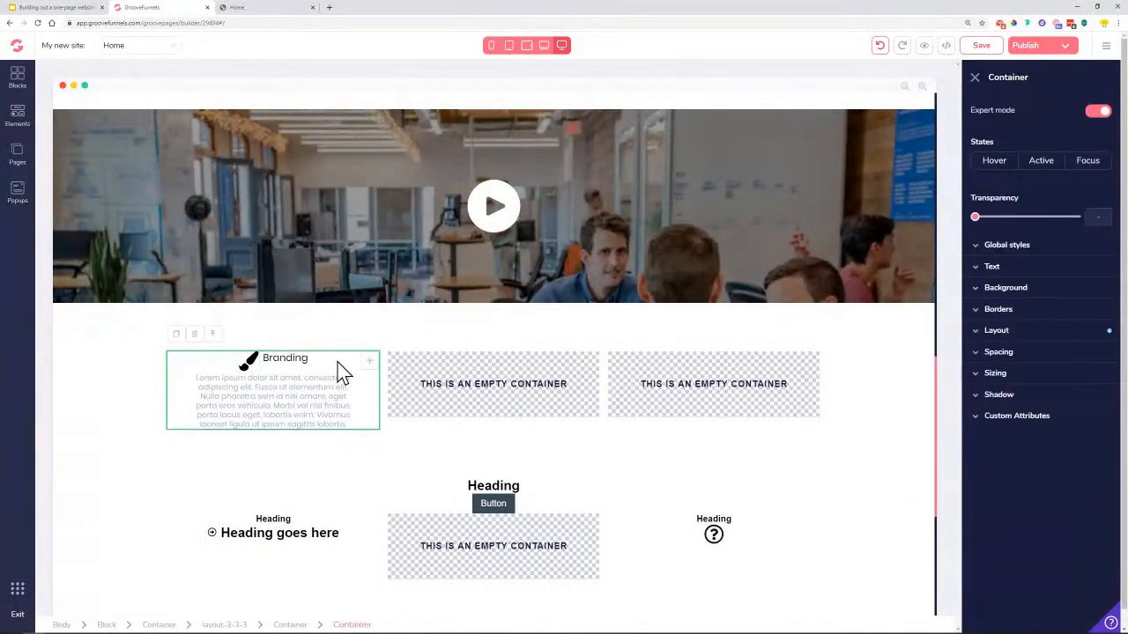
left_click(1013, 333)
left_click(1089, 396)
left_click(1024, 461)
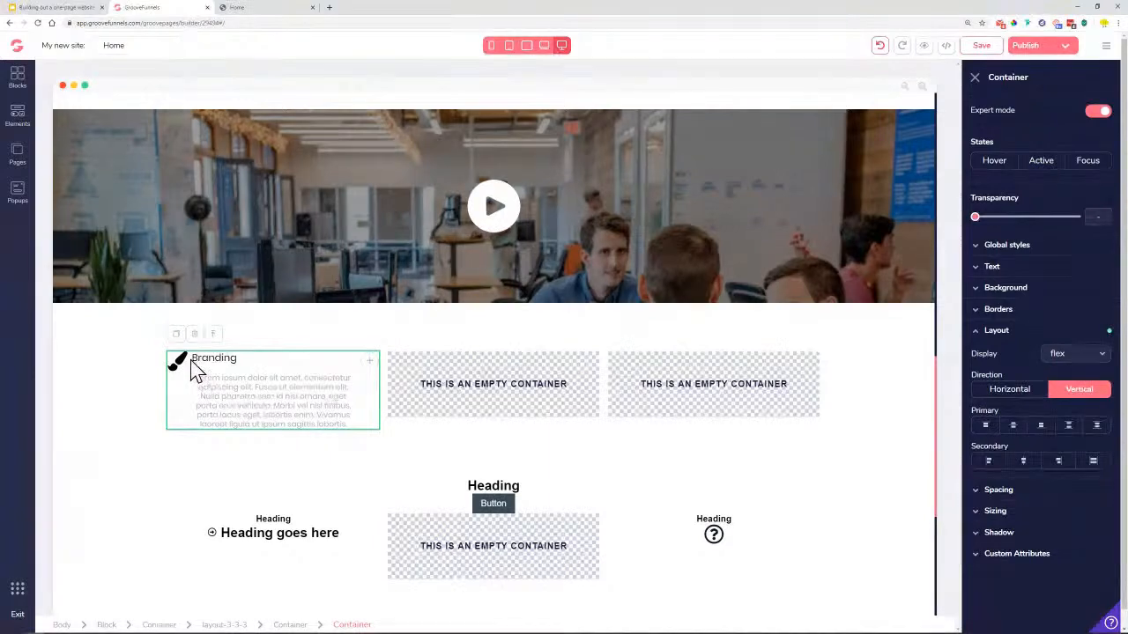
left_click(215, 386)
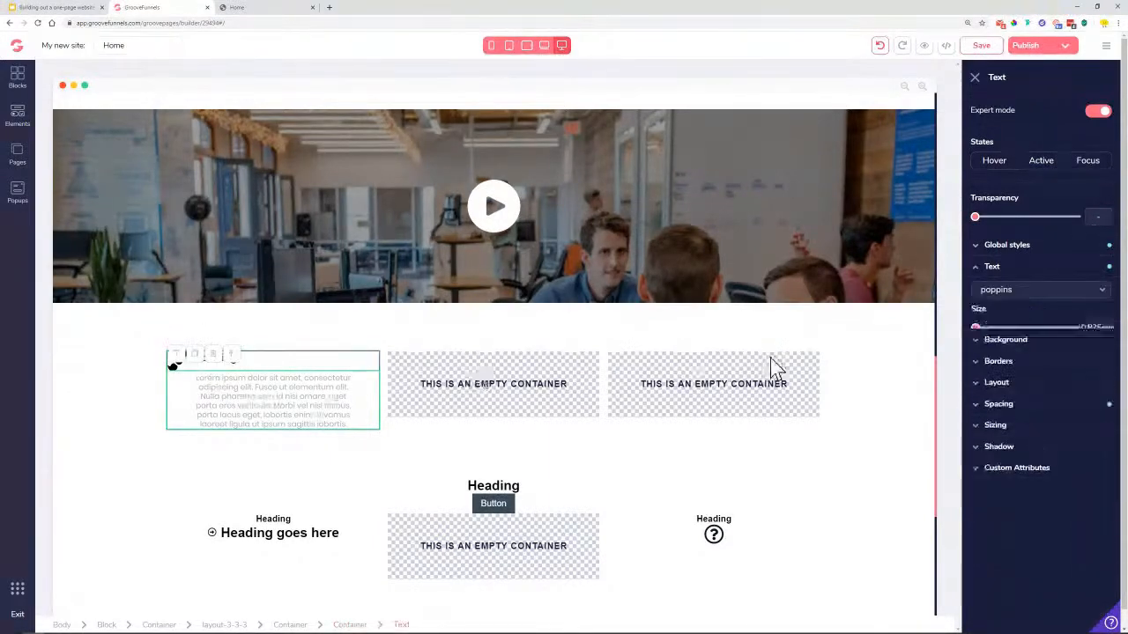
left_click(988, 374)
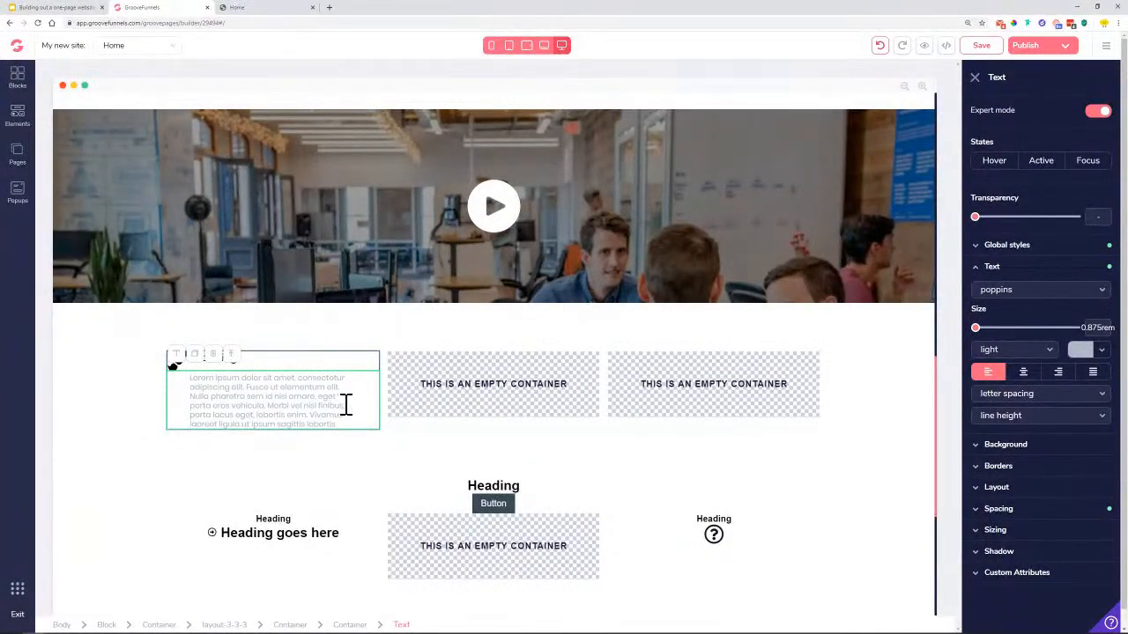
Give the lorem ipsum paragraph 8rem right padding so it wraps narrower
left_click(1005, 270)
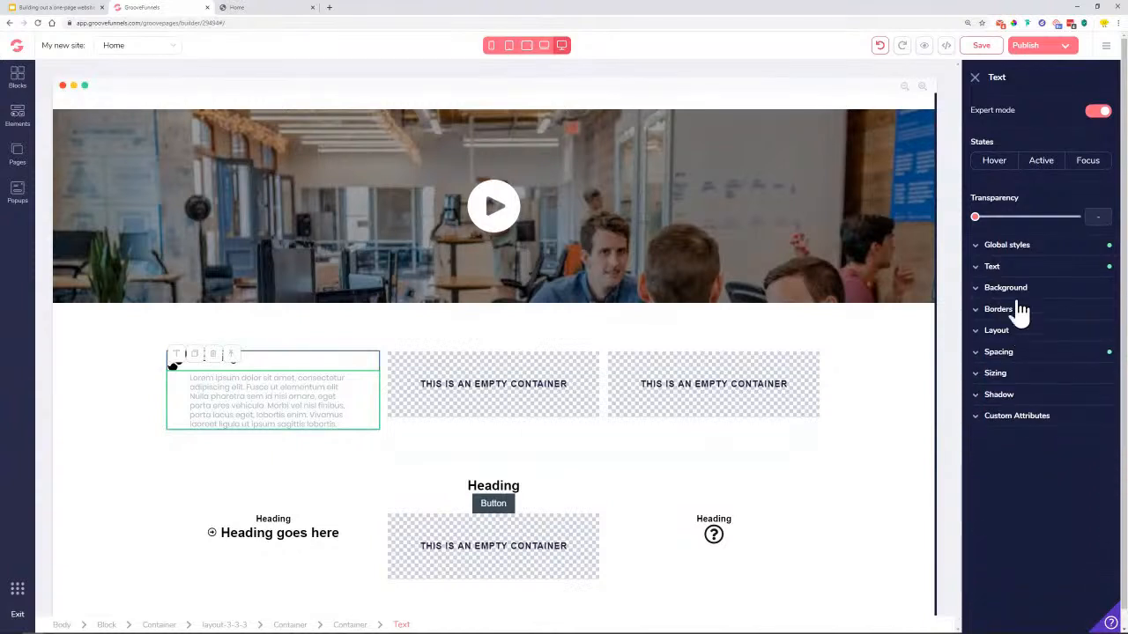
left_click(1028, 354)
left_click(1067, 430)
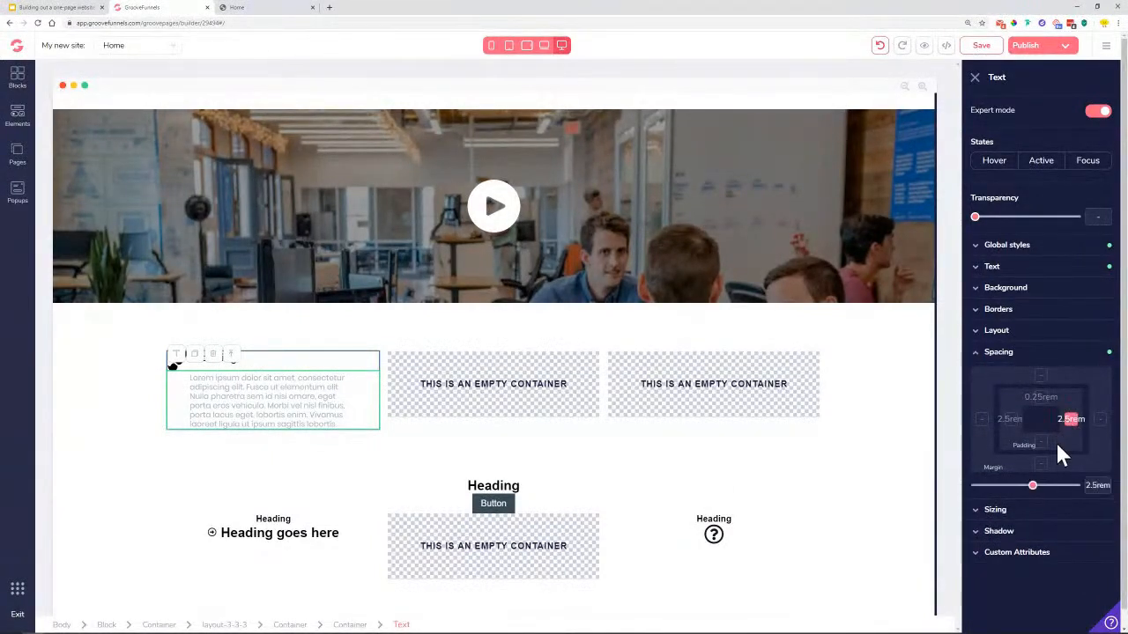
left_click_drag(1041, 498, 1080, 500)
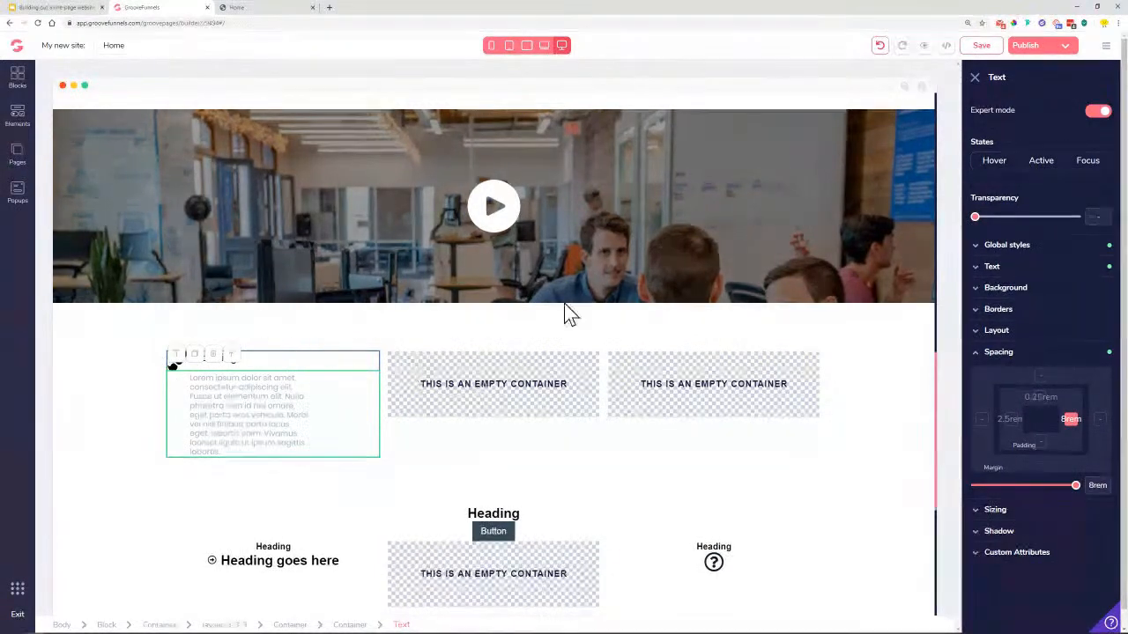
left_click(974, 80)
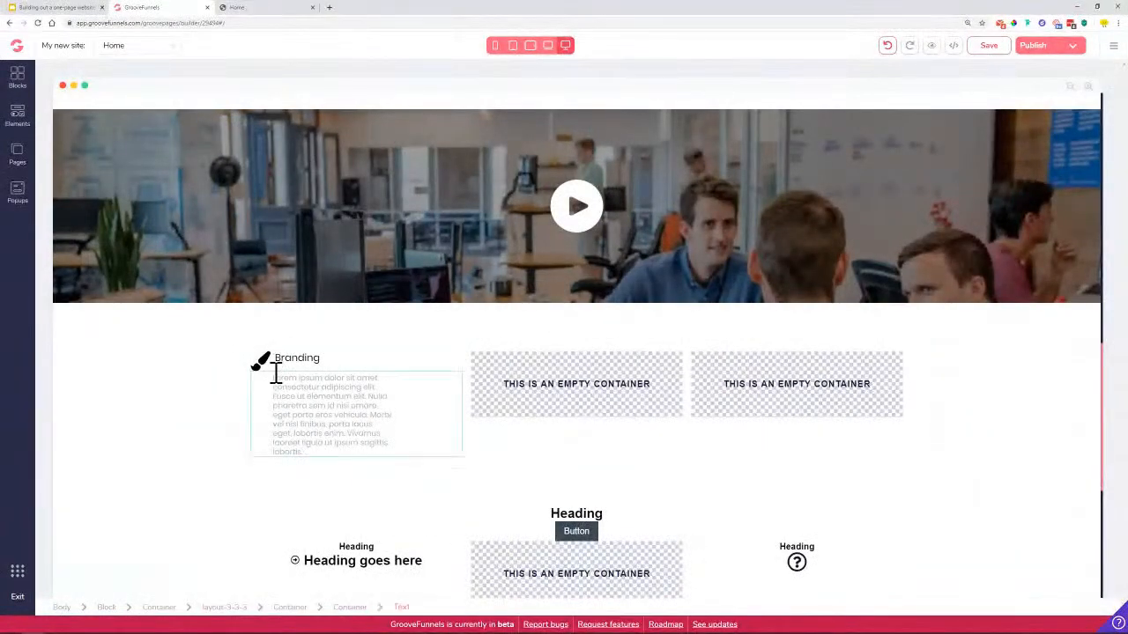
left_click(346, 376)
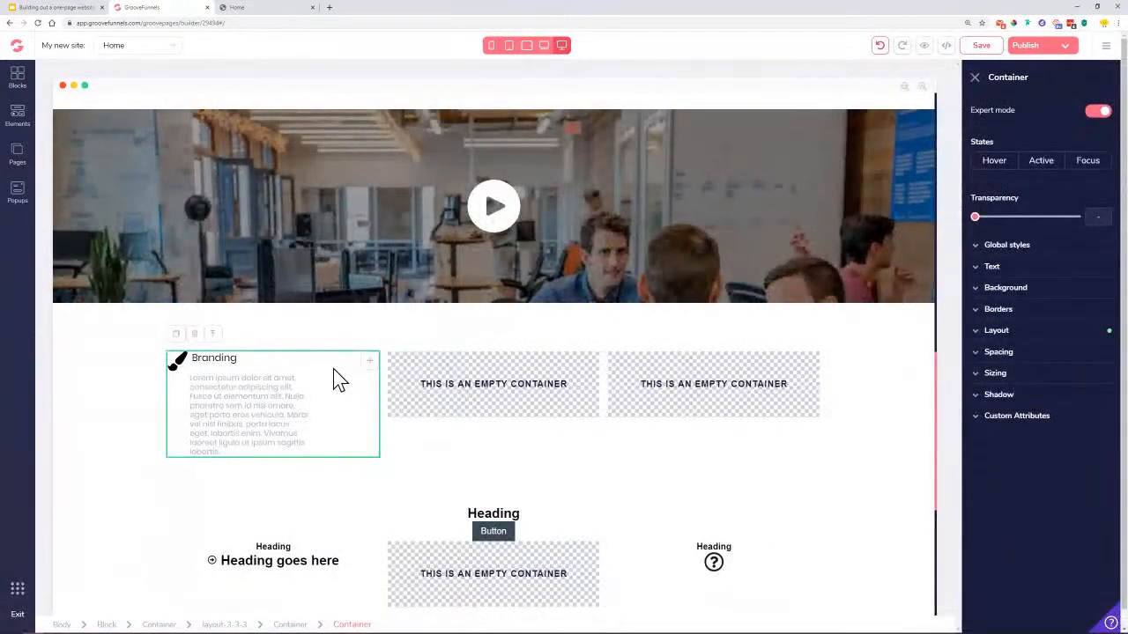
Duplicate the Branding box into the empty middle and third columns
left_click(176, 335)
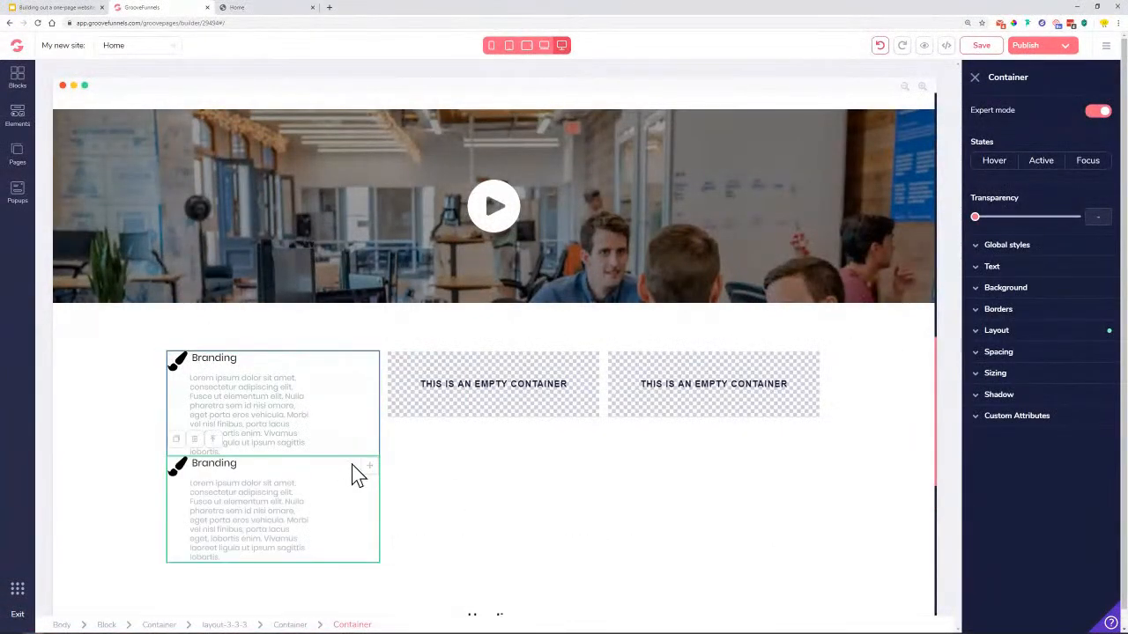
left_click_drag(373, 471, 523, 396)
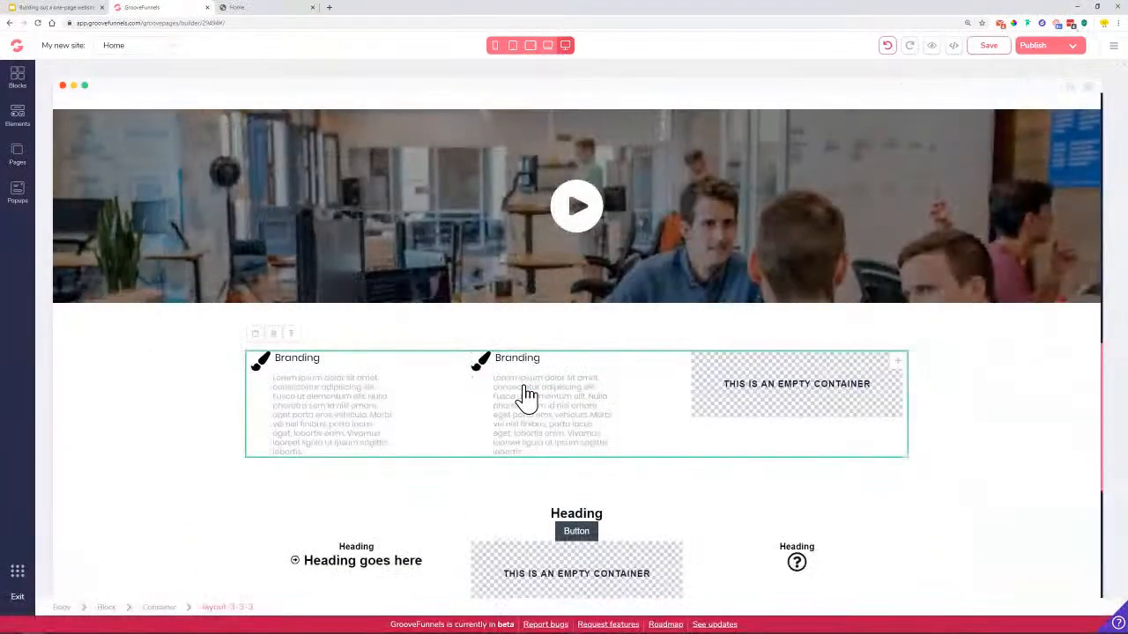
left_click(589, 375)
left_click(396, 334)
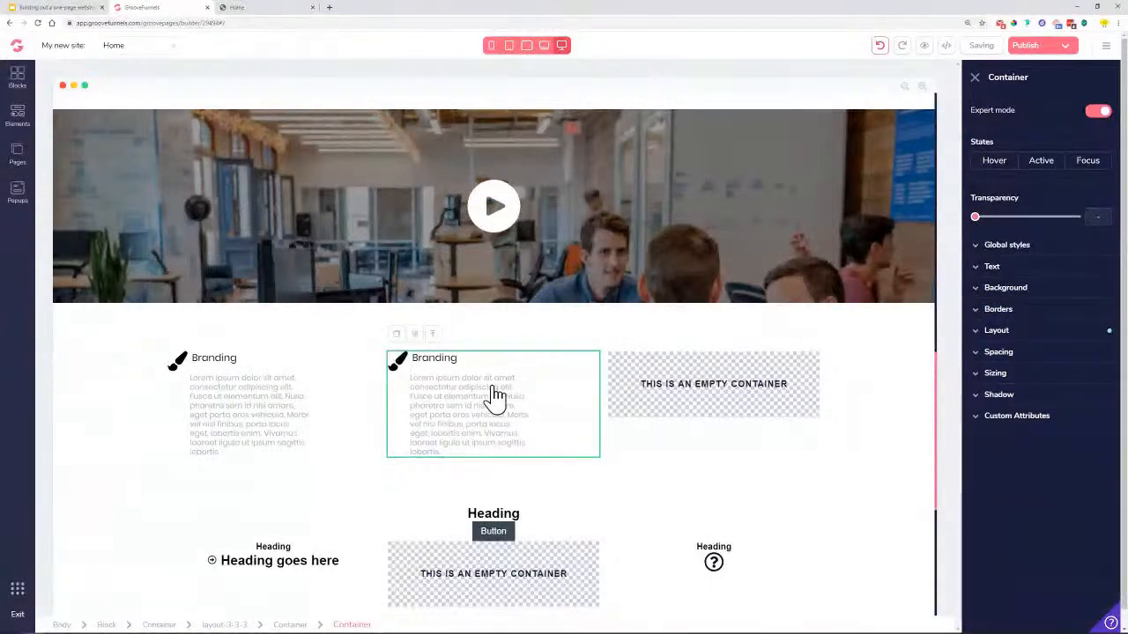
left_click_drag(595, 477, 720, 397)
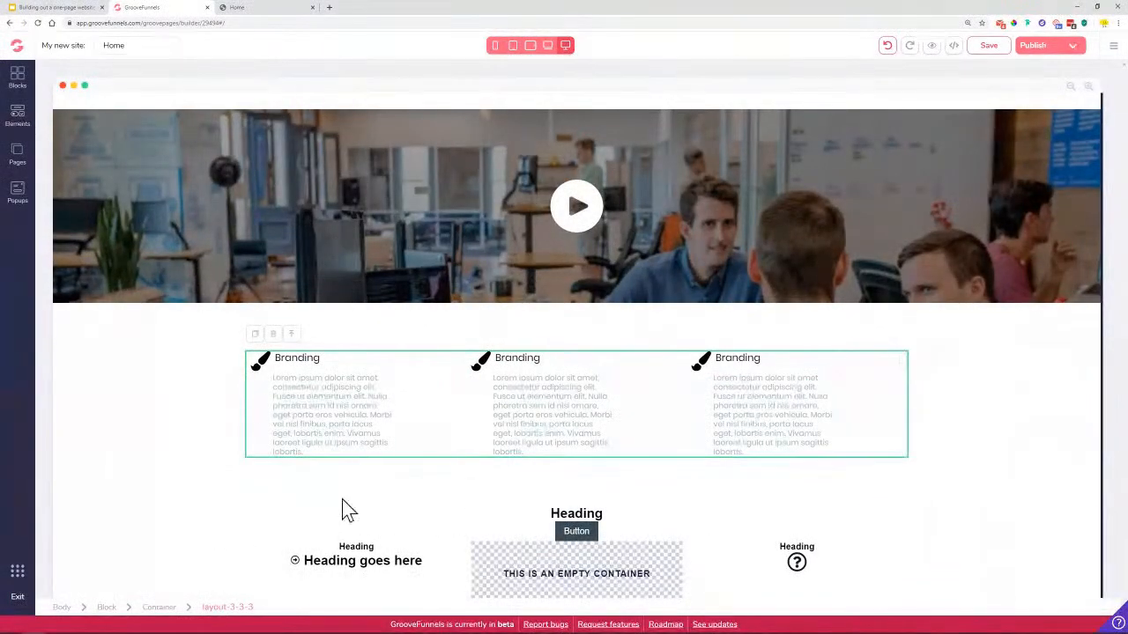
Duplicate the three-column Branding row and give the copy a 2rem top margin
left_click(255, 336)
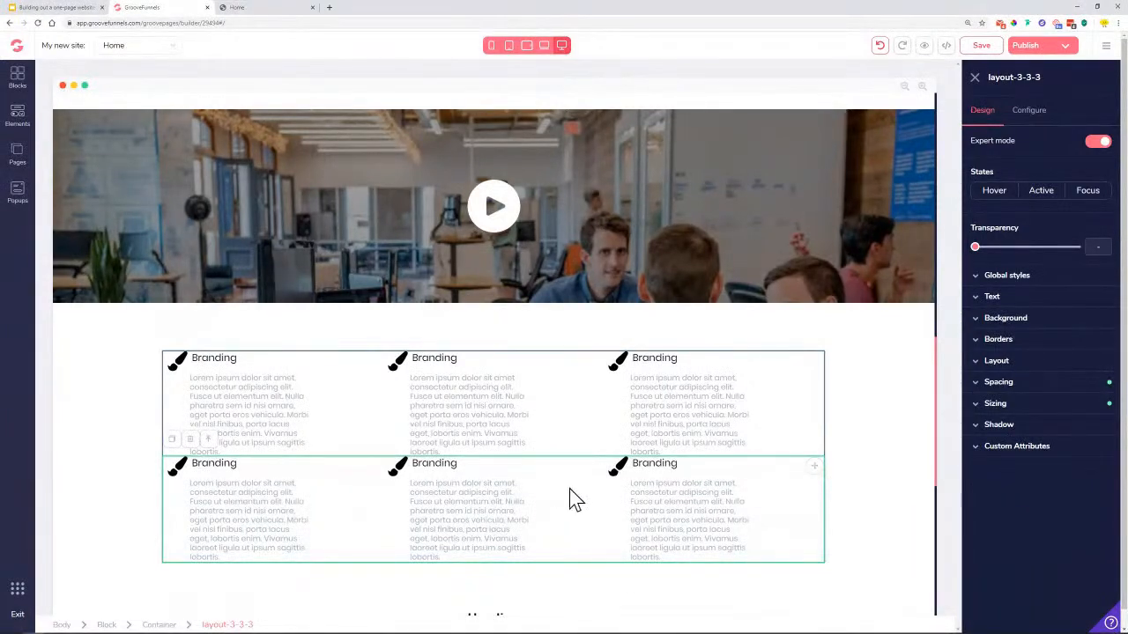
left_click(1008, 383)
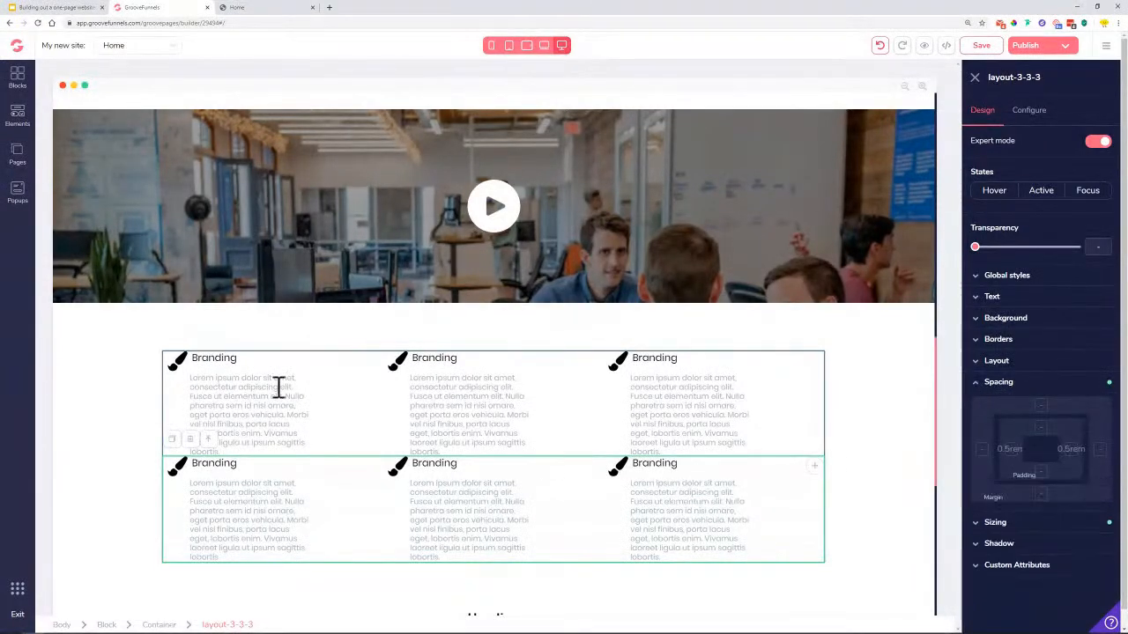
left_click(1042, 495)
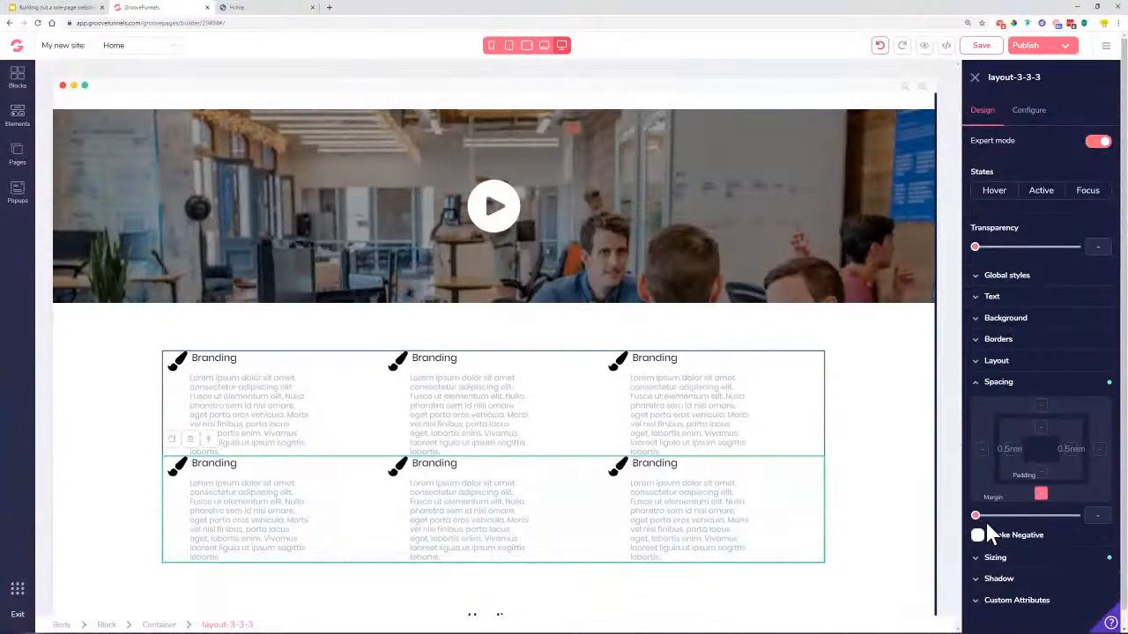
left_click(1040, 406)
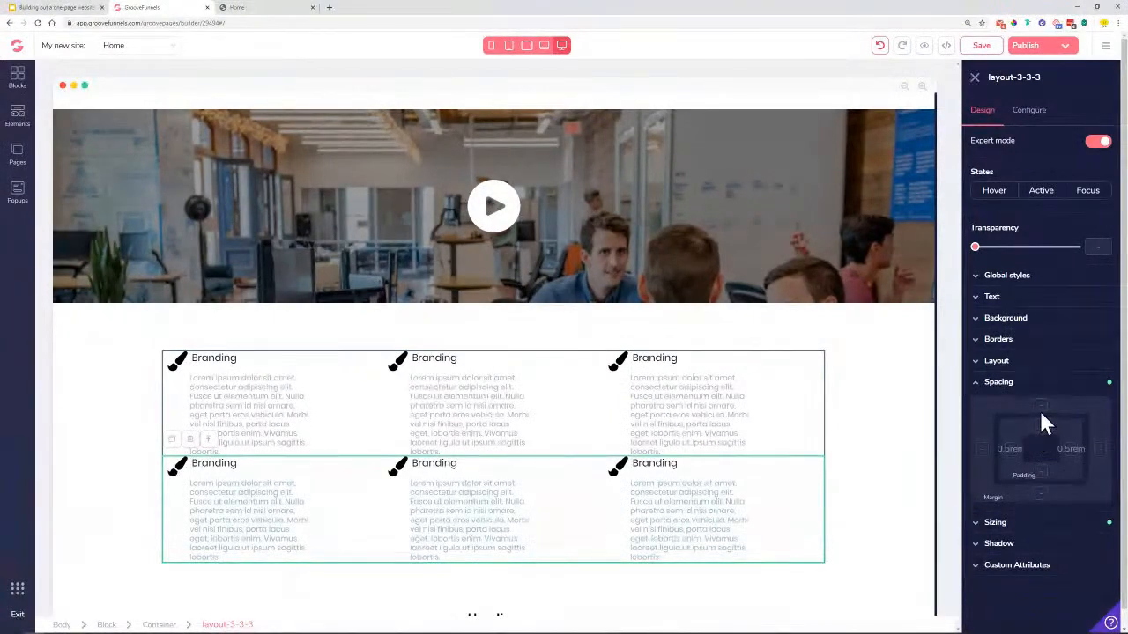
left_click_drag(976, 518, 1020, 532)
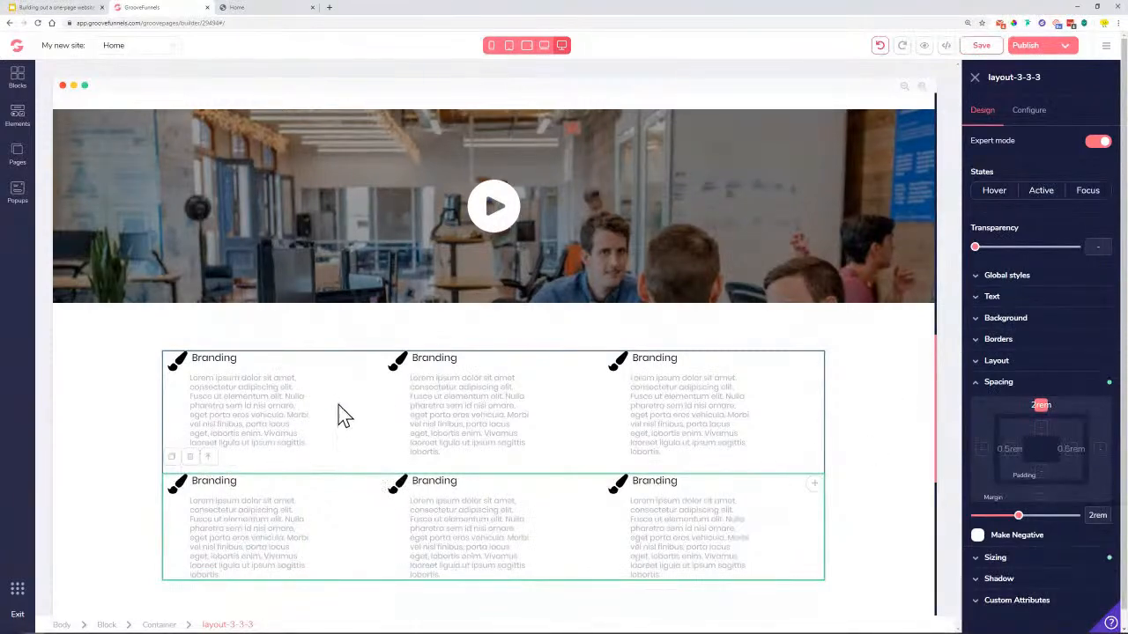
Replace the middle box's brush icon with the bullhorn megaphone icon
left_click(396, 370)
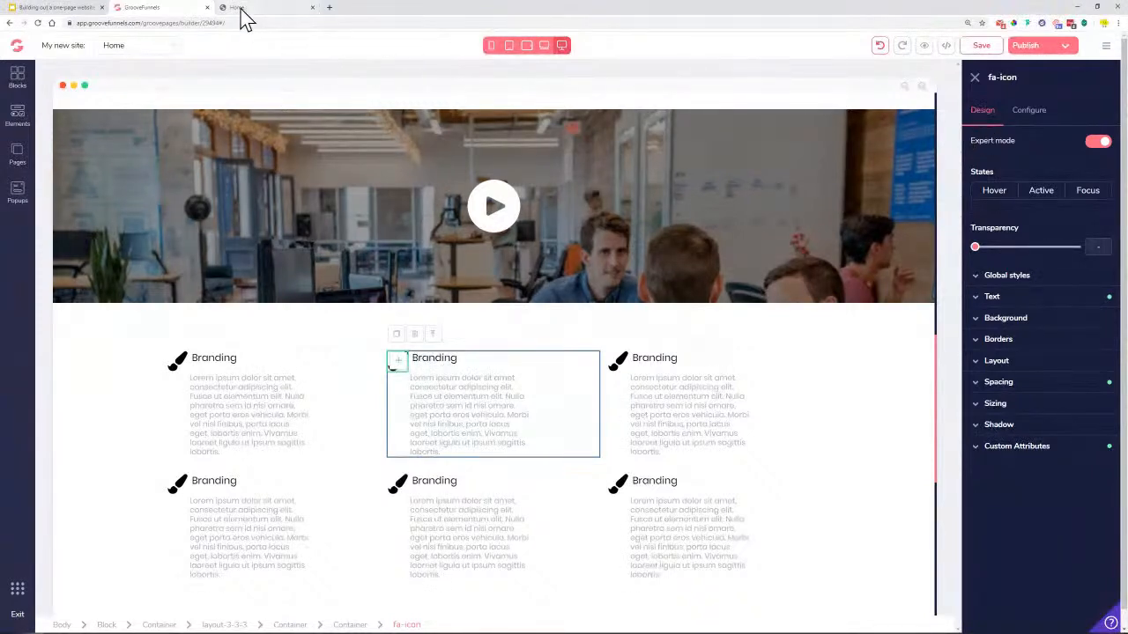
left_click(241, 12)
scroll(504, 410, "down", 3)
left_click(197, 7)
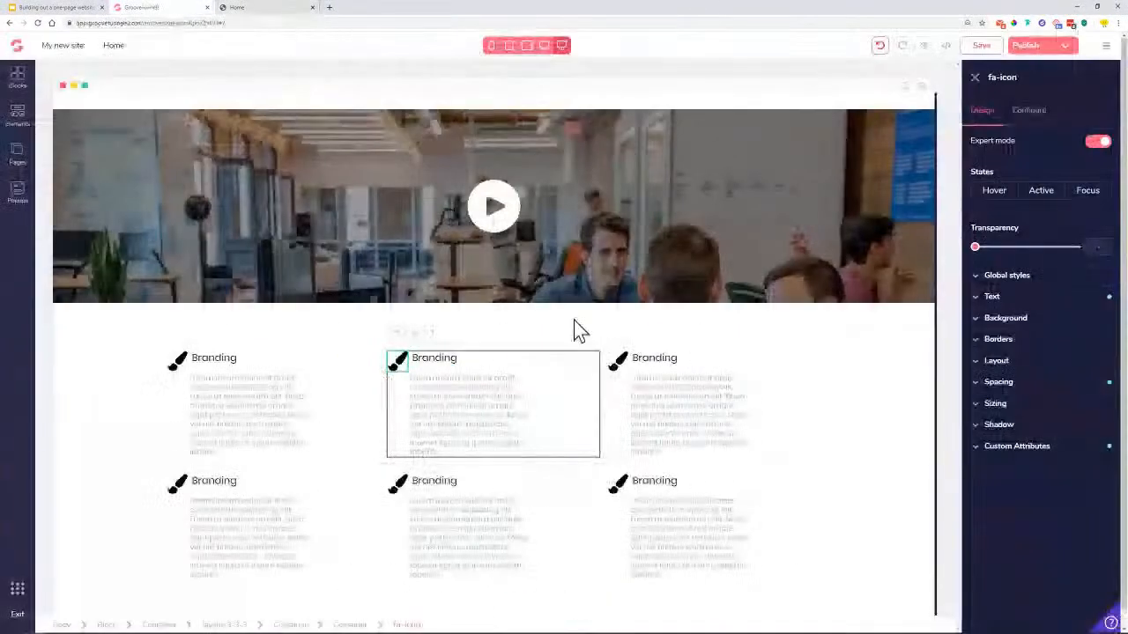
left_click(1029, 110)
triple_click(1033, 167)
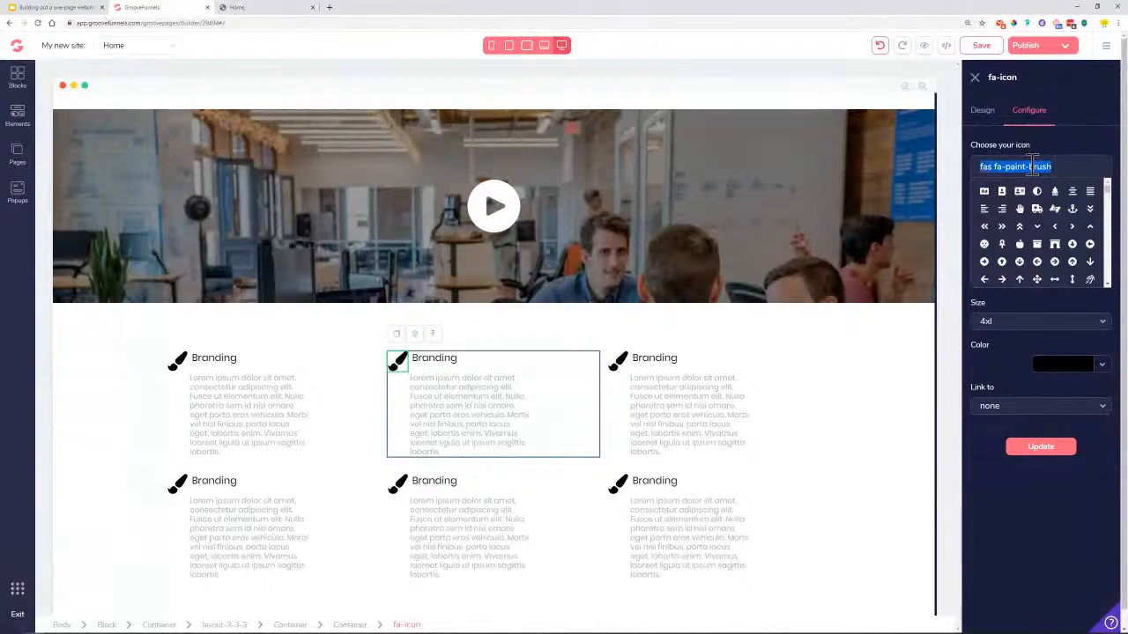
type("horn")
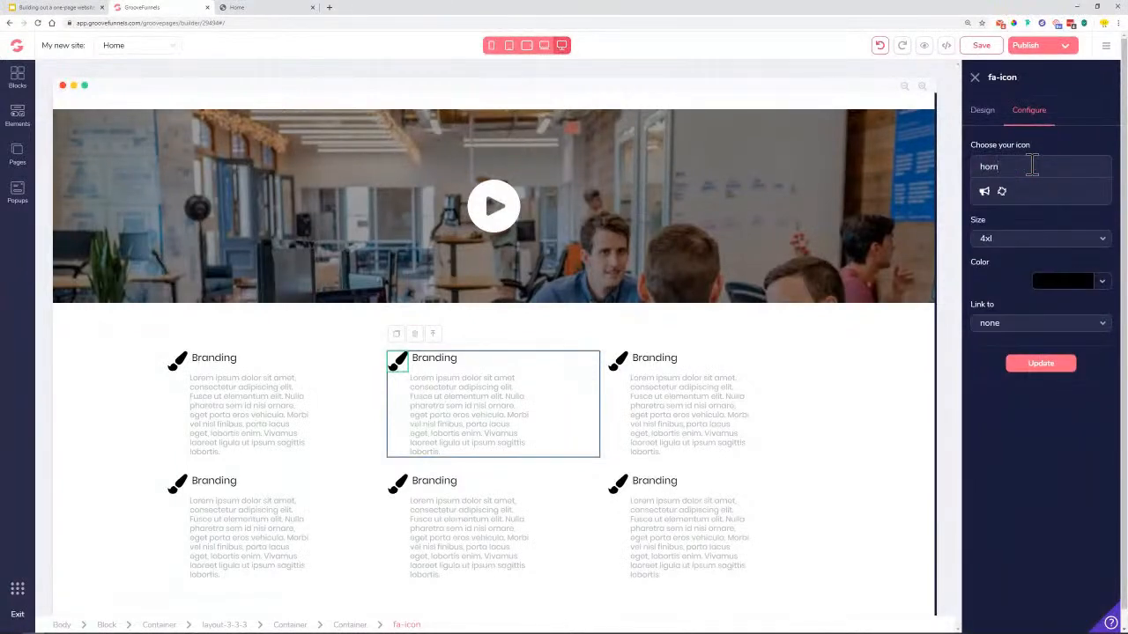
left_click(984, 191)
left_click(1042, 363)
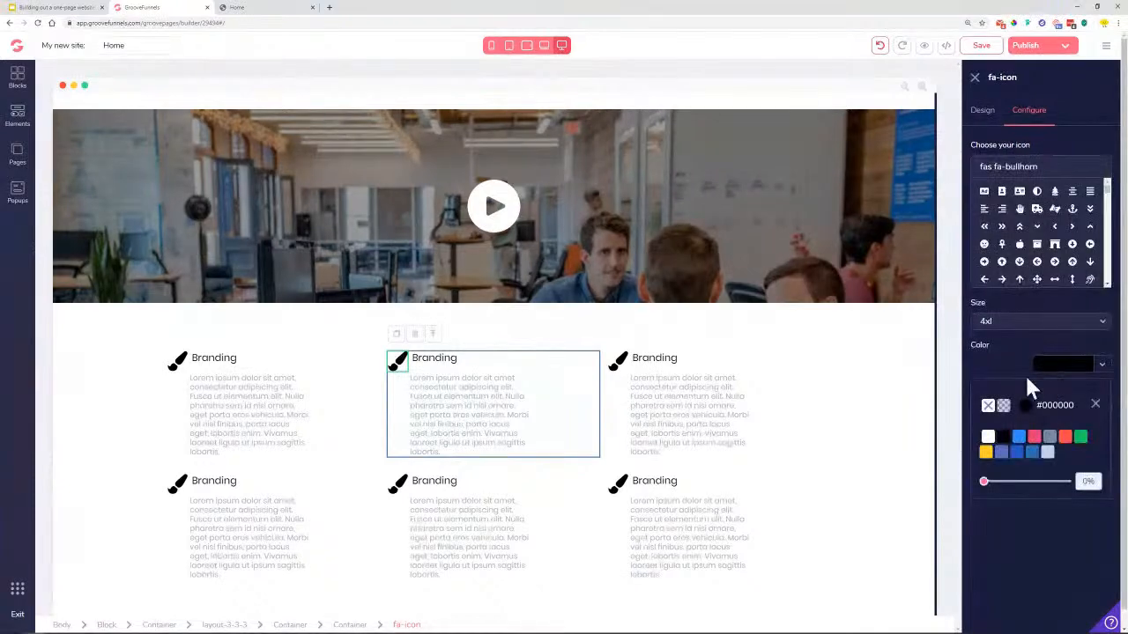
left_click(1096, 404)
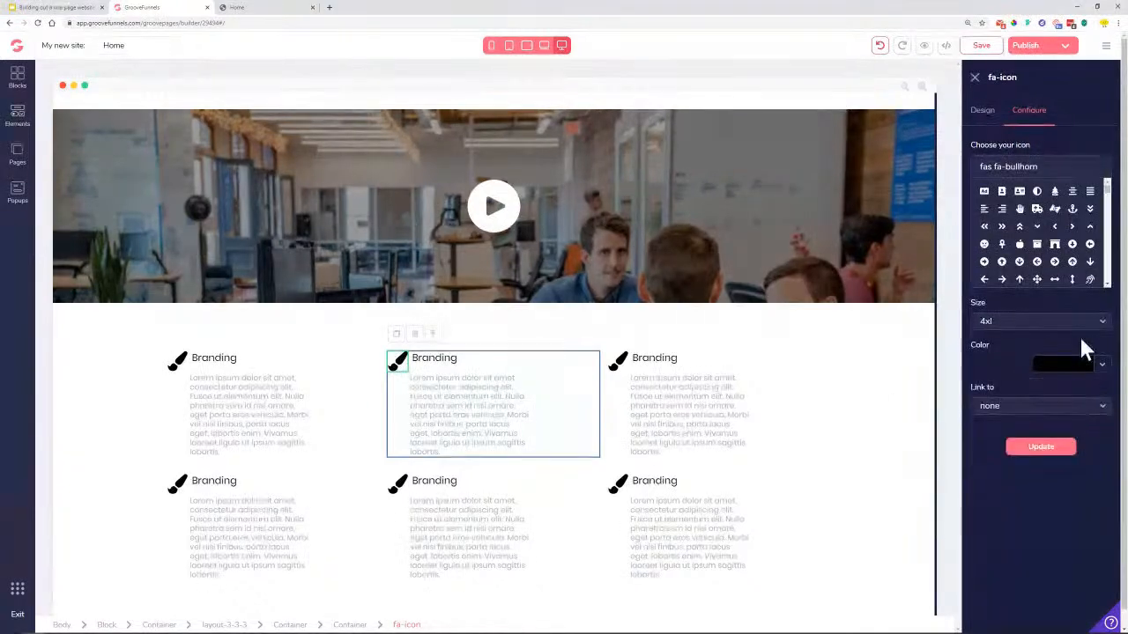
left_click(1047, 449)
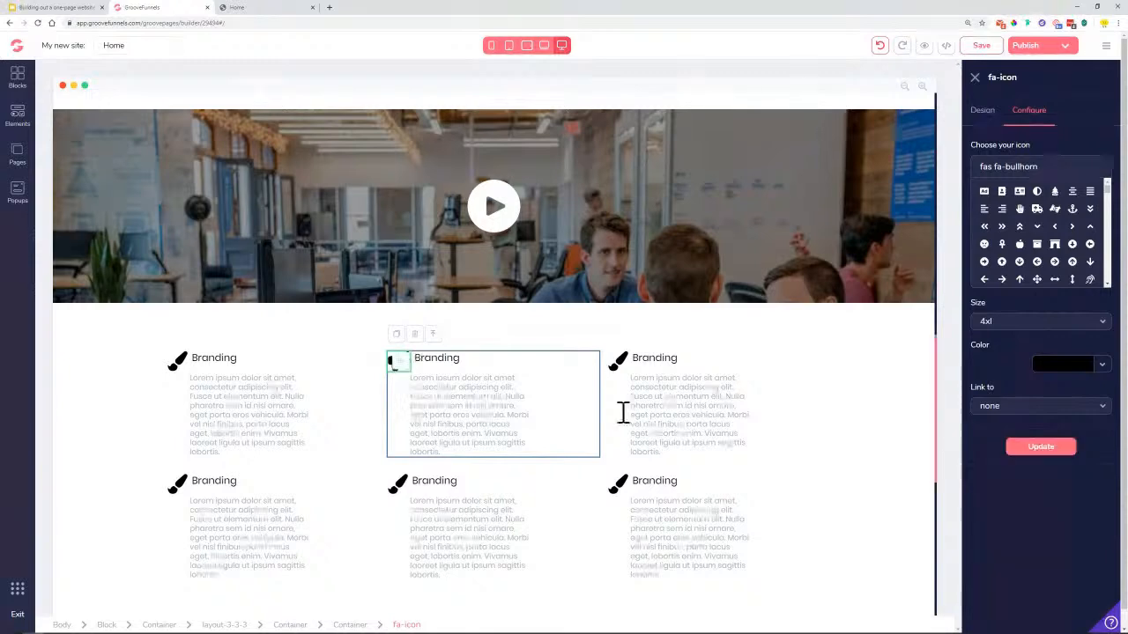
Rename the middle heading 'Marketing' and enlarge it to 1.25rem
left_click(449, 362)
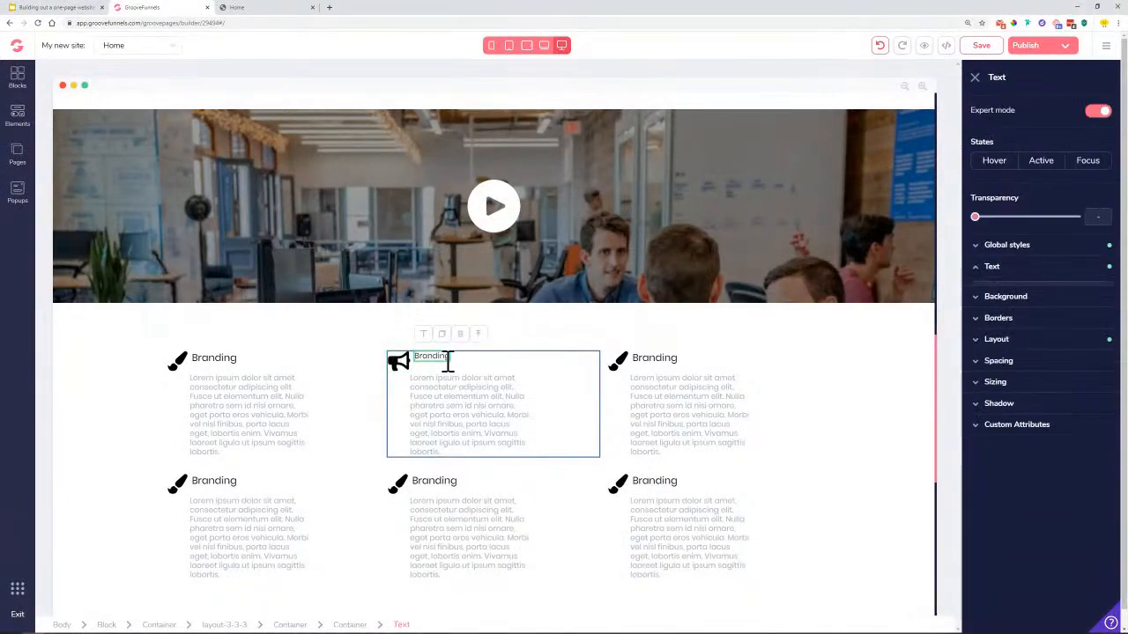
double_click(449, 361)
type("Market")
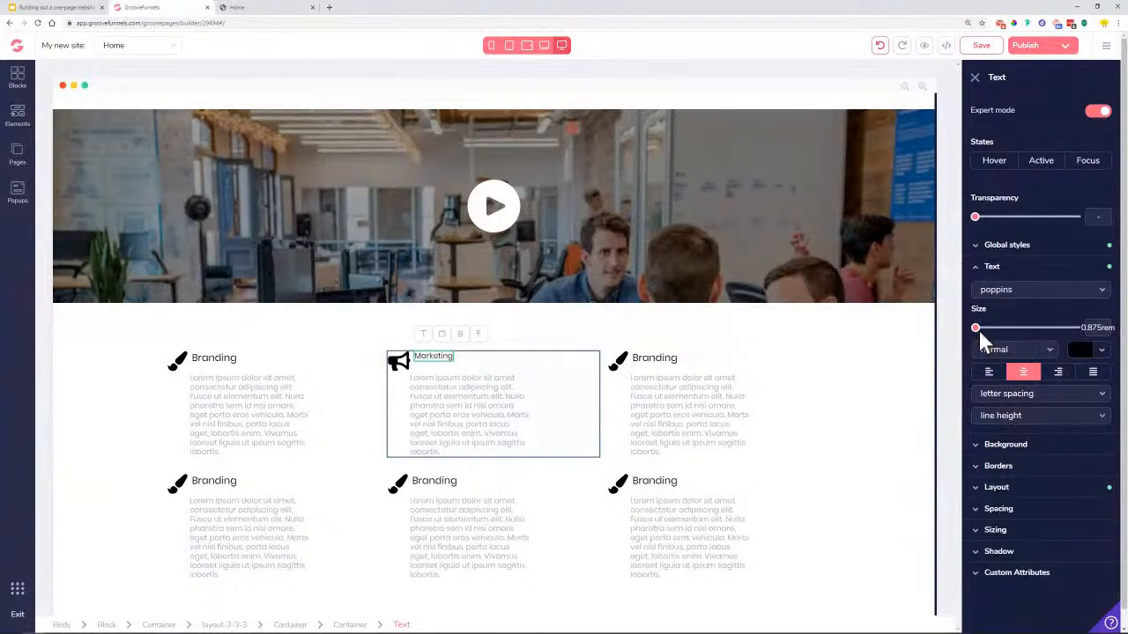
left_click_drag(979, 329, 1017, 329)
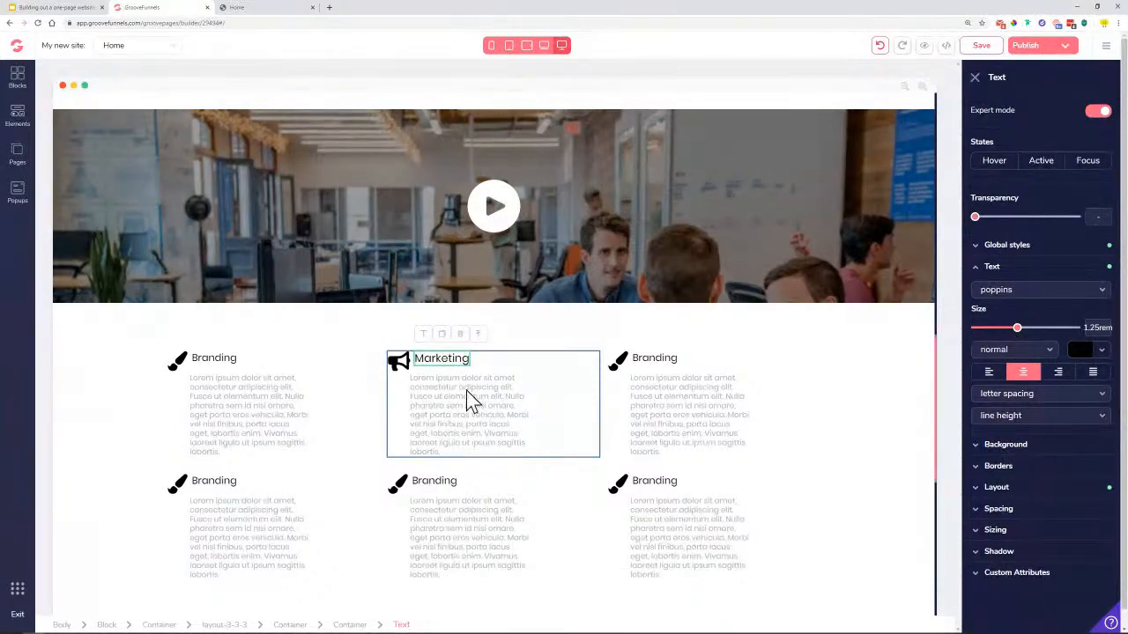
Enlarge the first column's Branding heading to 1.125rem
left_click(233, 357)
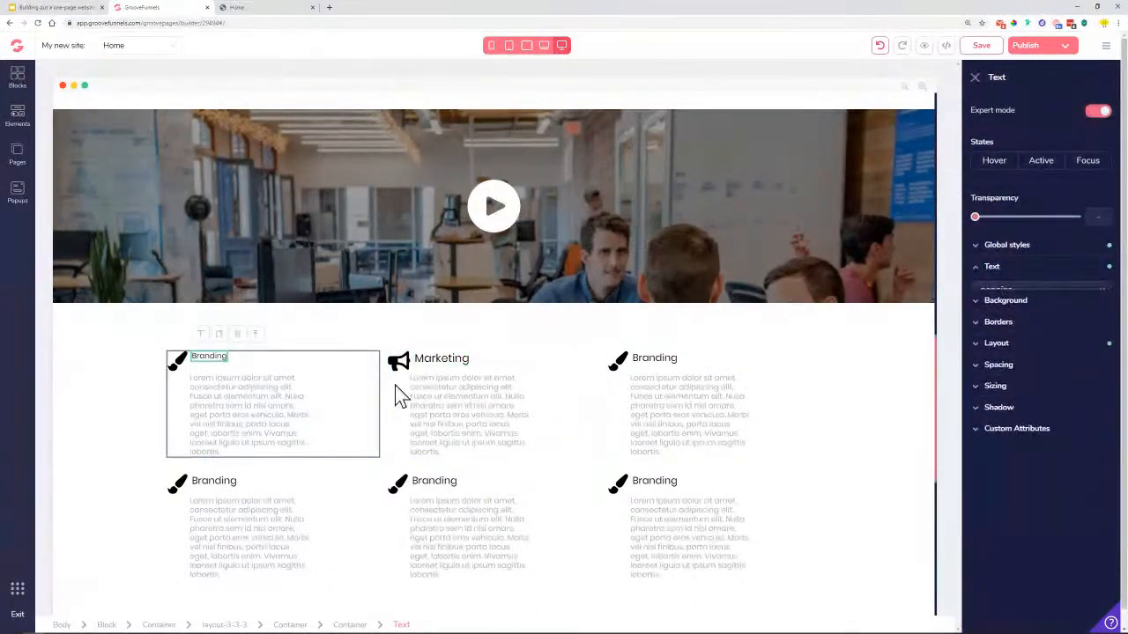
left_click(203, 363)
left_click_drag(976, 328, 1009, 329)
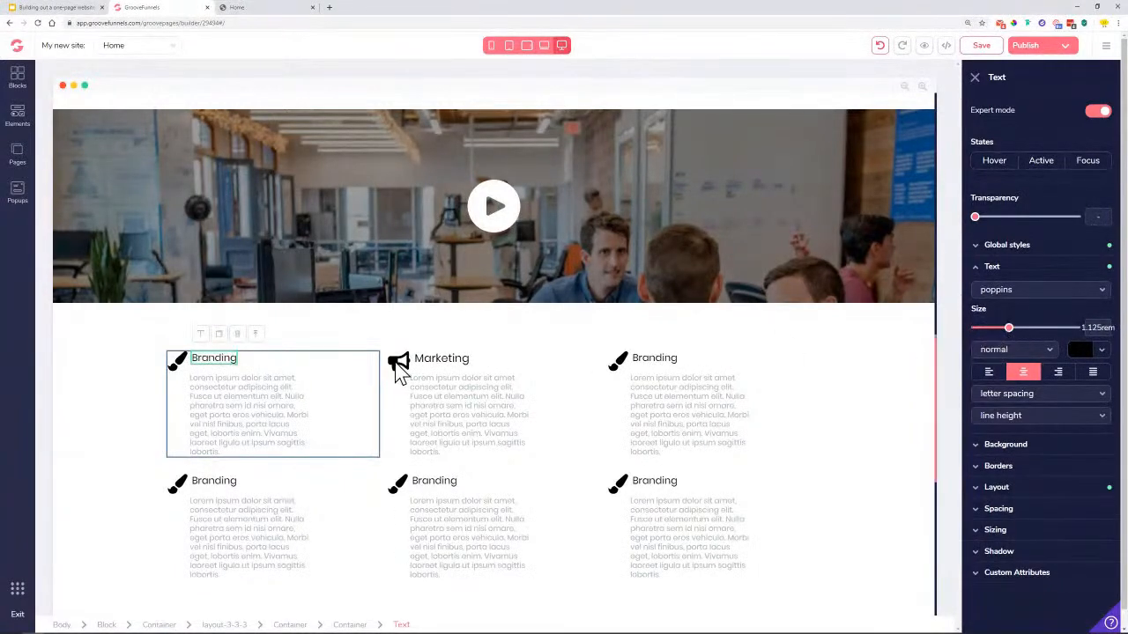
left_click(663, 357)
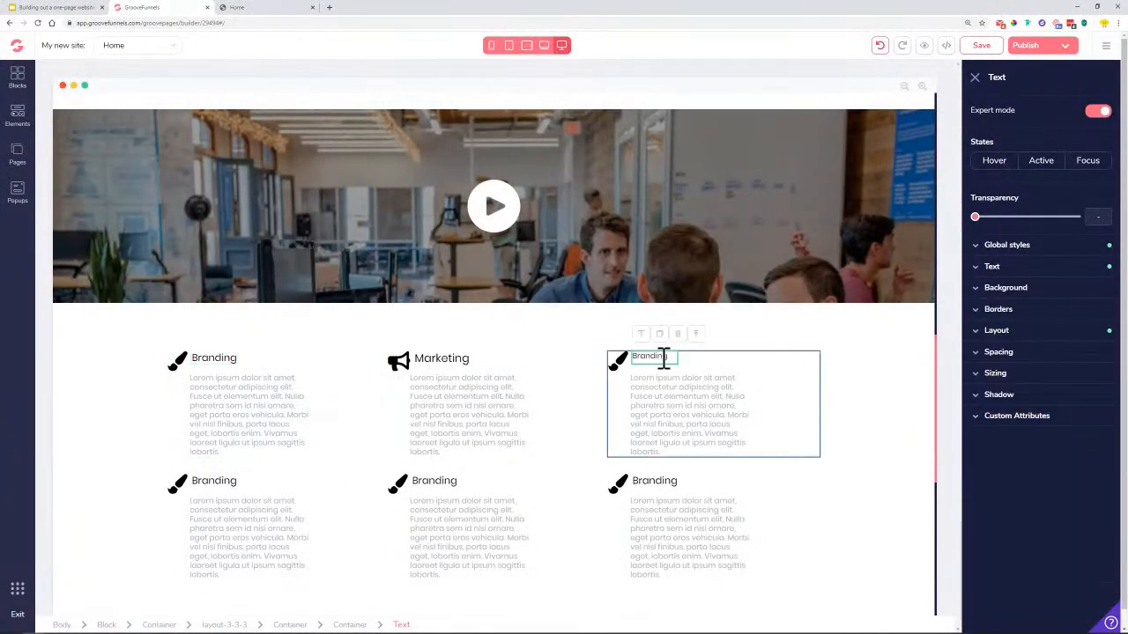
Rename the third top-row box heading to 'Consulting' and enlarge its text
double_click(660, 356)
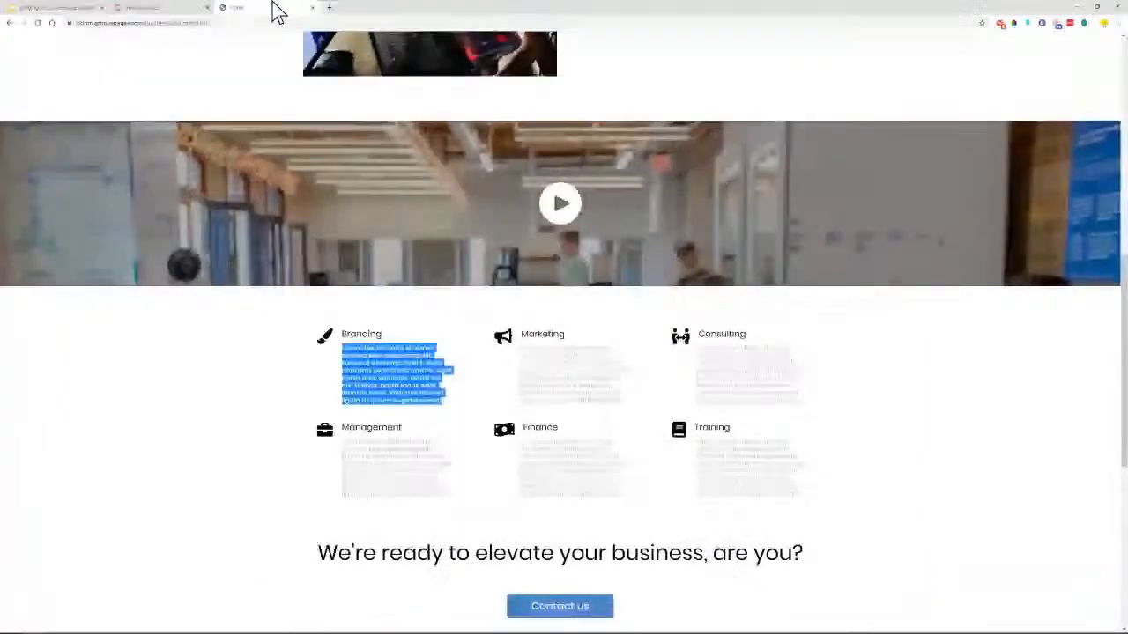
left_click(275, 10)
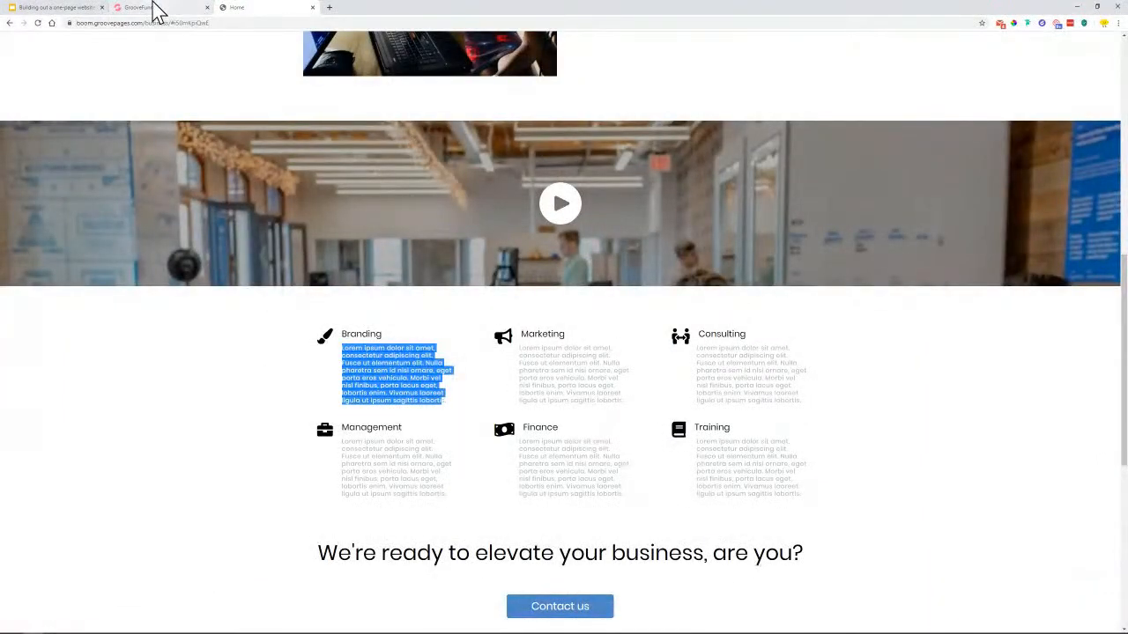
left_click(155, 8)
type("Consulting")
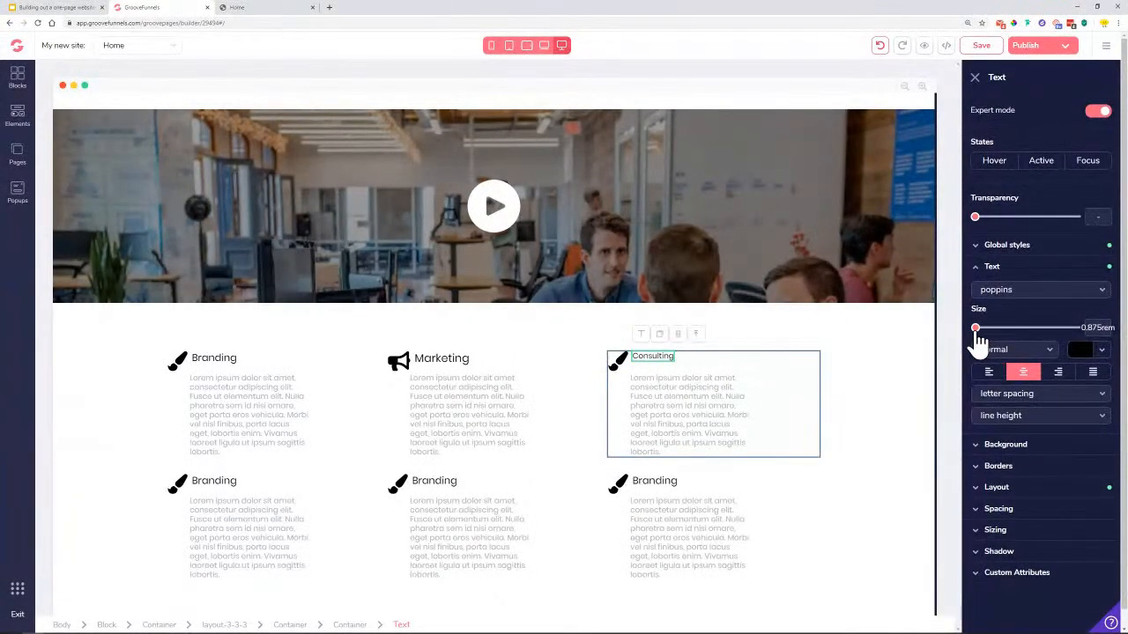
left_click_drag(976, 329, 1009, 342)
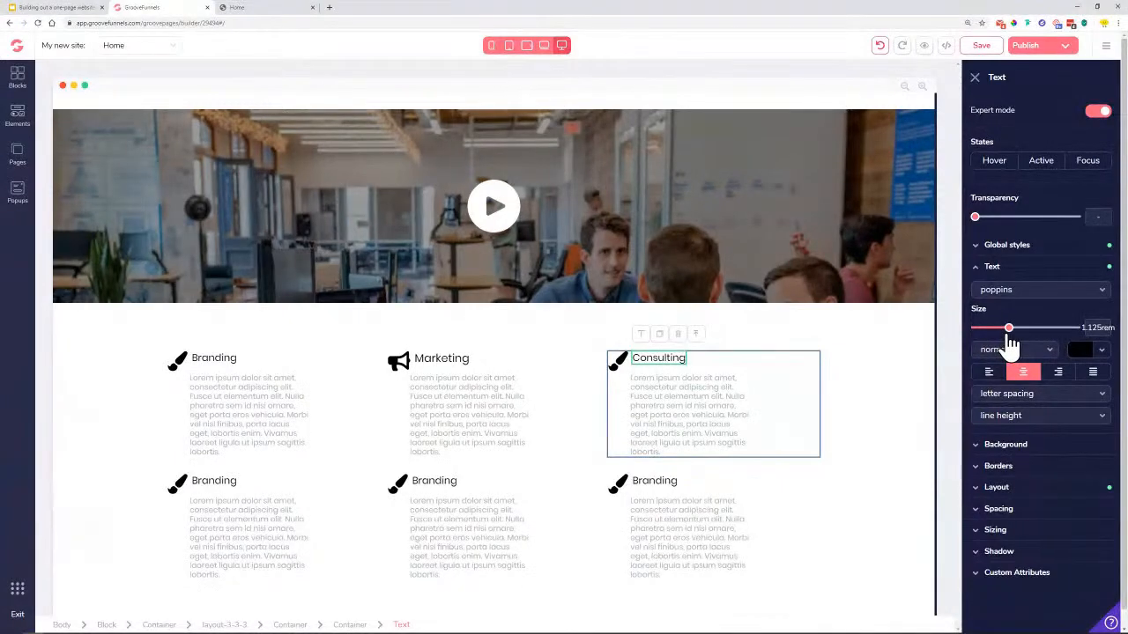
Swap the Consulting brush icon for fa-people-arrows and verify it on the published page
left_click(621, 366)
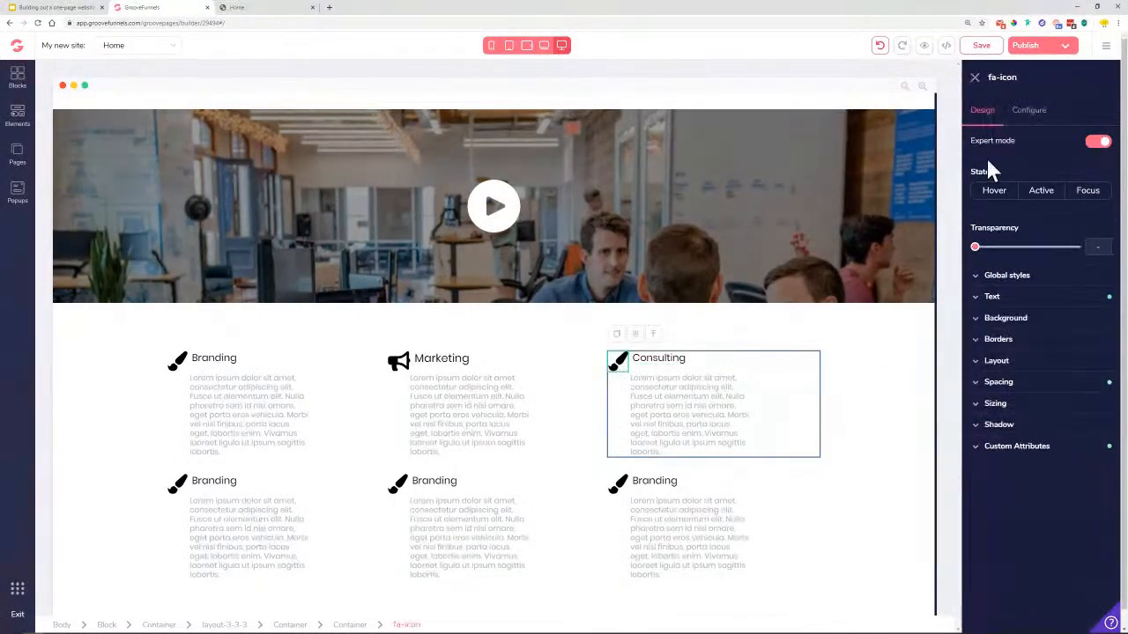
left_click(1031, 117)
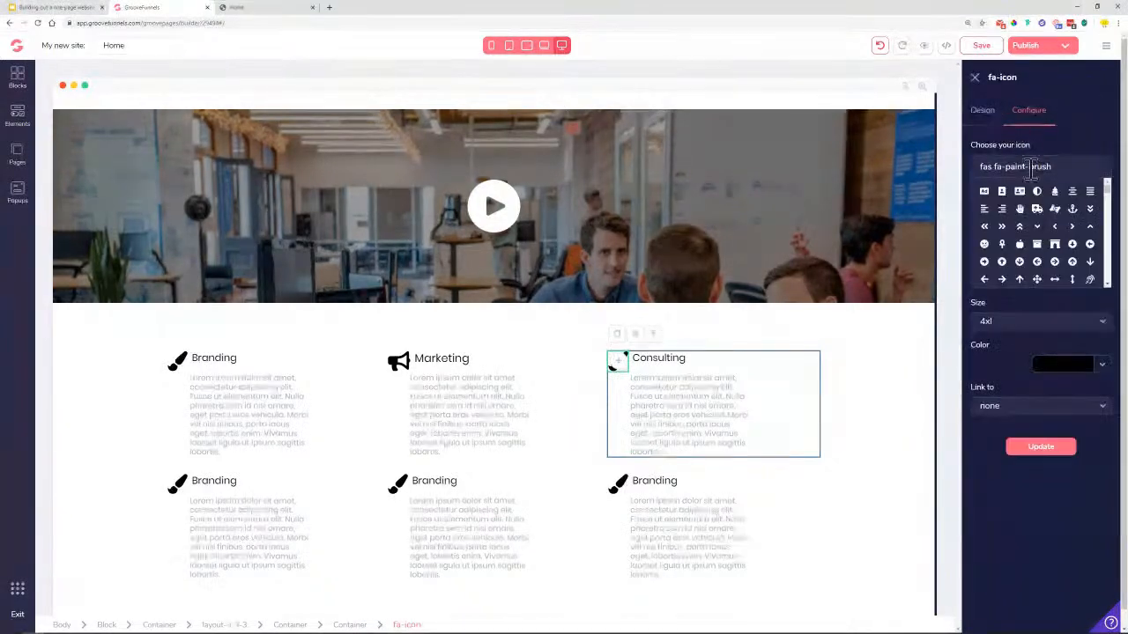
triple_click(1035, 166)
type("people")
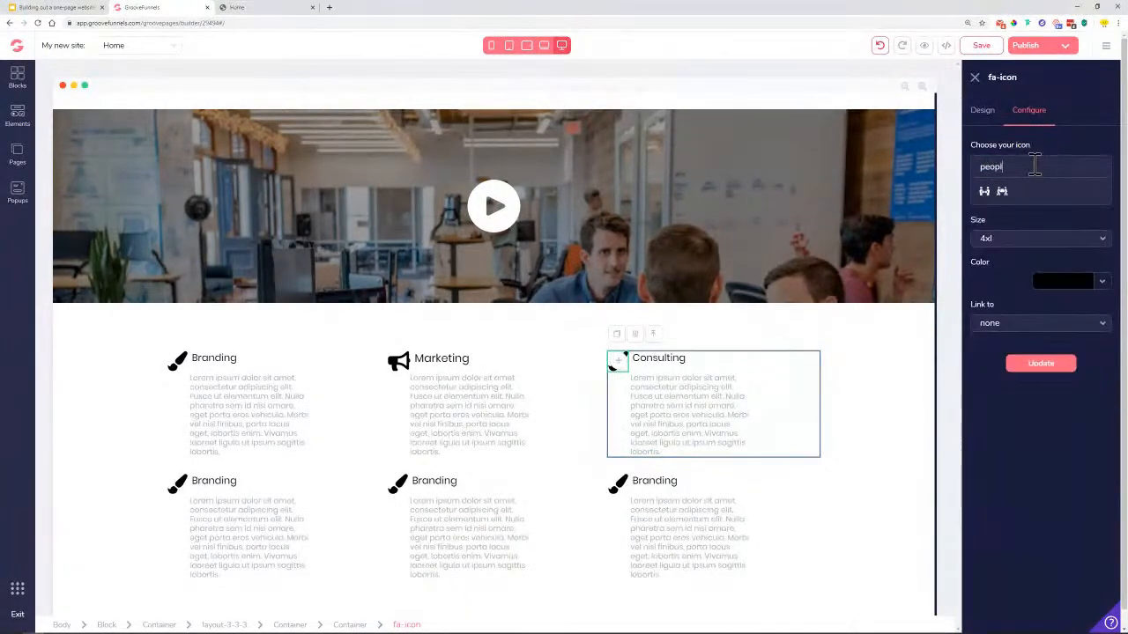
left_click(992, 194)
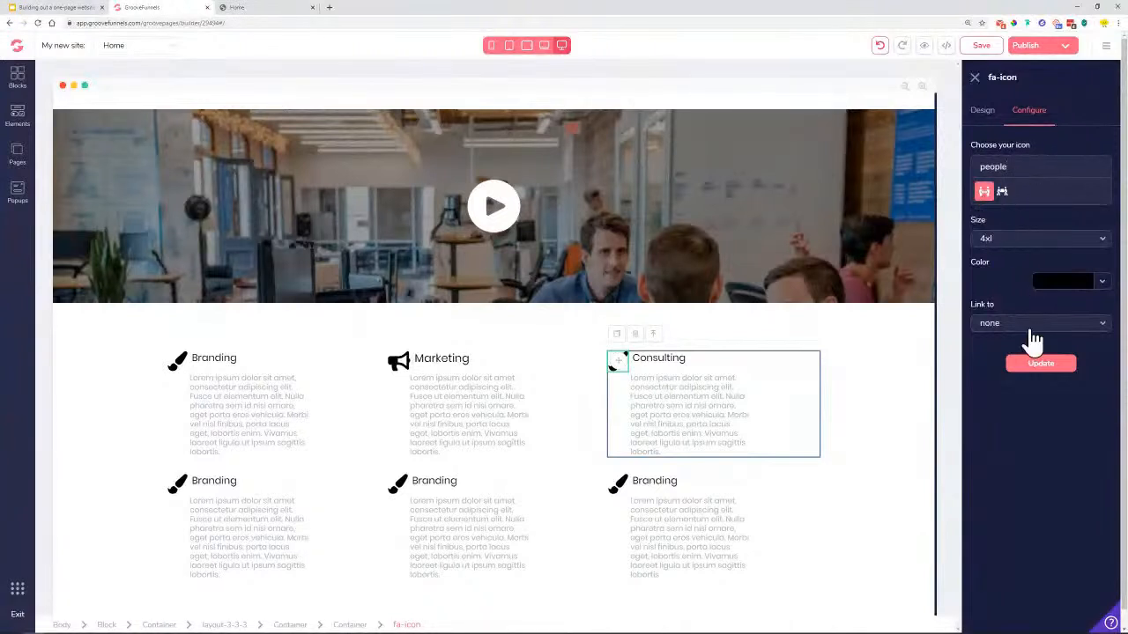
left_click(1040, 365)
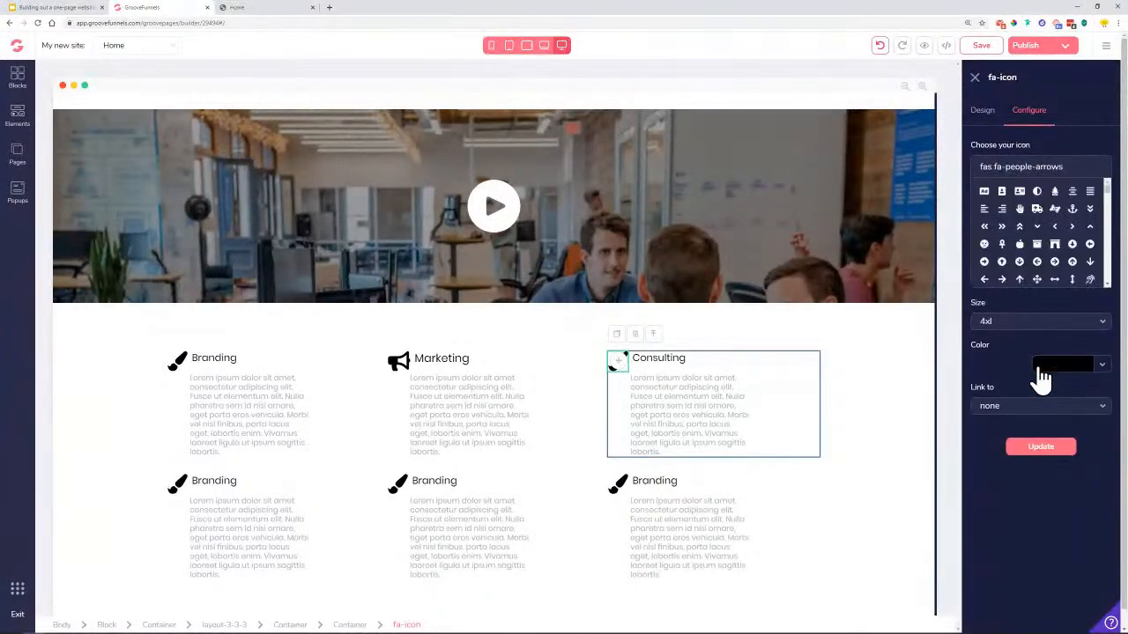
left_click(1042, 446)
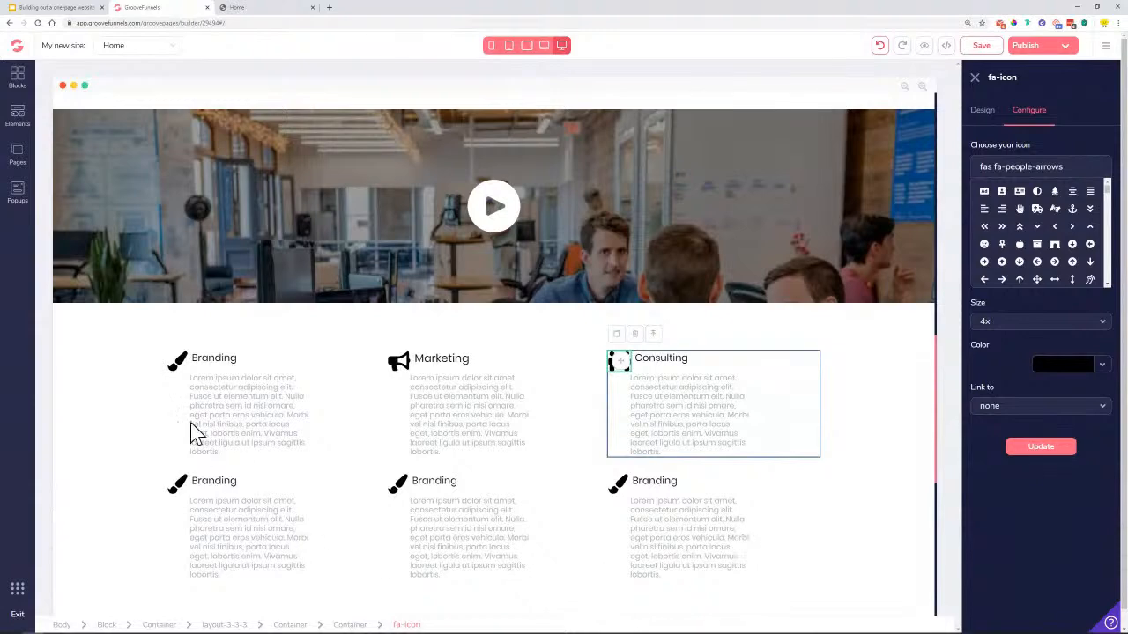
left_click(252, 13)
left_click(189, 11)
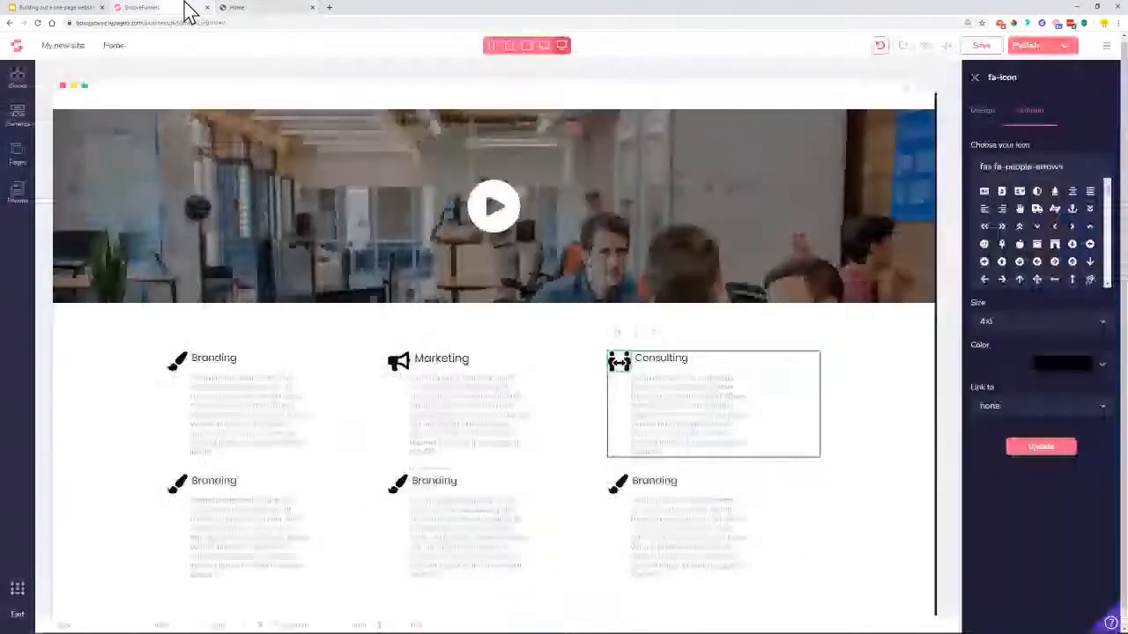
left_click(181, 494)
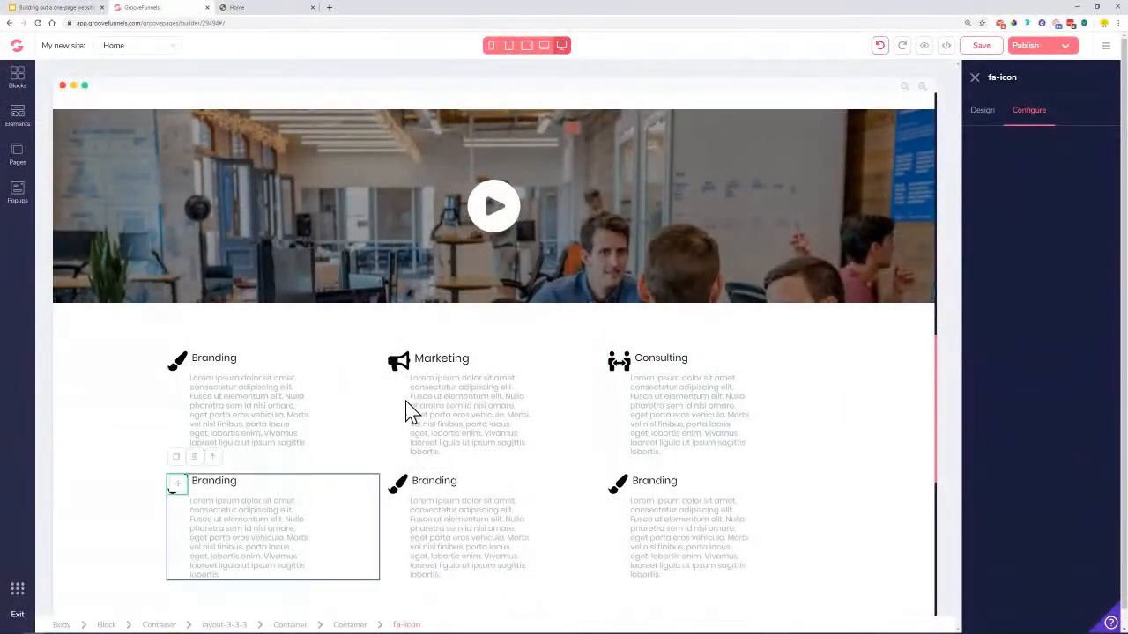
Replace the bottom-left block's icon with the briefcase icon
left_click(1030, 111)
triple_click(1036, 168)
type("case")
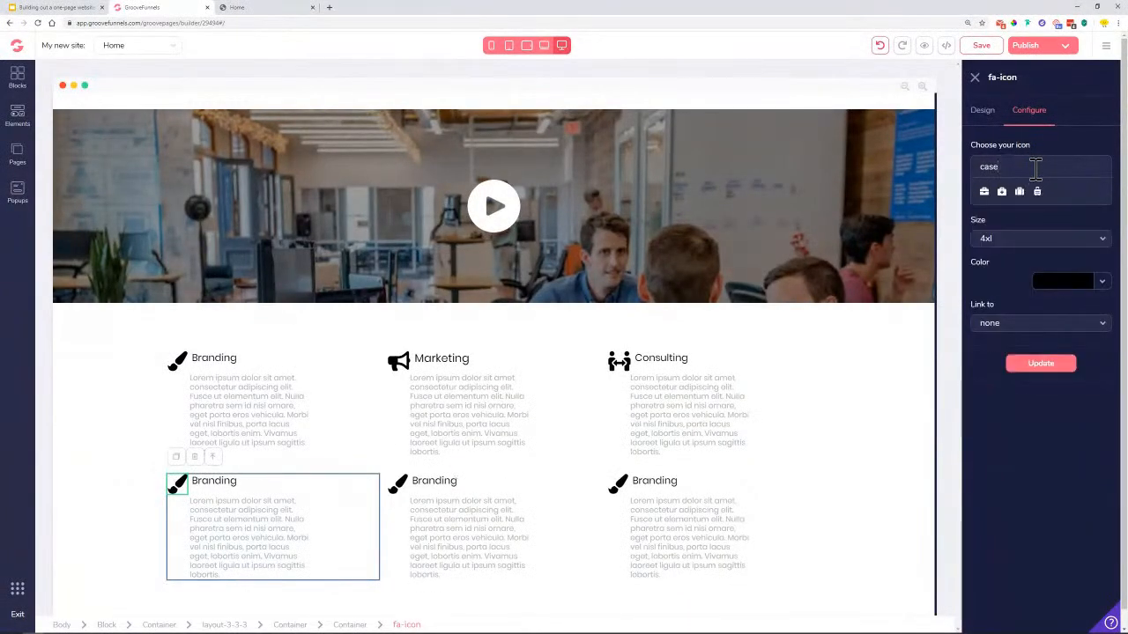
left_click(985, 193)
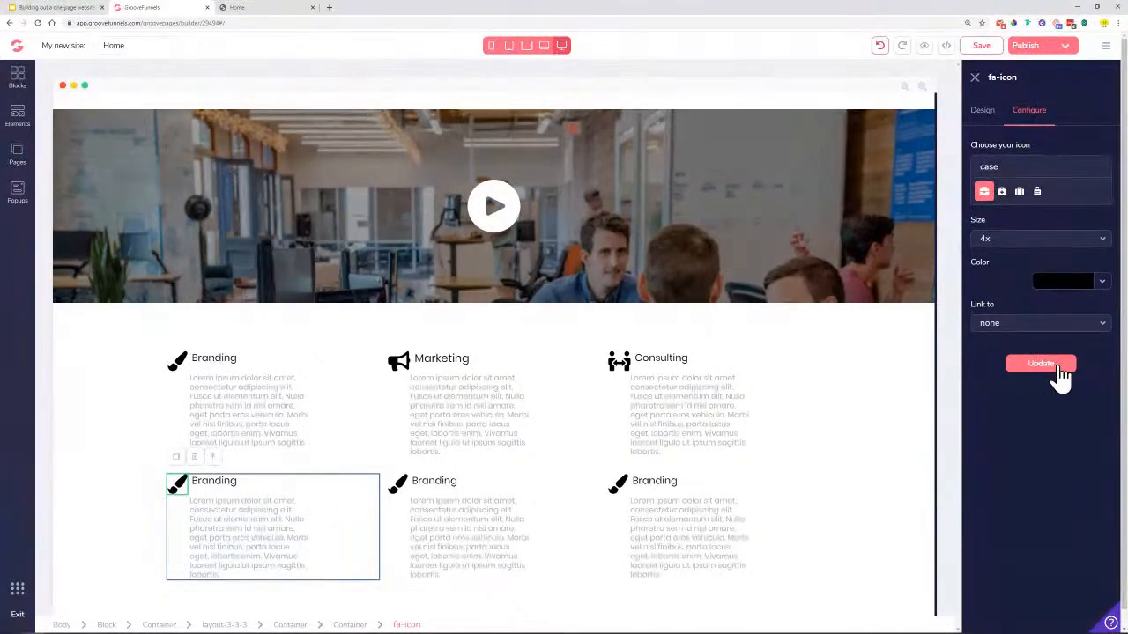
left_click(1062, 374)
left_click(1045, 452)
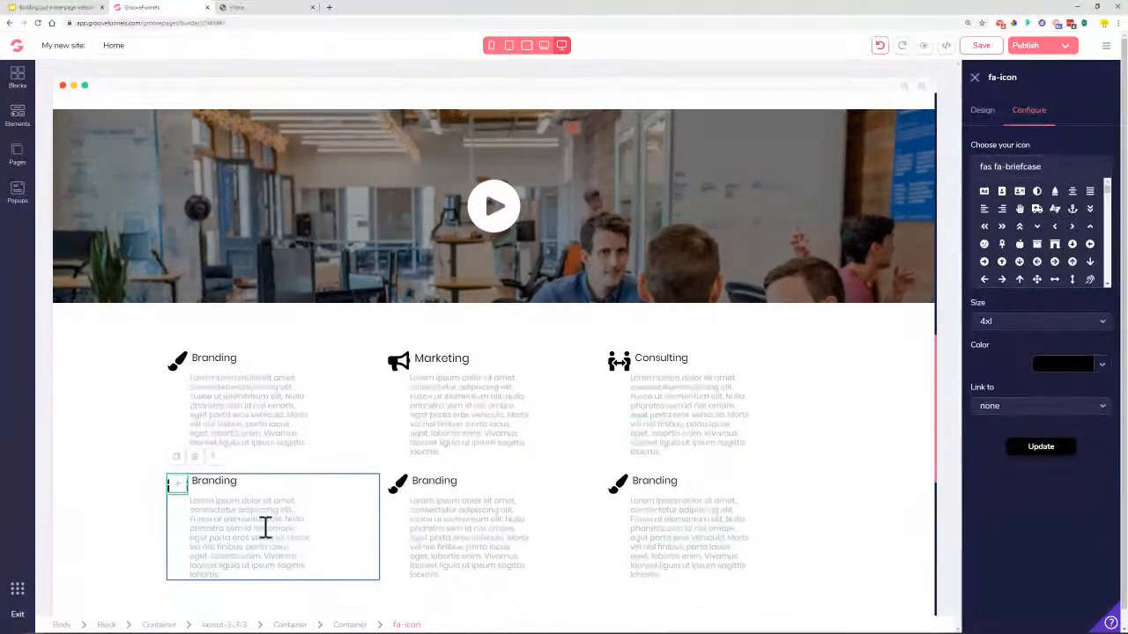
Rename the bottom-left heading to 'Management' at 1.125rem and check the published page
left_click(212, 484)
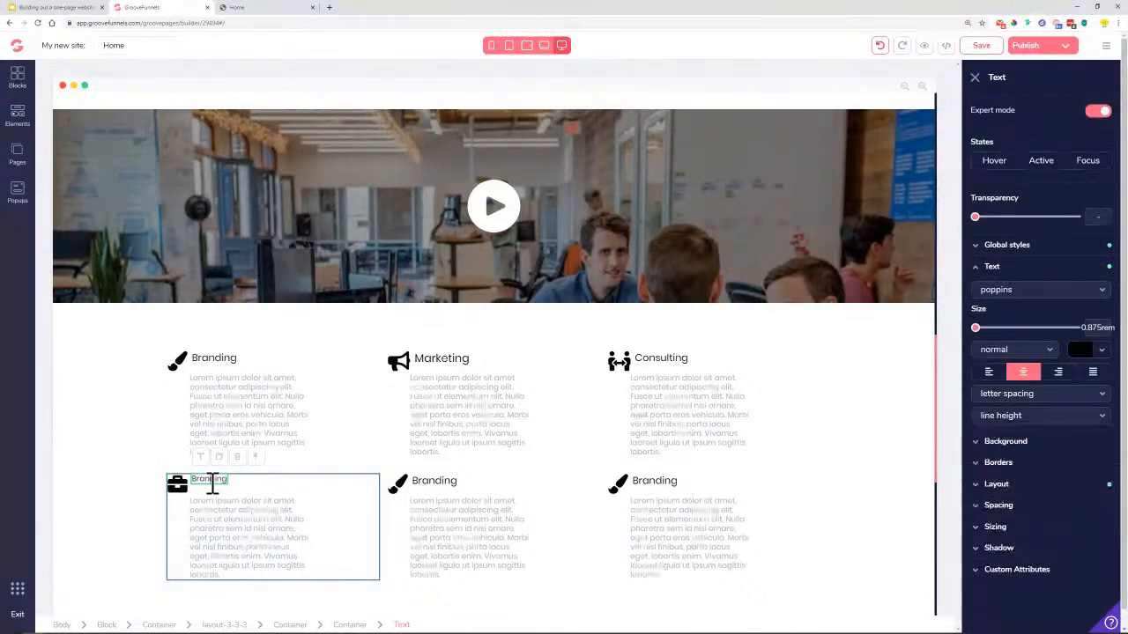
double_click(213, 484)
type("Management")
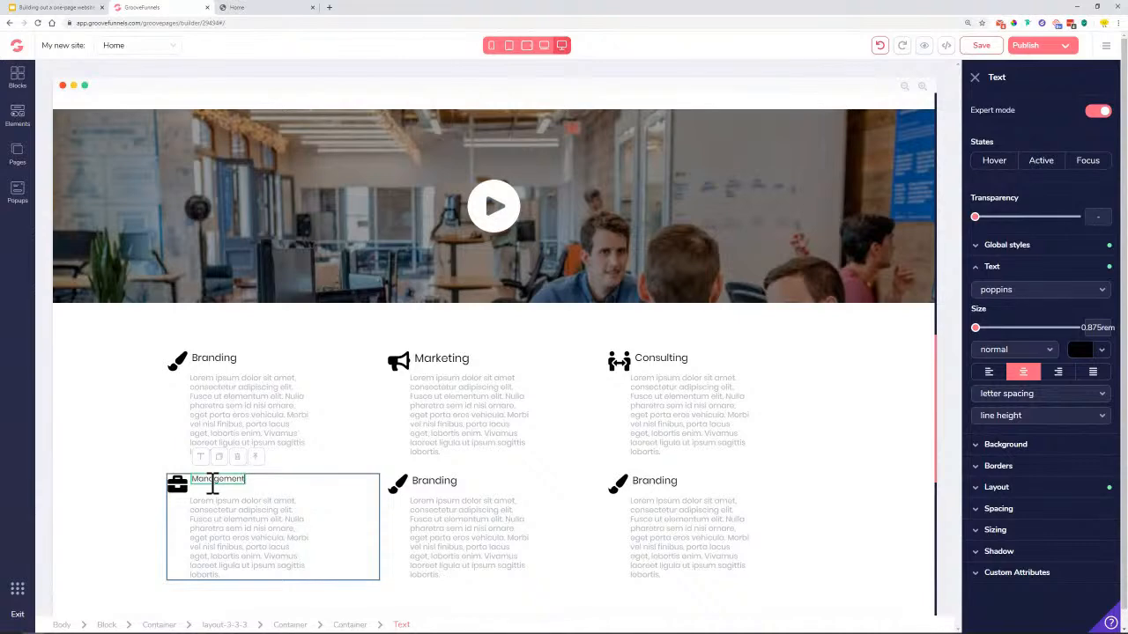
left_click(984, 328)
left_click_drag(987, 337, 1009, 335)
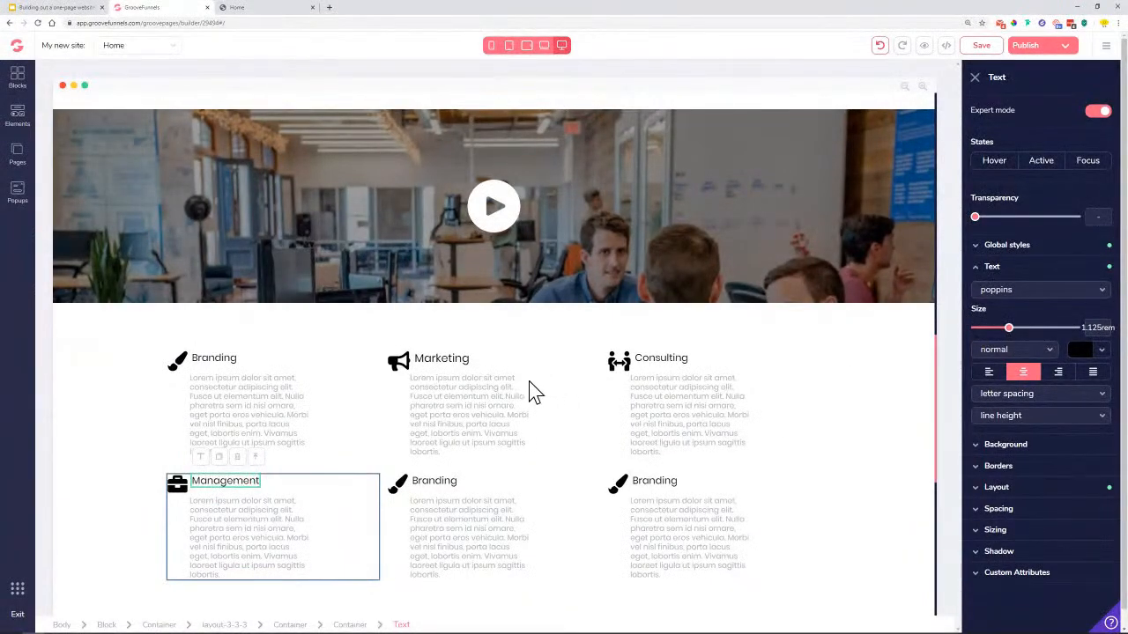
left_click(276, 11)
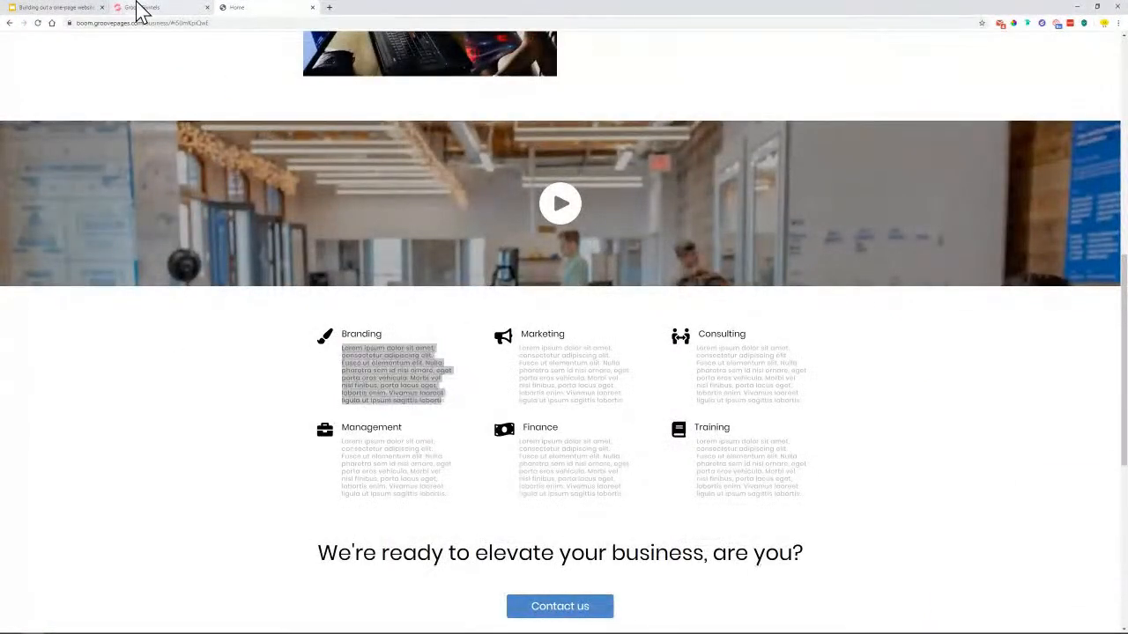
left_click(138, 11)
left_click(433, 487)
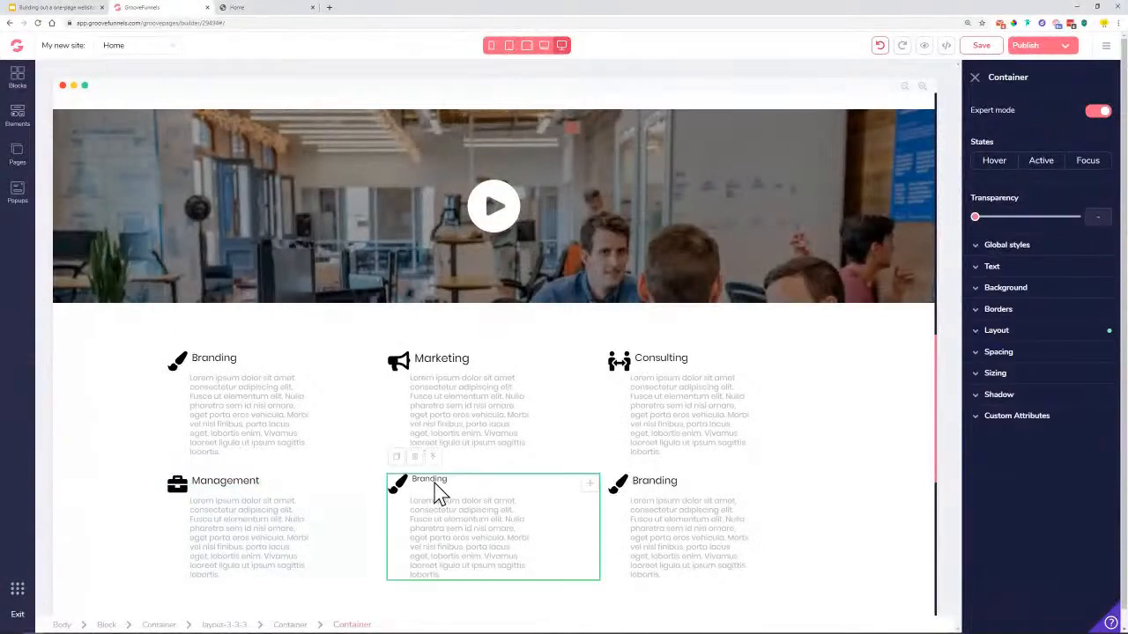
Rename the bottom-middle heading to 'Finance' and make it slightly larger
double_click(436, 480)
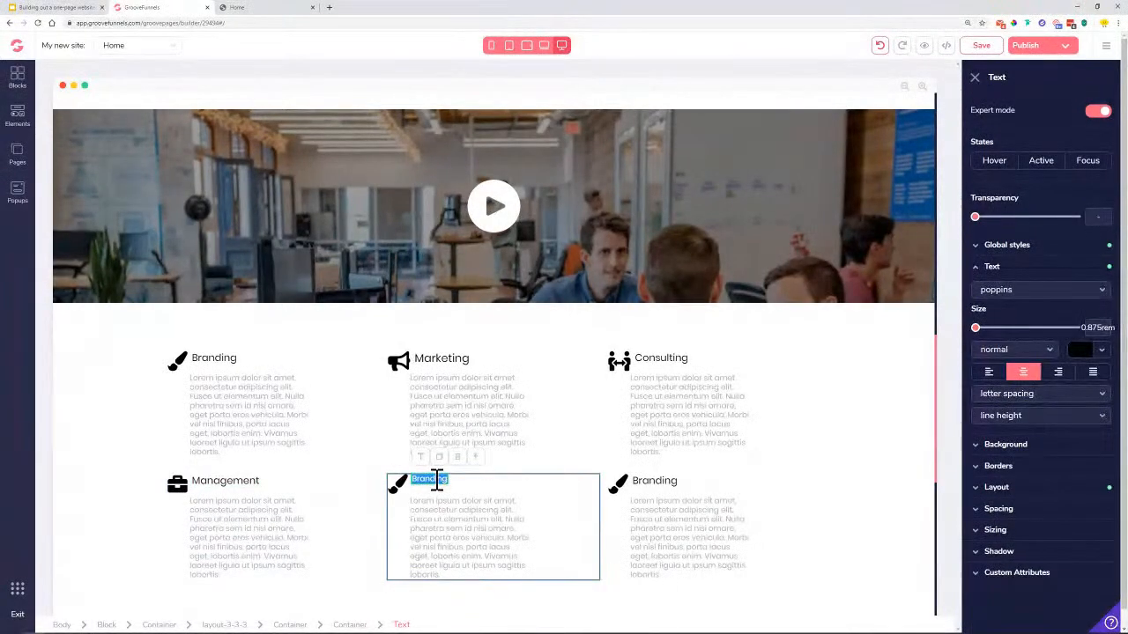
double_click(439, 478)
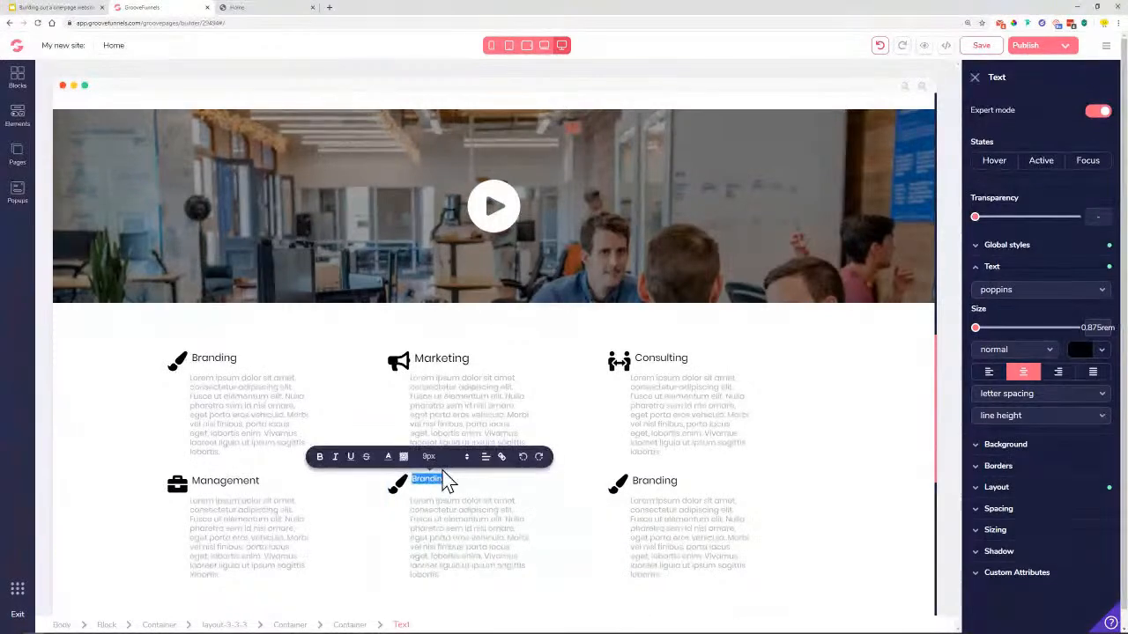
type("Finance")
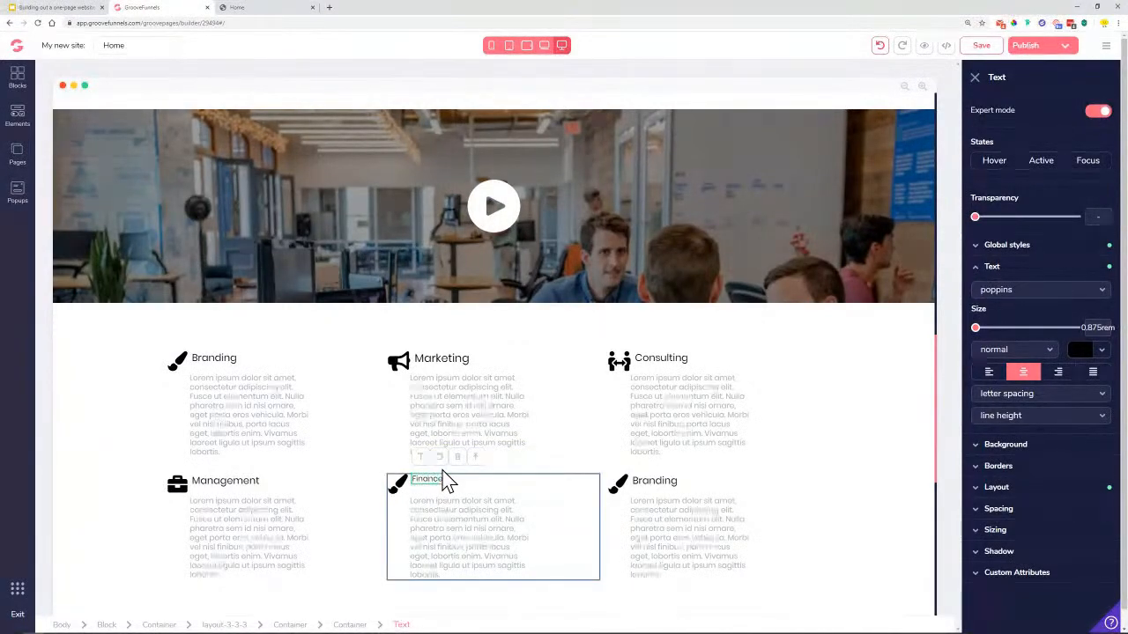
left_click_drag(976, 328, 1009, 330)
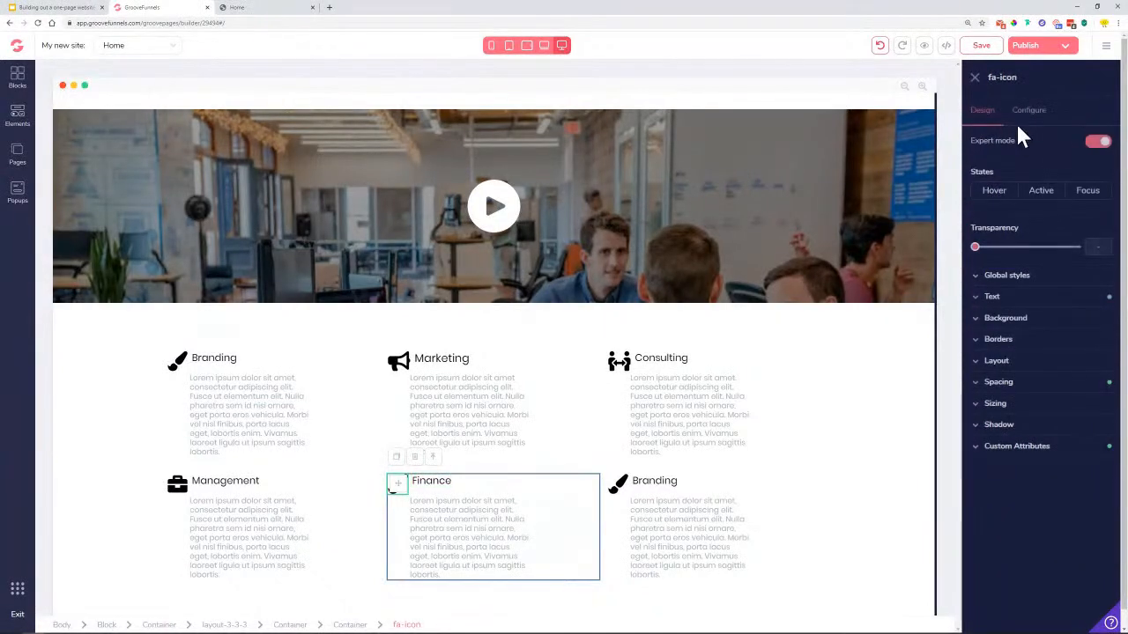
Give the Finance block the fa-money-bill-wave icon found by searching 'money'
left_click(1029, 112)
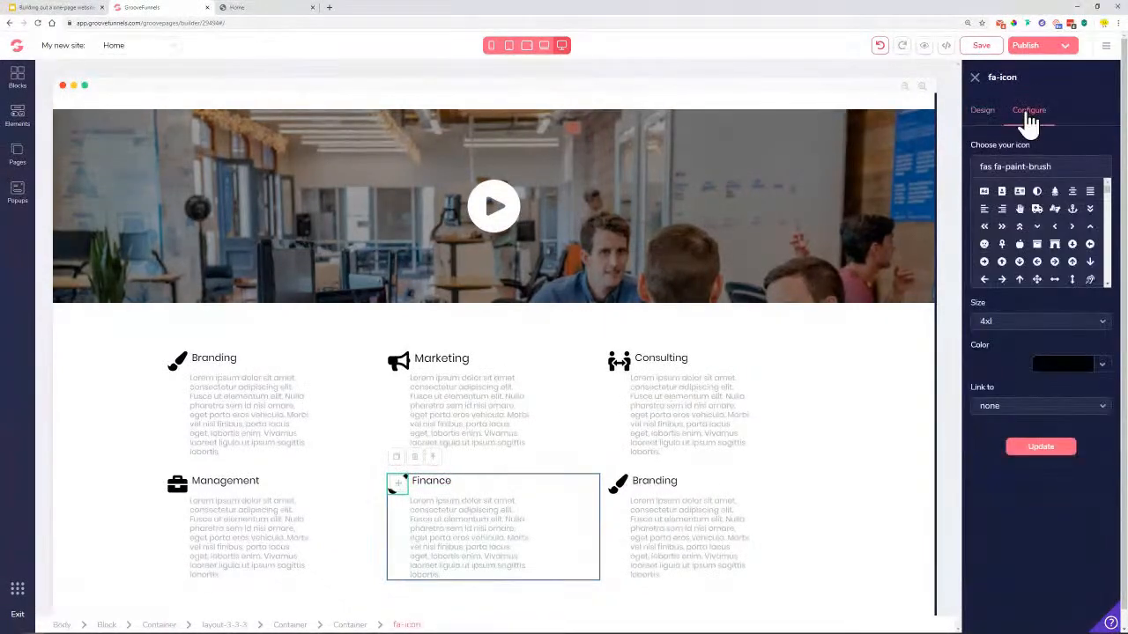
triple_click(1066, 169)
type("mone")
type("s")
key("BackSpace")
type("y")
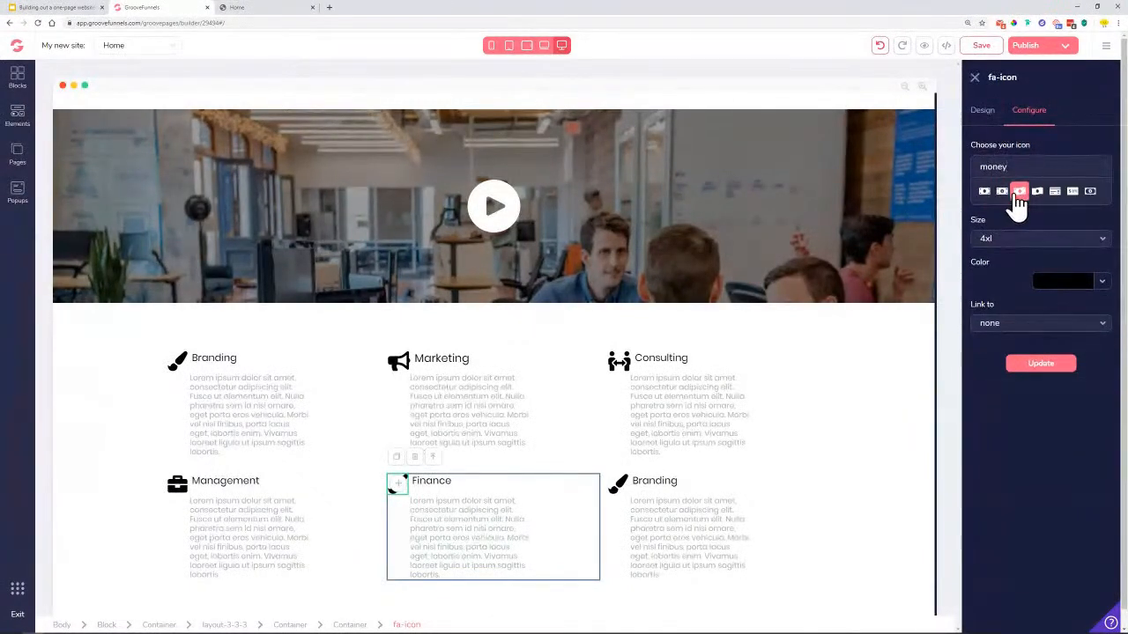
left_click(1017, 194)
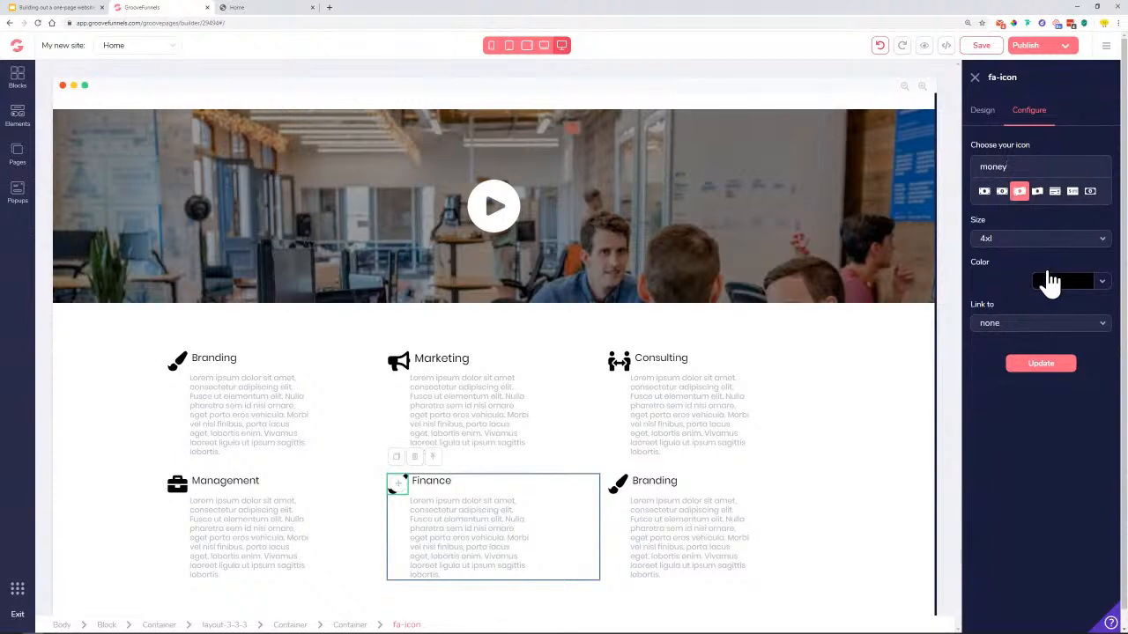
left_click(1053, 372)
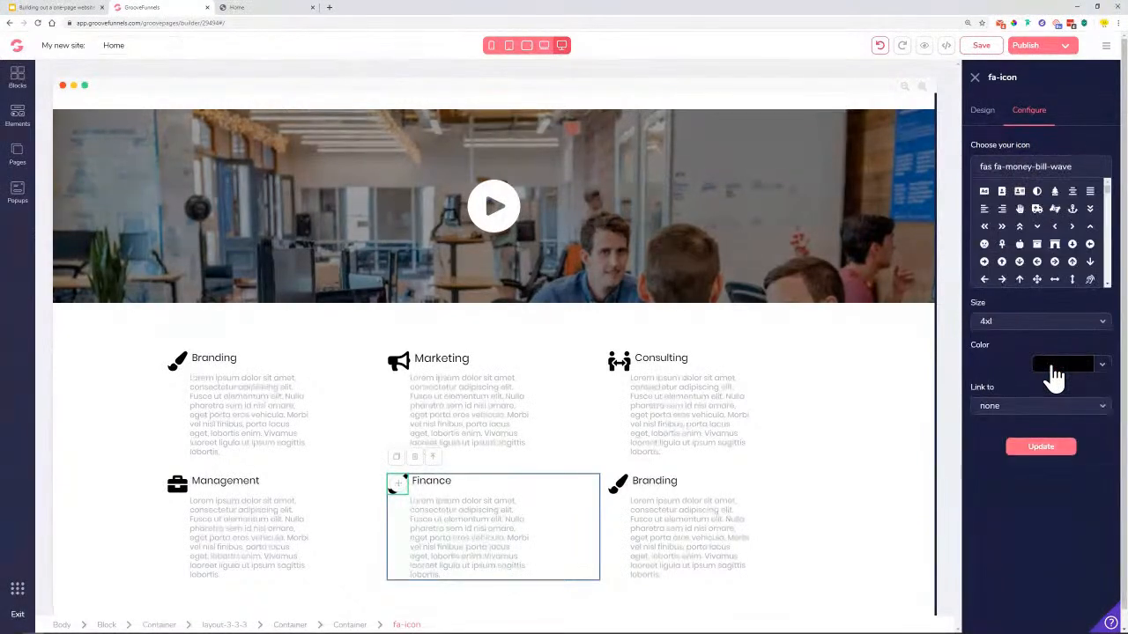
left_click(1053, 453)
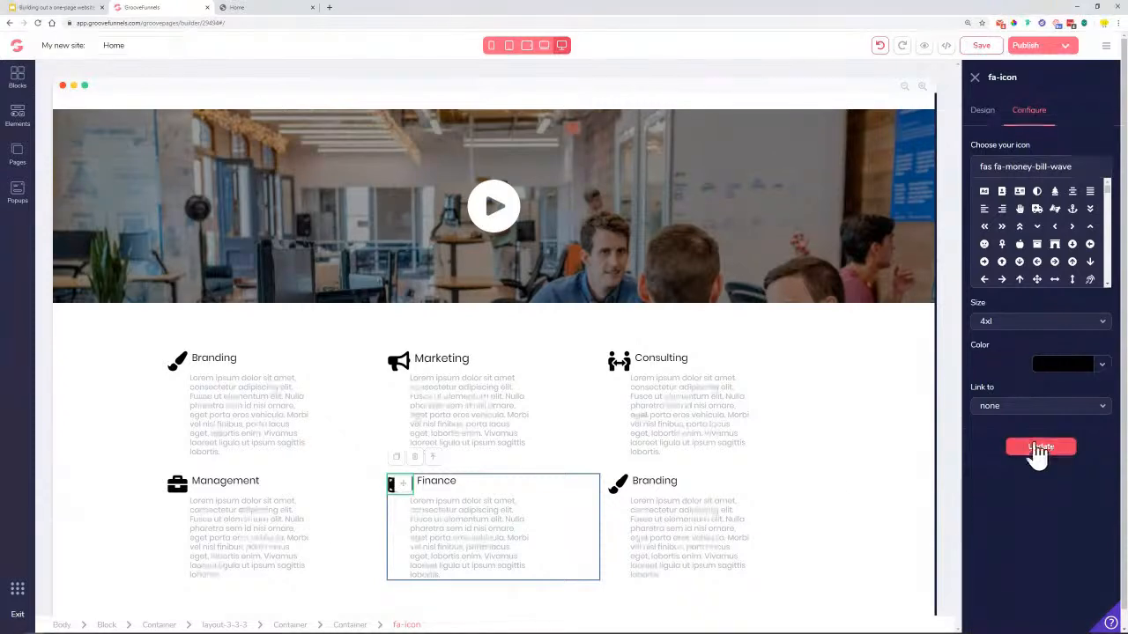
left_click(648, 483)
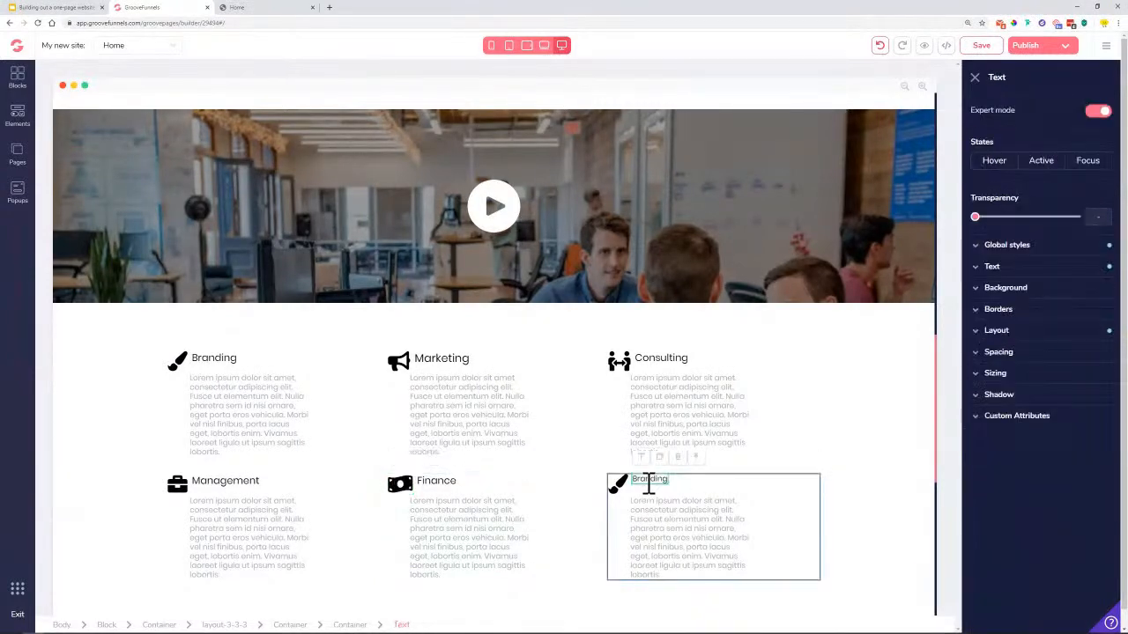
Rename the bottom-right heading to 'Training' and enlarge its text
double_click(648, 483)
type("Trai")
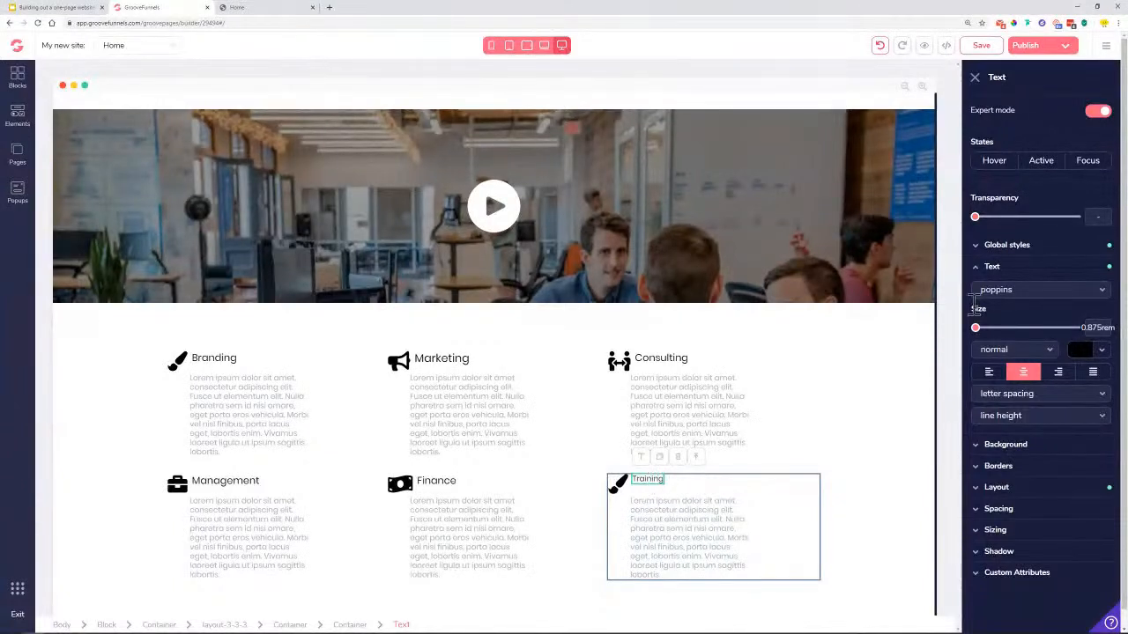
left_click_drag(976, 328, 1010, 345)
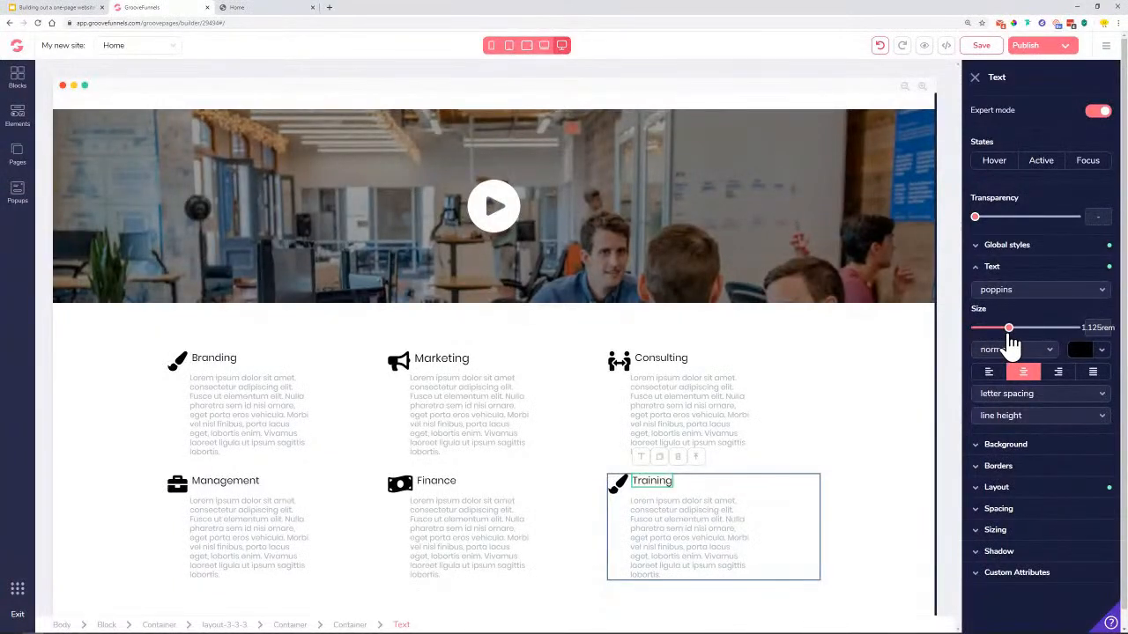
Replace the Training block's brush icon with fa-book
left_click(619, 485)
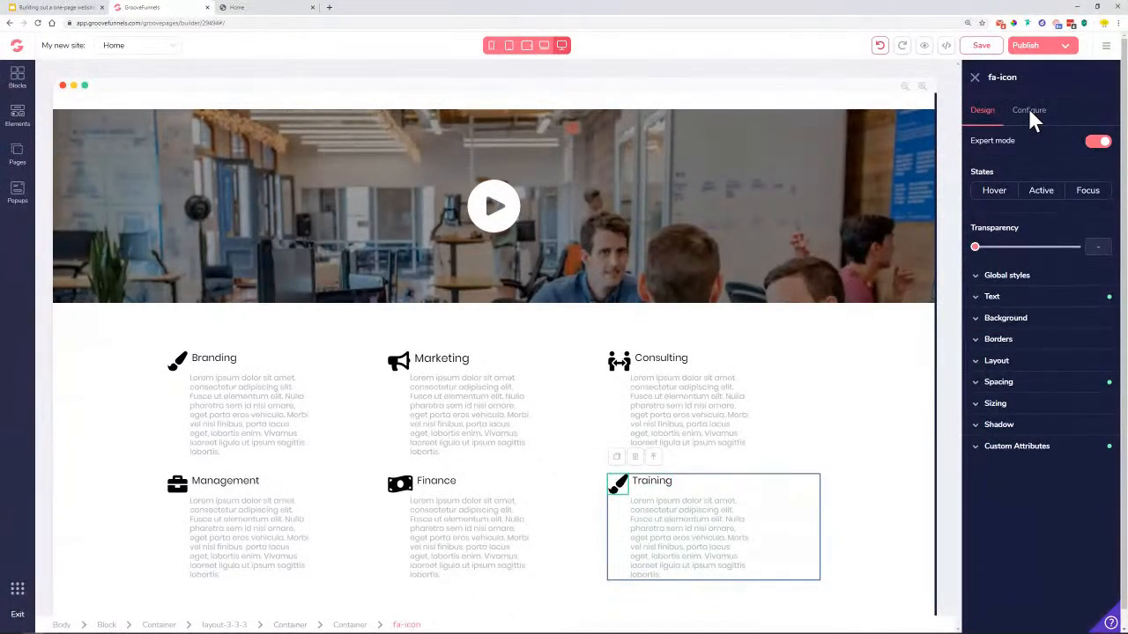
left_click(1032, 114)
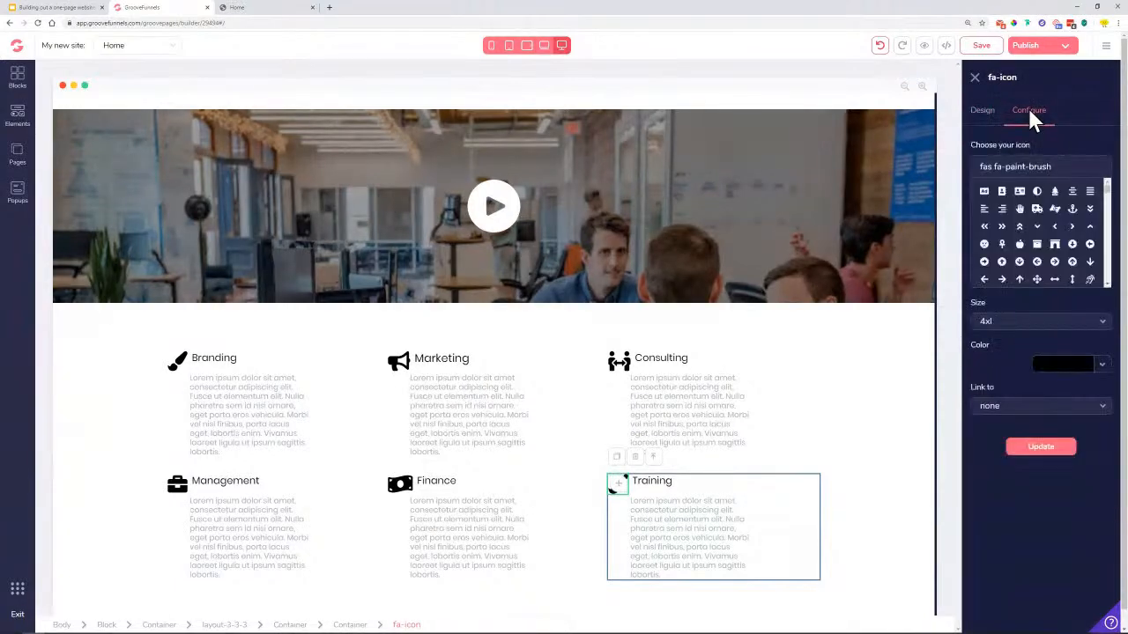
triple_click(1061, 166)
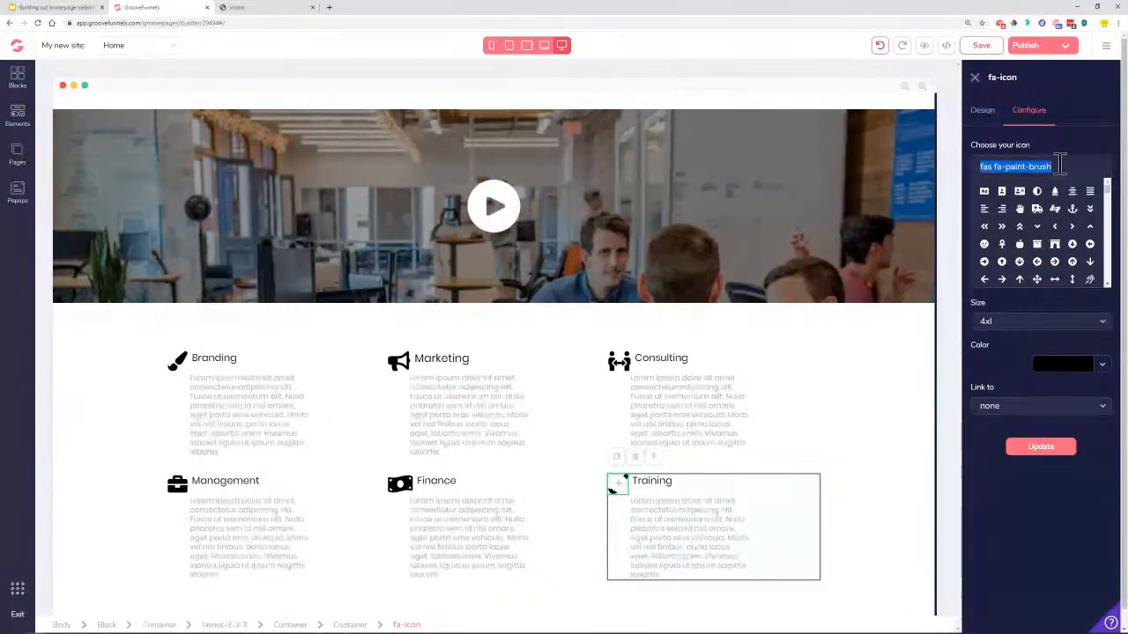
type("book")
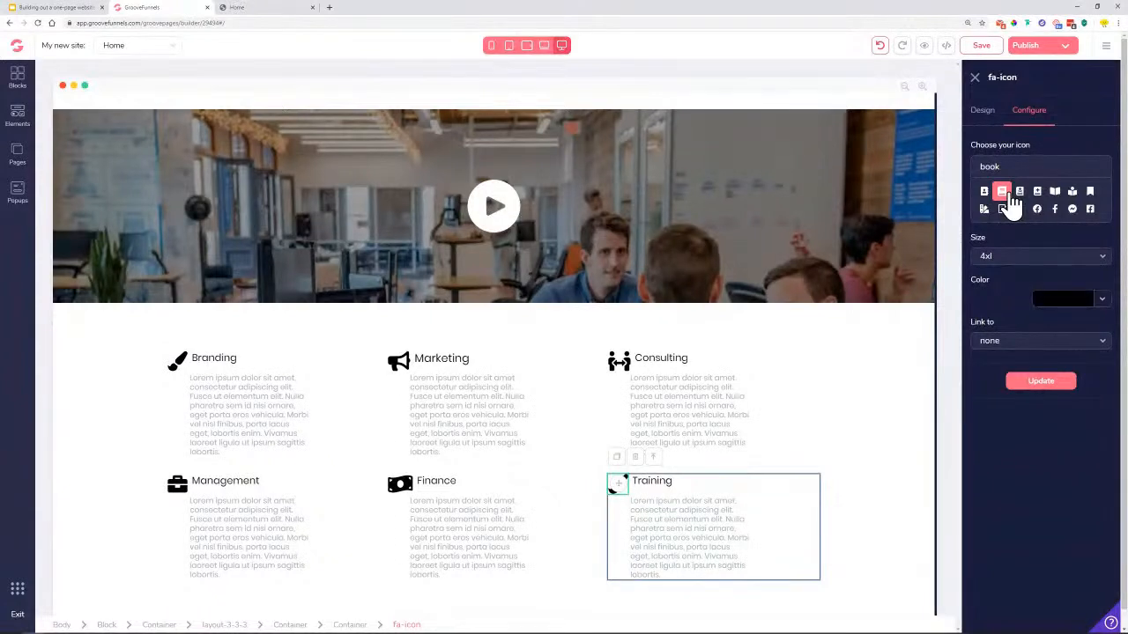
left_click(1007, 197)
left_click(1044, 449)
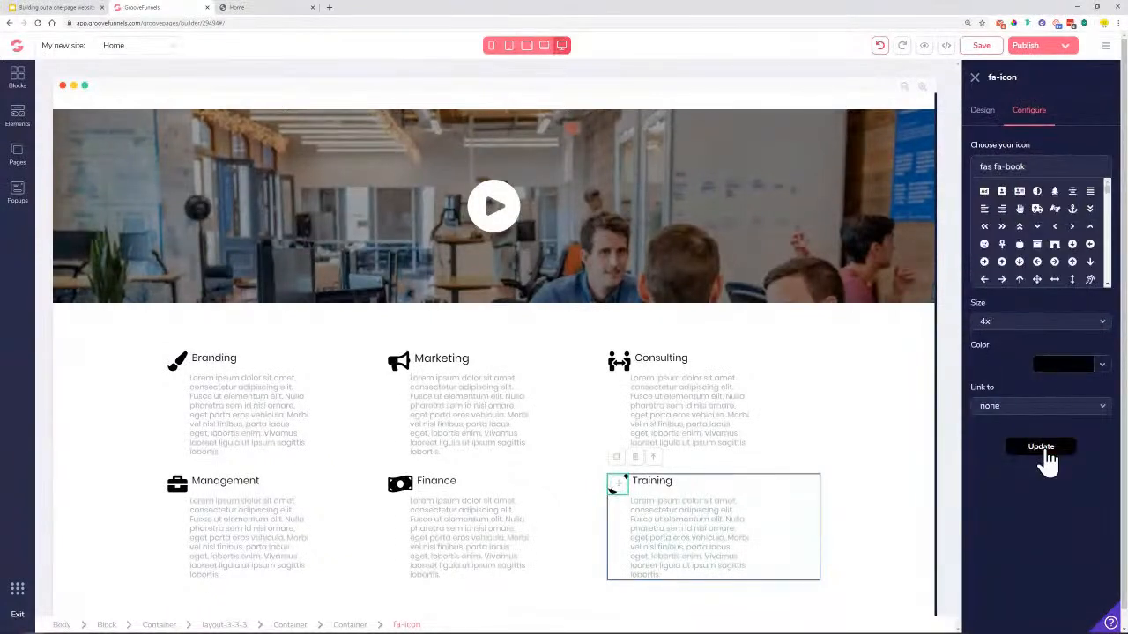
scroll(811, 432, "down", 3)
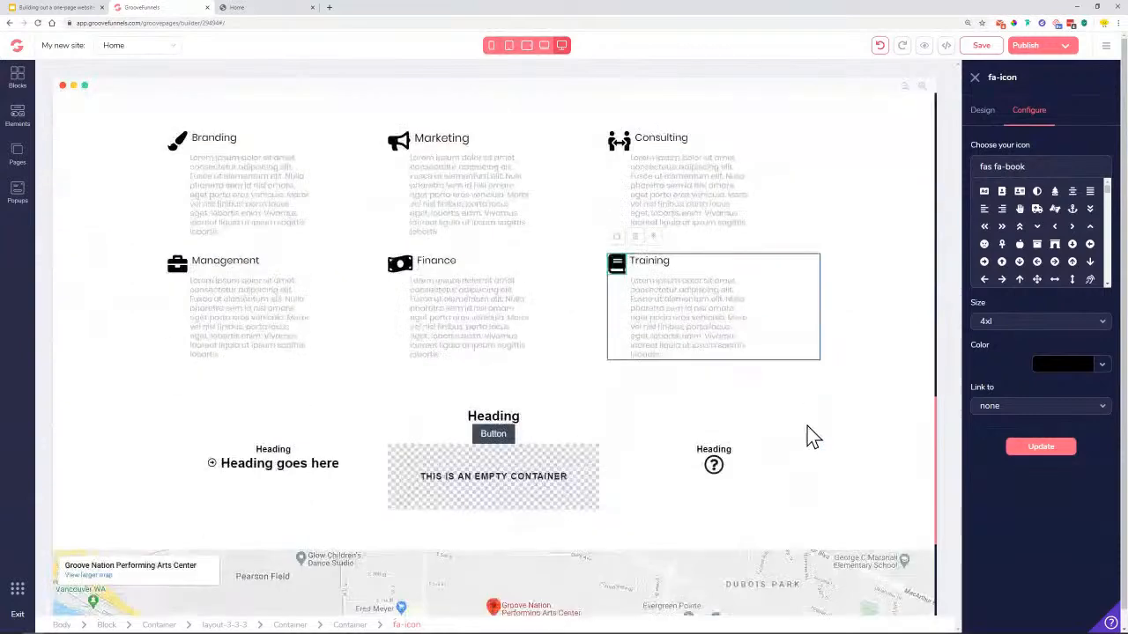
Save the page with the six finished service boxes
scroll(815, 426, "down", 1)
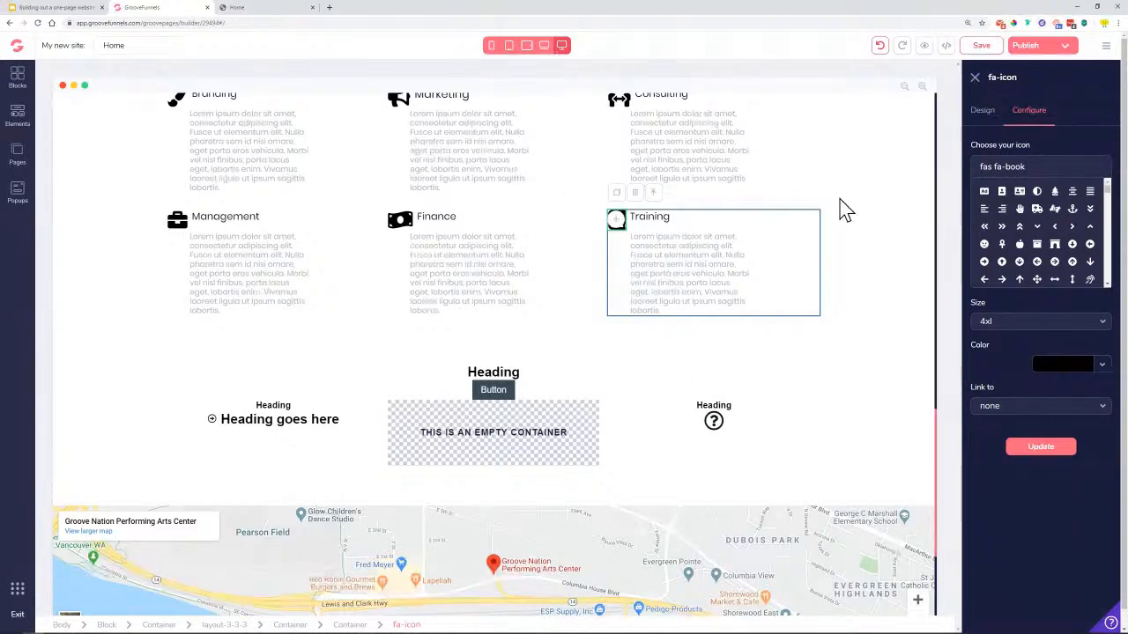
left_click(973, 79)
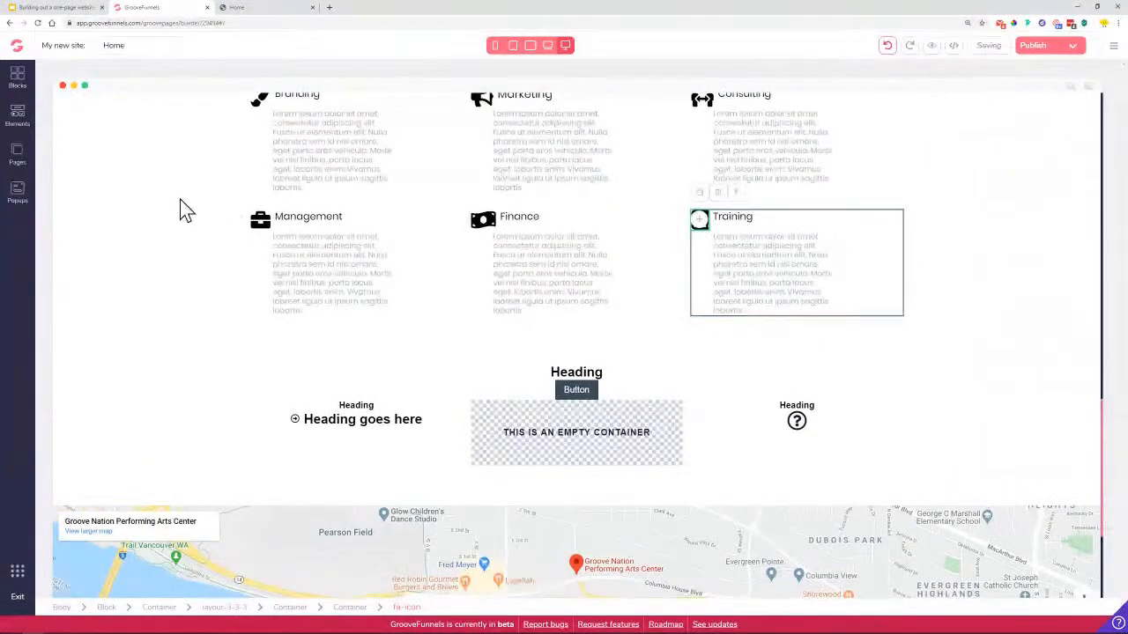
scroll(494, 202, "up", 1)
Copy the 'We're ready to elevate your business, are you?' heading from the live page and select the placeholder Heading
left_click(251, 11)
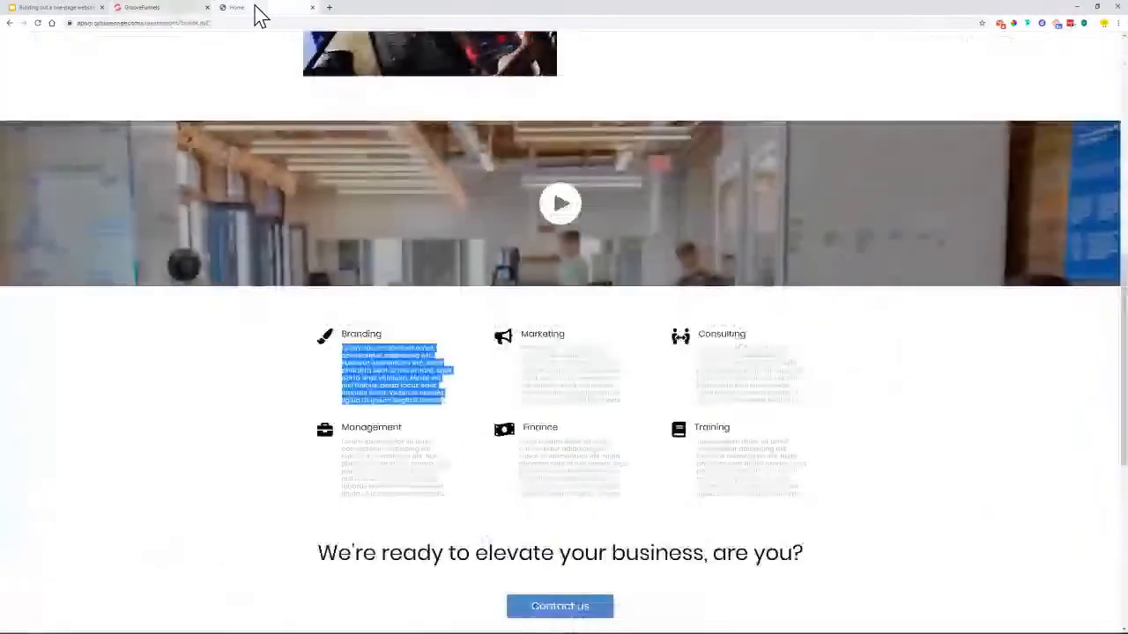
scroll(388, 409, "down", 2)
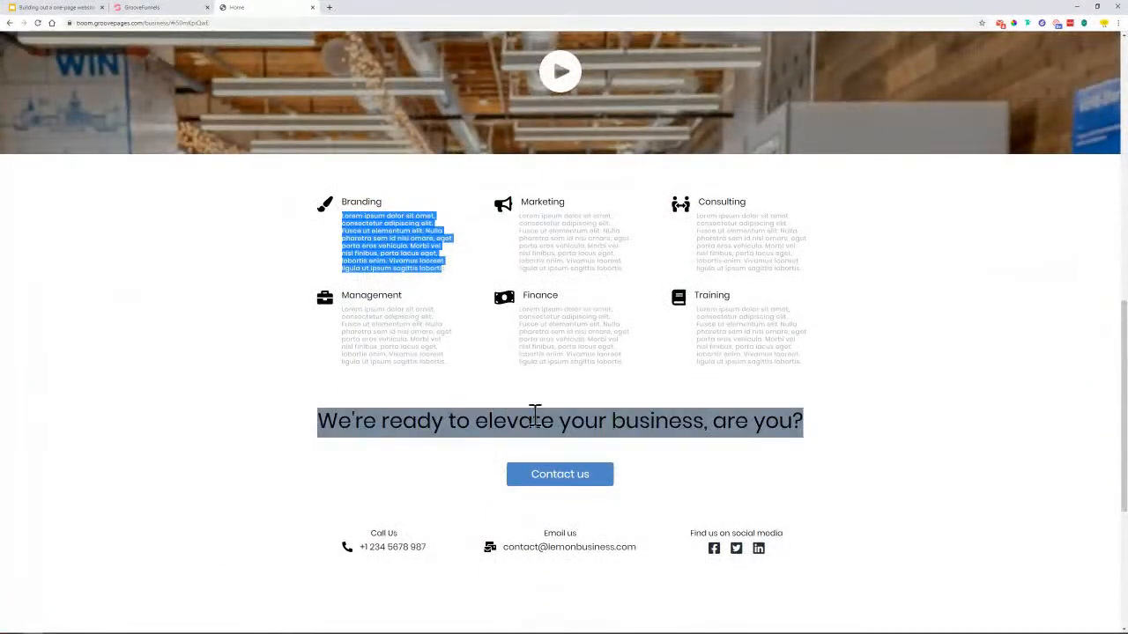
left_click(320, 424)
left_click_drag(320, 424, 803, 422)
right_click(788, 421)
left_click(798, 428)
left_click(180, 11)
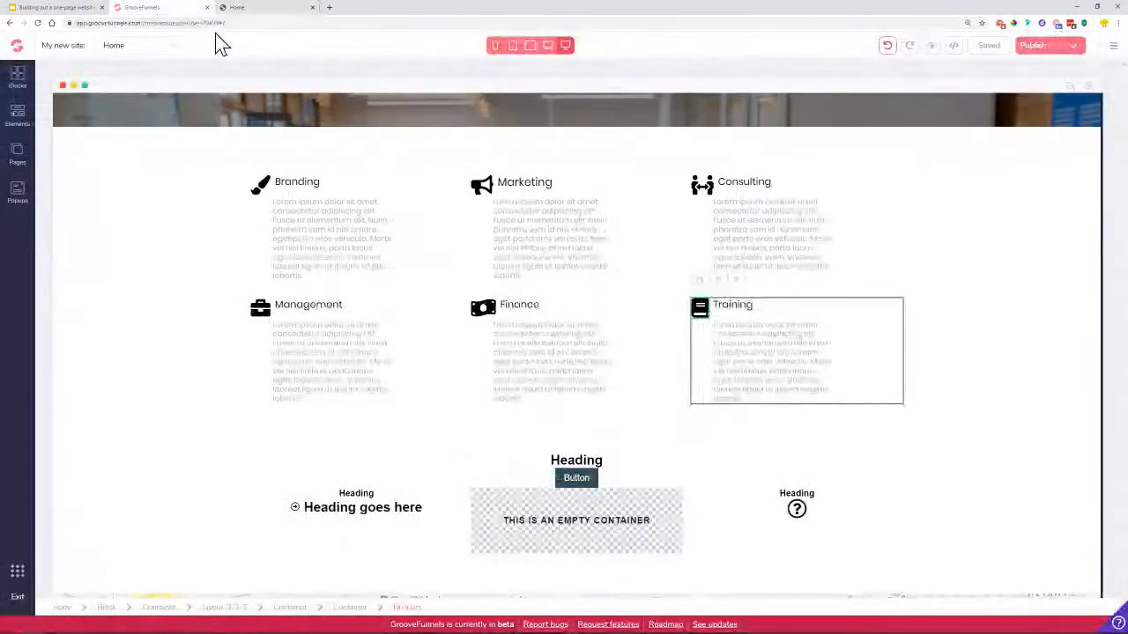
double_click(595, 453)
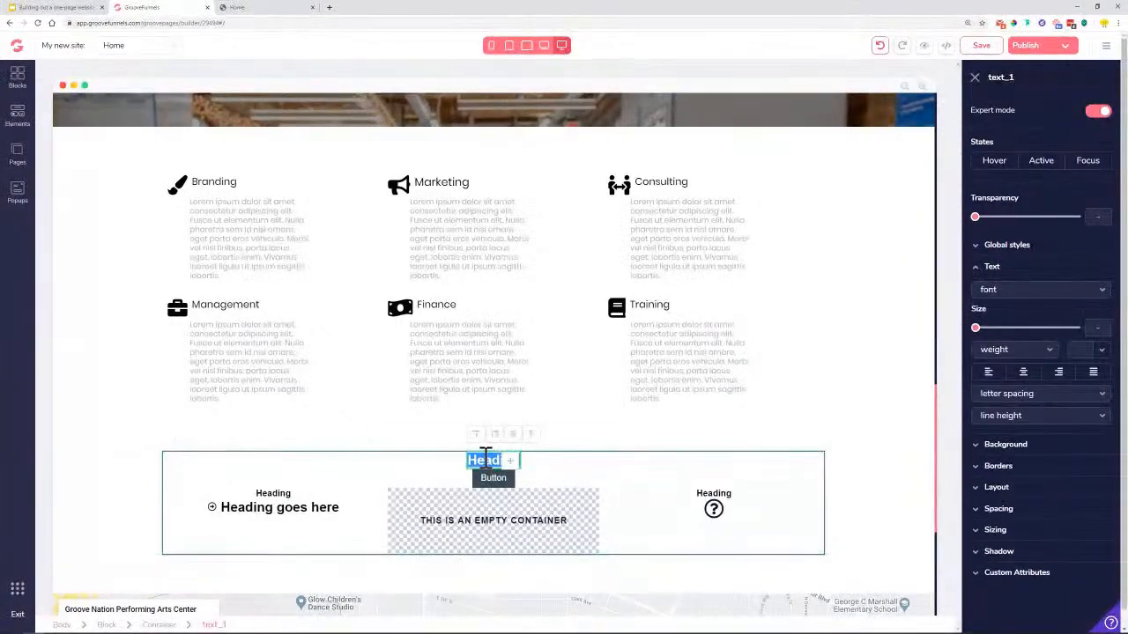
Paste the heading text and style it as black Heading 1
key("ctrl+v")
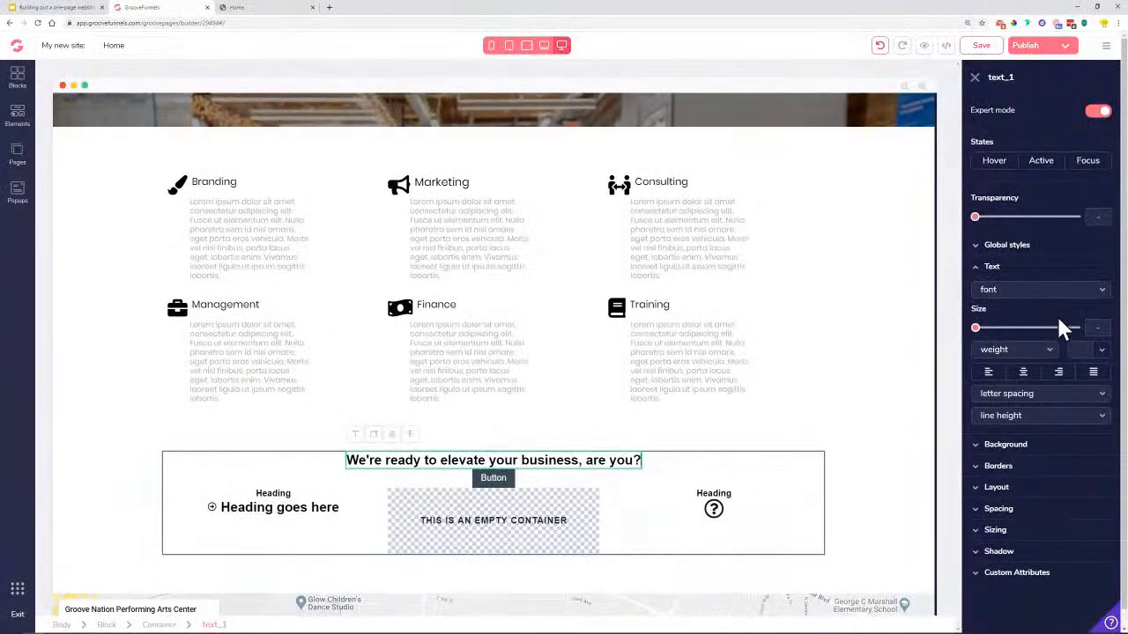
left_click(1022, 250)
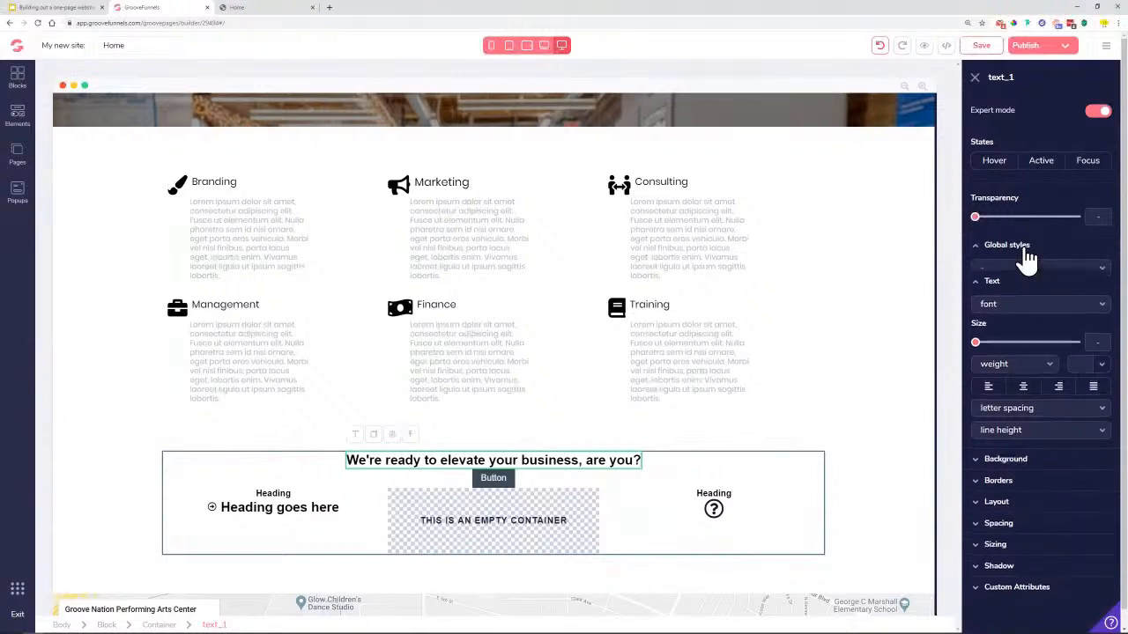
left_click(1026, 270)
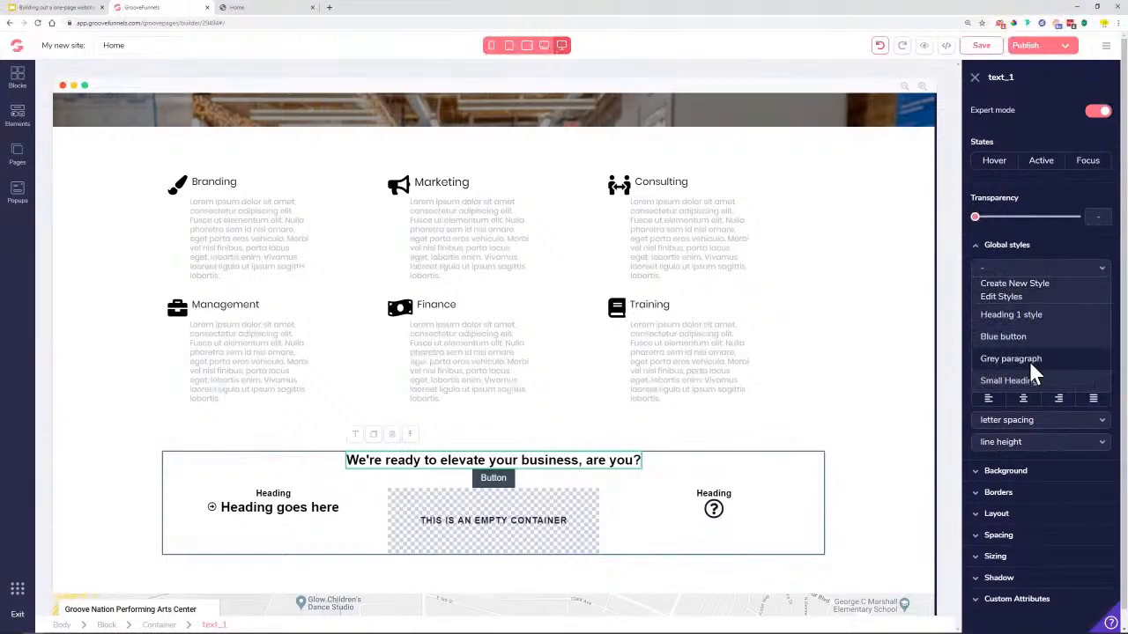
left_click(1061, 315)
left_click(1101, 378)
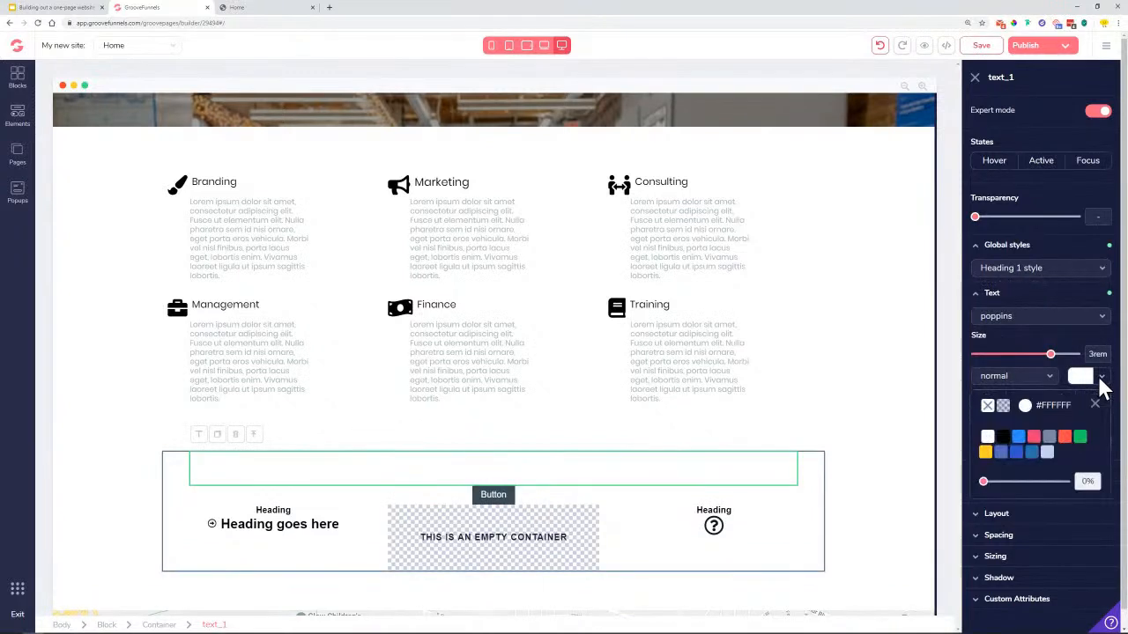
left_click(1005, 440)
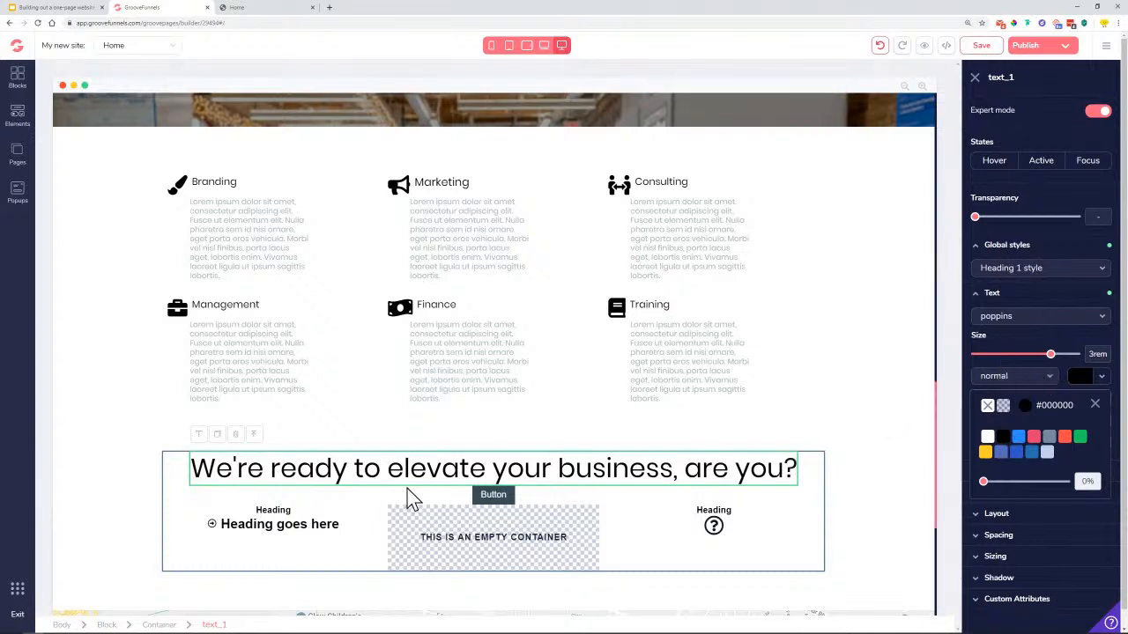
Apply the Blue button style to the button and label it 'Contact us'
left_click(494, 495)
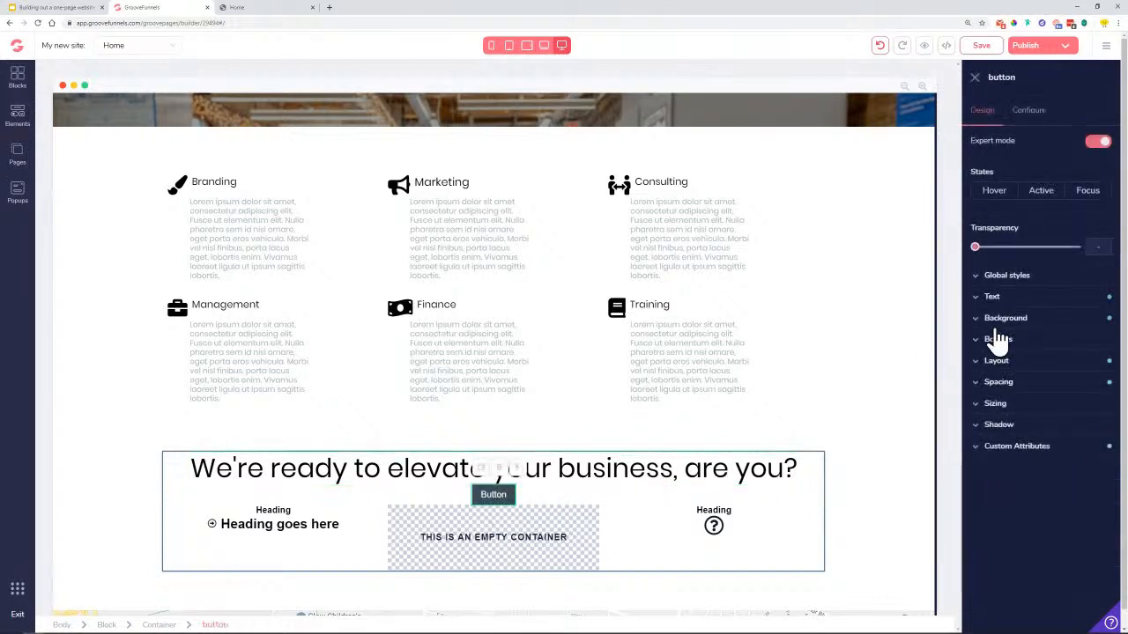
left_click(1038, 280)
left_click(1038, 300)
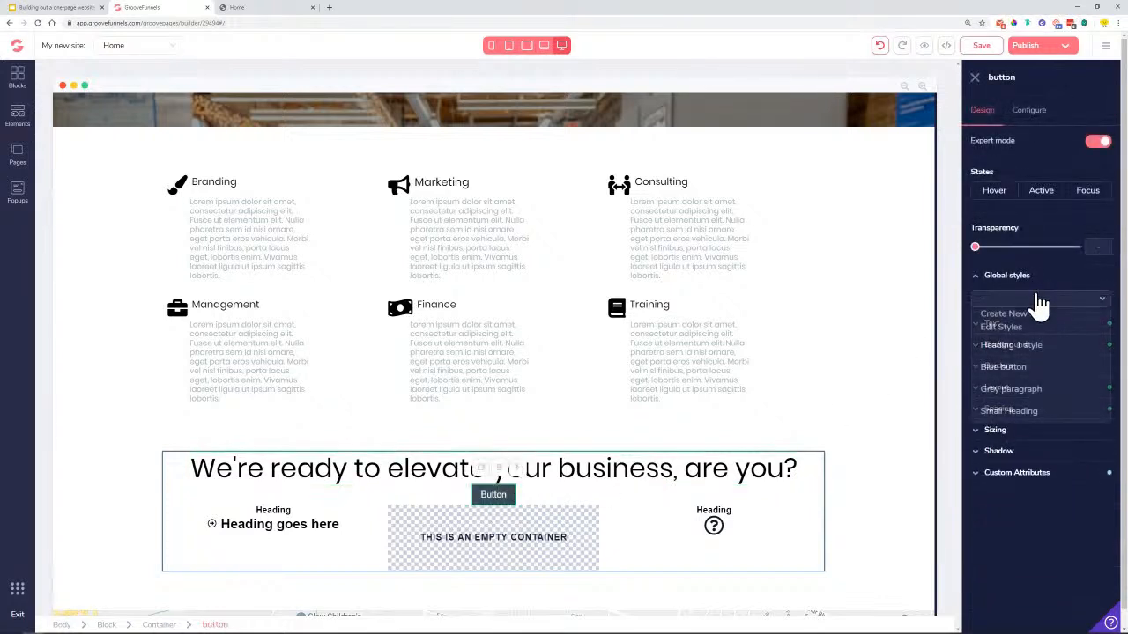
left_click(1024, 373)
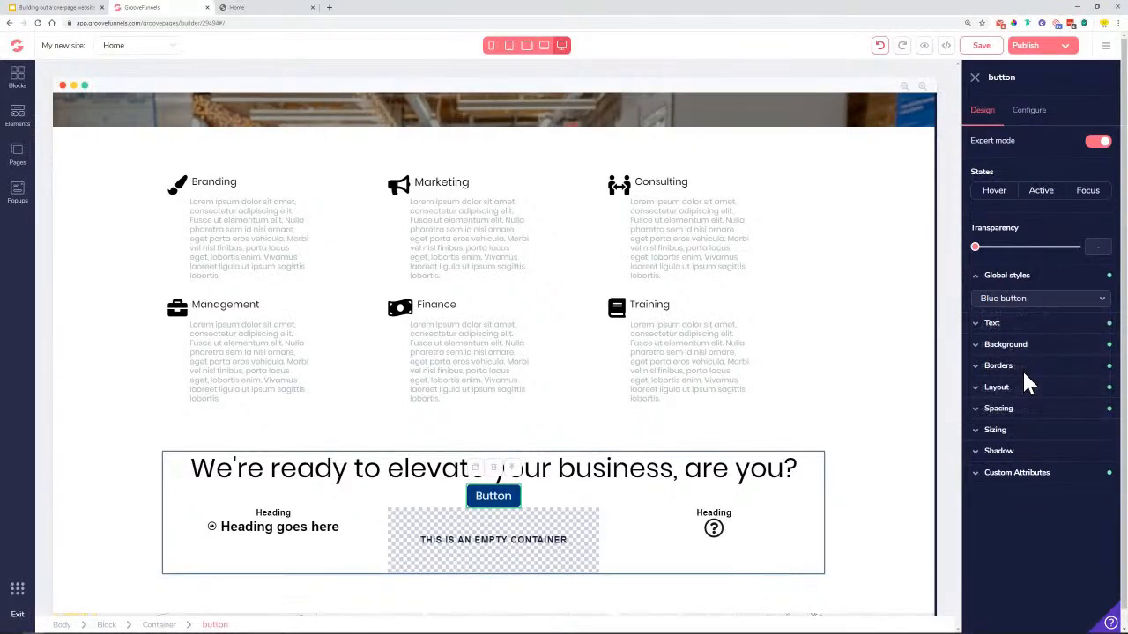
left_click(1022, 110)
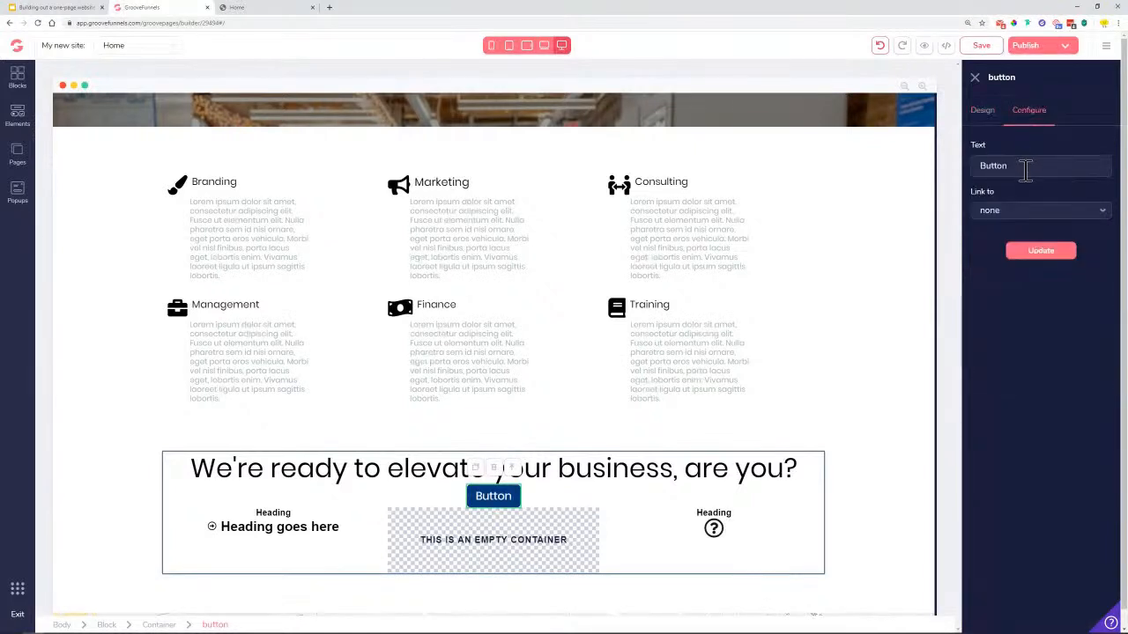
double_click(1024, 168)
type("Conn")
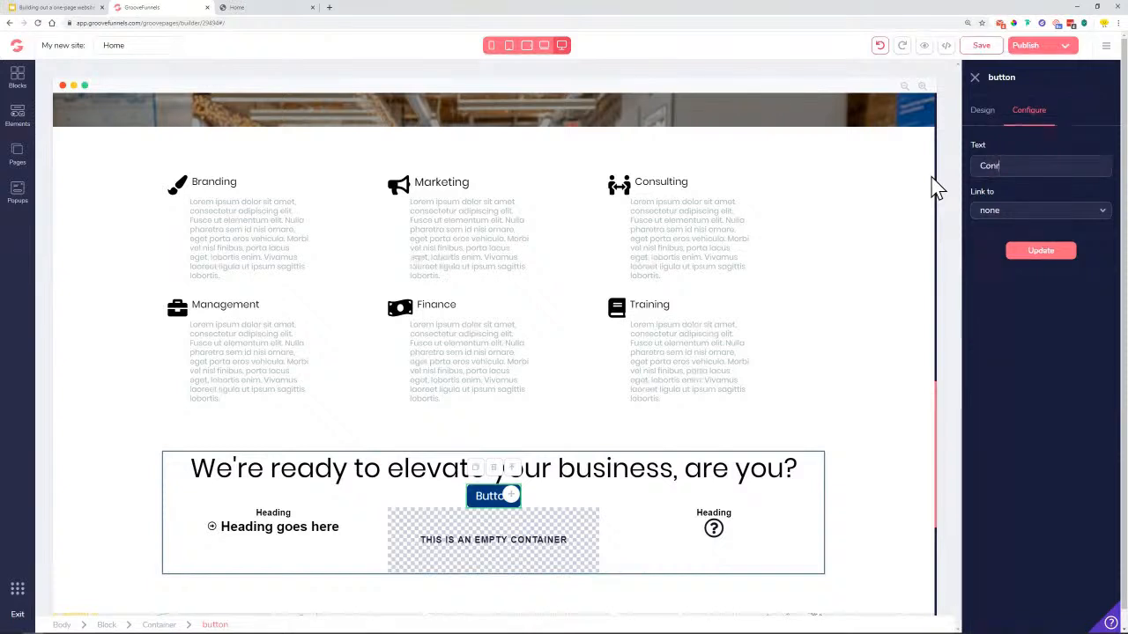
type("act us")
left_click(1040, 253)
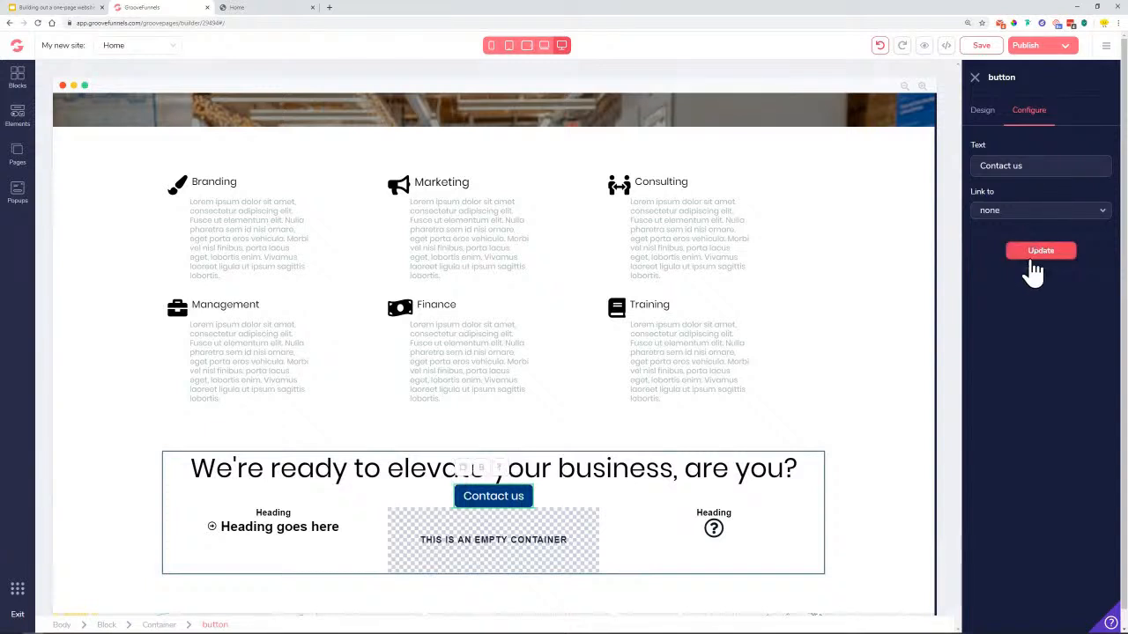
Give the Contact us button a 3.5rem top margin
left_click(983, 130)
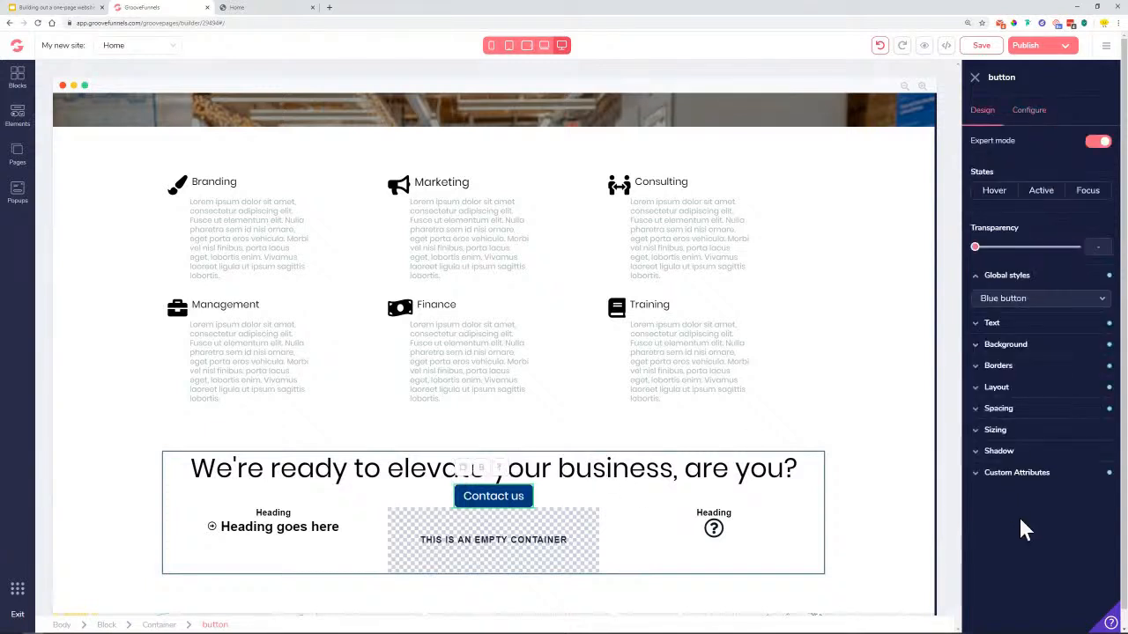
left_click(999, 408)
left_click(1040, 431)
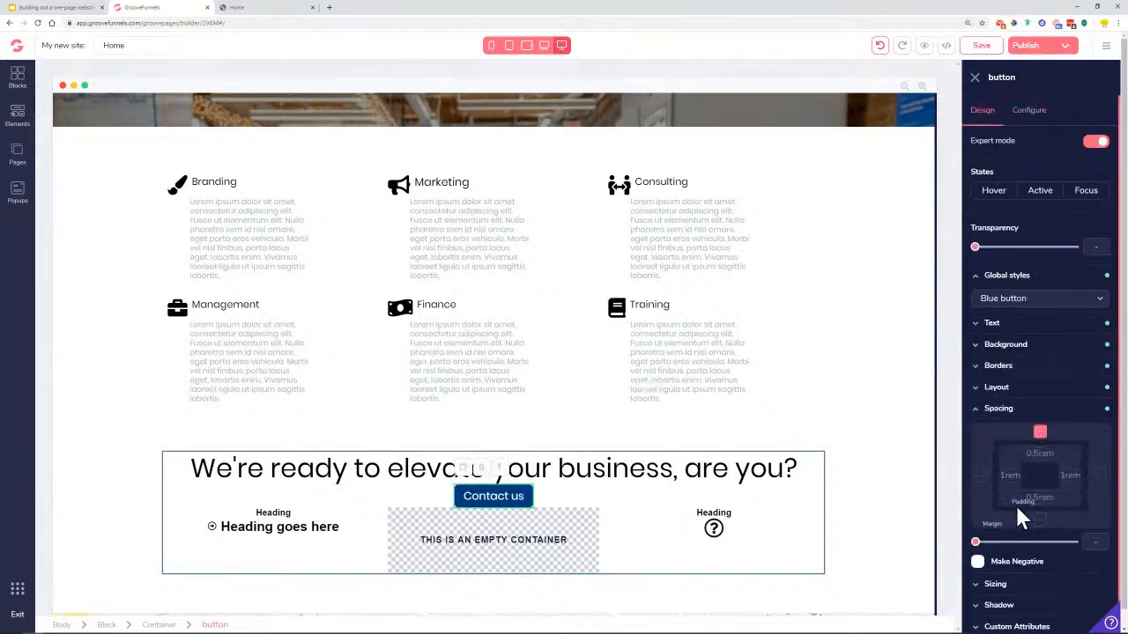
left_click_drag(976, 541, 1039, 564)
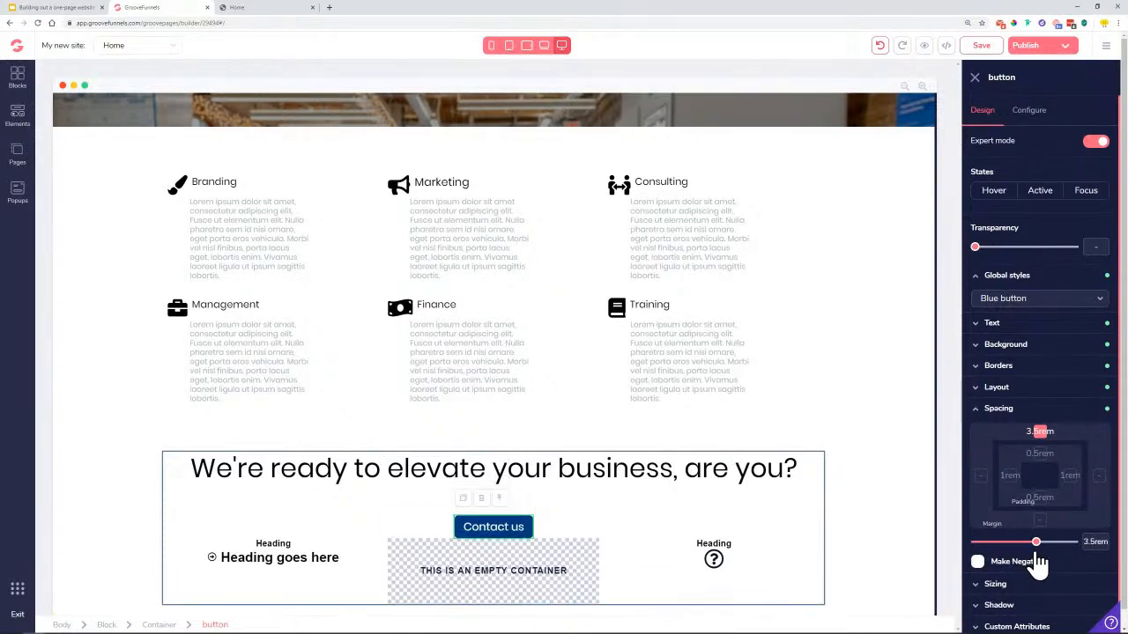
left_click(496, 472)
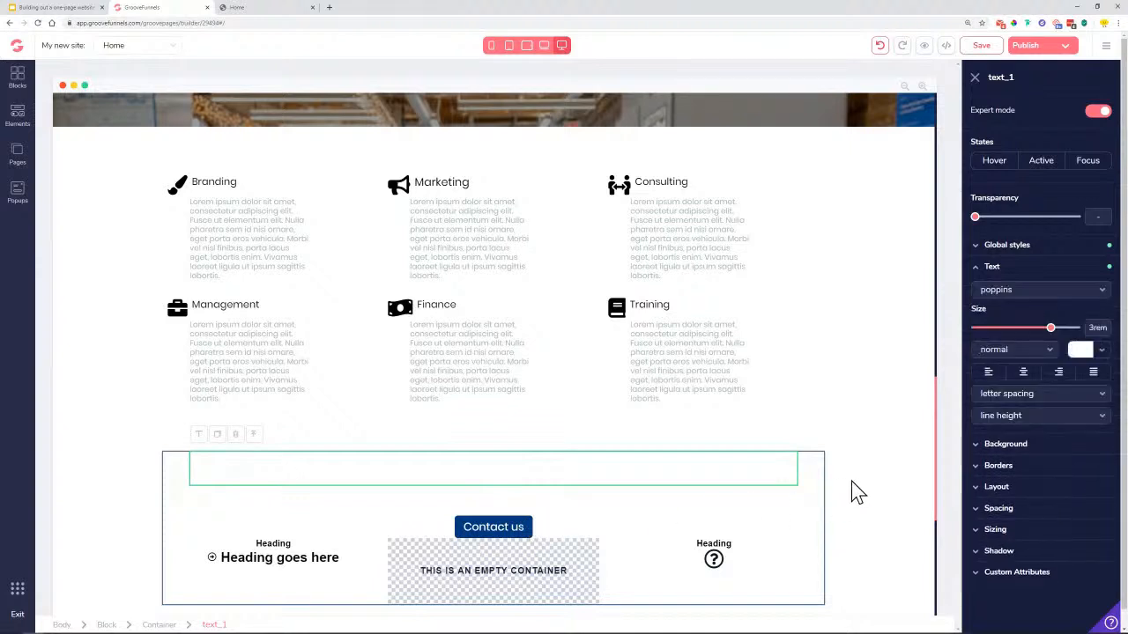
Set the heading text colour to black and compare against the published page
left_click(1102, 351)
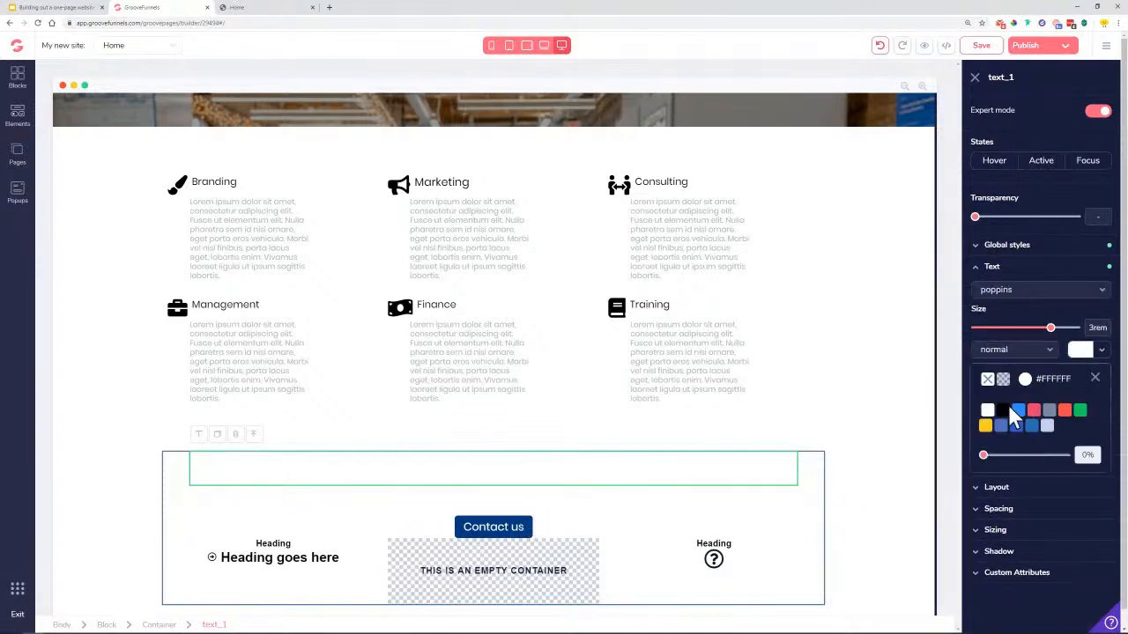
left_click(1002, 412)
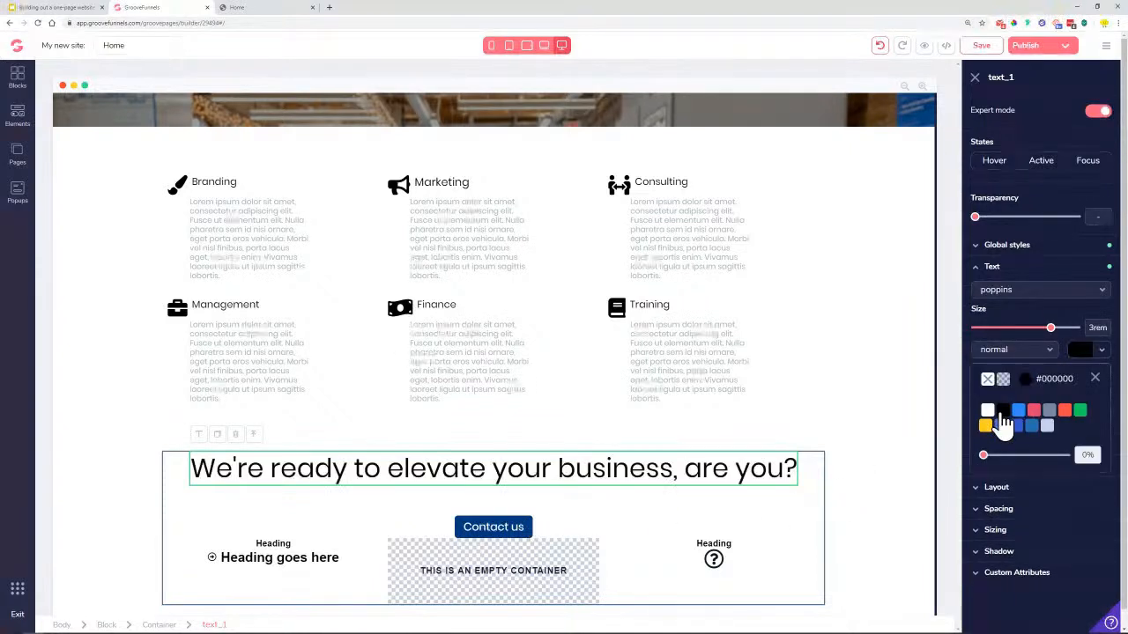
left_click(1096, 378)
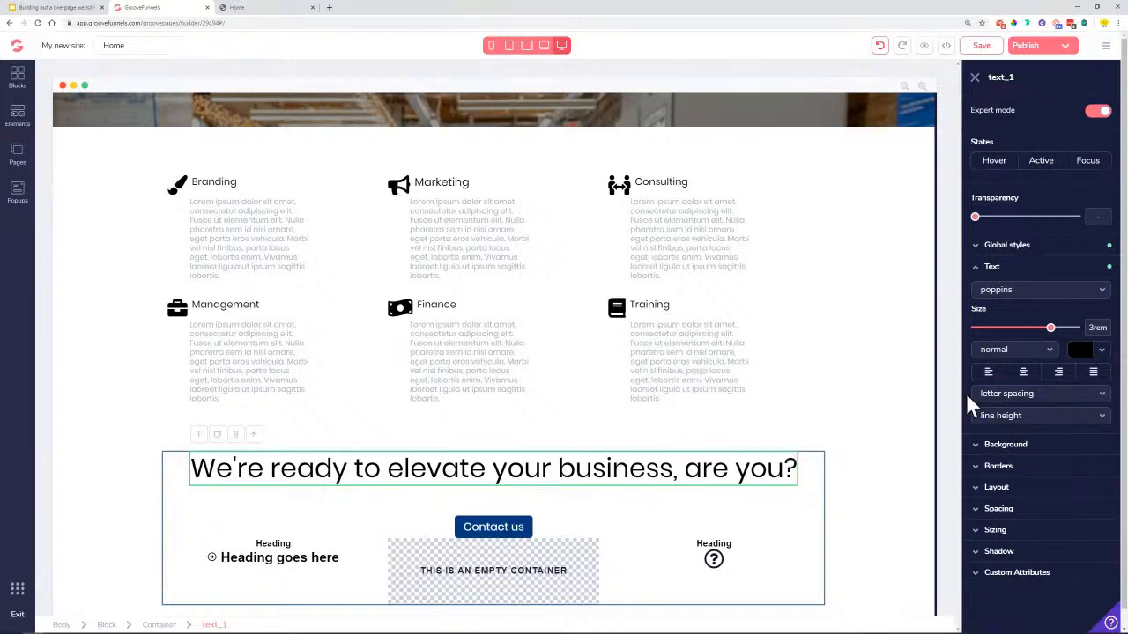
left_click(271, 10)
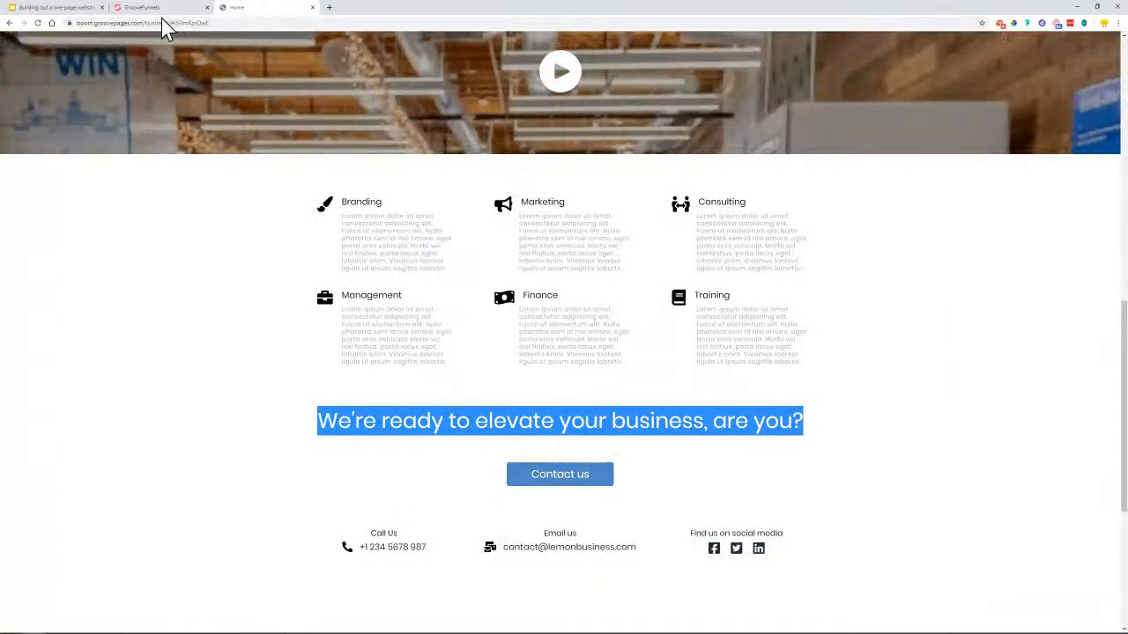
left_click(146, 8)
Add a 1.25rem top margin above the heading
left_click(1023, 510)
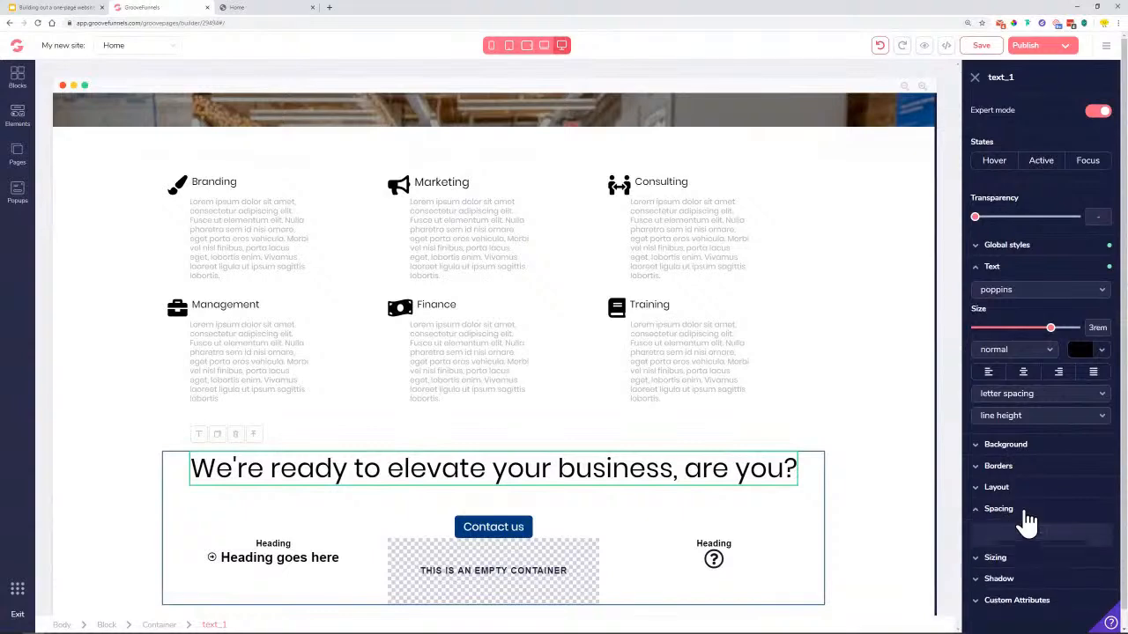
scroll(991, 568, "down", 2)
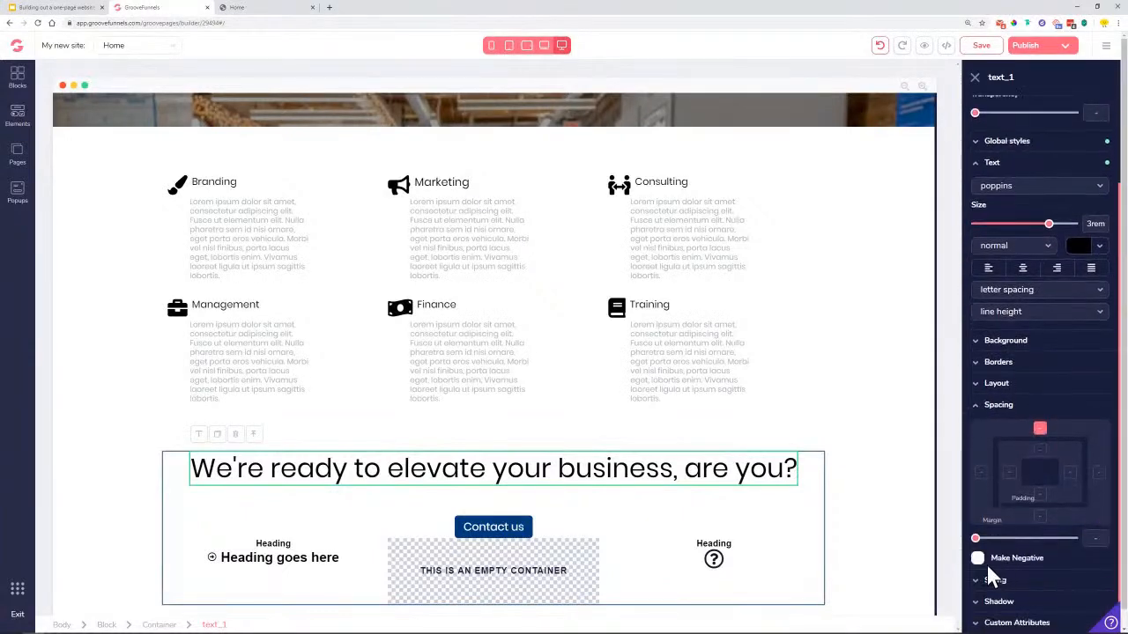
left_click_drag(975, 539, 1003, 539)
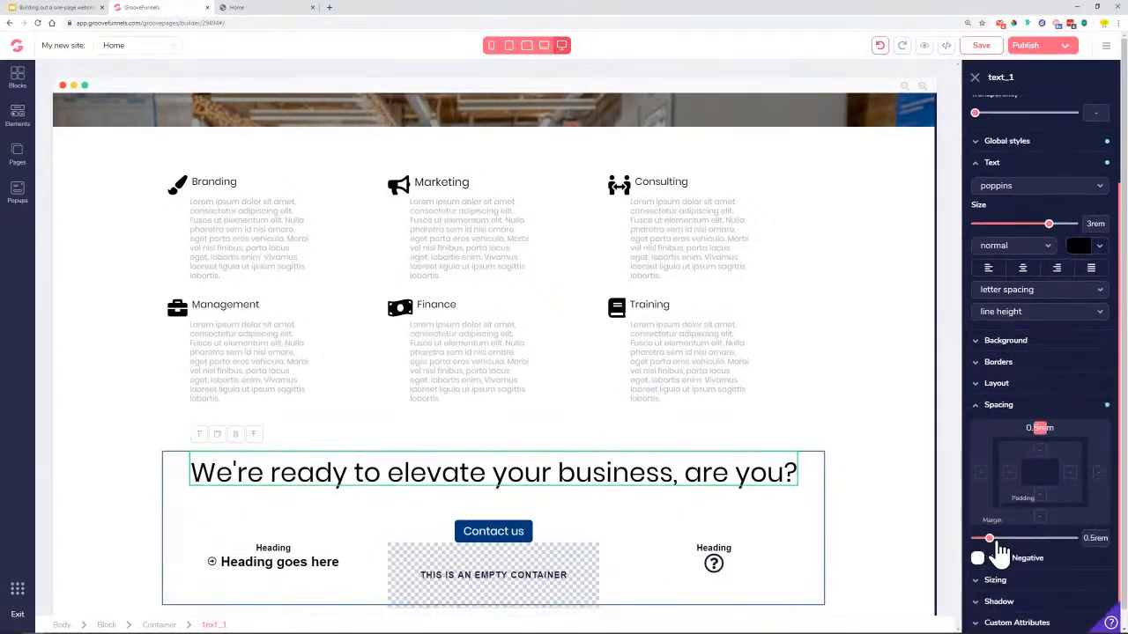
left_click(892, 476)
scroll(334, 493, "down", 3)
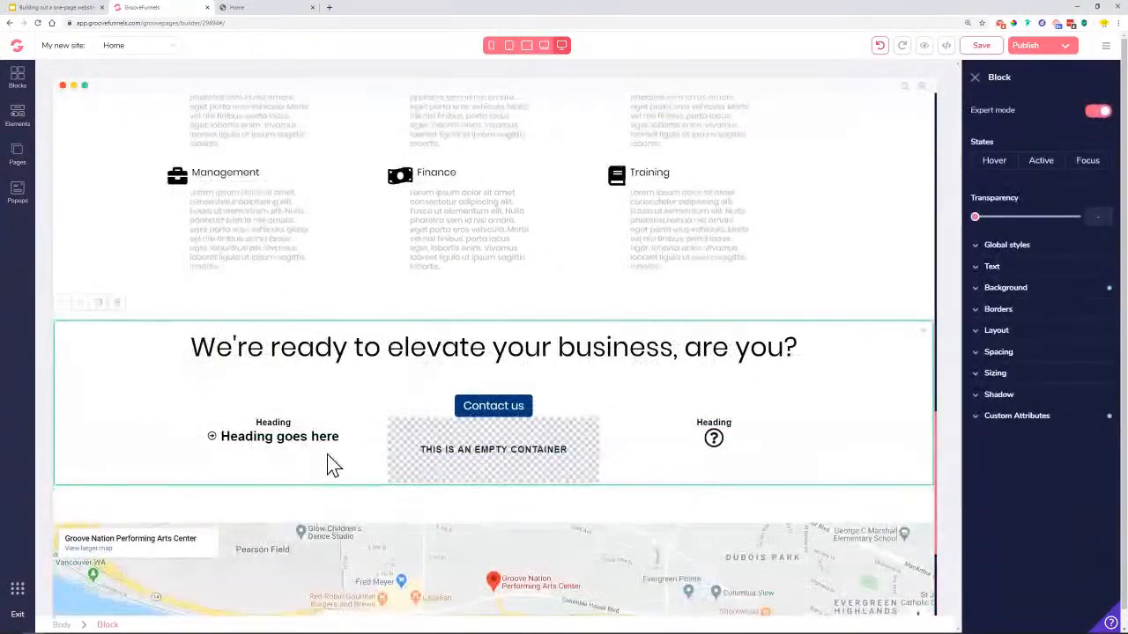
Give the layout-3-3-3 contact row a 6rem top margin, then save
left_click(369, 448)
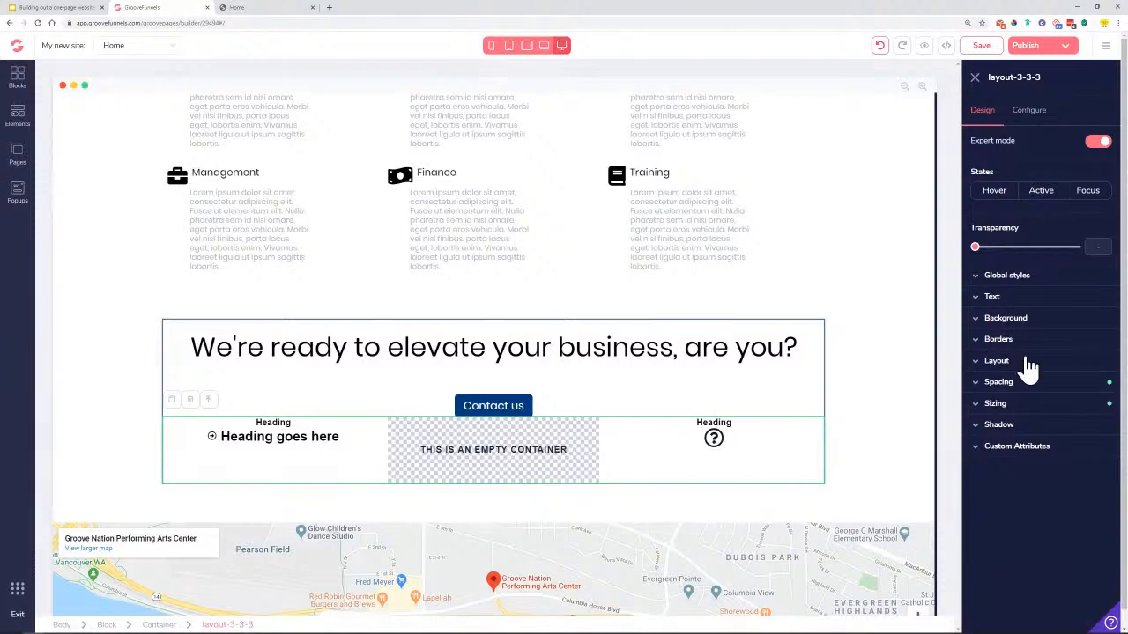
left_click(1031, 386)
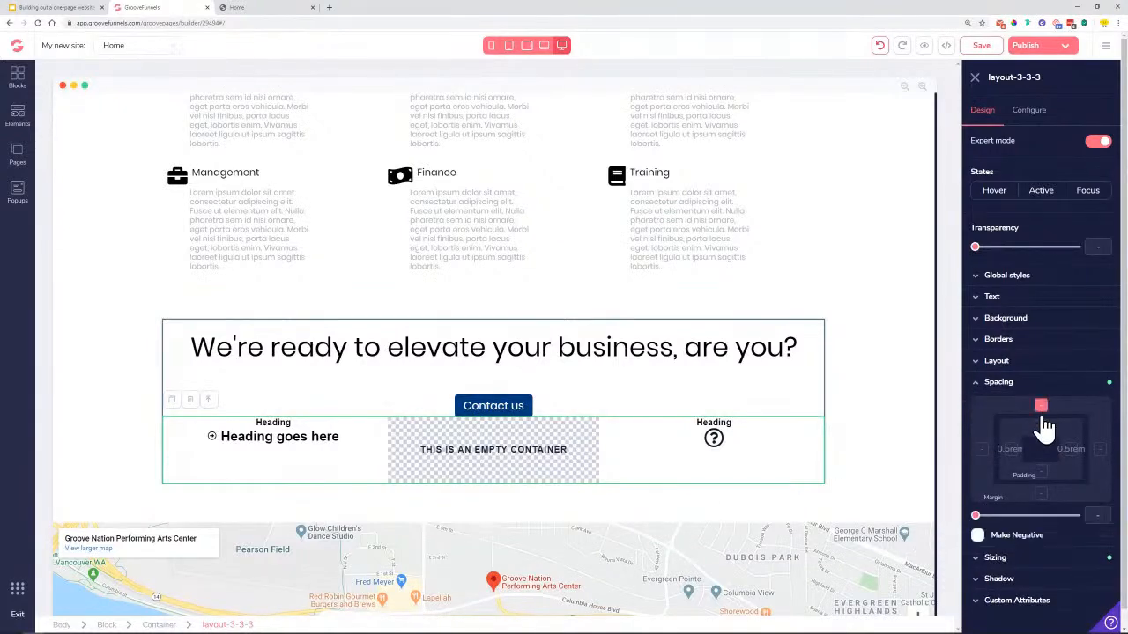
left_click_drag(975, 516, 1066, 540)
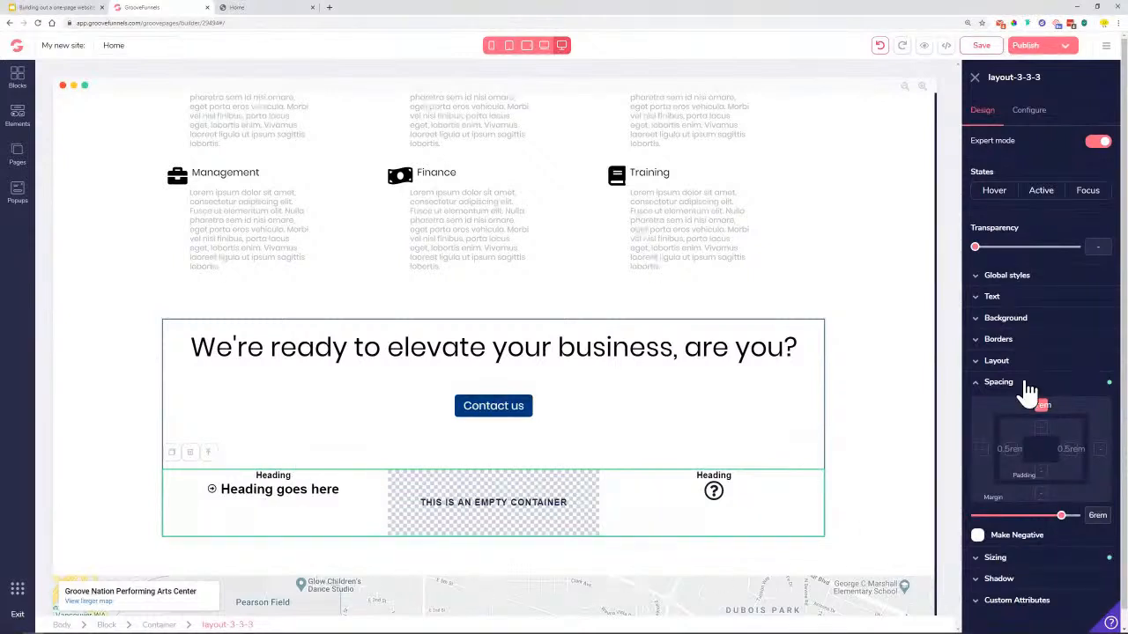
left_click(981, 49)
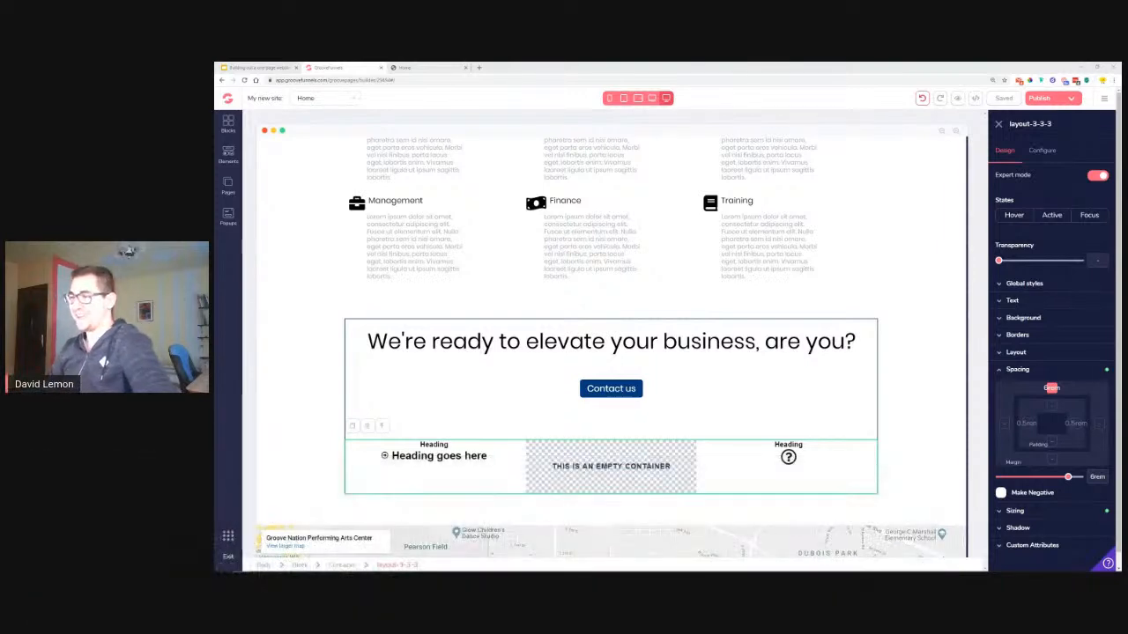
Copy 'Call Us' from the reference page and select the contact row's 'Heading' word
left_click(430, 68)
scroll(687, 397, "down", 3)
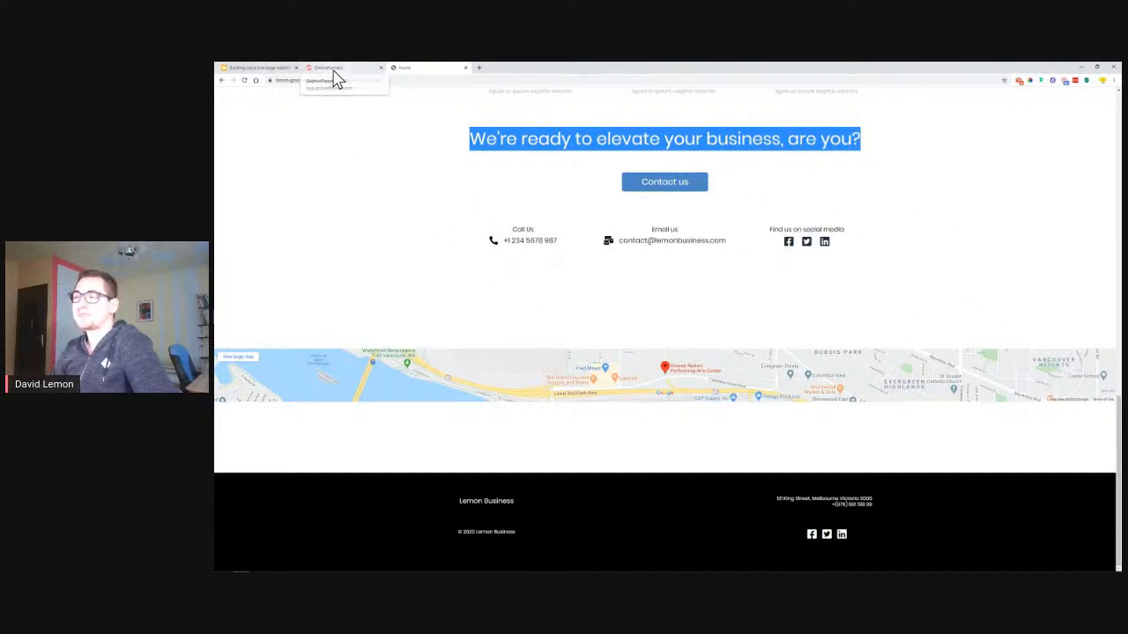
left_click_drag(499, 227, 555, 240)
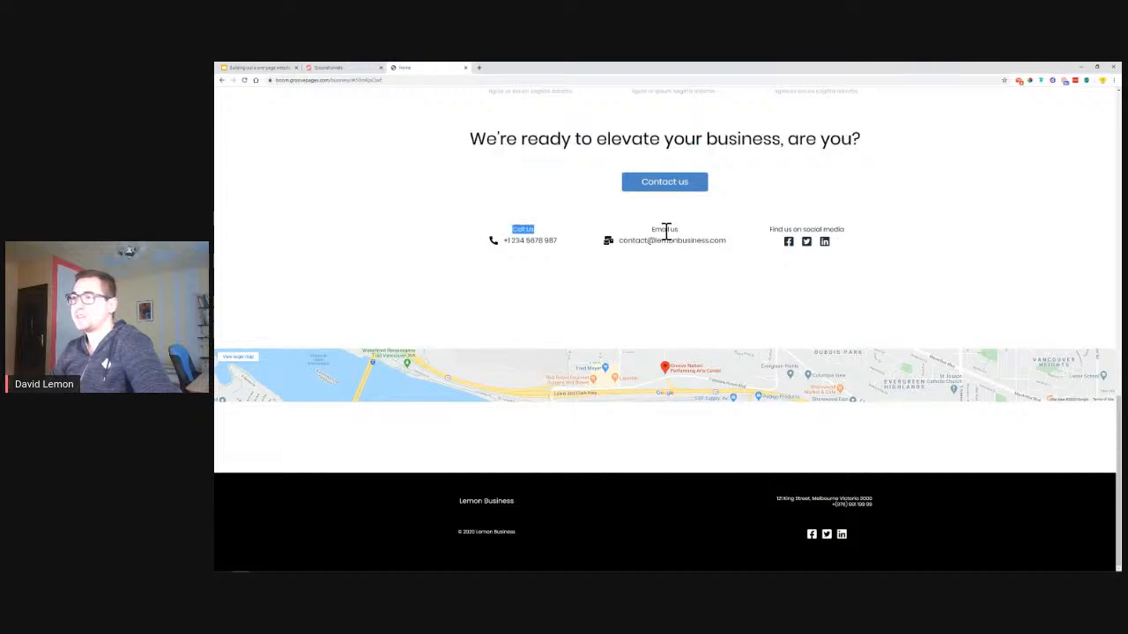
right_click(524, 229)
left_click(539, 235)
left_click(333, 68)
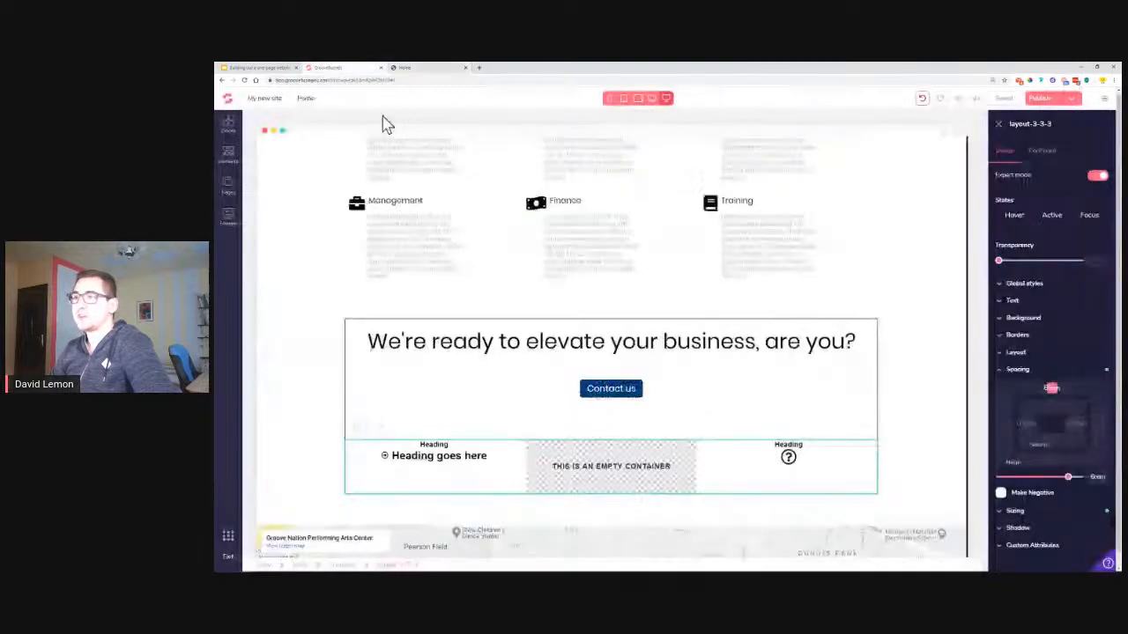
double_click(434, 444)
Paste 'Call Us' over the Heading label and style it Small Heading at 1.125rem
right_click(428, 444)
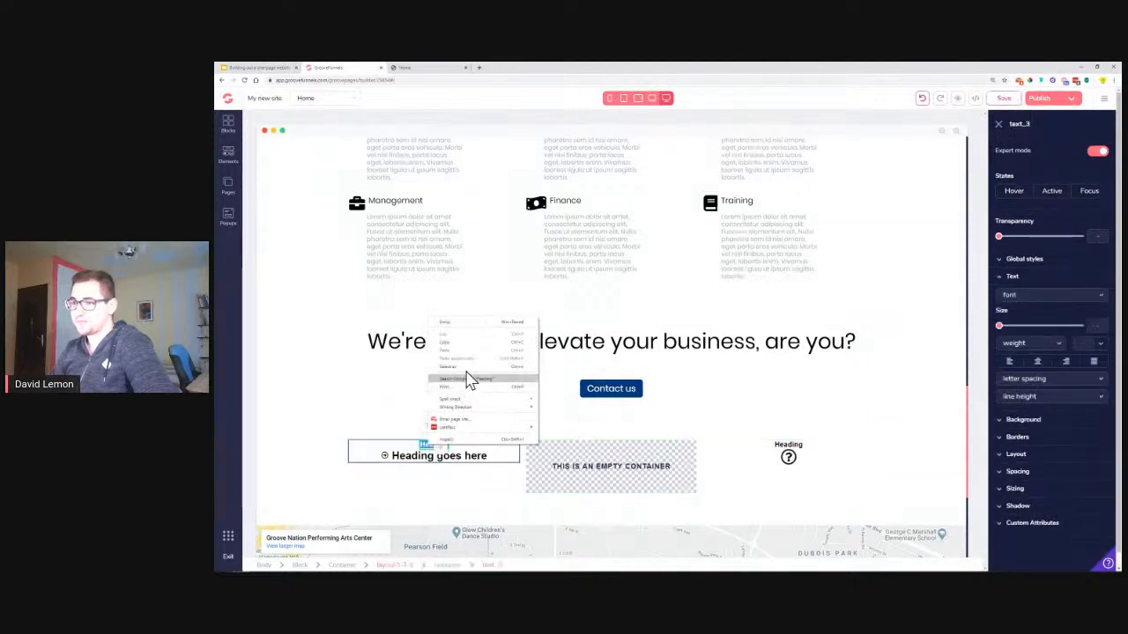
left_click(428, 445)
right_click(427, 444)
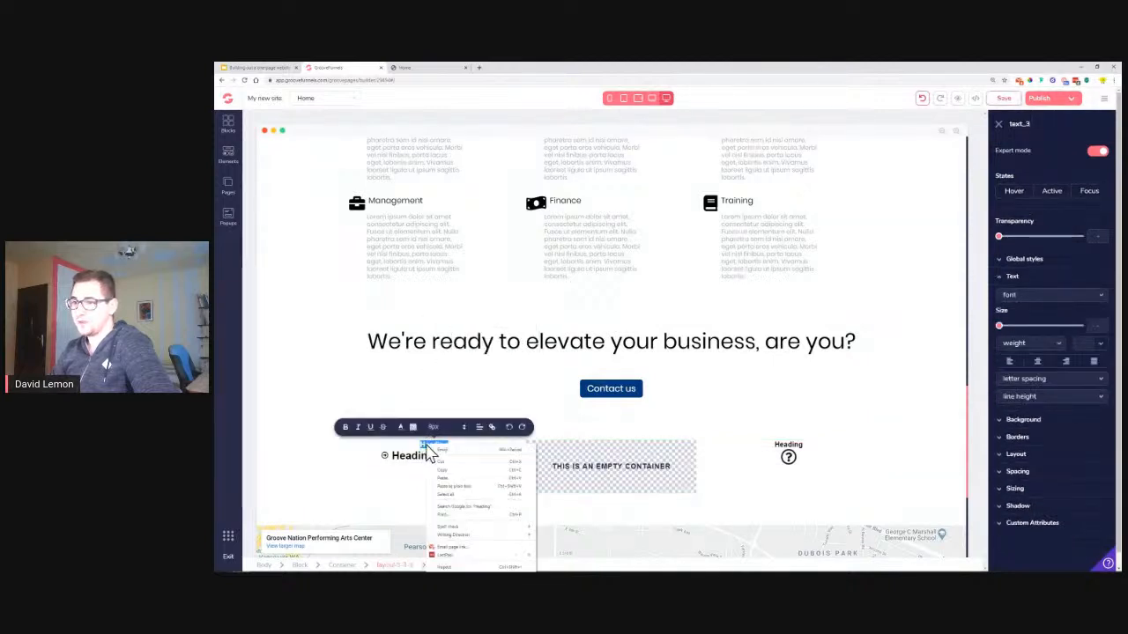
left_click(457, 481)
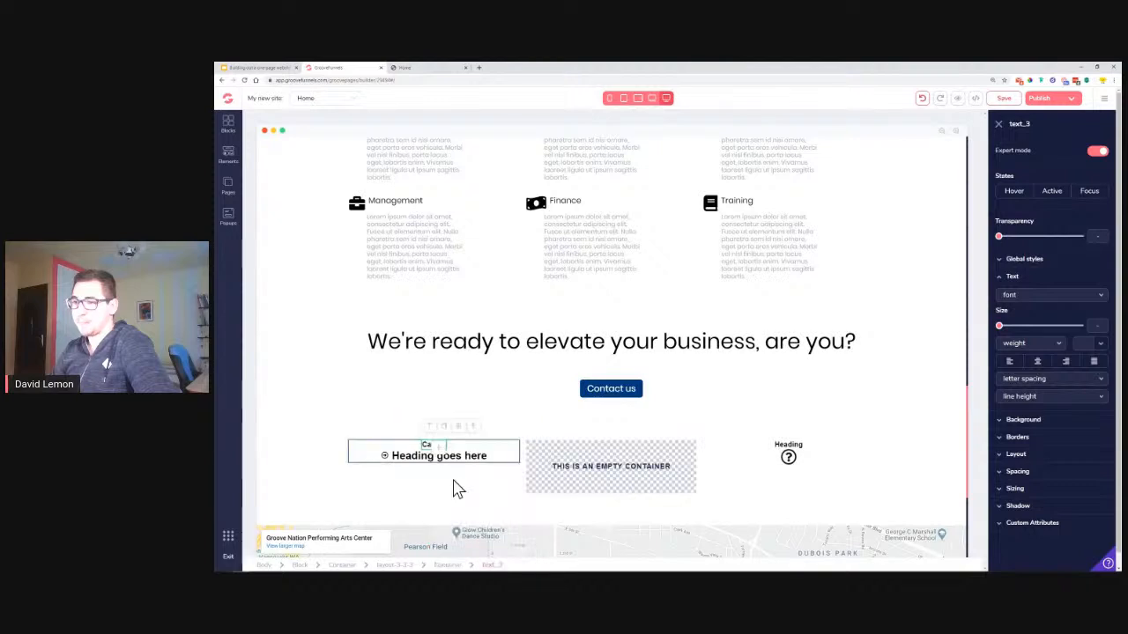
left_click(1025, 265)
left_click(1033, 281)
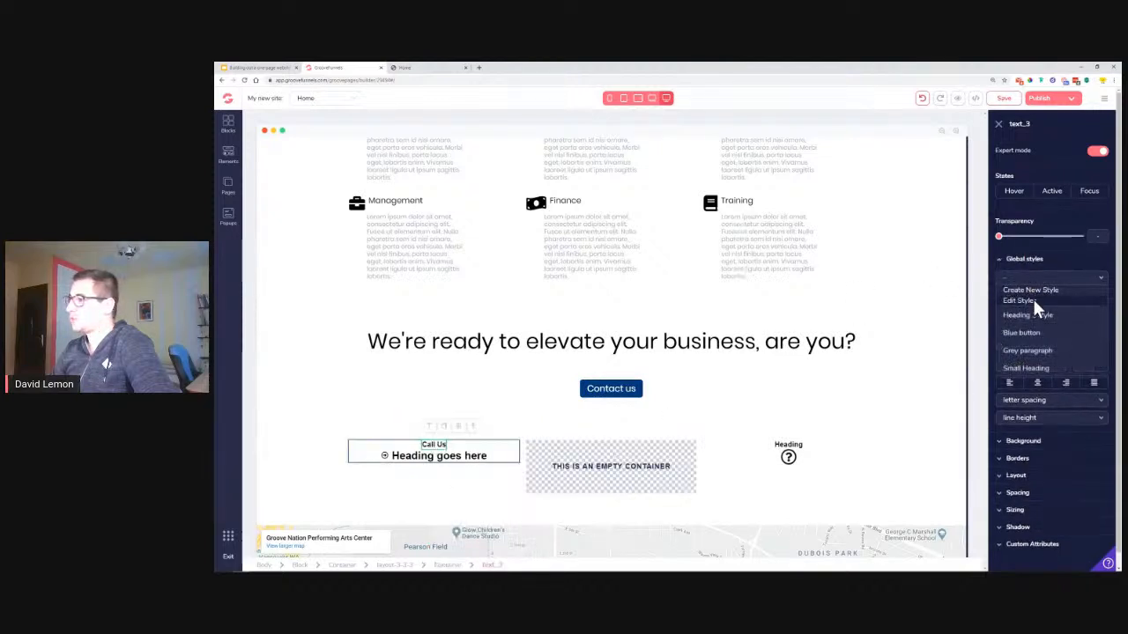
left_click(1033, 367)
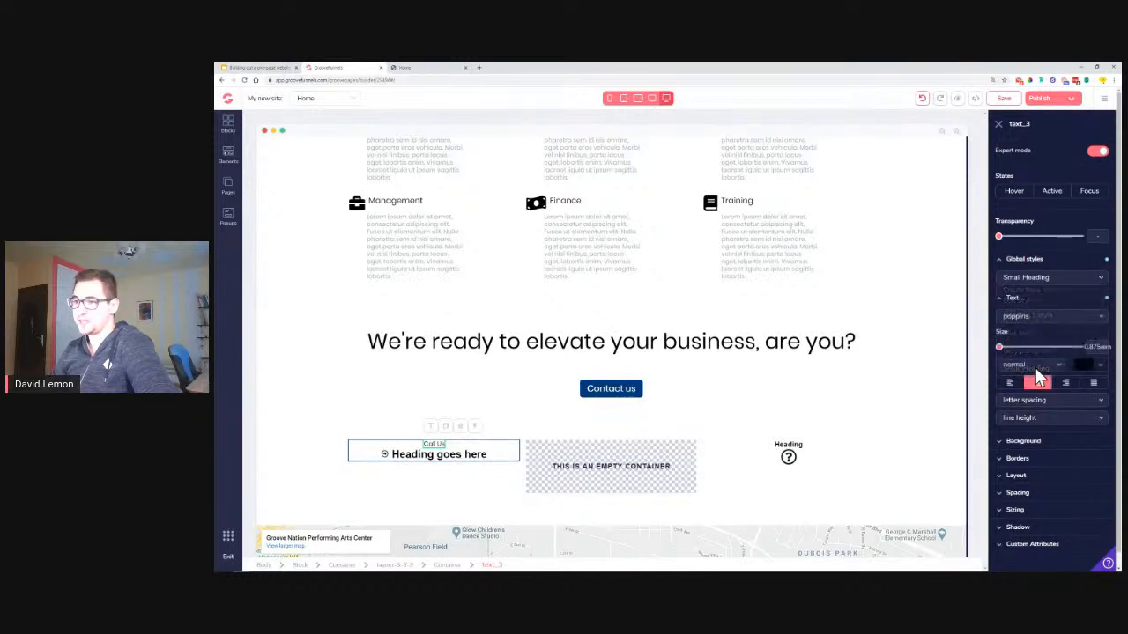
left_click_drag(1000, 348, 1027, 349)
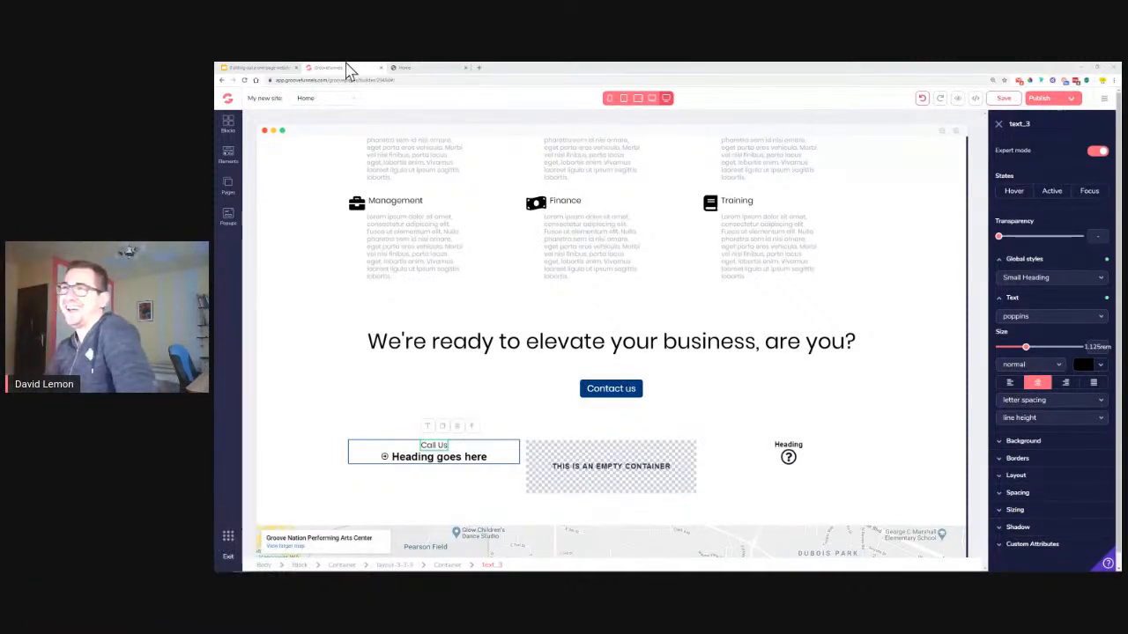
Copy the phone number from the reference page and select the 'Heading goes here' text
left_click(405, 70)
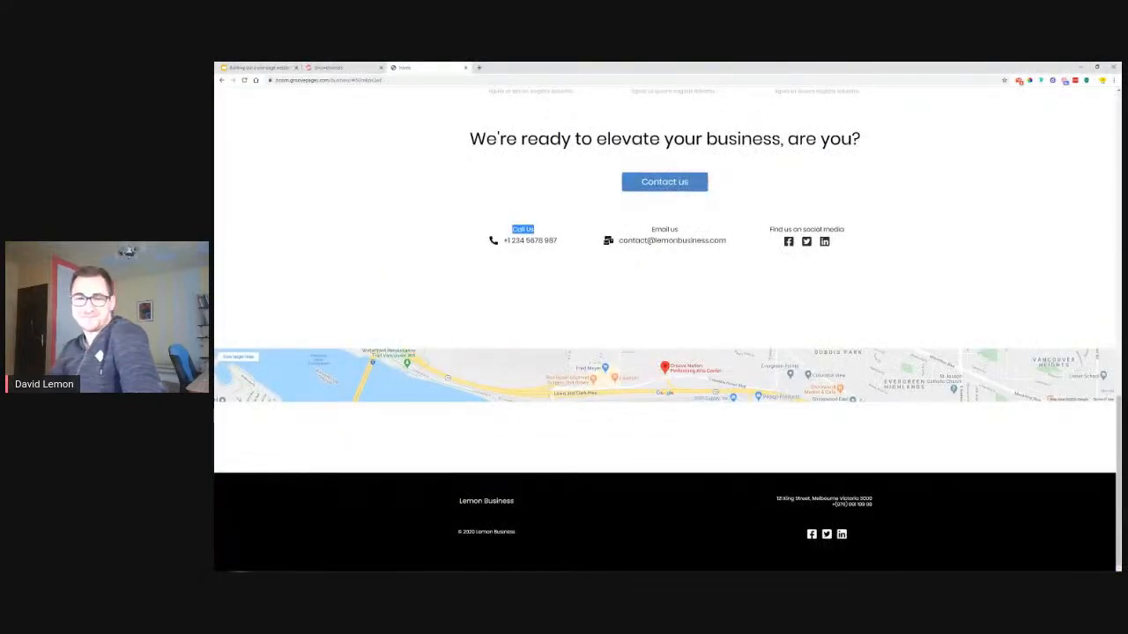
scroll(479, 411, "up", 3)
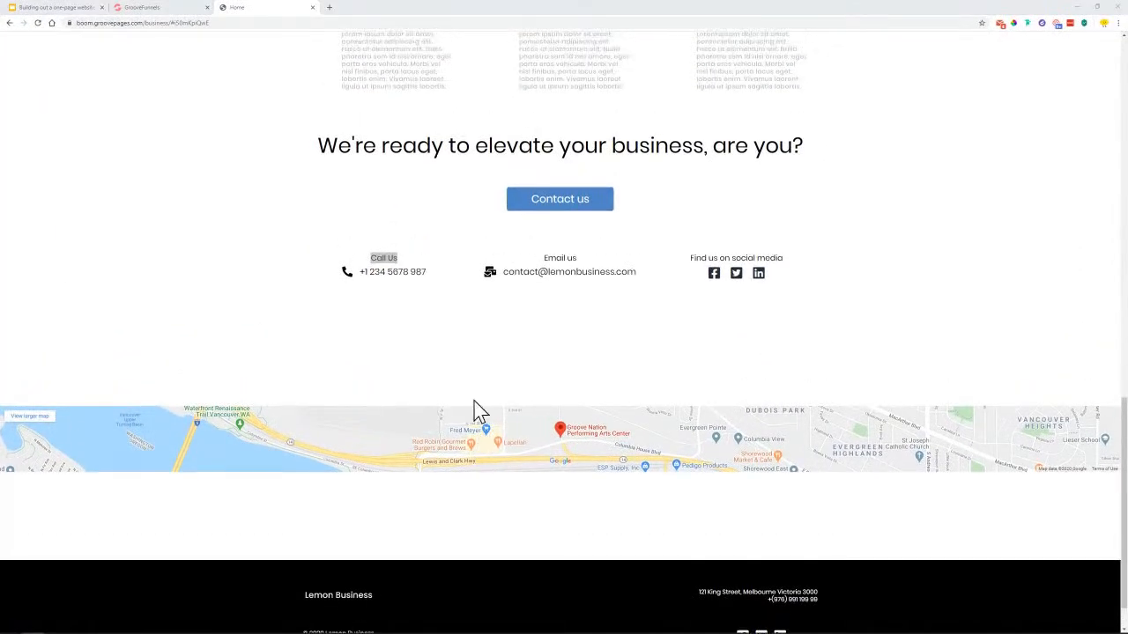
left_click_drag(433, 452, 365, 454)
right_click(368, 453)
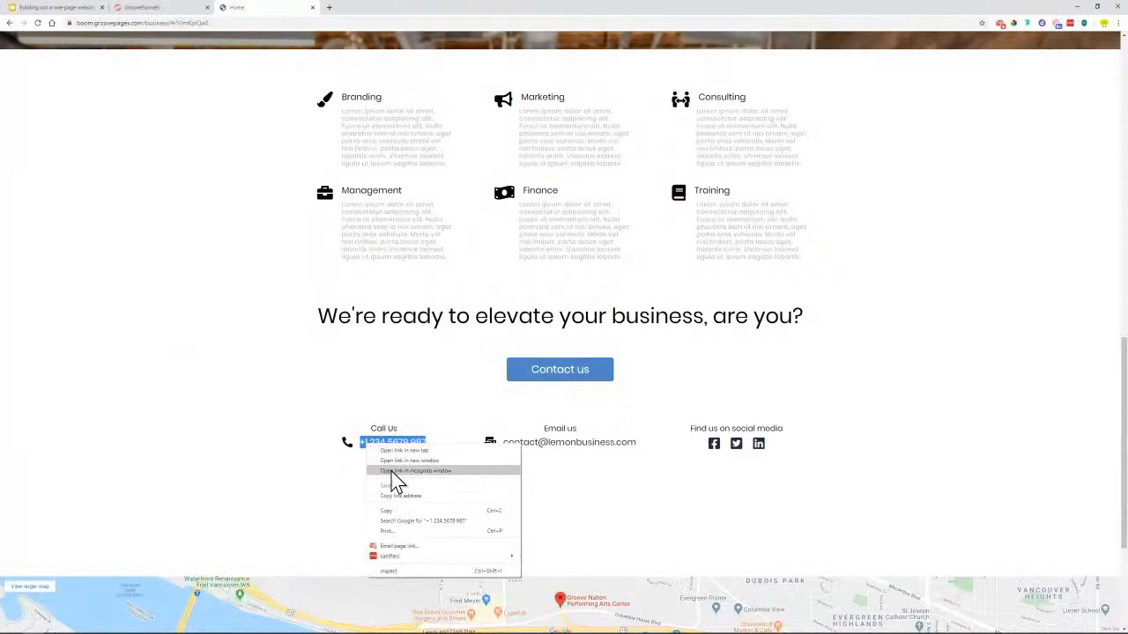
left_click(406, 514)
left_click(151, 9)
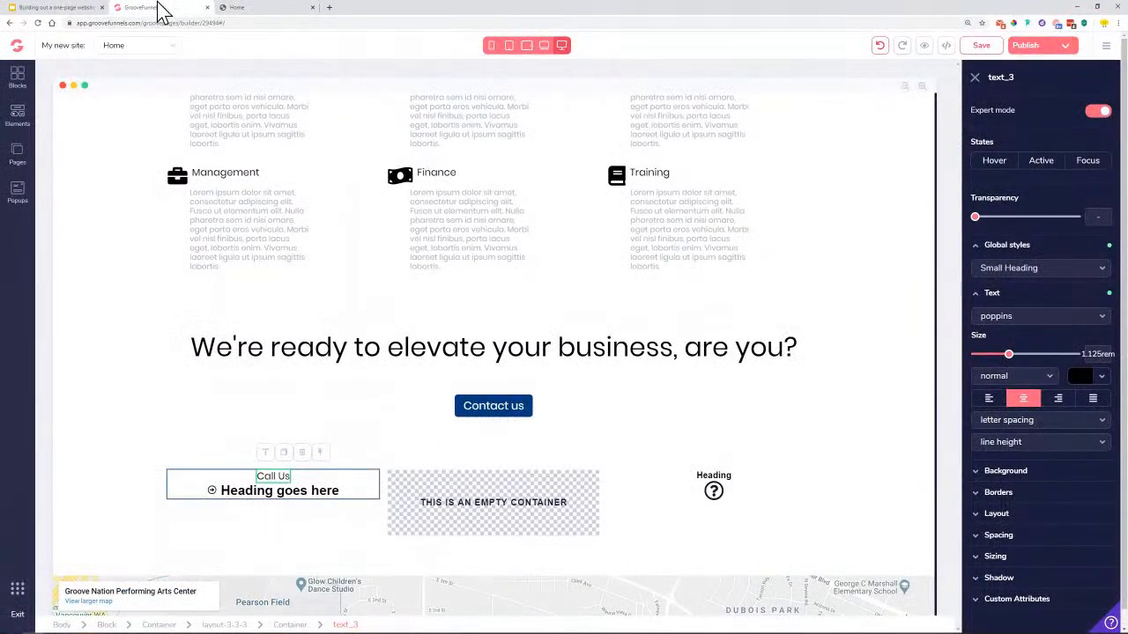
left_click(328, 493)
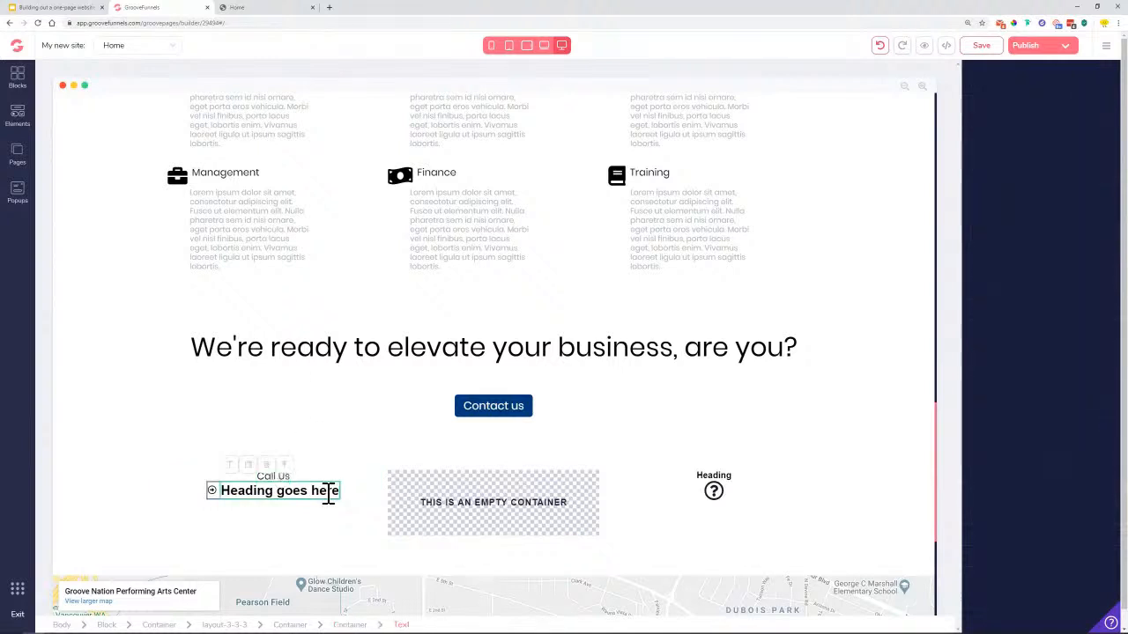
double_click(267, 492)
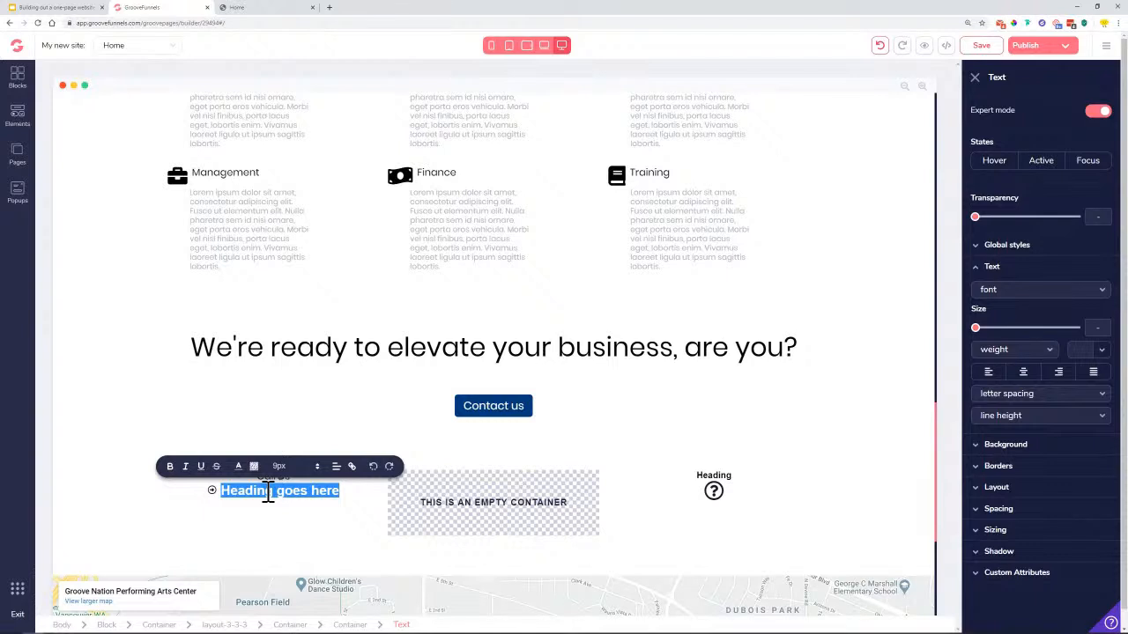
right_click(268, 492)
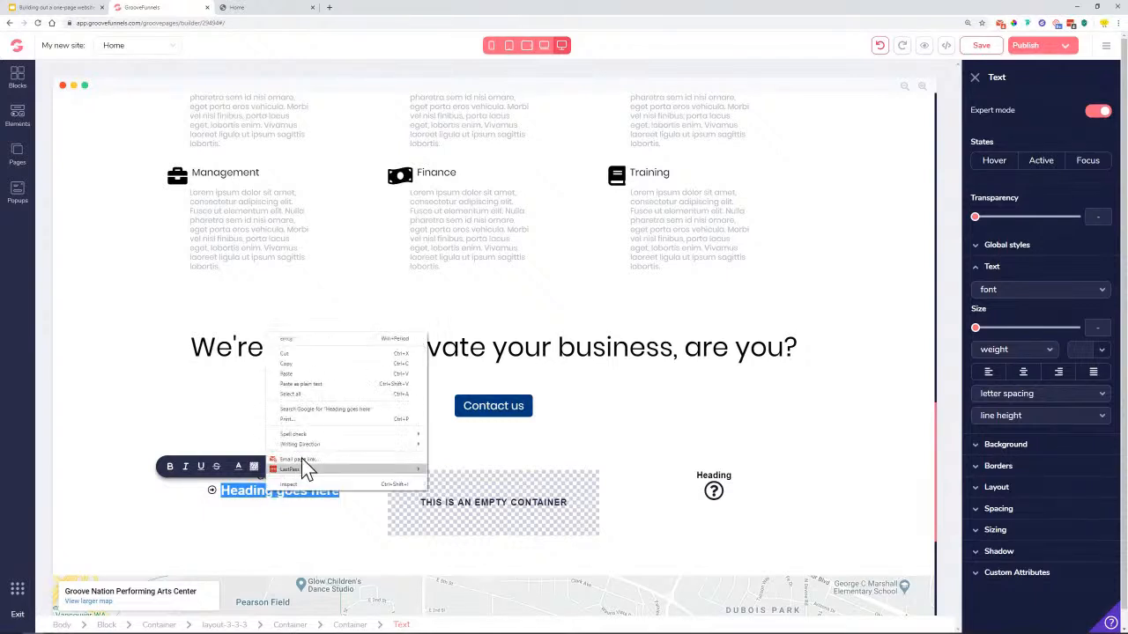
left_click(329, 381)
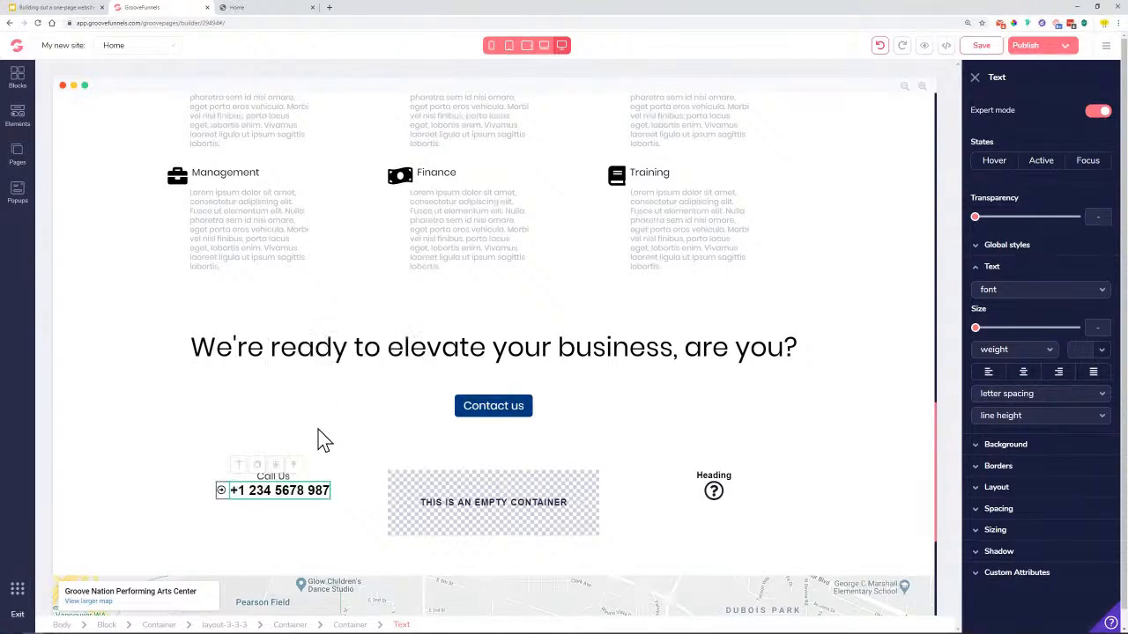
Style the phone number as the global Small Heading at 1.25rem, then select it for linking
left_click(1034, 293)
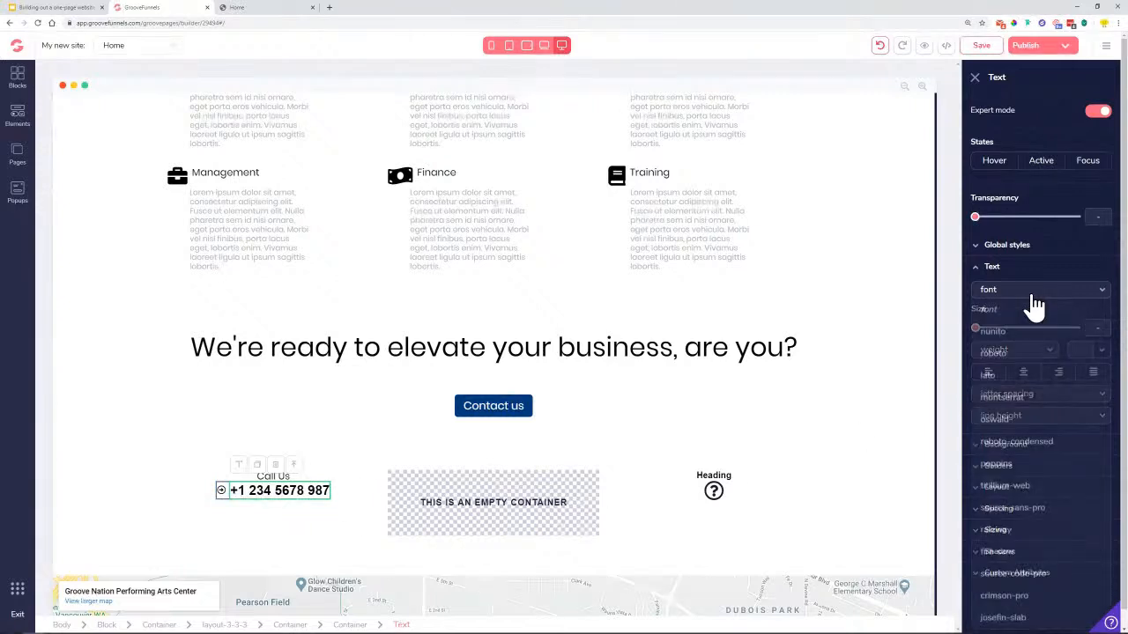
left_click(1031, 249)
left_click(1034, 270)
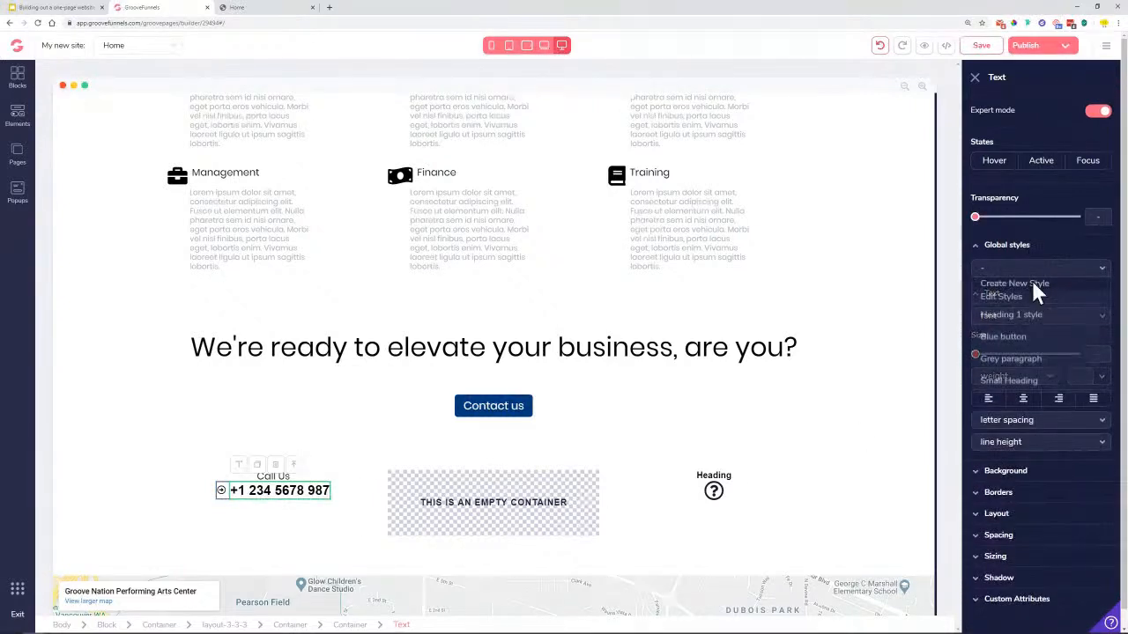
left_click(1035, 375)
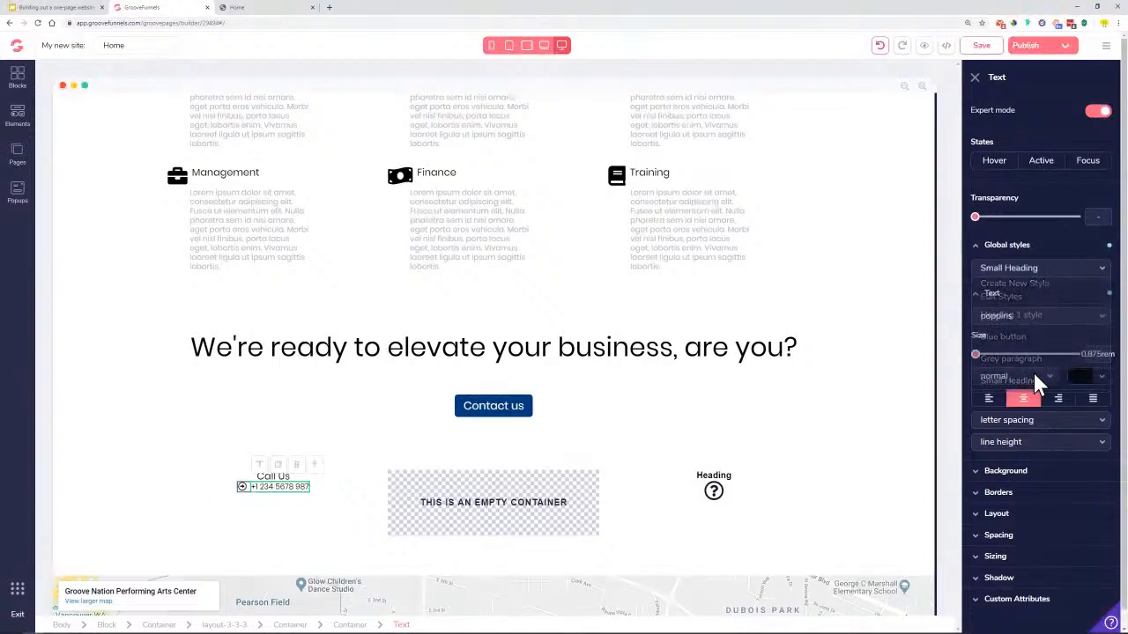
left_click_drag(977, 354, 1017, 366)
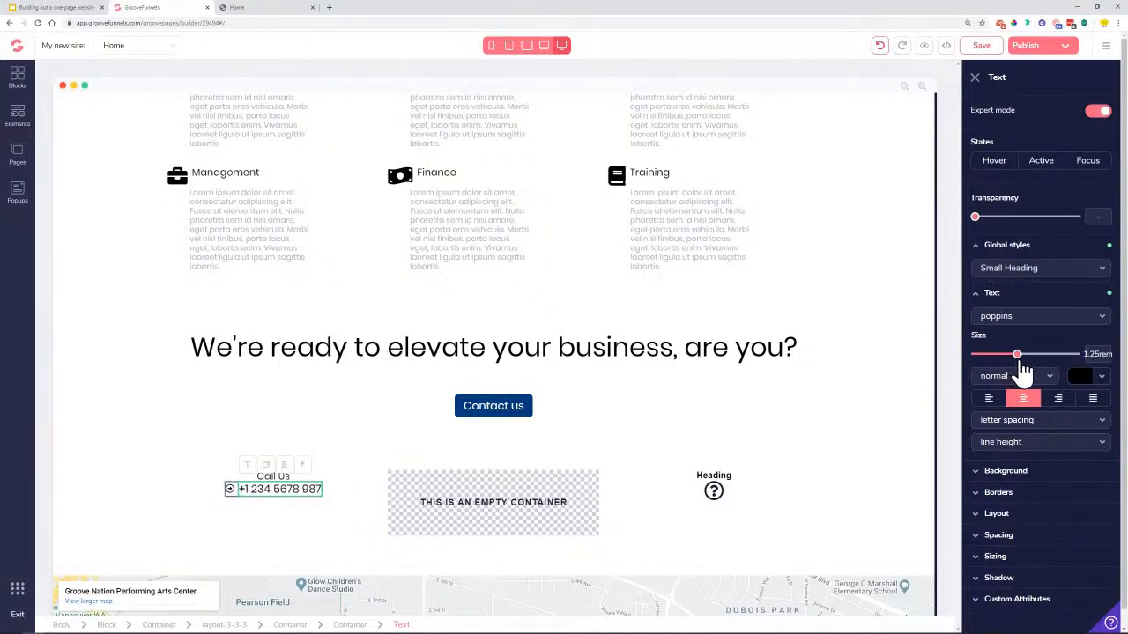
triple_click(302, 491)
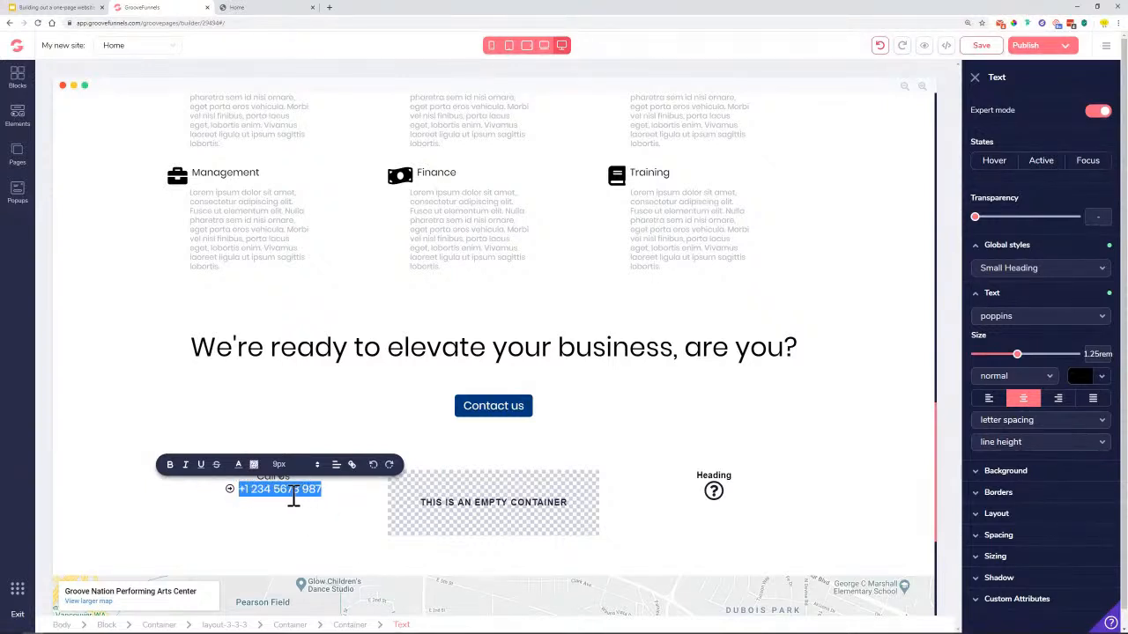
left_click(351, 465)
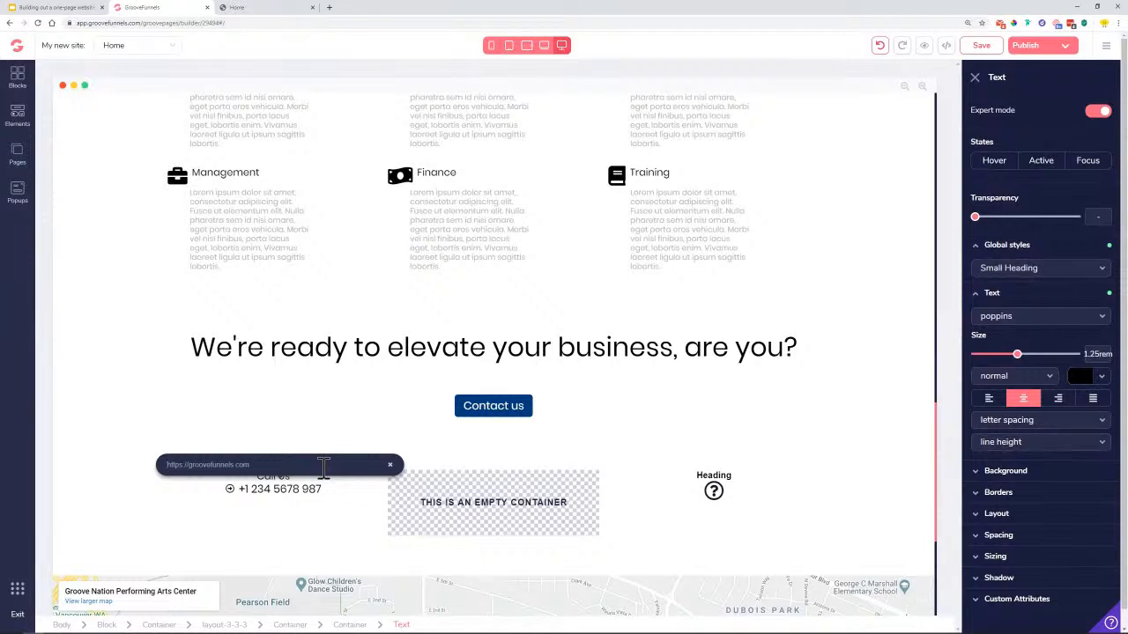
Link the phone number to a tel: URL of the number with its spaces removed
type("tel:")
key("ctrl+v")
left_click(220, 464)
key("BackSpace")
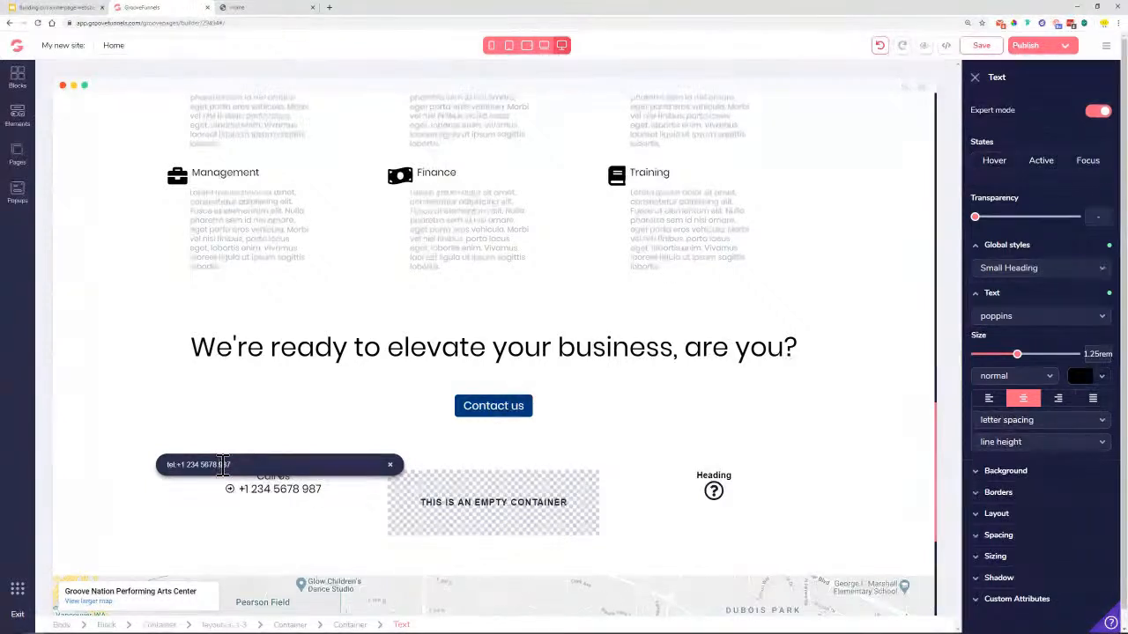
left_click(208, 464)
key("BackSpace")
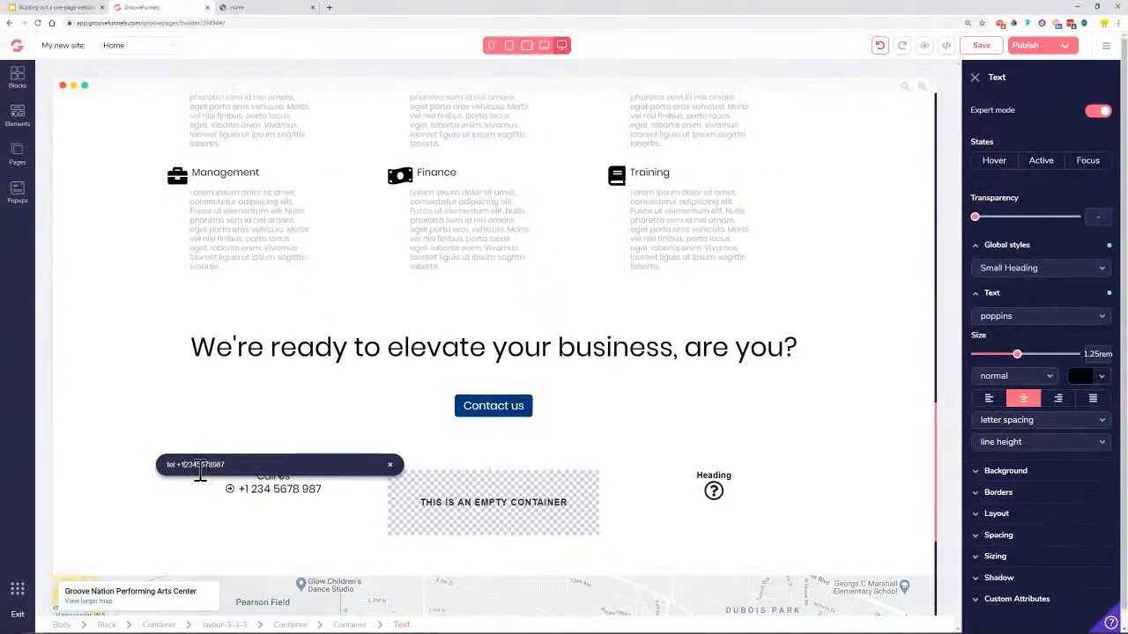
left_click(182, 467)
key("BackSpace")
key("BackSpace")
type("00")
key("BackSpace")
key("BackSpace")
type("+")
key("Return")
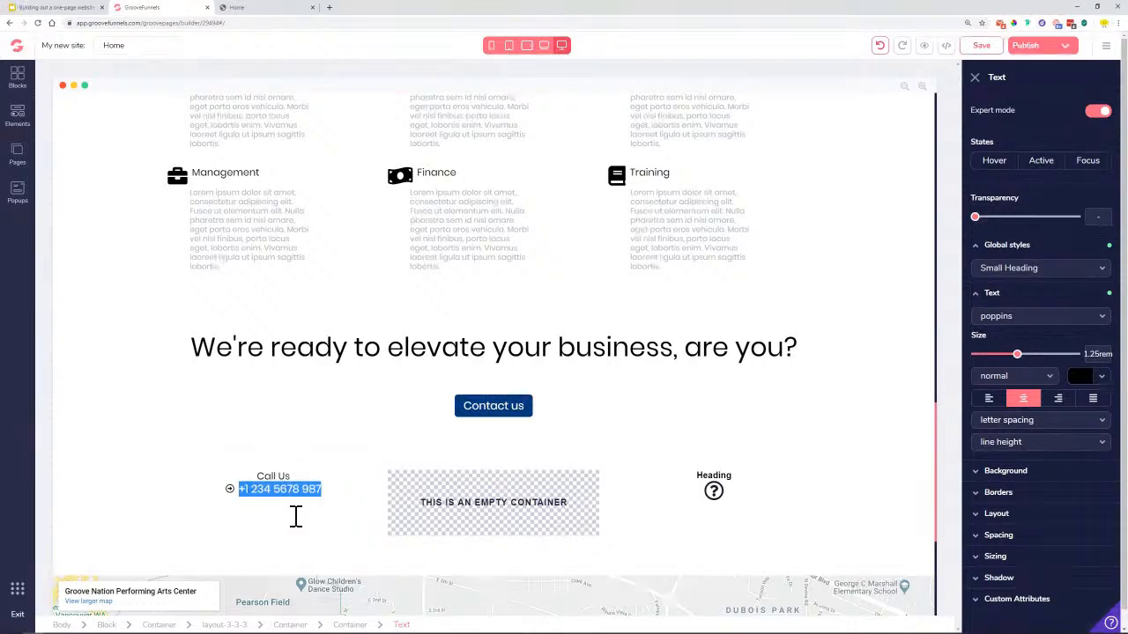
Enlarge the phone number text from 0.875rem to 1.125rem
left_click(342, 499)
left_click(251, 502)
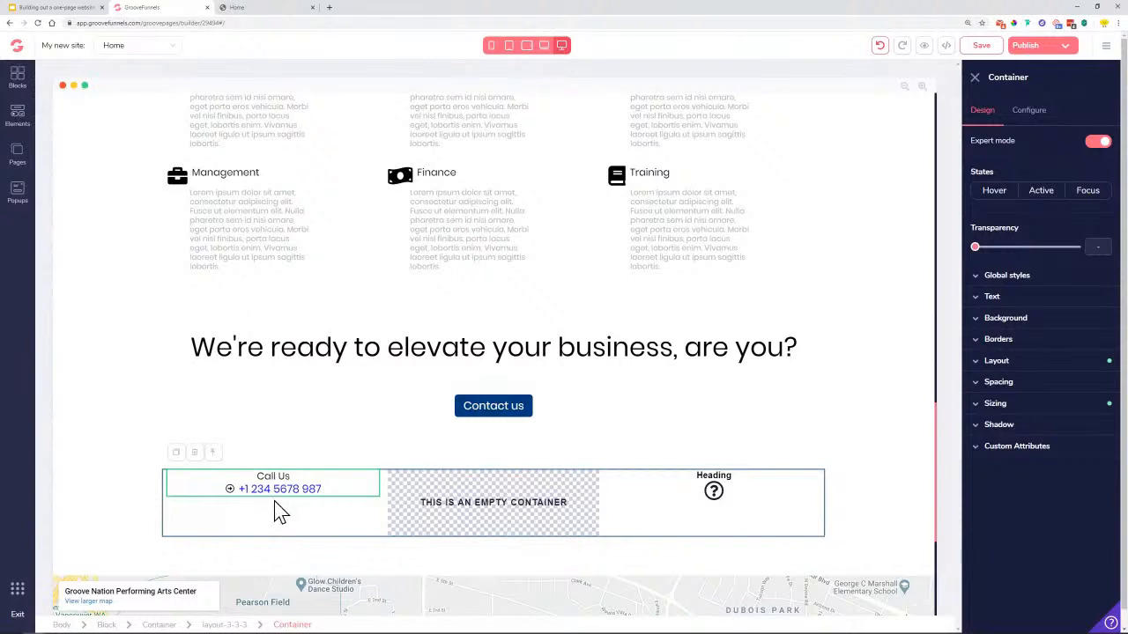
left_click(278, 496)
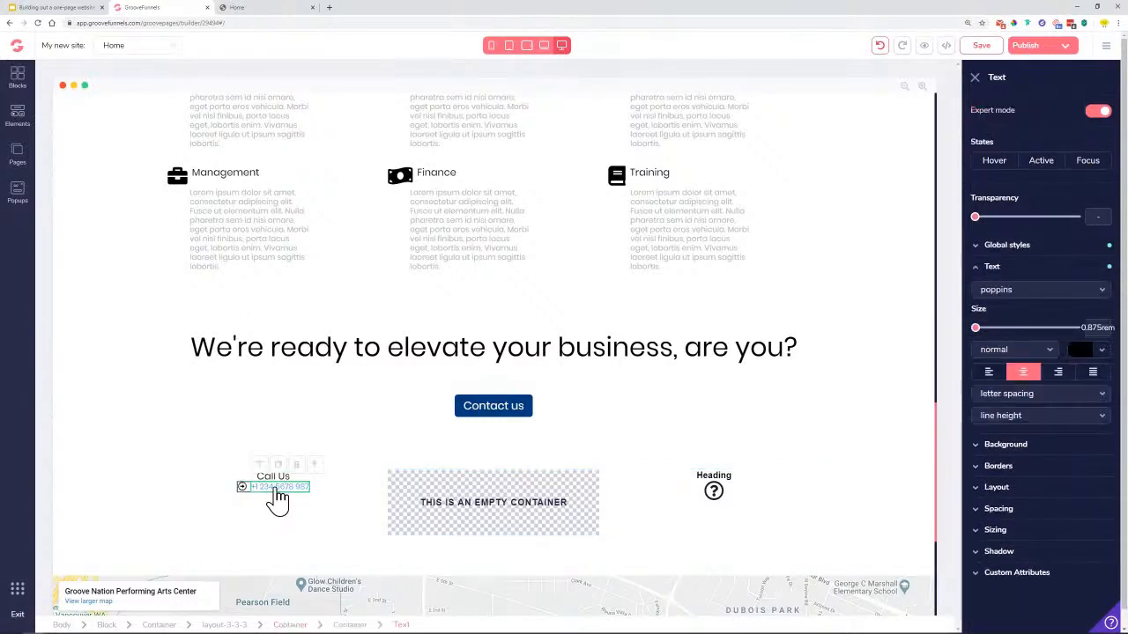
double_click(278, 496)
left_click_drag(976, 329, 1010, 331)
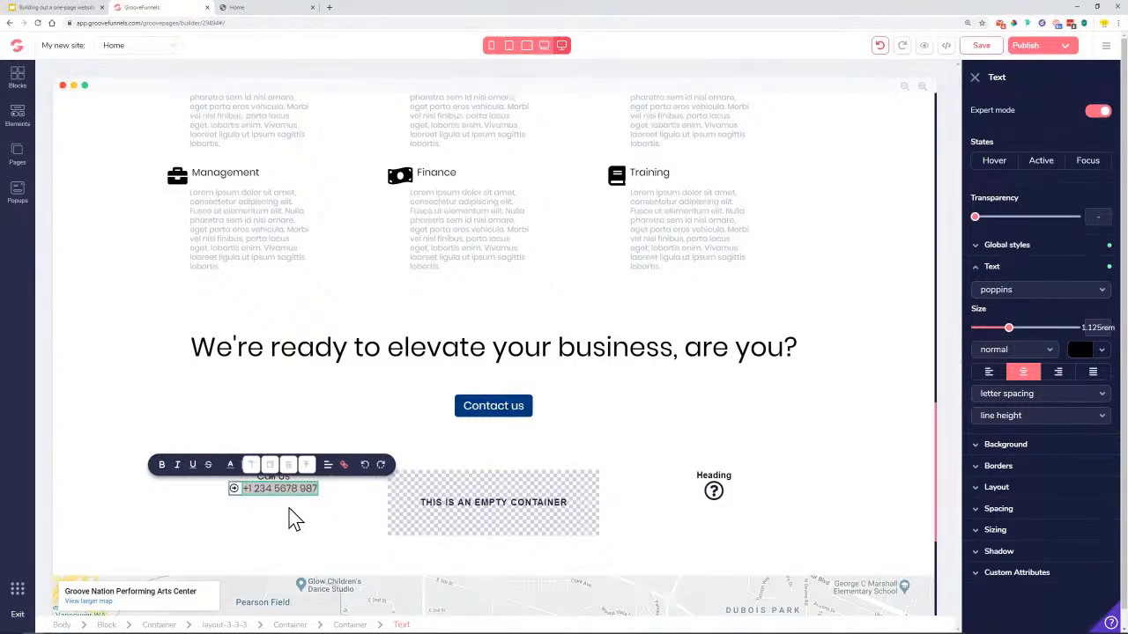
Look at the text colour choices, then select the small icon beside the phone number
left_click(230, 467)
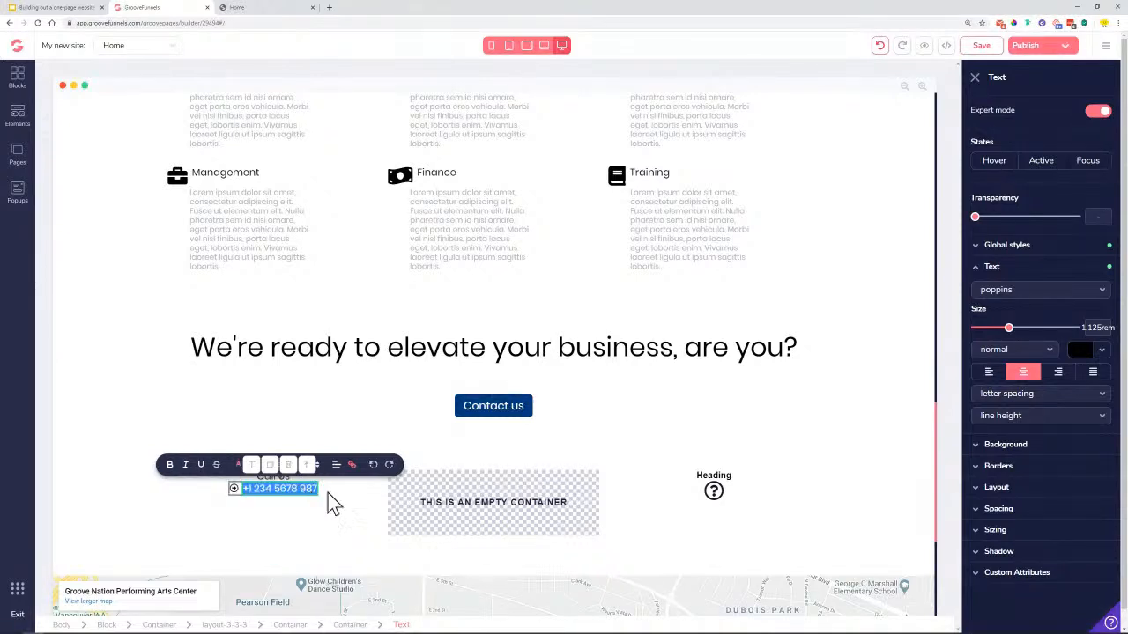
left_click(351, 507)
left_click(281, 509)
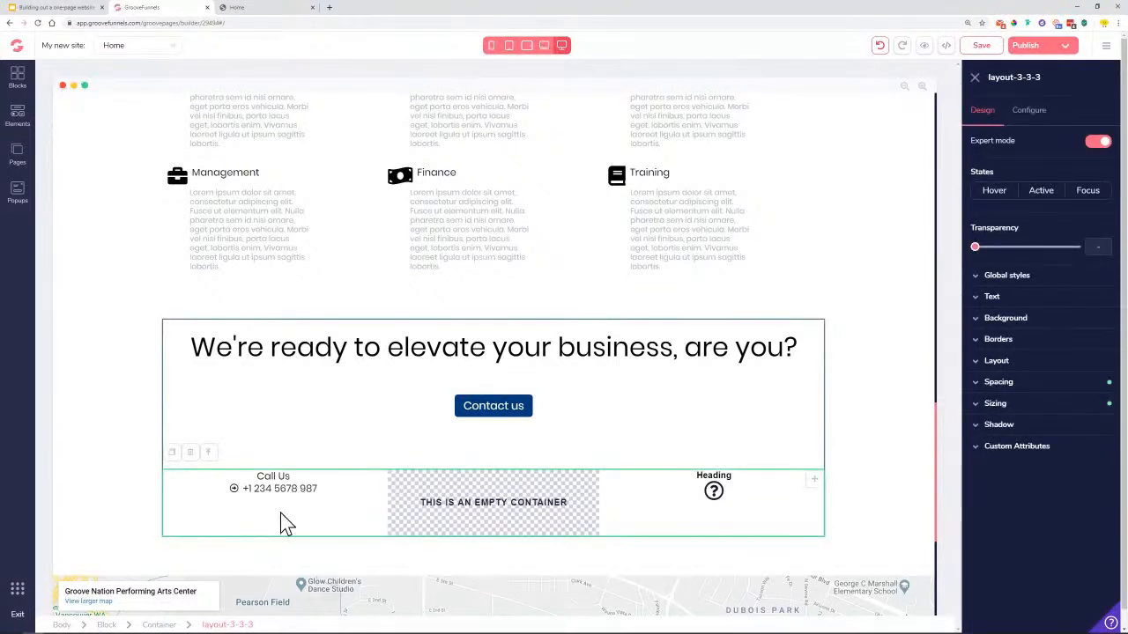
left_click(235, 490)
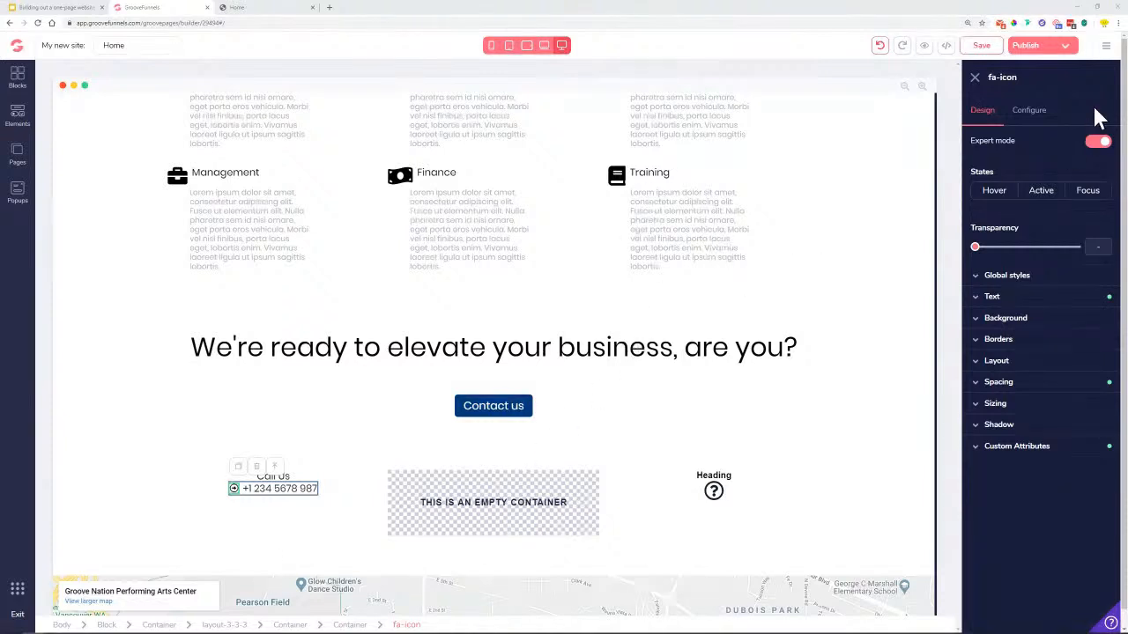
Replace the question-mark icon with a black phone icon found by searching 'phone'
left_click(1041, 121)
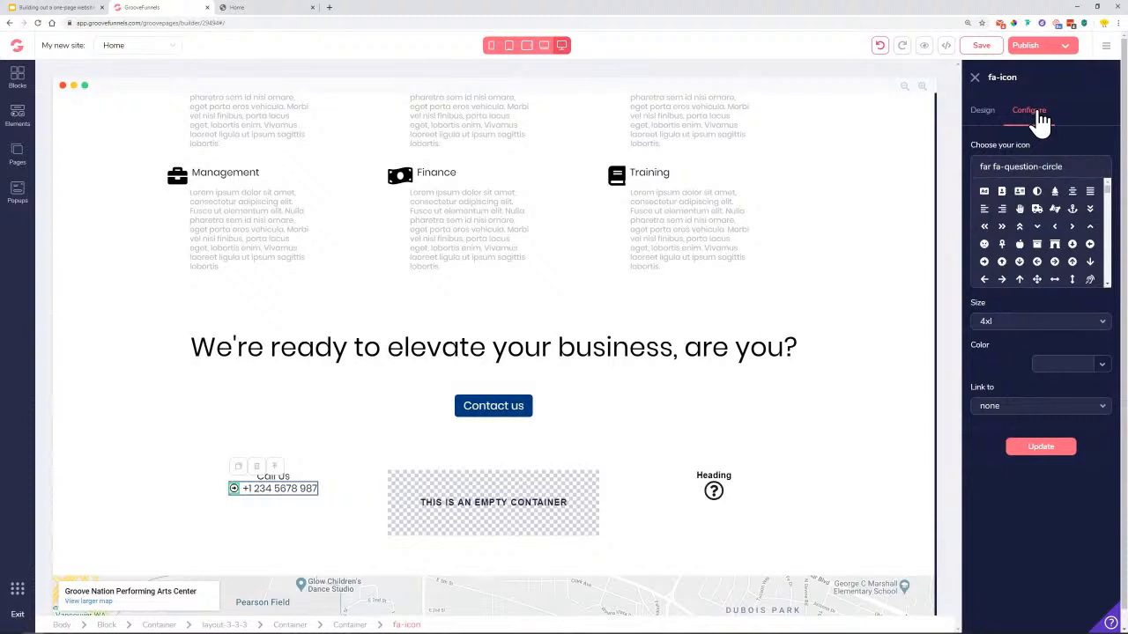
triple_click(1079, 167)
type("phon")
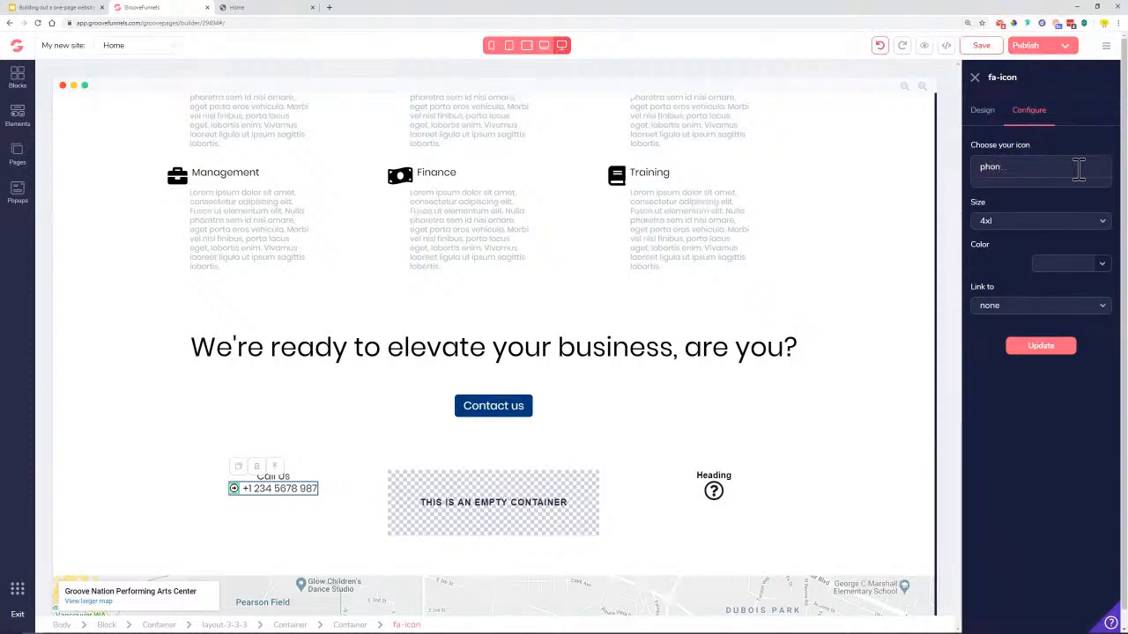
type("we")
left_click(1002, 210)
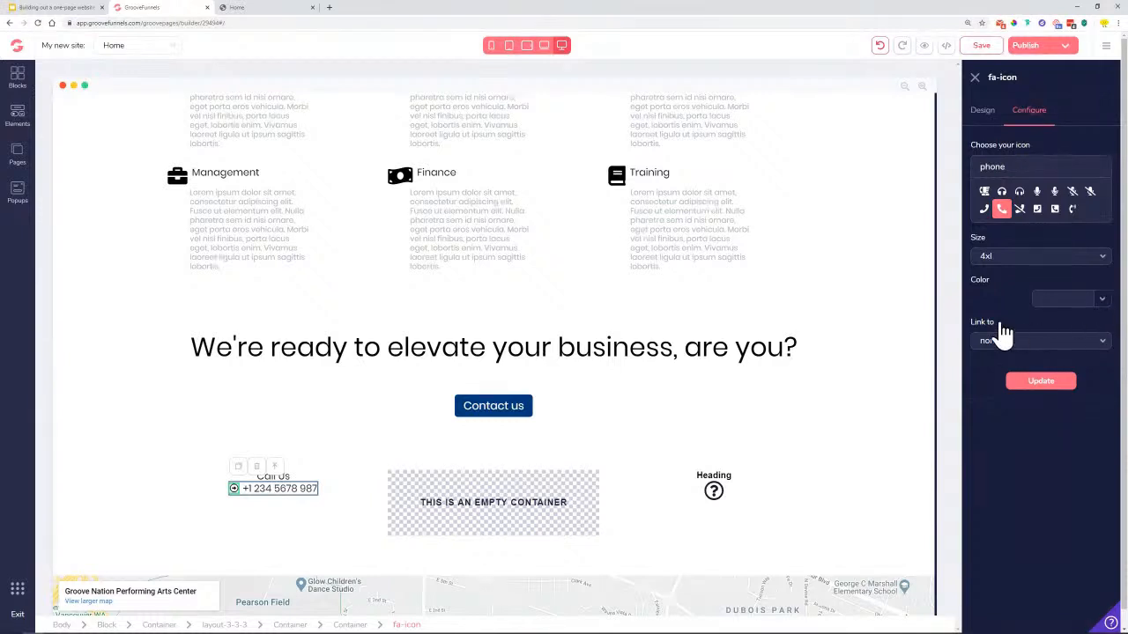
left_click(1102, 365)
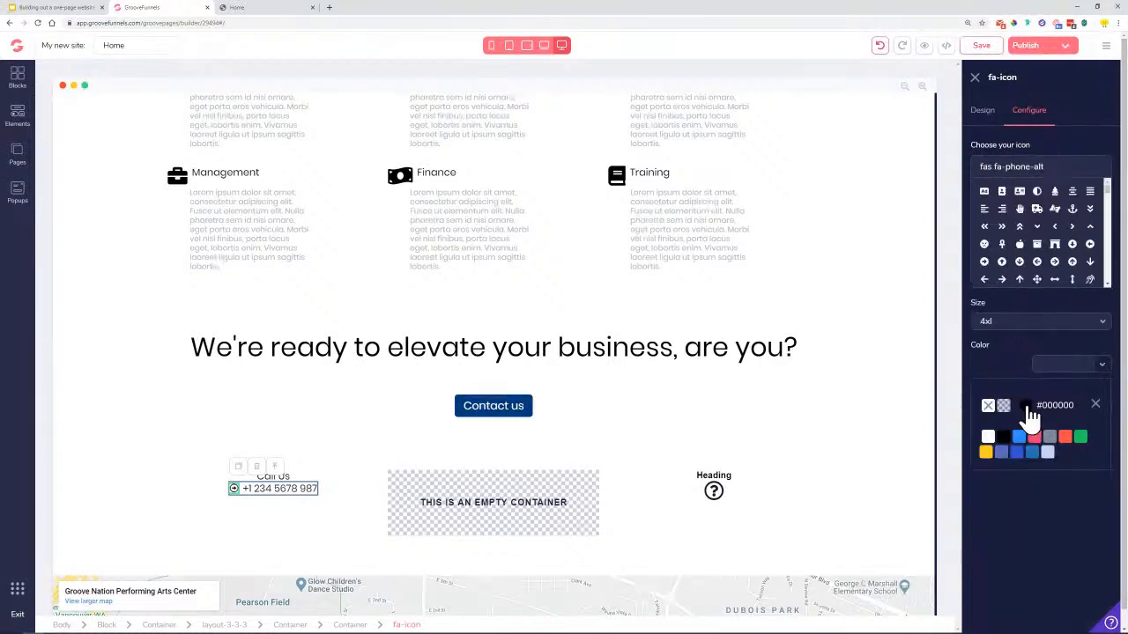
left_click(1003, 437)
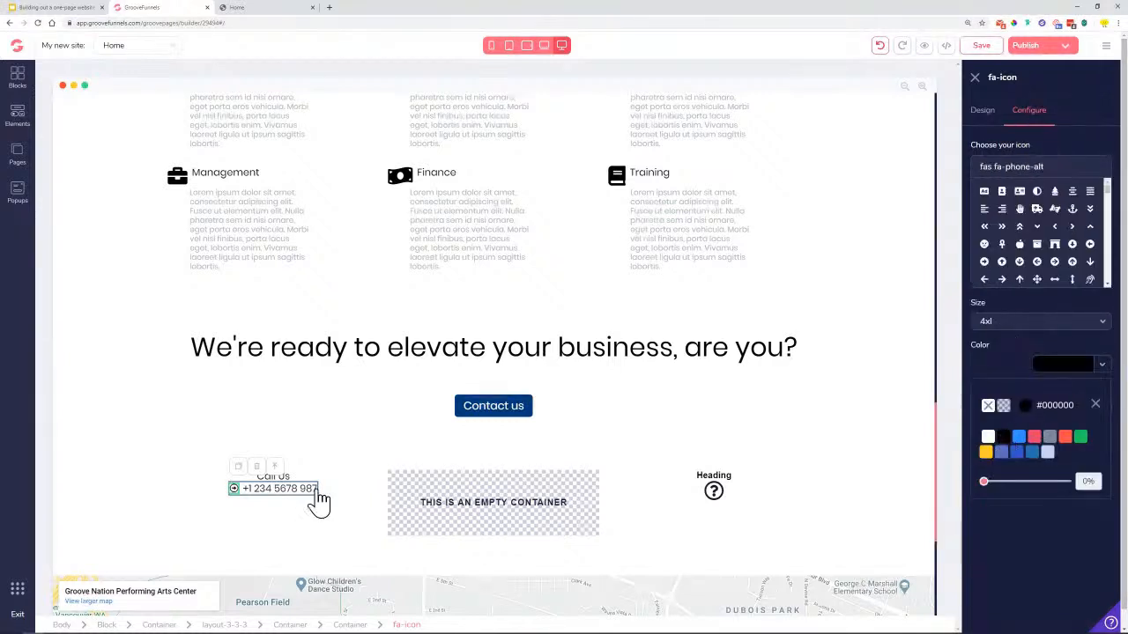
left_click(1097, 405)
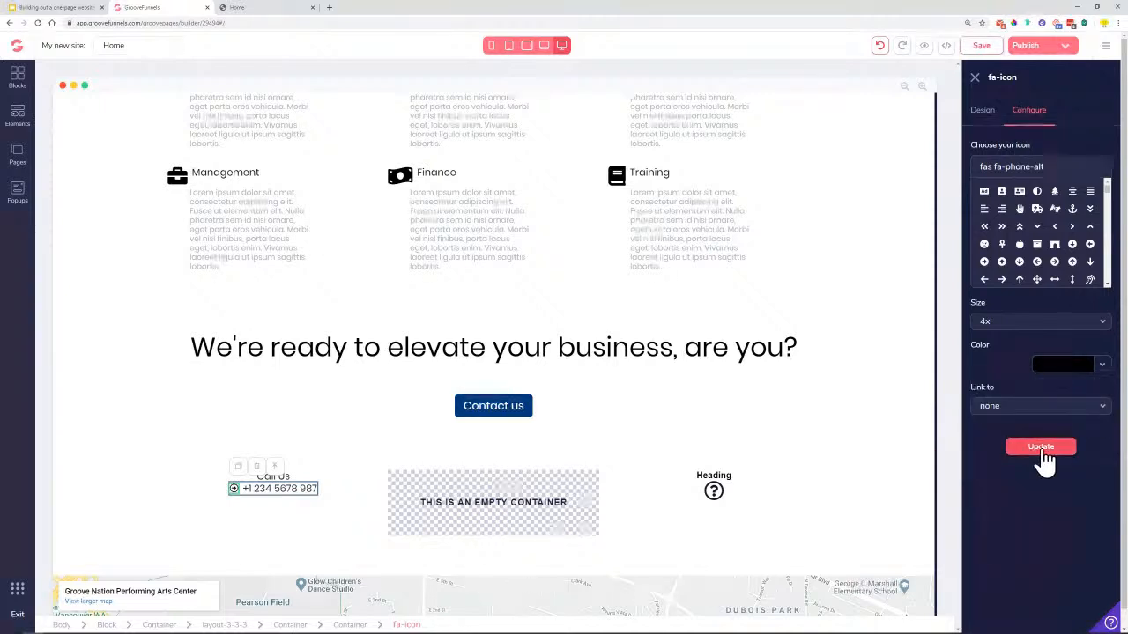
Link the phone icon to a tel: URL for the number without spaces, and update
left_click(997, 407)
left_click(997, 491)
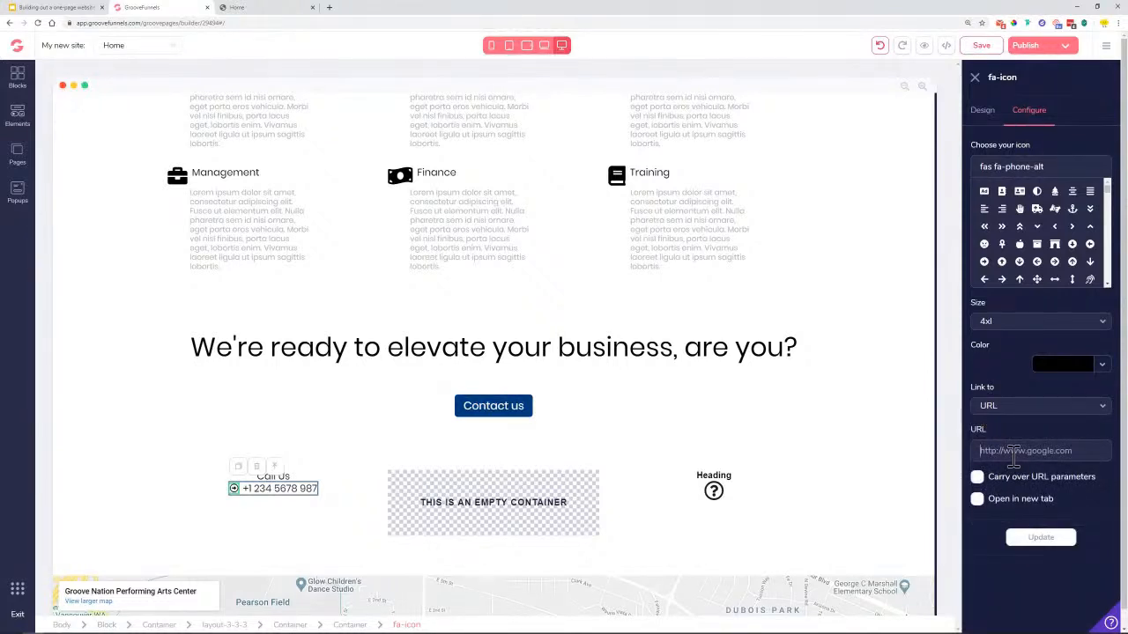
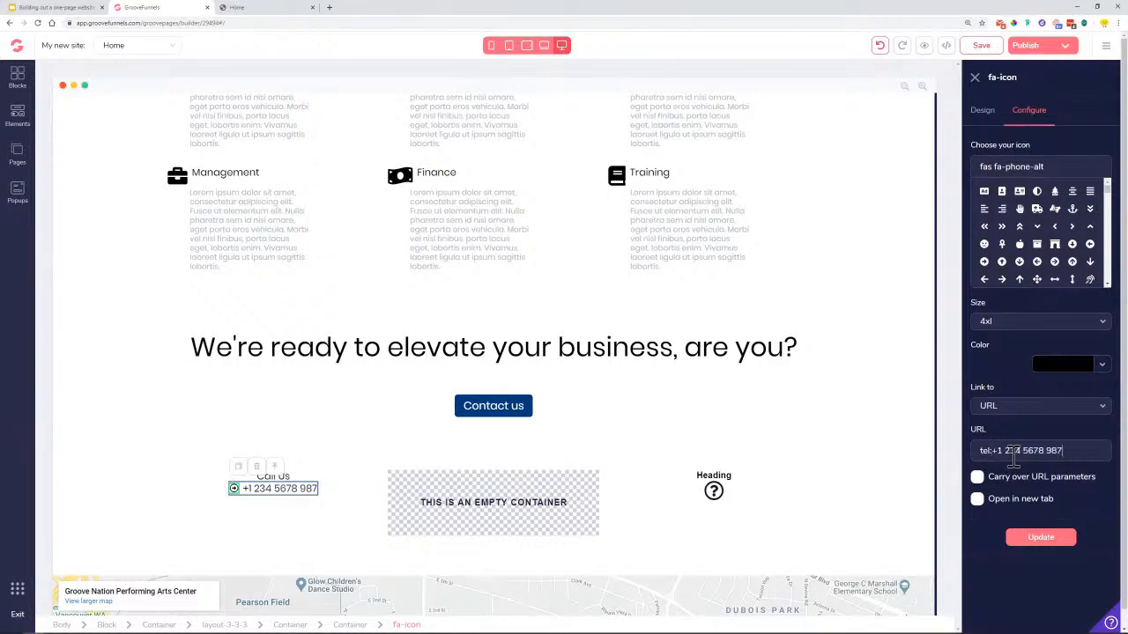
left_click(1040, 450)
key("BackSpace")
left_click(1022, 451)
key("BackSpace")
left_click(1041, 540)
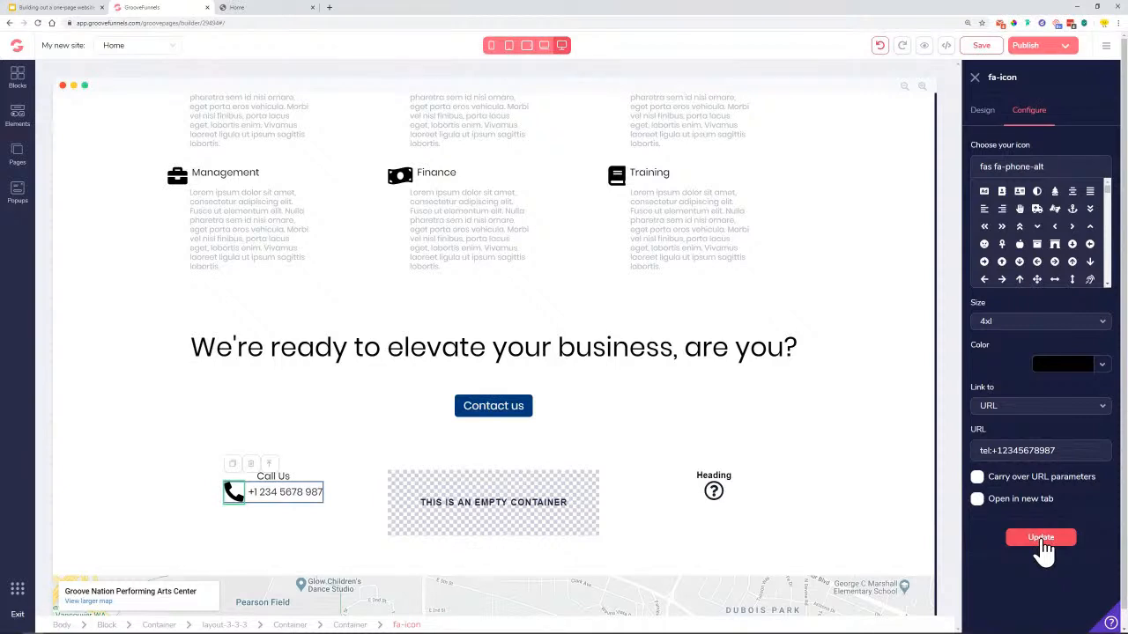
Set the phone icon size to 2xl, update it, and save the page
left_click(1031, 325)
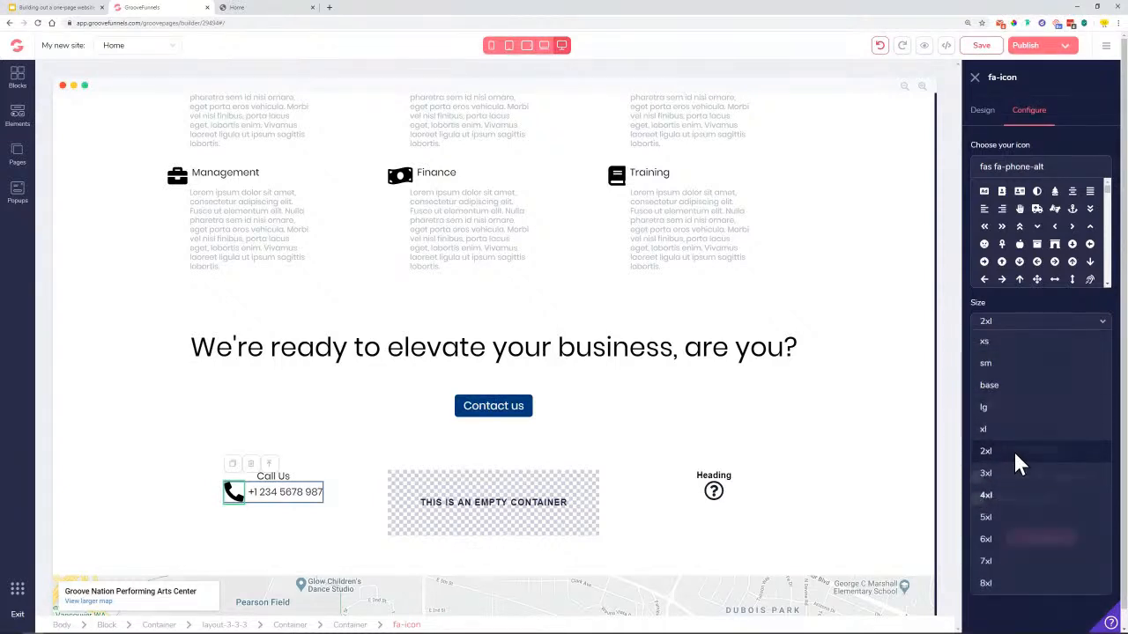
left_click(1017, 462)
left_click(1041, 540)
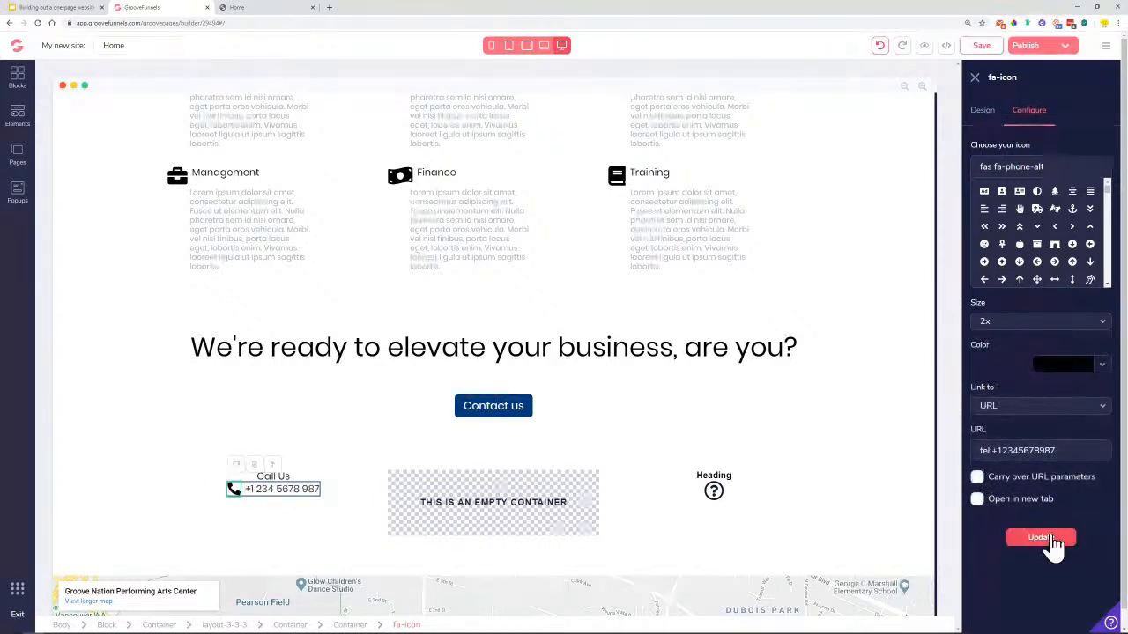
left_click(981, 46)
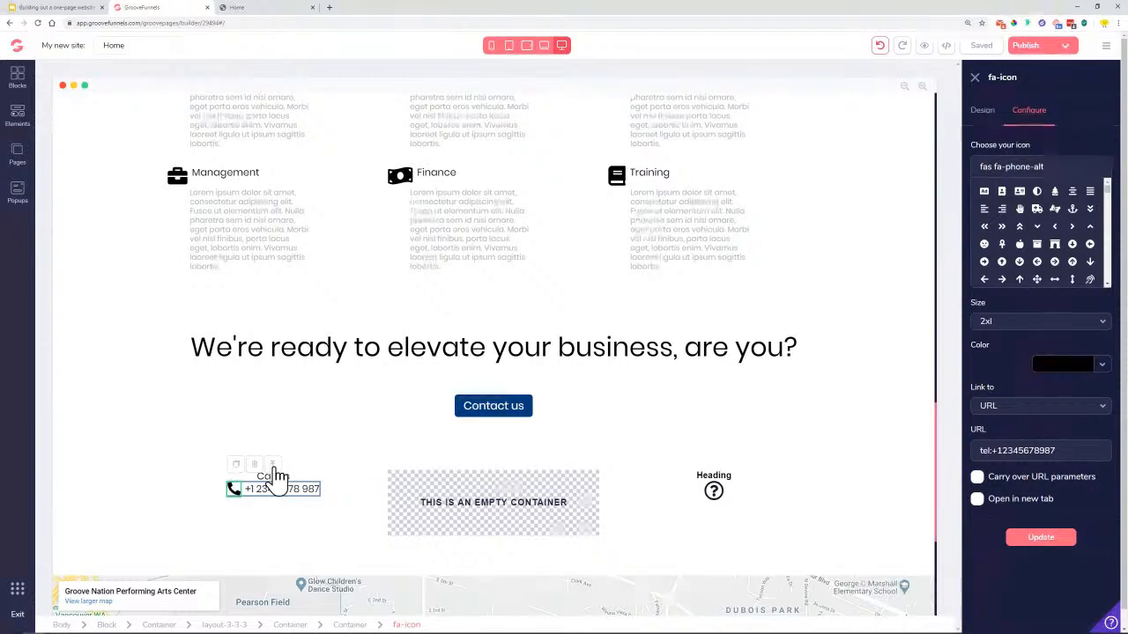
left_click(274, 469)
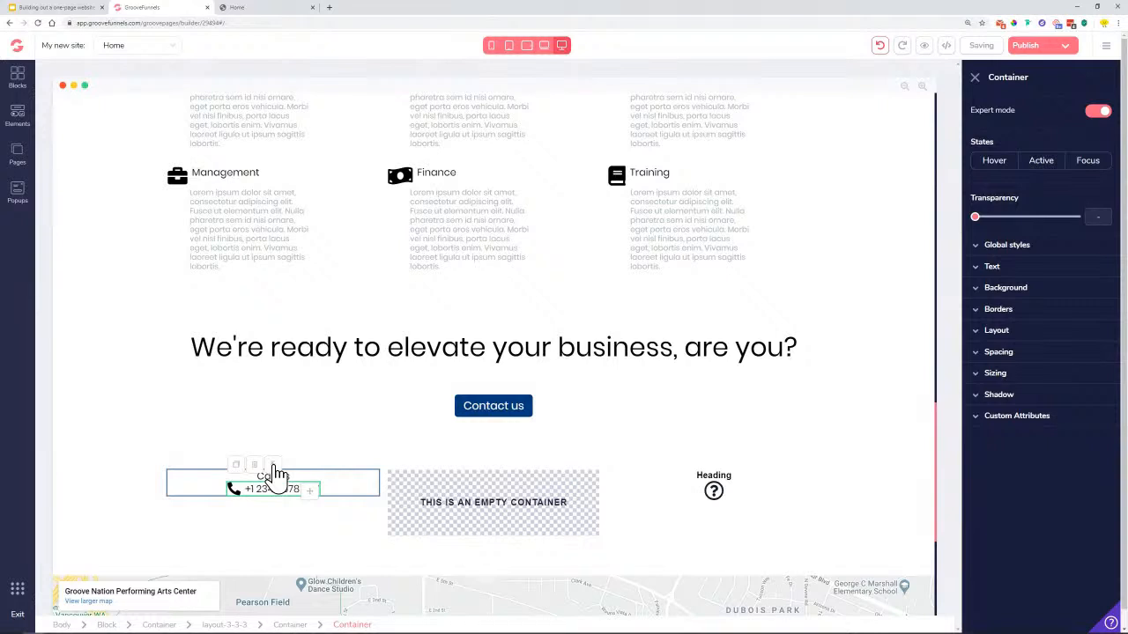
Enlarge the Call Us text to 1.125rem
left_click(260, 478)
left_click(269, 488)
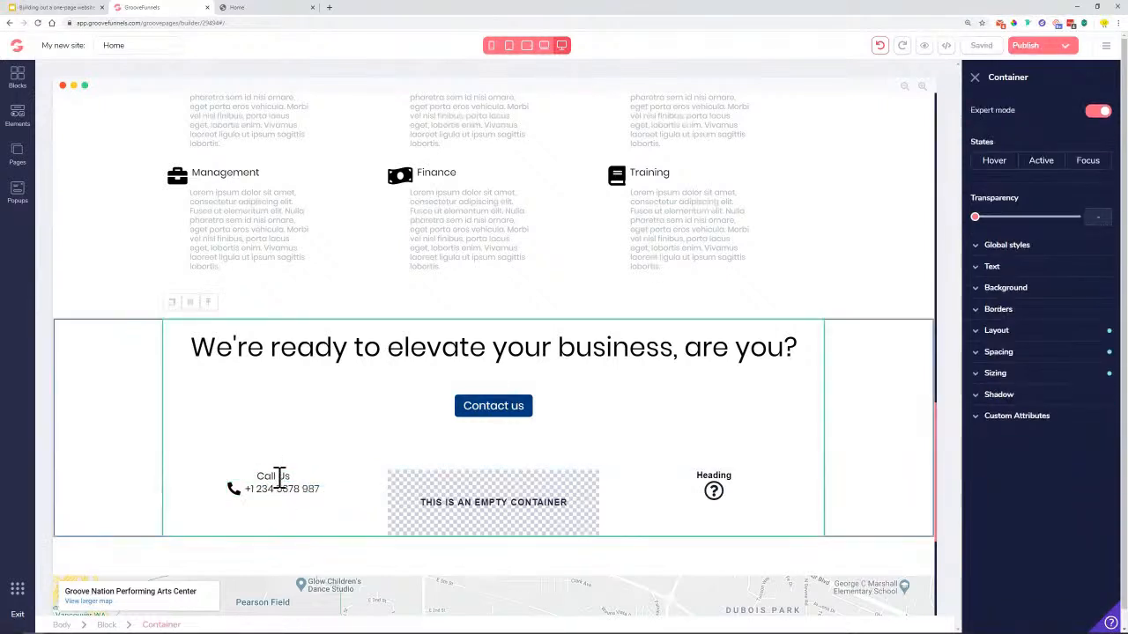
left_click(280, 476)
left_click_drag(978, 335, 1011, 344)
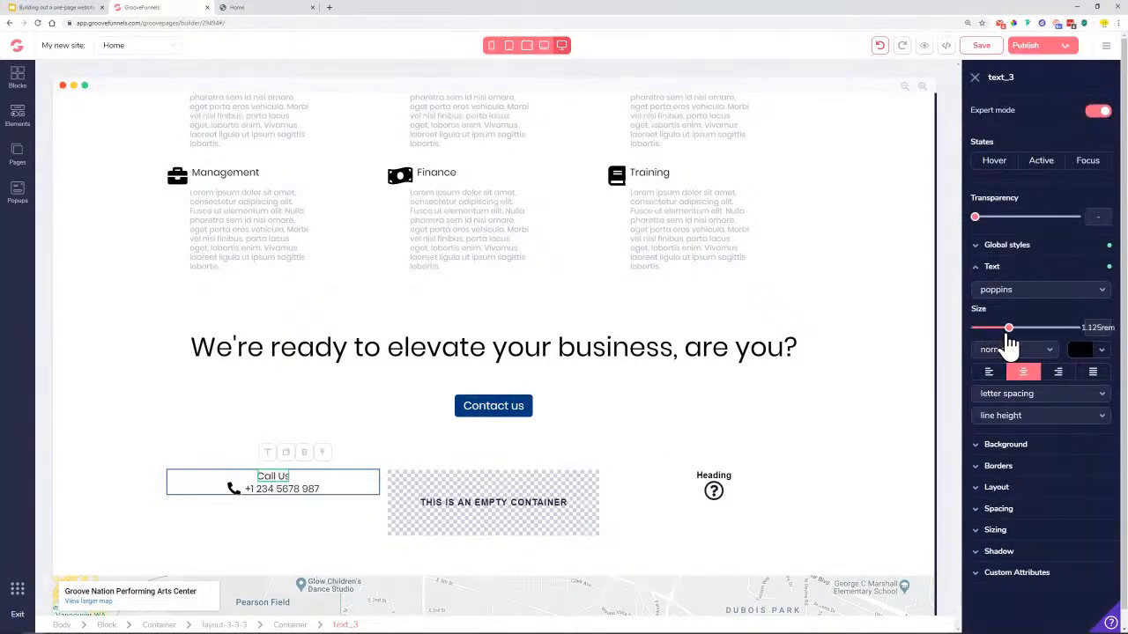
Copy the Call Us text into the empty middle column
left_click(294, 625)
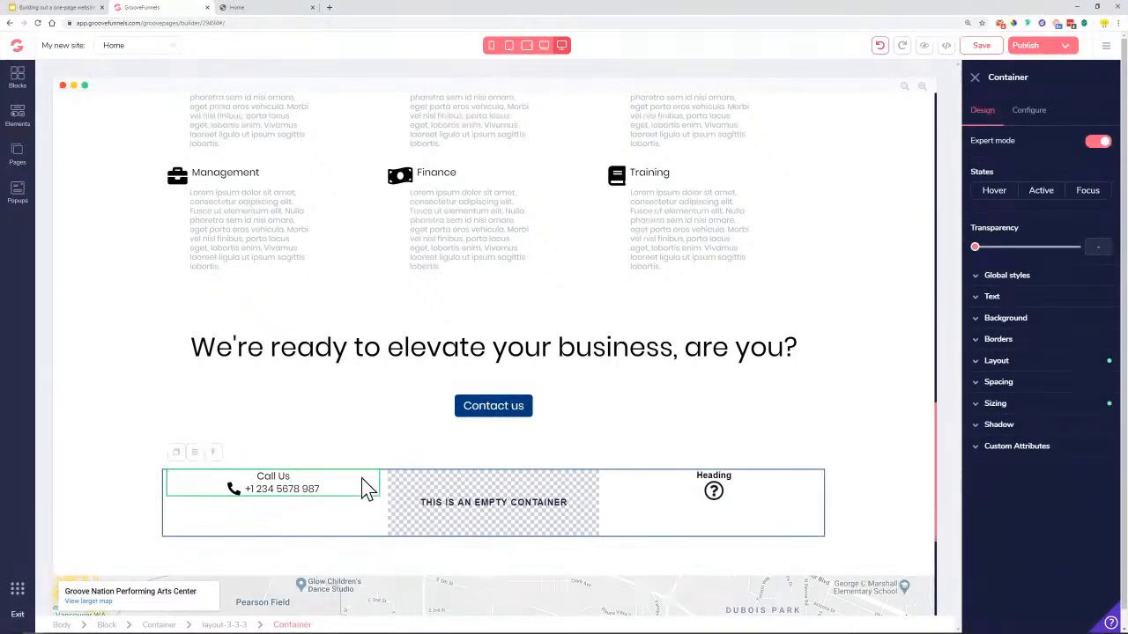
left_click(274, 476)
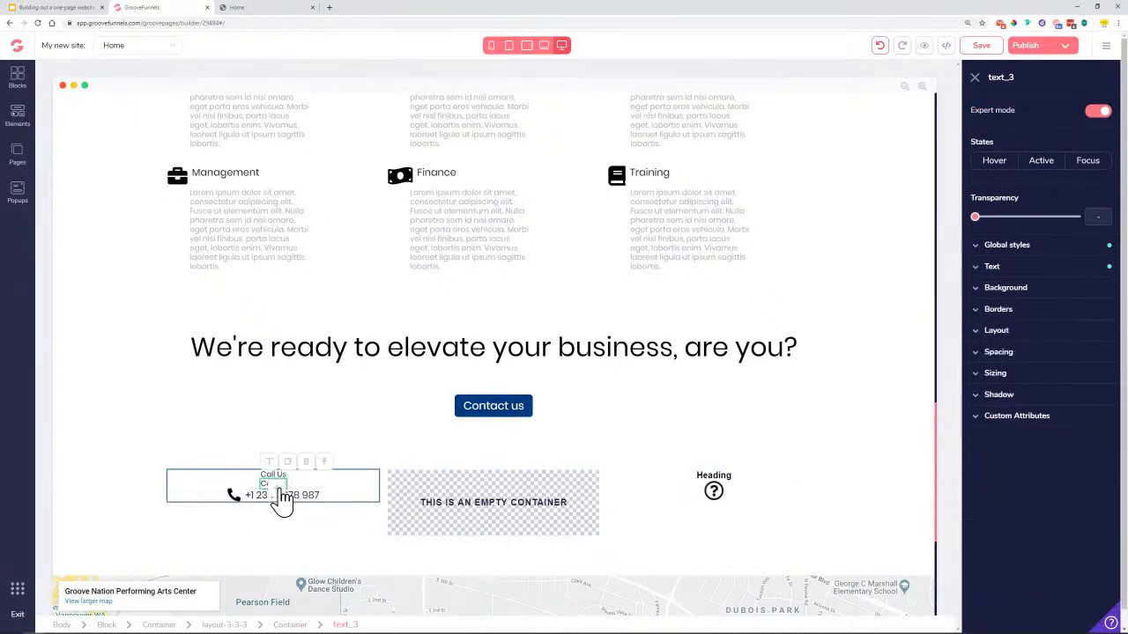
left_click(499, 498)
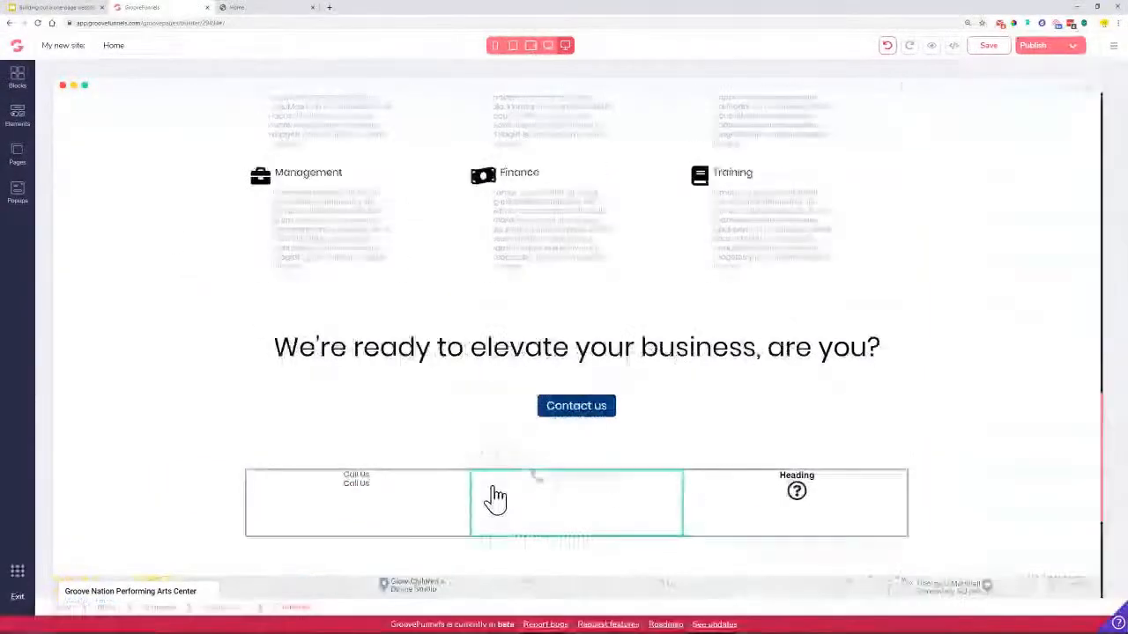
left_click(363, 483)
left_click_drag(317, 498, 465, 504)
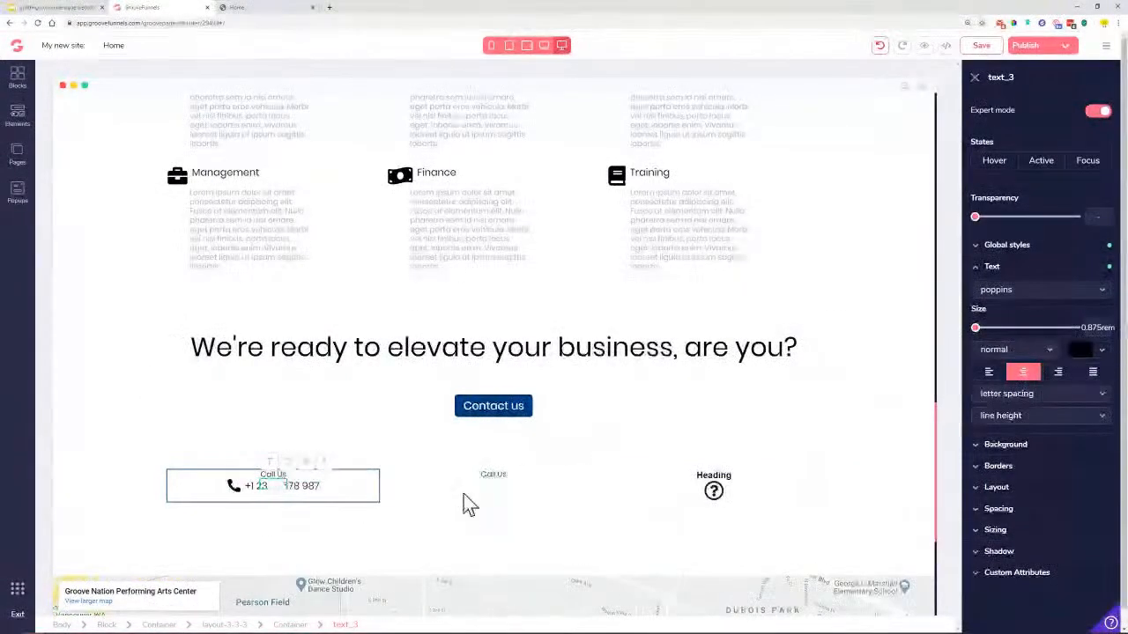
Duplicate the phone line container and move the copy into the middle column
left_click(280, 487)
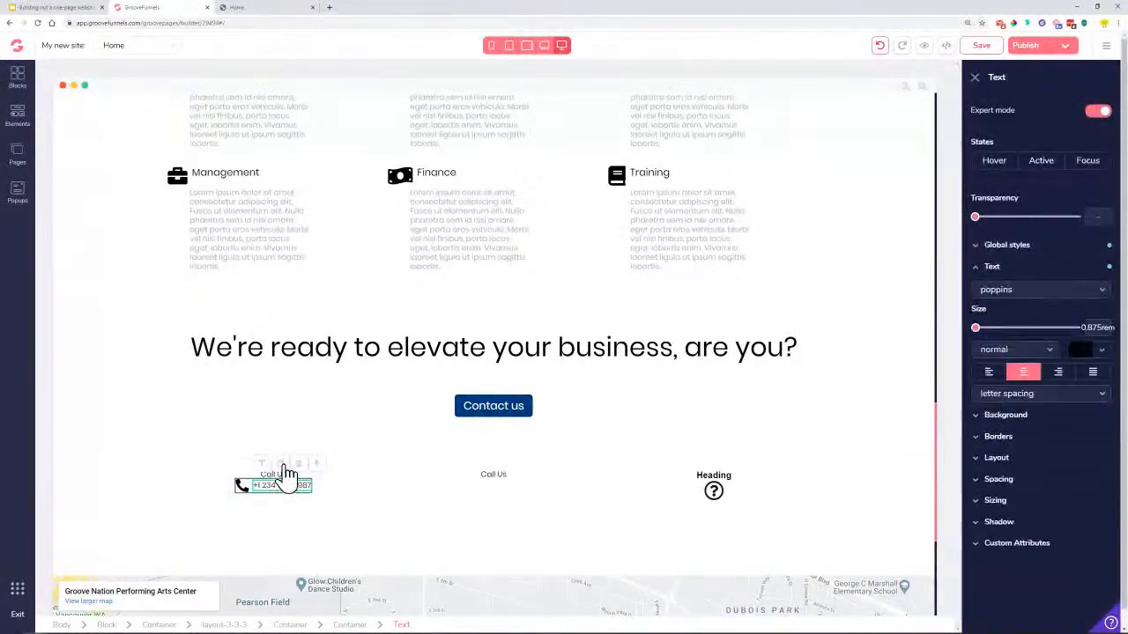
left_click(282, 465)
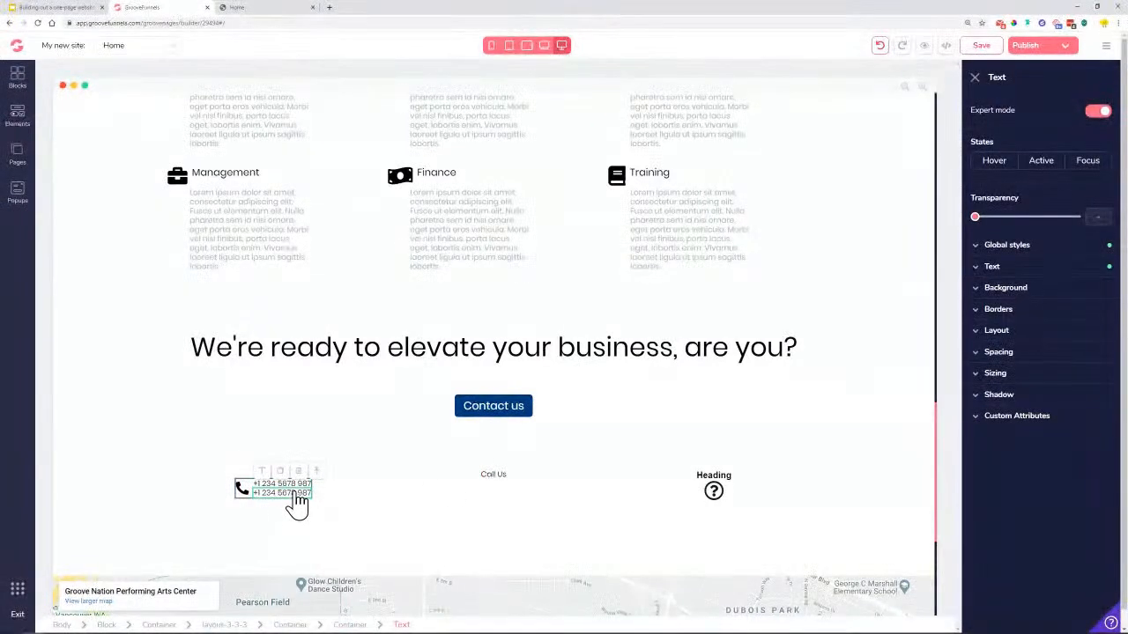
key("Delete")
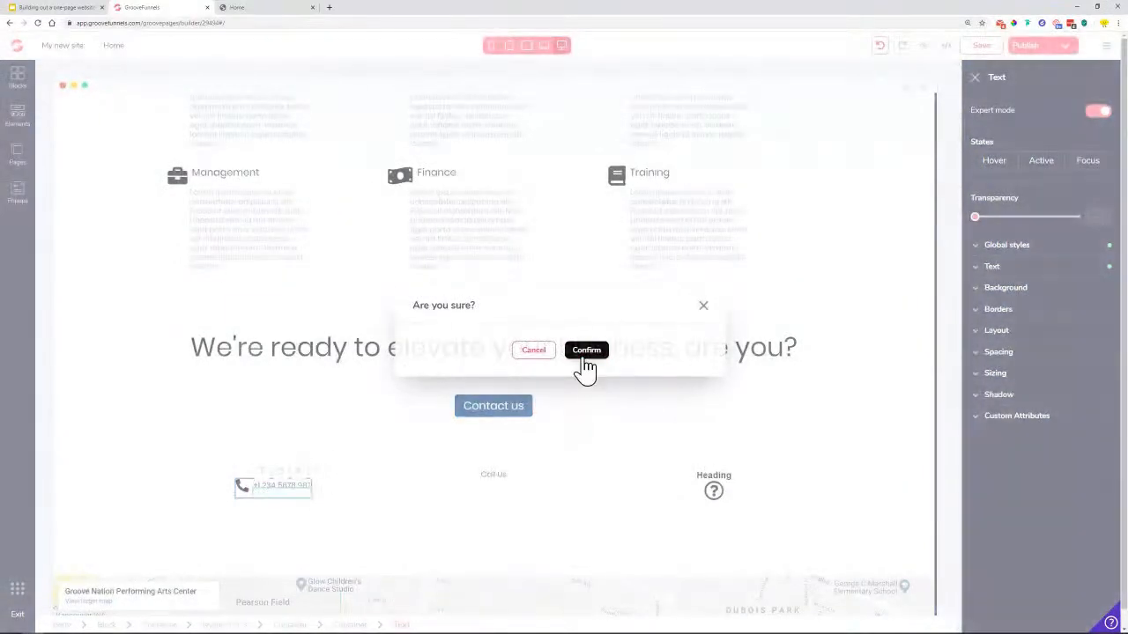
left_click(585, 354)
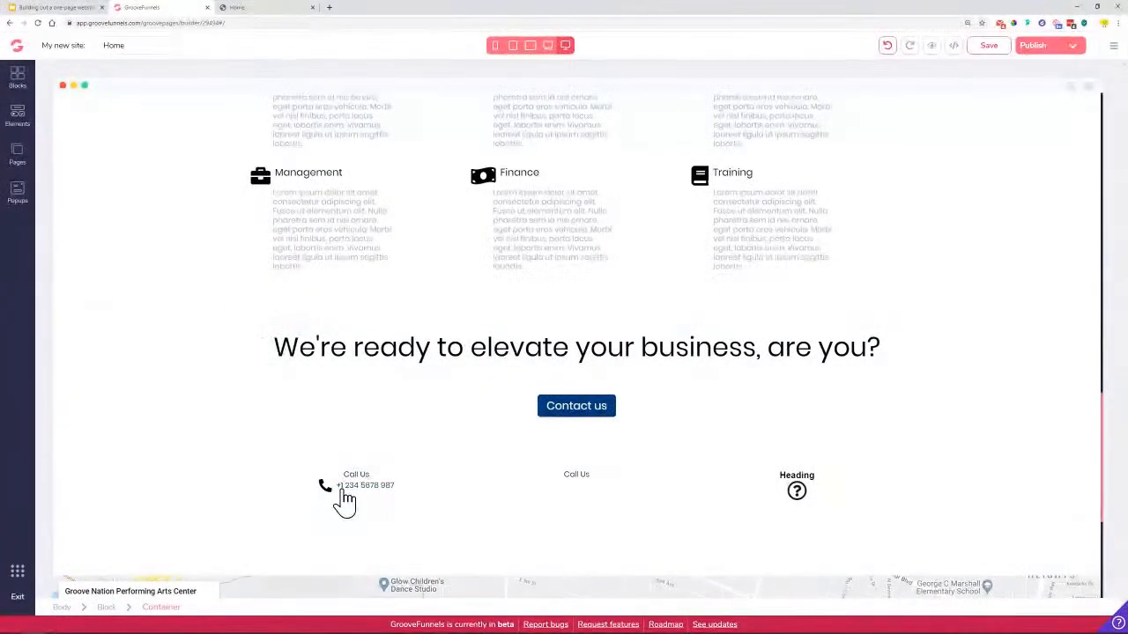
left_click(344, 495)
left_click(238, 491)
left_click(234, 483)
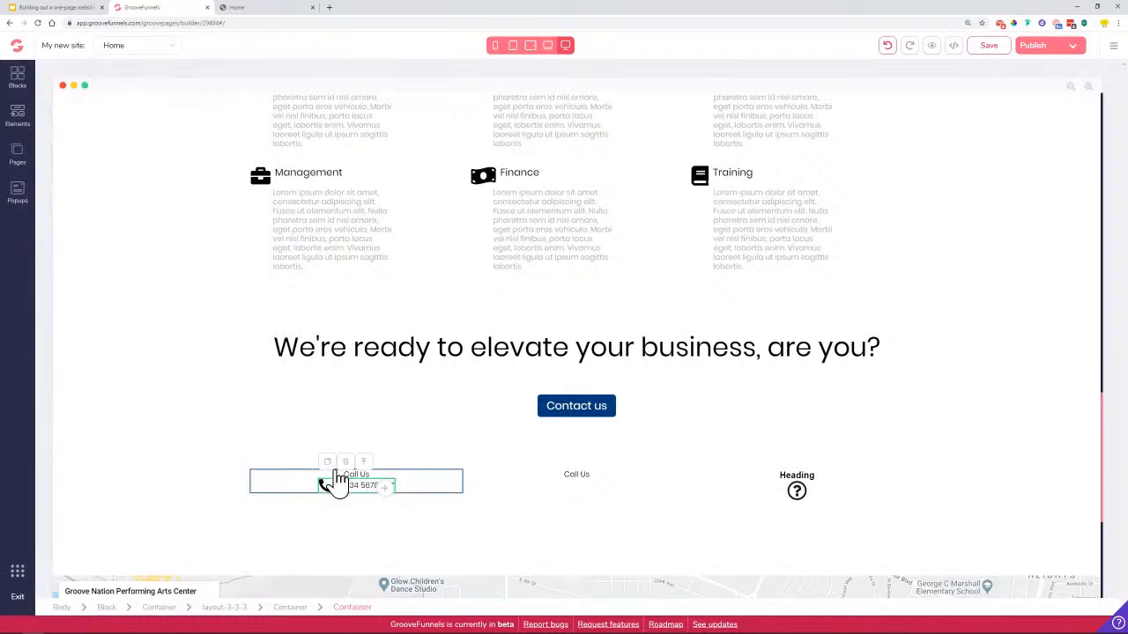
left_click(327, 462)
left_click_drag(300, 518, 506, 499)
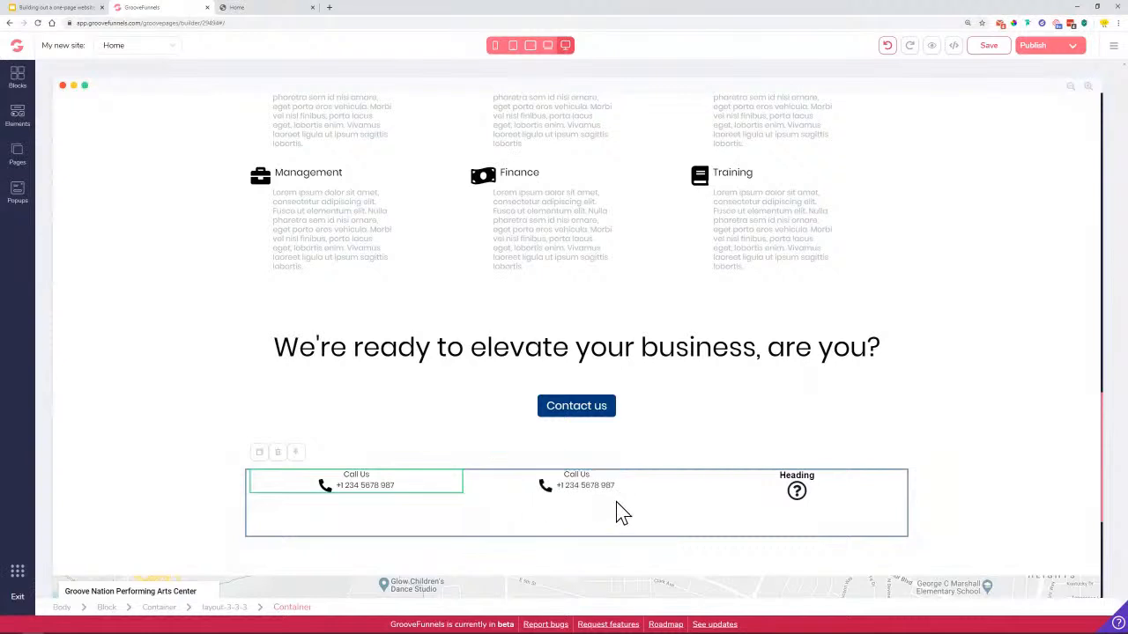
Rename the middle column's Call Us label to 'Email us' and enlarge it
double_click(580, 475)
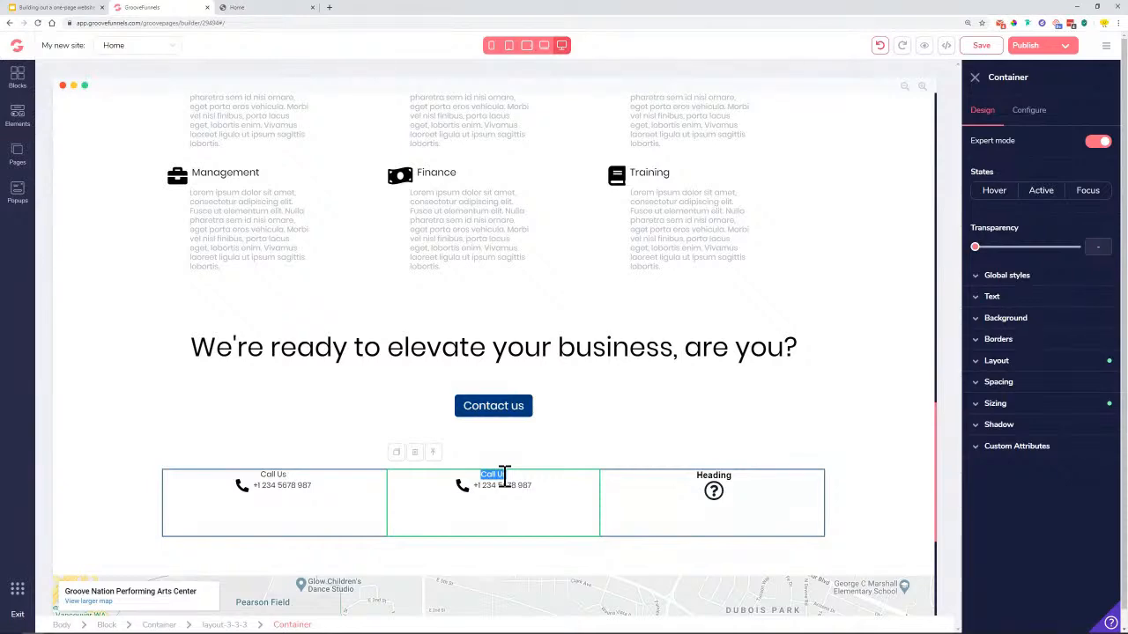
scroll(504, 476, "down", 3)
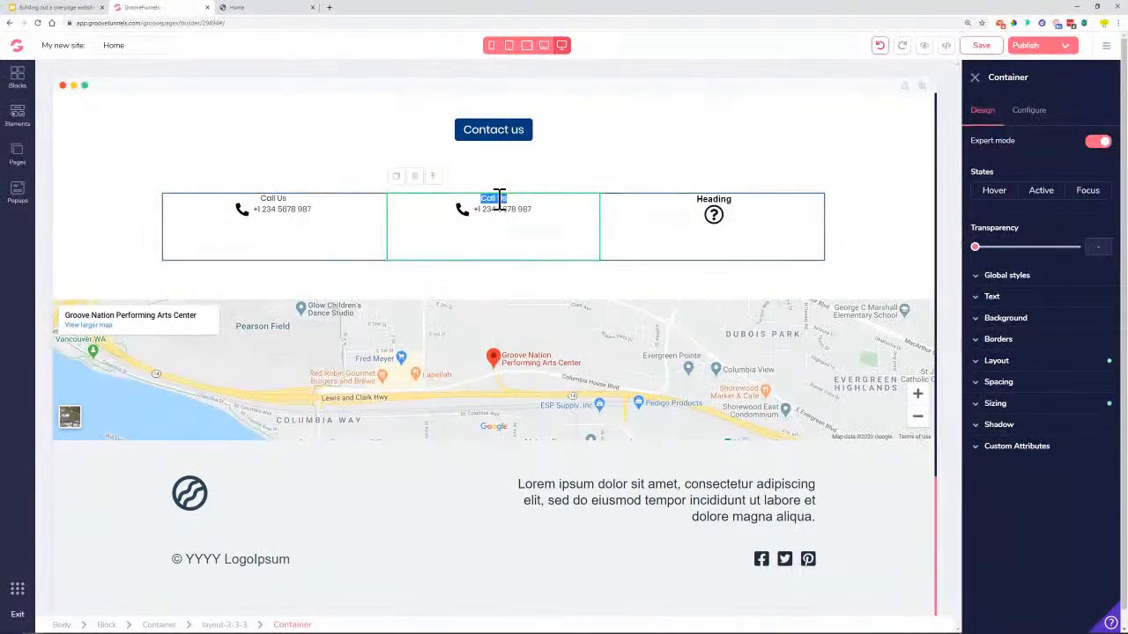
left_click(499, 198)
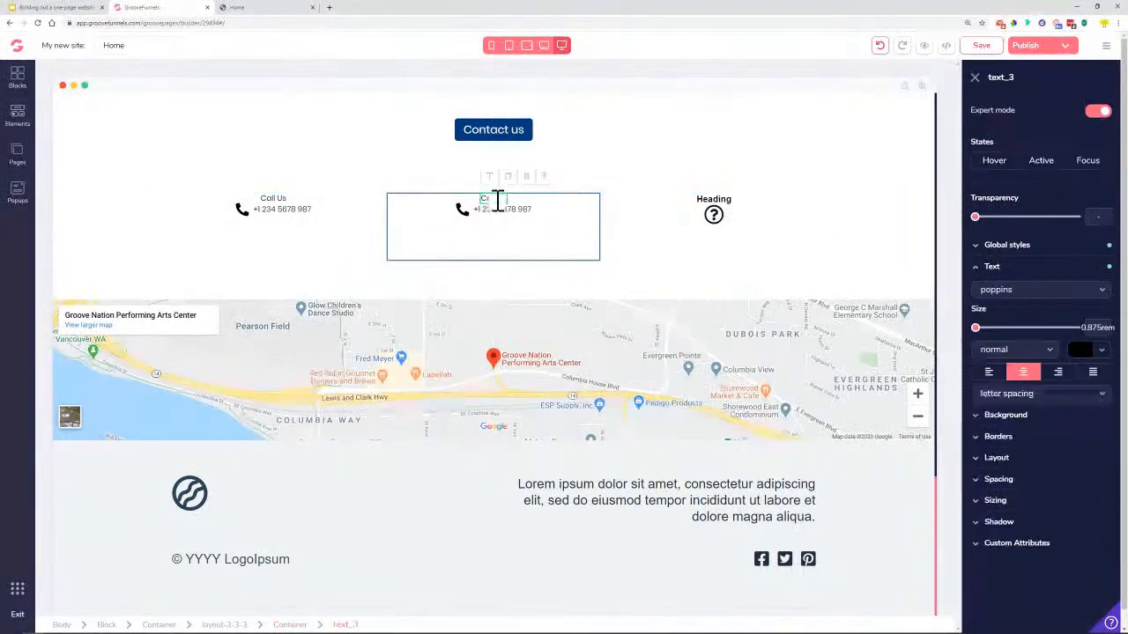
key("BackSpace")
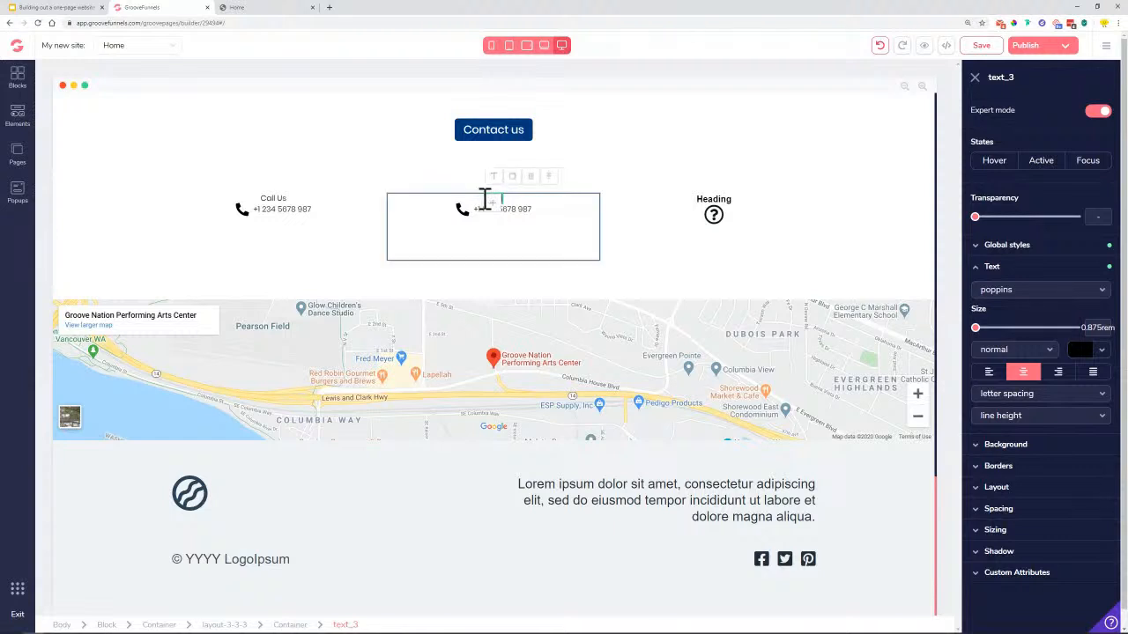
type("Email us")
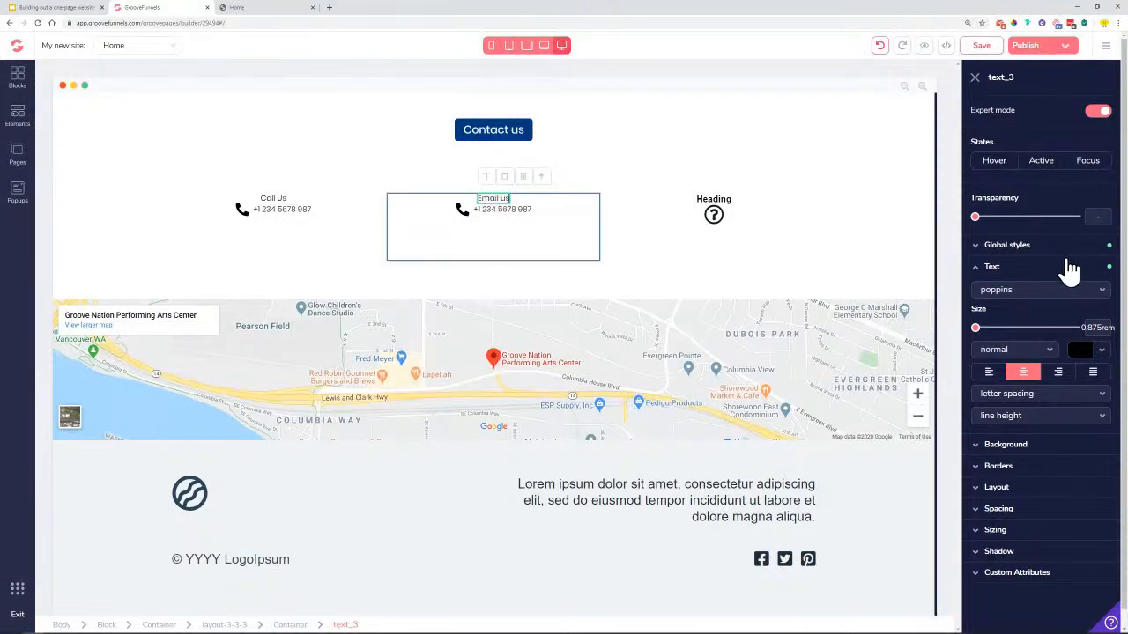
left_click_drag(975, 328, 1010, 340)
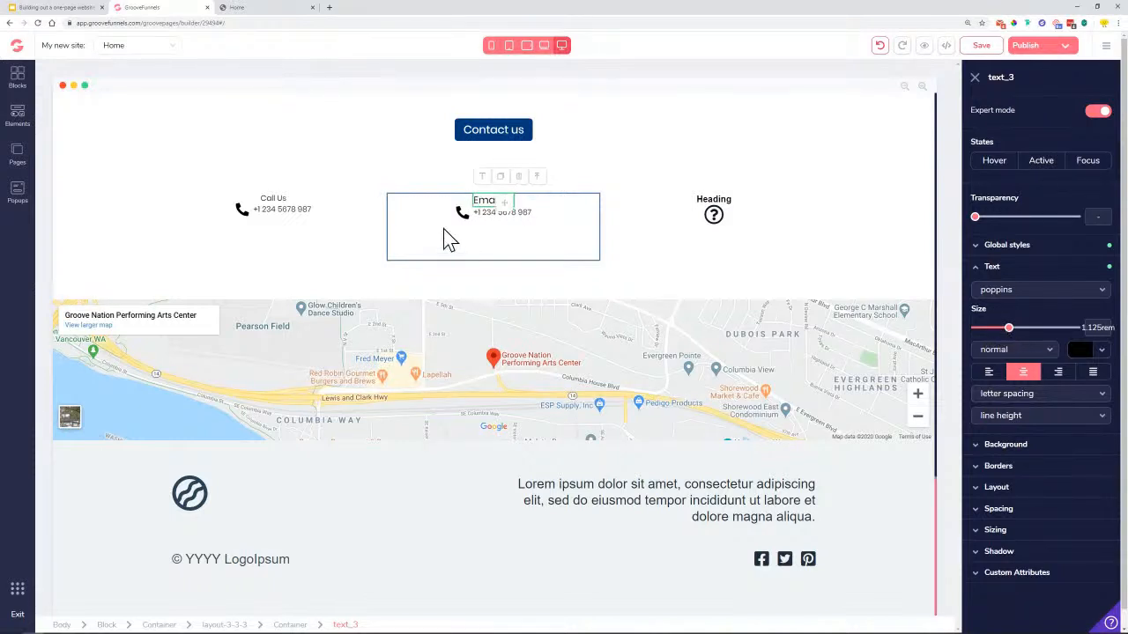
Replace the middle column's phone number with the business email address
left_click(490, 225)
double_click(489, 224)
triple_click(490, 225)
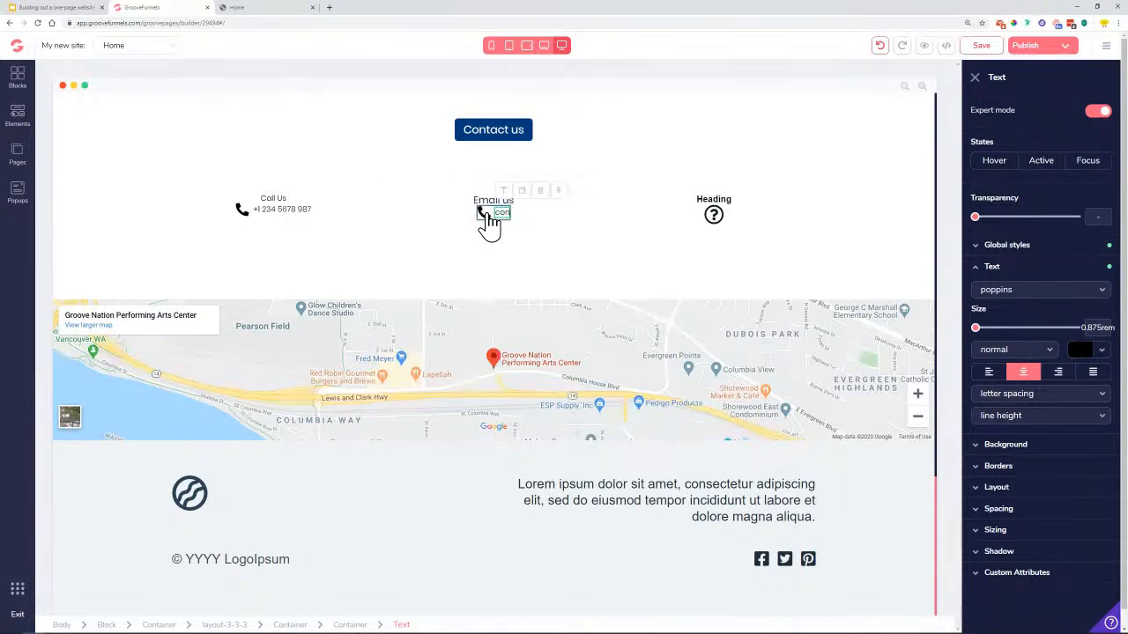
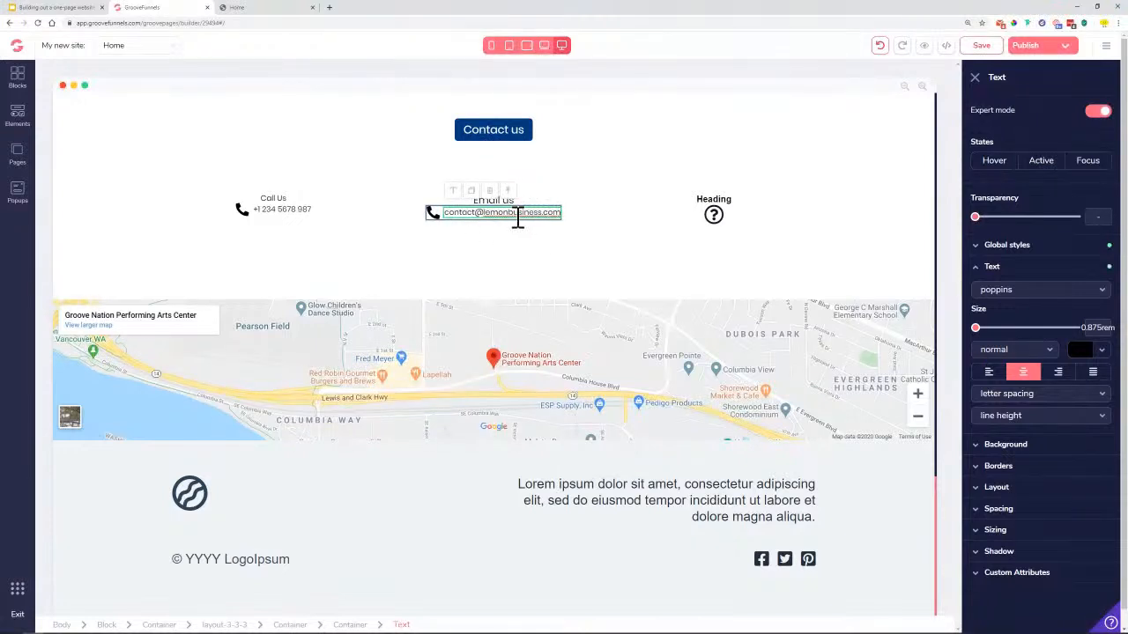
Swap the middle column's phone icon for the fa-mail-bulk icon found by searching 'mail'
left_click(431, 218)
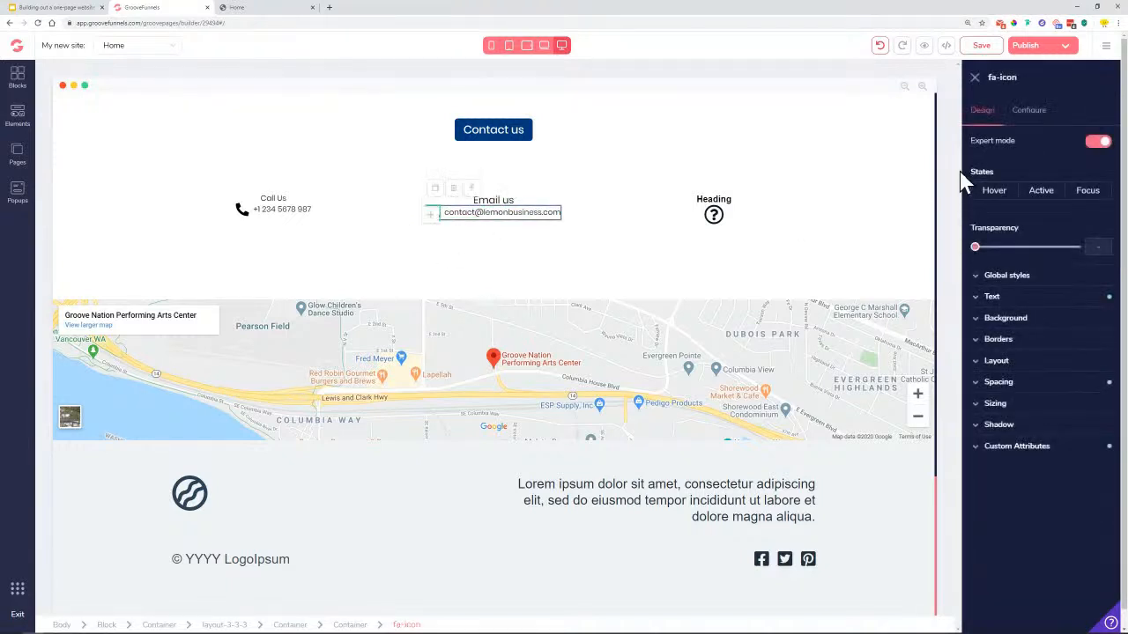
left_click(1033, 112)
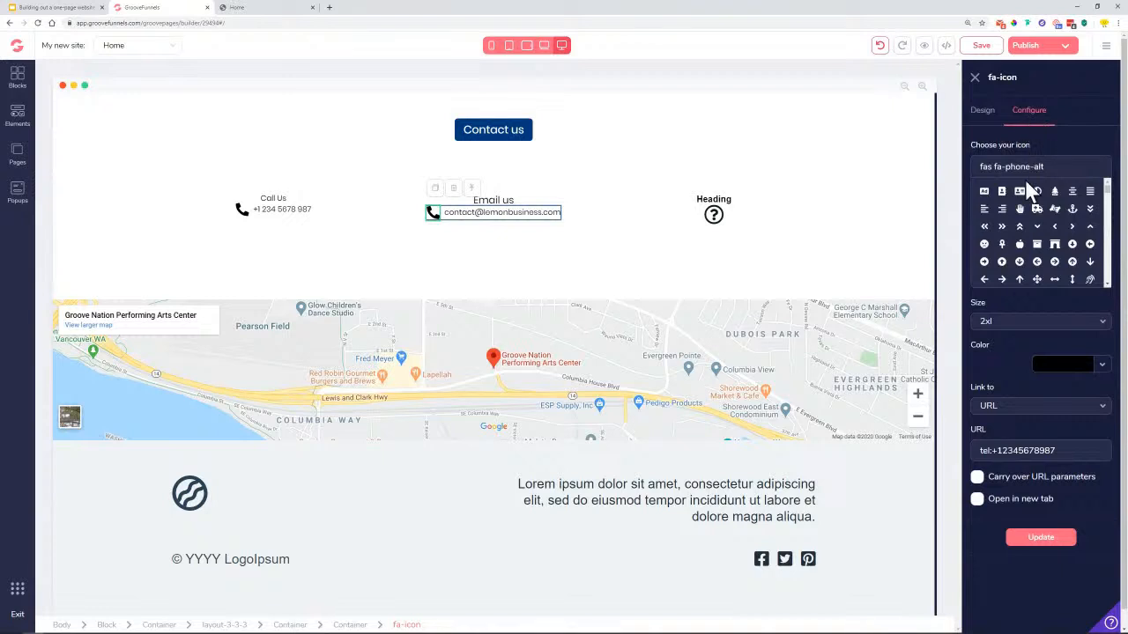
triple_click(1072, 167)
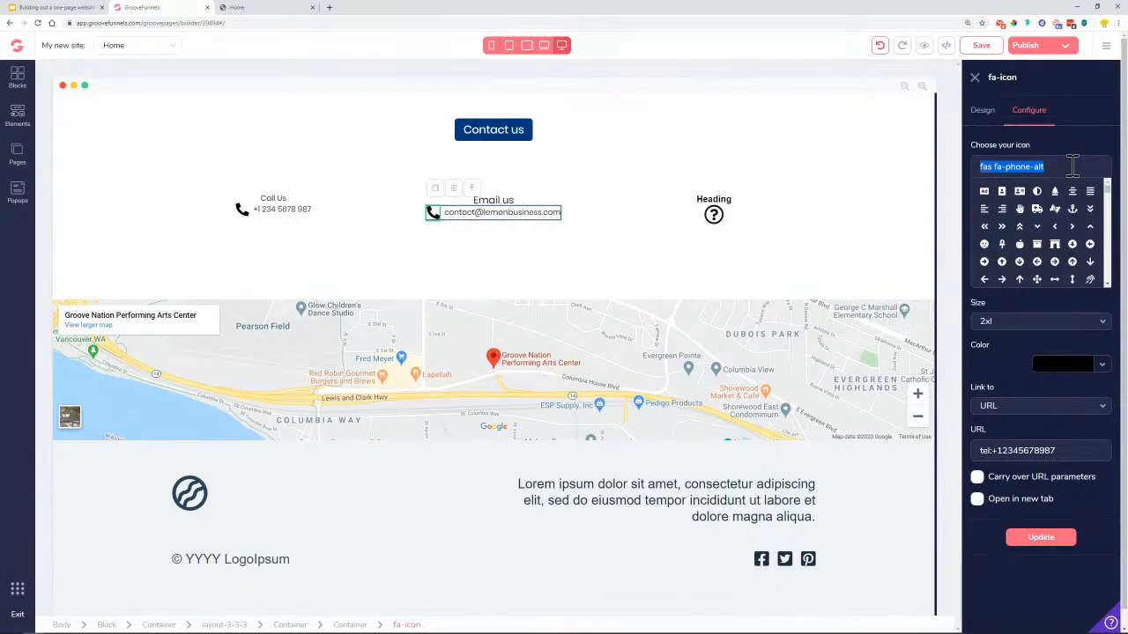
type("ma")
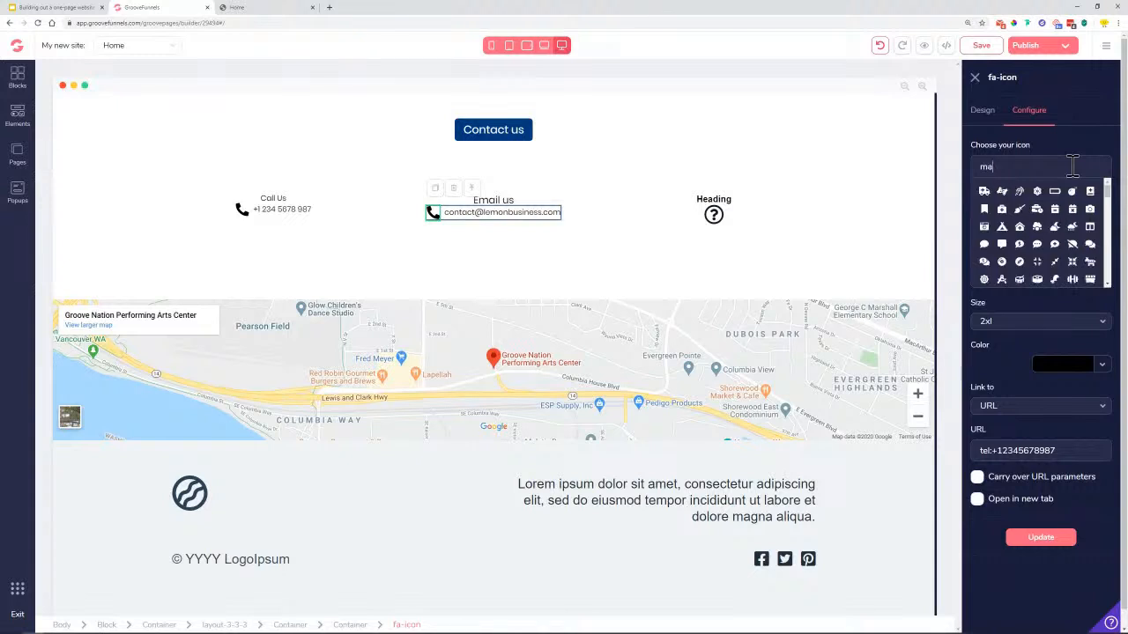
type("il")
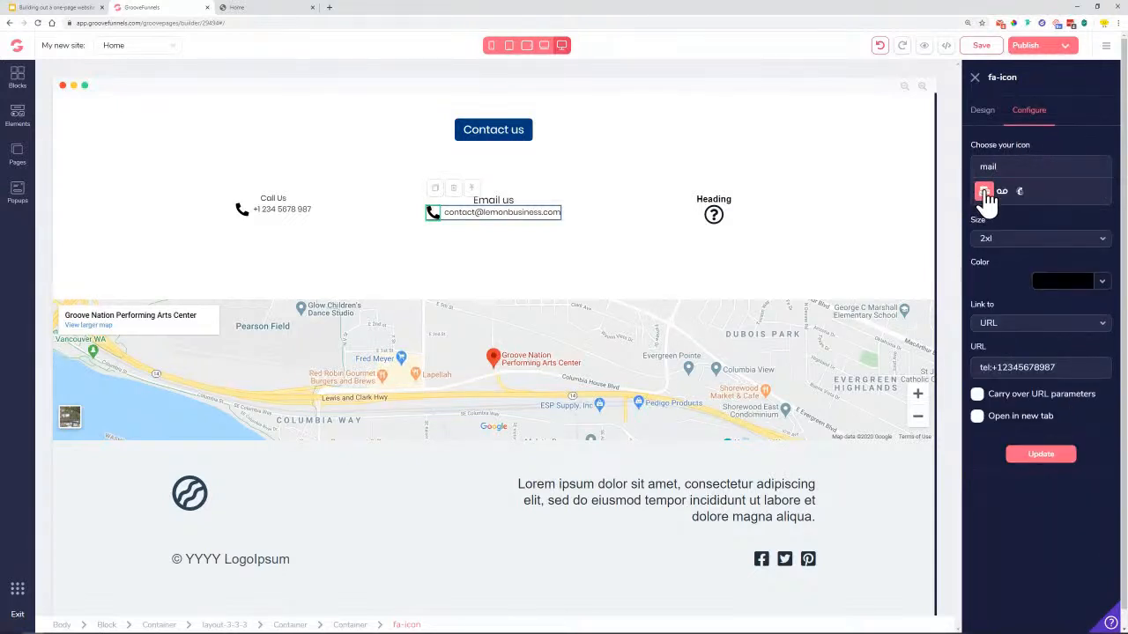
left_click(985, 193)
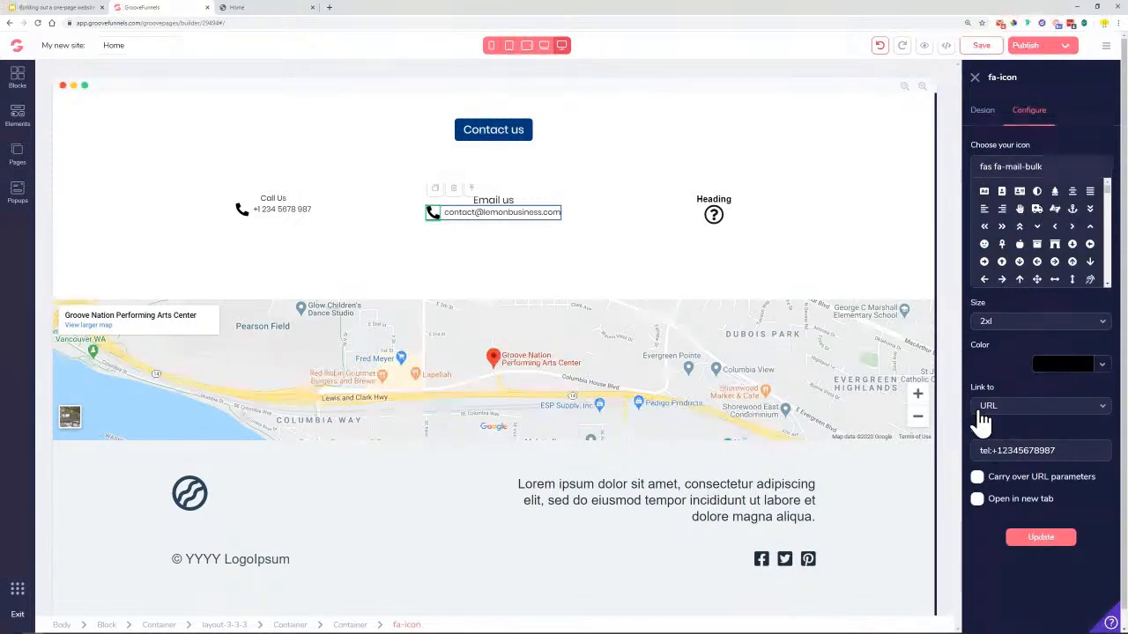
Replace the icon's tel: link with a mailto: link to the business email, then update
left_click_drag(1074, 450, 956, 469)
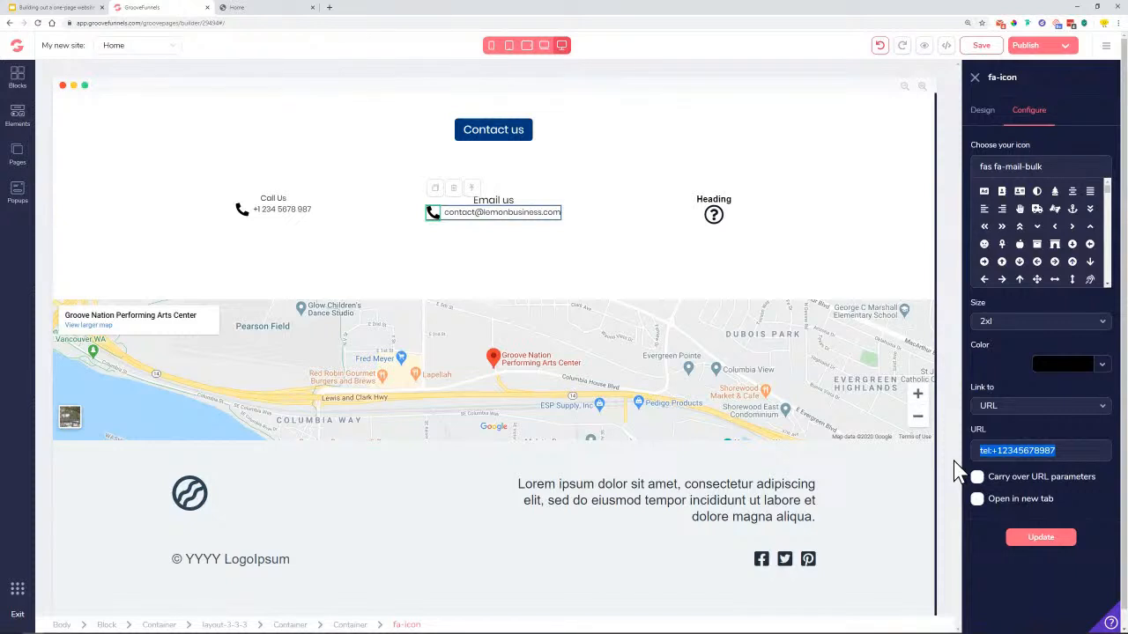
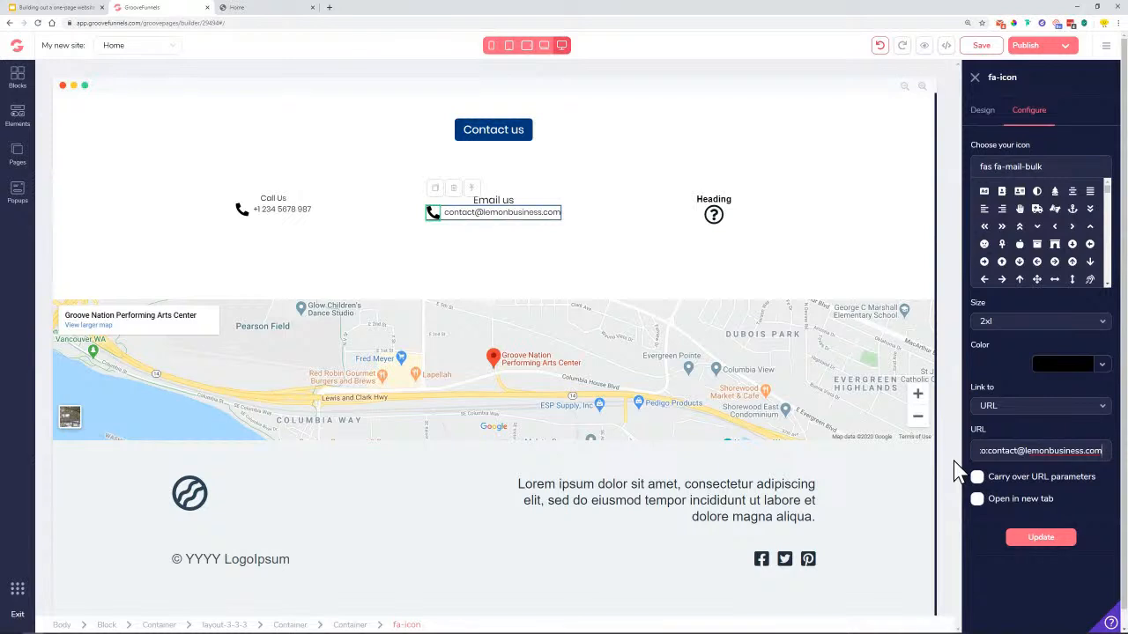
left_click_drag(1044, 451, 982, 452)
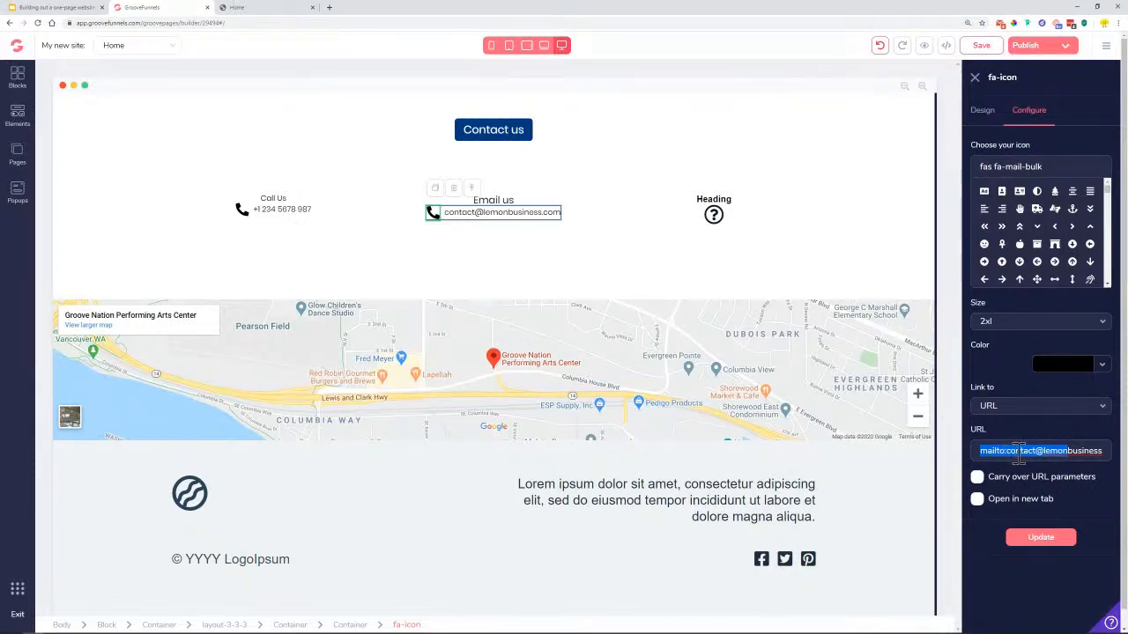
left_click_drag(1095, 452, 1114, 452)
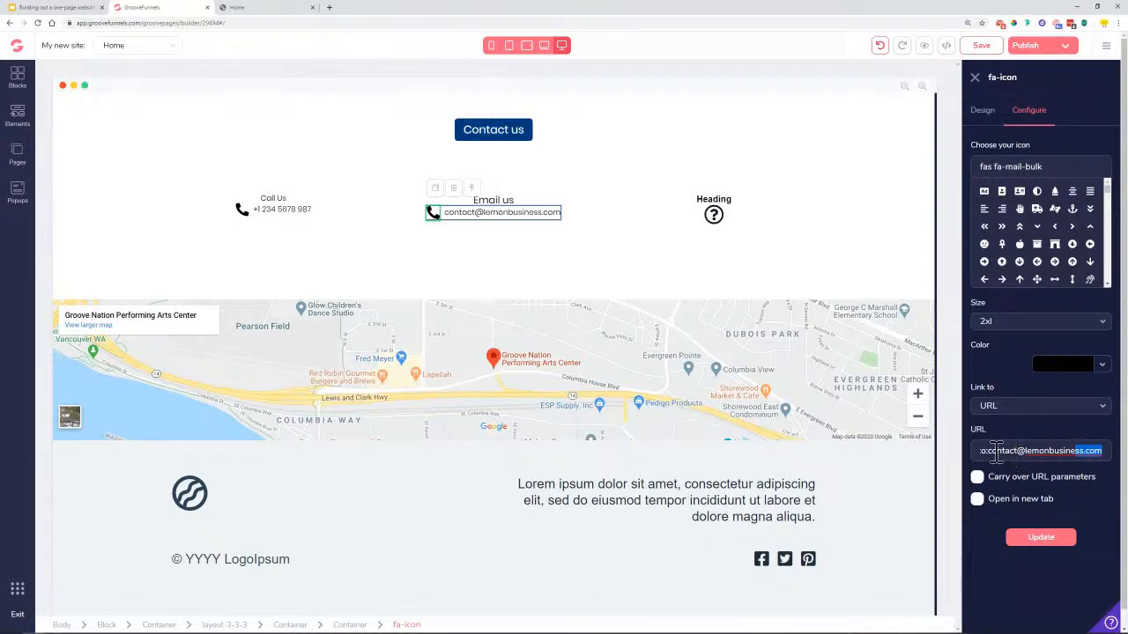
left_click(1035, 542)
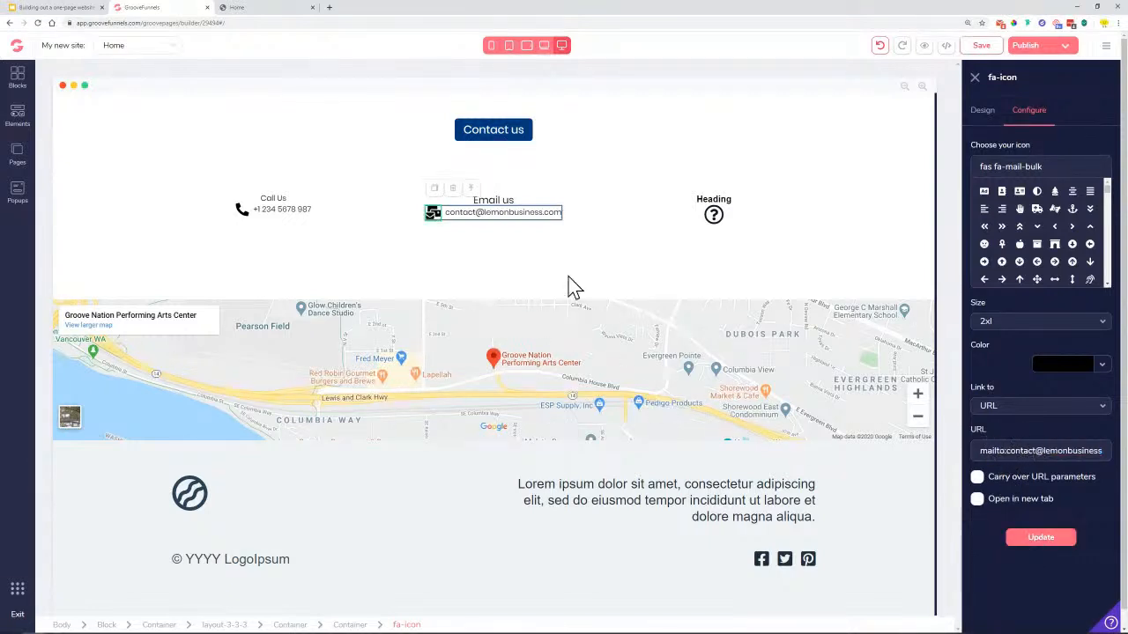
Link the email address text to mailto: plus the copied business email address
left_click(1041, 539)
triple_click(467, 216)
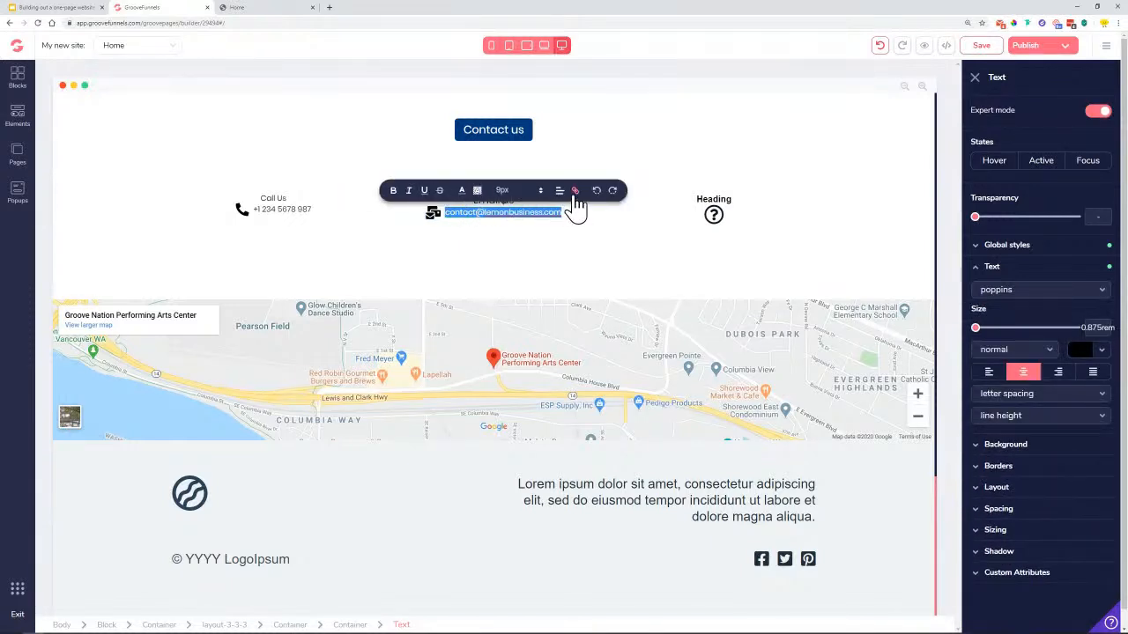
right_click(551, 215)
left_click(582, 247)
left_click(576, 191)
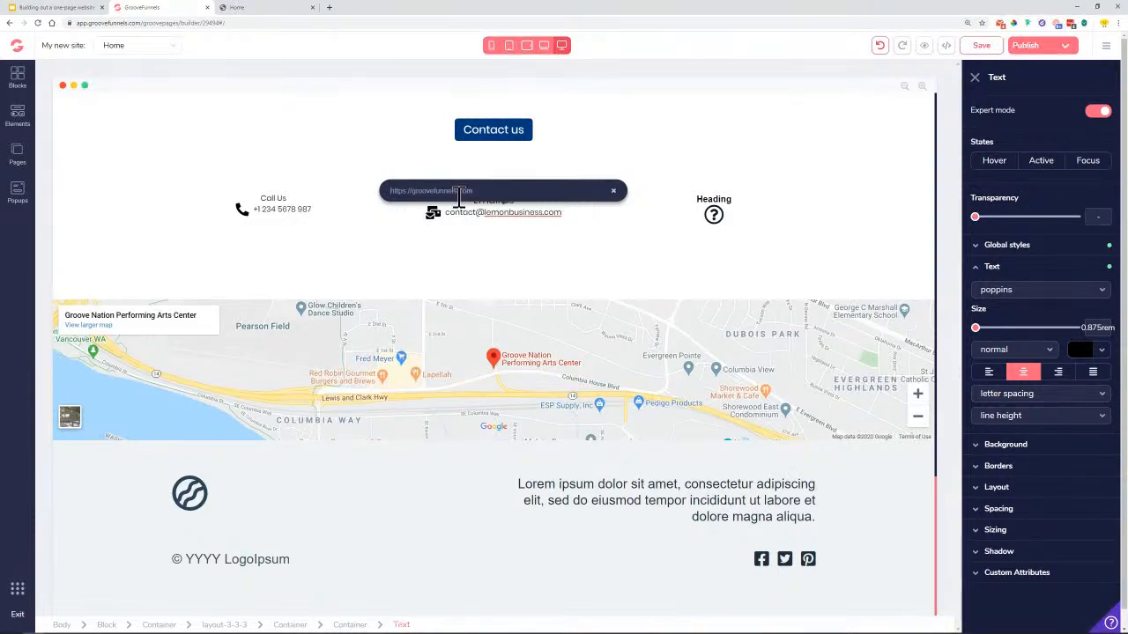
type("mailto:")
key("ctrl+v")
key("Return")
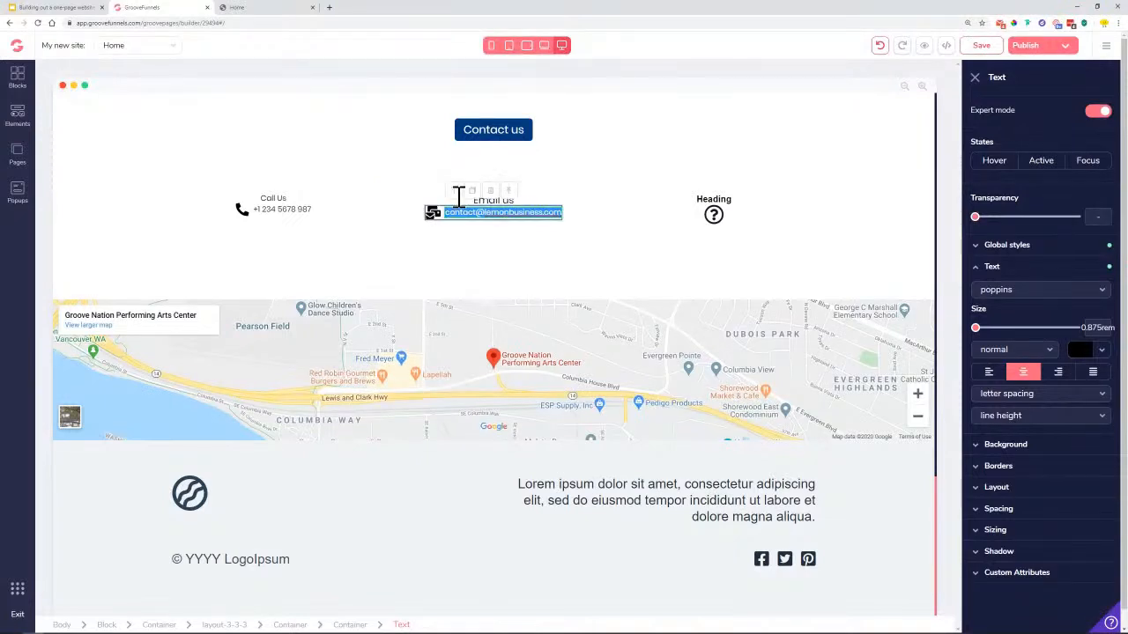
Give the email text a new font colour and enlarge it to 1.125rem
double_click(456, 215)
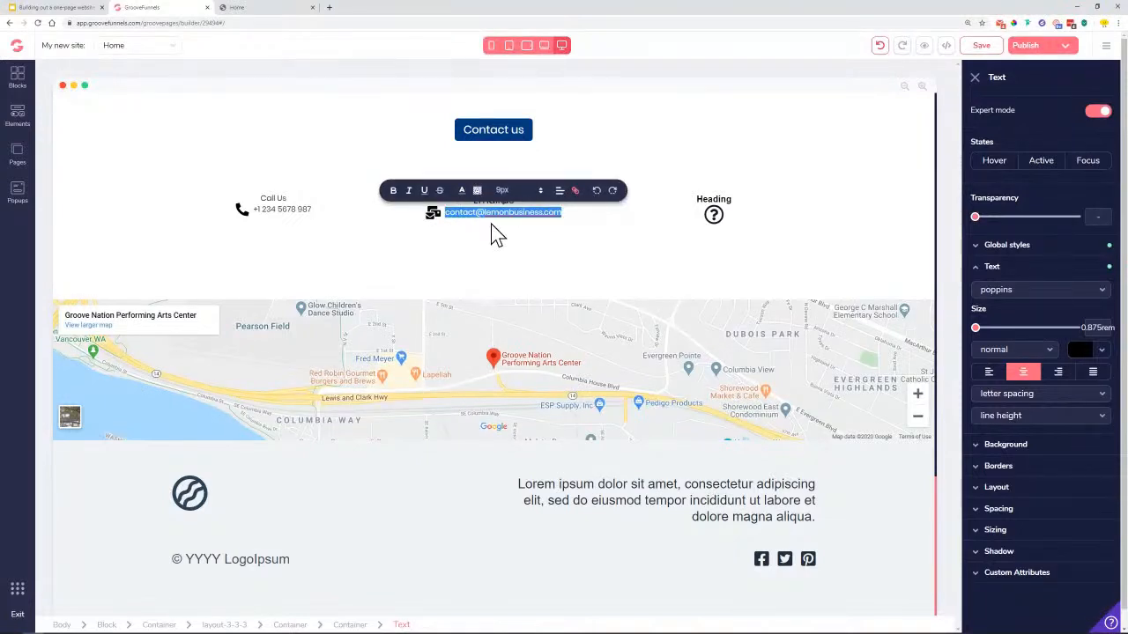
left_click(463, 192)
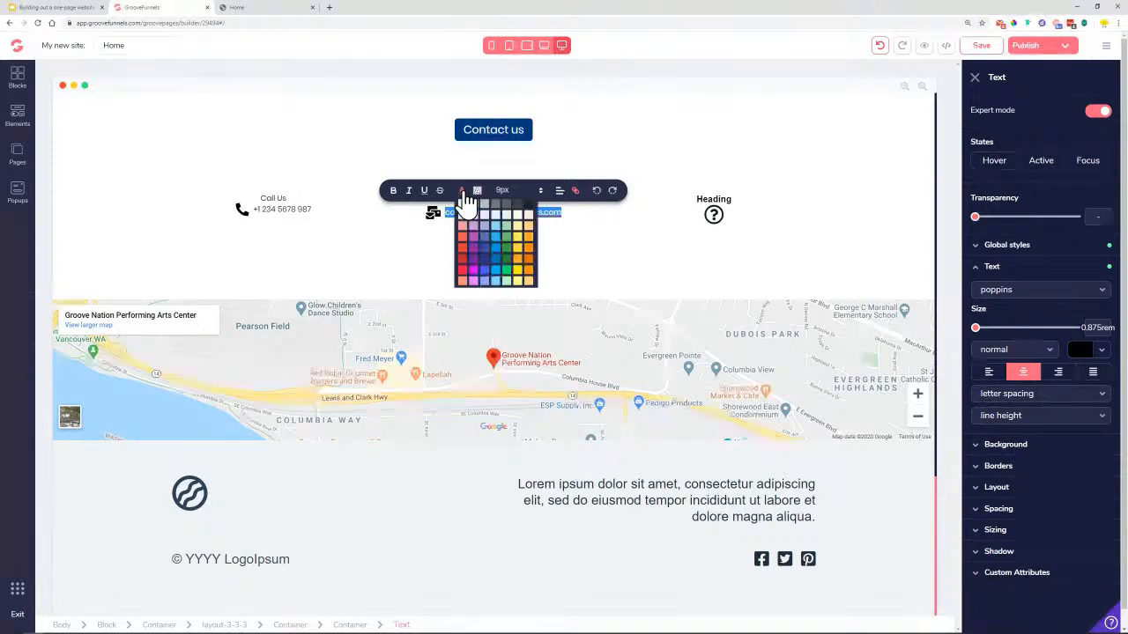
left_click(529, 208)
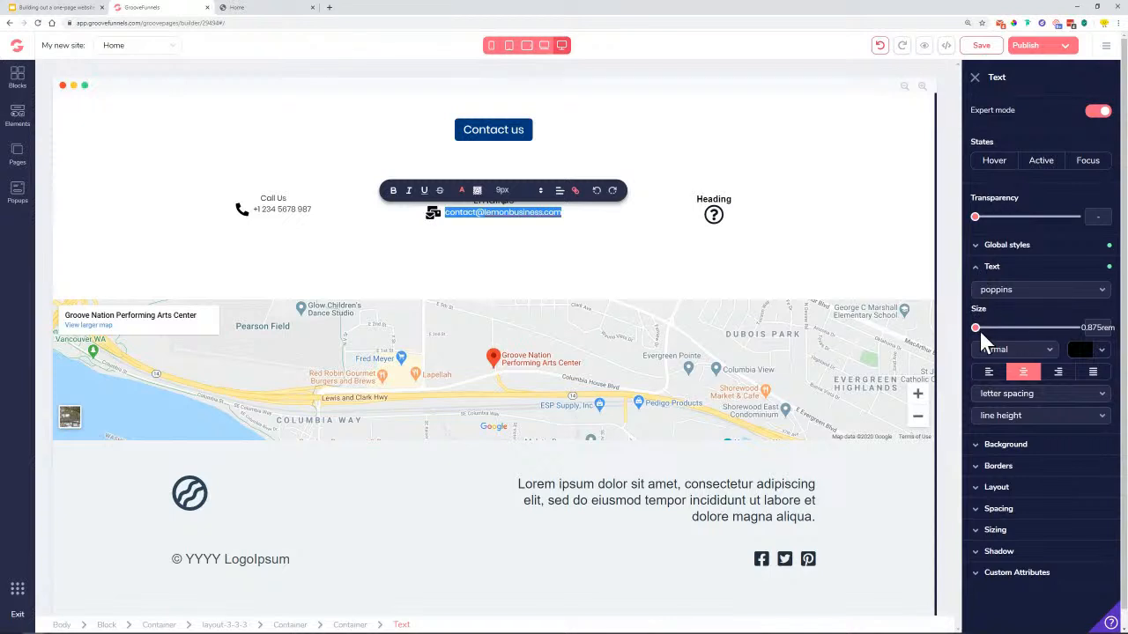
left_click_drag(976, 328, 1009, 331)
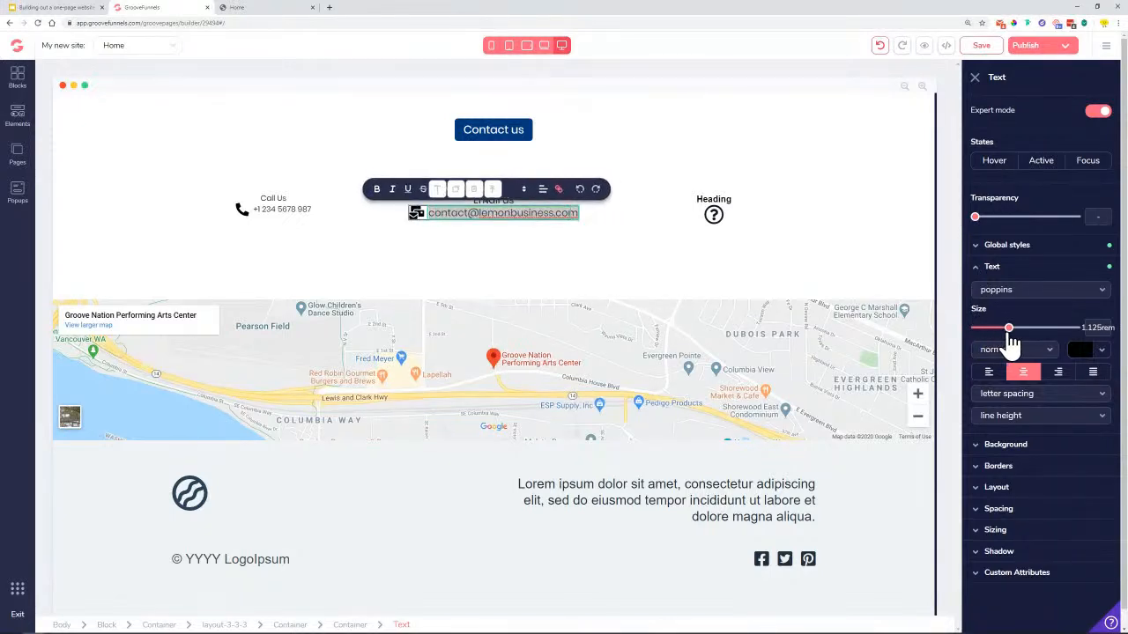
left_click(294, 213)
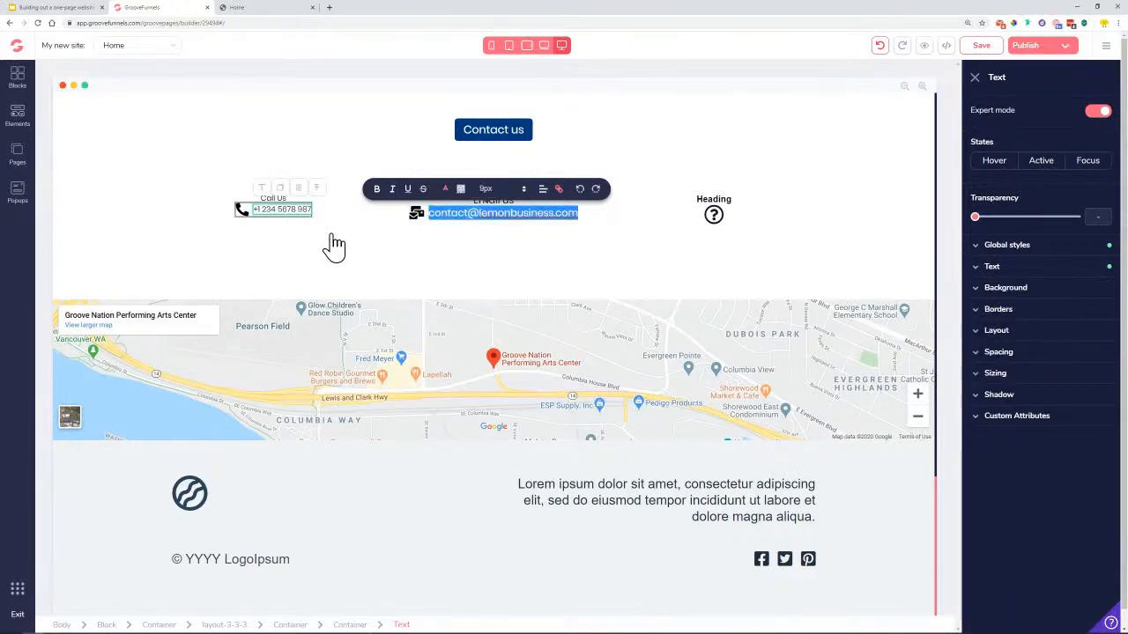
Size the phone number at 1.125rem and both Call Us and Email us labels at 1rem
left_click_drag(975, 329, 1008, 330)
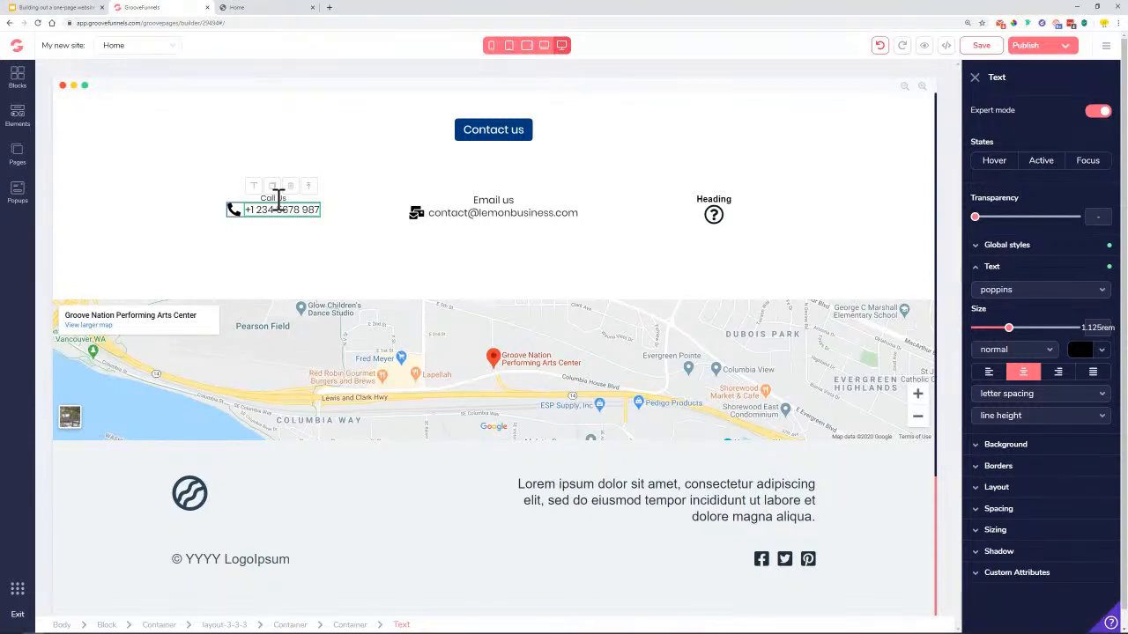
left_click(276, 198)
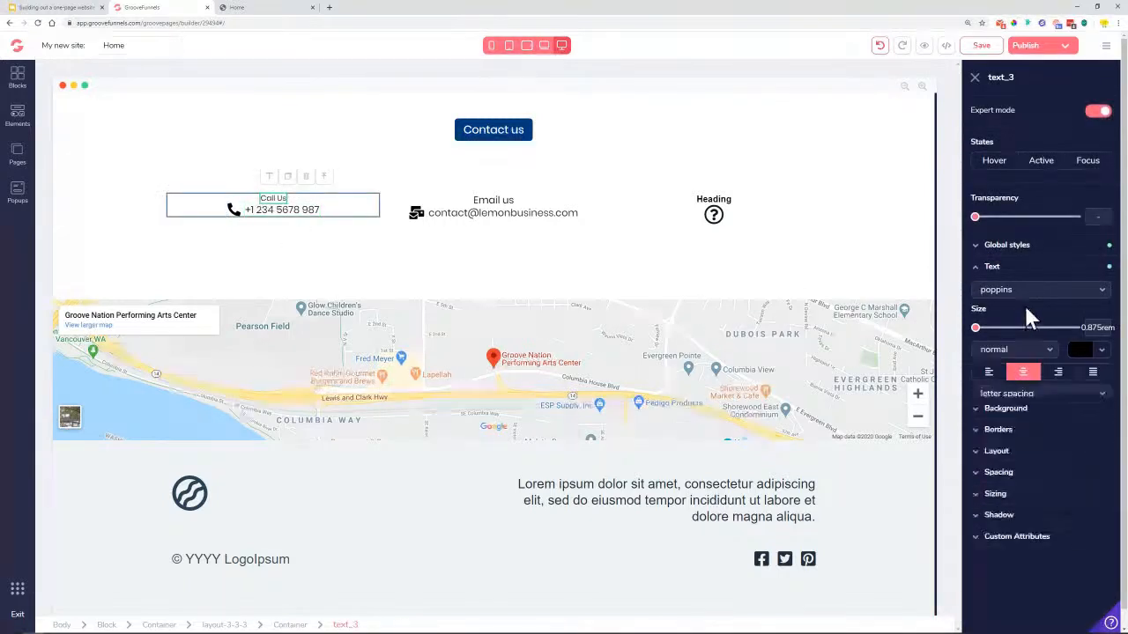
left_click_drag(978, 333, 1001, 338)
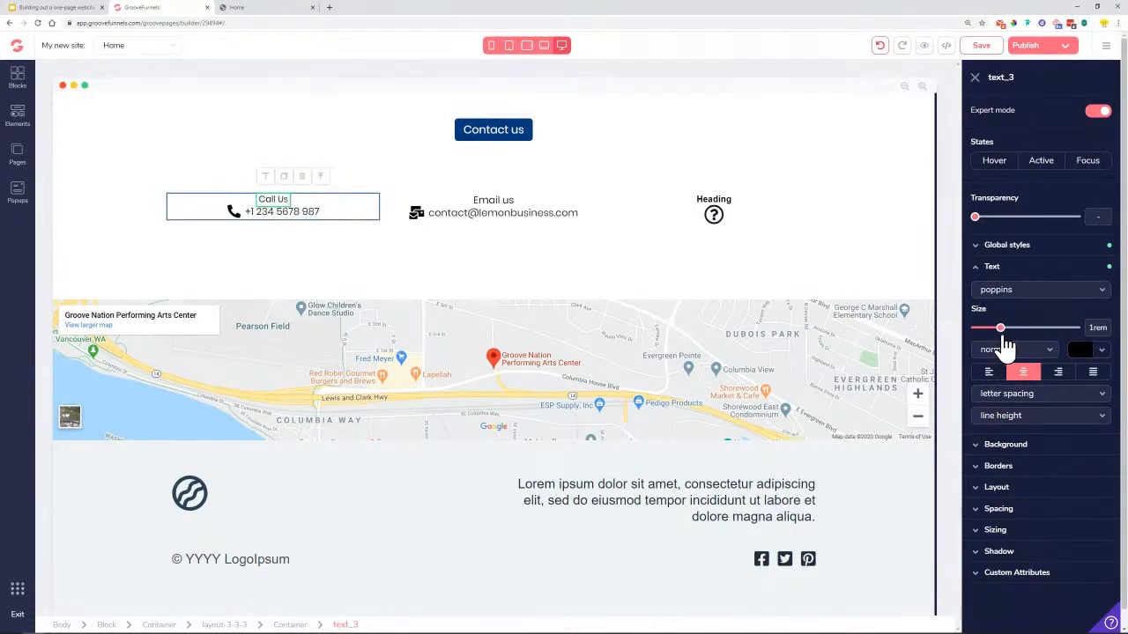
left_click(511, 201)
left_click(1008, 268)
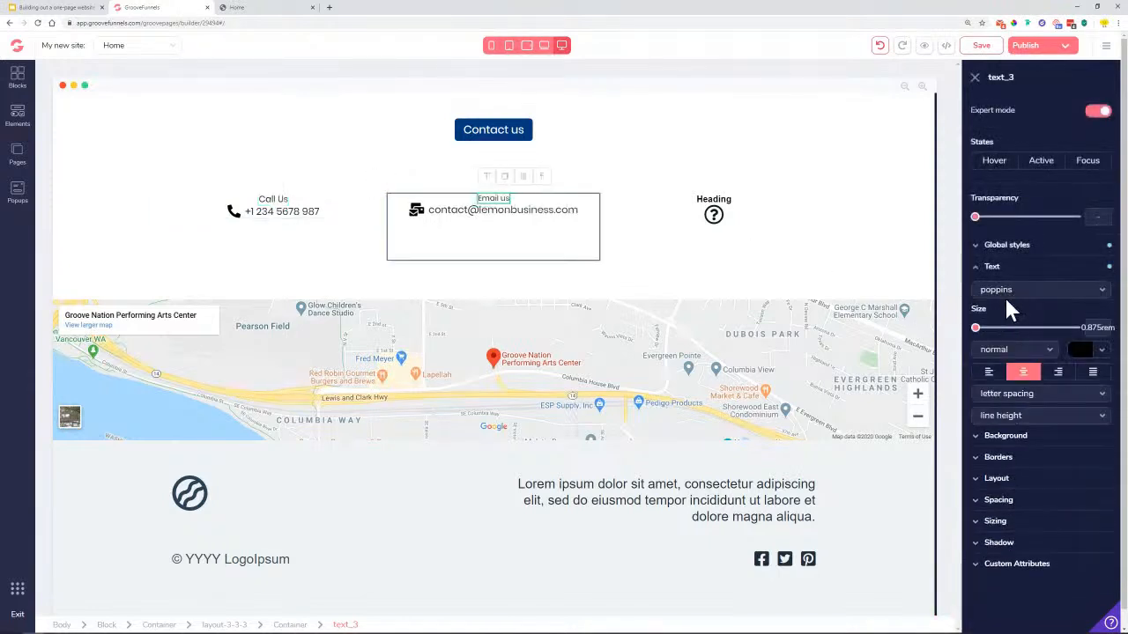
left_click_drag(977, 329, 1004, 341)
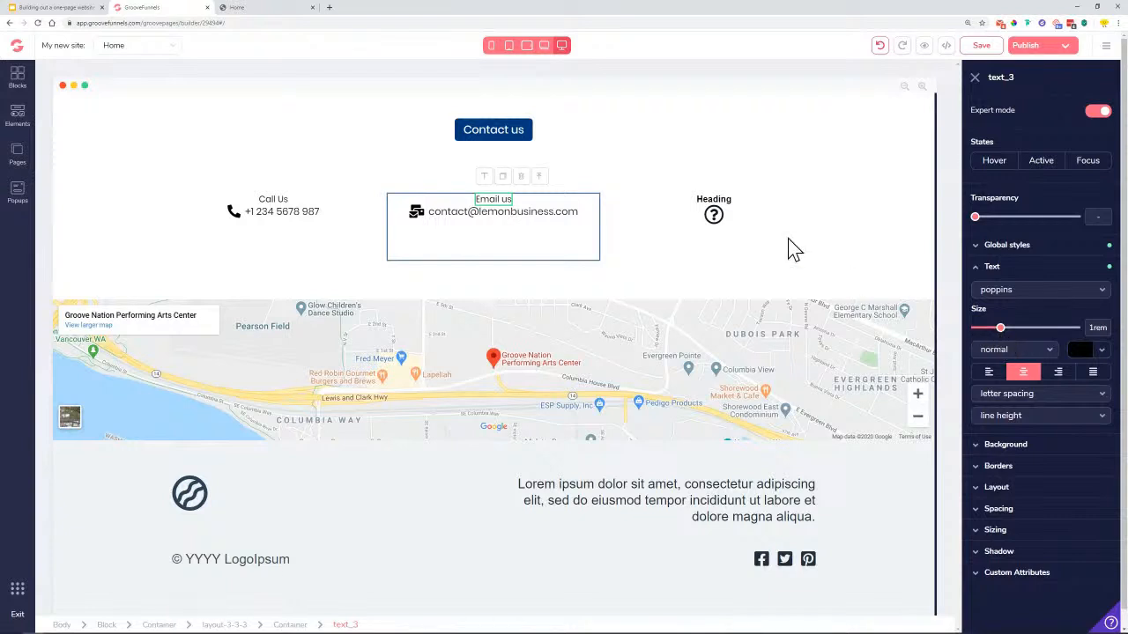
left_click(717, 199)
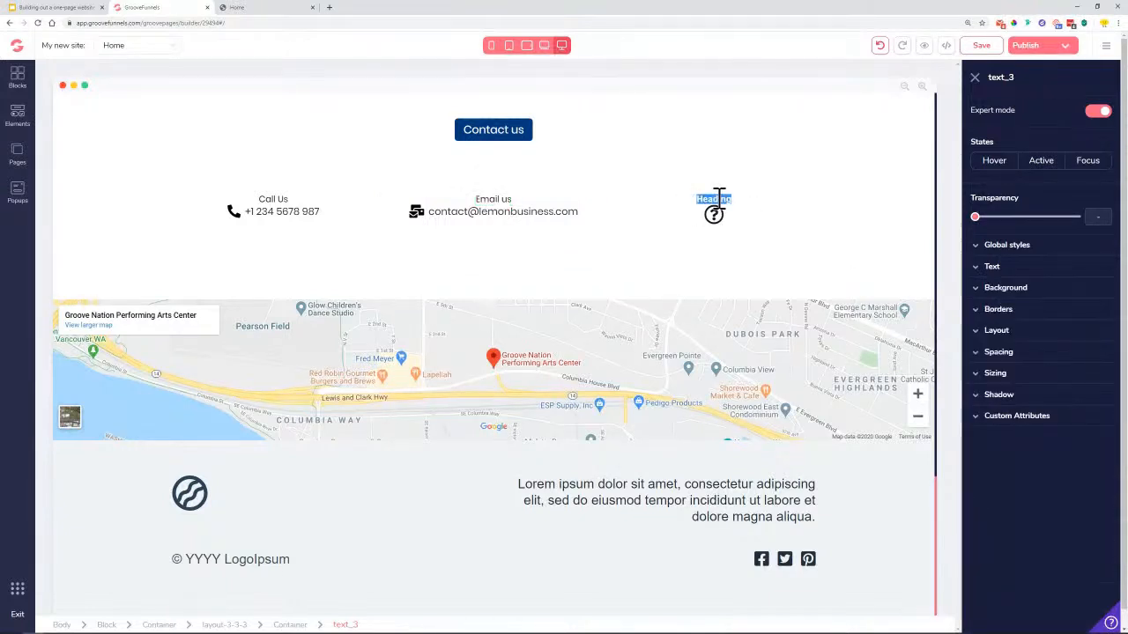
Change the third column's Heading text to 'Social media'
double_click(715, 199)
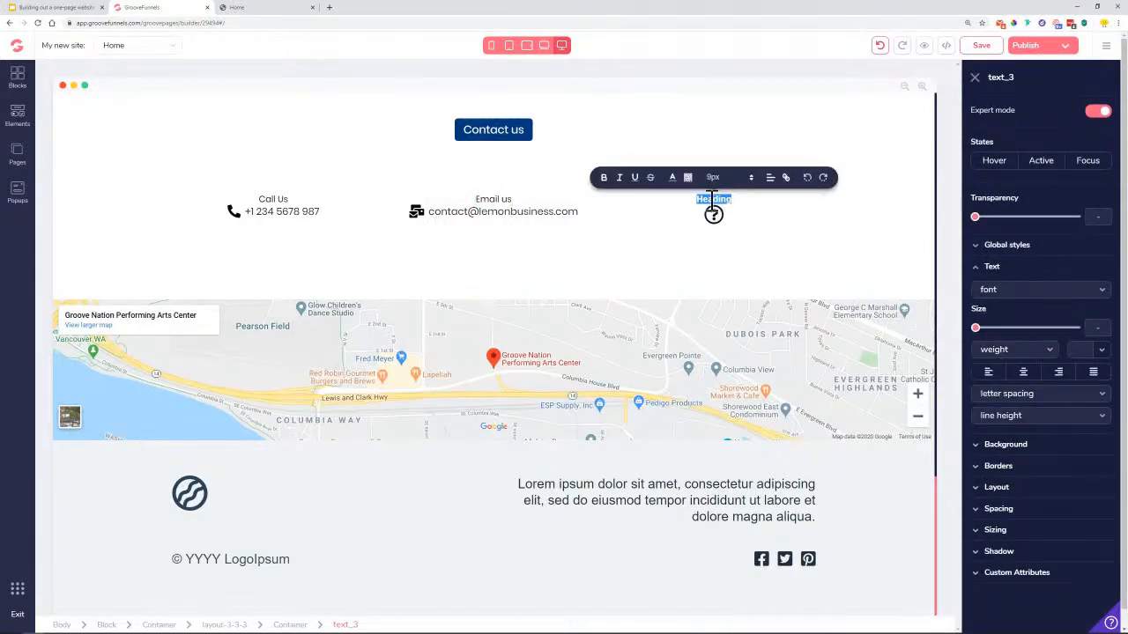
type("Social")
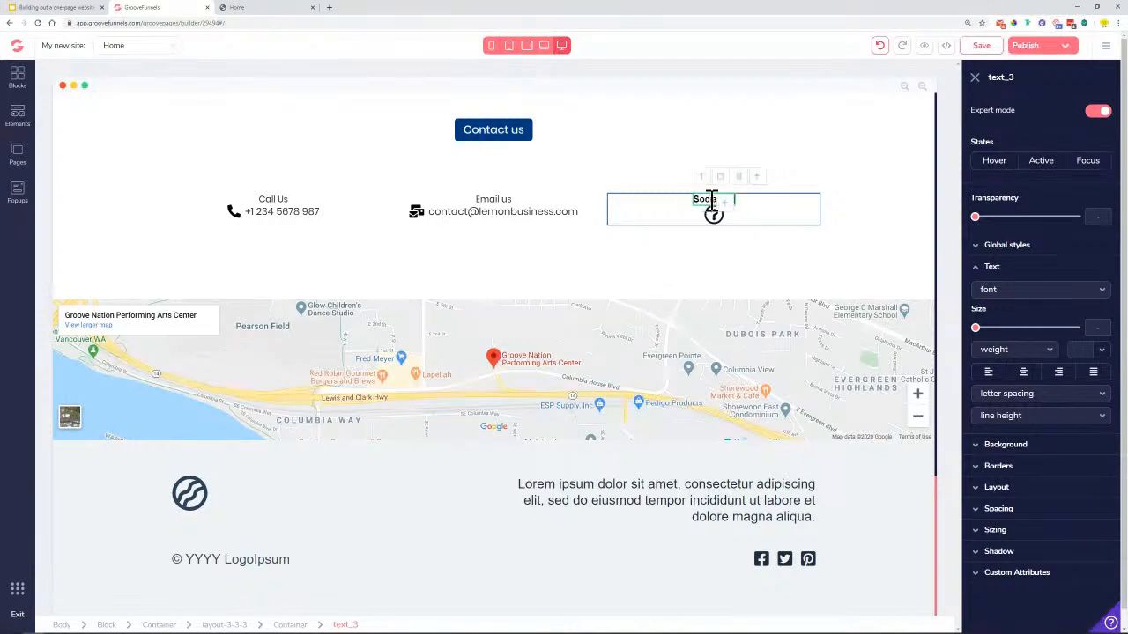
type(" media")
left_click(716, 216)
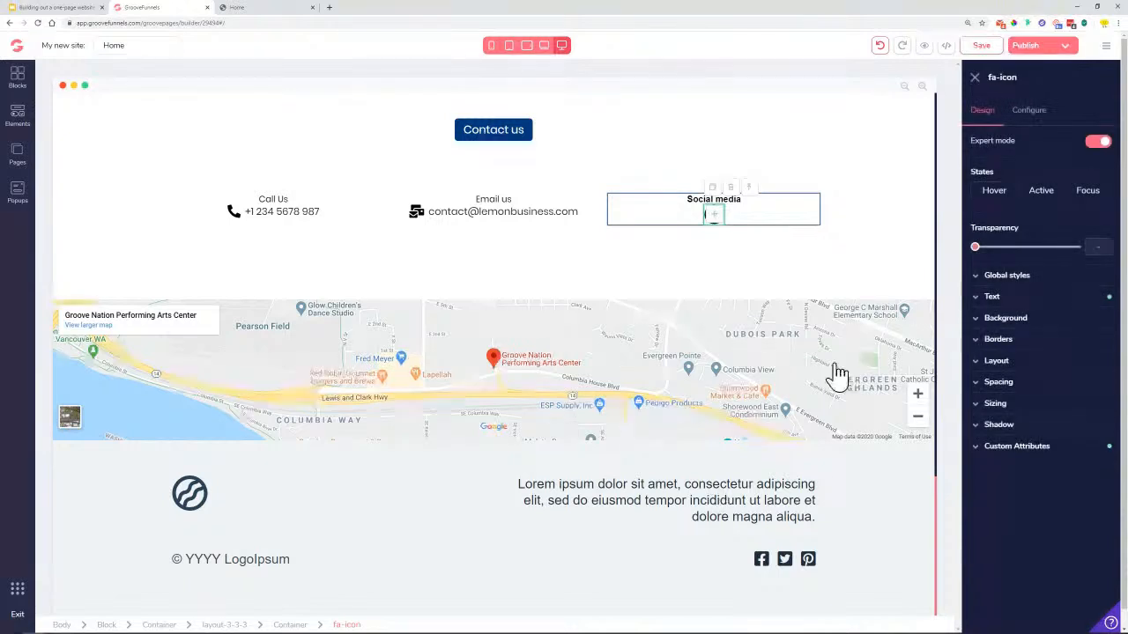
Duplicate the footer's Facebook icon and save the page
left_click(763, 564)
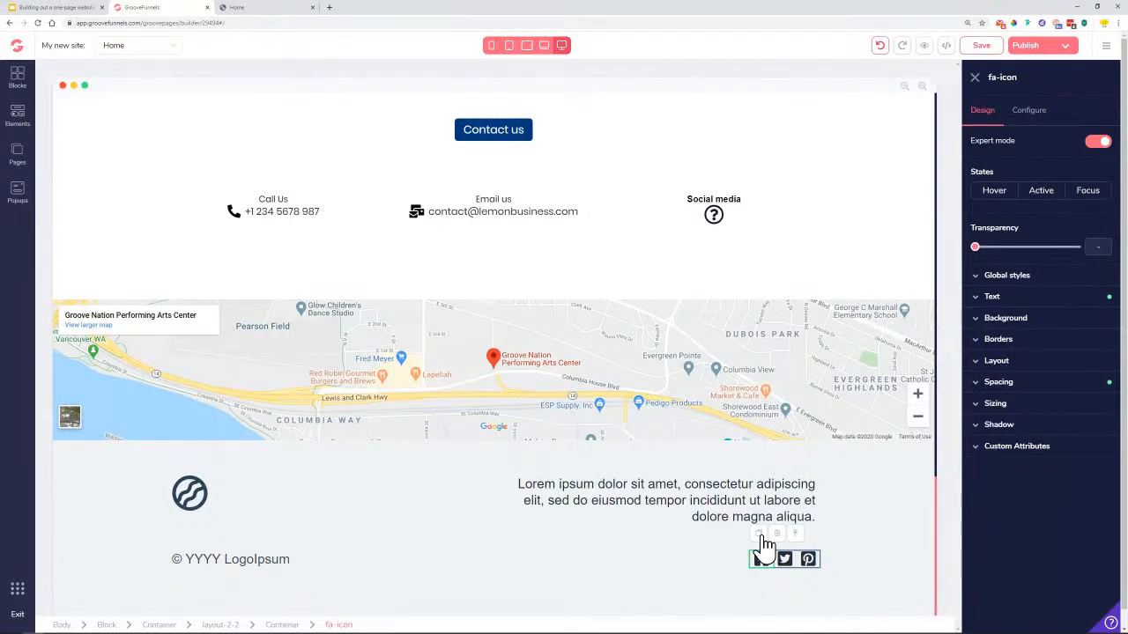
left_click(759, 535)
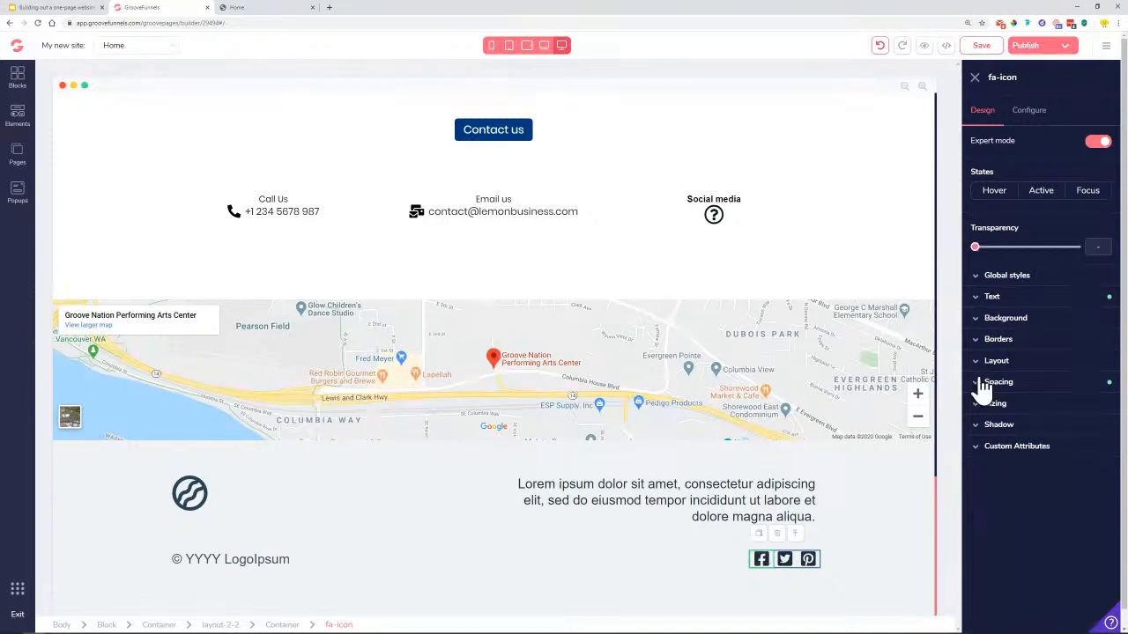
left_click(985, 48)
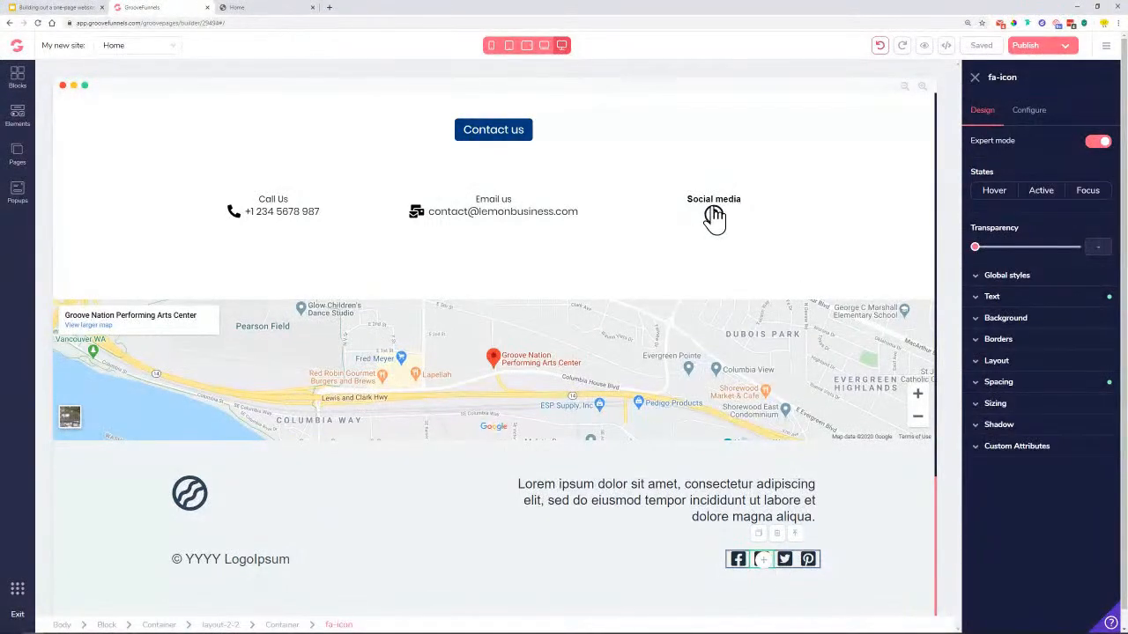
Move the Facebook icon copy under the Social media heading, above the question-mark placeholder
scroll(876, 540, "down", 1)
scroll(877, 539, "up", 1)
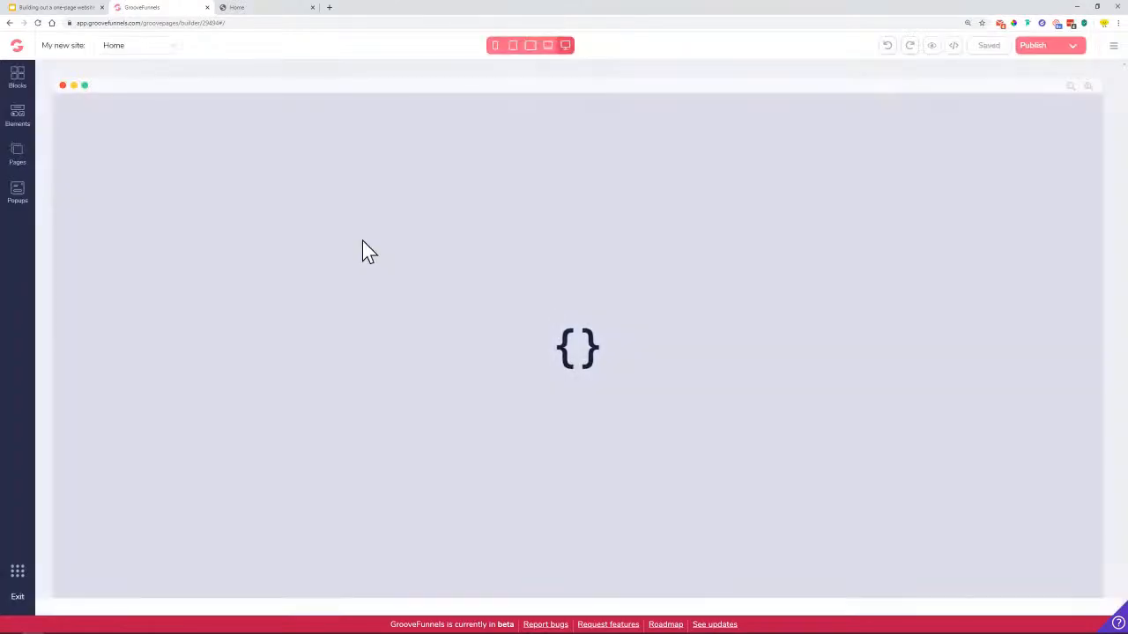
scroll(516, 387, "down", 10)
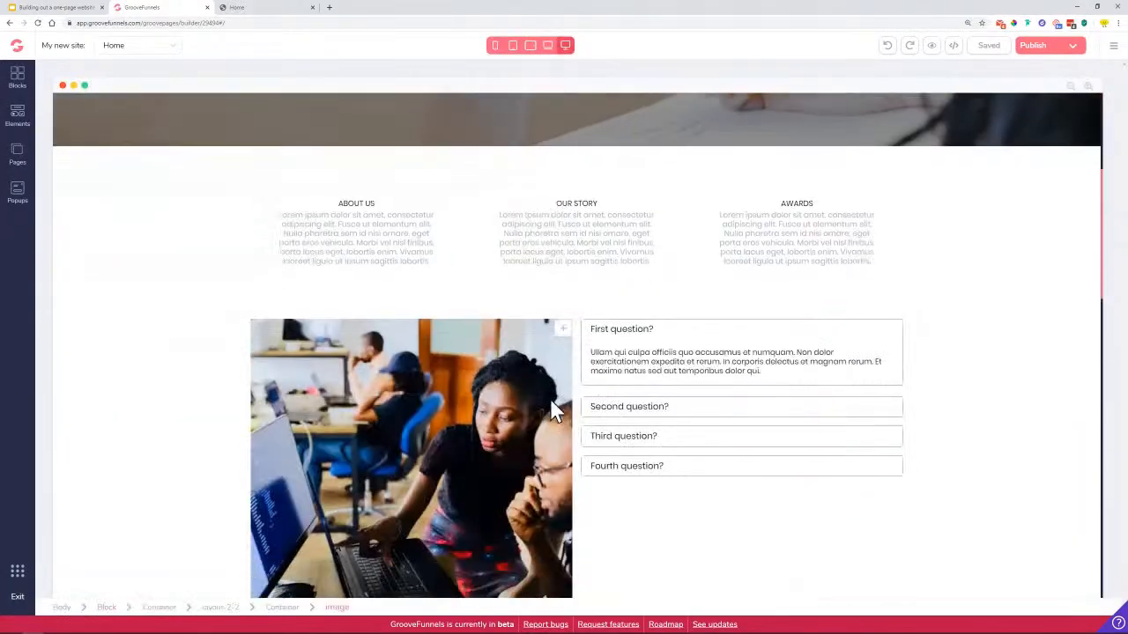
scroll(628, 353, "down", 8)
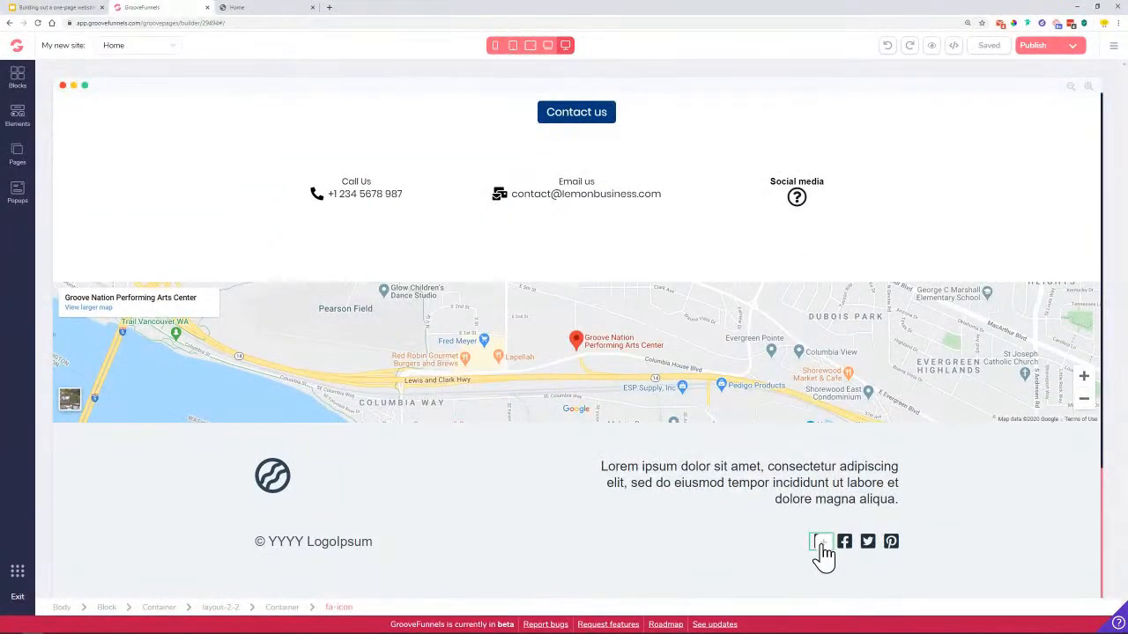
left_click(821, 543)
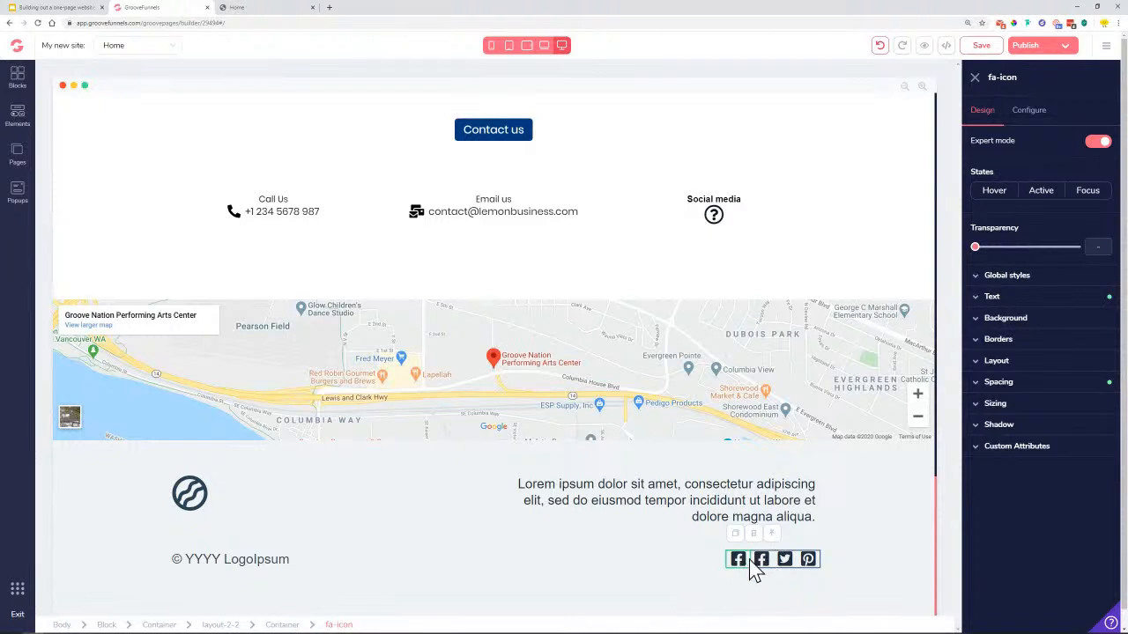
left_click_drag(744, 568, 797, 228)
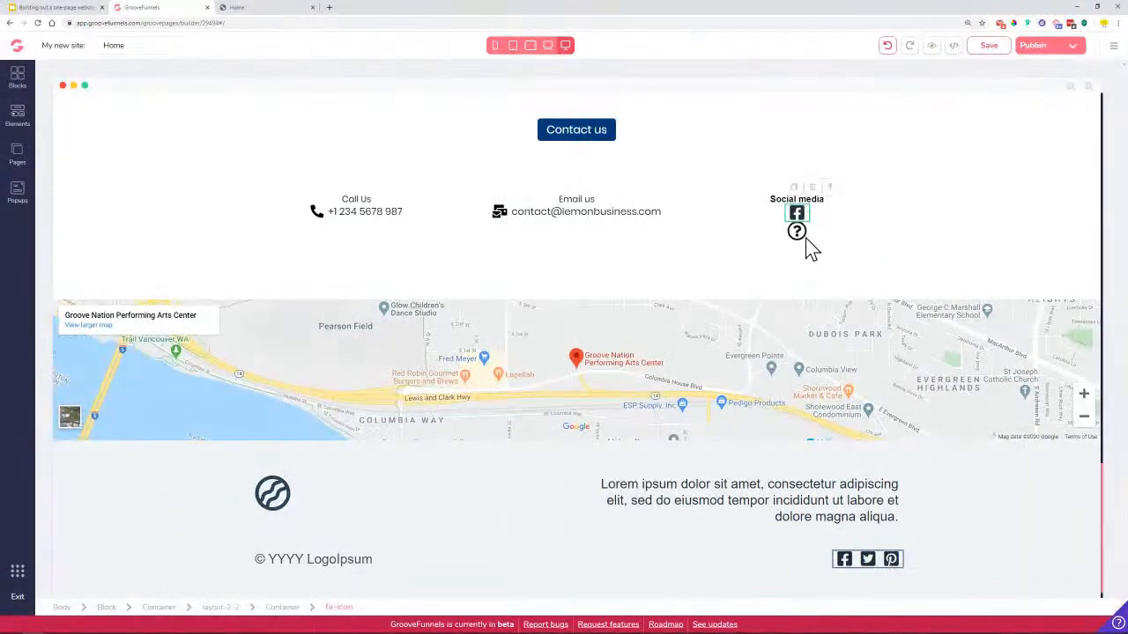
left_click(798, 239)
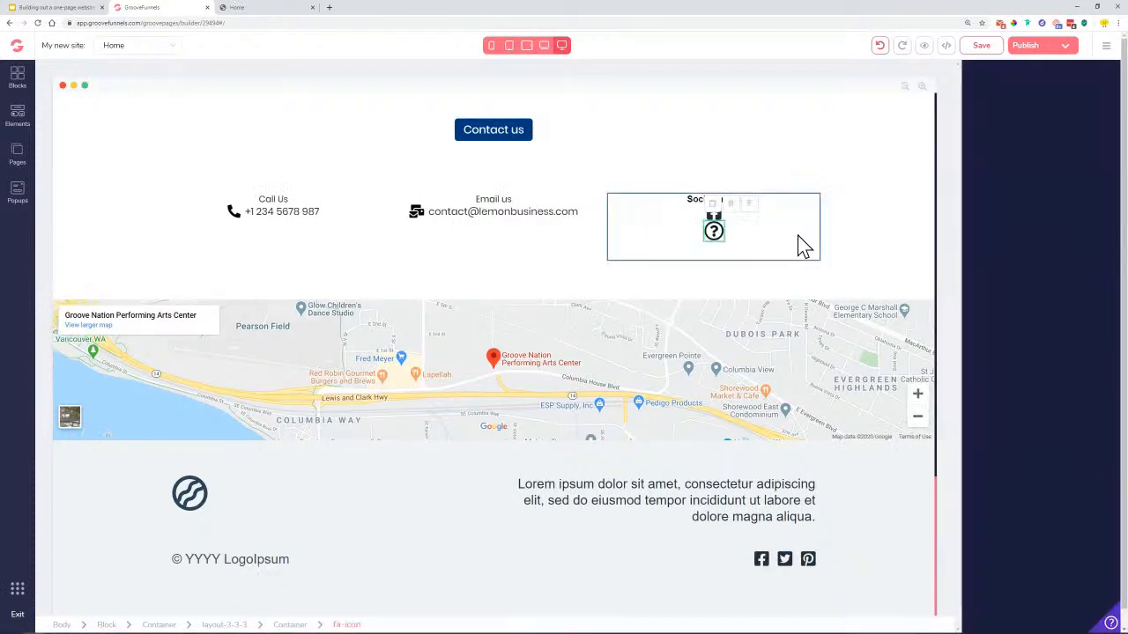
Delete the question-mark placeholder icon and move the Facebook icon beneath the Social media heading
left_click(732, 204)
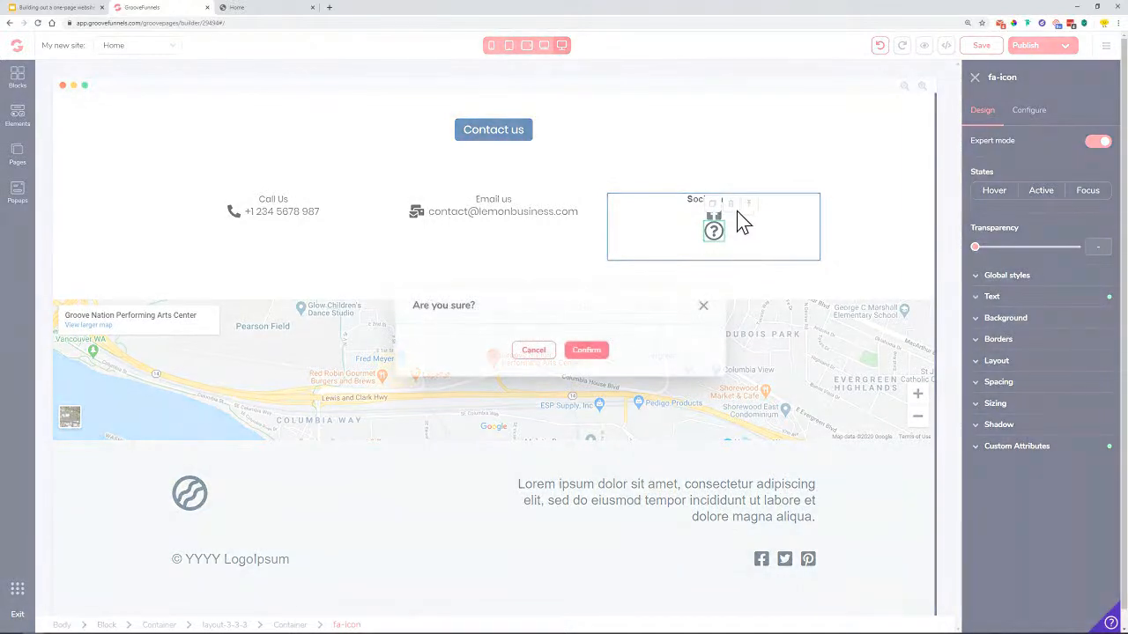
left_click(586, 350)
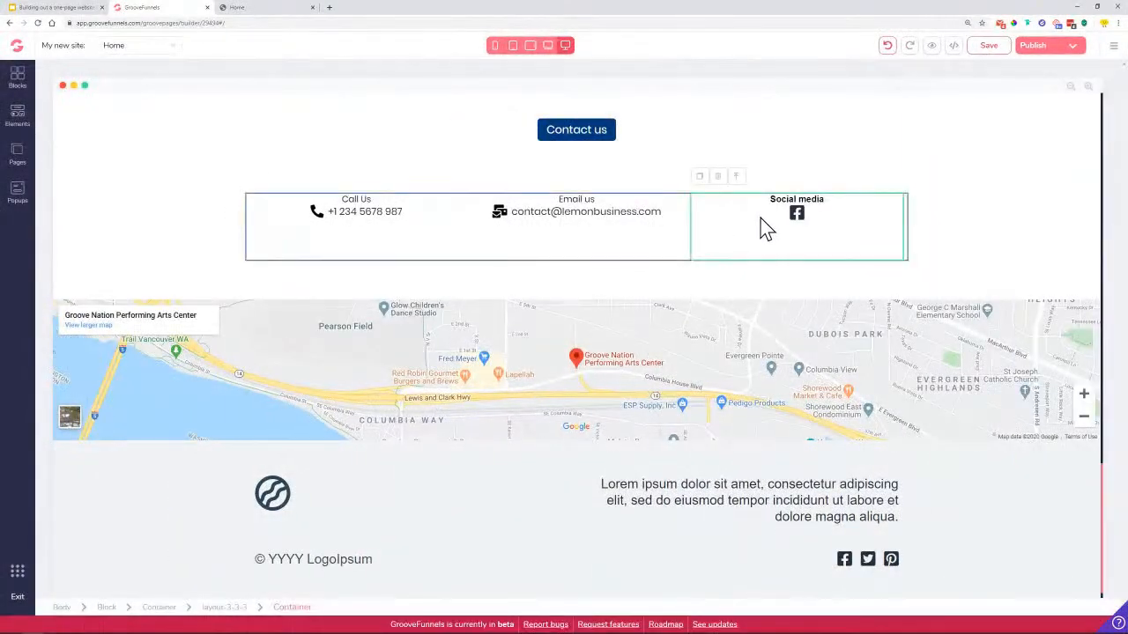
left_click(796, 215)
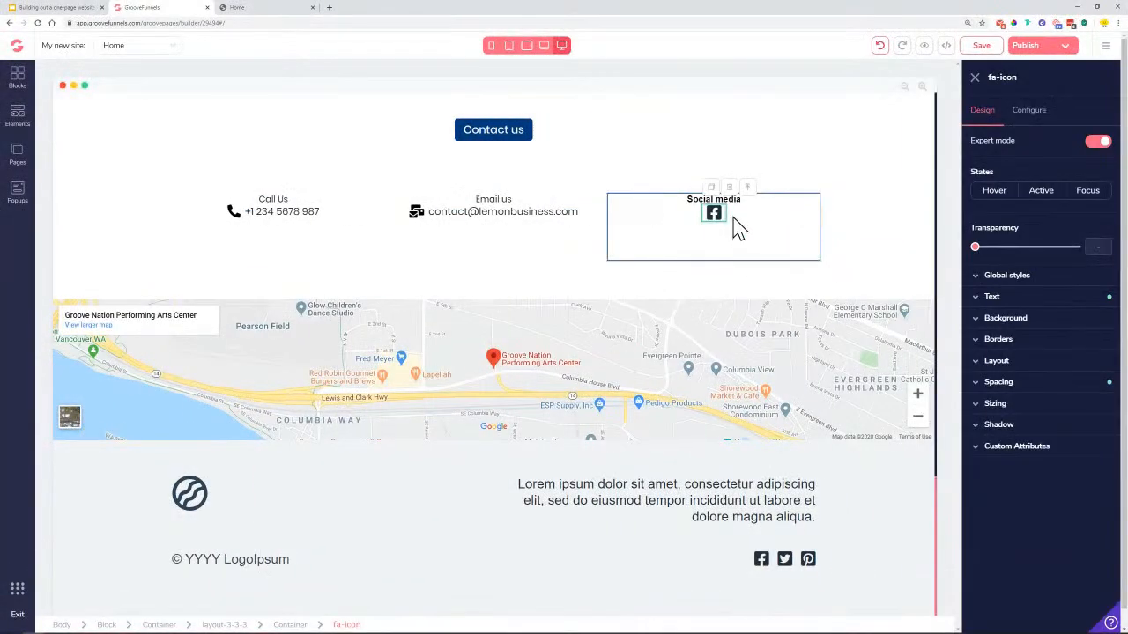
left_click_drag(715, 206, 718, 231)
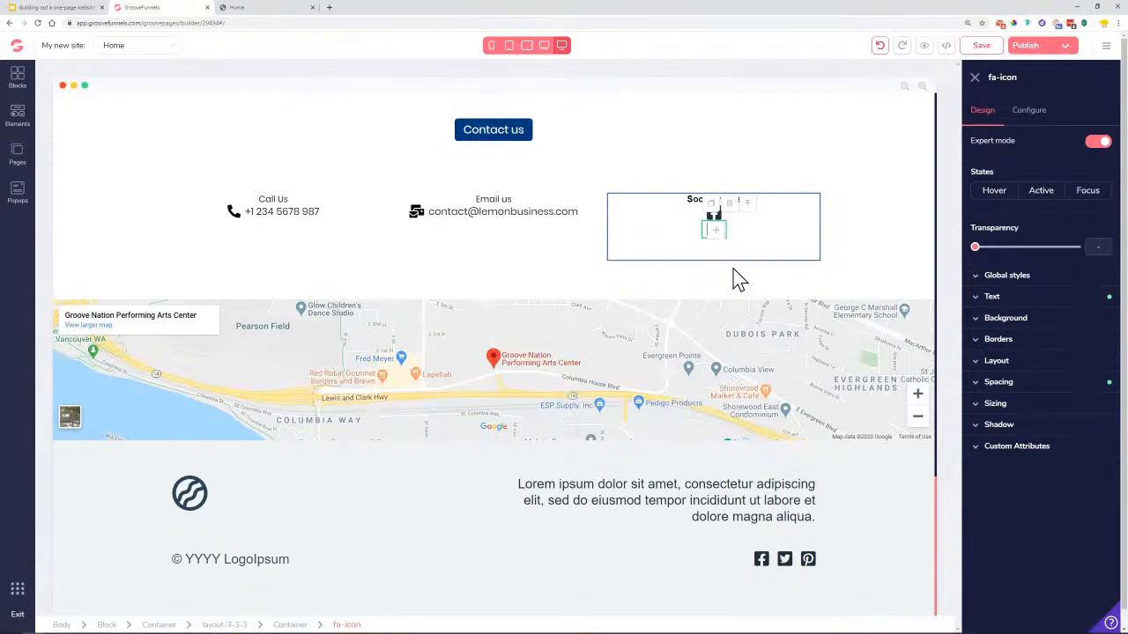
Duplicate the Facebook icon so three Facebook icons stack in the Social media column
left_click(713, 208)
left_click(765, 239)
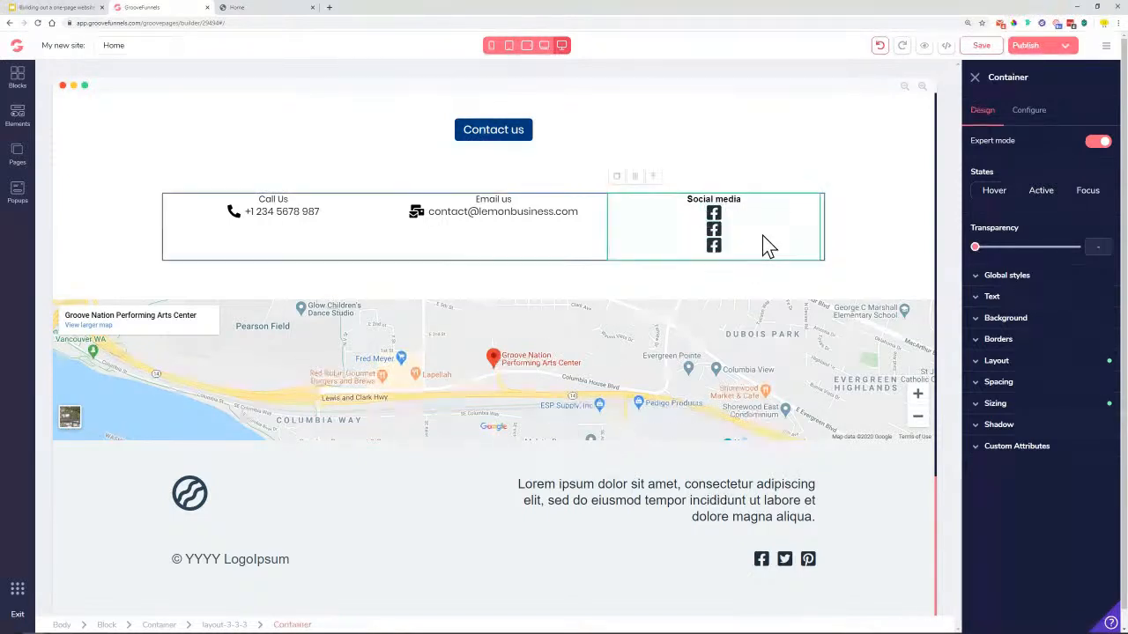
left_click(714, 214)
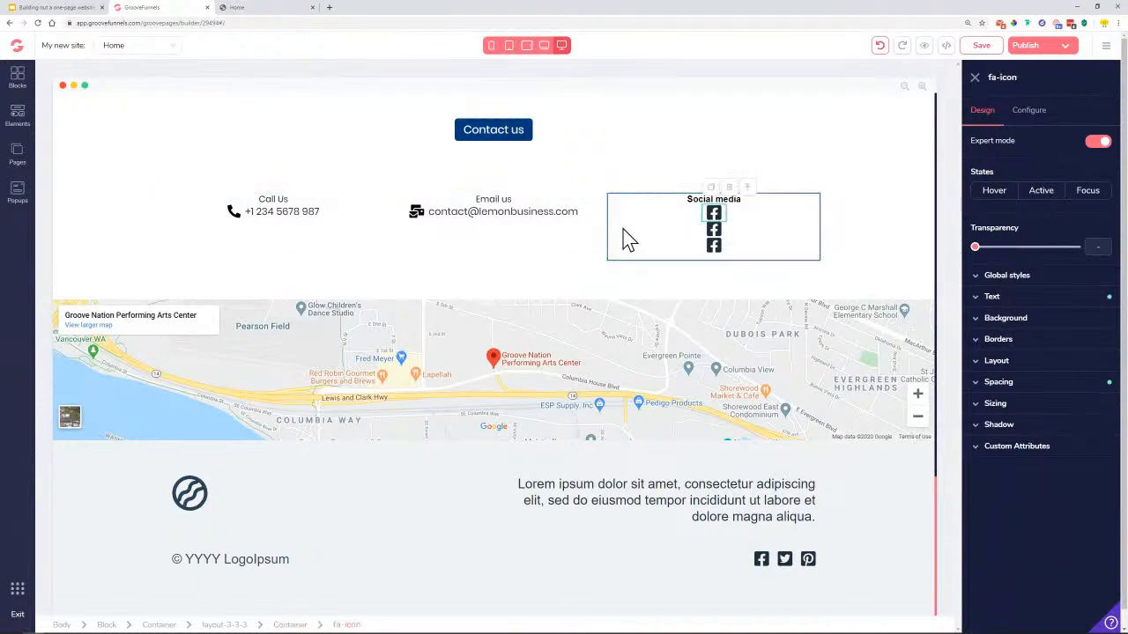
left_click(769, 216)
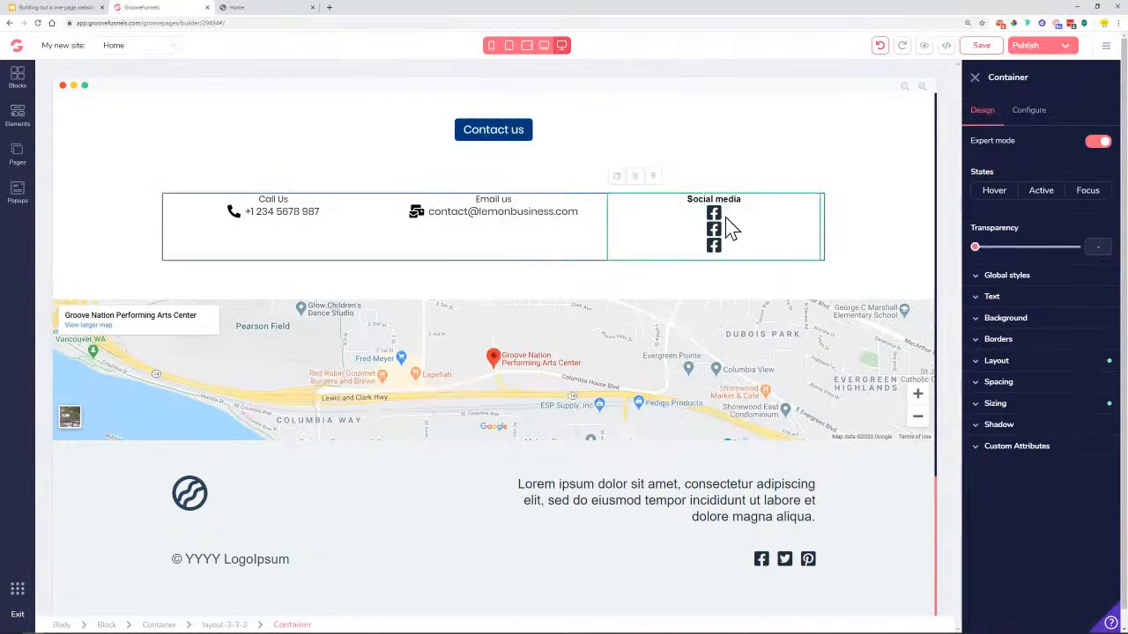
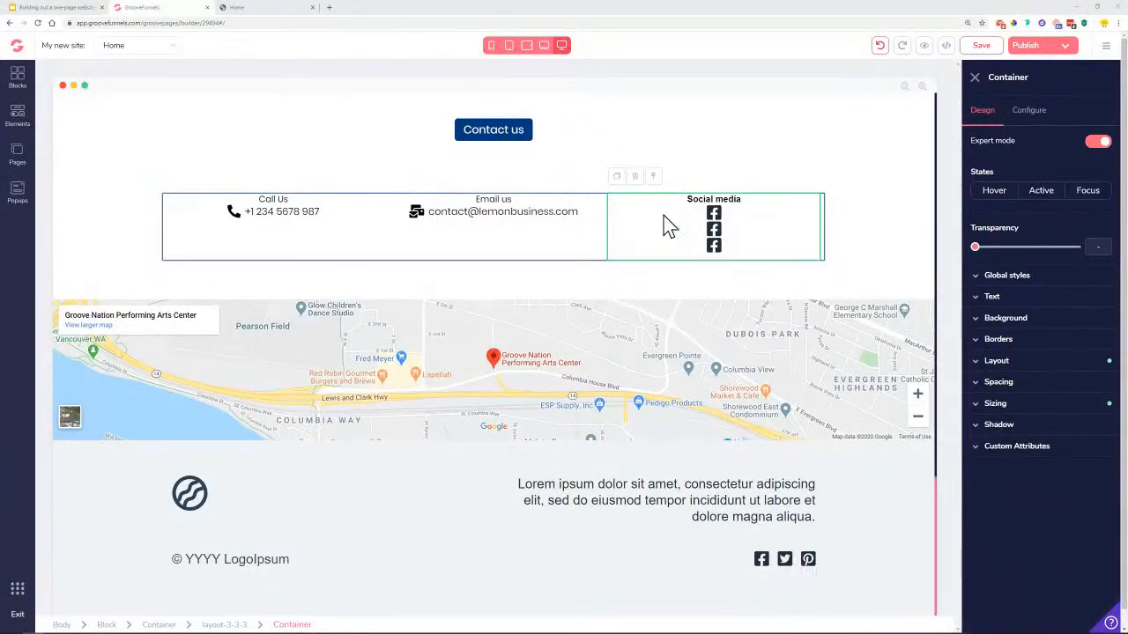
Try row direction and centring for the Social media column, then switch its display to block
left_click(1019, 368)
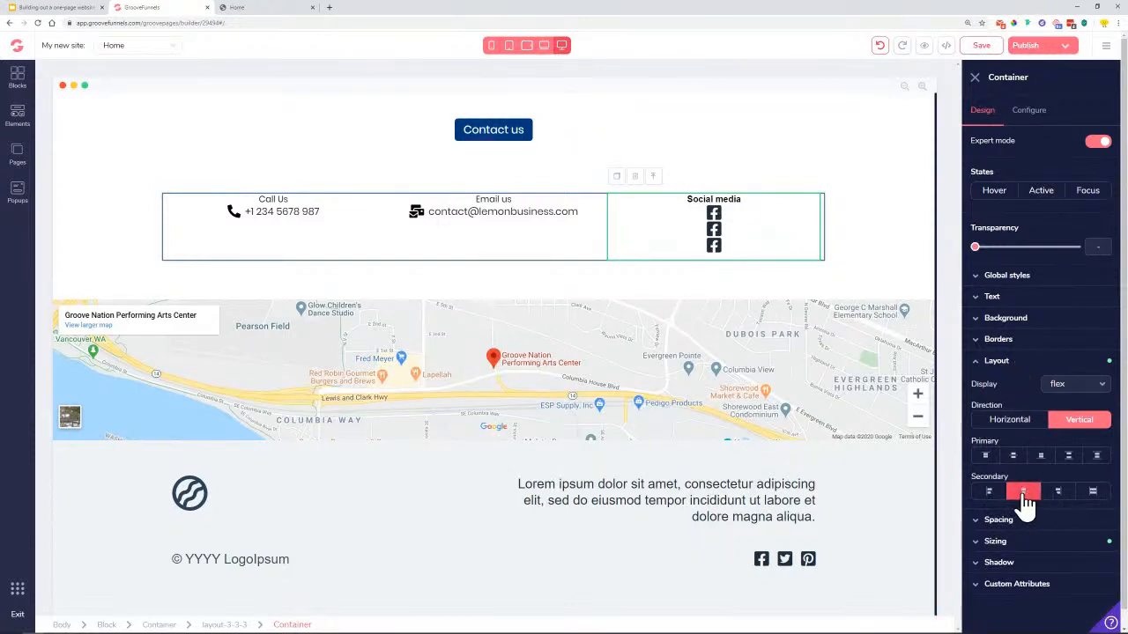
left_click(1024, 495)
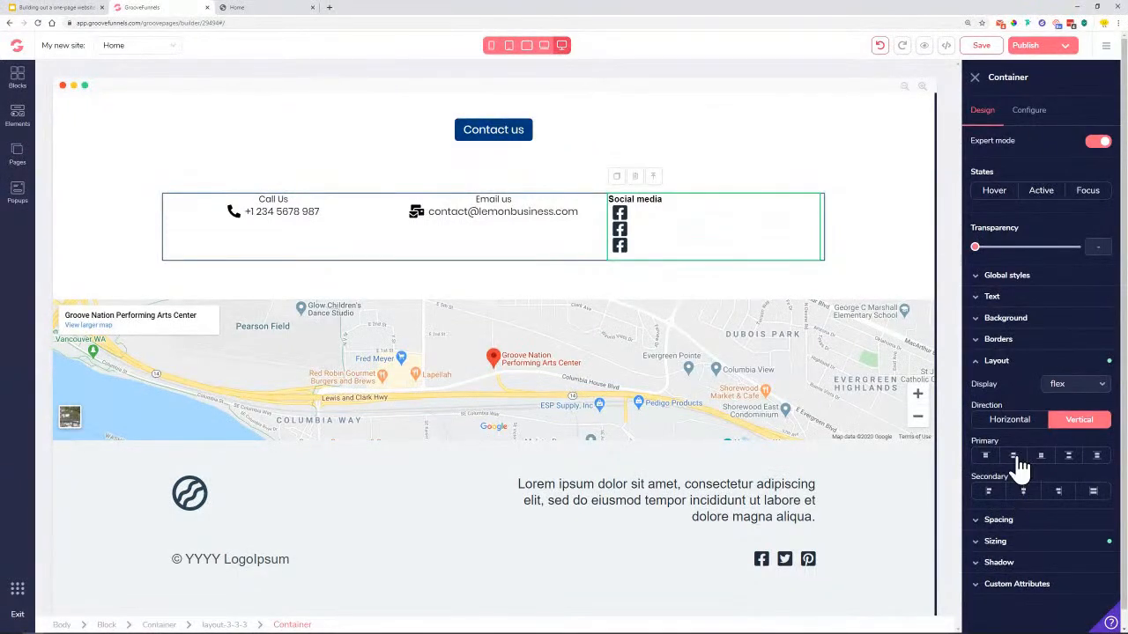
left_click(1015, 421)
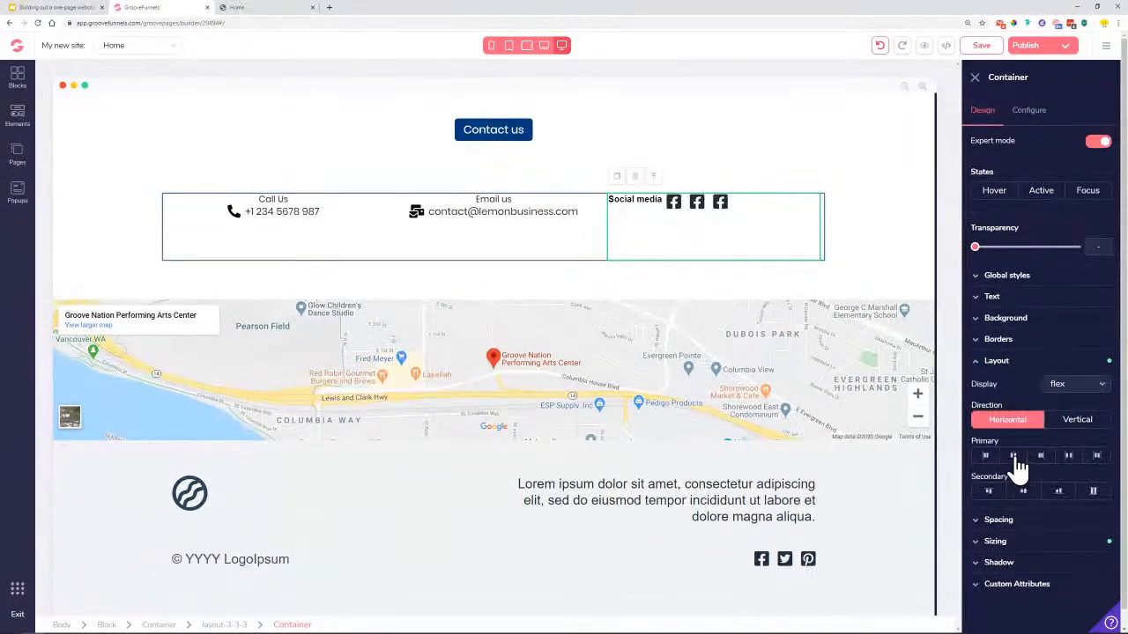
left_click(1013, 457)
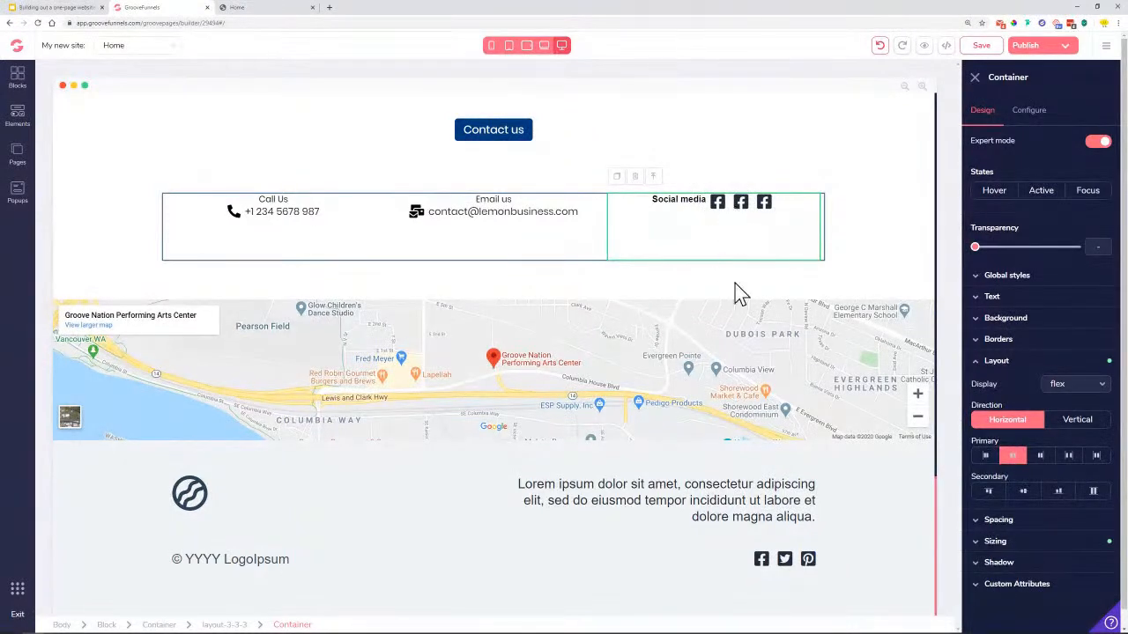
left_click(1077, 387)
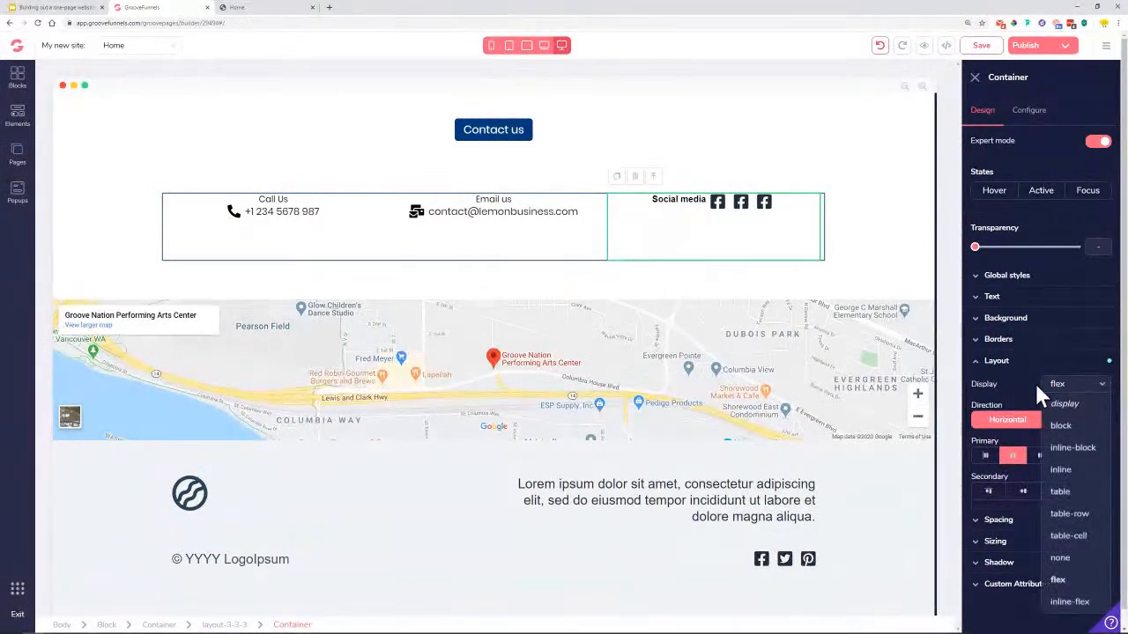
left_click(1072, 424)
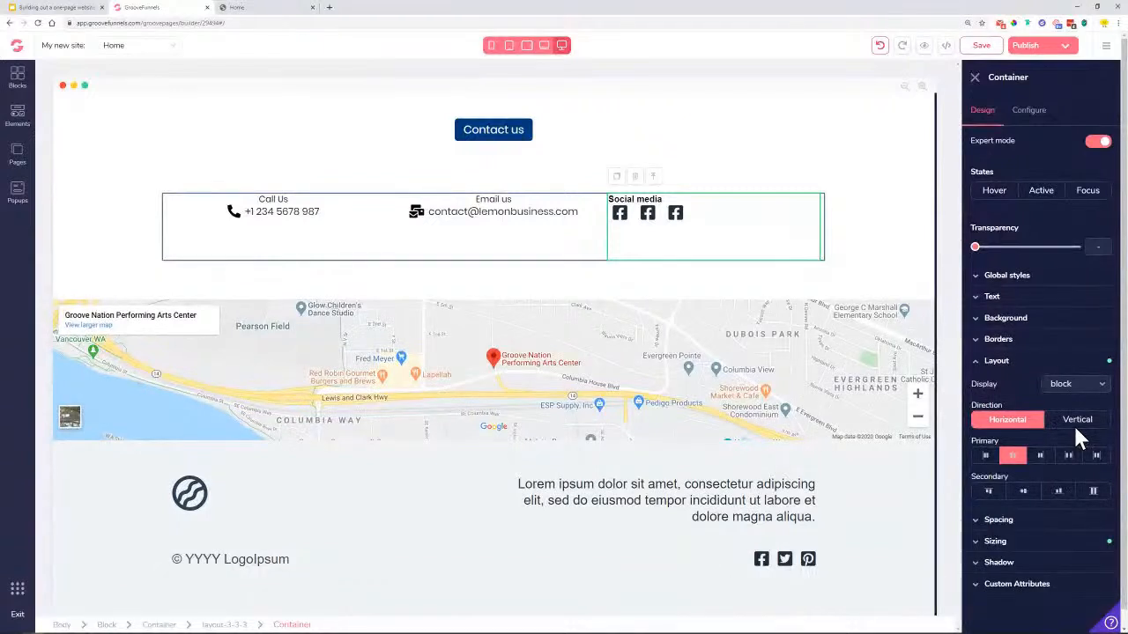
left_click(1074, 392)
left_click(1073, 582)
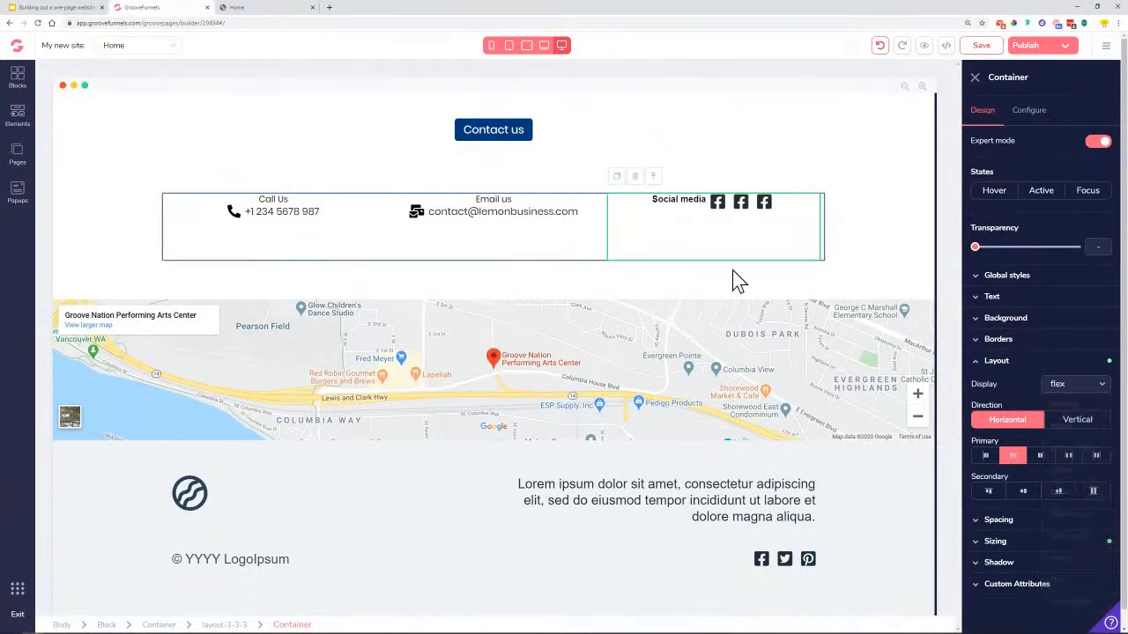
left_click(1096, 384)
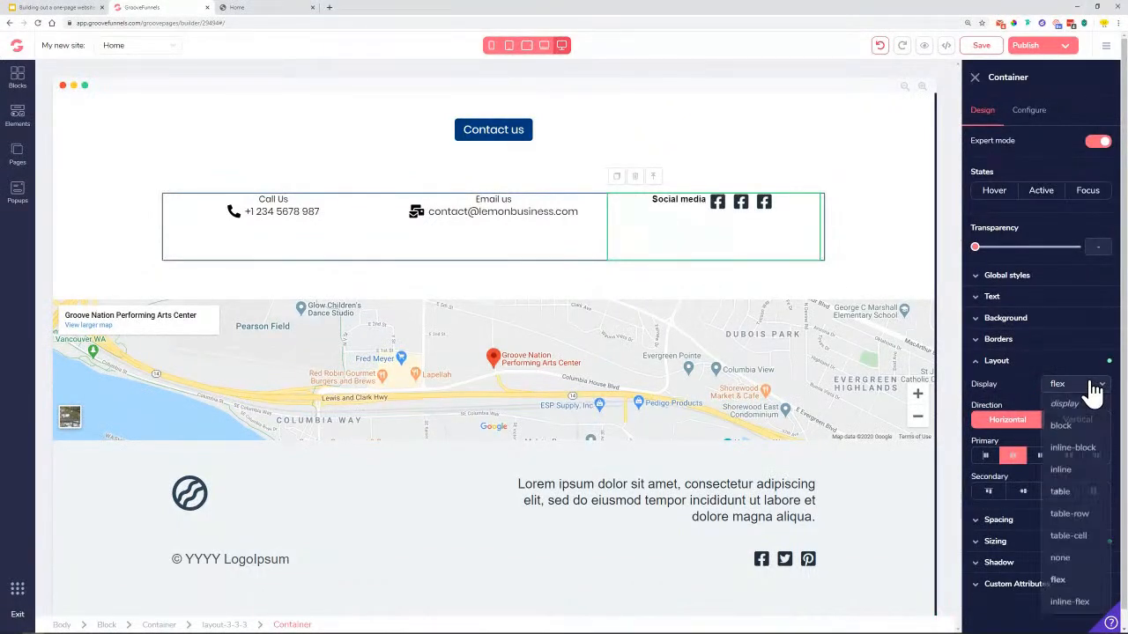
left_click(1086, 425)
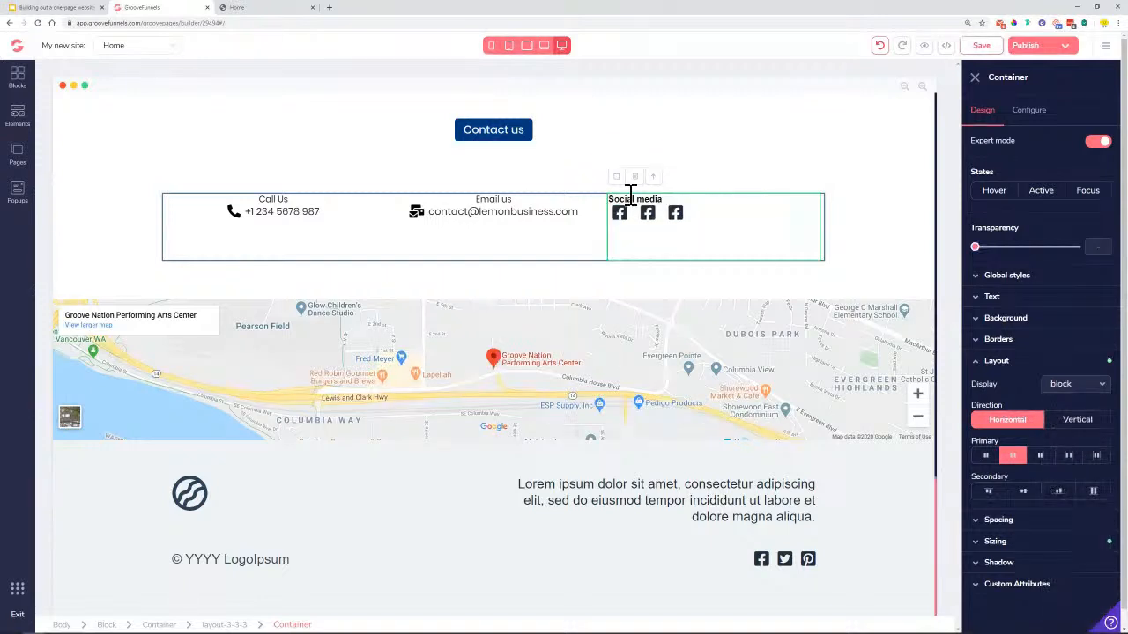
Retry flex alignment options, settle the column on block display, and select the Social media heading
left_click(1035, 494)
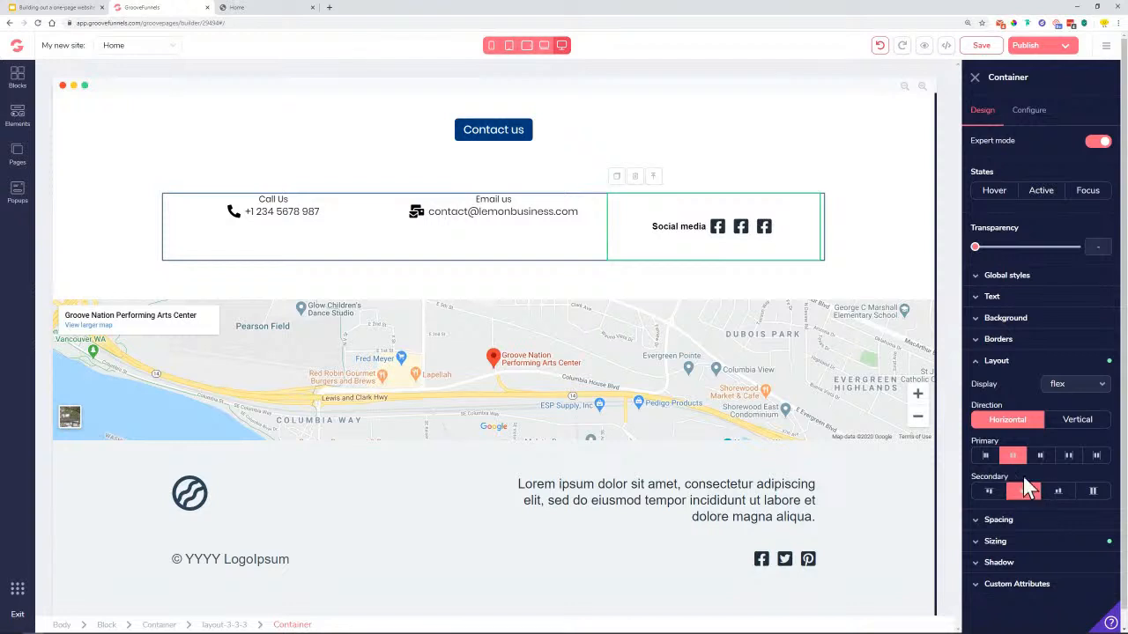
left_click(1023, 494)
left_click(1012, 456)
left_click(1075, 421)
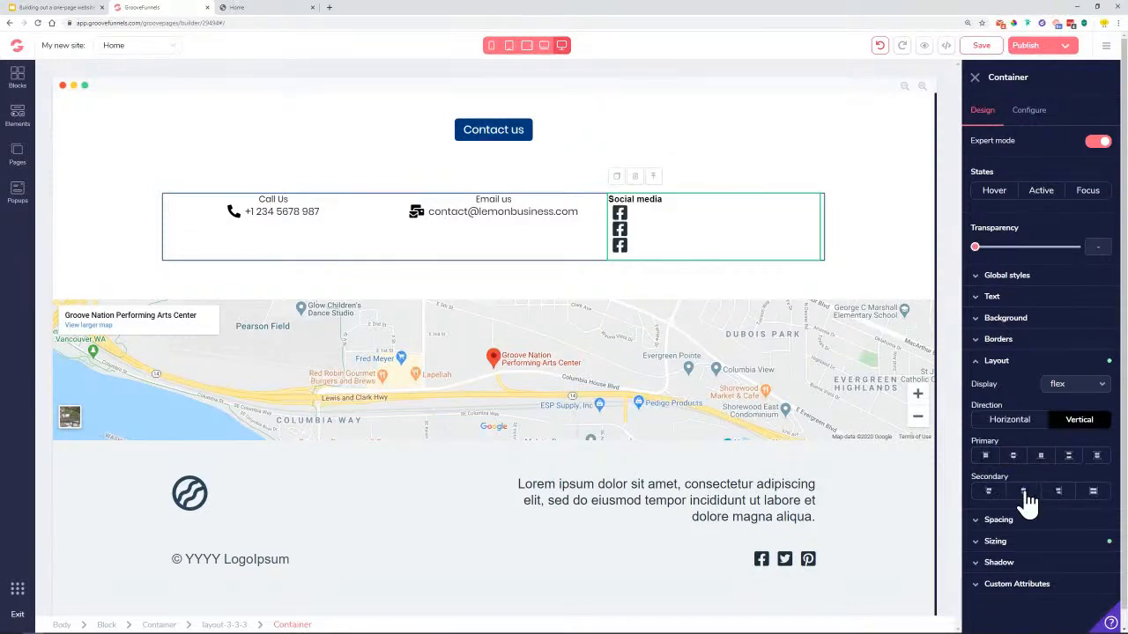
left_click(1023, 492)
left_click(1084, 385)
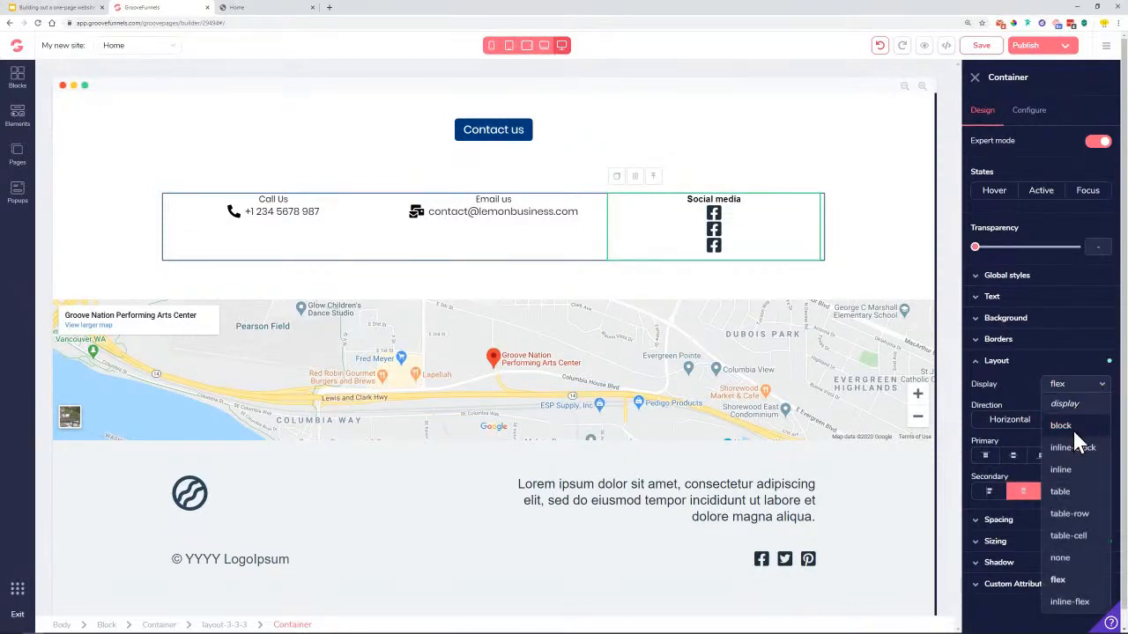
left_click(1066, 426)
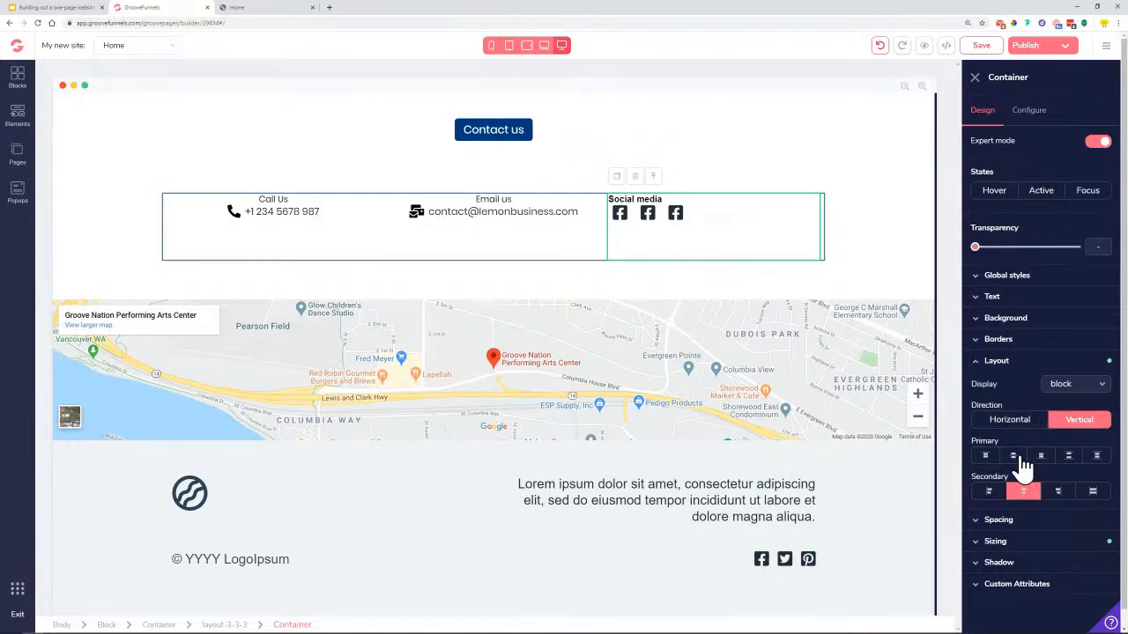
left_click(1015, 457)
left_click(1041, 457)
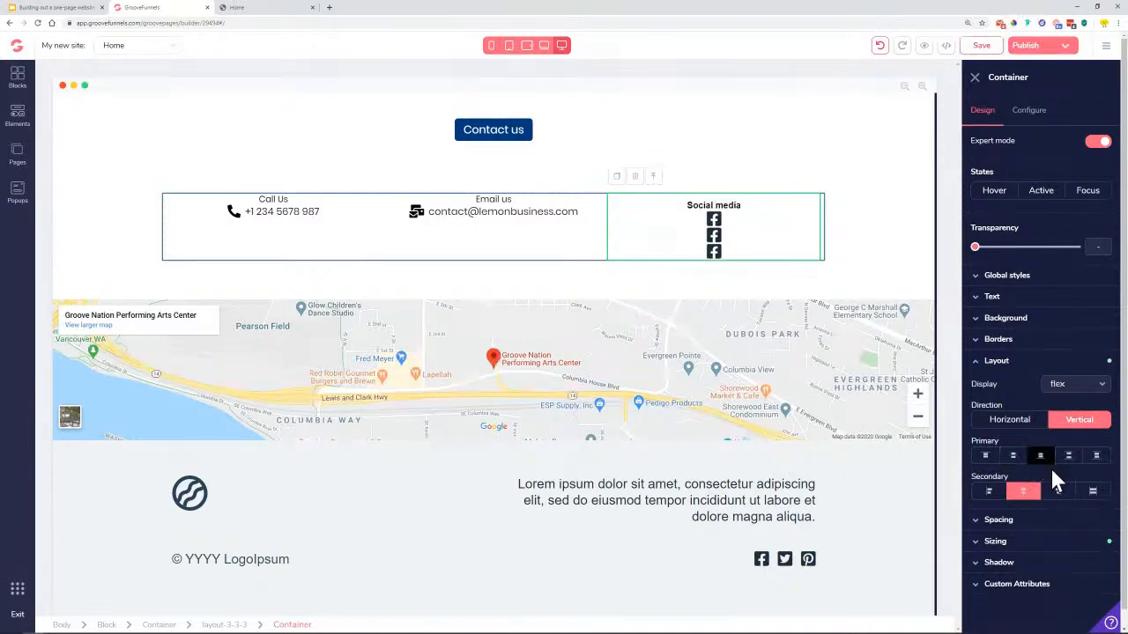
left_click(1059, 492)
left_click(1012, 456)
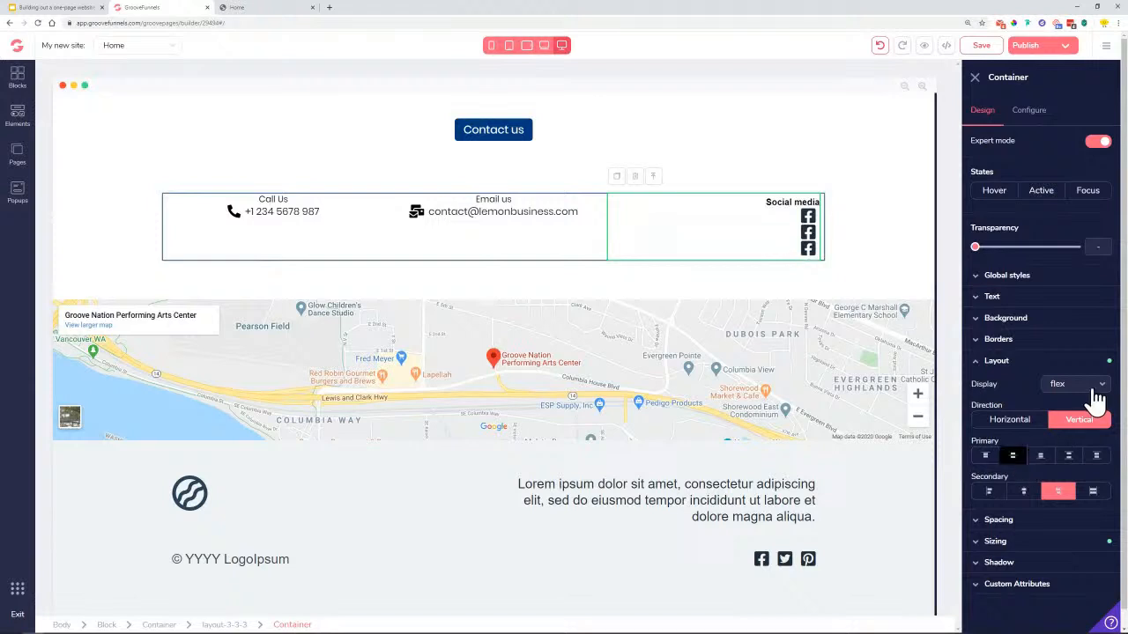
left_click(1080, 384)
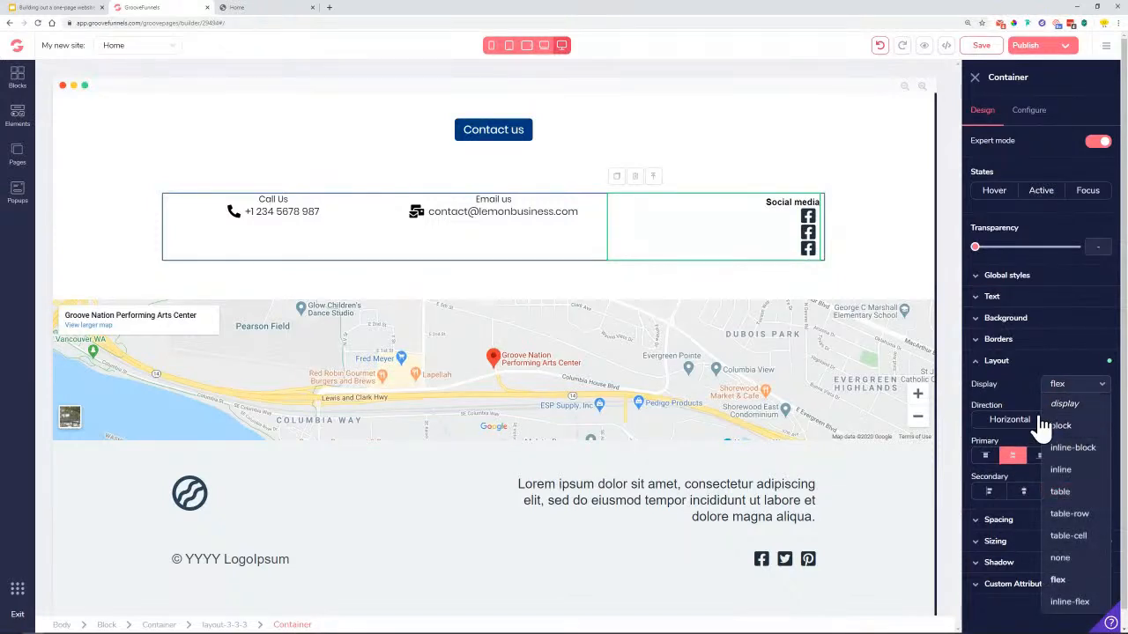
left_click(1085, 427)
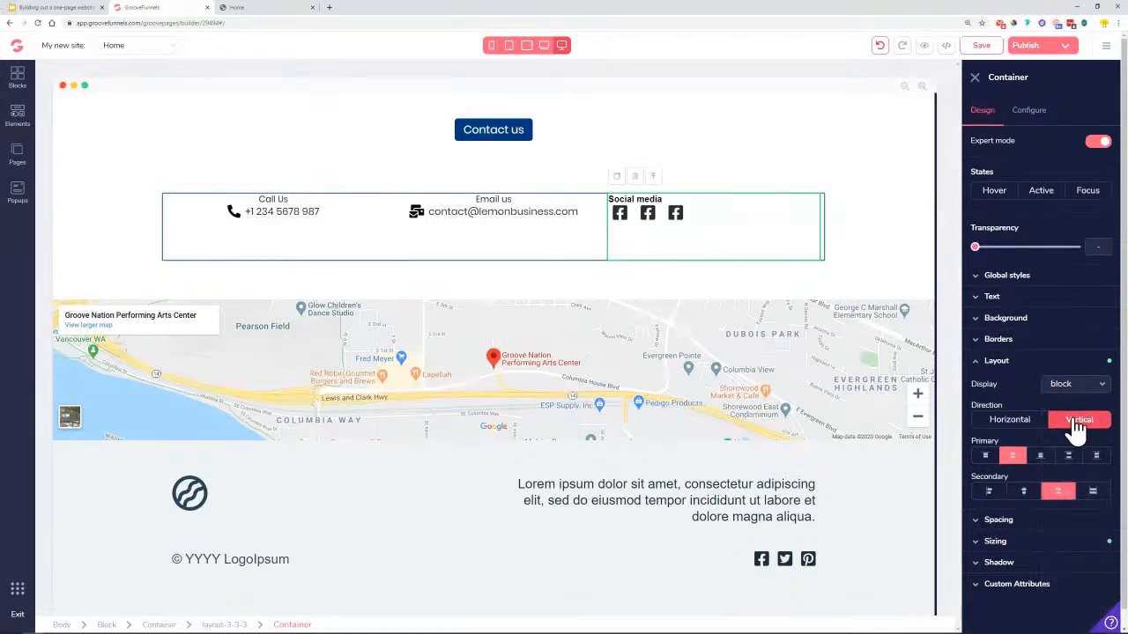
left_click(1077, 425)
left_click(1077, 425)
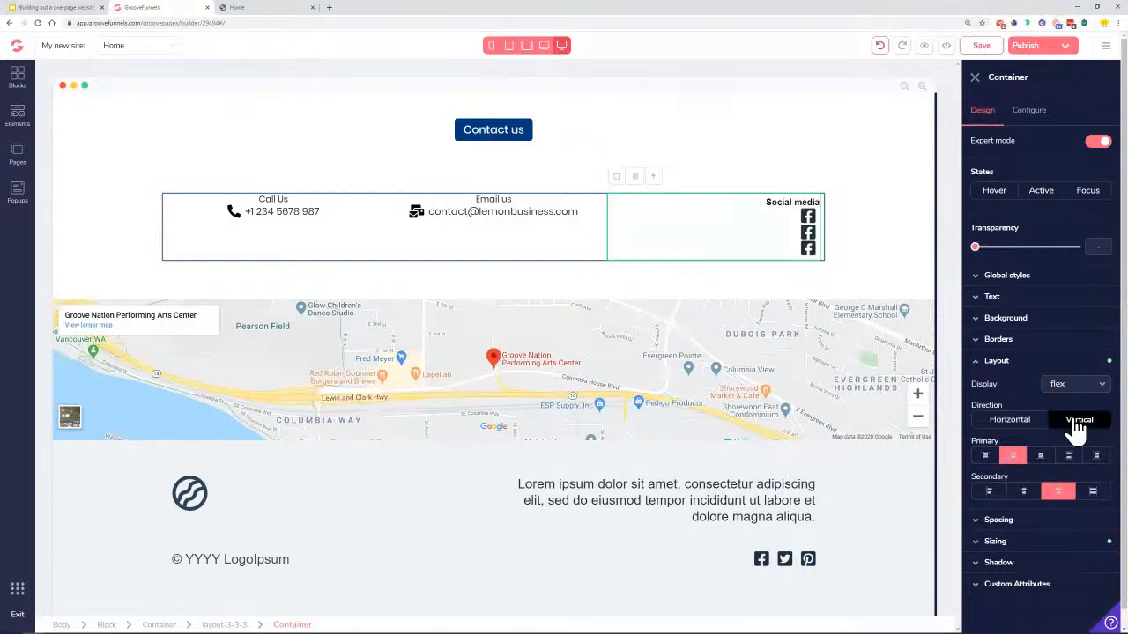
left_click(1070, 384)
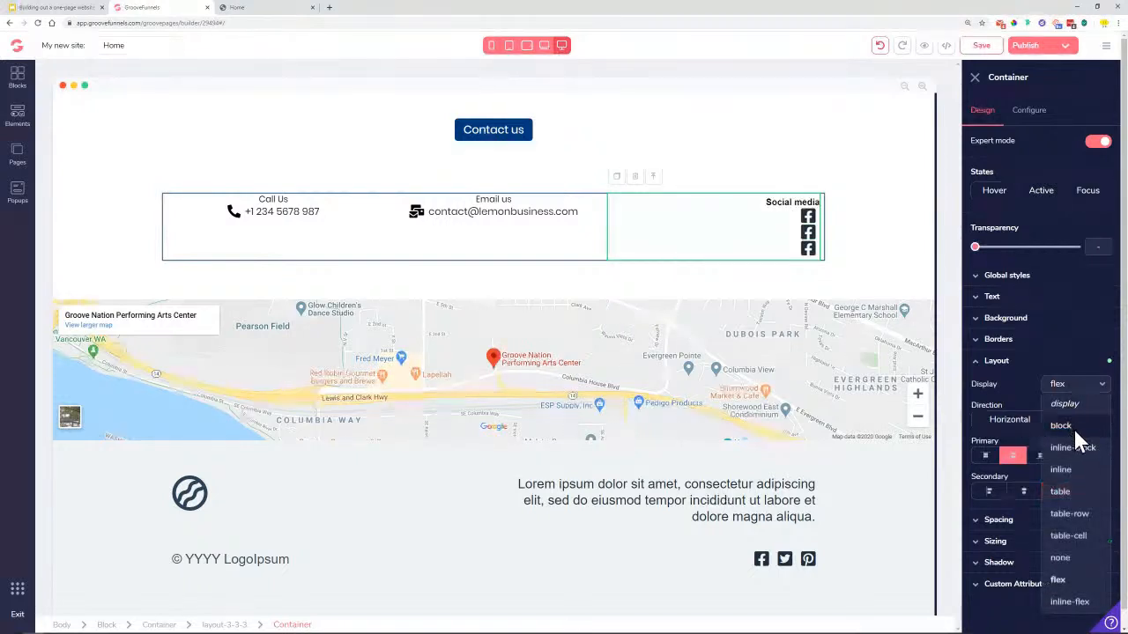
left_click(1063, 426)
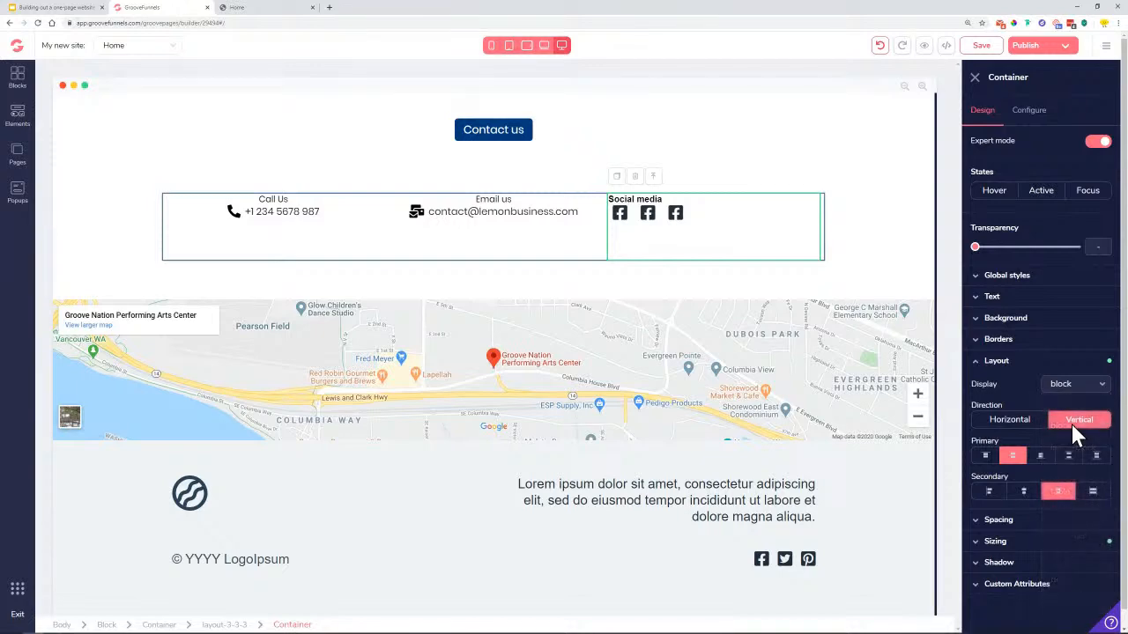
left_click(644, 198)
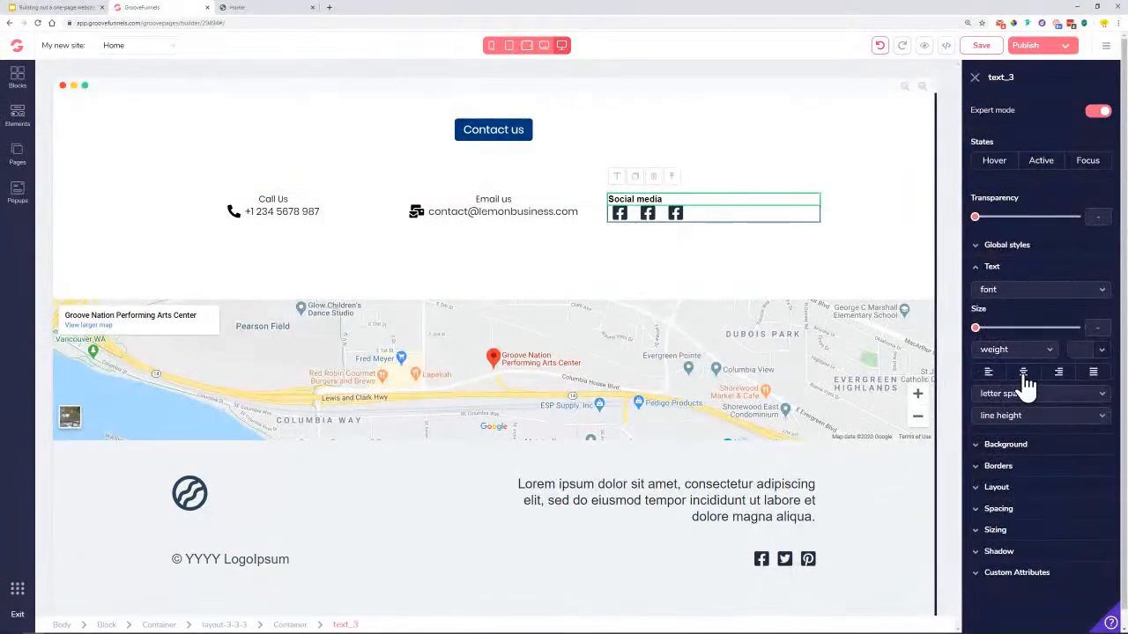
left_click(1023, 374)
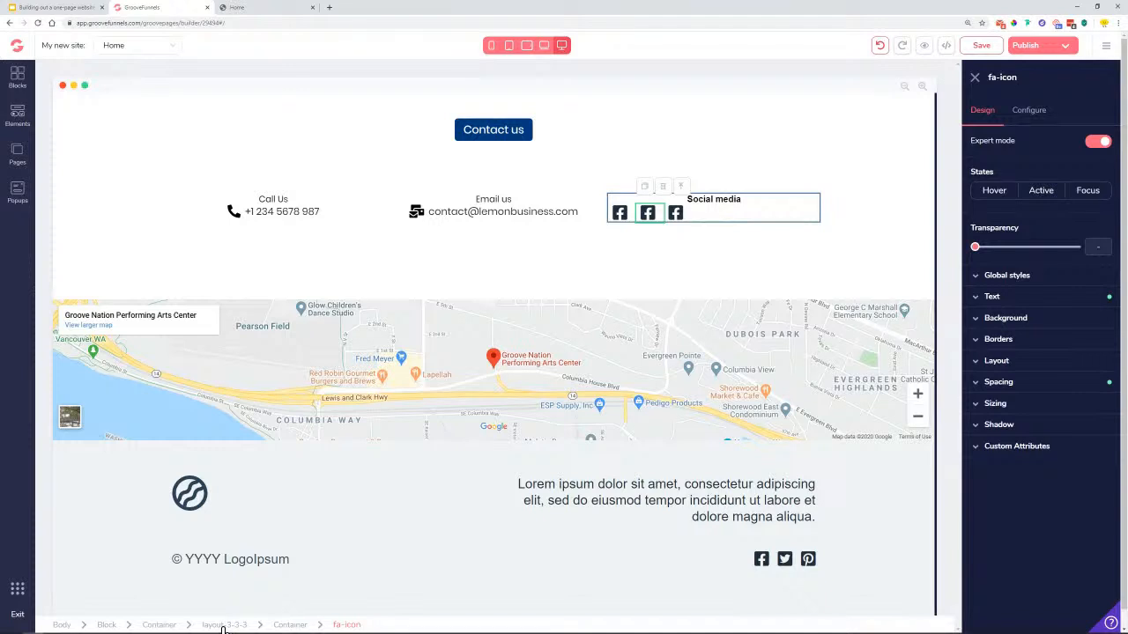
left_click(290, 625)
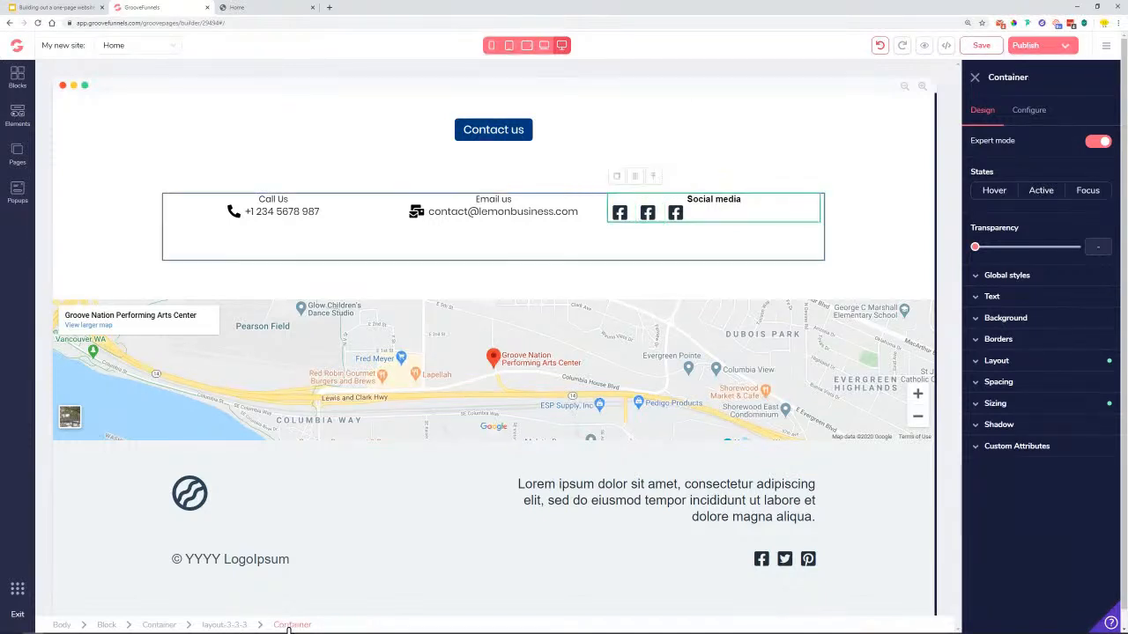
left_click(675, 216)
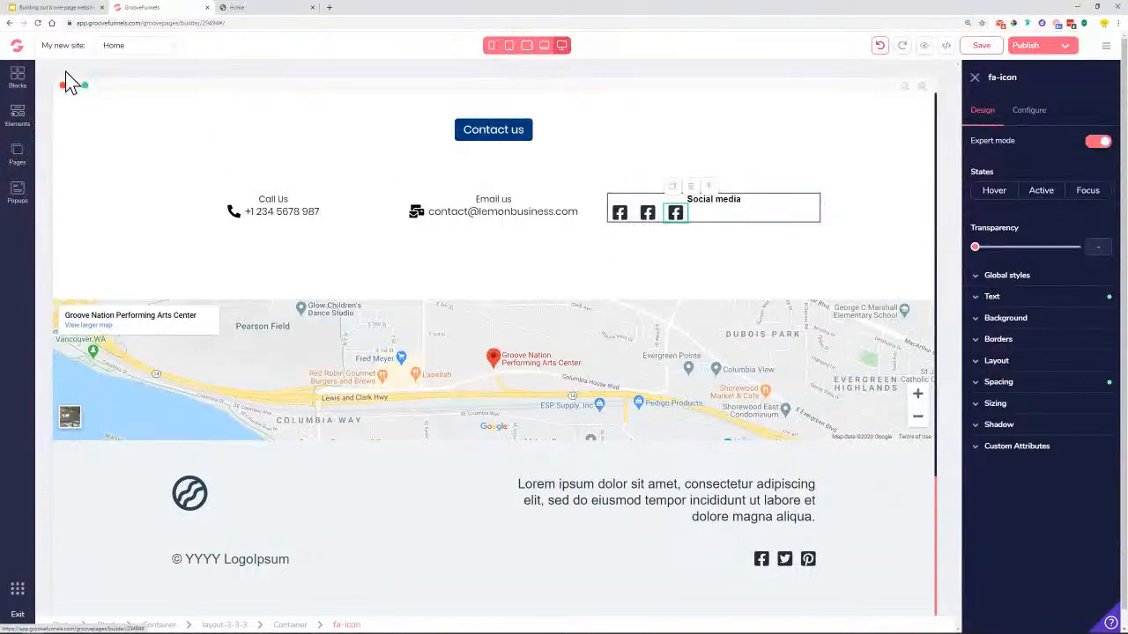
Add a container and a three-column layout into the Social media block
left_click(19, 115)
left_click_drag(113, 156, 828, 251)
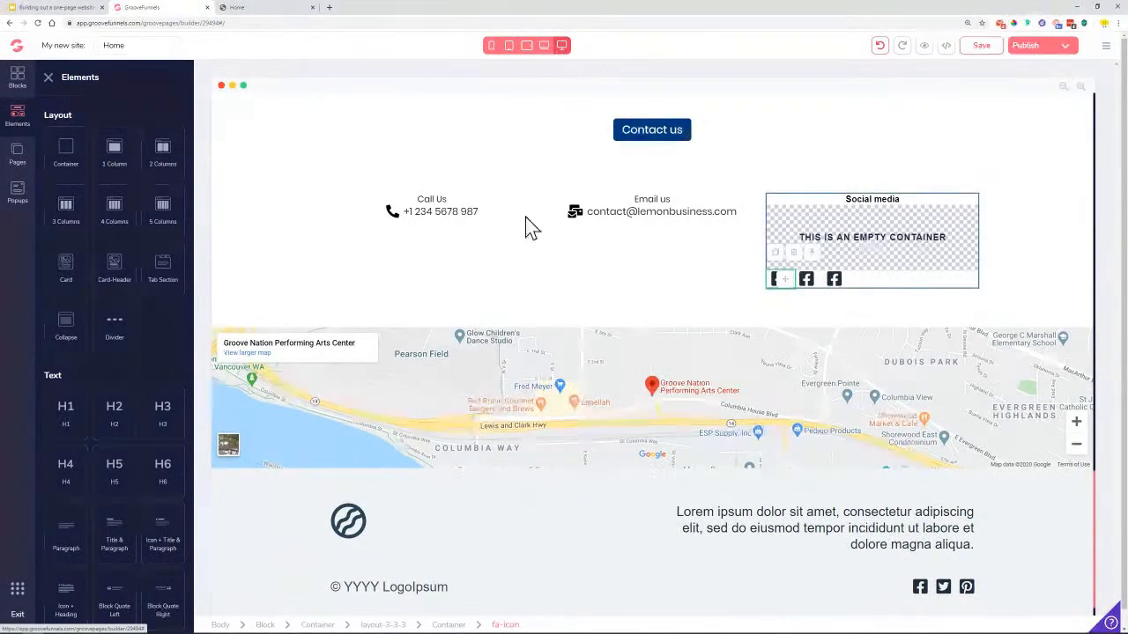
left_click_drag(62, 214, 859, 260)
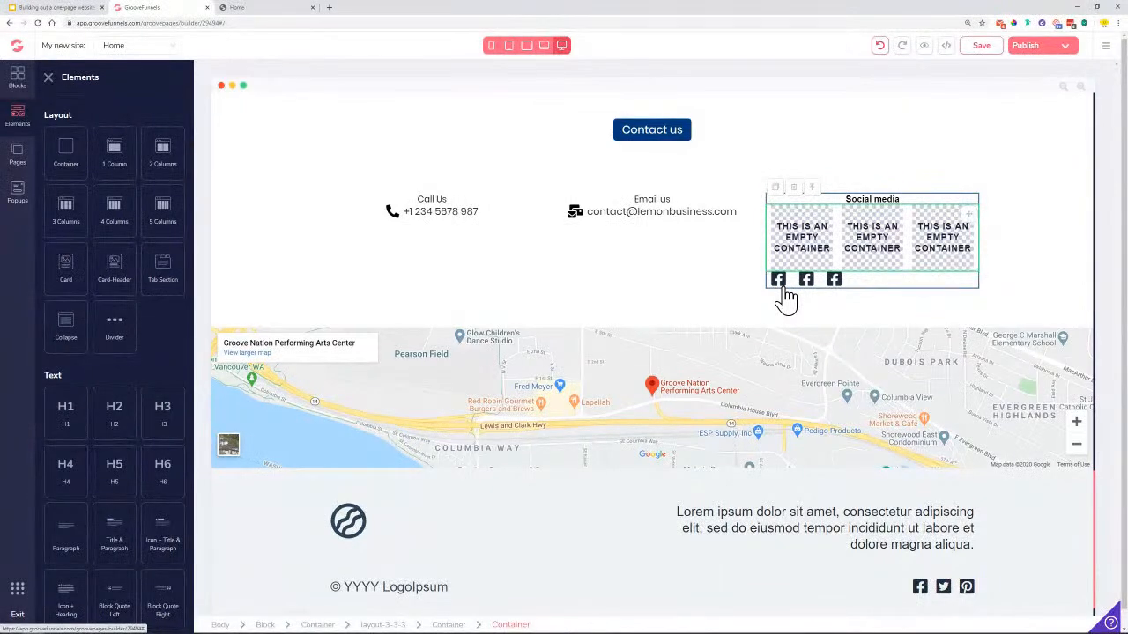
Duplicate the footer's social-icon row, then start deleting the duplicate
left_click(779, 279)
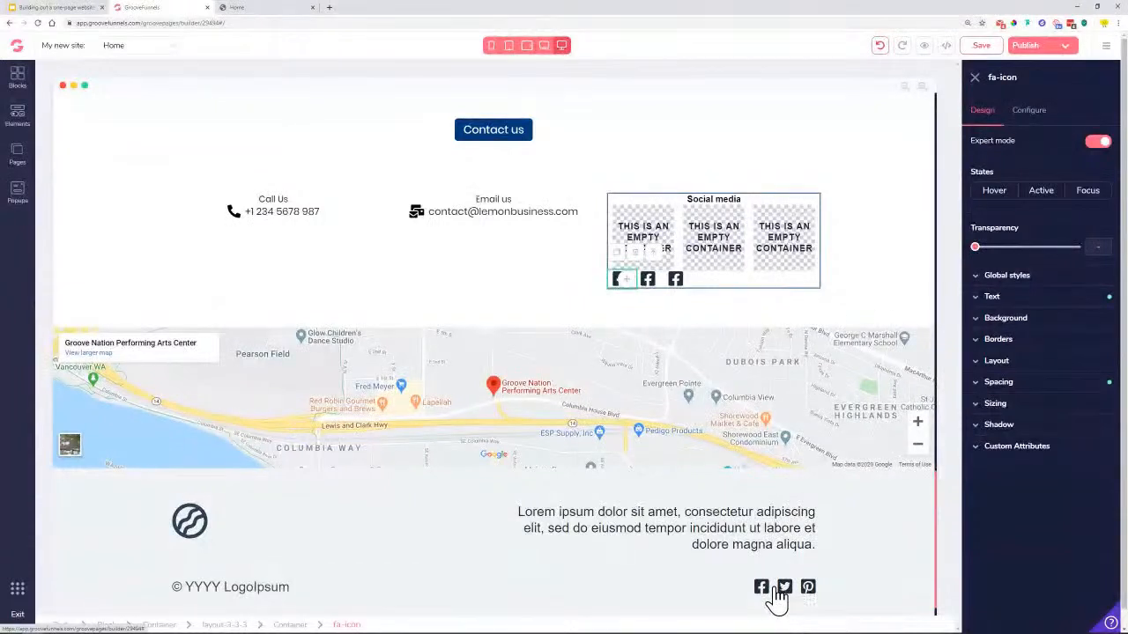
left_click(777, 592)
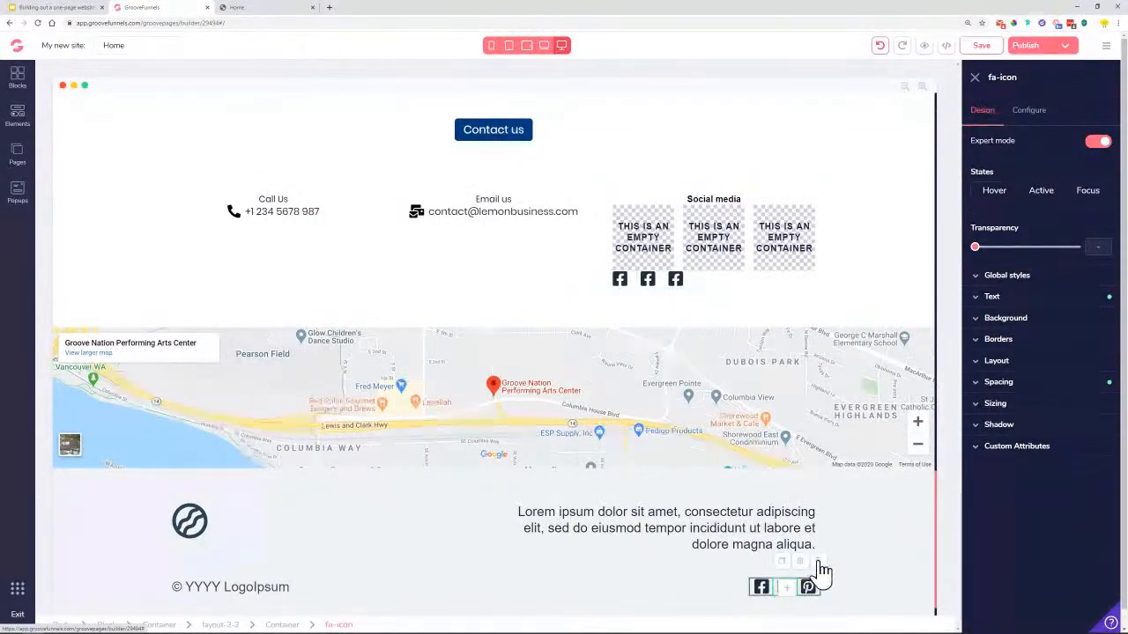
left_click(680, 601)
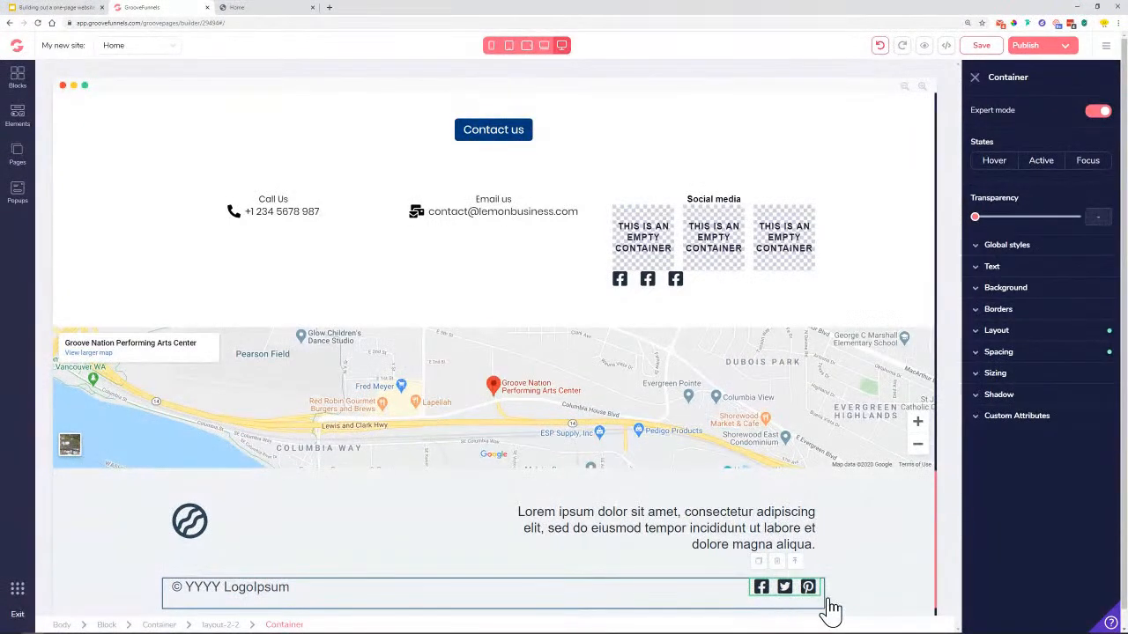
key("ctrl+v")
left_click(777, 534)
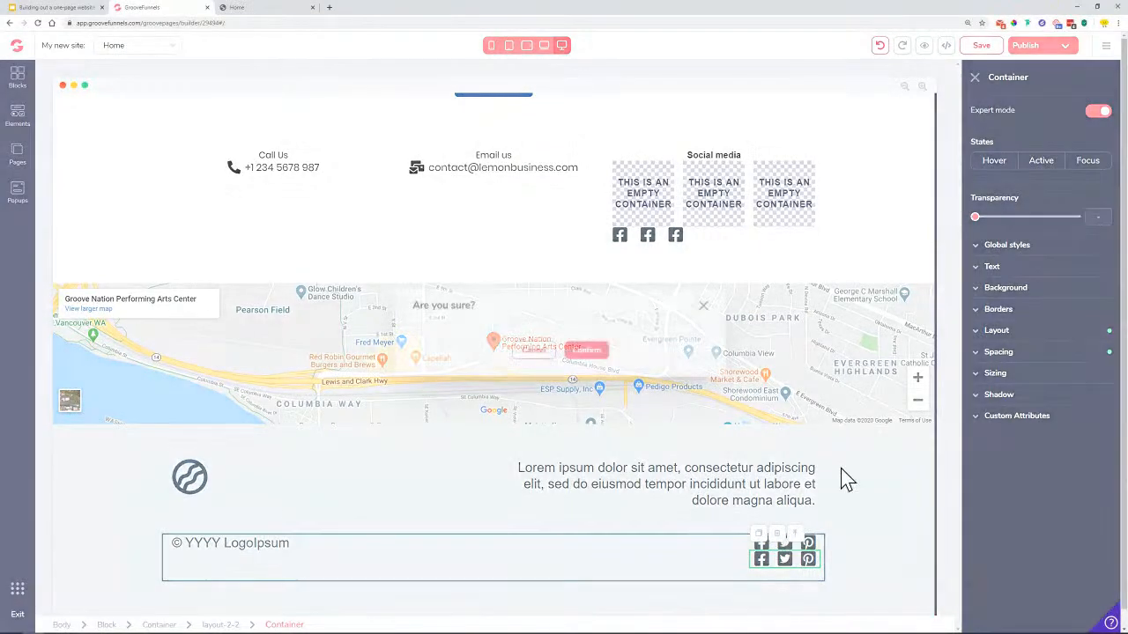
Confirm removing the duplicate footer icon row and move the first Facebook icon out of the placeholders
left_click(586, 352)
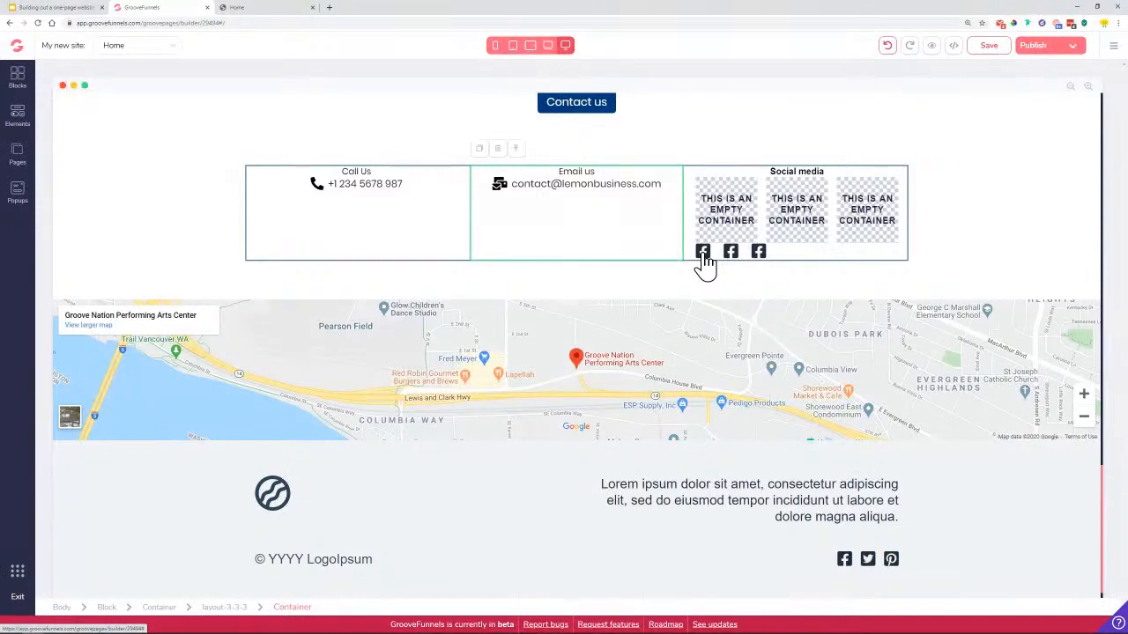
left_click(702, 253)
left_click_drag(623, 248, 699, 267)
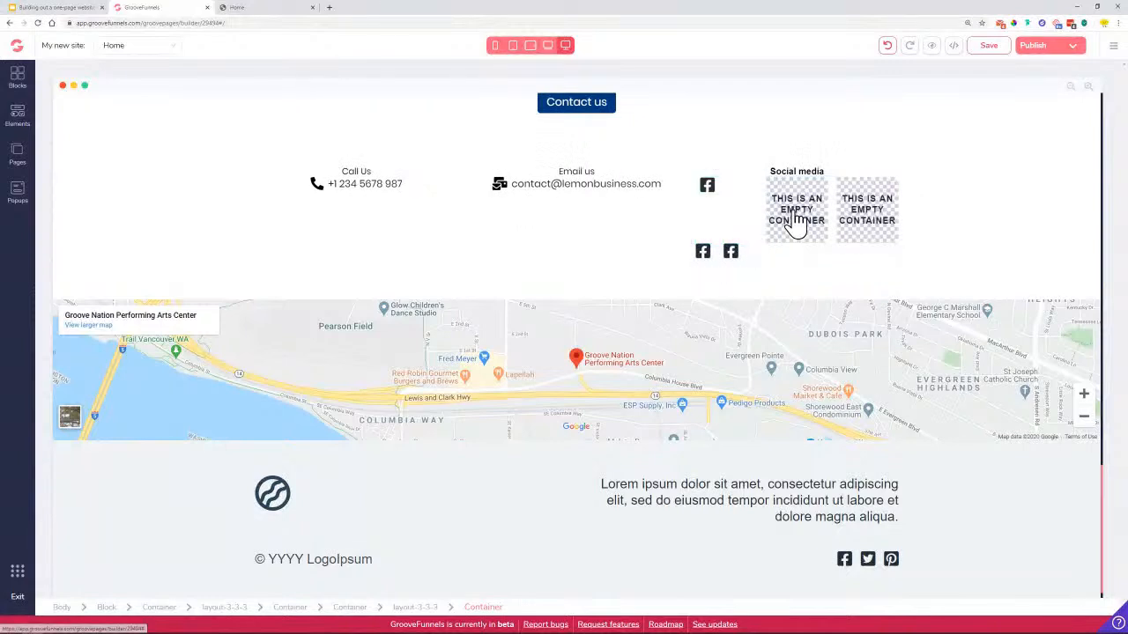
Delete the nested row of empty containers from the Social media column
left_click(729, 256)
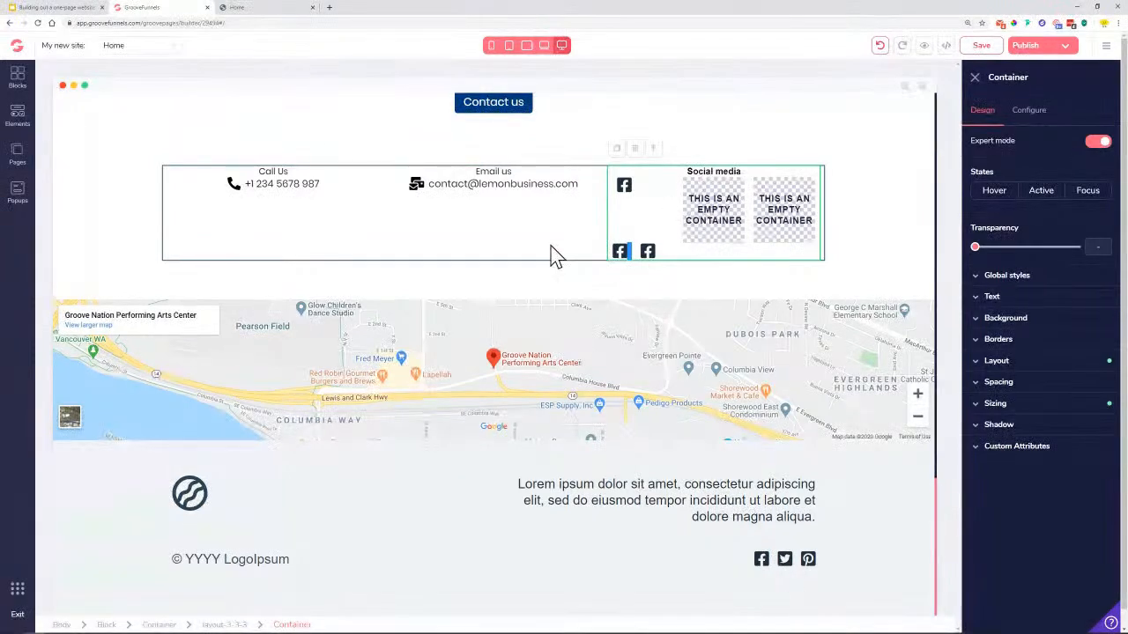
left_click(659, 209)
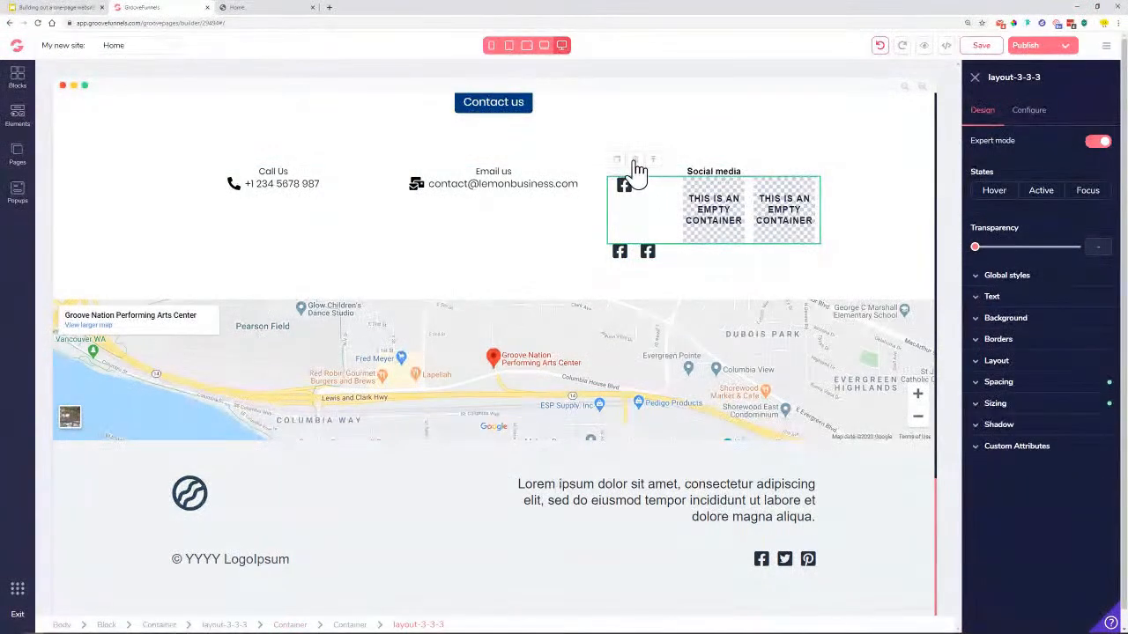
left_click(634, 160)
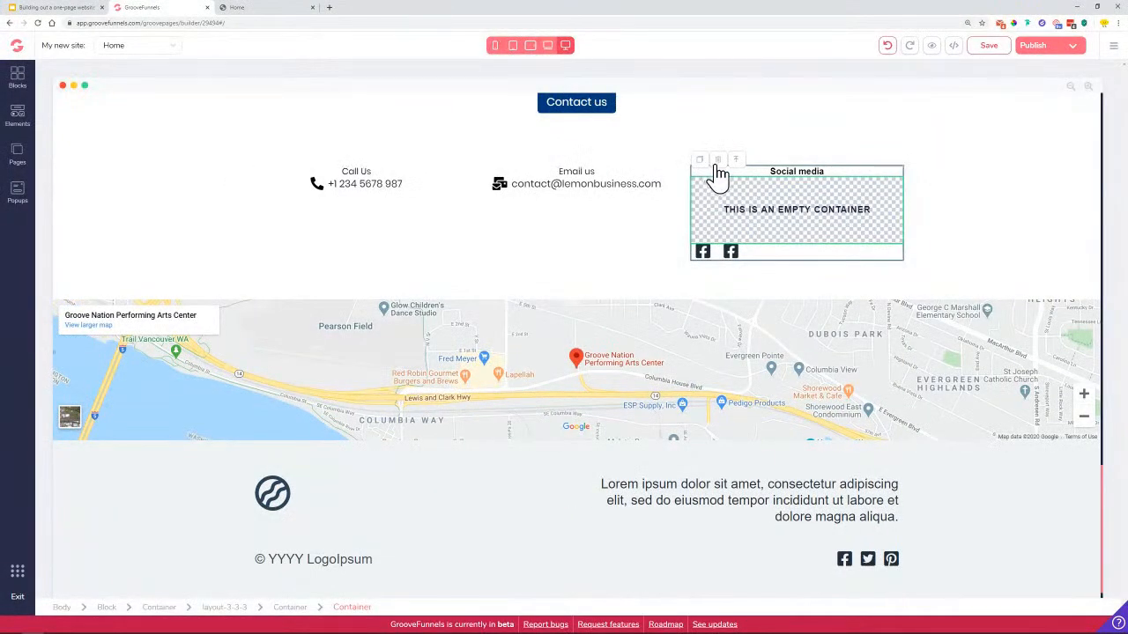
left_click(717, 164)
left_click(589, 356)
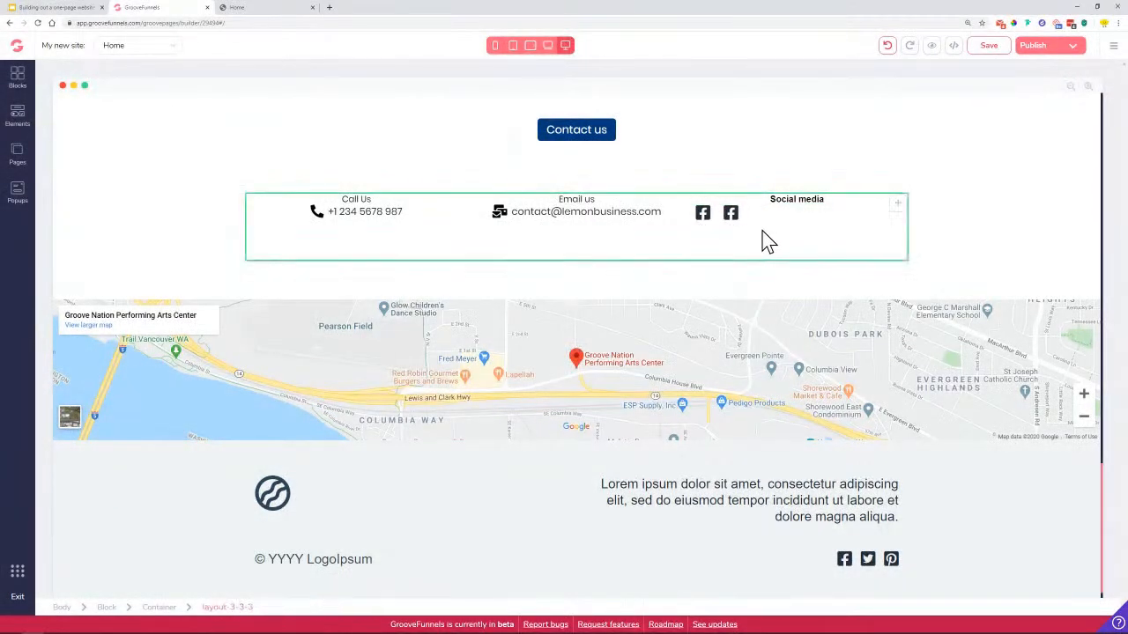
left_click(705, 216)
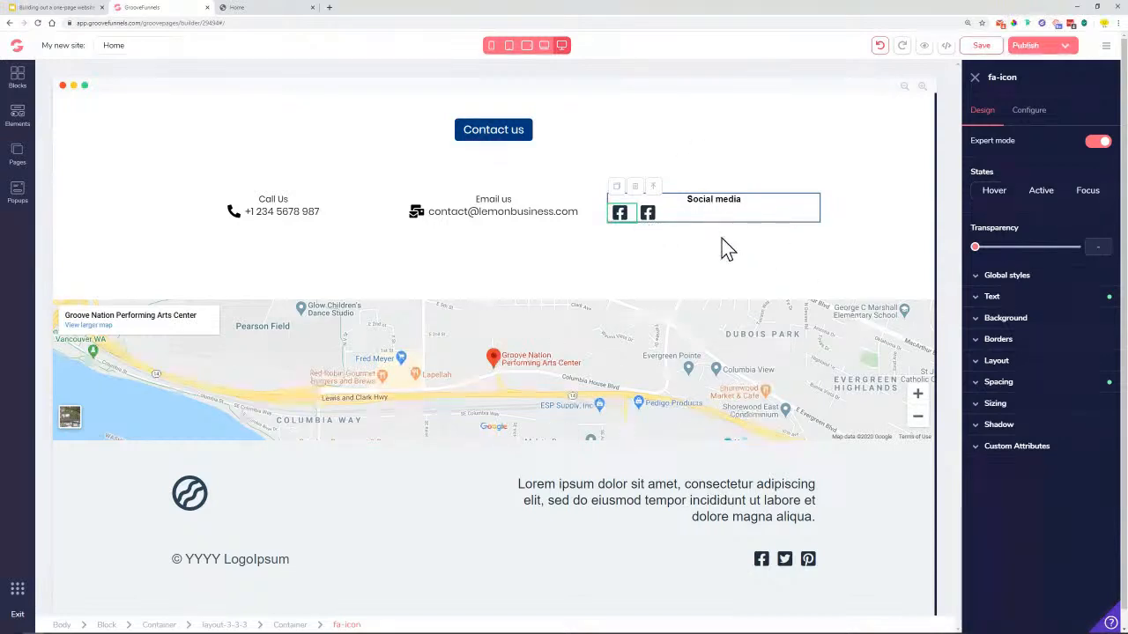
Cycle the Social media container's display through block, inline and table, ending on table-row
left_click(1053, 362)
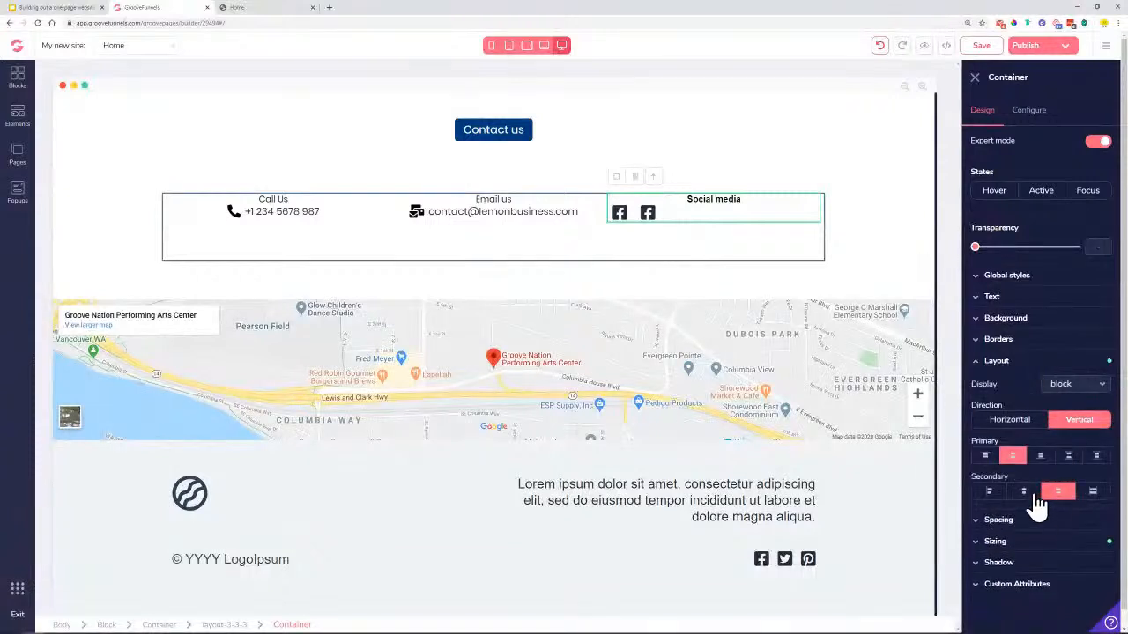
left_click(1029, 495)
left_click(1079, 388)
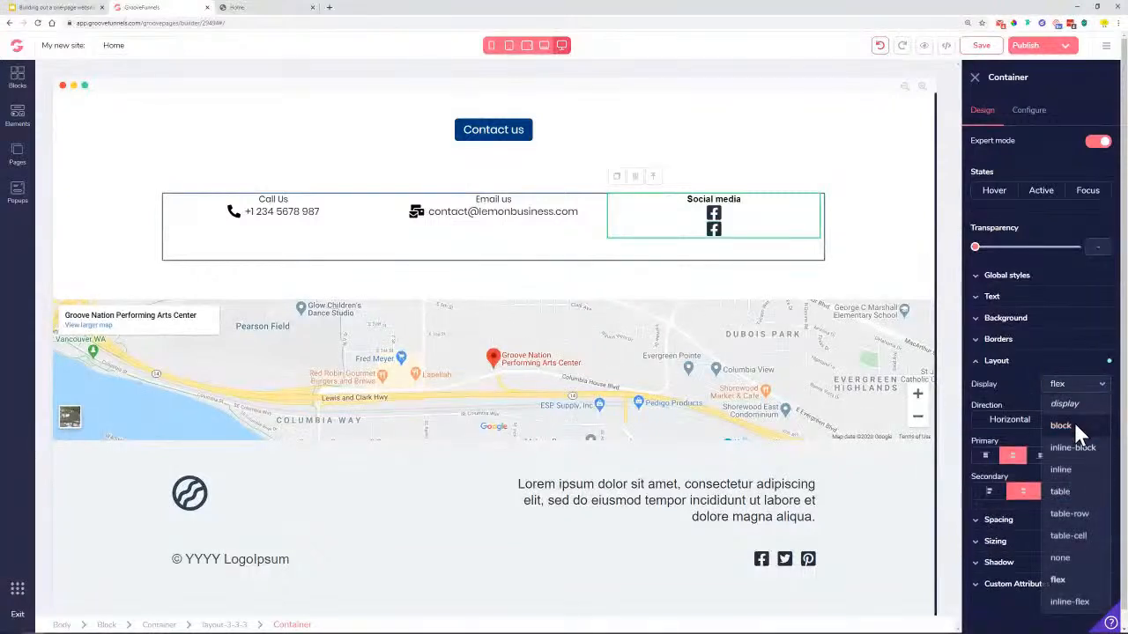
left_click(1074, 425)
left_click(1016, 458)
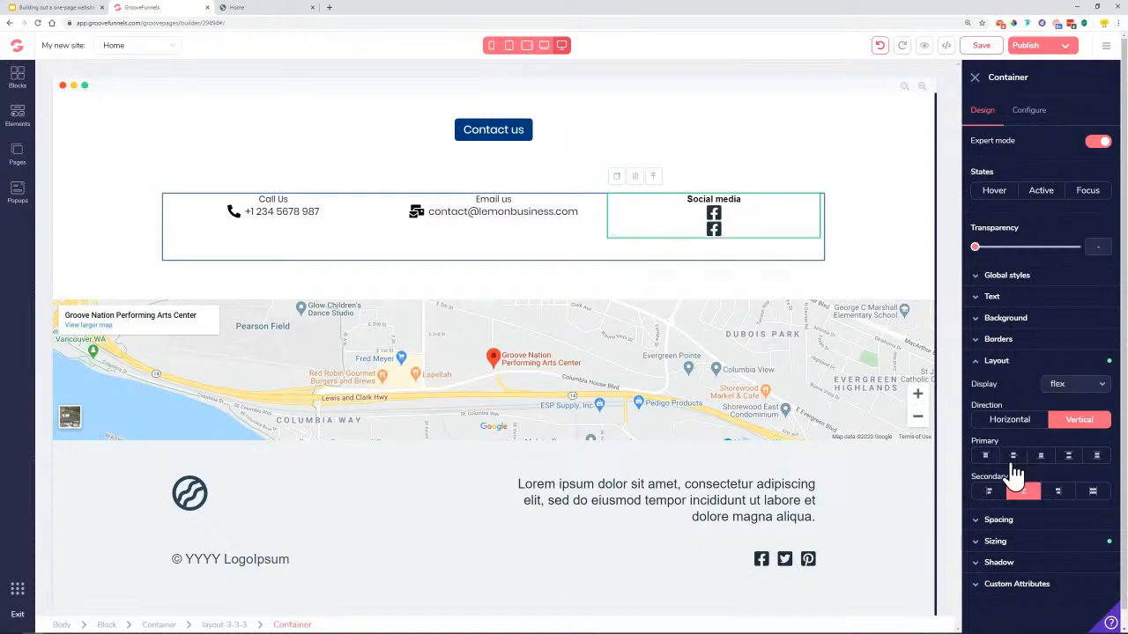
left_click(1024, 493)
left_click(1024, 494)
left_click(1076, 384)
left_click(1071, 419)
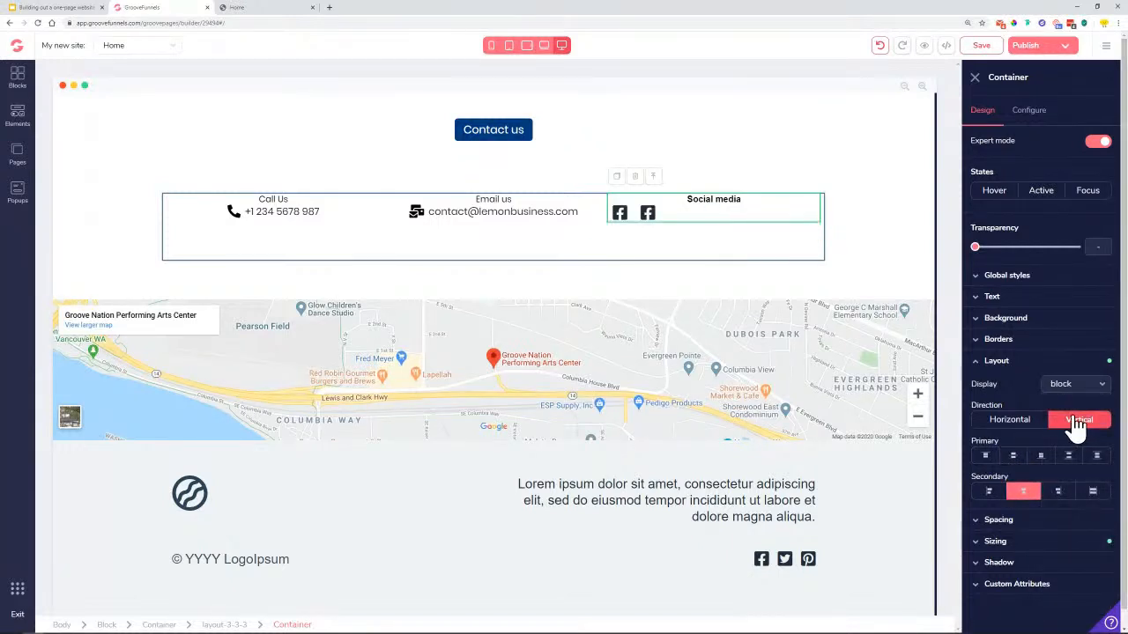
left_click(1092, 388)
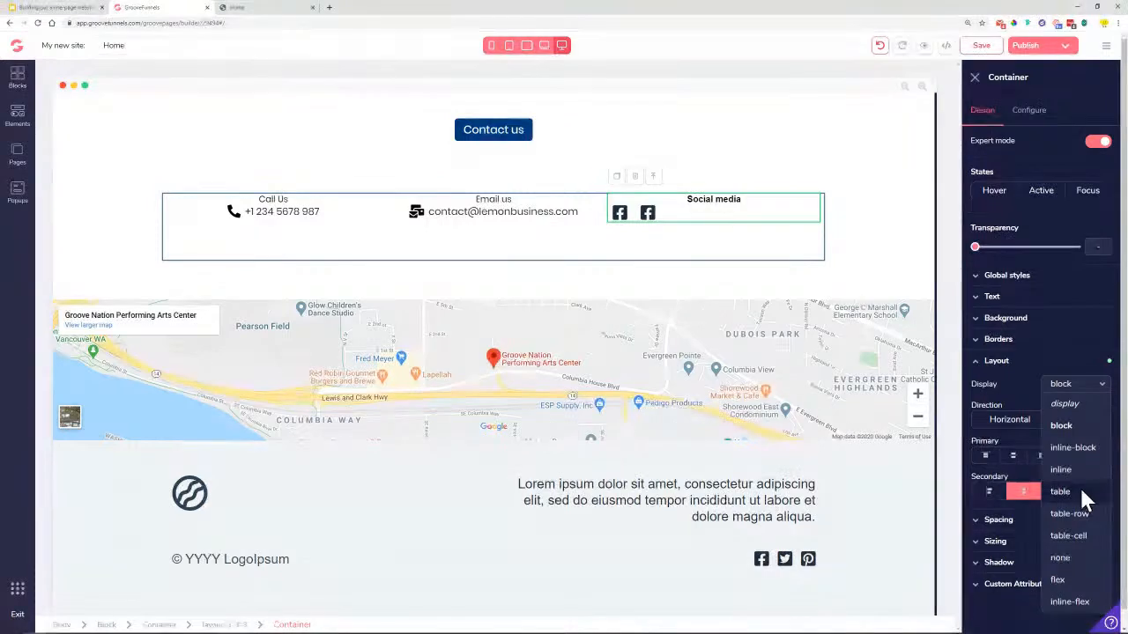
left_click(1071, 472)
left_click(1092, 387)
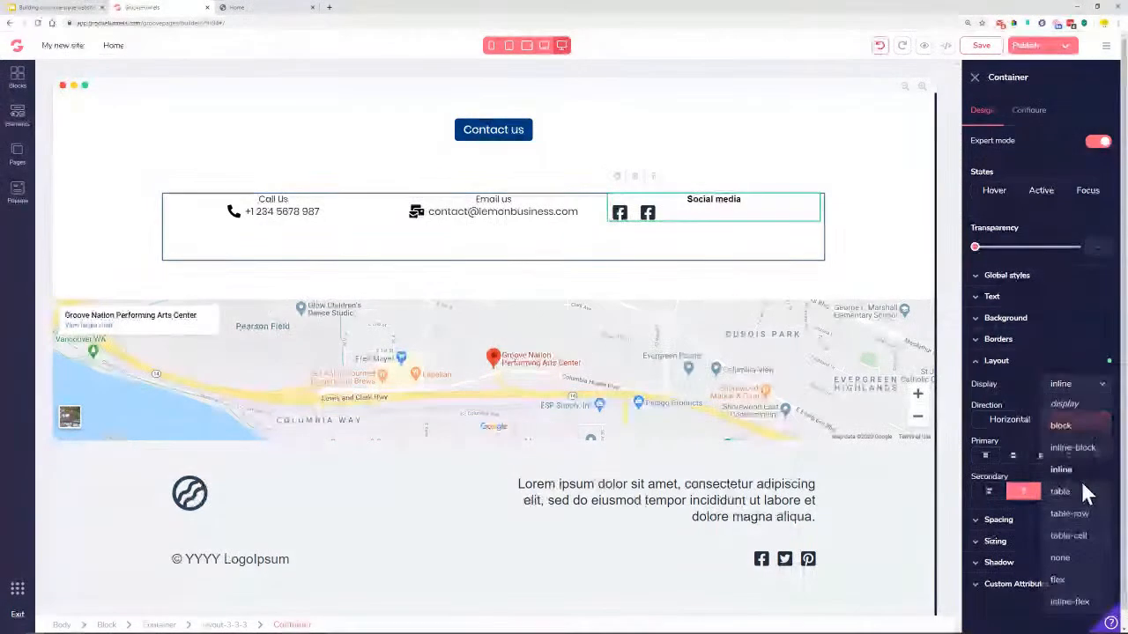
left_click(1078, 489)
left_click(1091, 388)
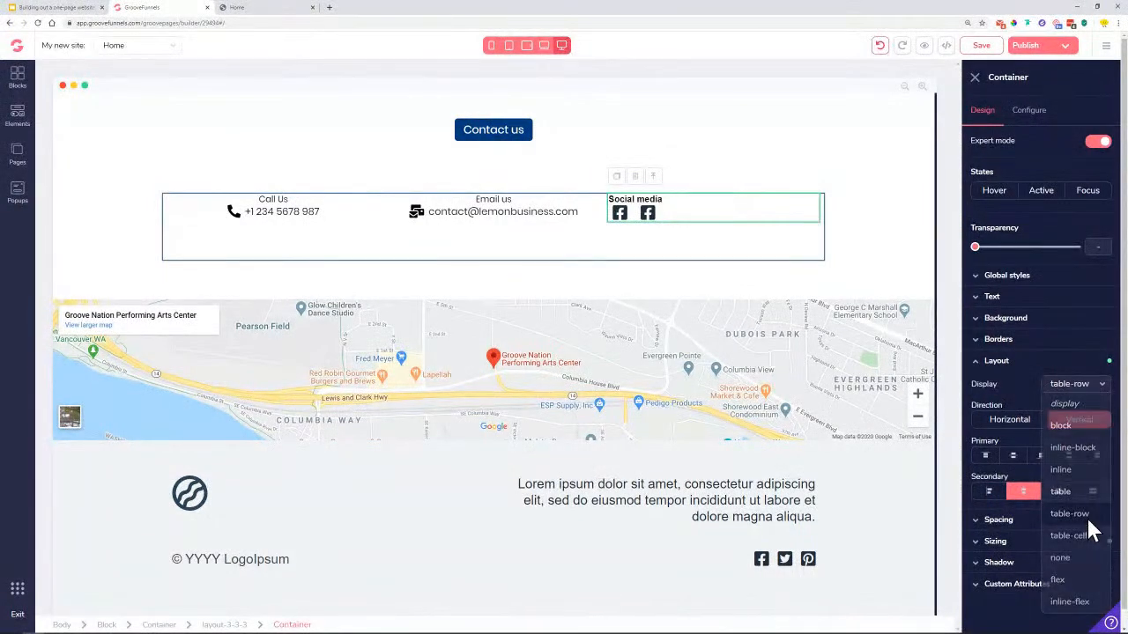
left_click(1091, 516)
left_click(1088, 388)
left_click(1075, 396)
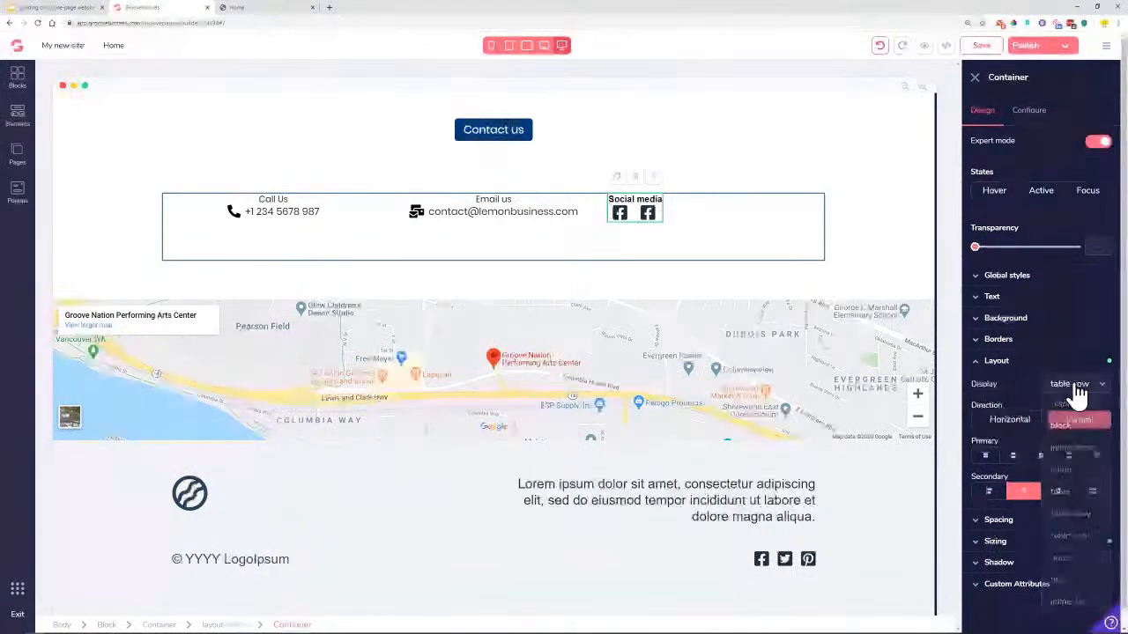
left_click(996, 361)
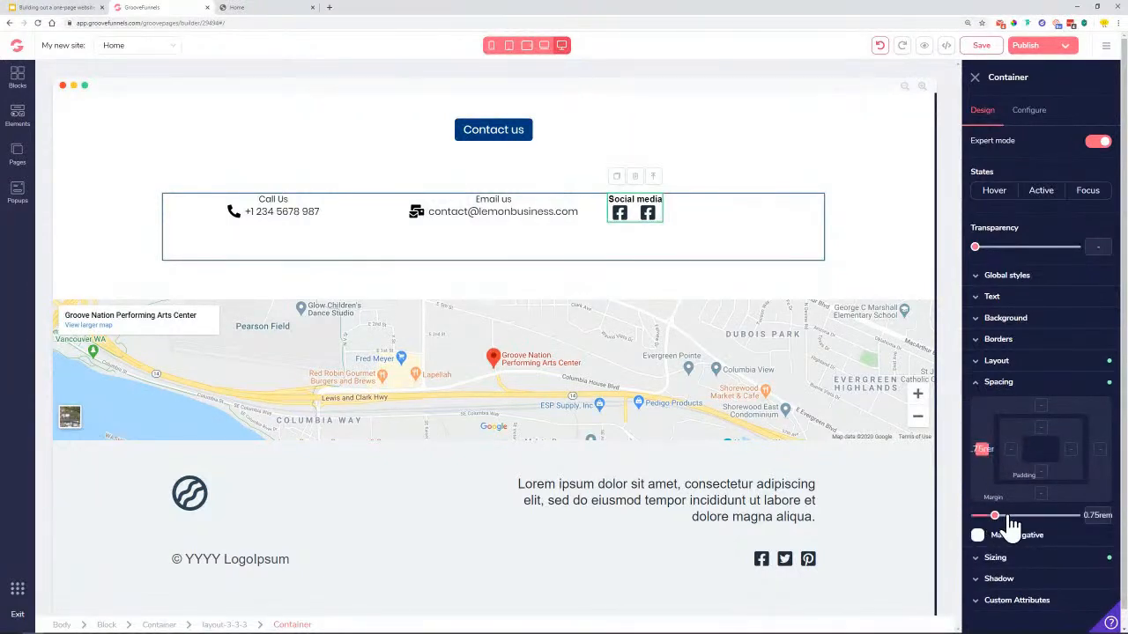
Test and reset the container's left padding, then save the page and view the reference site
left_click(1014, 451)
left_click_drag(977, 518, 951, 519)
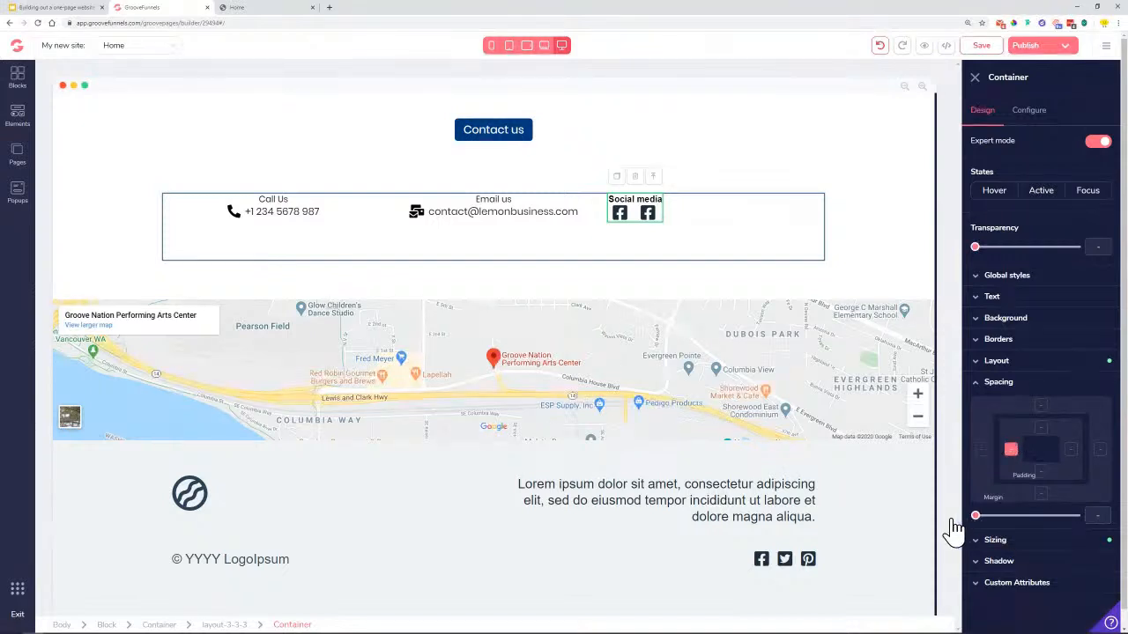
left_click(848, 177)
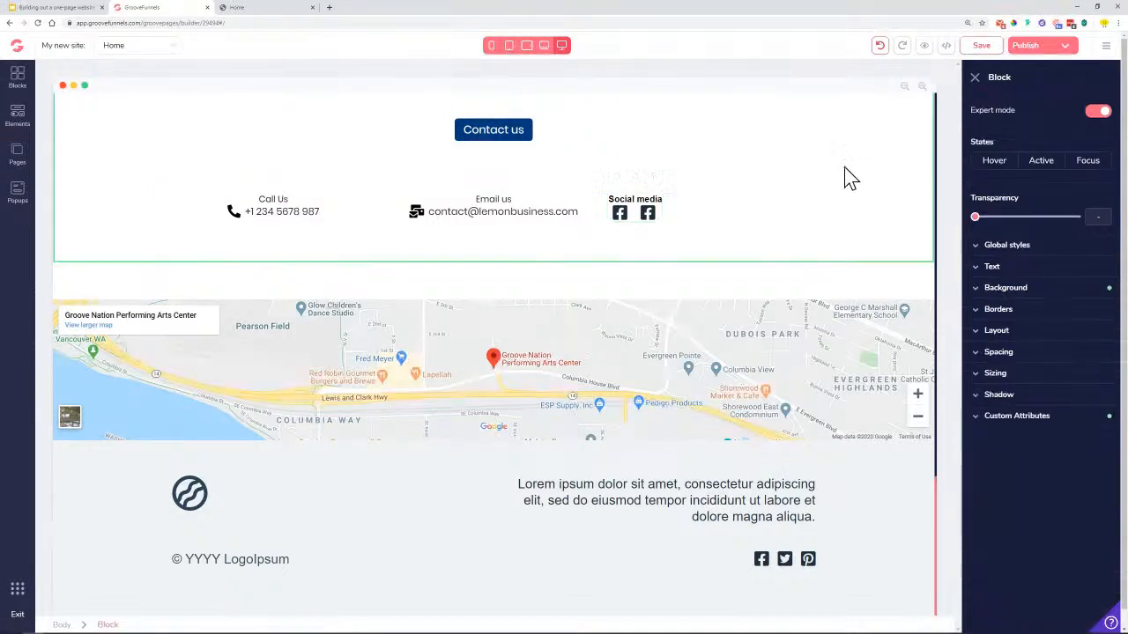
left_click(981, 44)
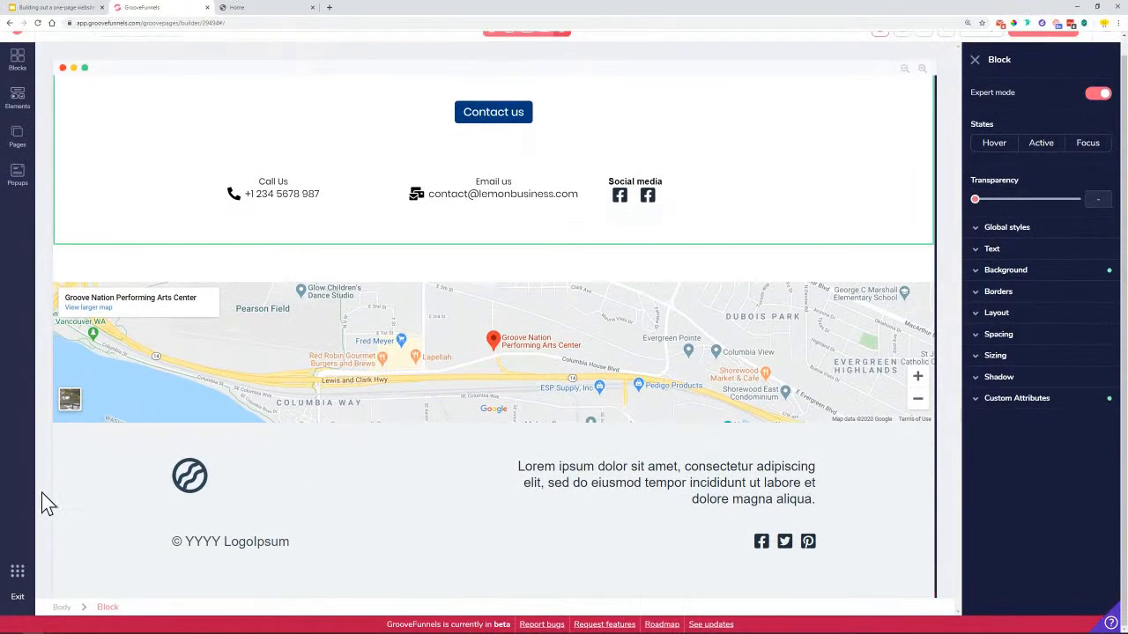
left_click(238, 8)
scroll(360, 297, "down", 3)
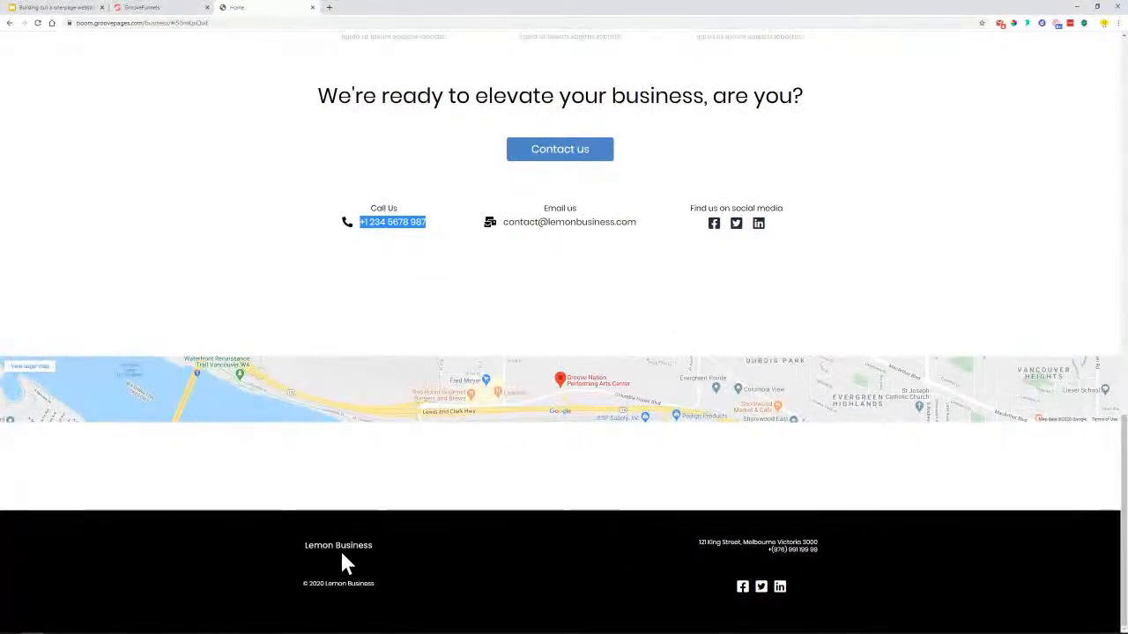
Highlight the reference footer's '© 2020 Lemon Business' line and return to the editor
left_click_drag(302, 582, 409, 586)
key("ctrl+c")
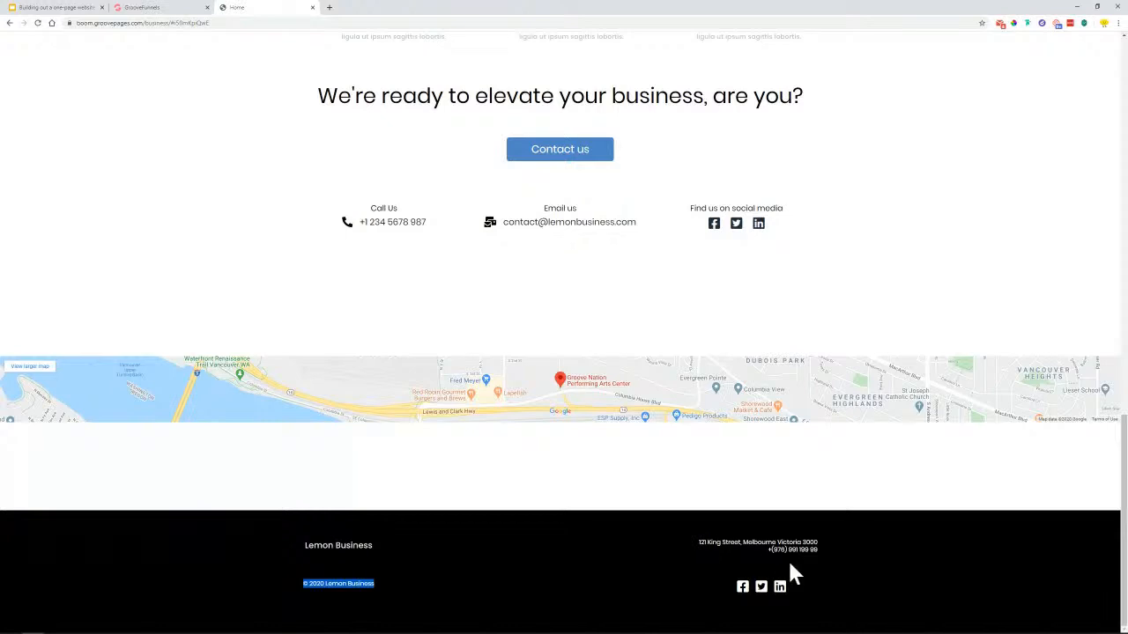
left_click(178, 12)
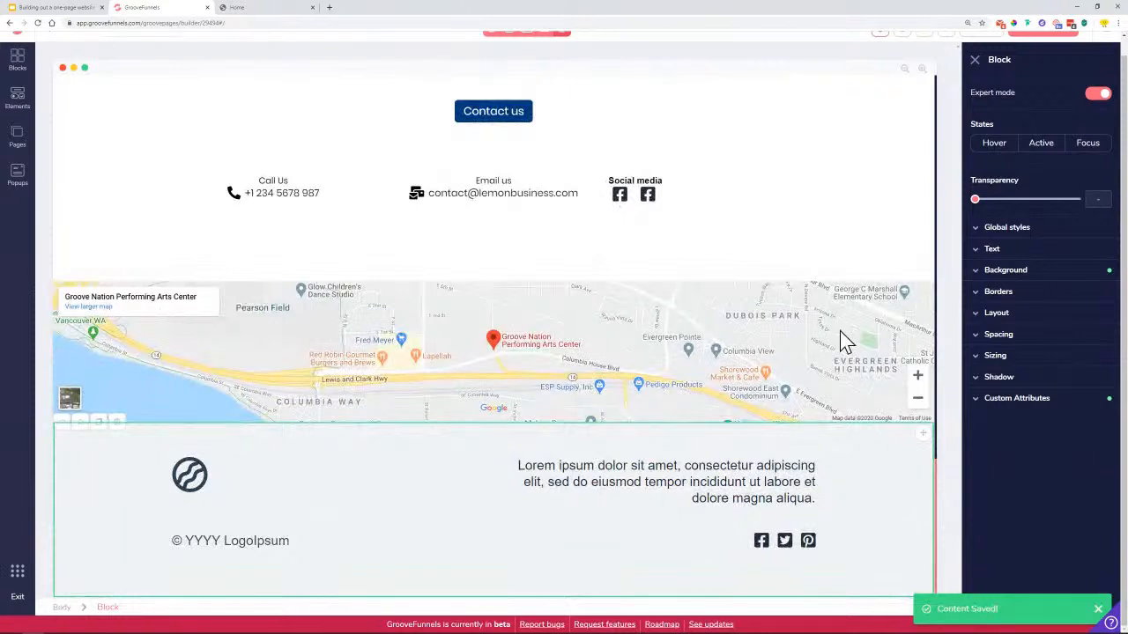
Set the footer block's background colour to black (#000000)
left_click(1030, 271)
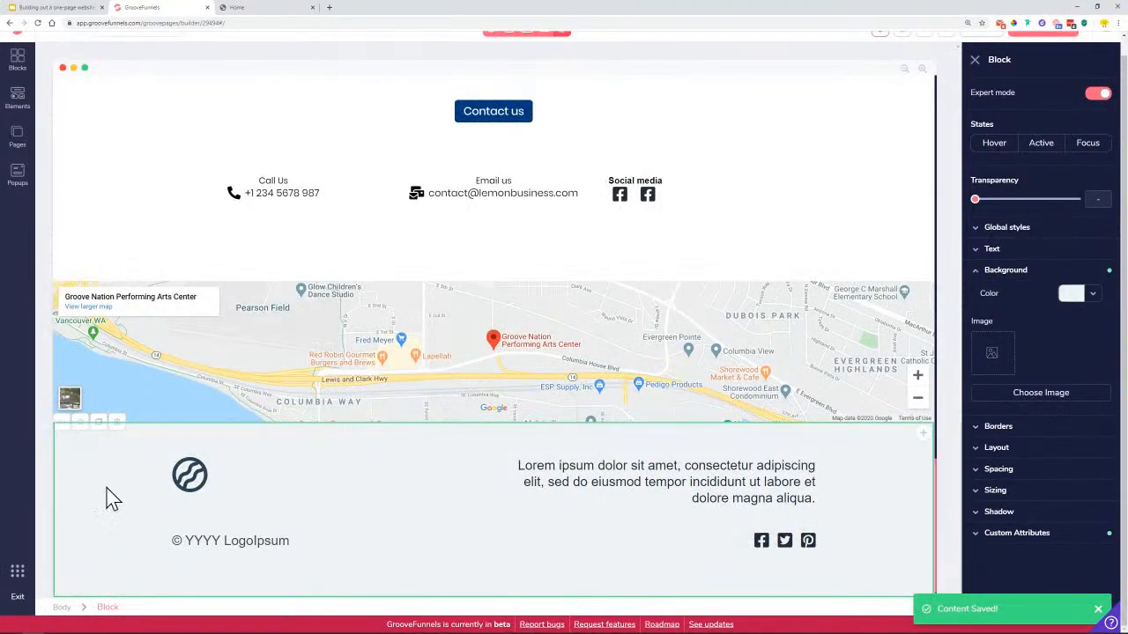
left_click(1091, 296)
left_click(994, 355)
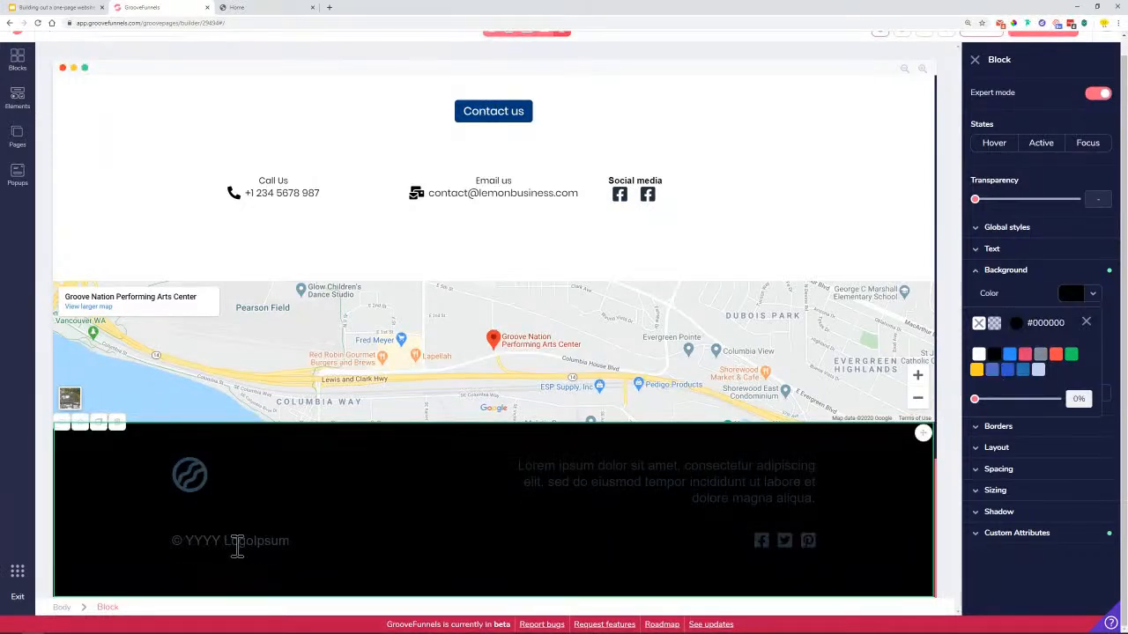
Give the footer copyright line the Heading 1 style at 1.25rem
left_click(237, 546)
left_click(992, 278)
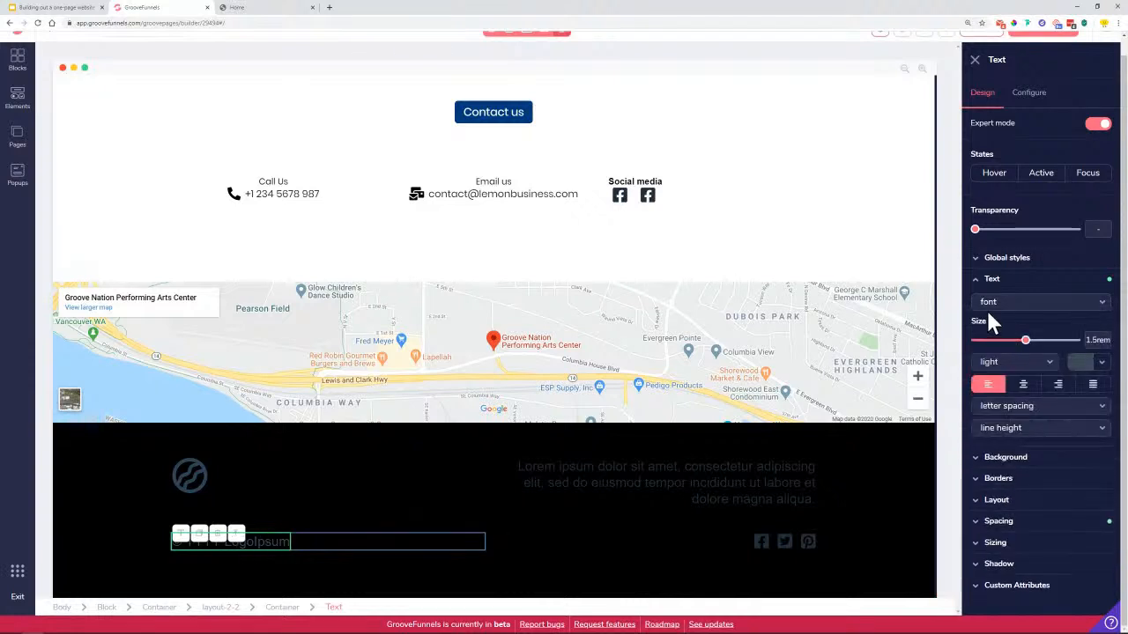
left_click(1048, 304)
left_click(1044, 303)
left_click(1035, 260)
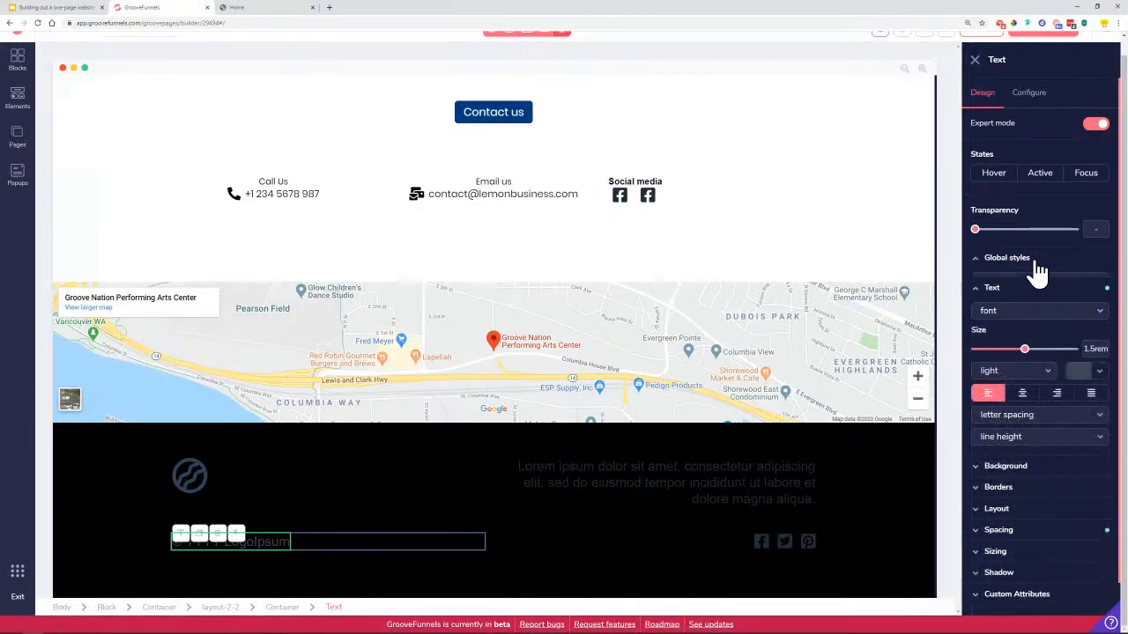
left_click(1036, 281)
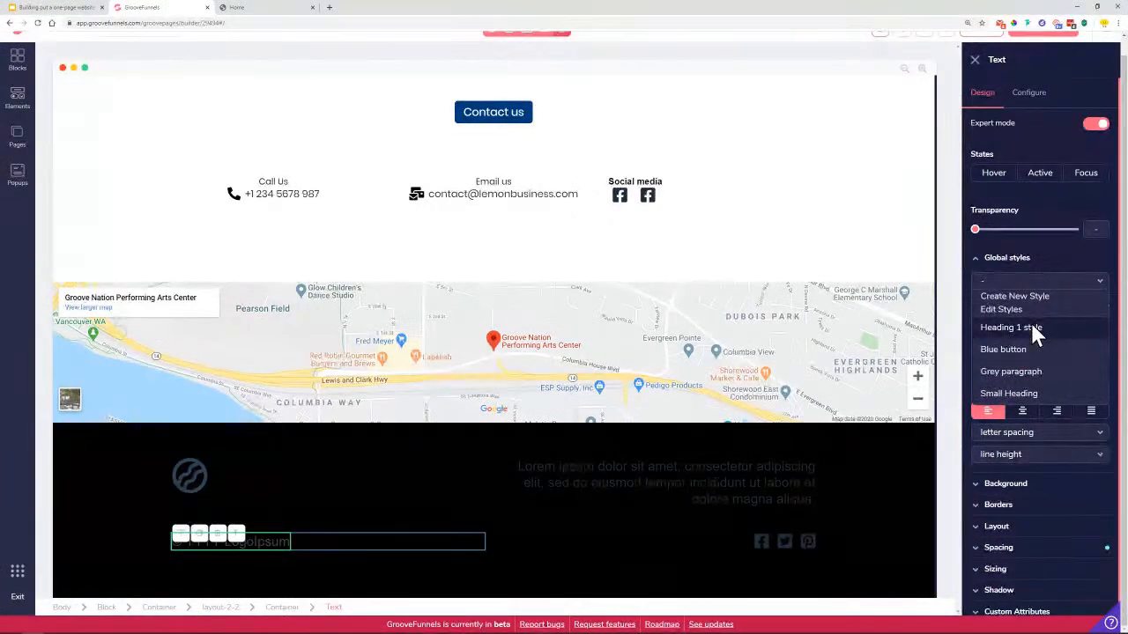
left_click(1031, 324)
left_click_drag(1047, 368, 1018, 370)
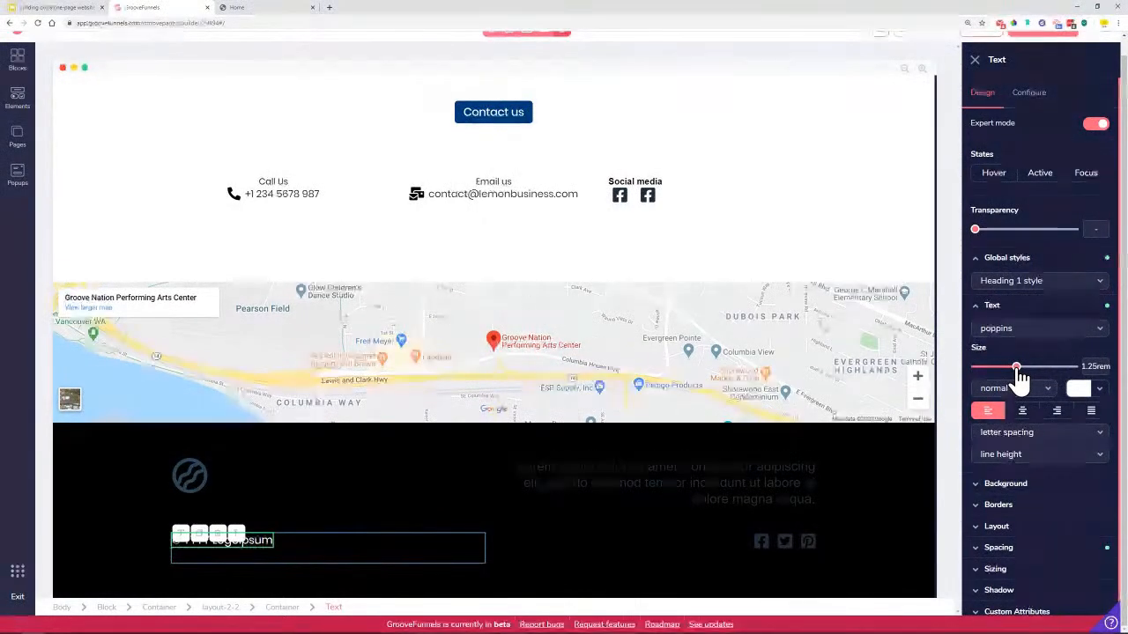
Replace the placeholder copyright with '© 2020 Lemon Business' copied from the reference site
double_click(266, 542)
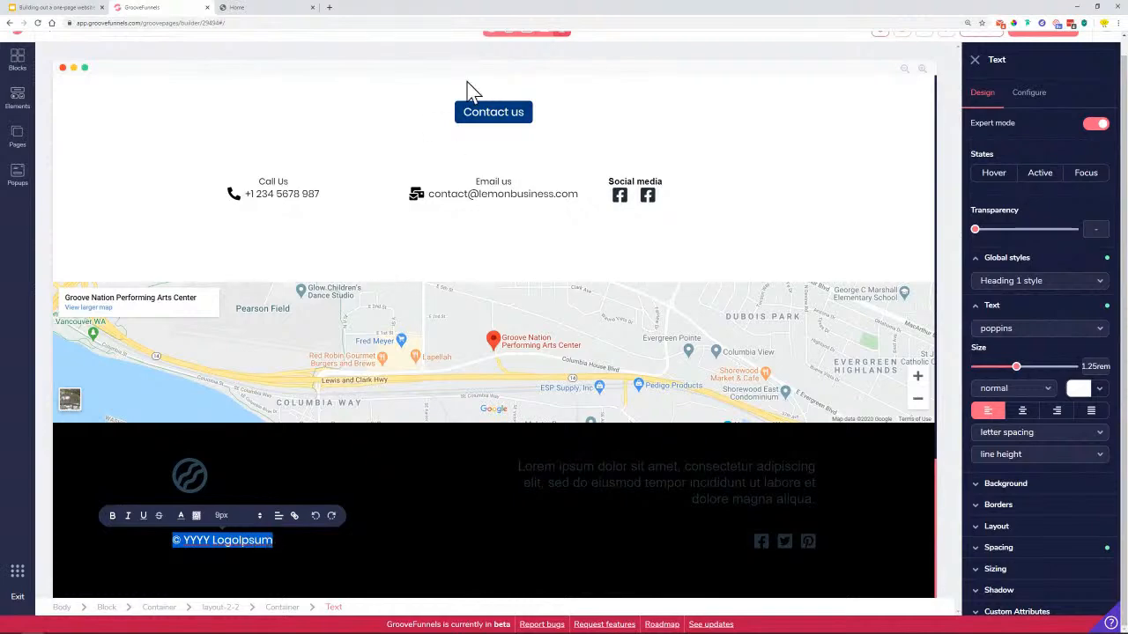
left_click(260, 9)
right_click(360, 583)
left_click(379, 518)
left_click(143, 8)
right_click(245, 546)
left_click(275, 431)
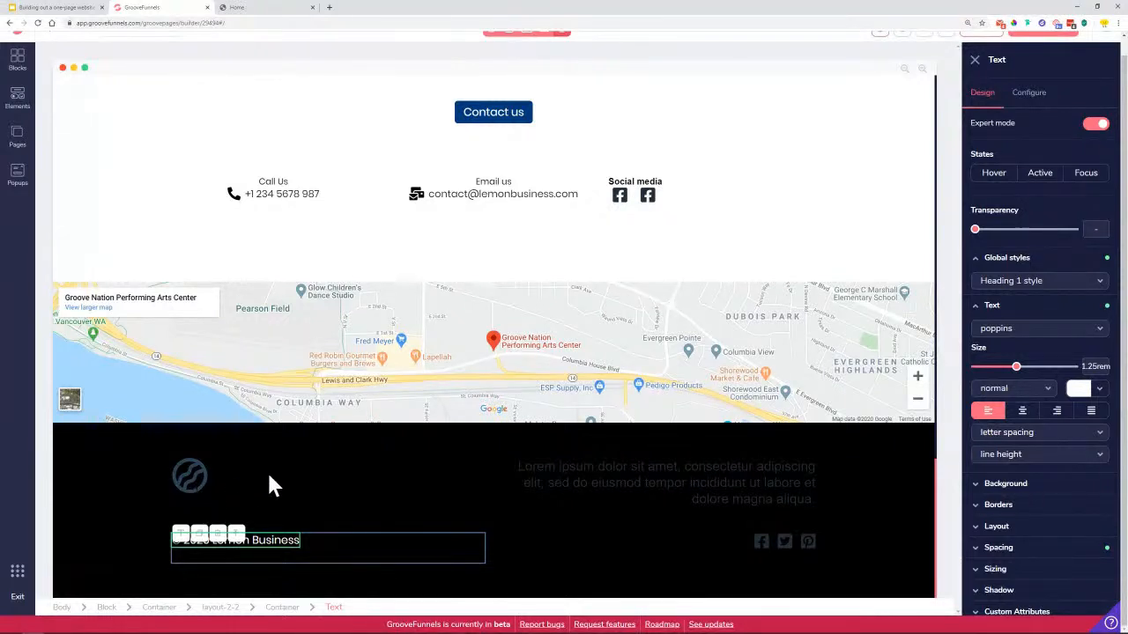
left_click(192, 478)
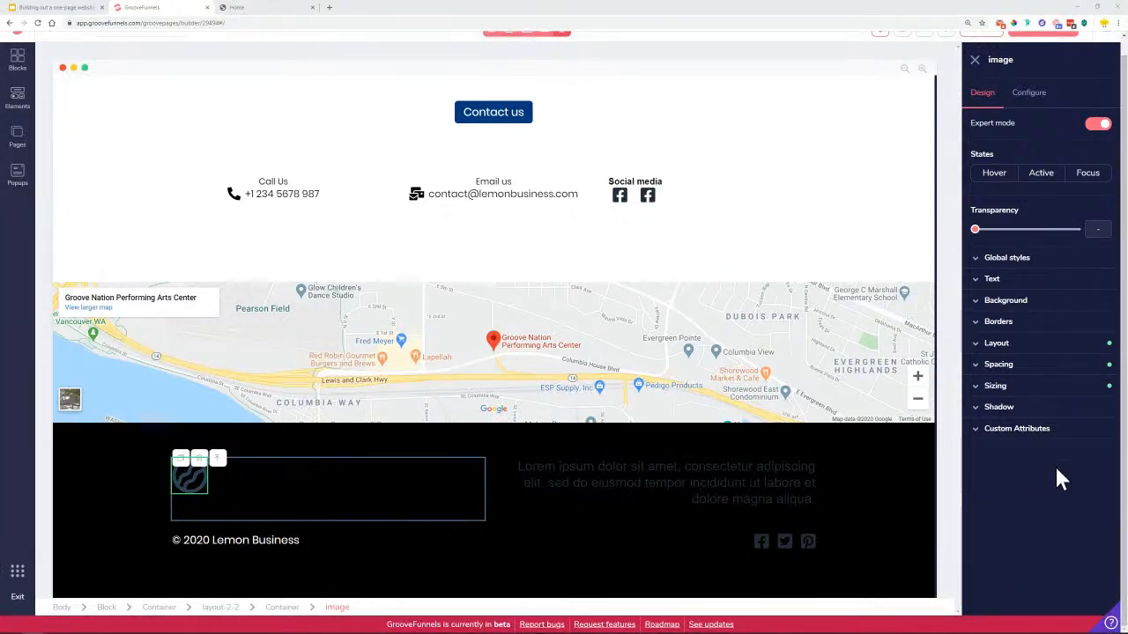
Replace the footer logo with the white Lemon Business logo
left_click(1028, 94)
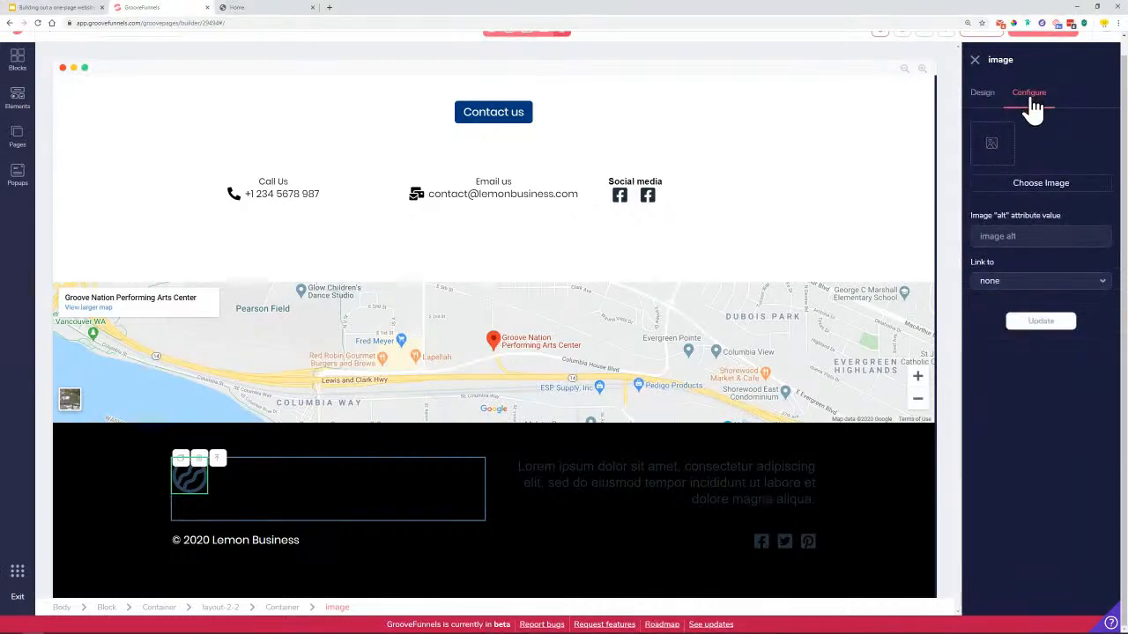
left_click(1044, 185)
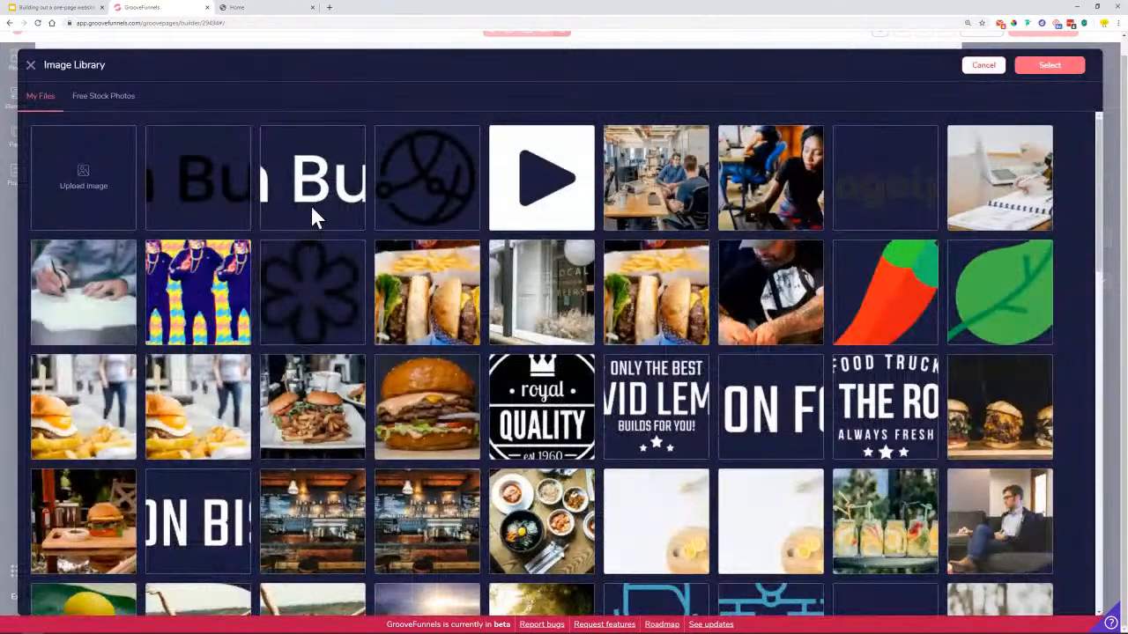
left_click(311, 194)
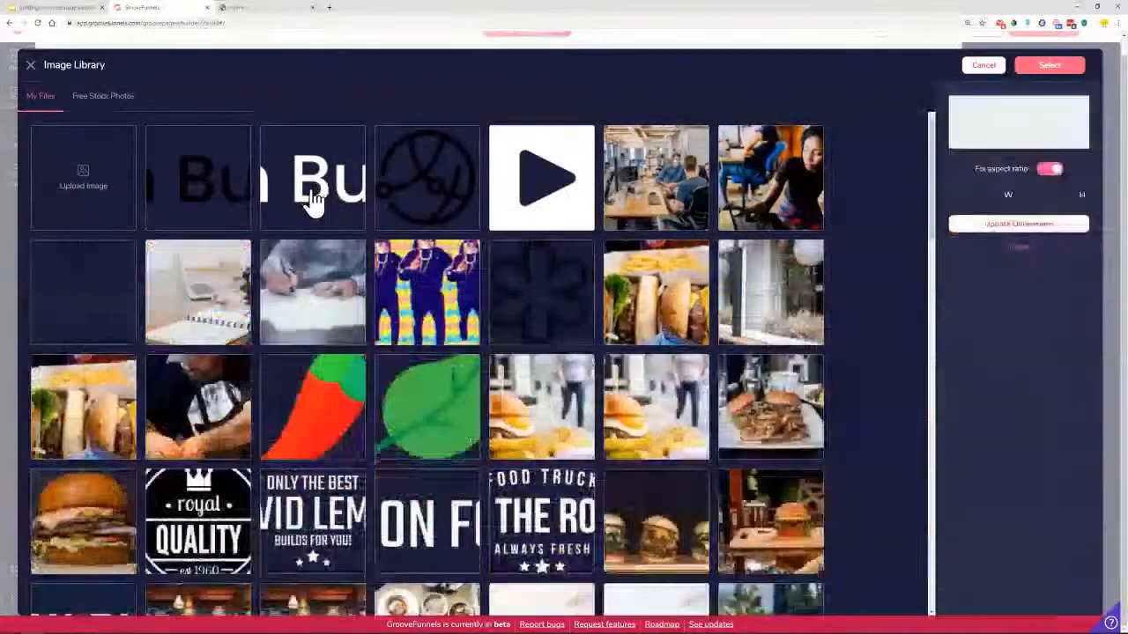
left_click(1048, 71)
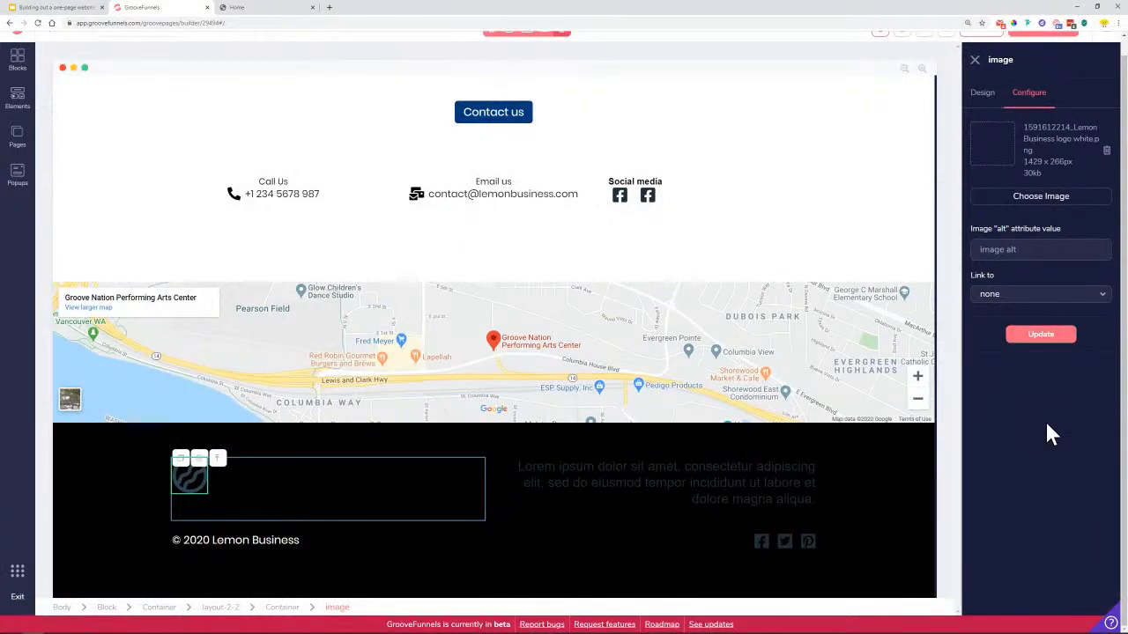
left_click(1059, 343)
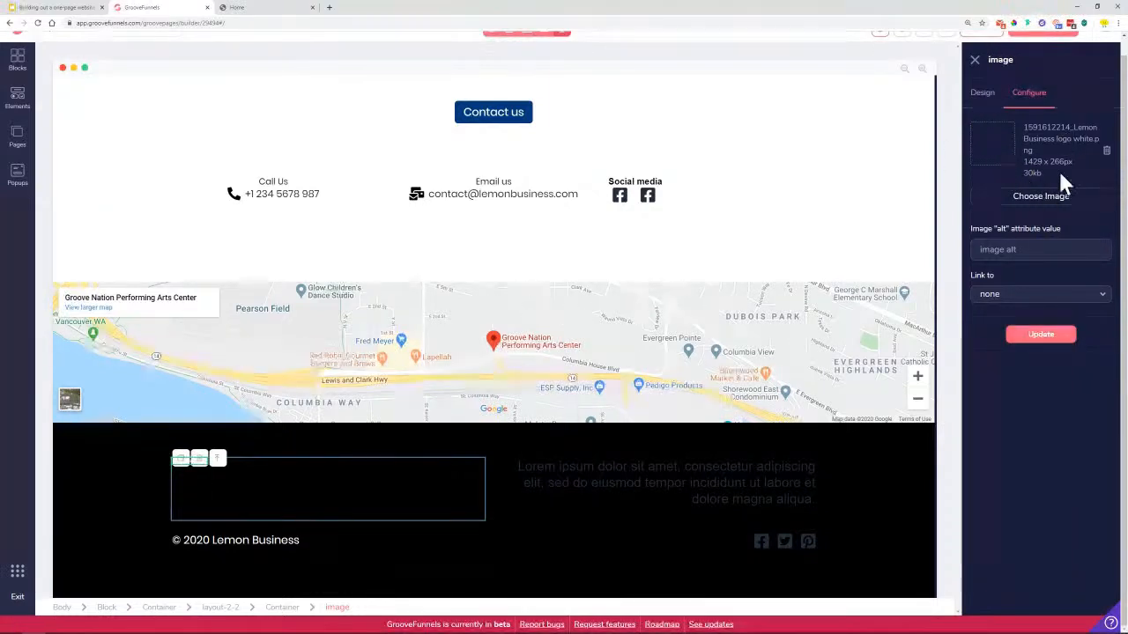
Widen the logo to 400px in pixel units, keeping minimum width at 10rem
left_click(982, 93)
left_click(1005, 388)
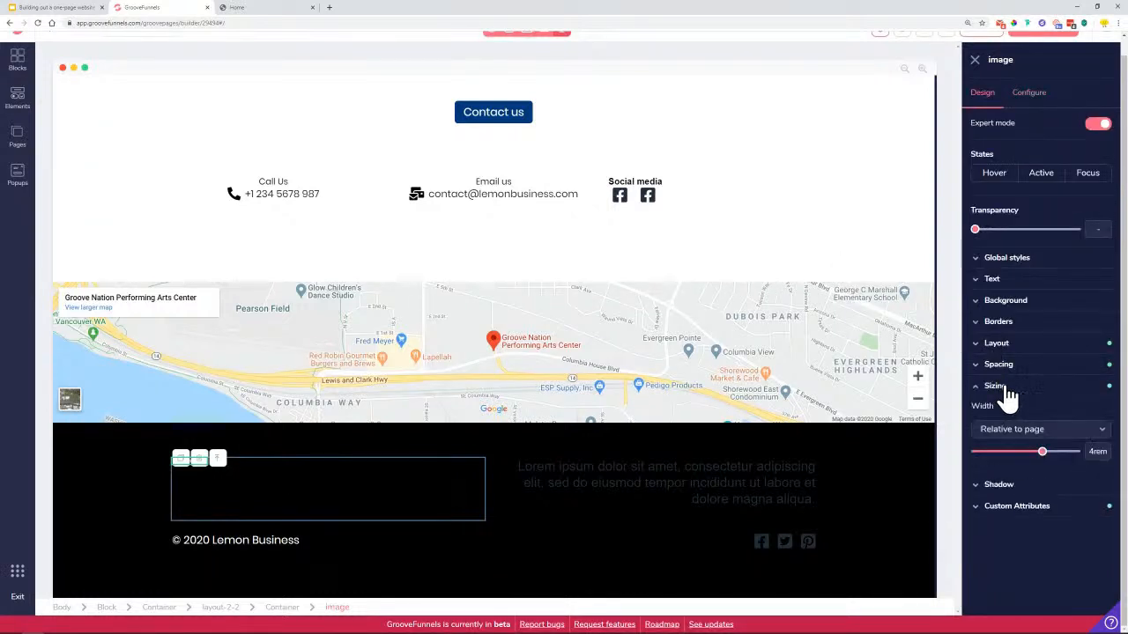
left_click(1017, 429)
left_click(1009, 468)
left_click_drag(976, 451, 1028, 453)
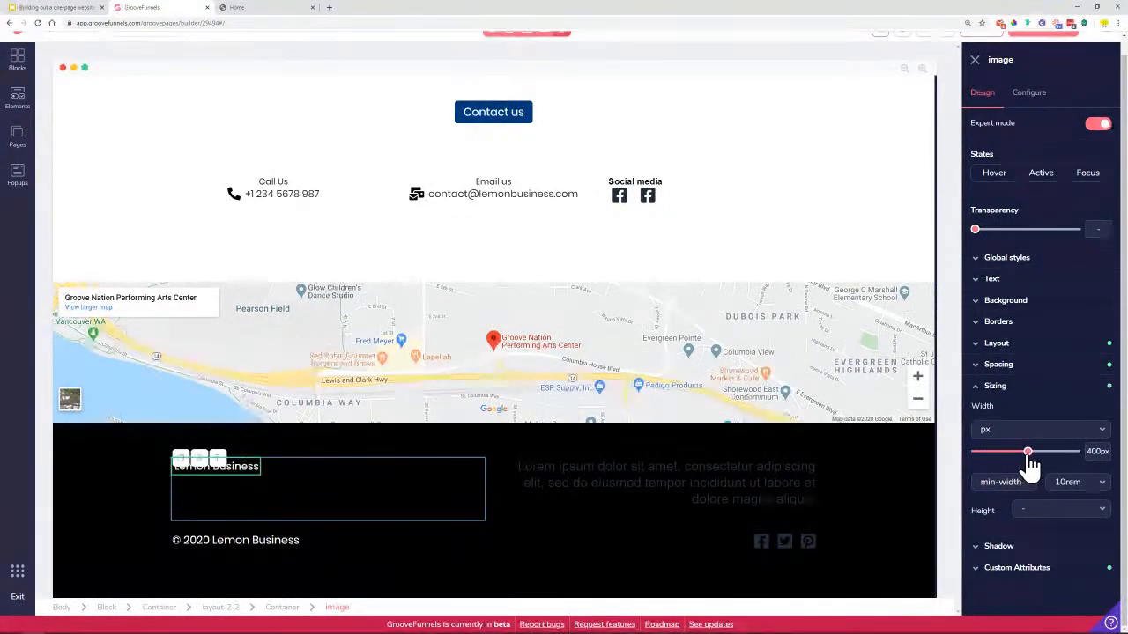
left_click(1090, 494)
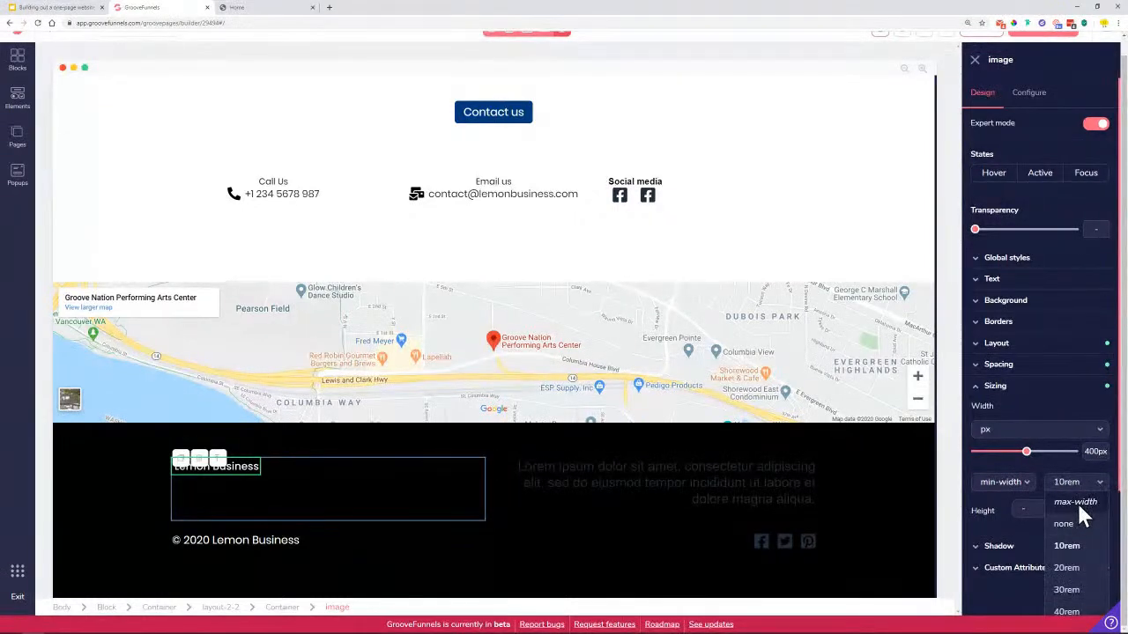
left_click(1086, 486)
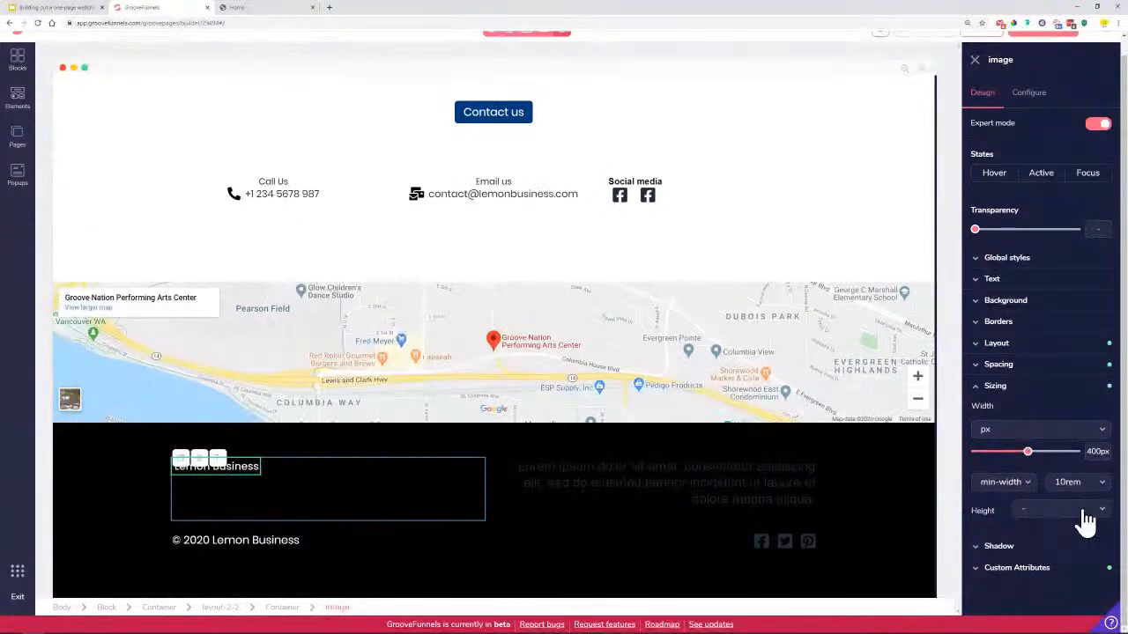
left_click(1091, 496)
left_click(1083, 489)
Copy the address and phone lines from the reference site's footer
left_click_drag(700, 541, 814, 555)
right_click(818, 552)
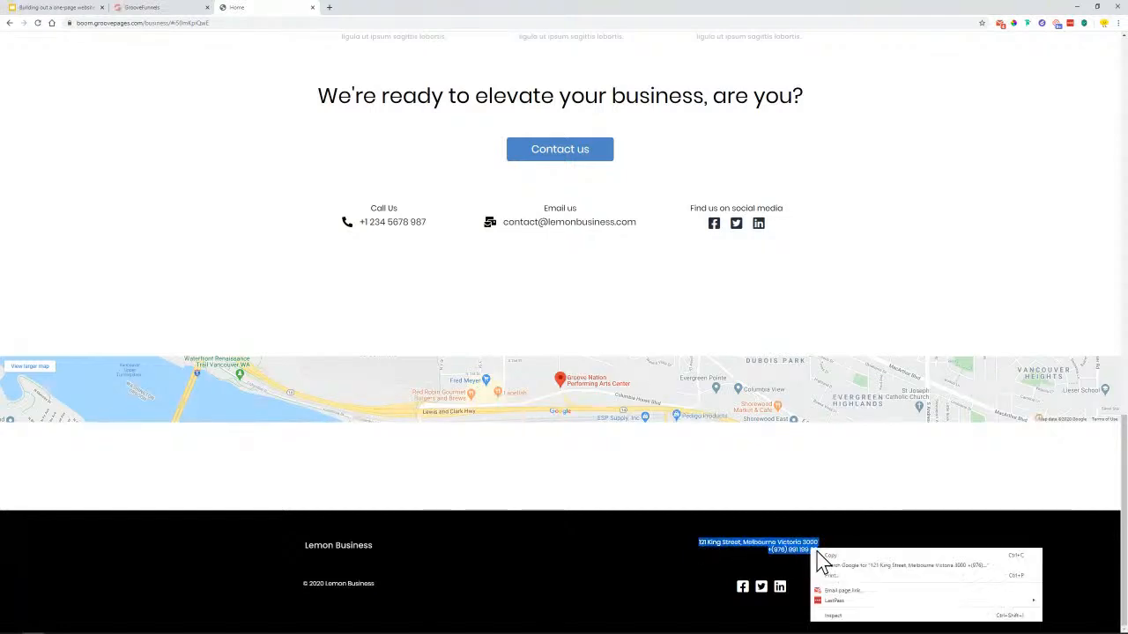
left_click(839, 557)
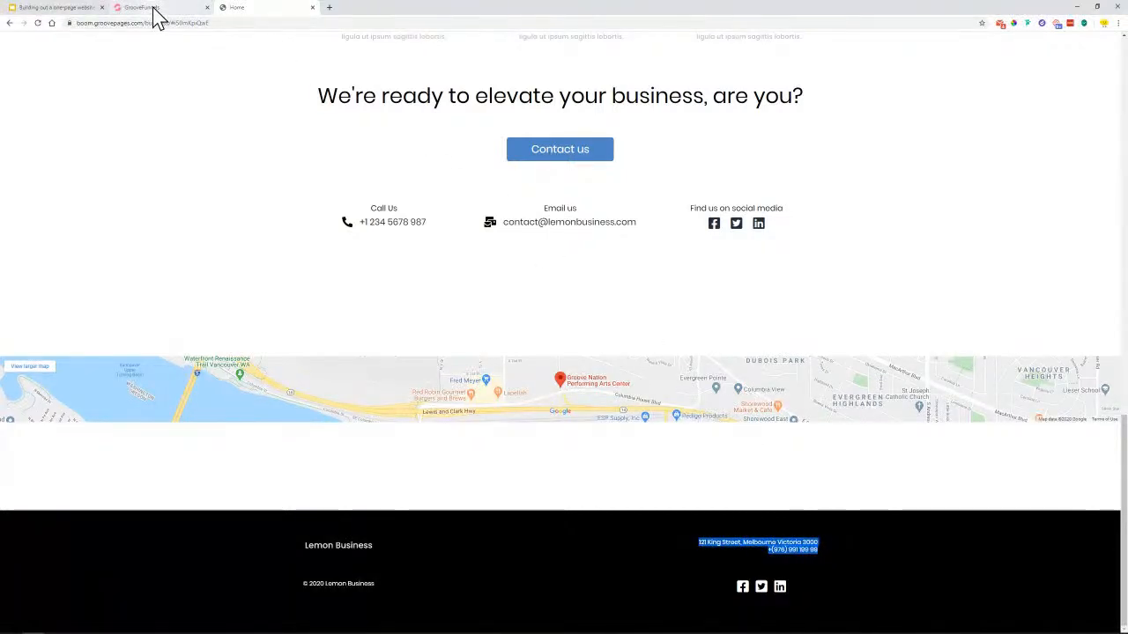
left_click(154, 8)
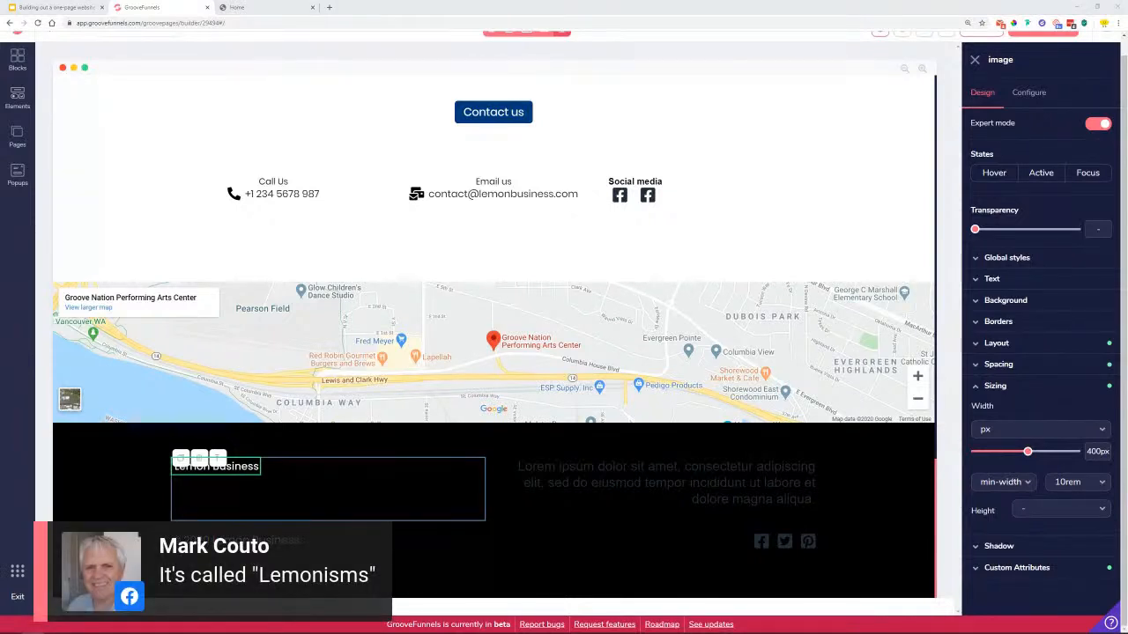
Paste the copied address and phone lines over the footer Lorem ipsum paragraph
triple_click(666, 483)
left_click(992, 279)
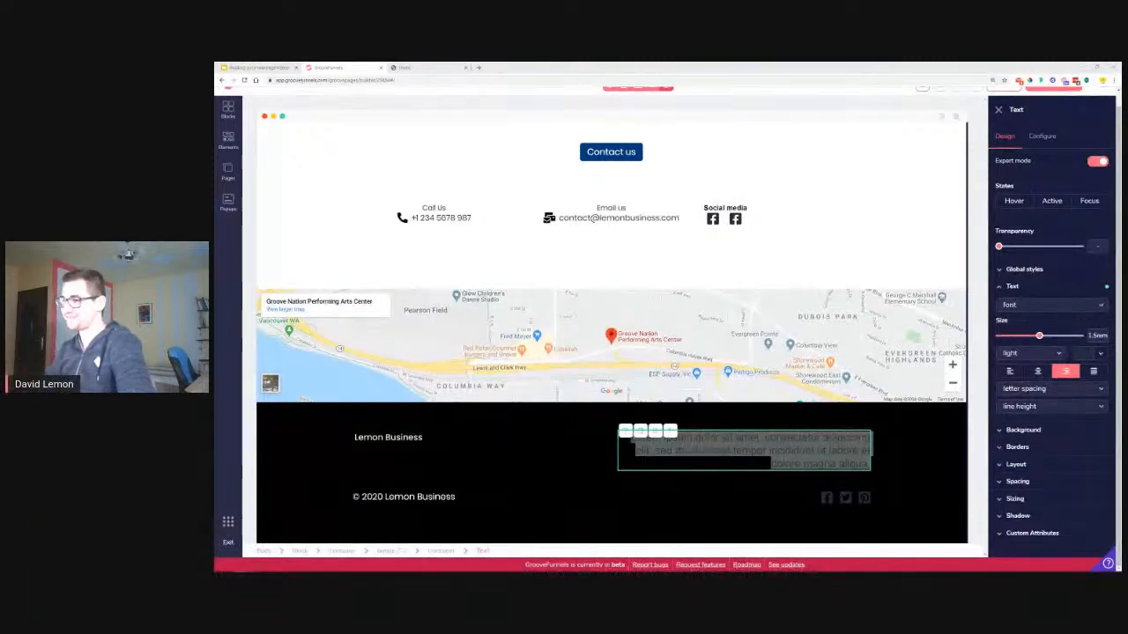
right_click(764, 440)
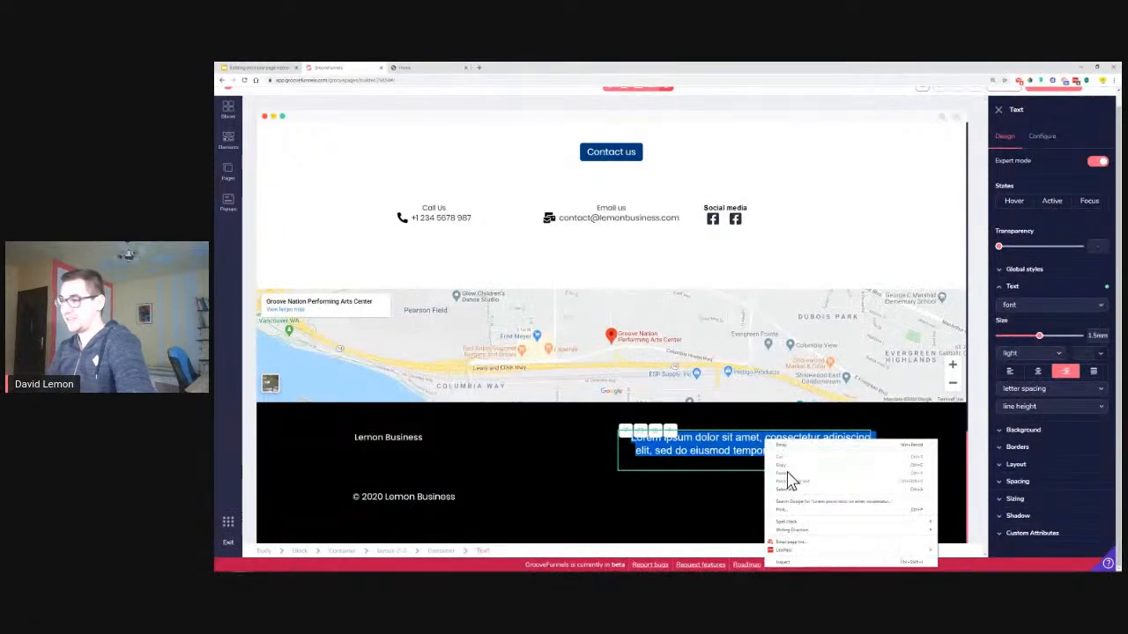
left_click(732, 449)
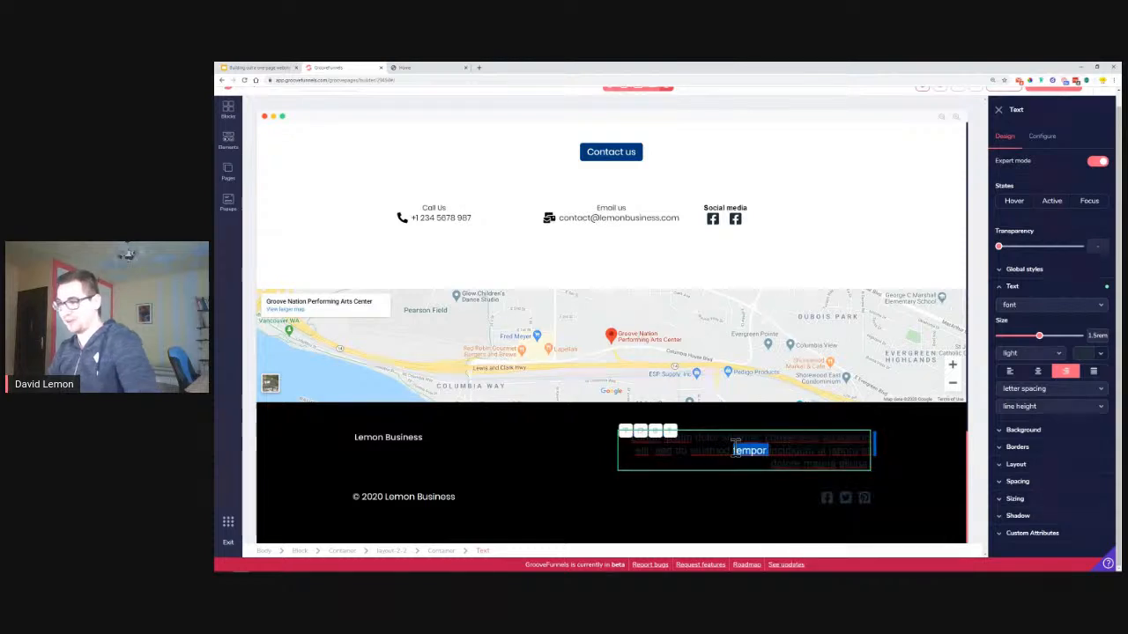
triple_click(735, 447)
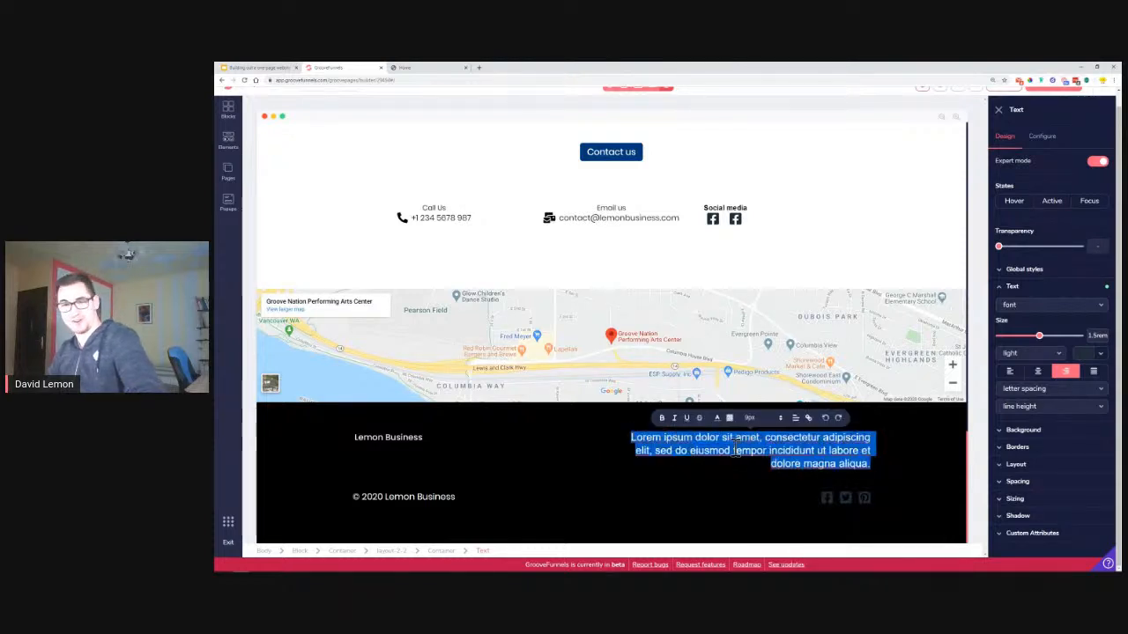
key("ctrl+v")
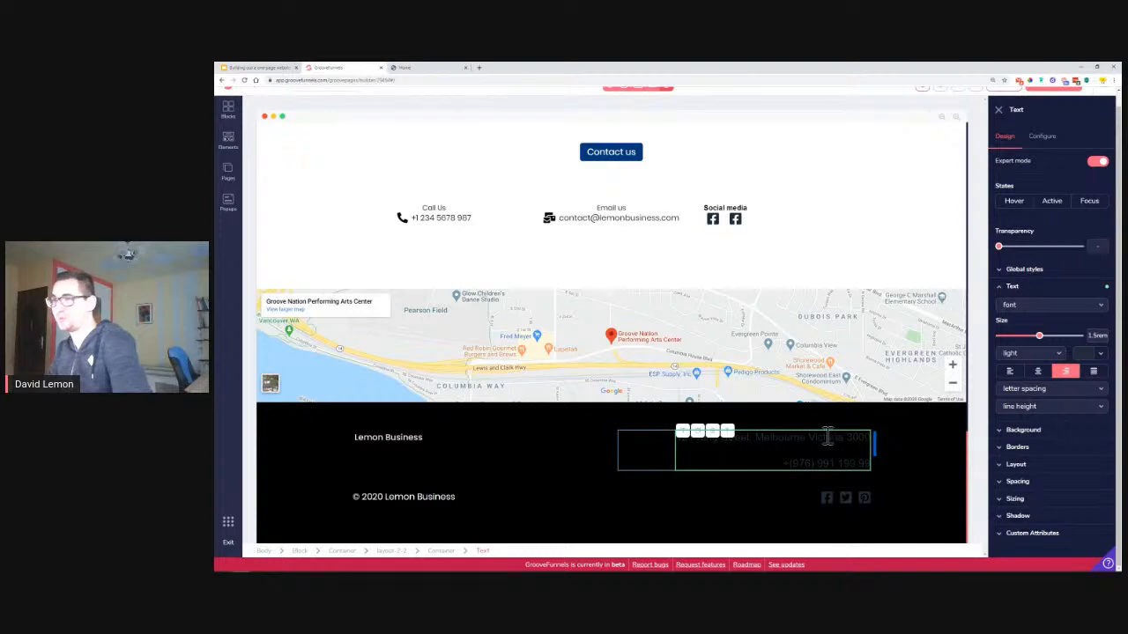
Style the address text as Heading 1 and shrink it to 1rem
left_click(1035, 309)
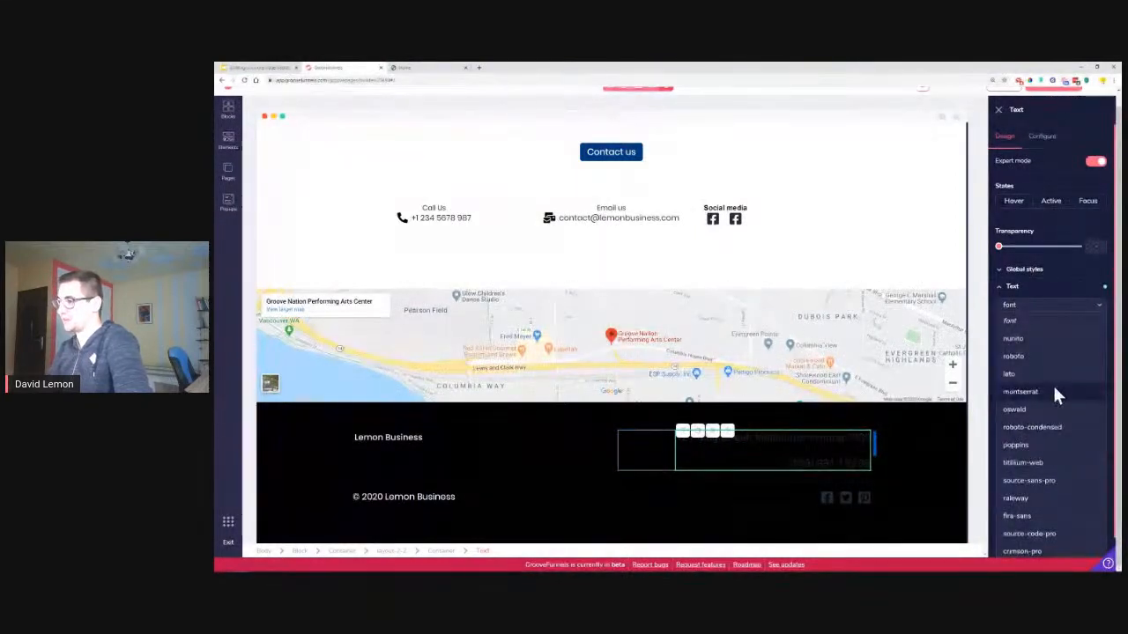
left_click(1040, 273)
left_click(1044, 288)
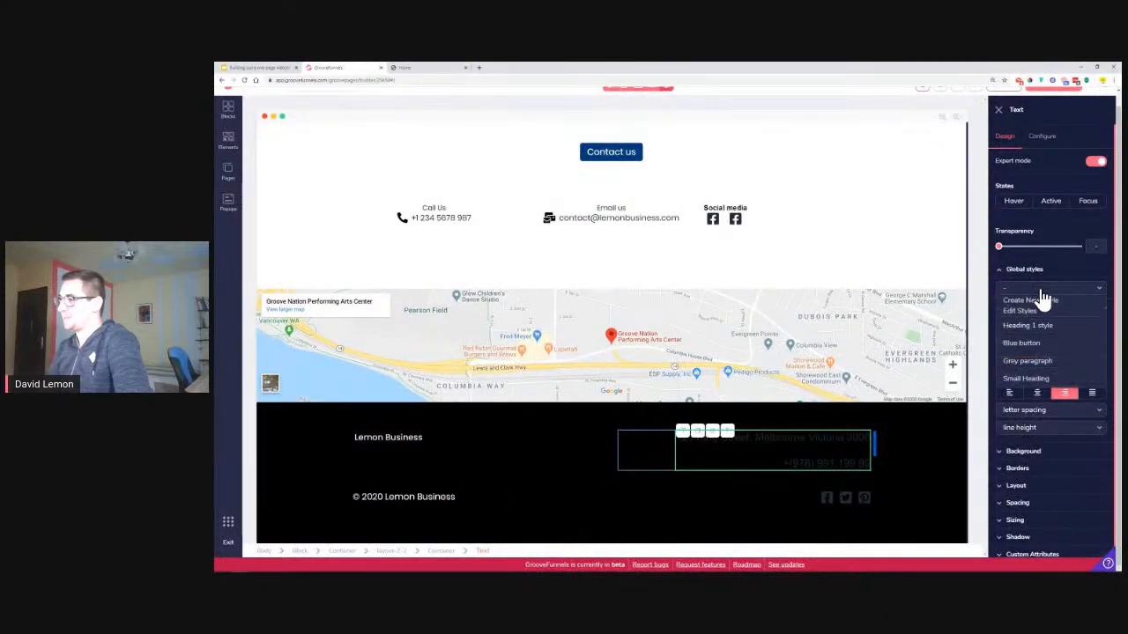
left_click(1038, 326)
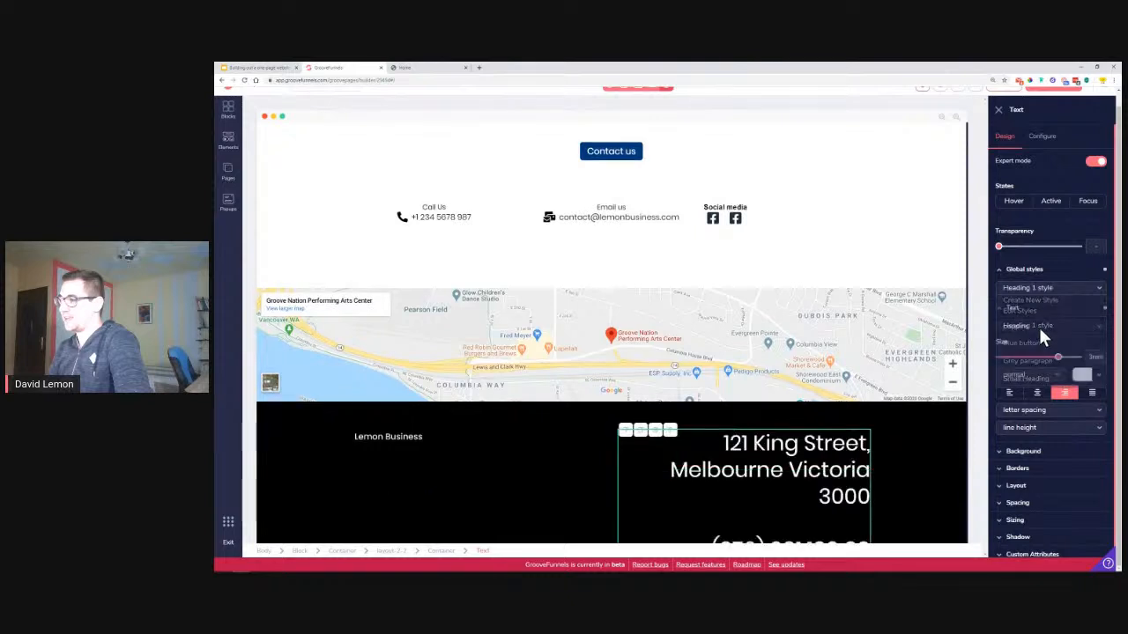
left_click_drag(1056, 357, 1024, 366)
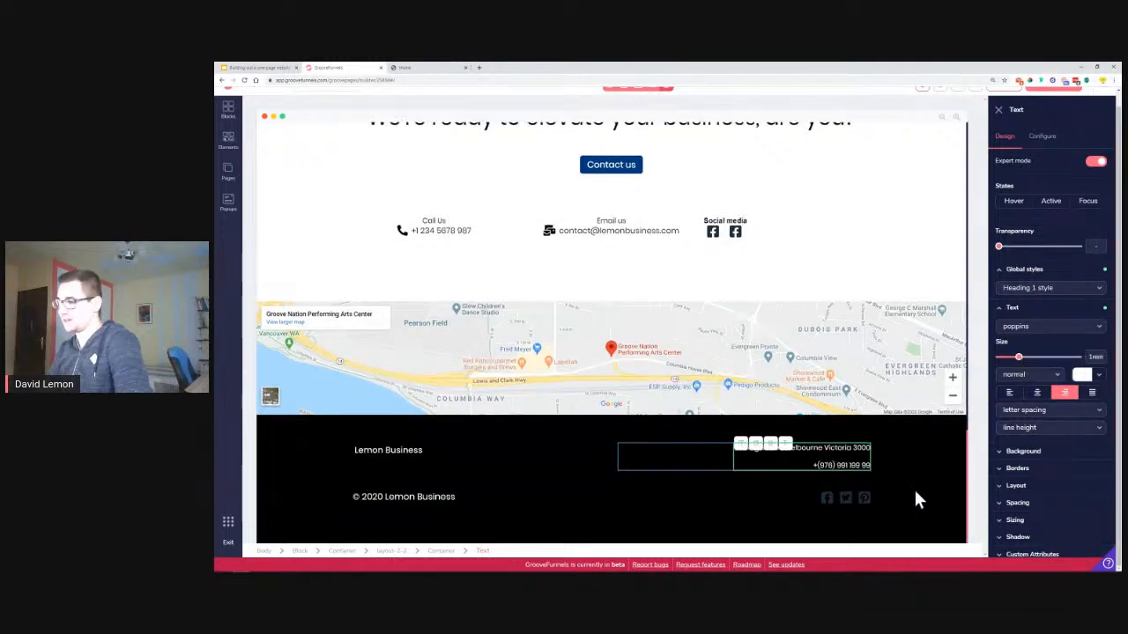
Make the footer's social icons white
left_click(828, 501)
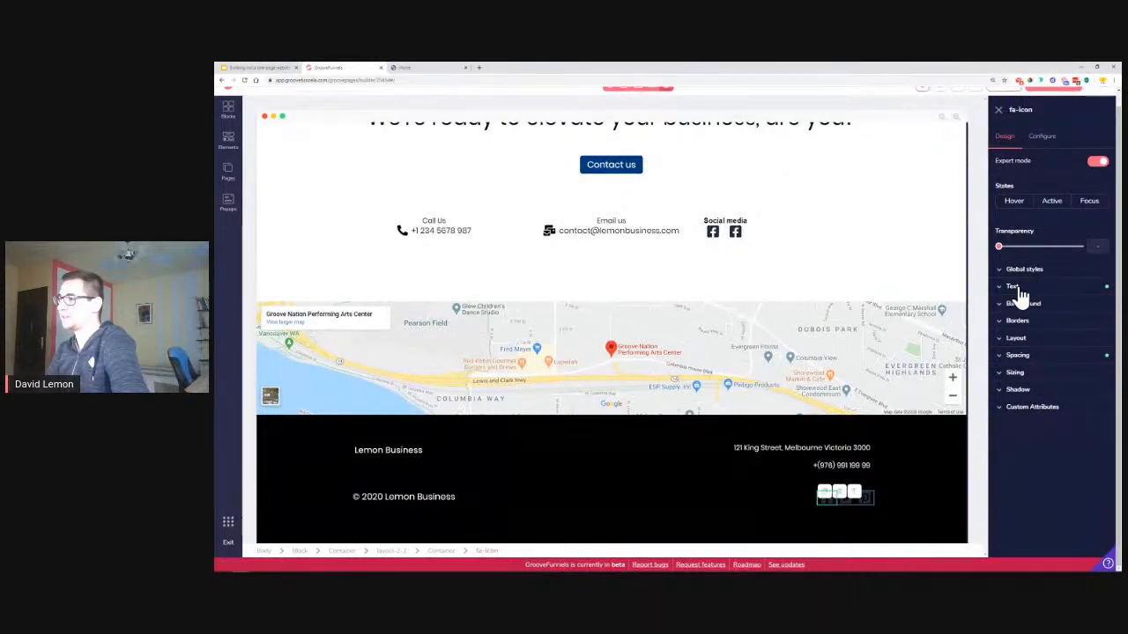
left_click(1013, 289)
left_click(1100, 356)
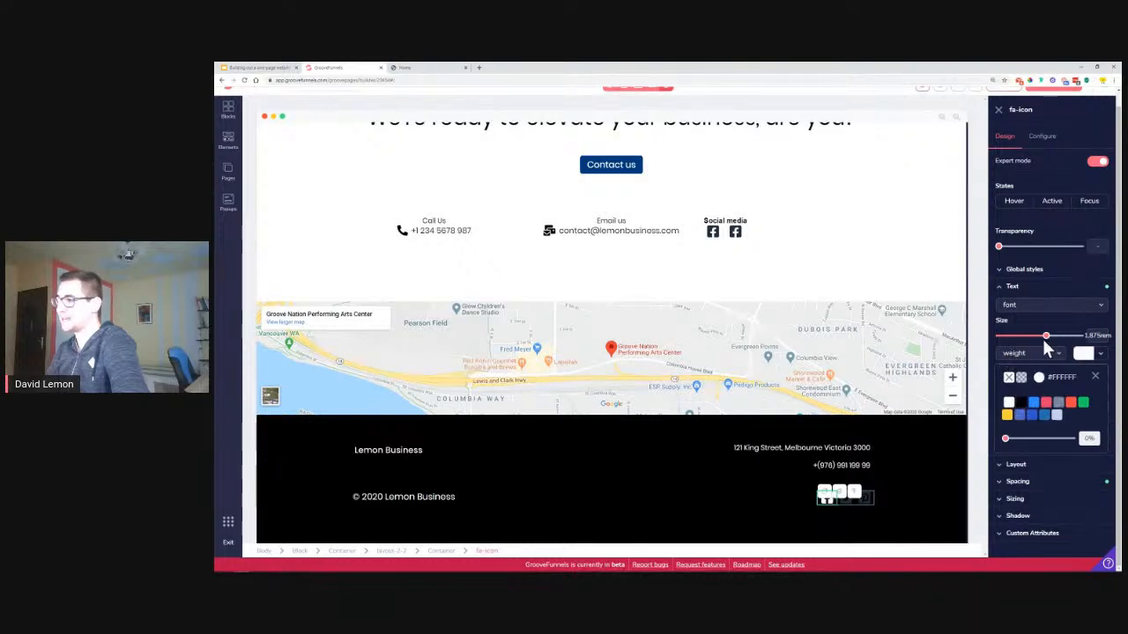
left_click(1097, 377)
left_click(846, 500)
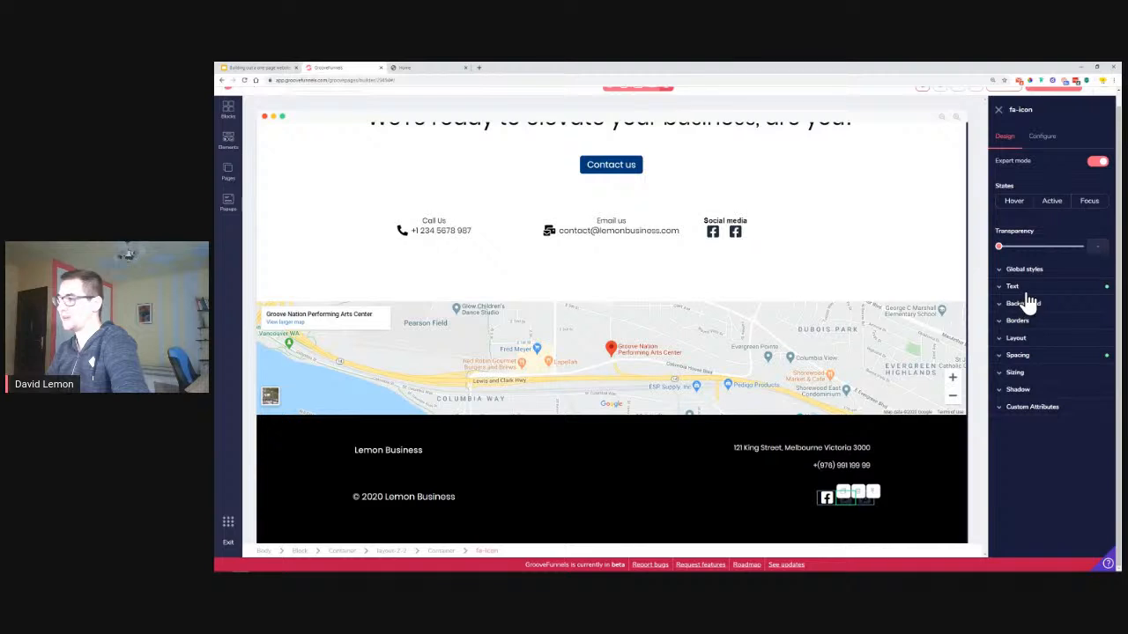
left_click(1012, 288)
left_click(1100, 355)
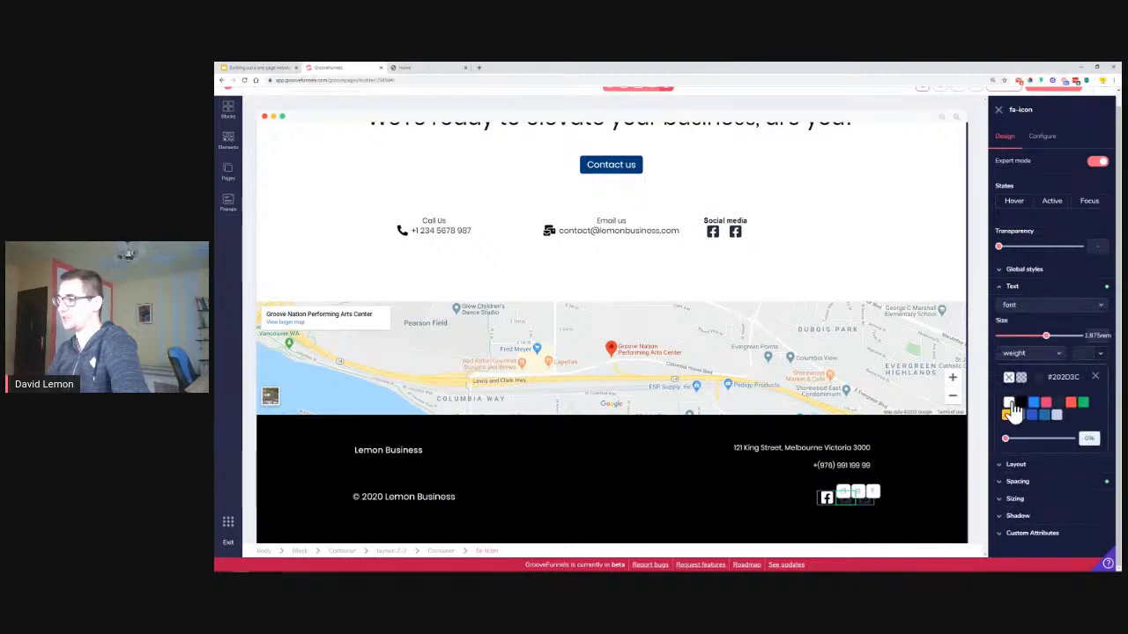
left_click(1095, 377)
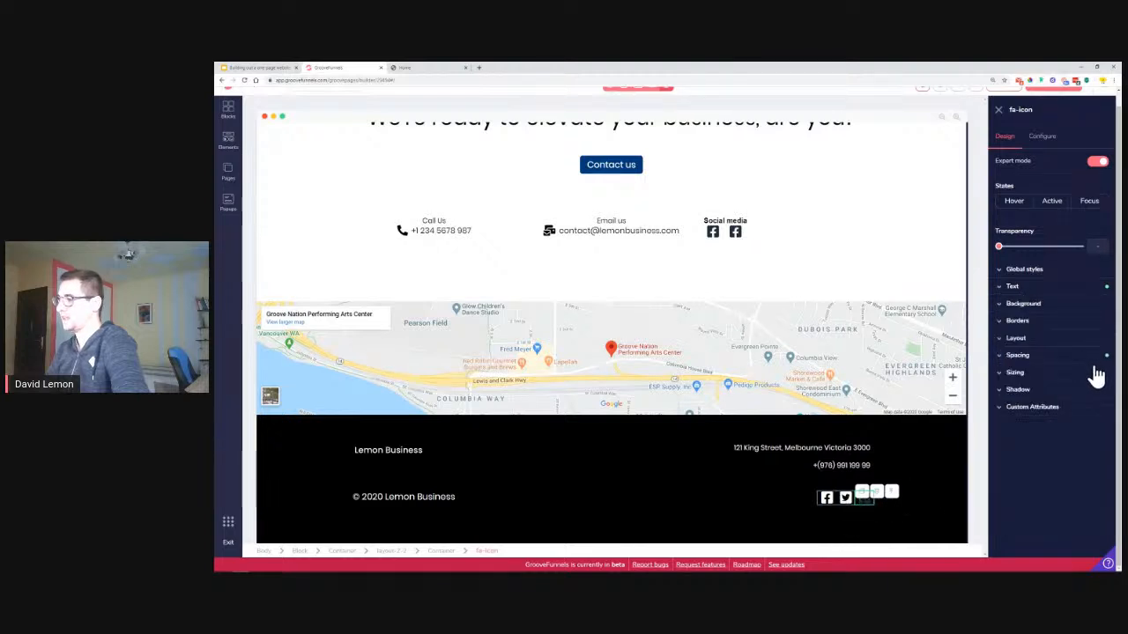
left_click(1064, 287)
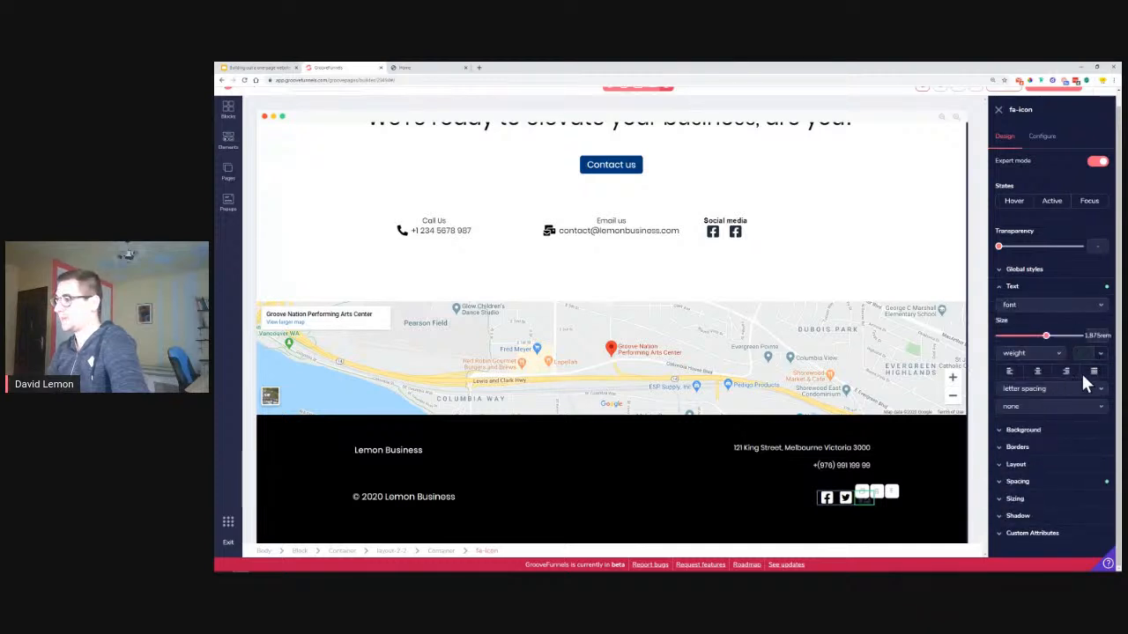
left_click(1095, 354)
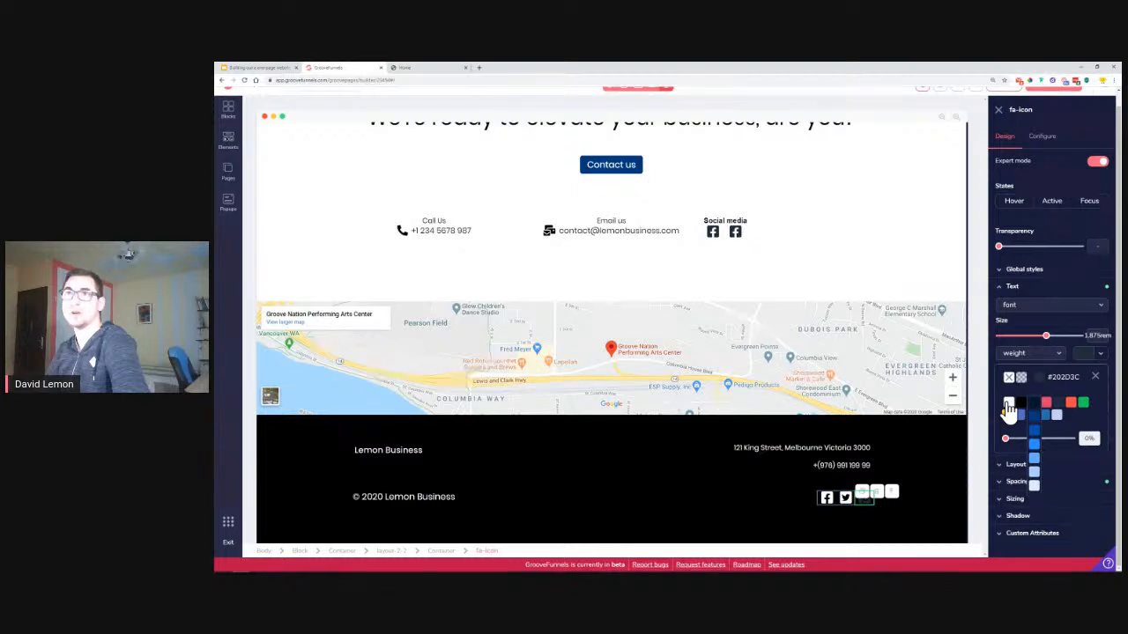
left_click(1009, 406)
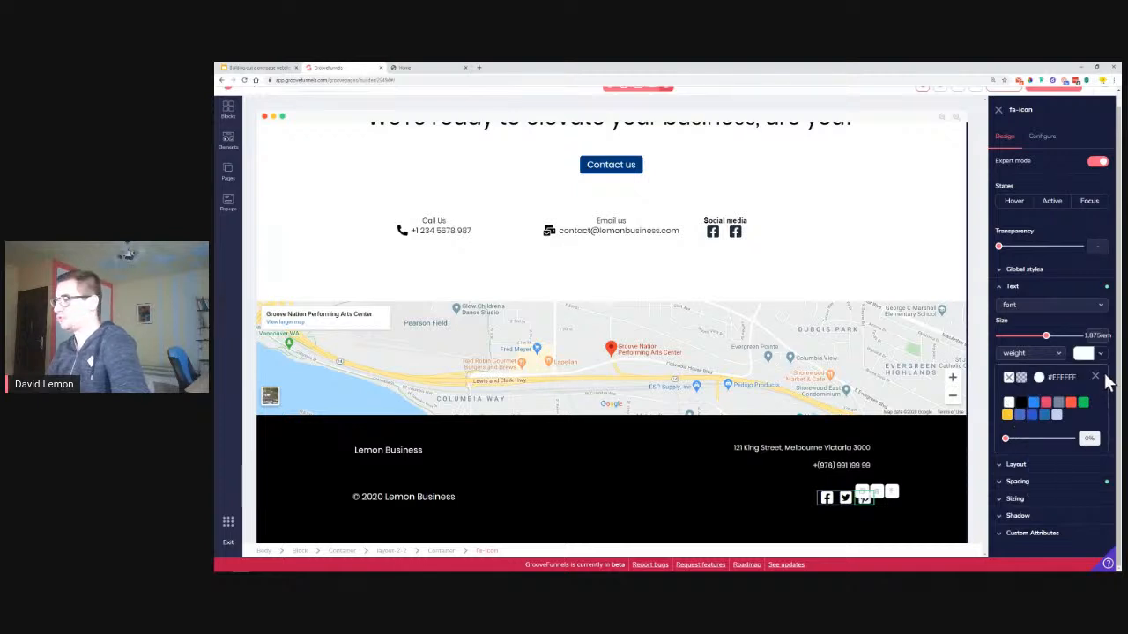
left_click(1095, 377)
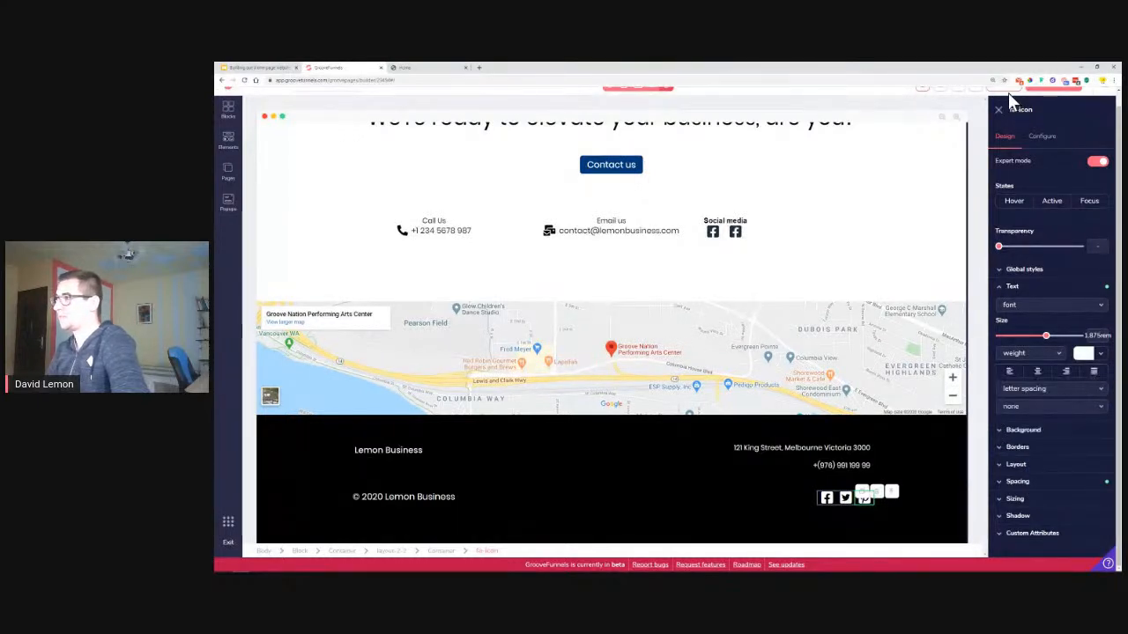
Open the Publish Settings for the Lemon Business page
scroll(985, 136, "up", 1)
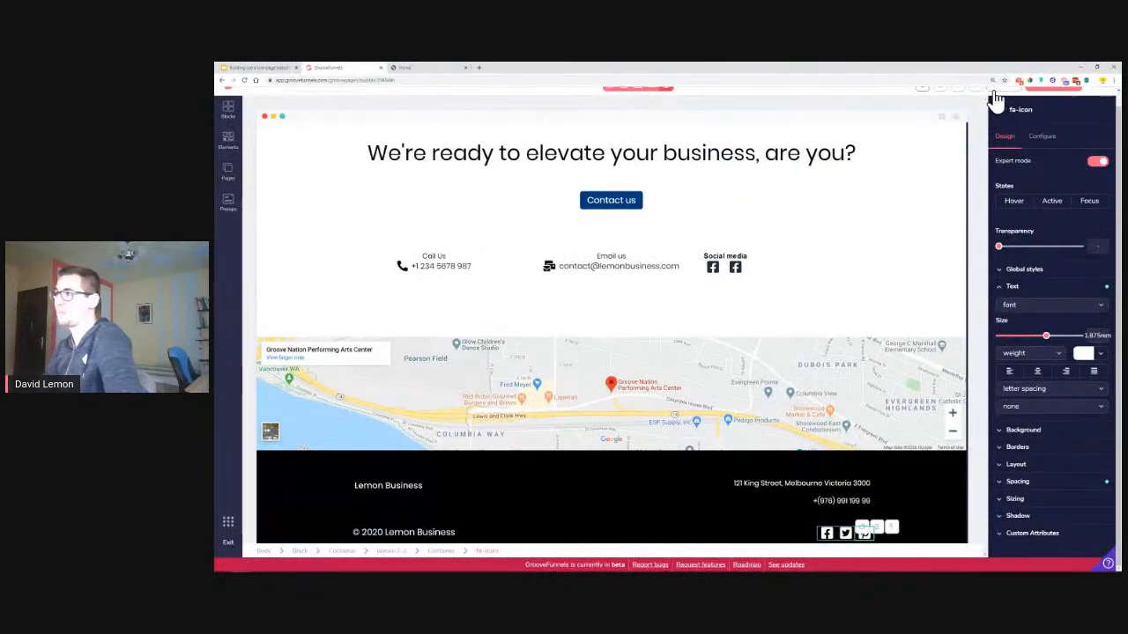
scroll(917, 381, "down", 1)
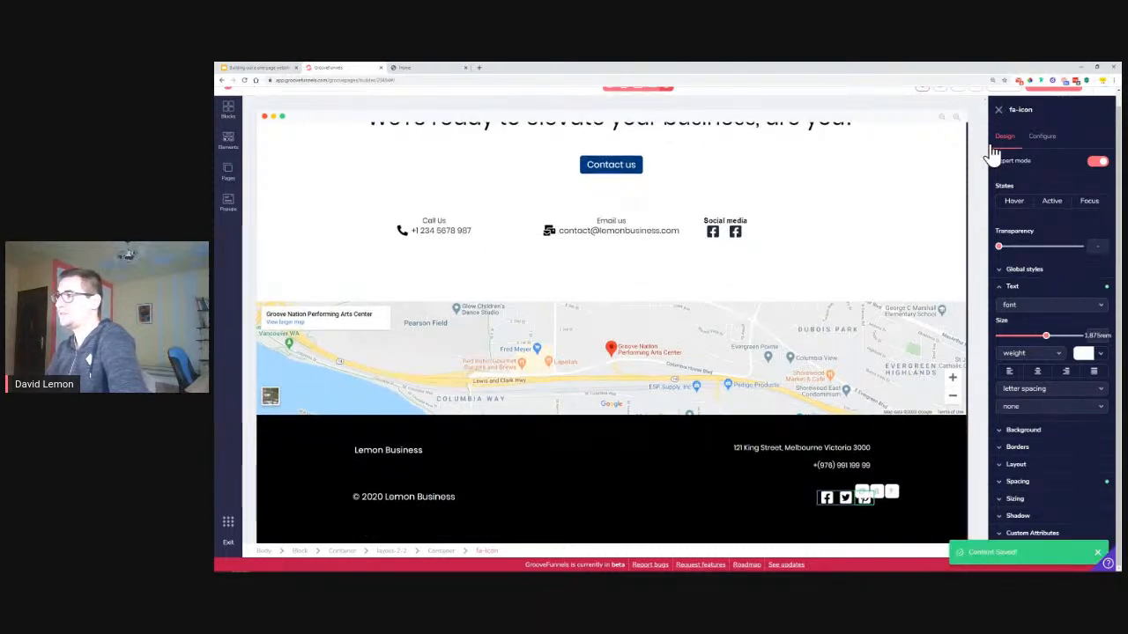
scroll(993, 152, "up", 1)
left_click(1041, 97)
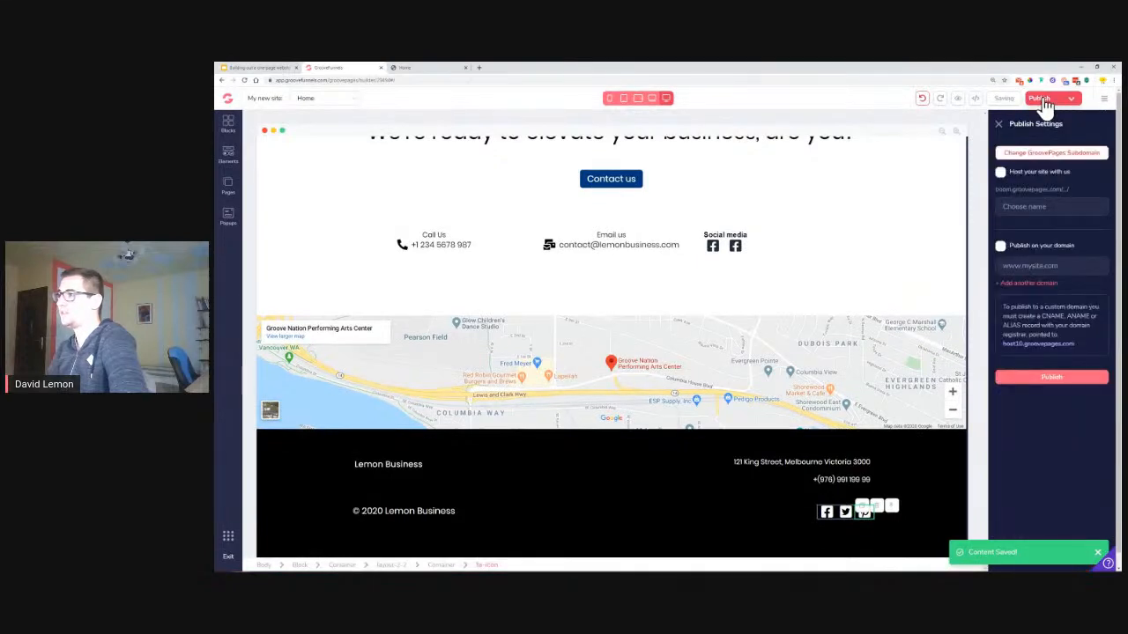
Publish the site, hosted by GroovePages, on the subdomain lemonbusiness
left_click(1042, 208)
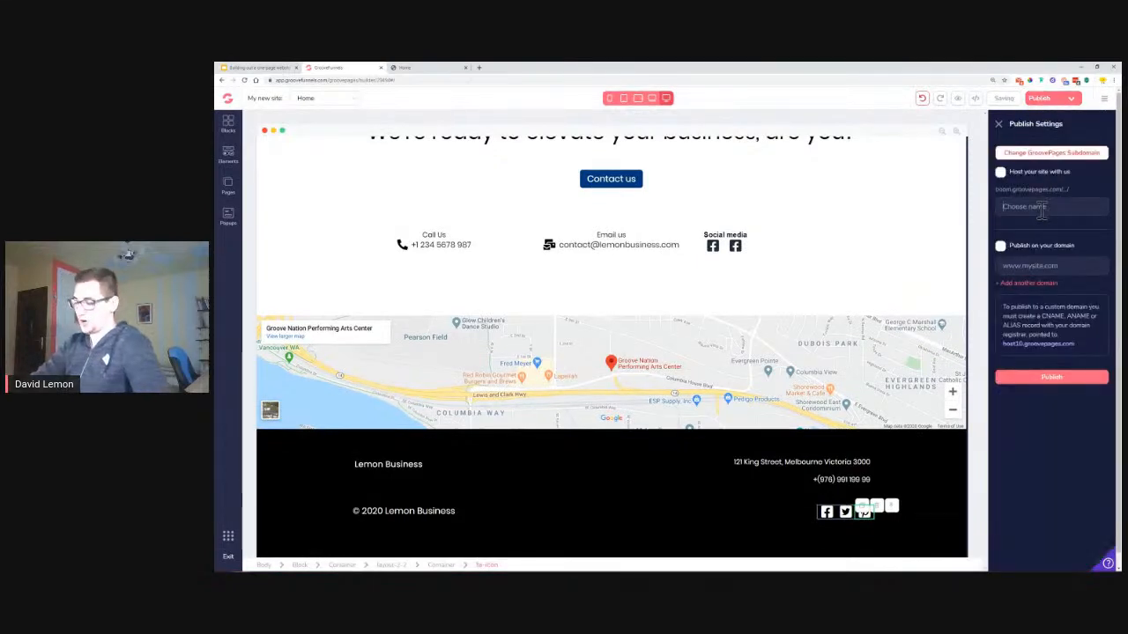
type("lemonbusiness")
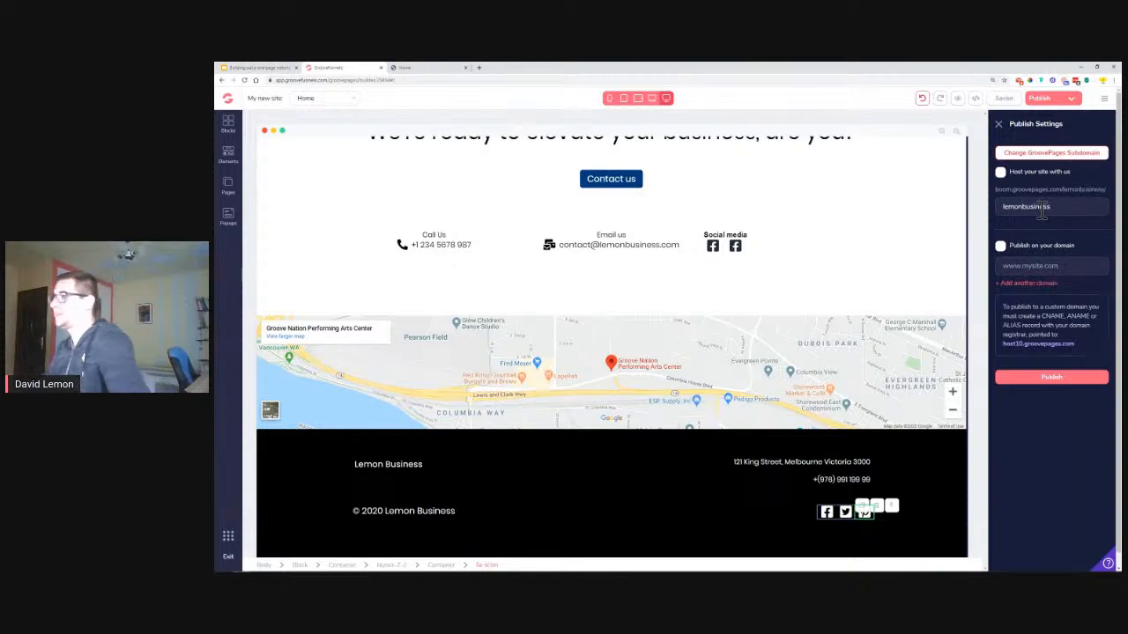
left_click(1000, 173)
left_click(1067, 377)
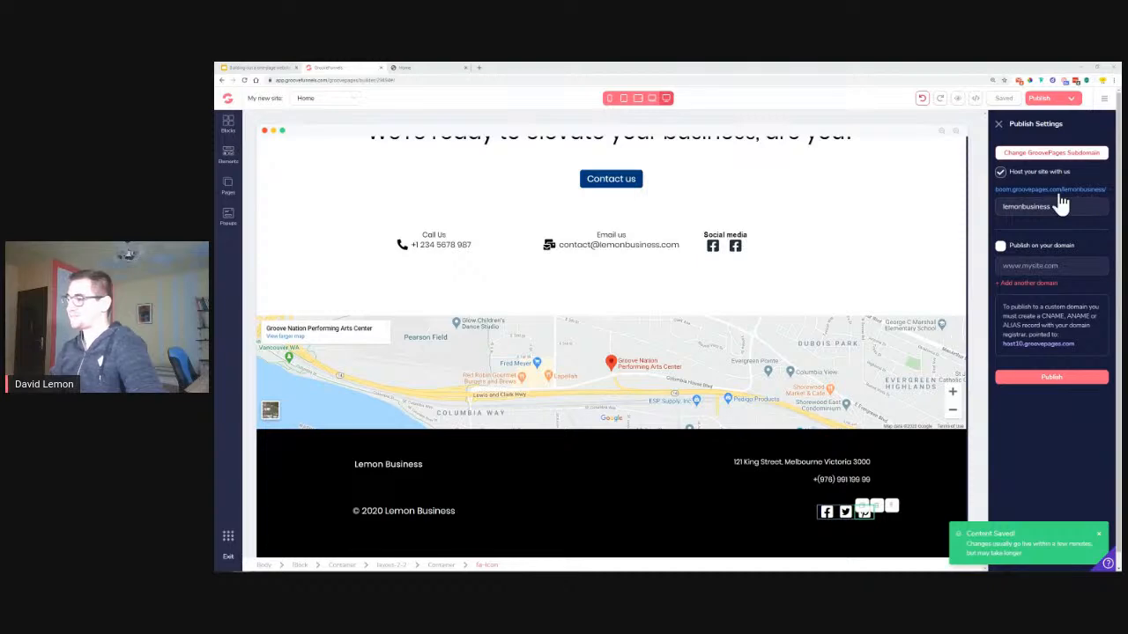
Scroll through the live page from hero to map and select the Social media heading
scroll(757, 269, "up", 5)
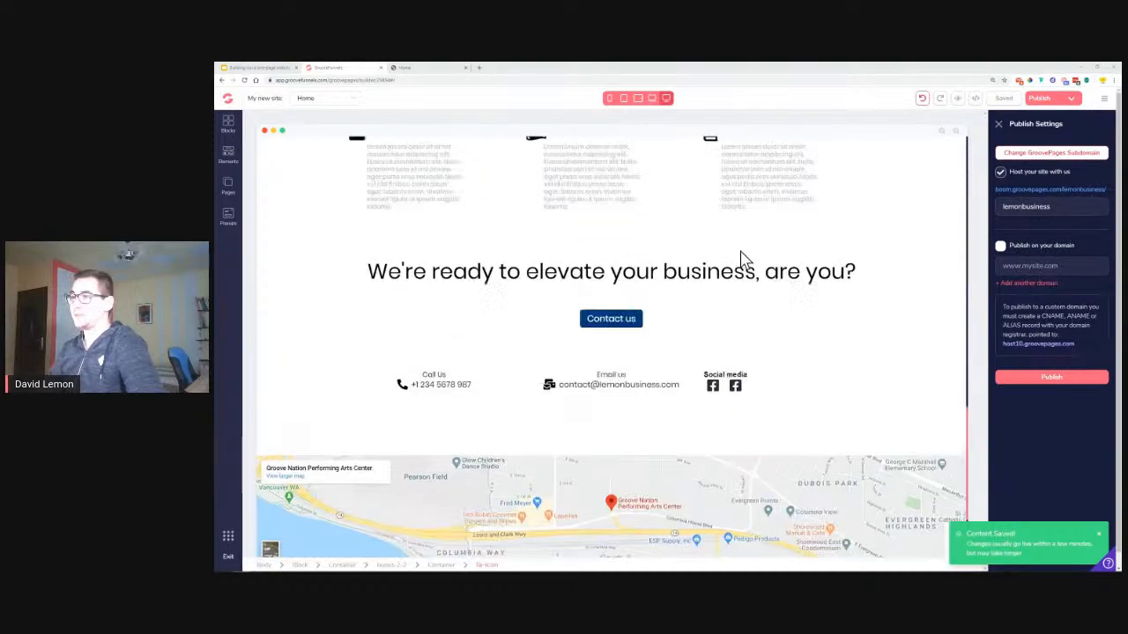
scroll(674, 250, "up", 8)
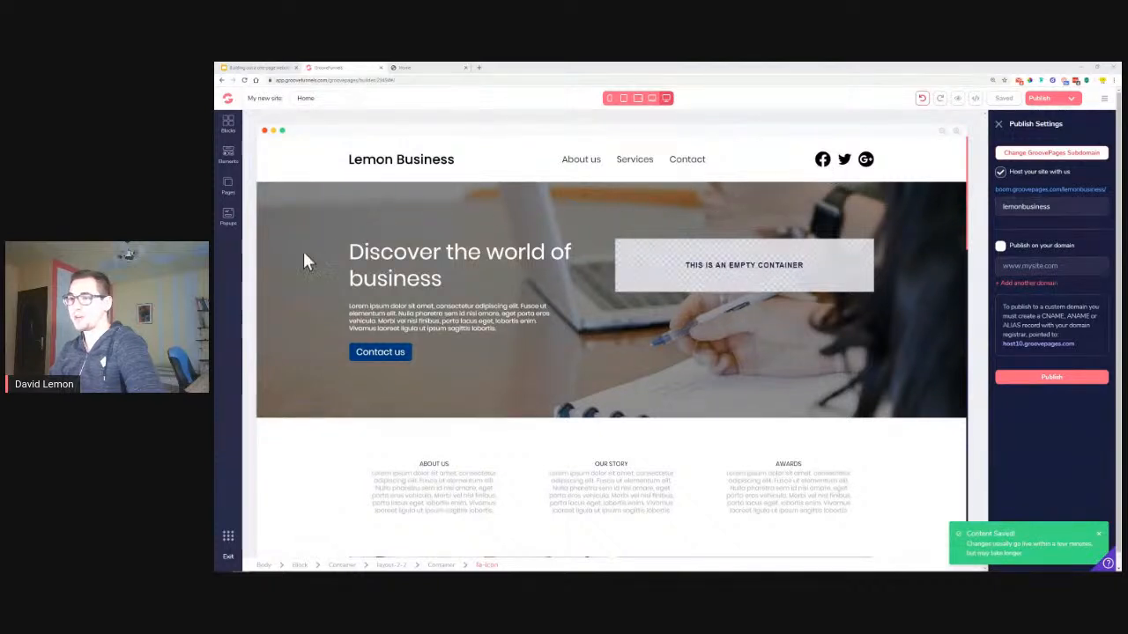
scroll(326, 300, "down", 1)
scroll(333, 319, "down", 5)
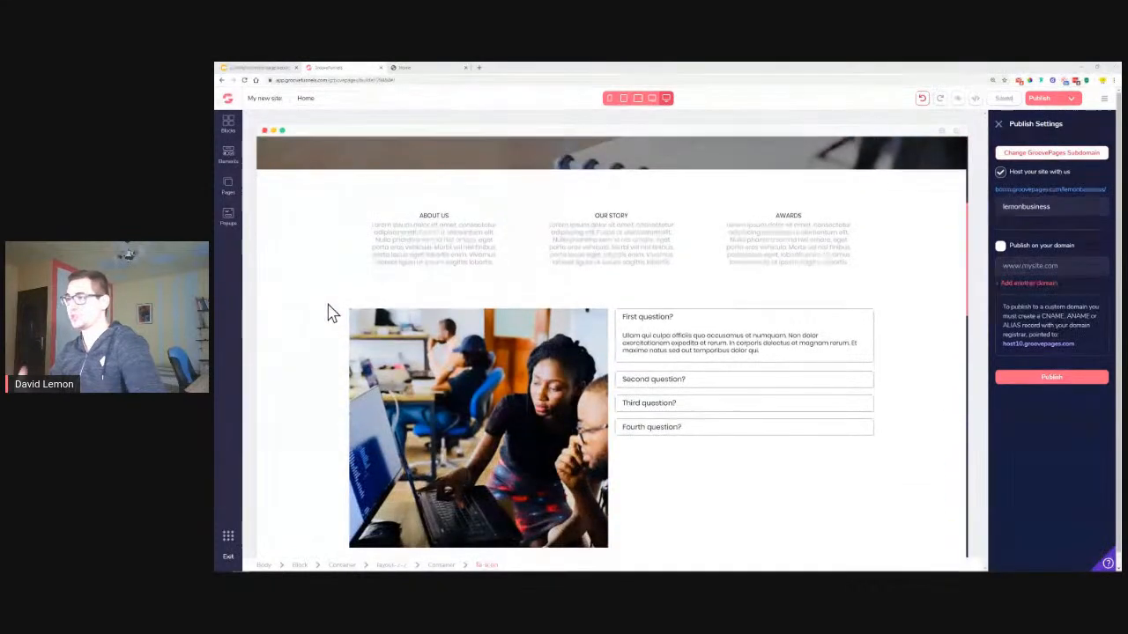
scroll(859, 340, "down", 4)
scroll(866, 341, "down", 5)
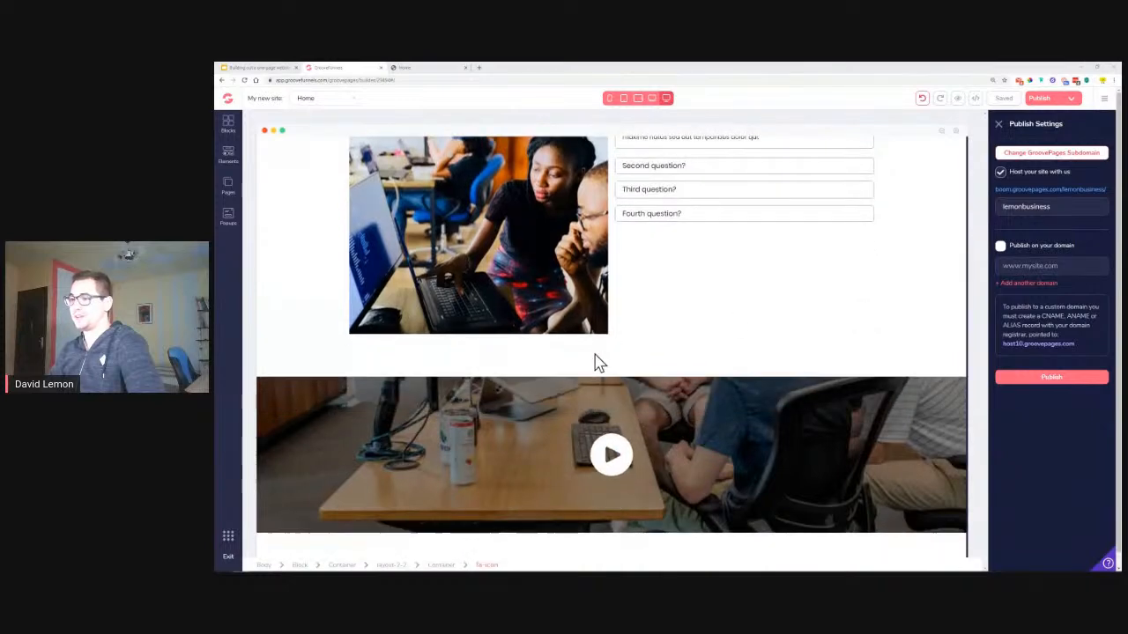
scroll(876, 352, "down", 9)
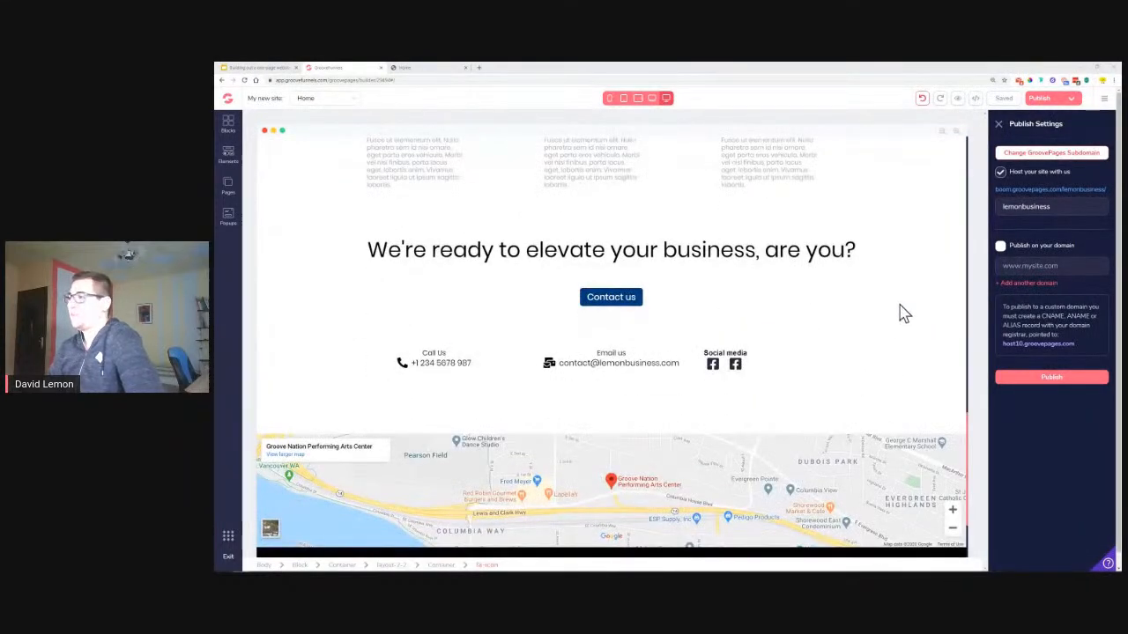
left_click(745, 355)
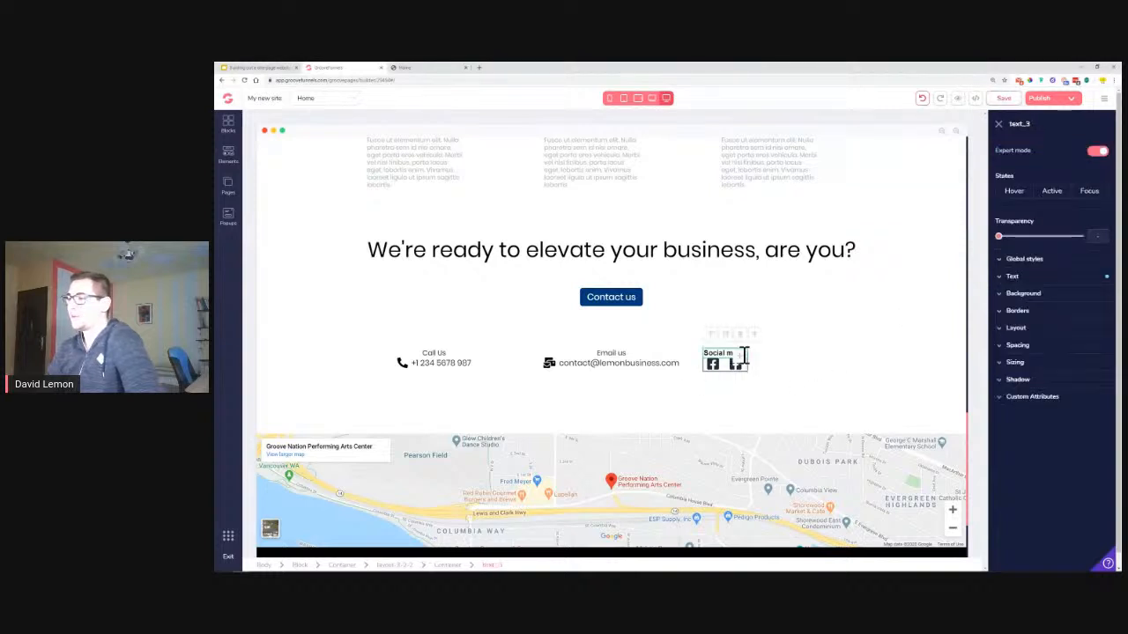
Restyle the Social media heading to poppins, normal weight, 1rem, and save the page
left_click(1049, 276)
left_click(1048, 300)
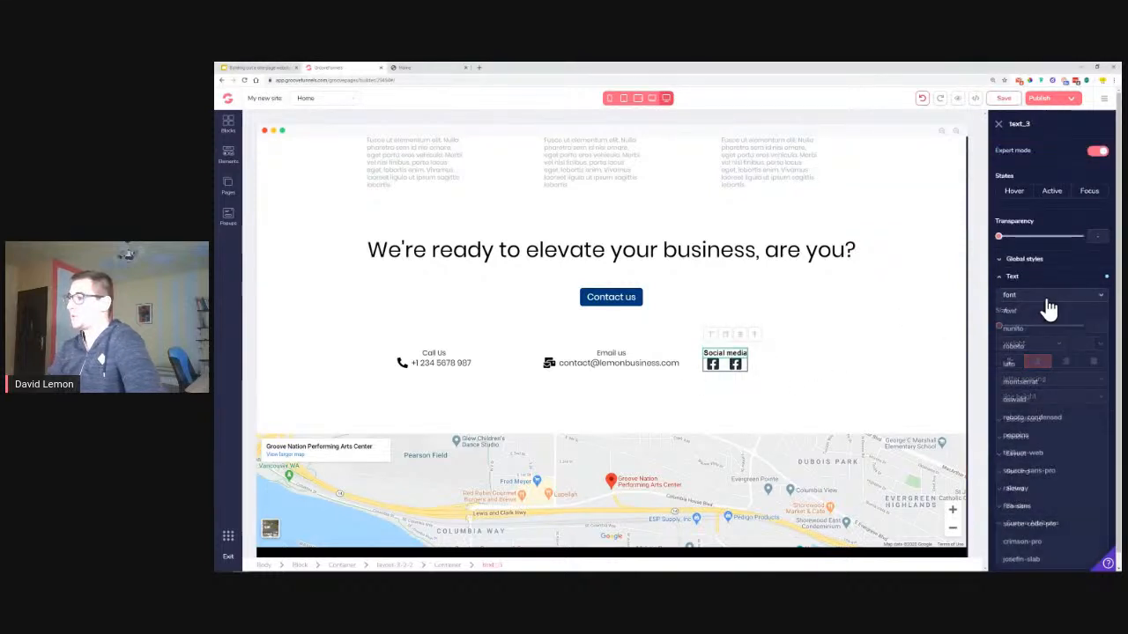
left_click(1034, 432)
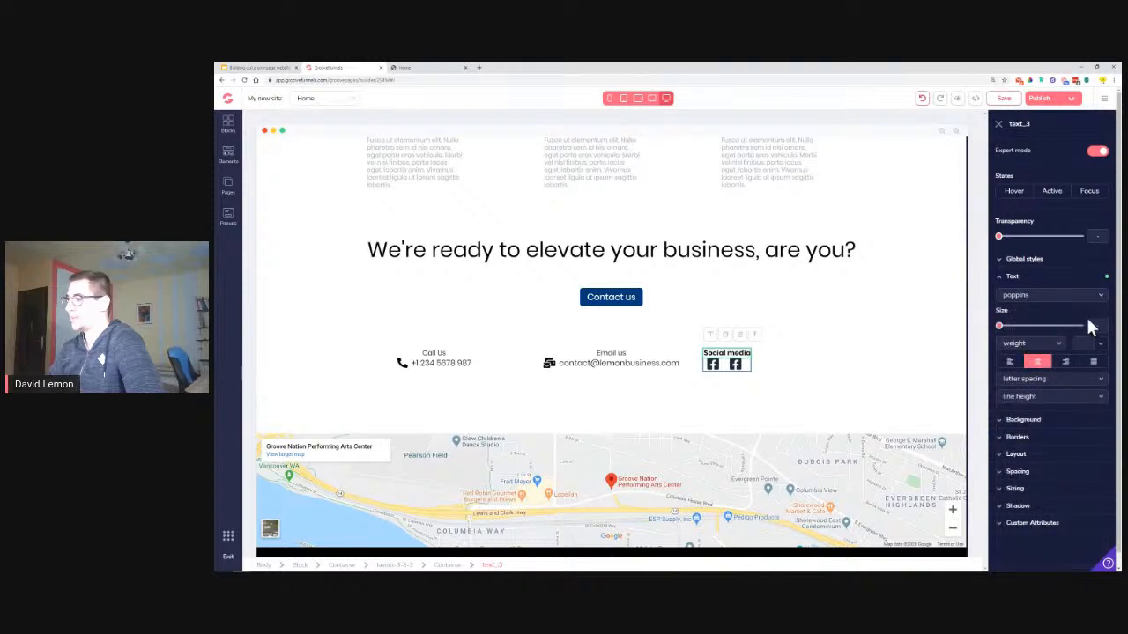
left_click(1047, 345)
left_click(1029, 403)
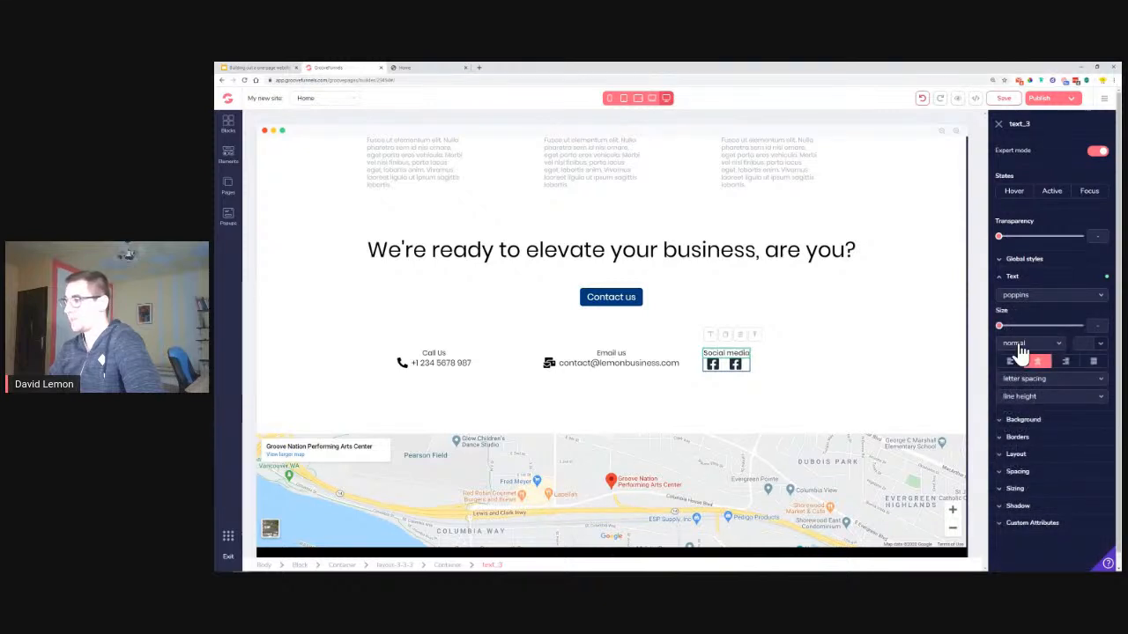
mouse_move(999, 333)
left_mouse_down()
mouse_move(1027, 341)
mouse_move(1019, 335)
left_mouse_up()
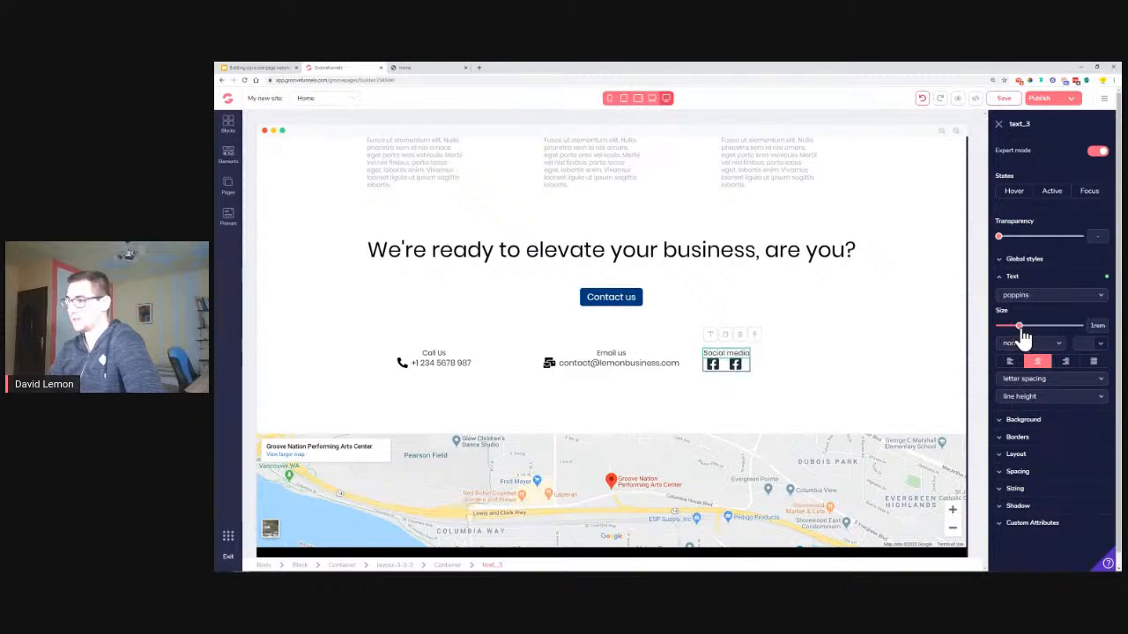
left_click(1005, 98)
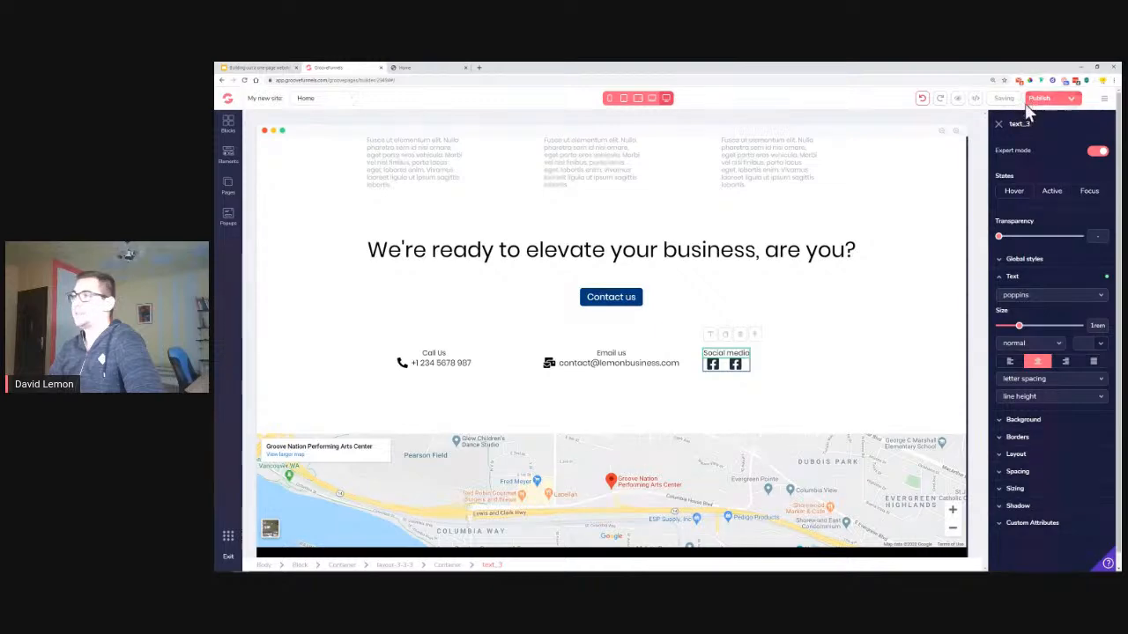
left_click(264, 67)
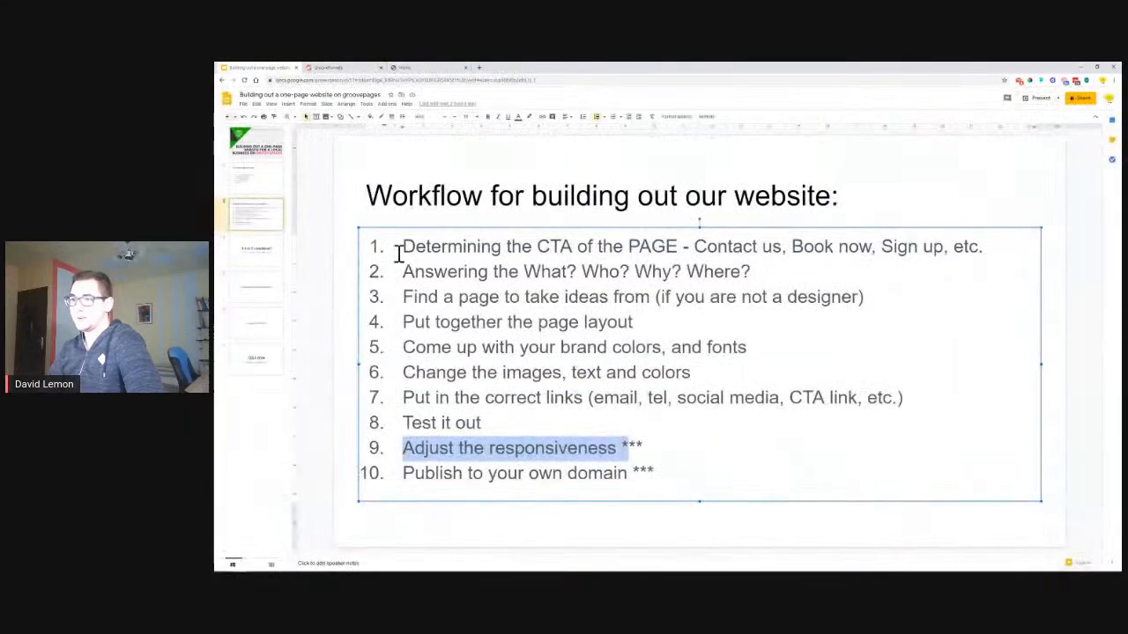
Highlight workflow steps 4–7 on the checklist slide, then open a new browser tab
left_click_drag(403, 322, 696, 327)
left_click(426, 349)
left_click_drag(426, 349, 750, 347)
left_click_drag(410, 374, 720, 384)
left_click_drag(403, 399, 910, 406)
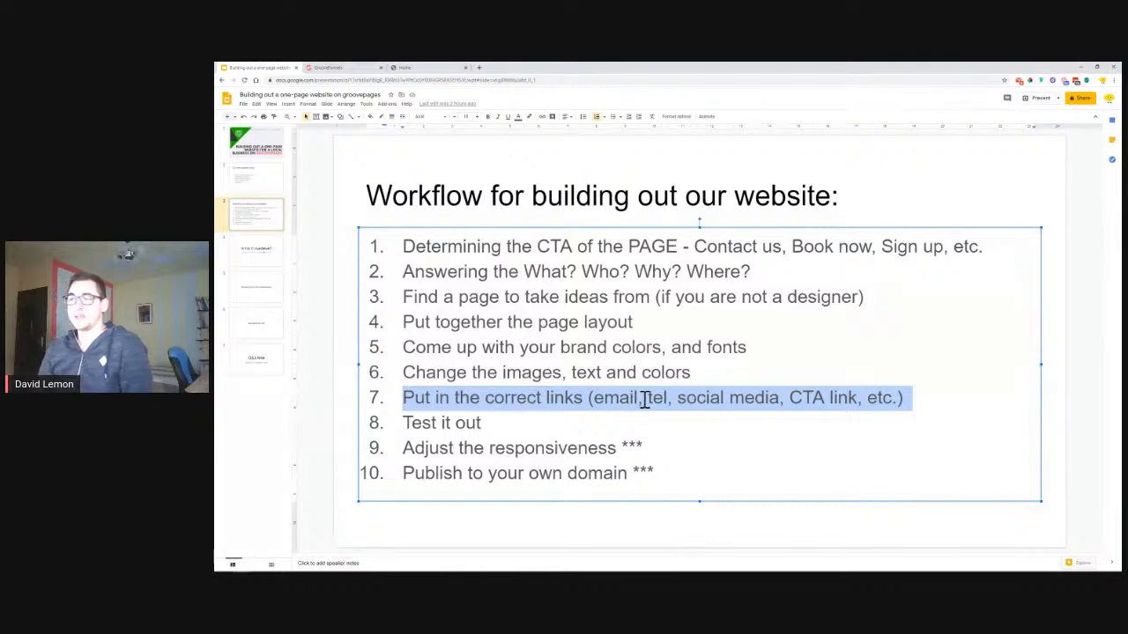
left_click(793, 401)
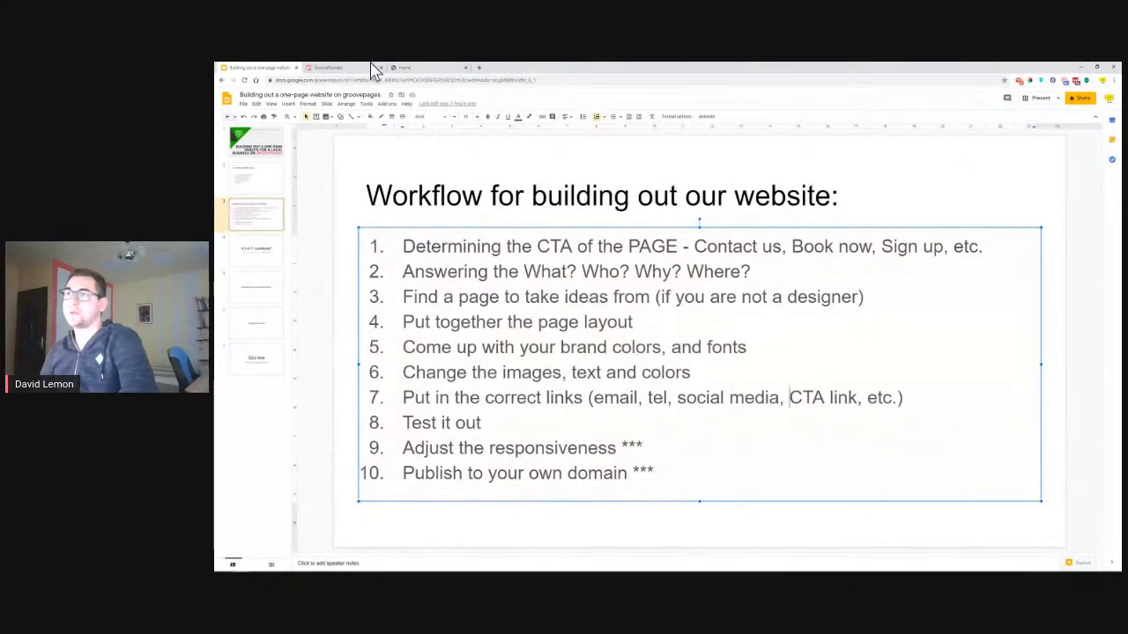
left_click(479, 68)
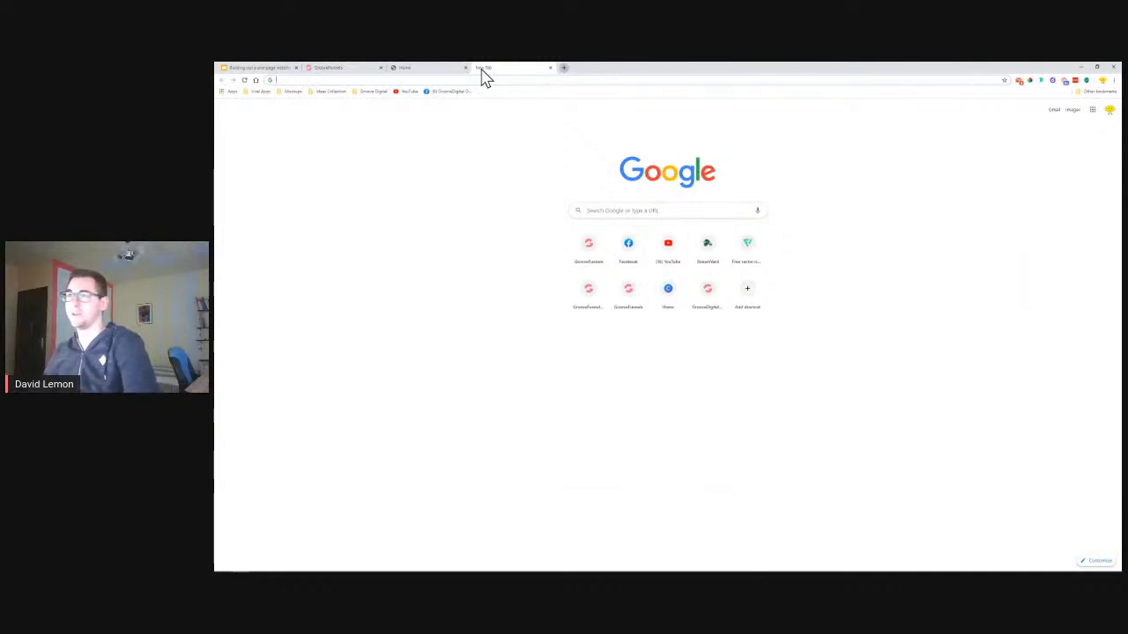
Search the web for 'google forms', then go back to the GroovePages editor
left_click(485, 80)
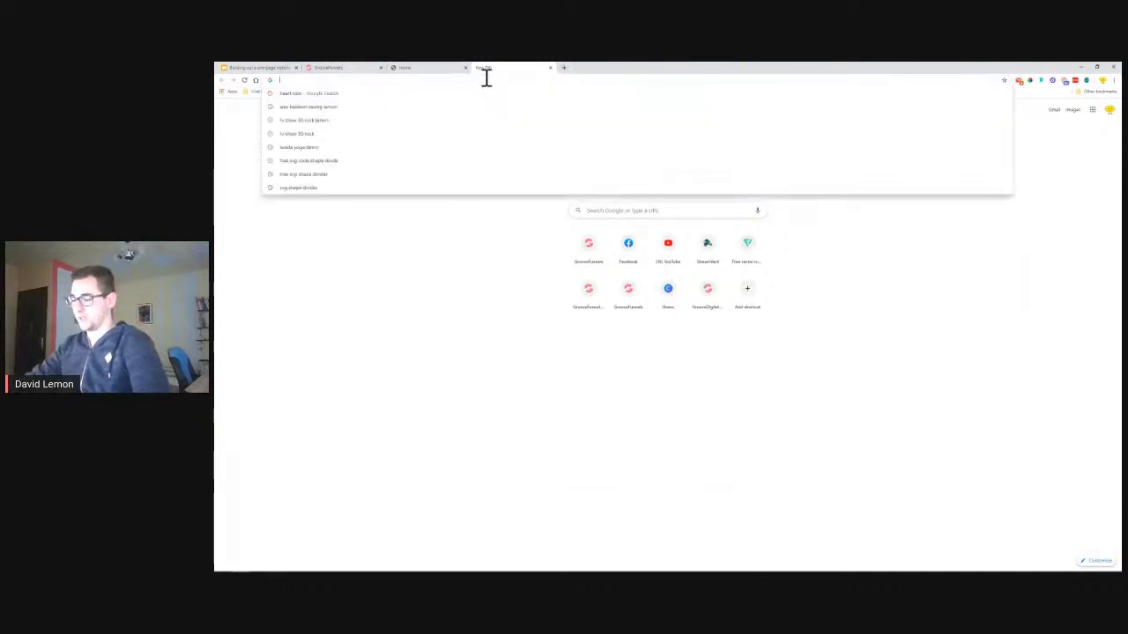
type("google forms")
key("Return")
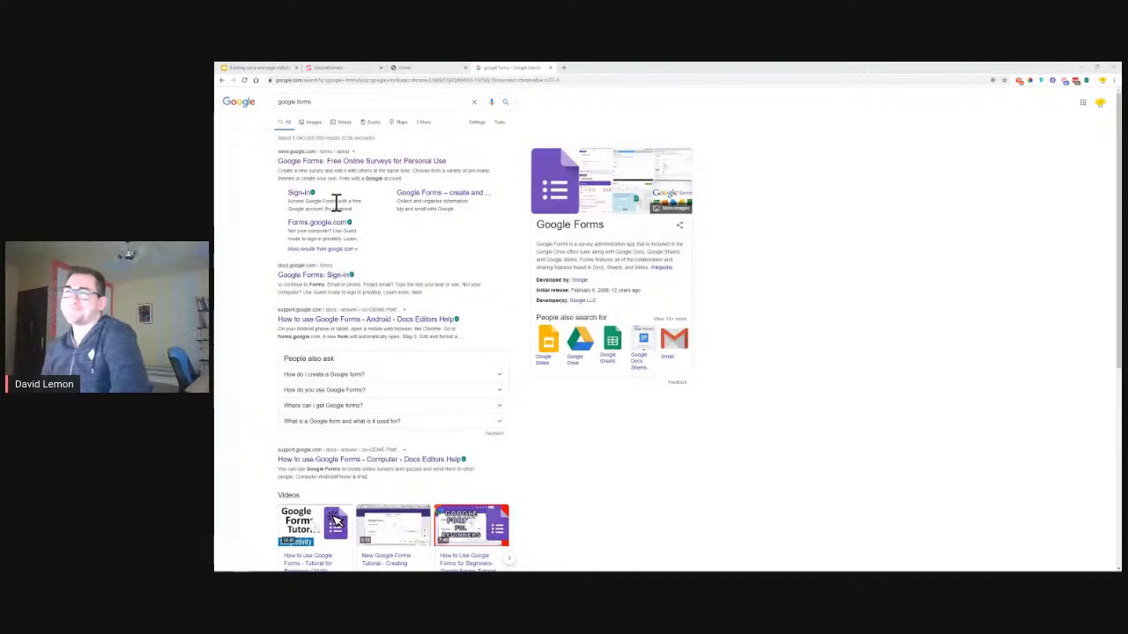
left_click(346, 71)
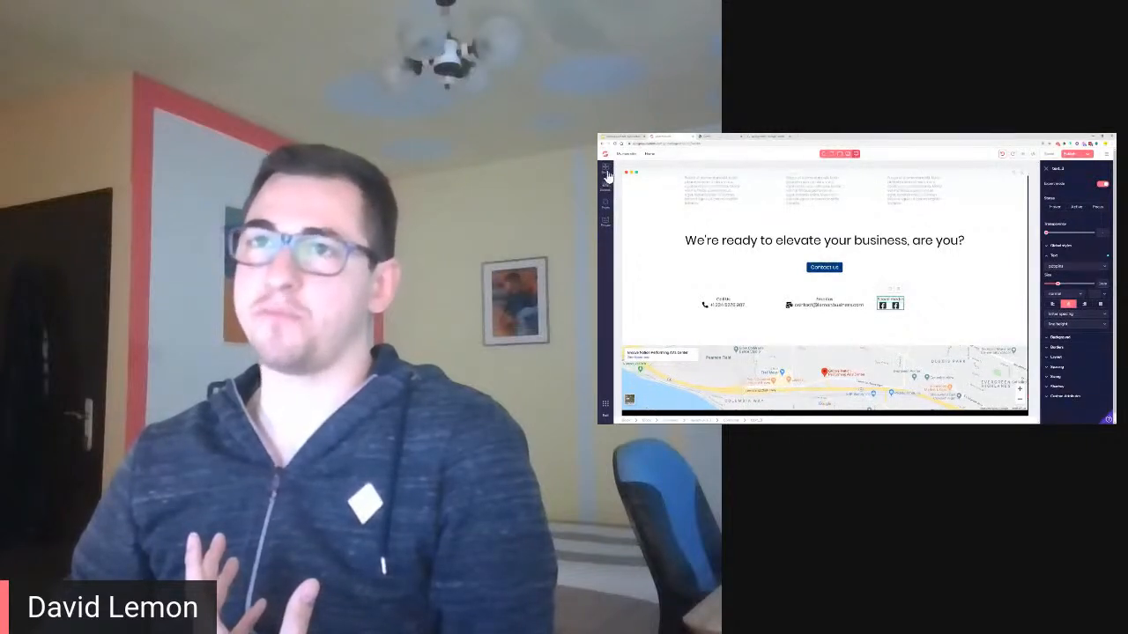
Browse the Contacts layouts in the Wireframes block library, then return to the Google Forms results
left_click(606, 170)
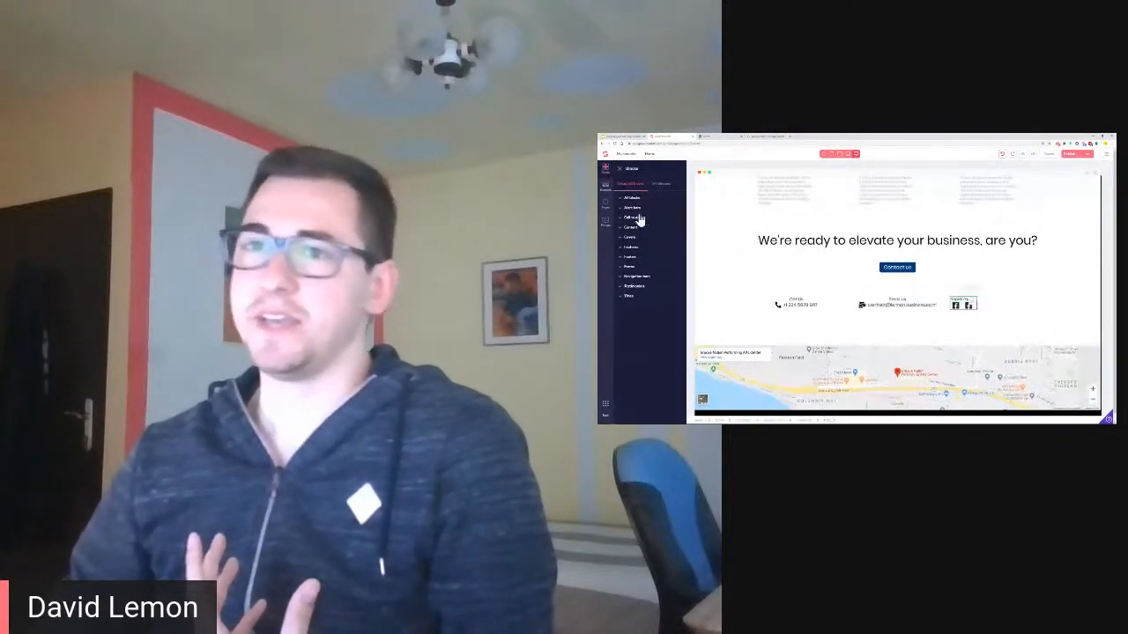
left_click(660, 185)
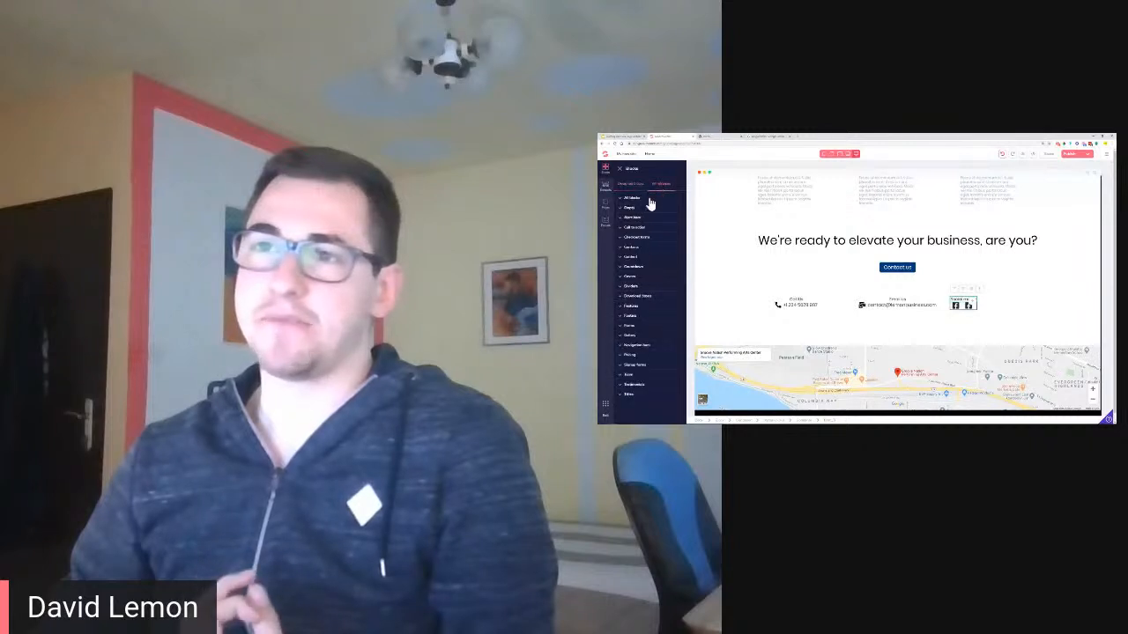
left_click(636, 250)
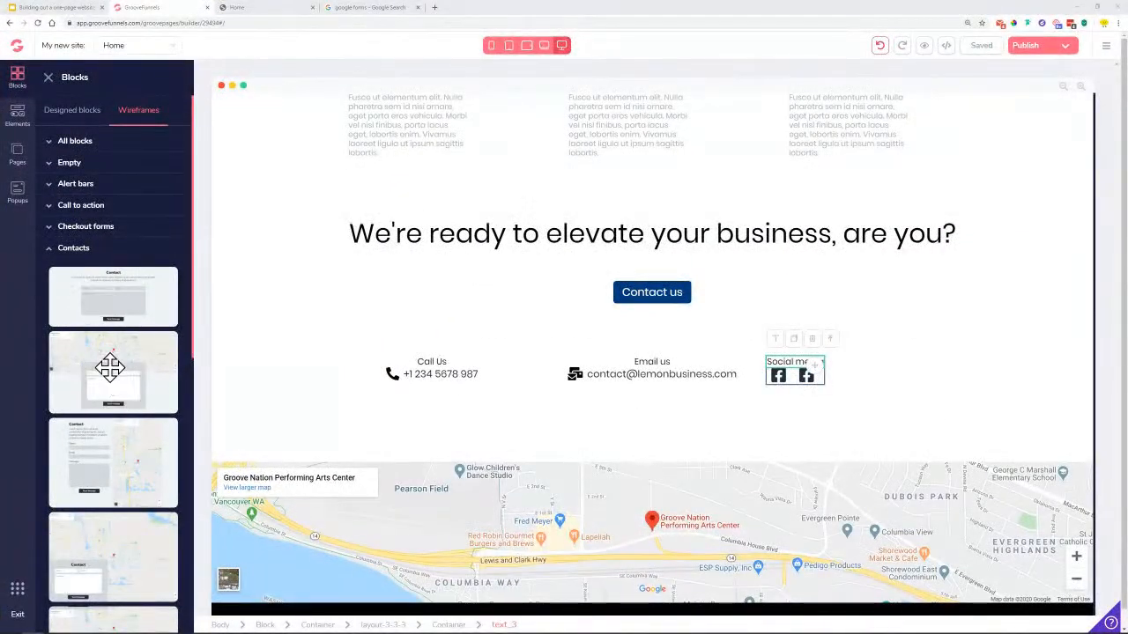
scroll(107, 374, "down", 1)
scroll(100, 471, "down", 5)
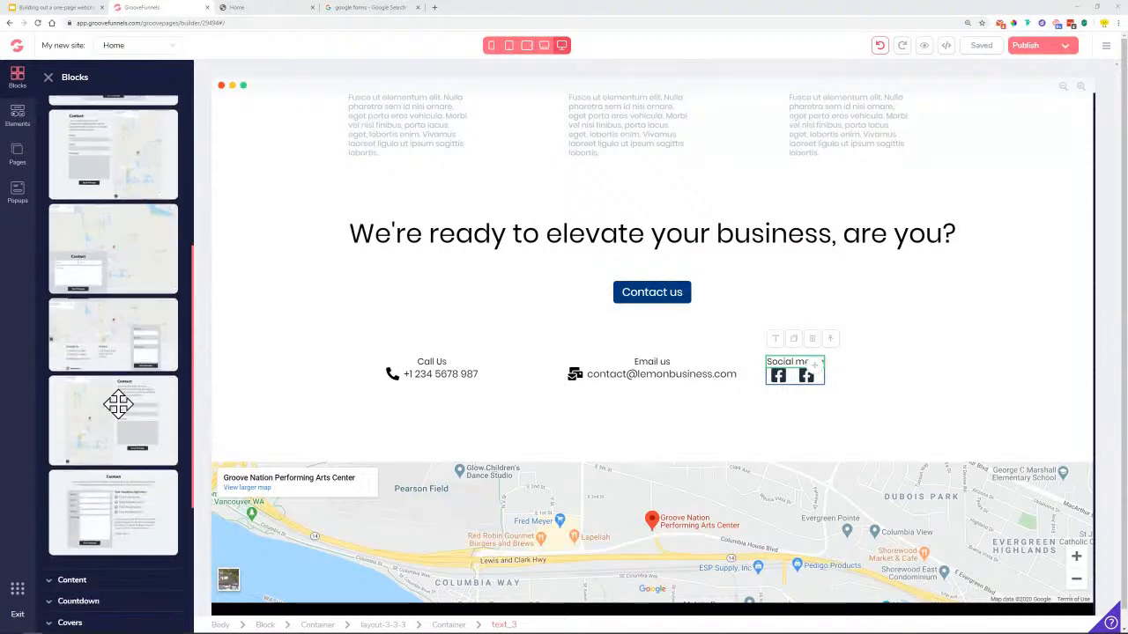
scroll(118, 404, "down", 4)
scroll(100, 340, "up", 10)
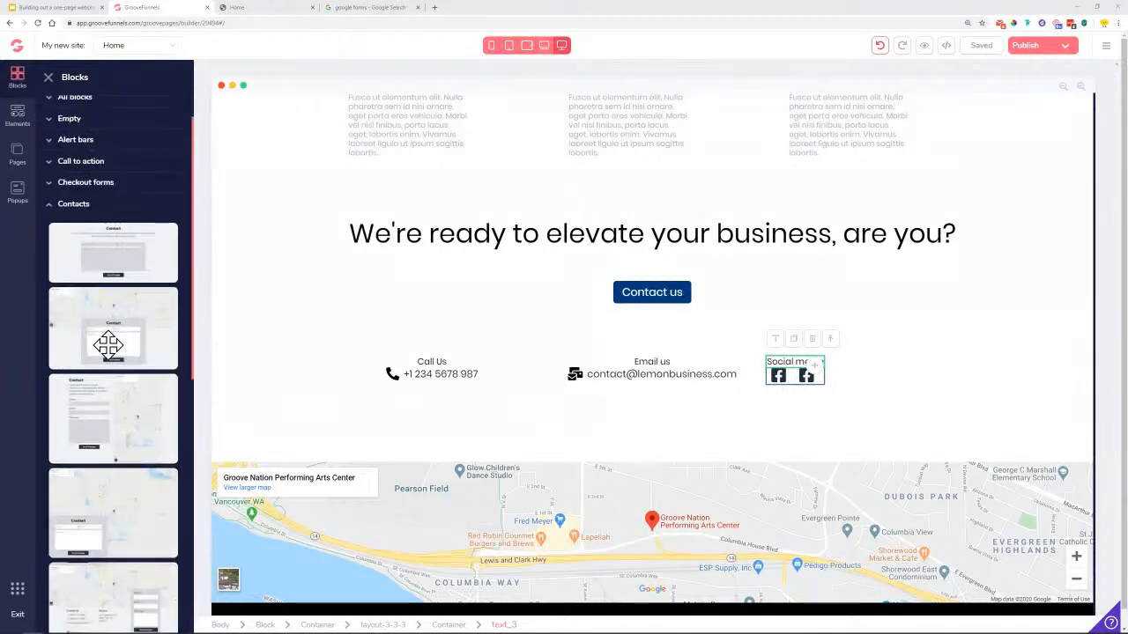
left_click(70, 206)
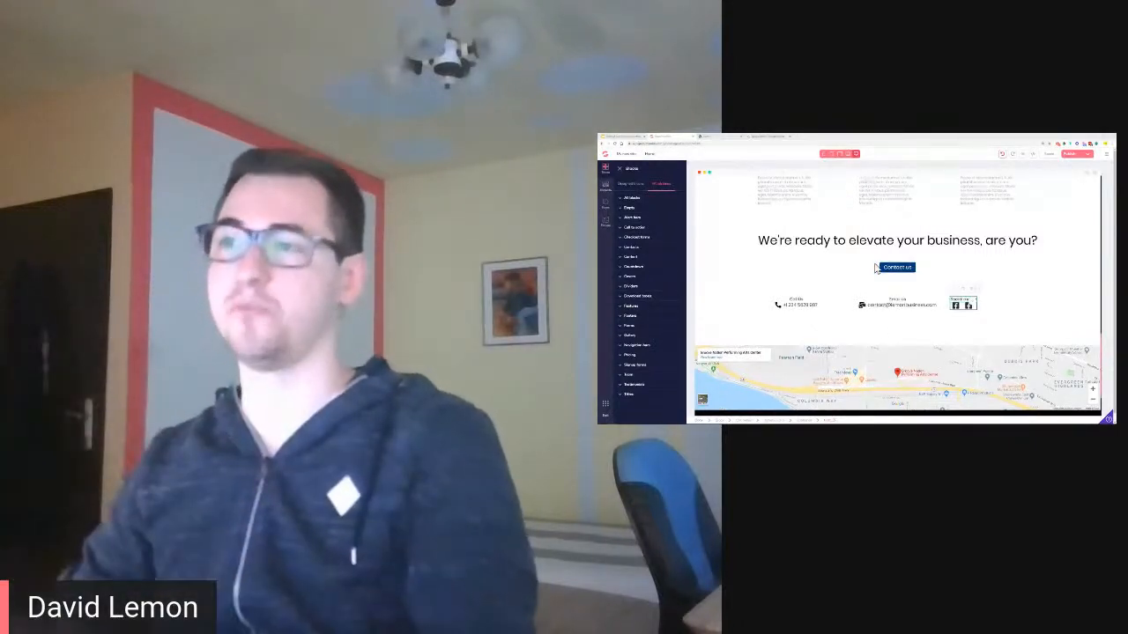
left_click(785, 137)
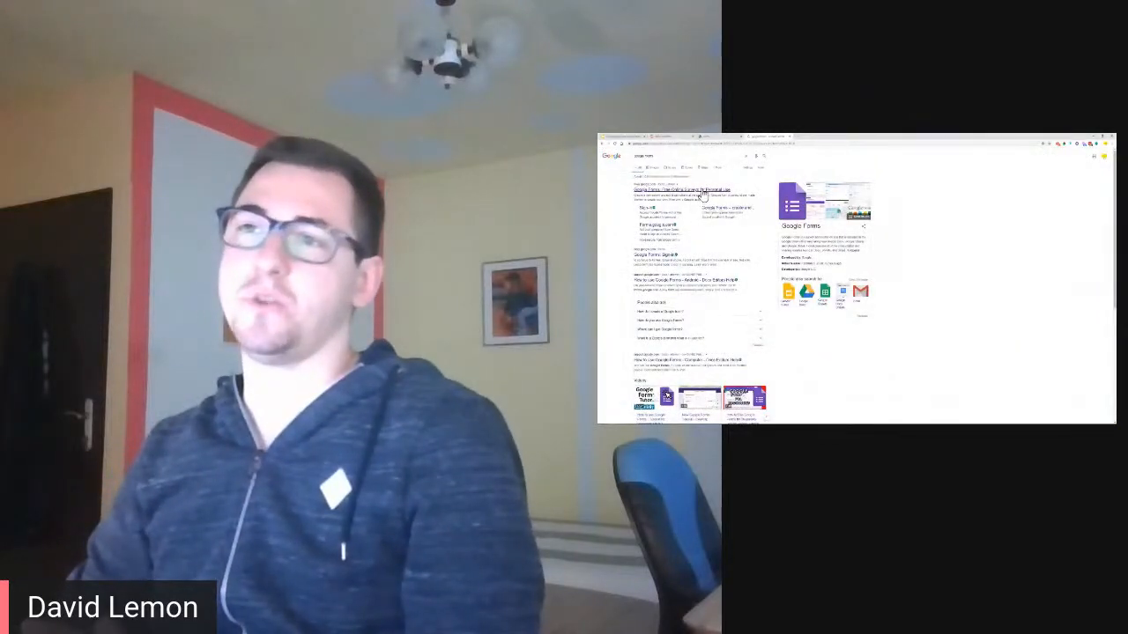
Start an untitled form with a new question, then view the live site's contact section
left_click(702, 191)
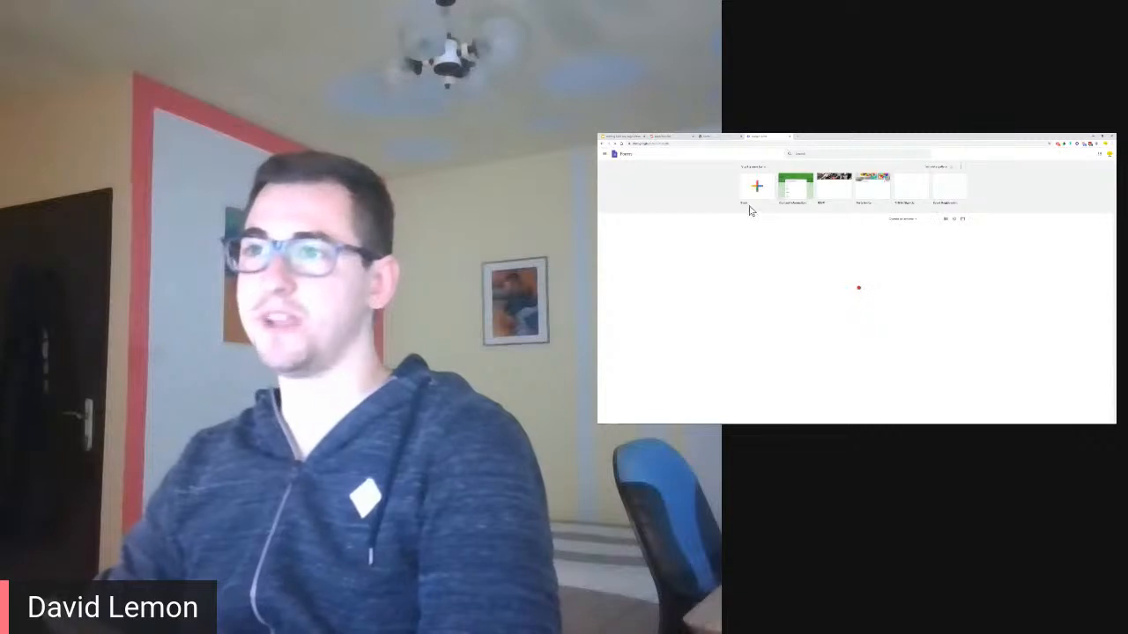
left_click(797, 193)
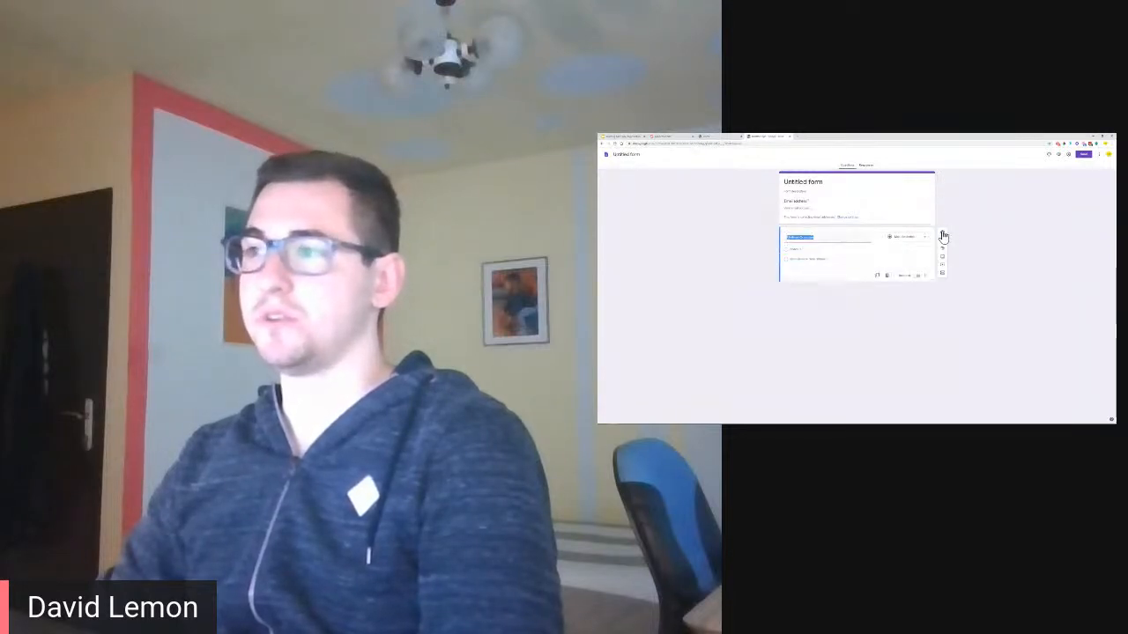
left_click(943, 237)
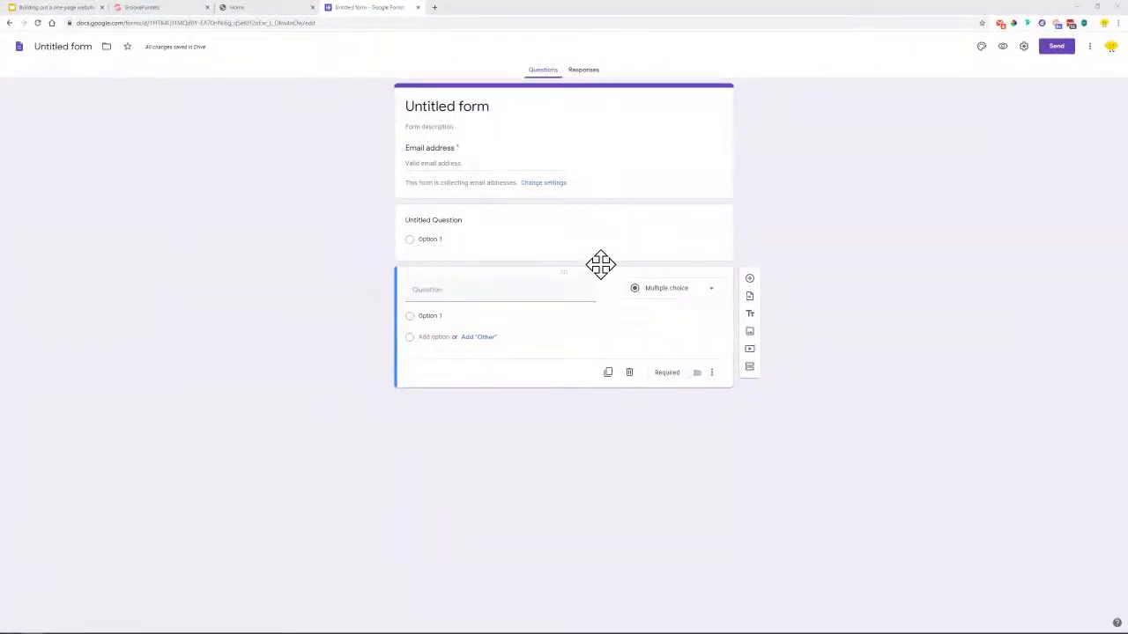
left_click(10, 24)
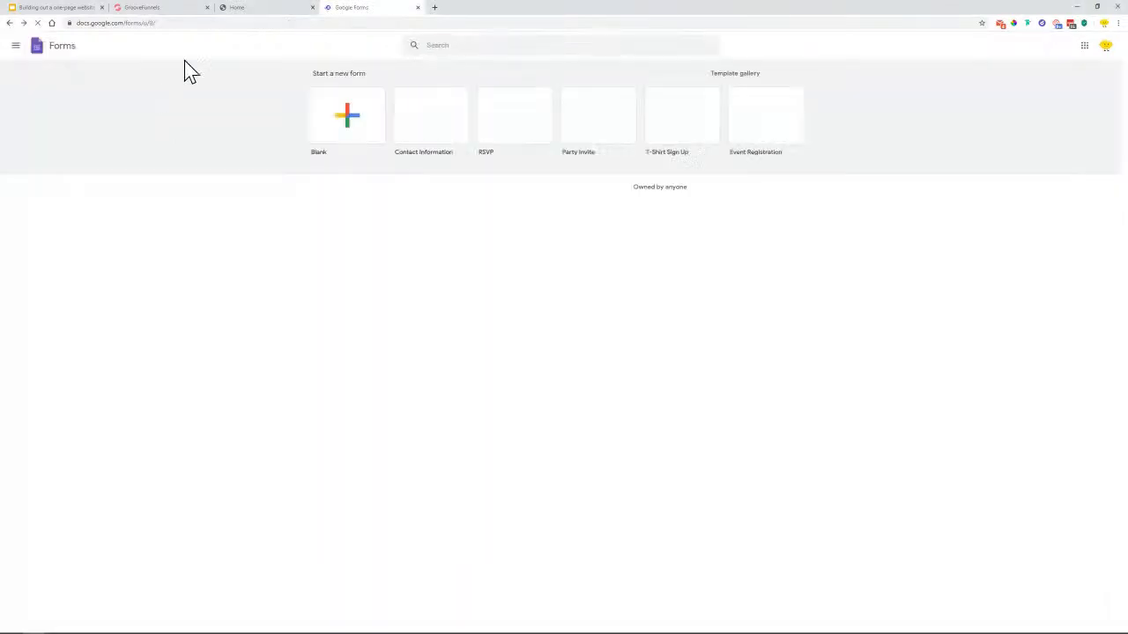
left_click(255, 9)
scroll(496, 234, "up", 2)
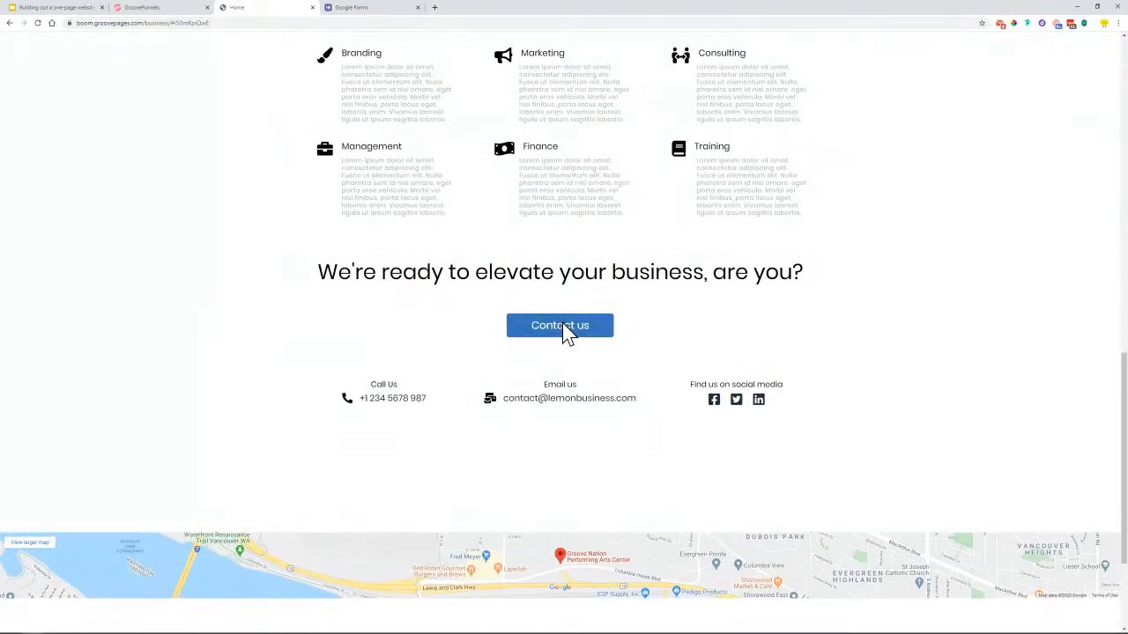
Inspect the Email address question on the site's live contact form, then close that form
left_click(562, 326)
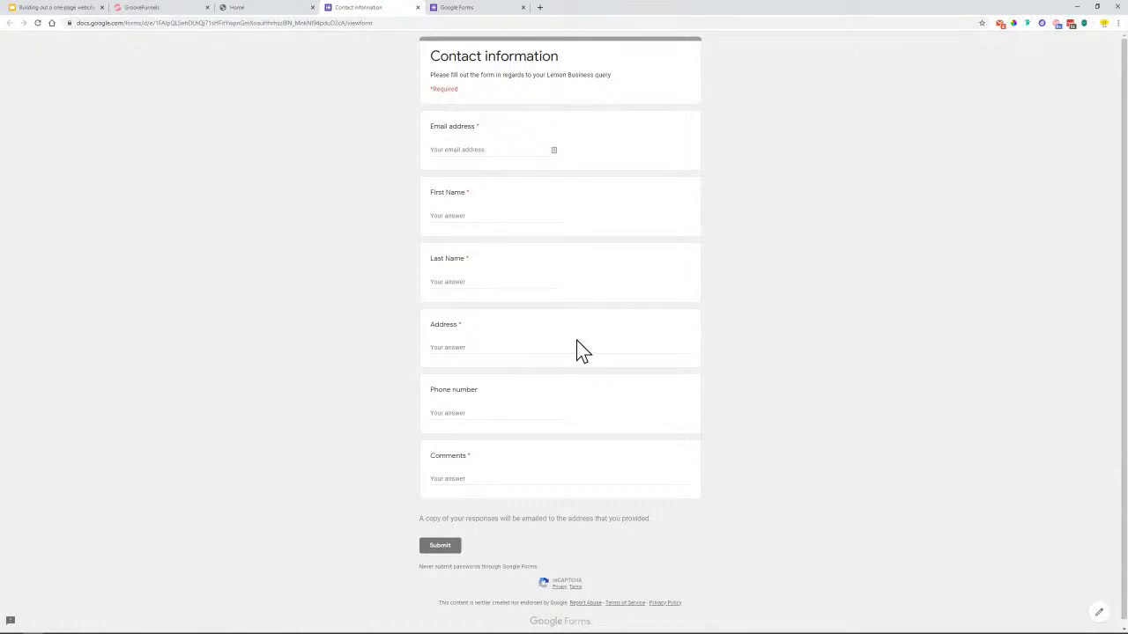
left_click_drag(452, 132, 466, 173)
left_click(418, 8)
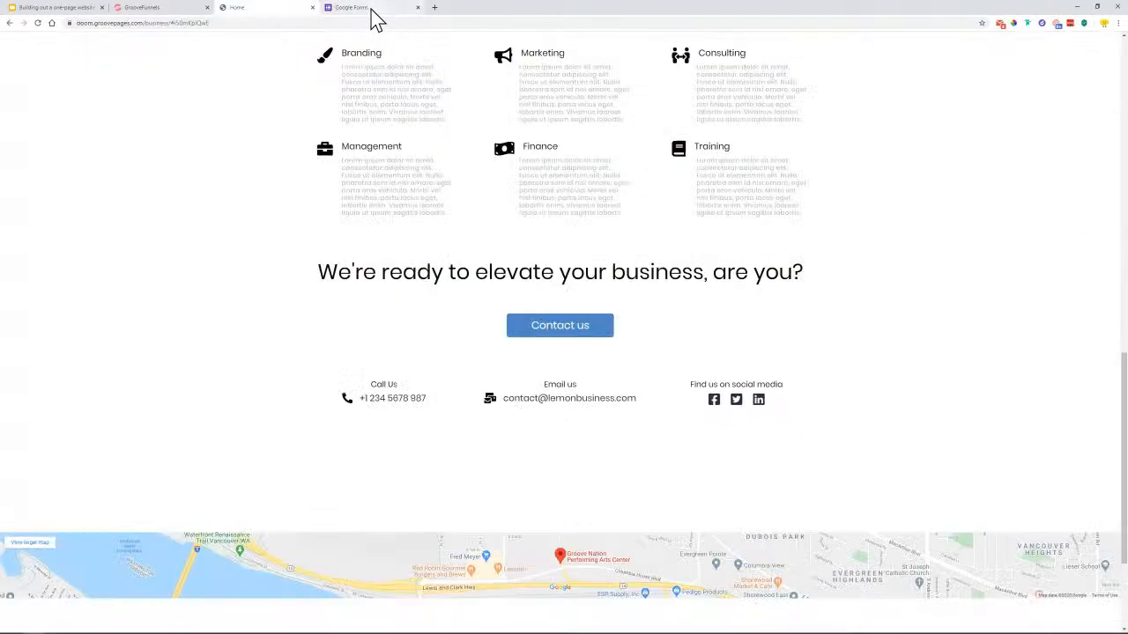
left_click(372, 14)
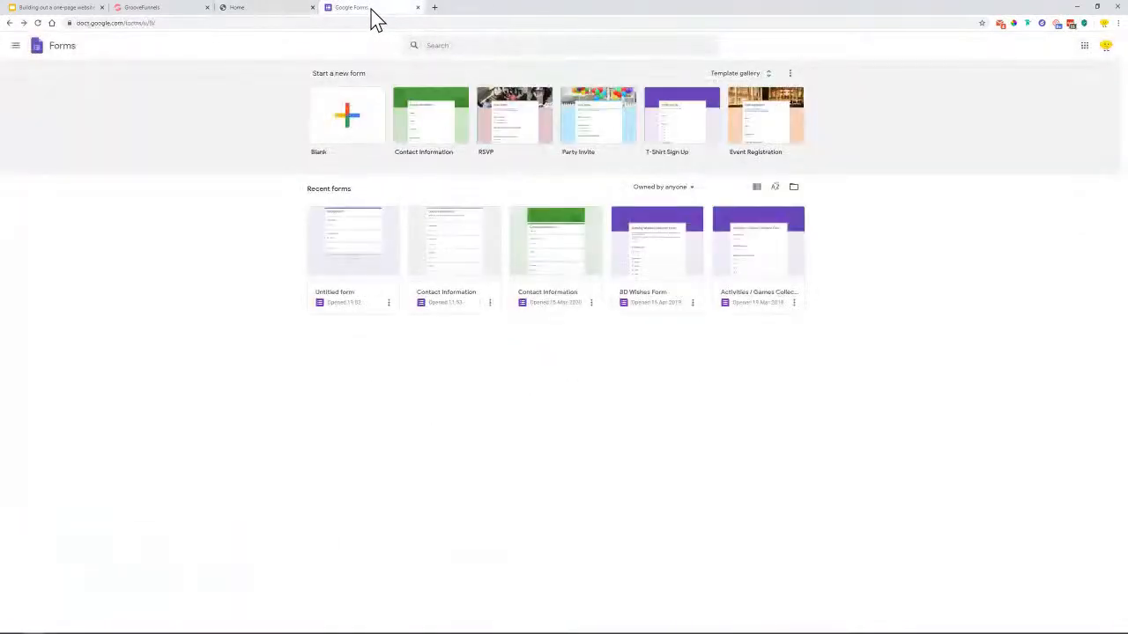
Start a Contact Information form from the template and compare its description with the live form
left_click(430, 132)
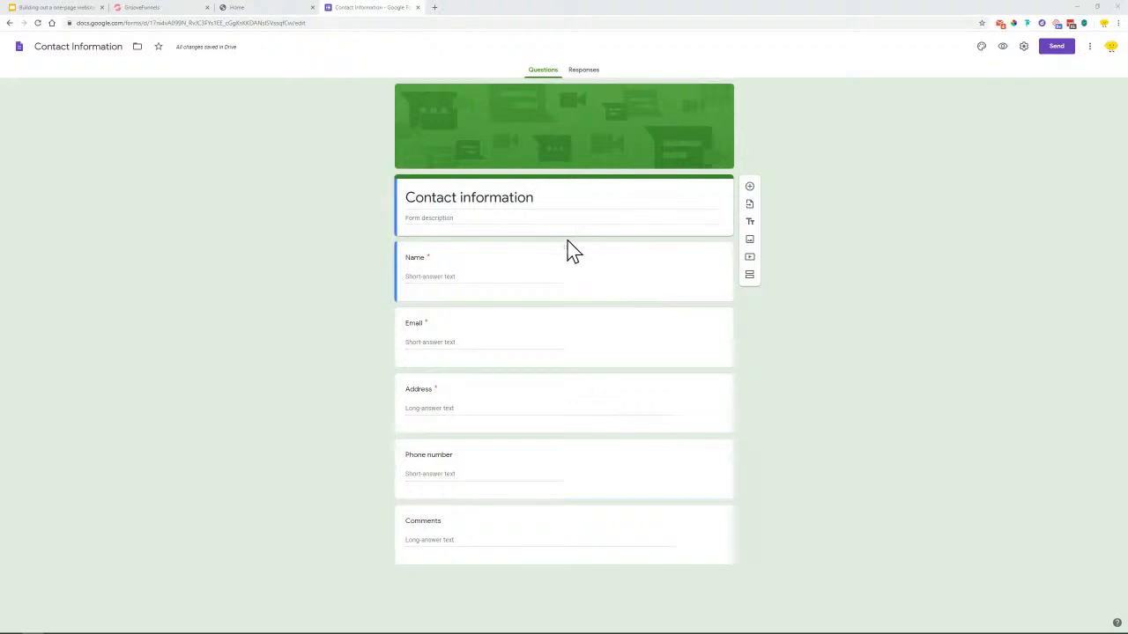
left_click(486, 221)
left_click(488, 221)
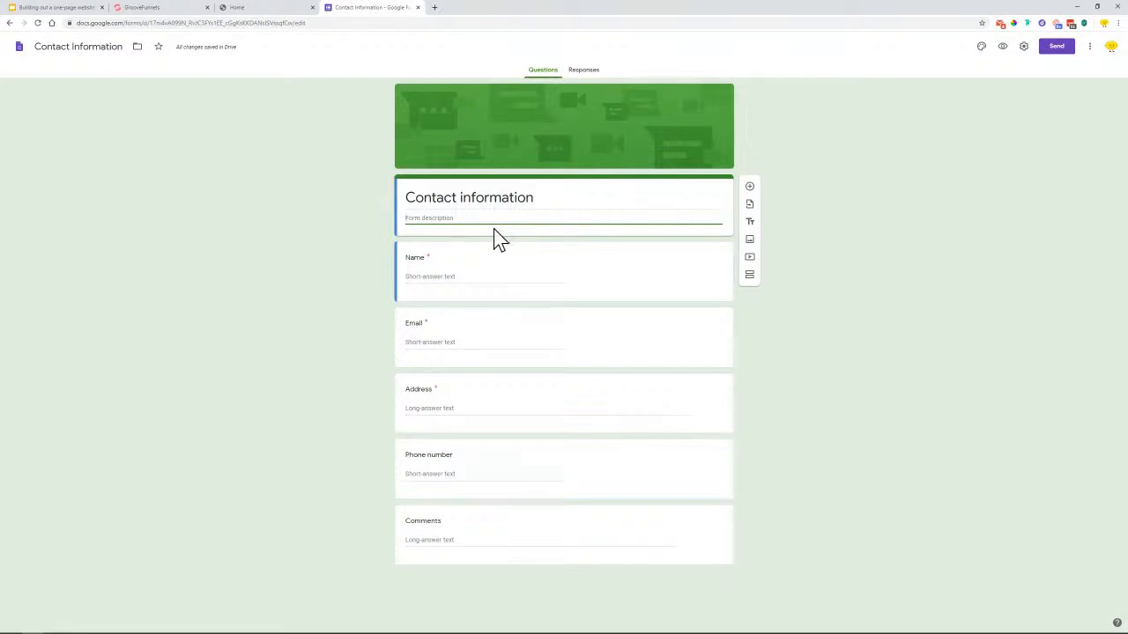
left_click(252, 8)
left_click(555, 328)
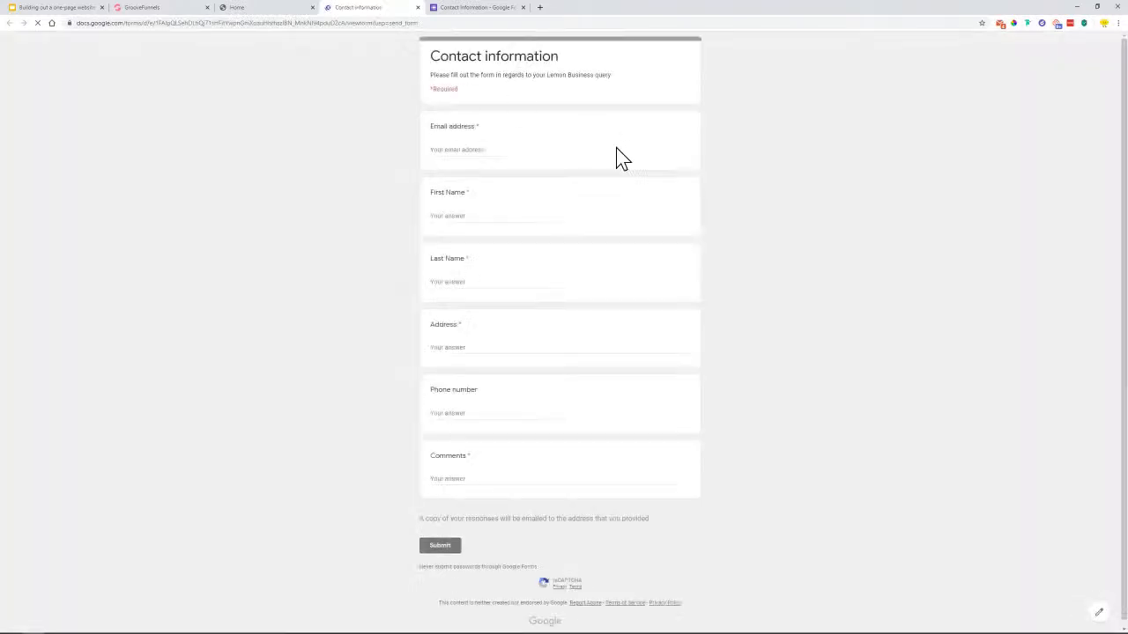
left_click_drag(433, 76, 619, 78)
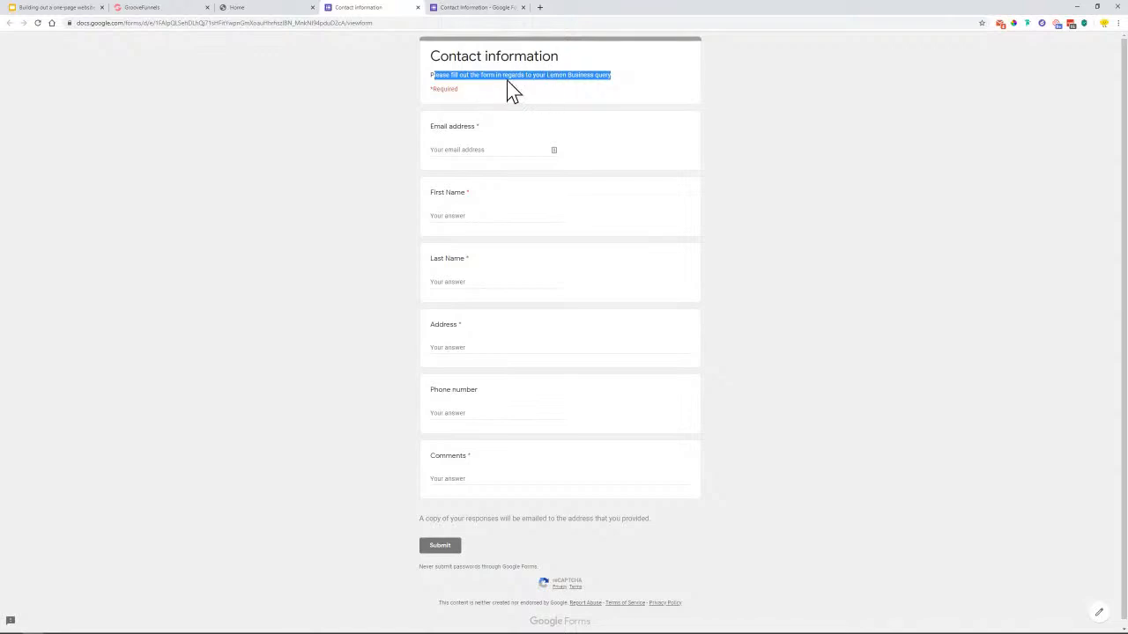
left_click(466, 8)
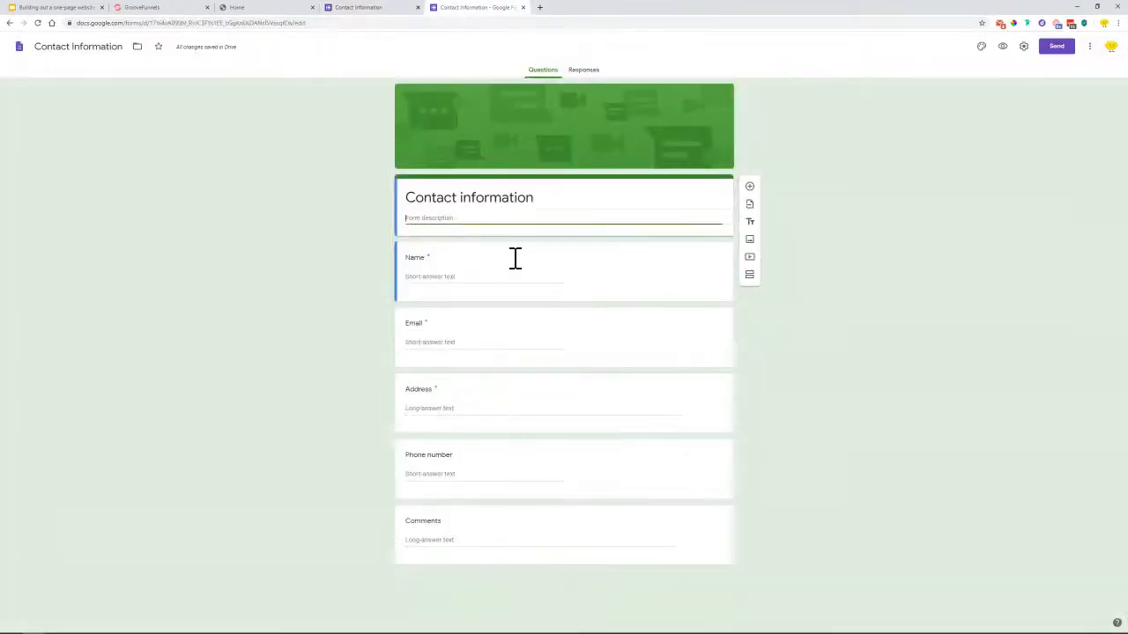
Rename Name to First Name, duplicate it as Last Name, and review the Email validation message
left_click(422, 270)
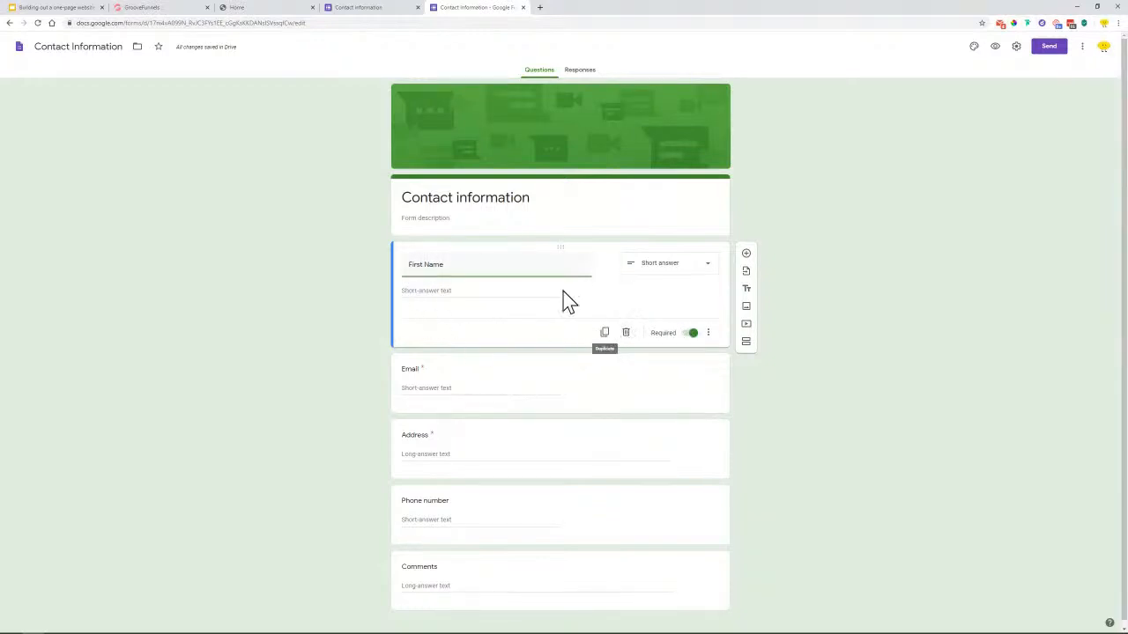
left_click(605, 334)
left_click(424, 332)
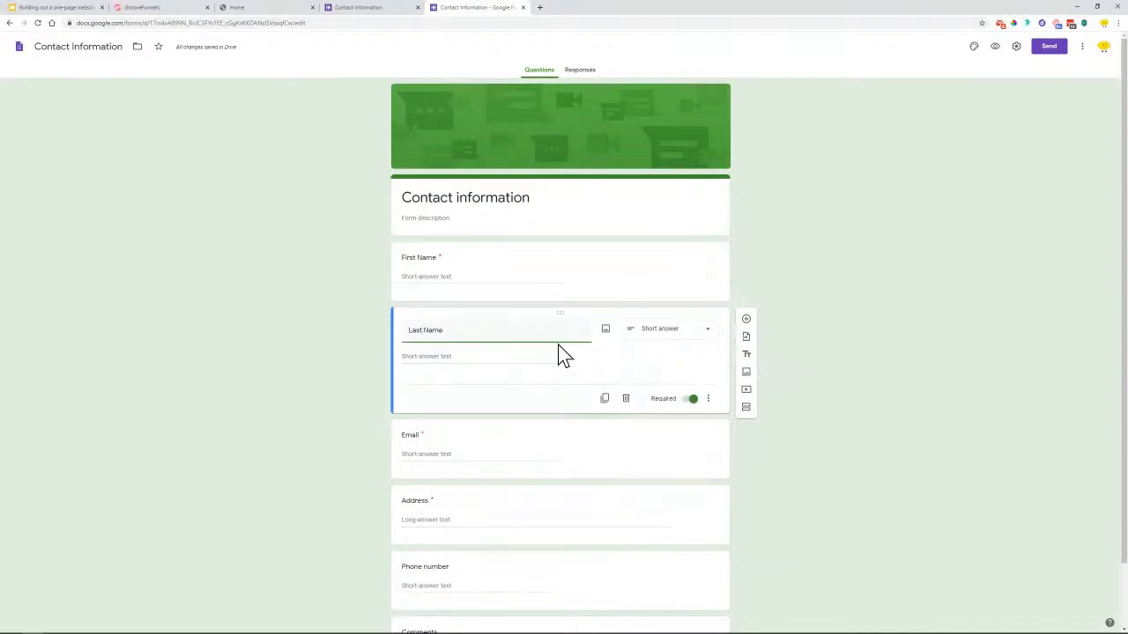
scroll(564, 356, "down", 1)
left_click(463, 407)
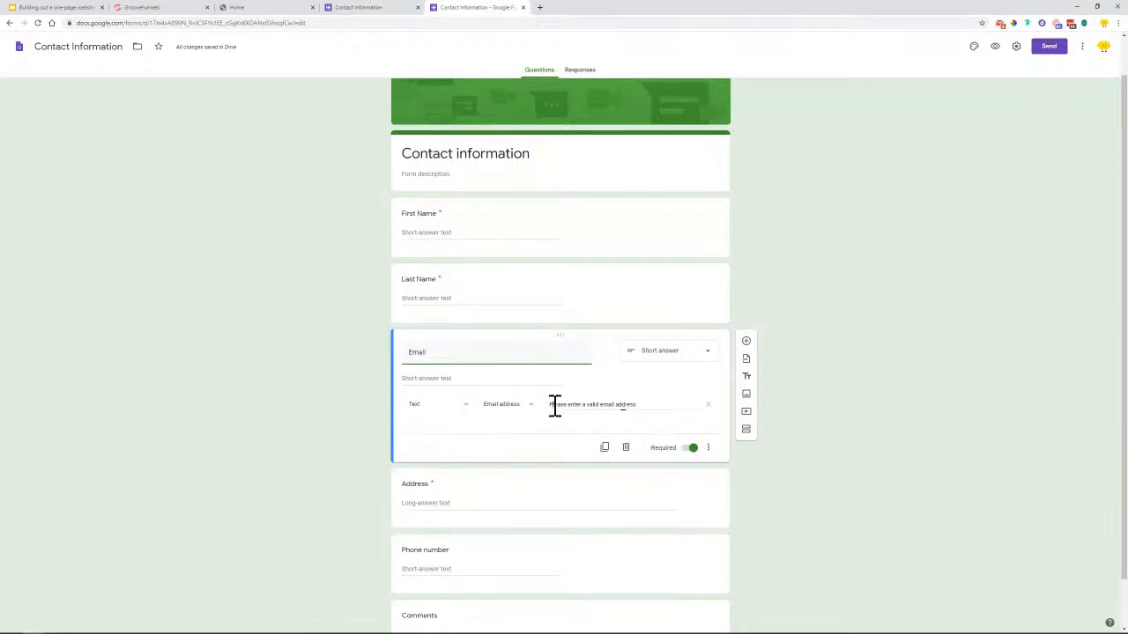
left_click_drag(554, 405, 652, 407)
left_click(660, 406)
Delete the Address question and make the Comments question required
left_click(509, 492)
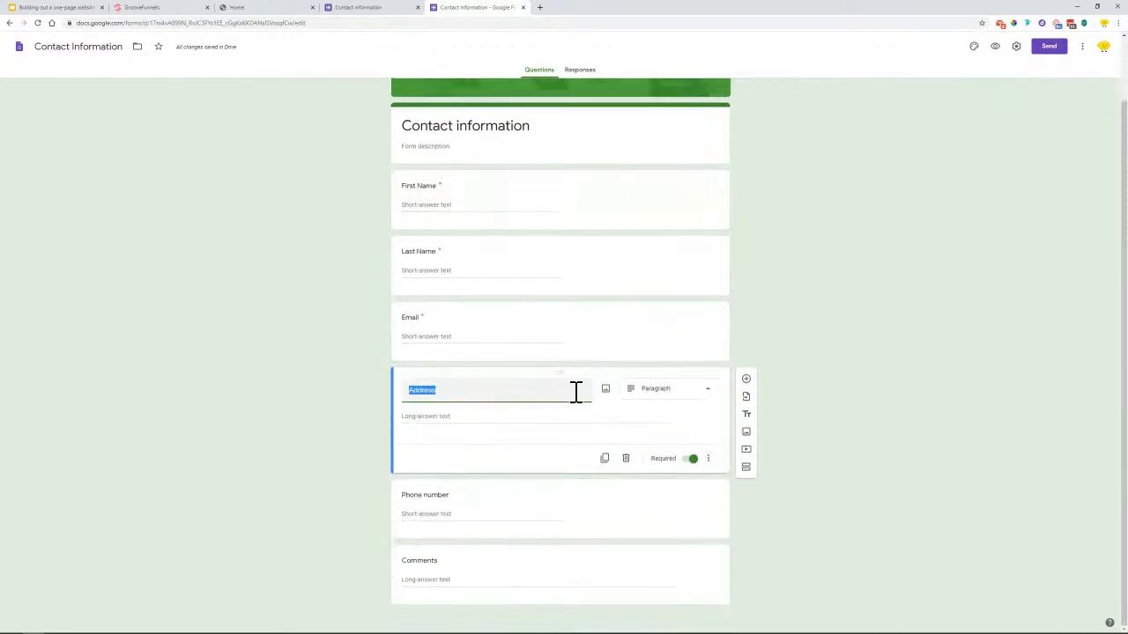
left_click(626, 460)
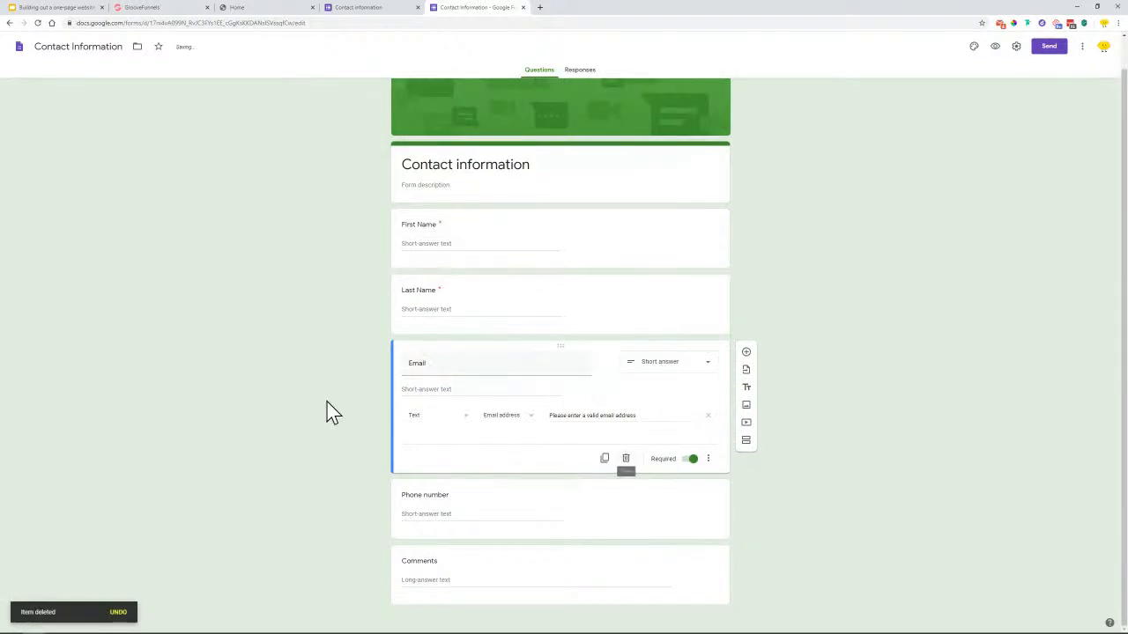
left_click(460, 507)
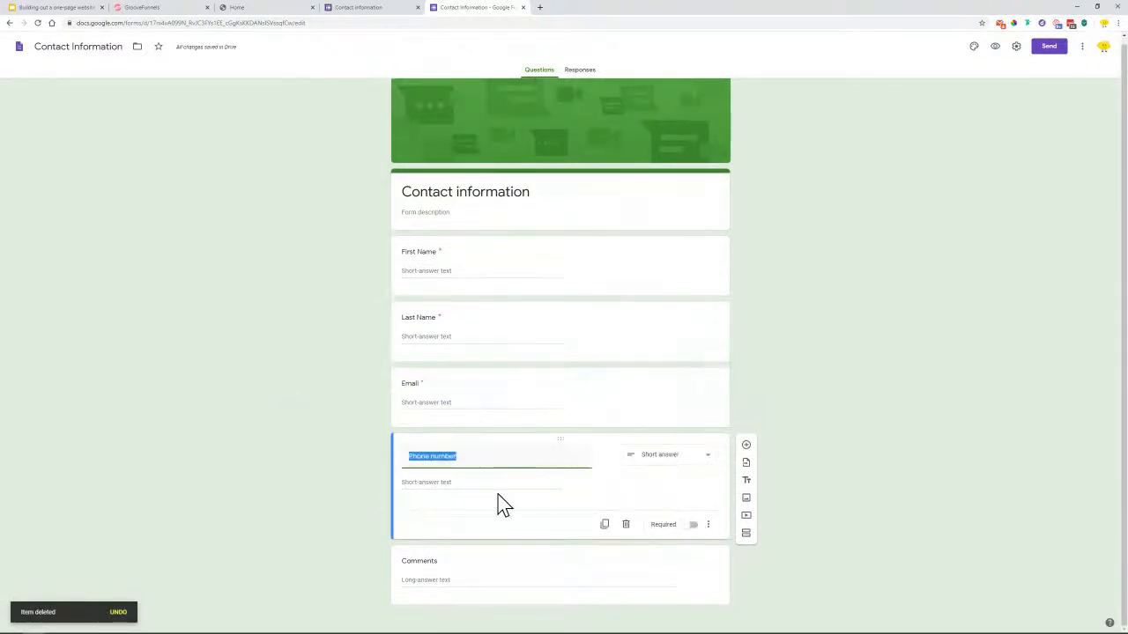
left_click(495, 555)
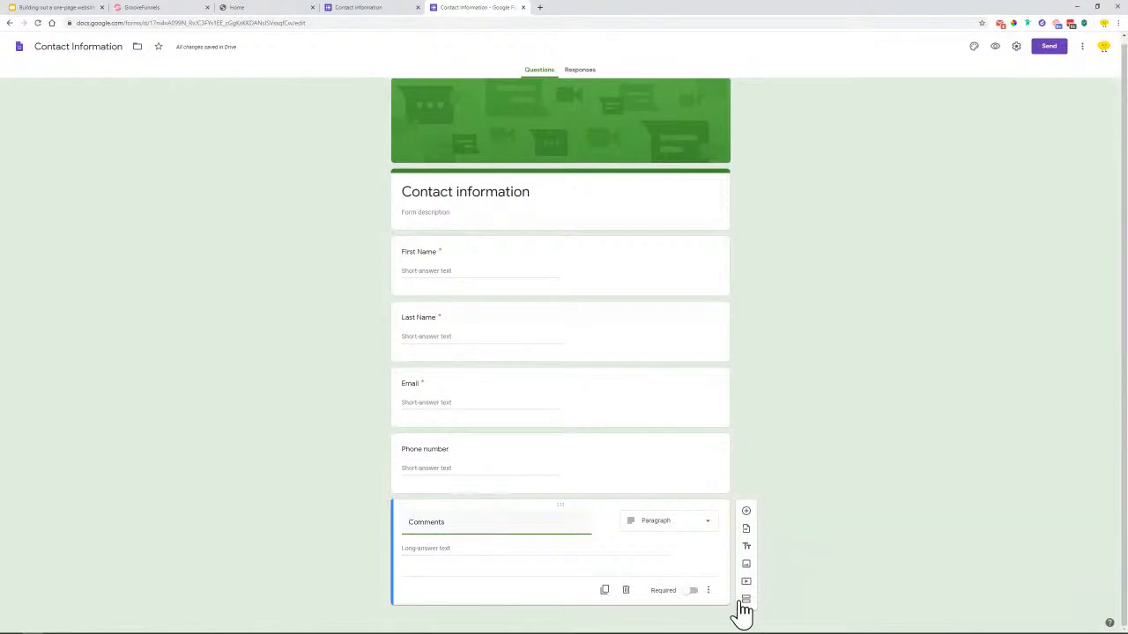
left_click(694, 592)
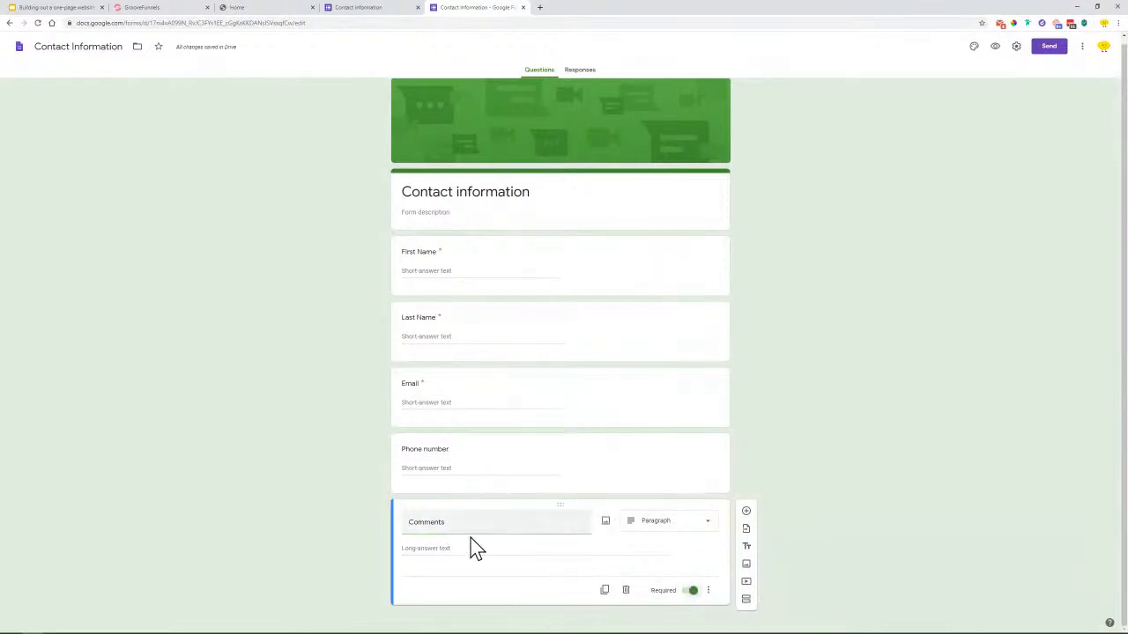
scroll(708, 326, "up", 1)
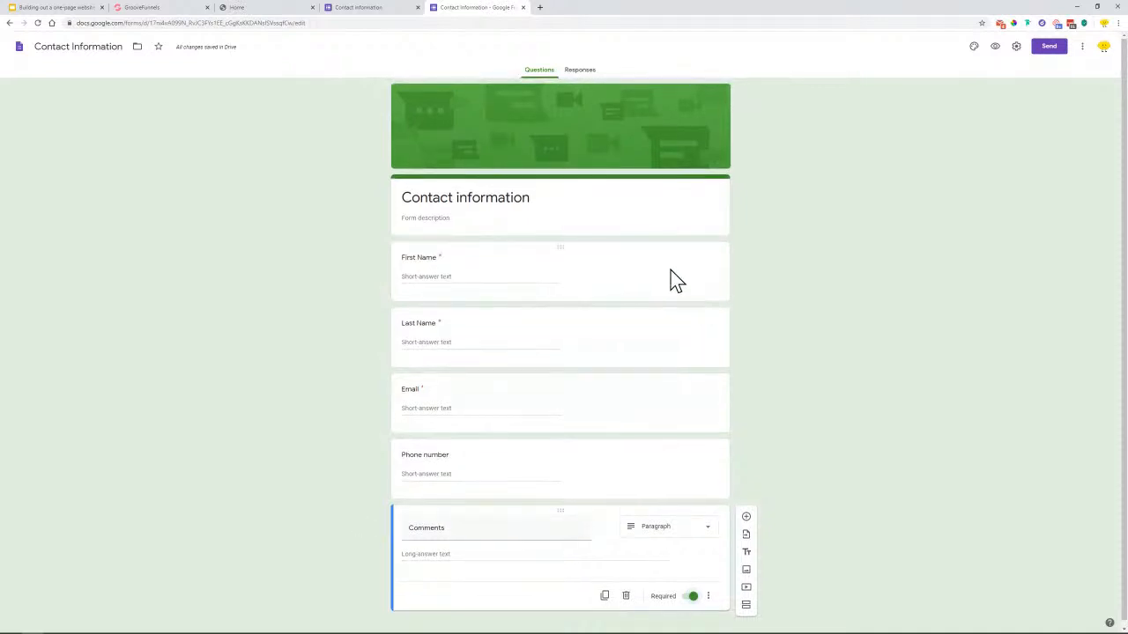
left_click(974, 48)
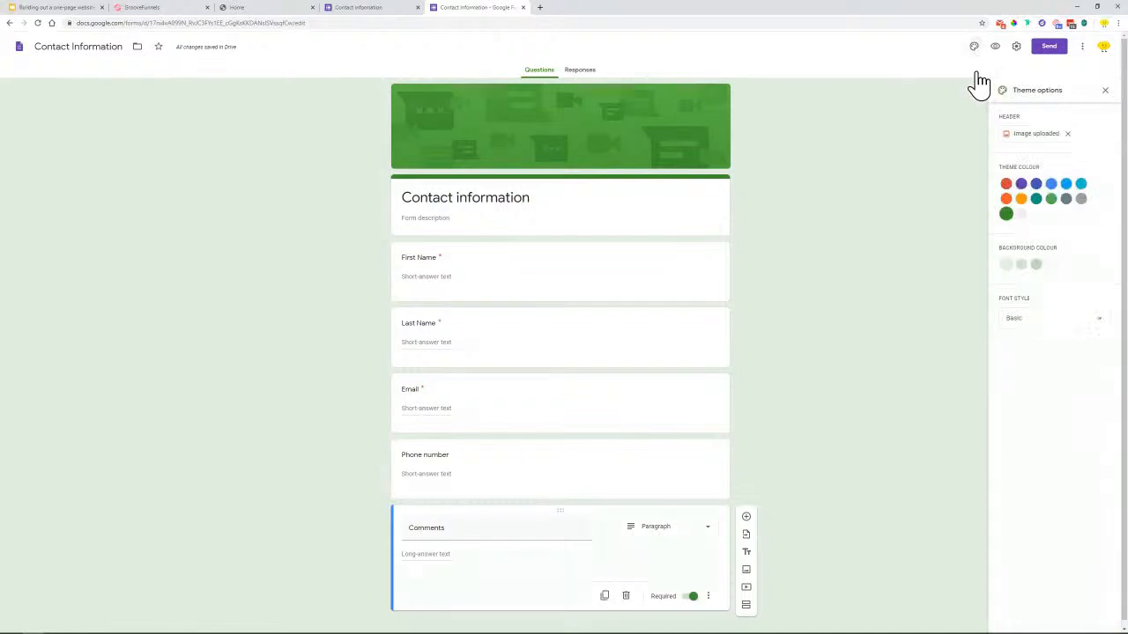
Apply the grey theme colour, remove the green header image, and keep the Basic font
left_click(1081, 199)
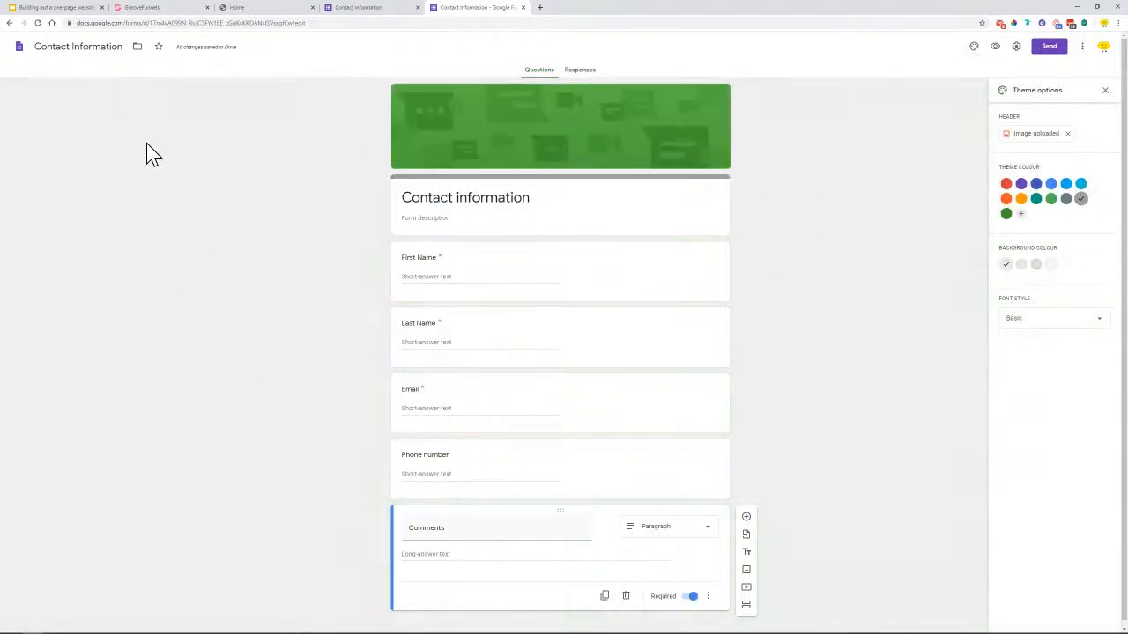
left_click(262, 12)
left_click(409, 255)
scroll(415, 229, "up", 15)
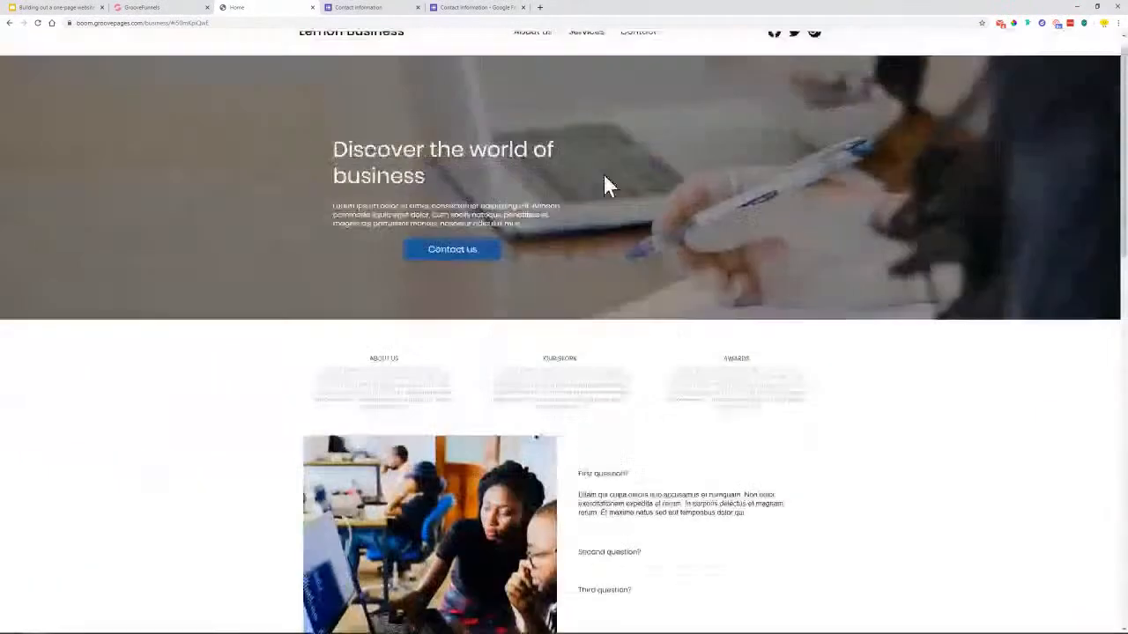
left_click(467, 9)
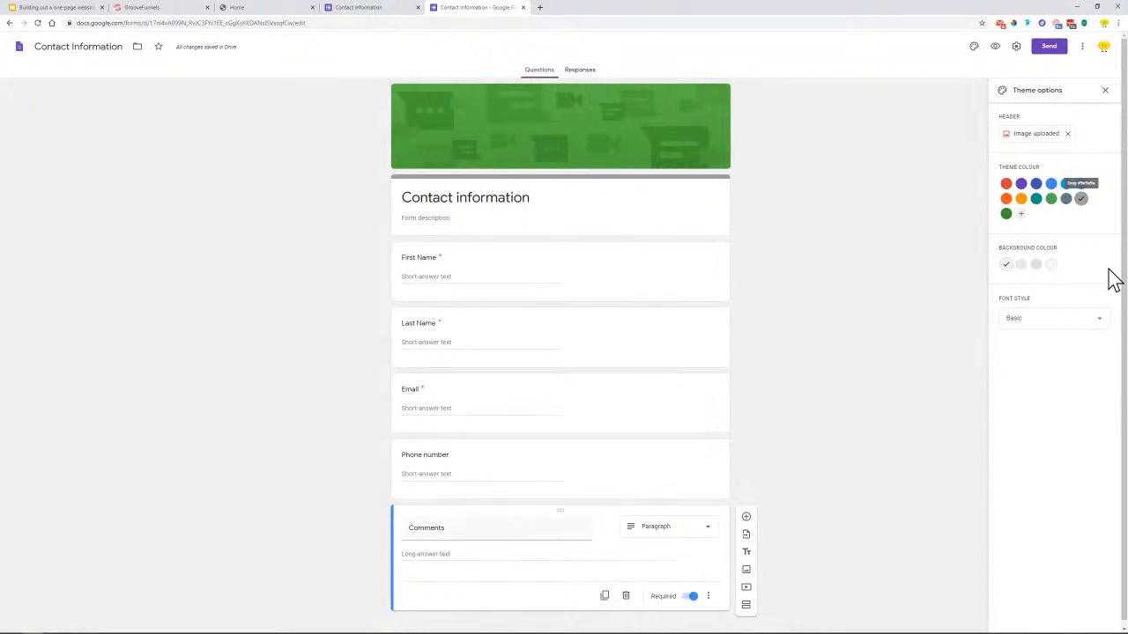
left_click(1067, 133)
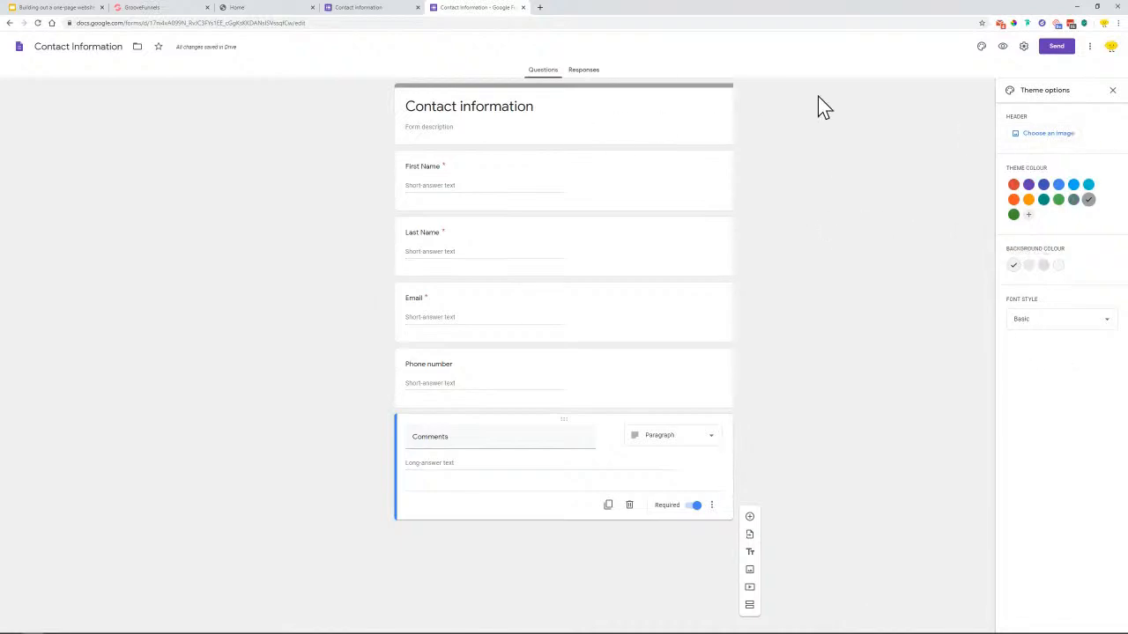
left_click(1097, 321)
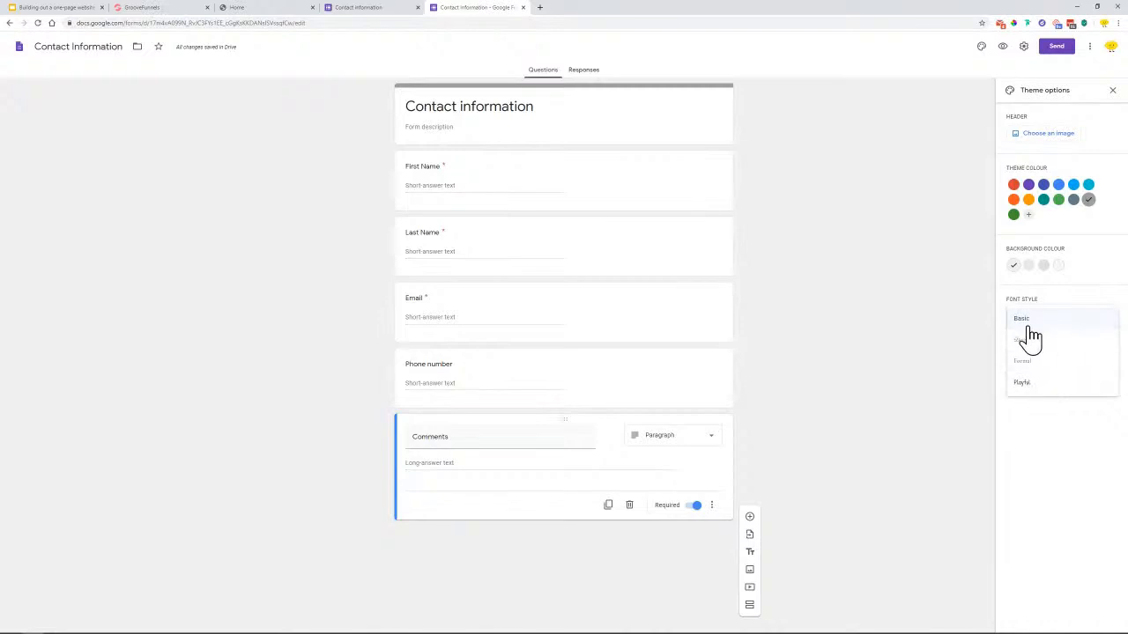
left_click(1066, 302)
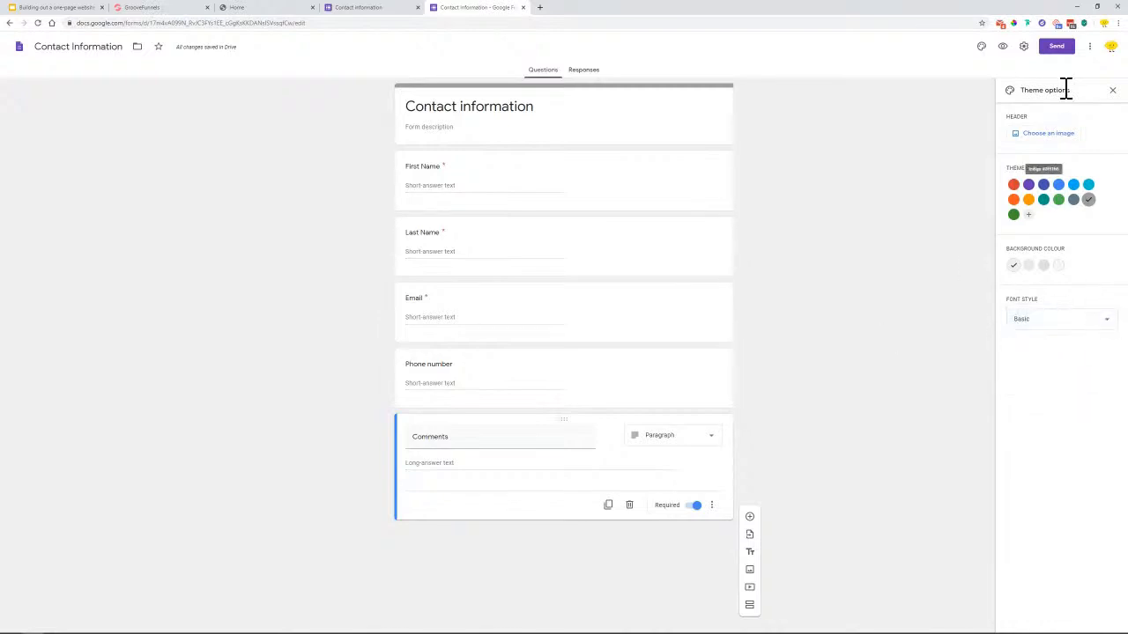
left_click(1111, 91)
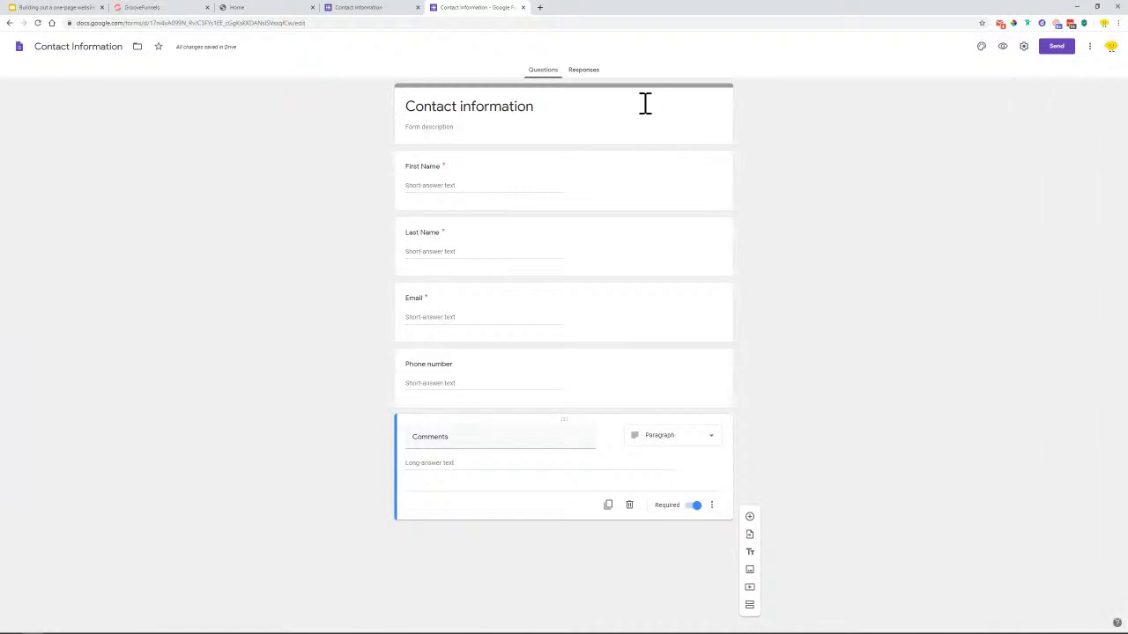
left_click(1023, 47)
left_click(449, 115)
left_click(462, 133)
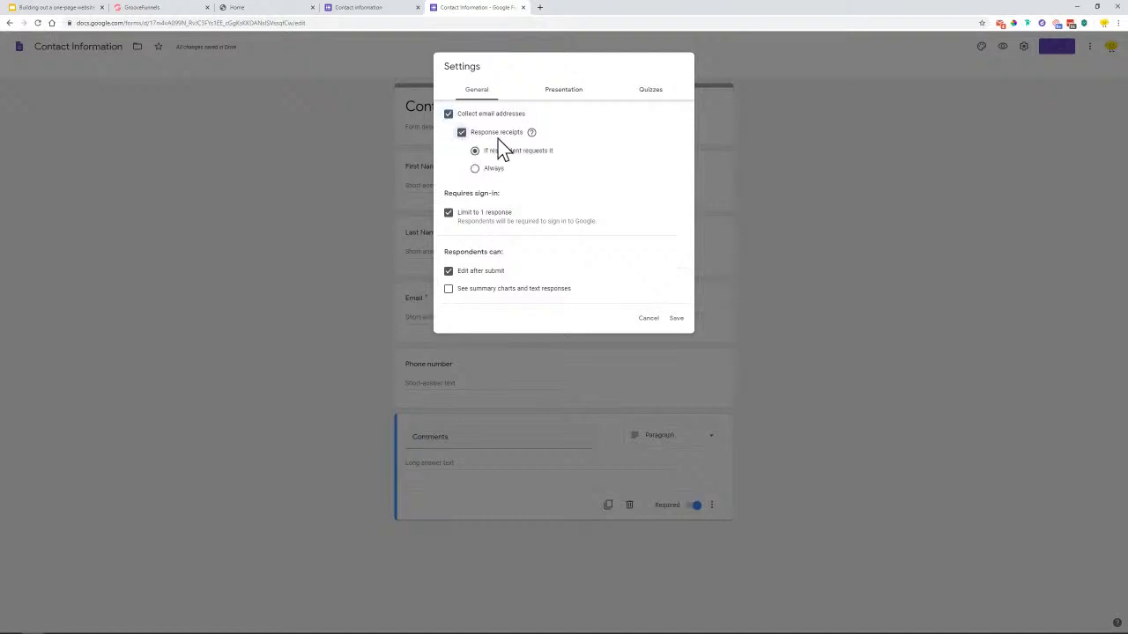
mouse_move(532, 135)
left_click(450, 213)
left_click(676, 310)
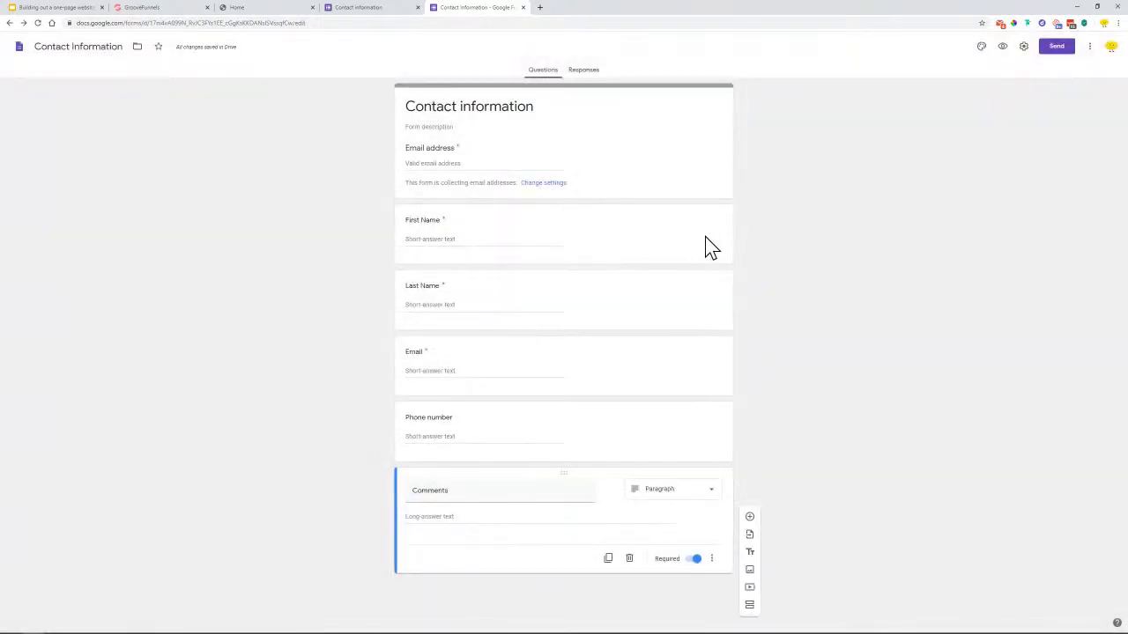
left_click(1089, 50)
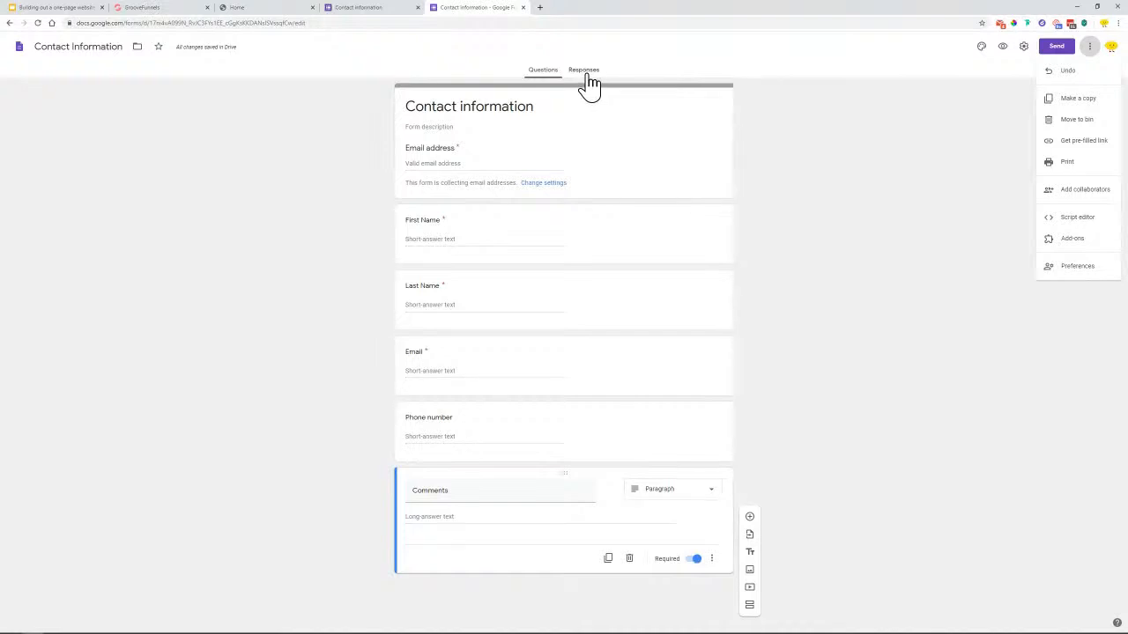
key("Escape")
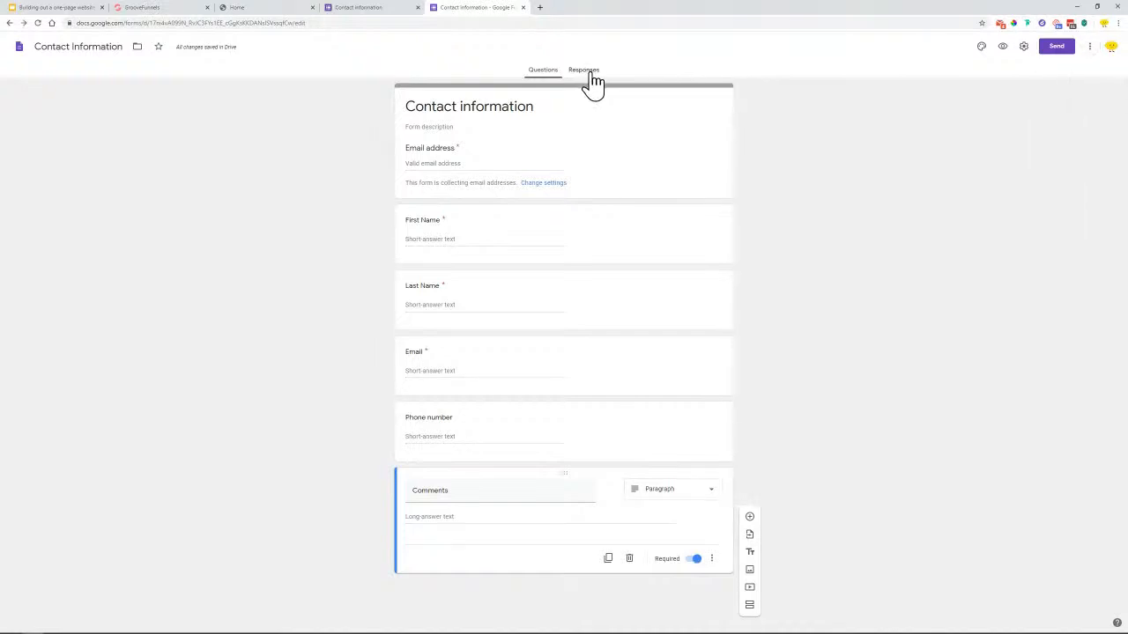
left_click(585, 73)
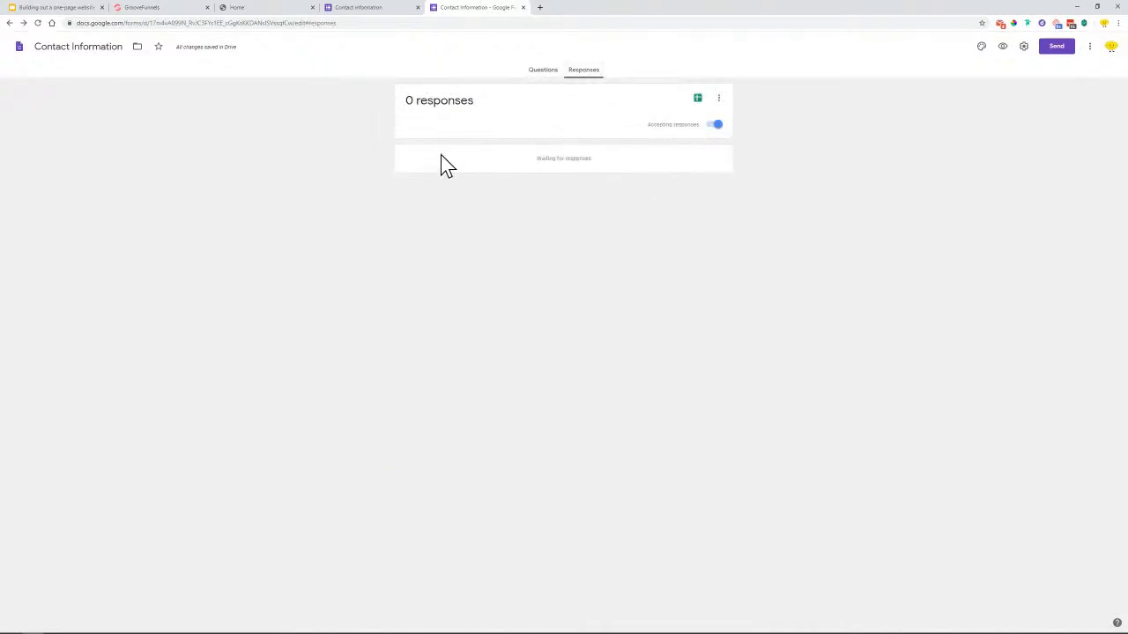
Send form responses to a new spreadsheet named Lemon Business Sheet
left_click(697, 99)
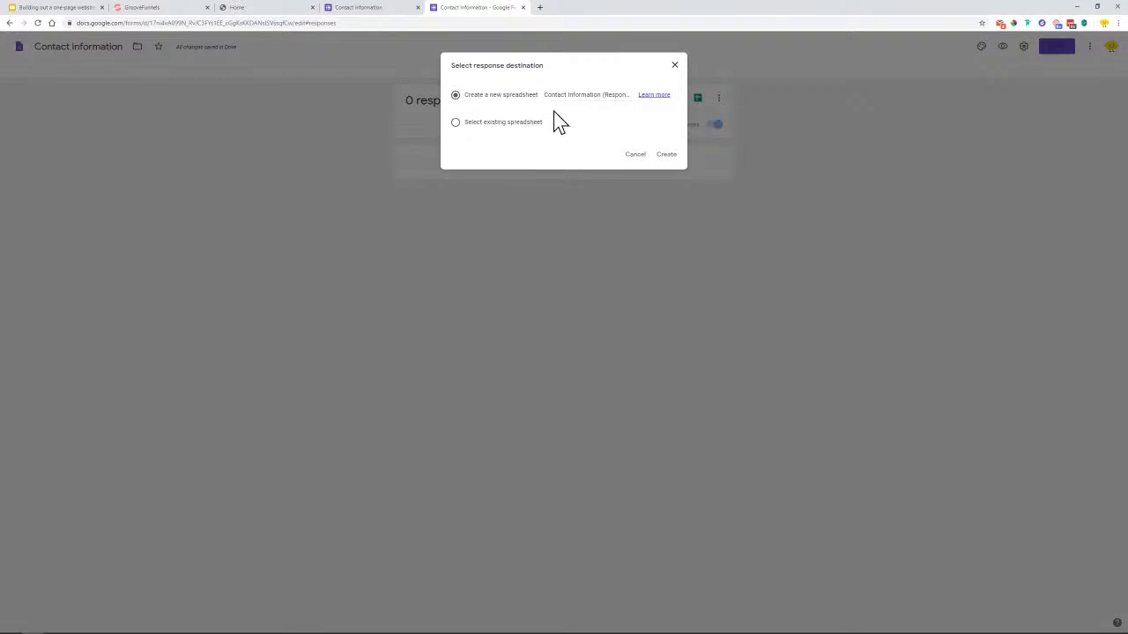
left_click_drag(546, 97, 661, 101)
type("Lemon Business Sheet")
left_click(670, 155)
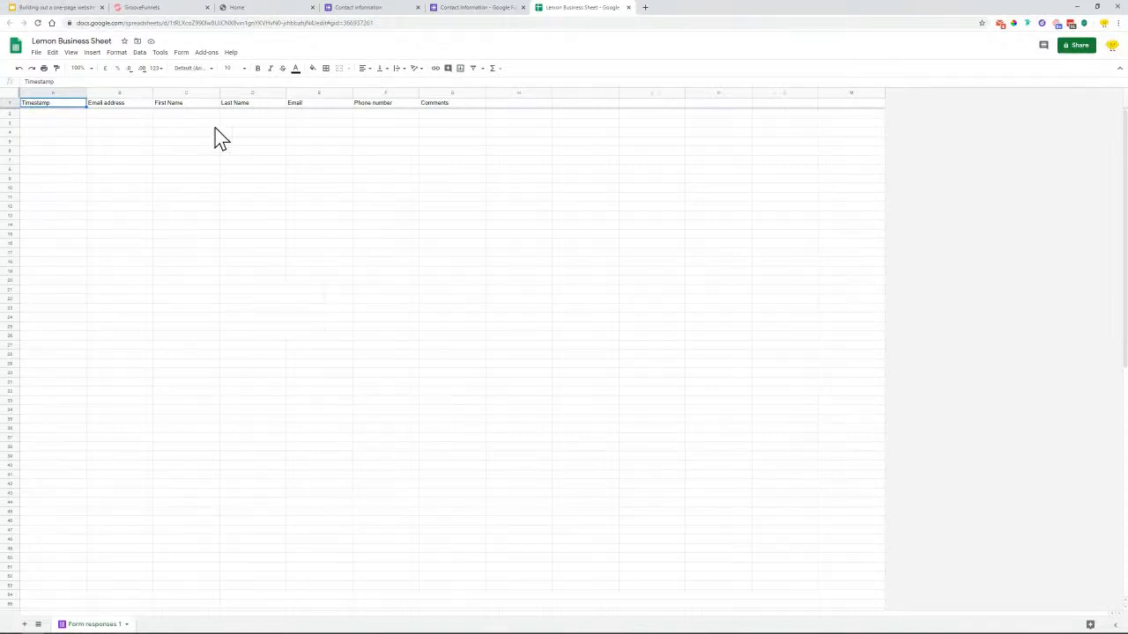
Close the Lemon Business response spreadsheet to get back to the form's Responses tab
left_click(628, 8)
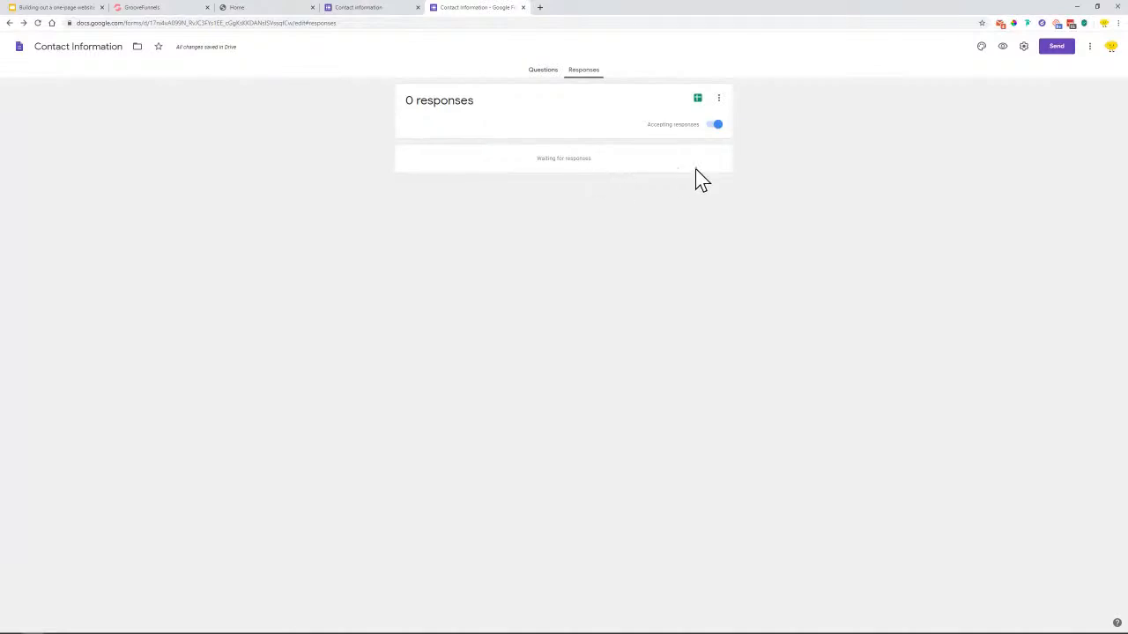
Delete the separate Email question from the form's questions
left_click(543, 71)
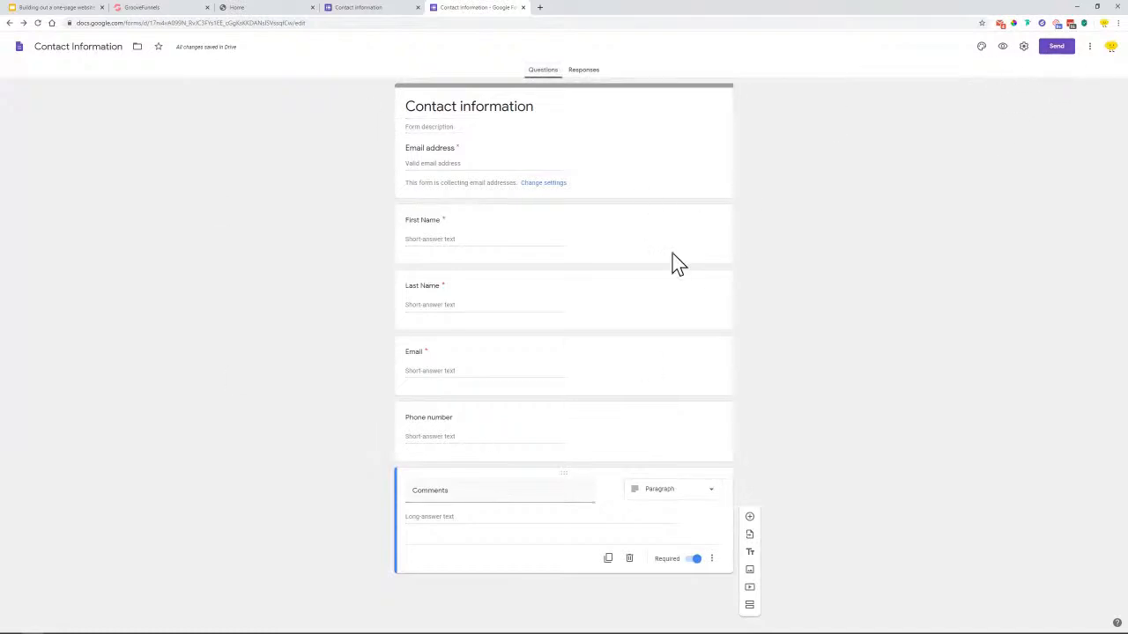
left_click(516, 369)
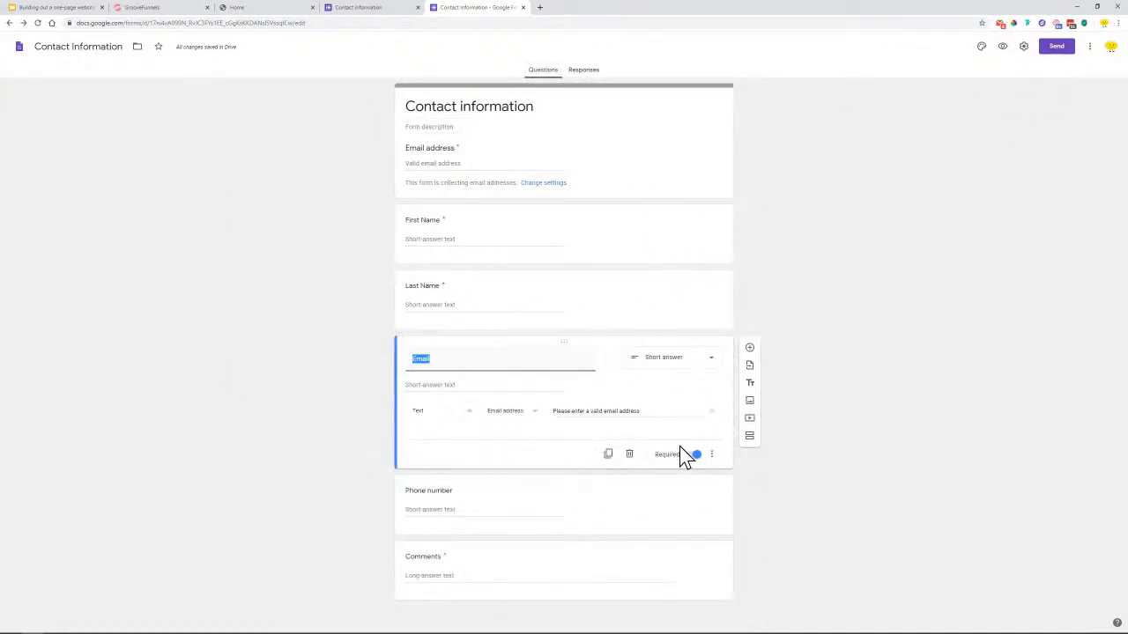
left_click(629, 454)
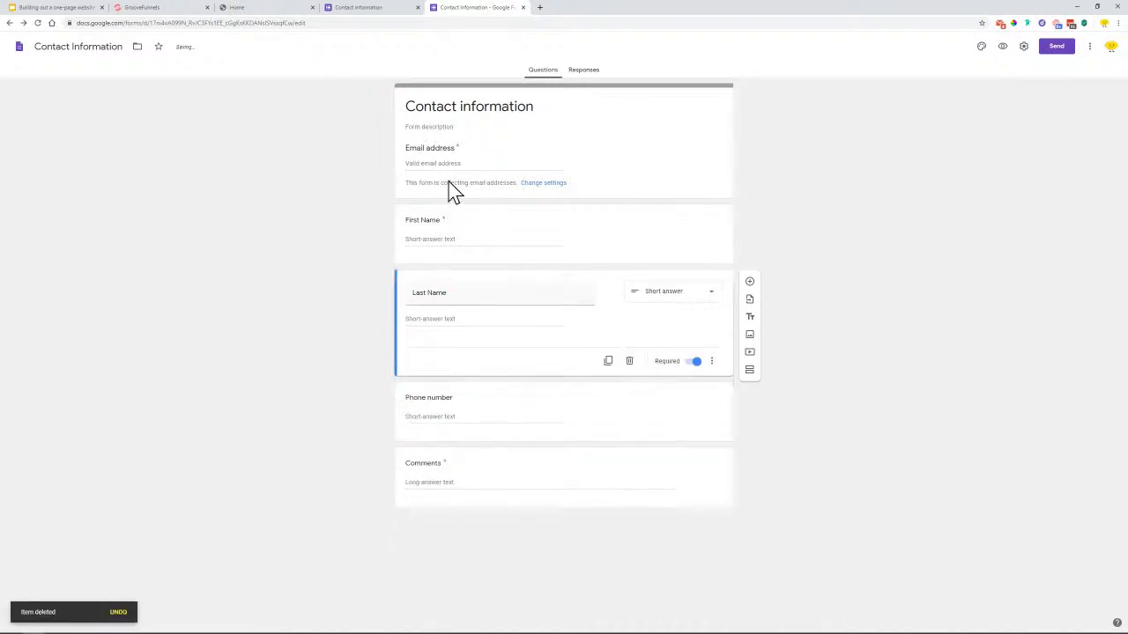
Copy the form's shortened forms.gle share link and return to the GroovePages editor
left_click(1060, 51)
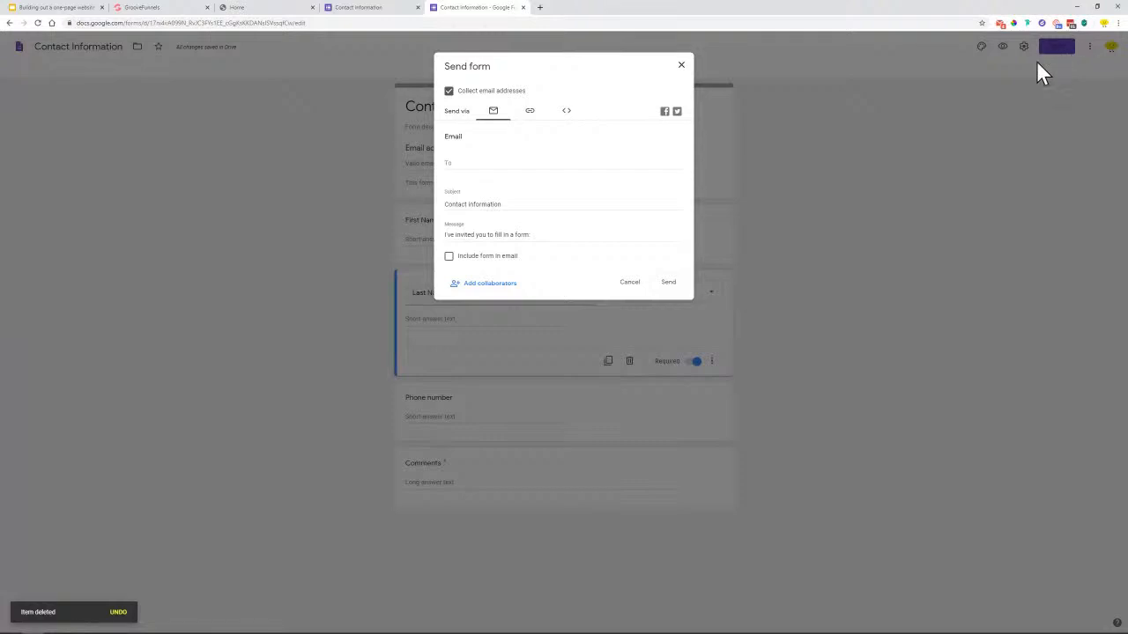
left_click(530, 112)
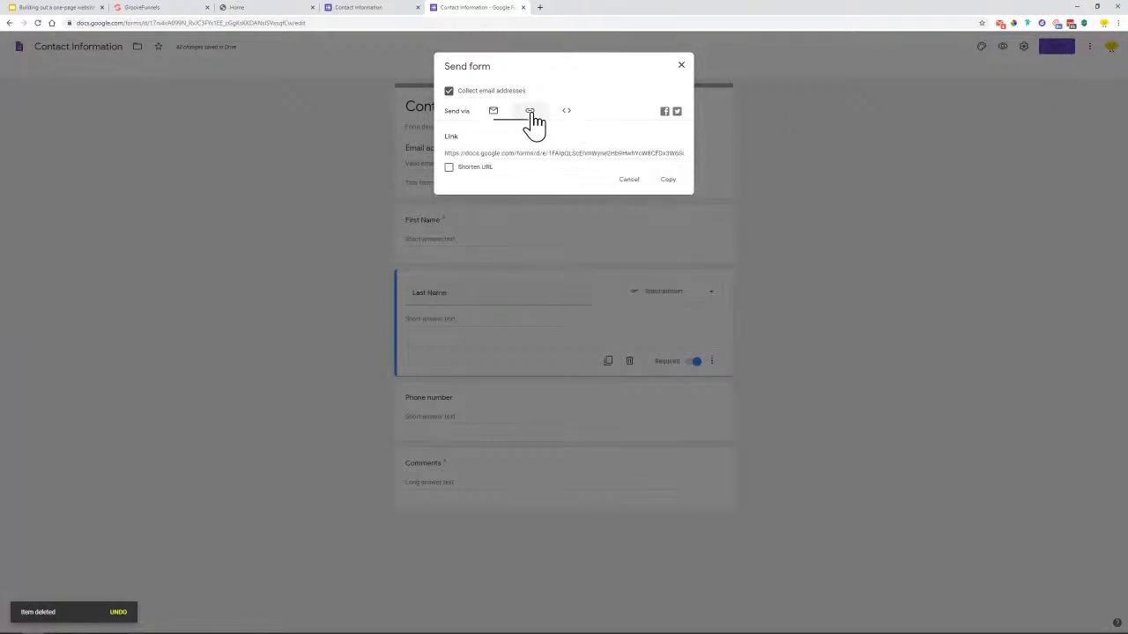
left_click(493, 111)
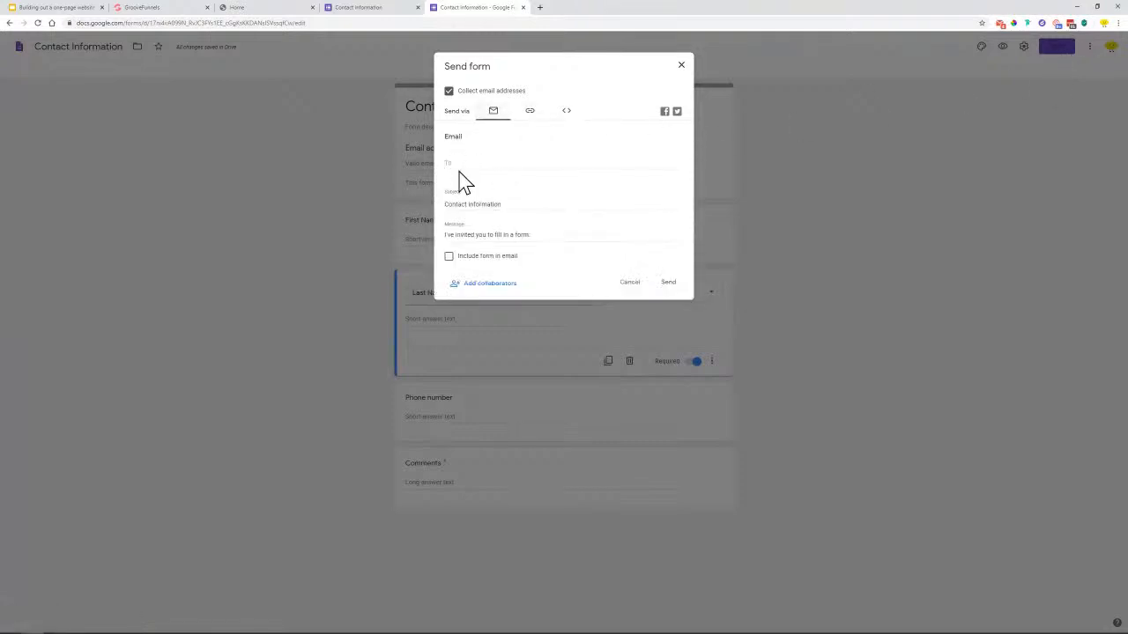
left_click(530, 115)
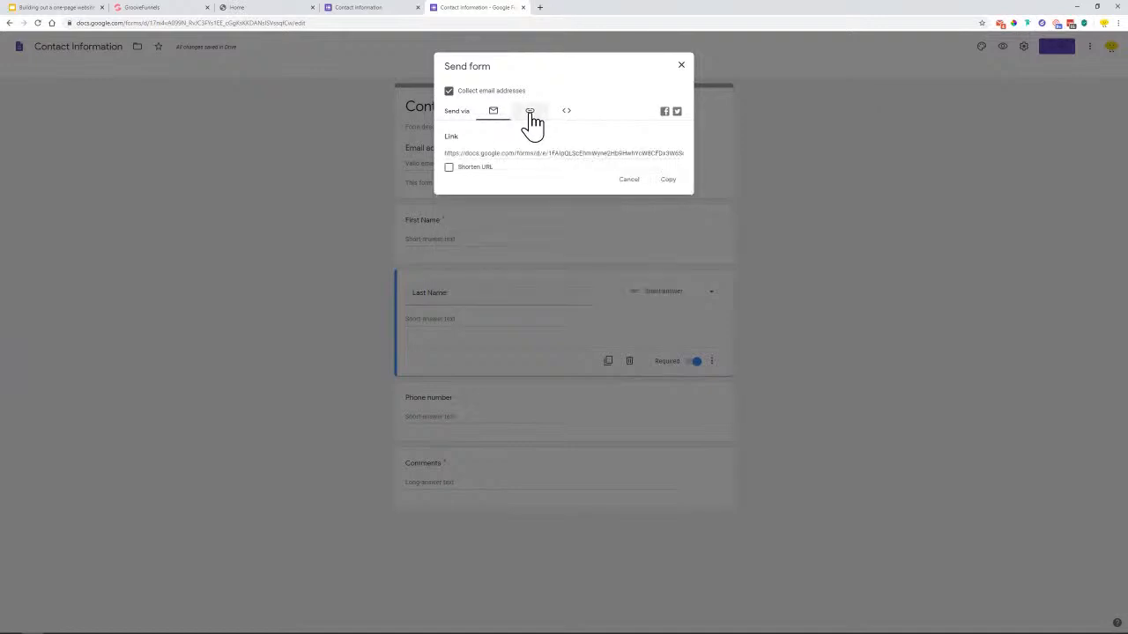
left_click(450, 167)
right_click(480, 155)
left_click(507, 161)
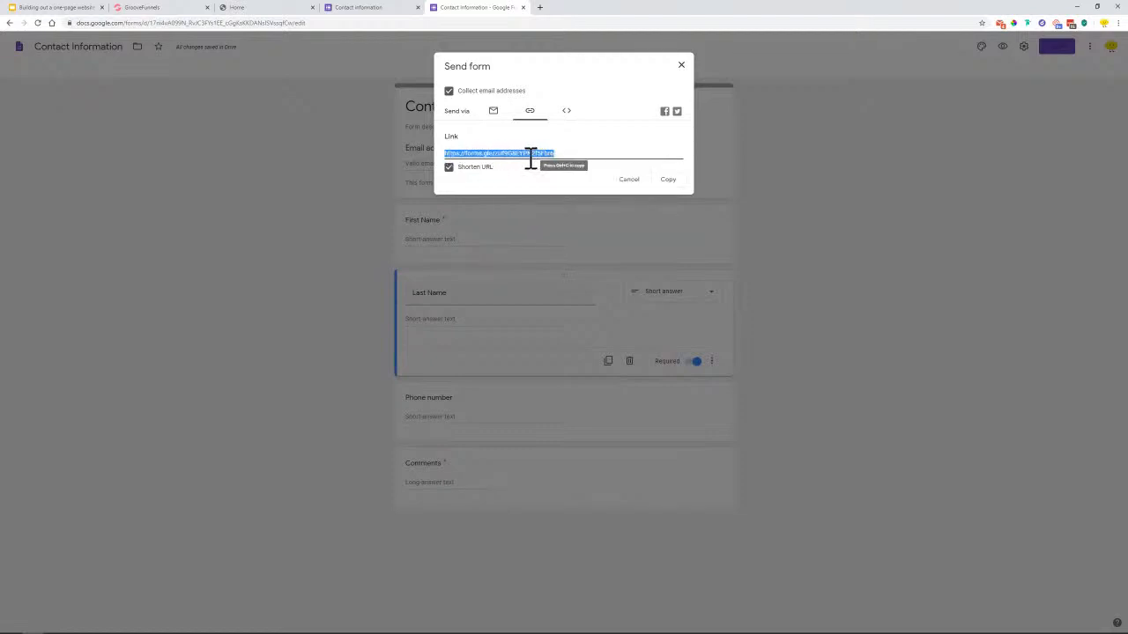
key("ctrl+c")
left_click(167, 7)
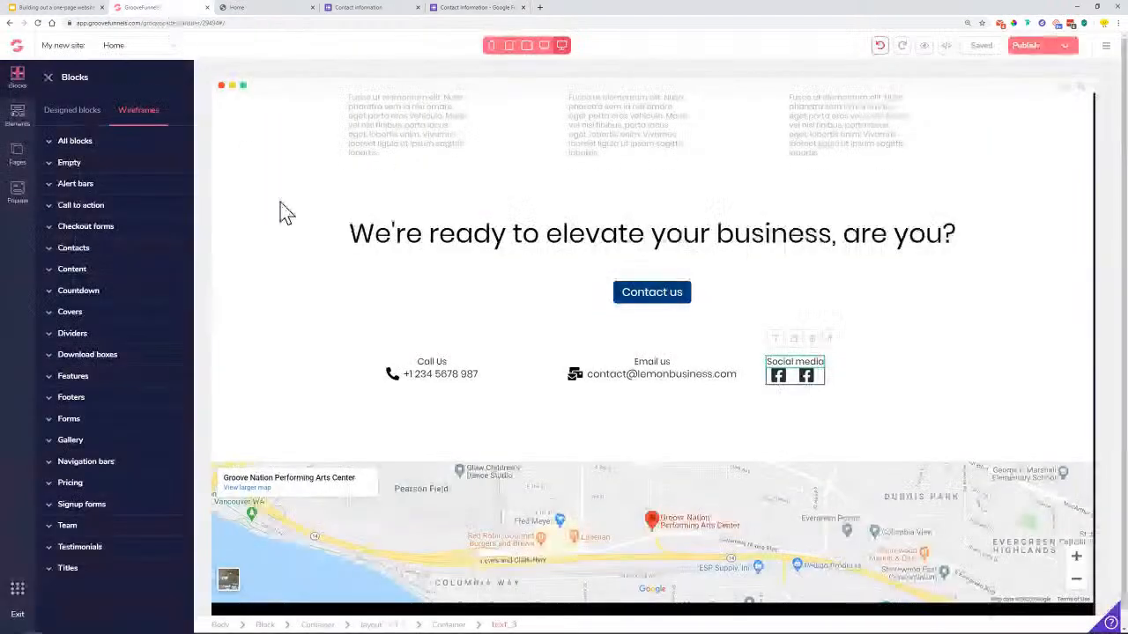
Set the contact section's Contact us button to the pasted forms.gle URL, opening in a new tab
left_click(649, 302)
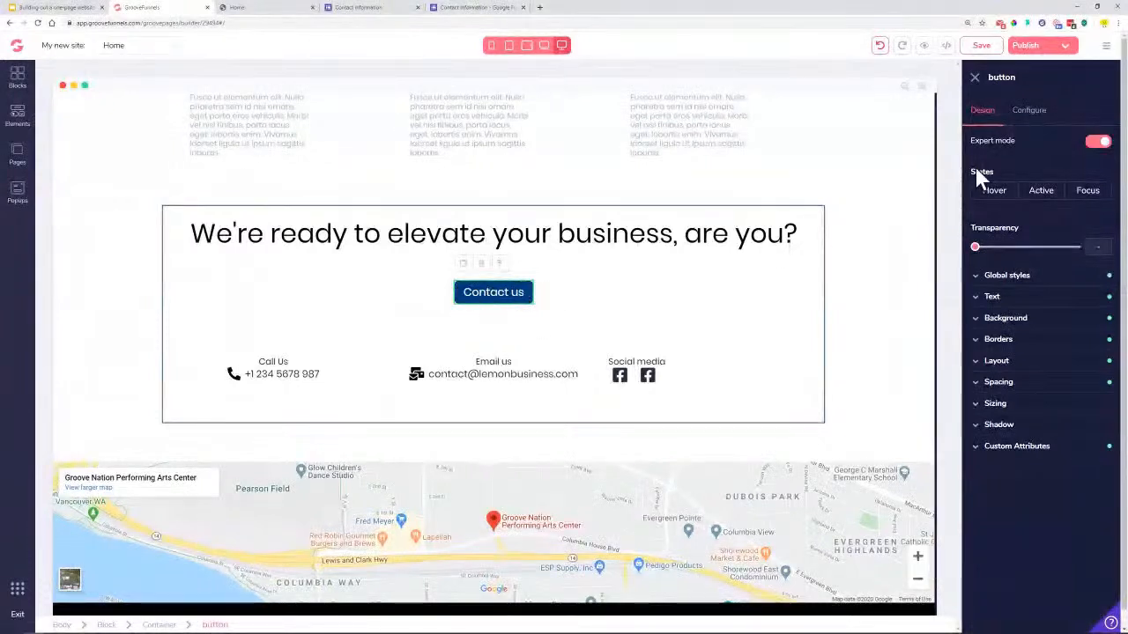
left_click(1028, 114)
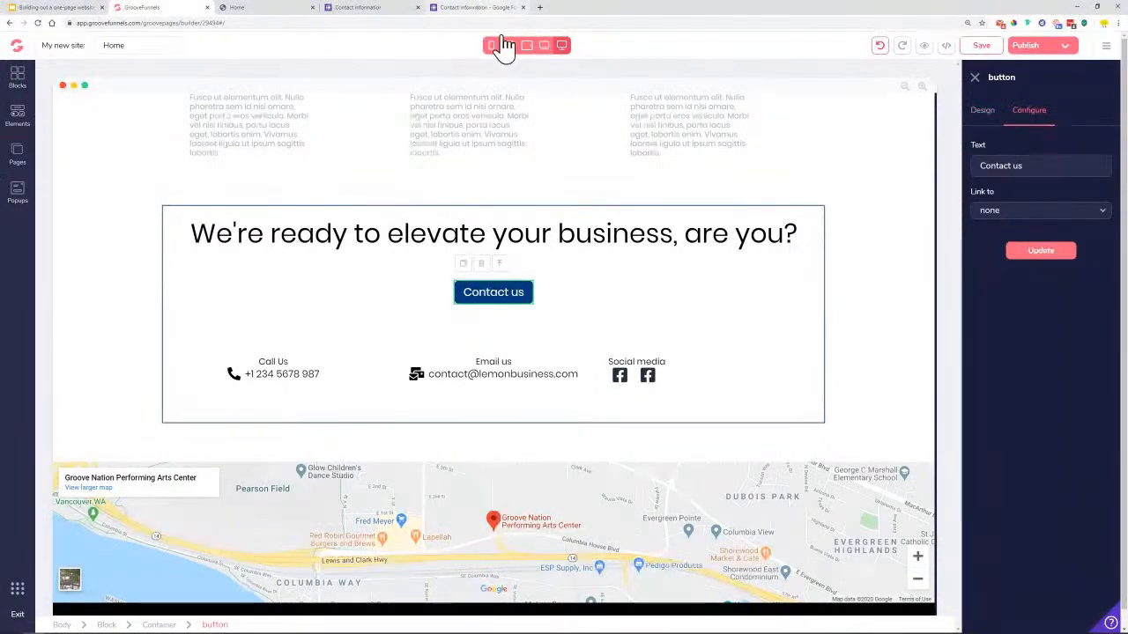
left_click(1006, 221)
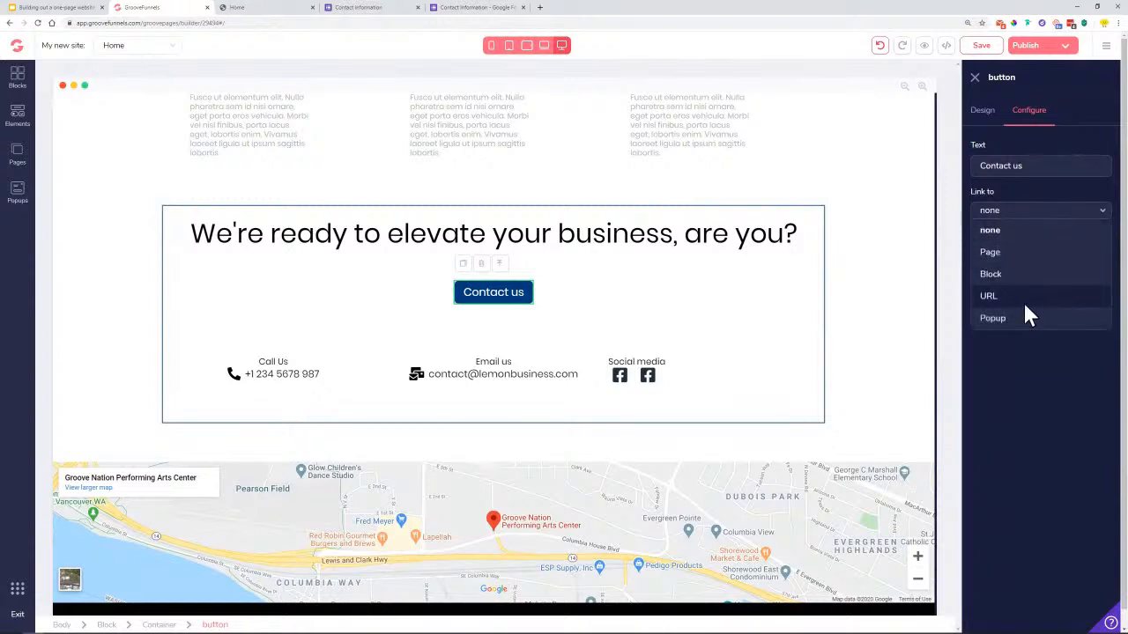
left_click(1021, 297)
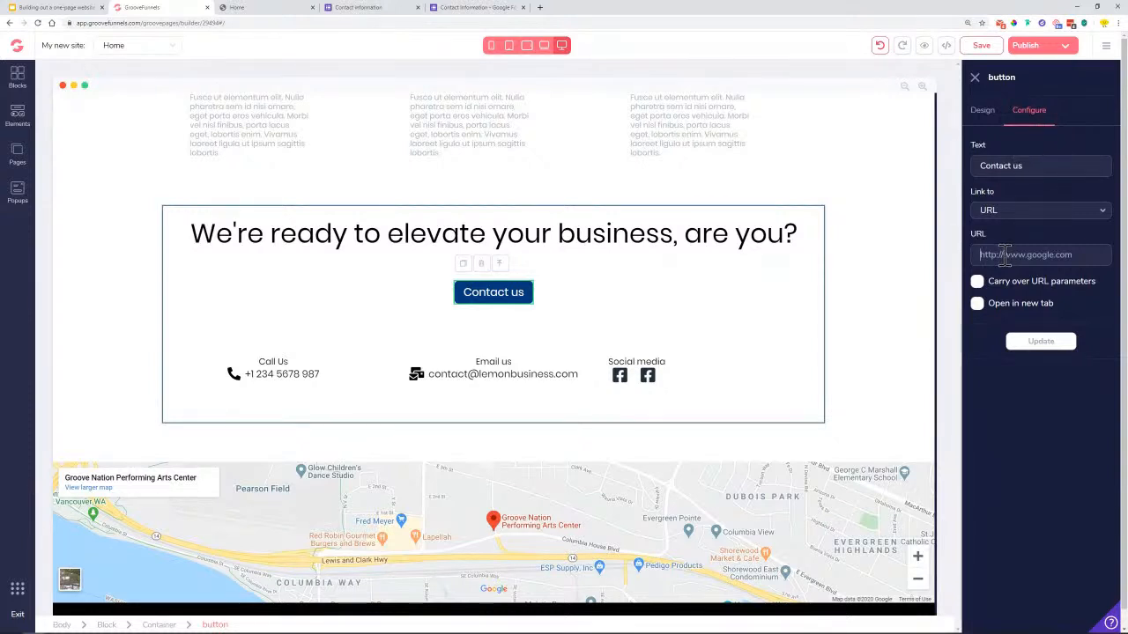
right_click(1005, 255)
left_click(1036, 322)
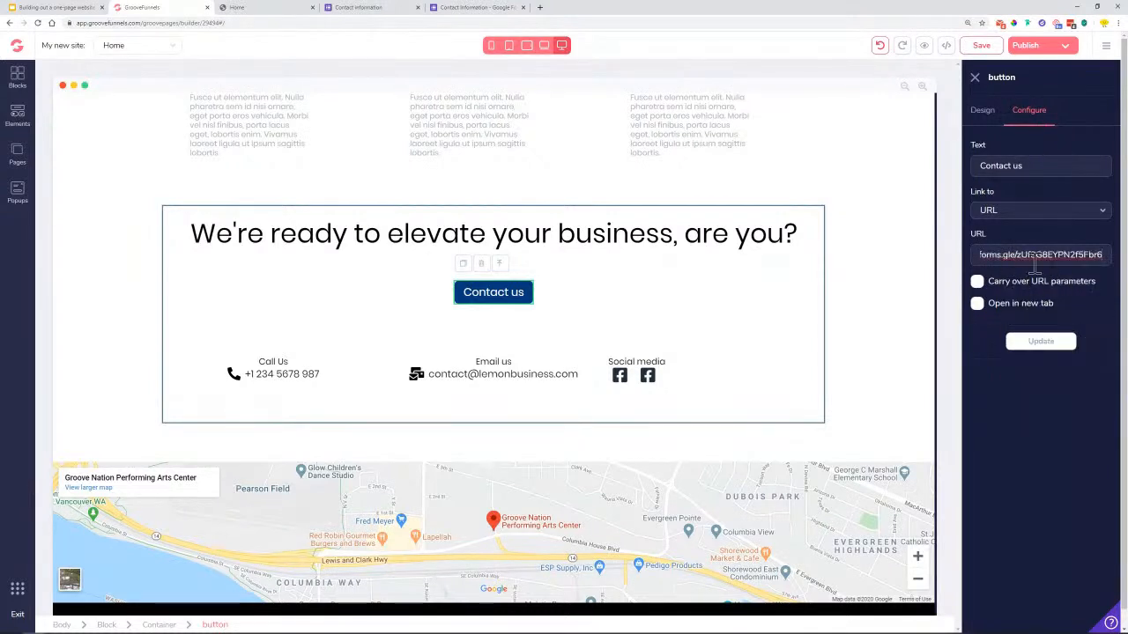
left_click(979, 304)
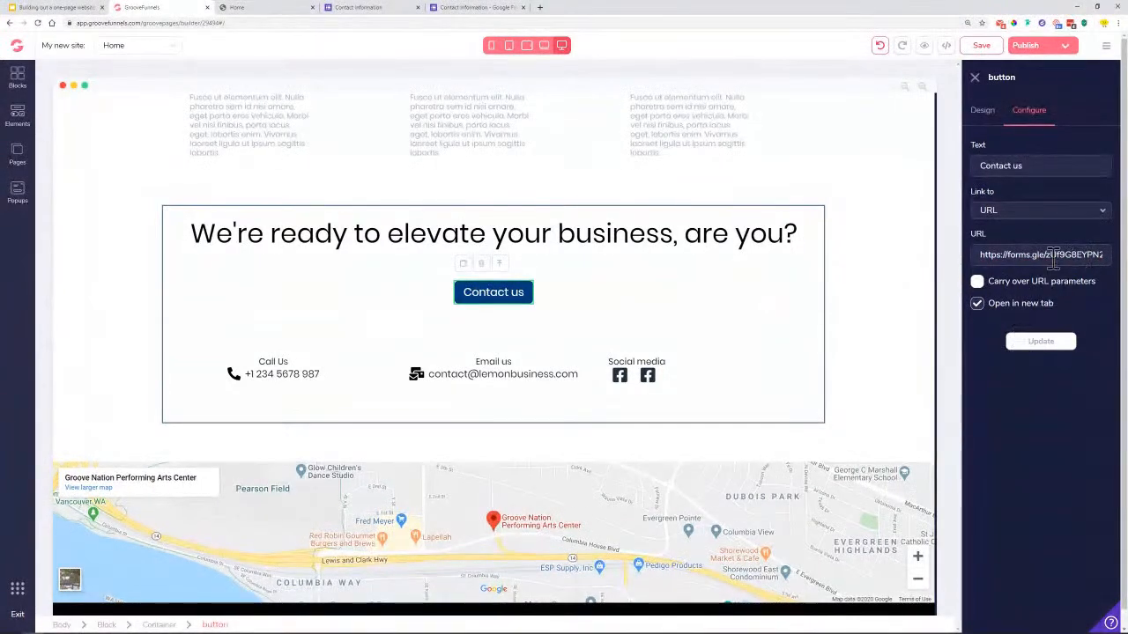
left_click_drag(996, 254, 1100, 255)
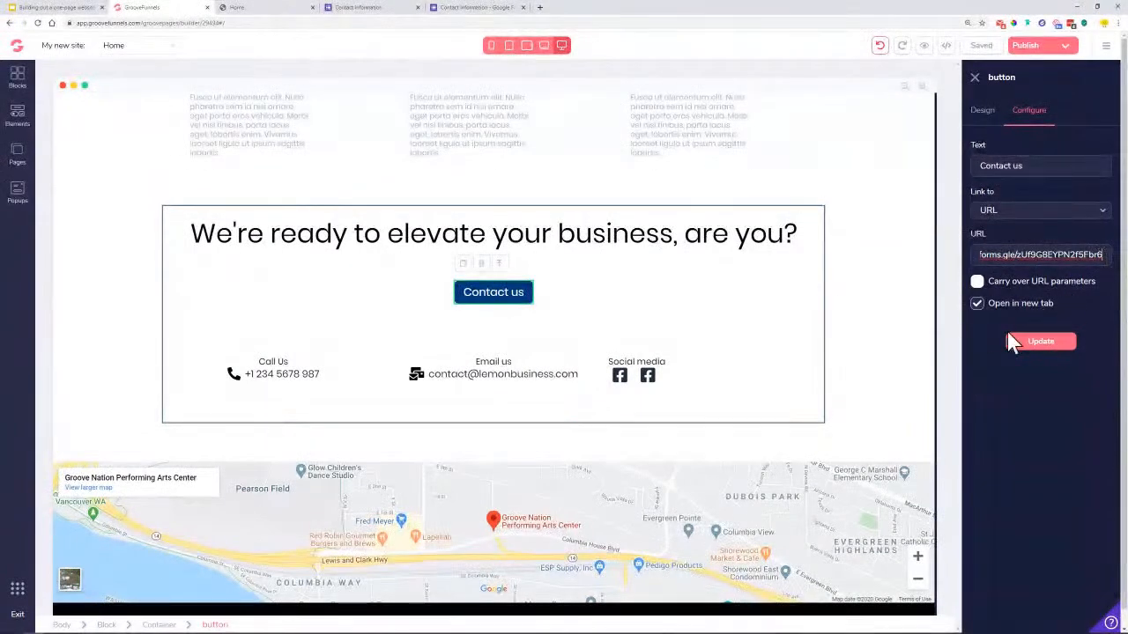
left_click(1050, 352)
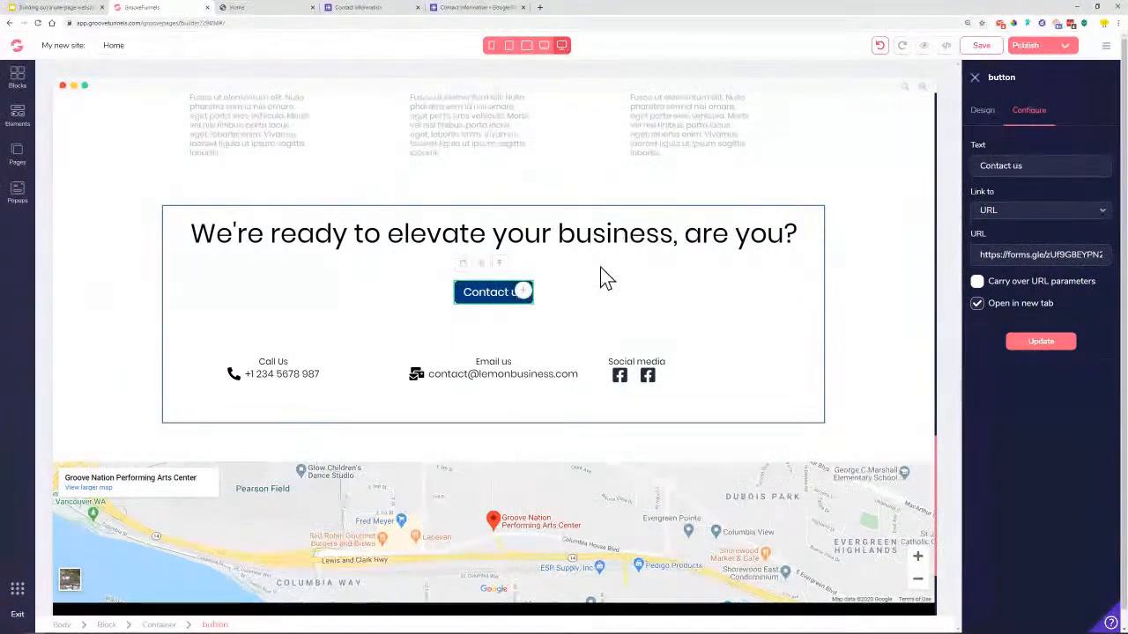
Link the hero Contact us button to the pasted forms.gle URL, then show the form's embed HTML
scroll(603, 278, "up", 6)
scroll(600, 269, "up", 8)
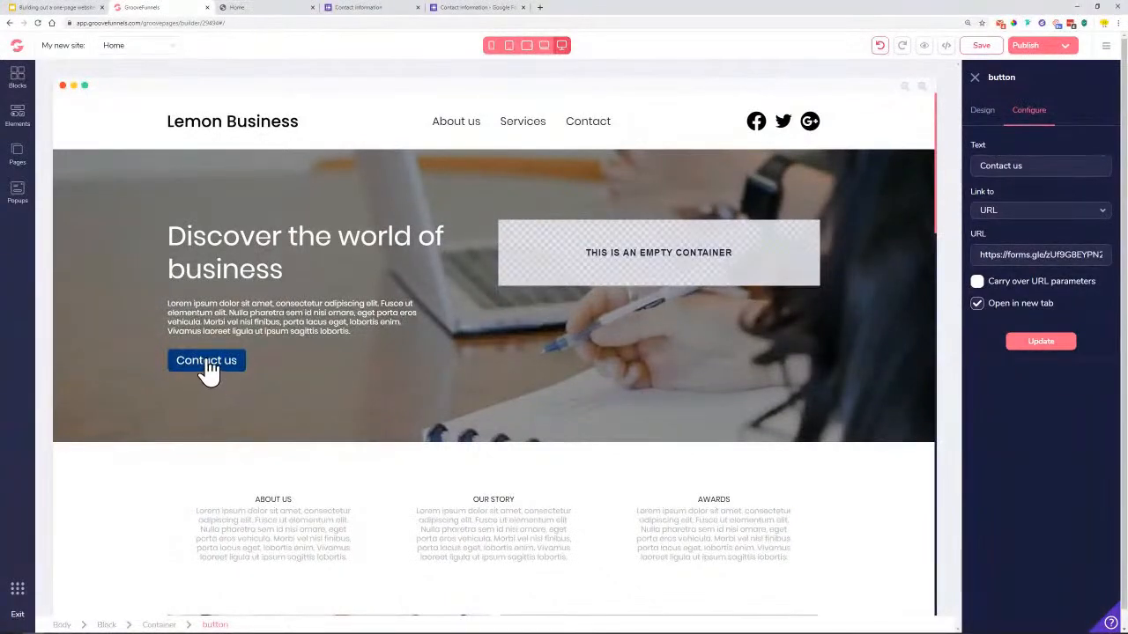
left_click(210, 372)
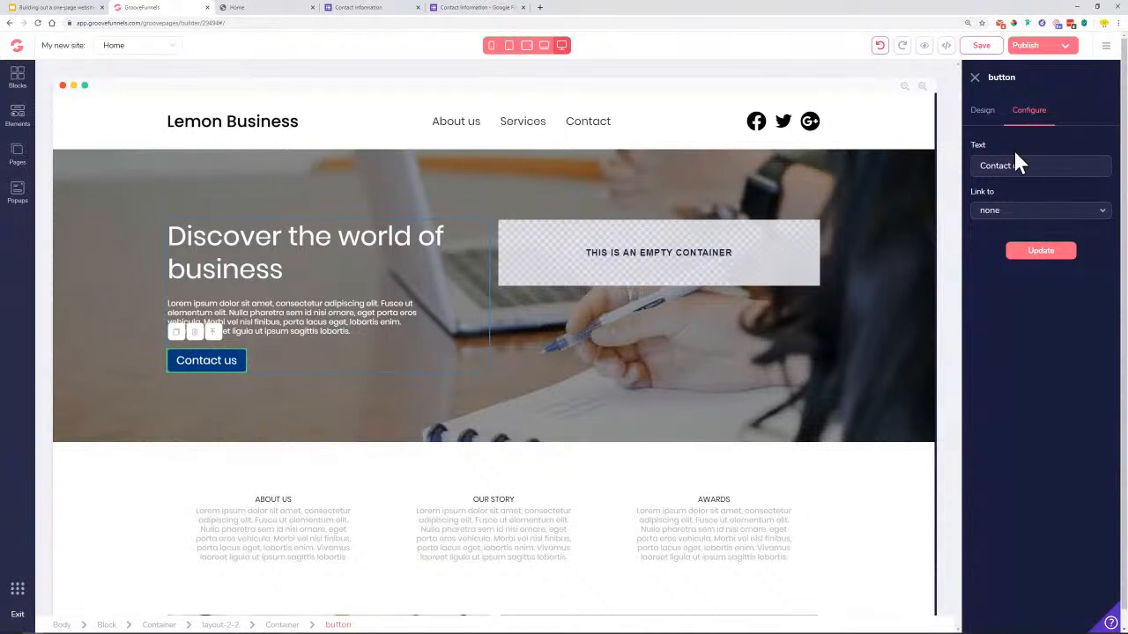
left_click(1002, 219)
left_click(999, 296)
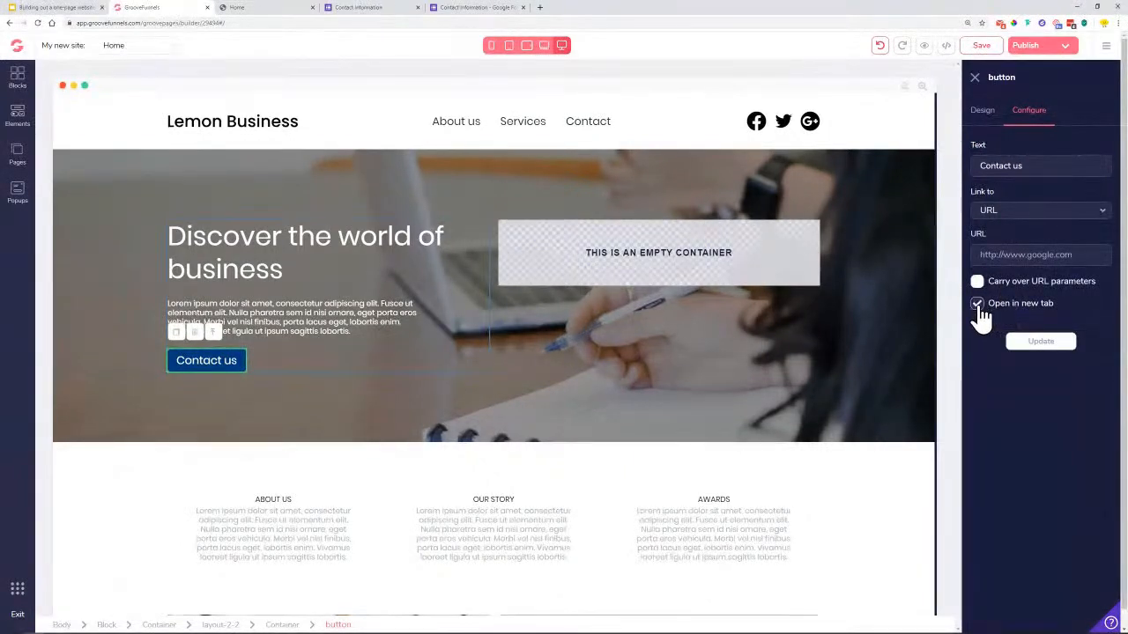
right_click(1009, 257)
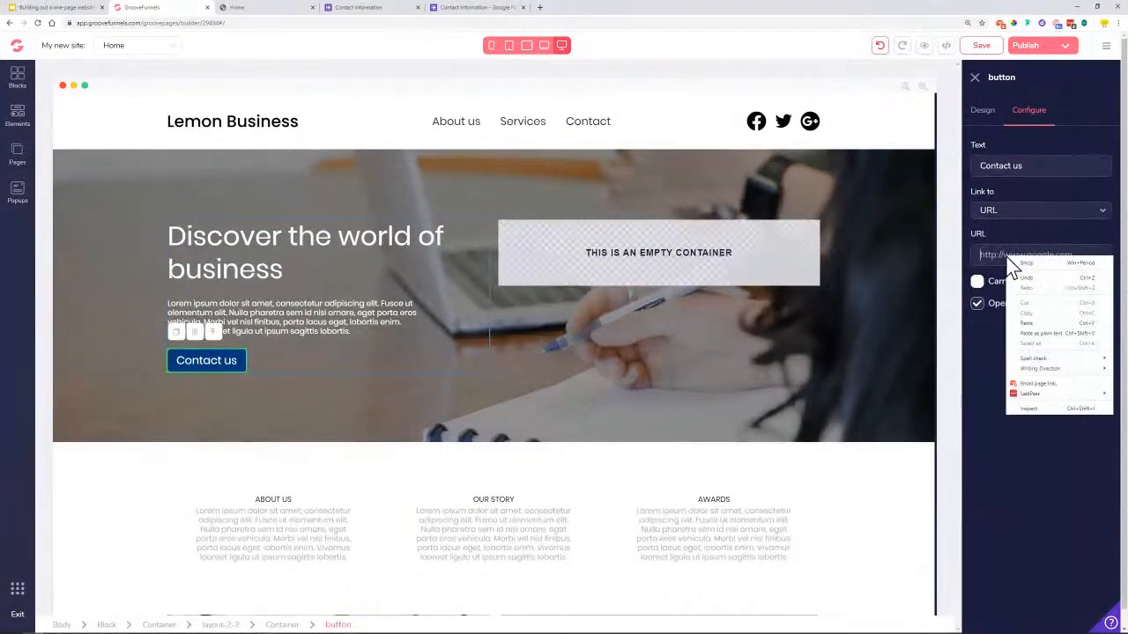
left_click(1029, 323)
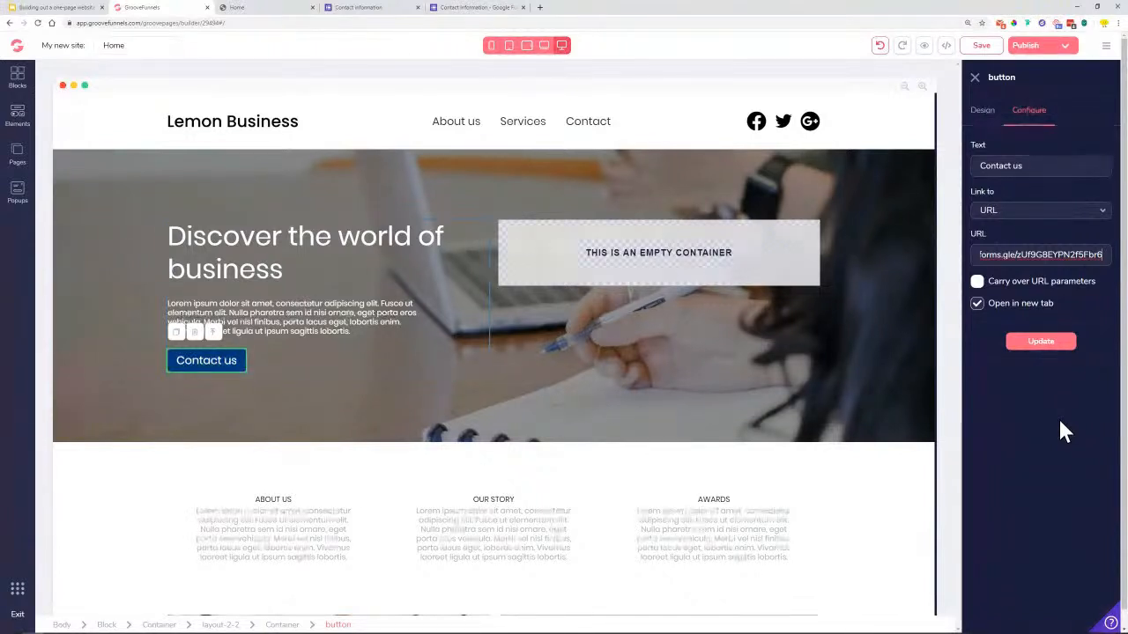
left_click(1044, 346)
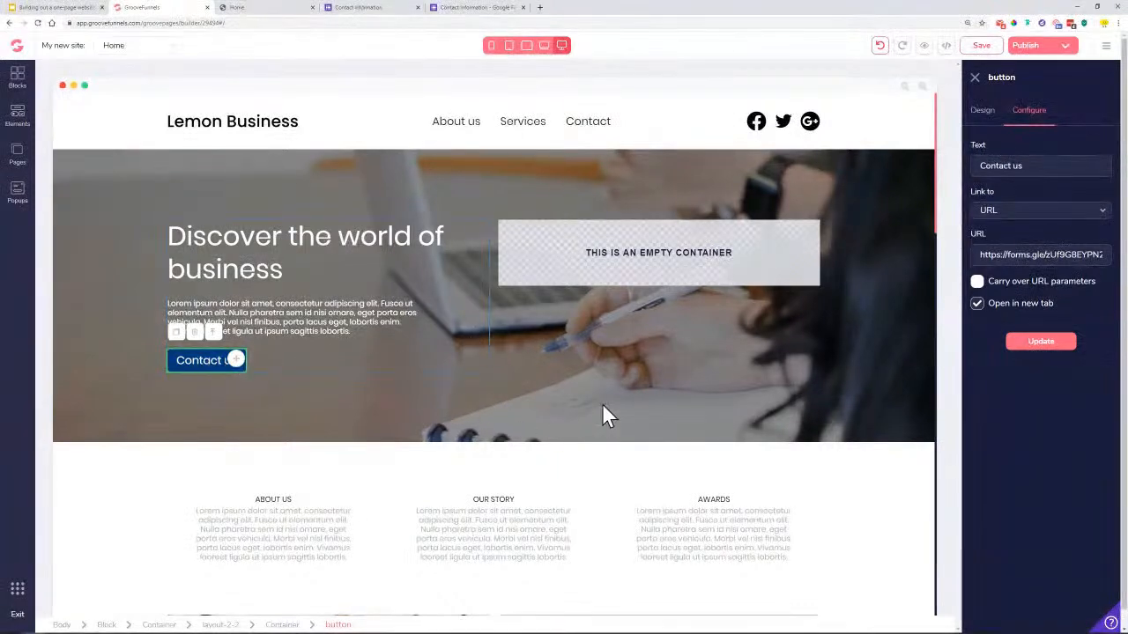
left_click(470, 8)
left_click(567, 113)
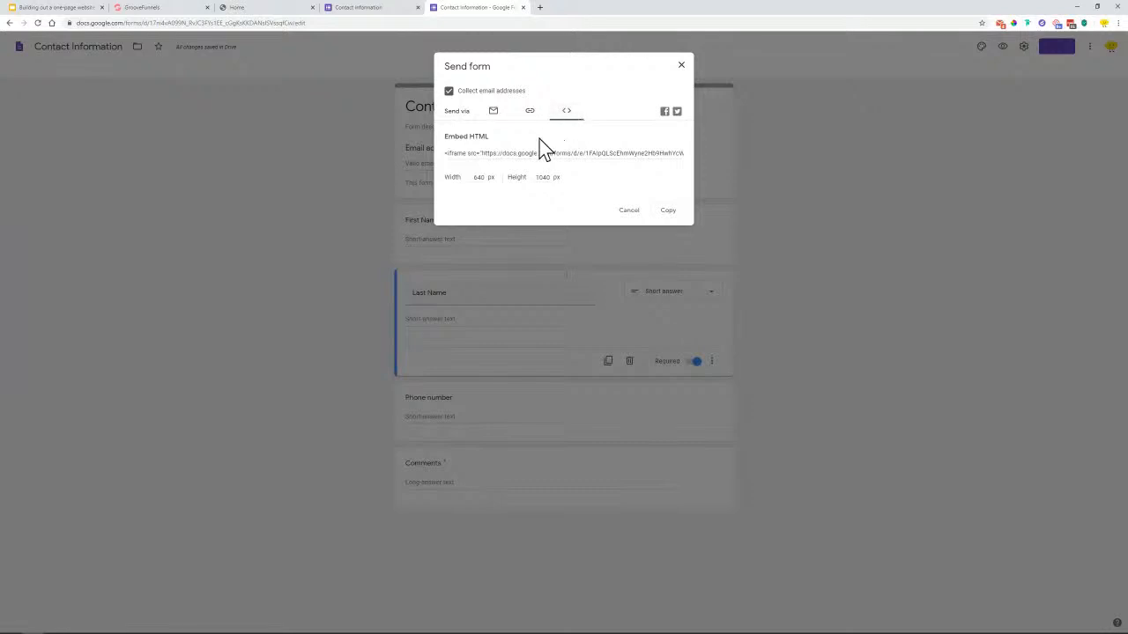
Copy the form's iframe embed code and go back to the GroovePages Pages list
left_click(449, 155)
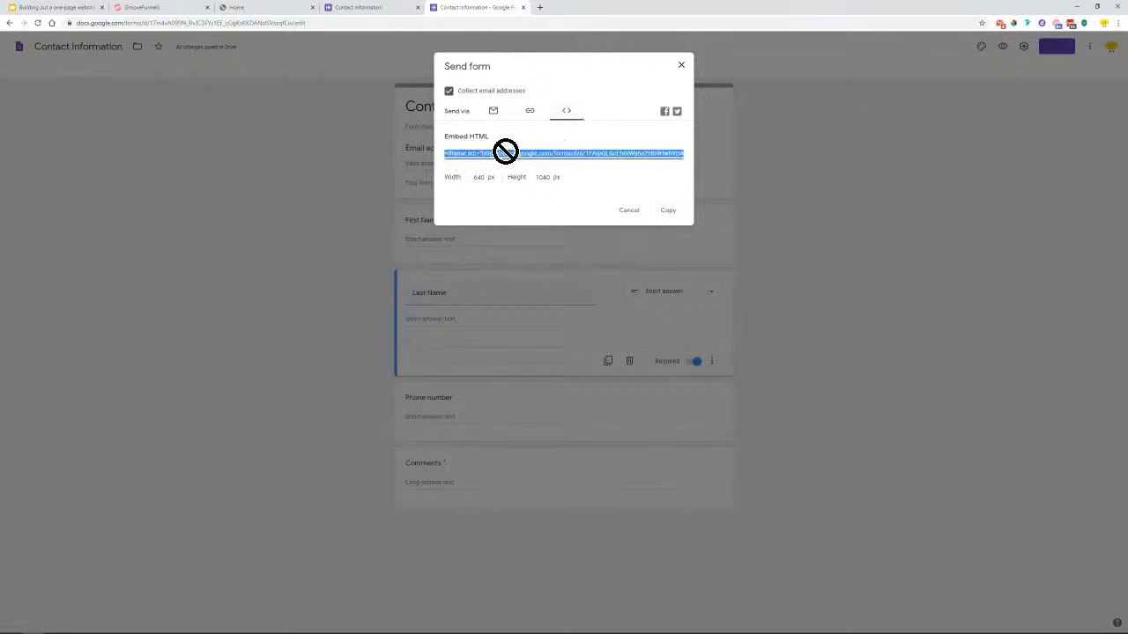
right_click(524, 158)
left_click(539, 163)
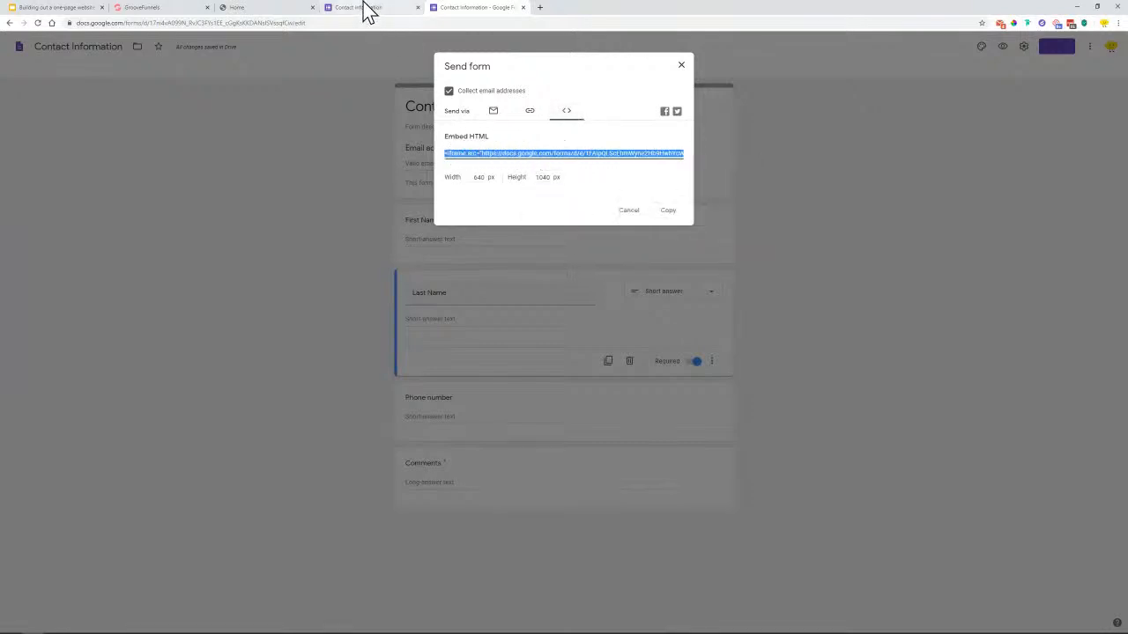
left_click(364, 8)
left_click(239, 8)
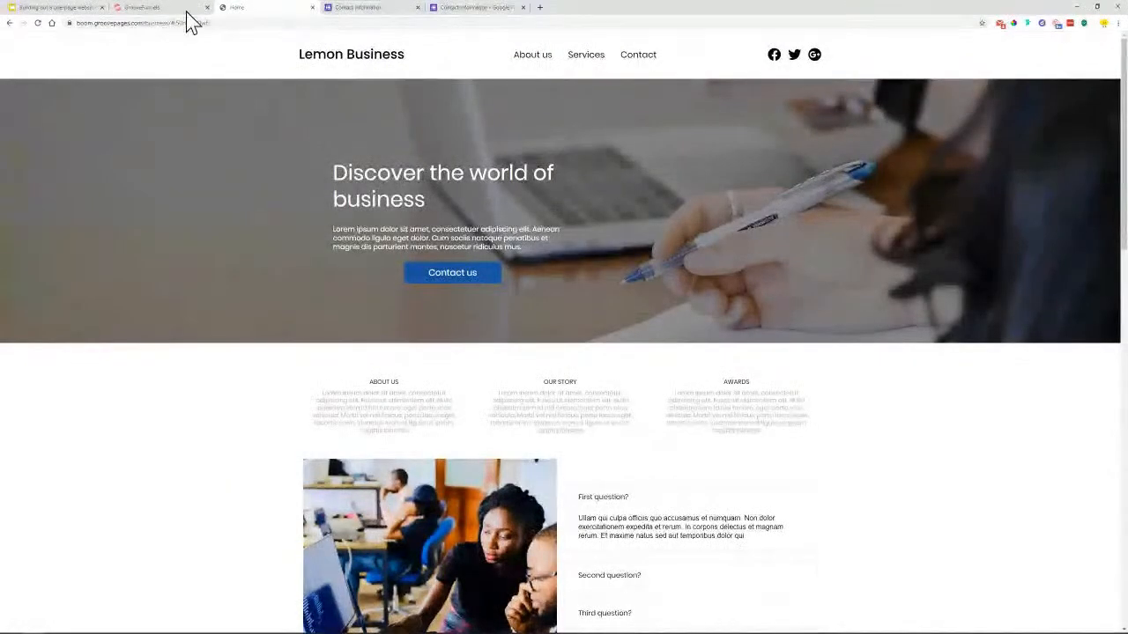
left_click(172, 8)
left_click(18, 154)
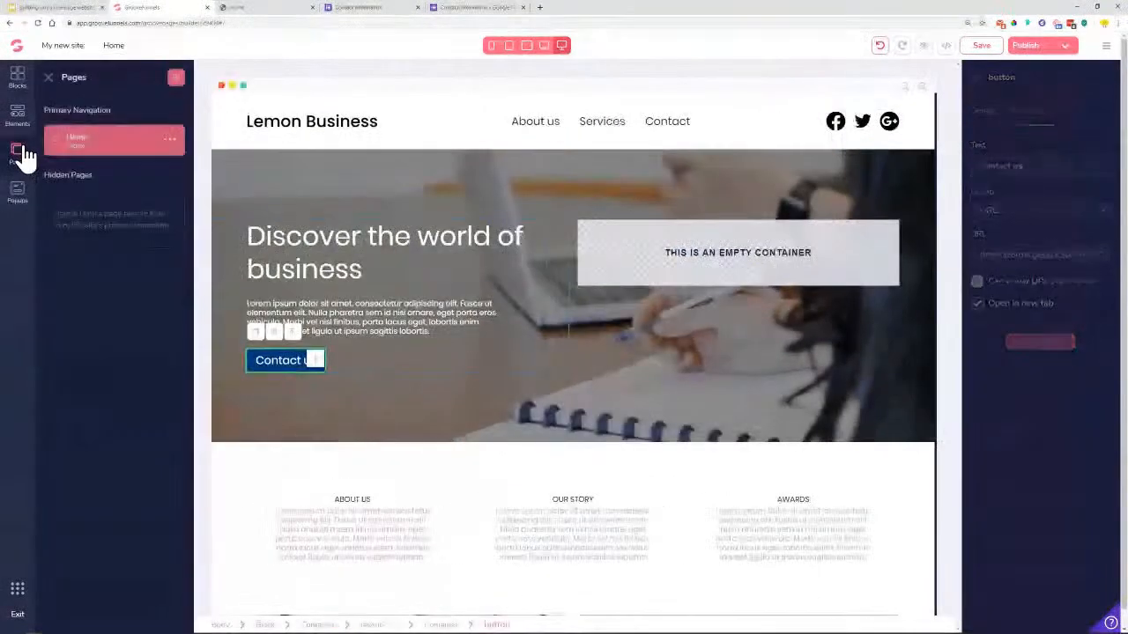
Create a blank Page 2 and place an Empty wireframe container at its top
left_click(176, 77)
left_click(98, 178)
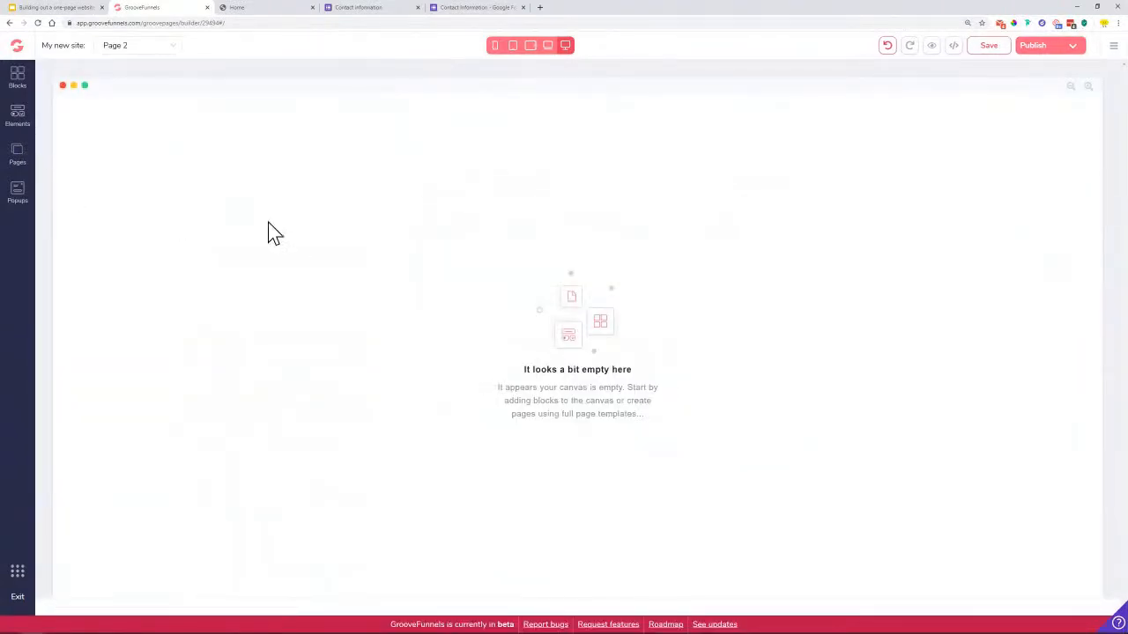
left_click(17, 77)
left_click(152, 110)
left_click(88, 143)
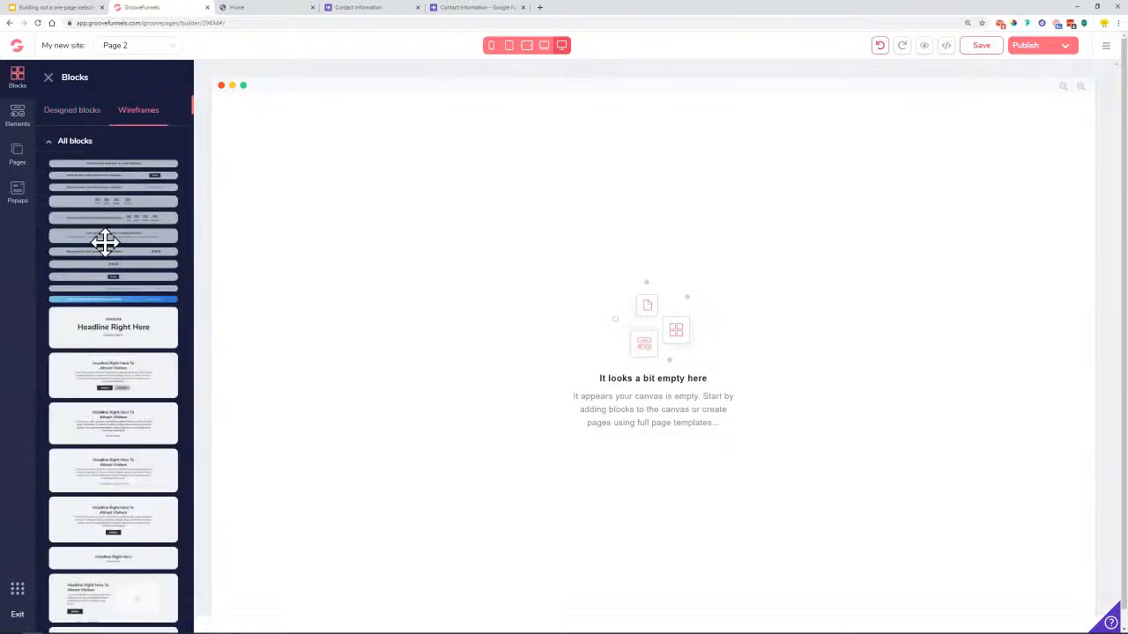
left_click(95, 143)
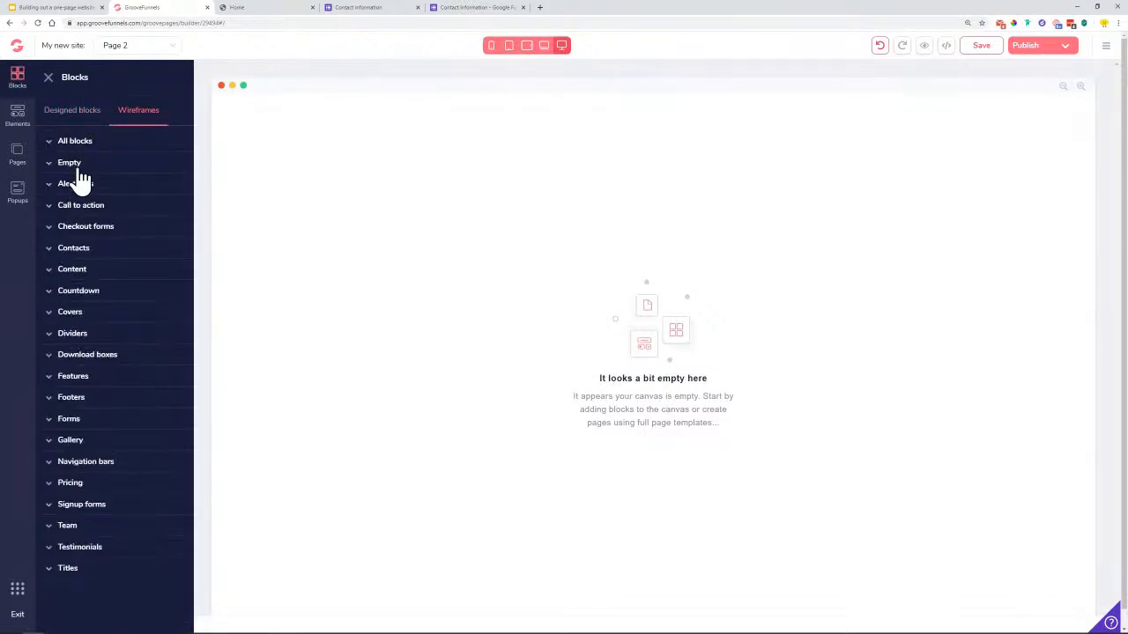
left_click(74, 163)
left_click_drag(83, 191, 427, 201)
Drag a Code Embed element into the empty container and open its source code
left_click(75, 185)
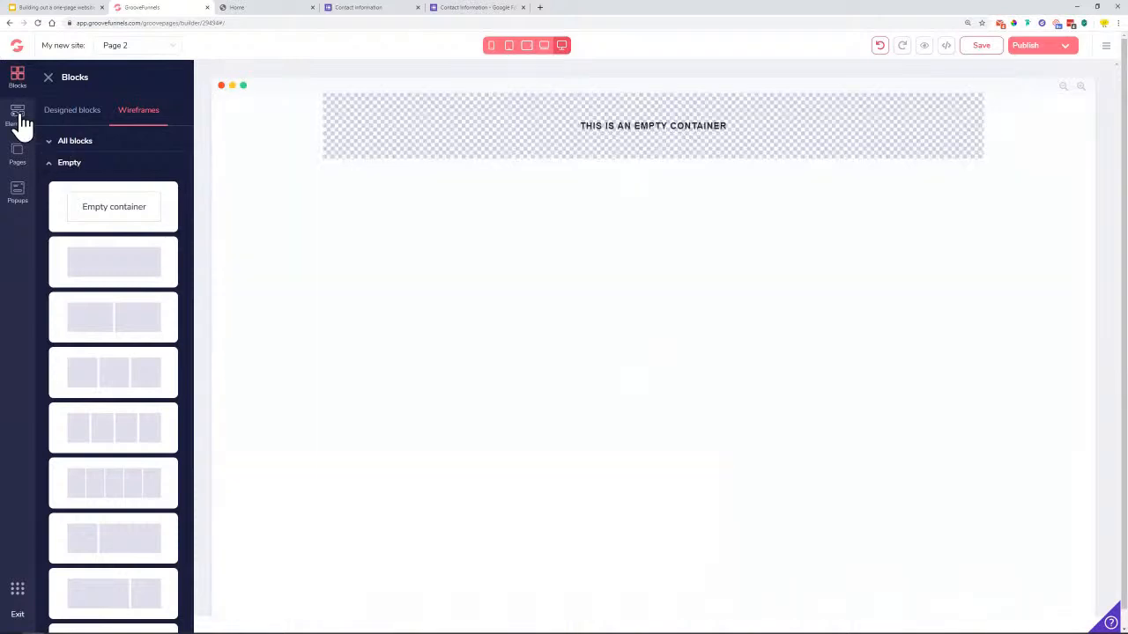
left_click(17, 114)
scroll(111, 301, "down", 10)
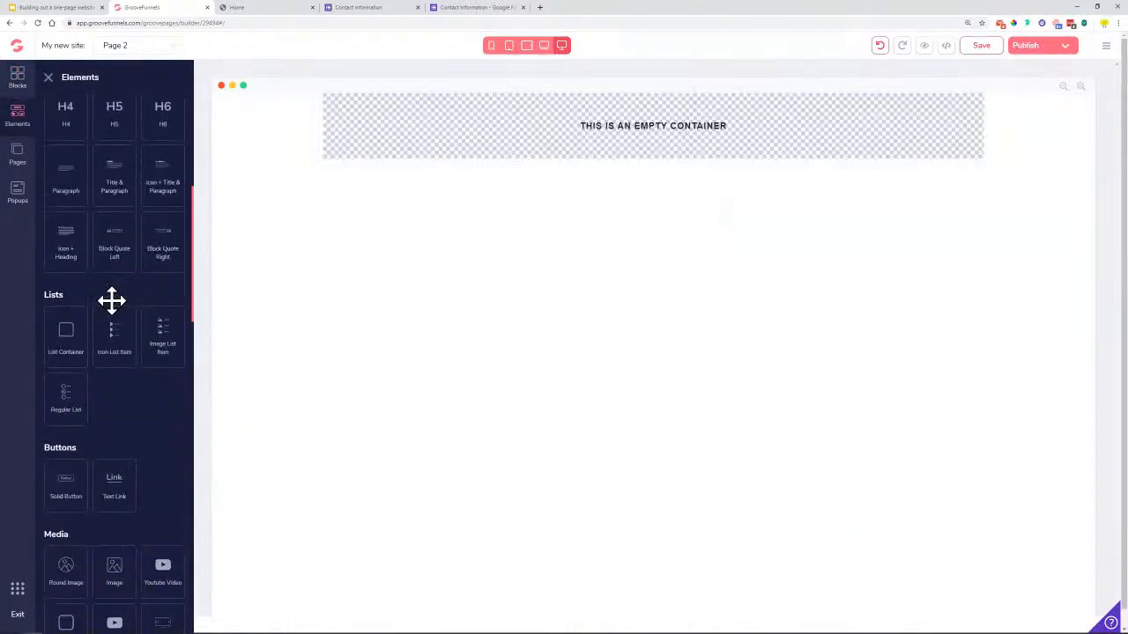
left_click_drag(114, 189, 479, 132)
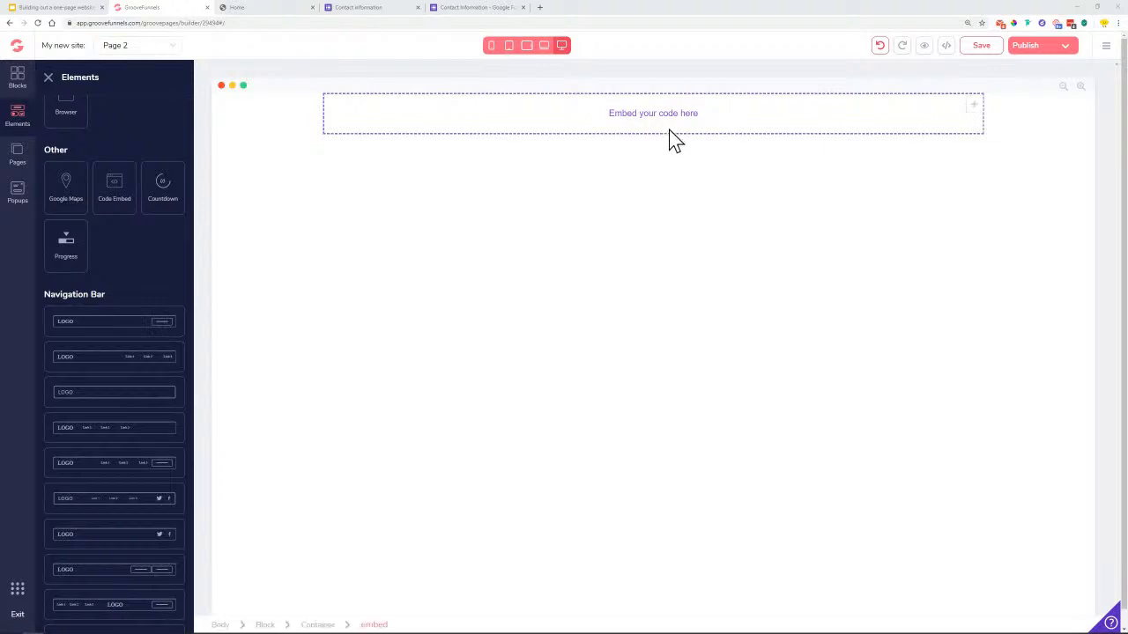
left_click(332, 111)
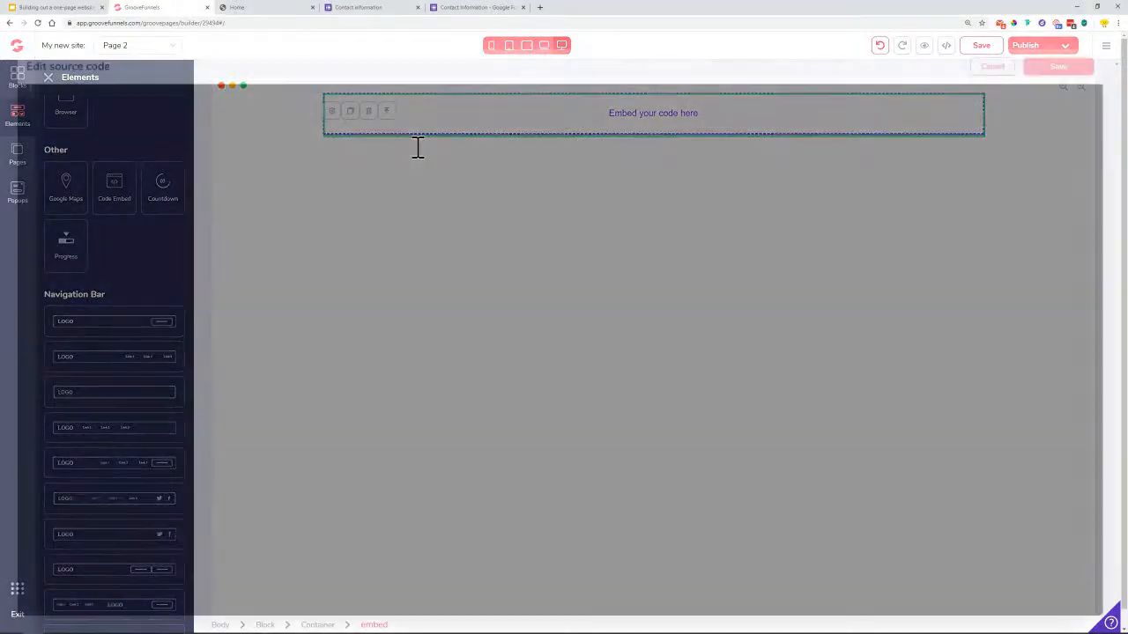
Paste the form code into the embed editor, cancel it, and save the site
right_click(111, 112)
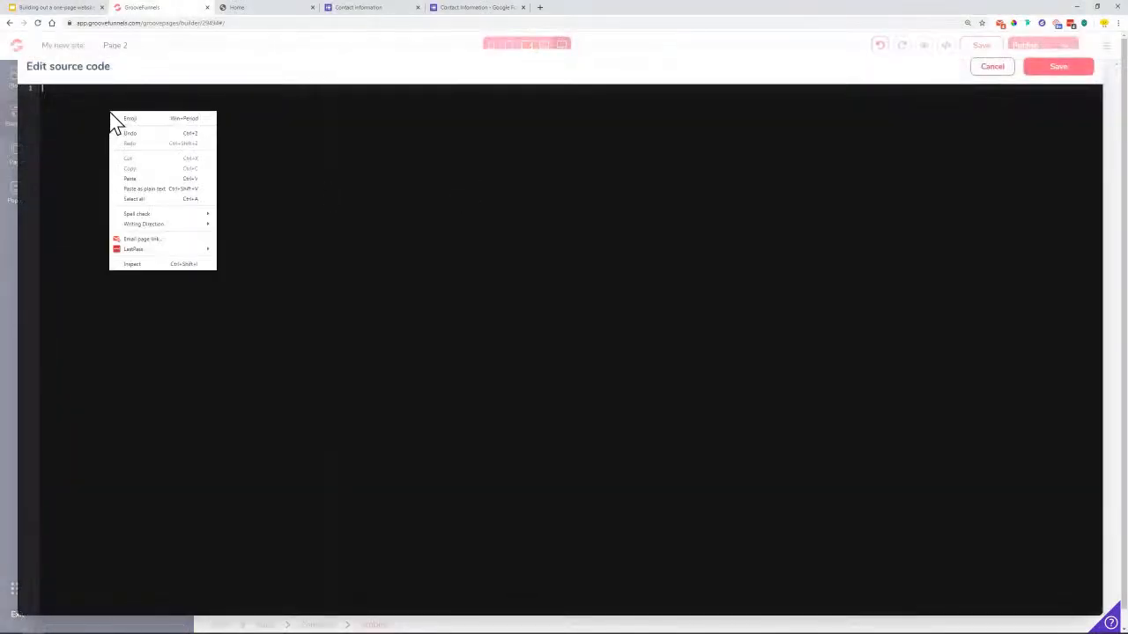
left_click(143, 180)
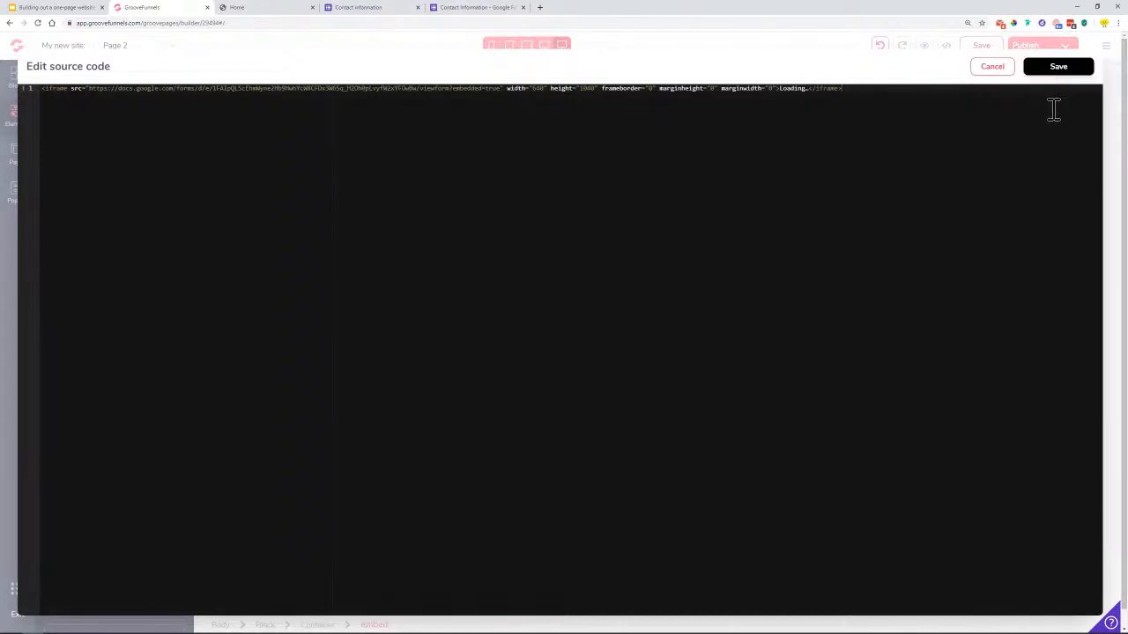
left_click(994, 69)
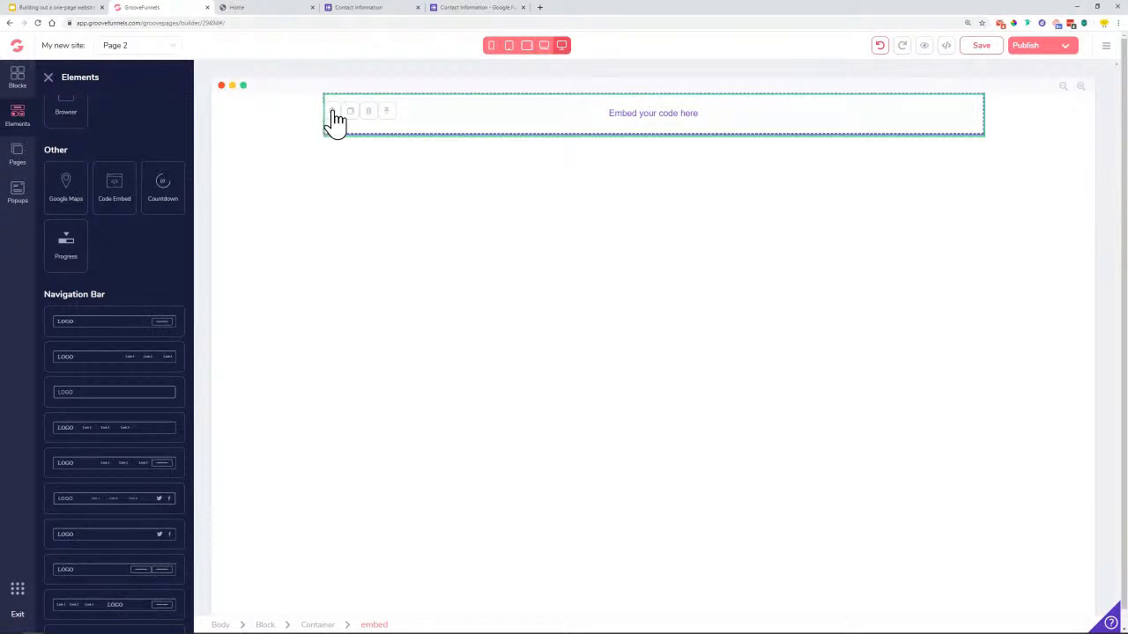
left_click(981, 45)
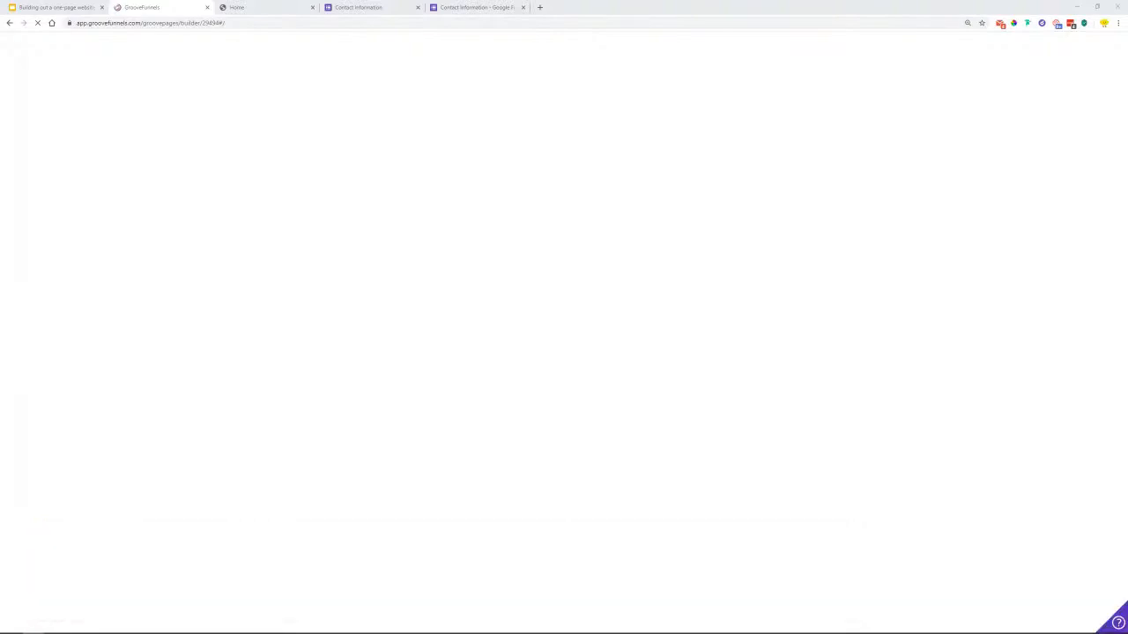
left_click(540, 8)
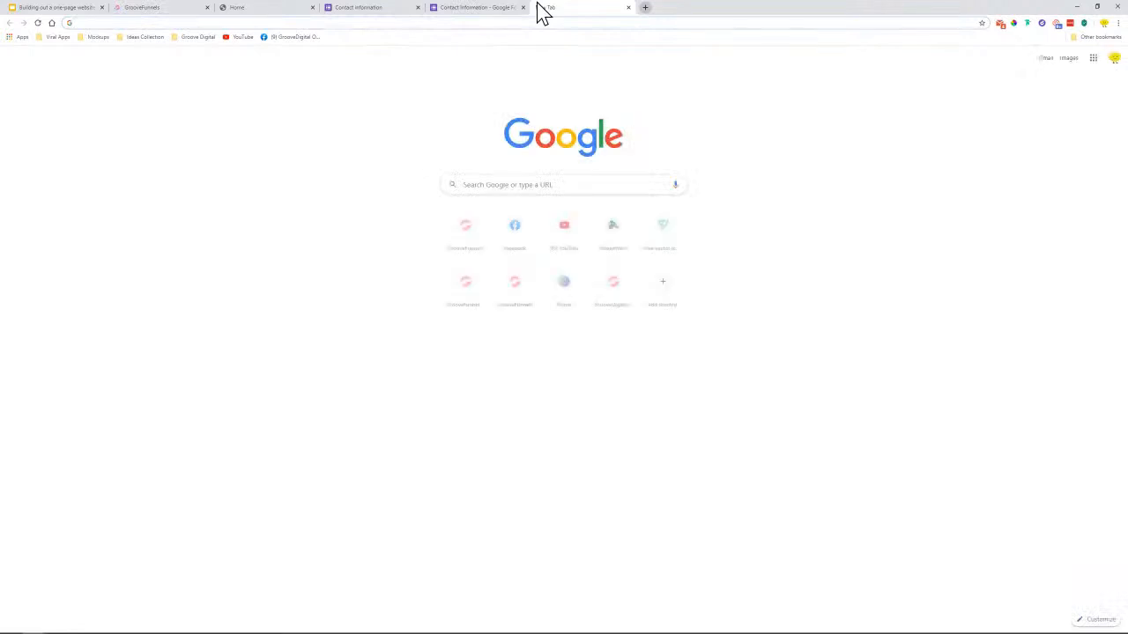
type("google forms")
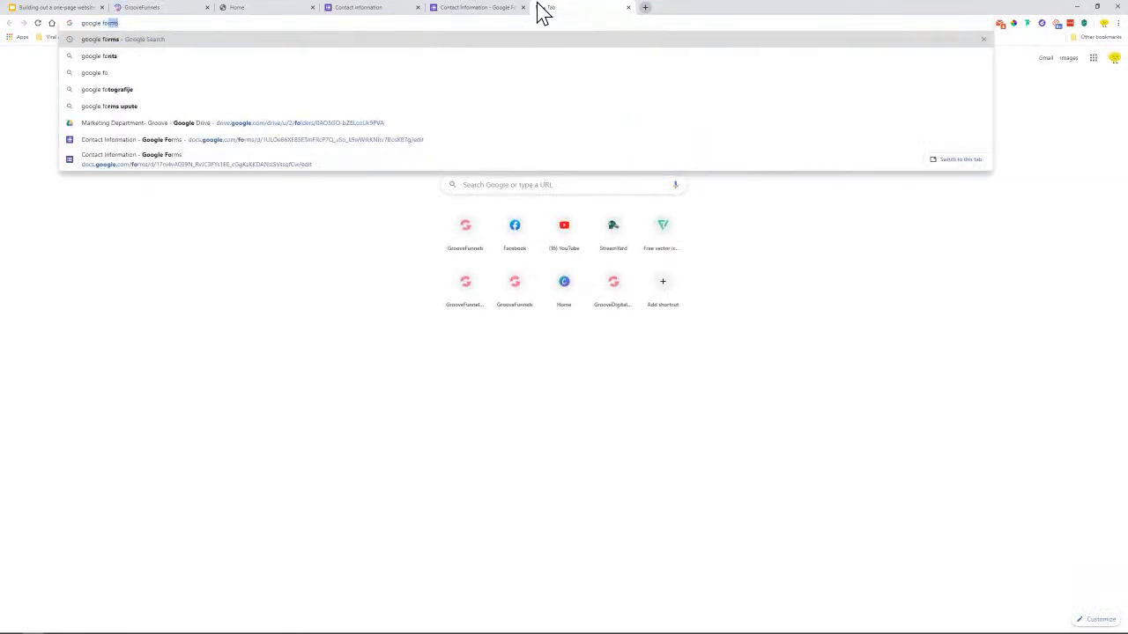
key("Return")
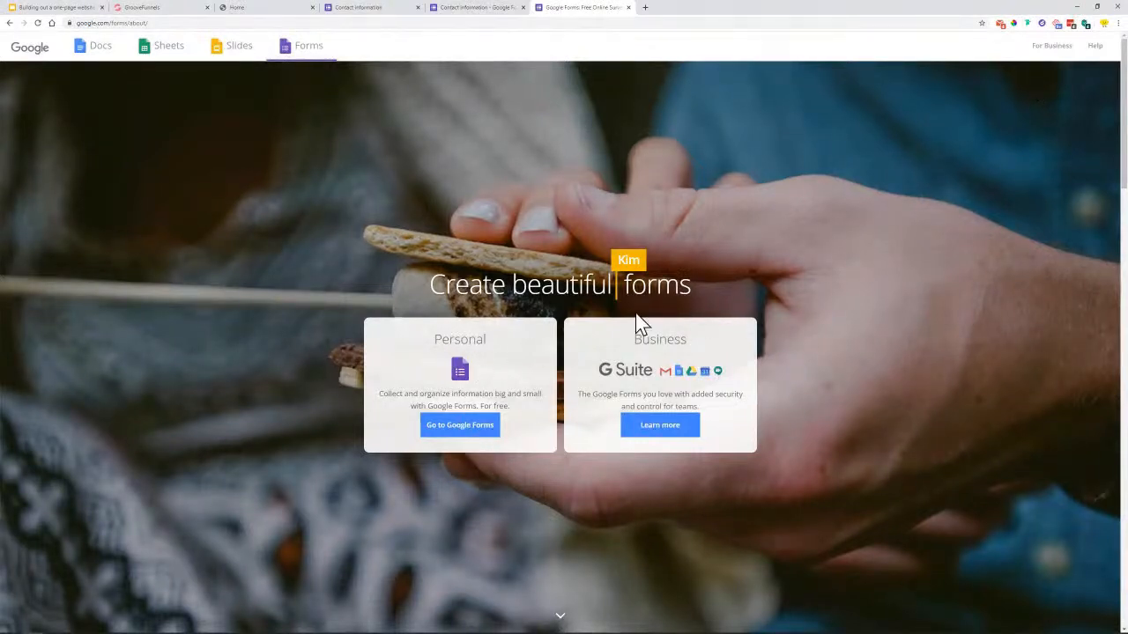
left_click(448, 432)
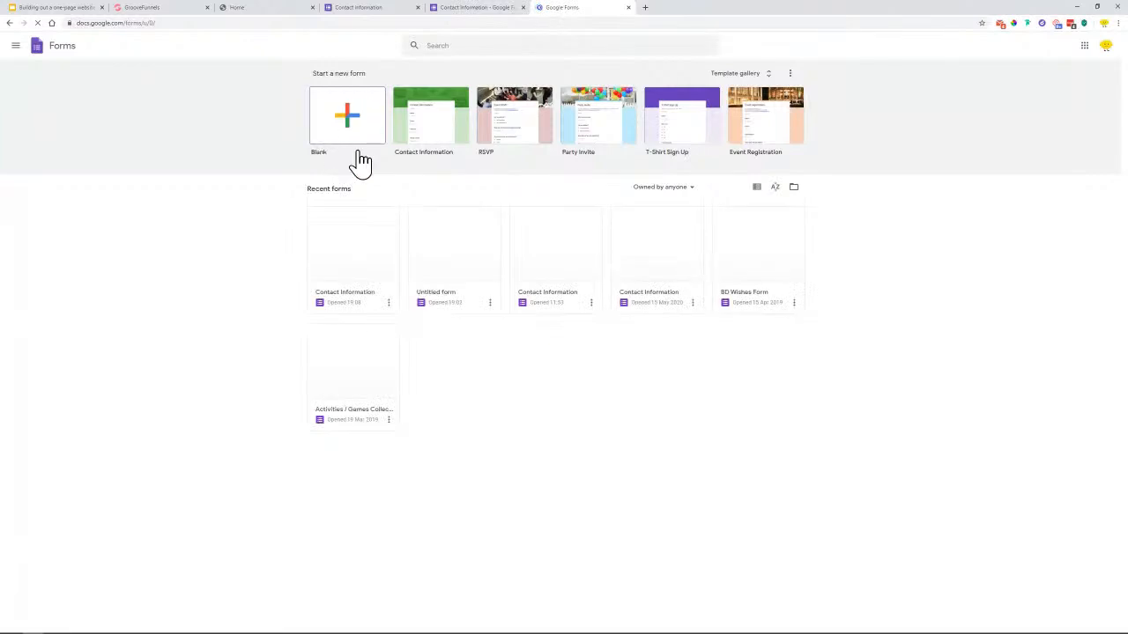
left_click(769, 75)
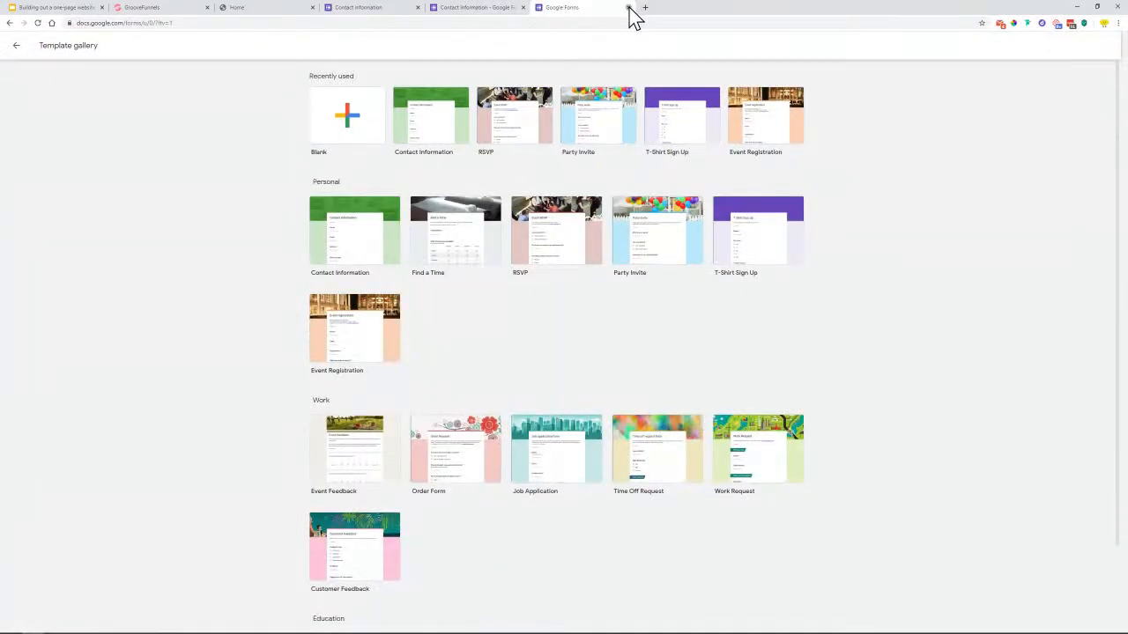
left_click(628, 8)
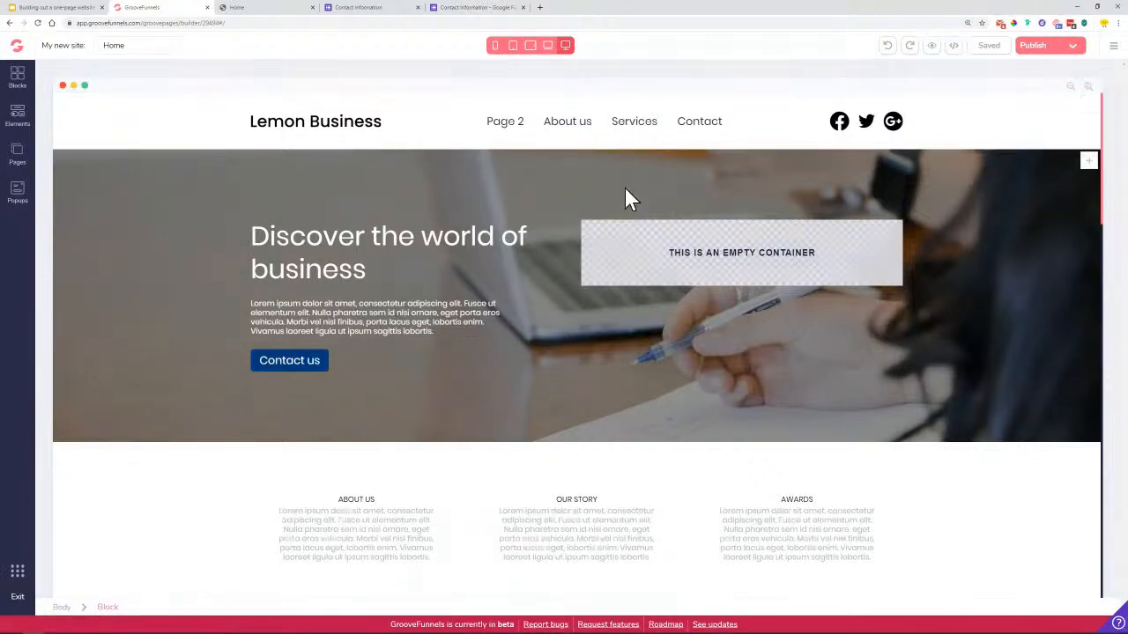
Paste the form iframe into Page 2's code embed, save the site, and preview Page 2
left_click(133, 49)
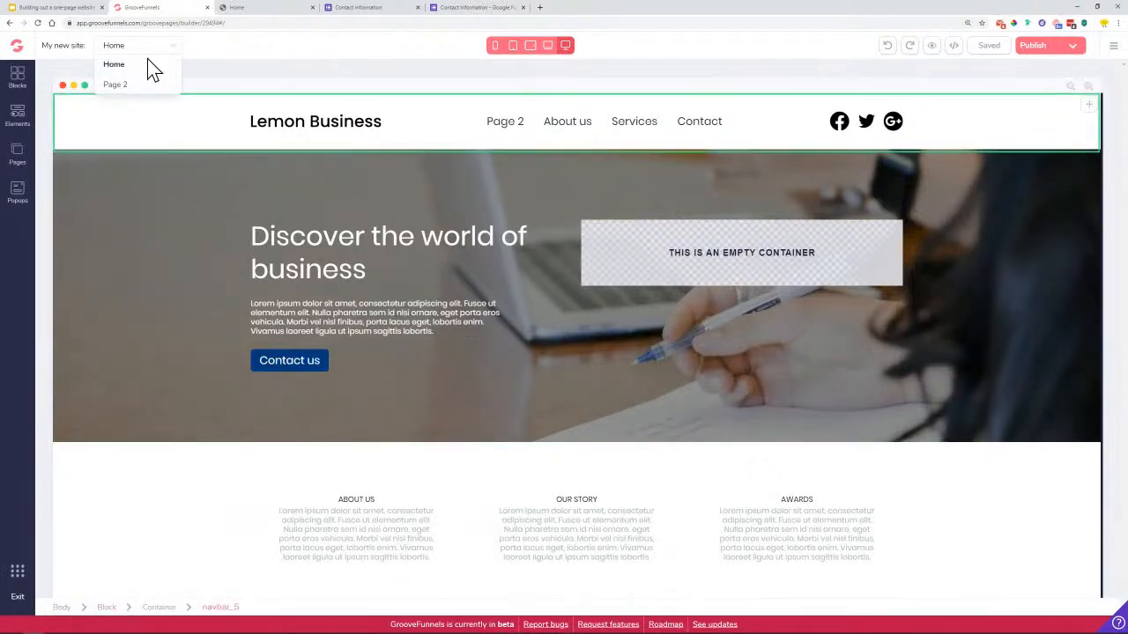
left_click(136, 86)
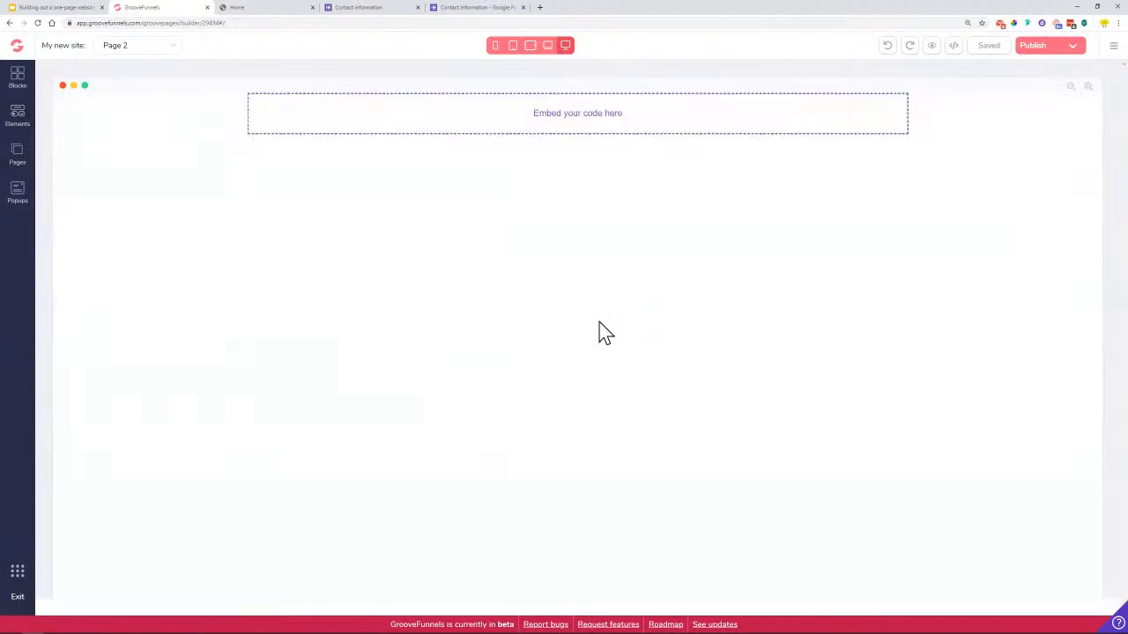
left_click(257, 113)
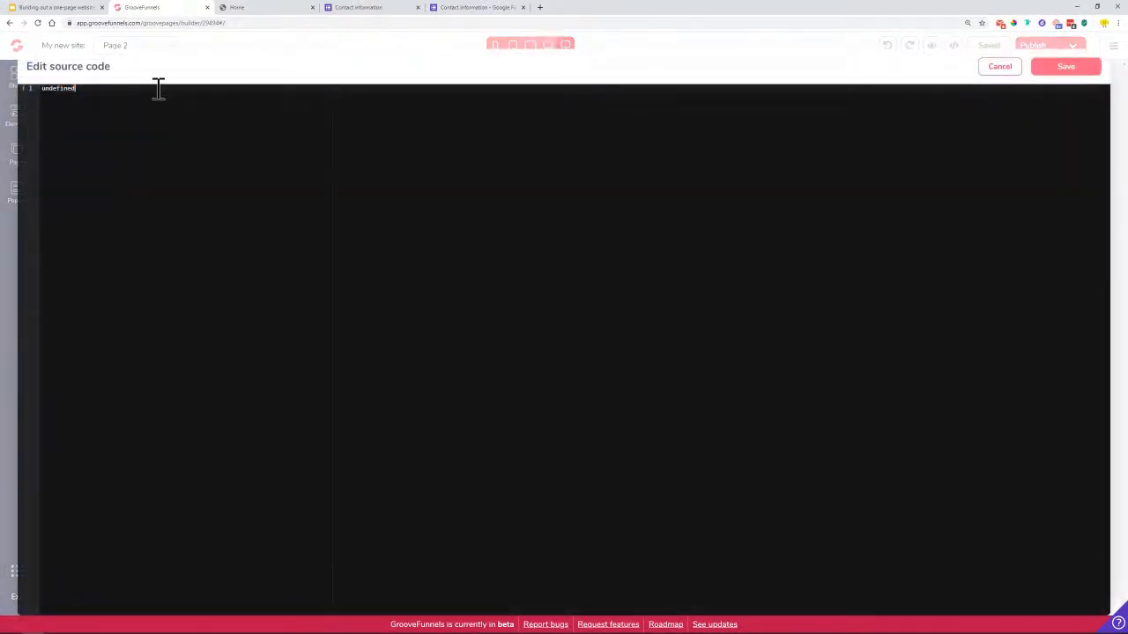
key("ctrl+v")
left_click(1058, 71)
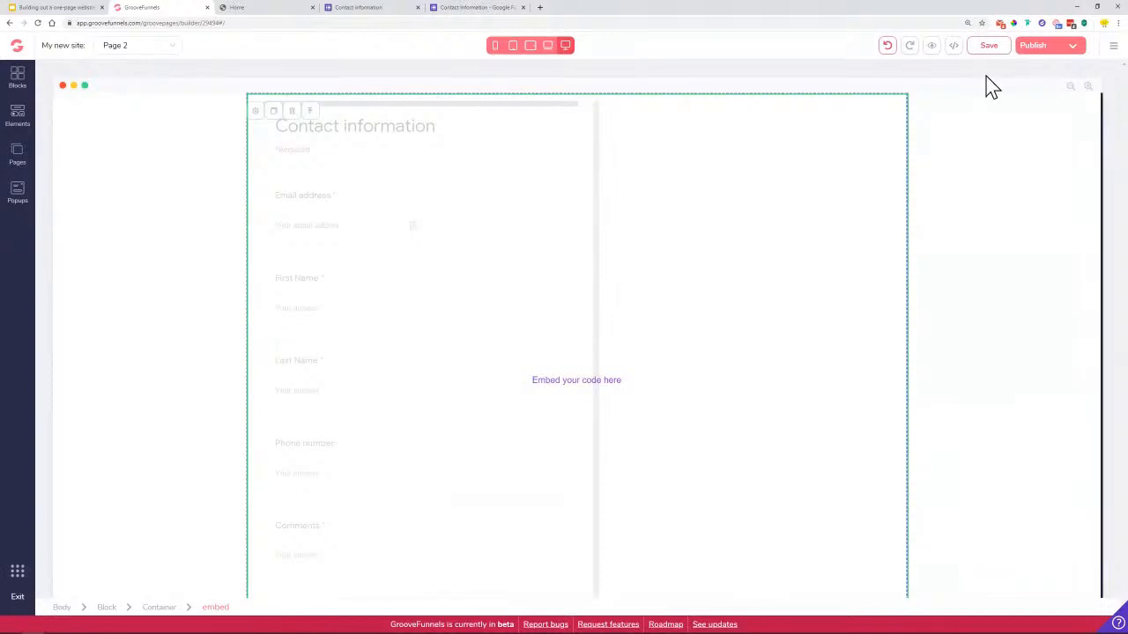
left_click(987, 45)
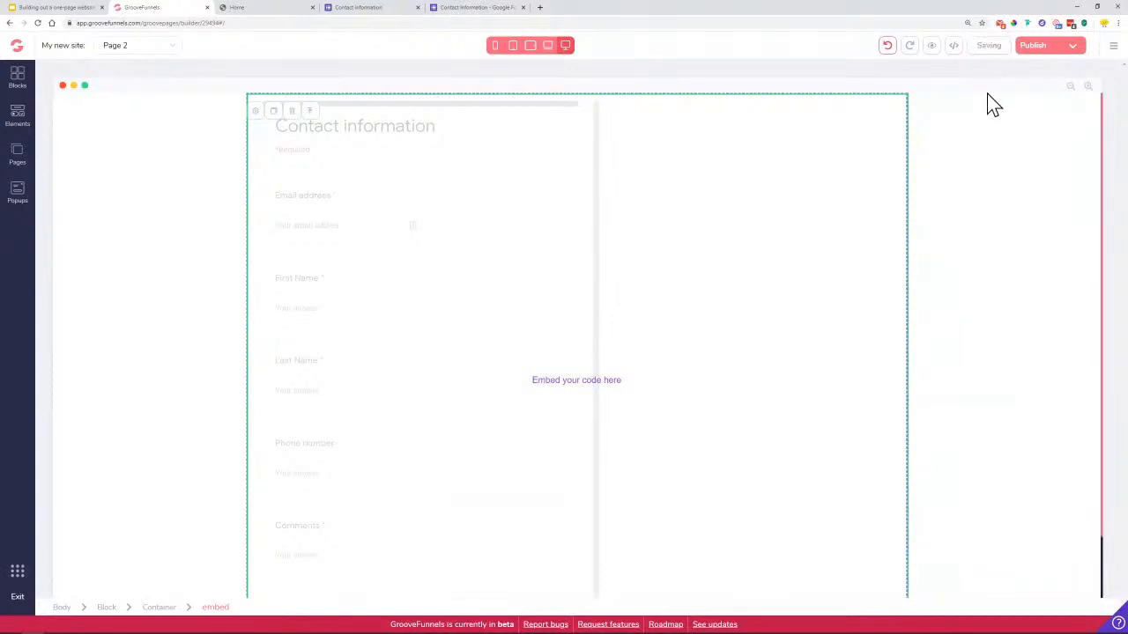
left_click(934, 46)
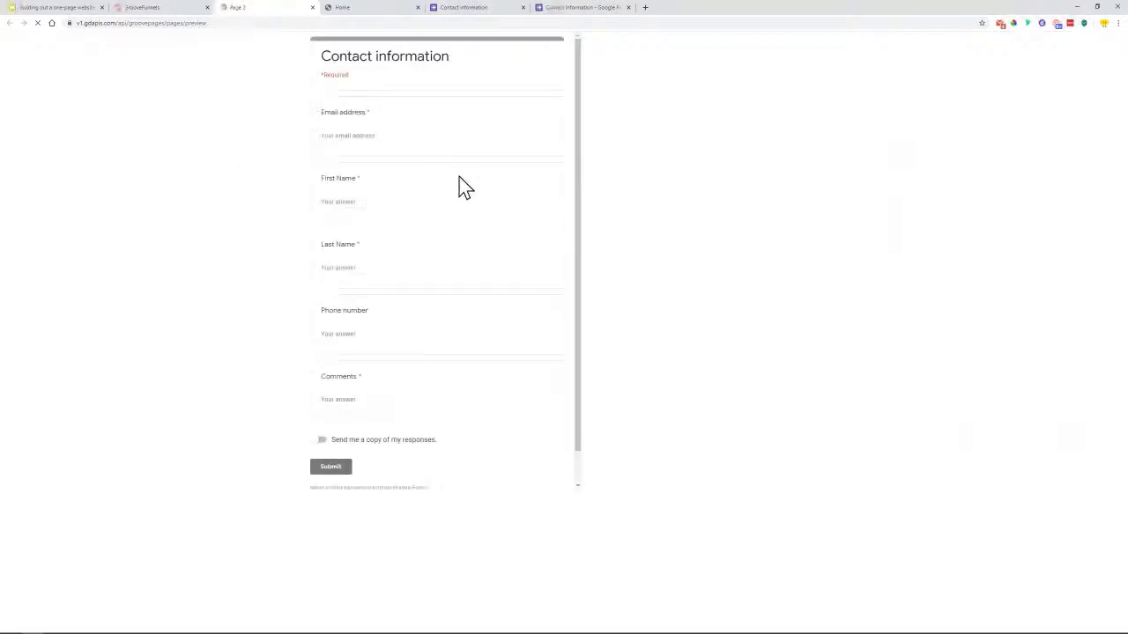
Scroll through the embedded Contact information form in the Page 2 preview, then return to Google Forms
scroll(537, 432, "down", 1)
scroll(529, 385, "up", 1)
scroll(529, 388, "down", 1)
scroll(529, 390, "up", 1)
scroll(527, 385, "down", 1)
scroll(528, 386, "up", 1)
scroll(527, 388, "down", 1)
scroll(526, 393, "up", 1)
scroll(526, 393, "down", 1)
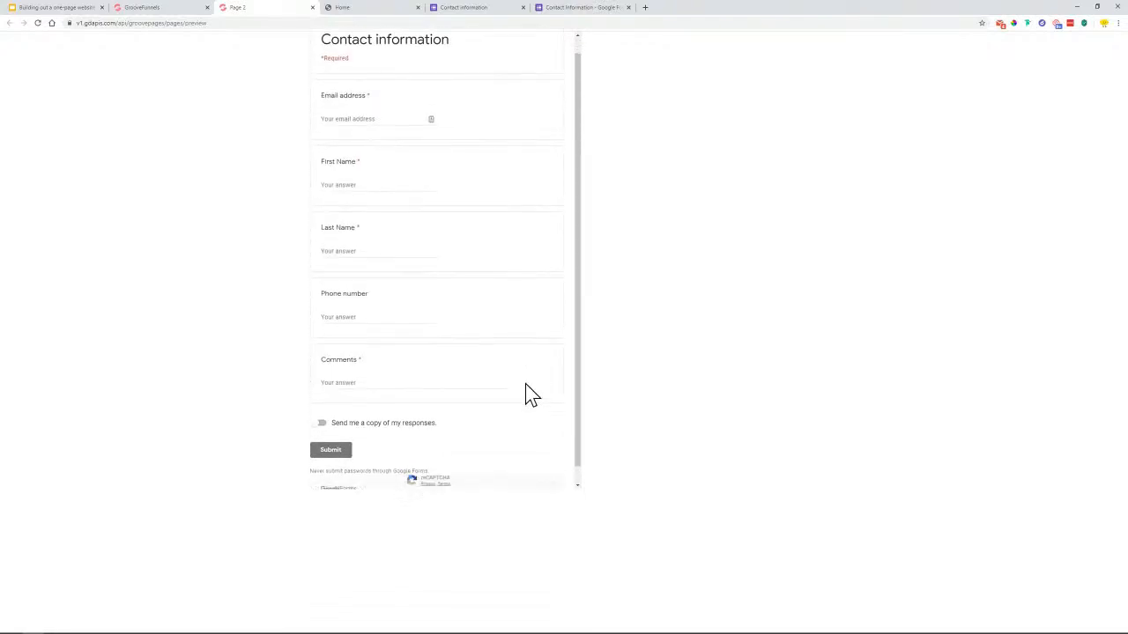
scroll(527, 394, "up", 1)
scroll(468, 234, "down", 1)
scroll(476, 233, "up", 1)
scroll(463, 233, "up", 1)
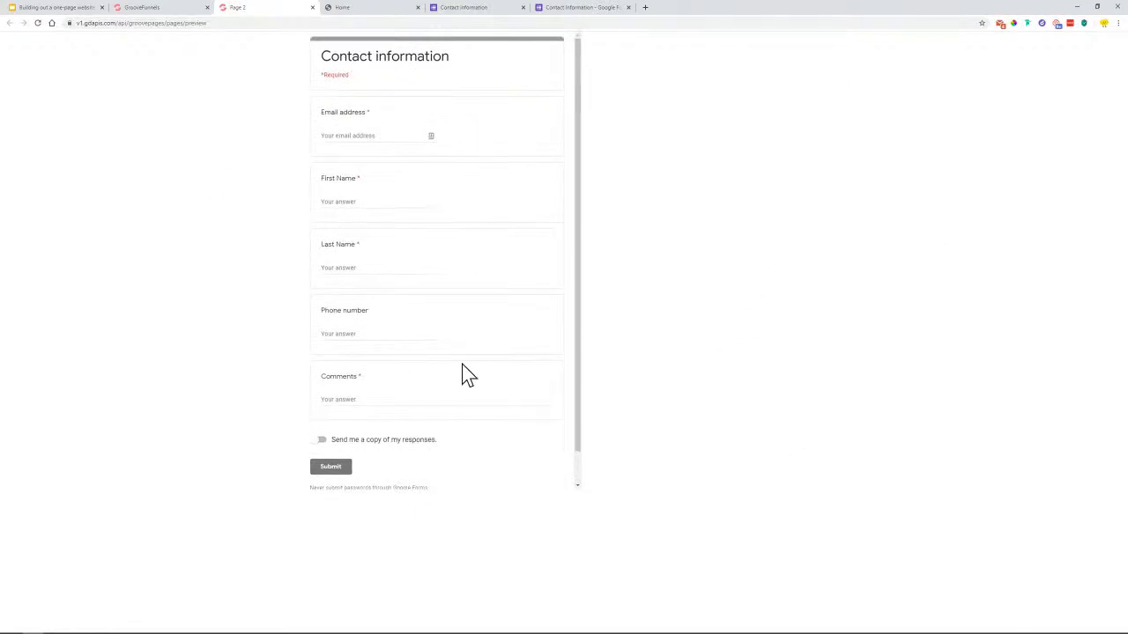
left_click(568, 4)
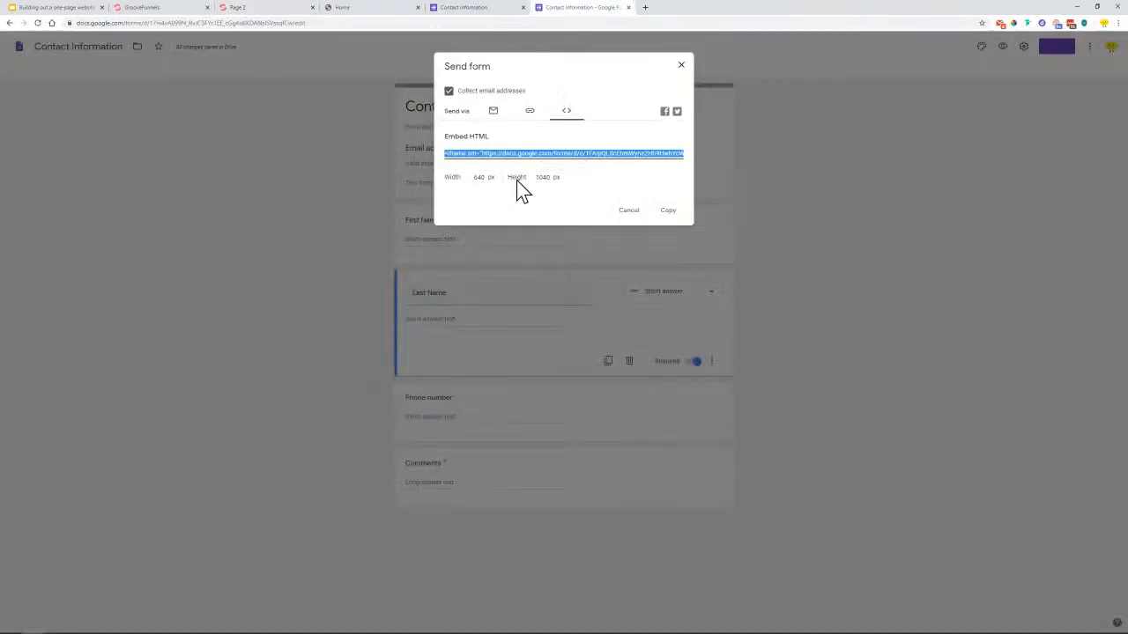
Close the Send form dialog and delete the form embed from Page 2
left_click(680, 66)
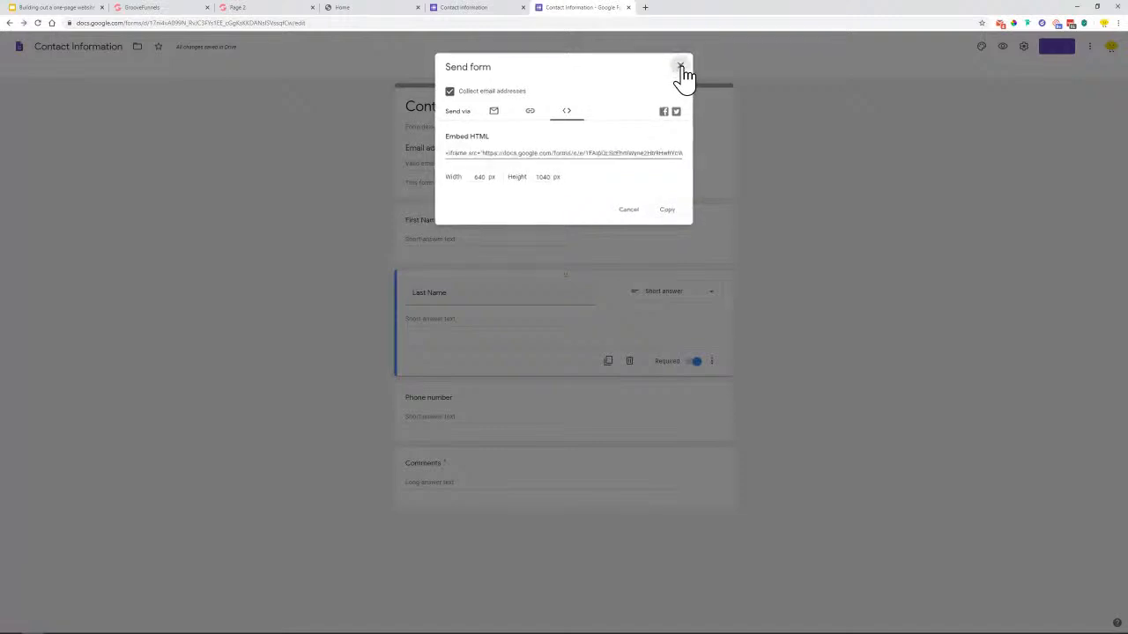
left_click(159, 9)
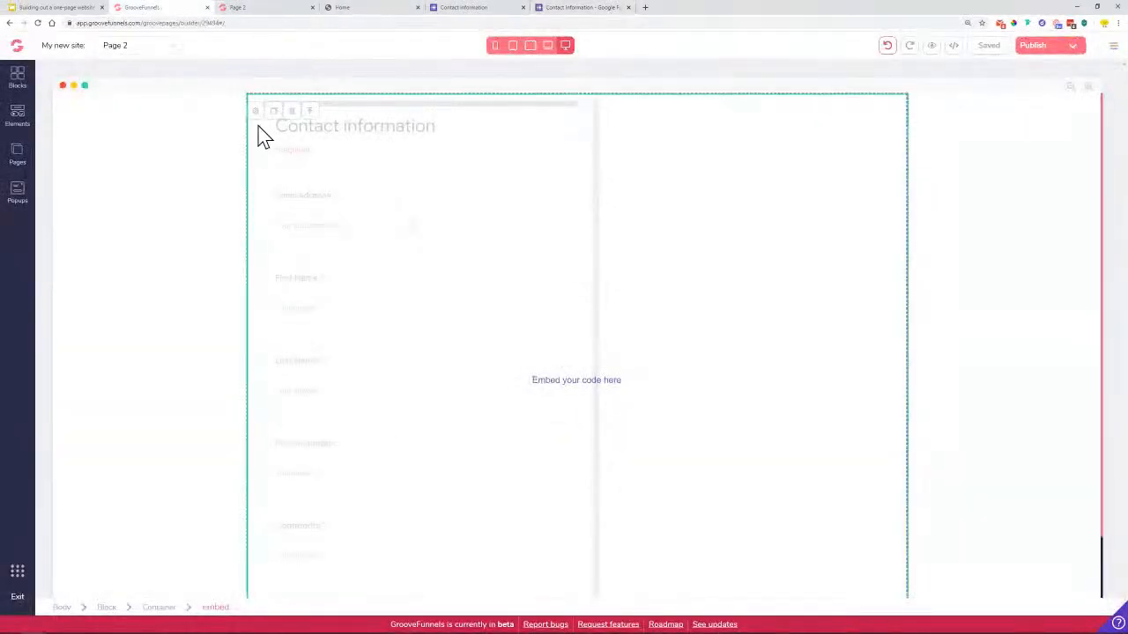
left_click(291, 111)
left_click(577, 350)
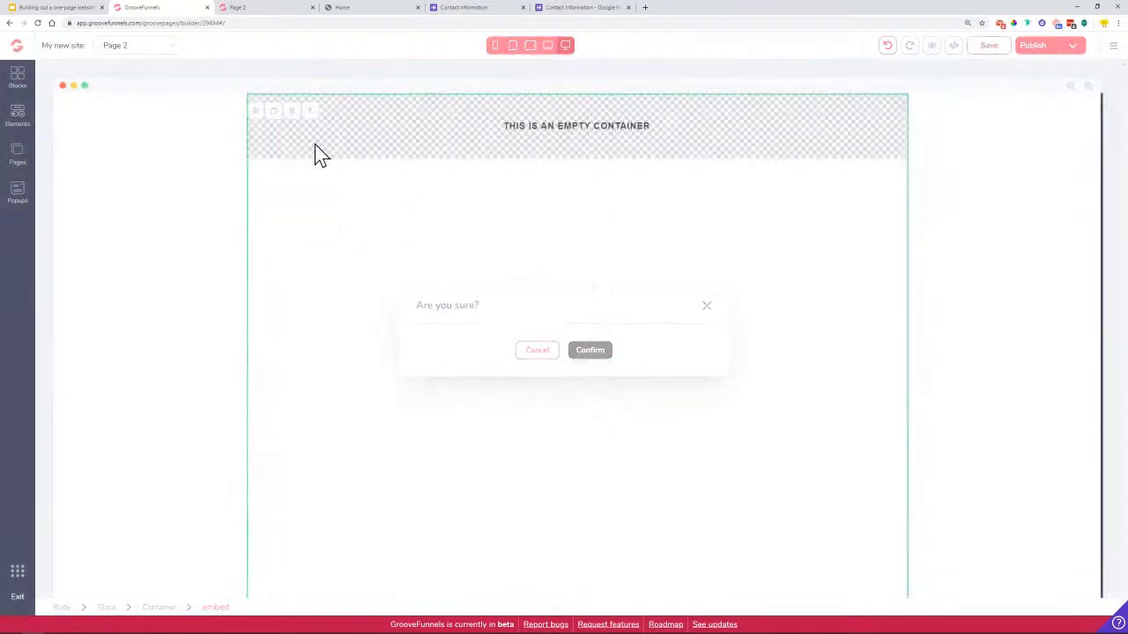
Switch to editing the Home page and select its Contact us button
left_click(164, 53)
left_click(148, 67)
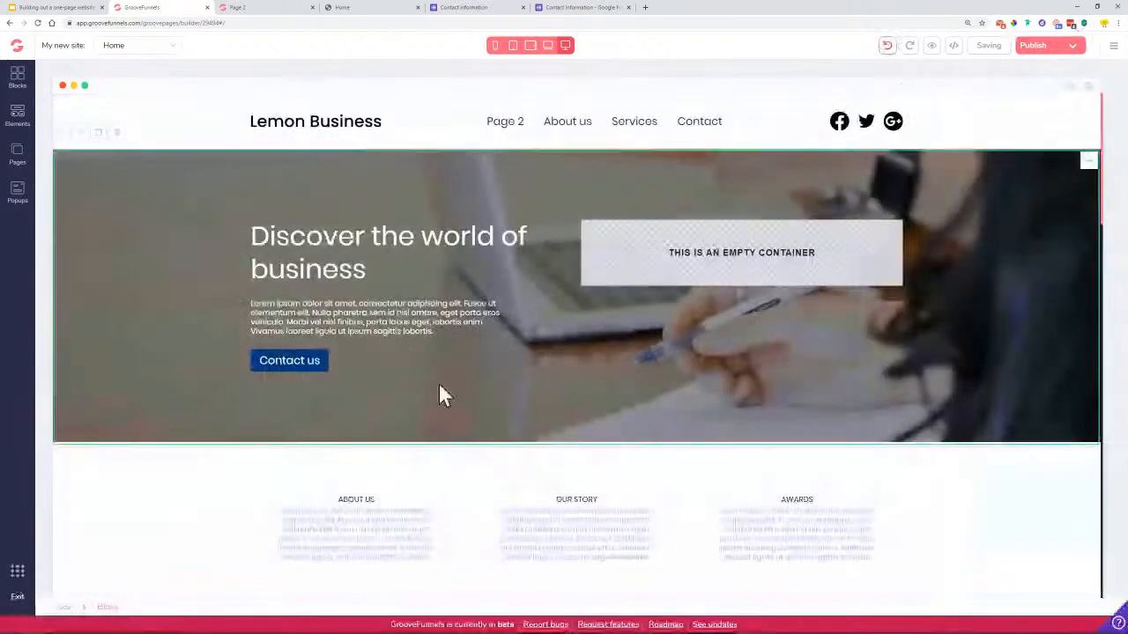
left_click(278, 369)
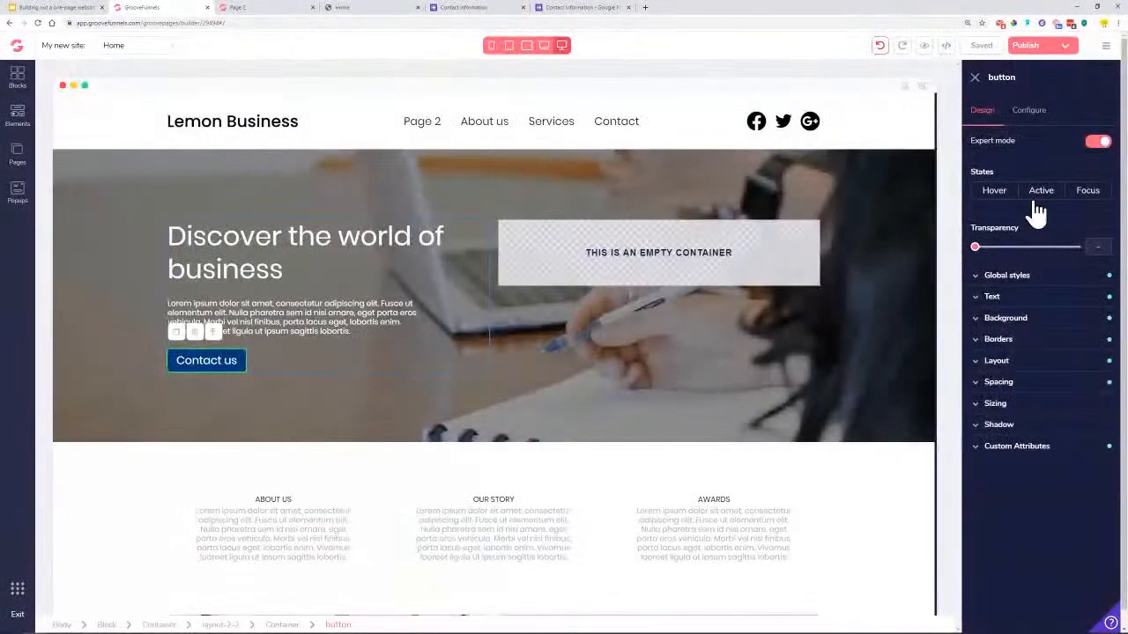
left_click(78, 6)
left_click_drag(233, 417, 925, 413)
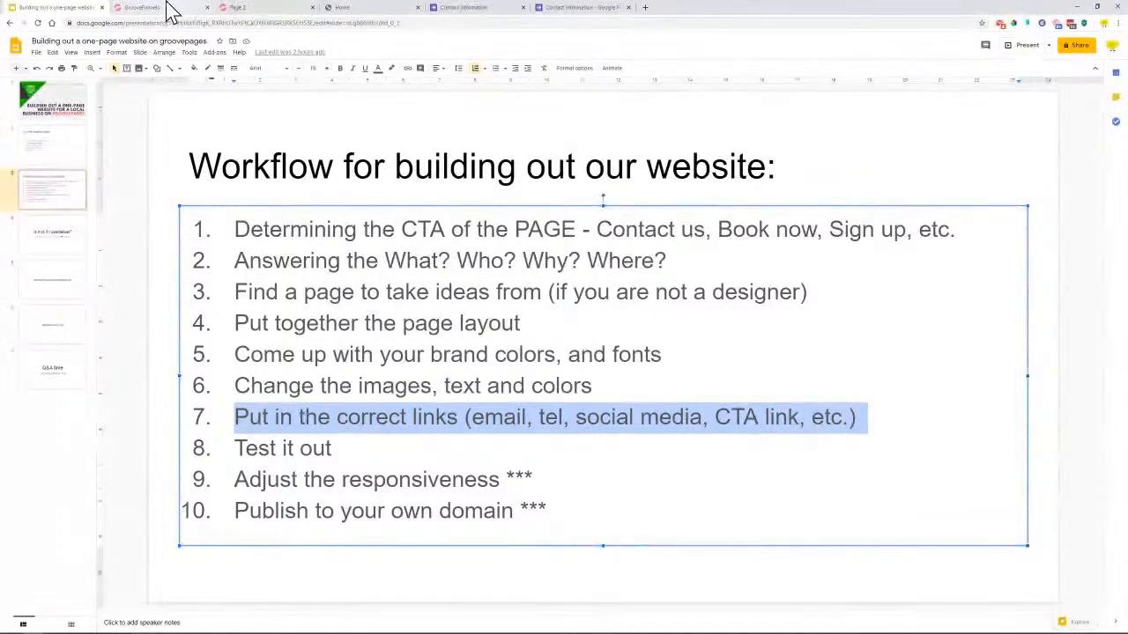
left_click(399, 7)
left_click(138, 7)
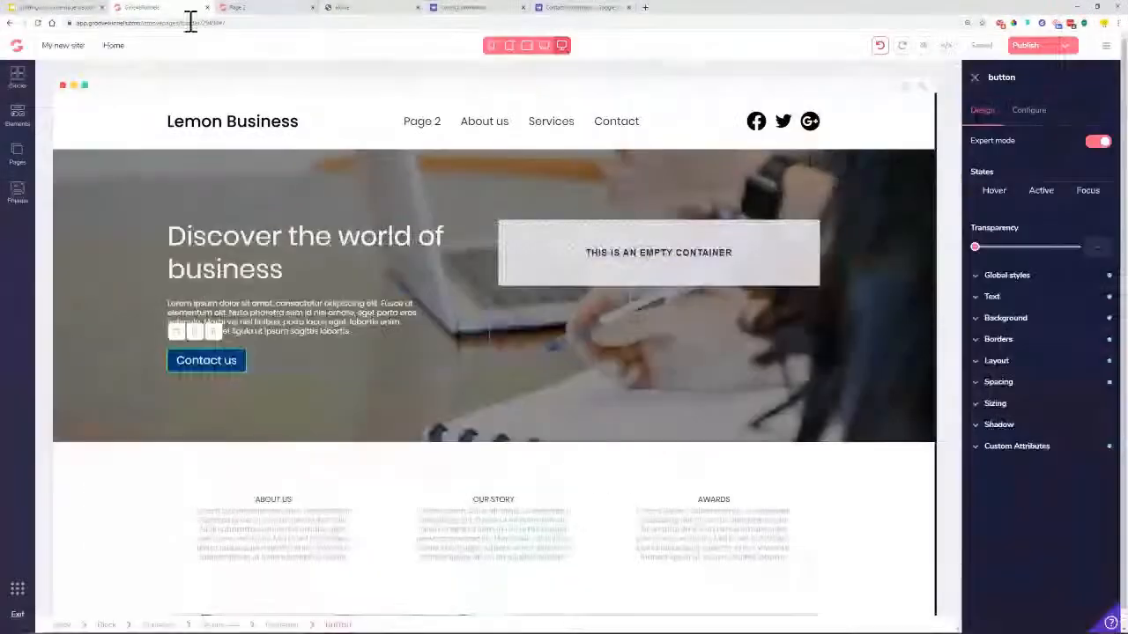
left_click(755, 125)
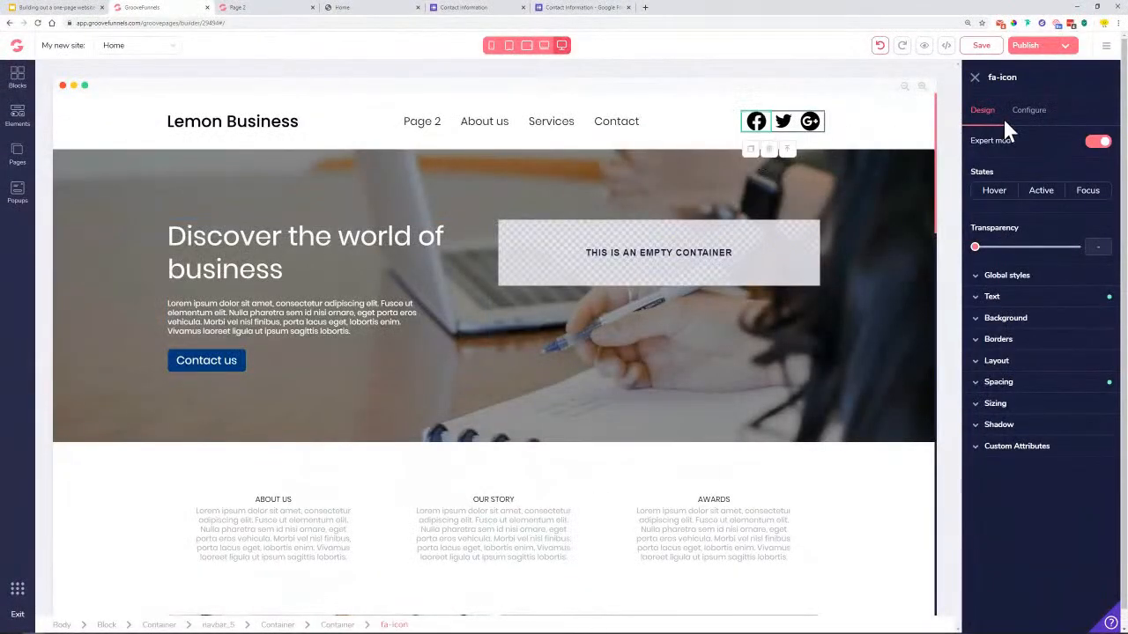
Link the first header social icon to facebook.com, opening in a new tab
left_click(1042, 113)
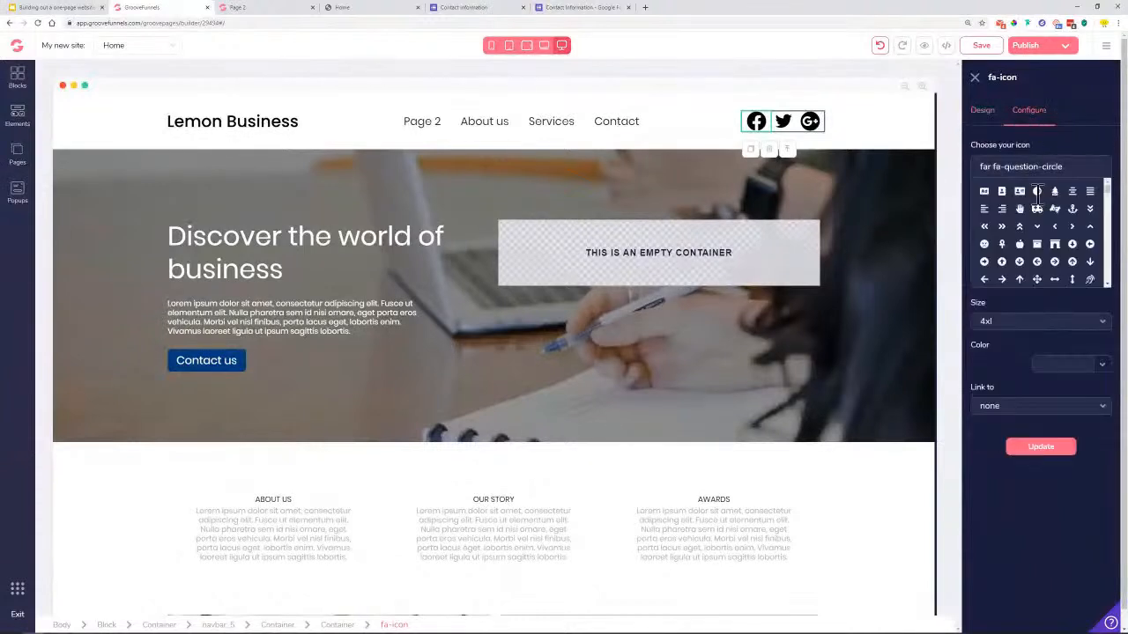
left_click(1029, 412)
left_click(1006, 491)
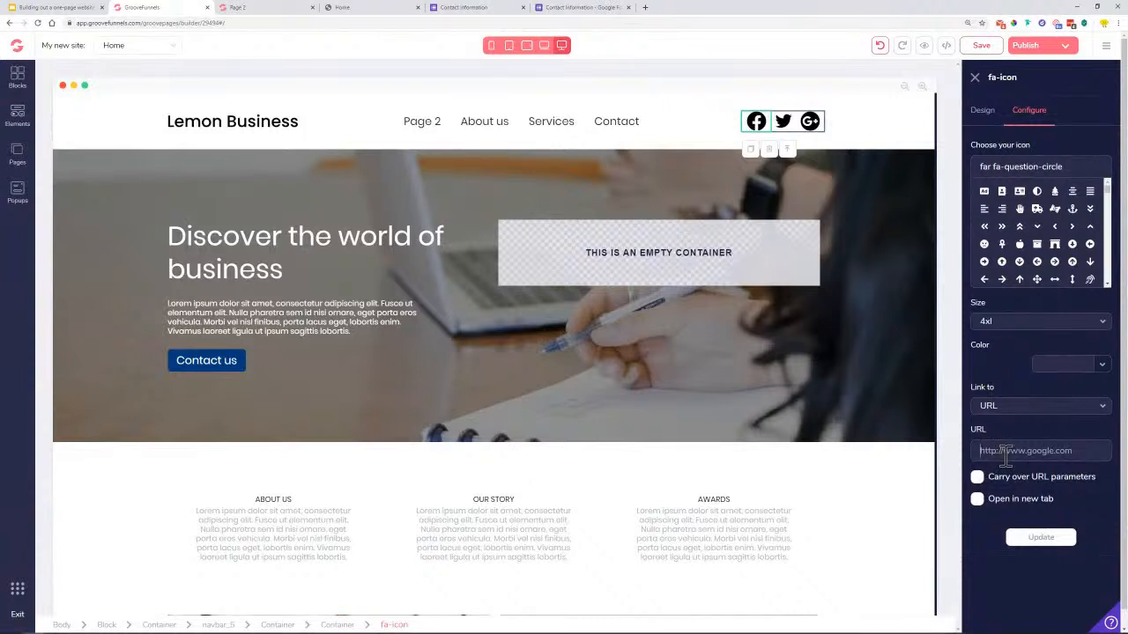
left_click(993, 452)
type("facebook.com")
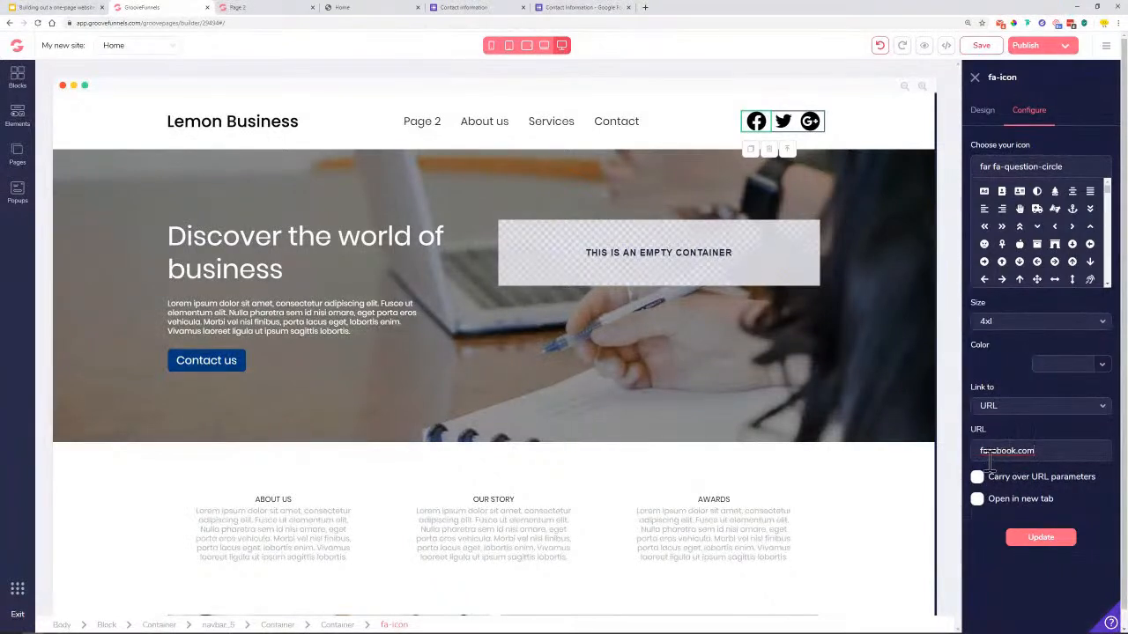
left_click(977, 501)
left_click(1047, 544)
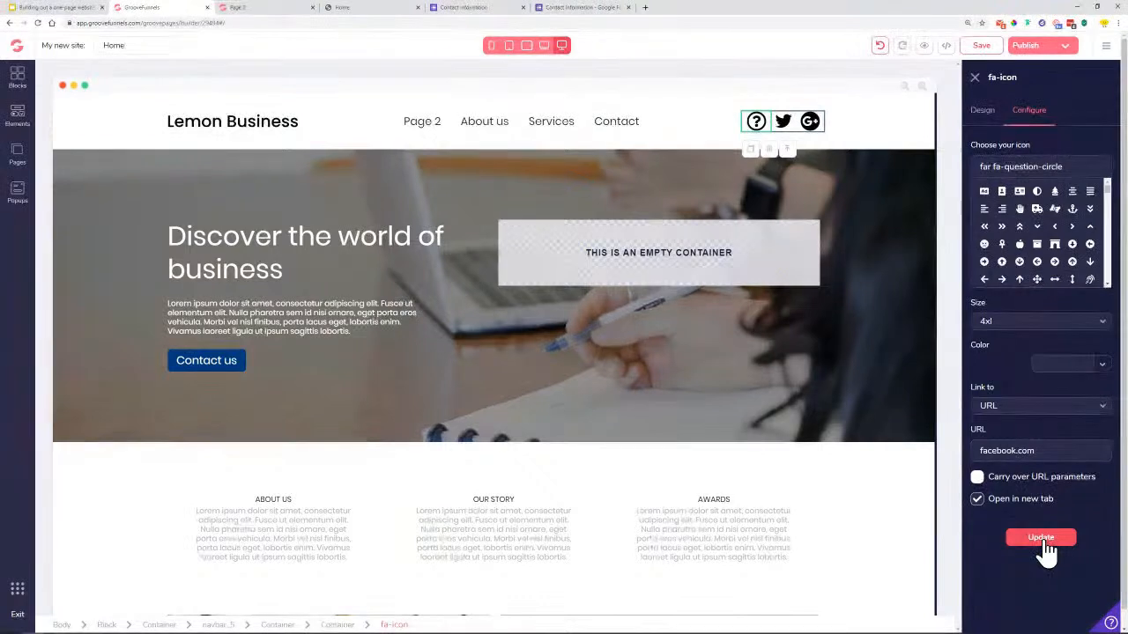
left_click(1044, 550)
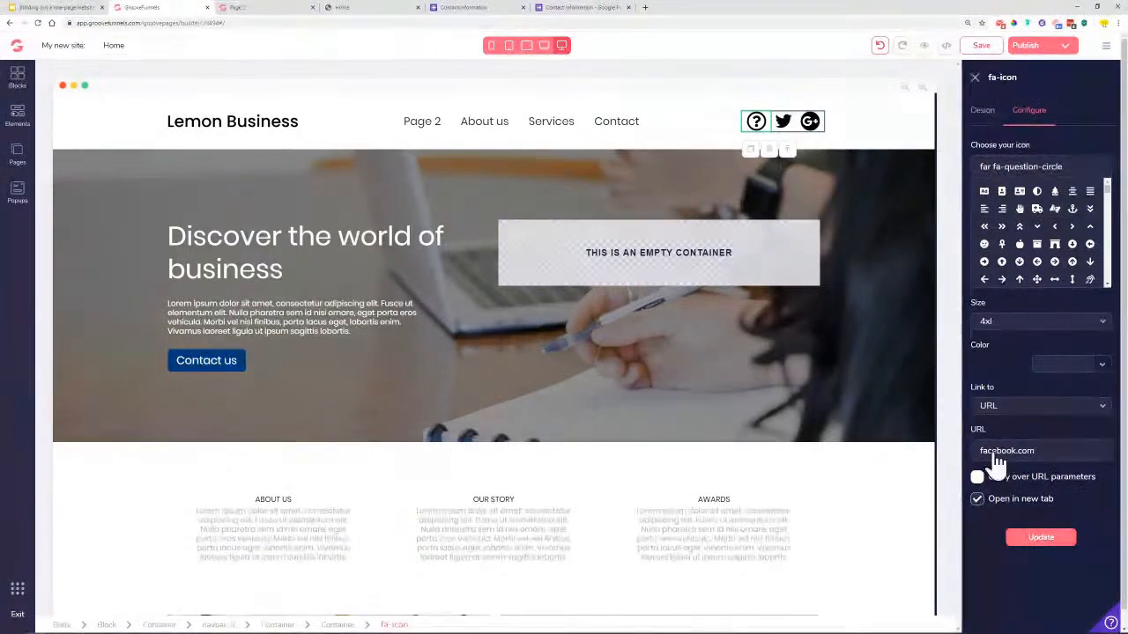
Save the Home page with the updated social icon link
left_click(784, 128)
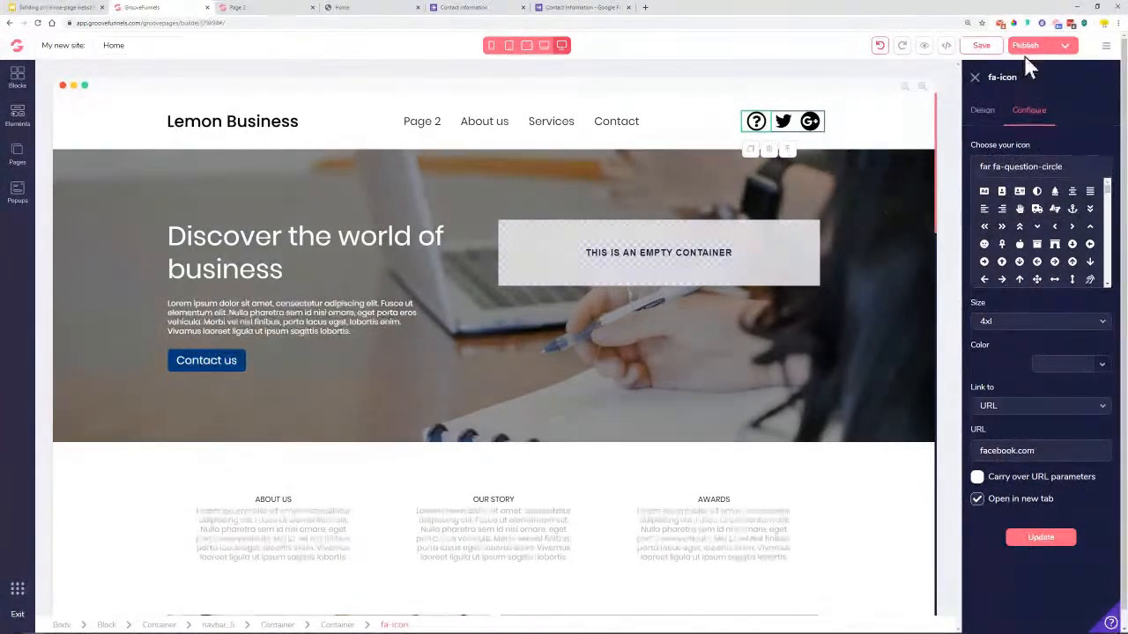
left_click(994, 51)
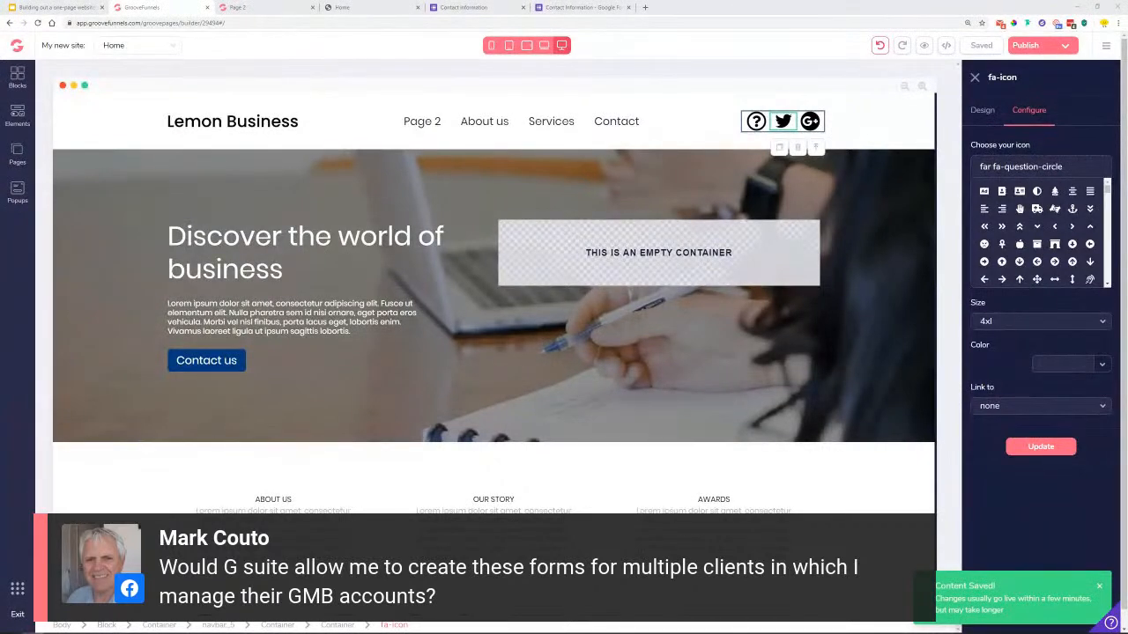
left_click(589, 8)
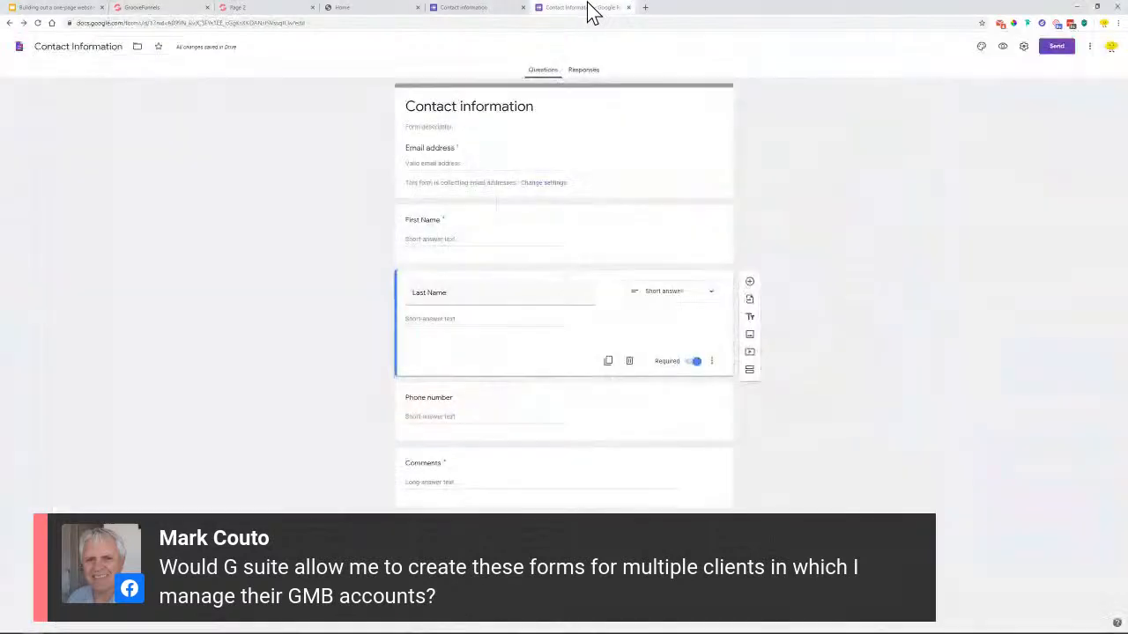
Check that Contact Information responses feed the linked Lemon Business spreadsheet
left_click(581, 70)
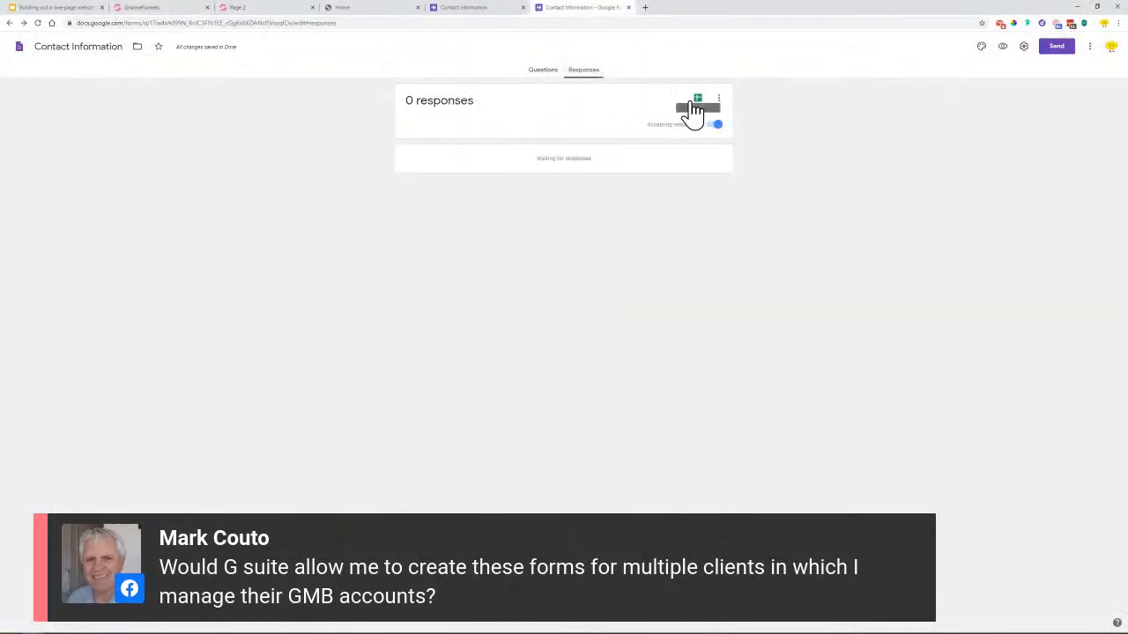
left_click(696, 100)
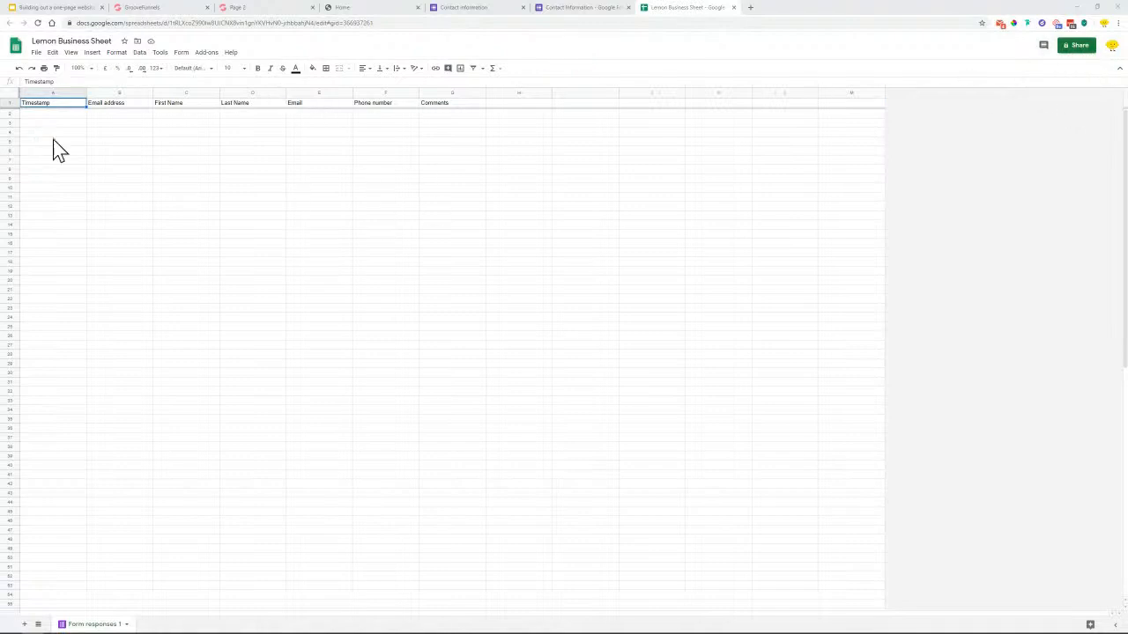
left_click(582, 8)
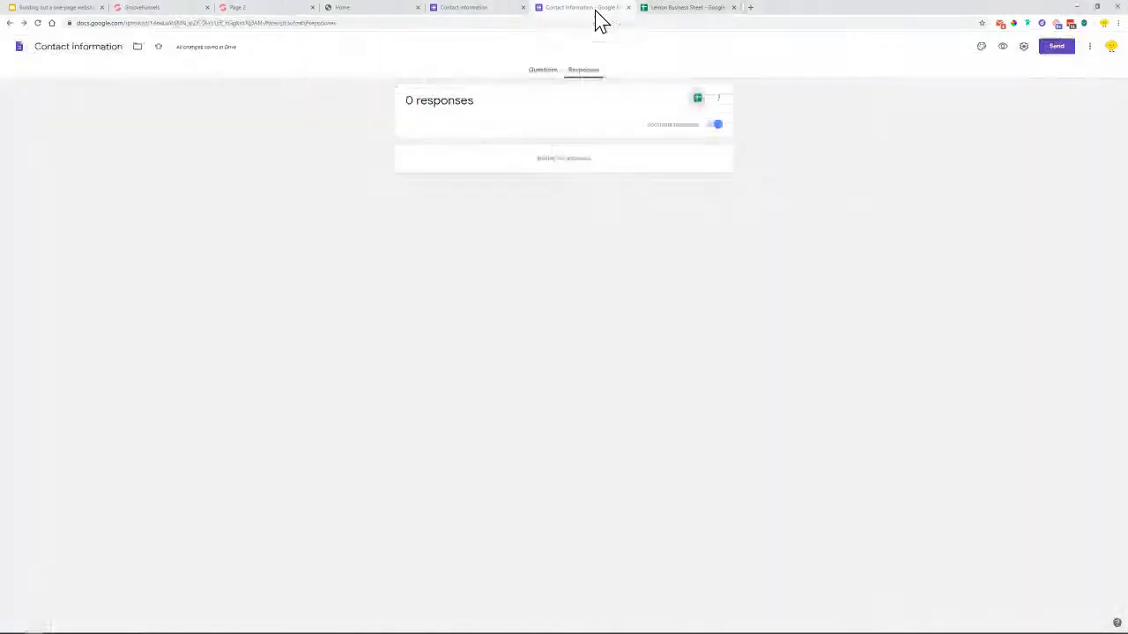
Turn on e-mail notifications for new responses and confirm they're enabled
left_click(718, 101)
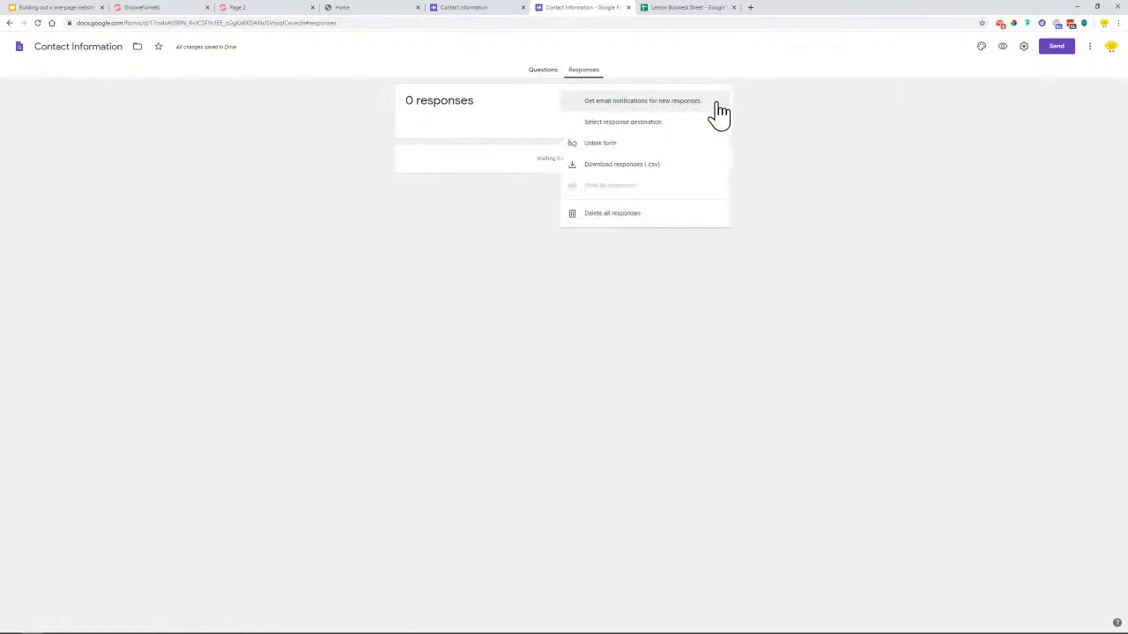
left_click(609, 124)
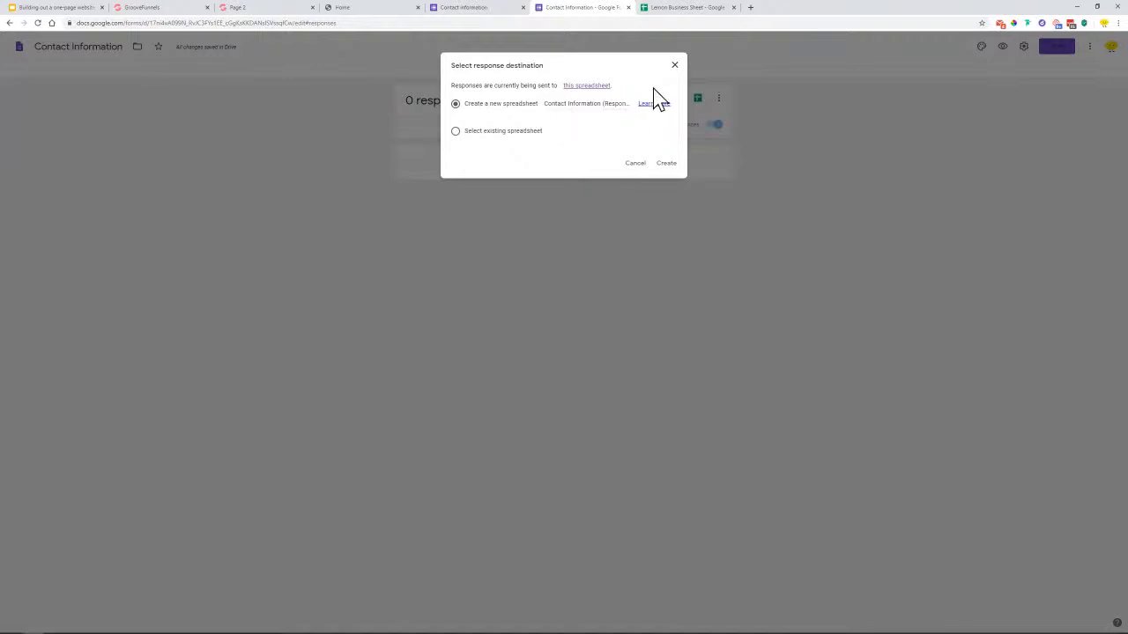
left_click(675, 66)
left_click(719, 101)
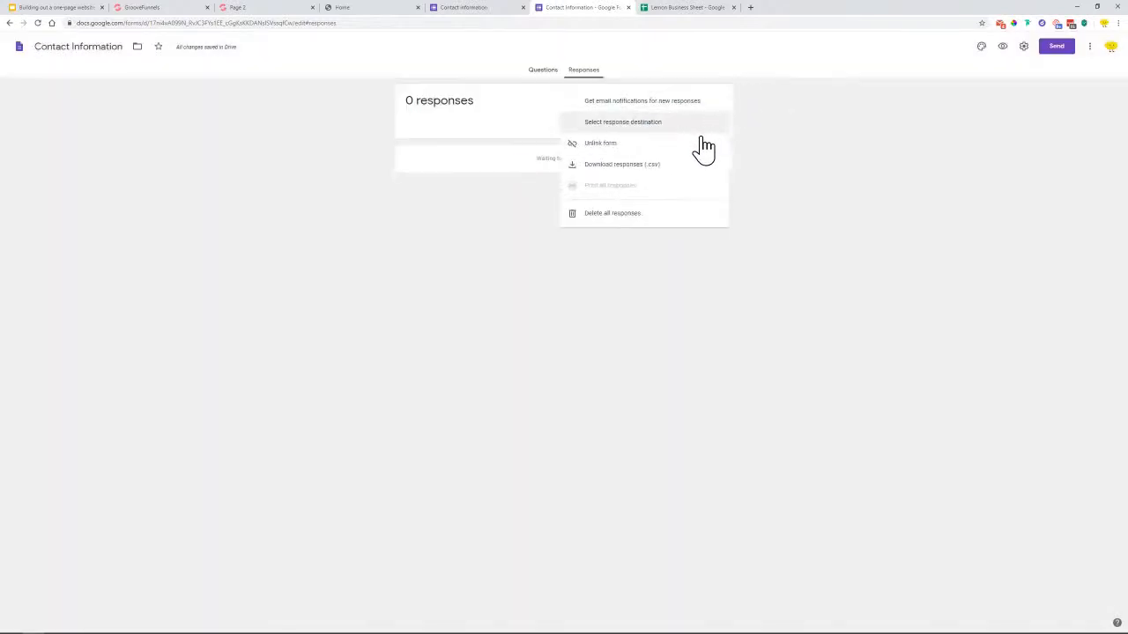
left_click(629, 106)
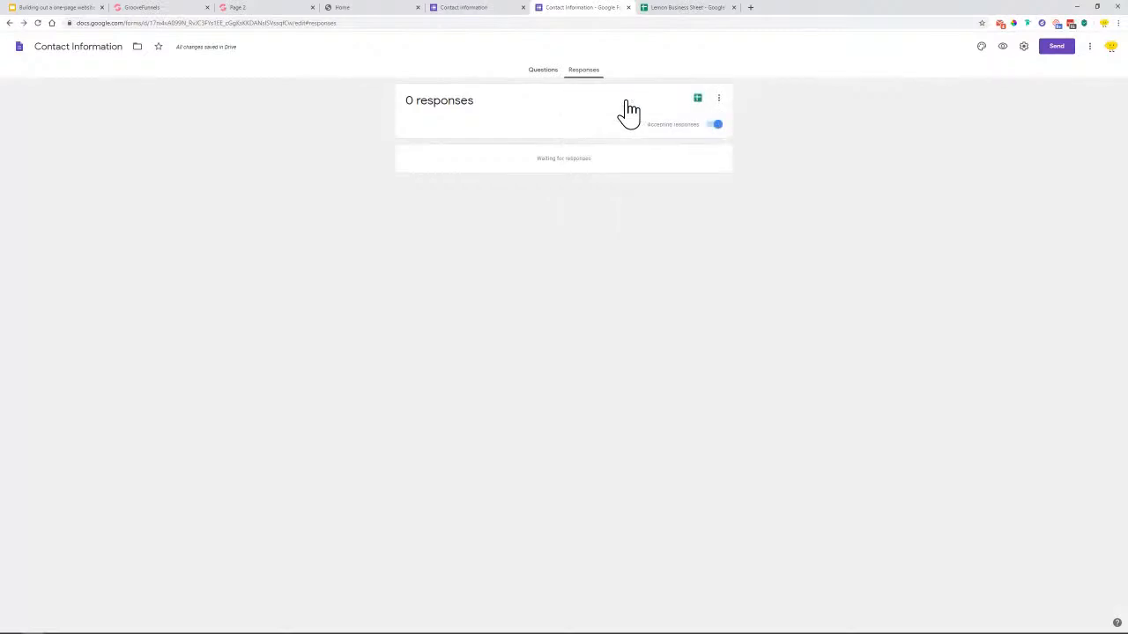
left_click(719, 99)
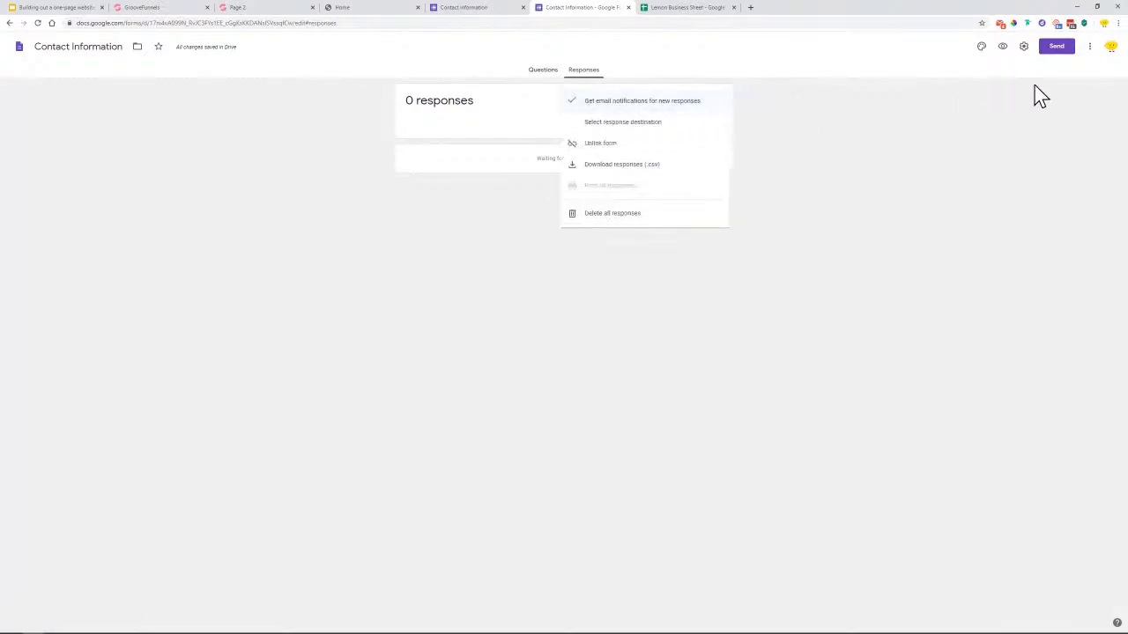
left_click(1027, 61)
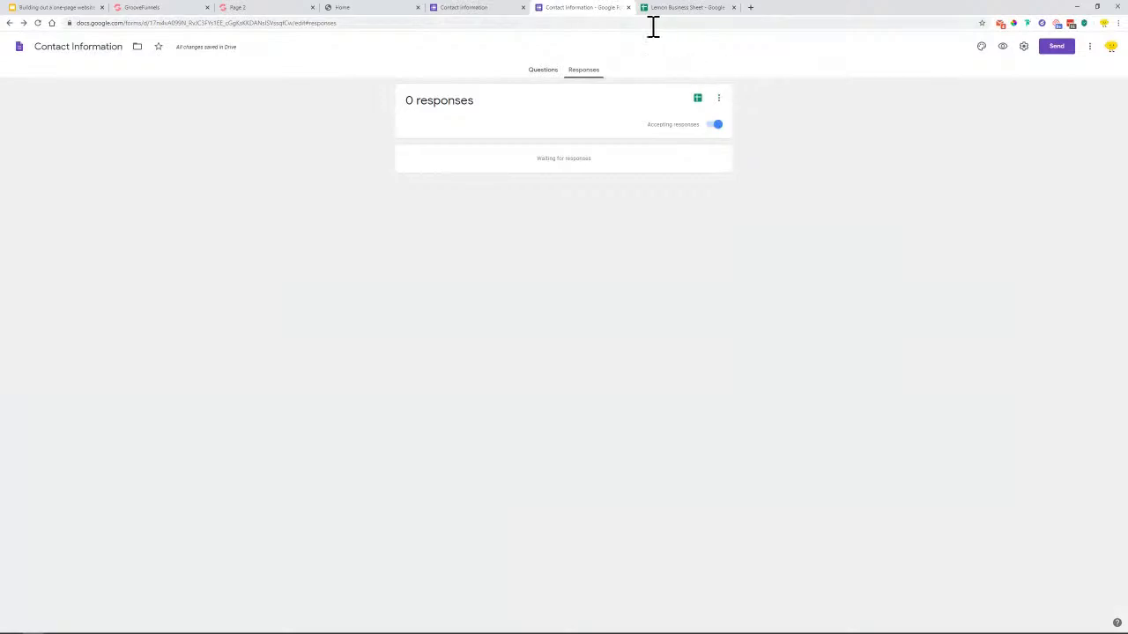
left_click(162, 11)
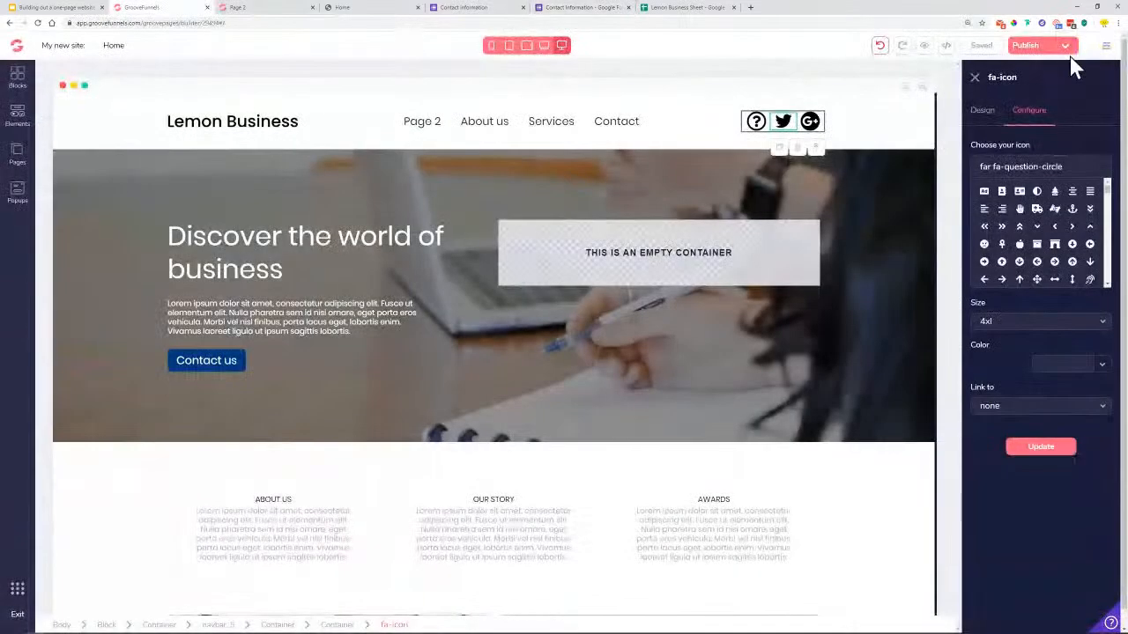
Open the published Lemon Business site and test expanding and collapsing the four FAQ answers
left_click(1062, 49)
left_click(1050, 160)
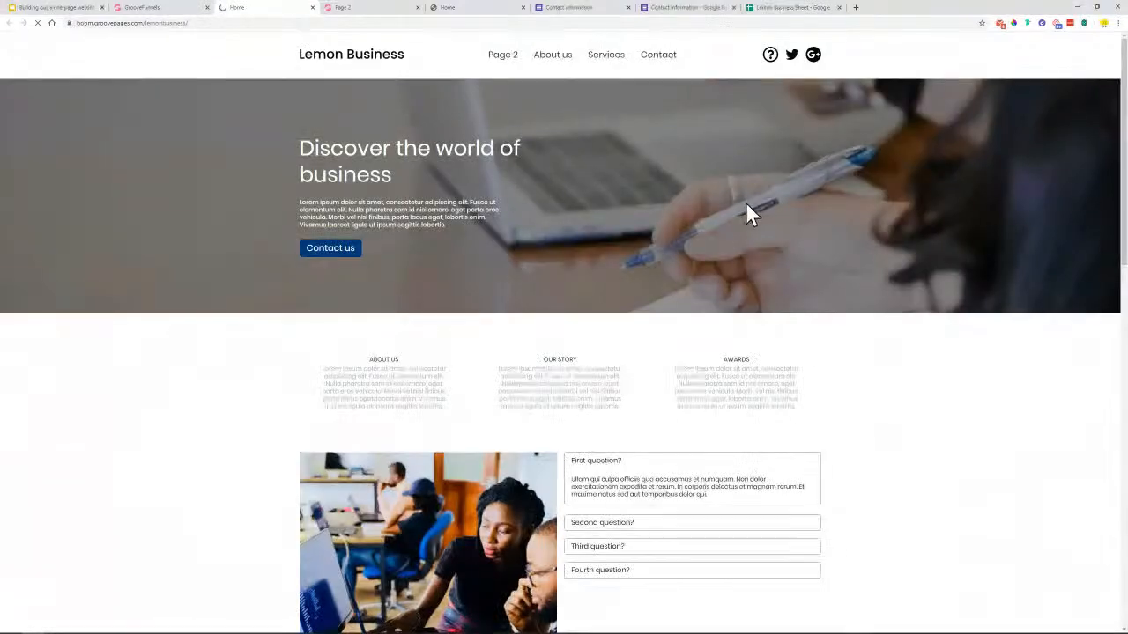
scroll(297, 199, "down", 2)
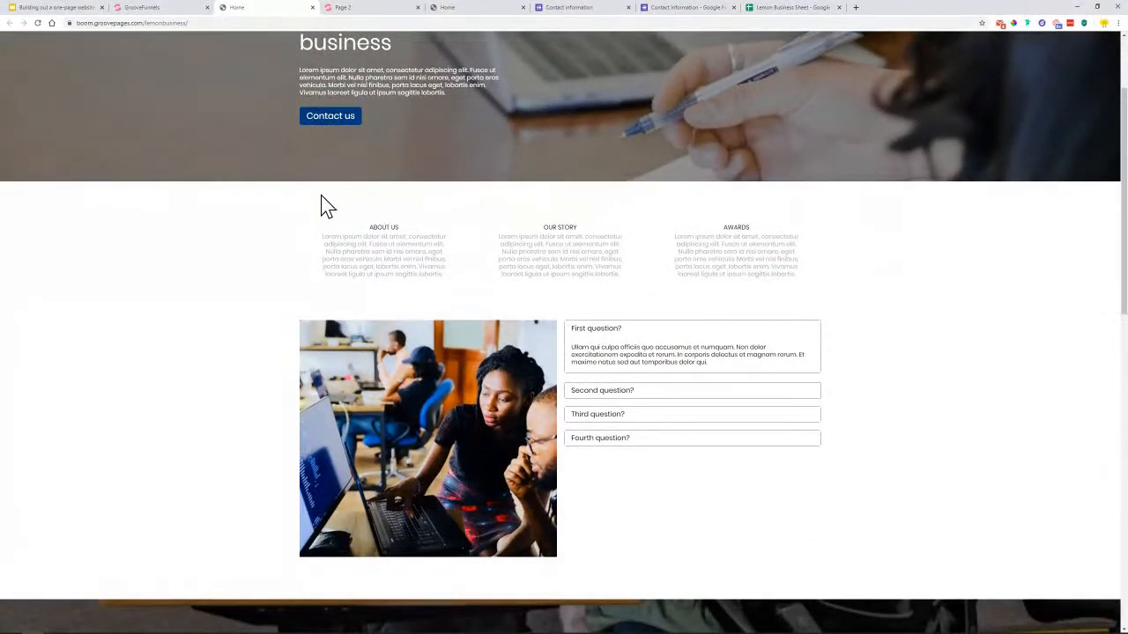
scroll(765, 205, "down", 2)
left_click(670, 218)
left_click(667, 273)
left_click(650, 344)
left_click(644, 284)
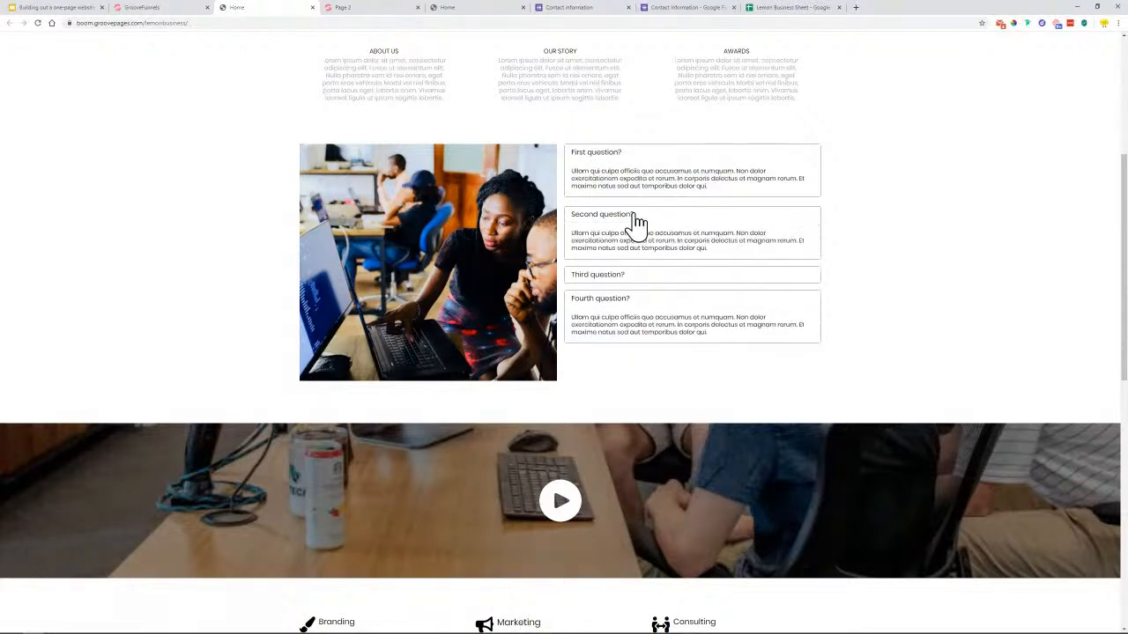
left_click(632, 219)
left_click(623, 160)
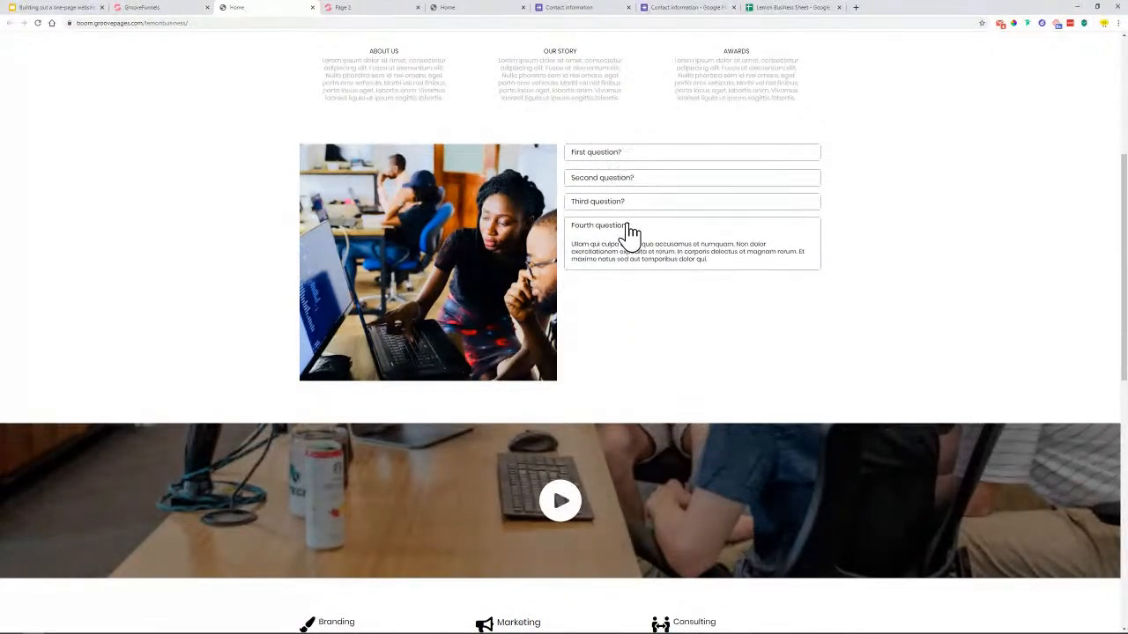
left_click(630, 231)
scroll(564, 290, "down", 2)
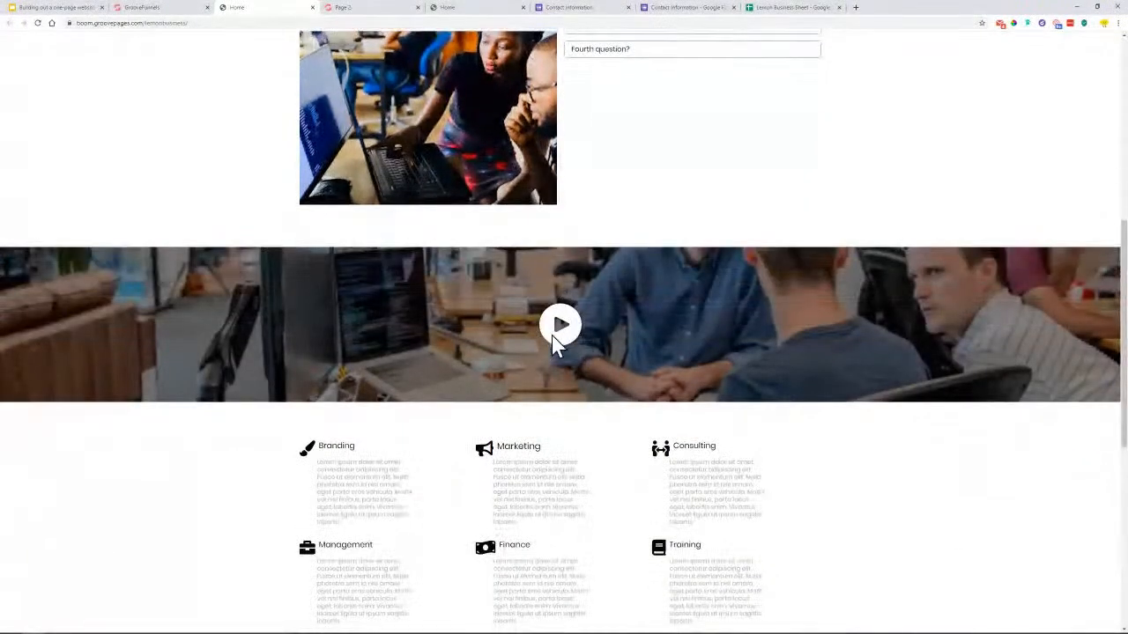
scroll(745, 317, "down", 2)
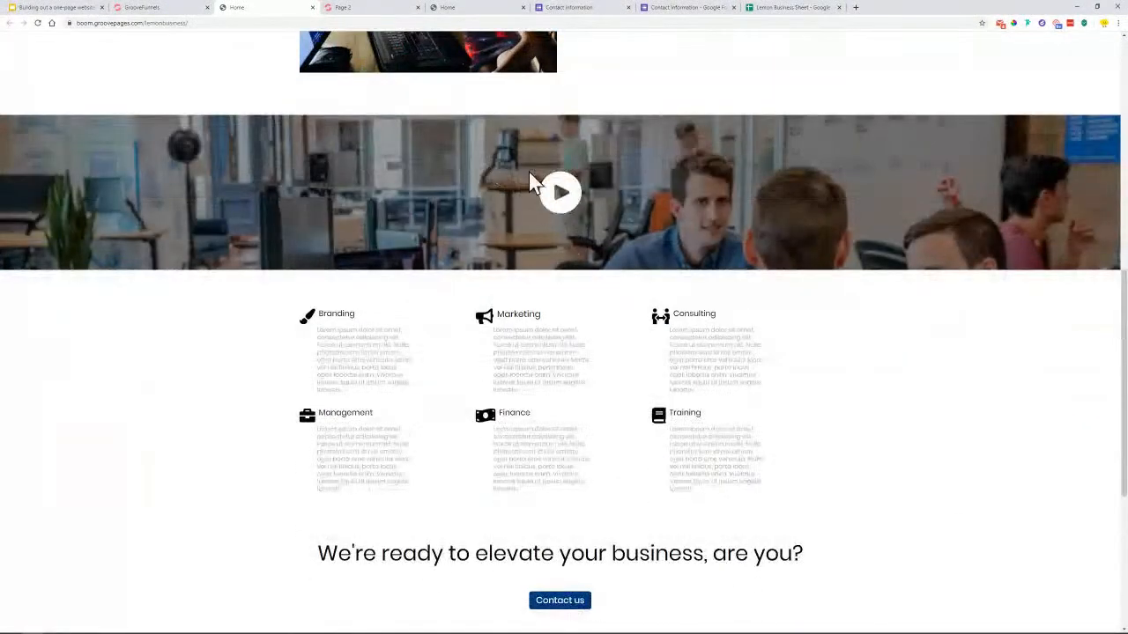
scroll(568, 205, "down", 3)
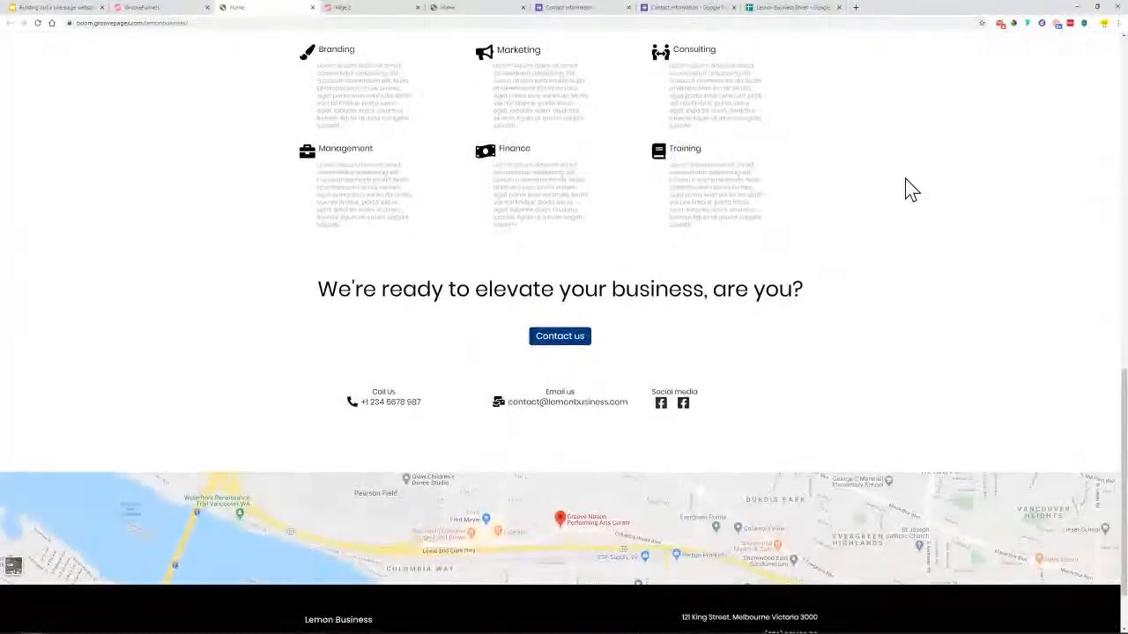
Test that Contact us opens the form, toggle 'Send me a copy' on and off, then close it
left_click(561, 338)
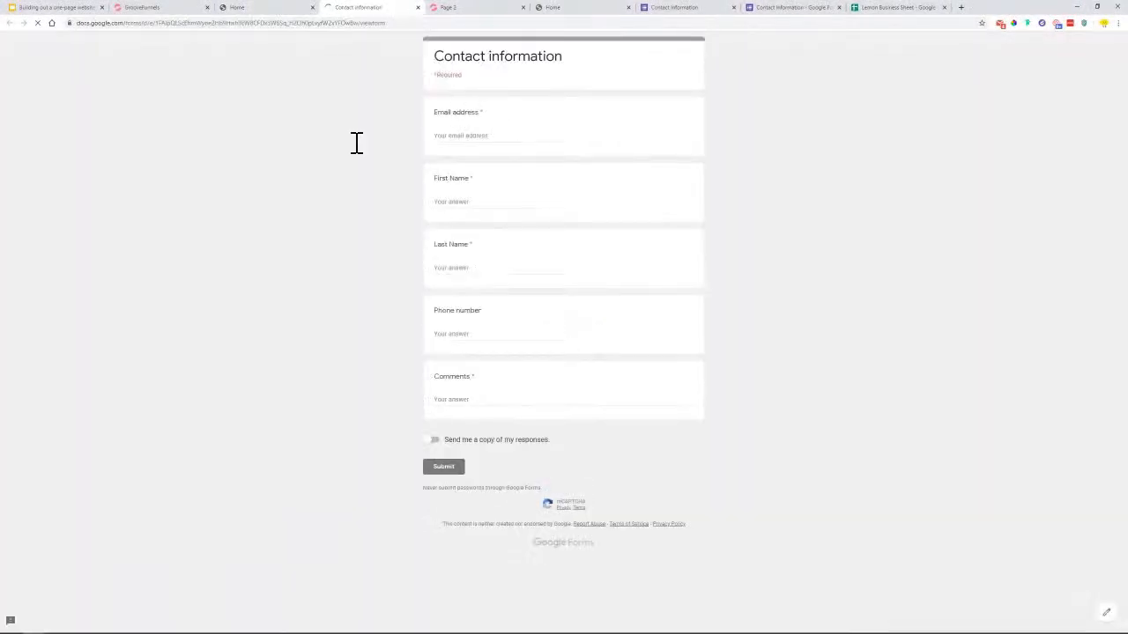
left_click(435, 441)
left_click(438, 443)
left_click(417, 7)
Pan the embedded map on the live page, then bring up the other business home page
scroll(423, 294, "down", 2)
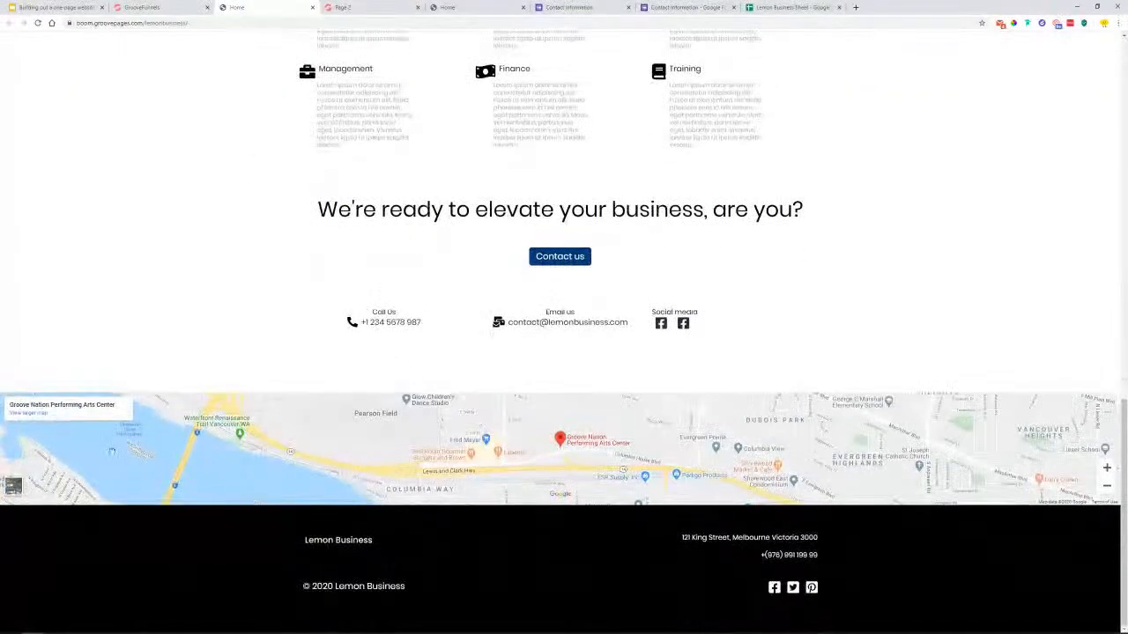
mouse_move(254, 469)
left_mouse_down()
mouse_move(275, 440)
mouse_move(218, 473)
mouse_move(267, 435)
mouse_move(258, 439)
left_mouse_up()
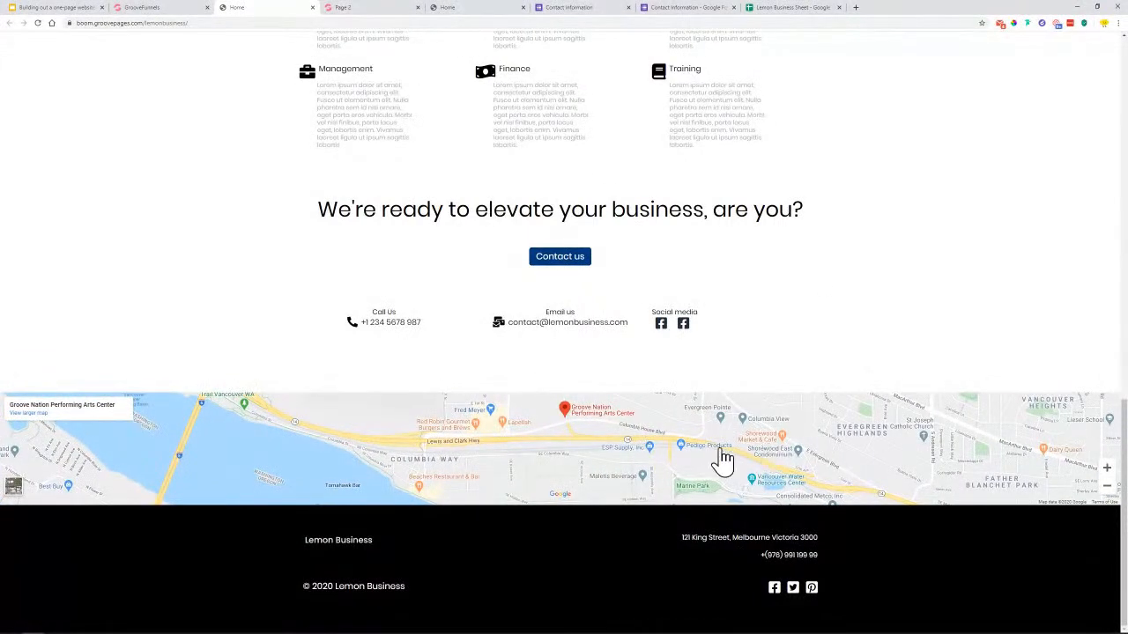
left_click_drag(722, 459, 670, 461)
left_click(496, 7)
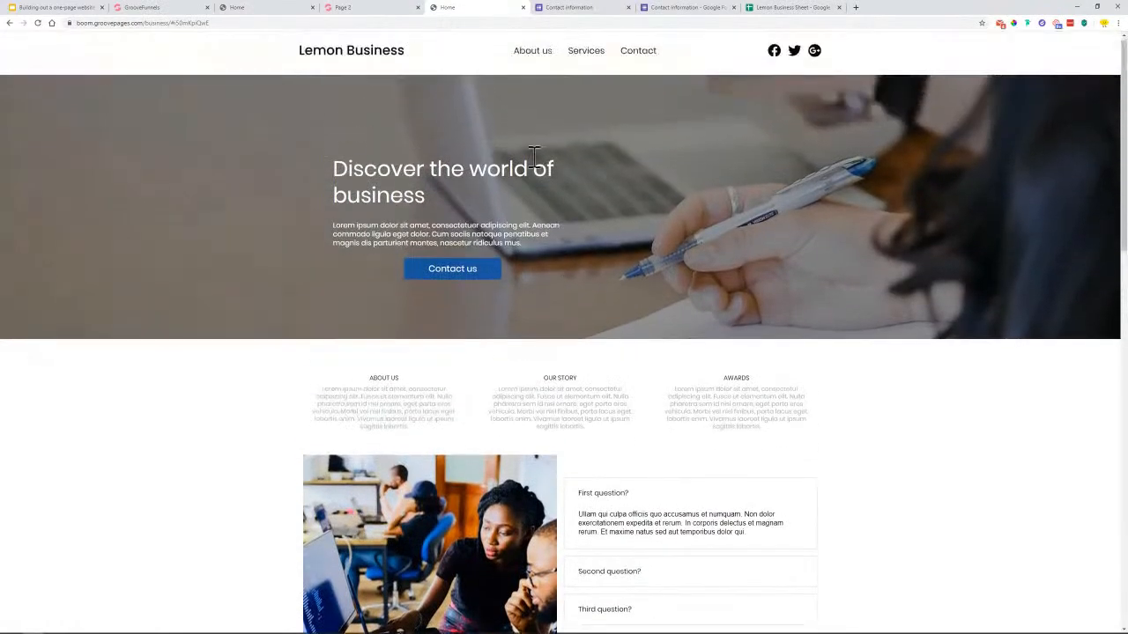
Scroll through the live Lemon Business page to review its sections
left_click(295, 8)
scroll(546, 229, "up", 7)
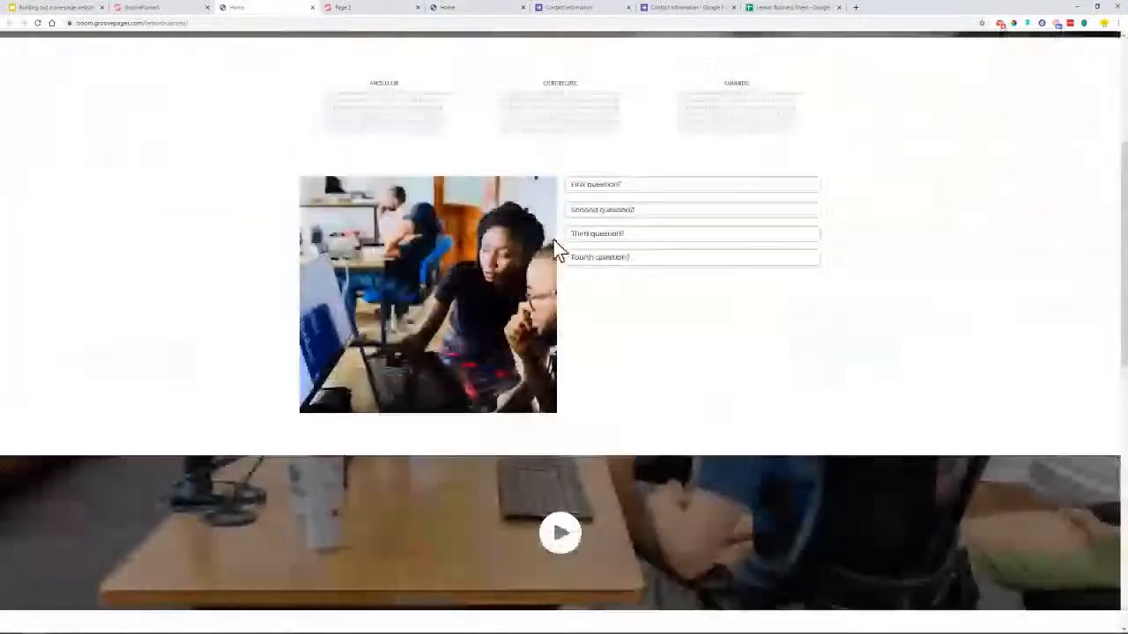
scroll(556, 250, "up", 3)
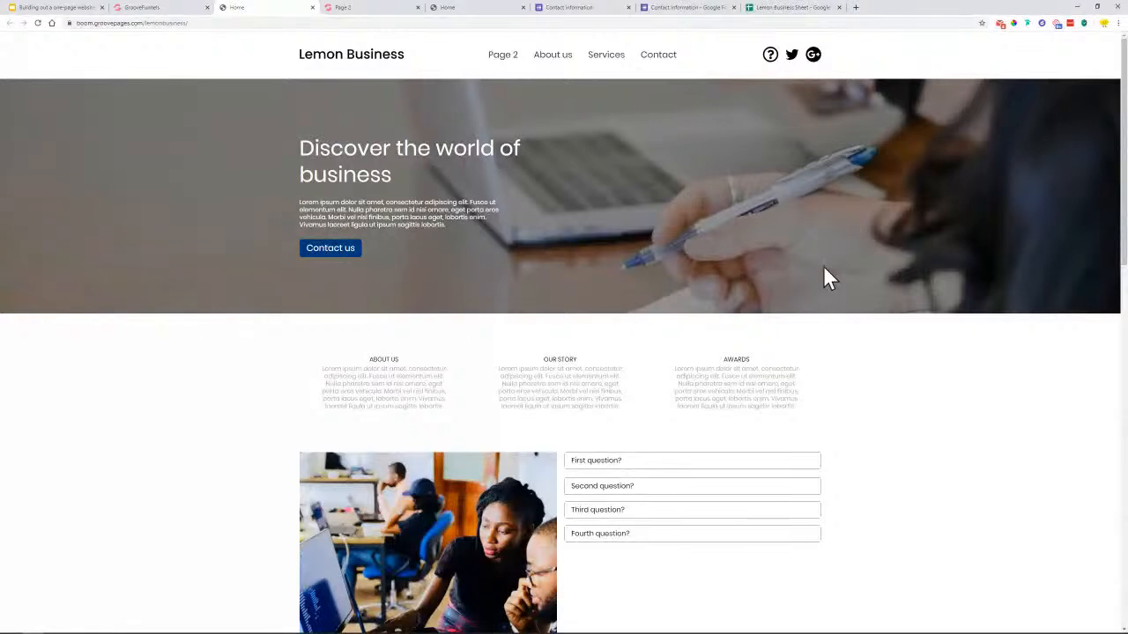
scroll(823, 265, "down", 5)
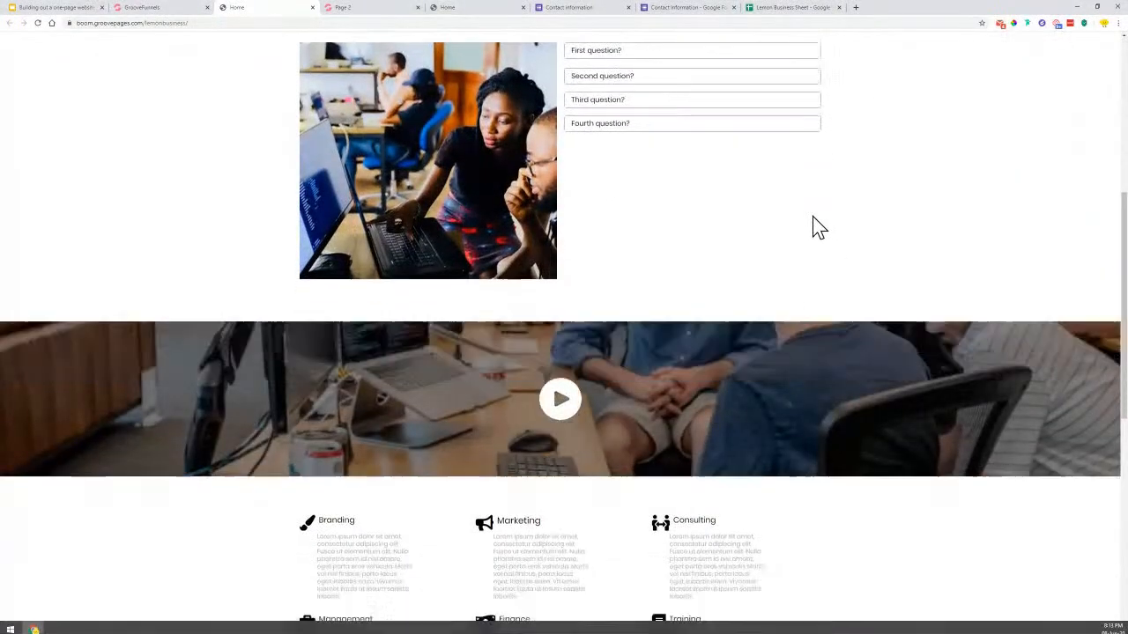
scroll(824, 203, "down", 2)
scroll(884, 247, "down", 4)
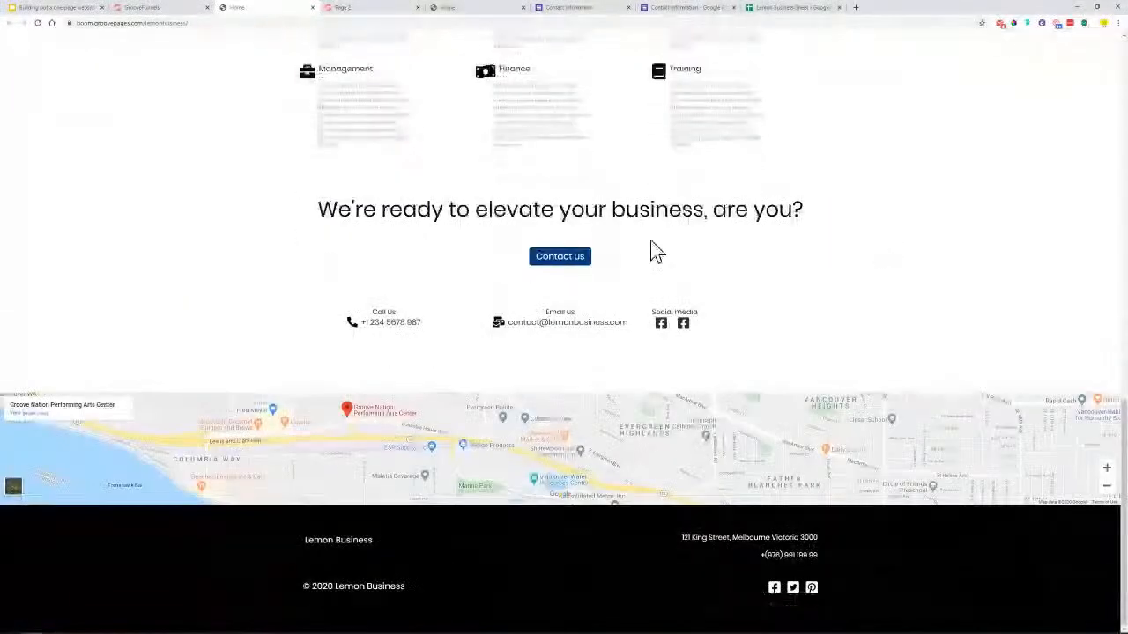
scroll(581, 365, "up", 3)
scroll(793, 414, "down", 2)
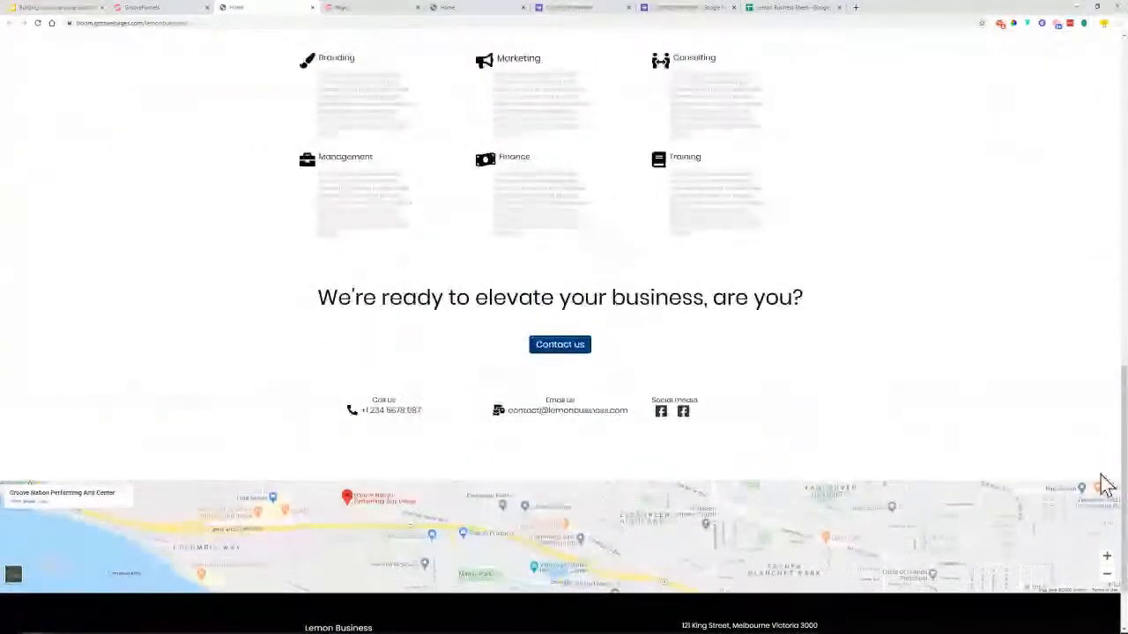
scroll(1010, 461, "up", 8)
scroll(564, 335, "up", 1)
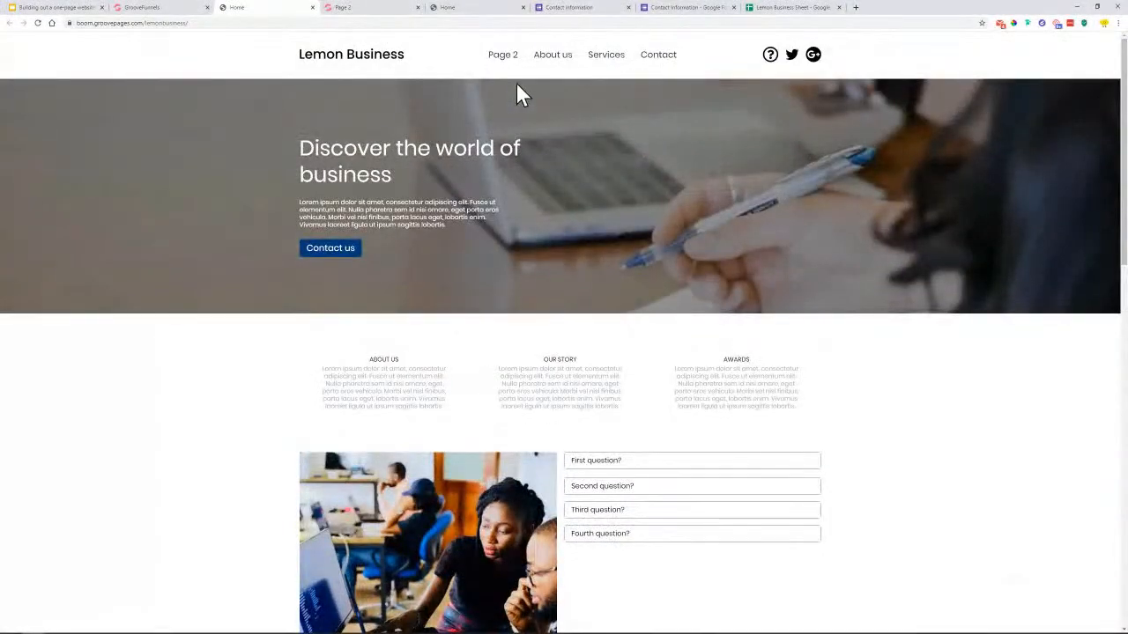
Verify the About us, Services and Contact nav links jump to their sections, then return to the builder
left_click(552, 57)
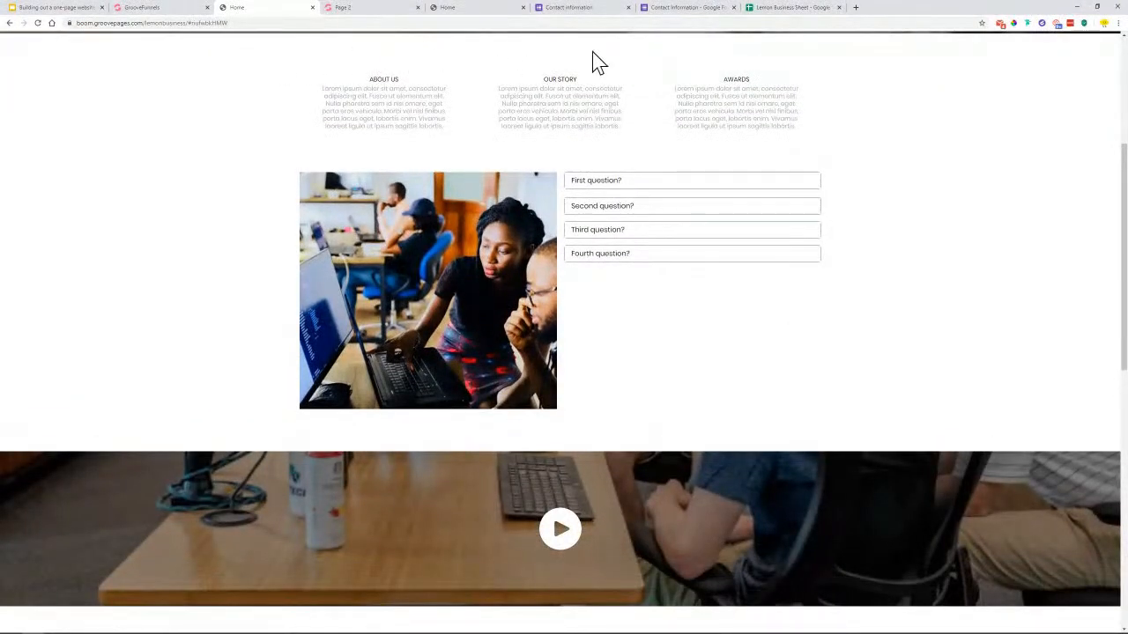
scroll(682, 161, "up", 4)
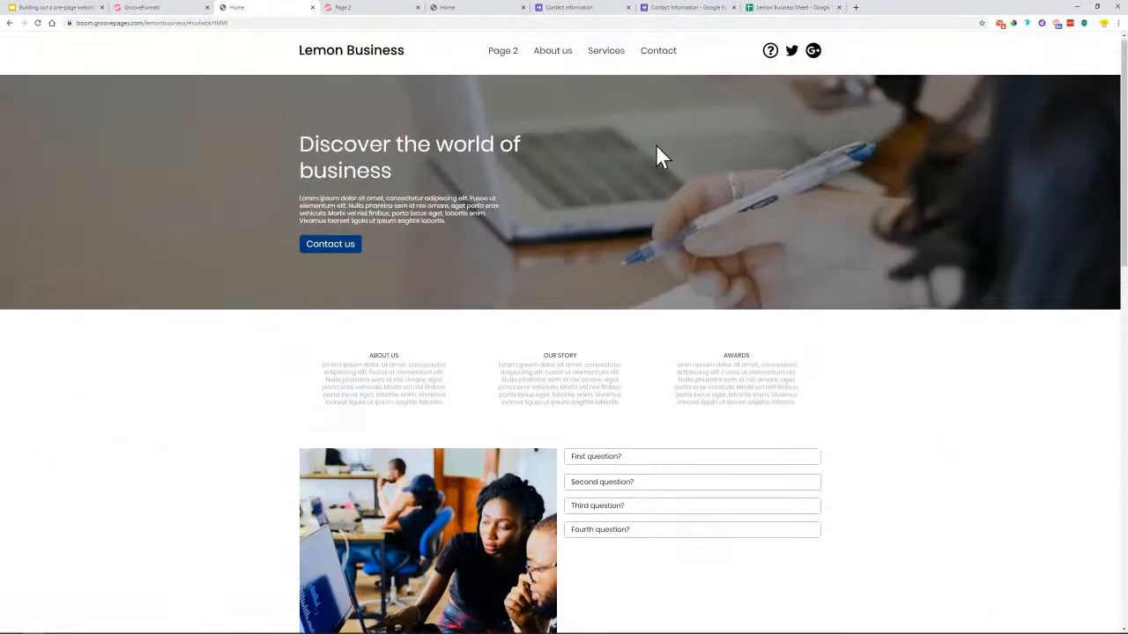
left_click(605, 57)
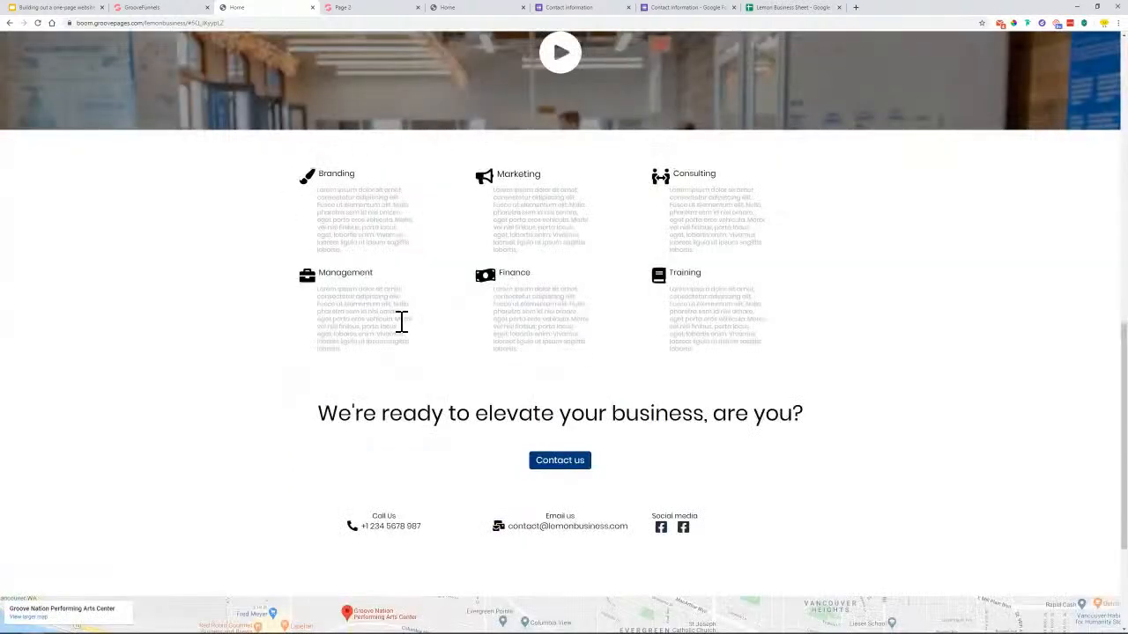
left_click_drag(384, 311, 805, 249)
scroll(659, 179, "up", 10)
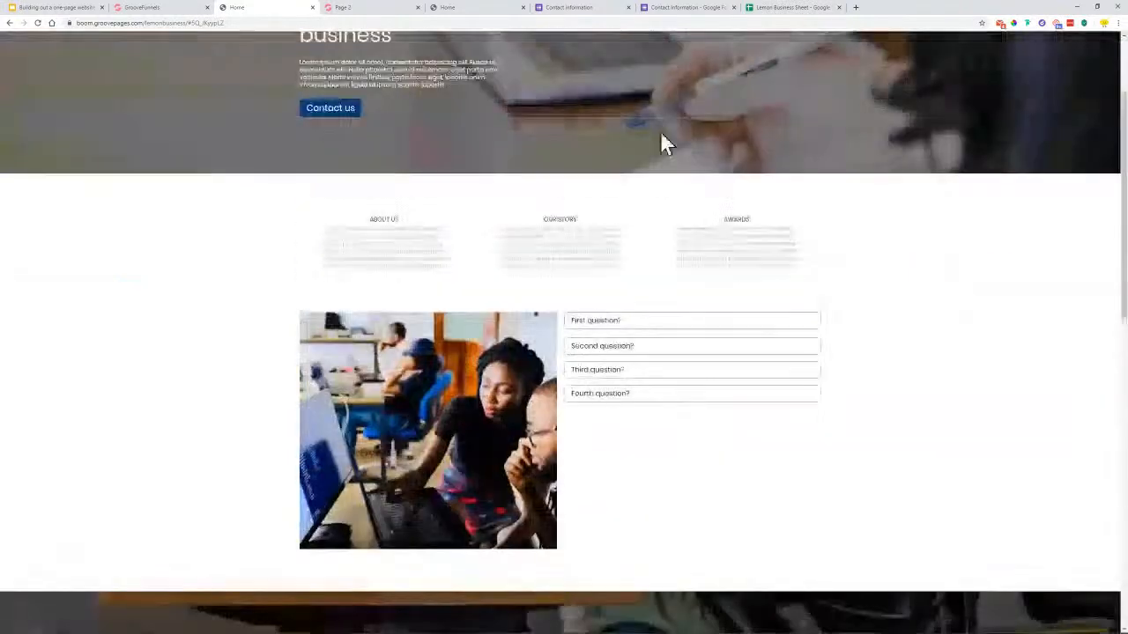
left_click(661, 58)
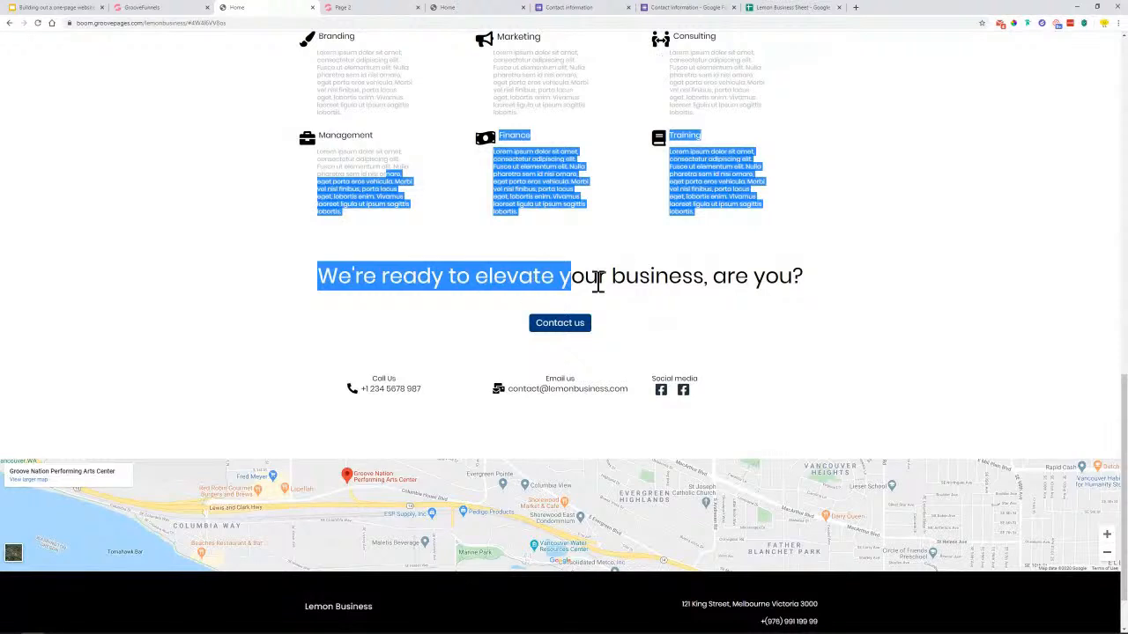
left_click(531, 261)
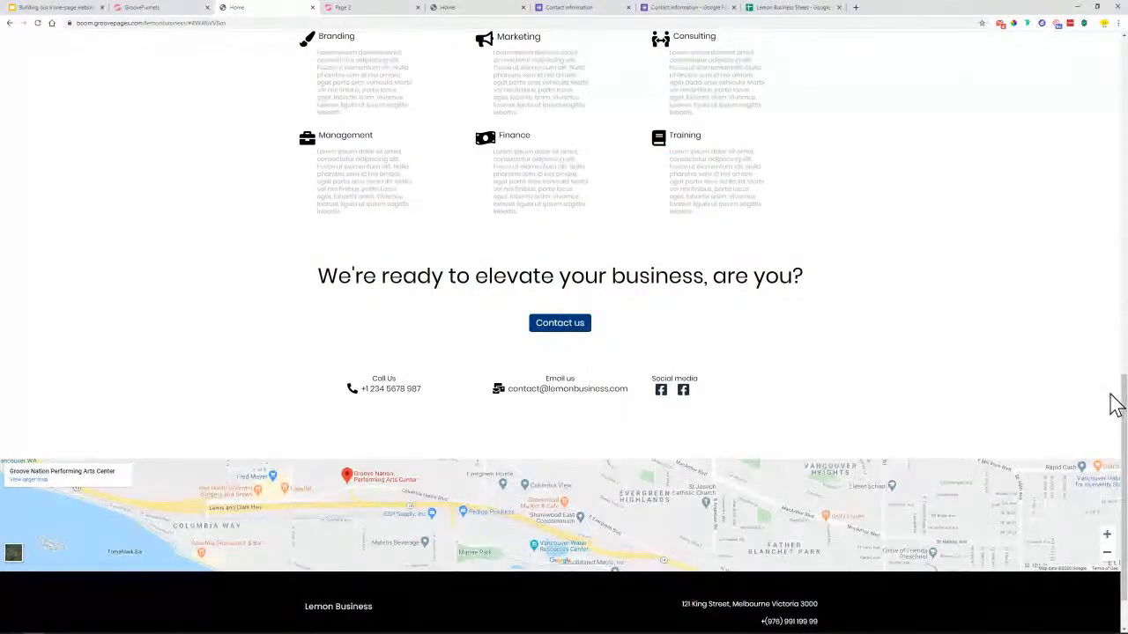
left_click_drag(1115, 402, 1118, 69)
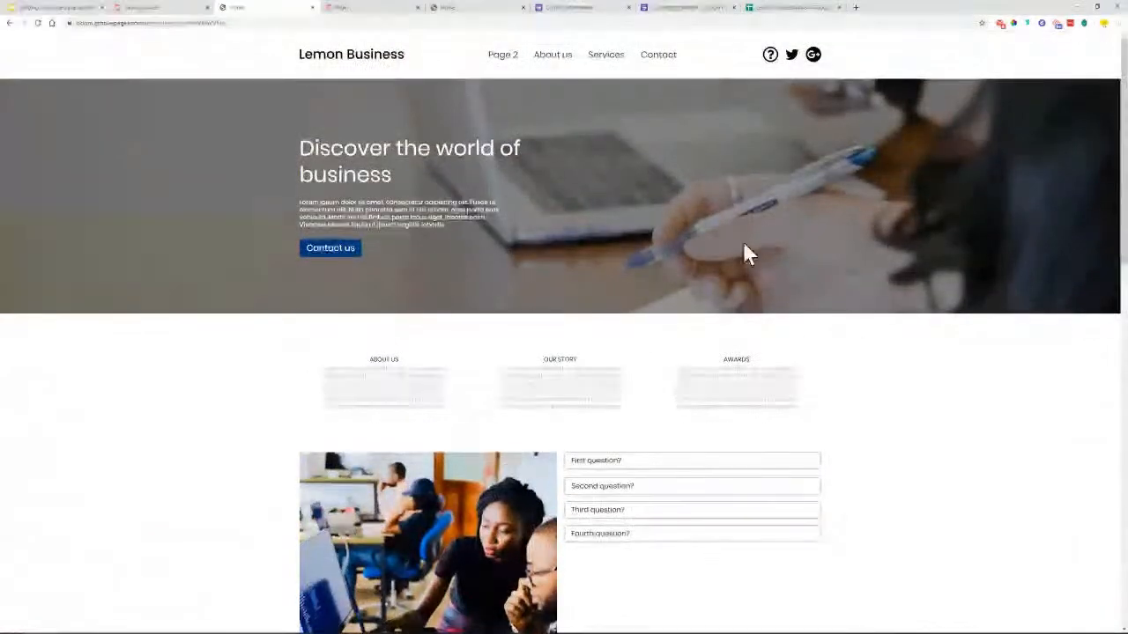
left_click(144, 8)
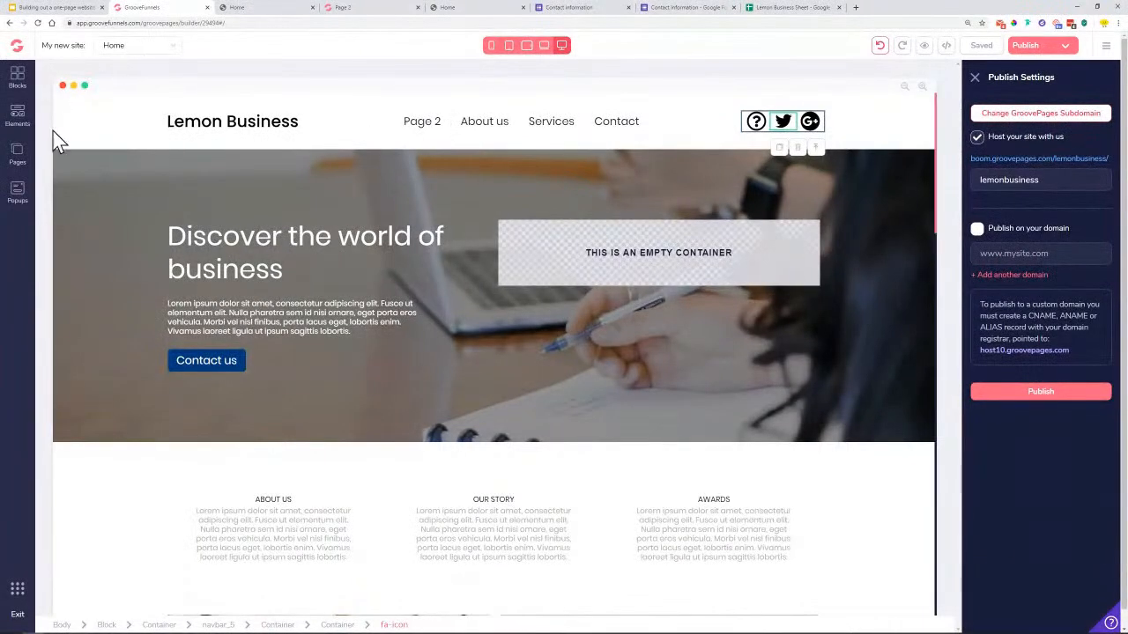
Delete Page 2 from the site pages, leaving About us, Services and Contact in the navigation
left_click(18, 164)
left_click(170, 180)
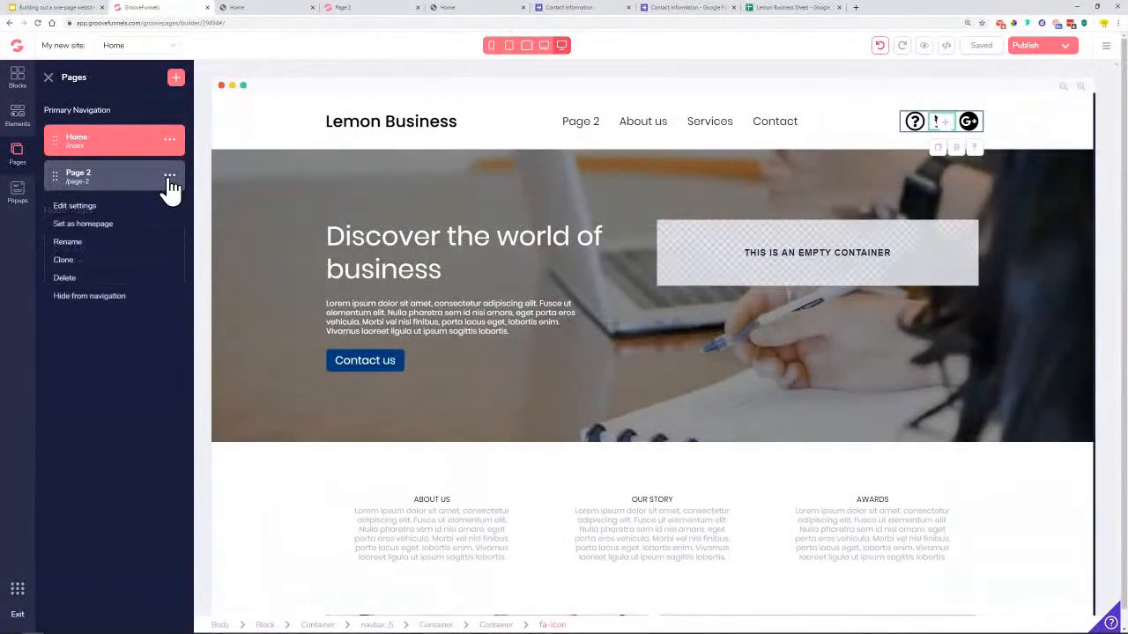
left_click(71, 277)
left_click(582, 350)
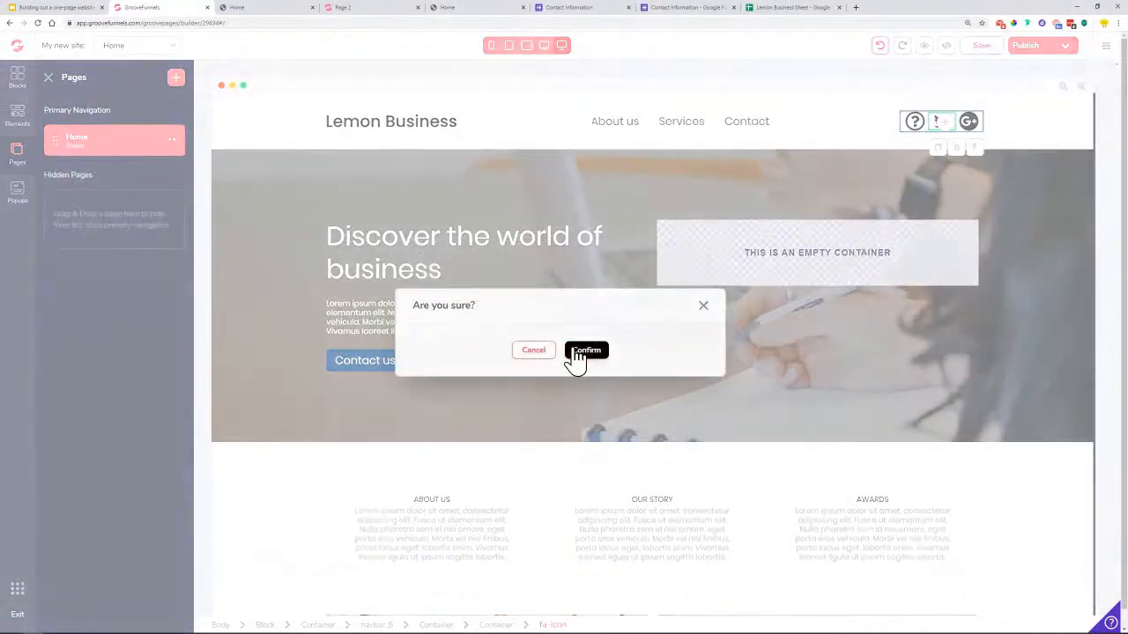
left_click(49, 78)
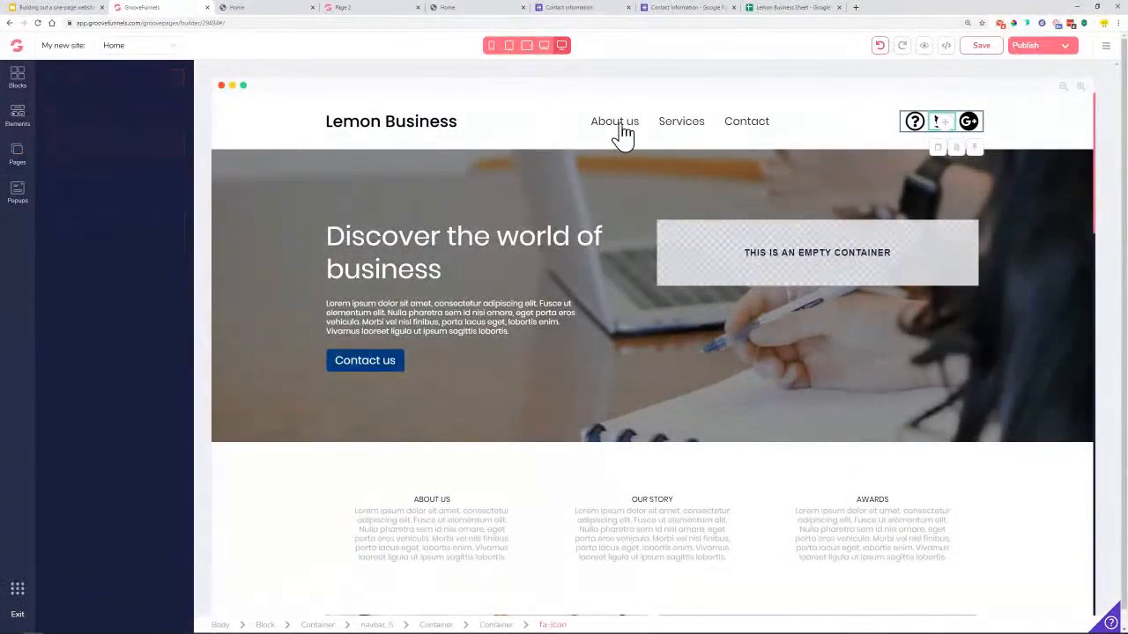
left_click(1026, 115)
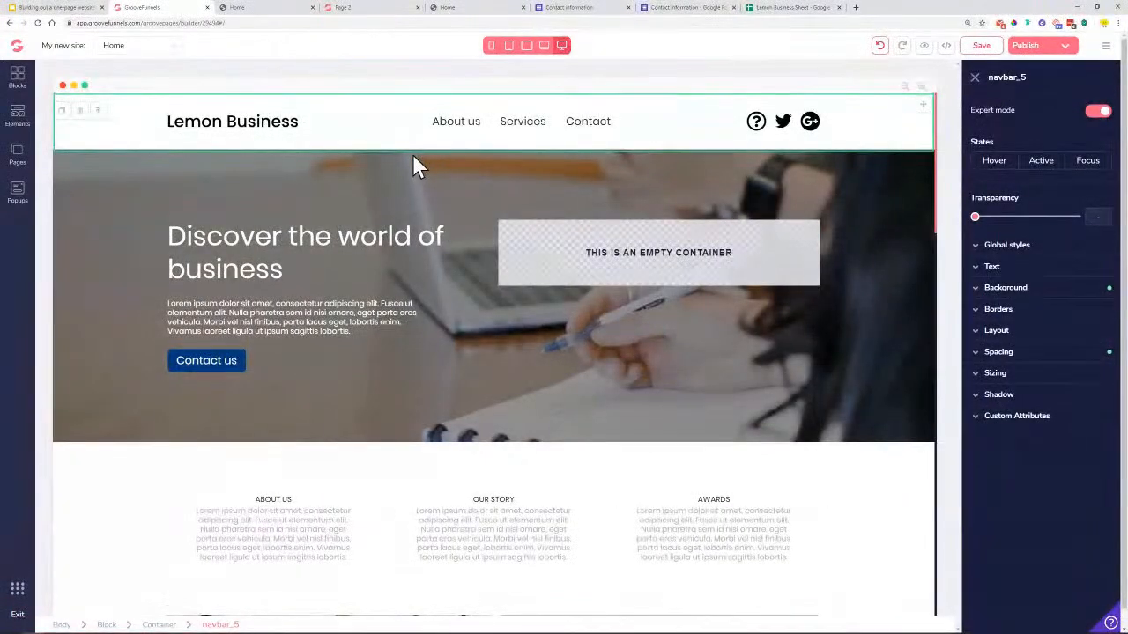
left_click(57, 7)
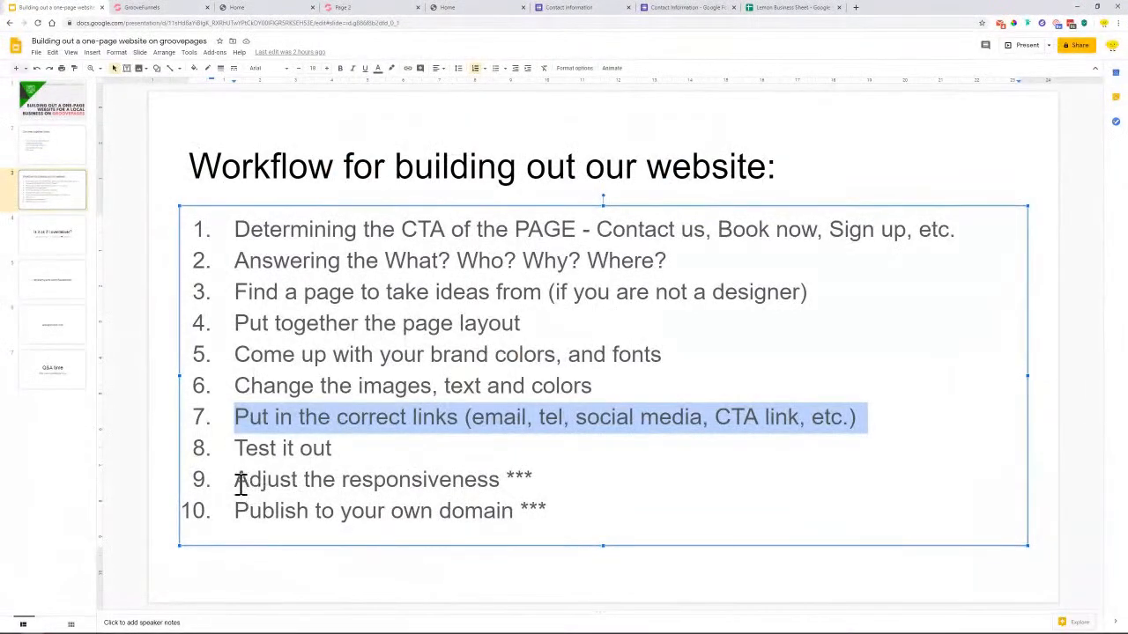
Highlight workflow items 9 and 10, then go to the slide 7 Q&A time slide
left_click_drag(236, 481, 553, 507)
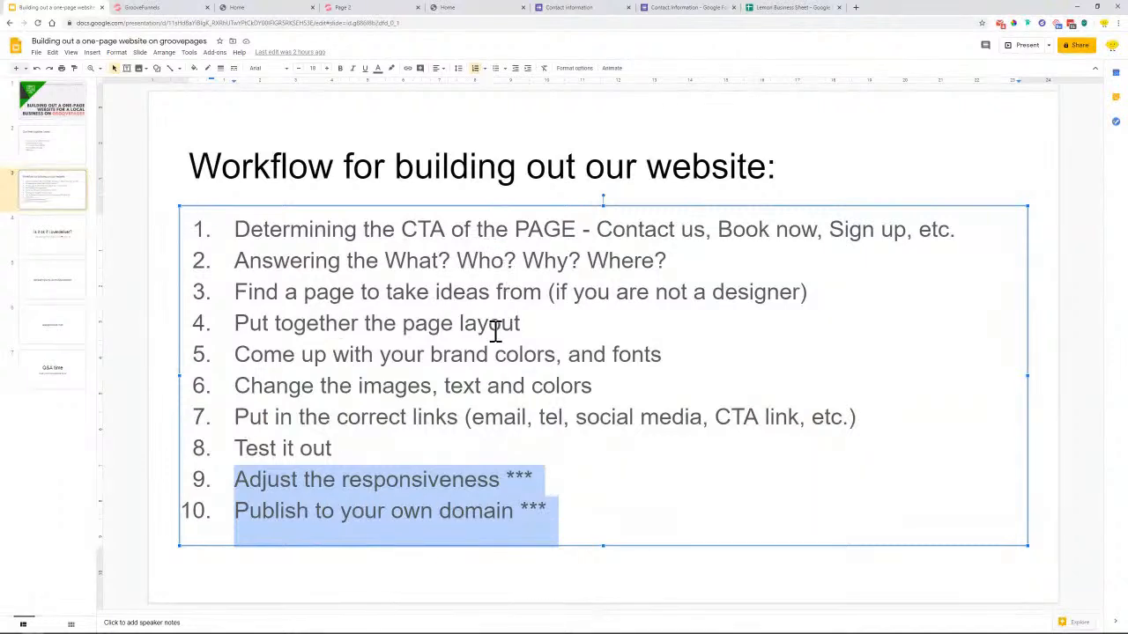
left_click(53, 368)
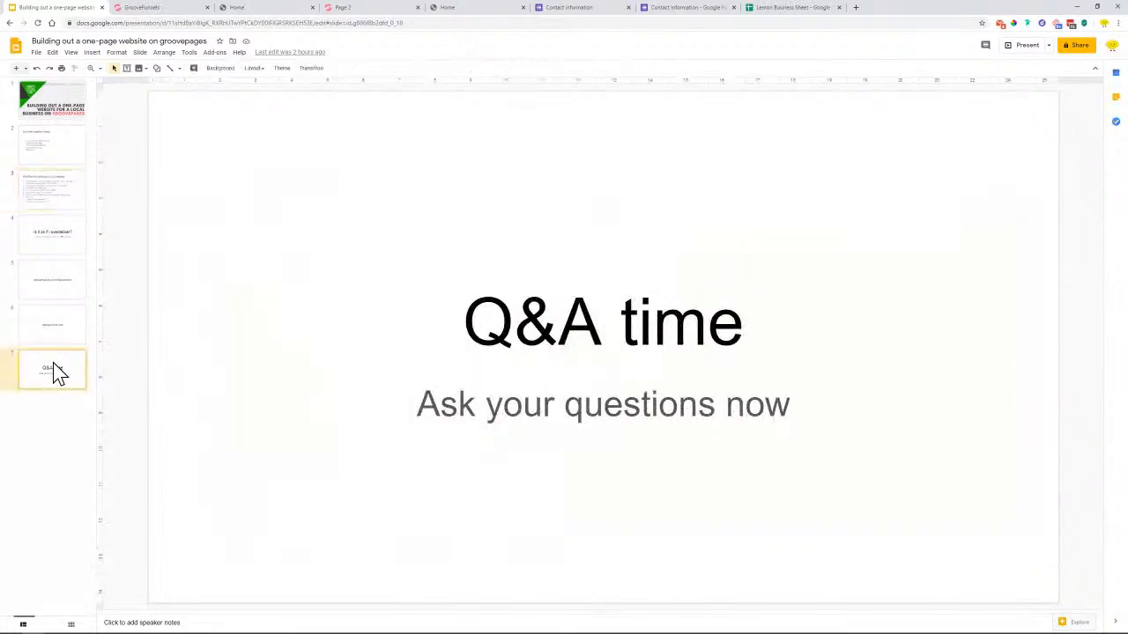
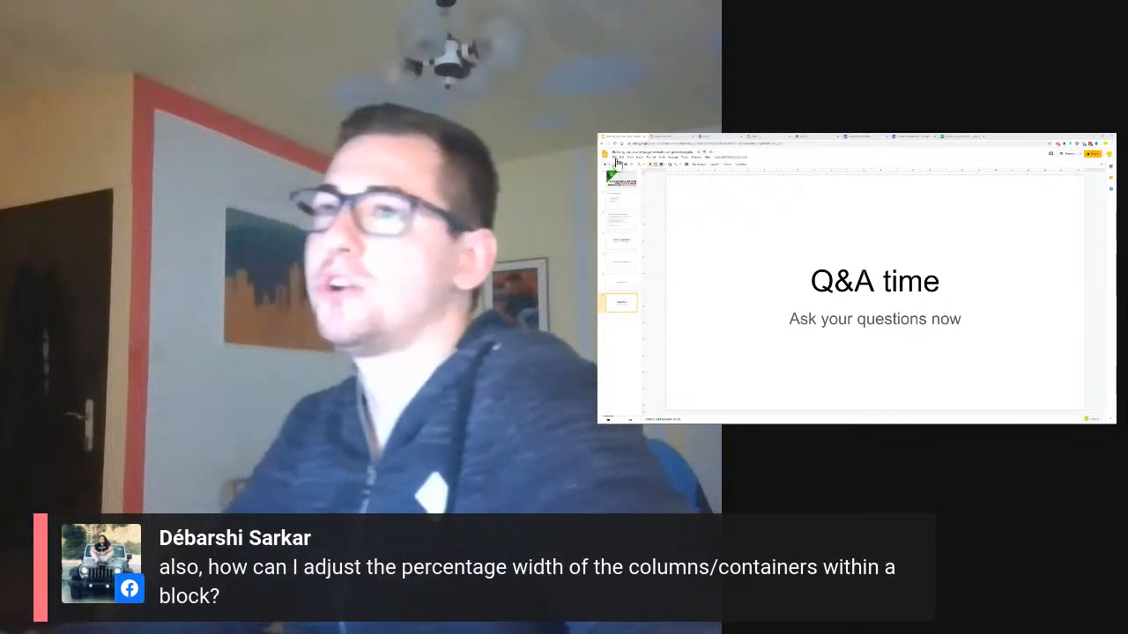
In the Lemon Business builder, select the hero's empty container and expand its Sizing settings
left_click(666, 139)
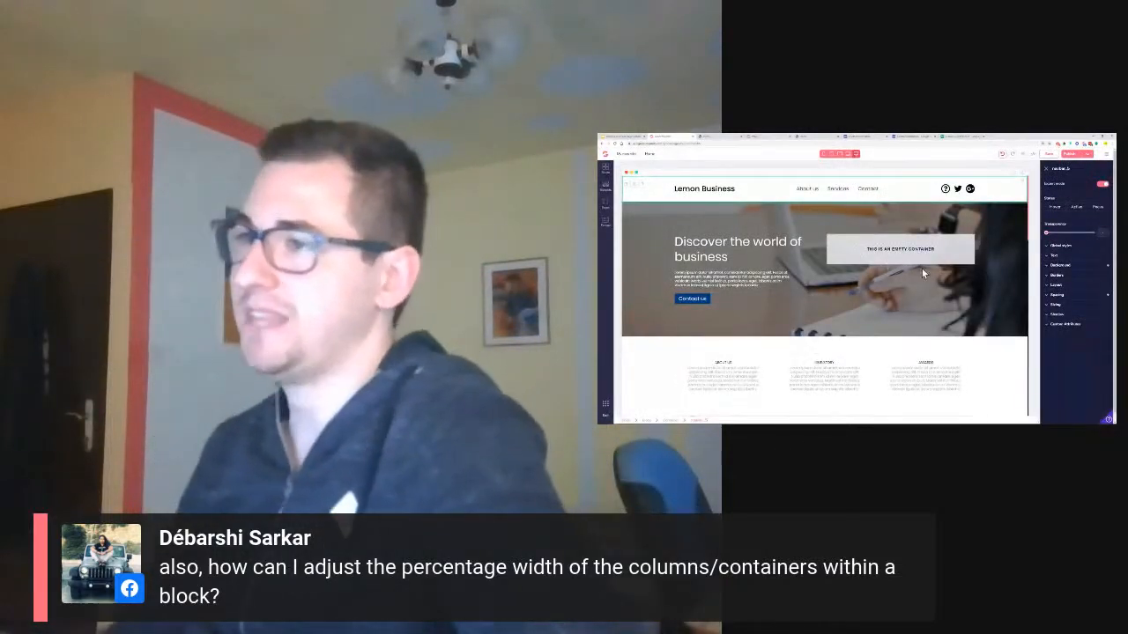
left_click(899, 252)
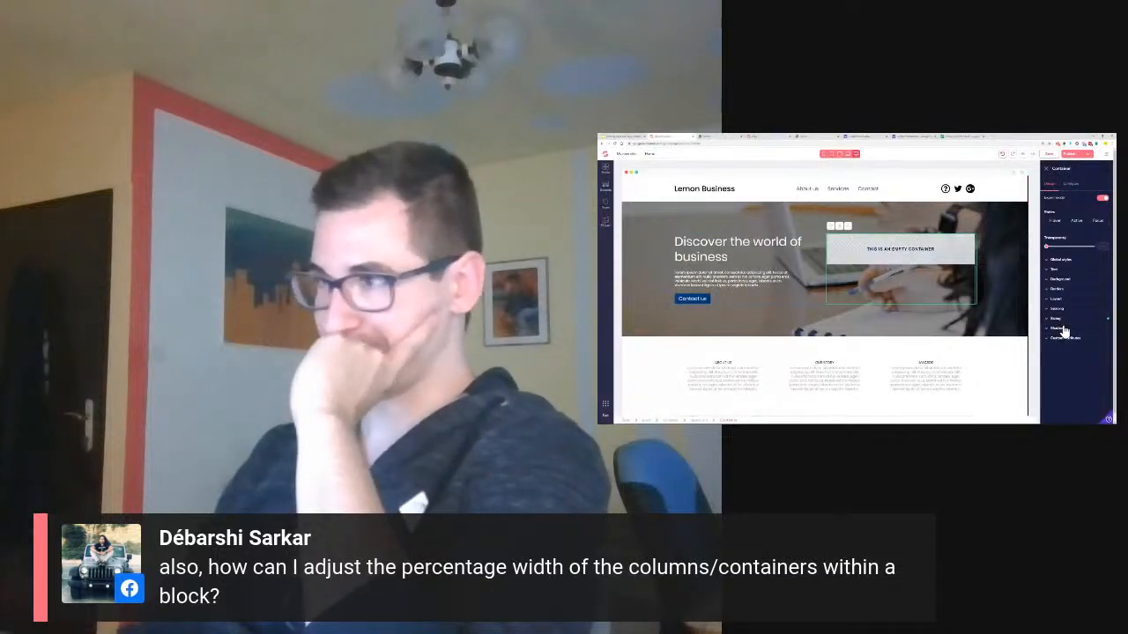
left_click(1069, 319)
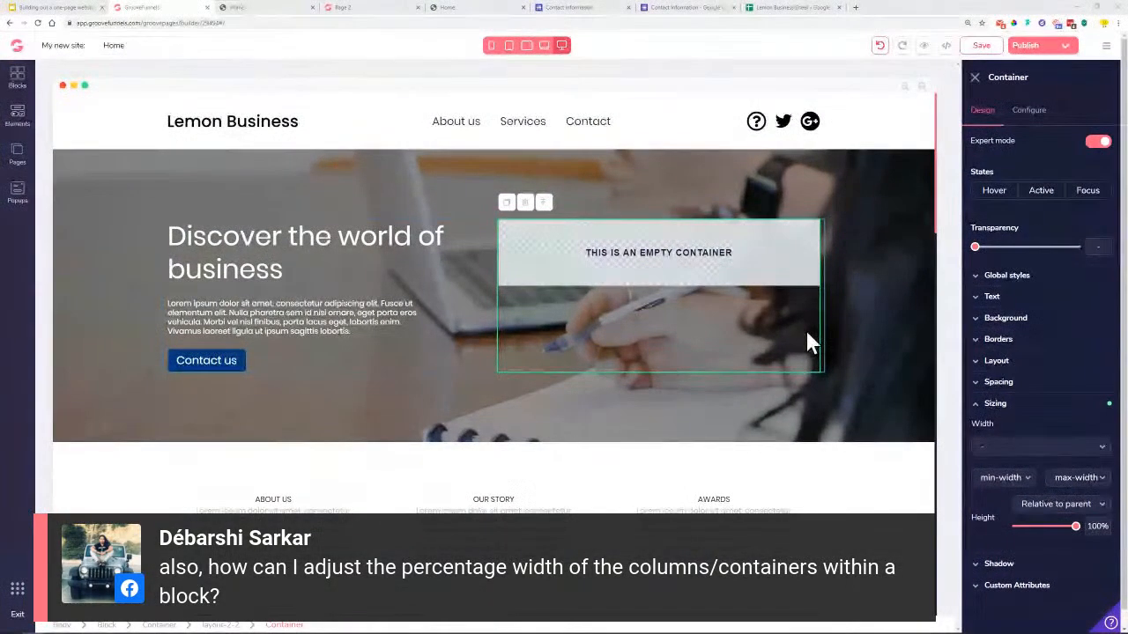
Set the empty container's width relative to parent at 66.6667%
left_click(996, 451)
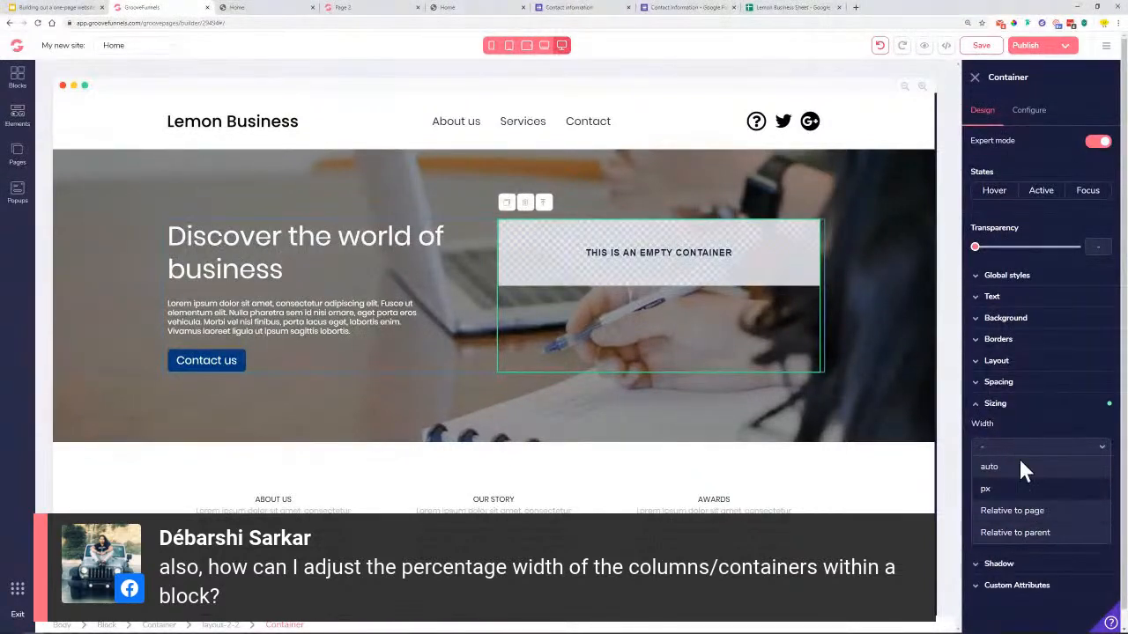
left_click(1036, 514)
left_click_drag(976, 470, 1121, 476)
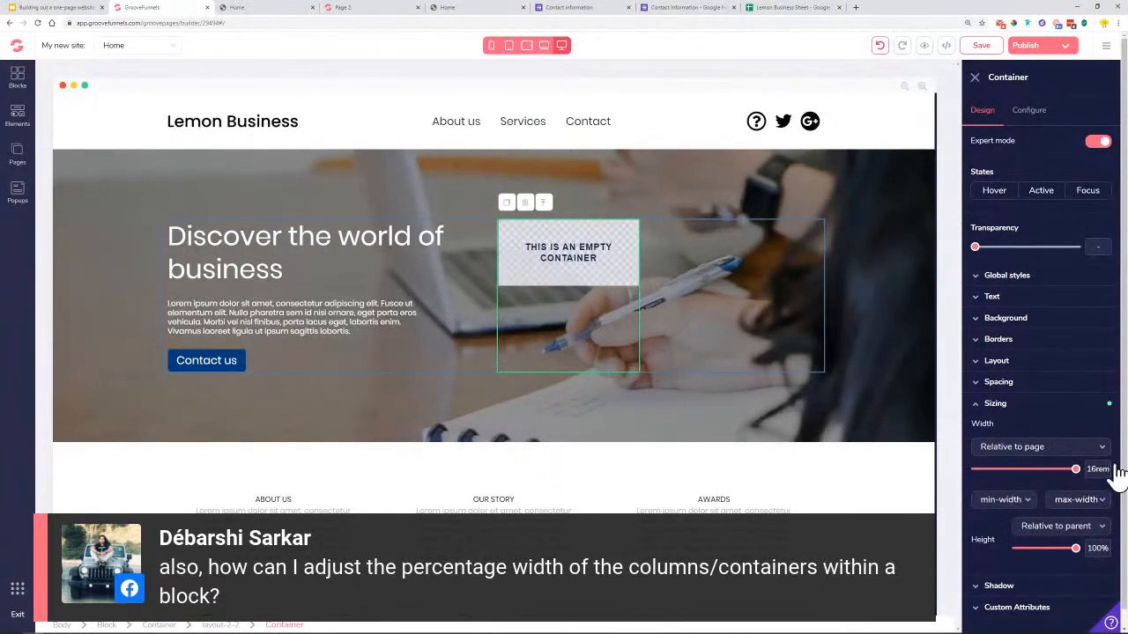
left_click(1040, 446)
left_click(1019, 528)
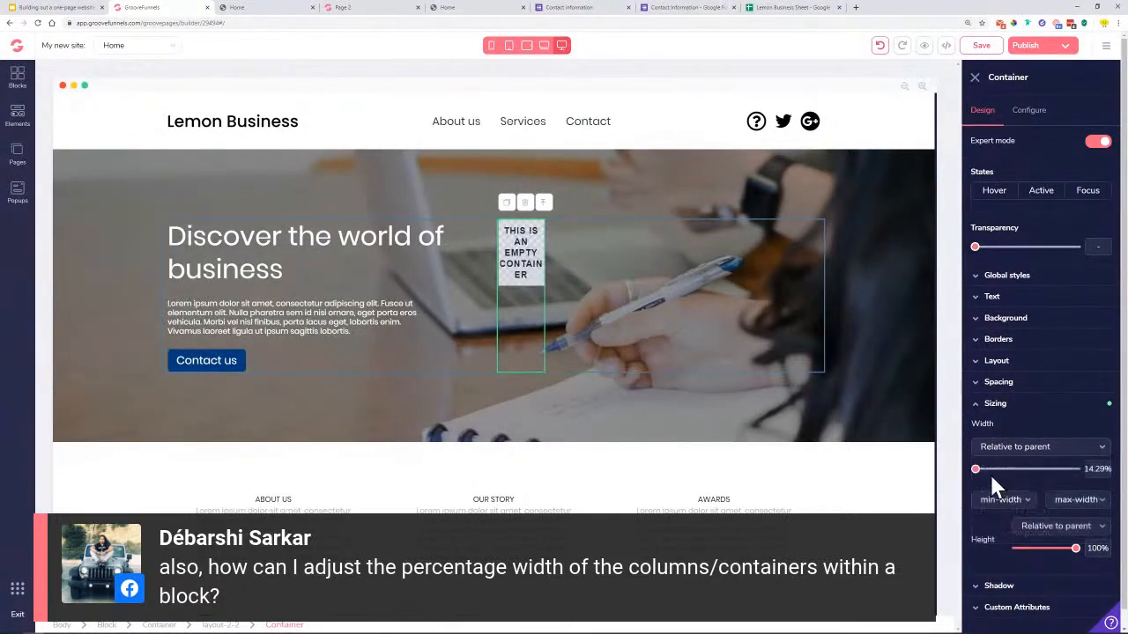
left_click_drag(976, 469, 1053, 476)
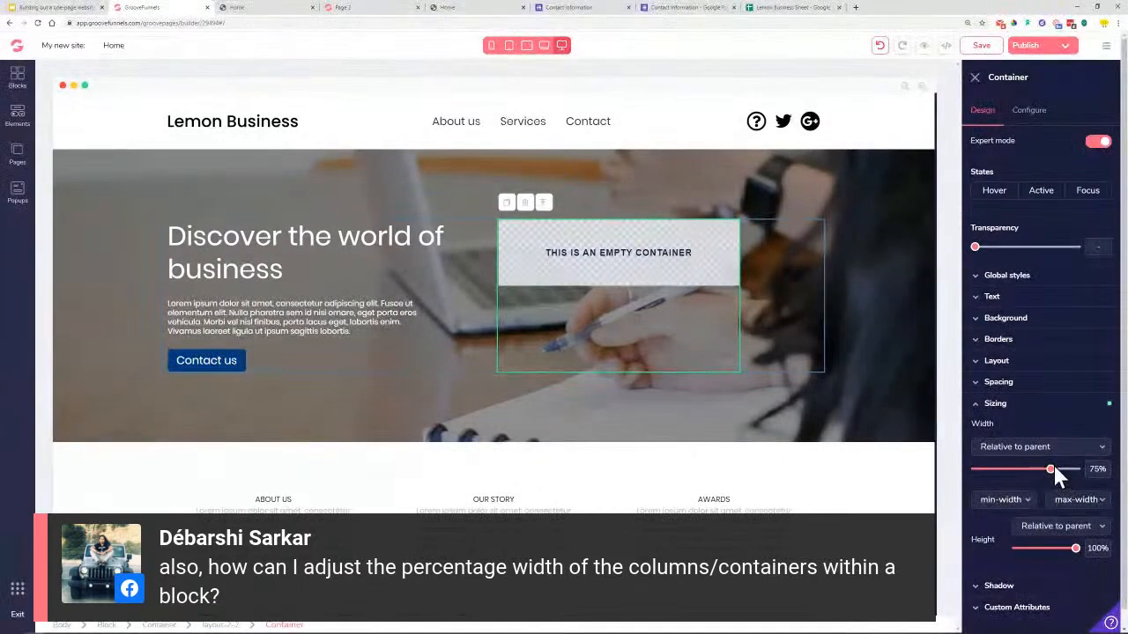
left_click_drag(1053, 470, 1044, 472)
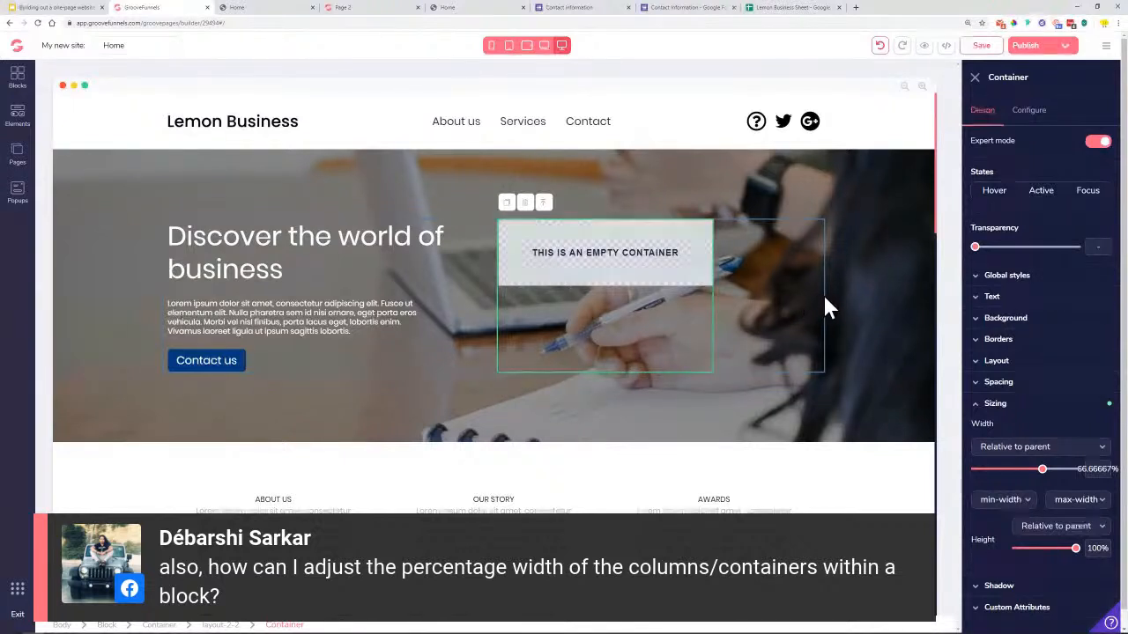
Set the container's margin to auto in Spacing, pushing it to the right
left_click(996, 402)
left_click(999, 384)
left_click_drag(976, 517, 1097, 526)
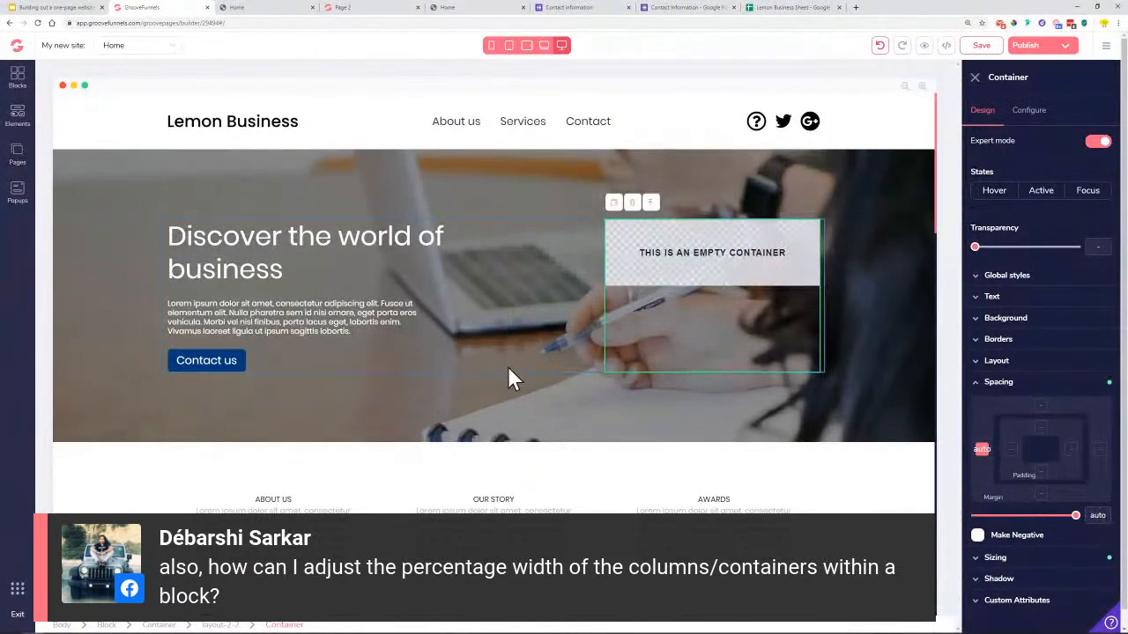
Select the container holding the hero text and show its Sizing settings
left_click(390, 261)
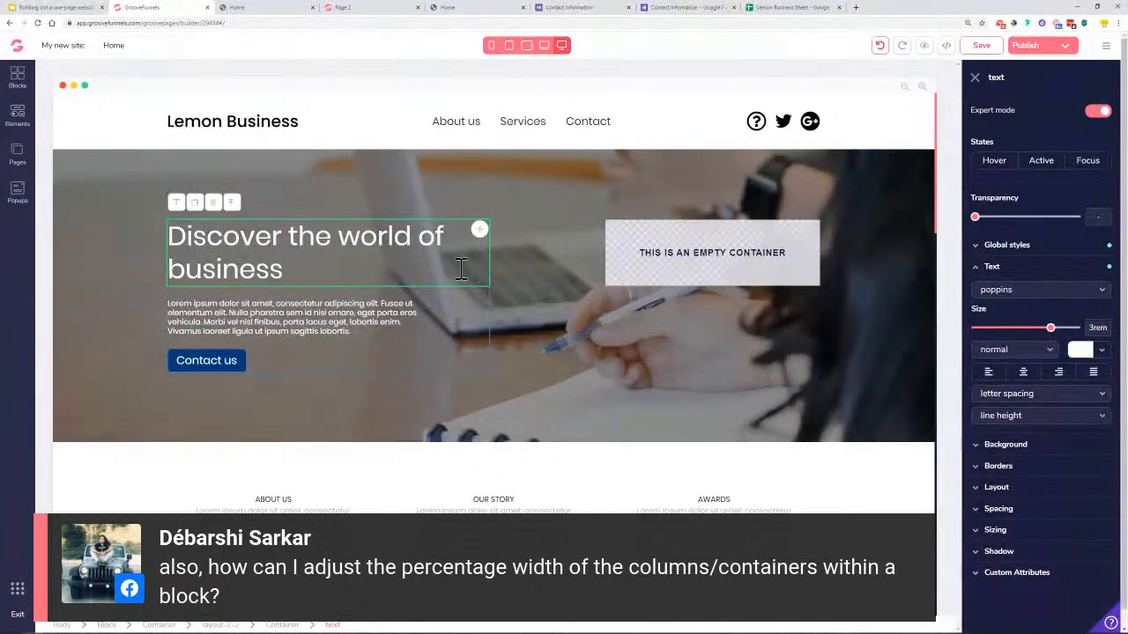
left_click(1002, 531)
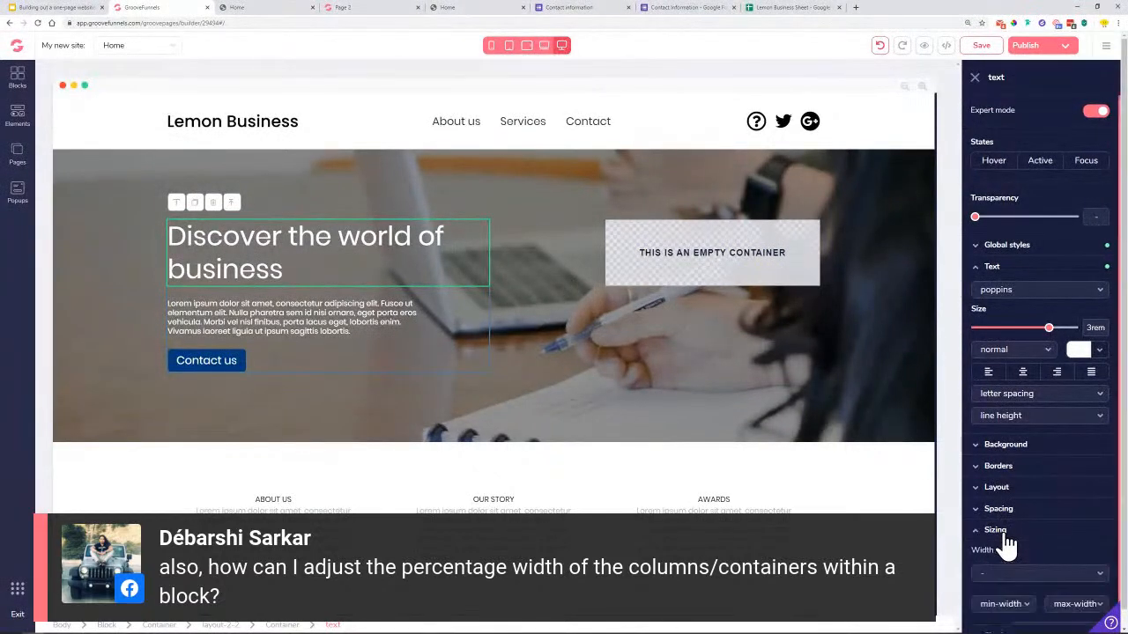
left_click(443, 342)
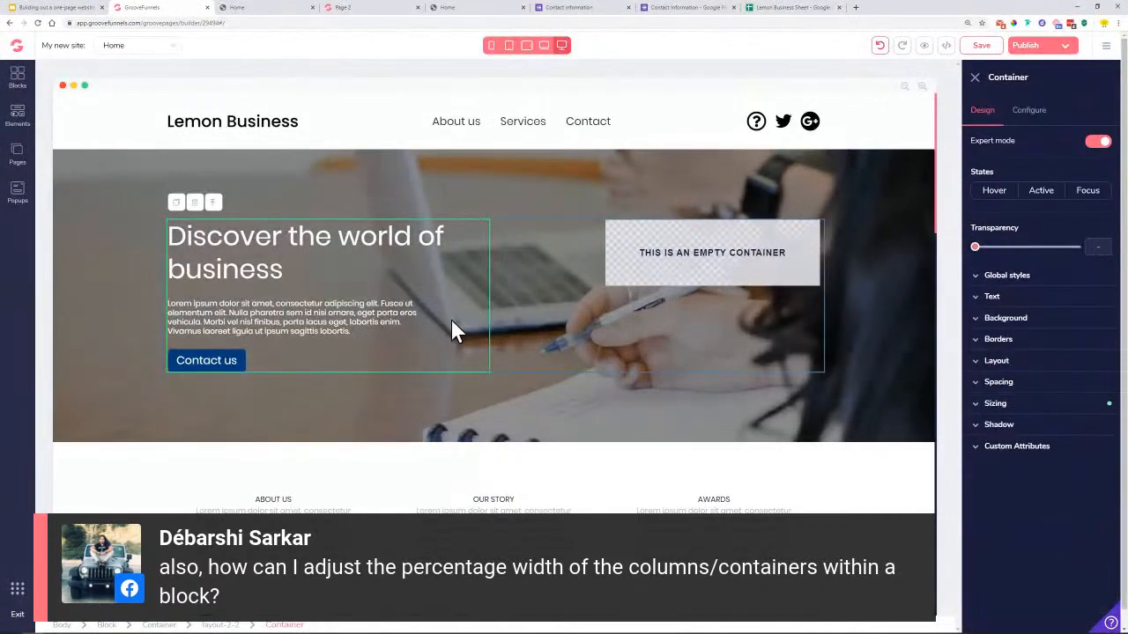
left_click(1013, 407)
Try relative widths on the text container: 16rem of page, then 85.71% of parent
left_click(1018, 450)
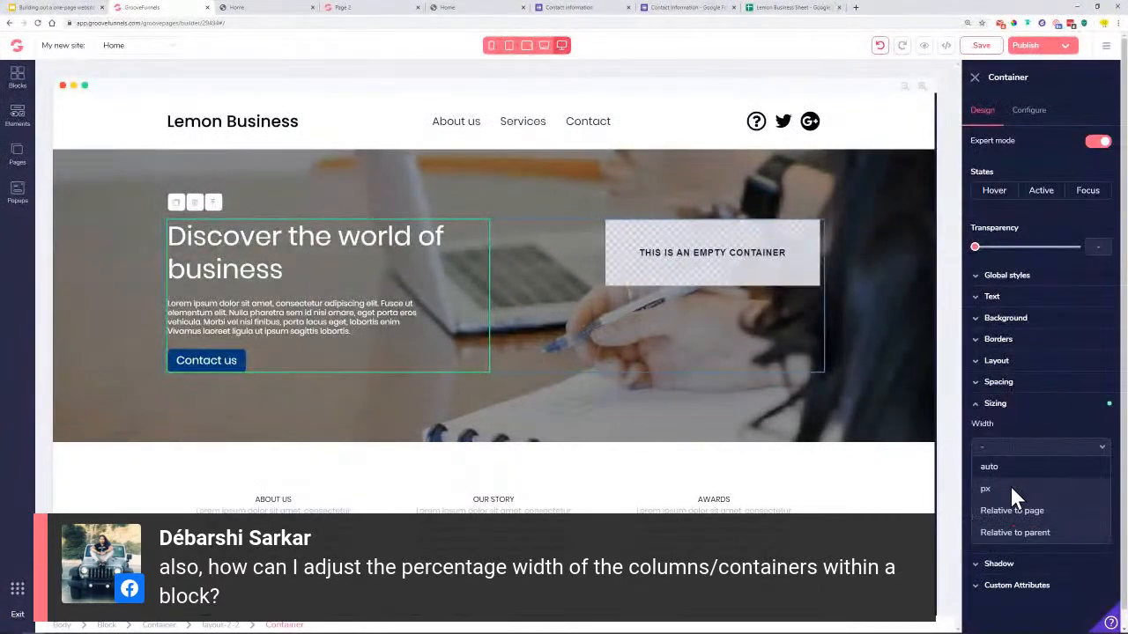
left_click(1020, 512)
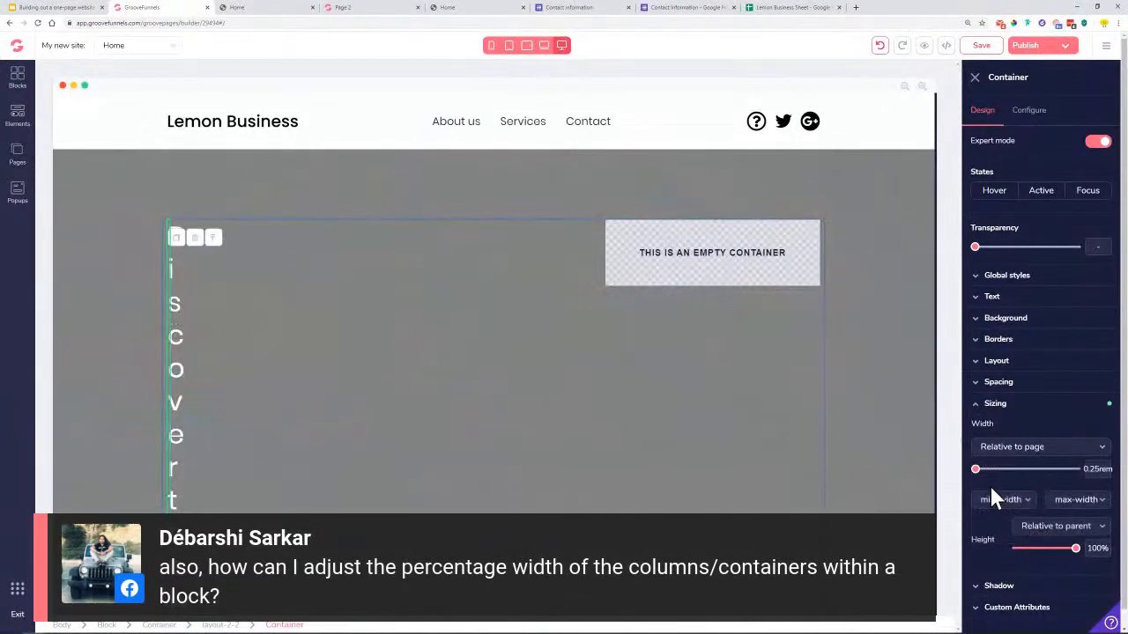
left_click_drag(976, 470, 1077, 472)
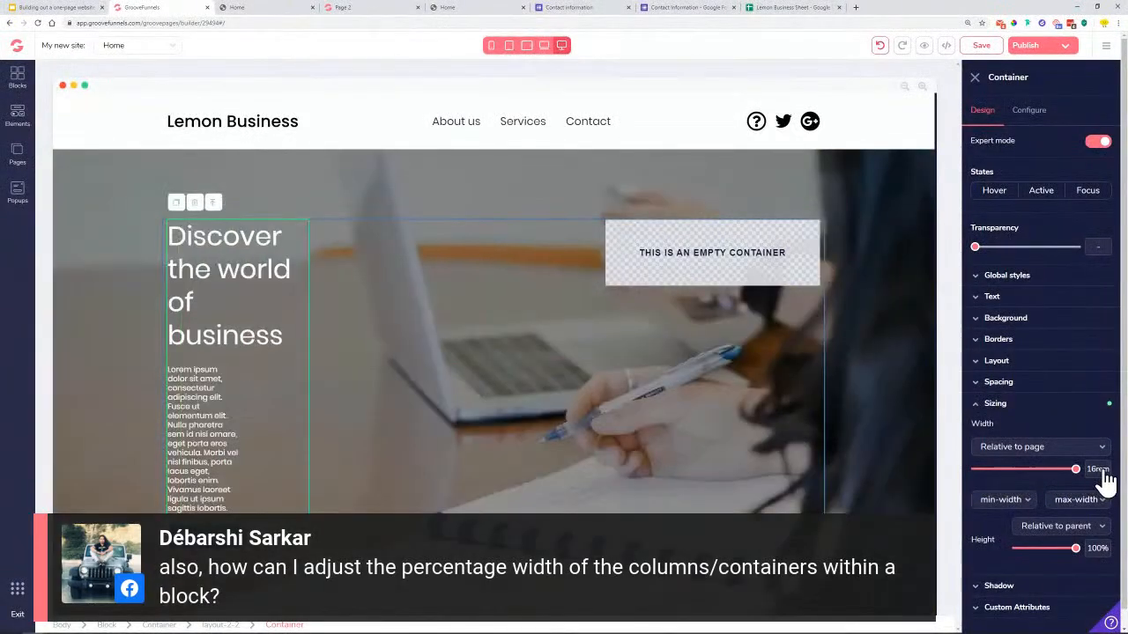
left_click(1024, 458)
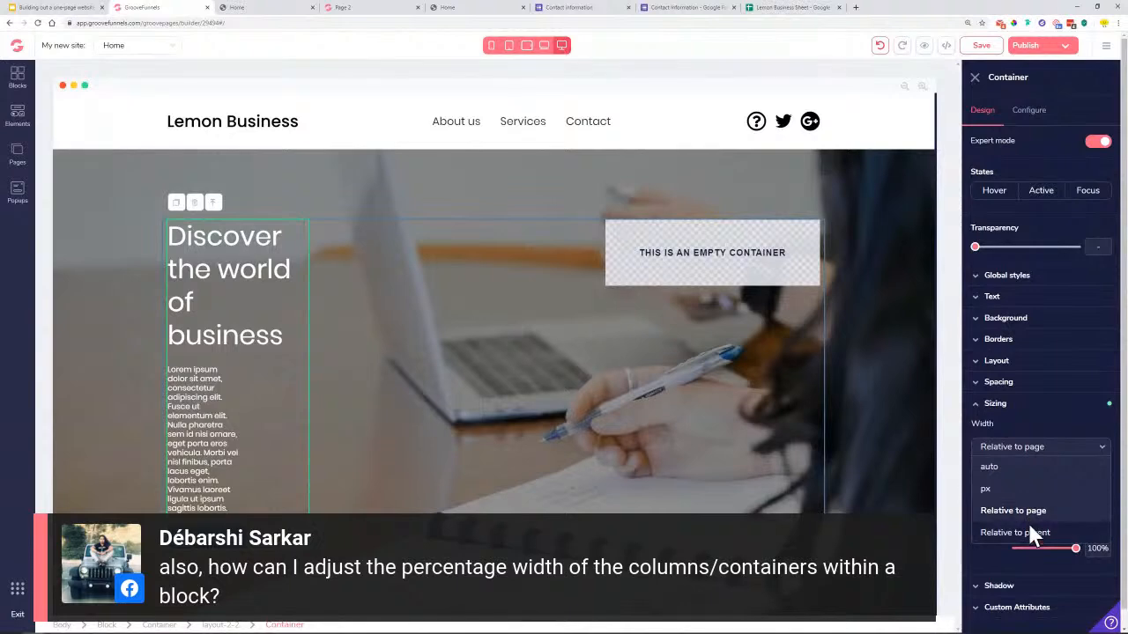
left_click(1027, 529)
left_click_drag(984, 470, 1076, 470)
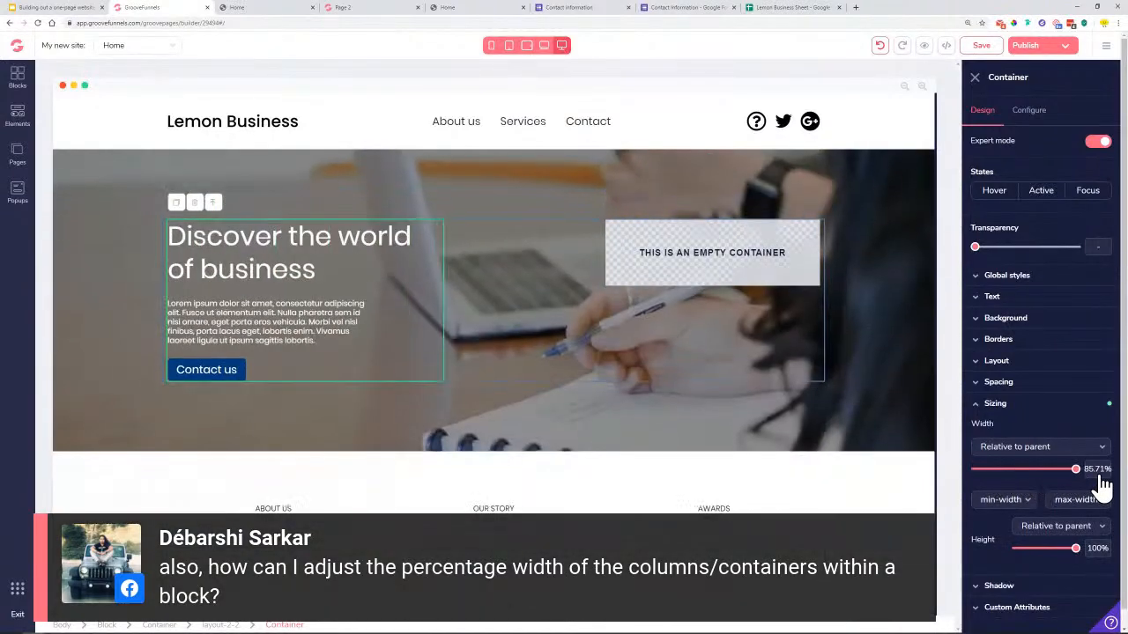
Give the text container a fixed width of 700px
left_click(1031, 447)
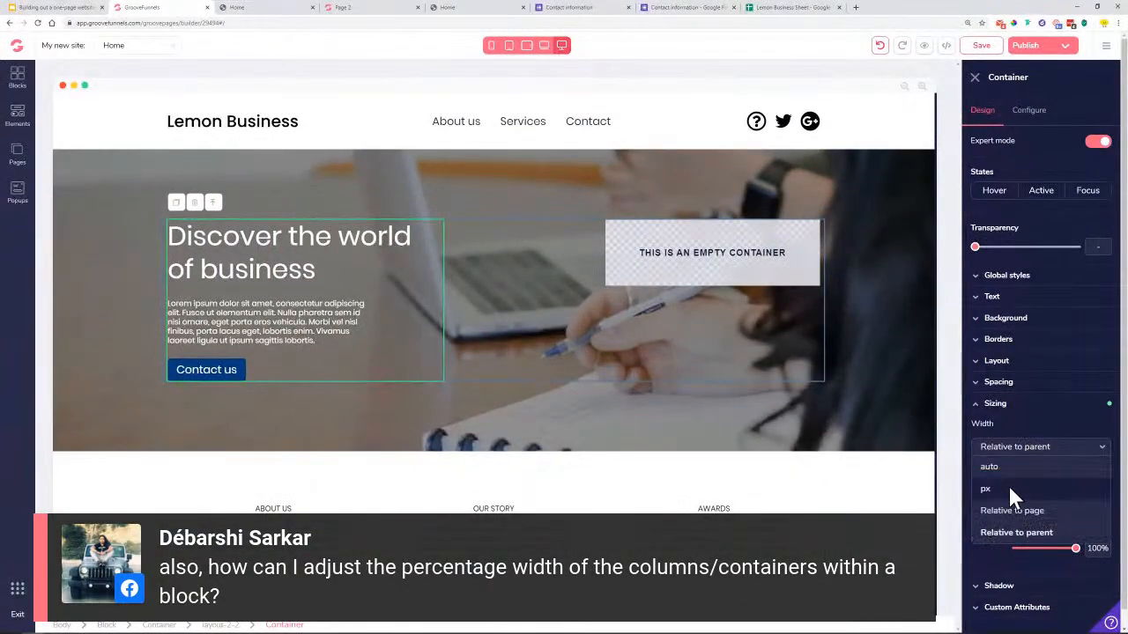
left_click(1007, 483)
left_click_drag(992, 476, 1057, 489)
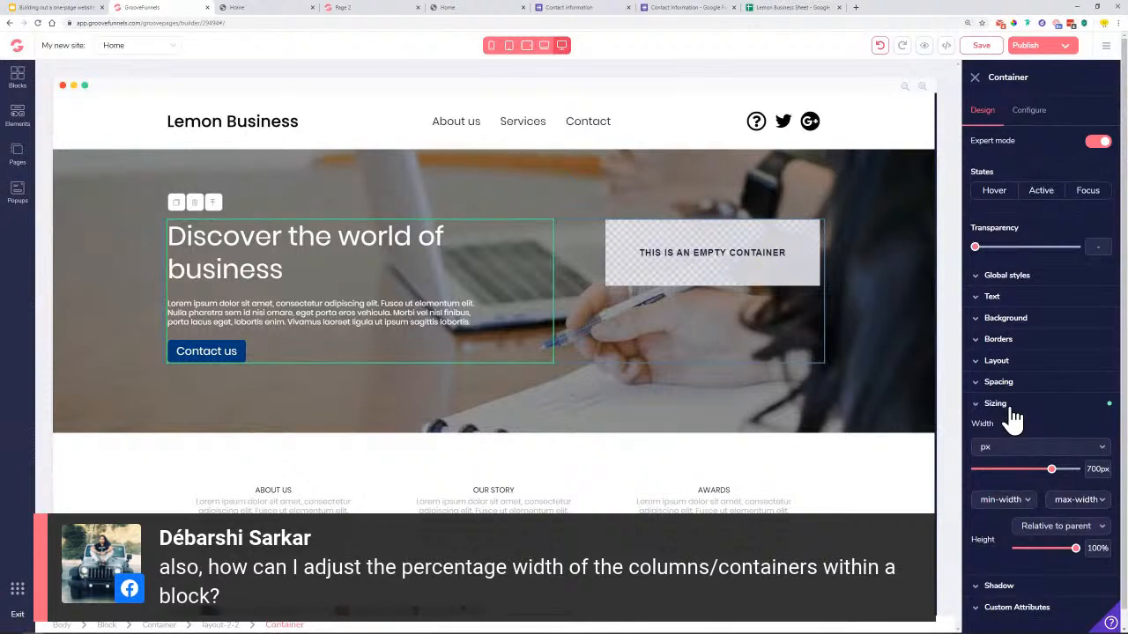
left_click(1012, 410)
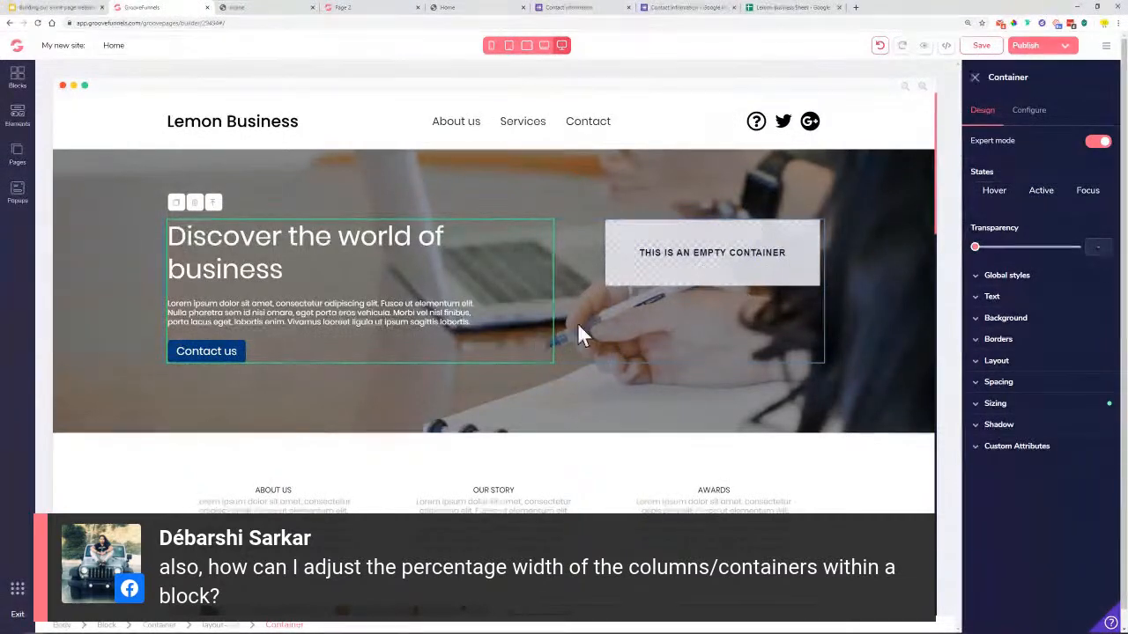
Undo the text container's width changes, restoring the hero text column's original width
left_click(879, 46)
left_click(880, 46)
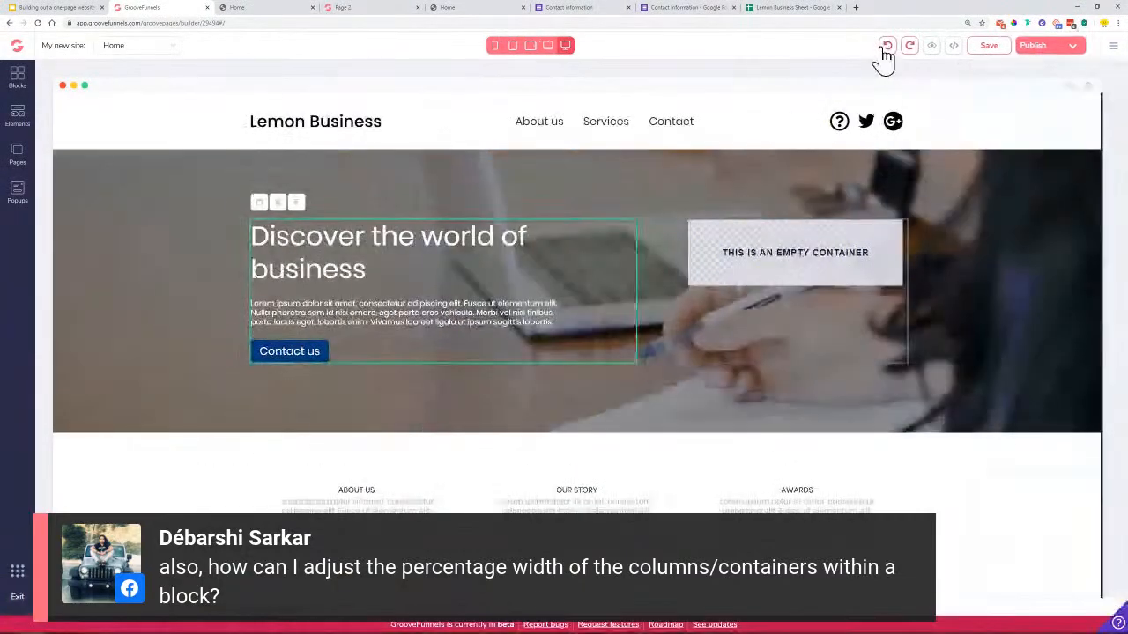
left_click(887, 48)
left_click(887, 49)
left_click(886, 49)
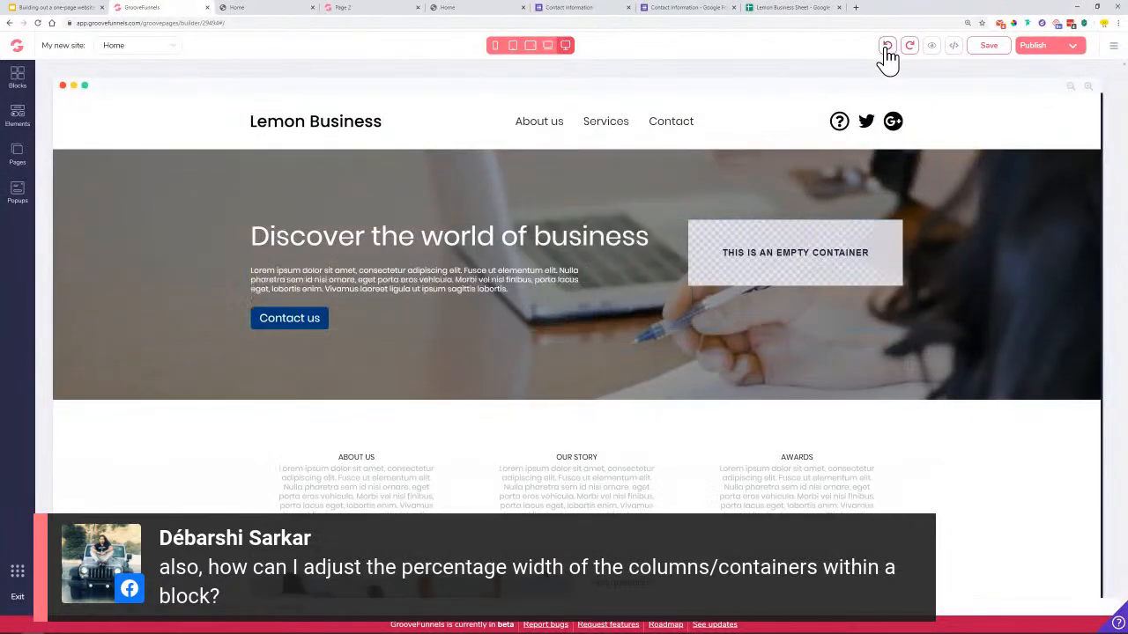
left_click(887, 49)
left_click(886, 48)
left_click(887, 48)
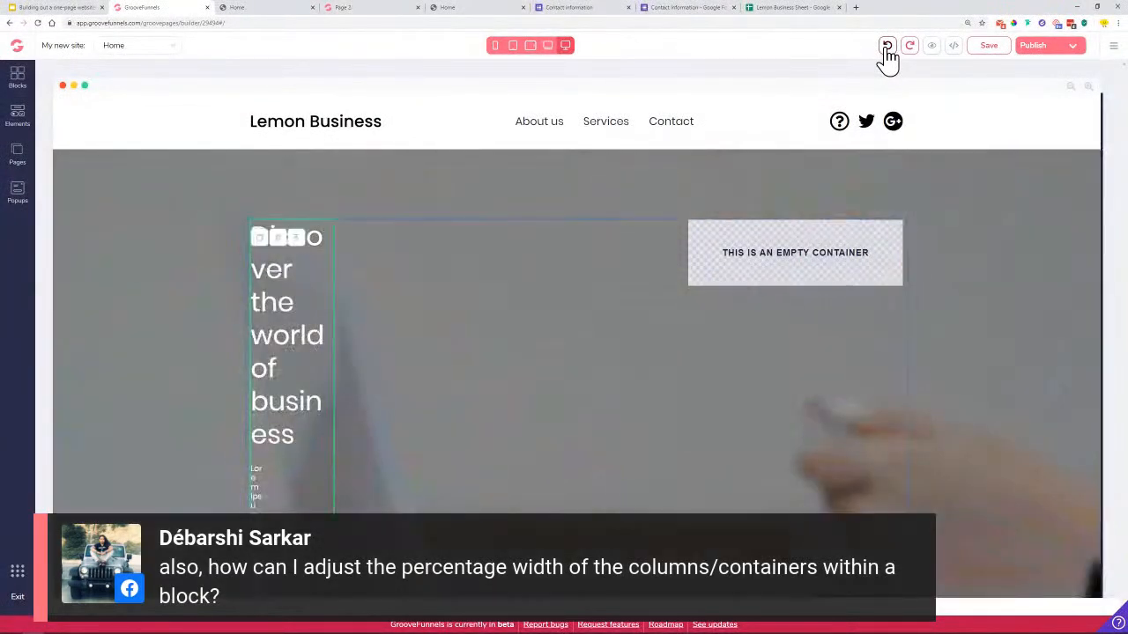
left_click(886, 49)
left_click(886, 49)
left_click(887, 48)
left_click(886, 49)
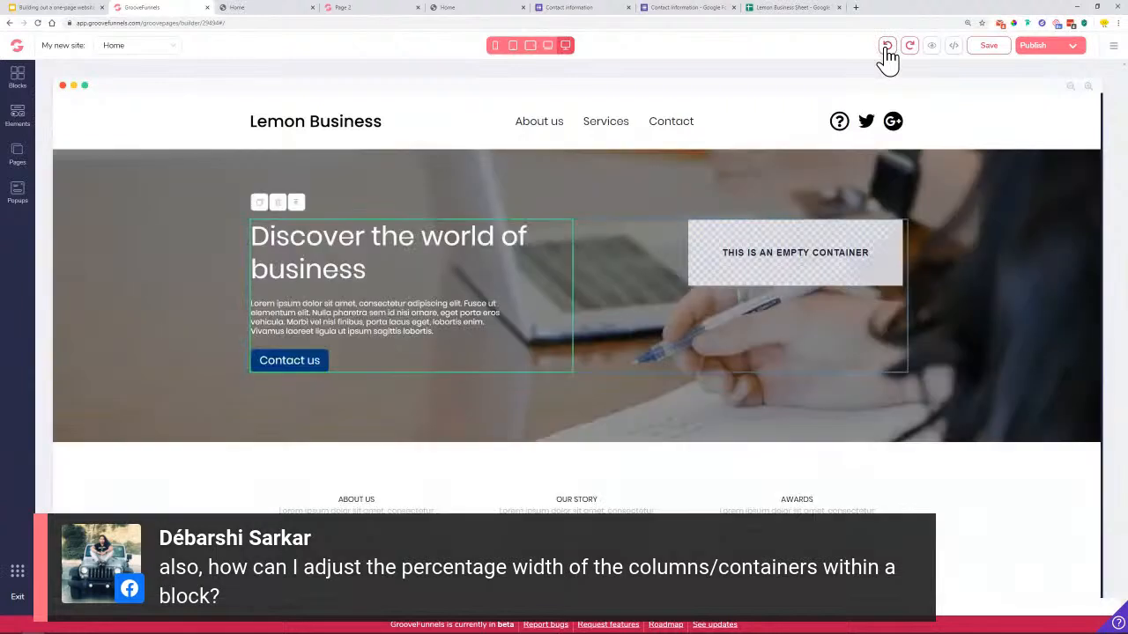
Undo the empty container's margin and width changes, then show the 'Workflow for building out our website' slide
left_click(886, 49)
left_click(887, 49)
left_click(887, 48)
left_click(886, 49)
left_click(886, 48)
left_click(887, 48)
left_click(886, 48)
left_click(886, 49)
left_click(887, 48)
left_click(887, 48)
left_click(886, 49)
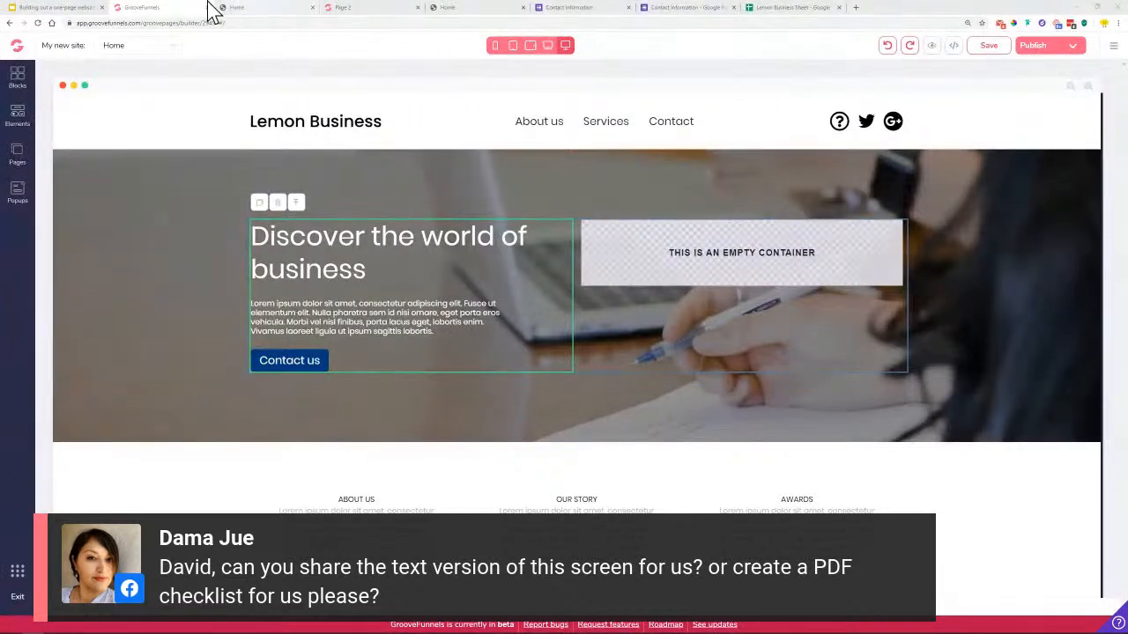
left_click(82, 9)
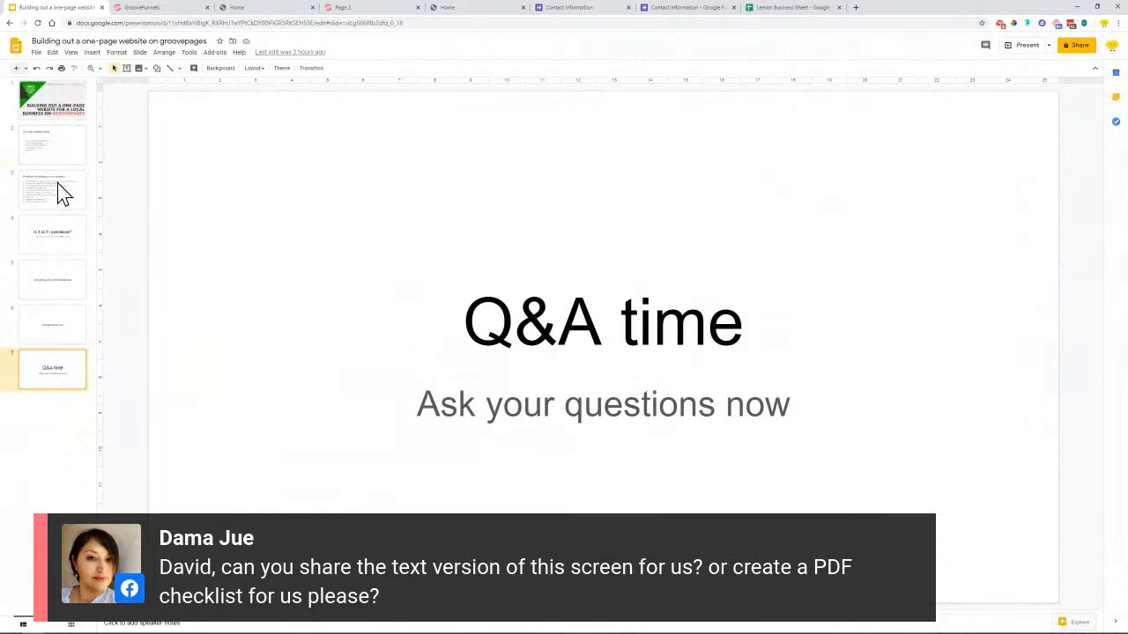
left_click(62, 192)
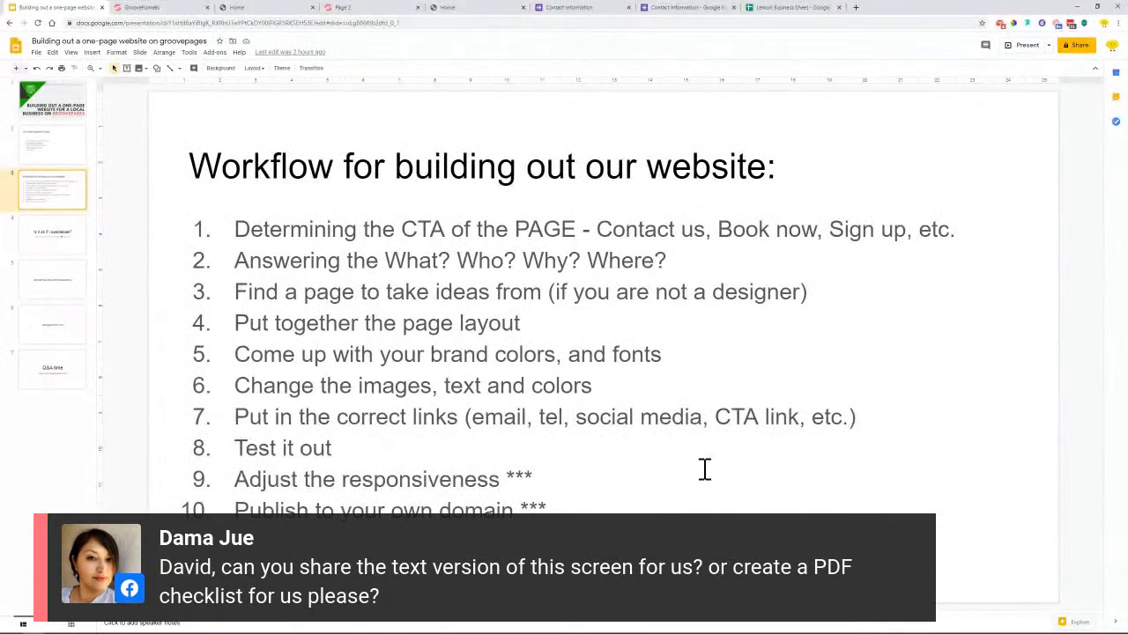